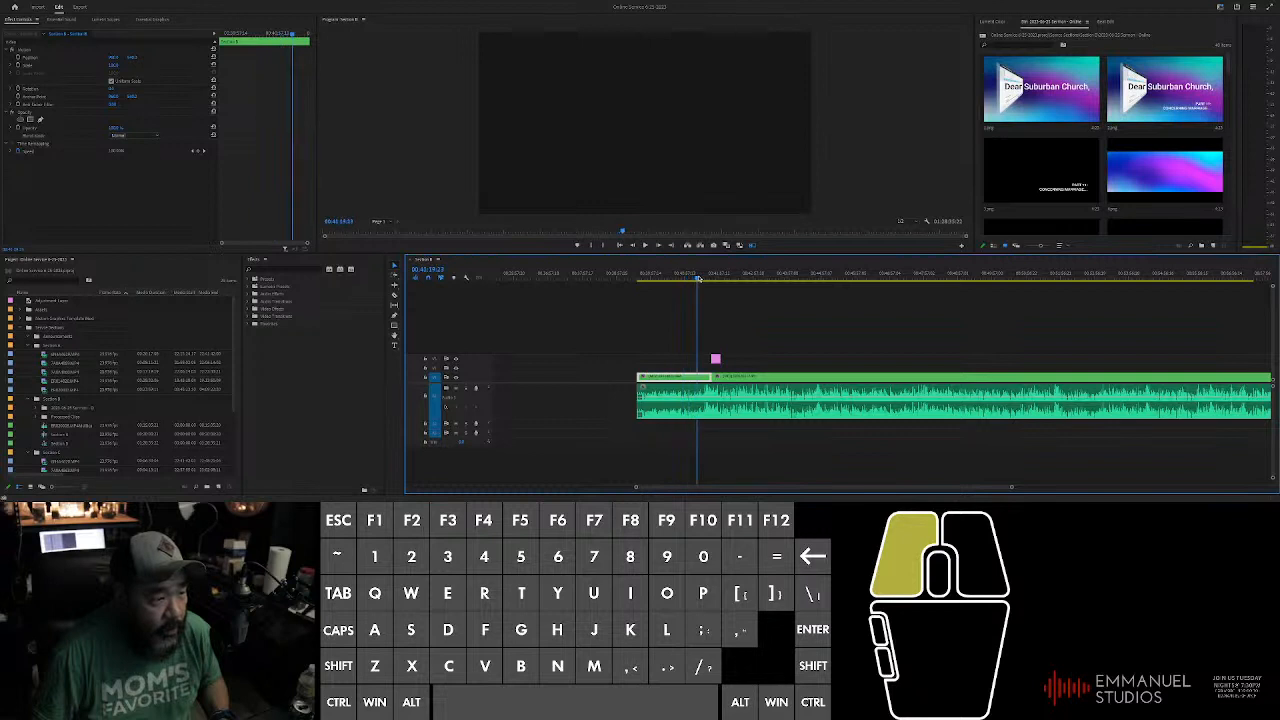
# Step: Play the sequence from the start of the pink graphic clip and stop about six seconds in, at the intended camera cut
pyautogui.scroll(5, 711, 279)
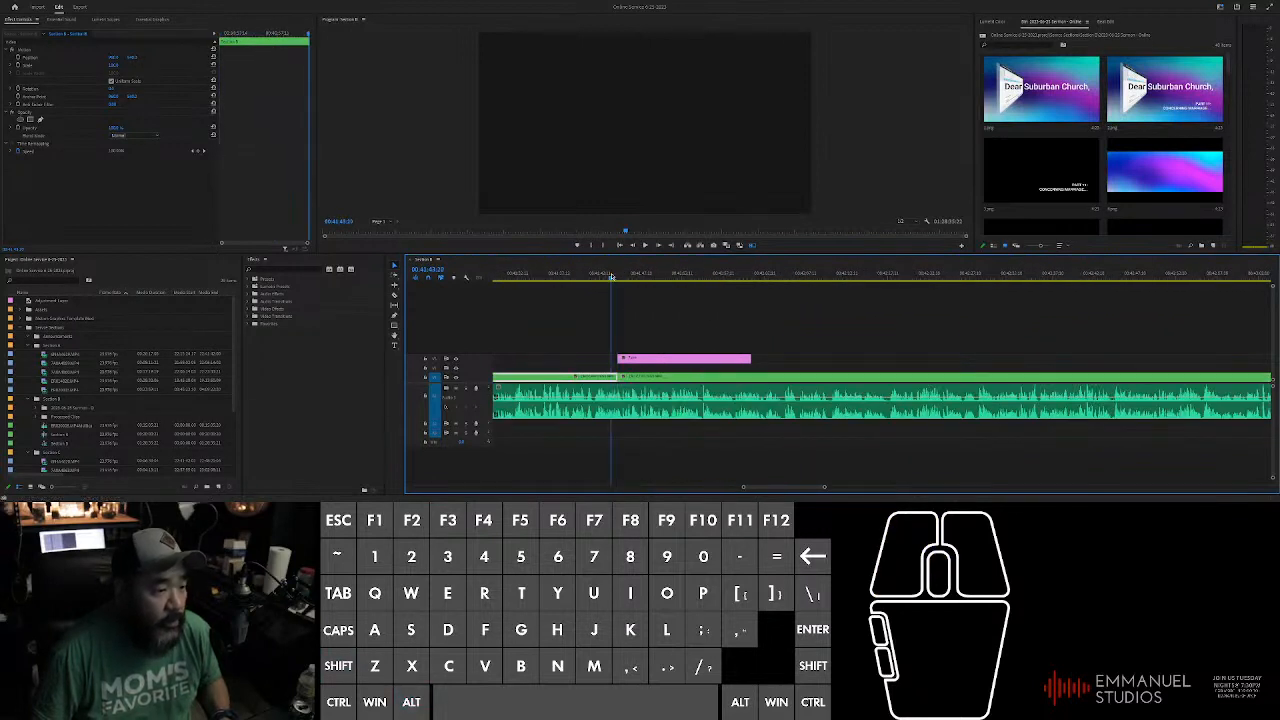
pyautogui.scroll(4, 630, 300)
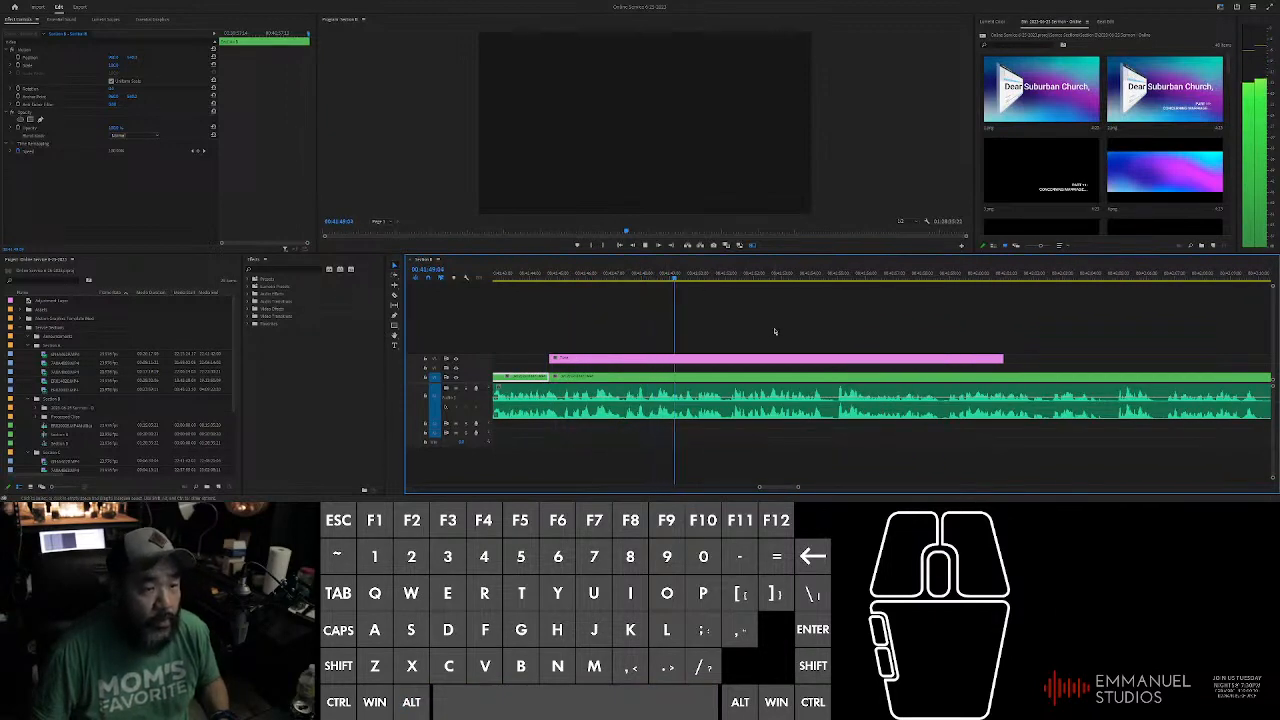
pyautogui.press('space')
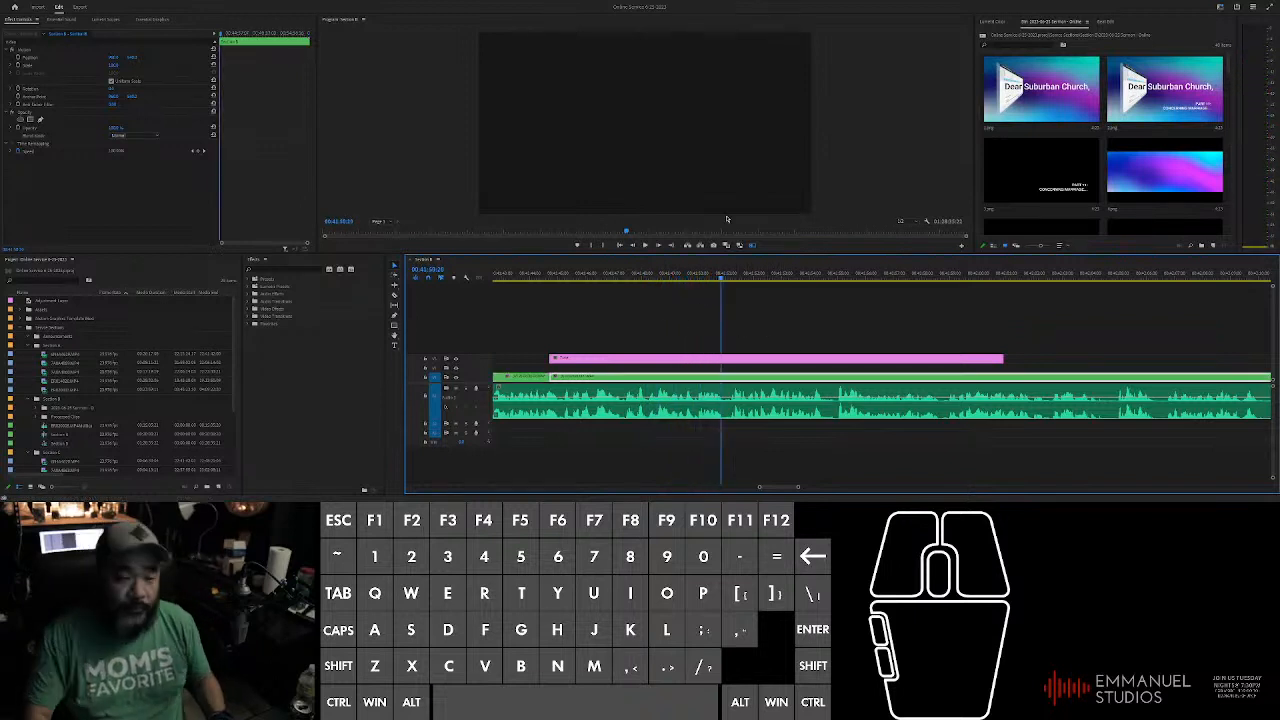
pyautogui.moveTo(687, 323); pyautogui.dragTo(760, 380)
pyautogui.hotkey('ctrl', 'k')
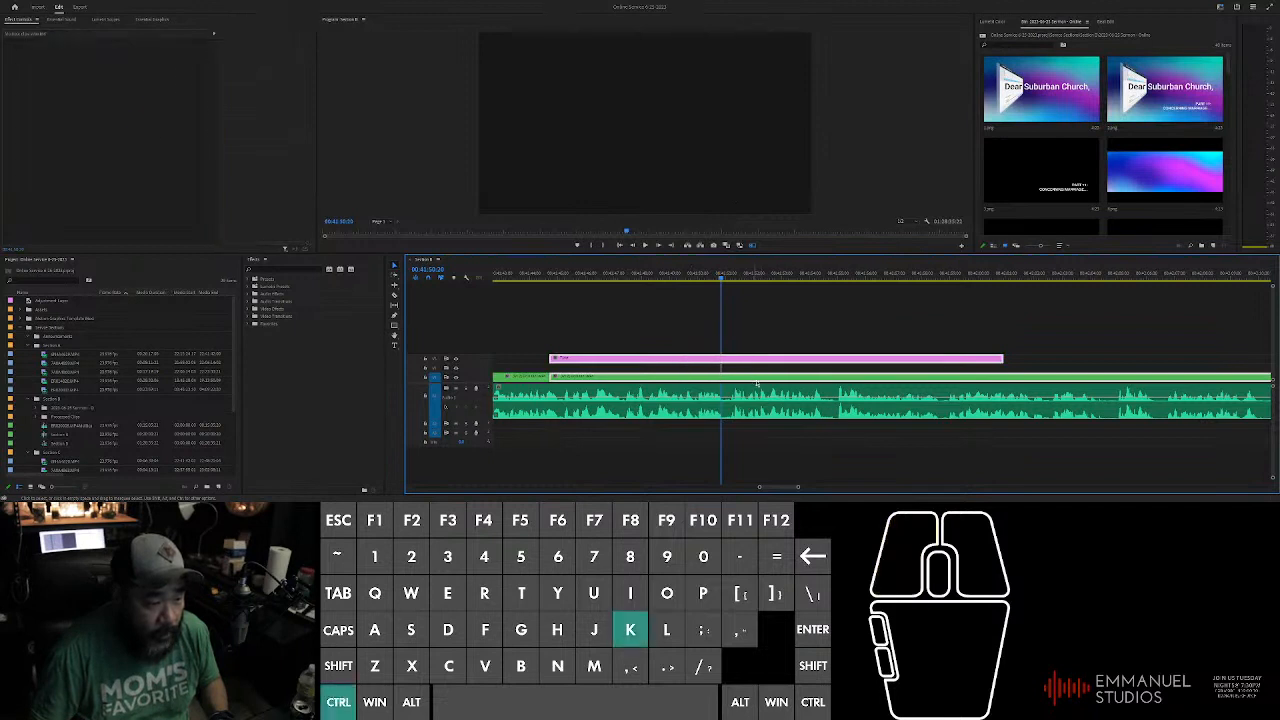
pyautogui.click(534, 324)
pyautogui.moveTo(534, 324); pyautogui.dragTo(754, 383)
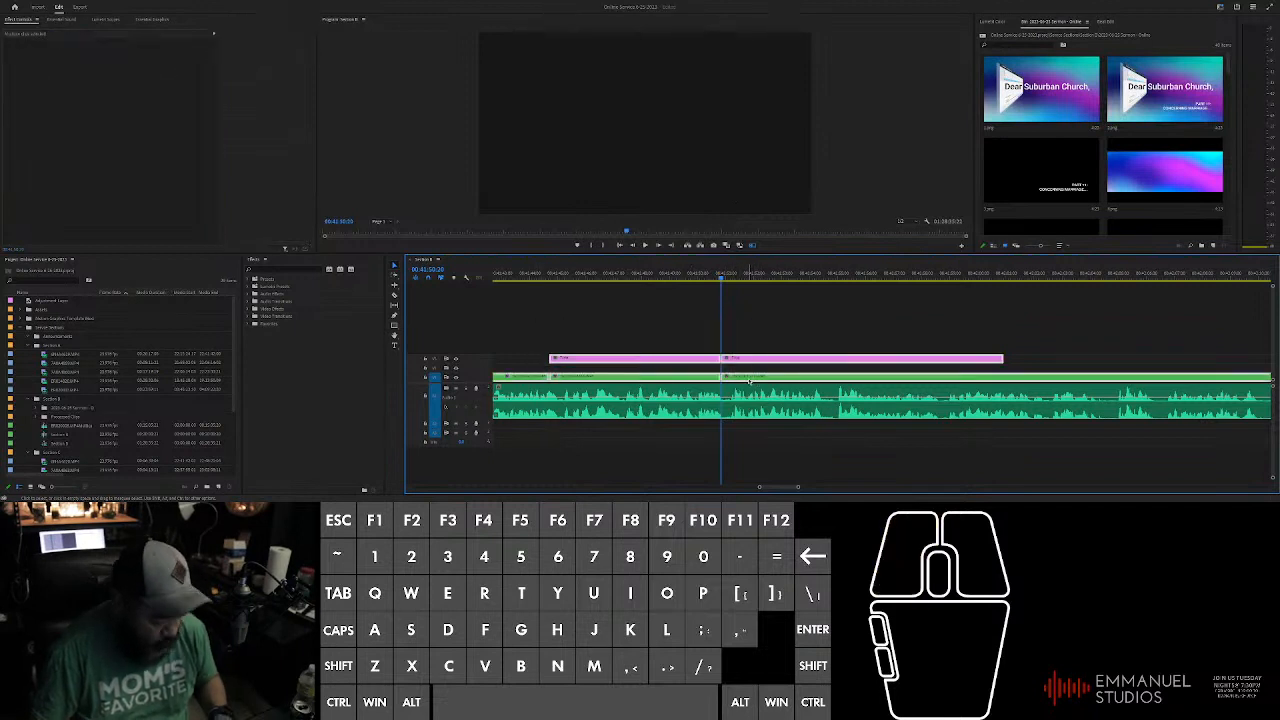
pyautogui.hotkey('ctrl', 'z')
pyautogui.hotkey('ctrl', 'z')
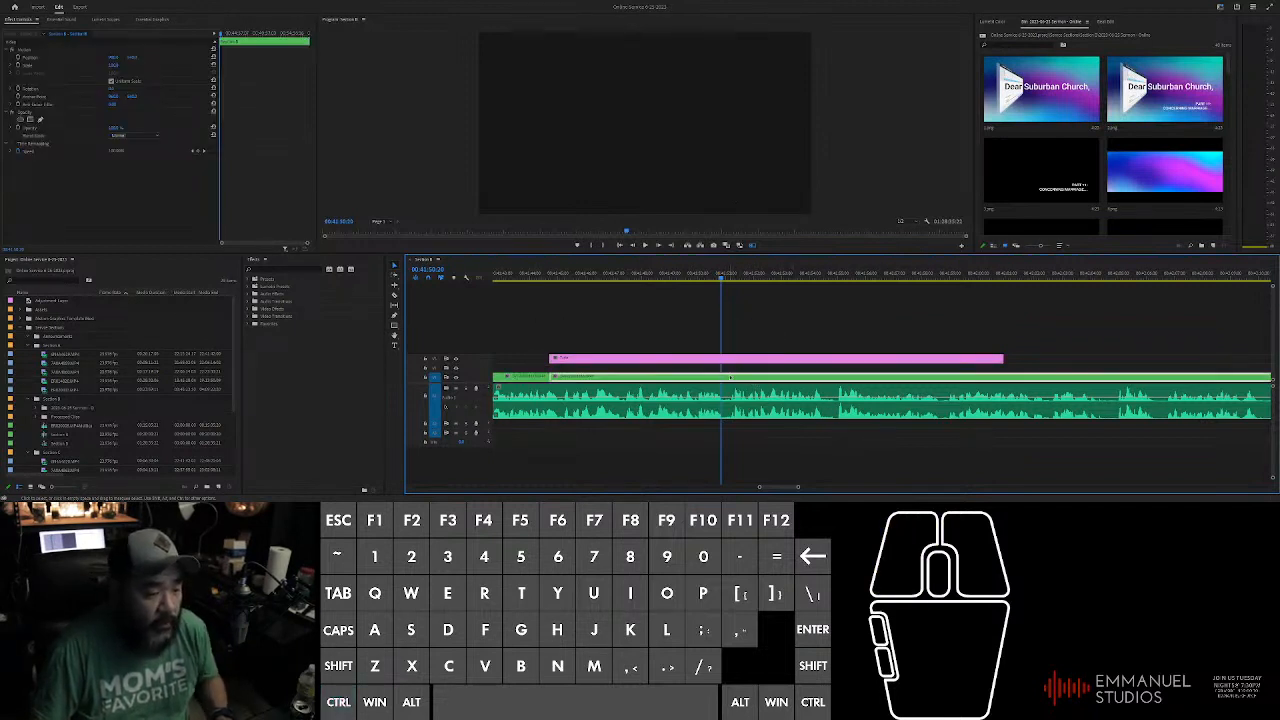
# Step: Split only the video clip at the playhead and add default transitions to the graphic and camera cuts, with the graphic shifted slightly earlier
pyautogui.moveTo(520, 324); pyautogui.dragTo(746, 384)
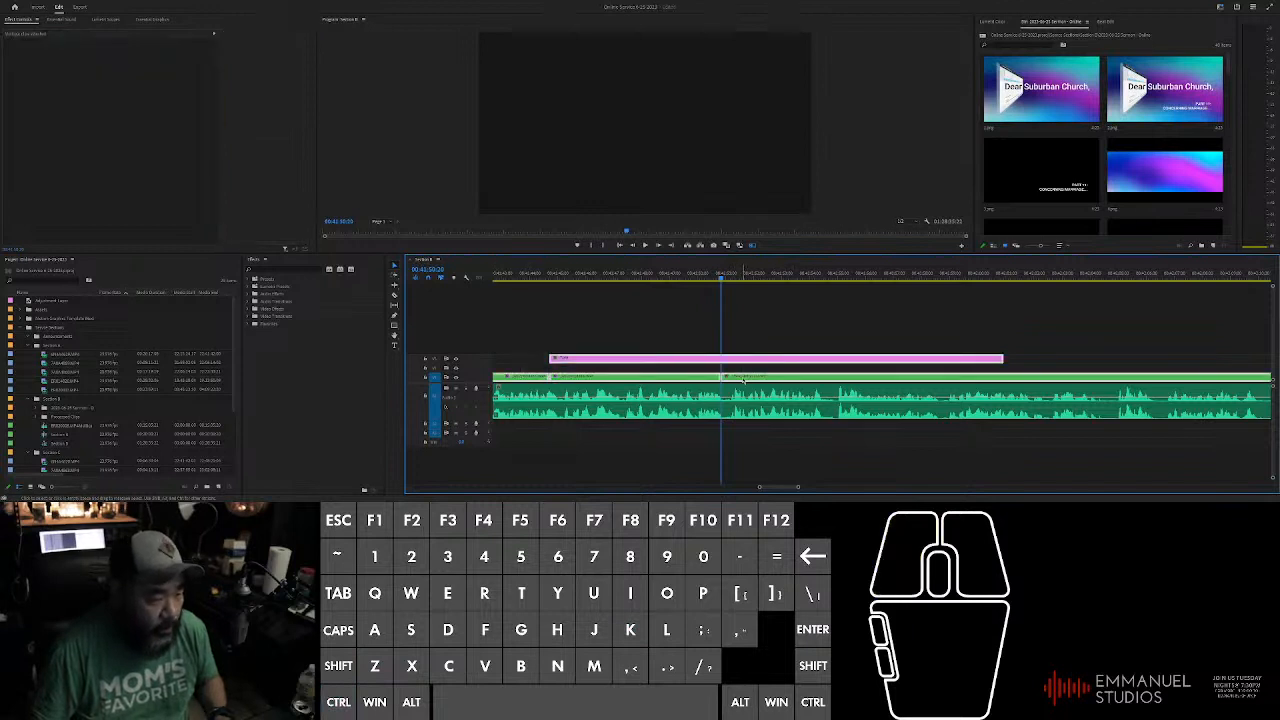
pyautogui.hotkey('ctrl', 'k')
pyautogui.moveTo(634, 357); pyautogui.dragTo(627, 350)
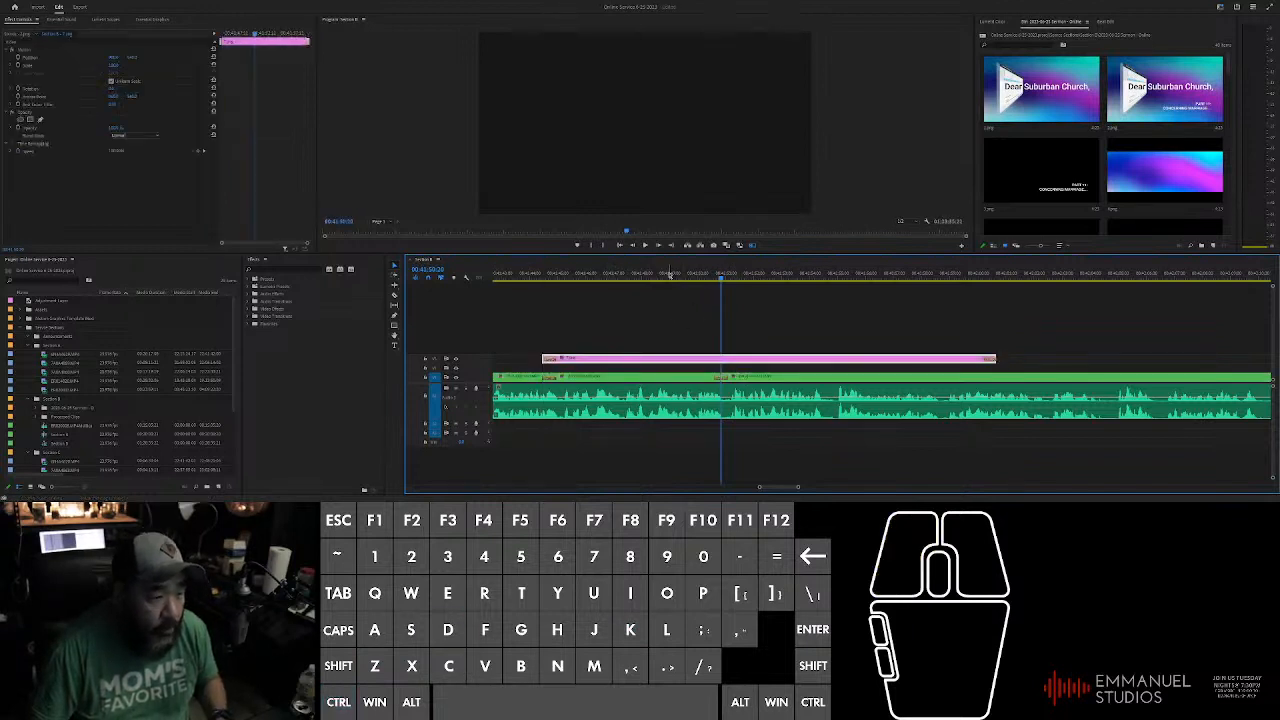
# Step: Play back the graphic from its start up to the second camera cut to check the transitions
pyautogui.moveTo(670, 275); pyautogui.dragTo(545, 288)
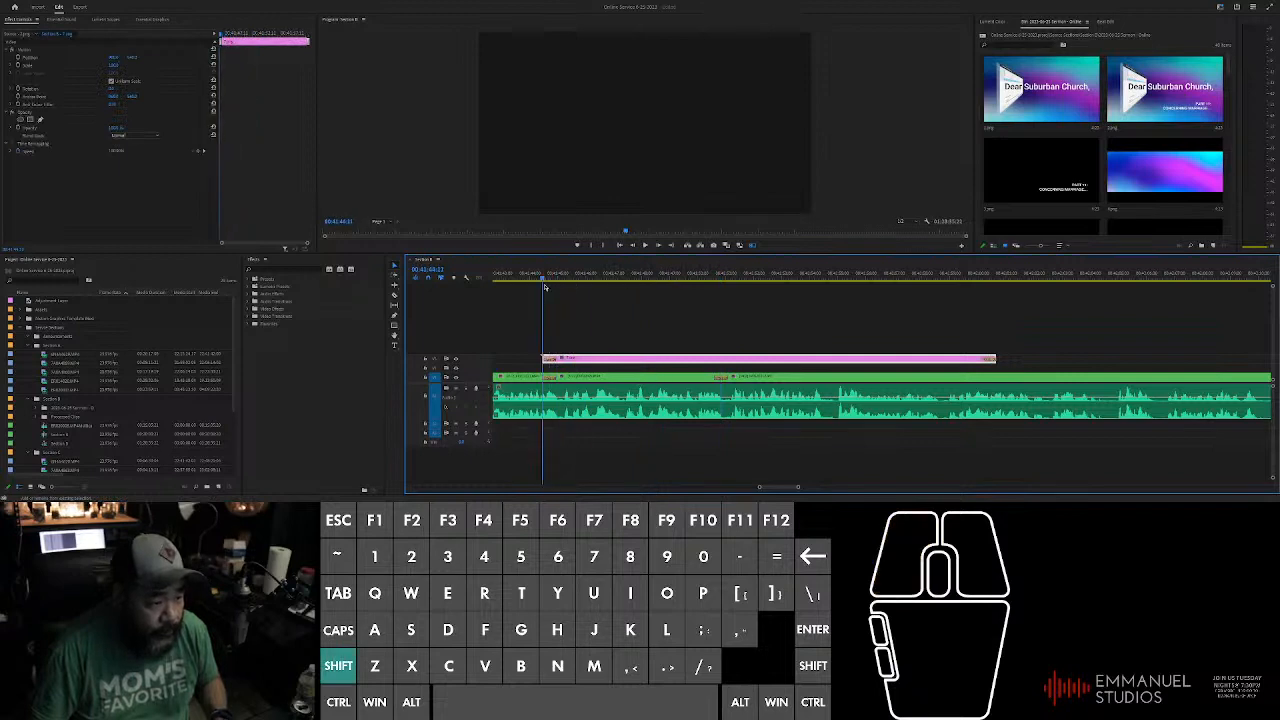
pyautogui.click(578, 312)
pyautogui.scroll(2, 580, 314)
pyautogui.press('space')
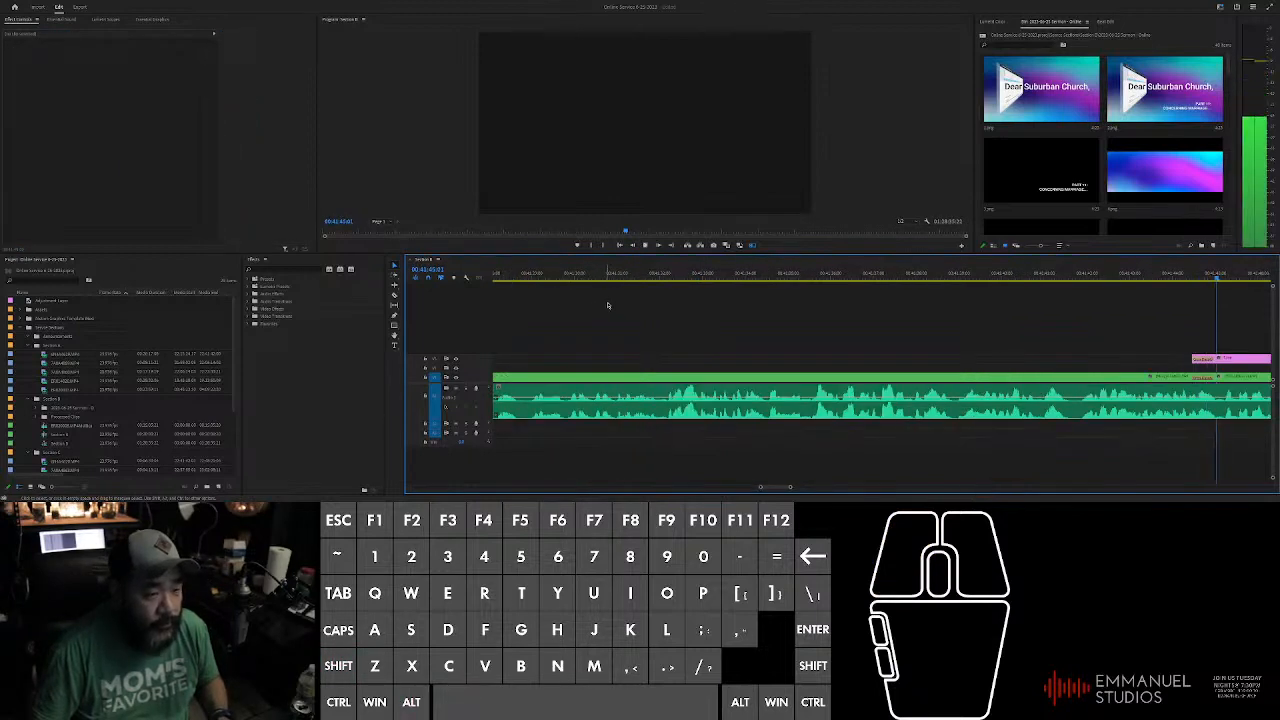
pyautogui.scroll(3, 607, 305)
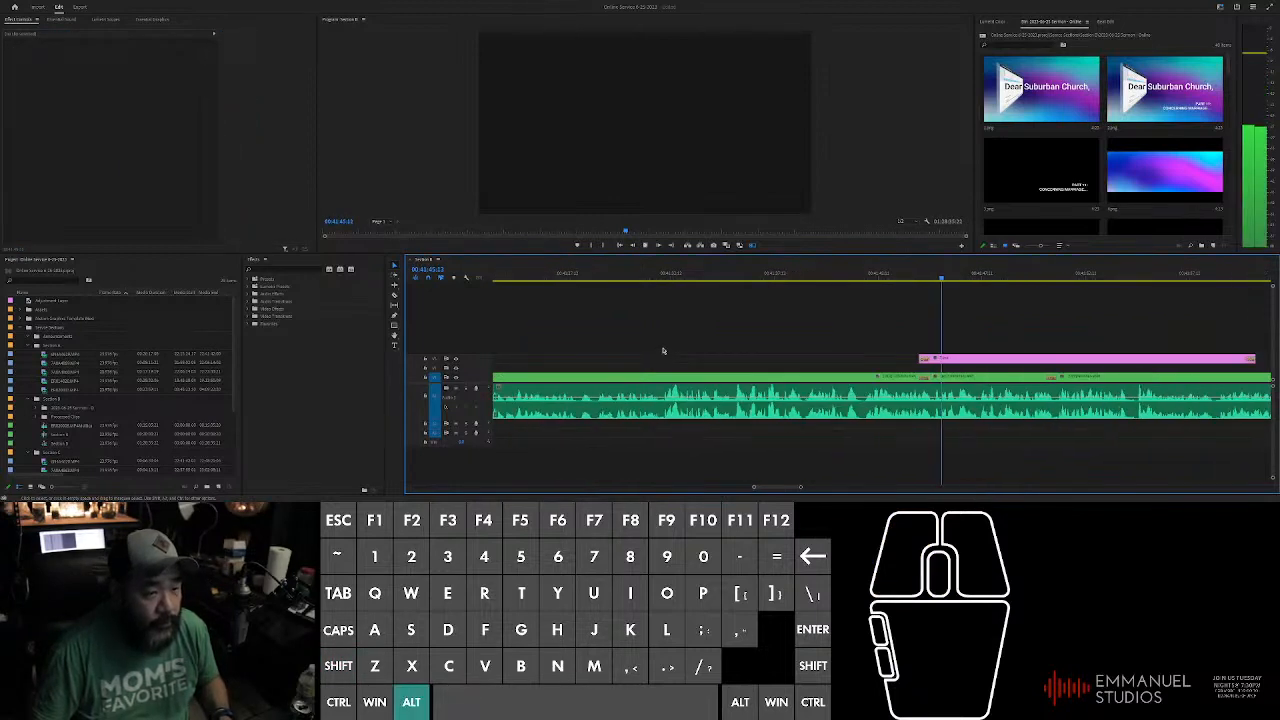
pyautogui.click(869, 328)
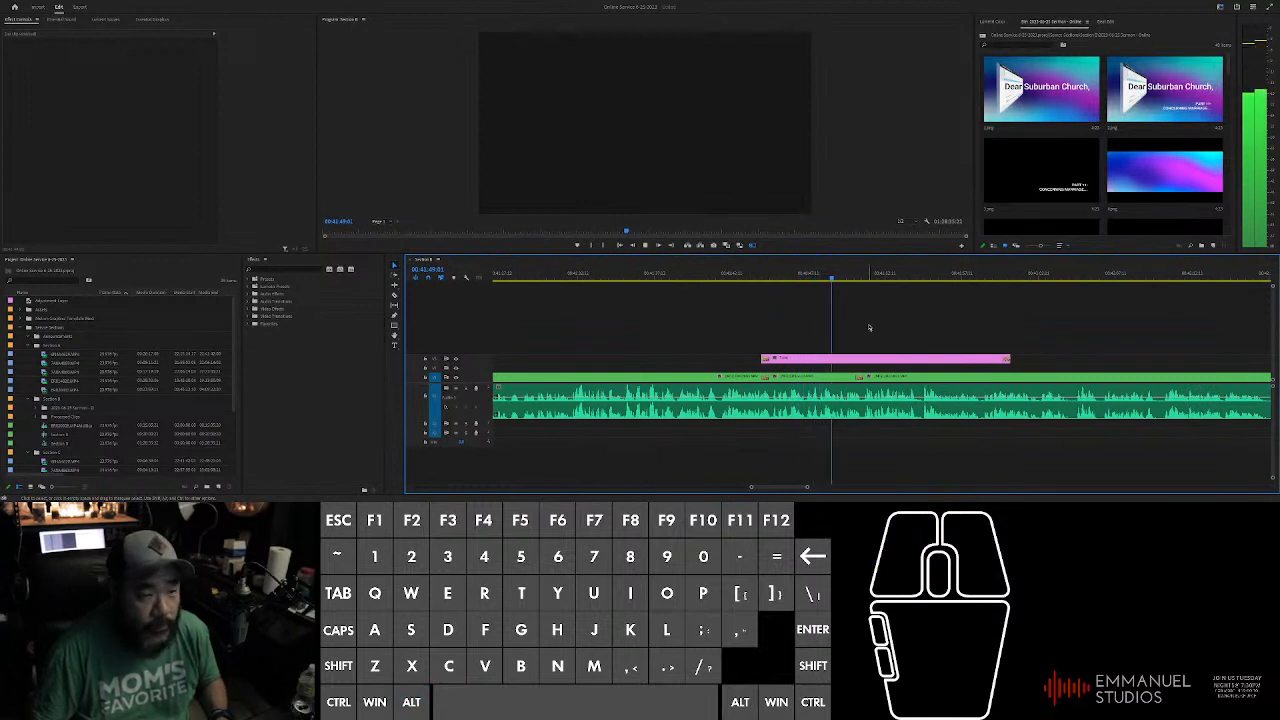
pyautogui.press('space')
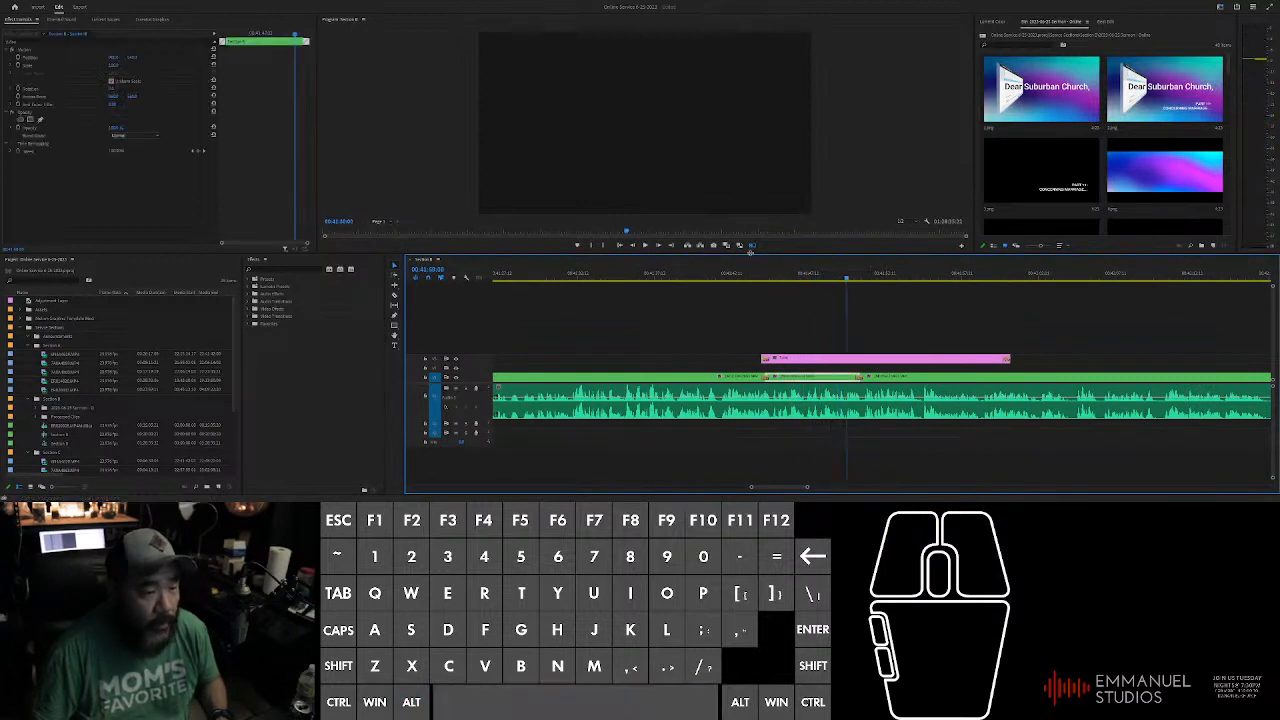
# Step: Change the vertical Position value of the pink graphic clip, then deselect the clip
pyautogui.click(836, 358)
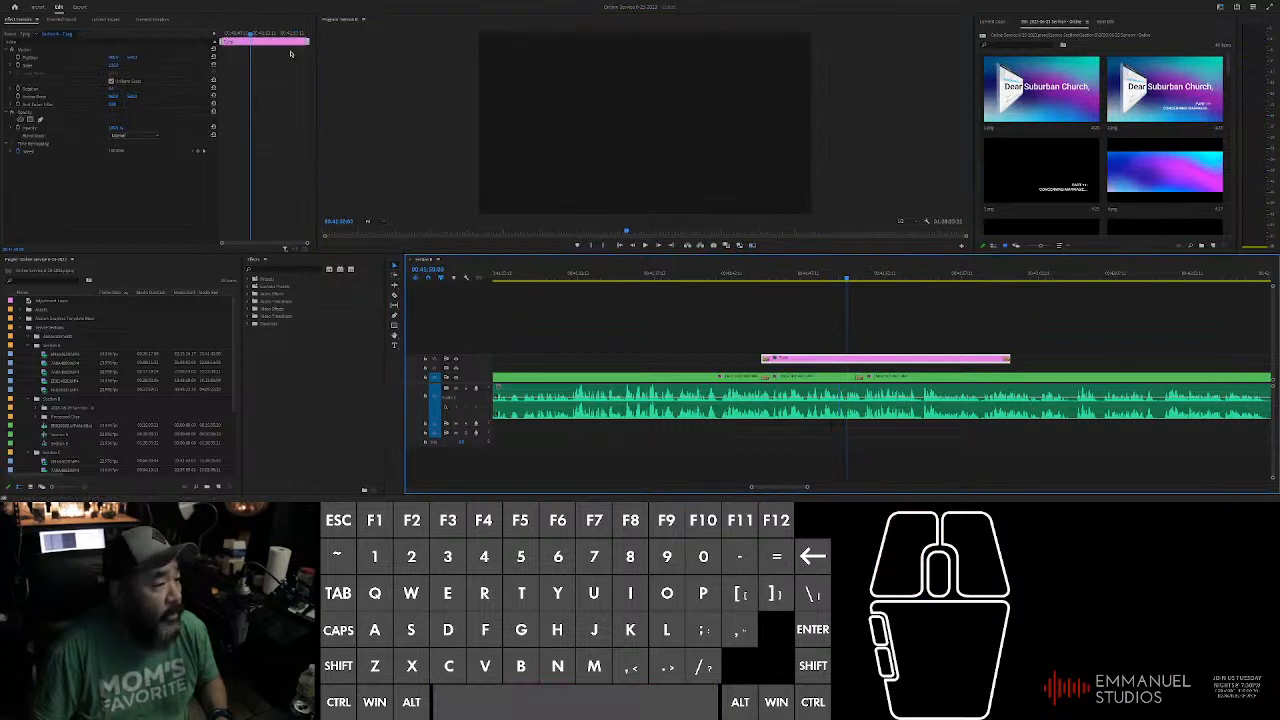
pyautogui.click(130, 57)
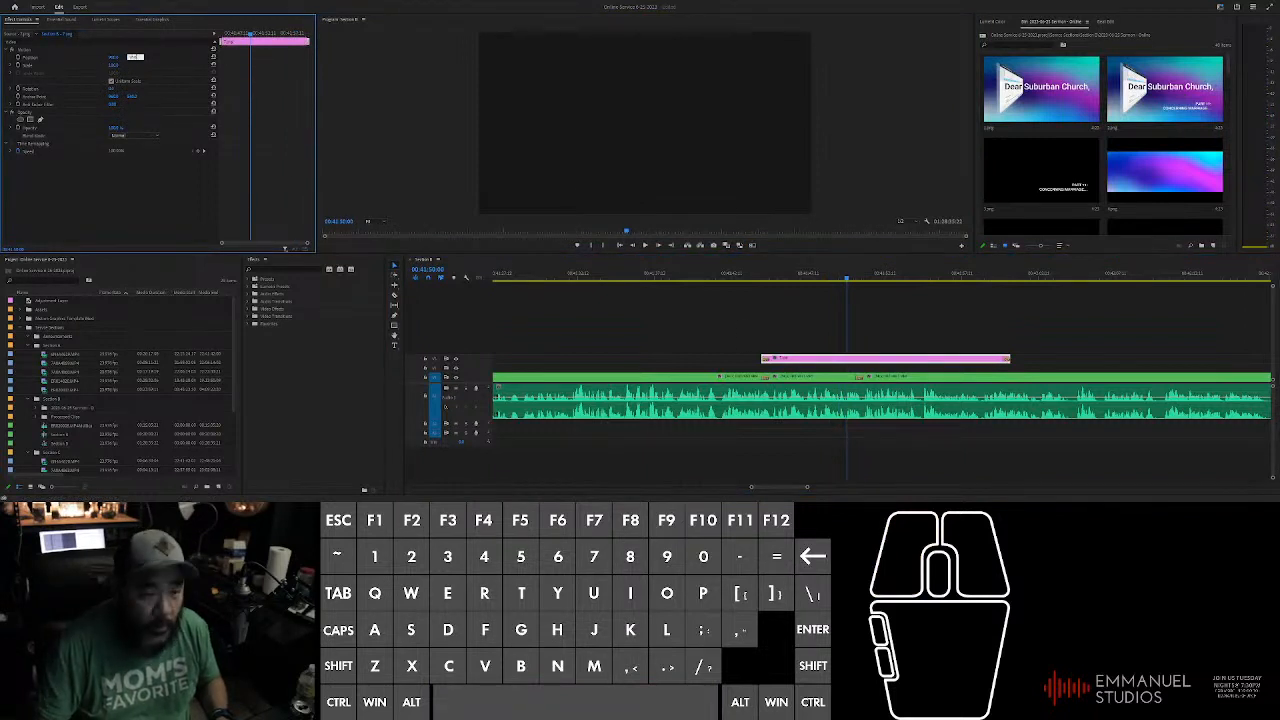
pyautogui.press('Return')
pyautogui.click(828, 312)
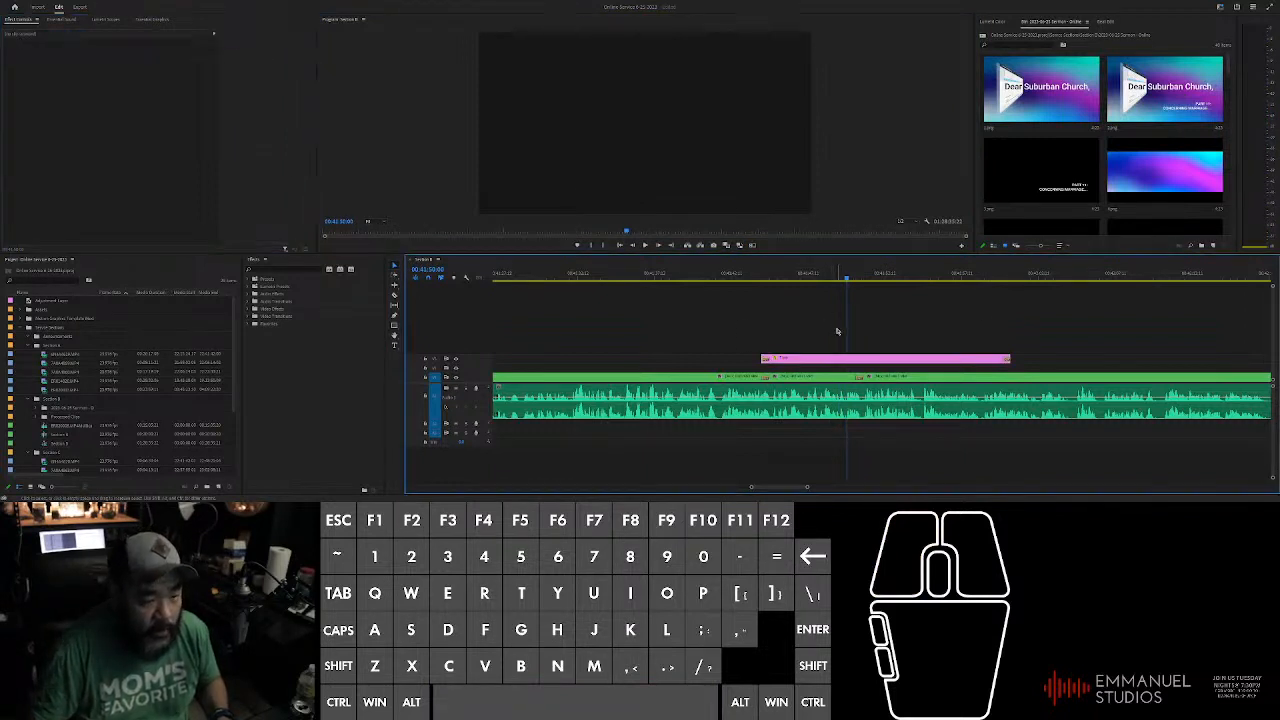
# Step: Return the playhead to the start of the graphic to examine the transitions at its first camera cut
pyautogui.scroll(2, 862, 336)
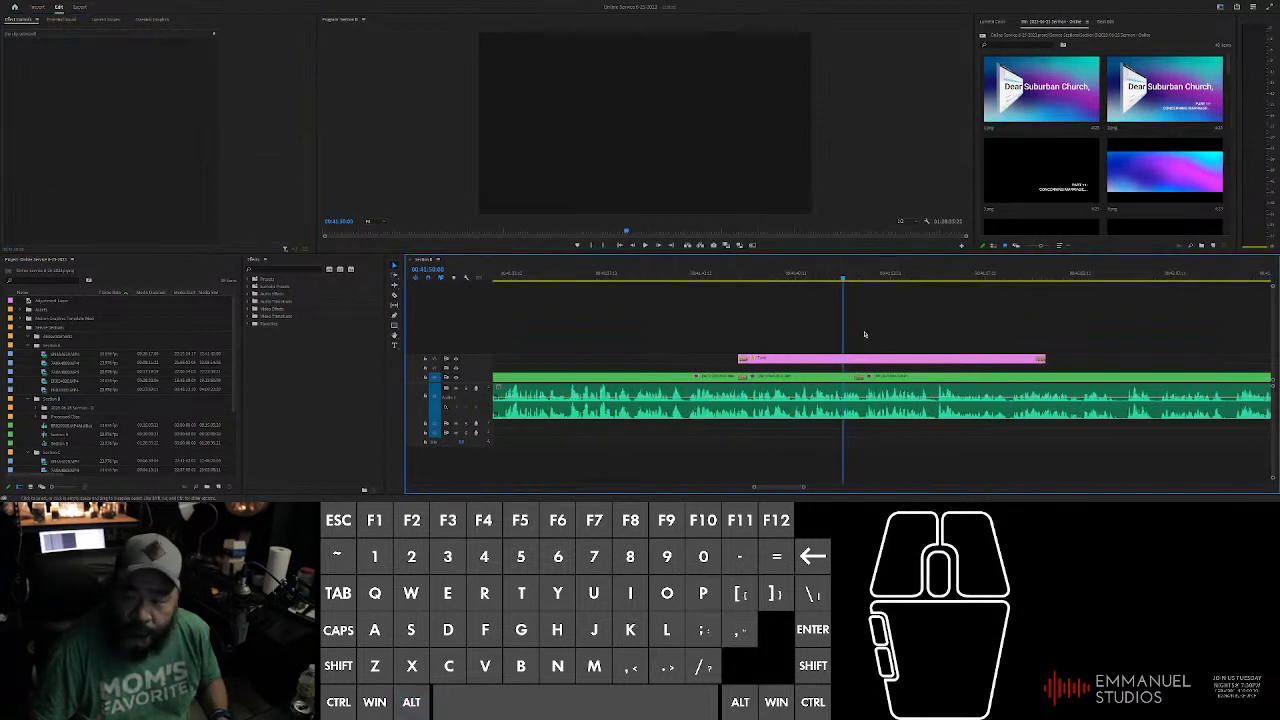
pyautogui.keyDown('shift'); pyautogui.click(743, 277); pyautogui.keyUp('shift')
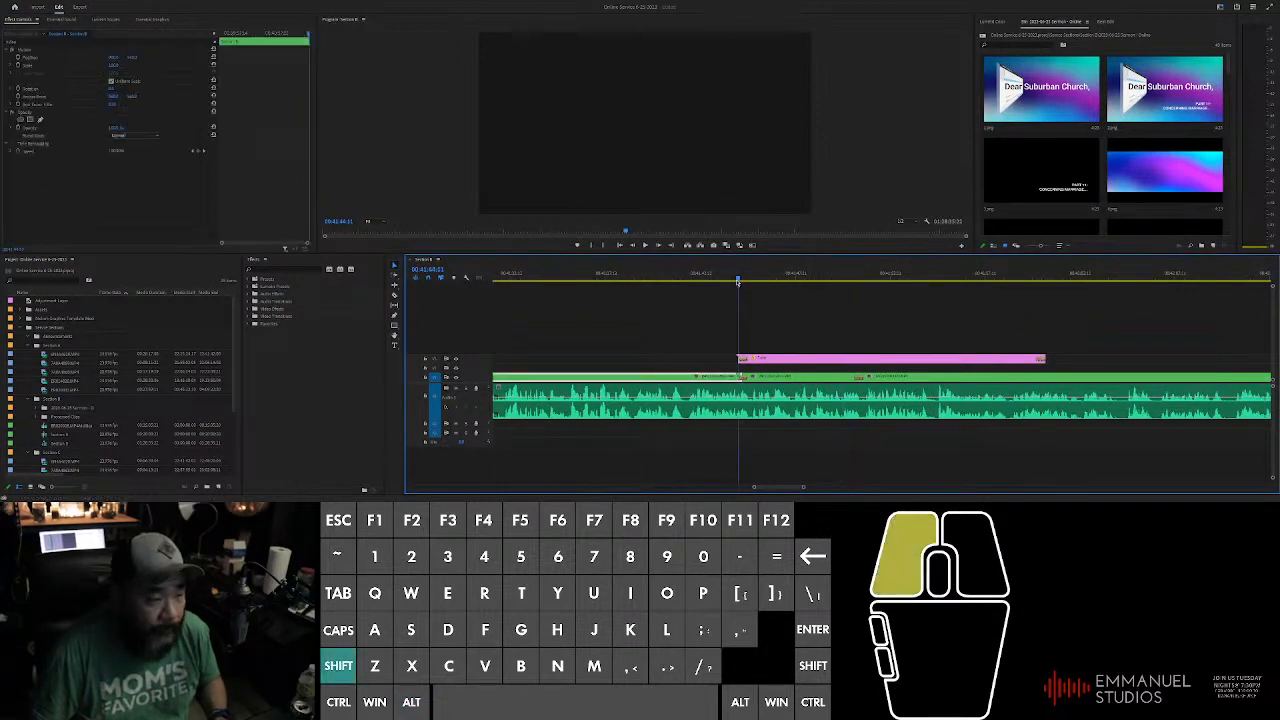
pyautogui.scroll(2, 787, 328)
pyautogui.scroll(-2, 790, 327)
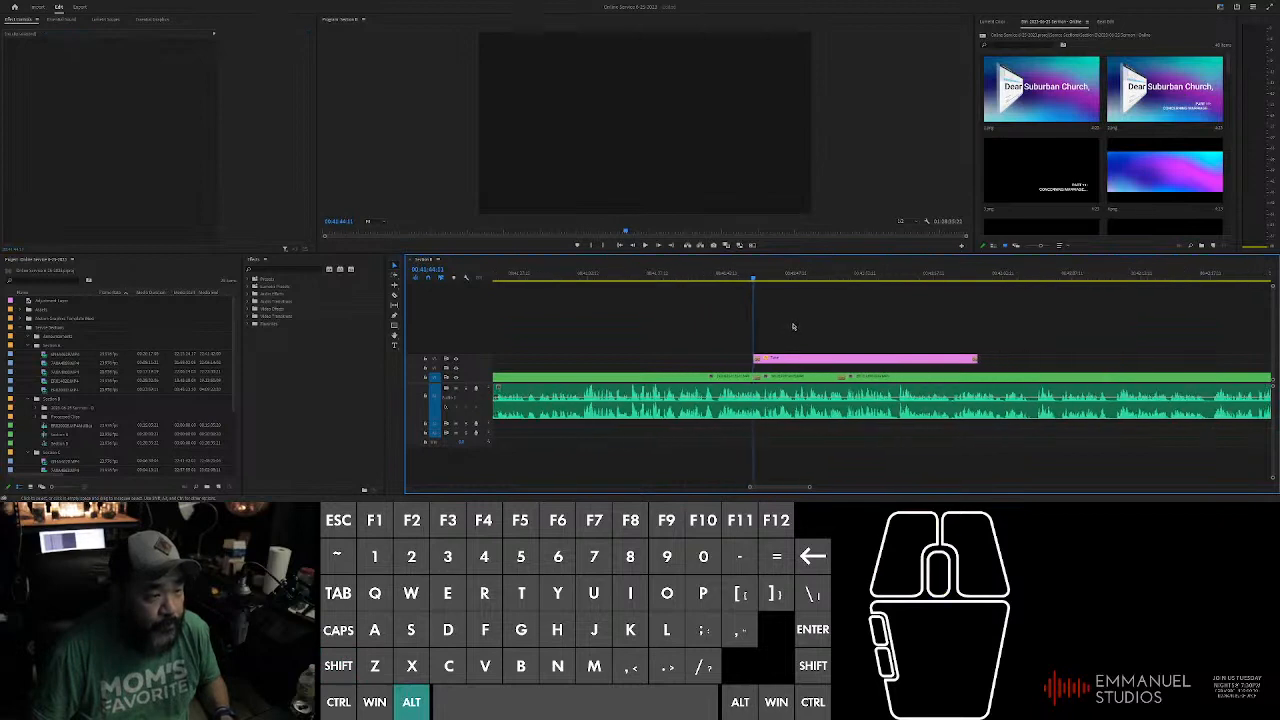
pyautogui.scroll(-1, 812, 327)
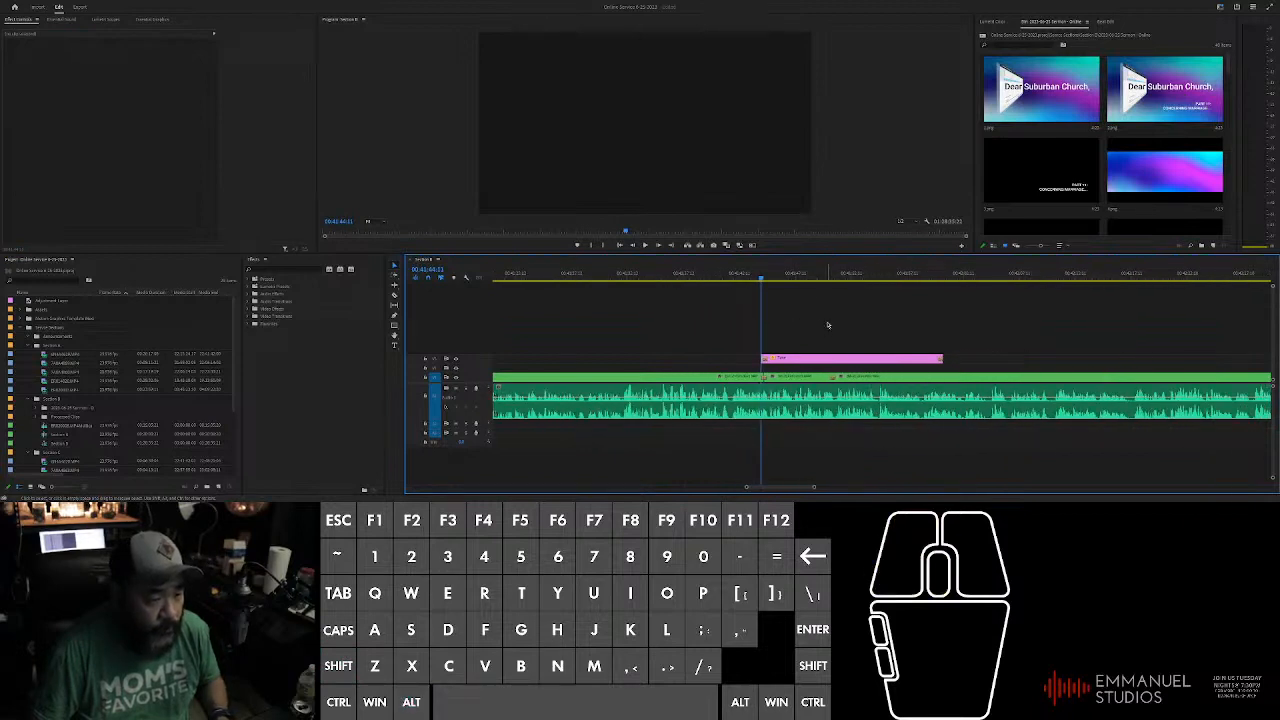
pyautogui.click(789, 279)
pyautogui.moveTo(789, 279)
pyautogui.mouseDown()
pyautogui.moveTo(764, 283)
pyautogui.moveTo(783, 286)
pyautogui.mouseUp()
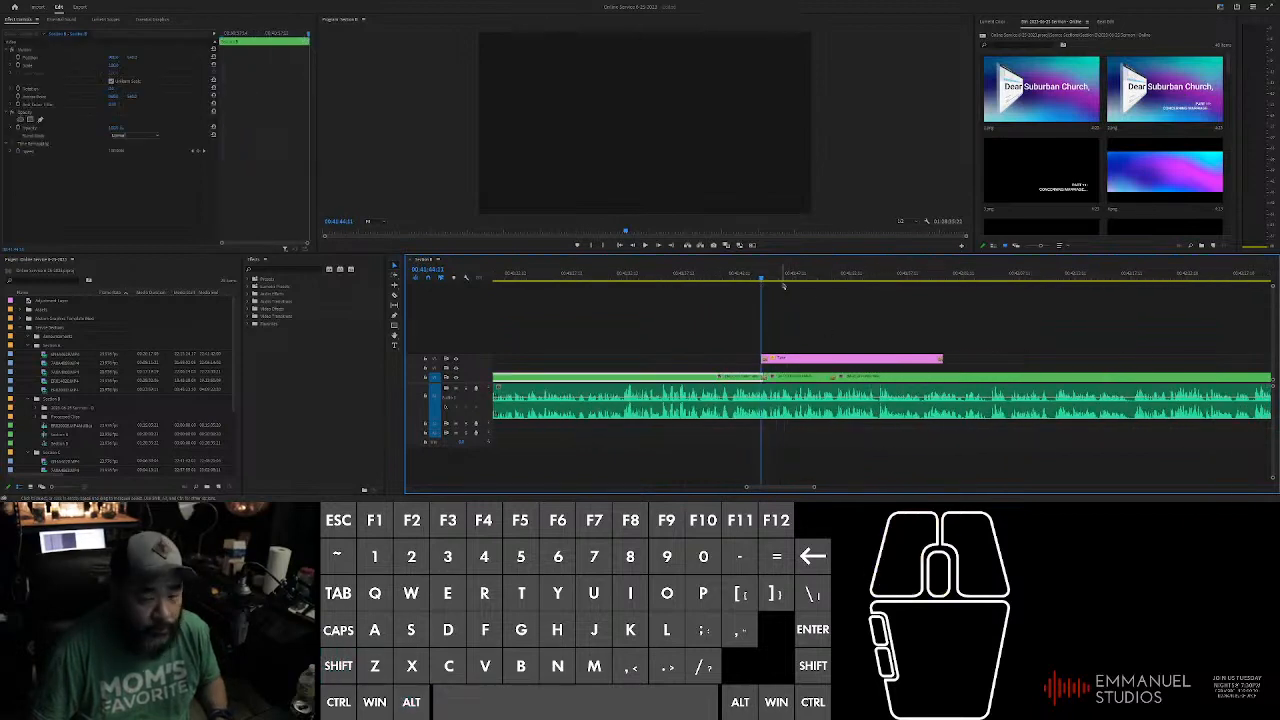
pyautogui.scroll(2, 785, 330)
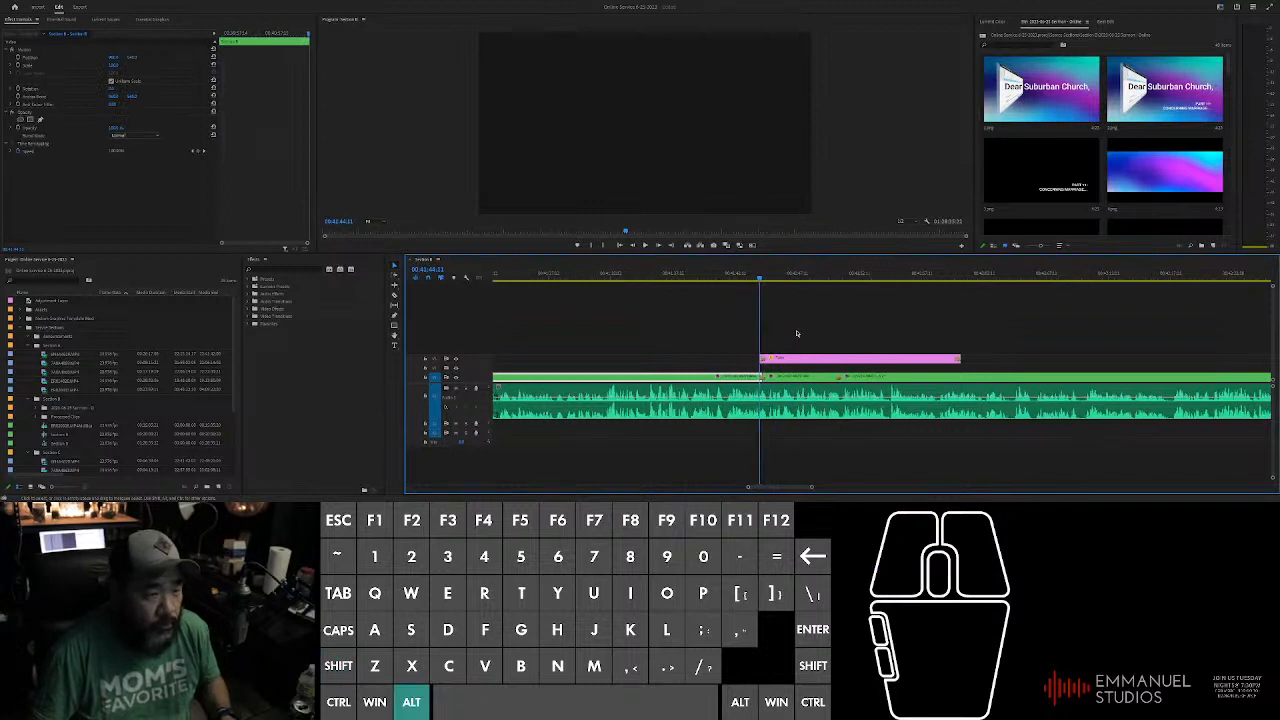
# Step: Place the playhead partway into the graphic and turn on multi-camera view in the Program monitor
pyautogui.click(801, 279)
pyautogui.click(753, 245)
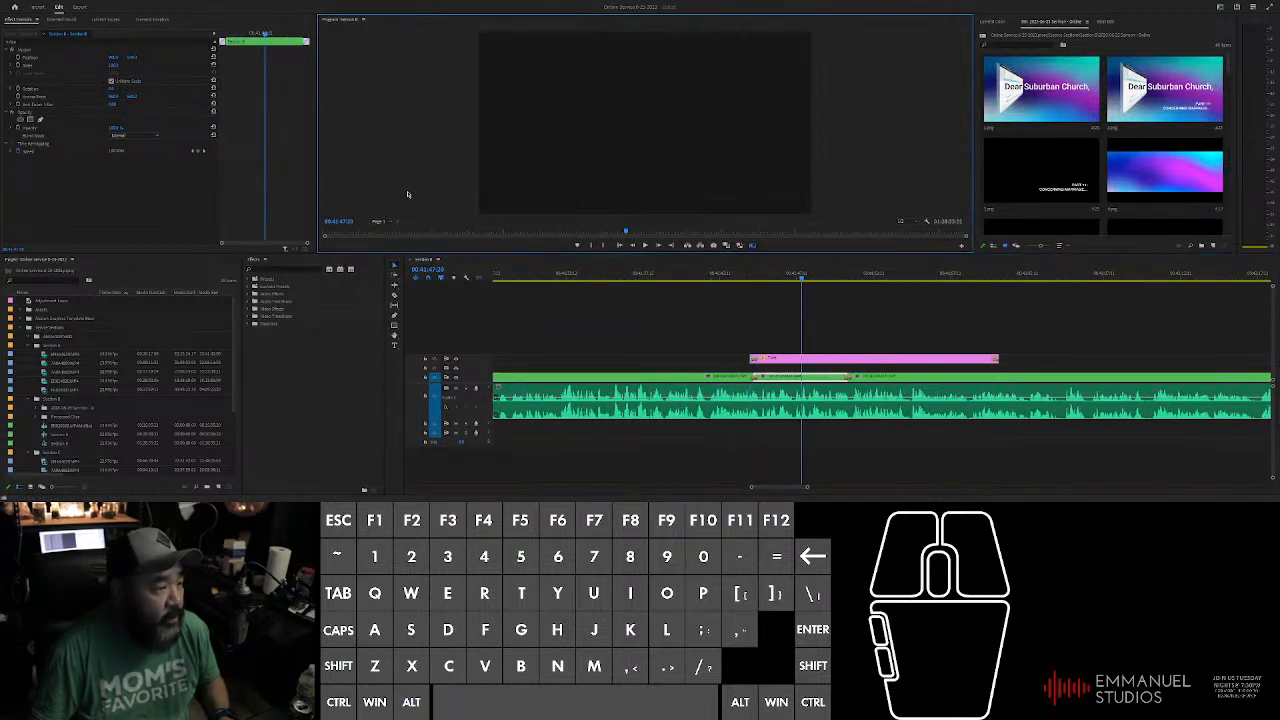
pyautogui.click(439, 90)
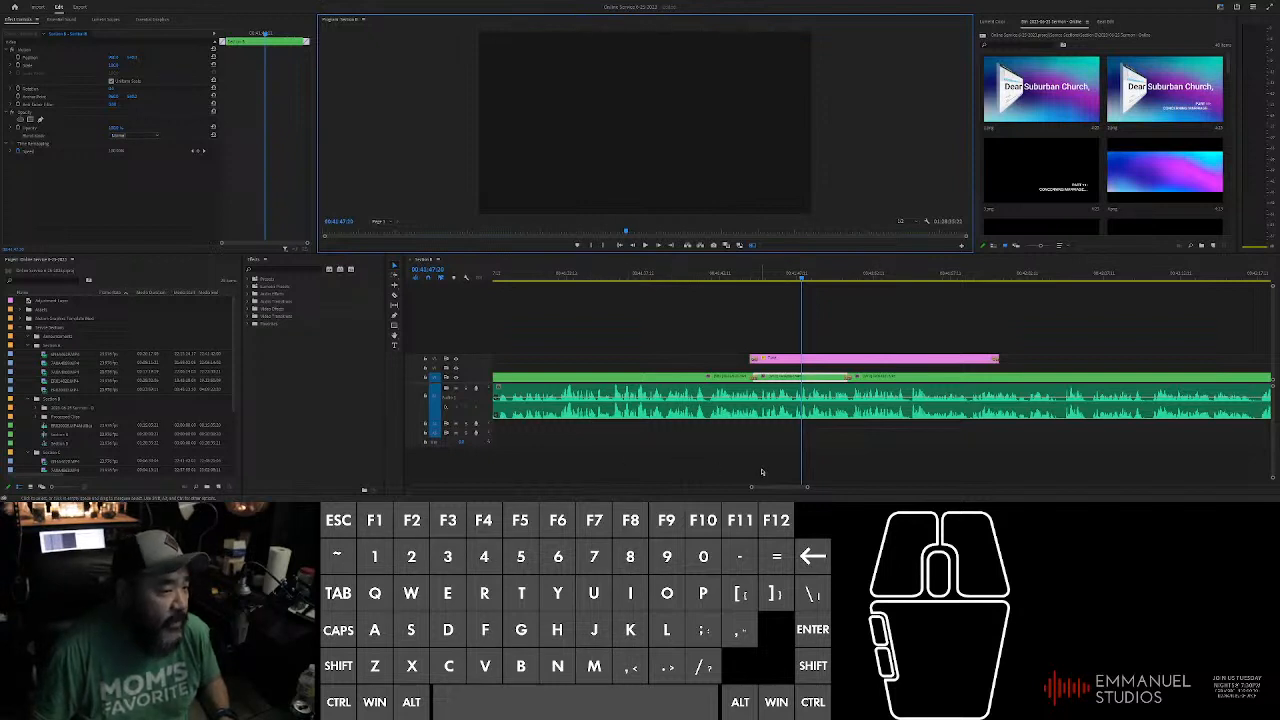
# Step: Play from the start of the graphic through to the second camera cut to review the finished sequence
pyautogui.scroll(2, 808, 332)
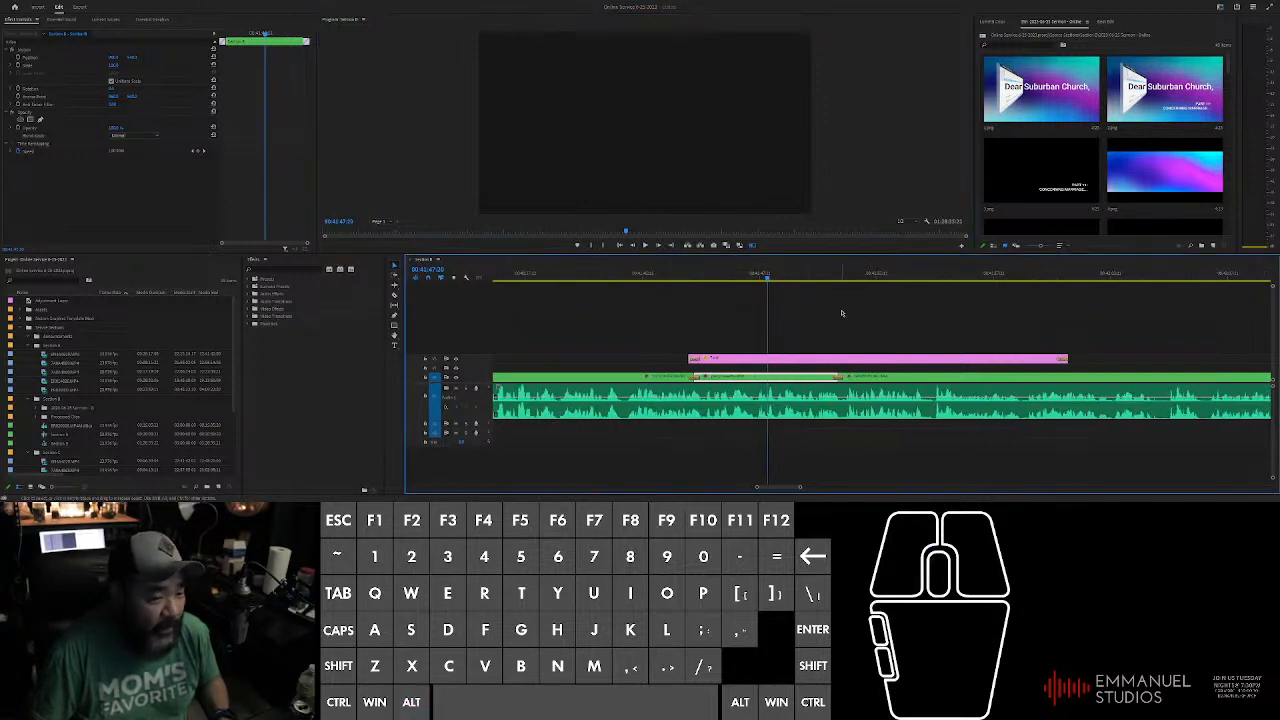
pyautogui.moveTo(743, 288); pyautogui.dragTo(686, 288)
pyautogui.press('space')
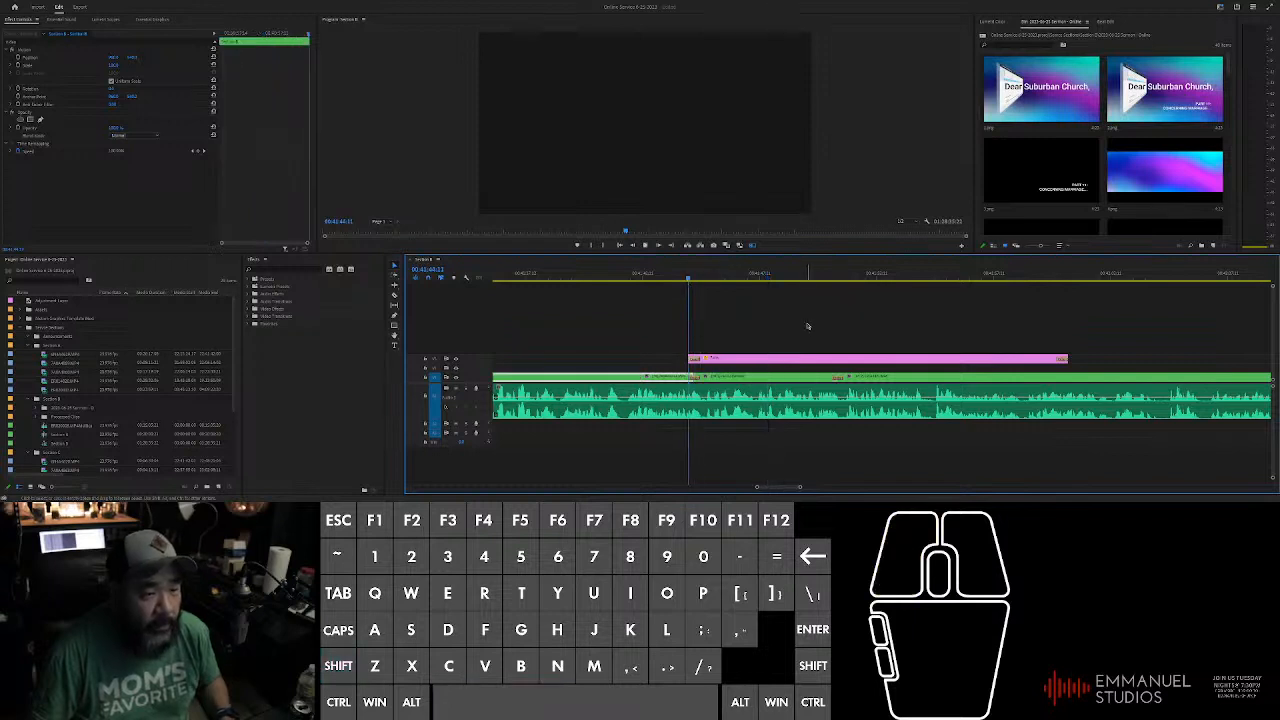
pyautogui.scroll(2, 808, 326)
pyautogui.scroll(-2, 808, 326)
pyautogui.scroll(2, 795, 318)
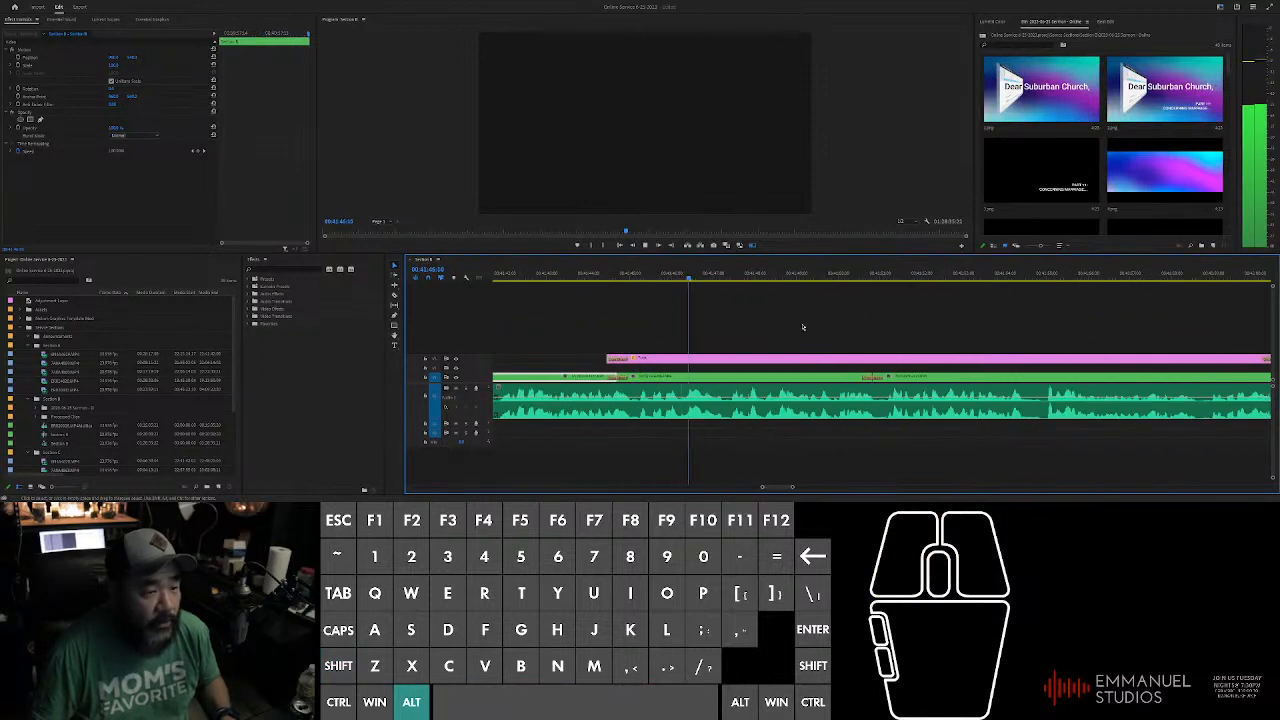
pyautogui.scroll(-3, 1111, 168)
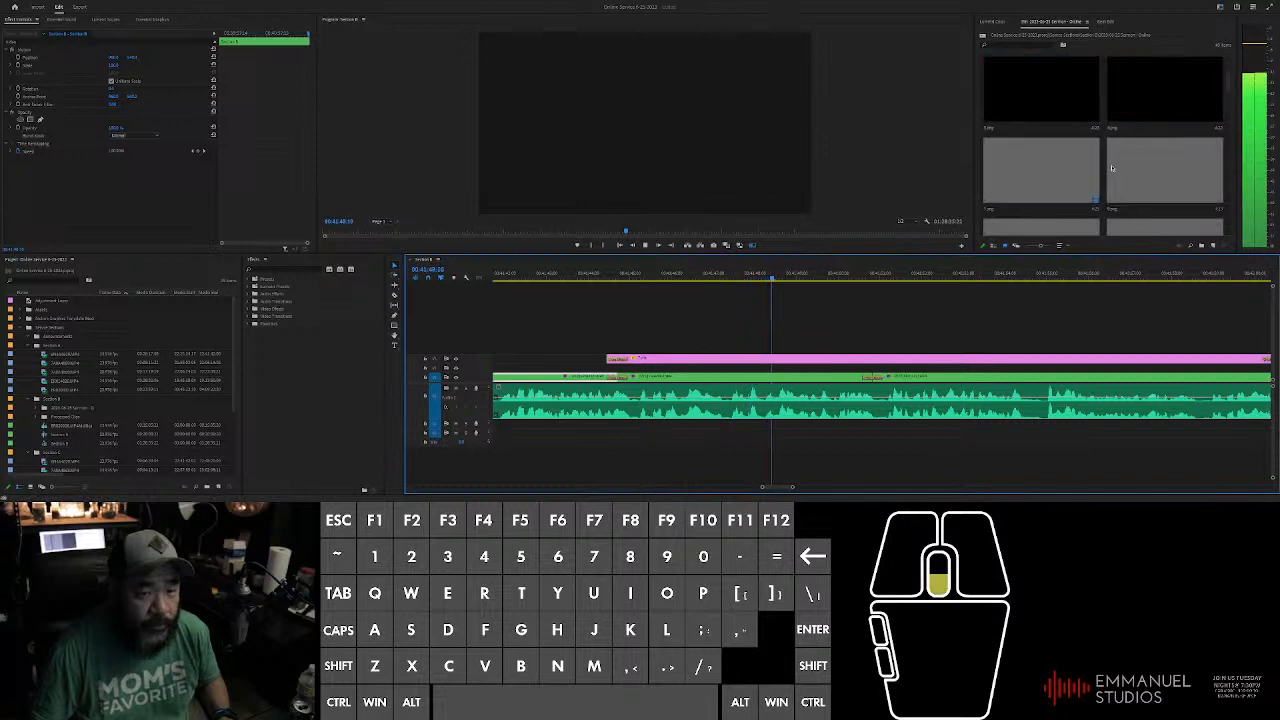
pyautogui.click(882, 315)
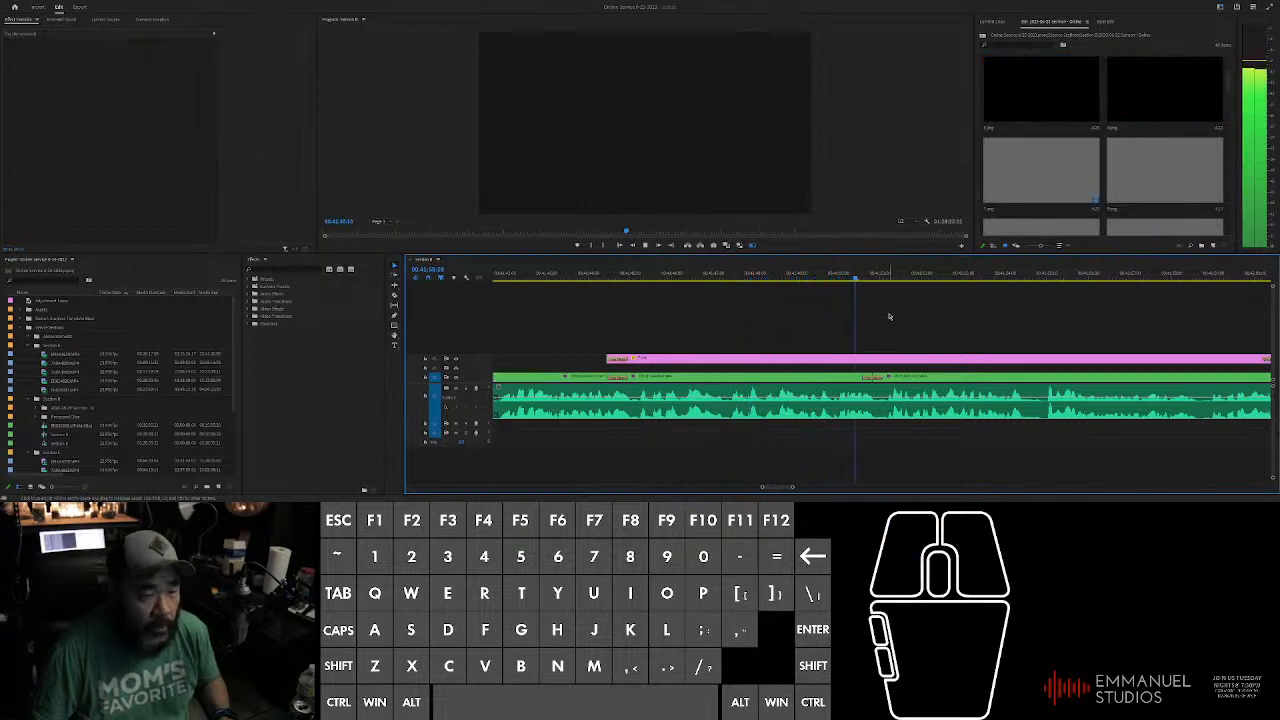
# Step: Browse the sermon slides bin and select the book cover slide about making marriage work
pyautogui.scroll(-2, 978, 330)
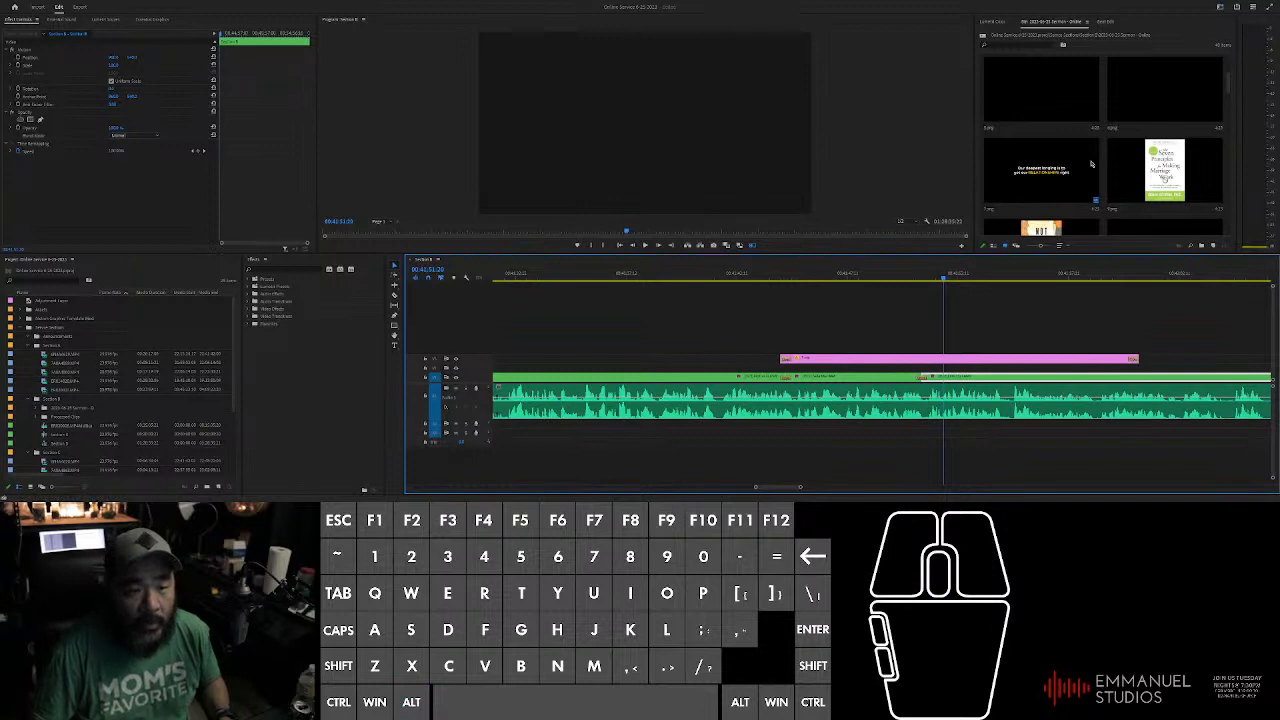
pyautogui.scroll(-1, 1105, 154)
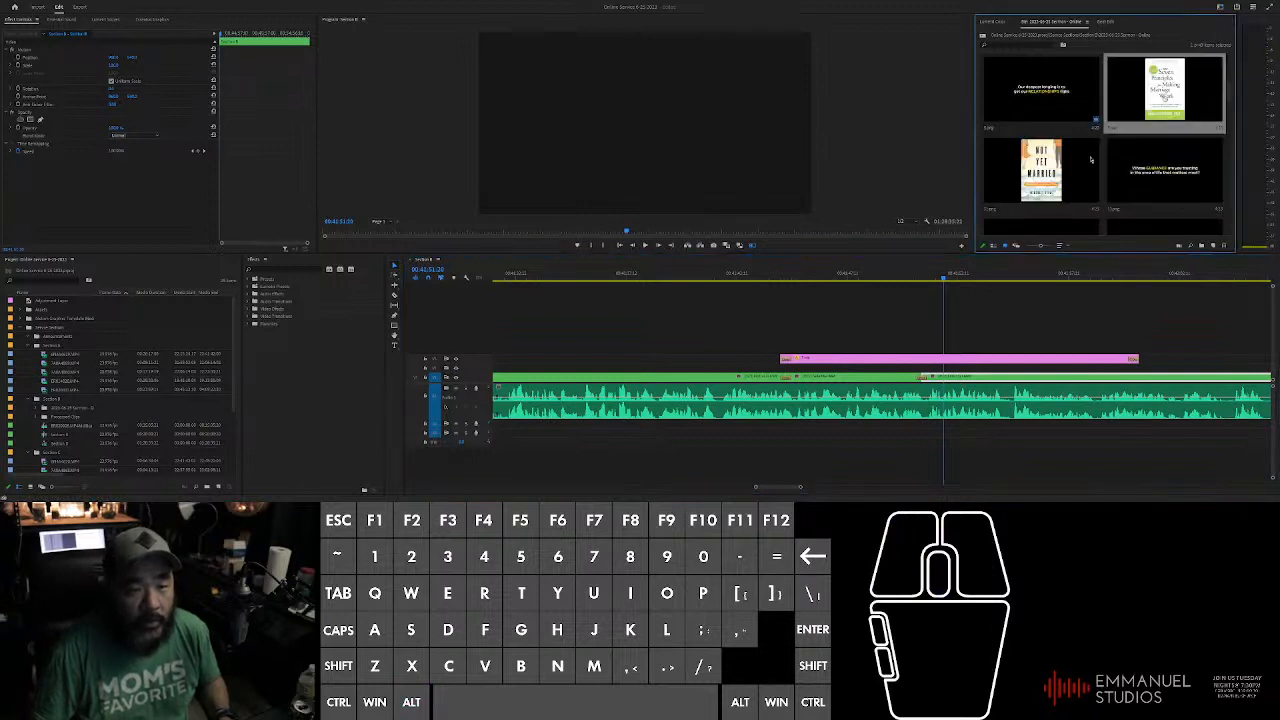
pyautogui.click(898, 336)
# Step: Scrub through the multi-camera footage after the existing graphic to look for where the book cover slide belongs
pyautogui.scroll(-4, 905, 334)
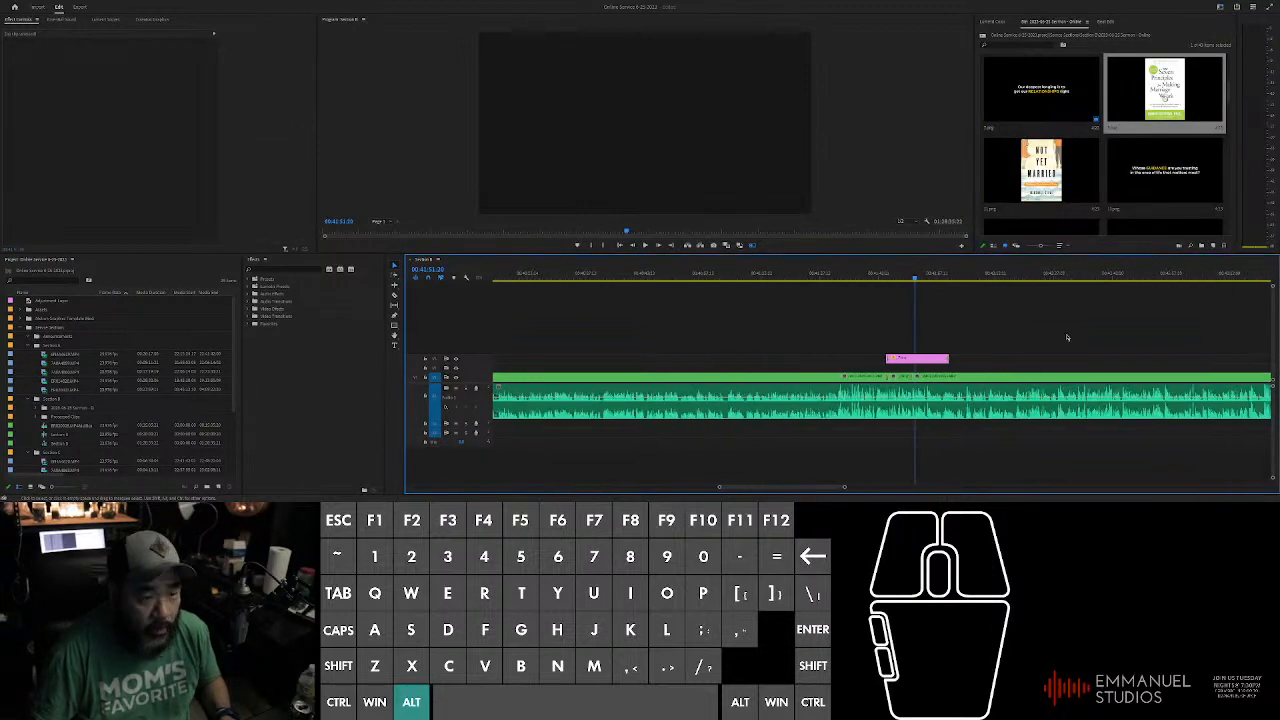
pyautogui.scroll(2, 1021, 337)
pyautogui.scroll(-3, 677, 287)
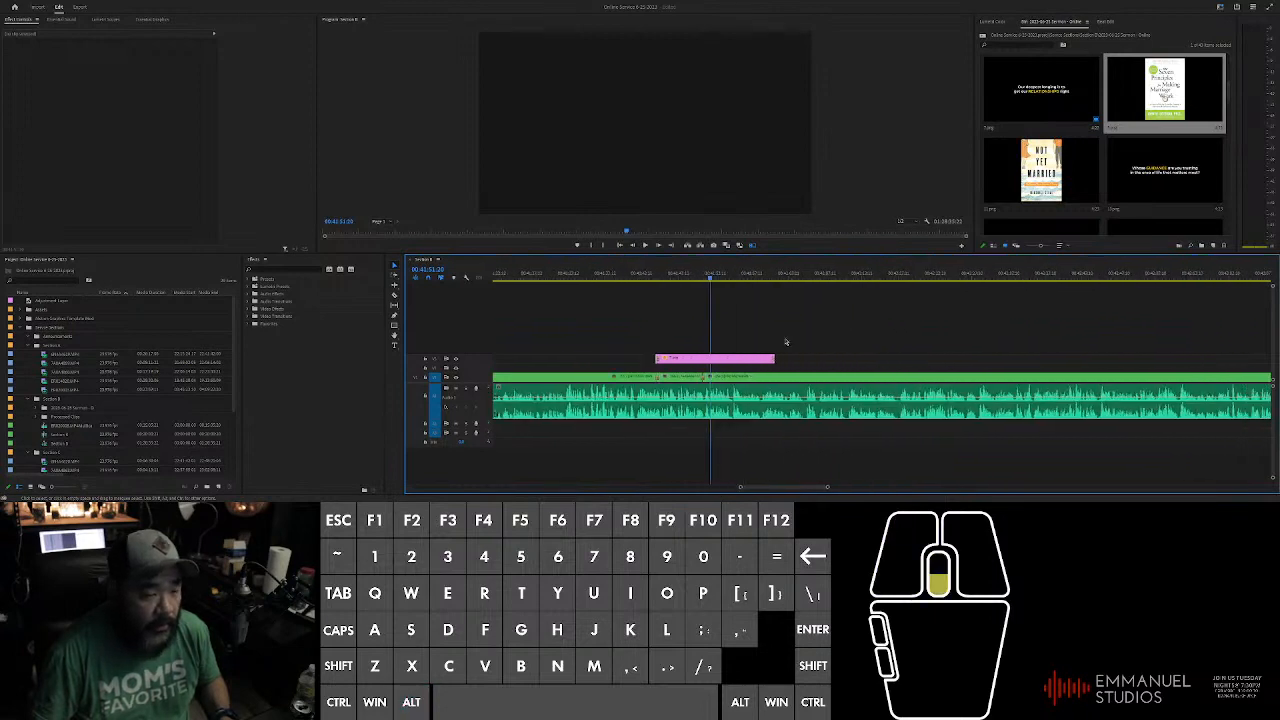
pyautogui.moveTo(677, 287); pyautogui.dragTo(1138, 290)
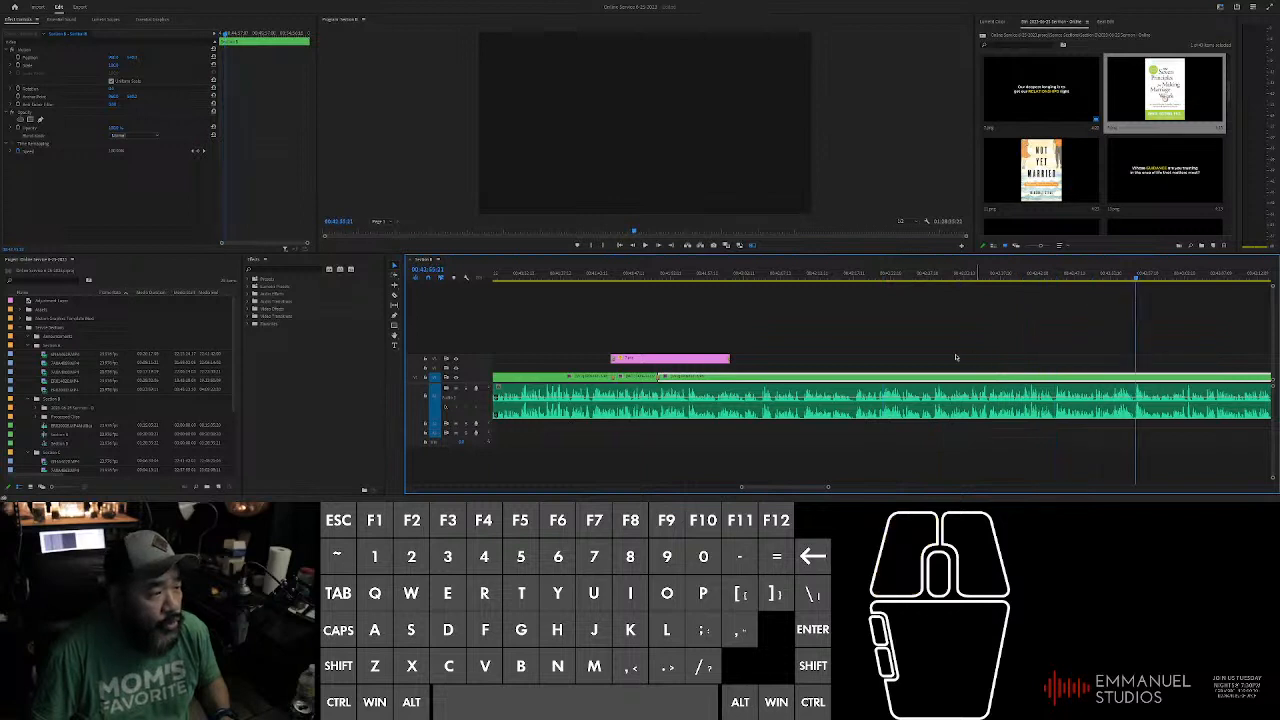
pyautogui.scroll(-5, 659, 313)
pyautogui.scroll(-2, 665, 306)
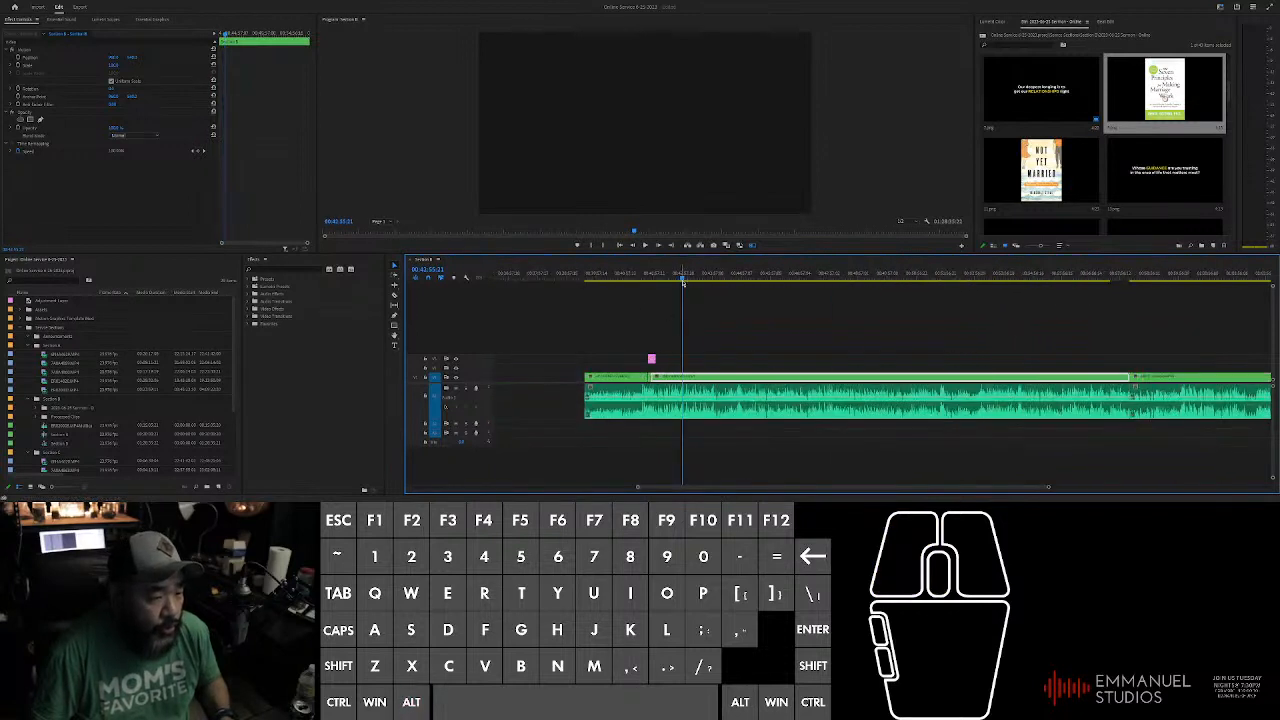
pyautogui.moveTo(683, 283)
pyautogui.mouseDown()
pyautogui.moveTo(742, 283)
pyautogui.moveTo(686, 285)
pyautogui.mouseUp()
pyautogui.scroll(3, 715, 324)
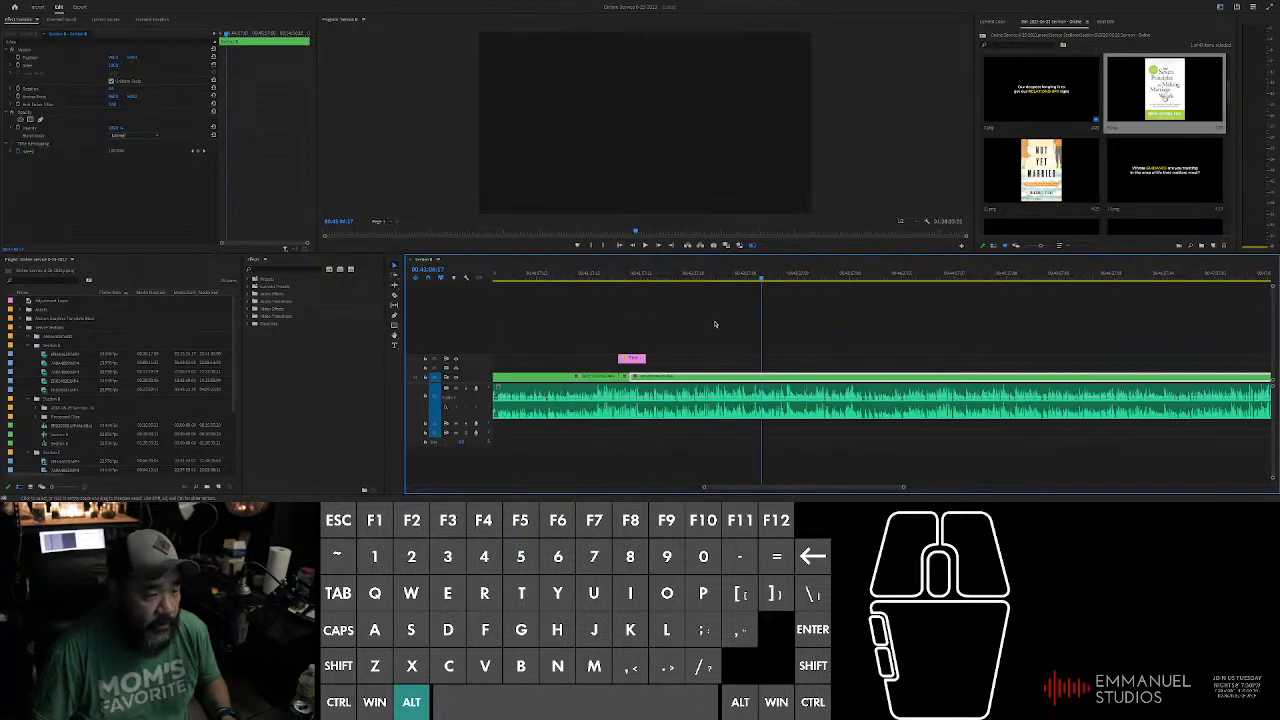
pyautogui.scroll(2, 715, 324)
pyautogui.scroll(2, 712, 330)
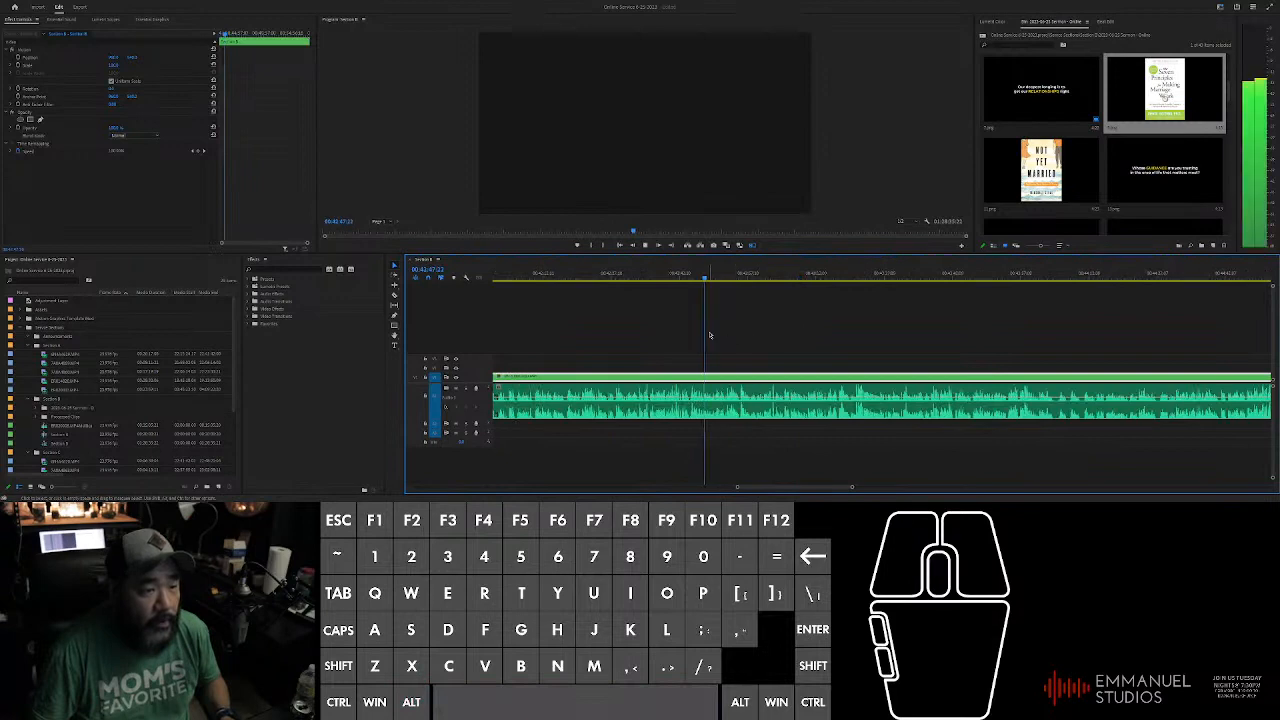
# Step: Play the footage while skipping ahead to find the cue for the book cover slide, and stop playback there
pyautogui.scroll(-3, 748, 330)
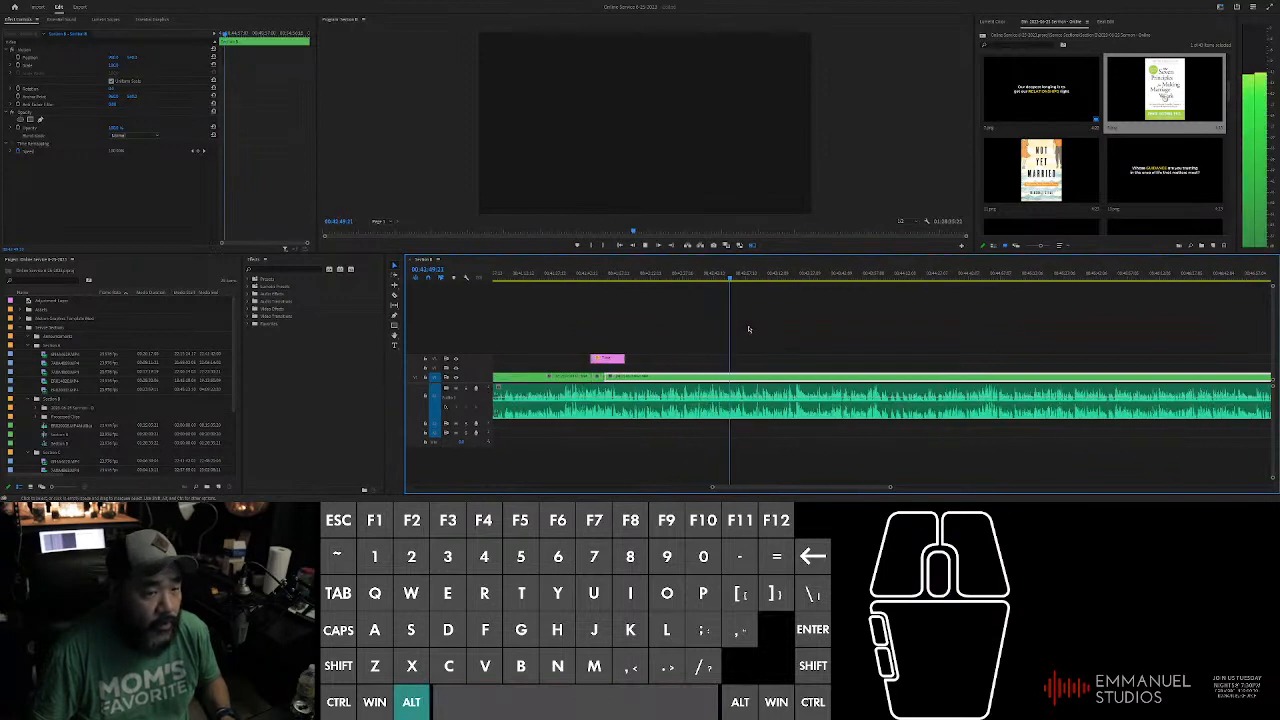
pyautogui.scroll(-1, 748, 330)
pyautogui.click(740, 278)
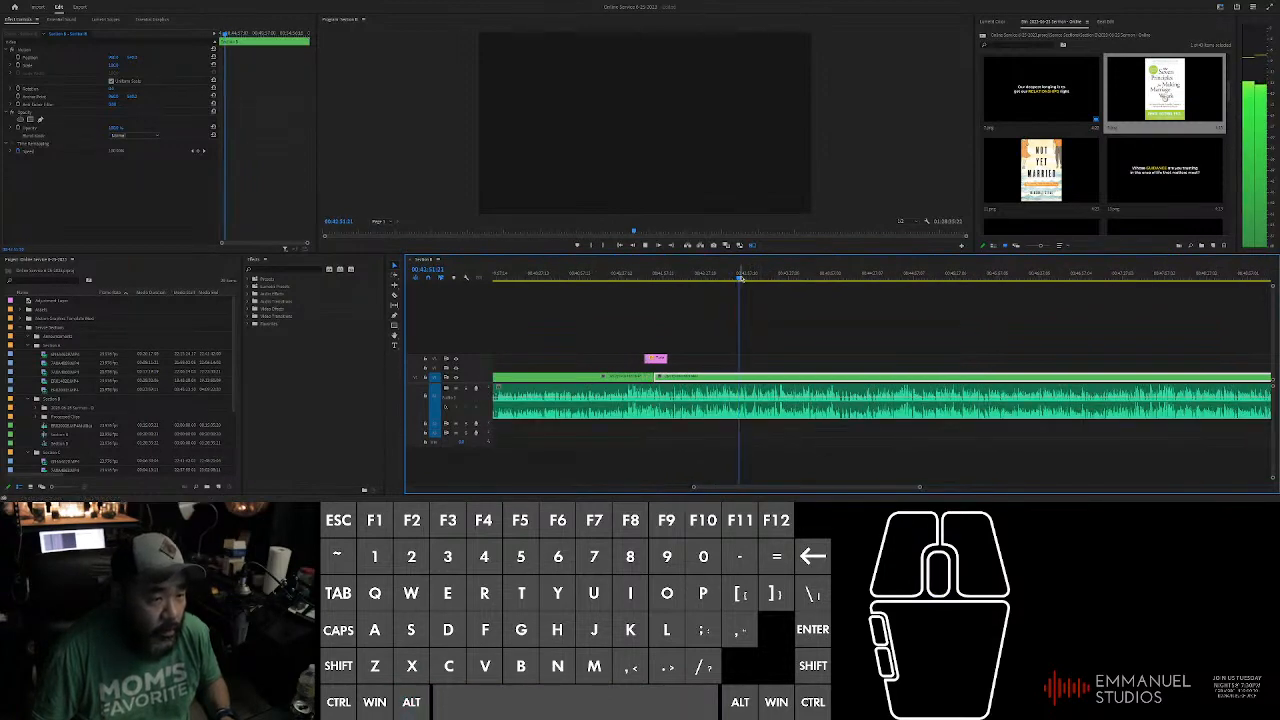
pyautogui.moveTo(740, 278); pyautogui.dragTo(758, 282)
pyautogui.scroll(1, 768, 318)
pyautogui.scroll(1, 768, 321)
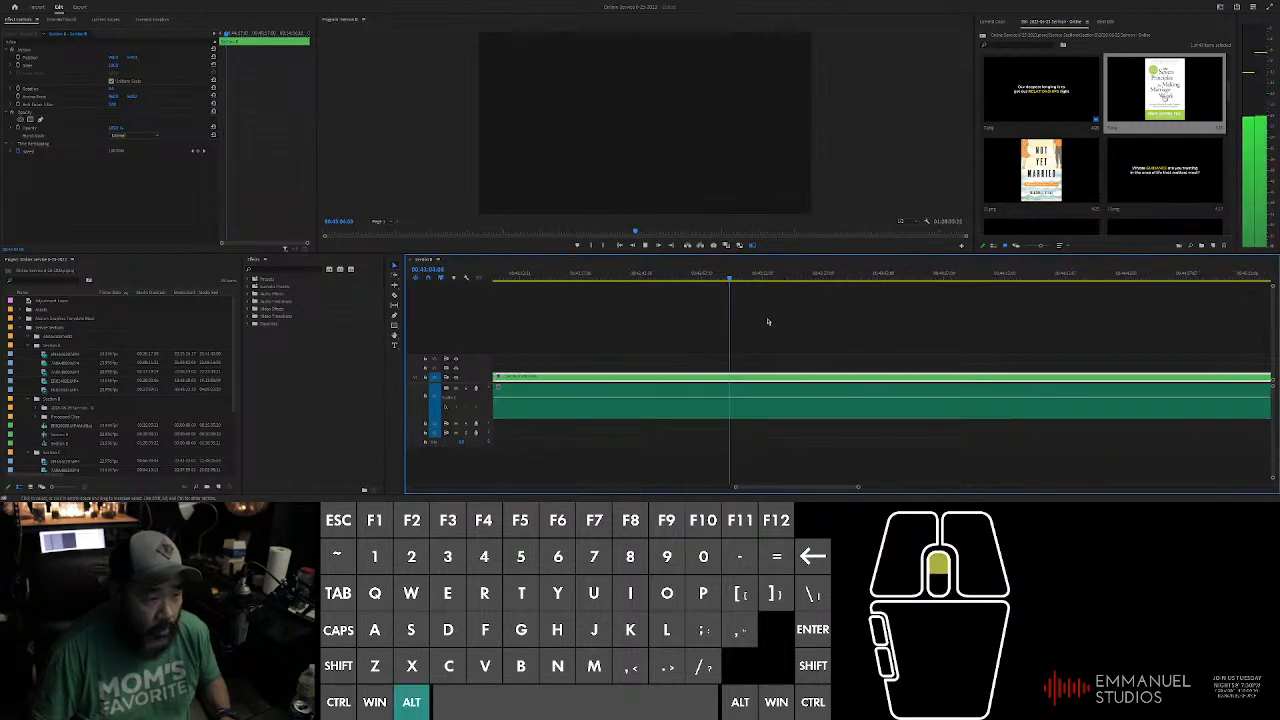
pyautogui.scroll(1, 768, 322)
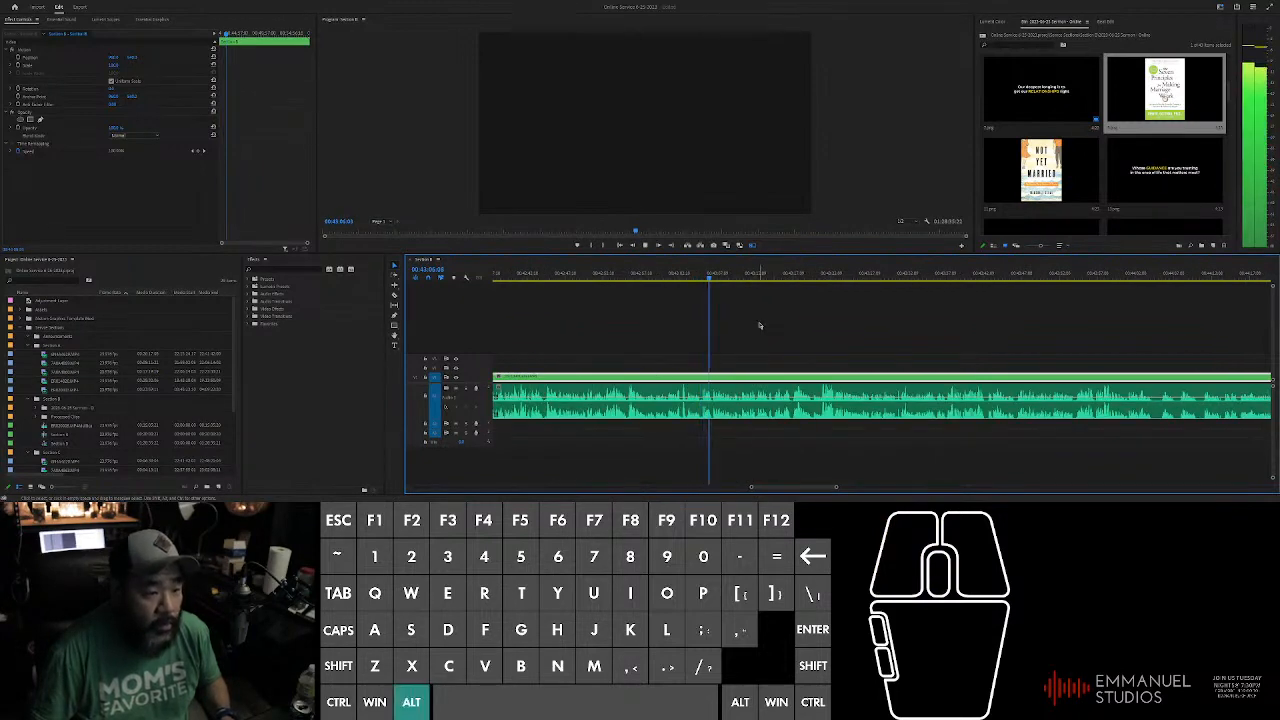
pyautogui.scroll(1, 759, 325)
pyautogui.press('space')
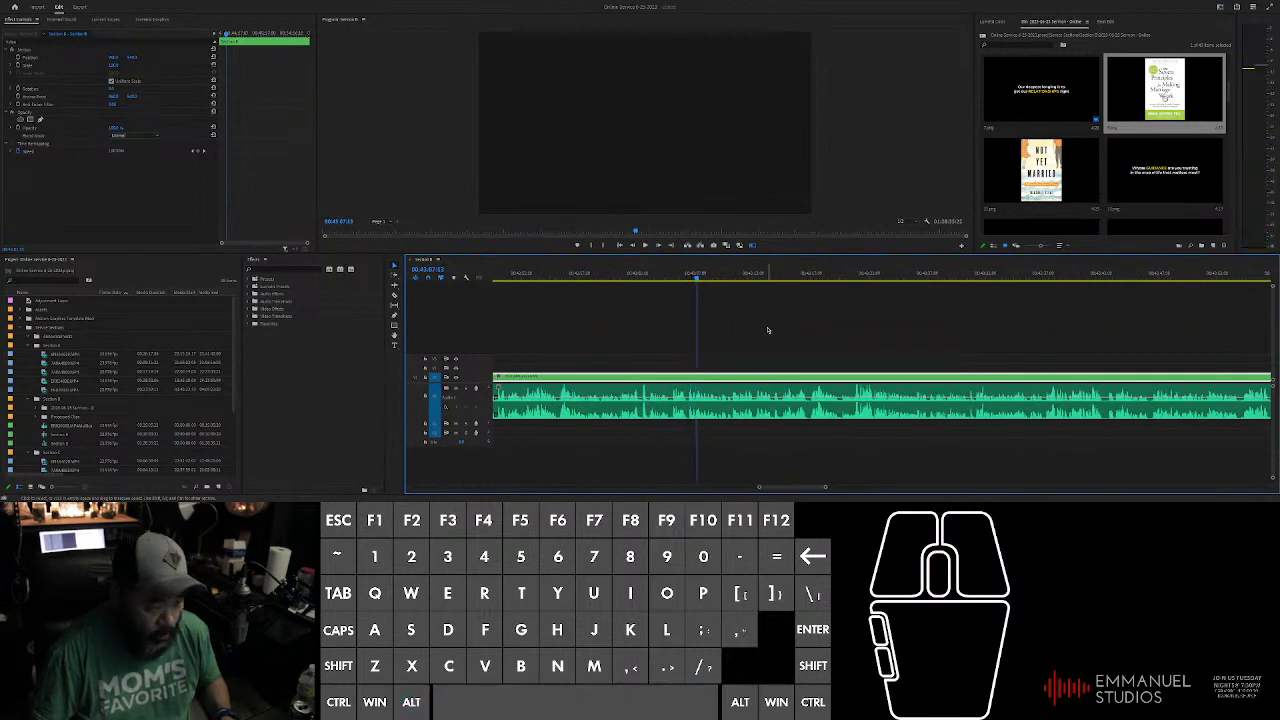
# Step: Place the playhead just before the cue and split the multi-camera clip there
pyautogui.moveTo(679, 280); pyautogui.dragTo(677, 282)
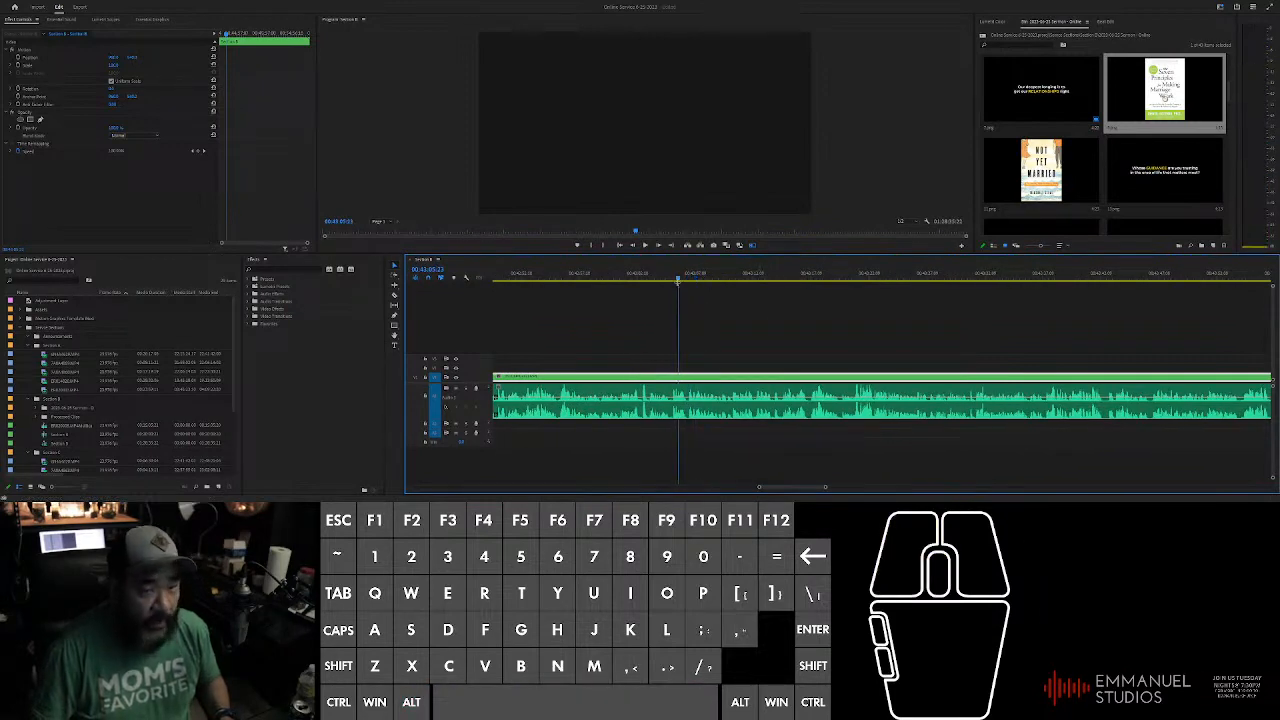
pyautogui.scroll(1, 706, 341)
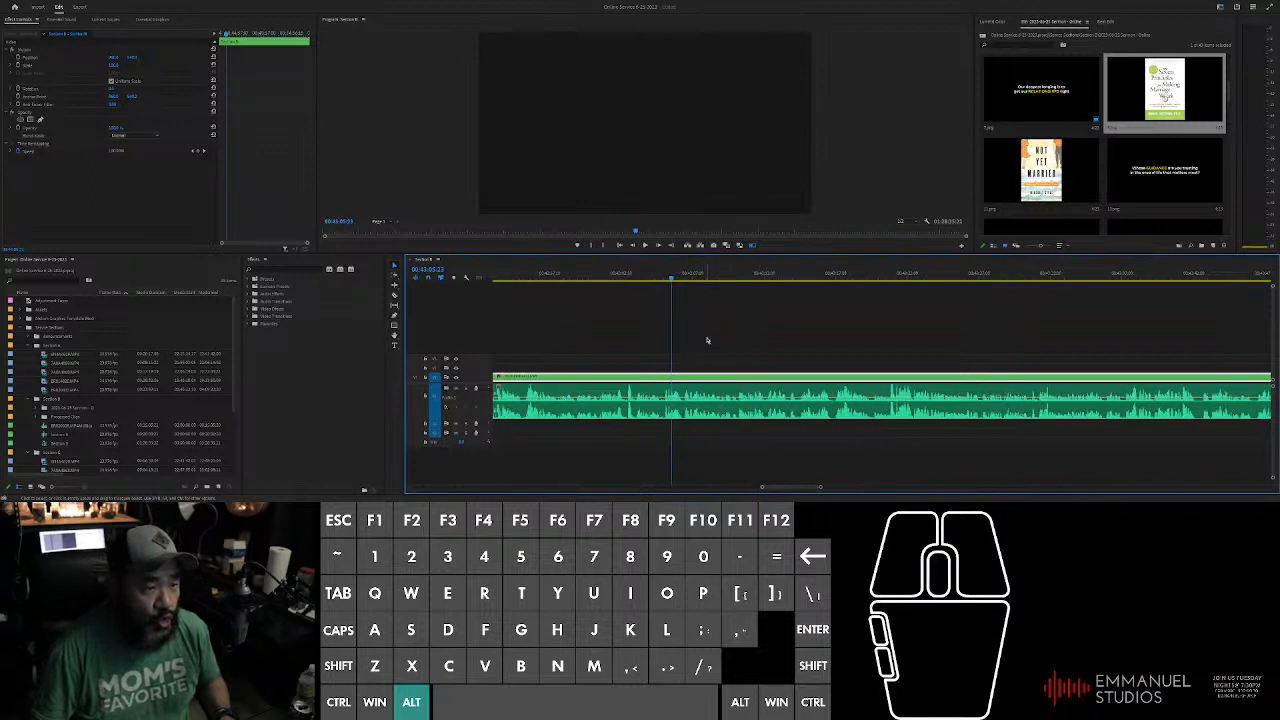
pyautogui.scroll(1, 713, 341)
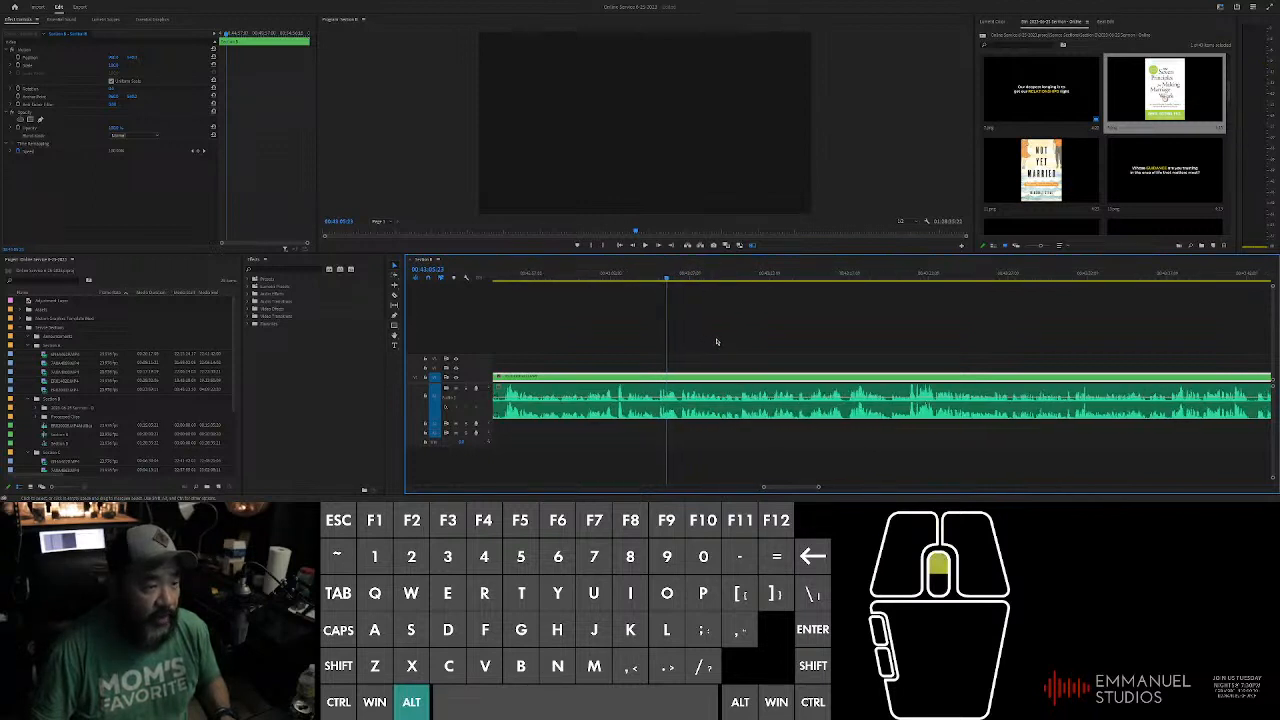
pyautogui.click(663, 281)
pyautogui.moveTo(663, 282); pyautogui.dragTo(659, 281)
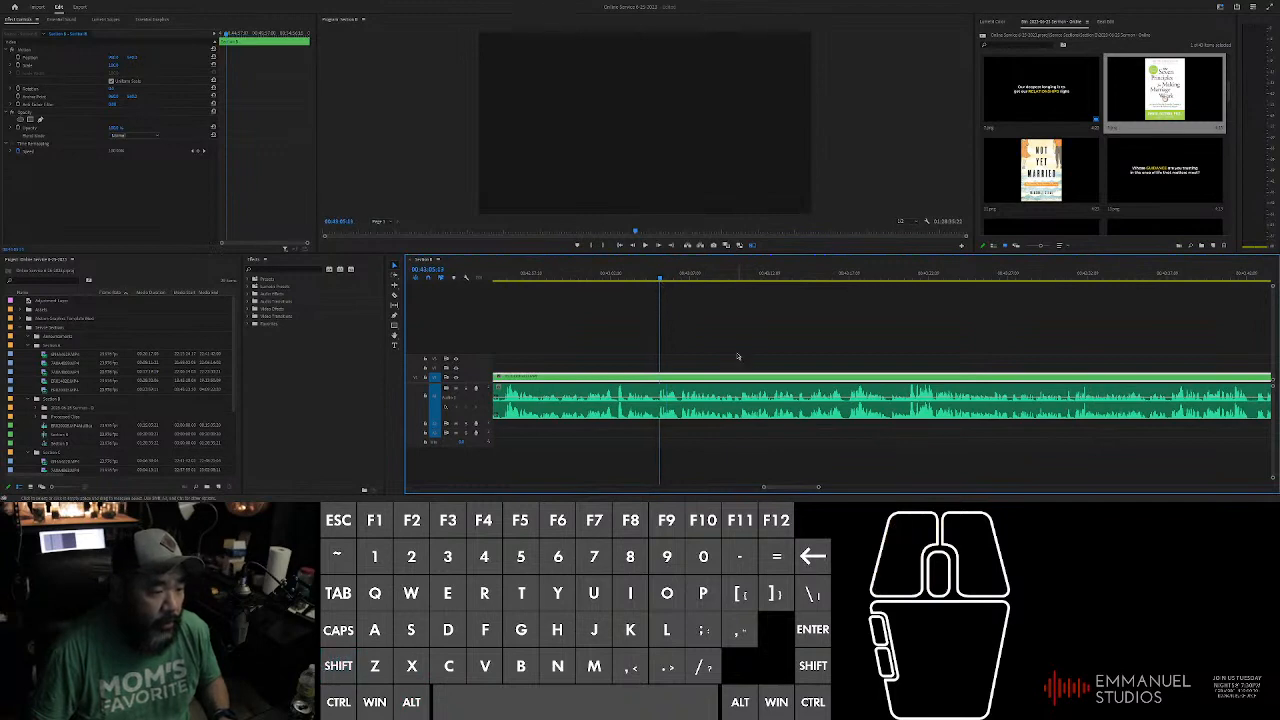
pyautogui.hotkey('ctrl', 'k')
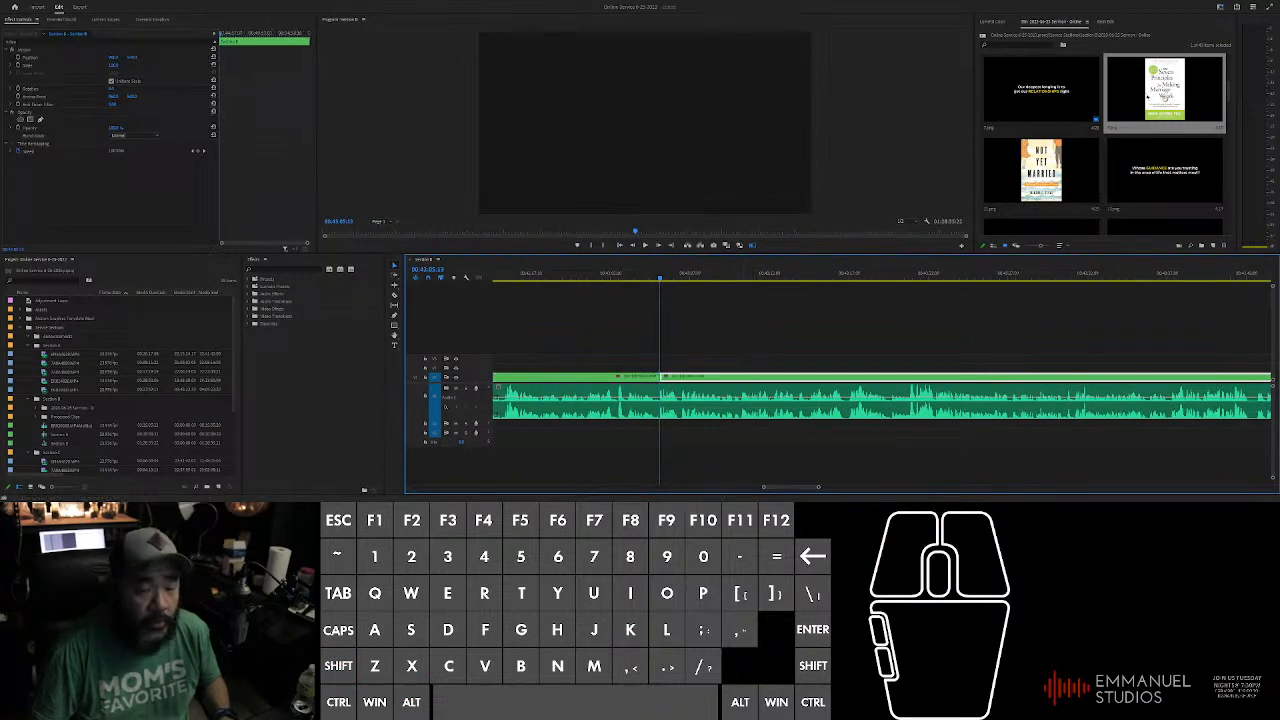
# Step: Add the book cover slide above the footage starting at the new cut, and extend its end
pyautogui.moveTo(1148, 96); pyautogui.dragTo(668, 360)
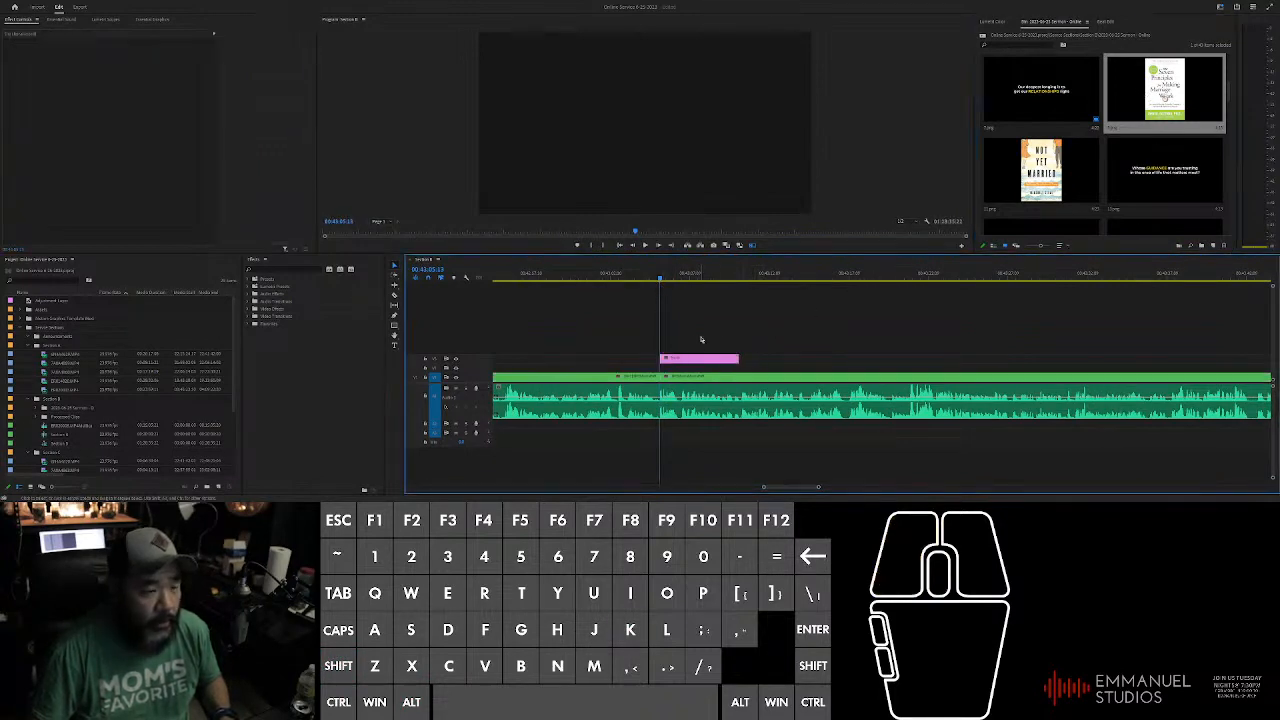
pyautogui.keyDown('alt'); pyautogui.scroll(-3, 741, 342); pyautogui.keyUp('alt')
pyautogui.keyDown('alt'); pyautogui.scroll(1, 741, 342); pyautogui.keyUp('alt')
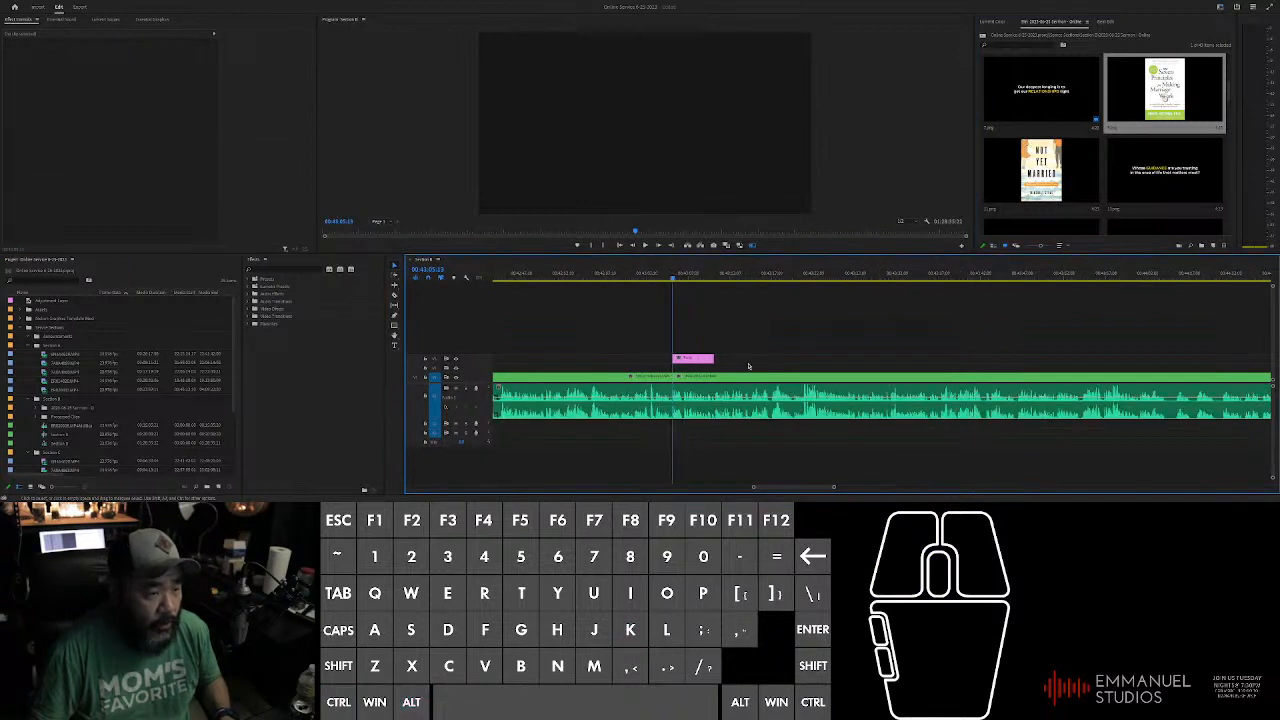
pyautogui.moveTo(713, 359); pyautogui.dragTo(765, 360)
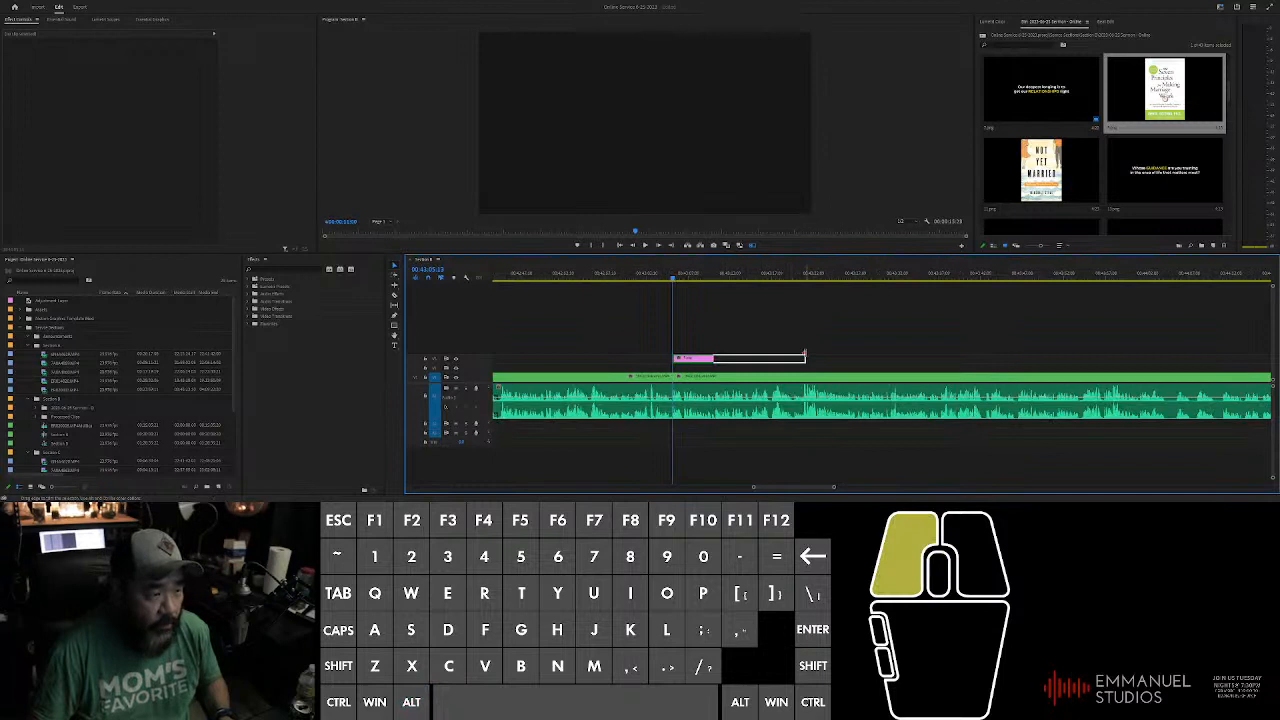
pyautogui.moveTo(804, 355); pyautogui.dragTo(804, 356)
# Step: Set the playhead at an earlier end point, trim the book cover slide to it, and split the multi-camera clip there
pyautogui.click(772, 279)
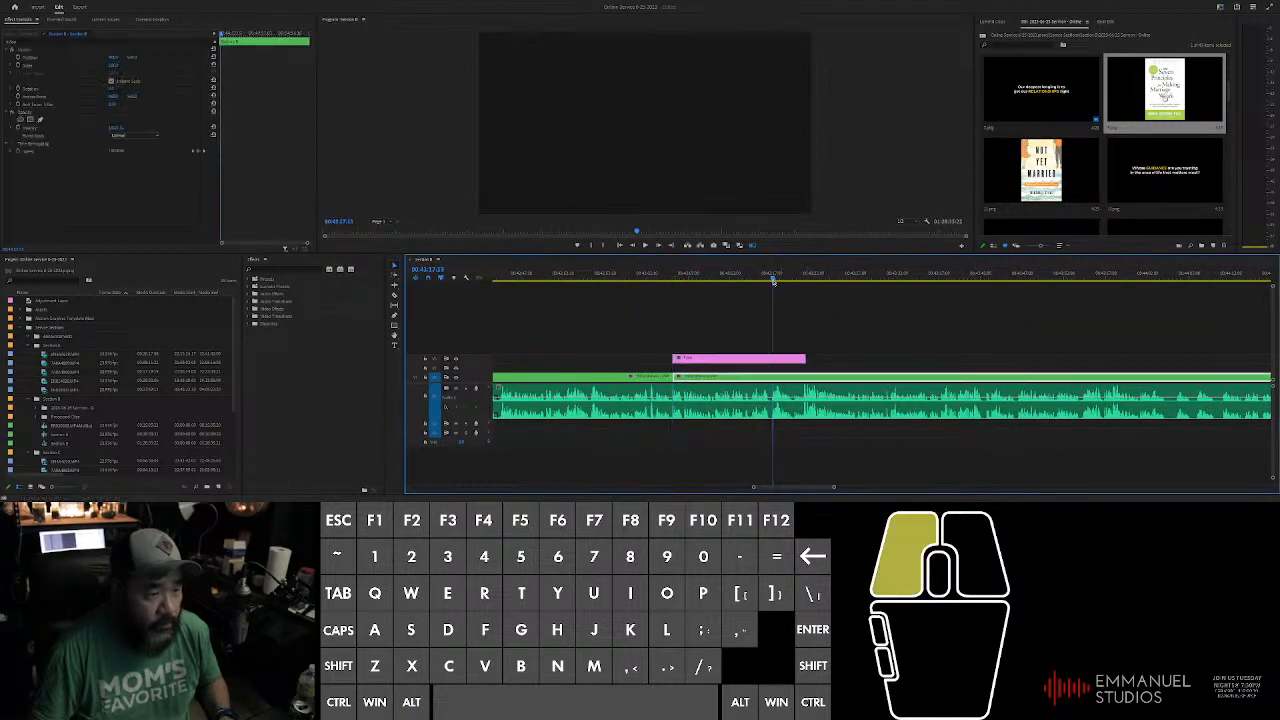
pyautogui.moveTo(773, 281)
pyautogui.mouseDown()
pyautogui.moveTo(737, 280)
pyautogui.moveTo(756, 281)
pyautogui.mouseUp()
pyautogui.moveTo(800, 357); pyautogui.dragTo(756, 357)
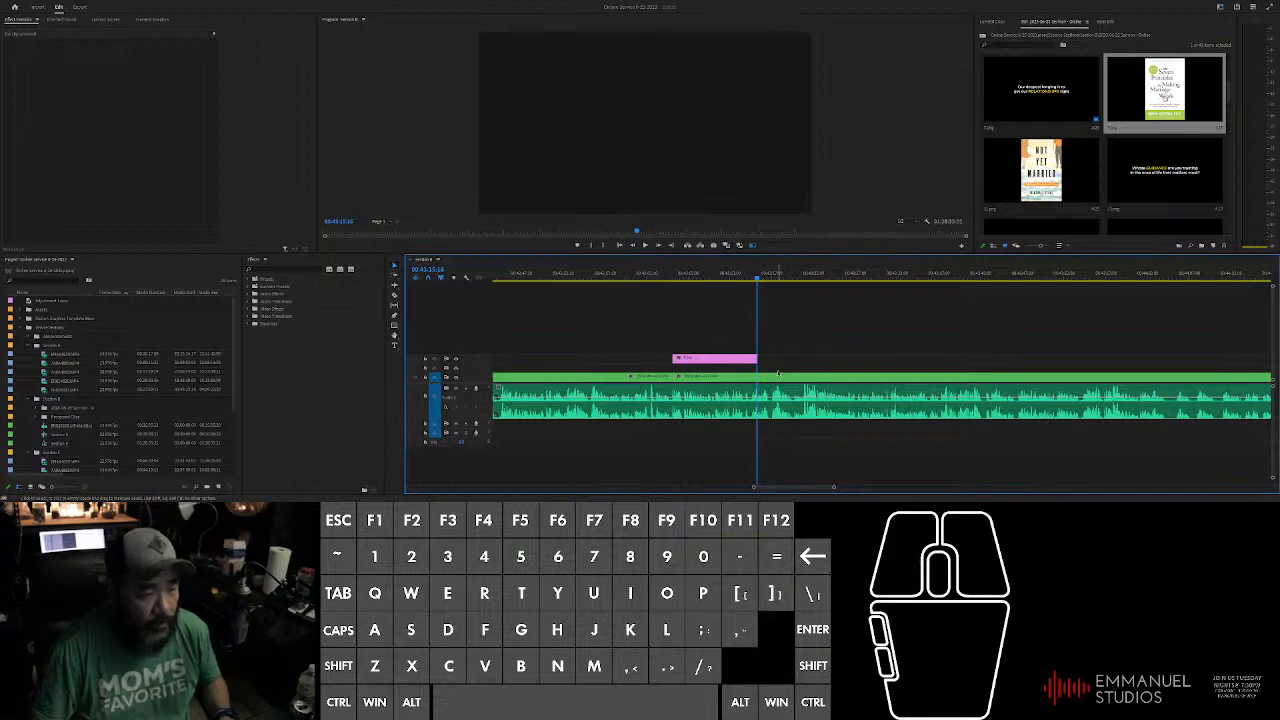
pyautogui.click(778, 373)
# Step: Apply the default transition to both ends of the book cover graphic and to the two camera cuts beneath it
pyautogui.moveTo(650, 334); pyautogui.dragTo(778, 380)
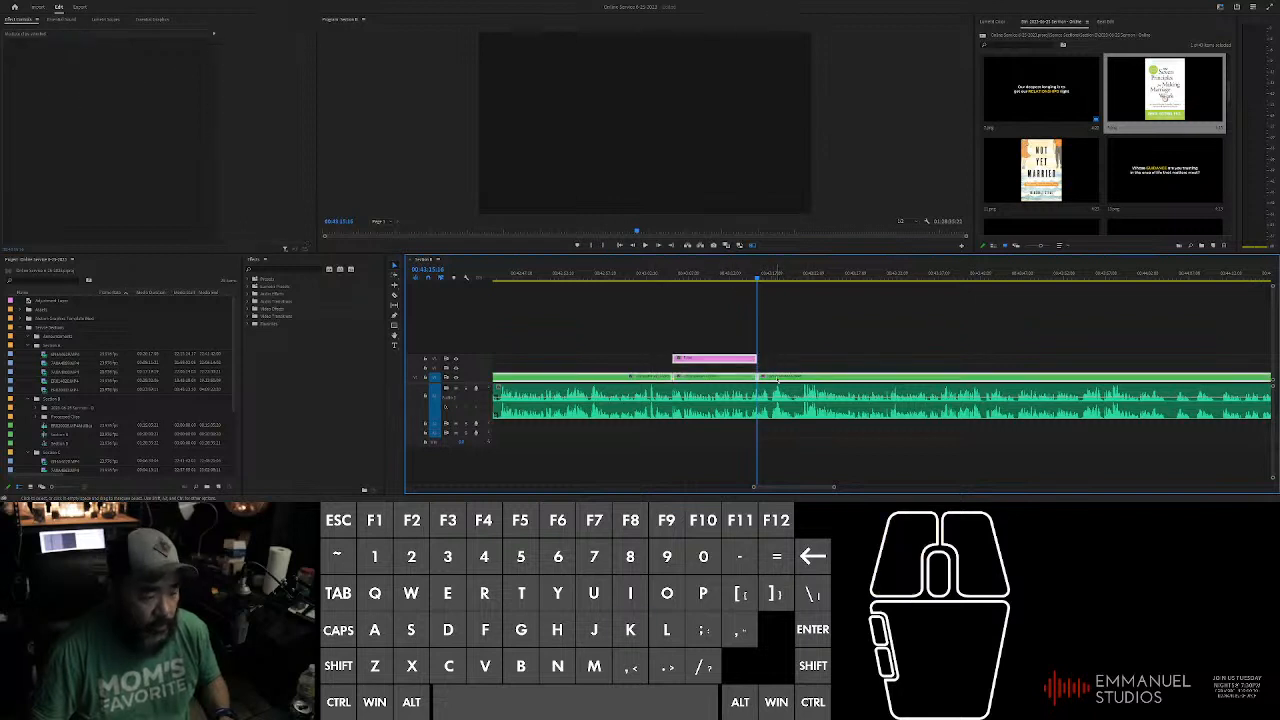
pyautogui.hotkey('ctrl', 'd')
pyautogui.press('=')
# Step: Shift the book cover graphic slightly earlier and extend its end just past the second camera cut
pyautogui.click(680, 359)
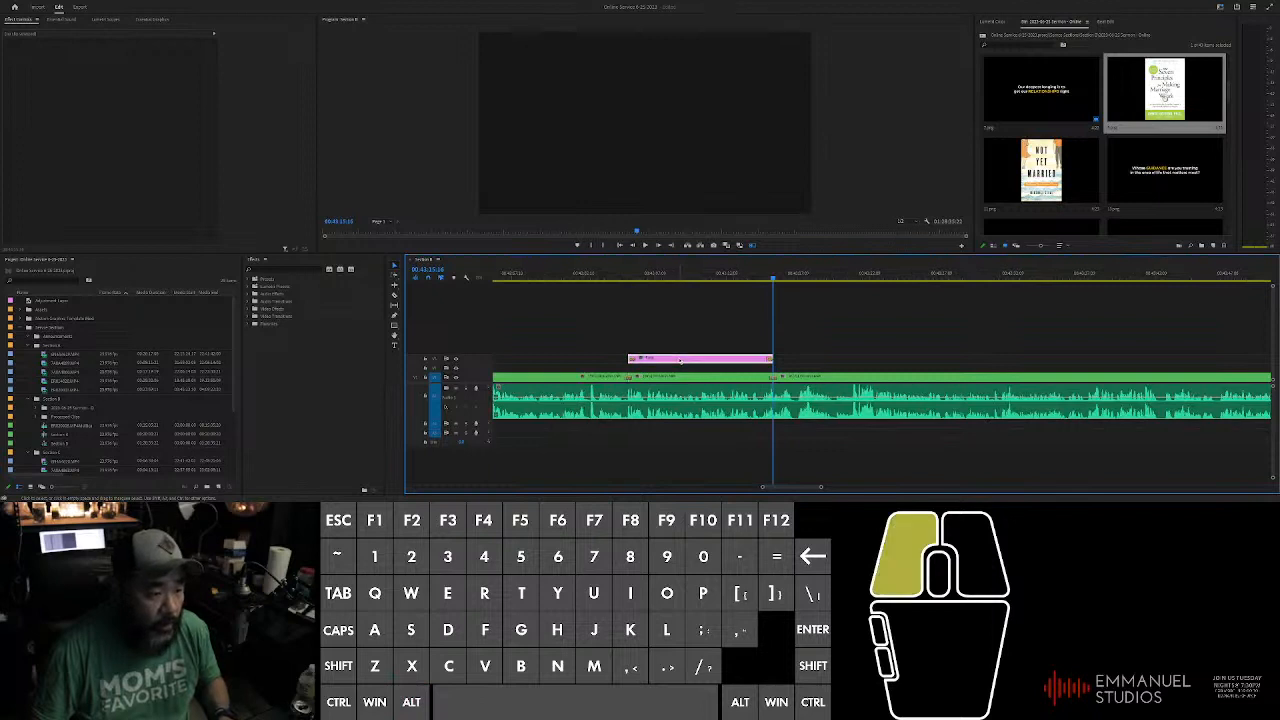
pyautogui.click(679, 361)
pyautogui.moveTo(678, 363); pyautogui.dragTo(676, 361)
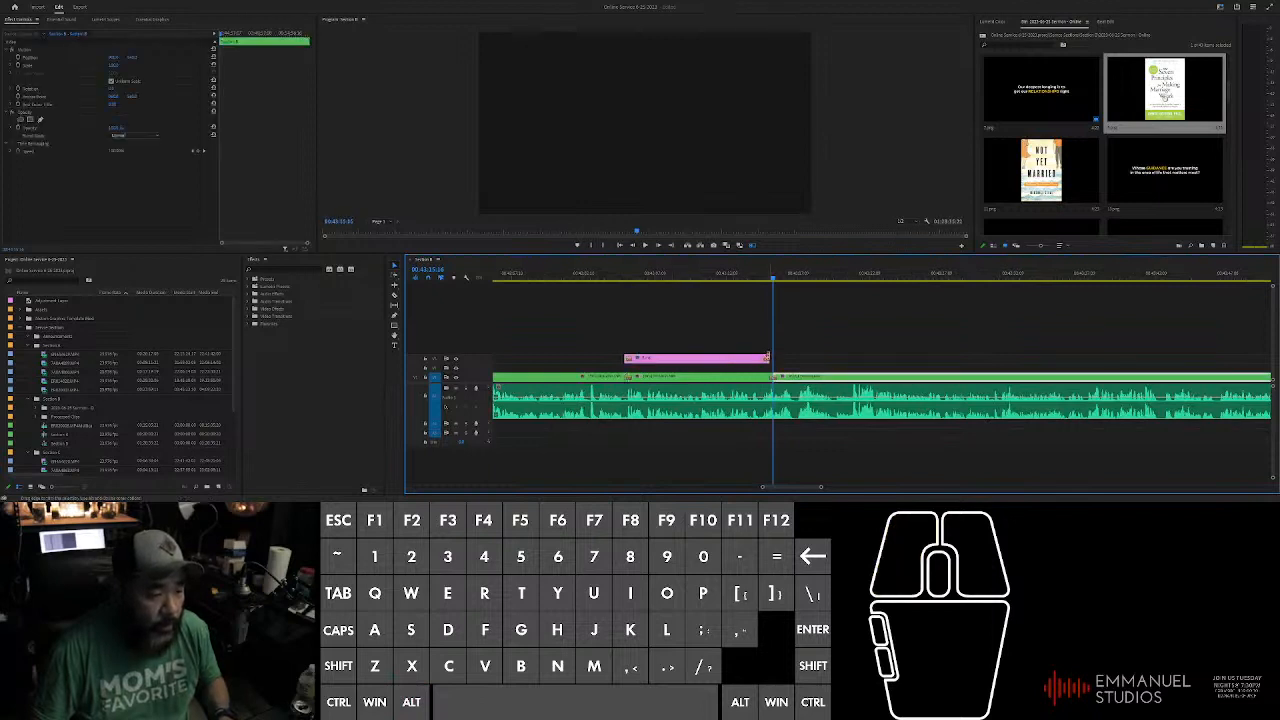
pyautogui.moveTo(767, 357); pyautogui.dragTo(776, 358)
# Step: Place the playhead within the book cover graphic, select the graphic, and turn off multi-camera view in the Program monitor
pyautogui.click(726, 275)
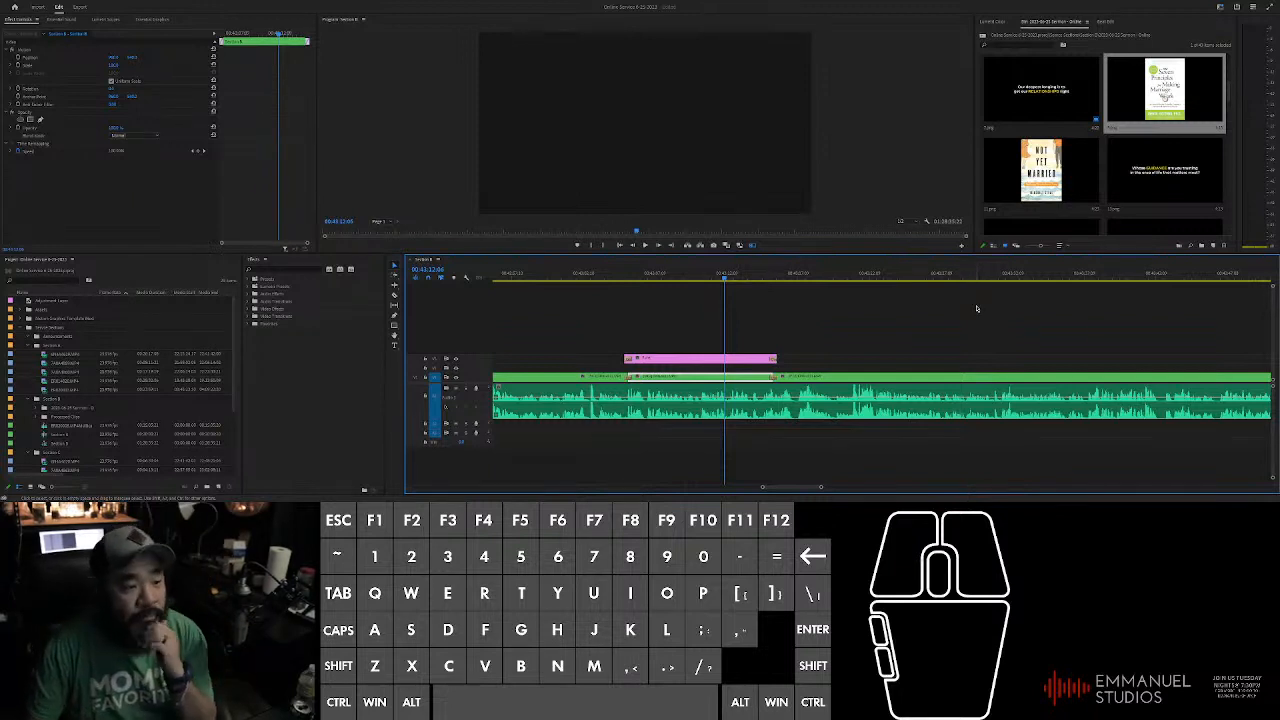
pyautogui.click(770, 341)
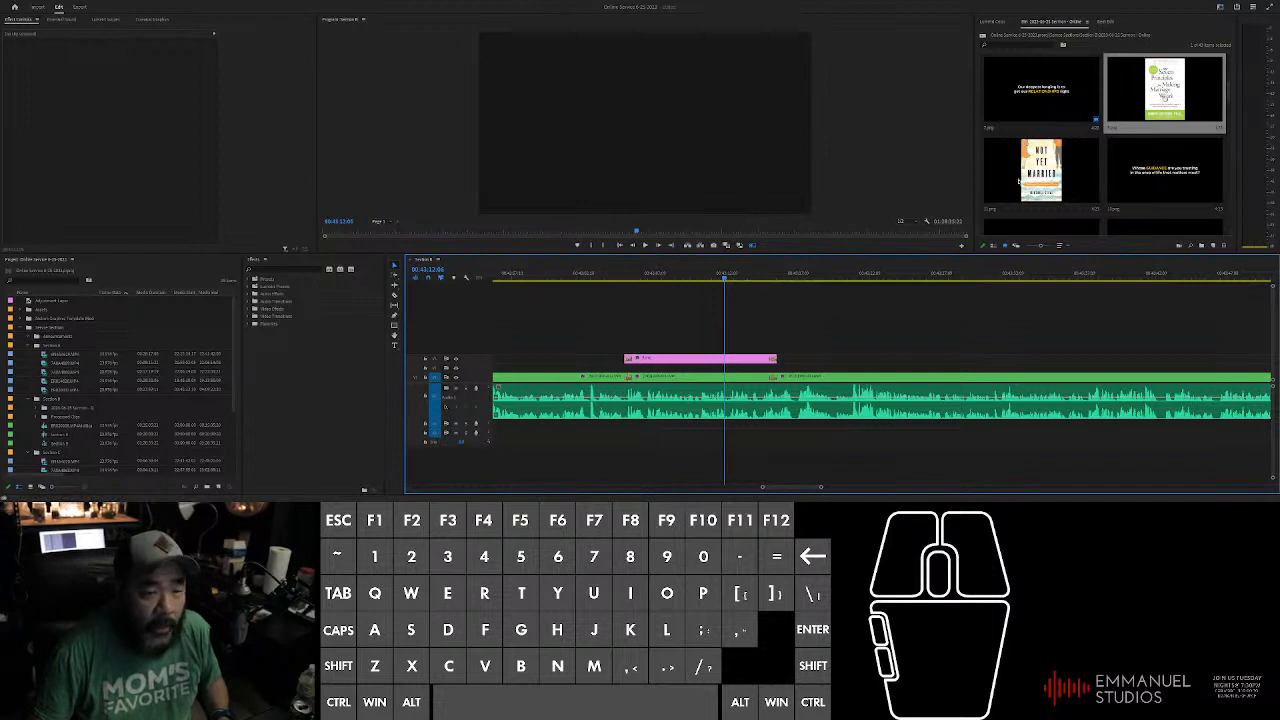
pyautogui.click(722, 362)
pyautogui.click(752, 245)
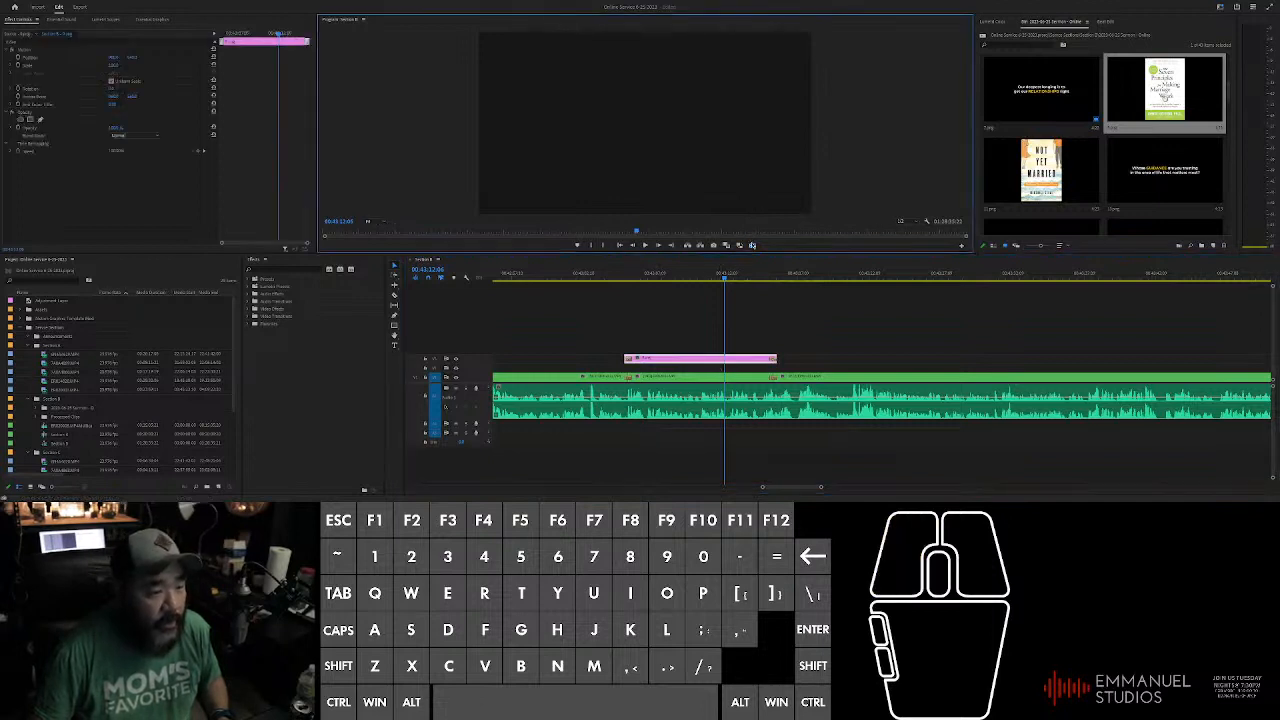
# Step: Scale the book cover graphic down and move it toward the left side of the frame
pyautogui.hotkey('alt', 'r')
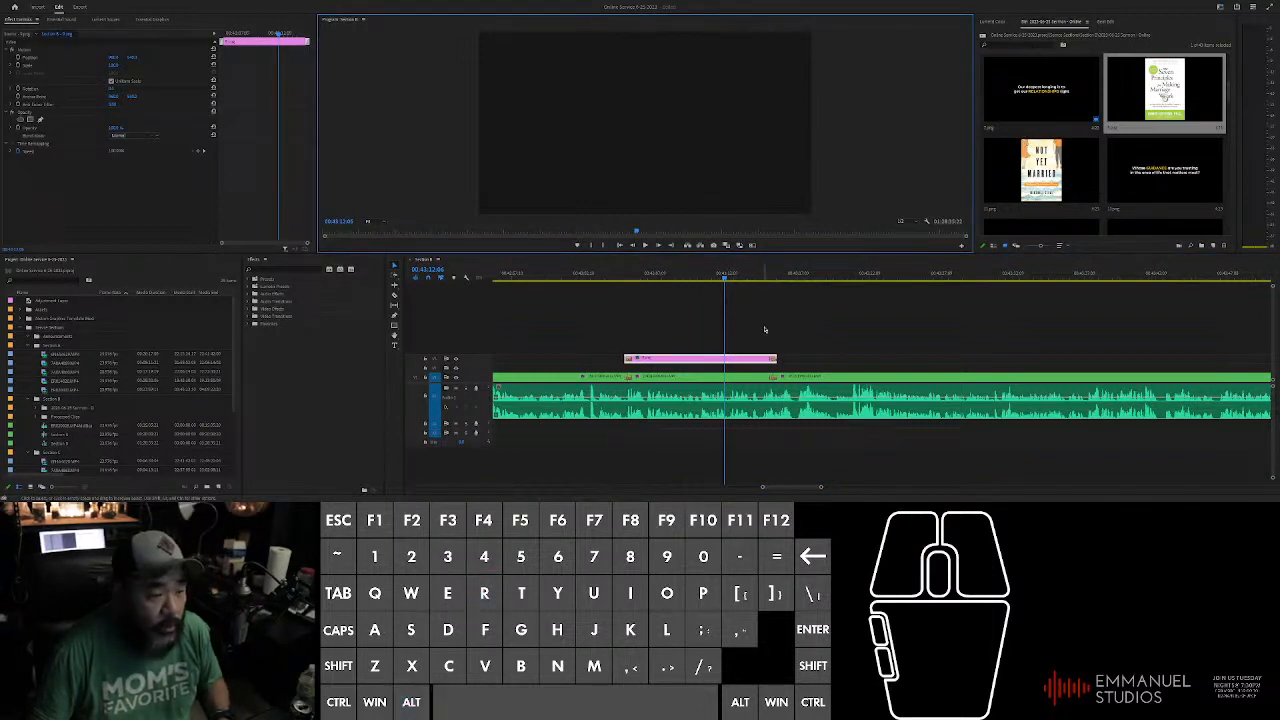
pyautogui.click(733, 349)
pyautogui.click(732, 358)
pyautogui.hotkey('alt', 'r')
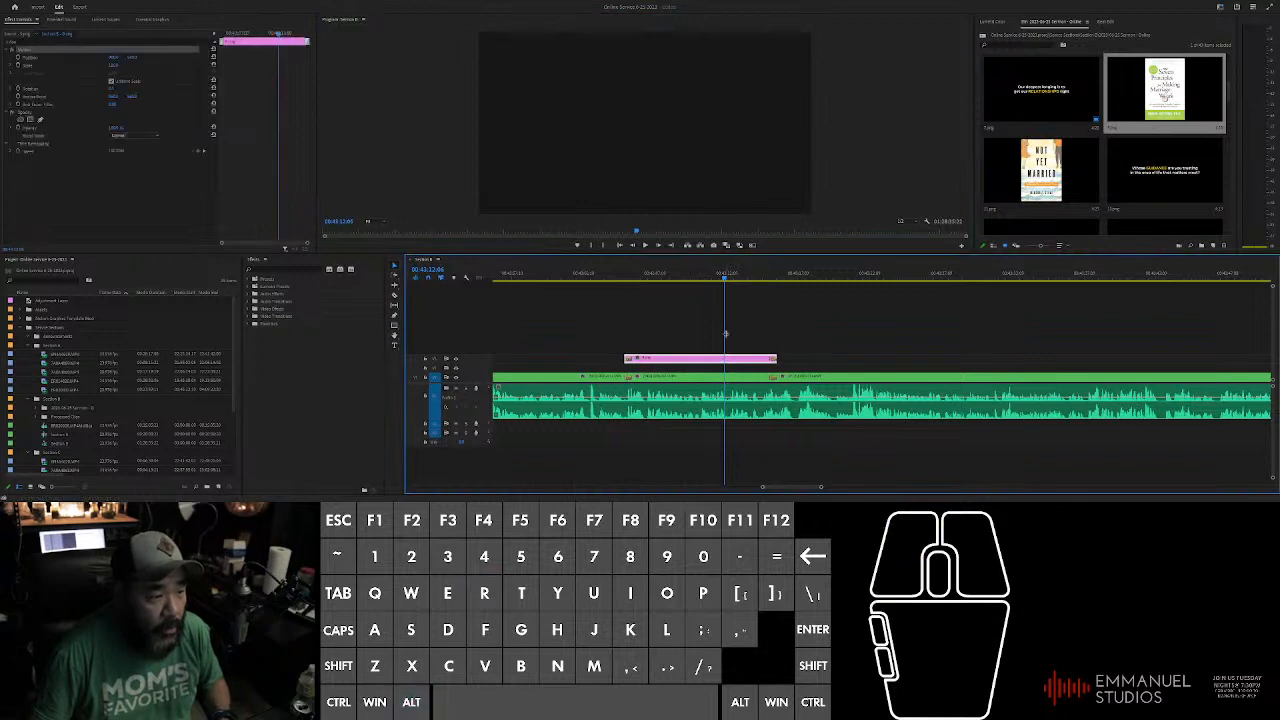
pyautogui.keyDown('alt'); pyautogui.click(786, 123); pyautogui.keyUp('alt')
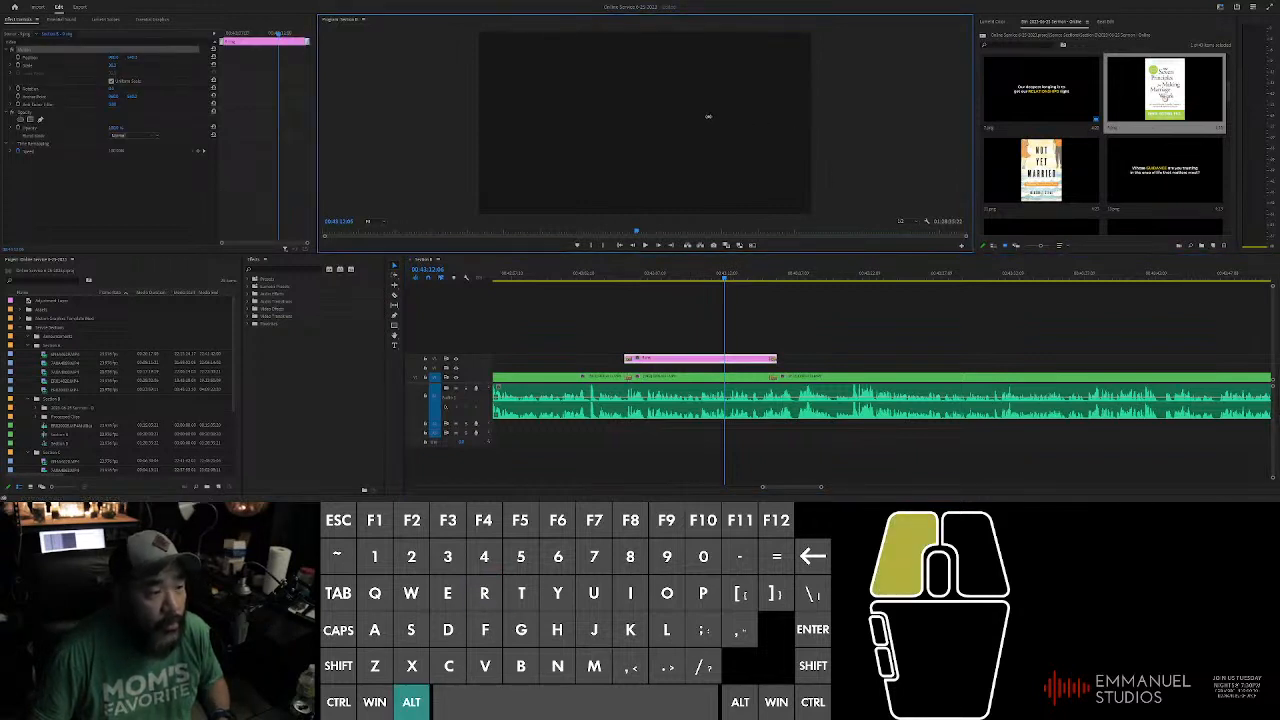
pyautogui.moveTo(708, 116); pyautogui.dragTo(604, 128)
pyautogui.click(687, 319)
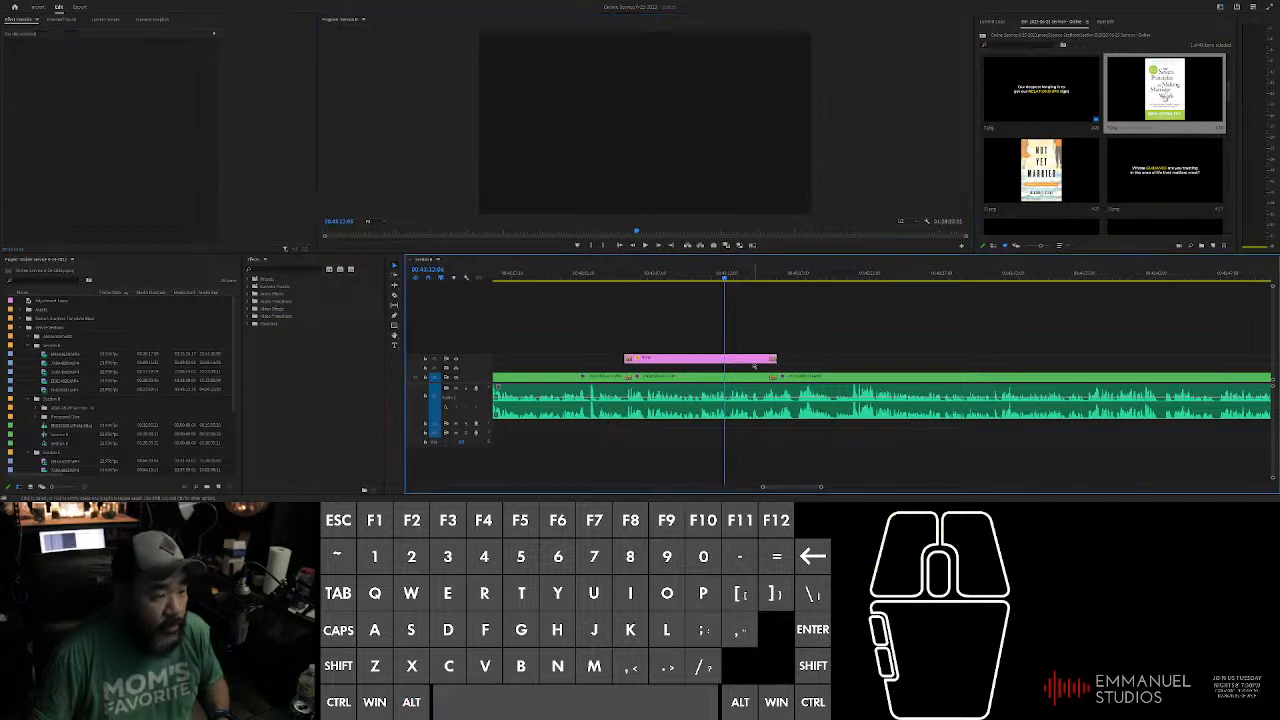
# Step: Adjust the scale of the multi-camera clip beneath the book cover graphic and shift it toward the right of the frame
pyautogui.click(700, 376)
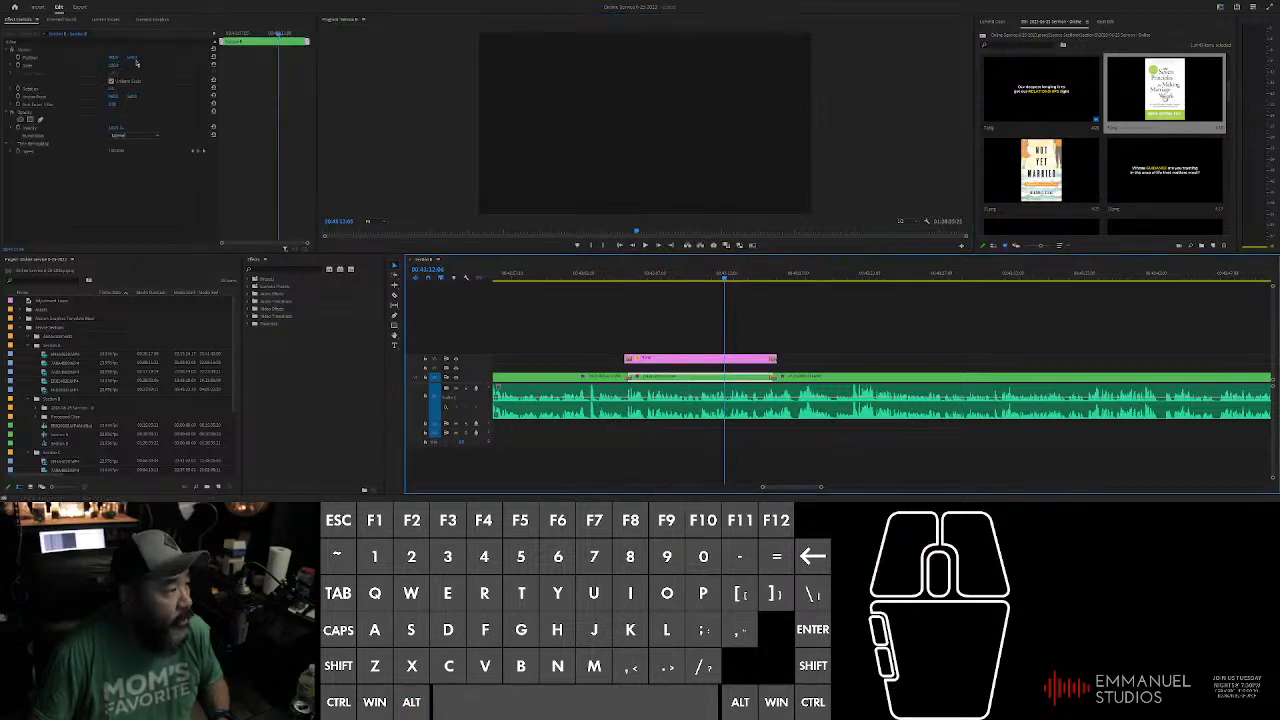
pyautogui.click(115, 66)
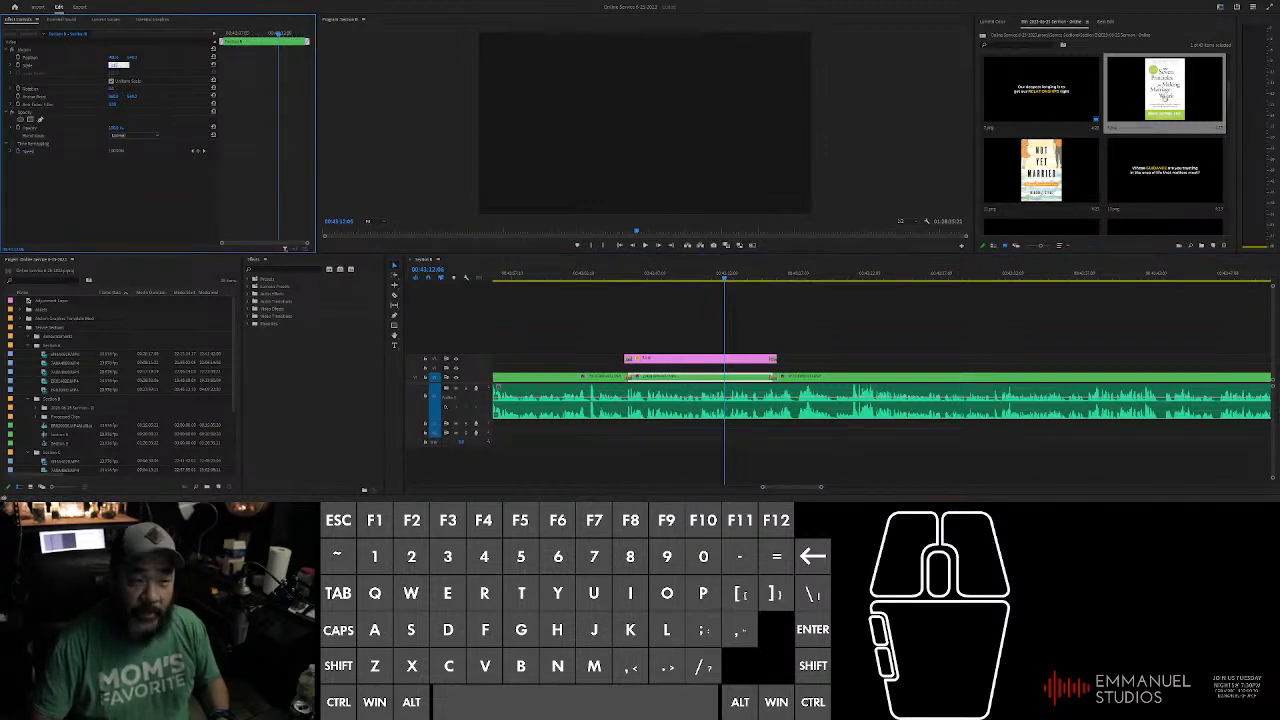
pyautogui.click(28, 50)
pyautogui.click(693, 173)
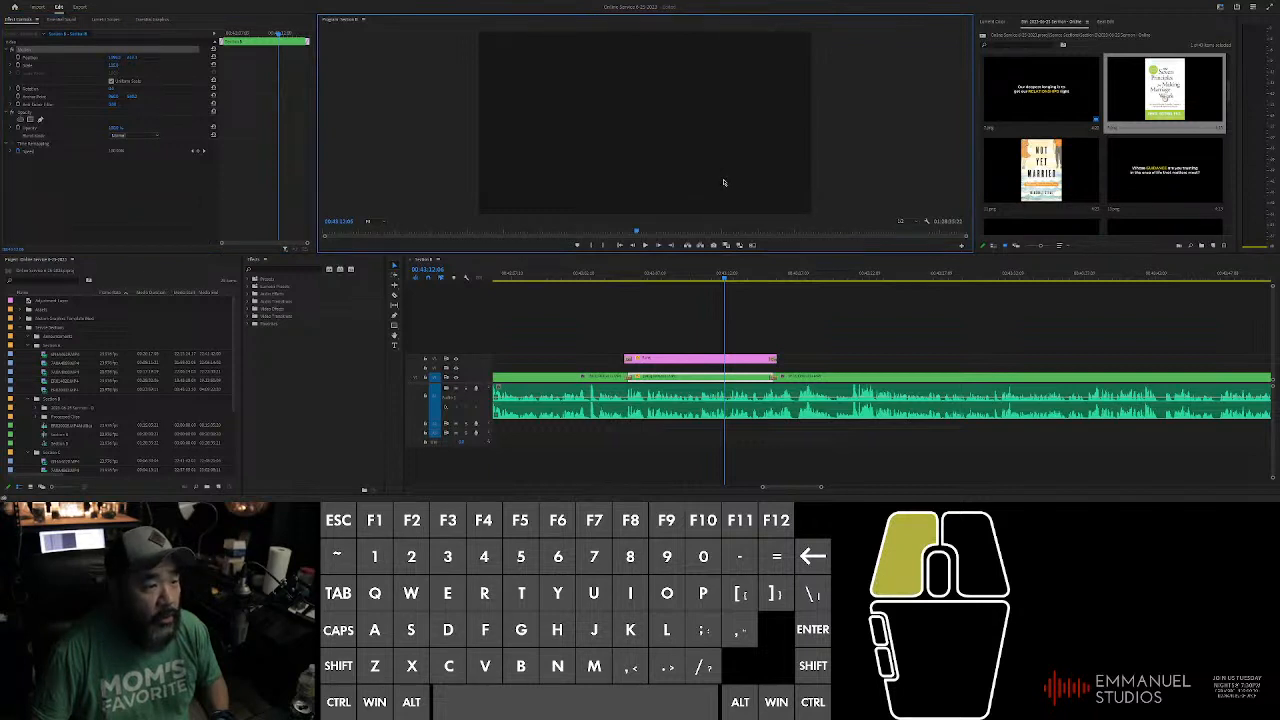
pyautogui.click(830, 316)
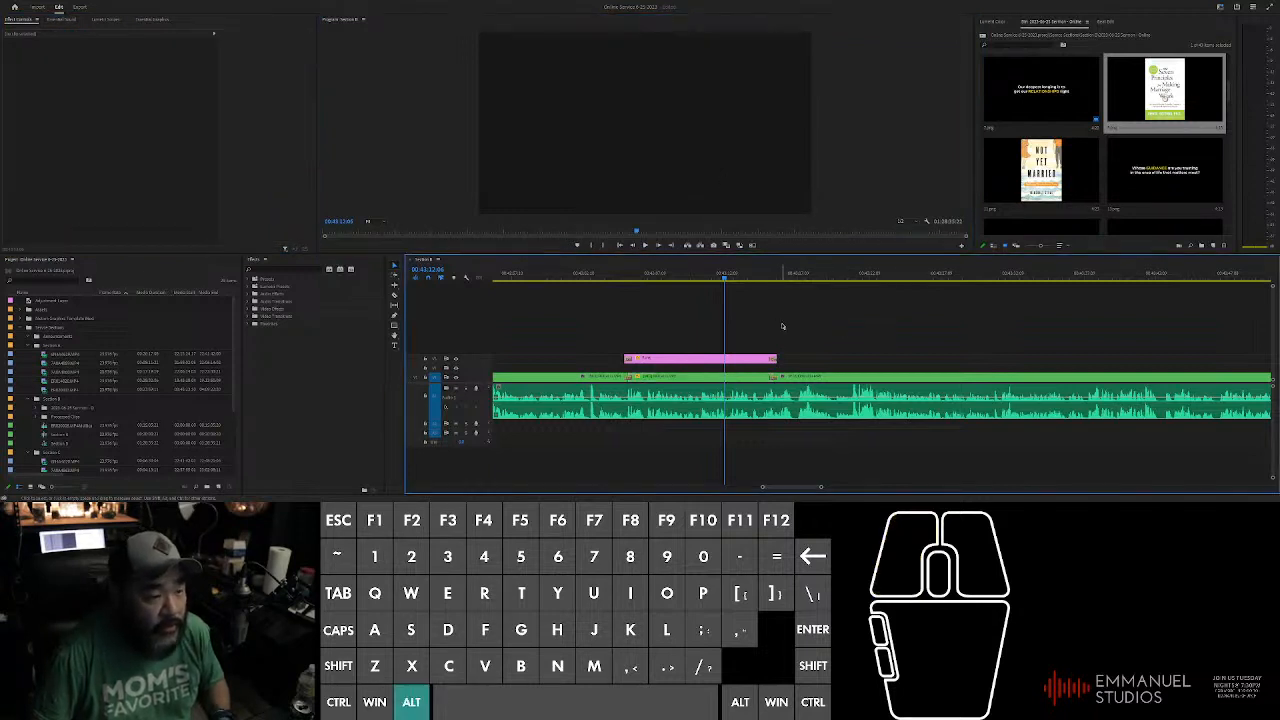
# Step: Play the book cover section from its start and fine-tune the position of the multi-camera clip beneath the graphic
pyautogui.scroll(2, 780, 325)
pyautogui.click(566, 276)
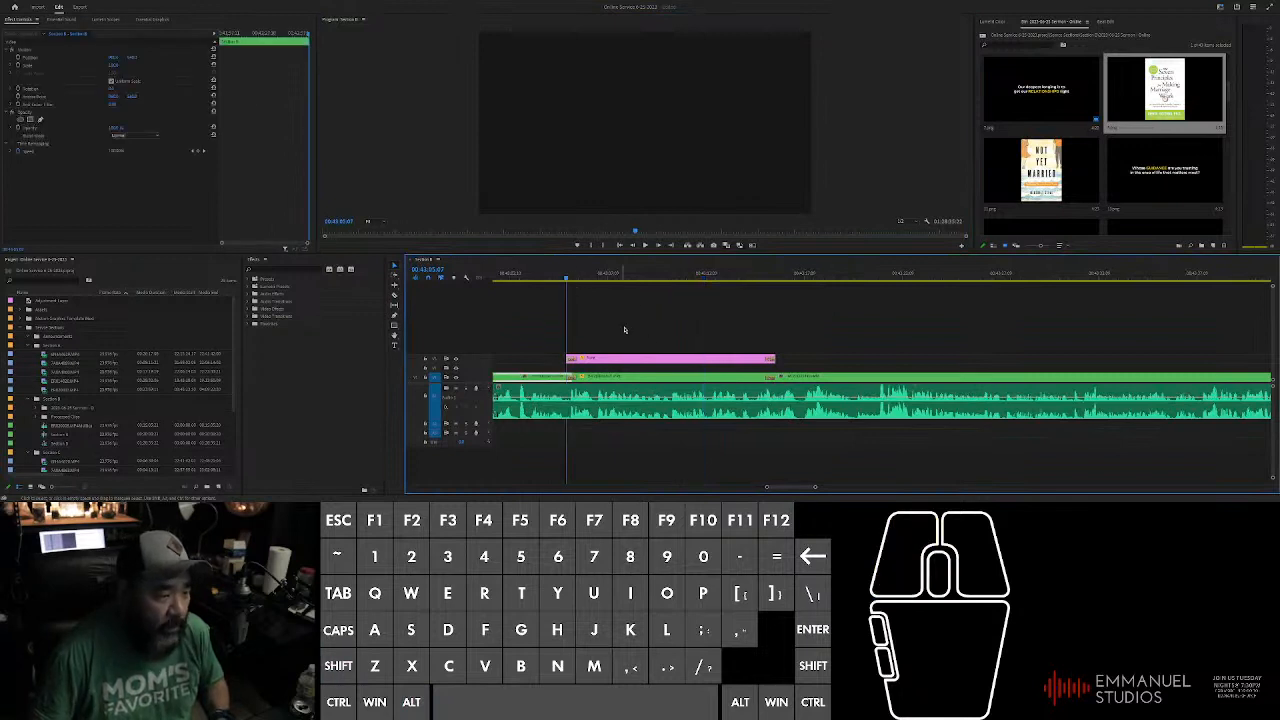
pyautogui.scroll(1, 618, 309)
pyautogui.press('space')
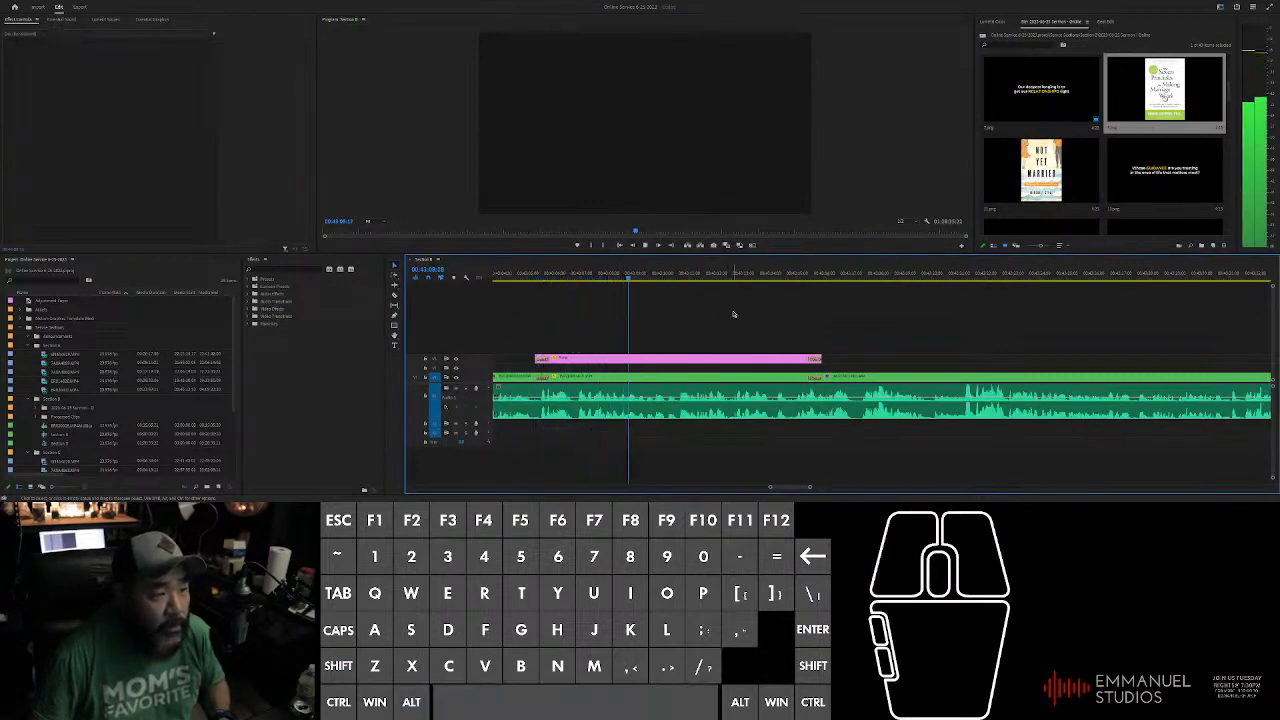
pyautogui.press('space')
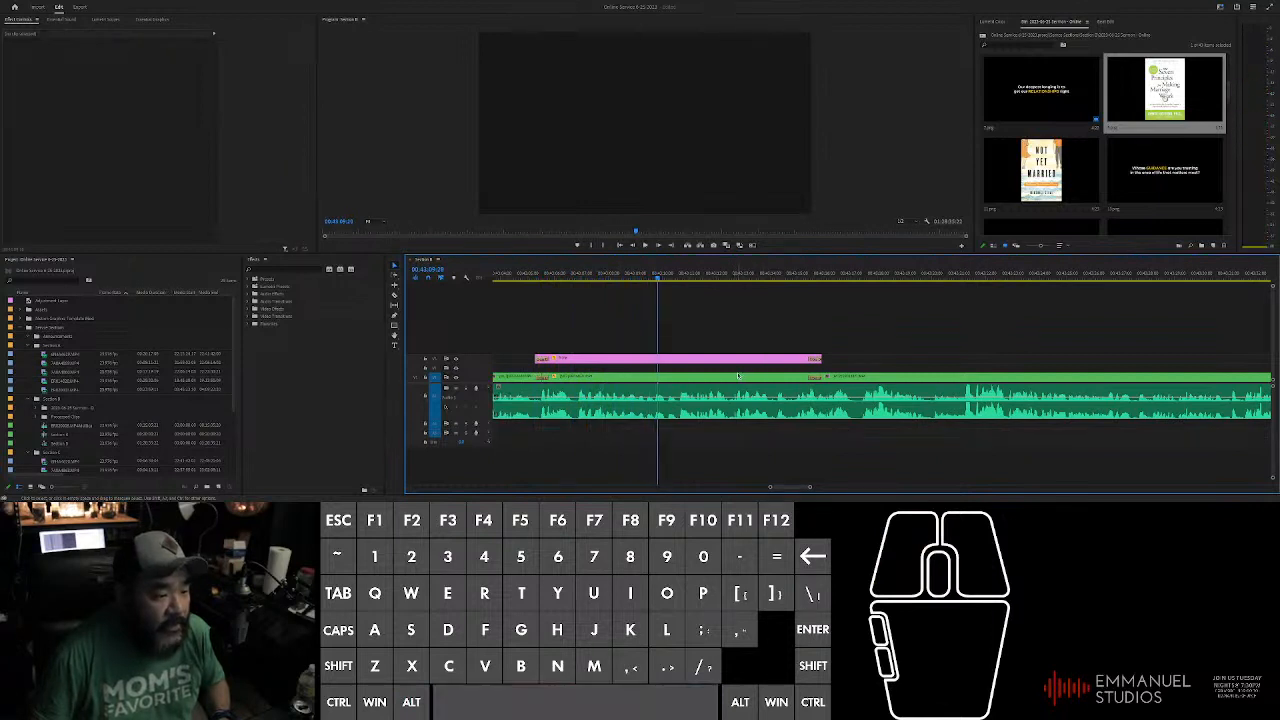
pyautogui.click(709, 372)
pyautogui.click(111, 65)
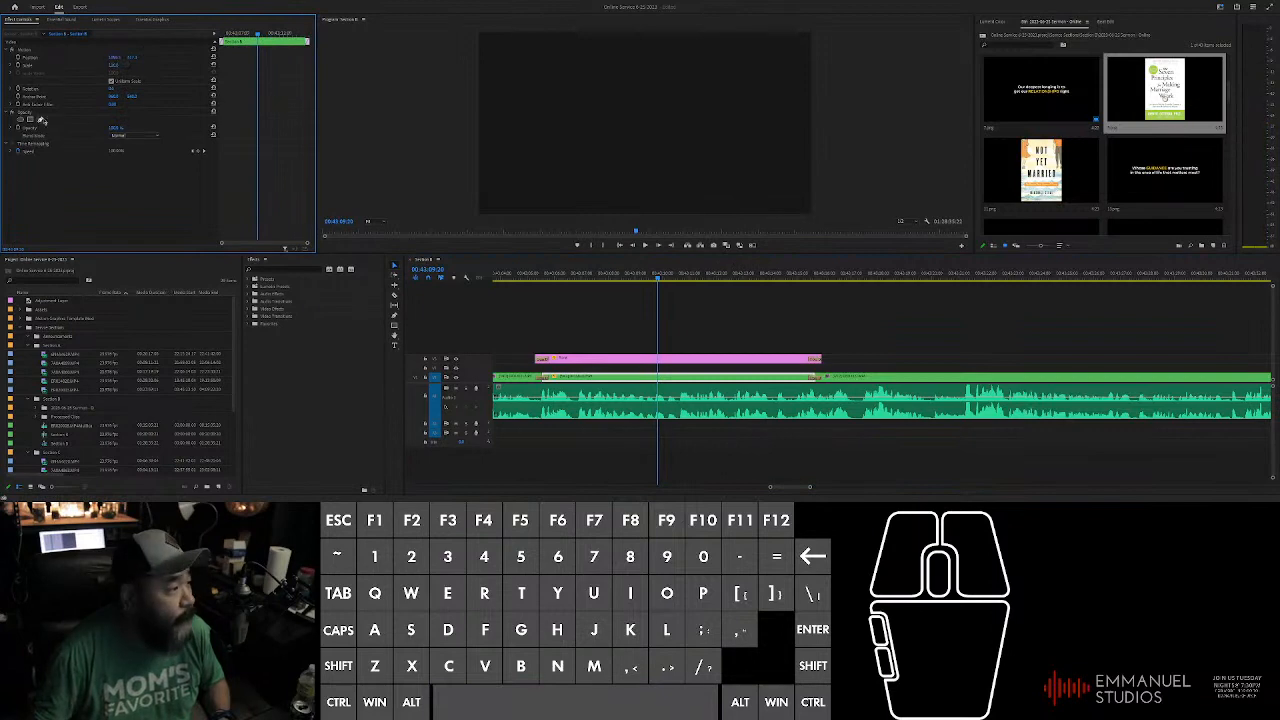
pyautogui.click(29, 49)
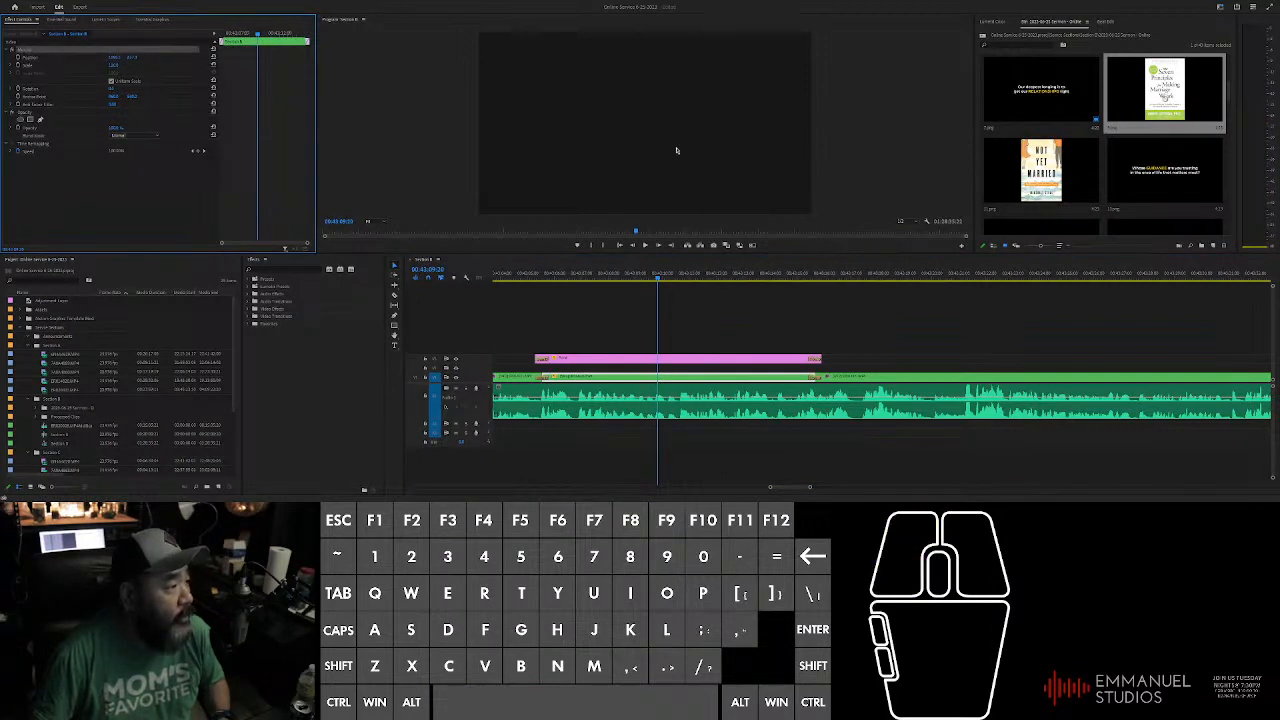
pyautogui.click(810, 193)
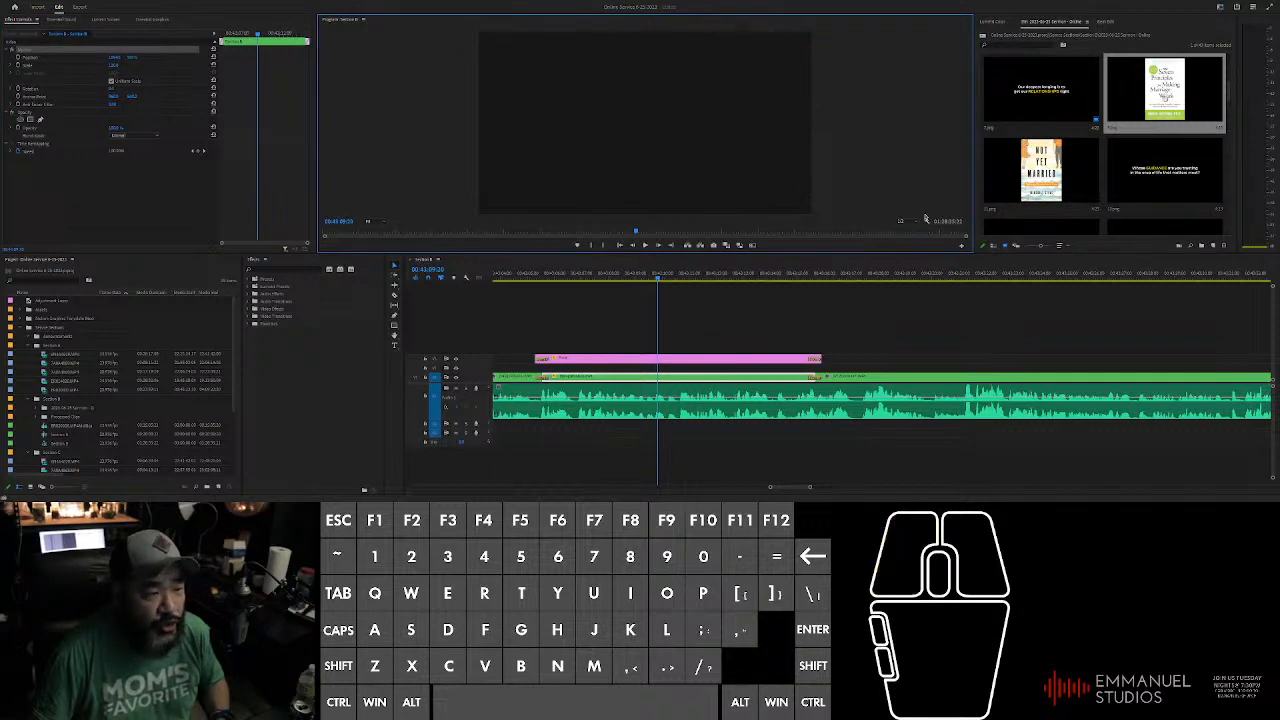
pyautogui.click(865, 321)
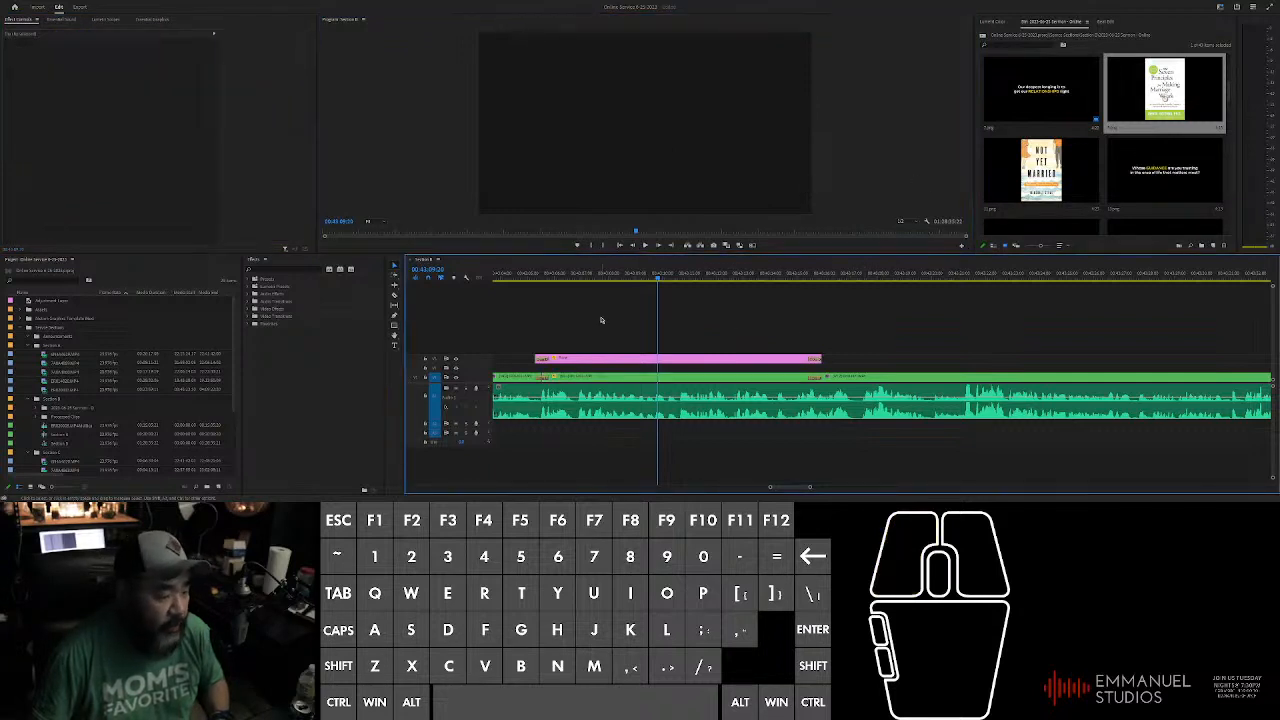
# Step: Play the sermon from the start of the book cover graphic to find the cue for the next book cover
pyautogui.keyDown('shift'); pyautogui.click(530, 276); pyautogui.keyUp('shift')
pyautogui.press('space')
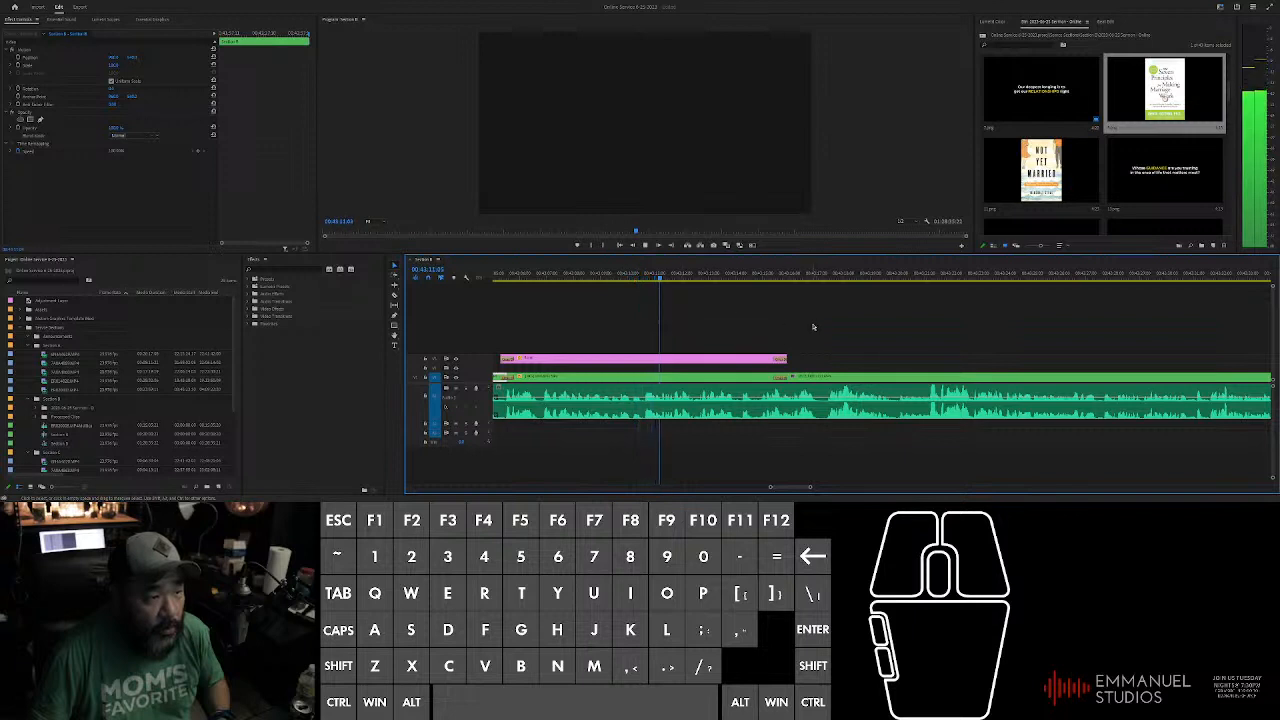
pyautogui.keyDown('alt'); pyautogui.scroll(3, 825, 323); pyautogui.keyUp('alt')
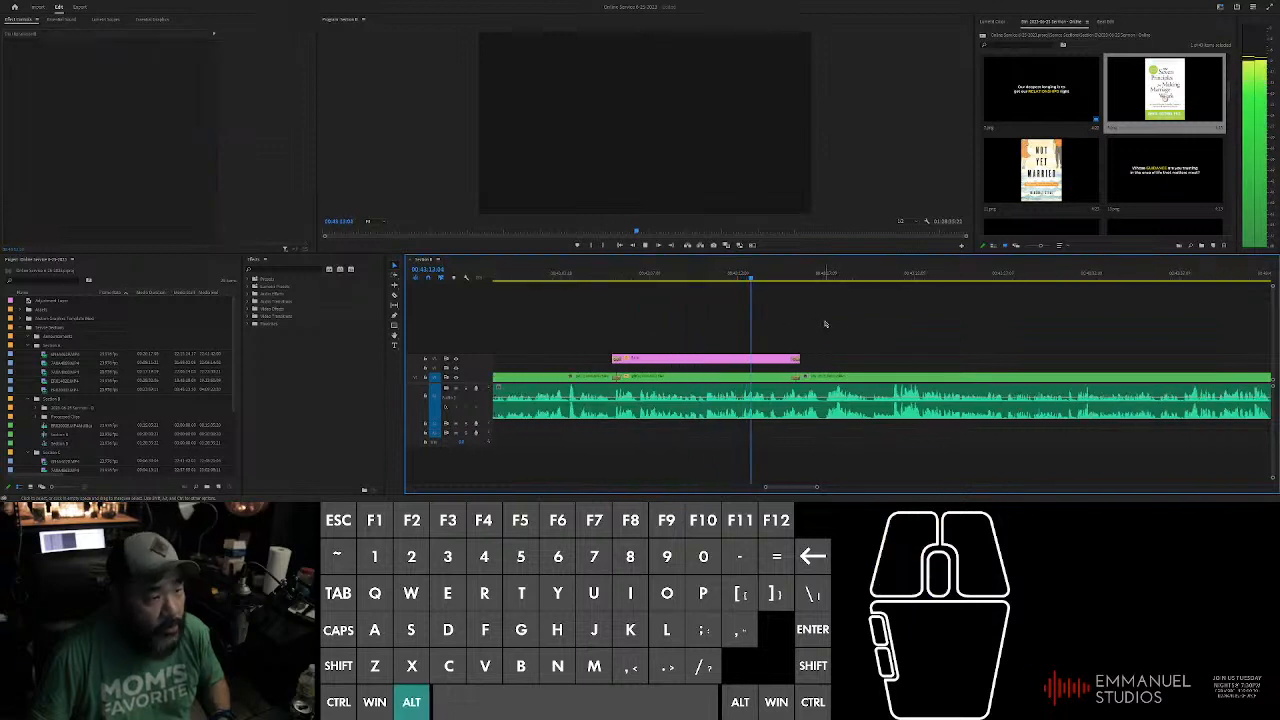
pyautogui.keyDown('alt'); pyautogui.scroll(1, 883, 339); pyautogui.keyUp('alt')
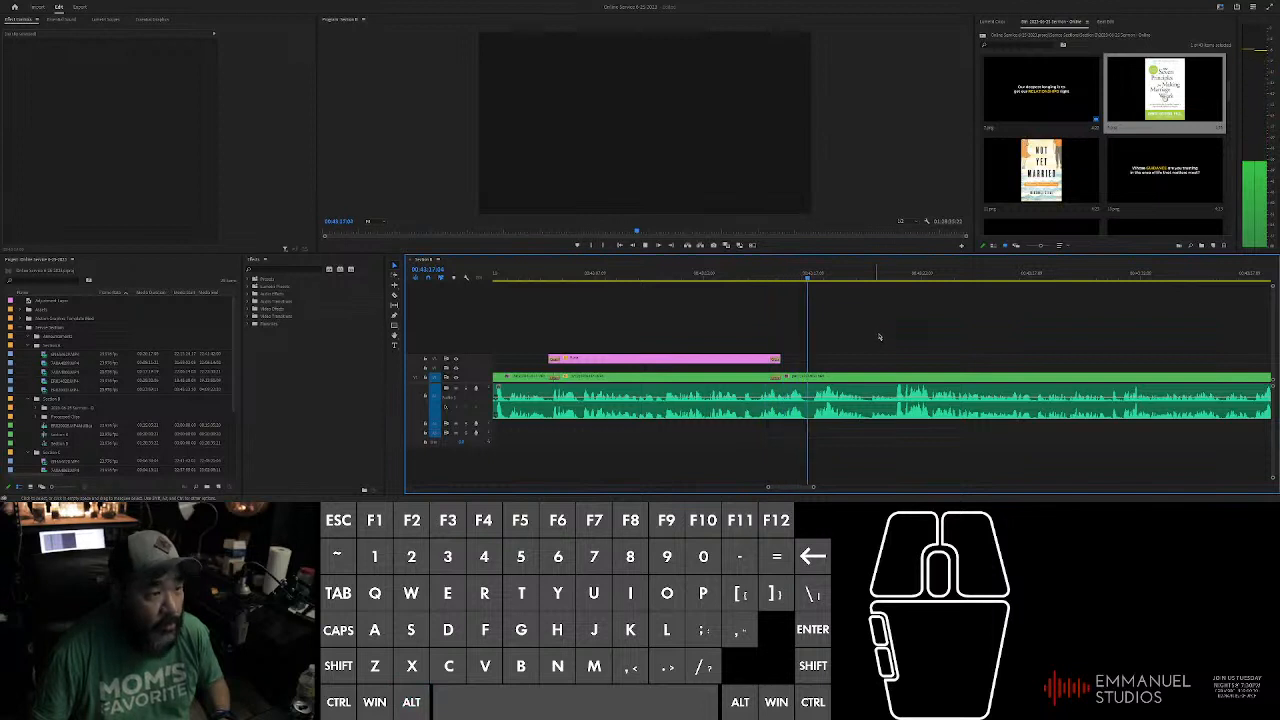
pyautogui.keyDown('alt'); pyautogui.scroll(-2, 886, 337); pyautogui.keyUp('alt')
pyautogui.keyDown('alt'); pyautogui.scroll(1, 925, 341); pyautogui.keyUp('alt')
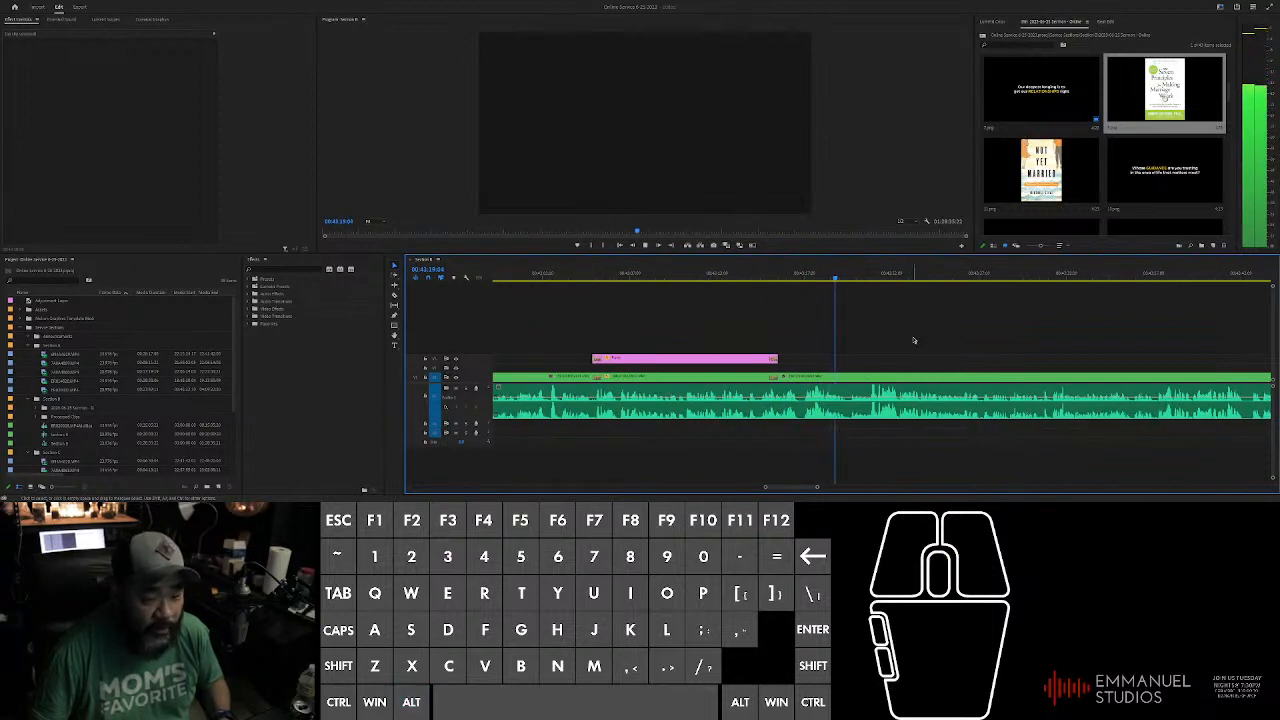
pyautogui.keyDown('alt'); pyautogui.scroll(-1, 914, 340); pyautogui.keyUp('alt')
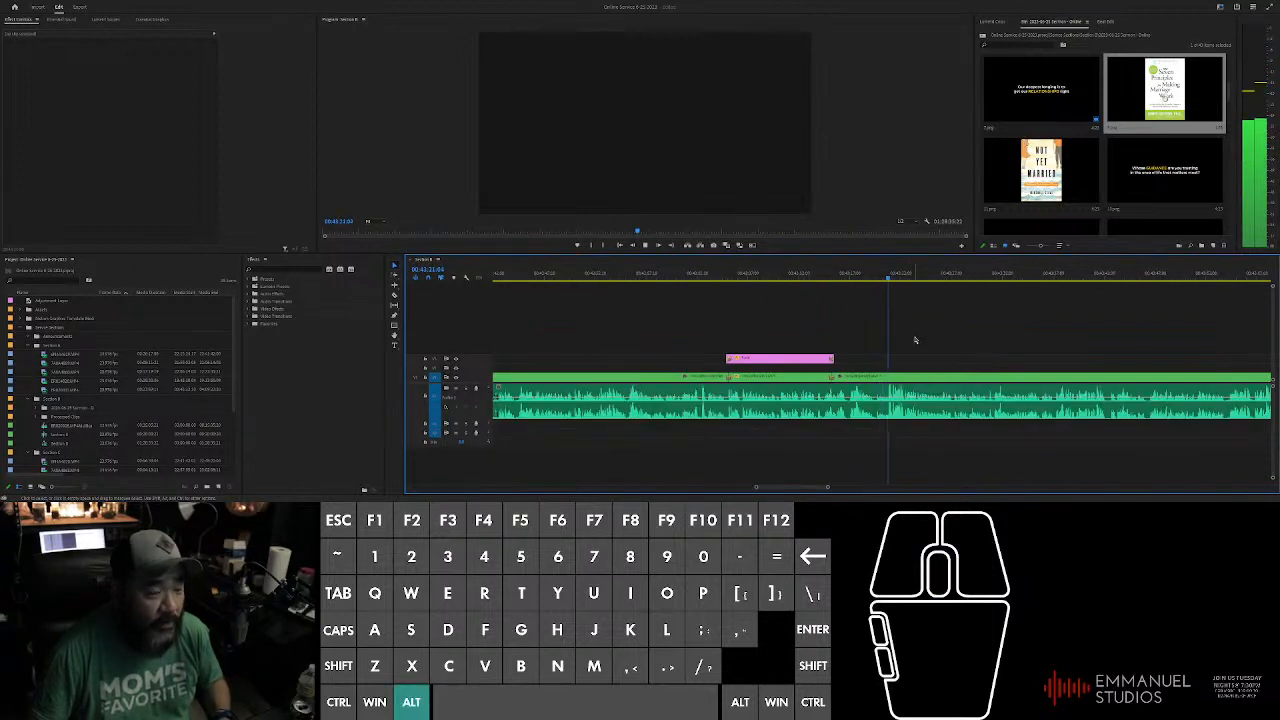
pyautogui.keyDown('alt'); pyautogui.scroll(-2, 1011, 337); pyautogui.keyUp('alt')
pyautogui.keyDown('alt'); pyautogui.scroll(2, 1011, 337); pyautogui.keyUp('alt')
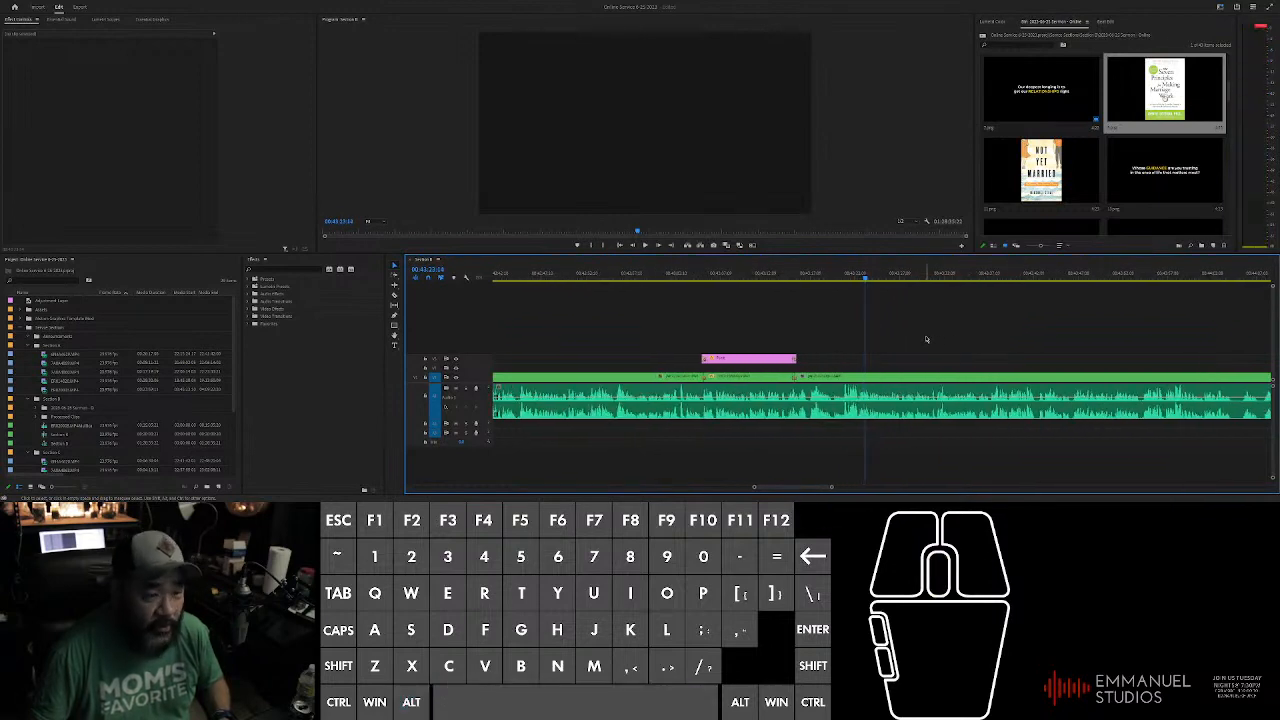
pyautogui.scroll(1, 924, 340)
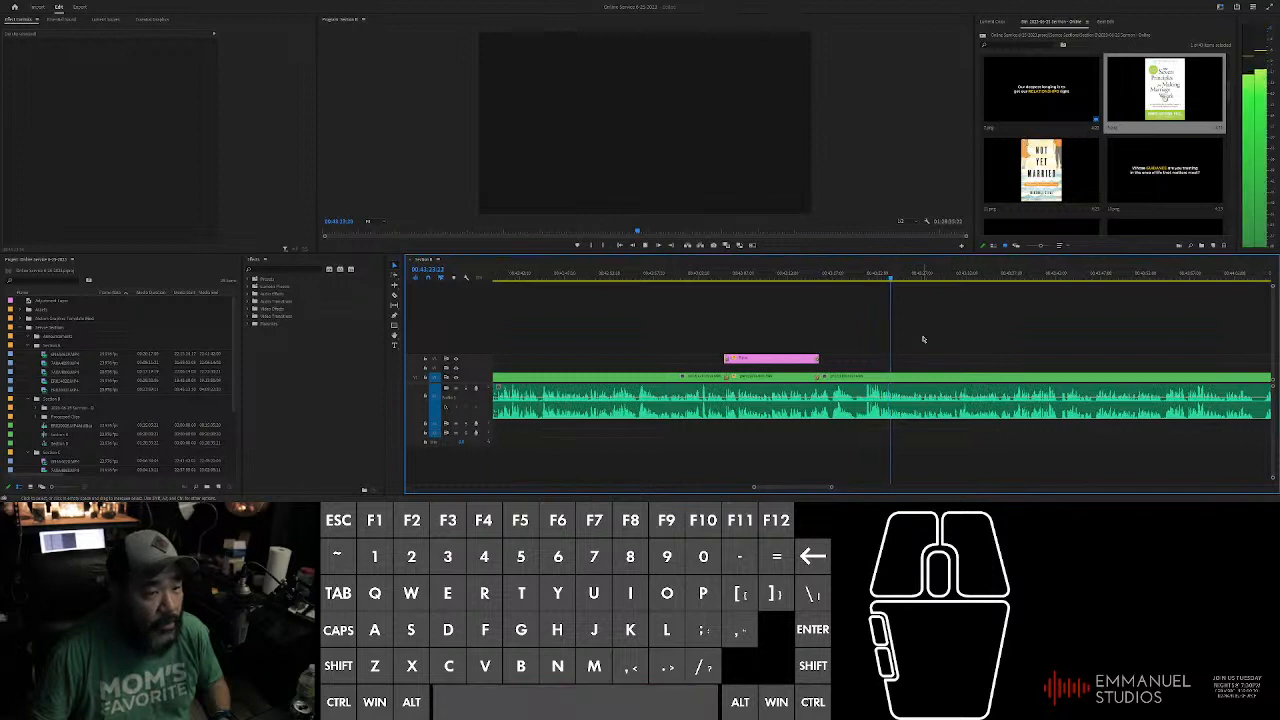
pyautogui.keyDown('alt'); pyautogui.scroll(-2, 920, 338); pyautogui.keyUp('alt')
pyautogui.keyDown('alt'); pyautogui.scroll(2, 915, 337); pyautogui.keyUp('alt')
pyautogui.keyDown('alt'); pyautogui.scroll(1, 913, 337); pyautogui.keyUp('alt')
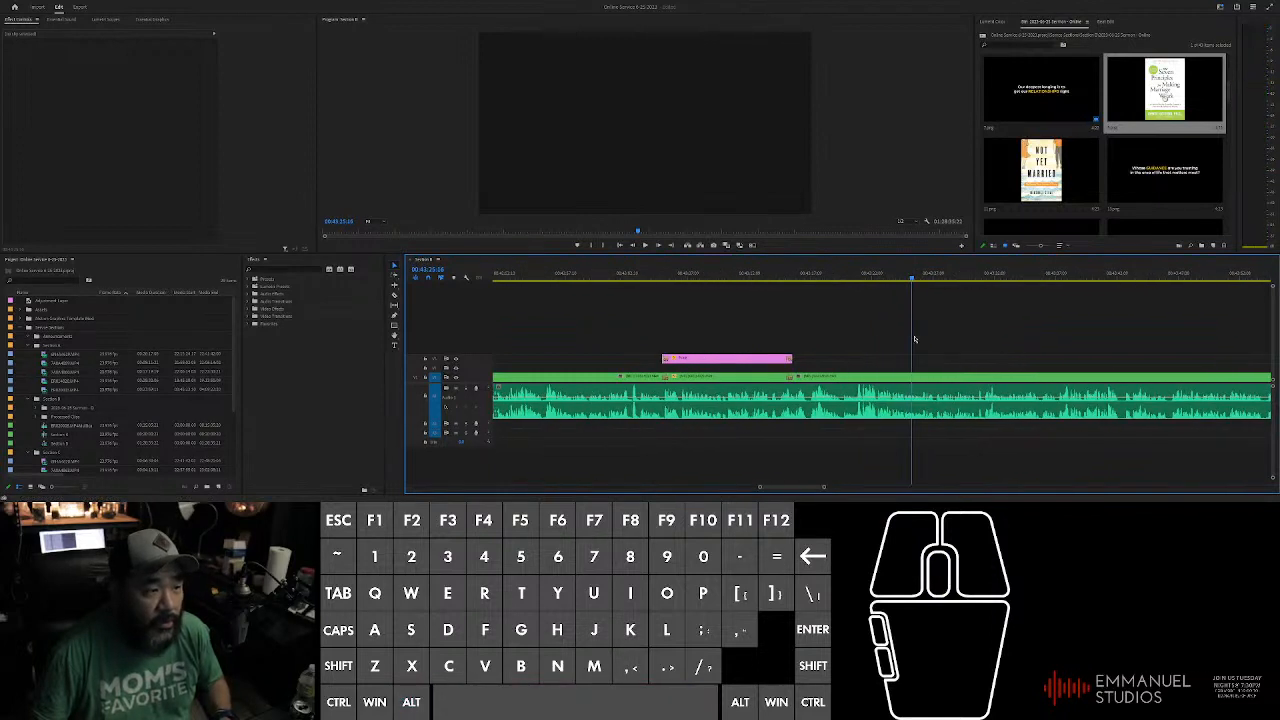
# Step: Move the playhead back to the cue and place the Not Yet Married cover graphic there on the upper video track
pyautogui.moveTo(884, 281); pyautogui.dragTo(873, 283)
pyautogui.press('space')
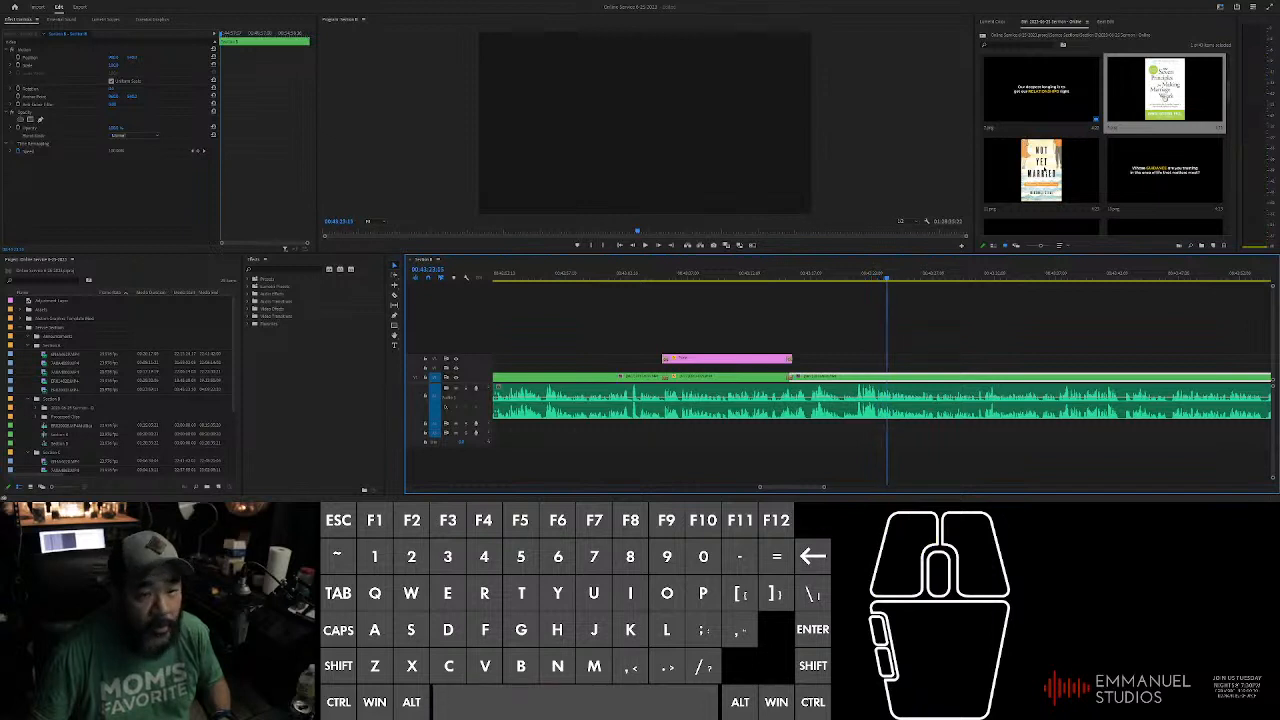
pyautogui.moveTo(1041, 170); pyautogui.dragTo(893, 362)
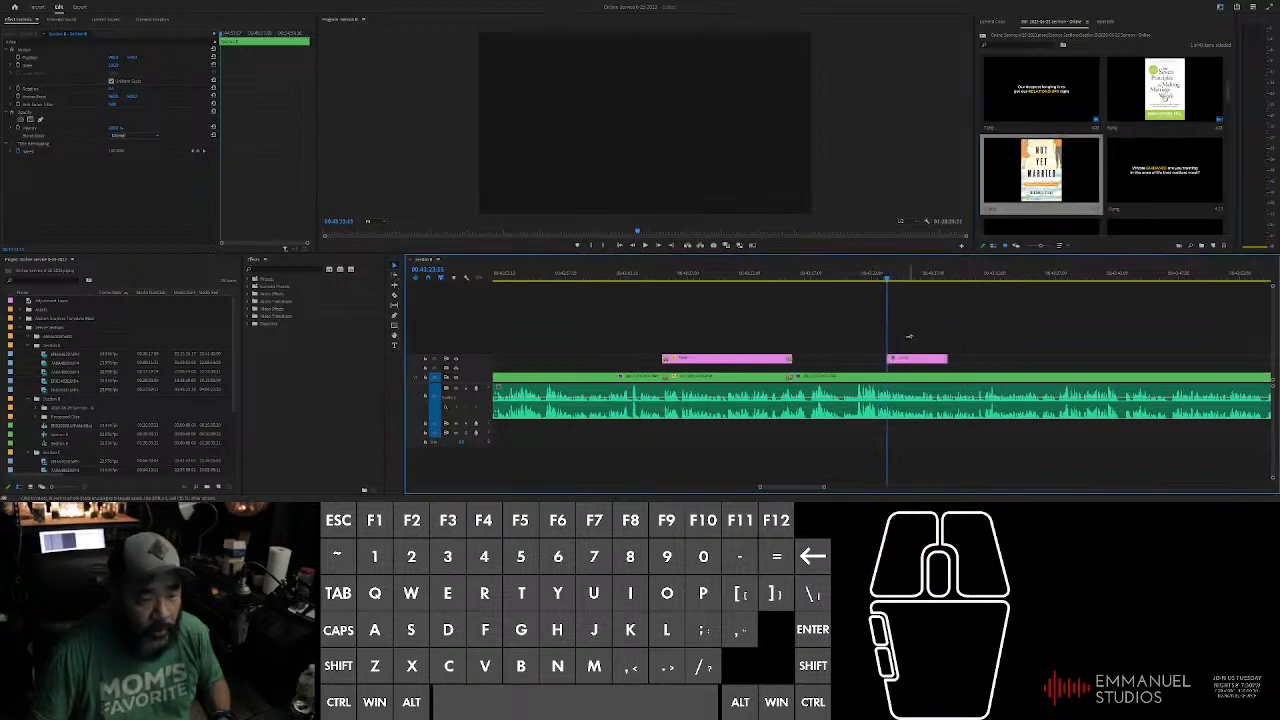
pyautogui.scroll(3, 958, 334)
# Step: Copy the Motion settings of the first book cover graphic and paste them onto the Not Yet Married graphic
pyautogui.click(599, 362)
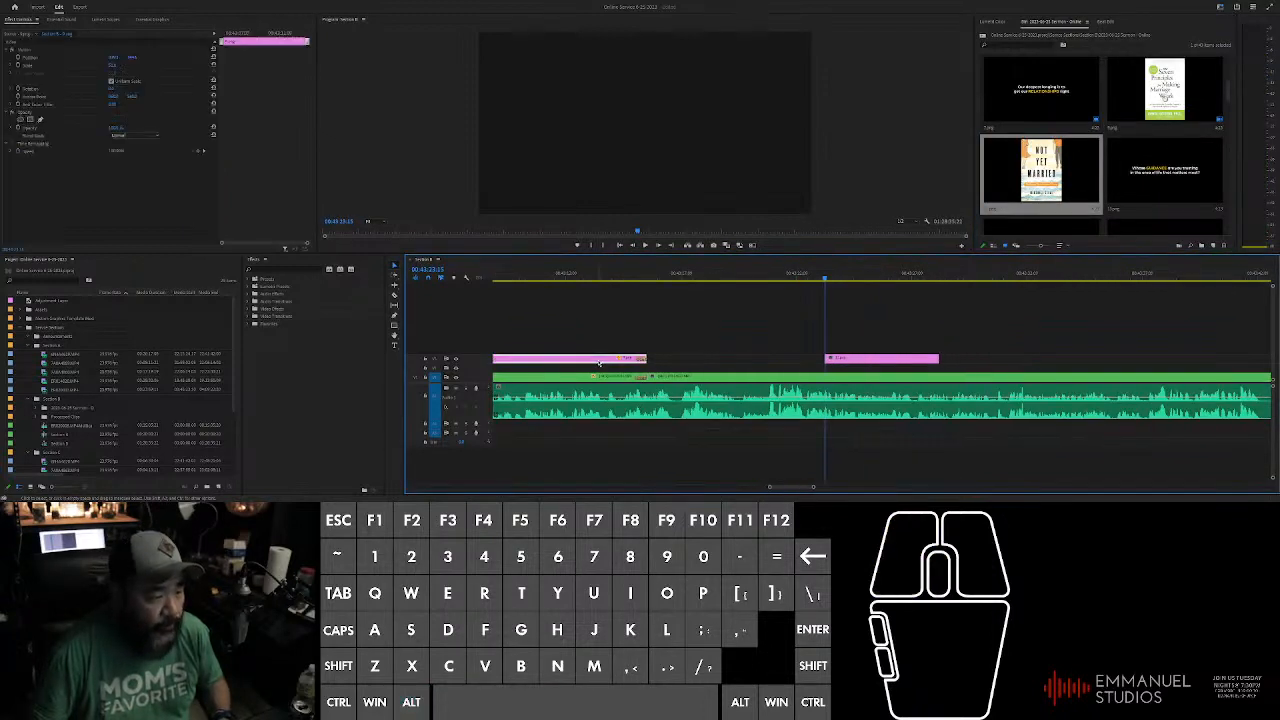
pyautogui.click(28, 57)
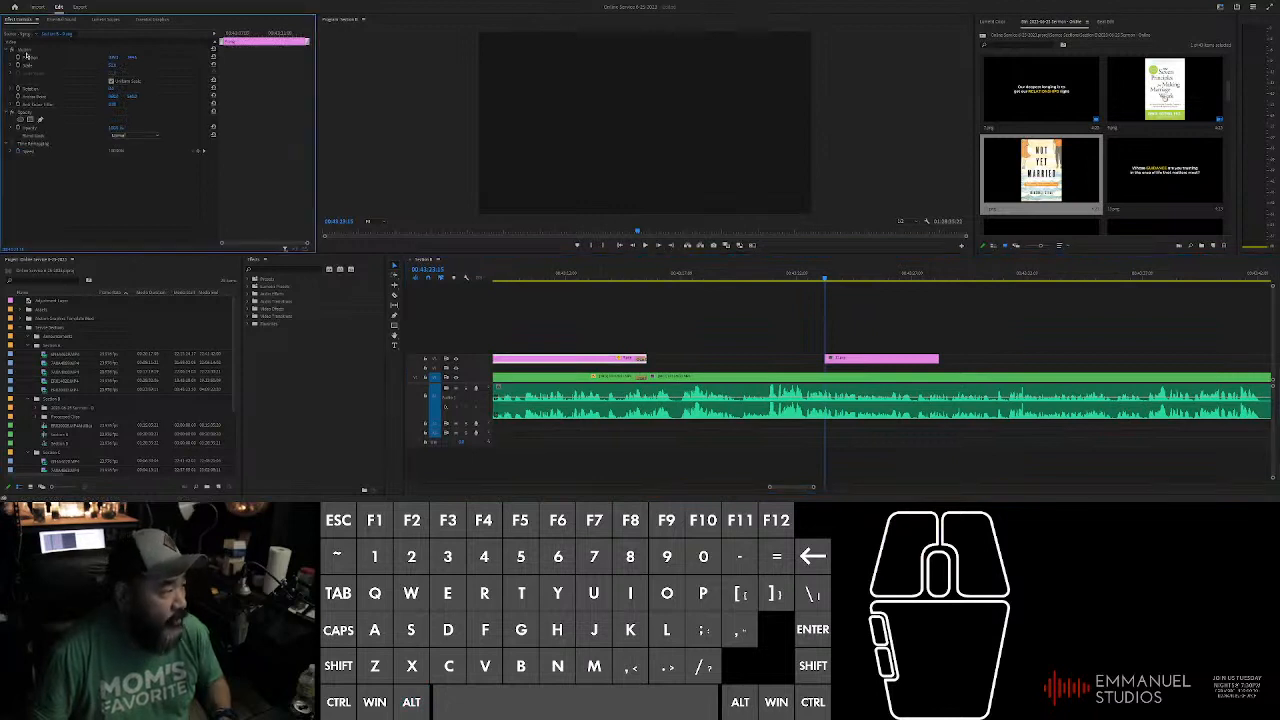
pyautogui.click(24, 52)
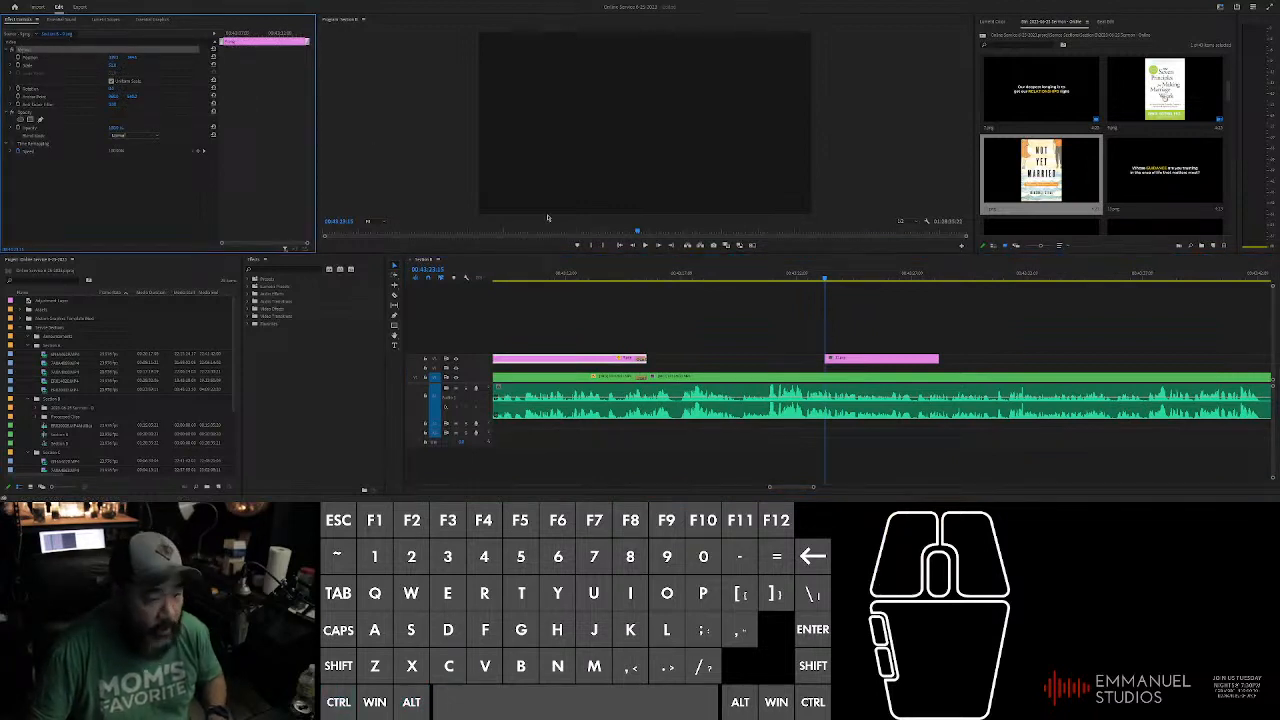
pyautogui.click(852, 359)
pyautogui.hotkey('ctrl', 'v')
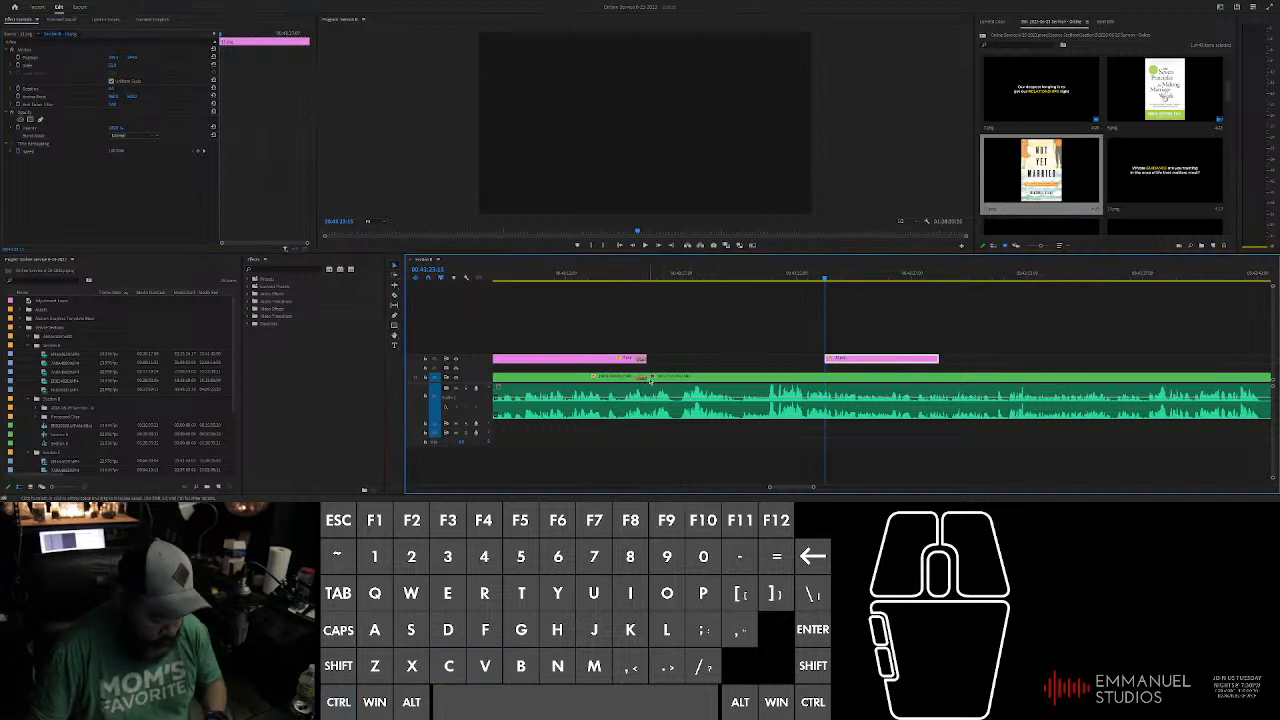
# Step: Roll the multi-camera cut at the end of the first book cover over to the end of the Not Yet Married graphic
pyautogui.moveTo(640, 373); pyautogui.dragTo(835, 372)
pyautogui.moveTo(640, 375); pyautogui.dragTo(800, 377)
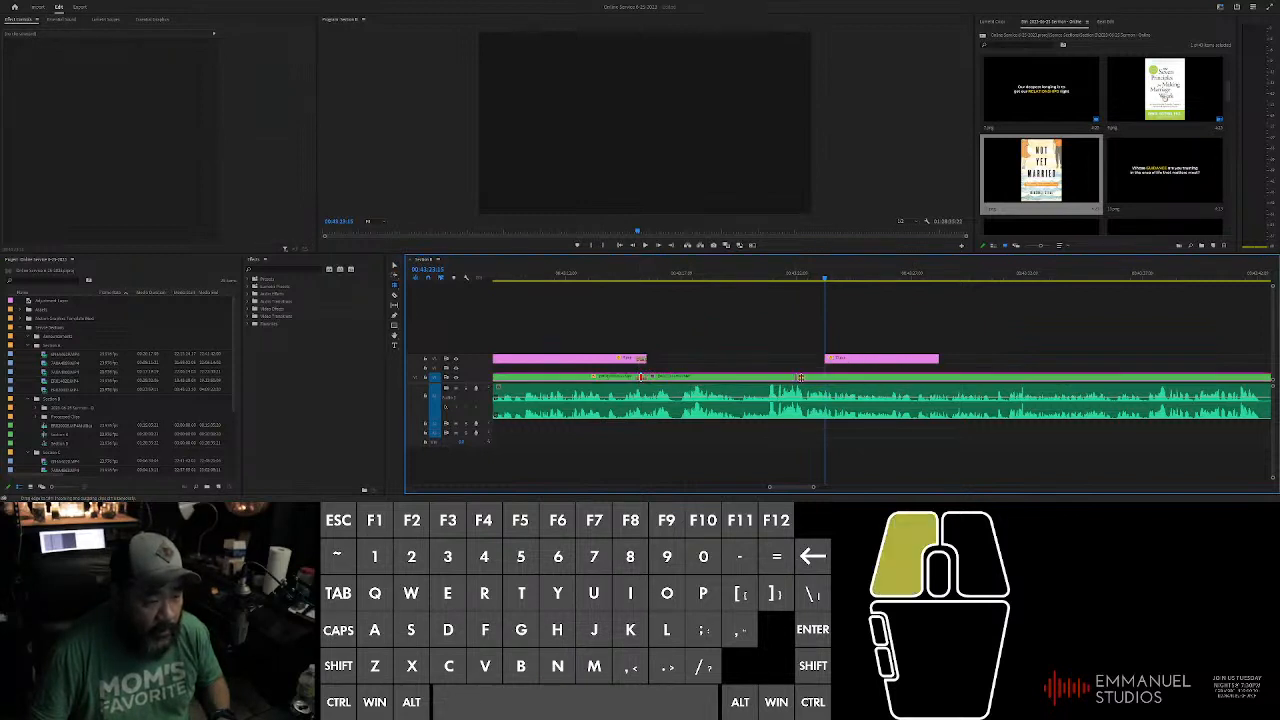
pyautogui.moveTo(940, 380); pyautogui.dragTo(940, 380)
pyautogui.press('alt')
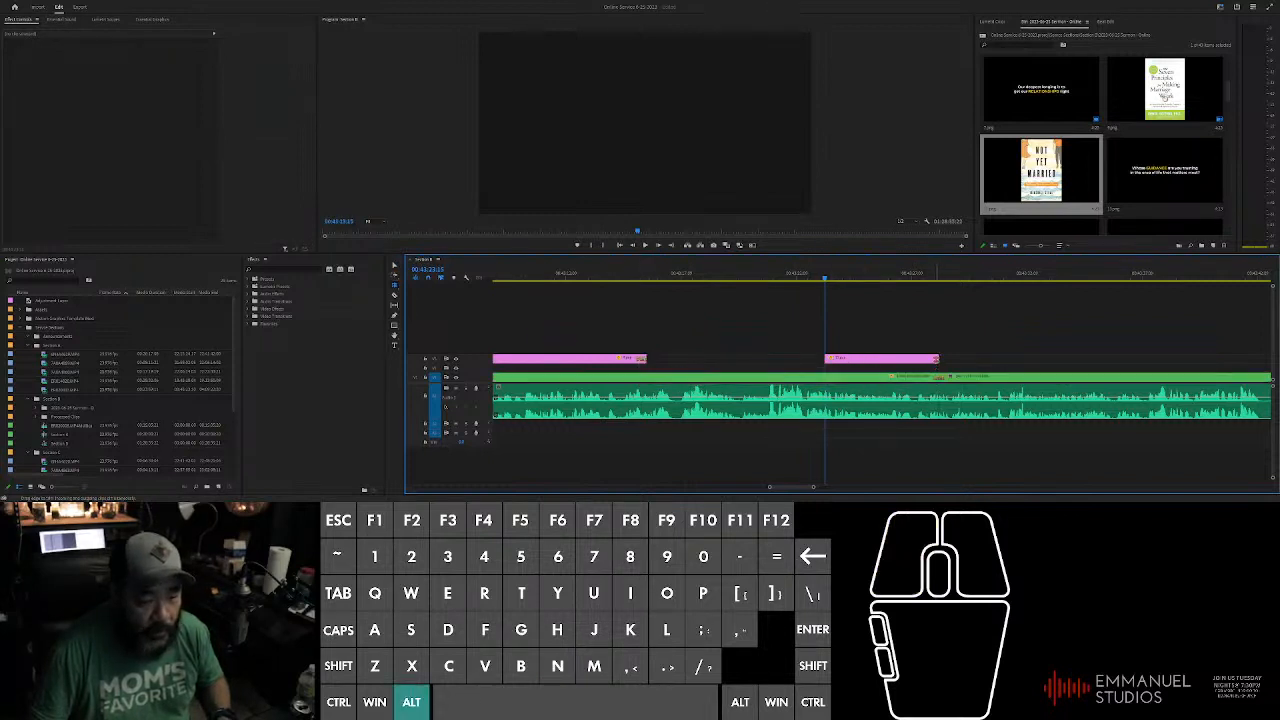
# Step: Add default transitions to both ends of the Not Yet Married graphic and align its end with the camera cut's transition
pyautogui.press('v')
pyautogui.click(881, 358)
pyautogui.press('ctrl')
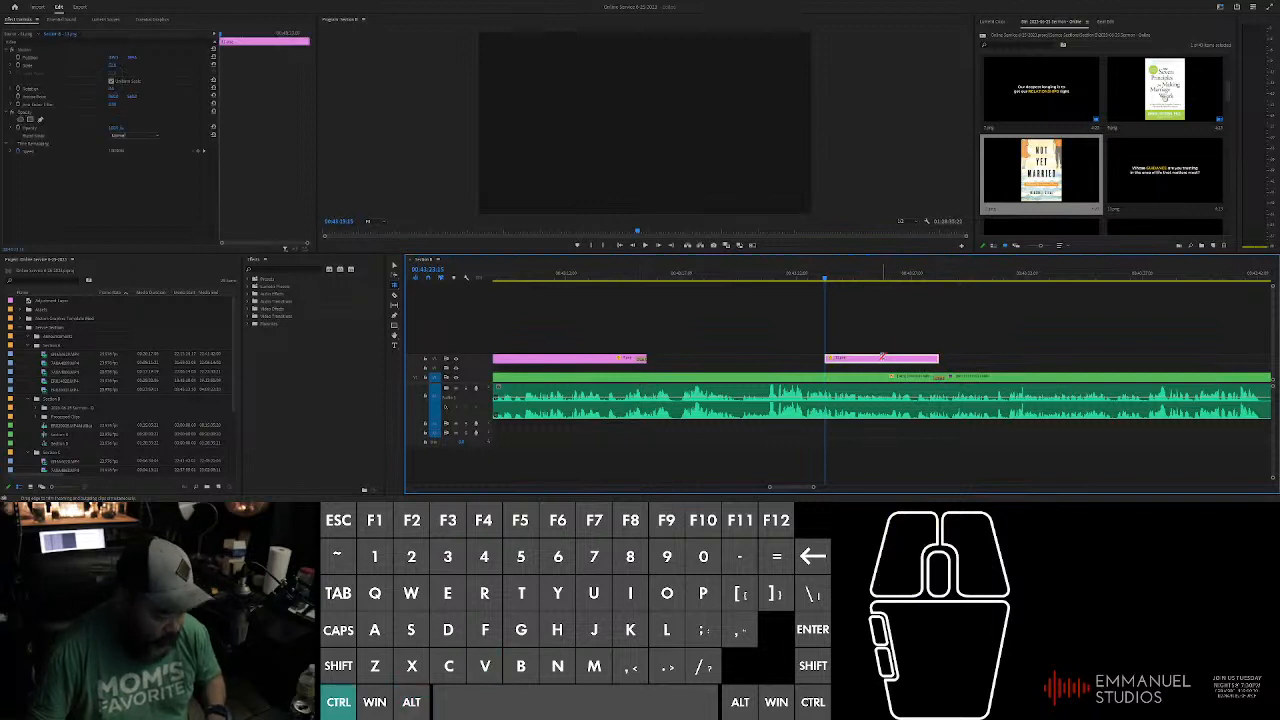
pyautogui.click(919, 337)
pyautogui.scroll(4, 925, 345)
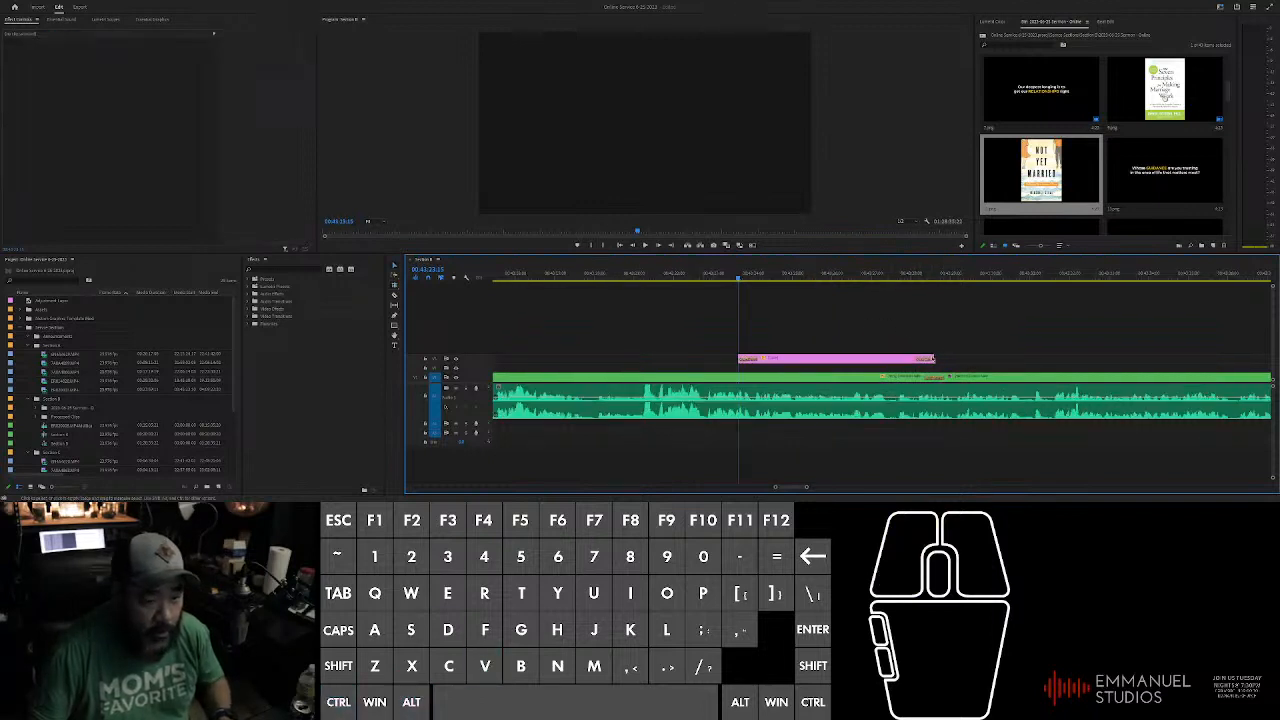
pyautogui.moveTo(937, 357); pyautogui.dragTo(938, 357)
pyautogui.scroll(-5, 841, 358)
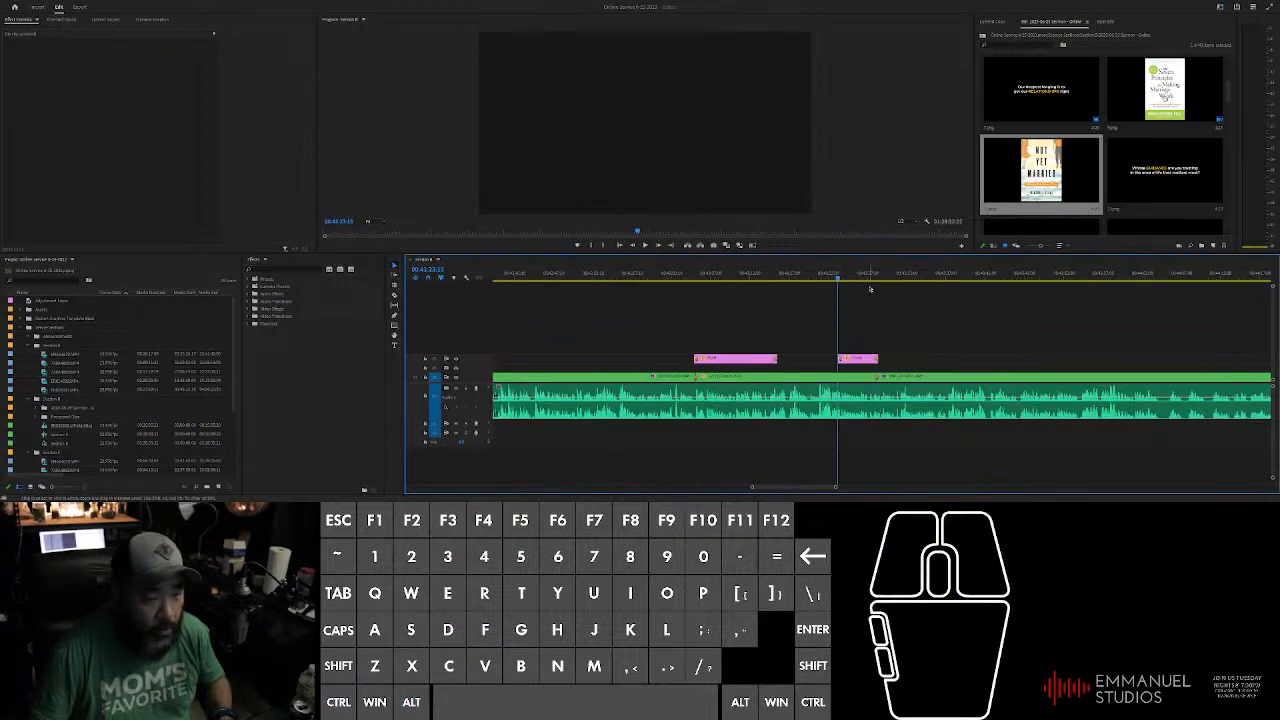
# Step: Scrub and play through the Not Yet Married graphic and the footage following it to check the timing
pyautogui.moveTo(857, 277); pyautogui.dragTo(884, 281)
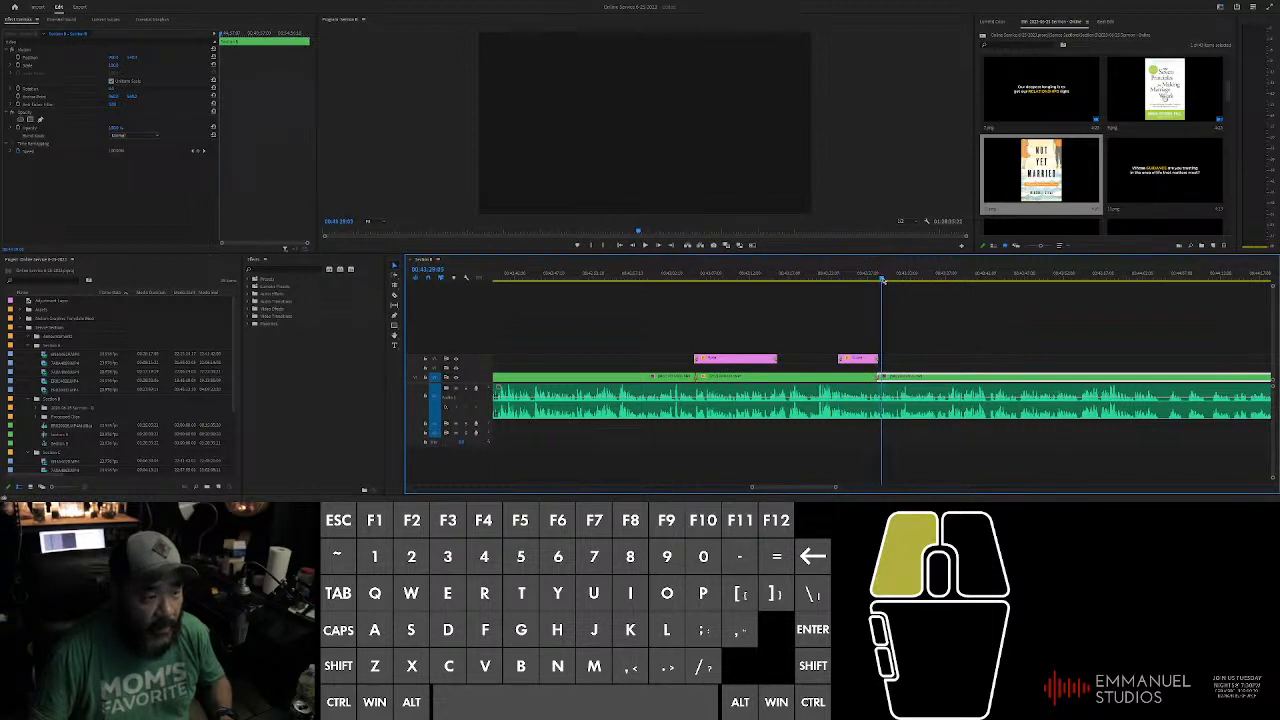
pyautogui.moveTo(883, 281); pyautogui.dragTo(836, 282)
pyautogui.keyDown('alt'); pyautogui.scroll(2, 878, 323); pyautogui.keyUp('alt')
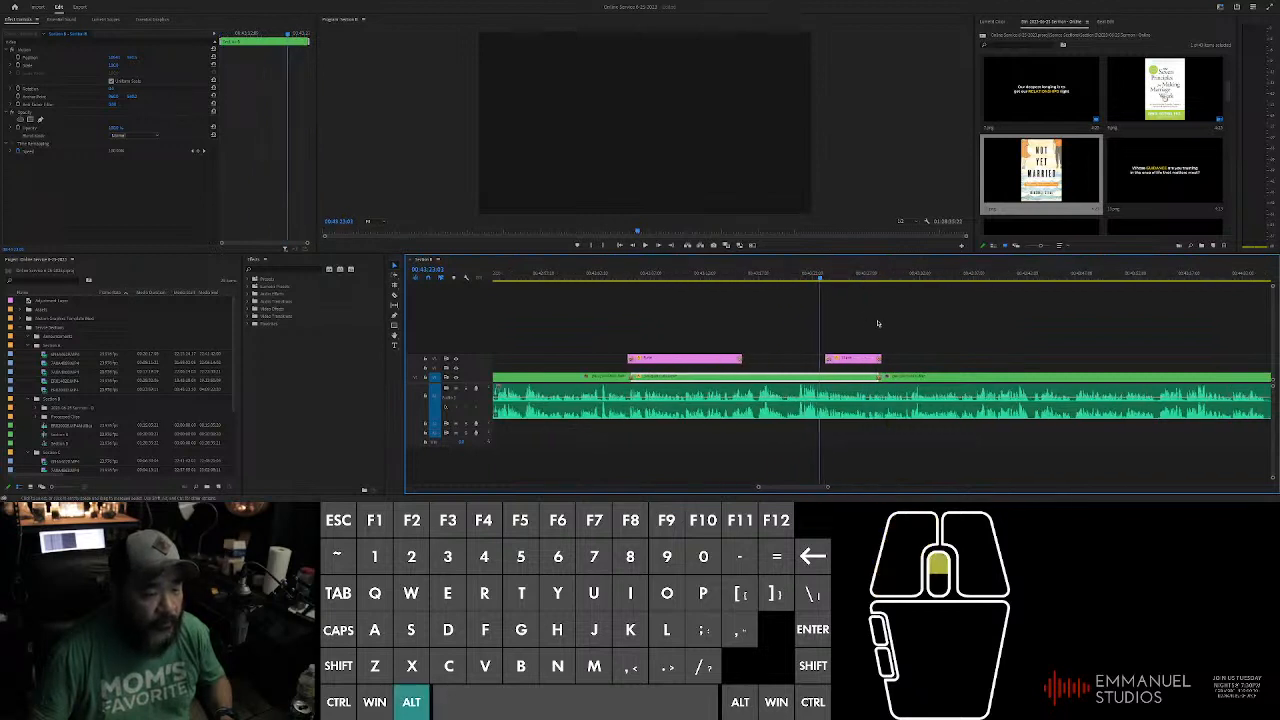
pyautogui.keyDown('alt'); pyautogui.scroll(1, 878, 323); pyautogui.keyUp('alt')
pyautogui.press('space')
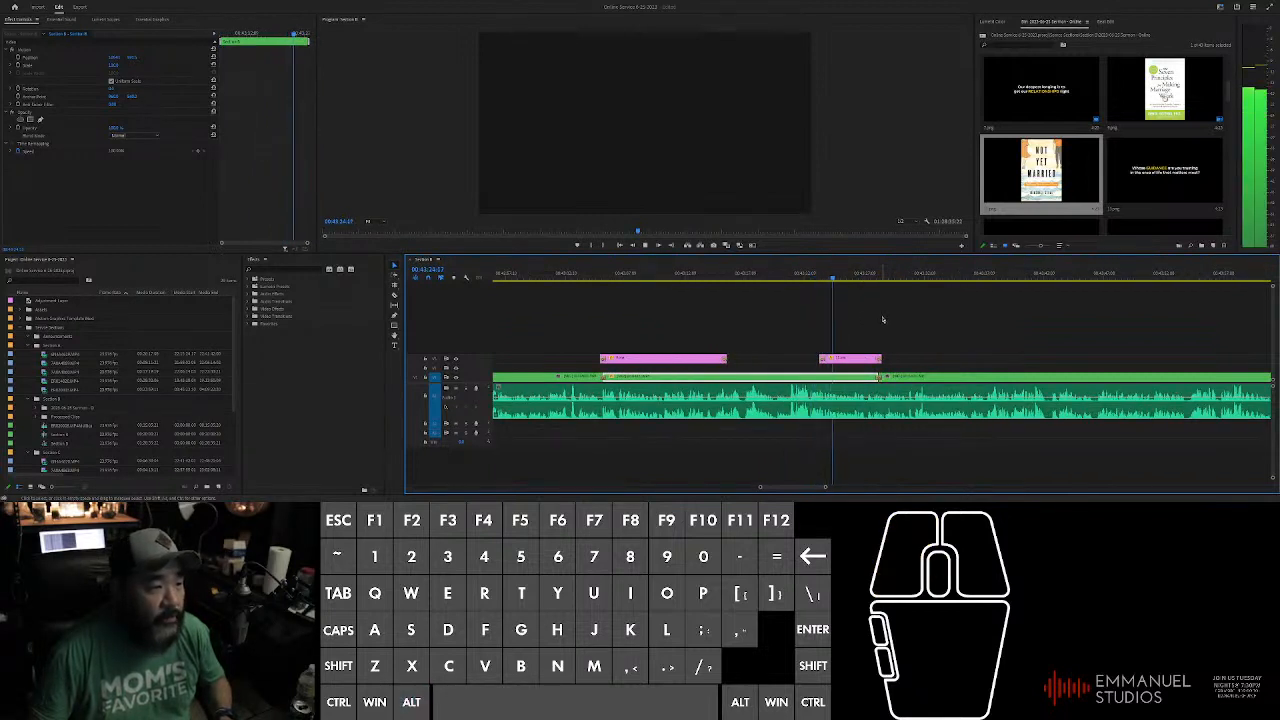
pyautogui.click(921, 321)
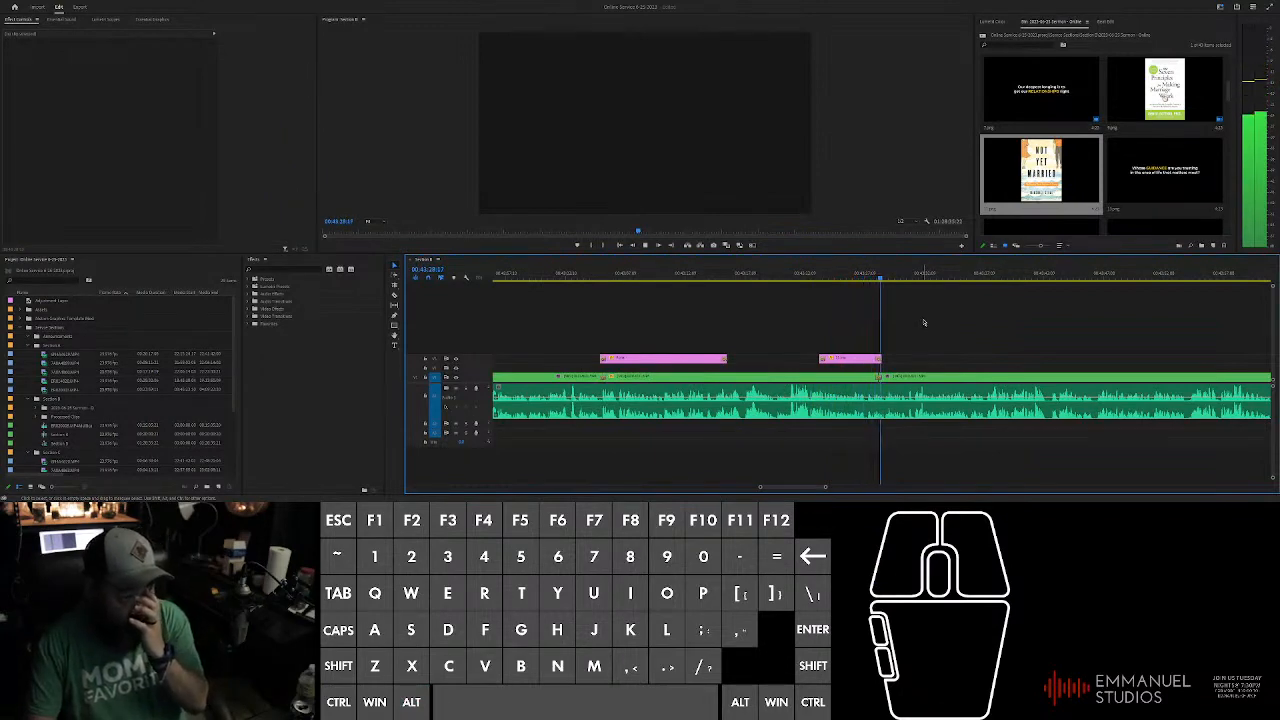
pyautogui.scroll(-5, 1020, 355)
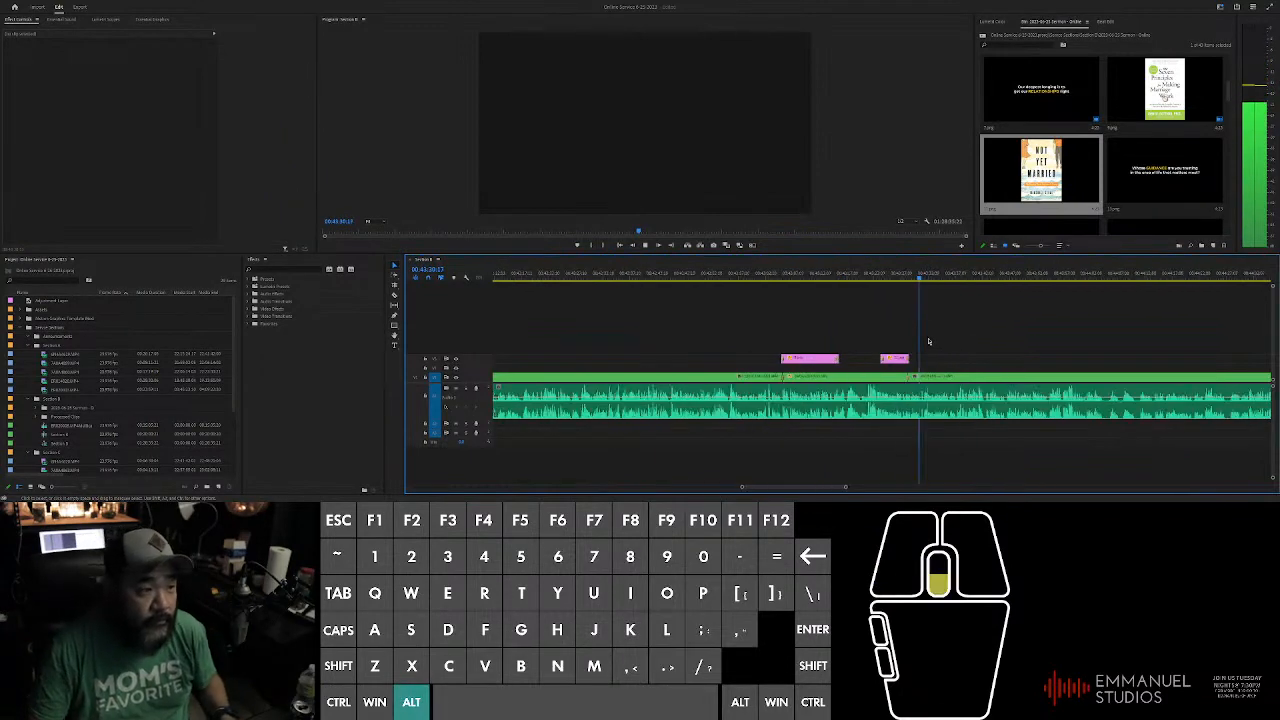
pyautogui.scroll(2, 1010, 354)
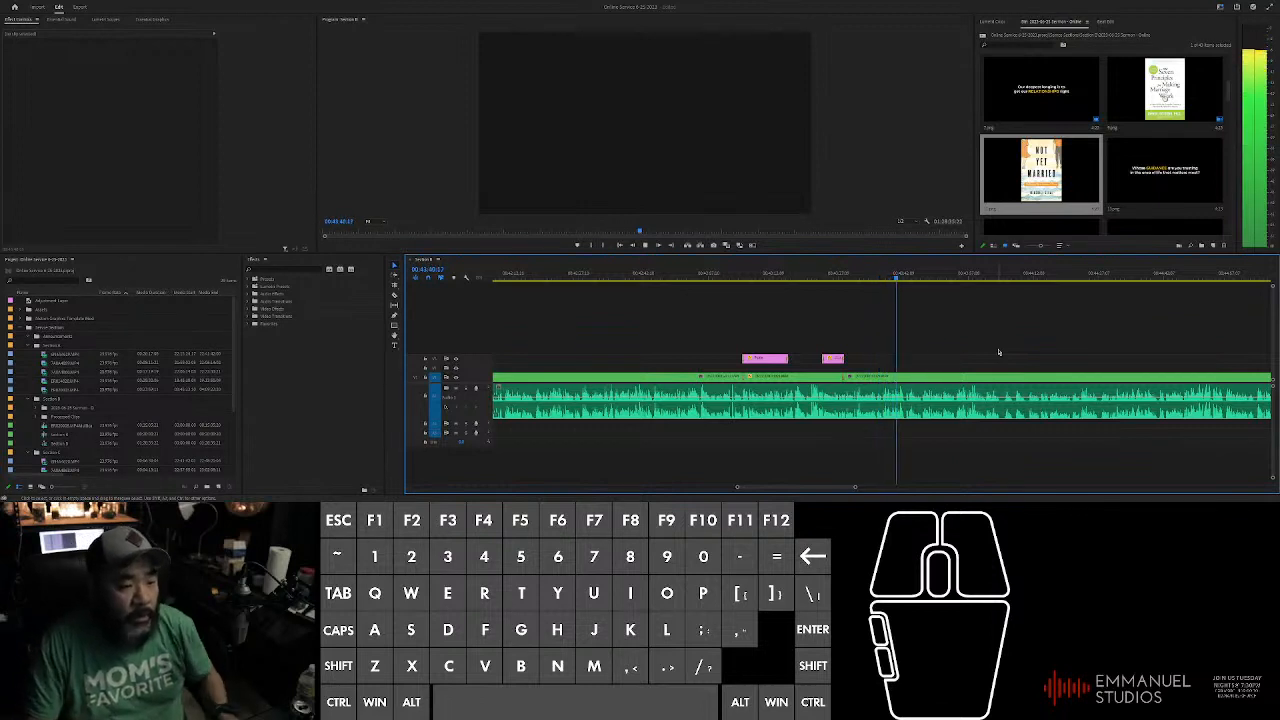
pyautogui.click(957, 337)
pyautogui.press('space')
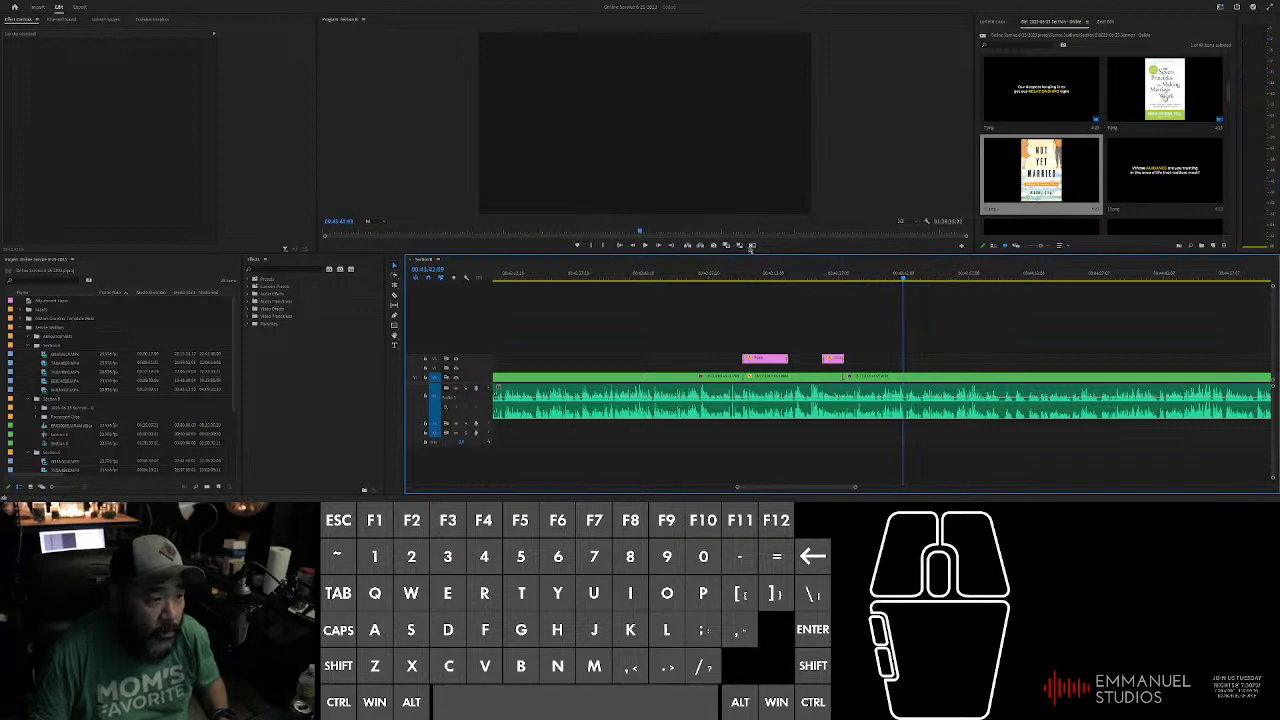
# Step: Turn multi-camera view back on in the Program monitor and show a longer stretch of the timeline
pyautogui.click(880, 392)
pyautogui.click(927, 332)
pyautogui.scroll(-2, 927, 332)
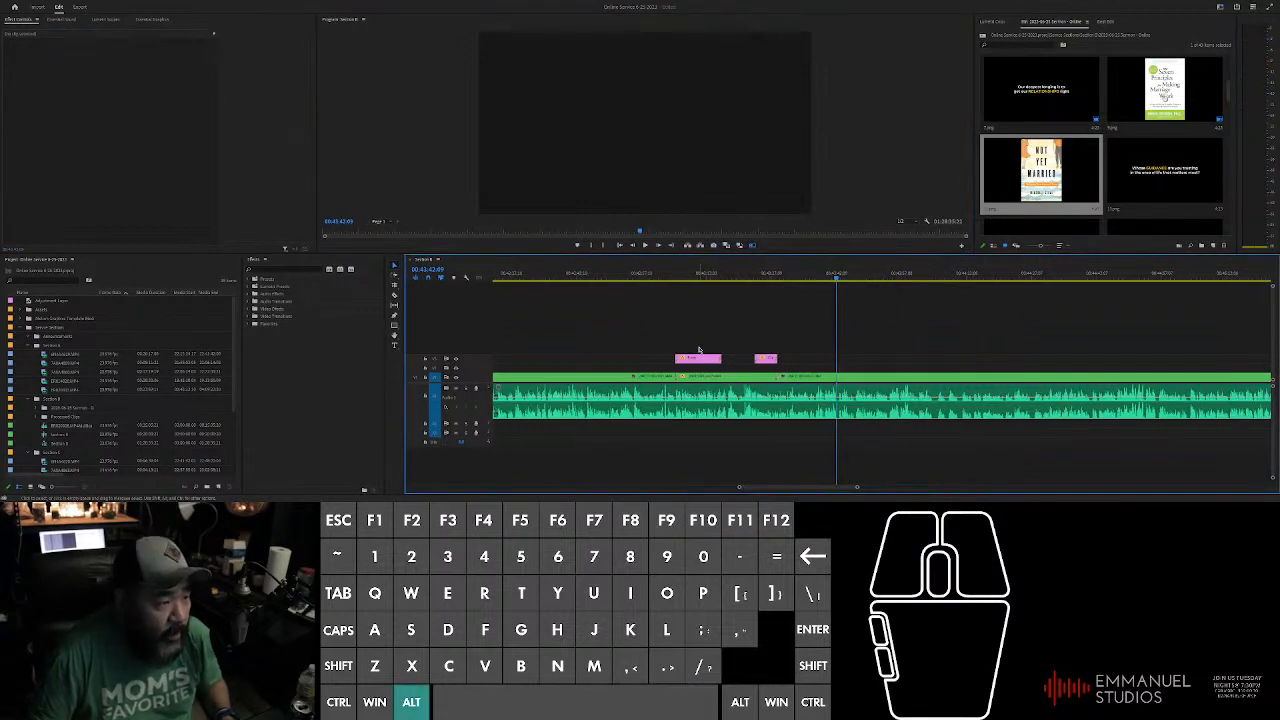
pyautogui.keyDown('alt'); pyautogui.scroll(-3, 704, 330); pyautogui.keyUp('alt')
pyautogui.scroll(-3, 708, 331)
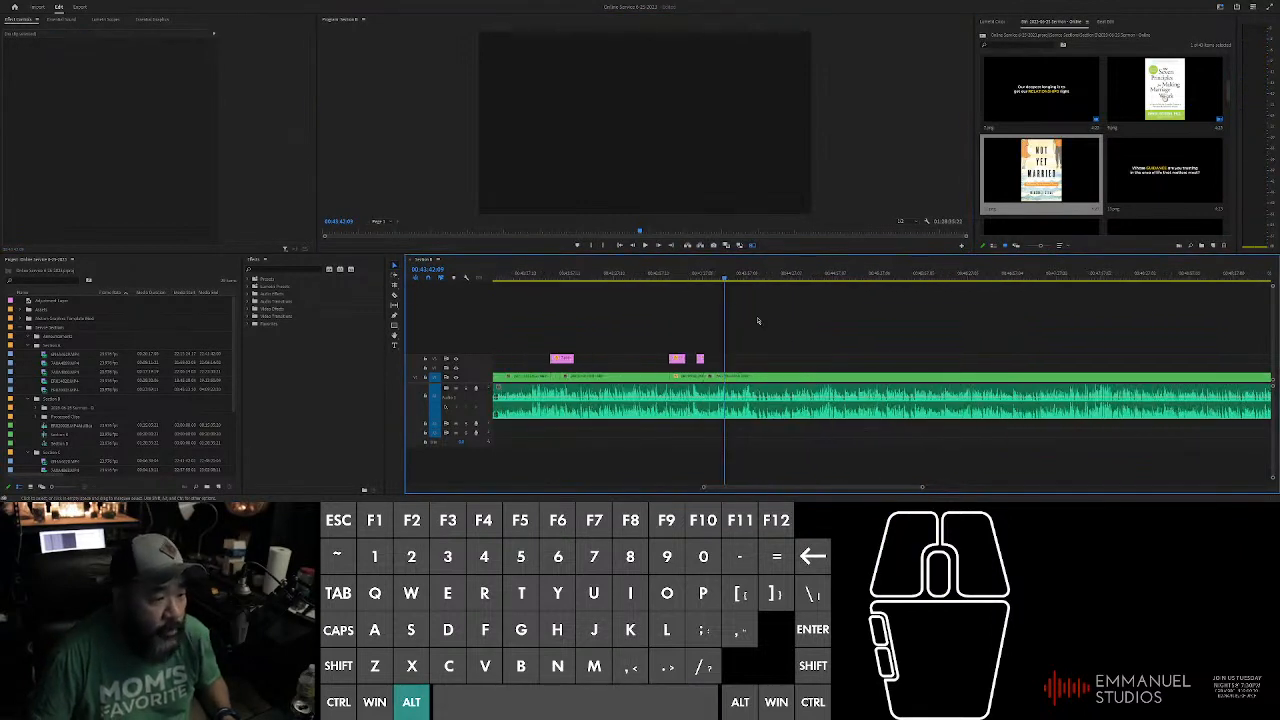
# Step: Scrub and play the footage after the Not Yet Married graphic to find where the next slide should start
pyautogui.click(681, 276)
pyautogui.moveTo(681, 276); pyautogui.dragTo(745, 283)
pyautogui.keyDown('alt'); pyautogui.scroll(-5, 770, 320); pyautogui.keyUp('alt')
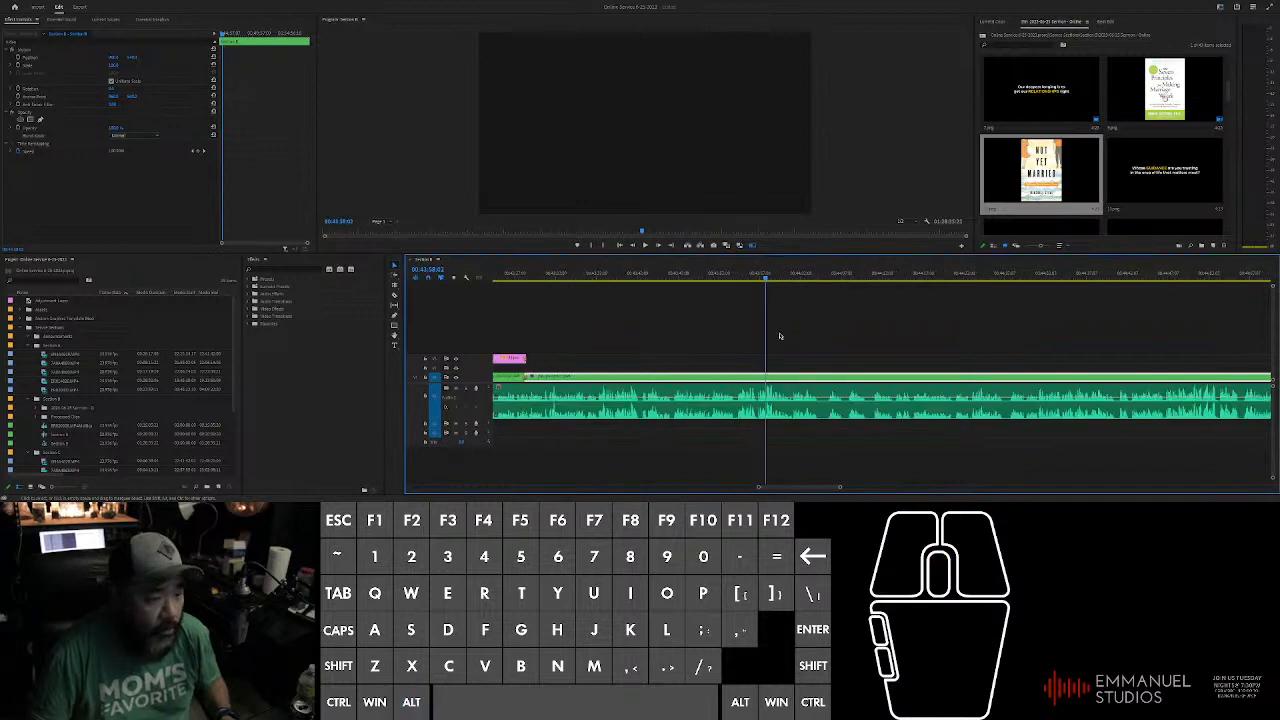
pyautogui.keyDown('alt'); pyautogui.scroll(3, 787, 335); pyautogui.keyUp('alt')
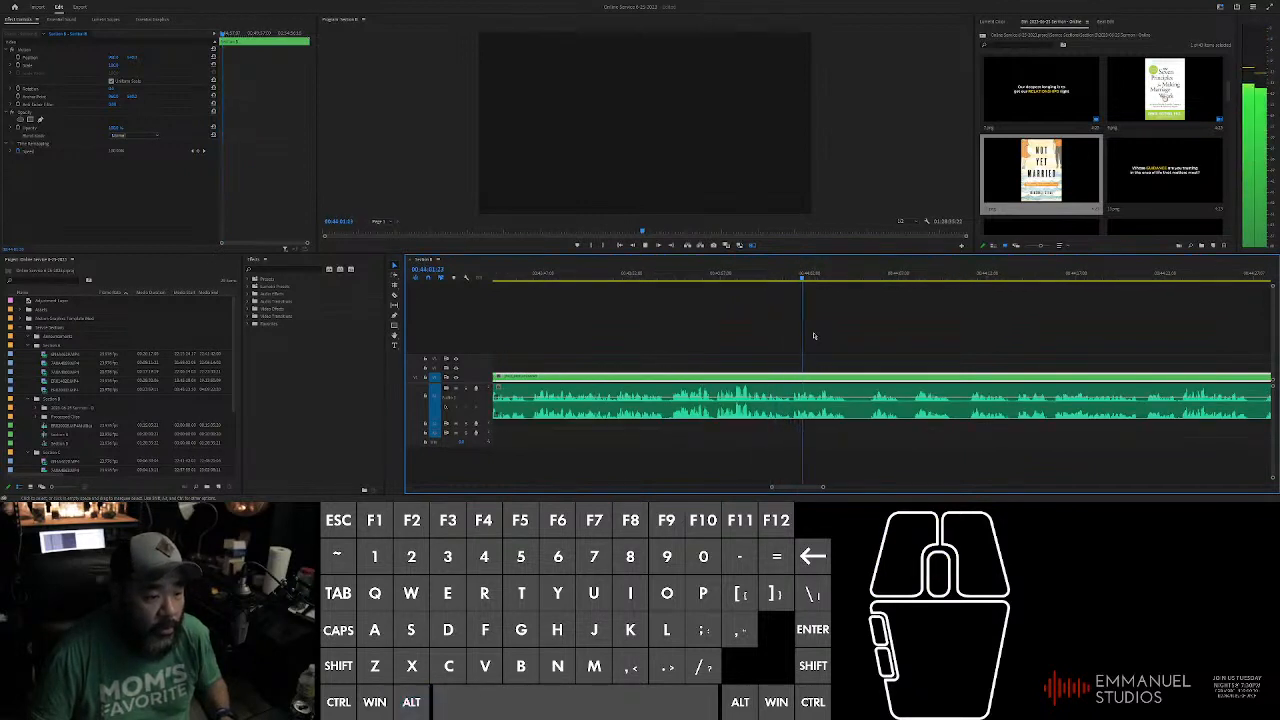
pyautogui.press('space')
pyautogui.keyDown('alt'); pyautogui.scroll(2, 814, 335); pyautogui.keyUp('alt')
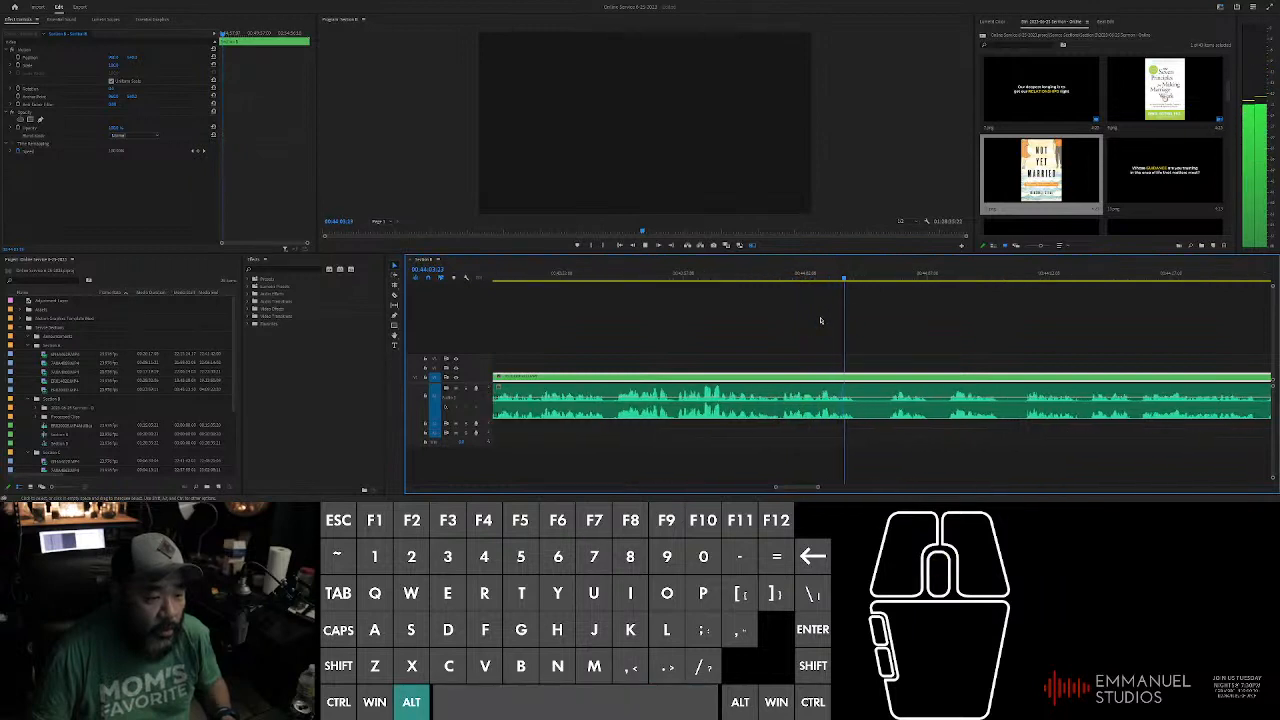
pyautogui.click(800, 277)
pyautogui.keyDown('alt'); pyautogui.scroll(-2, 800, 277); pyautogui.keyUp('alt')
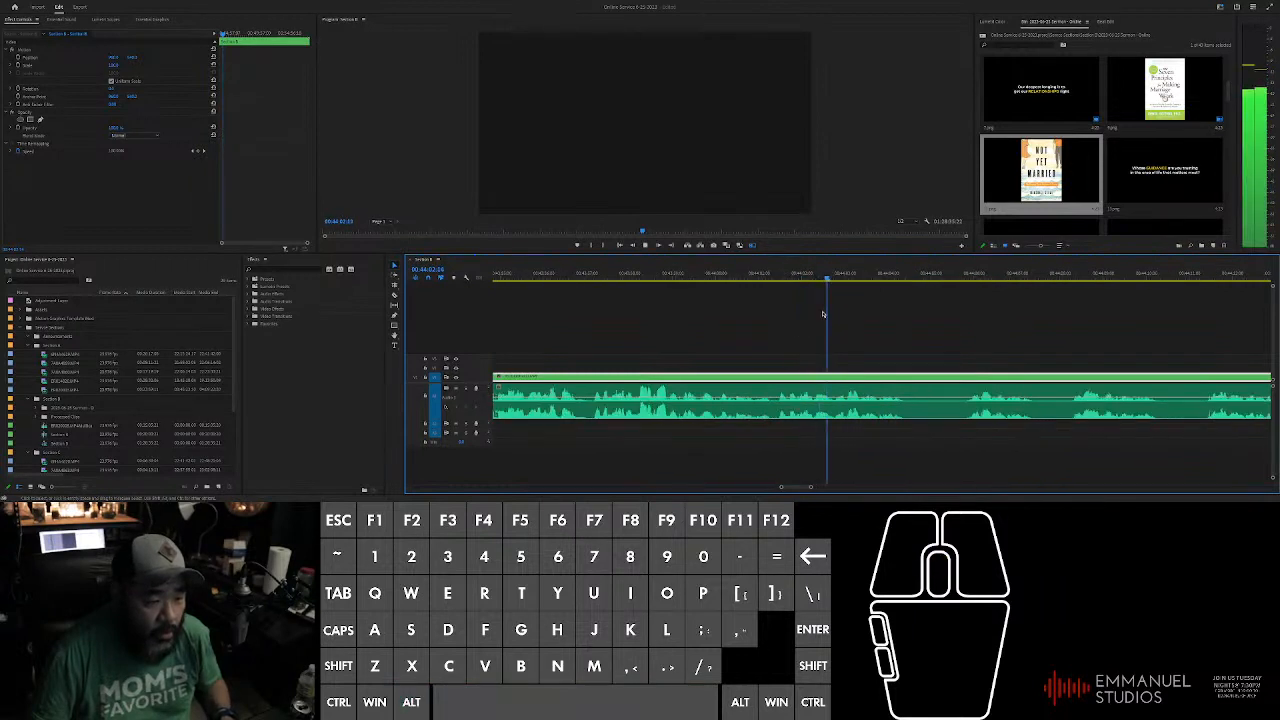
pyautogui.click(818, 279)
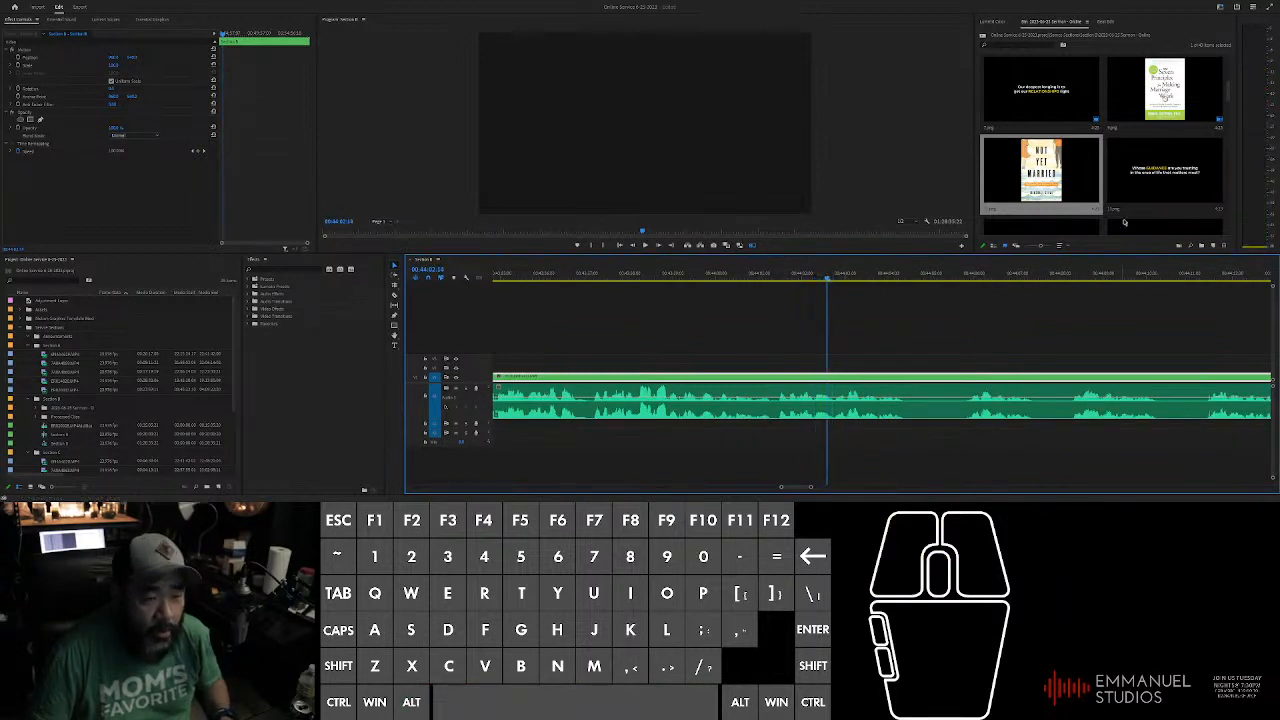
# Step: Place the "Whose GUIDANCE are you trusting" slide above the multi-camera footage at the playhead and extend its end
pyautogui.click(1165, 172)
pyautogui.moveTo(1165, 172); pyautogui.dragTo(904, 358)
pyautogui.keyDown('alt'); pyautogui.scroll(-2, 900, 357); pyautogui.keyUp('alt')
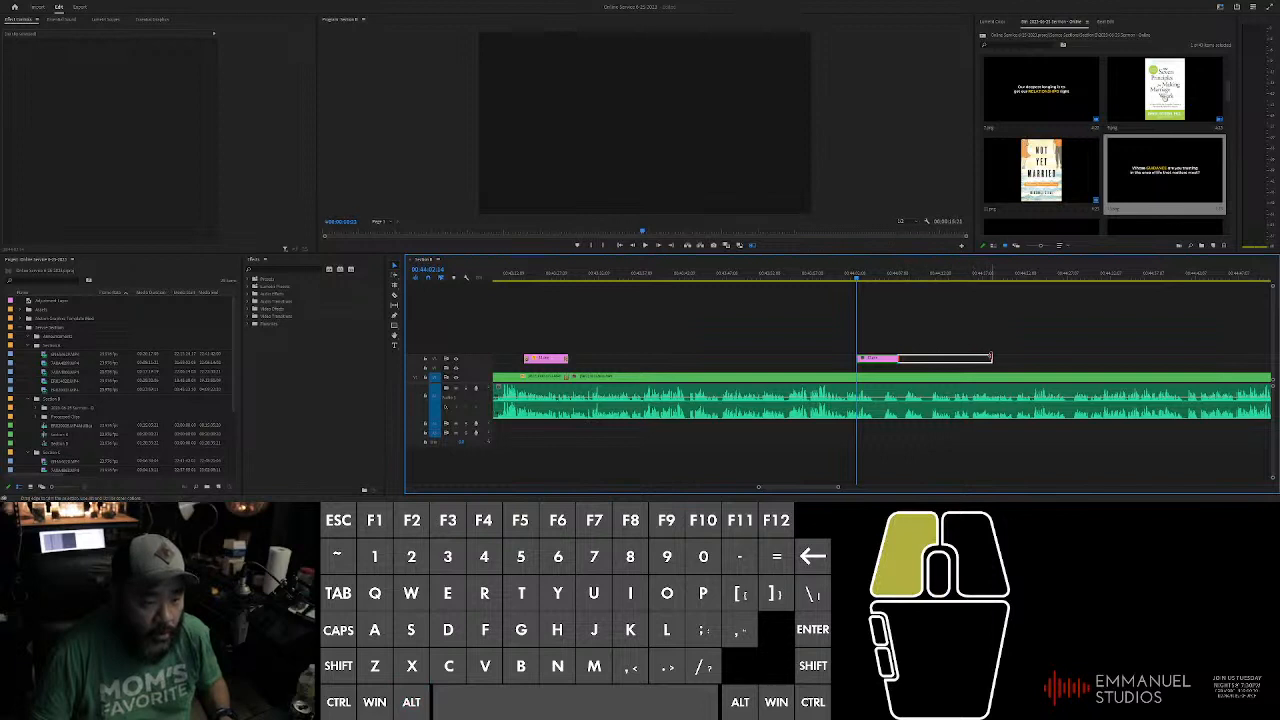
pyautogui.moveTo(993, 357); pyautogui.dragTo(993, 357)
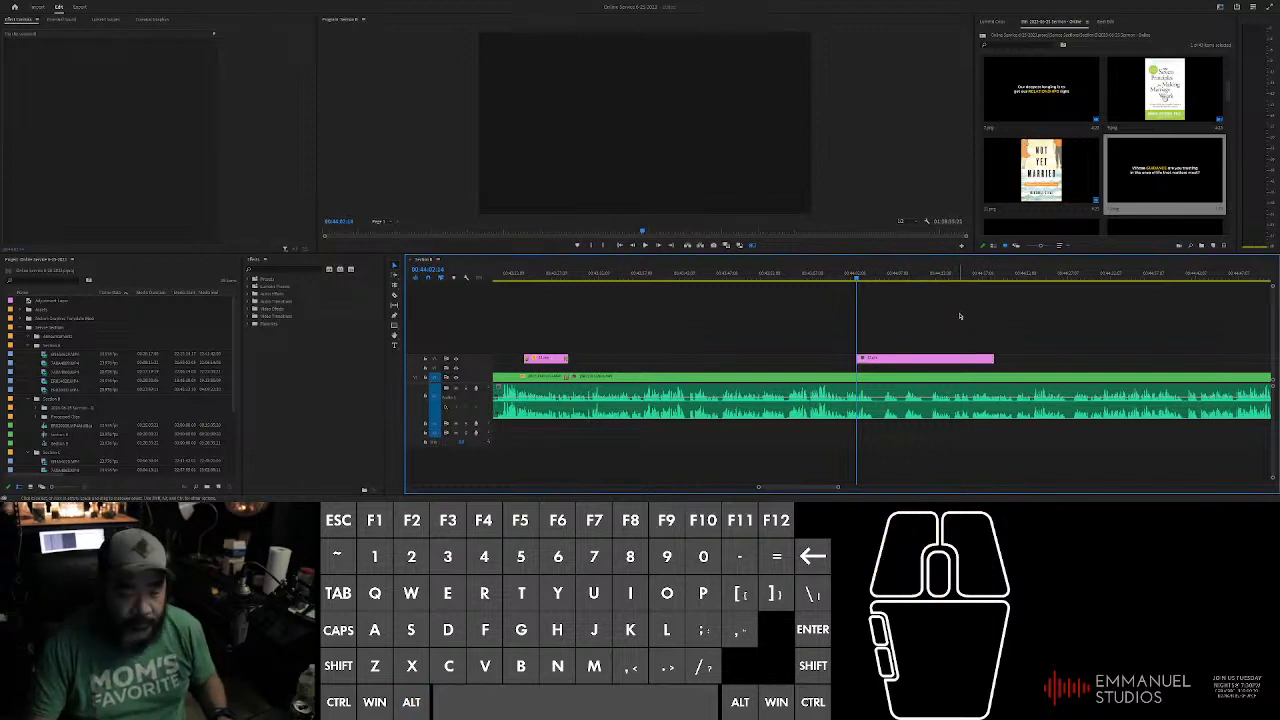
# Step: Cut the multi-camera clip at the start of the "Whose GUIDANCE" slide
pyautogui.keyDown('alt'); pyautogui.scroll(-3, 935, 360); pyautogui.keyUp('alt')
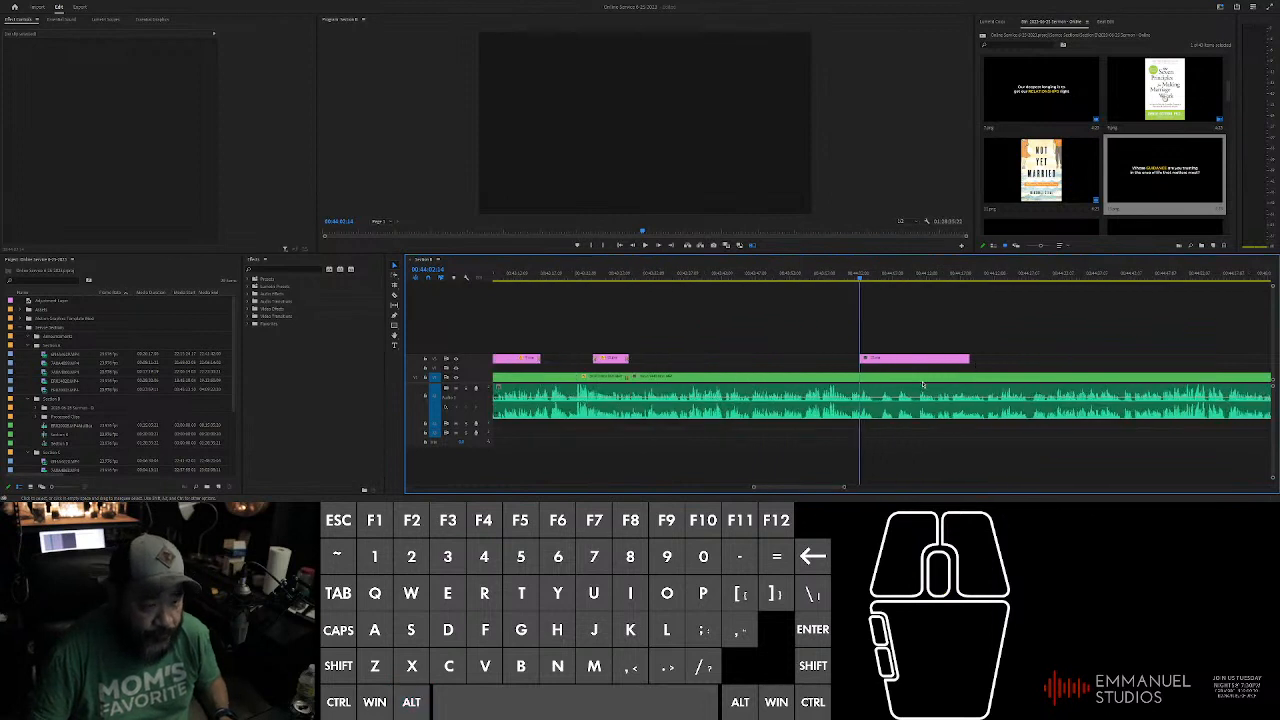
pyautogui.click(923, 385)
pyautogui.hotkey('ctrl', 'k')
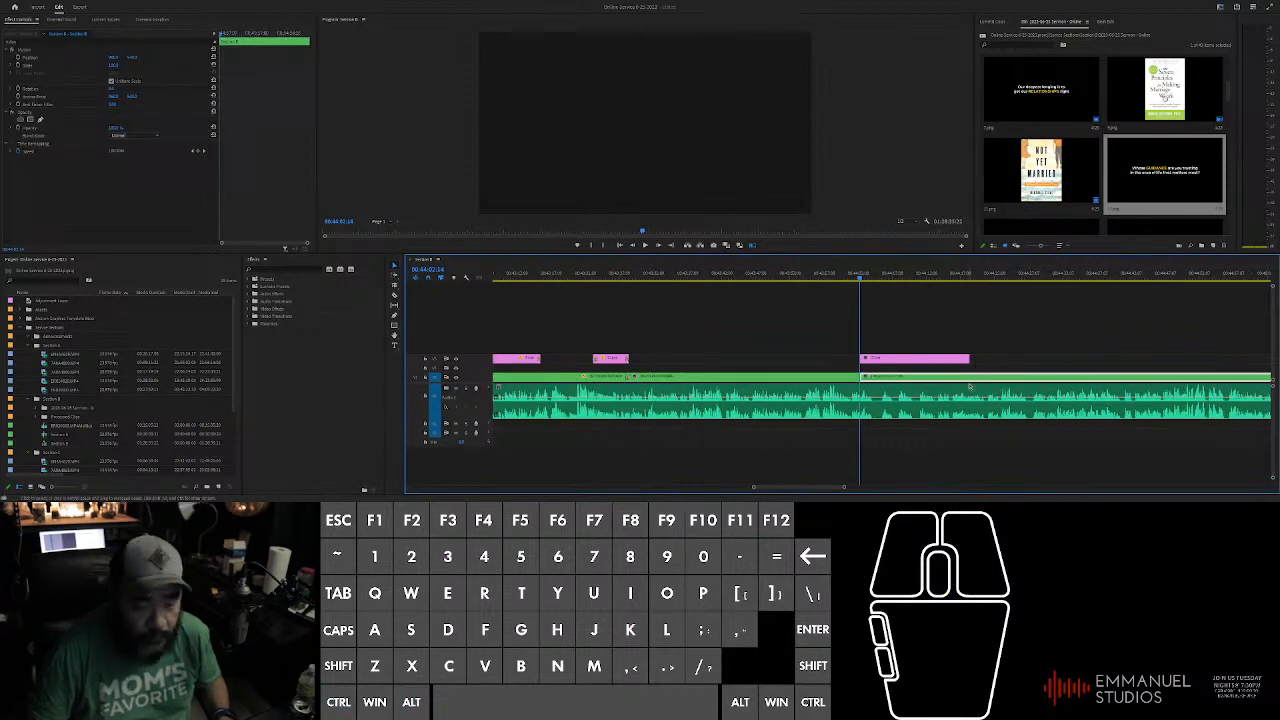
pyautogui.click(988, 331)
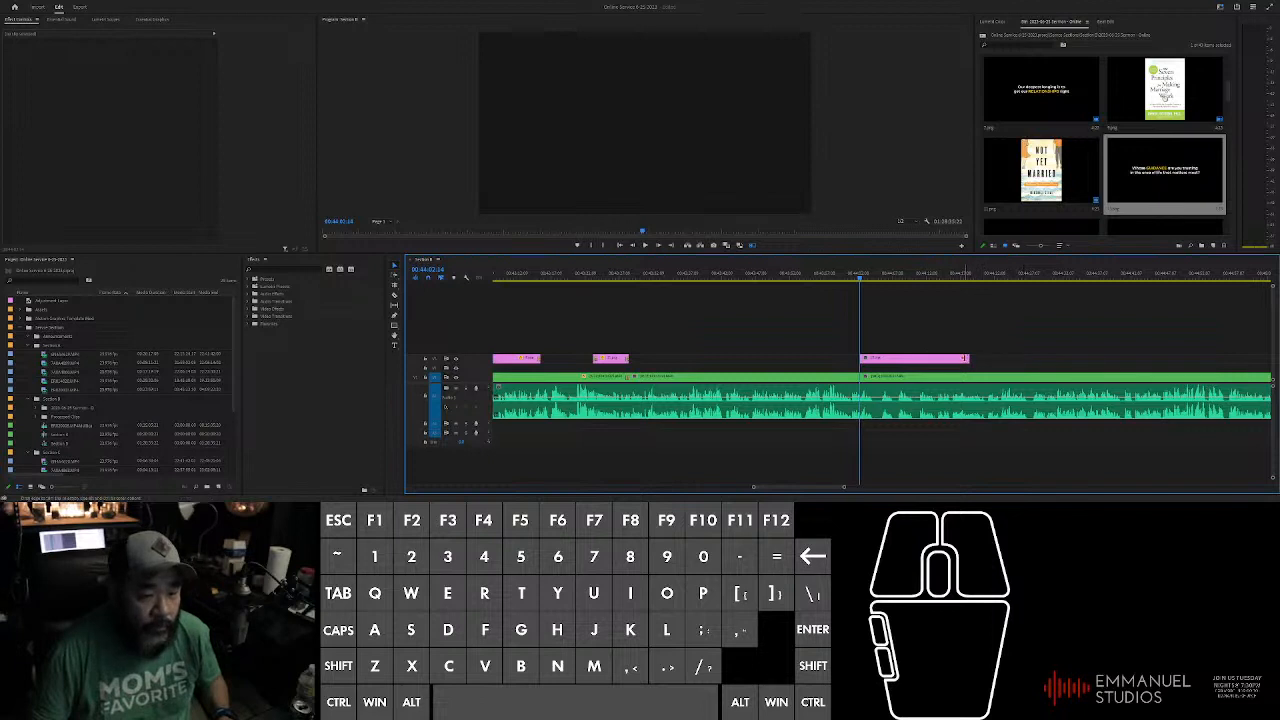
pyautogui.moveTo(964, 358); pyautogui.dragTo(966, 358)
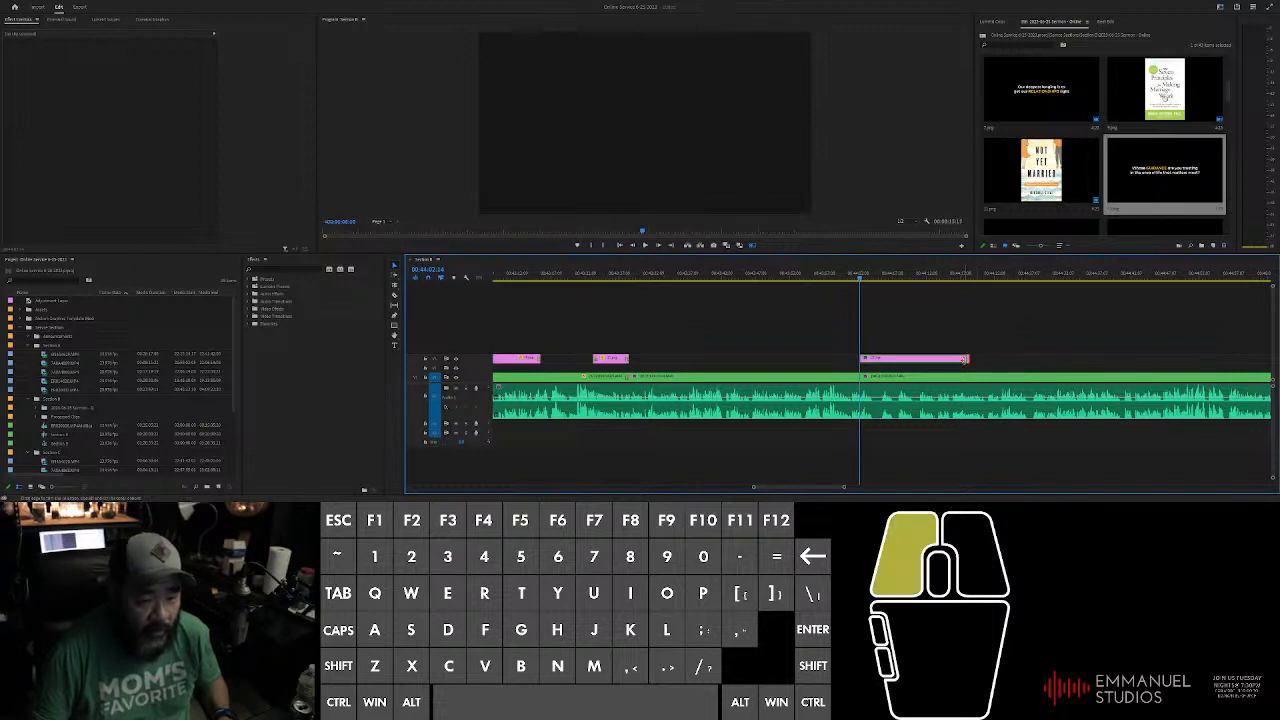
pyautogui.moveTo(966, 358); pyautogui.dragTo(969, 358)
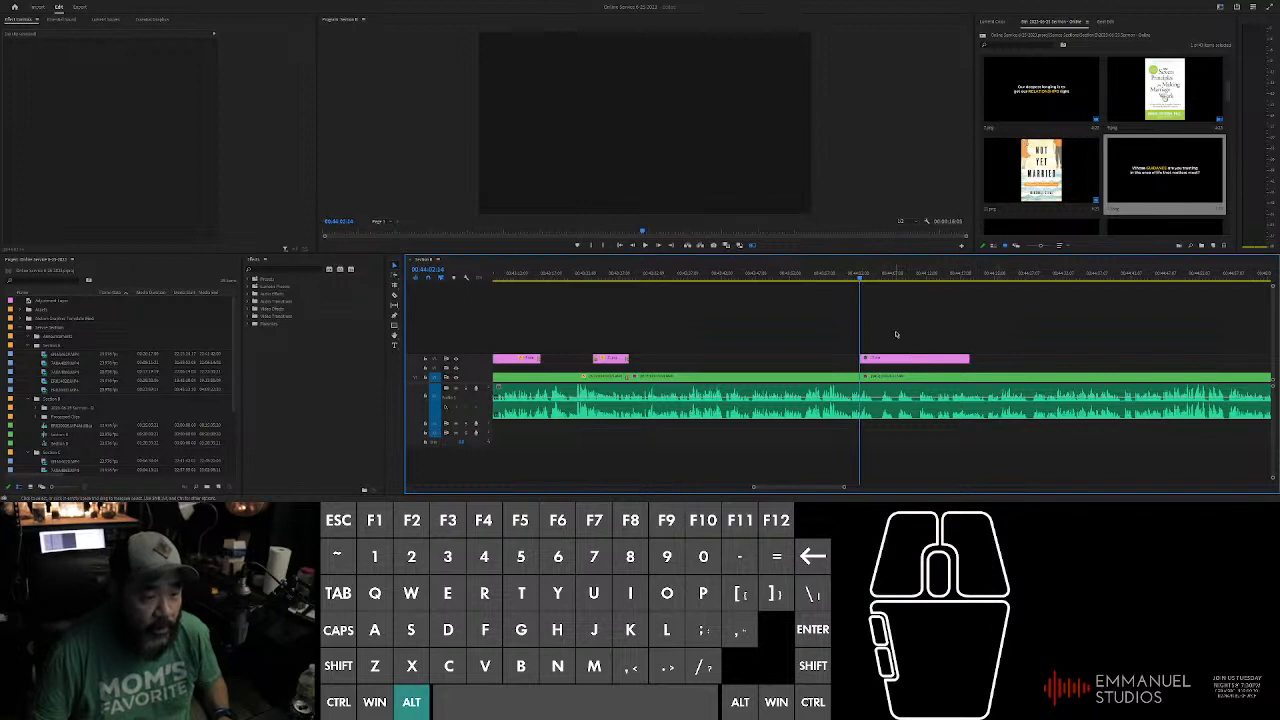
# Step: Play into the "Whose GUIDANCE" slide and cut the multi-camera clip partway through it
pyautogui.scroll(2, 894, 316)
pyautogui.press('space')
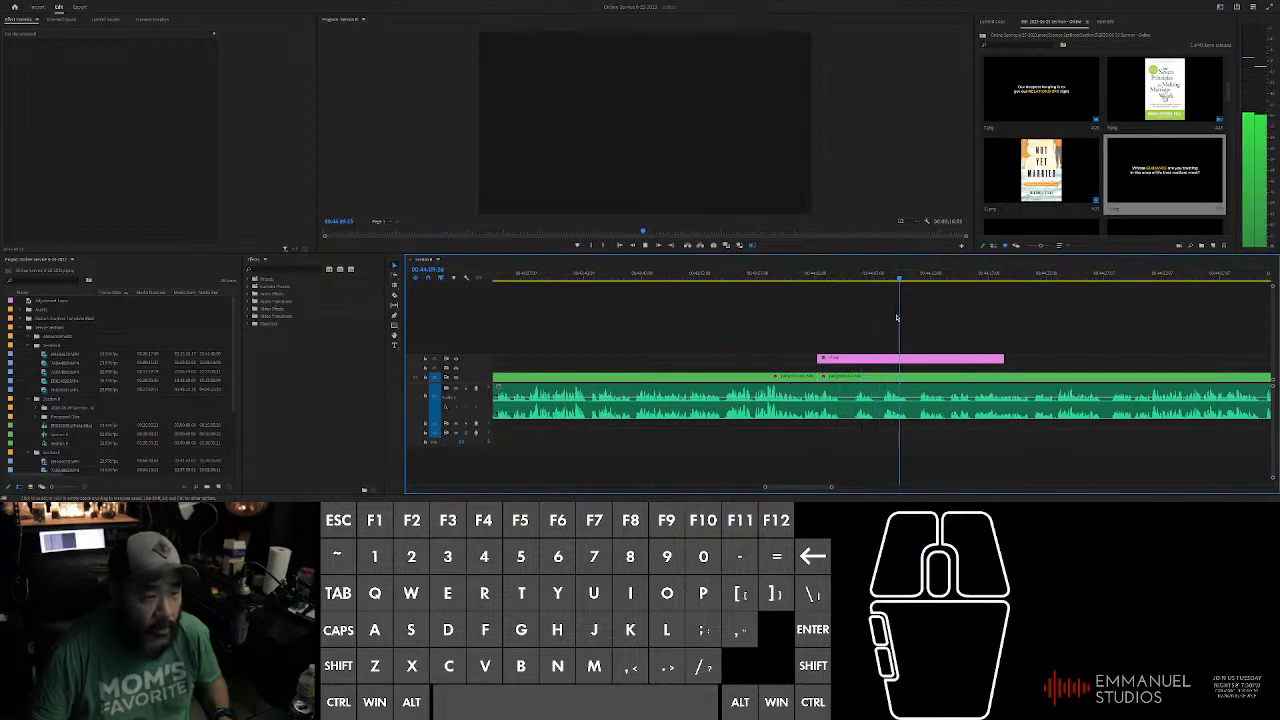
pyautogui.press('space')
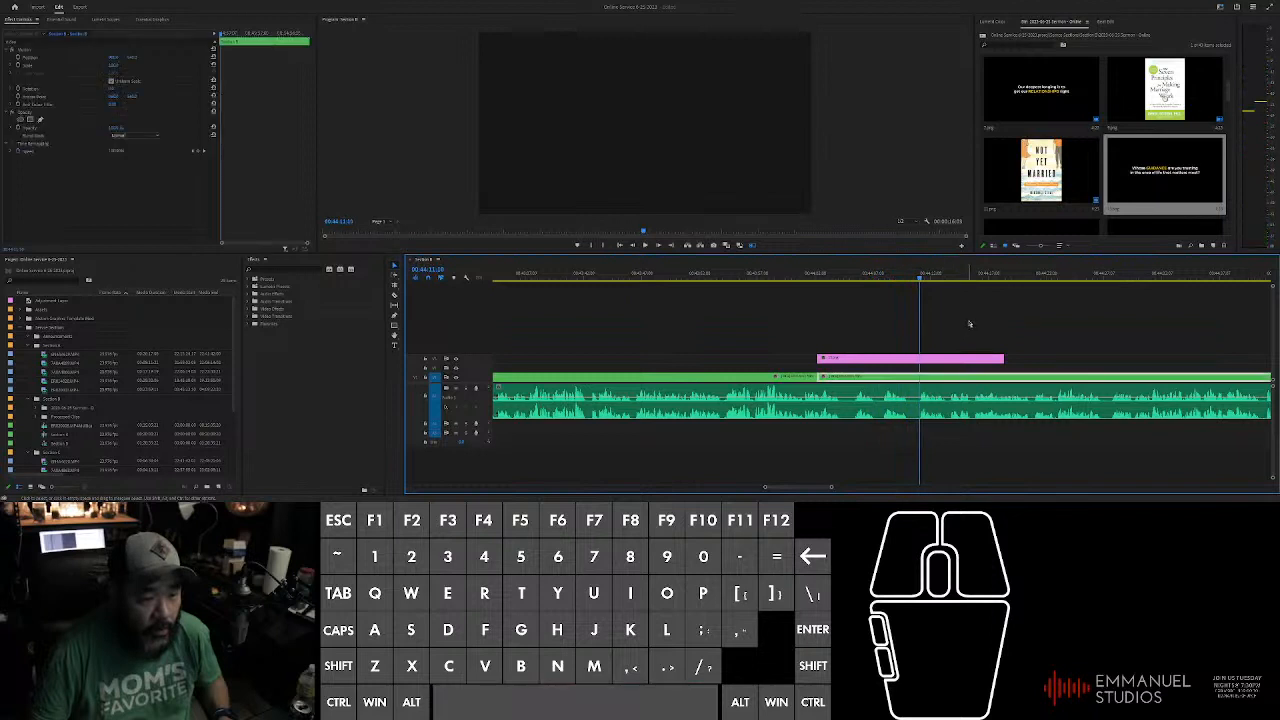
# Step: Add default transitions to the "Whose GUIDANCE" slide and the camera cuts beneath it, and align the slide's start with the first cut's transition
pyautogui.moveTo(789, 308); pyautogui.dragTo(944, 368)
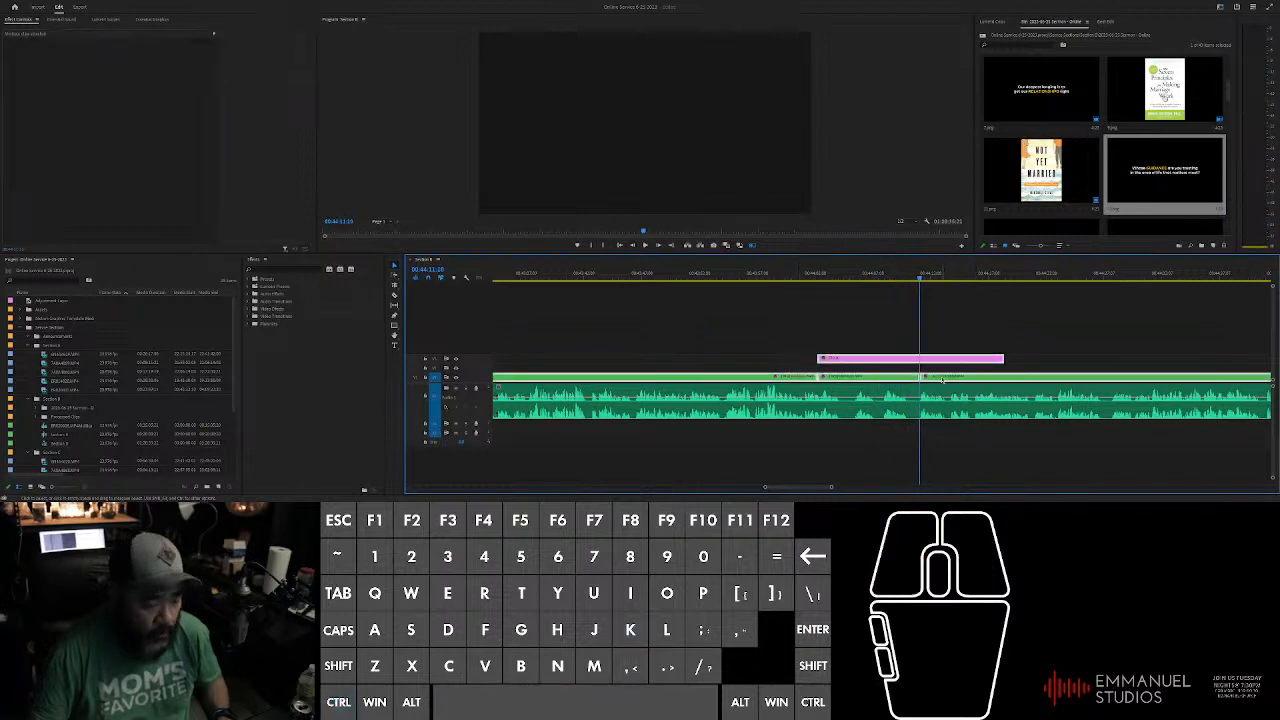
pyautogui.hotkey('ctrl', 'd')
pyautogui.scroll(2, 802, 361)
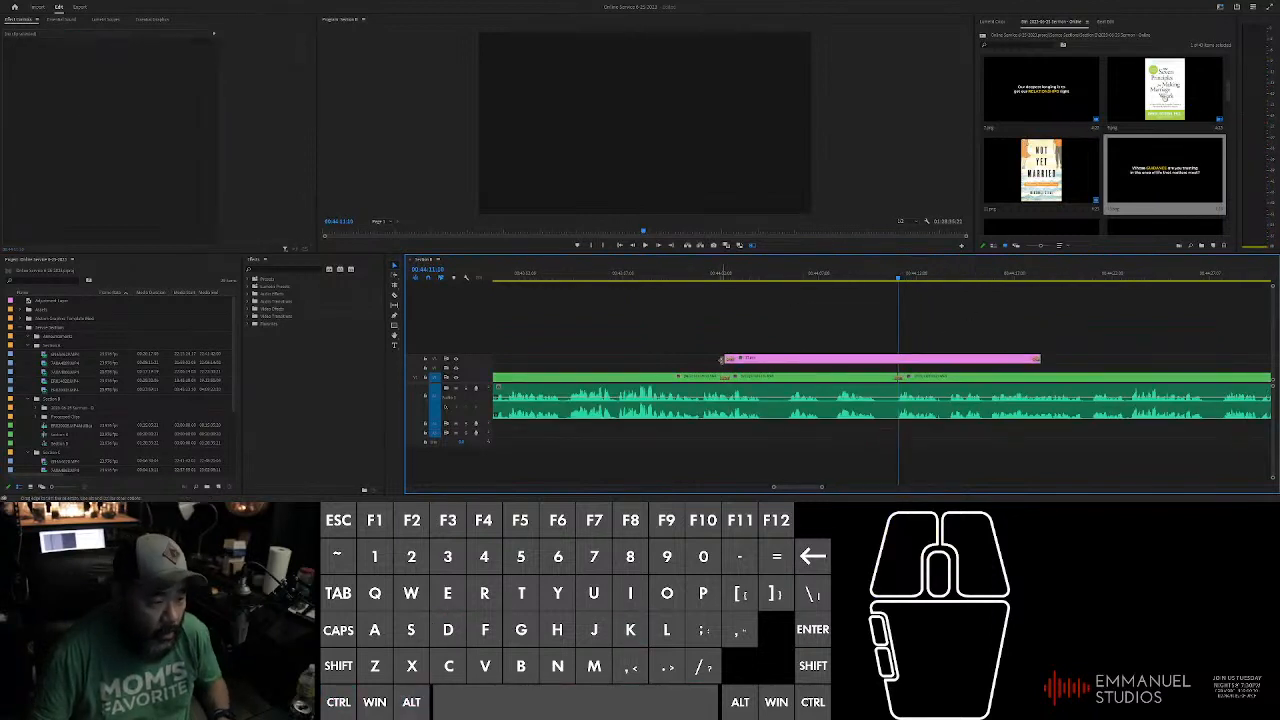
pyautogui.click(724, 358)
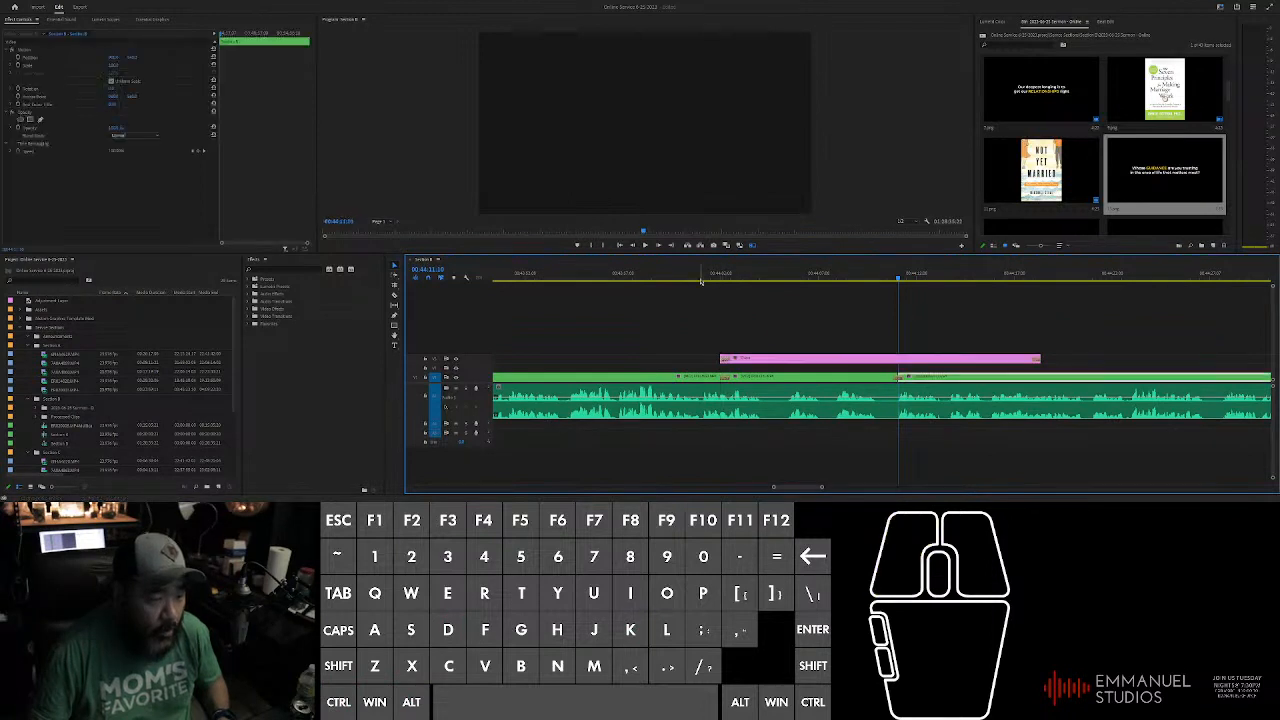
# Step: Adjust the vertical position of the "Whose GUIDANCE" slide over the footage
pyautogui.click(809, 271)
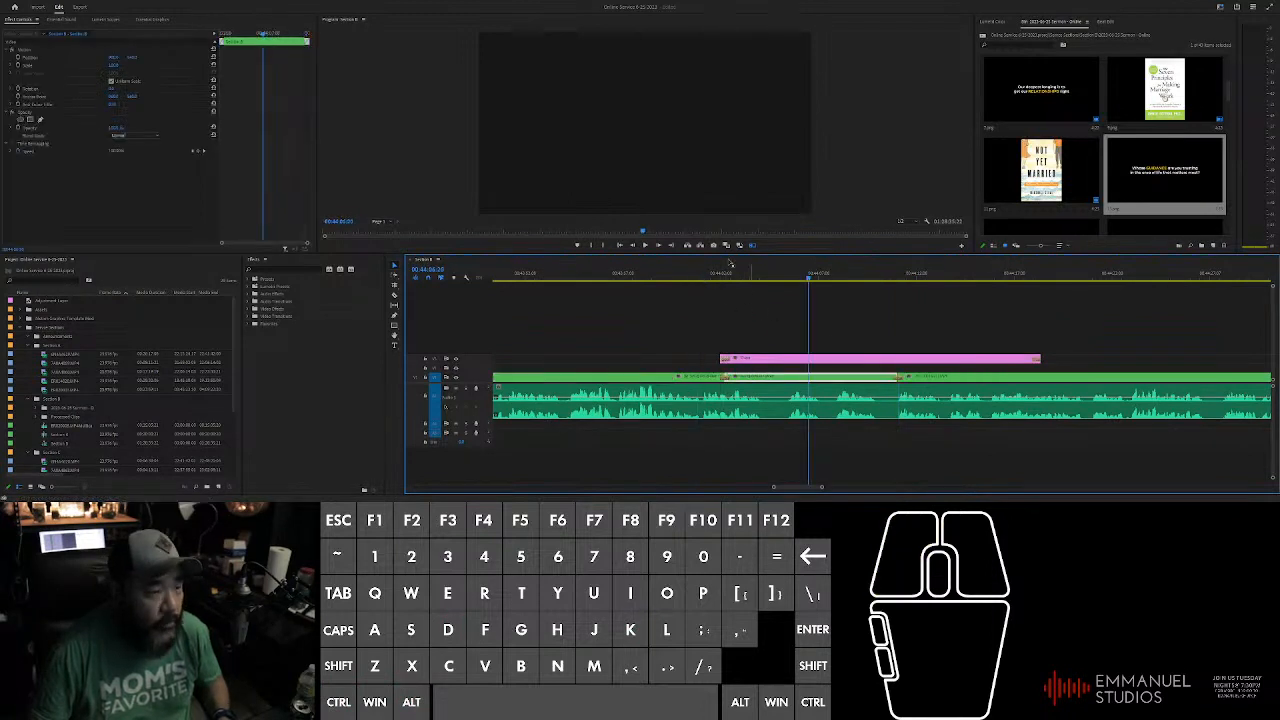
pyautogui.click(404, 96)
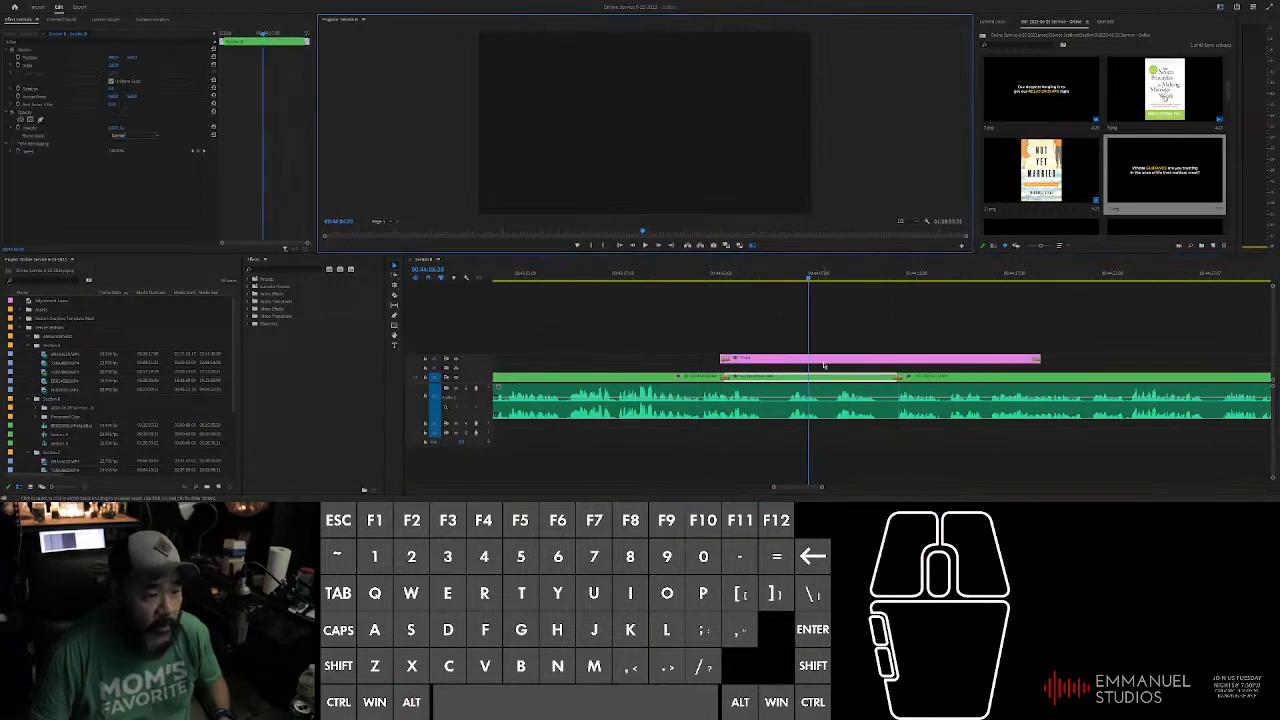
pyautogui.click(823, 358)
pyautogui.click(133, 58)
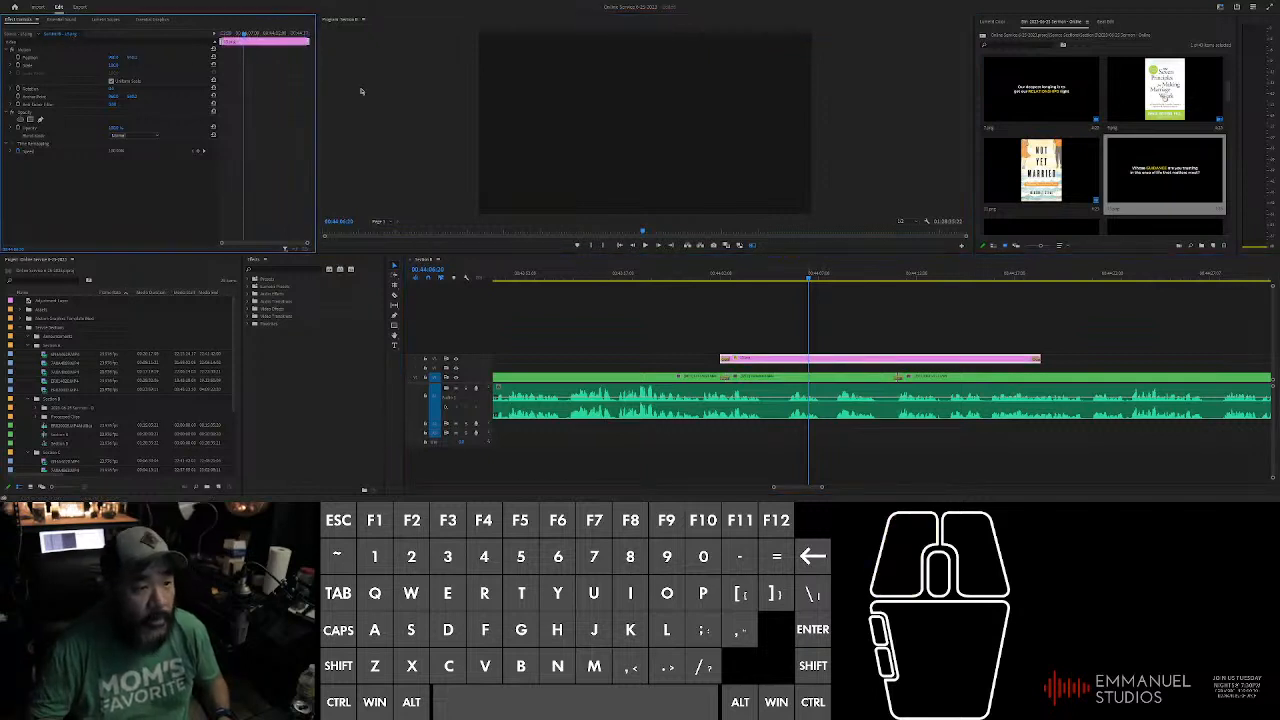
pyautogui.click(837, 318)
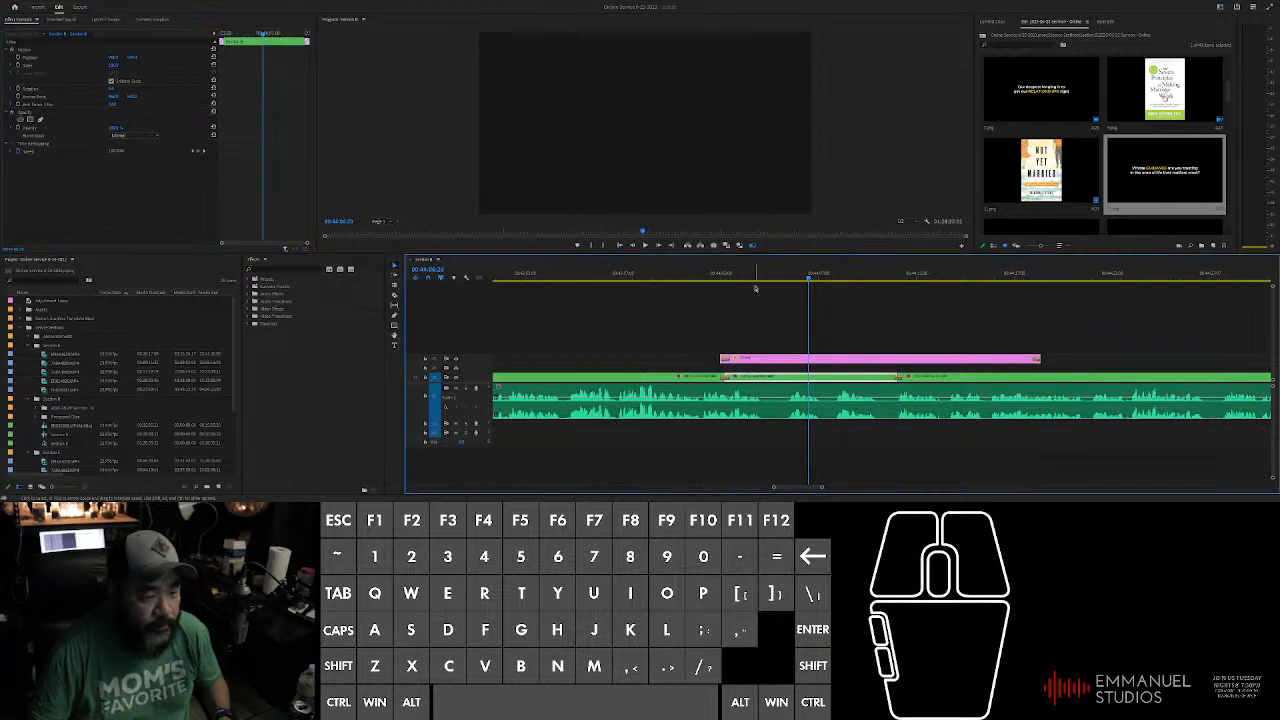
# Step: Play the "Whose GUIDANCE" slide from its opening transition to check the timing of the graphic and the camera cut
pyautogui.scroll(3, 746, 308)
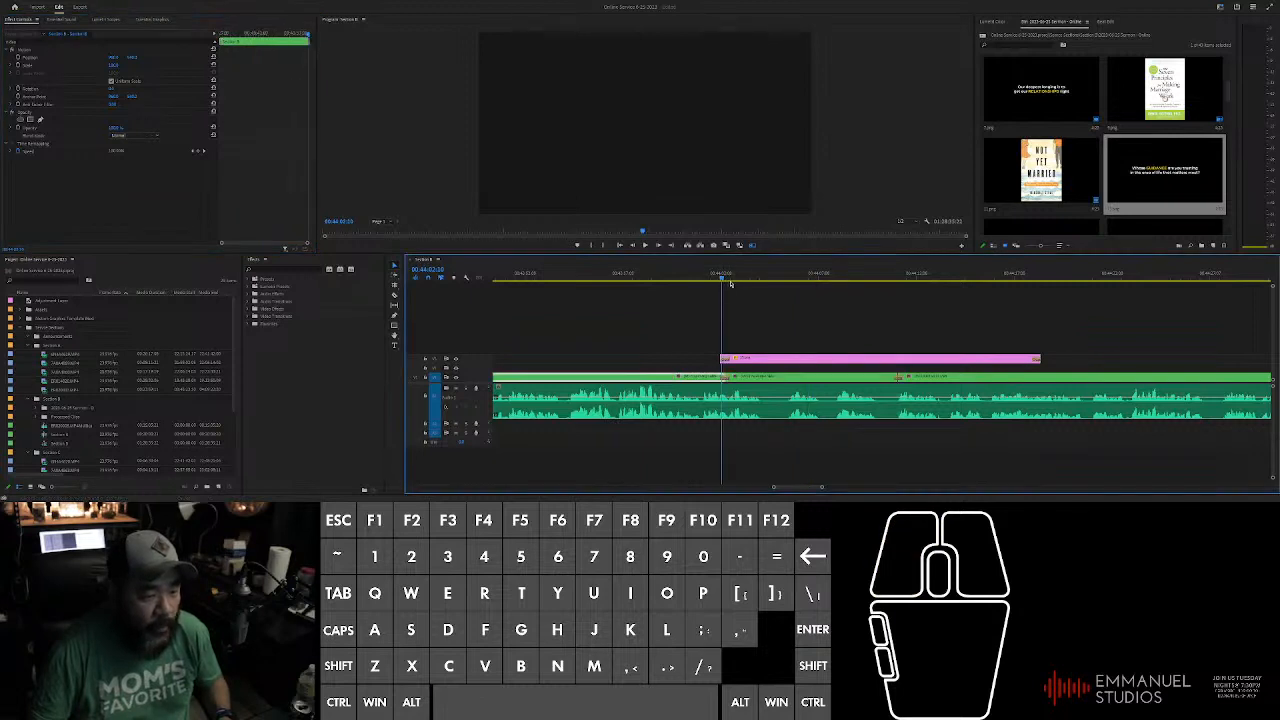
pyautogui.click(774, 314)
pyautogui.keyDown('alt'); pyautogui.scroll(-5, 820, 325); pyautogui.keyUp('alt')
pyautogui.keyDown('alt'); pyautogui.scroll(-6, 1049, 350); pyautogui.keyUp('alt')
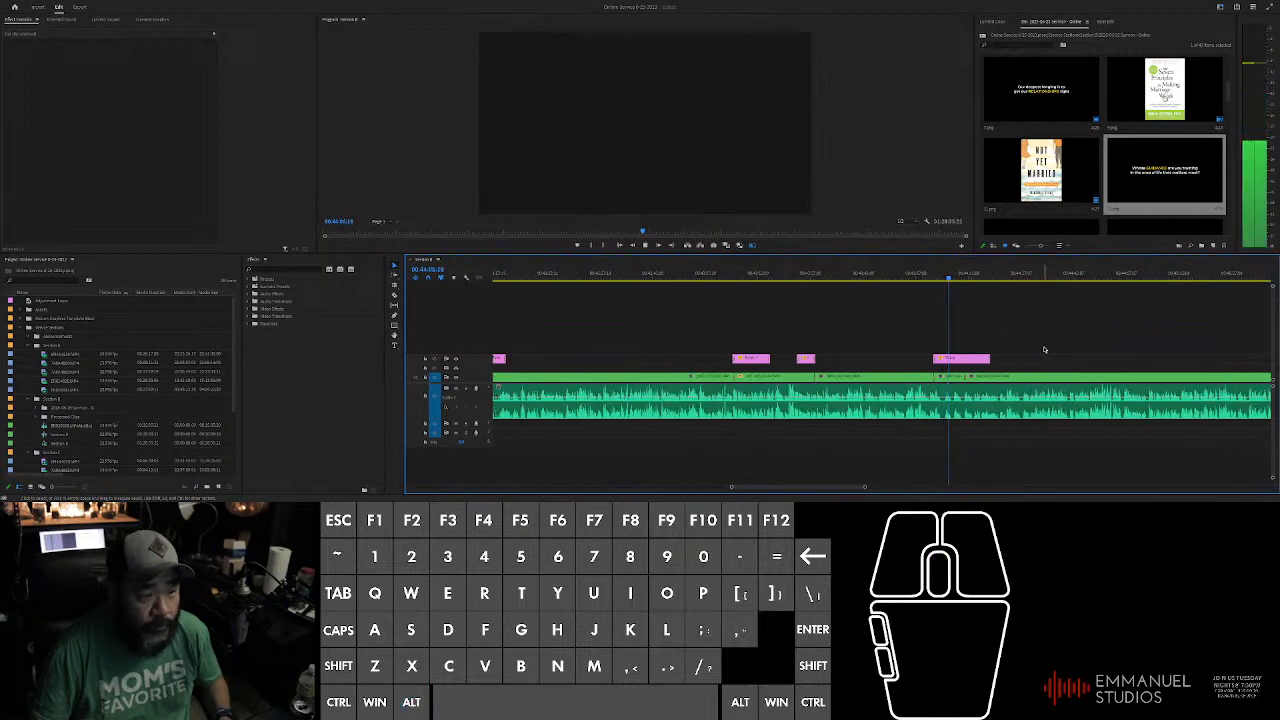
pyautogui.keyDown('alt'); pyautogui.scroll(2, 1047, 350); pyautogui.keyUp('alt')
pyautogui.keyDown('alt'); pyautogui.scroll(4, 1045, 350); pyautogui.keyUp('alt')
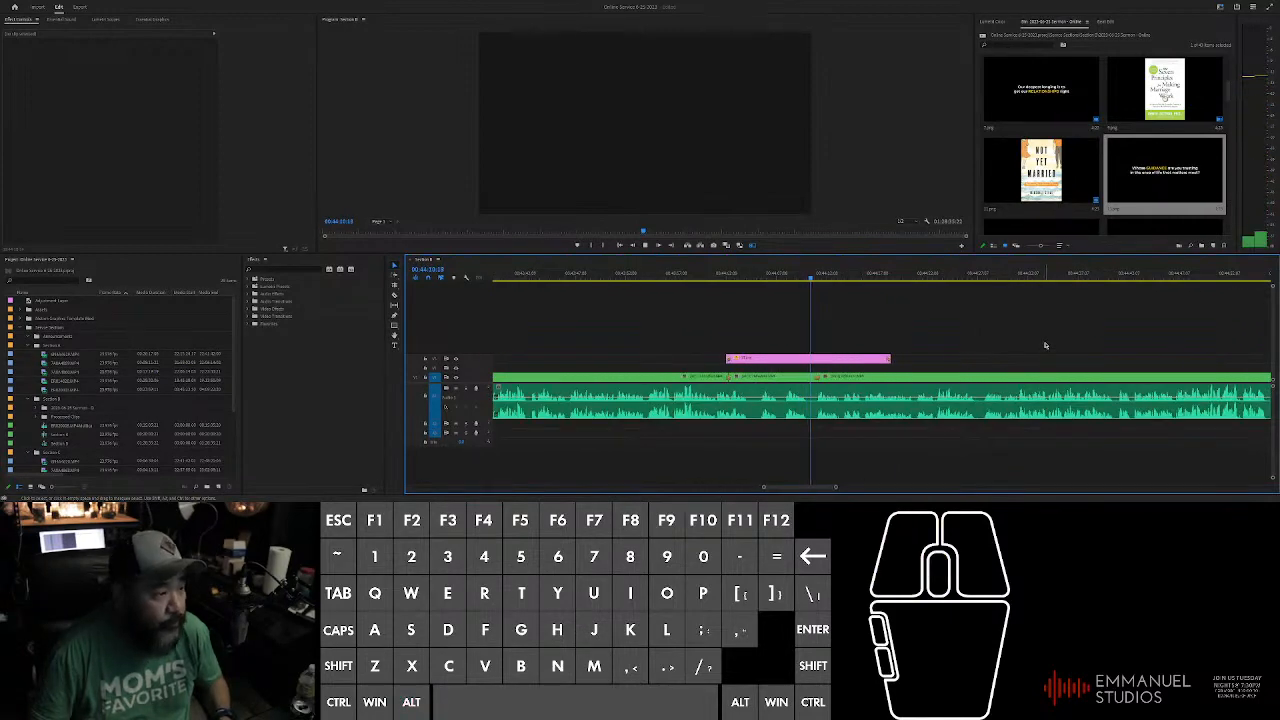
pyautogui.click(1046, 346)
pyautogui.keyDown('alt'); pyautogui.scroll(-4, 1040, 348); pyautogui.keyUp('alt')
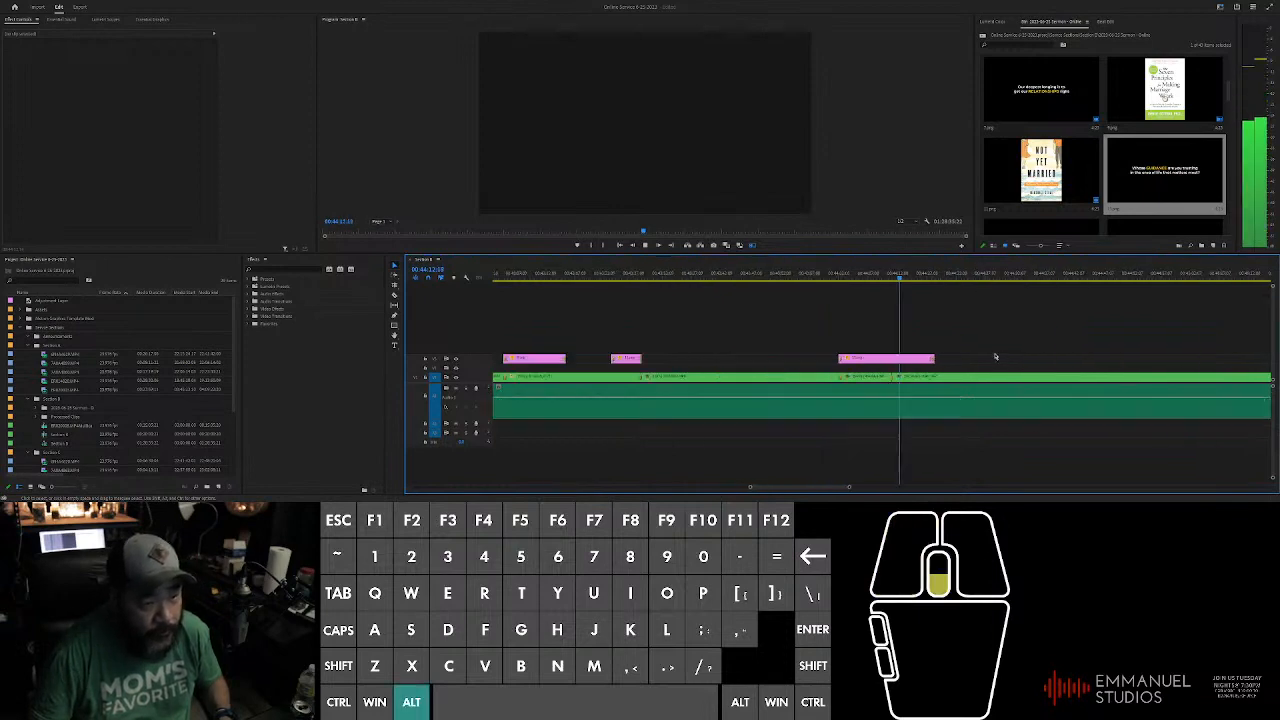
pyautogui.keyDown('alt'); pyautogui.scroll(4, 1005, 346); pyautogui.keyUp('alt')
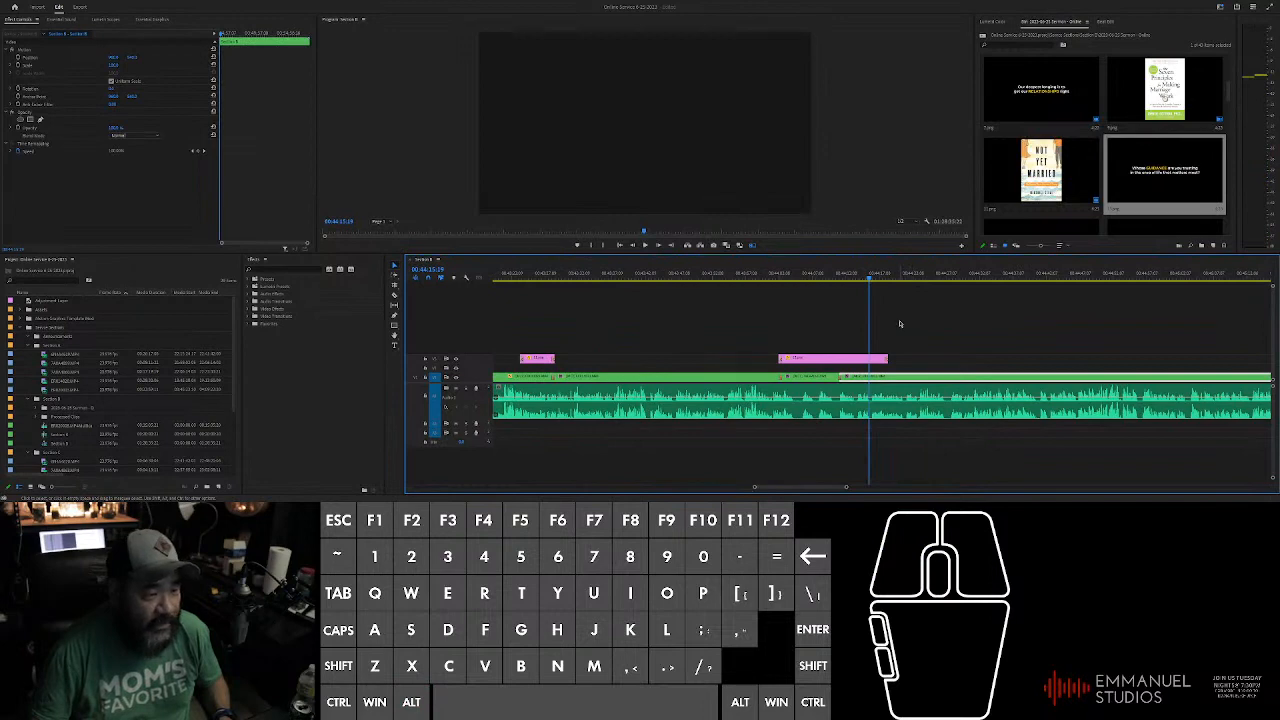
pyautogui.click(903, 321)
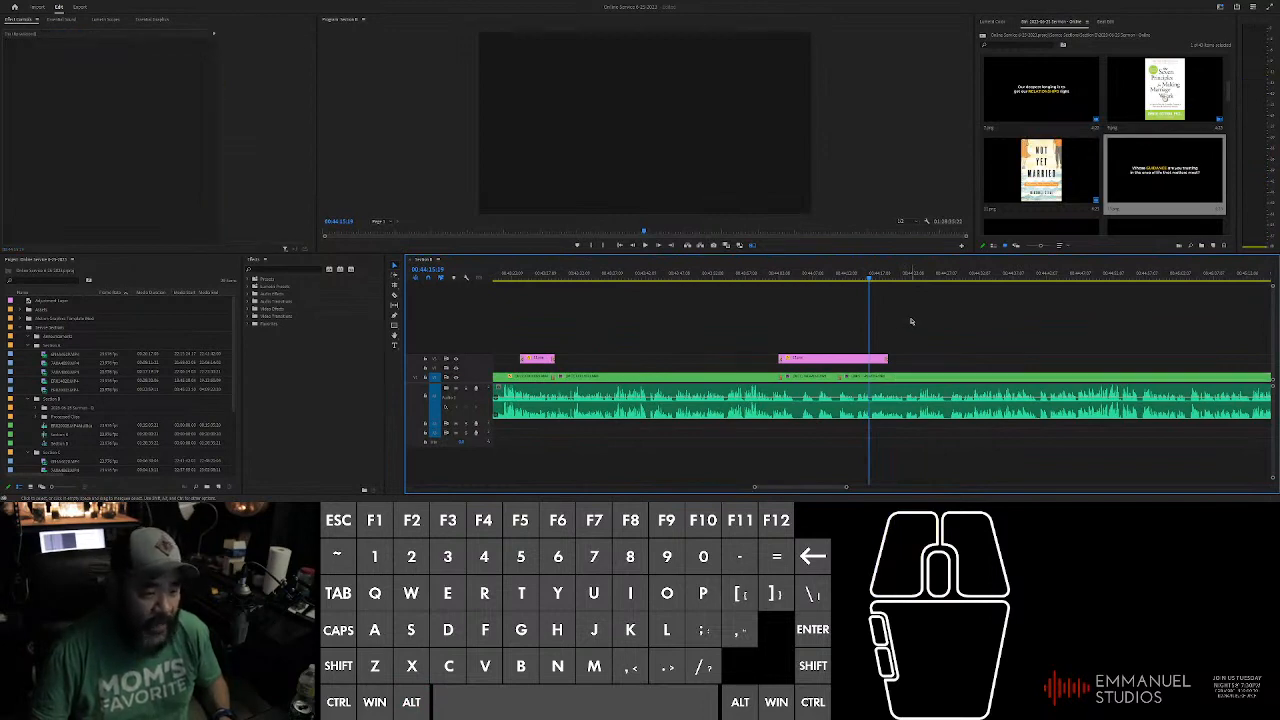
# Step: Play from the end of the "Whose GUIDANCE" slide into the following footage and look over the upcoming slides in the bin
pyautogui.keyDown('alt'); pyautogui.scroll(-3, 931, 320); pyautogui.keyUp('alt')
pyautogui.keyDown('alt'); pyautogui.scroll(3, 931, 320); pyautogui.keyUp('alt')
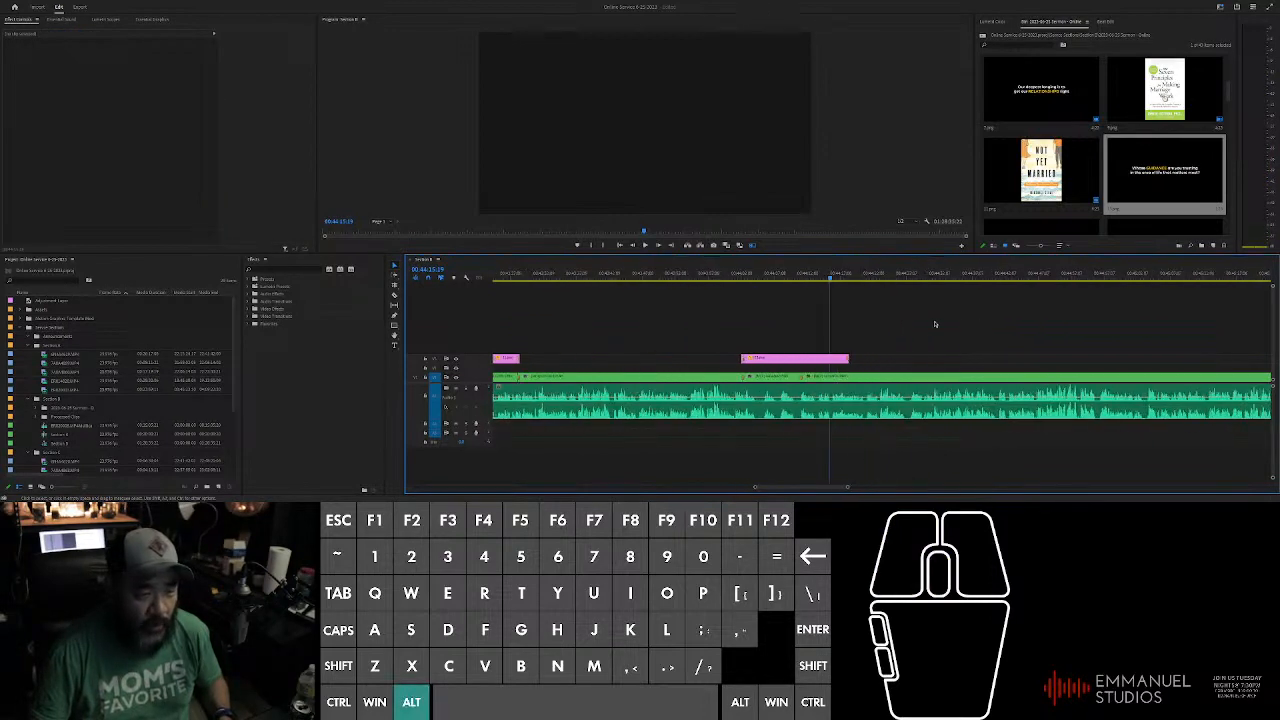
pyautogui.click(855, 283)
pyautogui.moveTo(855, 283); pyautogui.dragTo(848, 286)
pyautogui.keyDown('alt'); pyautogui.scroll(3, 880, 320); pyautogui.keyUp('alt')
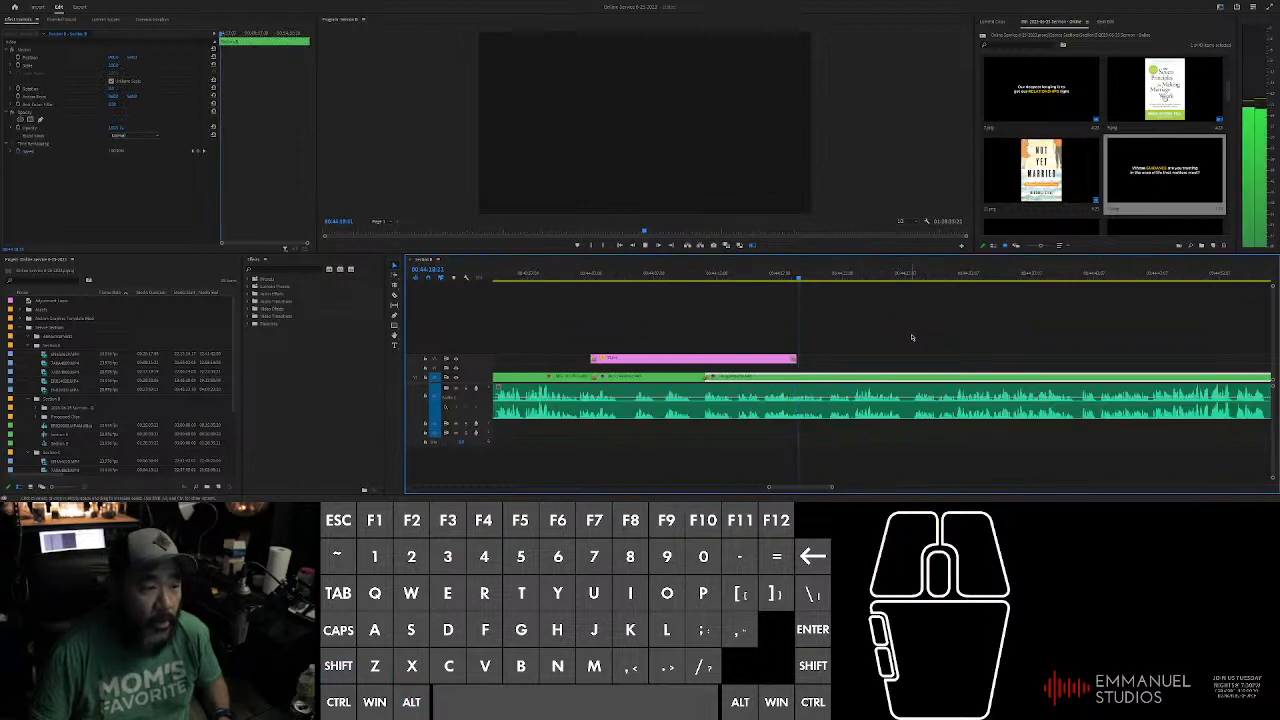
pyautogui.click(917, 335)
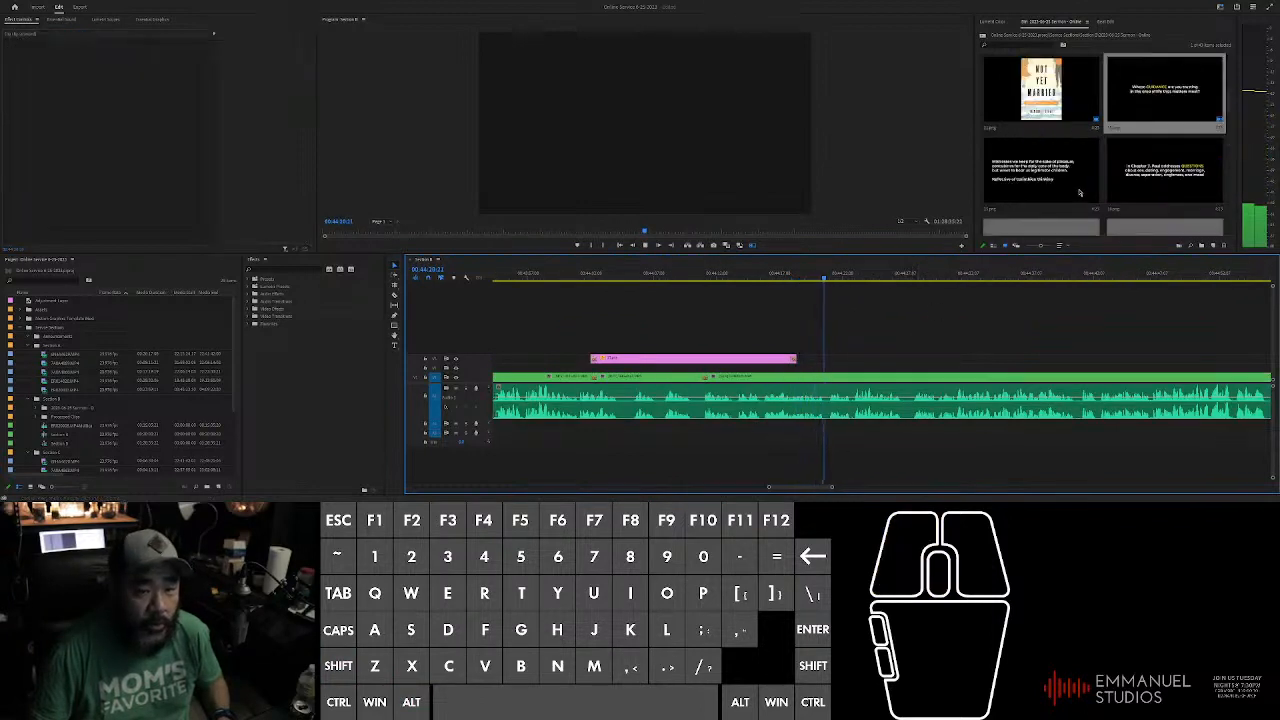
pyautogui.click(1020, 310)
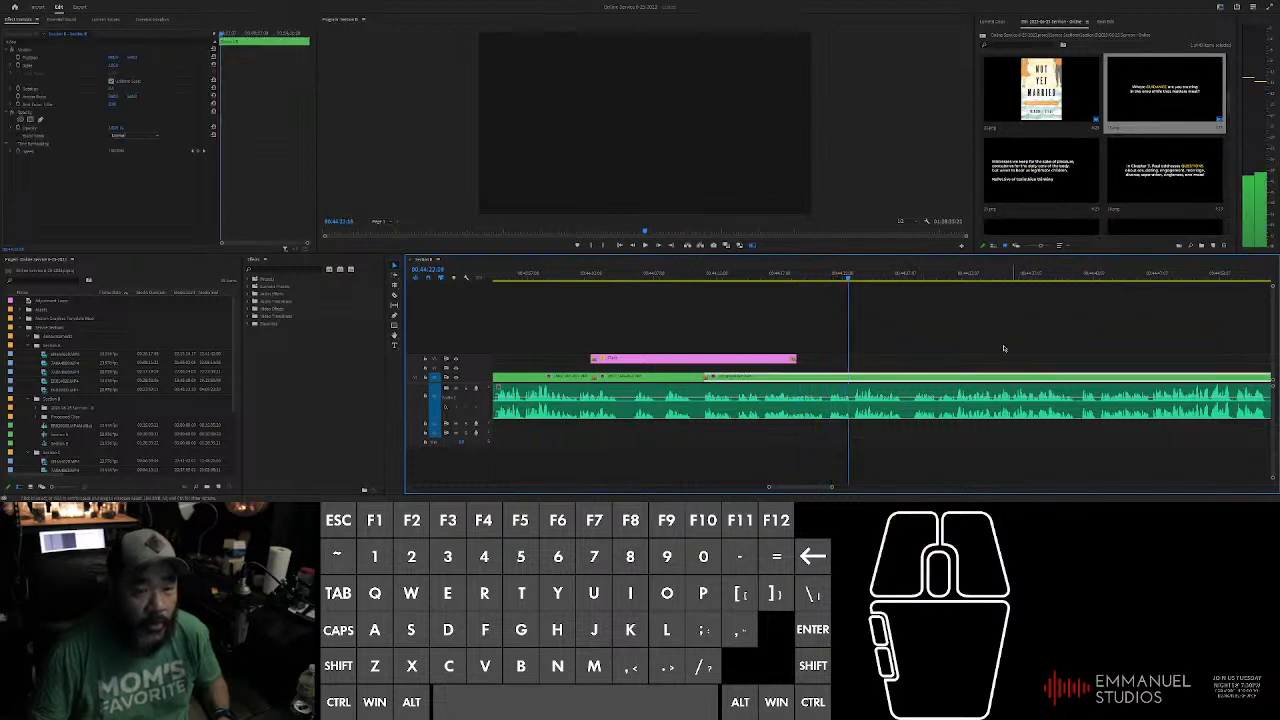
pyautogui.keyDown('alt'); pyautogui.scroll(-4, 970, 339); pyautogui.keyUp('alt')
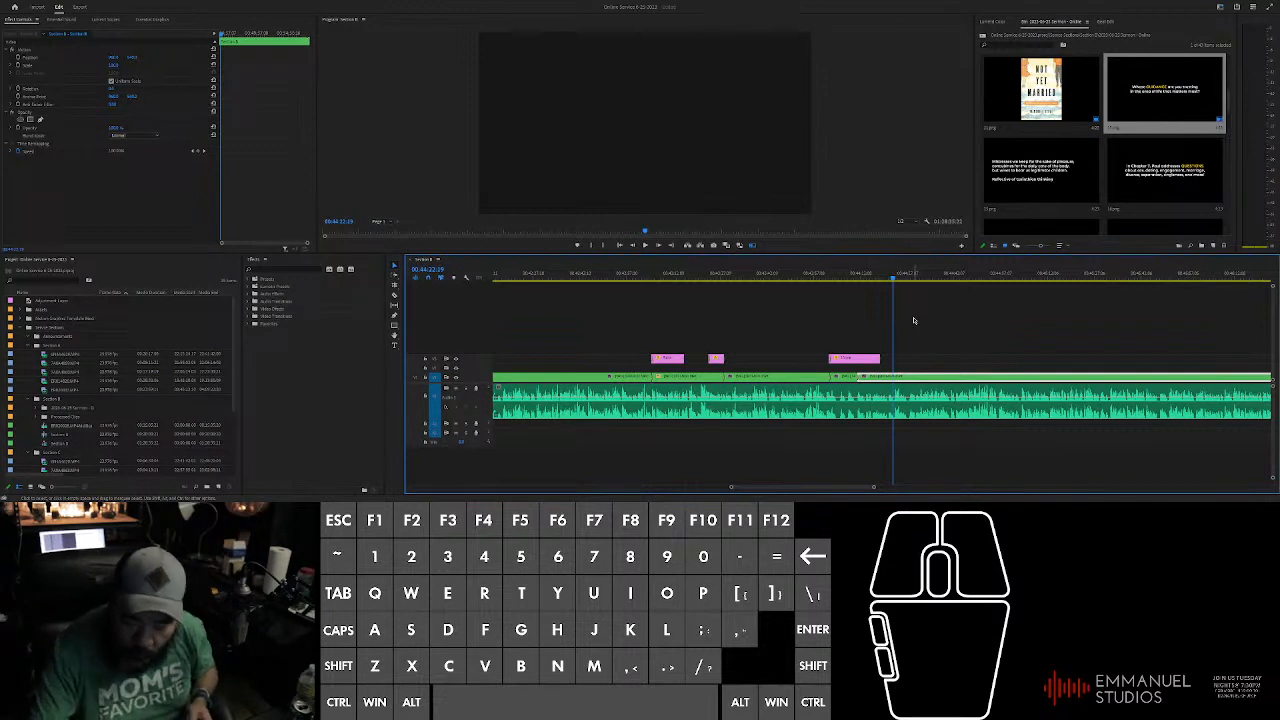
pyautogui.click(975, 352)
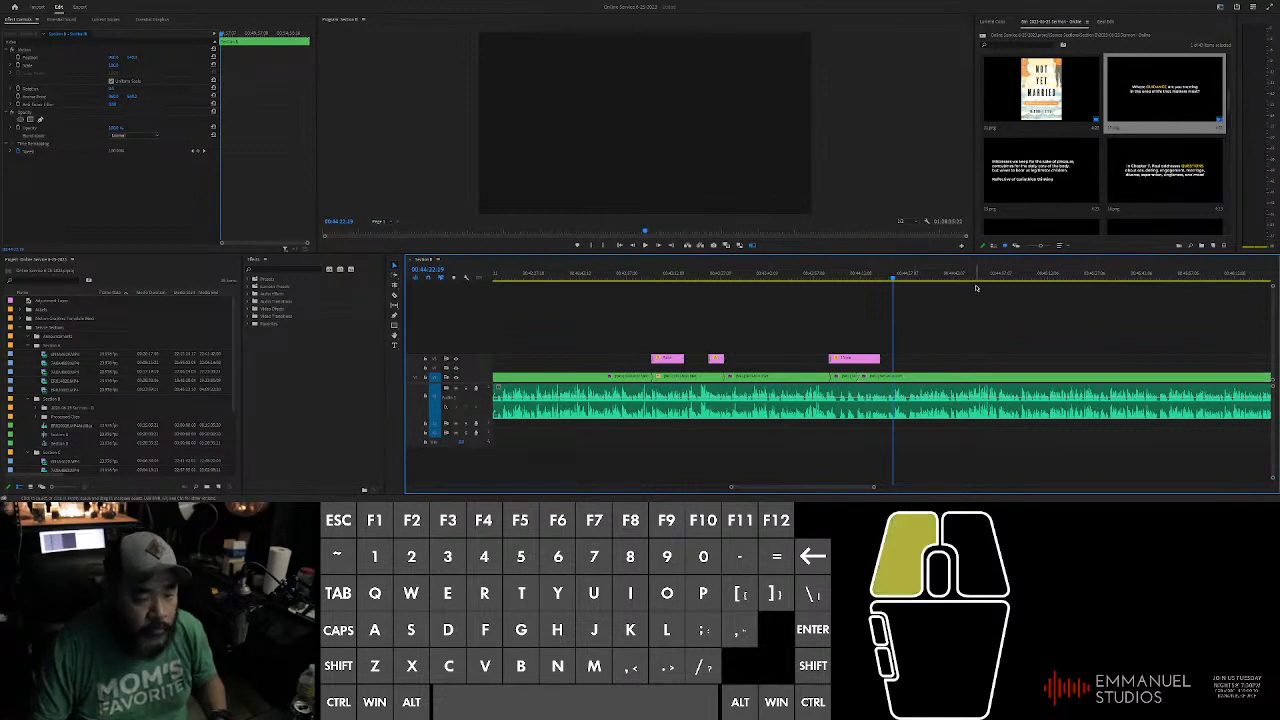
pyautogui.scroll(-1, 975, 352)
pyautogui.scroll(-1, 975, 352)
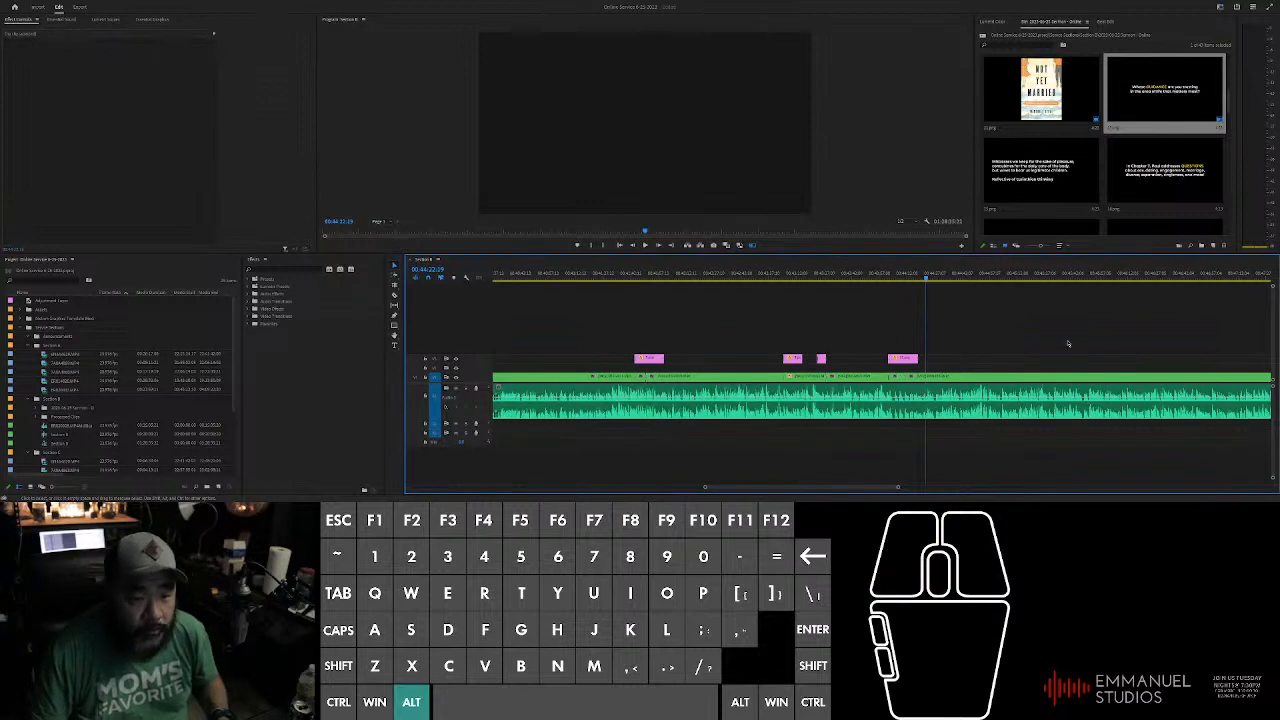
pyautogui.scroll(2, 960, 340)
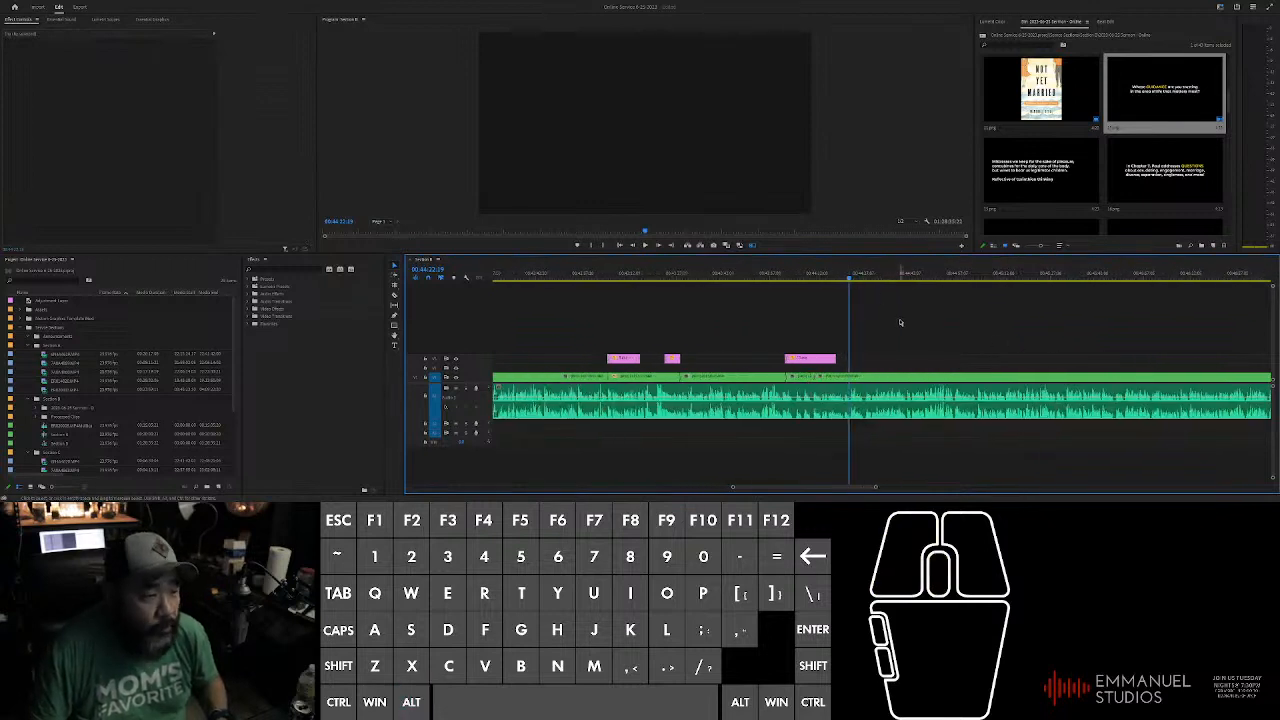
# Step: Play the footage after the "Whose GUIDANCE" slide and scrub ahead to about 00:45:37, looking for where the next slide belongs
pyautogui.press('space')
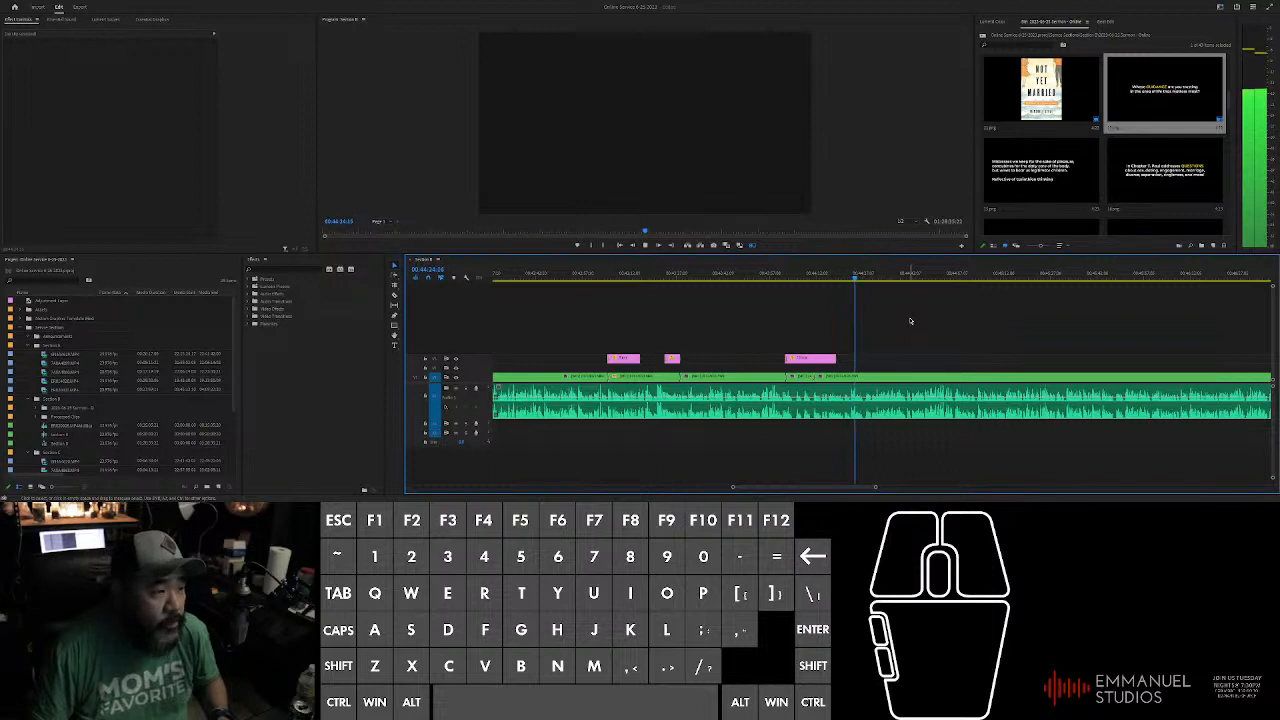
pyautogui.scroll(-1, 986, 337)
pyautogui.scroll(1, 920, 334)
pyautogui.press('space')
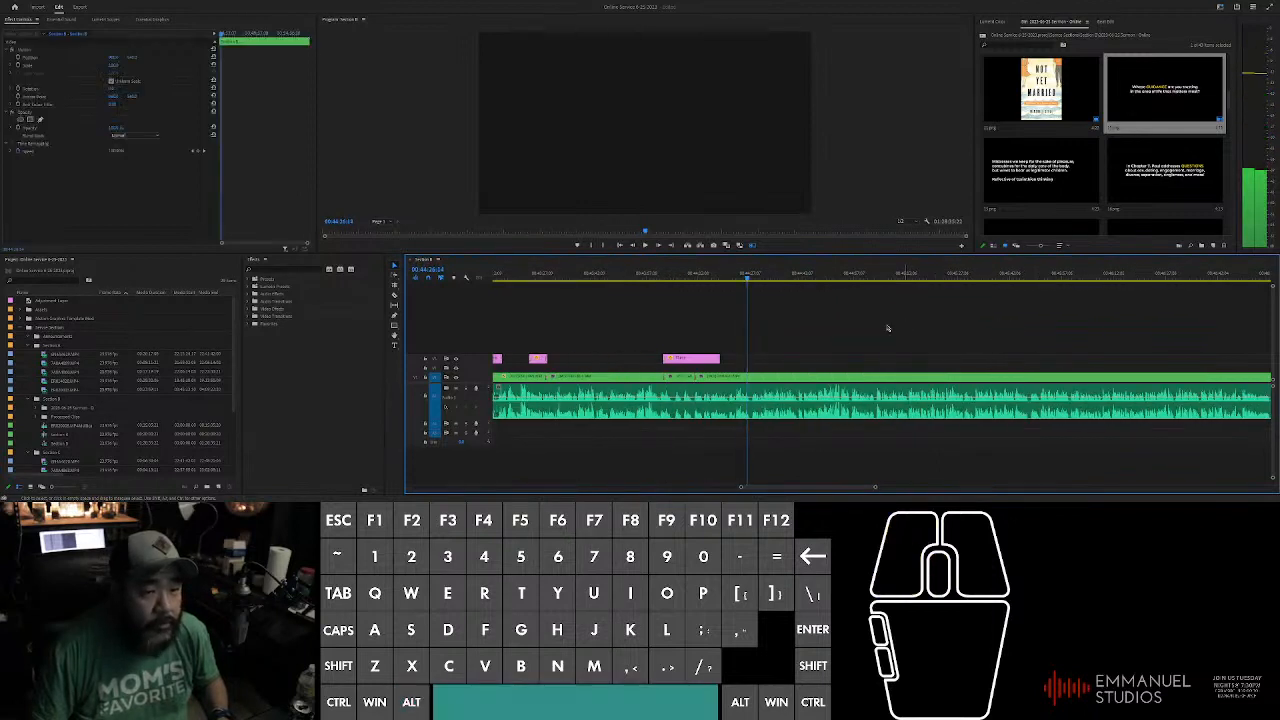
pyautogui.scroll(-1, 846, 329)
pyautogui.moveTo(772, 279); pyautogui.dragTo(886, 303)
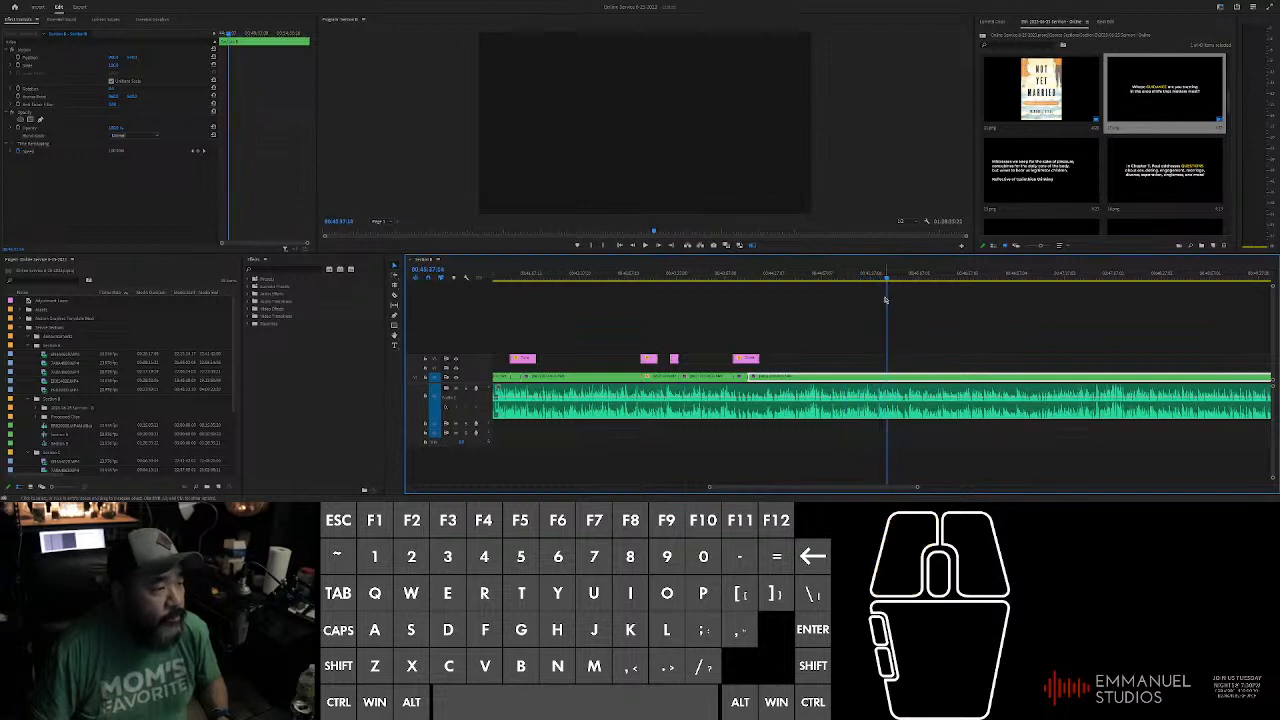
# Step: Replay the audio around 00:45:37 to pinpoint the start of the quote for the next slide
pyautogui.keyDown('alt'); pyautogui.scroll(5, 914, 343); pyautogui.keyUp('alt')
pyautogui.press('space')
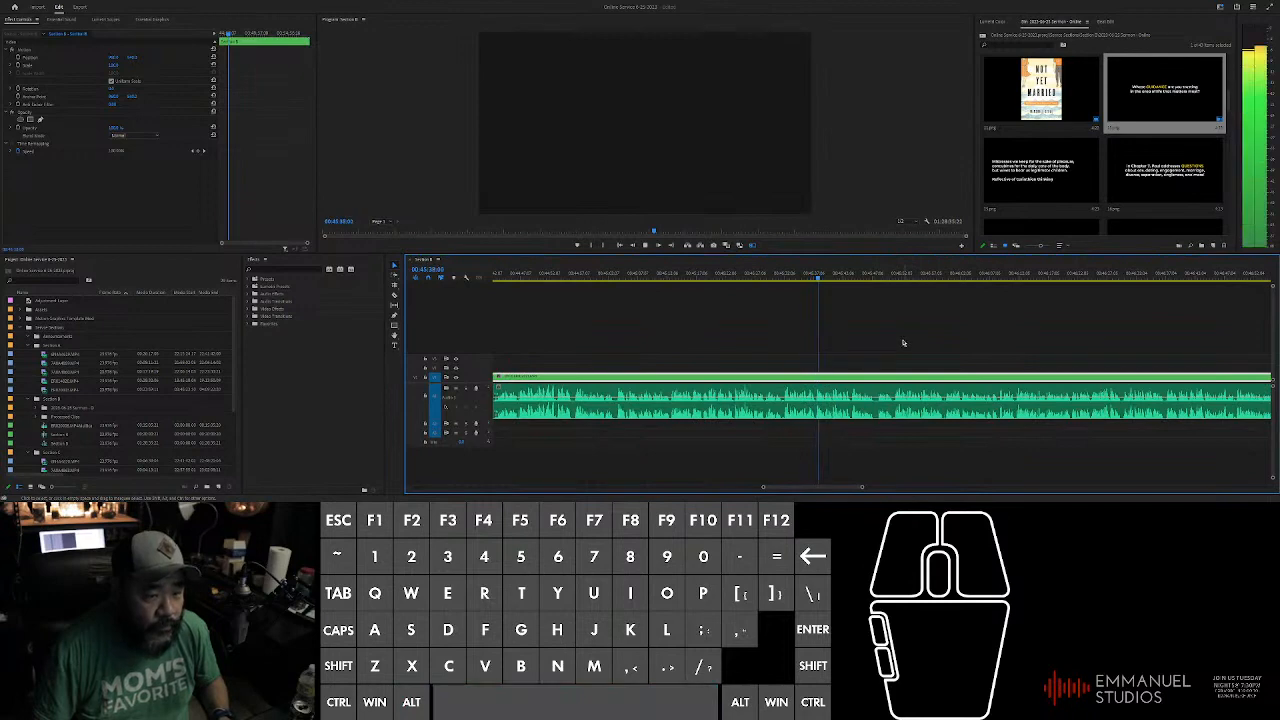
pyautogui.keyDown('alt'); pyautogui.scroll(2, 751, 276); pyautogui.keyUp('alt')
pyautogui.click(735, 276)
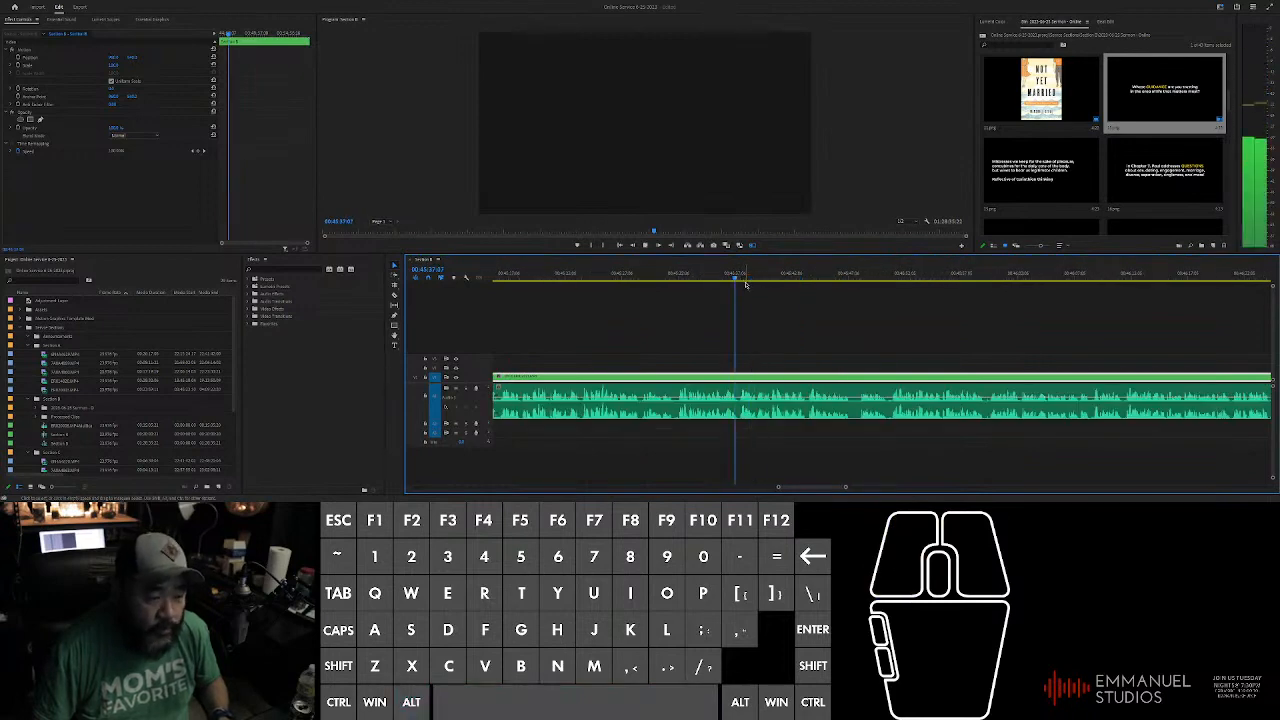
pyautogui.click(710, 276)
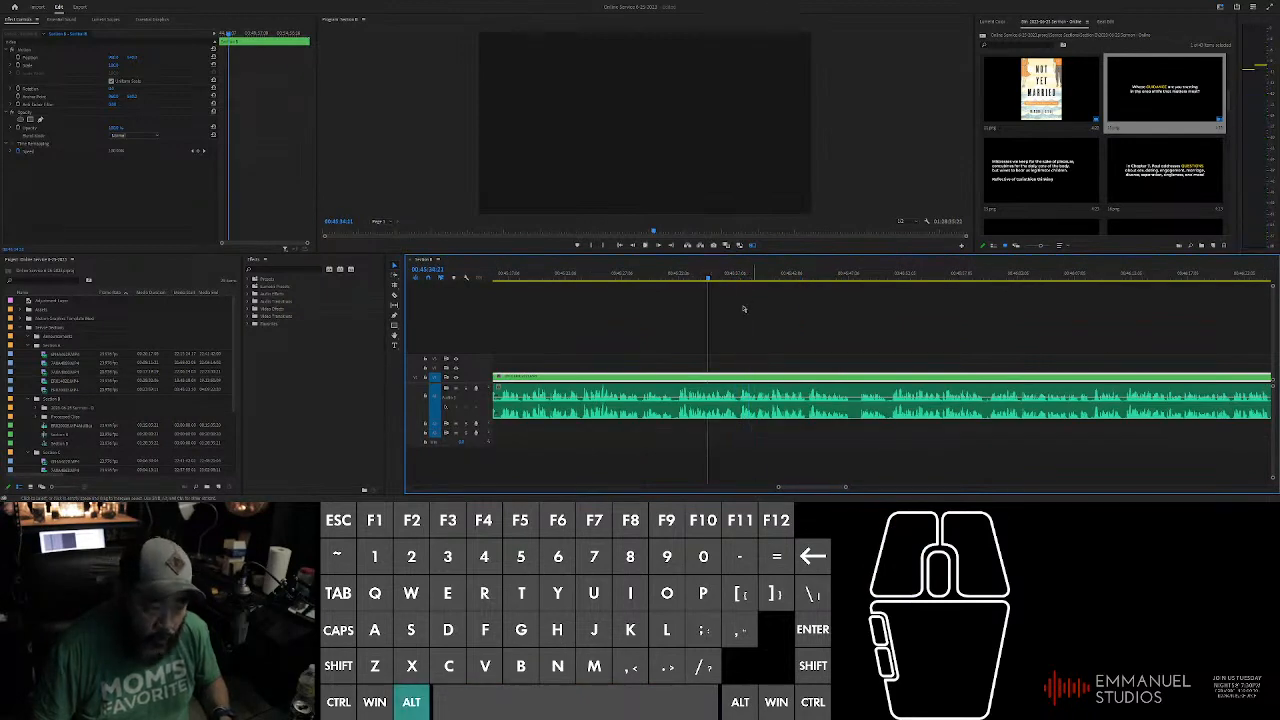
pyautogui.keyDown('alt'); pyautogui.scroll(1, 745, 305); pyautogui.keyUp('alt')
pyautogui.click(759, 355)
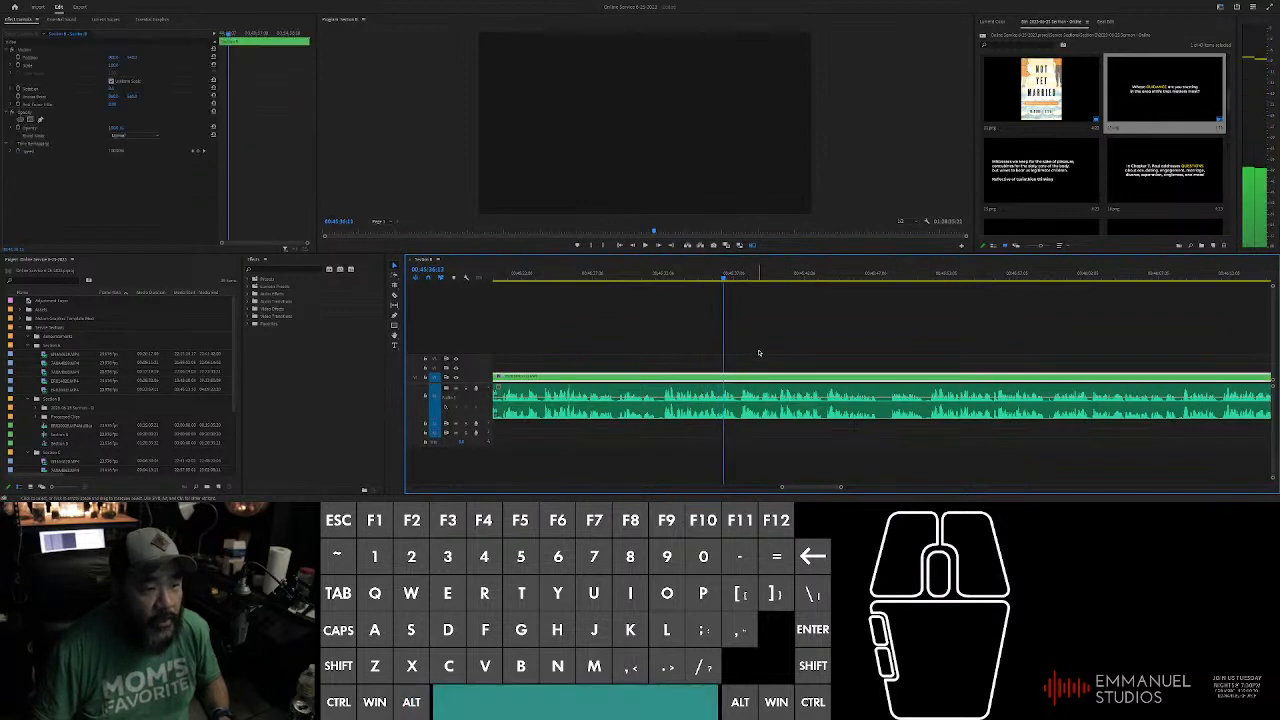
pyautogui.press('space')
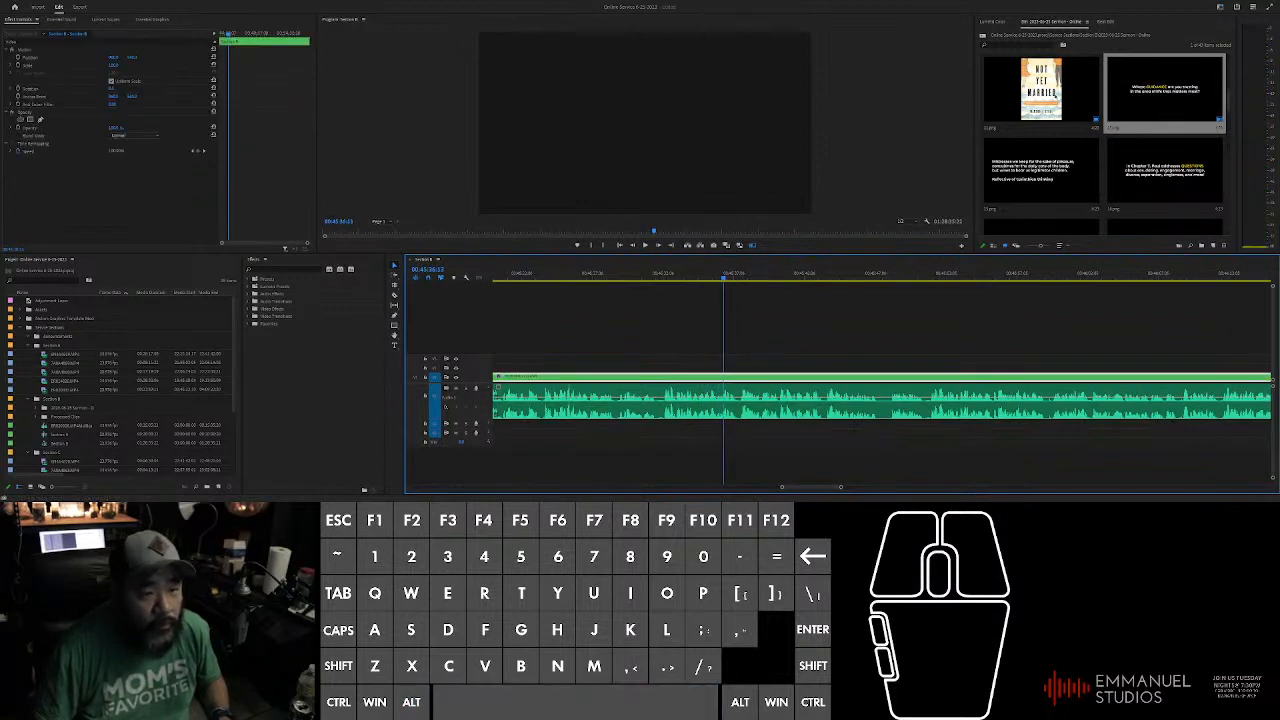
pyautogui.click(736, 330)
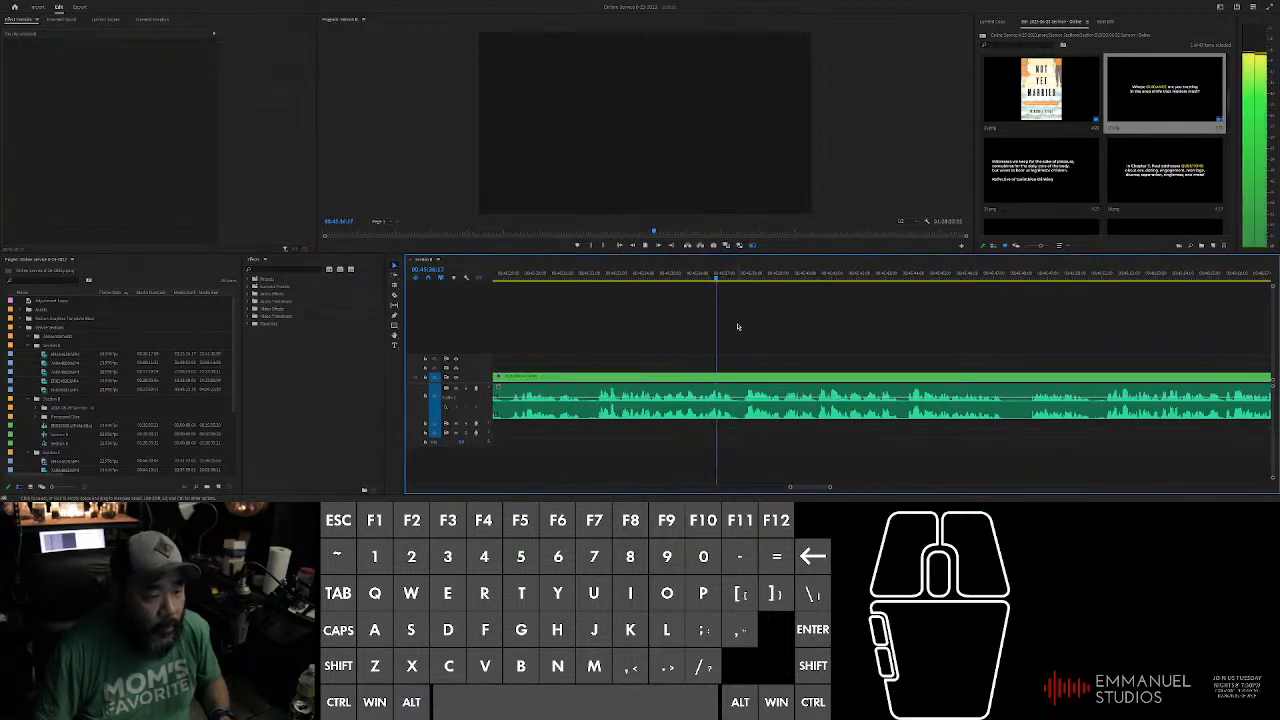
pyautogui.keyDown('alt'); pyautogui.scroll(2, 736, 330); pyautogui.keyUp('alt')
pyautogui.click(736, 398)
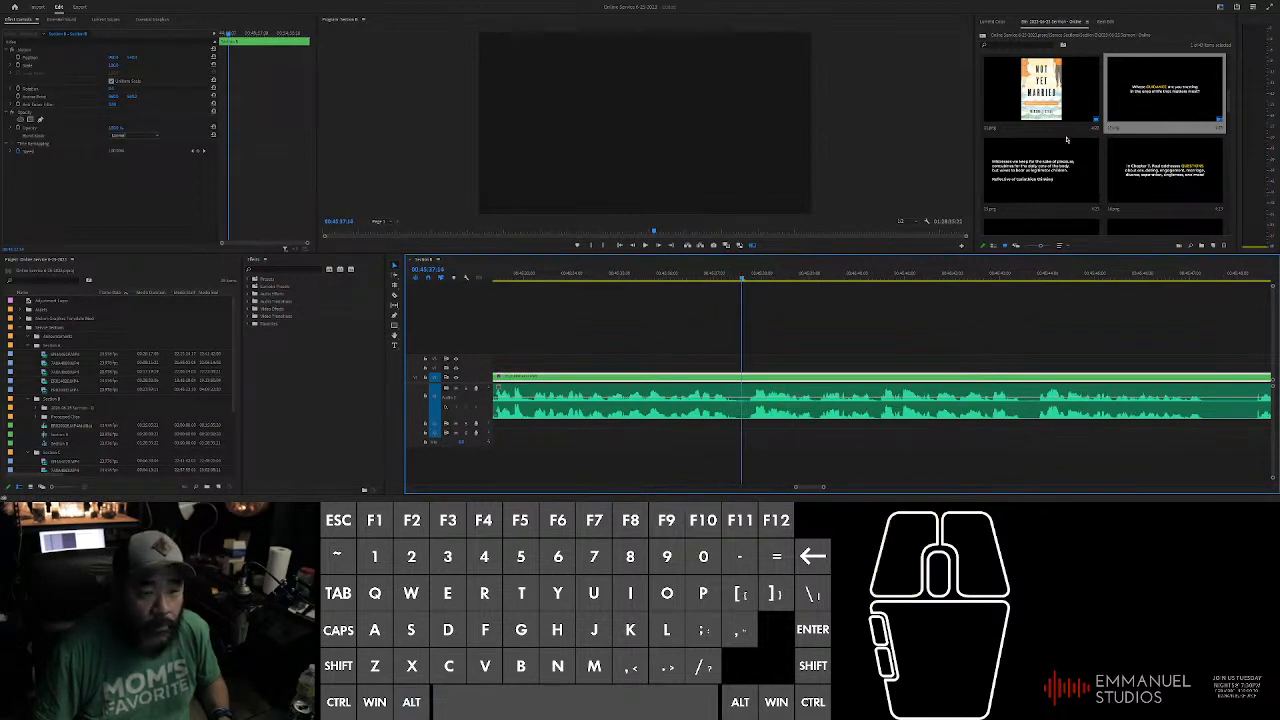
# Step: Place the "sake of pleasure" quote slide above the footage at about 00:45:37 and cut the camera footage at the slide's start
pyautogui.click(1032, 178)
pyautogui.moveTo(1032, 178); pyautogui.dragTo(790, 365)
pyautogui.click(809, 331)
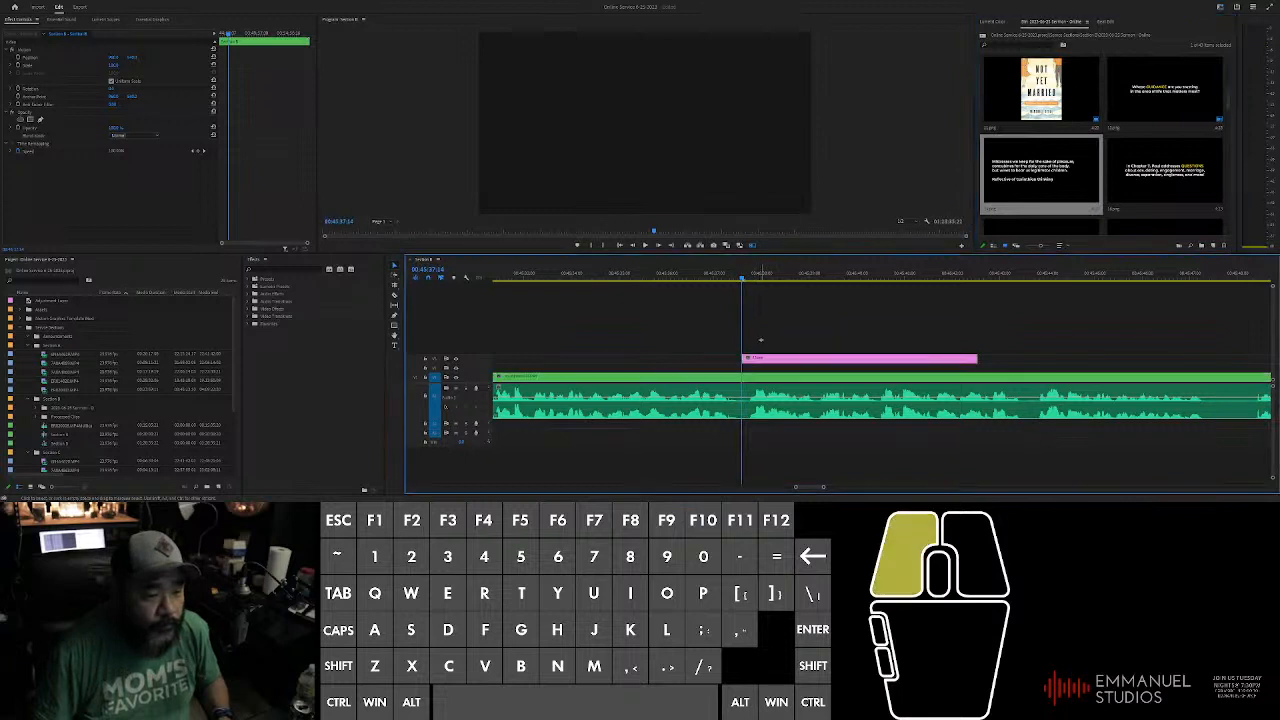
pyautogui.keyDown('alt'); pyautogui.scroll(-2, 809, 331); pyautogui.keyUp('alt')
pyautogui.keyDown('alt'); pyautogui.scroll(2, 809, 331); pyautogui.keyUp('alt')
pyautogui.click(815, 377)
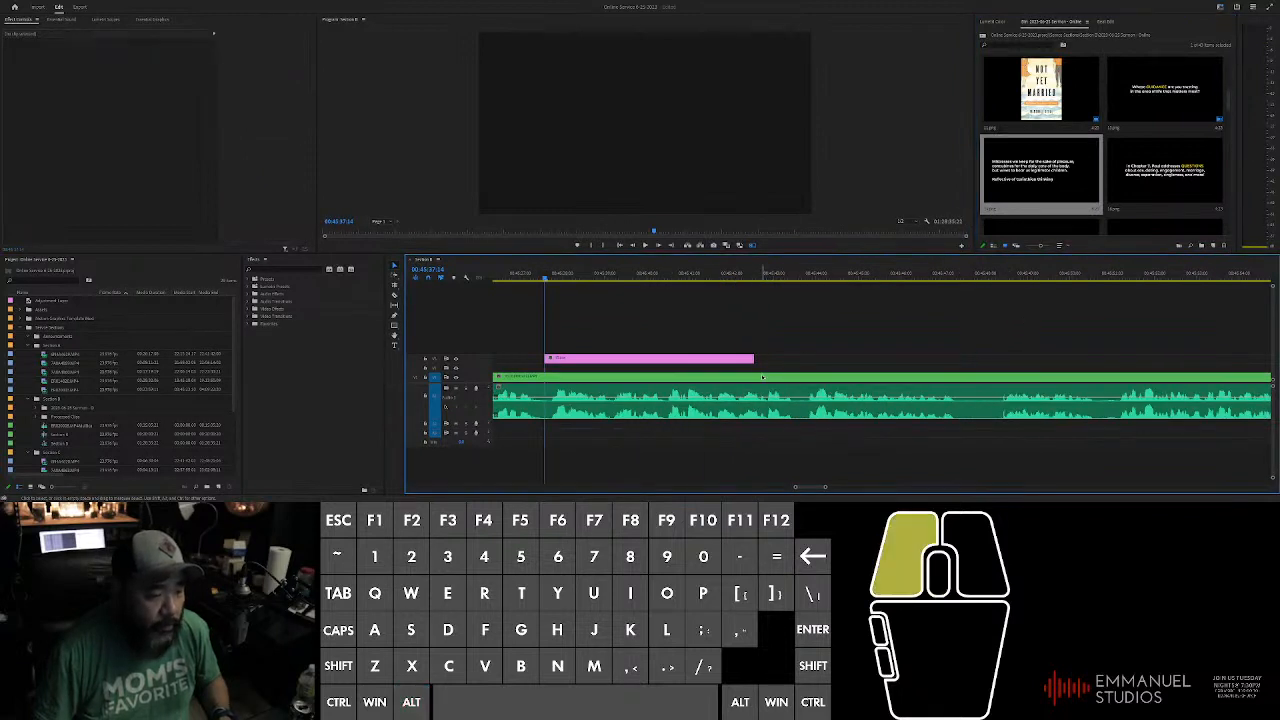
pyautogui.hotkey('ctrl', 'k')
# Step: Play through the quote and adjust the slide's duration to end at about 00:45:48
pyautogui.keyDown('alt'); pyautogui.scroll(-3, 777, 316); pyautogui.keyUp('alt')
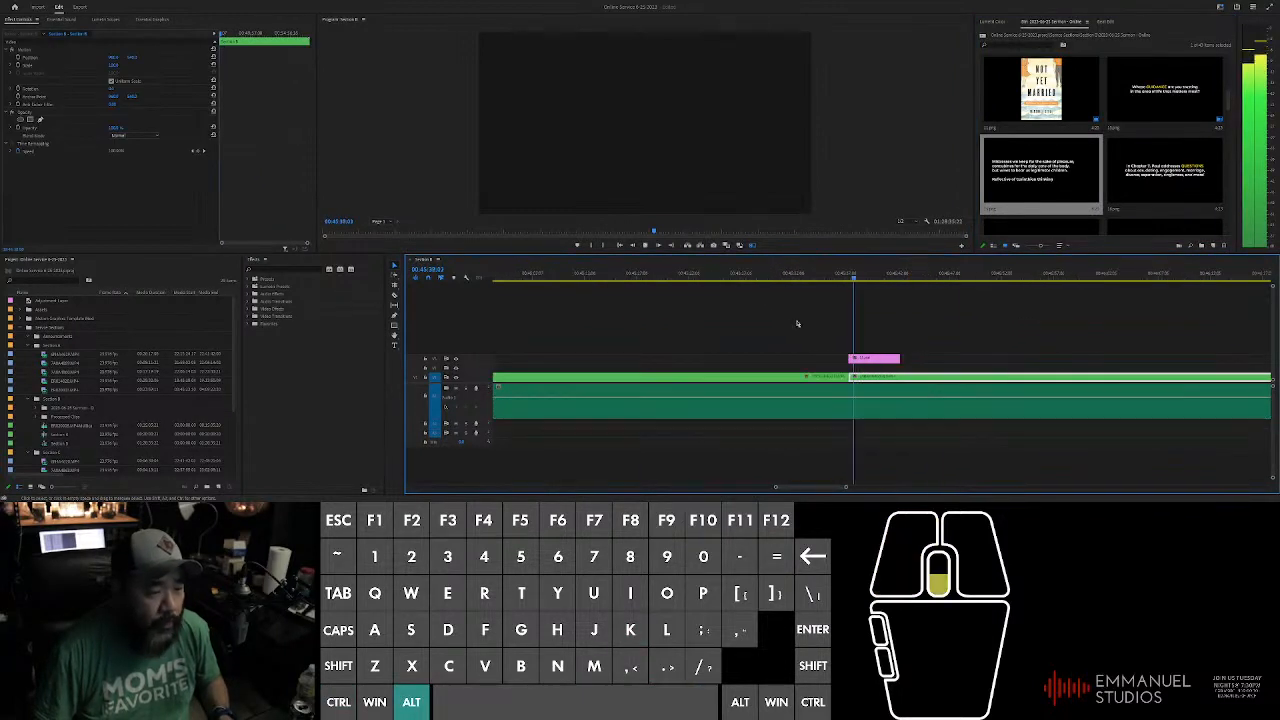
pyautogui.keyDown('alt'); pyautogui.scroll(2, 1046, 327); pyautogui.keyUp('alt')
pyautogui.click(810, 320)
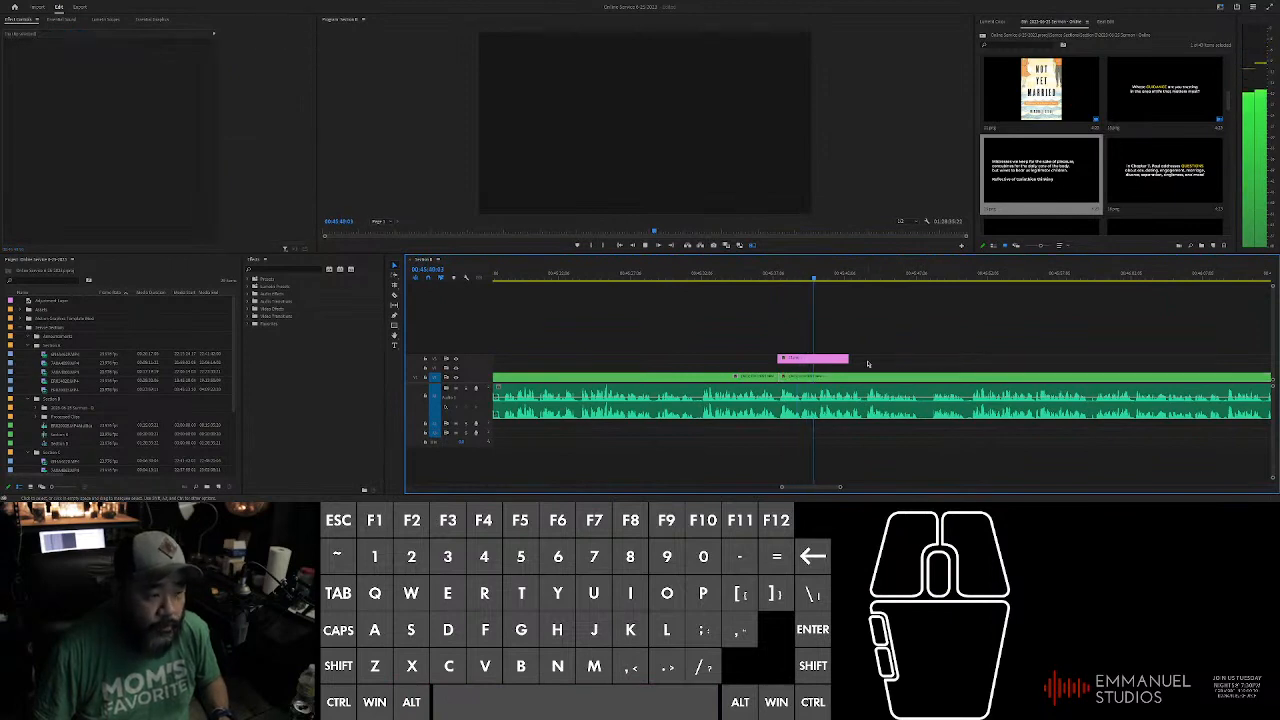
pyautogui.keyDown('alt'); pyautogui.scroll(3, 1033, 332); pyautogui.keyUp('alt')
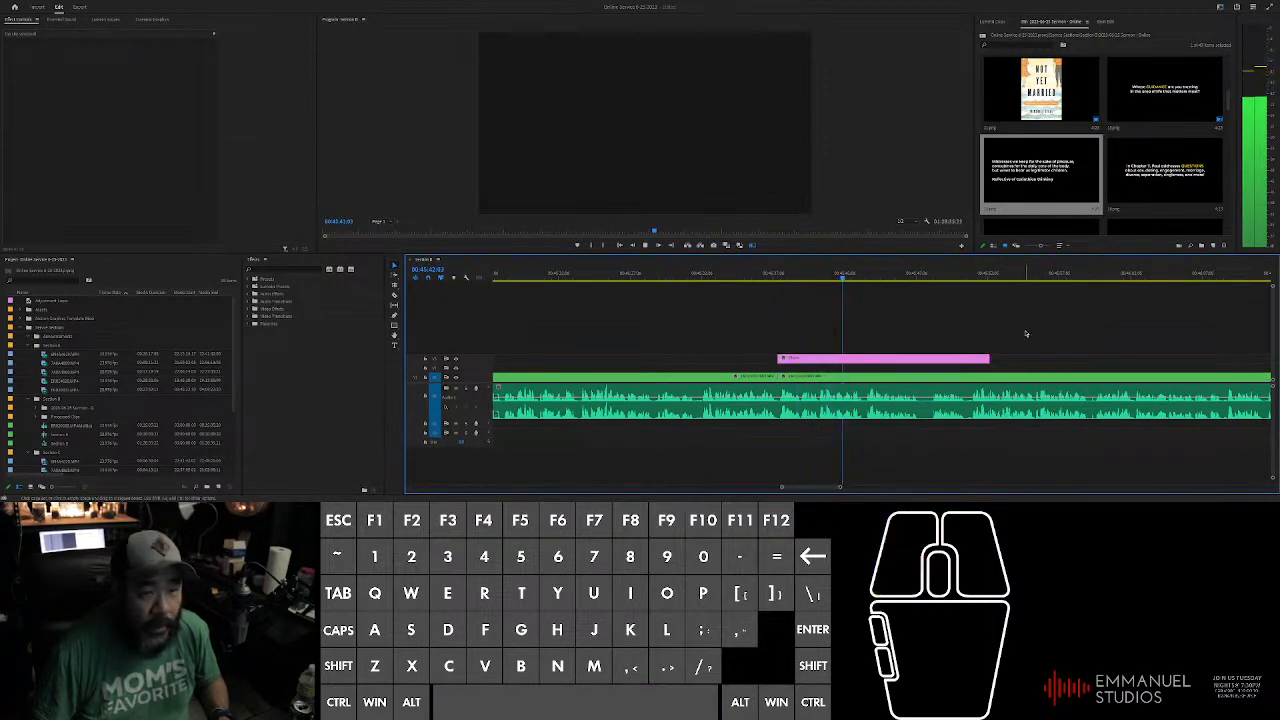
pyautogui.keyDown('alt'); pyautogui.scroll(1, 1033, 332); pyautogui.keyUp('alt')
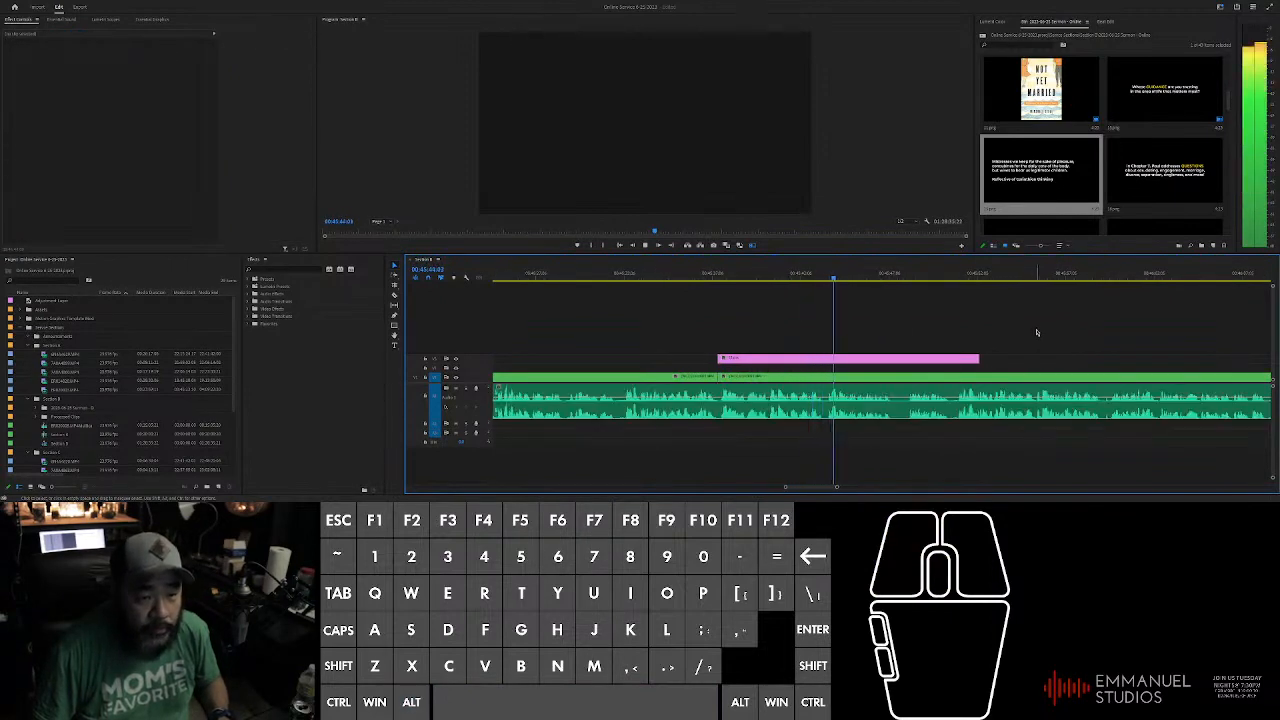
pyautogui.keyDown('alt'); pyautogui.scroll(1, 1037, 332); pyautogui.keyUp('alt')
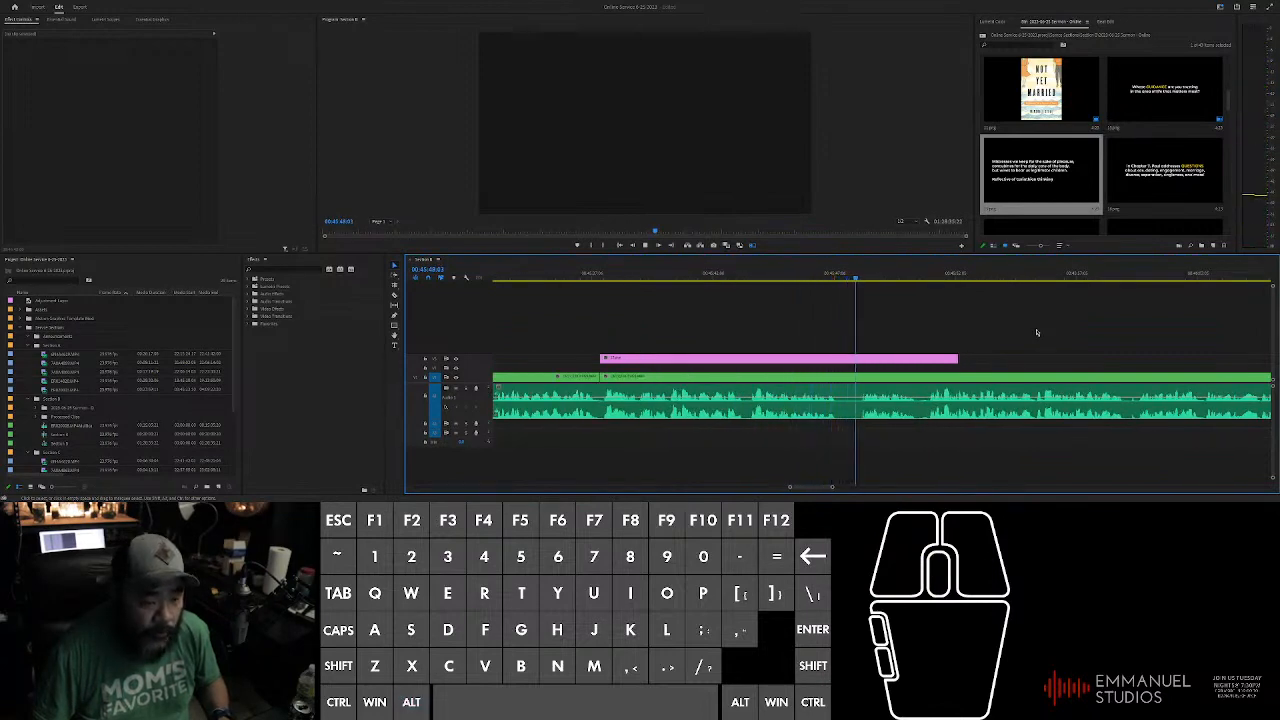
pyautogui.press('space')
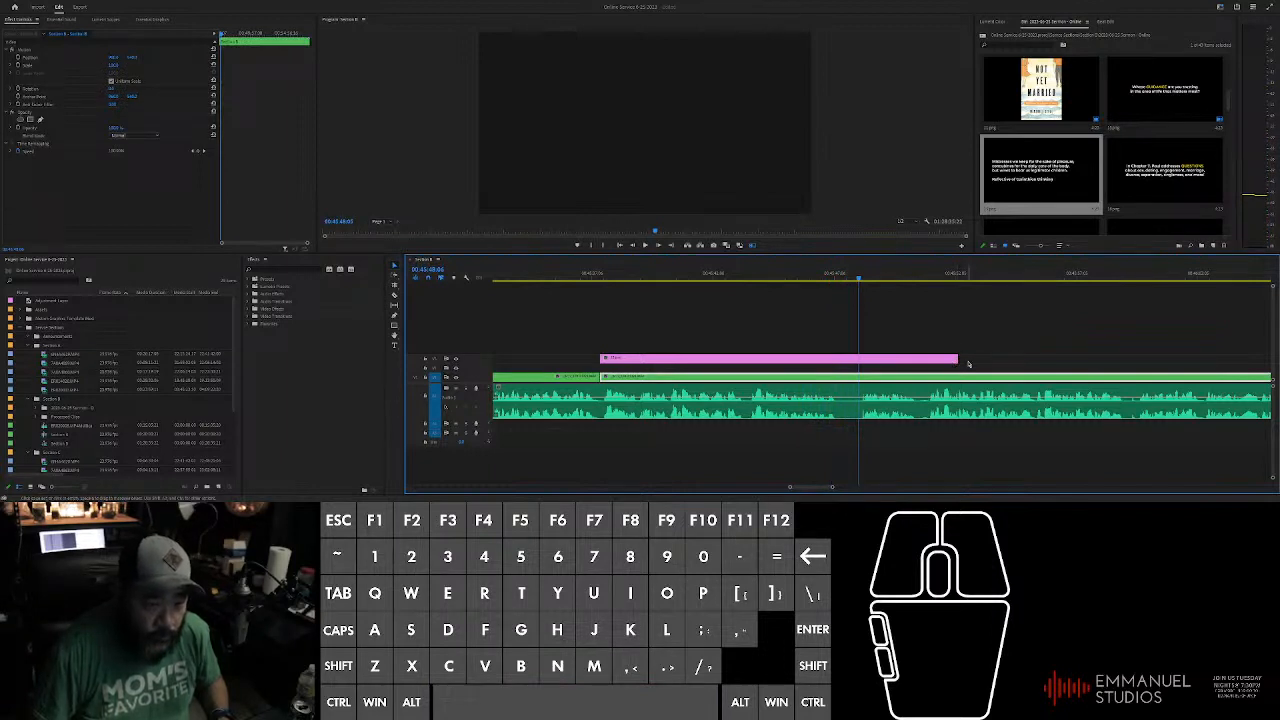
pyautogui.keyDown('alt'); pyautogui.scroll(1, 986, 361); pyautogui.keyUp('alt')
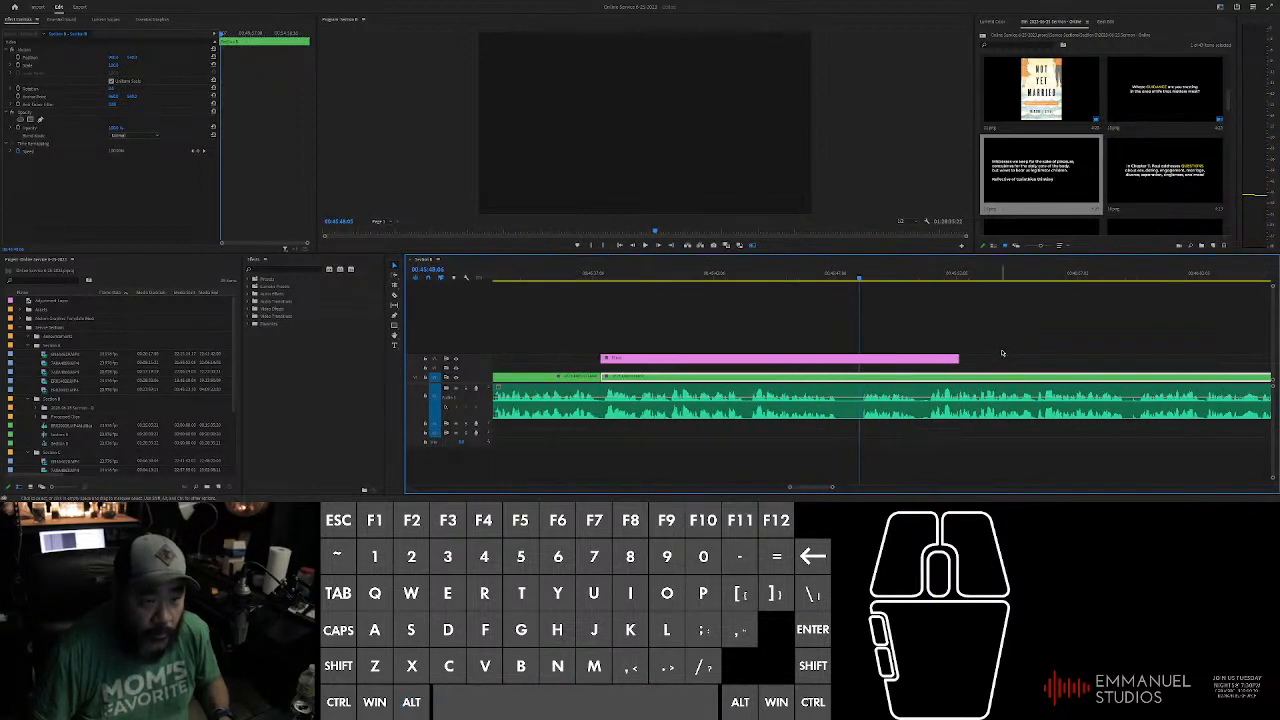
pyautogui.keyDown('alt'); pyautogui.scroll(-1, 1000, 353); pyautogui.keyUp('alt')
pyautogui.press('space')
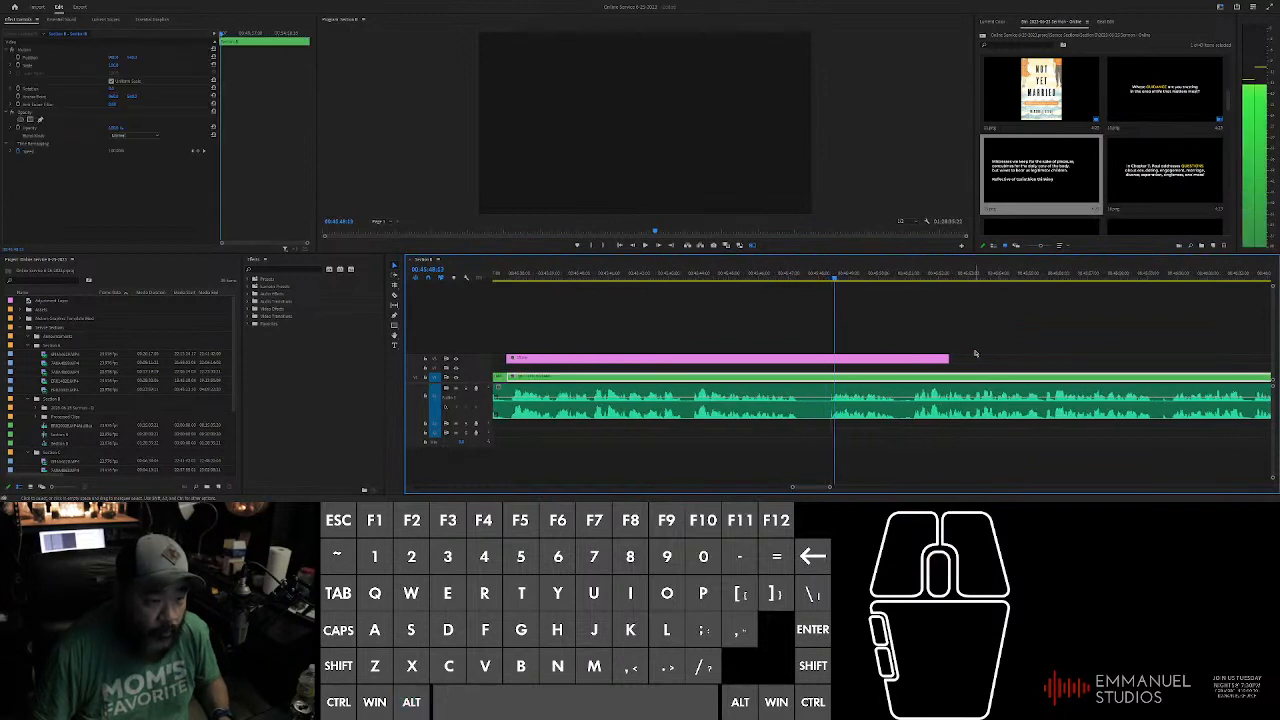
pyautogui.moveTo(946, 360); pyautogui.dragTo(834, 360)
# Step: Cut the footage at the quote slide's end and add default transitions to the slide and both camera cuts
pyautogui.keyDown('alt'); pyautogui.scroll(-2, 873, 340); pyautogui.keyUp('alt')
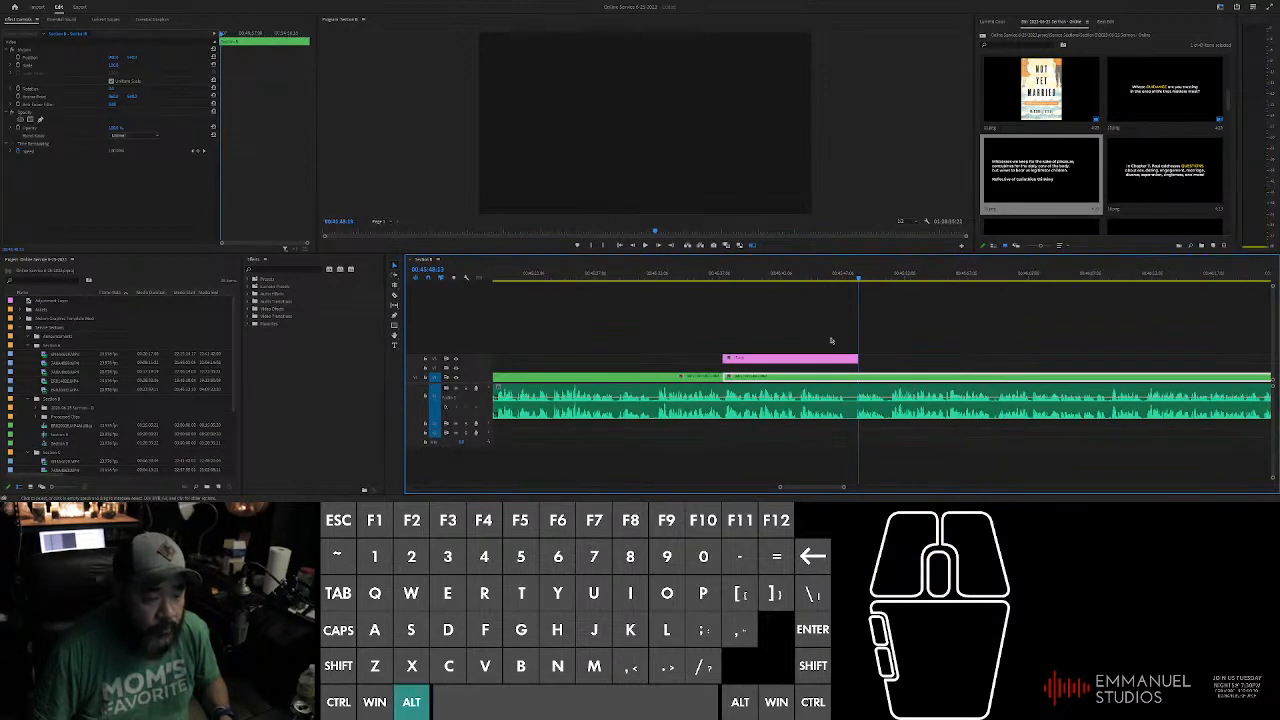
pyautogui.click(666, 329)
pyautogui.moveTo(666, 329); pyautogui.dragTo(893, 378)
pyautogui.click(771, 334)
# Step: Extend both ends of the quote slide to line up with the transitions on the camera cuts beneath it
pyautogui.keyDown('alt'); pyautogui.scroll(2, 735, 348); pyautogui.keyUp('alt')
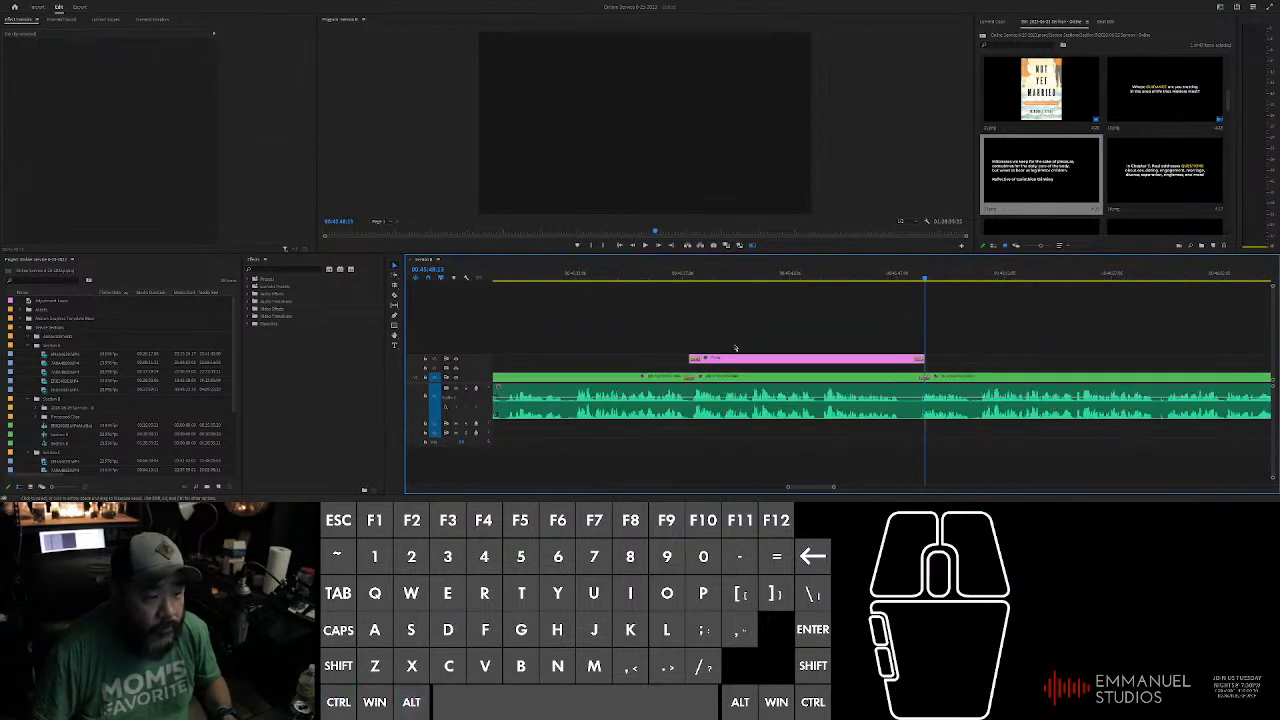
pyautogui.moveTo(690, 357); pyautogui.dragTo(684, 357)
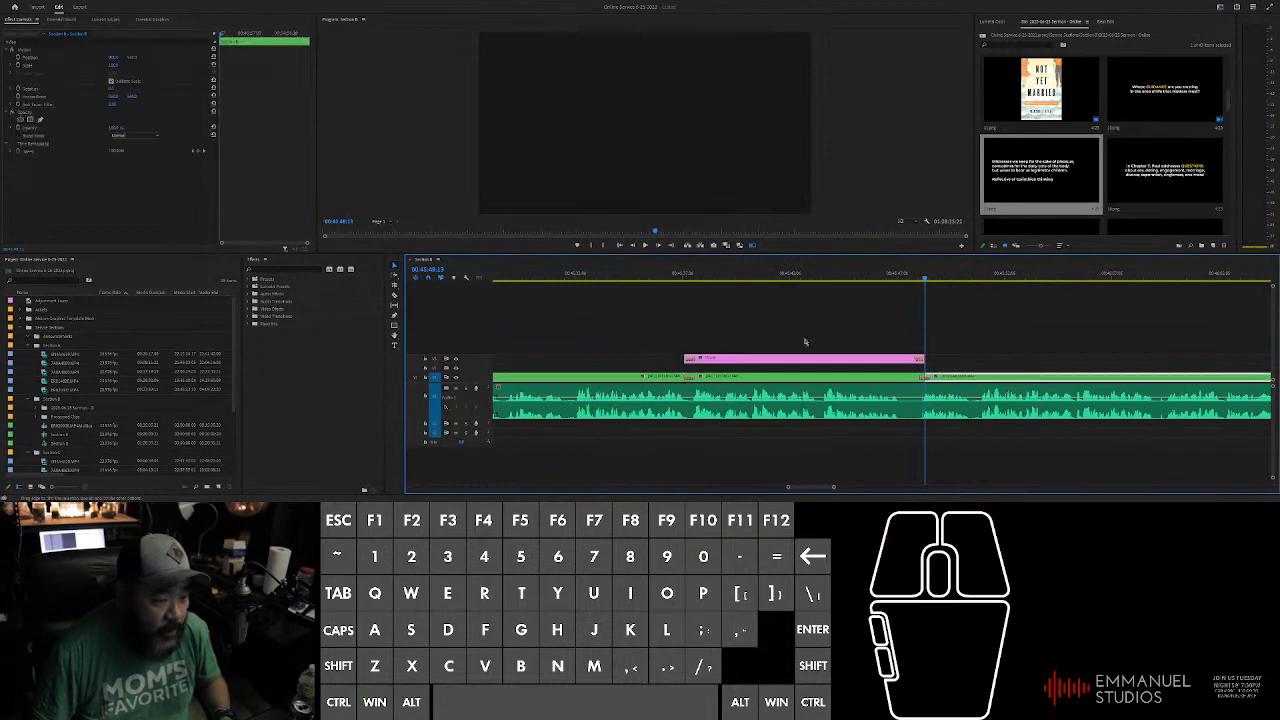
pyautogui.moveTo(923, 358); pyautogui.dragTo(929, 358)
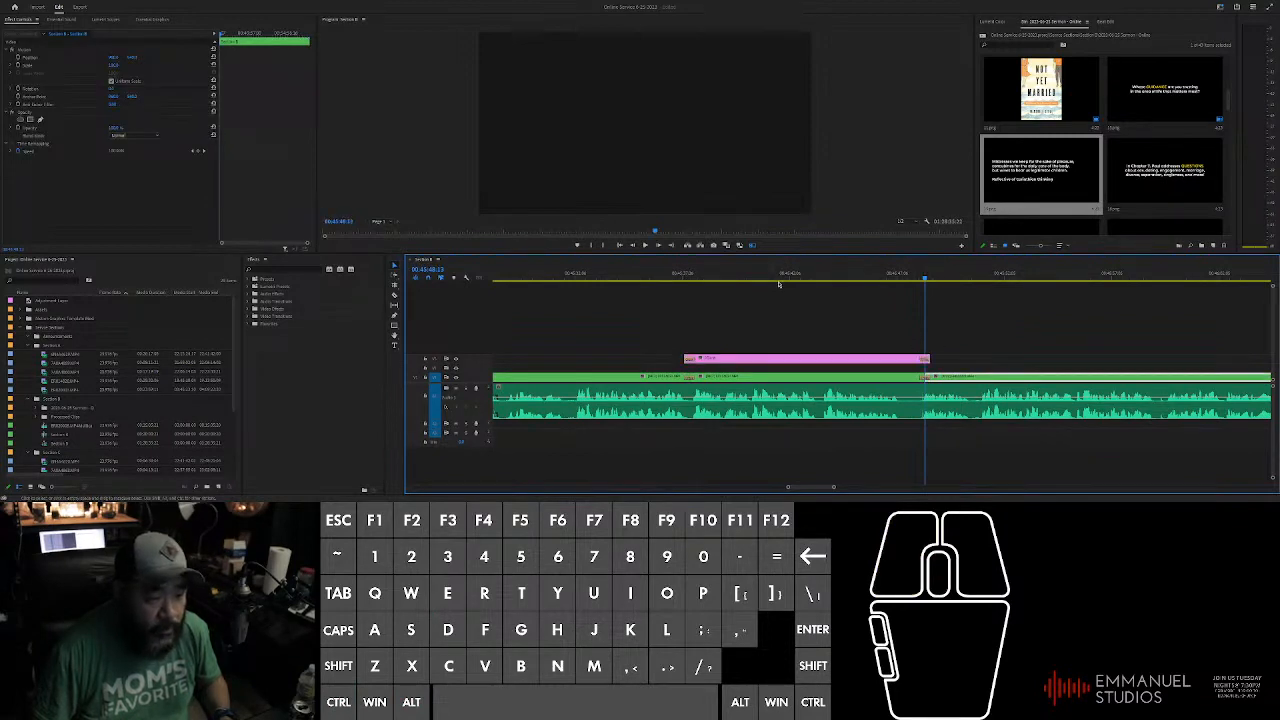
# Step: Apply the favorite preset with Lumetri Color and Gaussian Blur to the camera clip beneath the quote slide
pyautogui.click(752, 277)
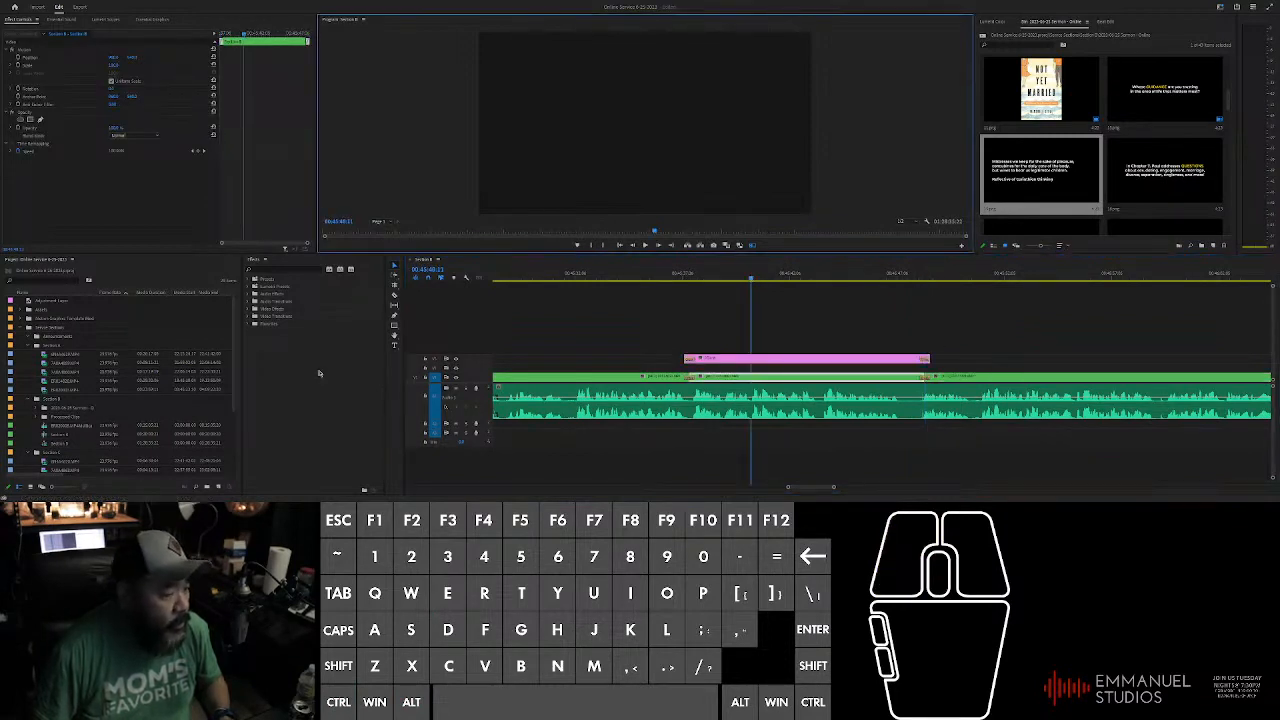
pyautogui.click(252, 324)
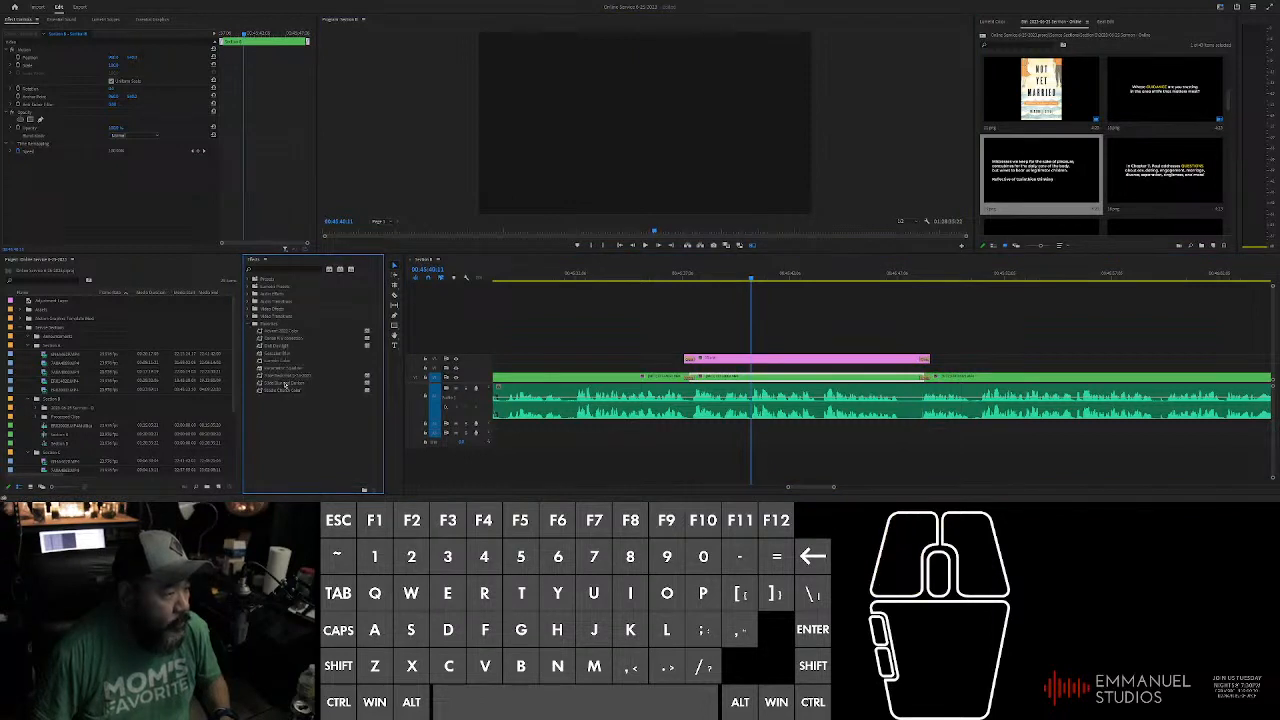
pyautogui.click(285, 378)
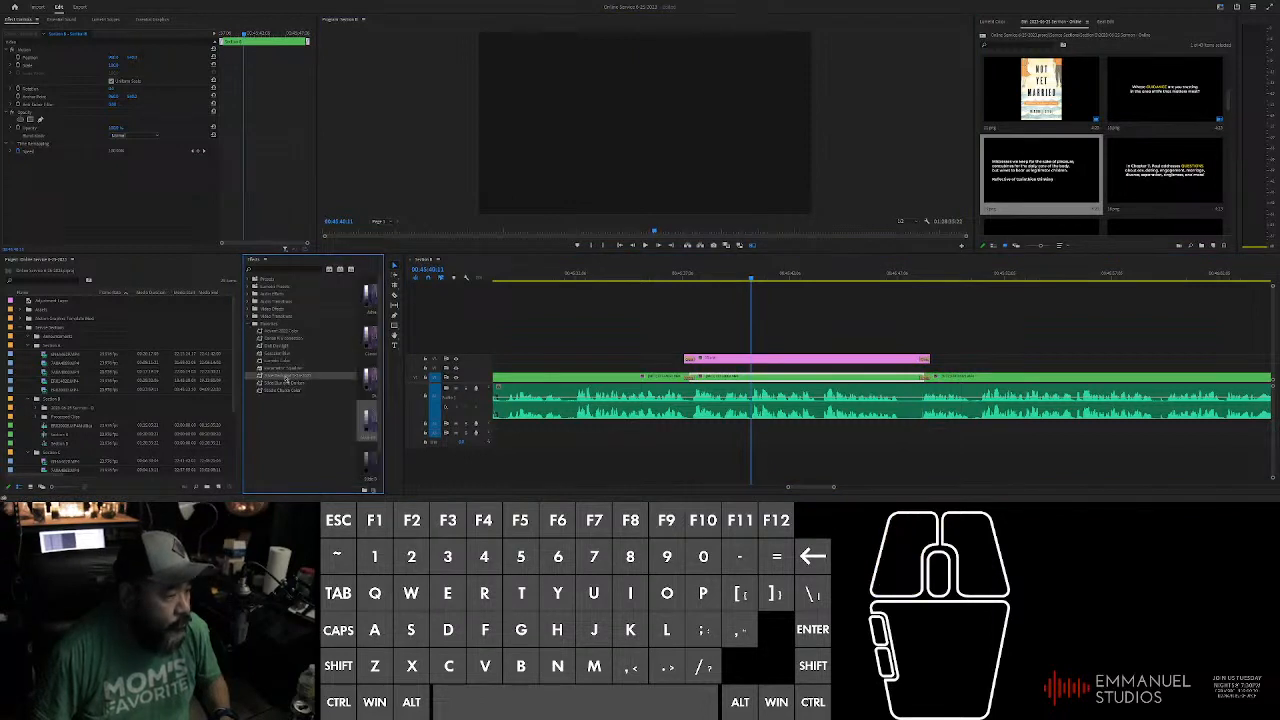
pyautogui.moveTo(287, 380); pyautogui.dragTo(812, 381)
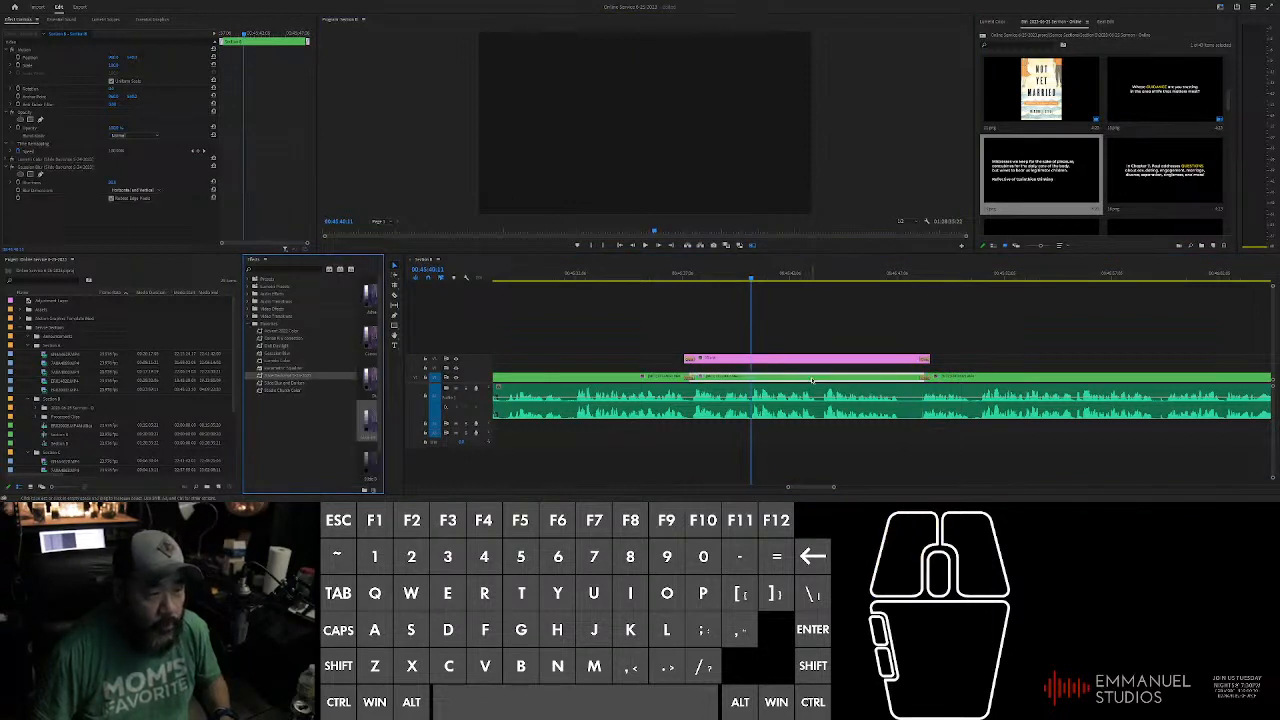
pyautogui.click(864, 316)
# Step: Play the quote slide section from its opening transition to check the timing of the graphic and the blurred camera clip
pyautogui.keyDown('alt'); pyautogui.scroll(2, 860, 322); pyautogui.keyUp('alt')
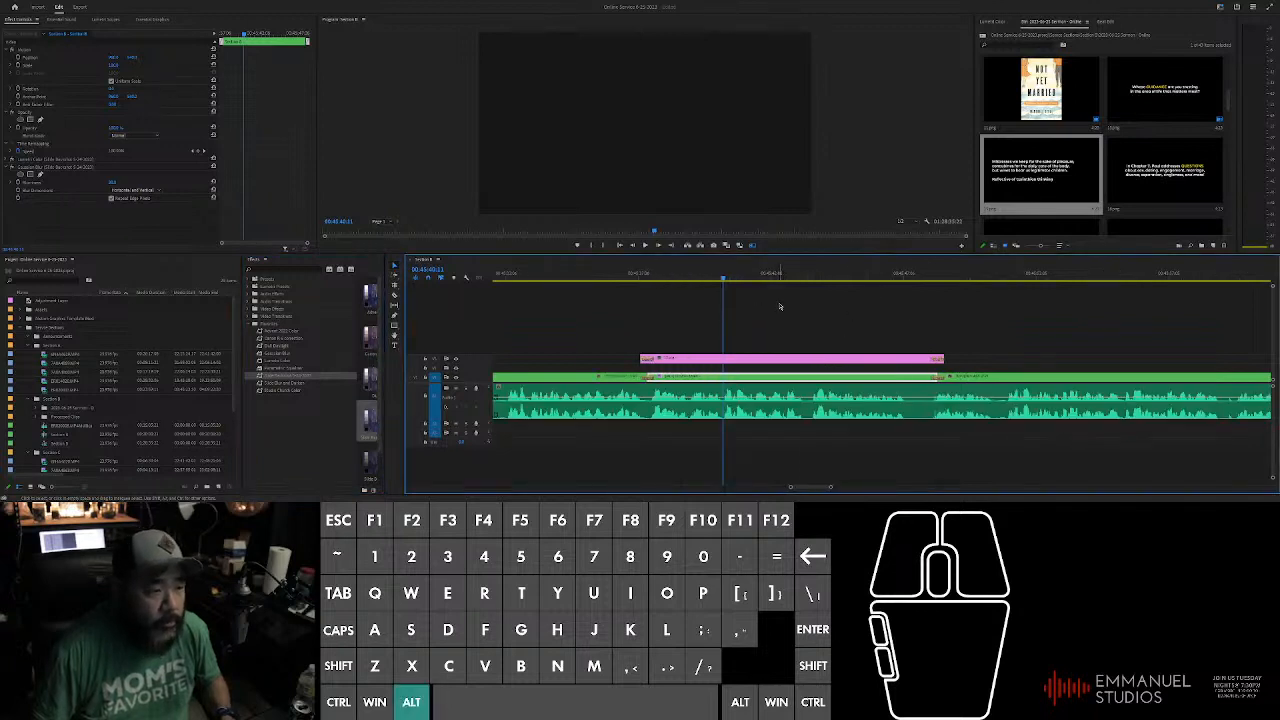
pyautogui.keyDown('alt'); pyautogui.scroll(-3, 780, 306); pyautogui.keyUp('alt')
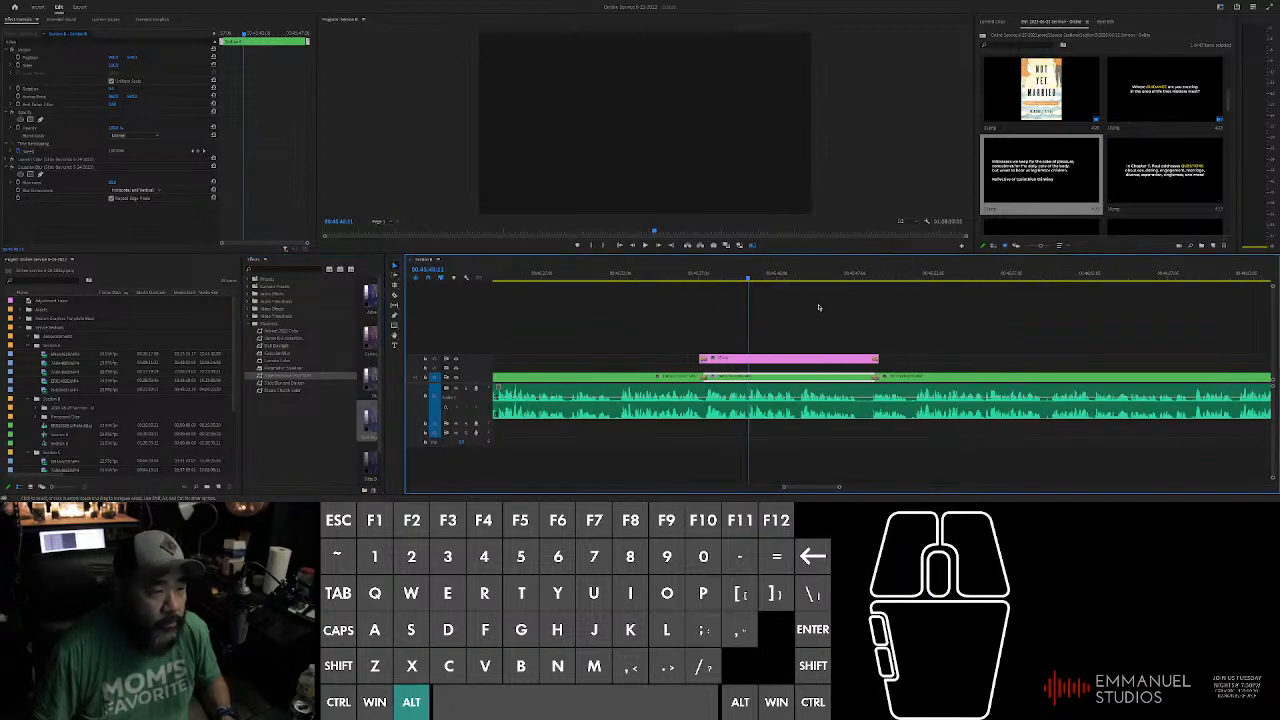
pyautogui.keyDown('shift'); pyautogui.click(686, 271); pyautogui.keyUp('shift')
pyautogui.keyDown('alt'); pyautogui.scroll(2, 743, 318); pyautogui.keyUp('alt')
pyautogui.press('space')
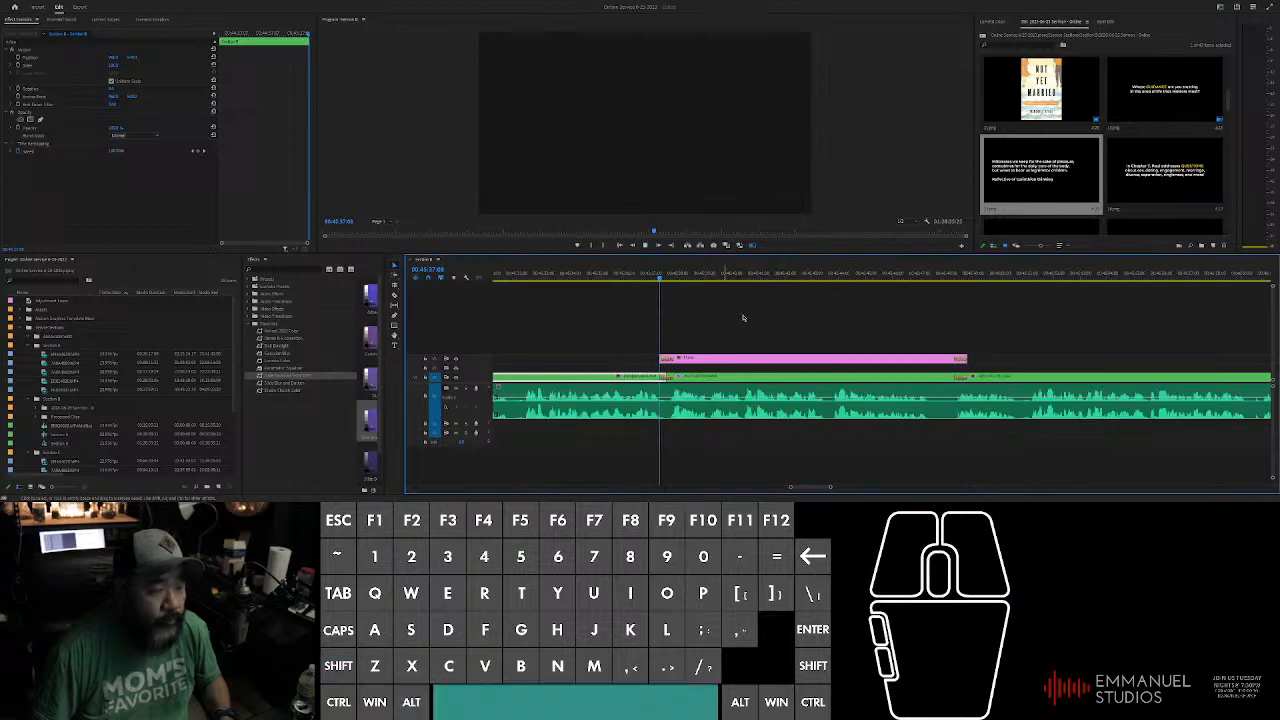
pyautogui.click(750, 318)
pyautogui.keyDown('alt'); pyautogui.scroll(-5, 800, 320); pyautogui.keyUp('alt')
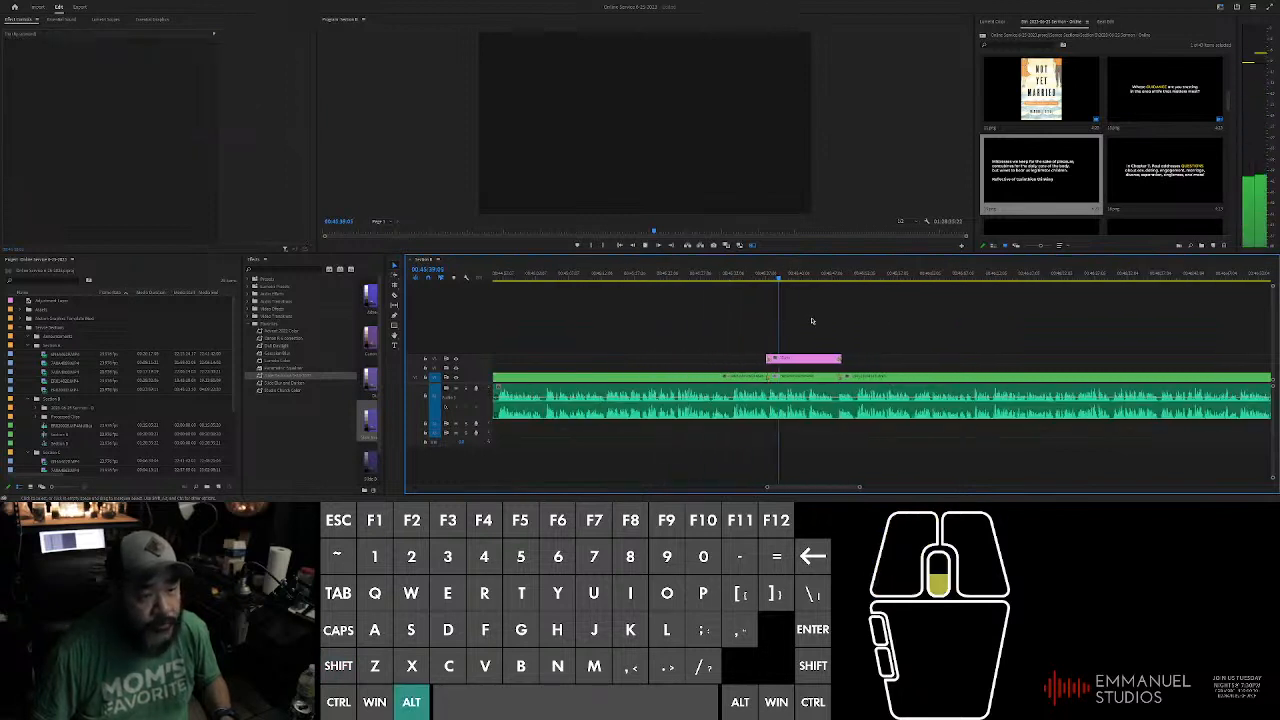
pyautogui.keyDown('alt'); pyautogui.scroll(-5, 812, 321); pyautogui.keyUp('alt')
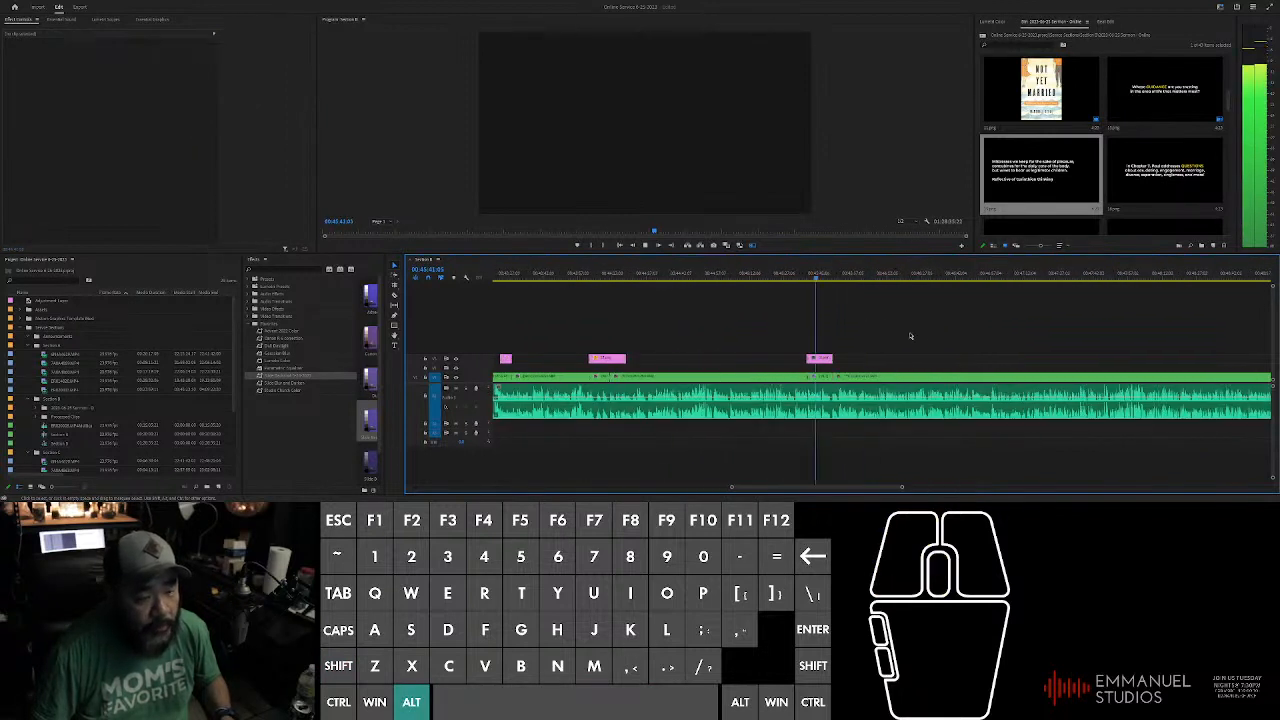
pyautogui.keyDown('alt'); pyautogui.scroll(4, 895, 335); pyautogui.keyUp('alt')
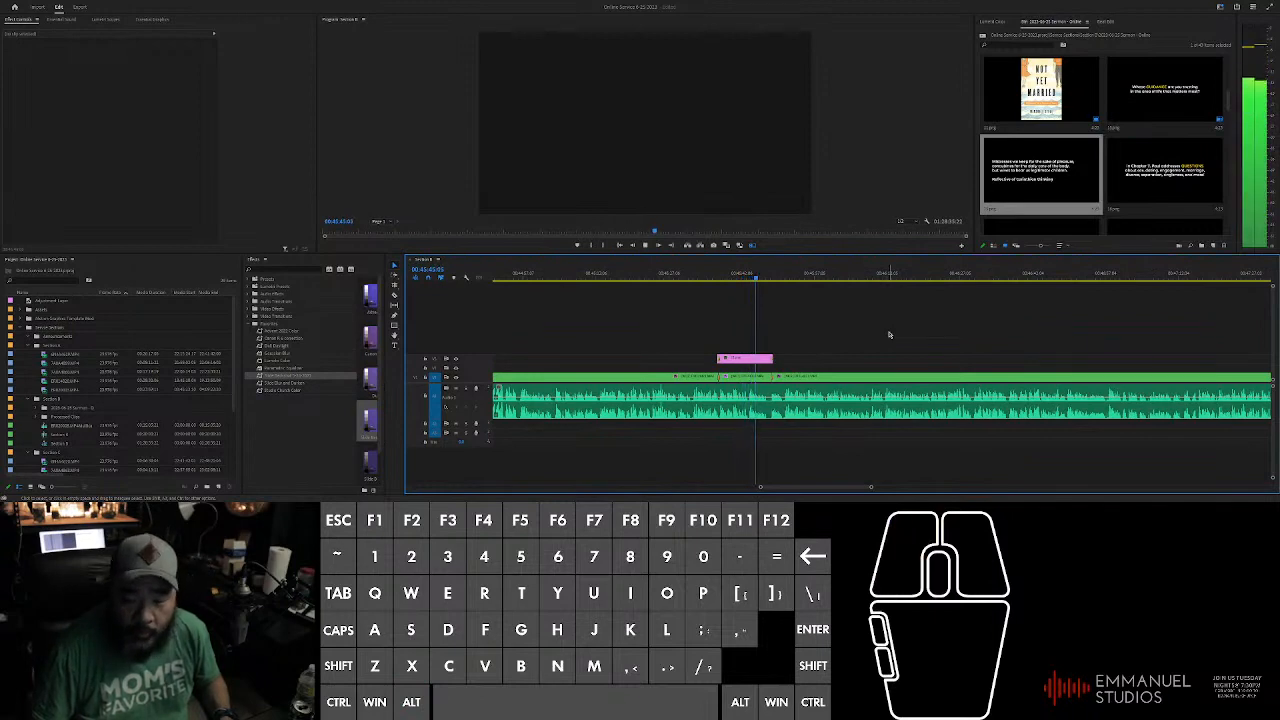
pyautogui.keyDown('alt'); pyautogui.scroll(2, 830, 326); pyautogui.keyUp('alt')
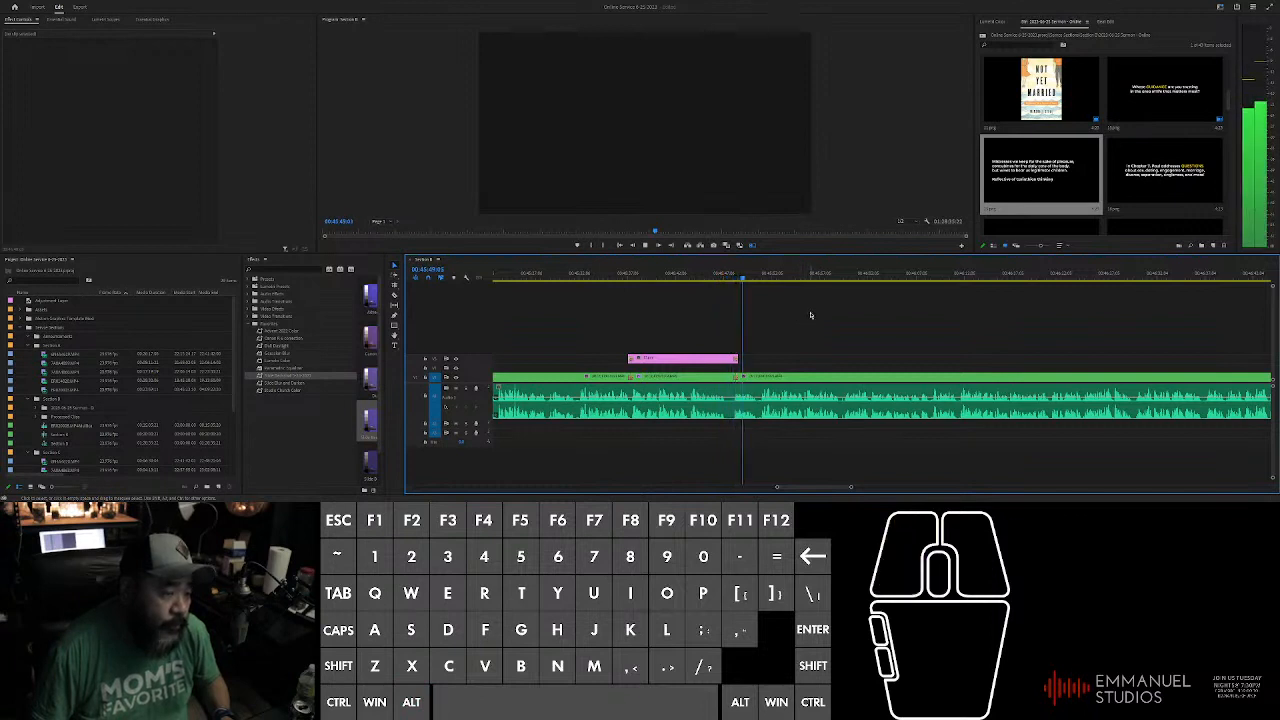
# Step: Play and skim the sermon footage after the quote slide to find the cue for the next slide
pyautogui.keyDown('alt'); pyautogui.scroll(-2, 837, 337); pyautogui.keyUp('alt')
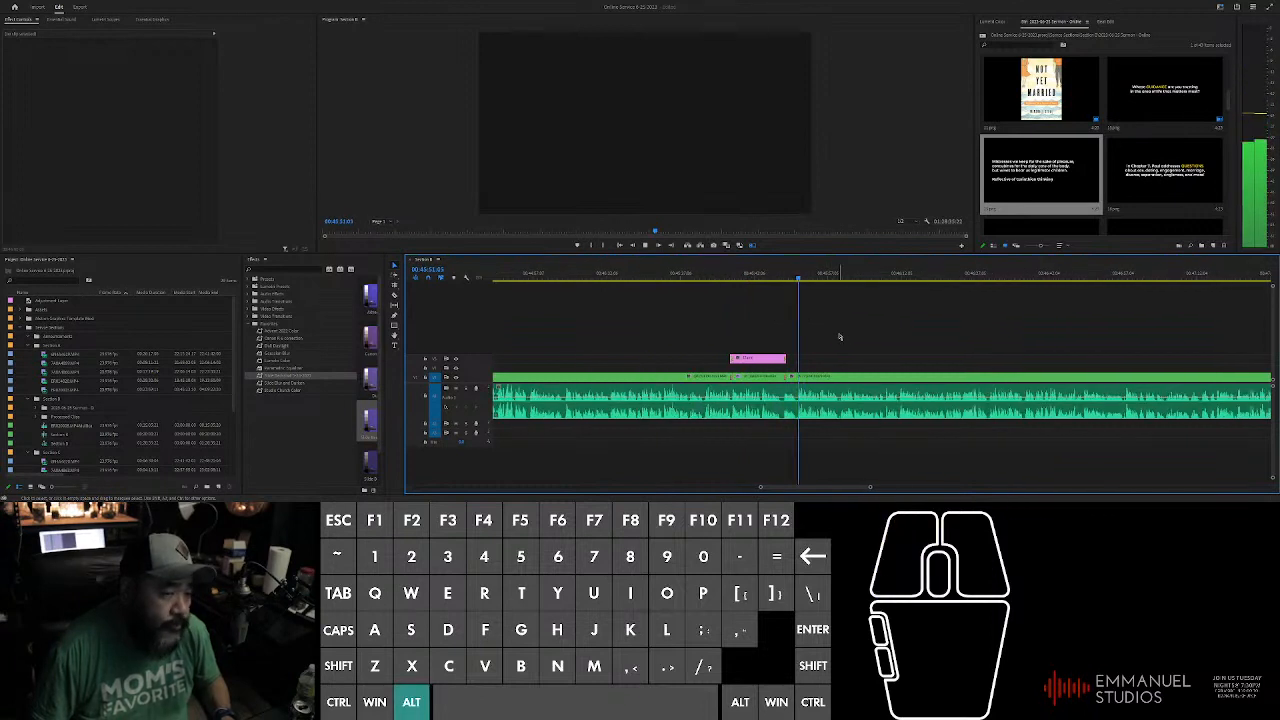
pyautogui.keyDown('alt'); pyautogui.scroll(1, 903, 350); pyautogui.keyUp('alt')
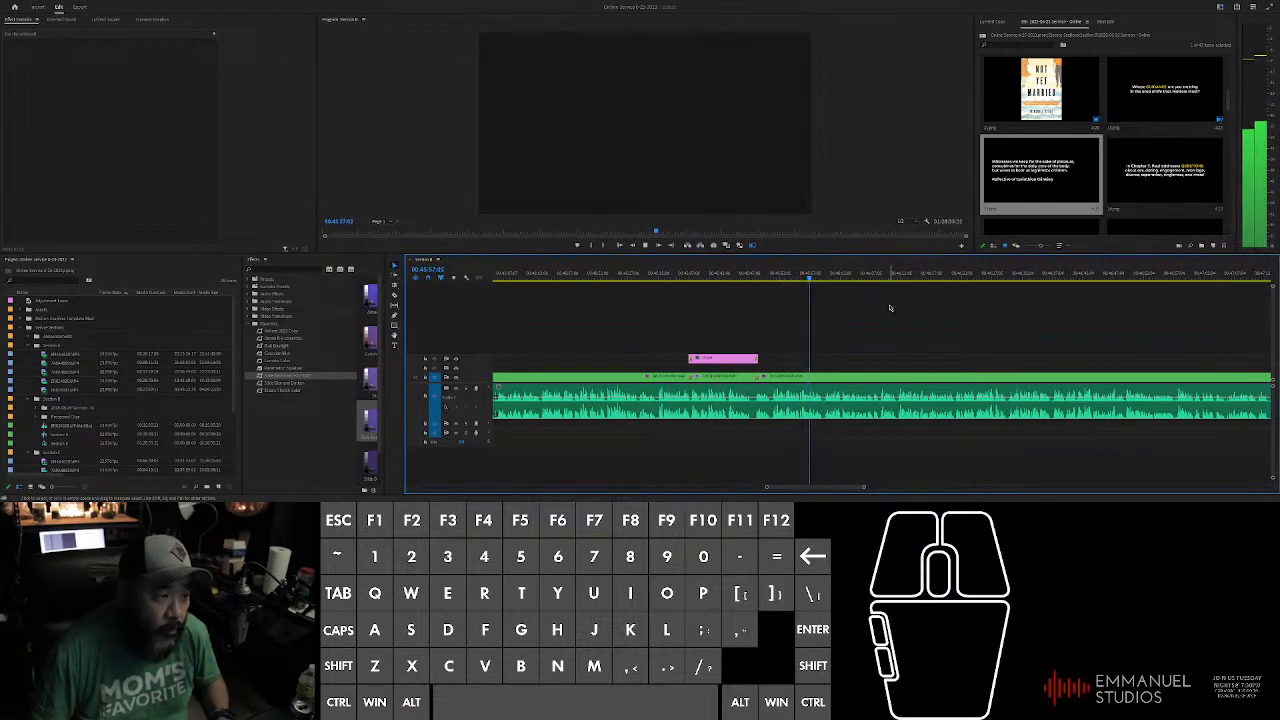
pyautogui.keyDown('alt'); pyautogui.scroll(-5, 850, 324); pyautogui.keyUp('alt')
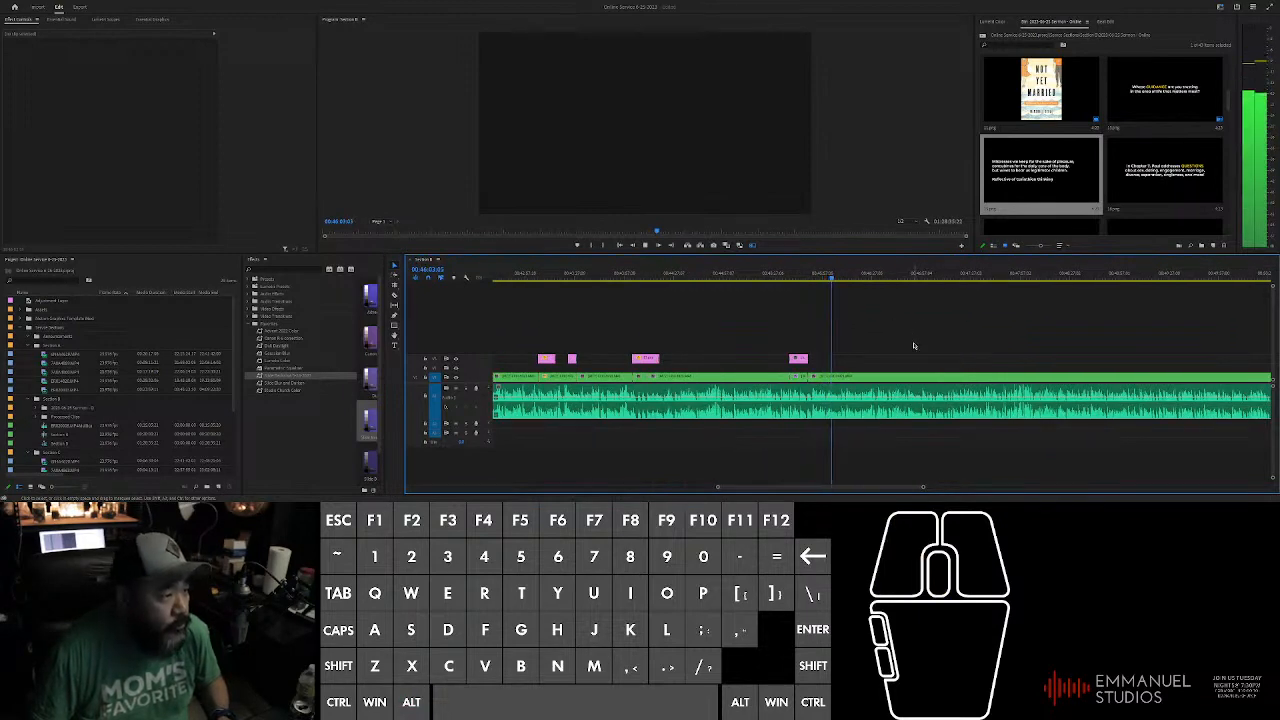
pyautogui.click(846, 279)
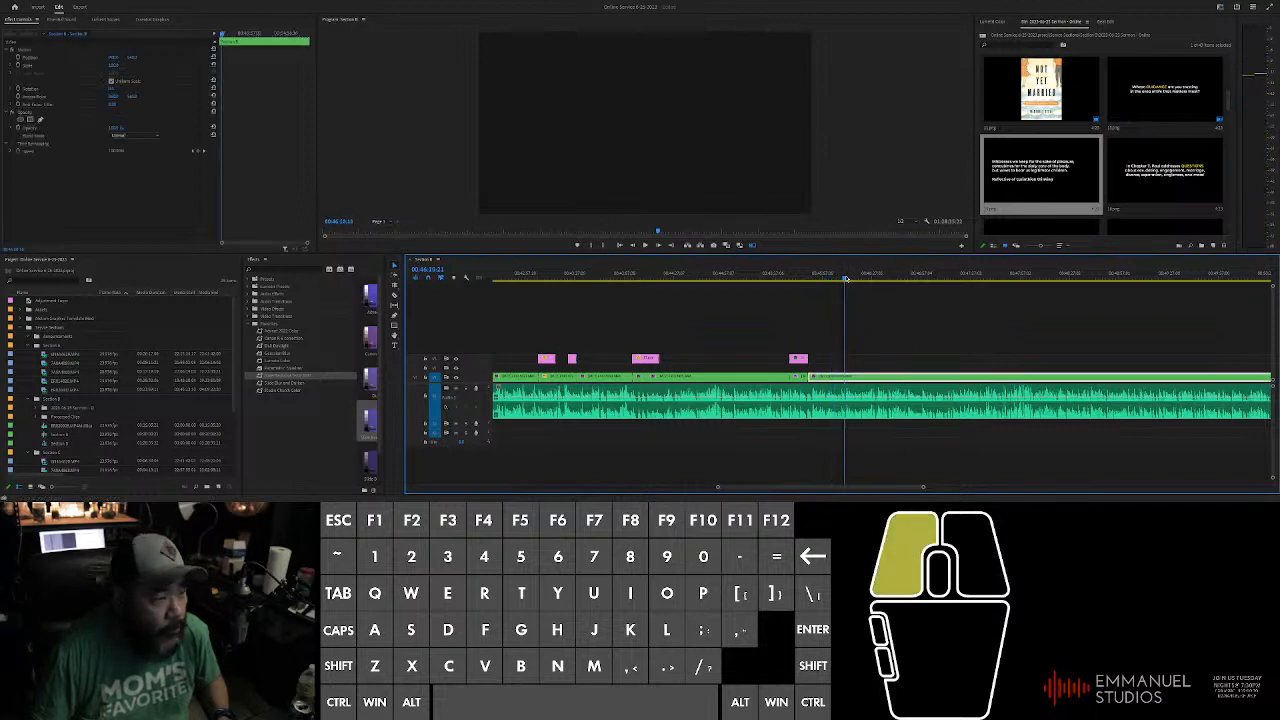
pyautogui.moveTo(846, 279); pyautogui.dragTo(870, 280)
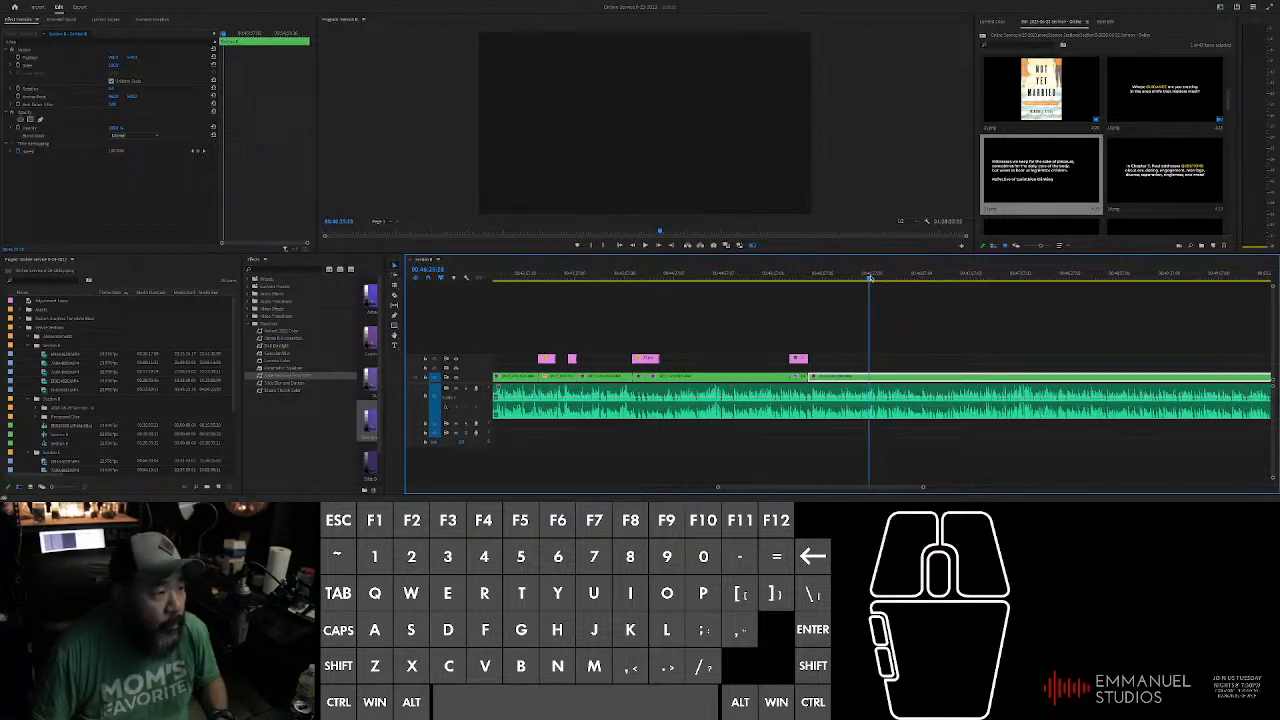
pyautogui.scroll(3, 850, 341)
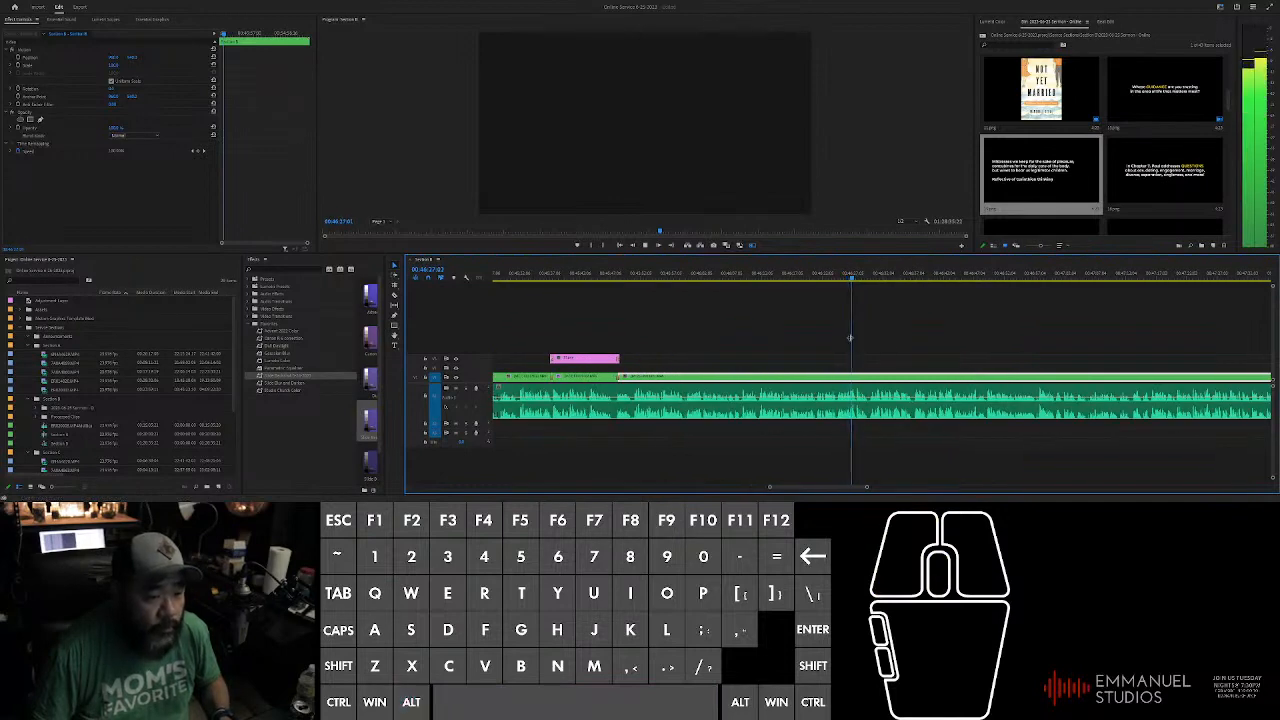
pyautogui.scroll(3, 895, 348)
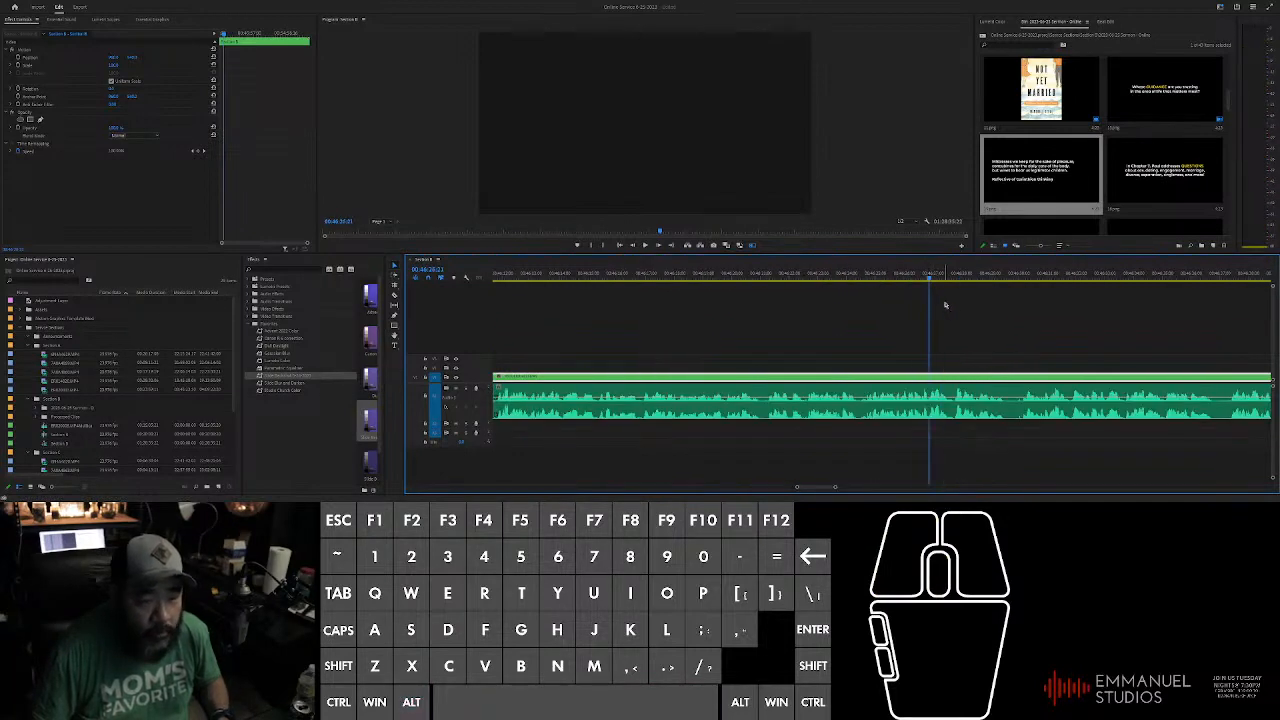
pyautogui.scroll(1, 945, 305)
# Step: Pinpoint the spoken cue near 00:46:26 and place the Chapter 7 "QUESTIONS" slide there above the camera footage
pyautogui.click(870, 283)
pyautogui.press('space')
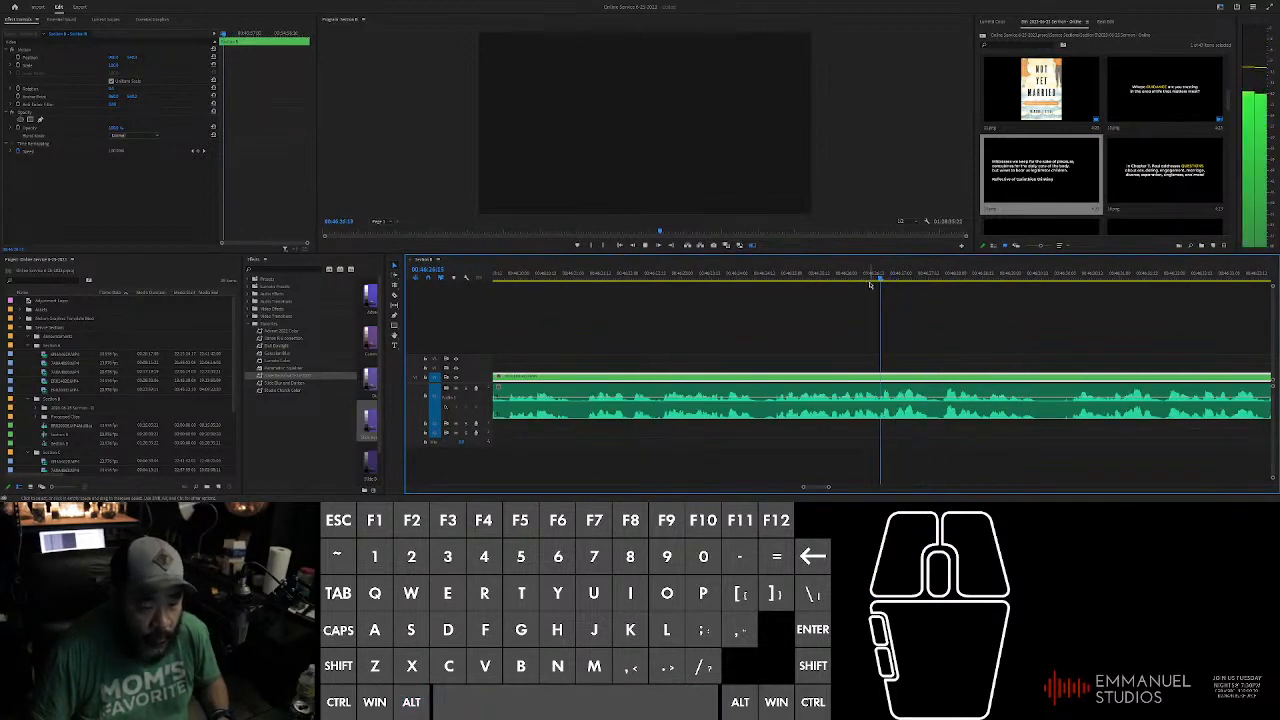
pyautogui.press('space')
pyautogui.click(871, 281)
pyautogui.click(871, 280)
pyautogui.press('space')
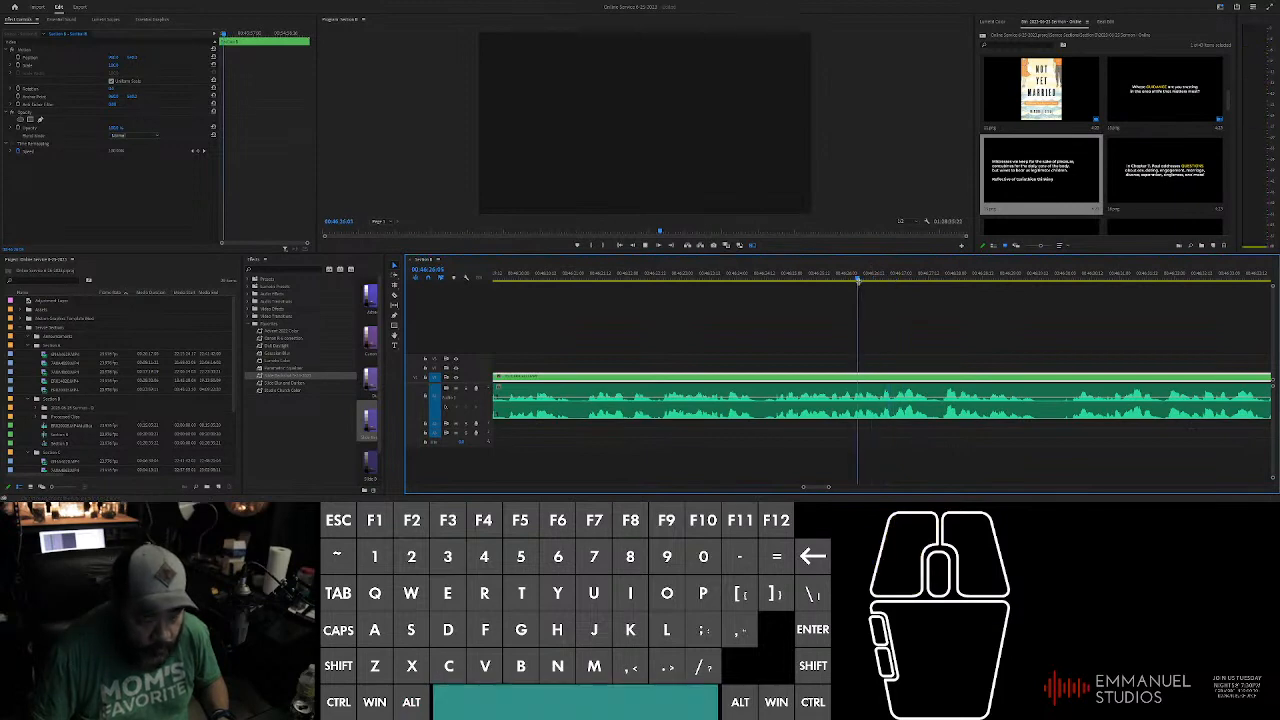
pyautogui.press('space')
pyautogui.click(871, 284)
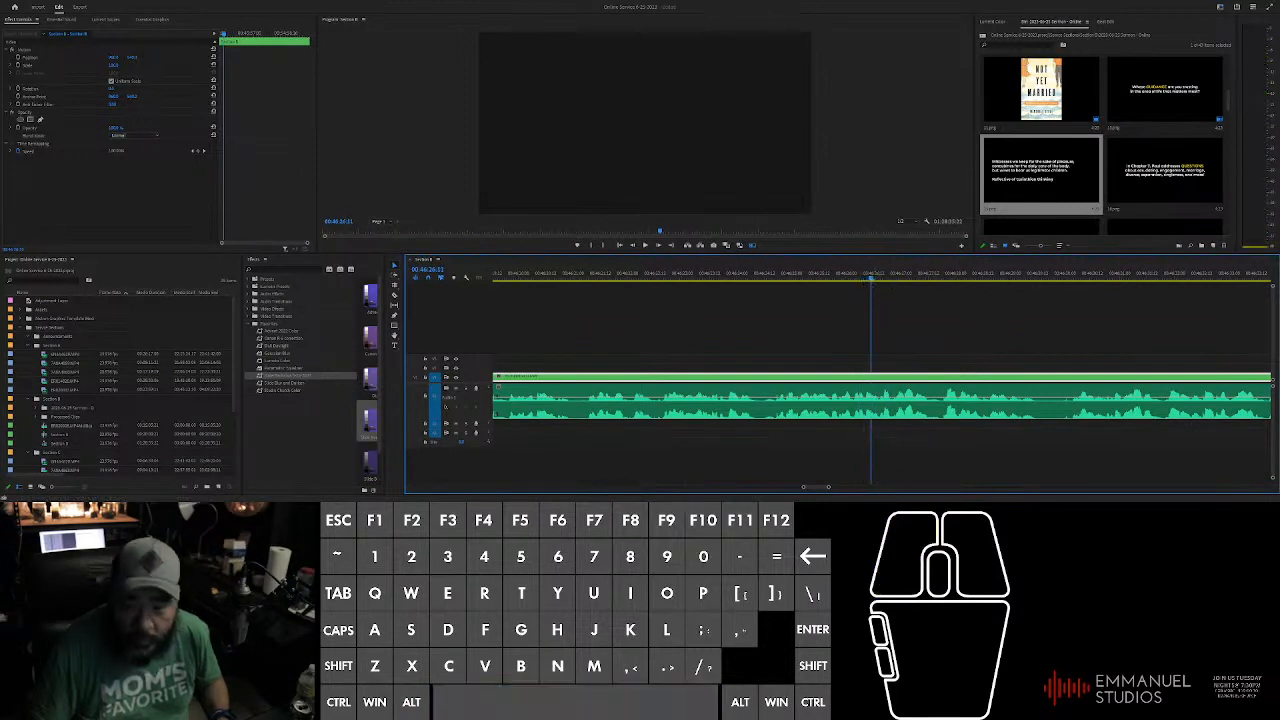
pyautogui.moveTo(1072, 193); pyautogui.dragTo(886, 343)
# Step: Cut the camera clip at the start of the Chapter 7 slide and play on from the cut
pyautogui.keyDown('alt'); pyautogui.scroll(5, 886, 343); pyautogui.keyUp('alt')
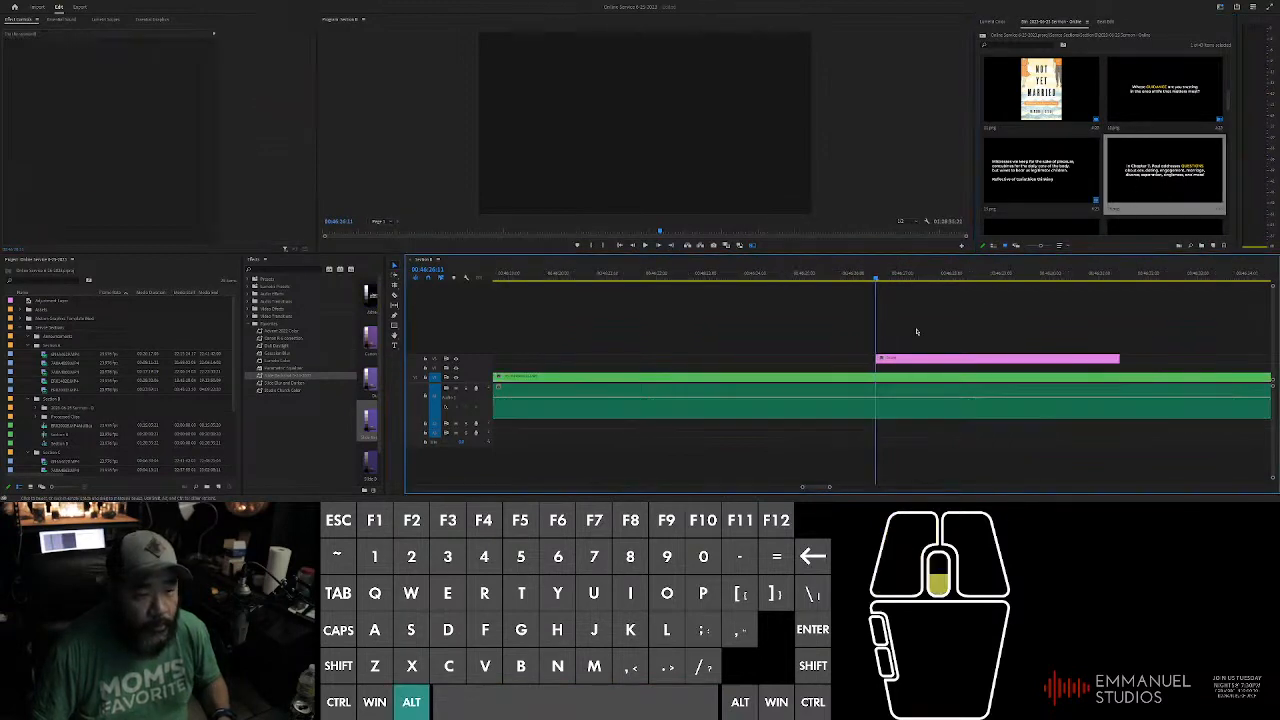
pyautogui.click(759, 376)
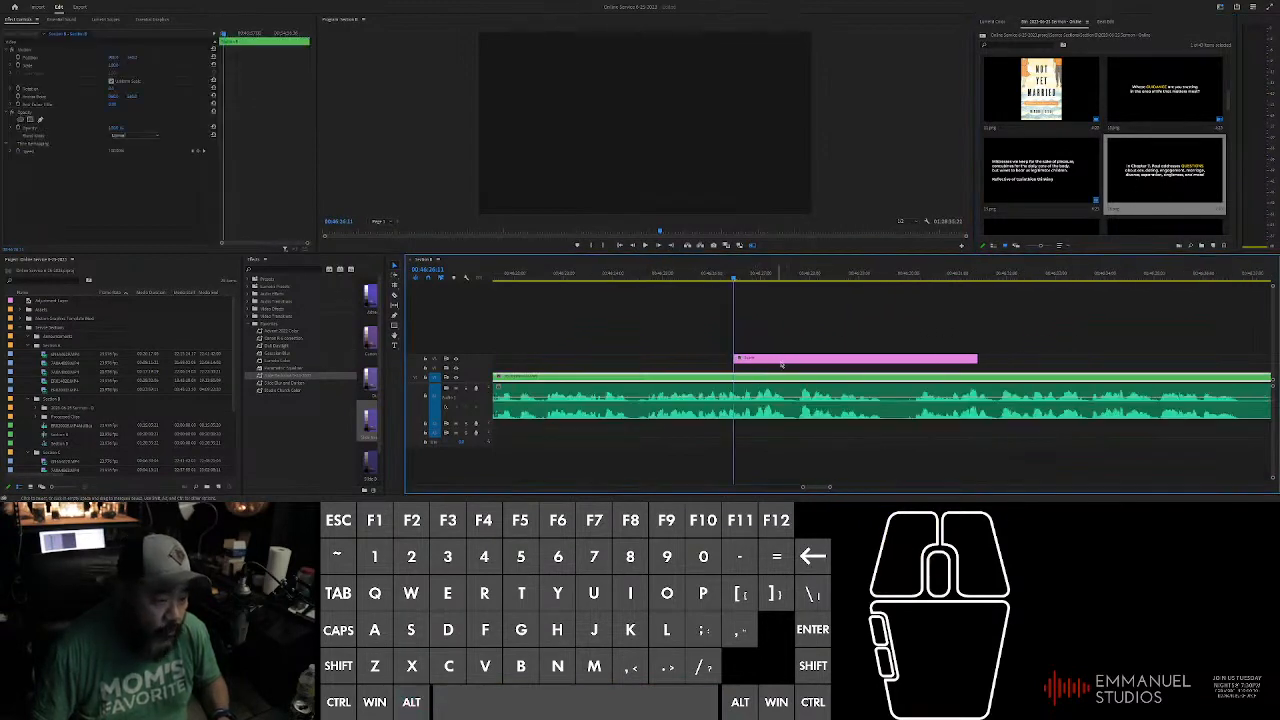
pyautogui.hotkey('ctrl', 'k')
pyautogui.keyDown('alt'); pyautogui.scroll(3, 994, 323); pyautogui.keyUp('alt')
pyautogui.press('space')
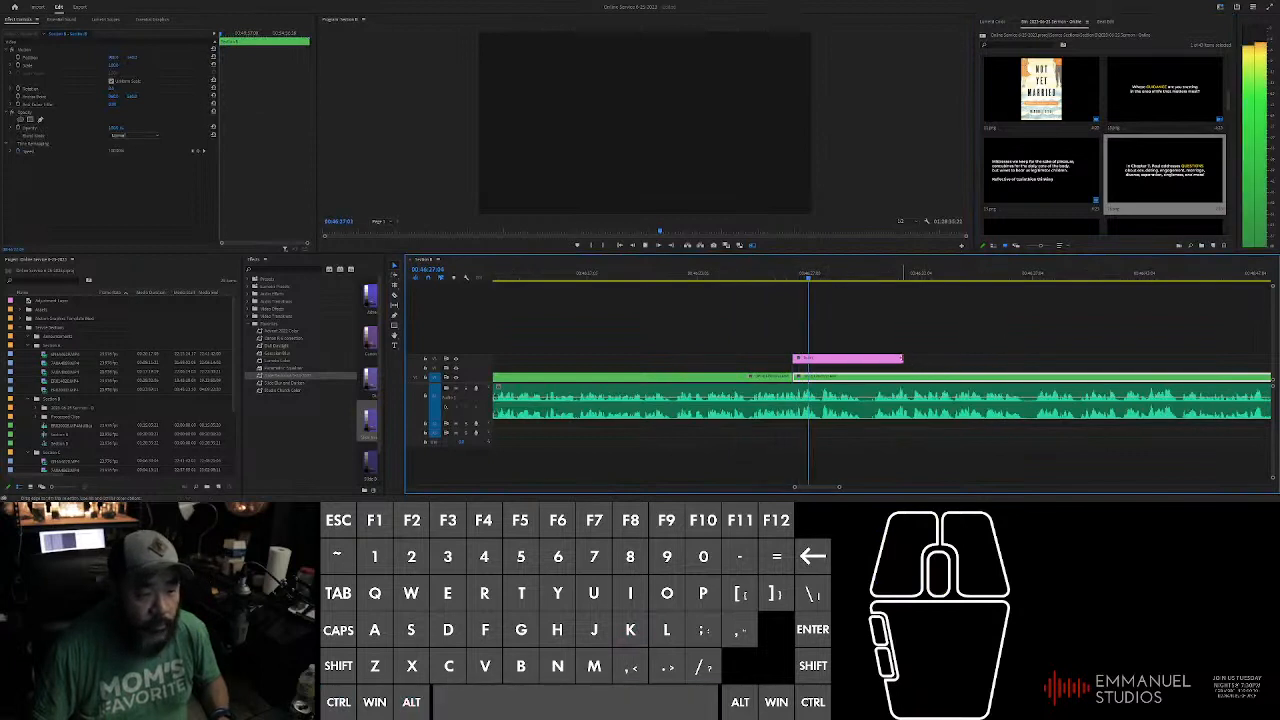
# Step: Lengthen the Chapter 7 slide to cover the spoken passage and cut the camera clip beneath it at 00:46:38:23
pyautogui.moveTo(902, 358); pyautogui.dragTo(1065, 358)
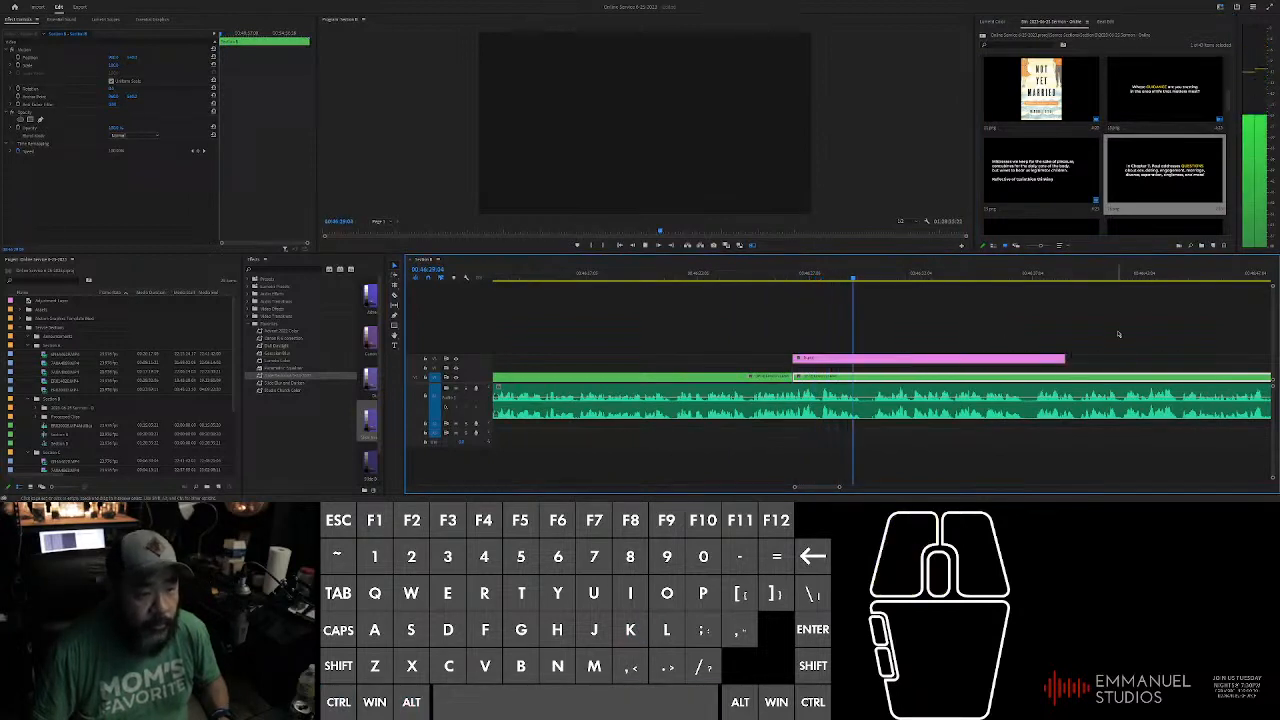
pyautogui.click(1119, 335)
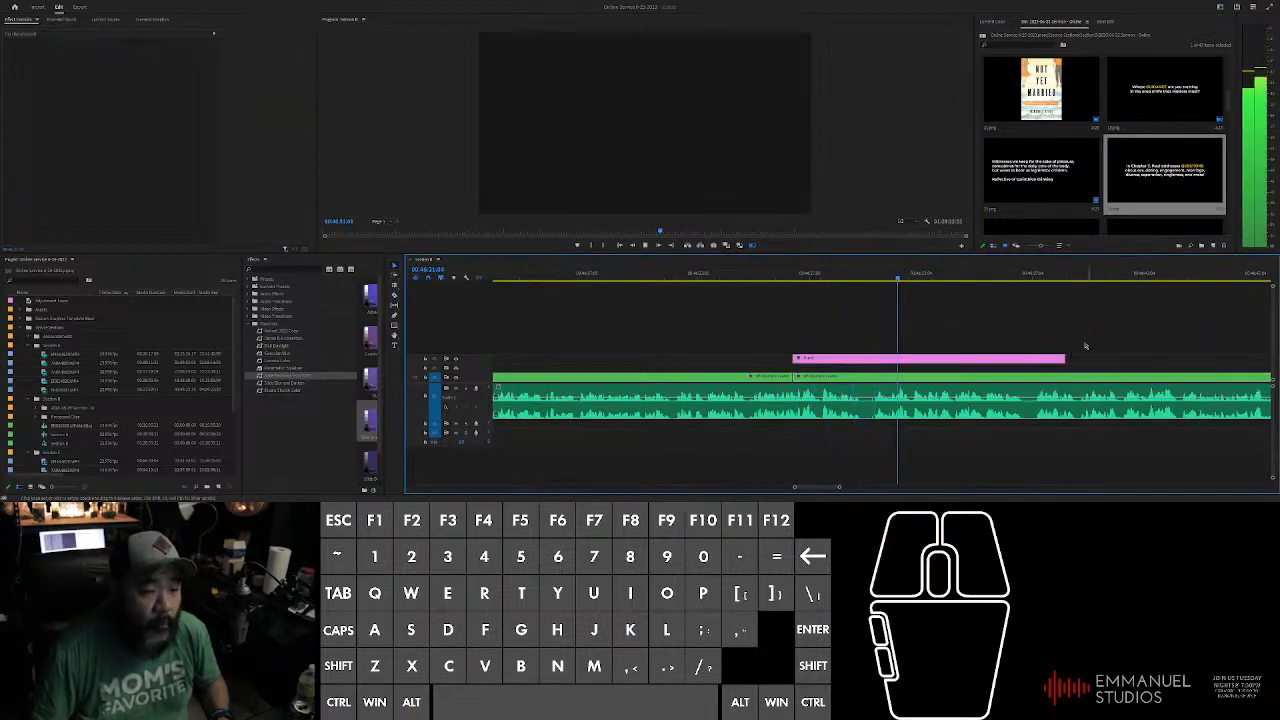
pyautogui.click(1036, 359)
pyautogui.moveTo(1036, 359); pyautogui.dragTo(1194, 353)
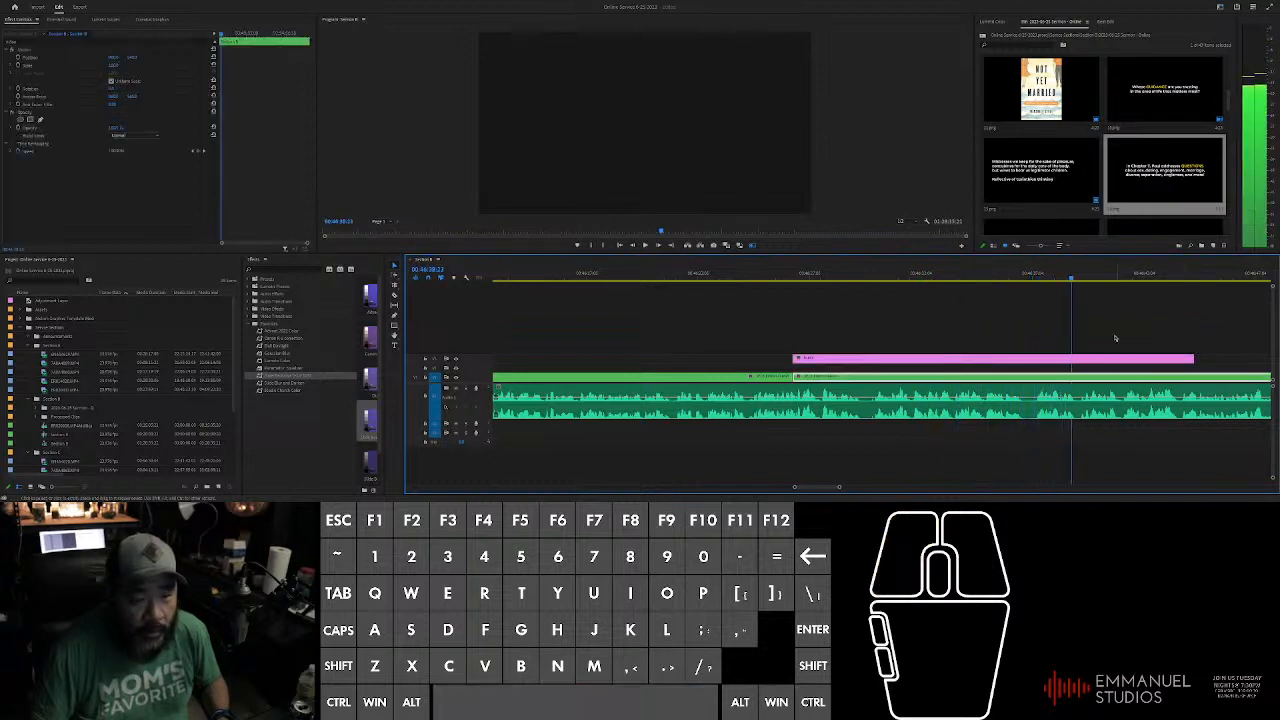
pyautogui.scroll(-1, 1117, 200)
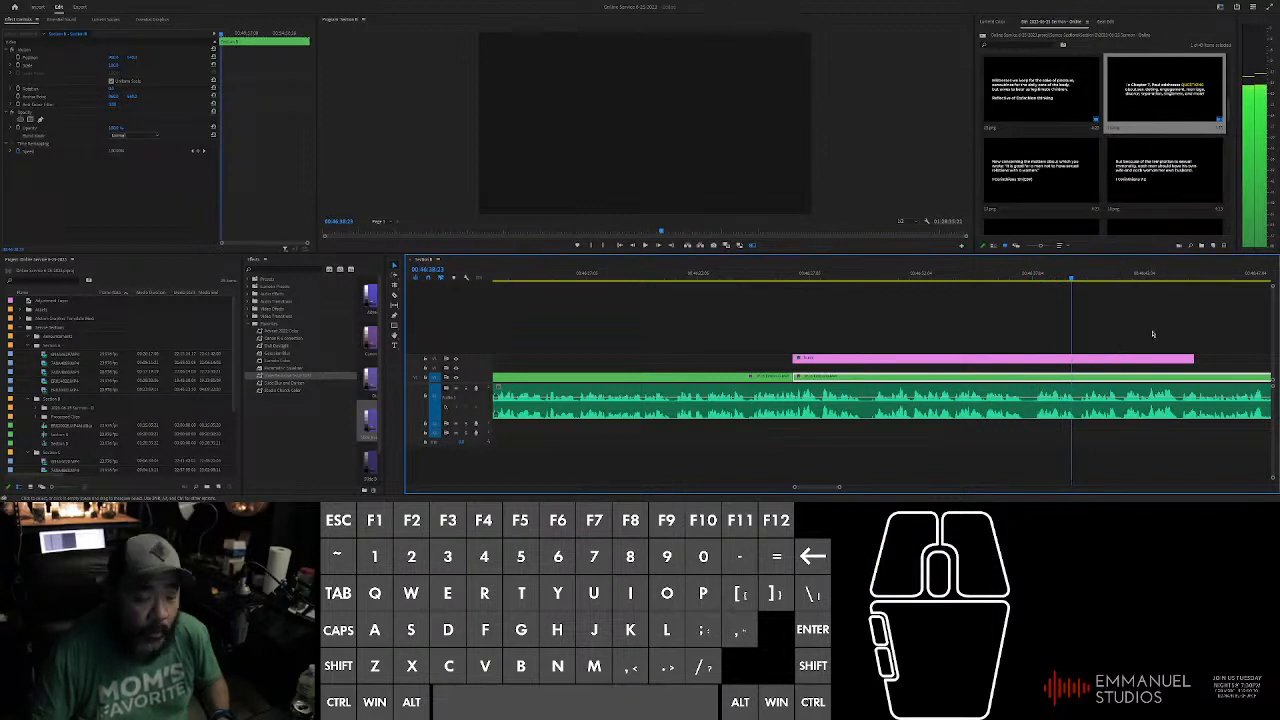
pyautogui.moveTo(1192, 358)
pyautogui.mouseDown()
pyautogui.moveTo(1181, 358)
pyautogui.moveTo(1200, 360)
pyautogui.mouseUp()
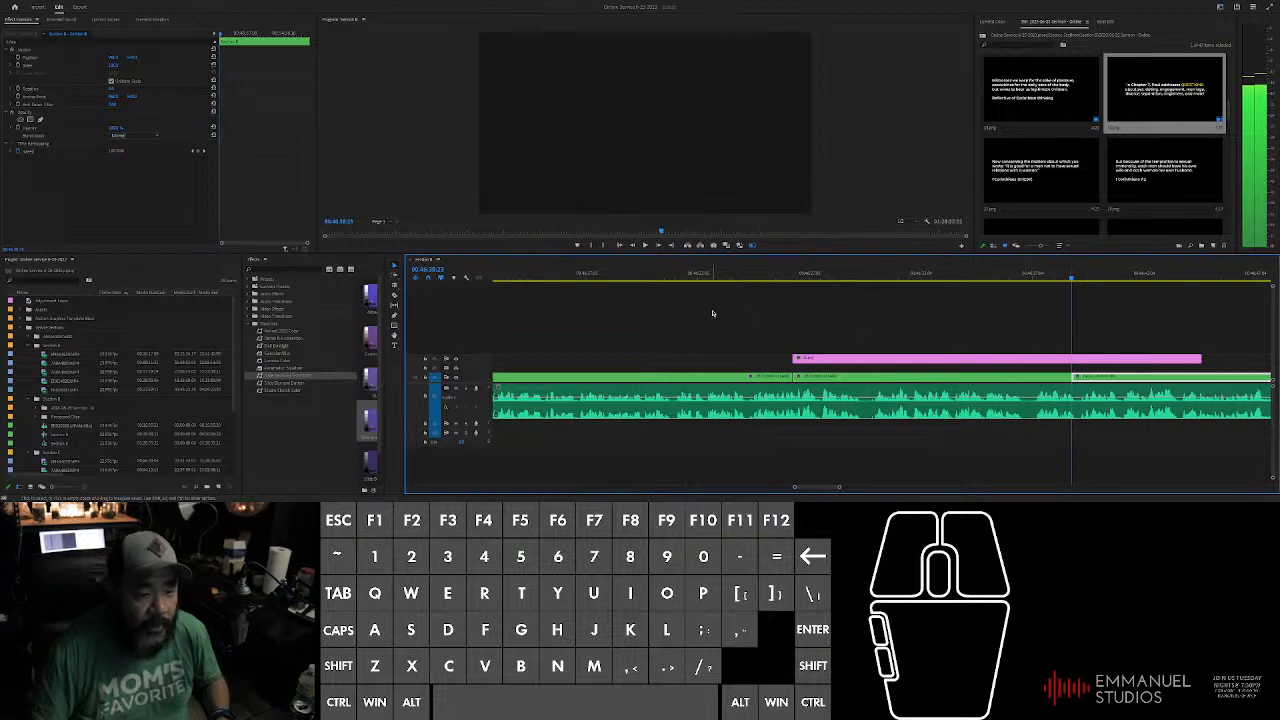
# Step: Add default transitions to both ends of the Chapter 7 slide and to the two camera cuts beneath it
pyautogui.moveTo(712, 310); pyautogui.dragTo(1100, 380)
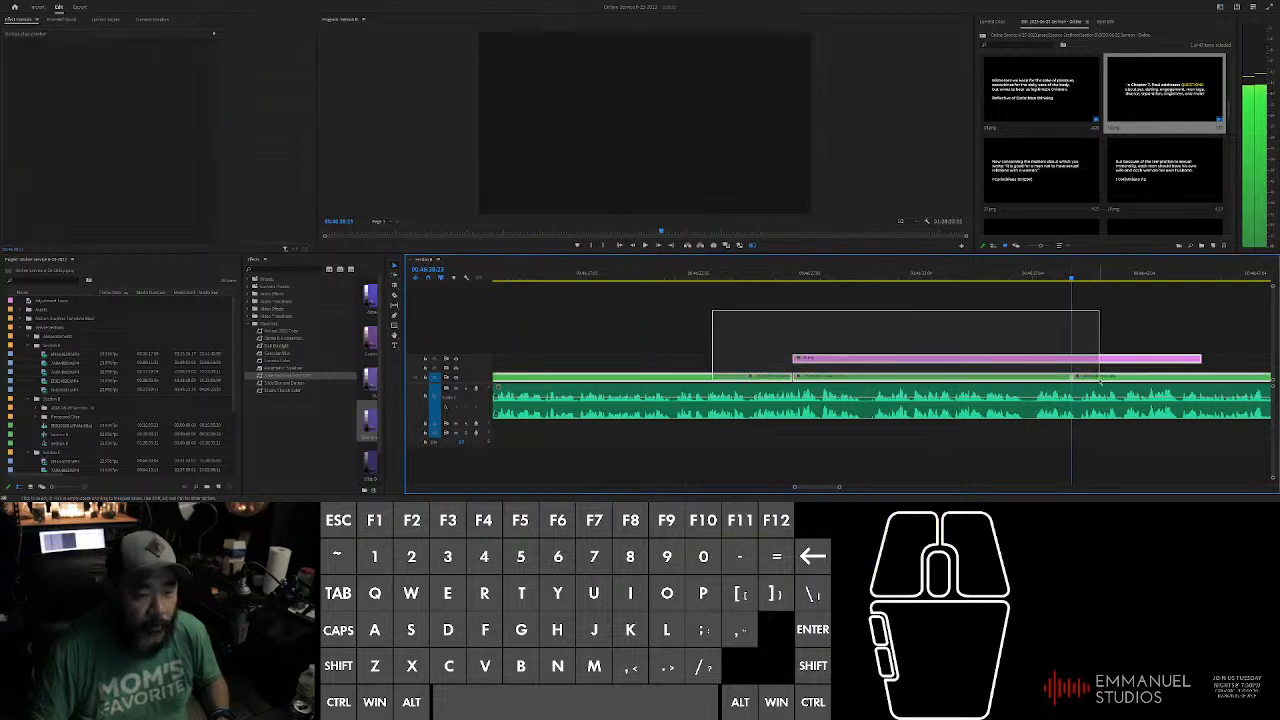
pyautogui.click(1068, 352)
pyautogui.scroll(2, 870, 360)
pyautogui.click(838, 360)
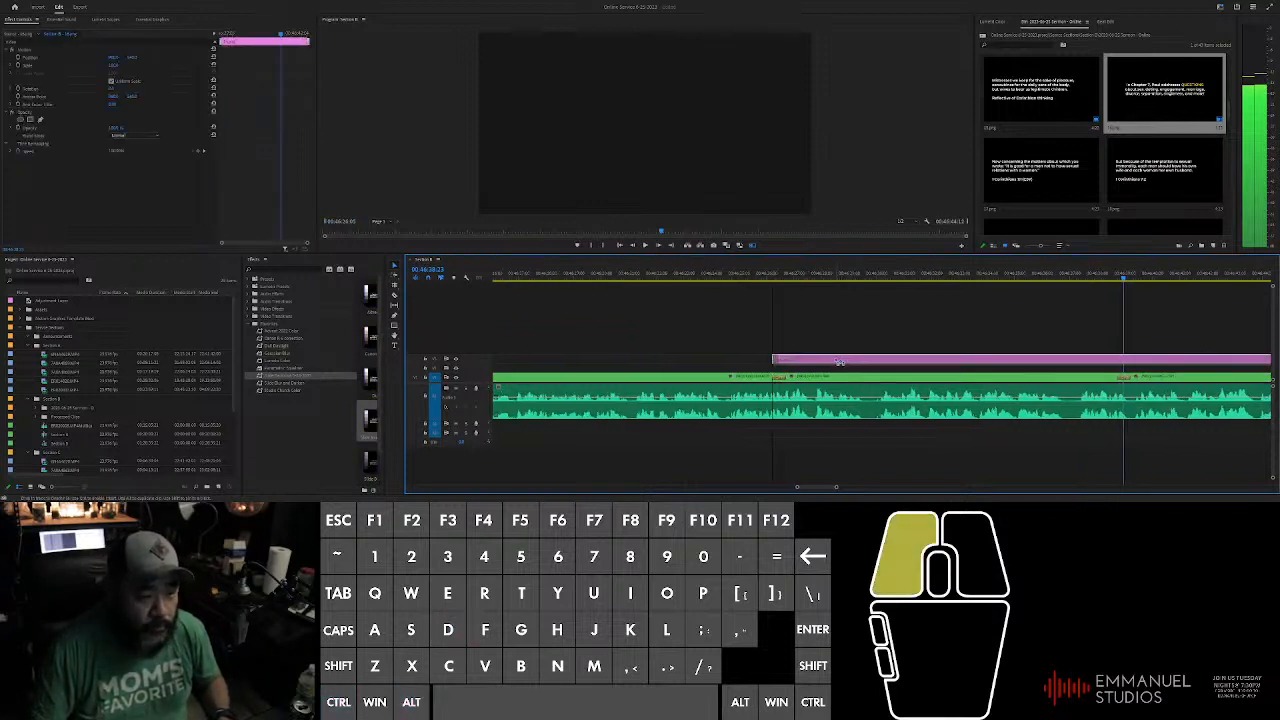
pyautogui.scroll(-2, 848, 326)
pyautogui.click(863, 276)
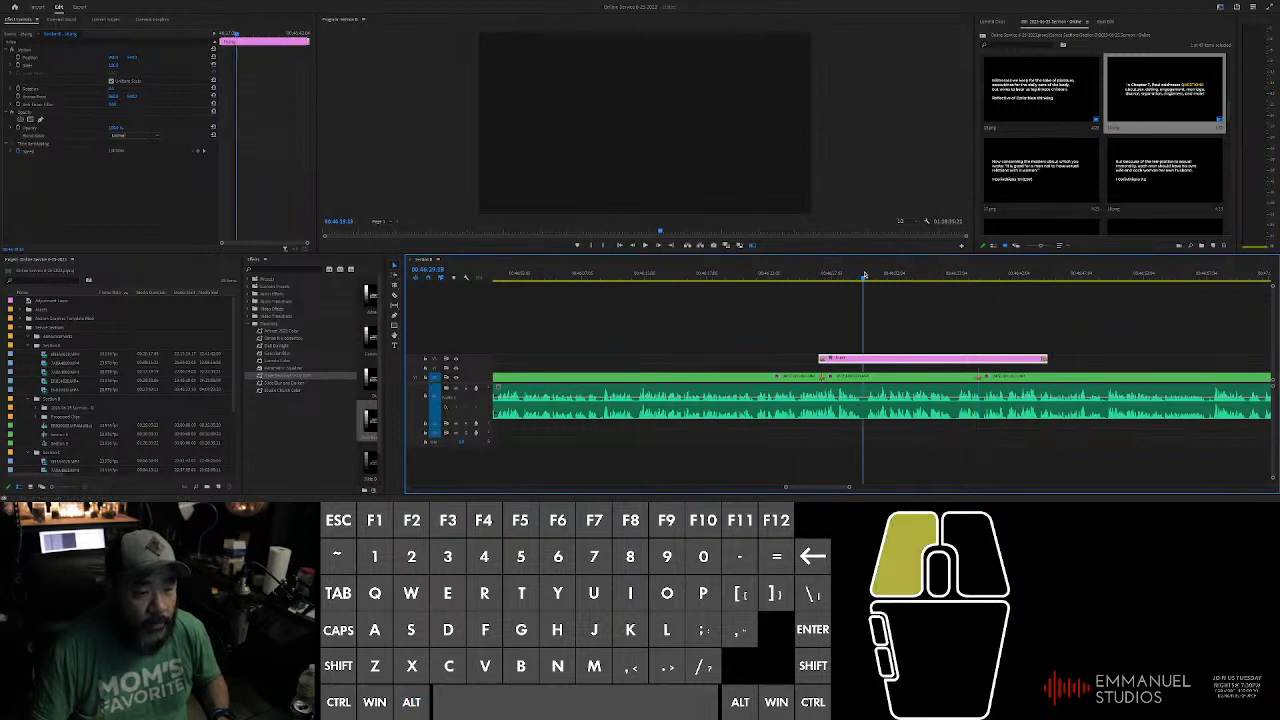
pyautogui.click(898, 378)
pyautogui.click(135, 57)
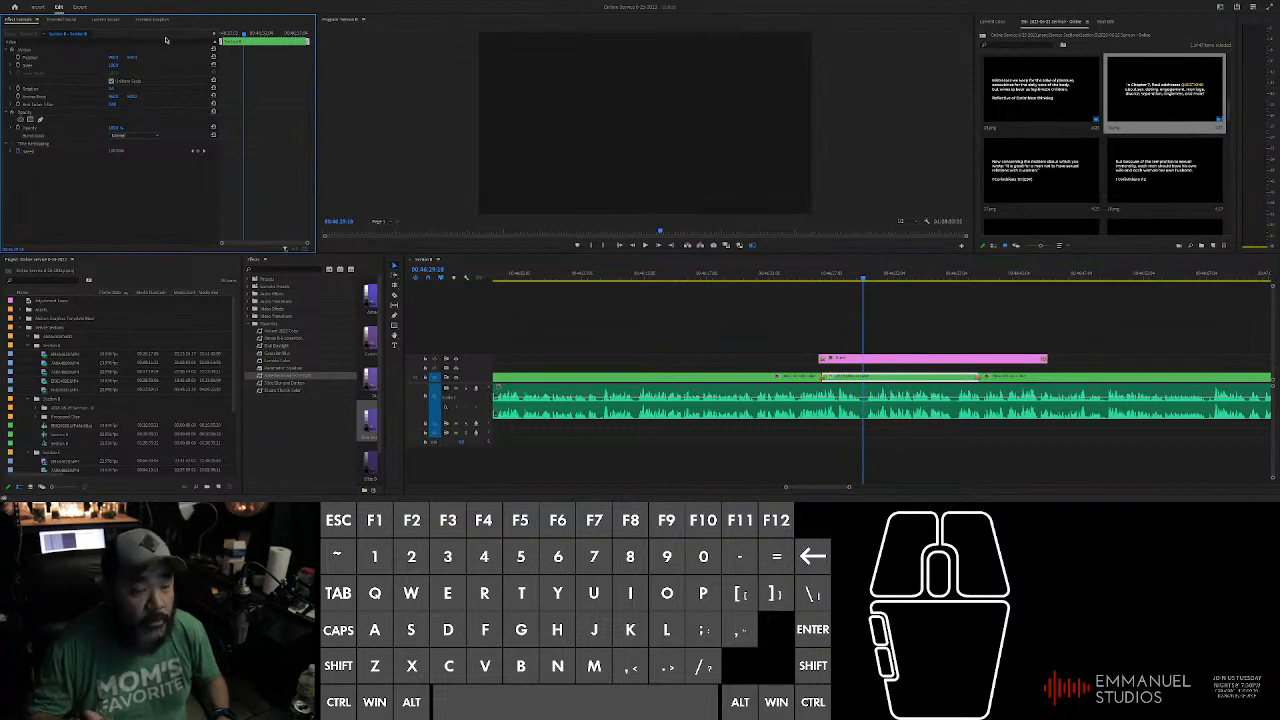
pyautogui.hotkey('ctrl', 'z')
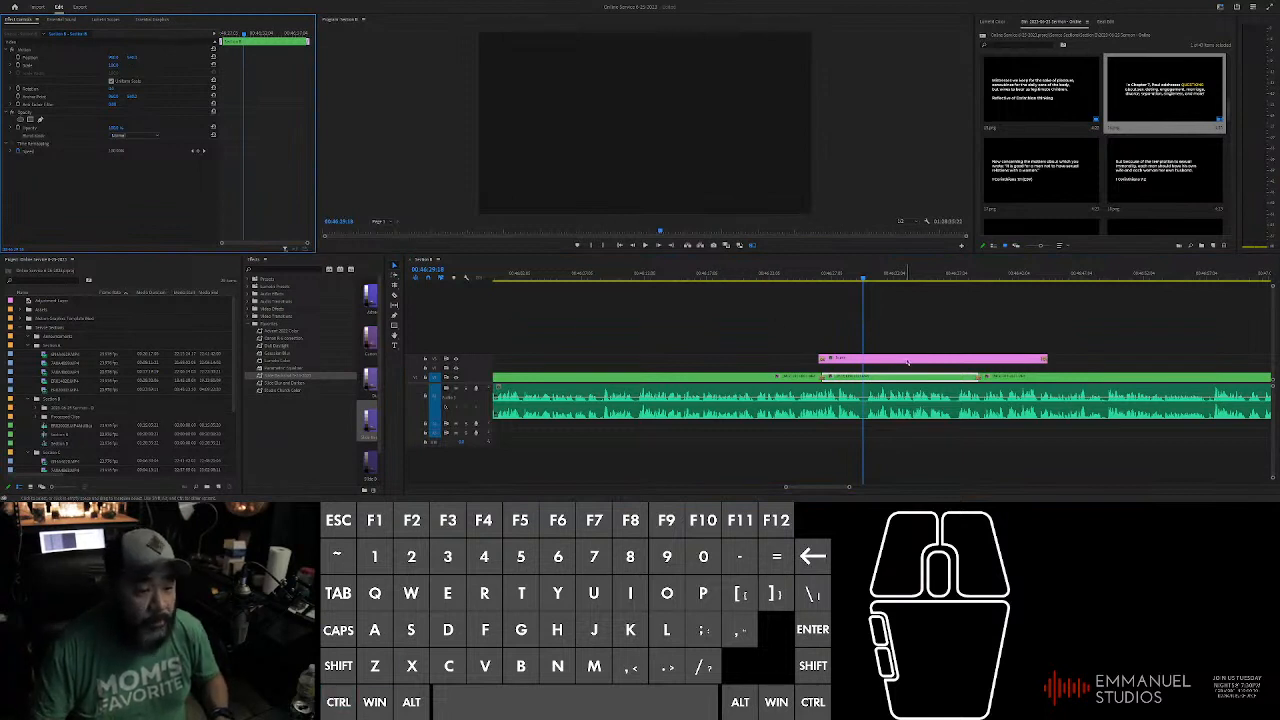
# Step: Change the vertical position of the Chapter 7 slide over the camera footage
pyautogui.click(906, 360)
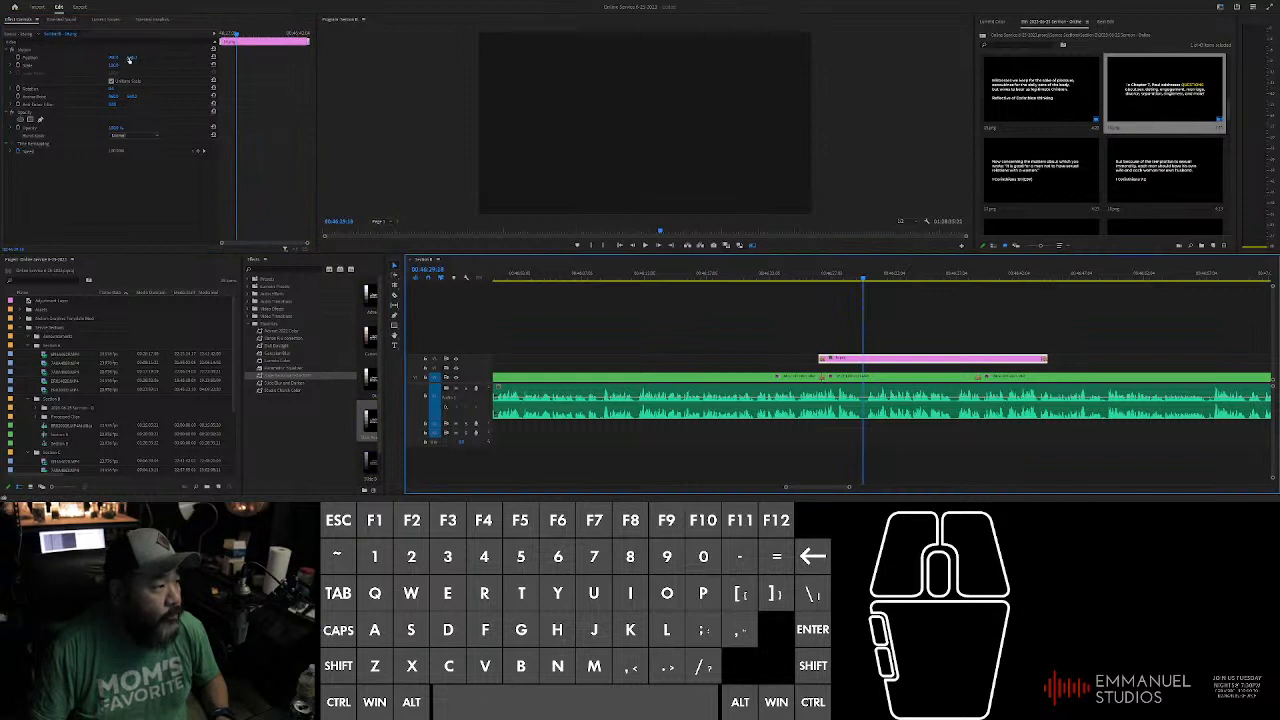
pyautogui.click(133, 58)
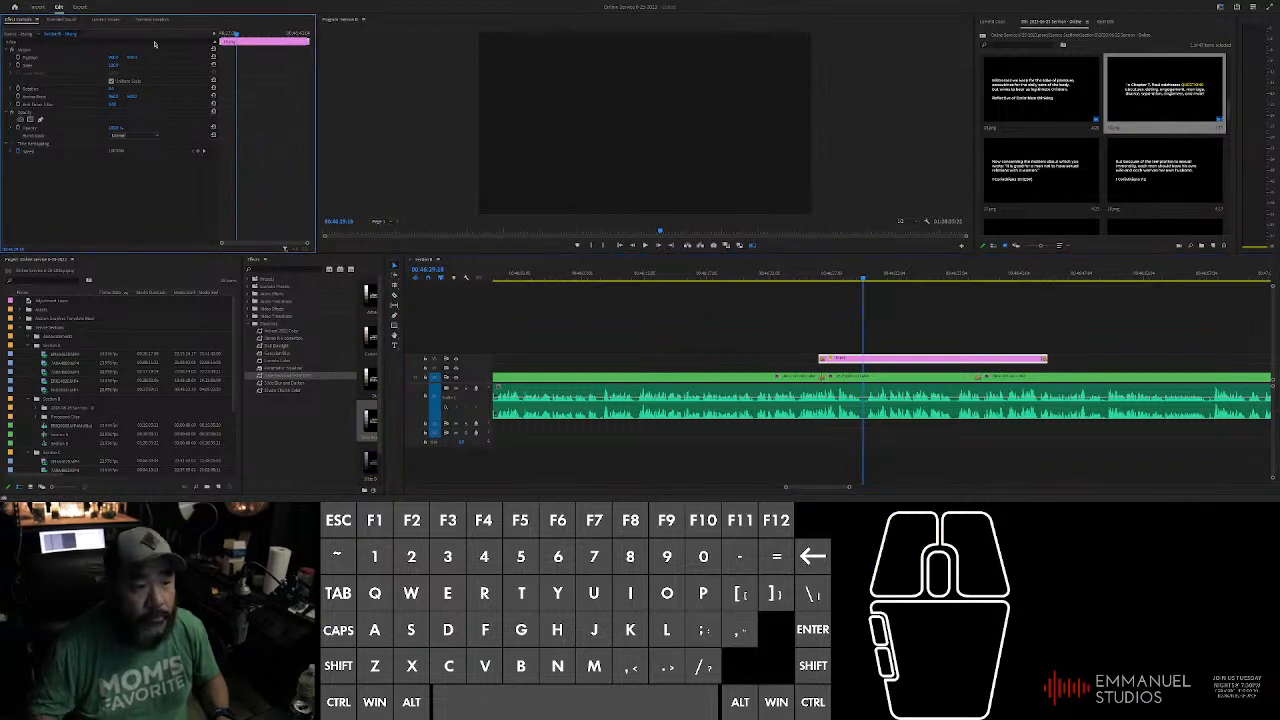
pyautogui.click(405, 151)
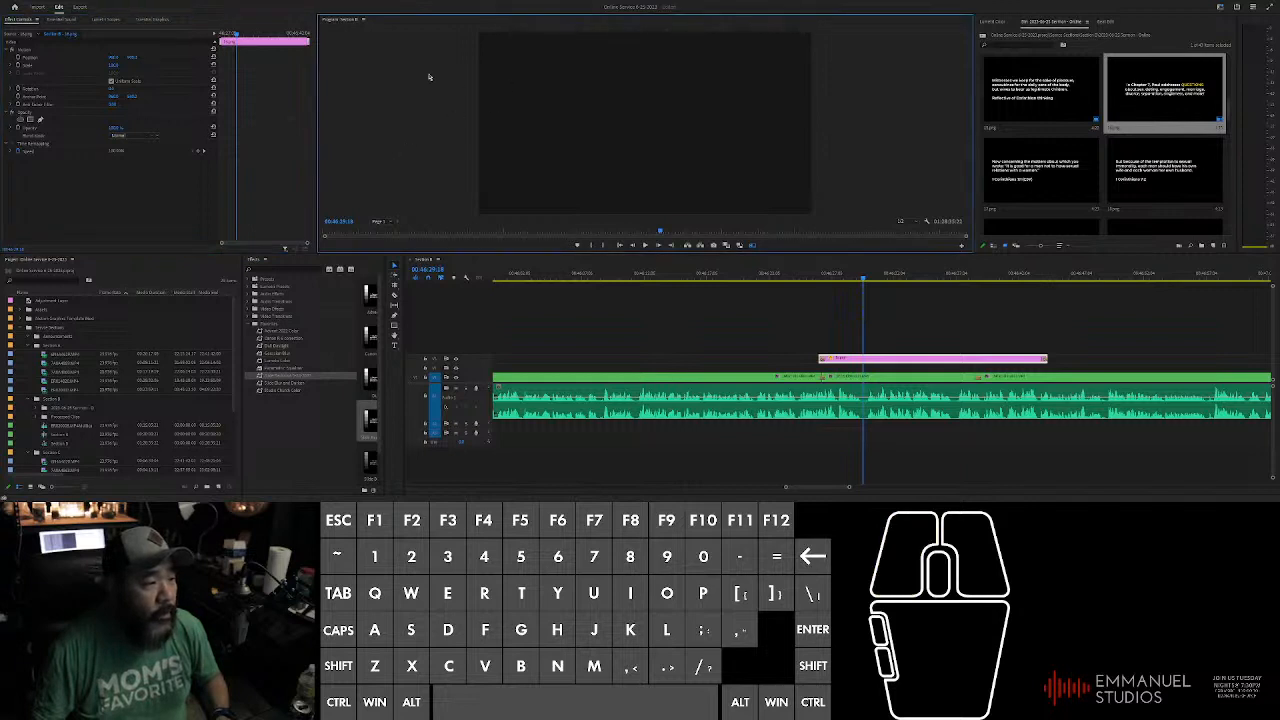
# Step: Play the Chapter 7 slide section from its opening transition to check how long the slide should stay over the footage
pyautogui.click(915, 377)
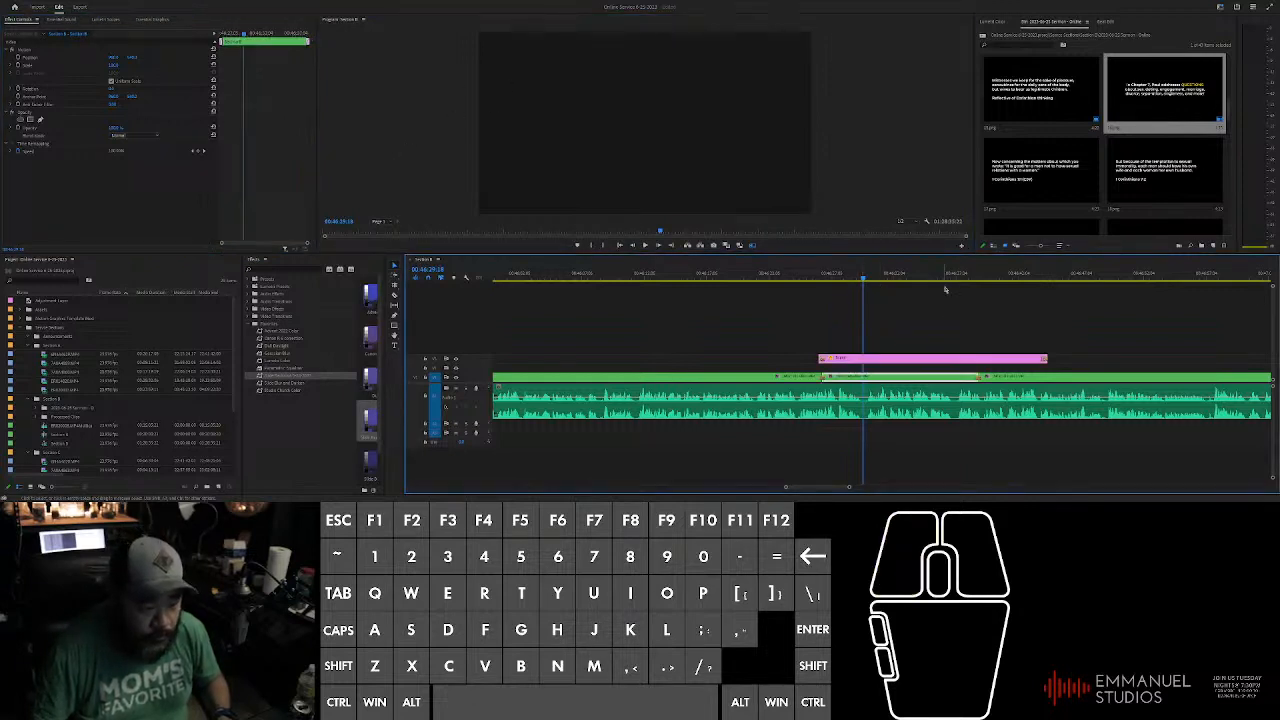
pyautogui.keyDown('alt'); pyautogui.scroll(-5, 945, 290); pyautogui.keyUp('alt')
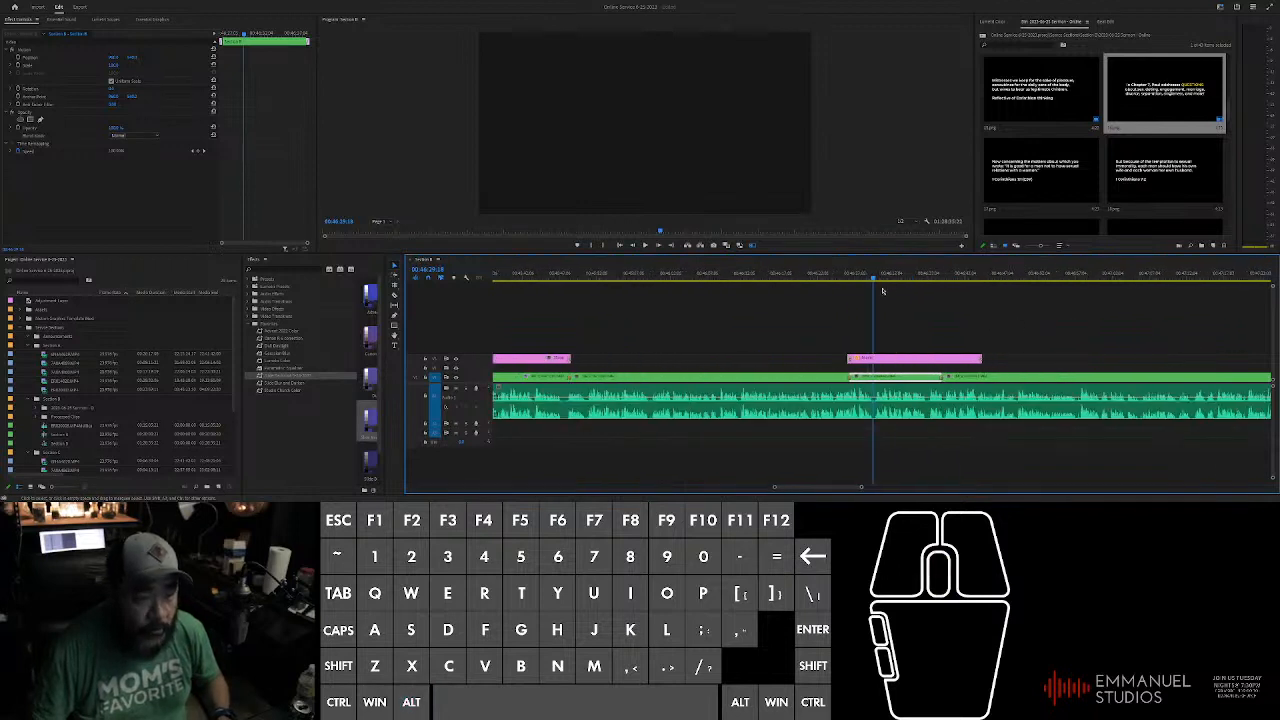
pyautogui.keyDown('shift'); pyautogui.click(848, 275); pyautogui.keyUp('shift')
pyautogui.keyDown('alt'); pyautogui.scroll(3, 888, 318); pyautogui.keyUp('alt')
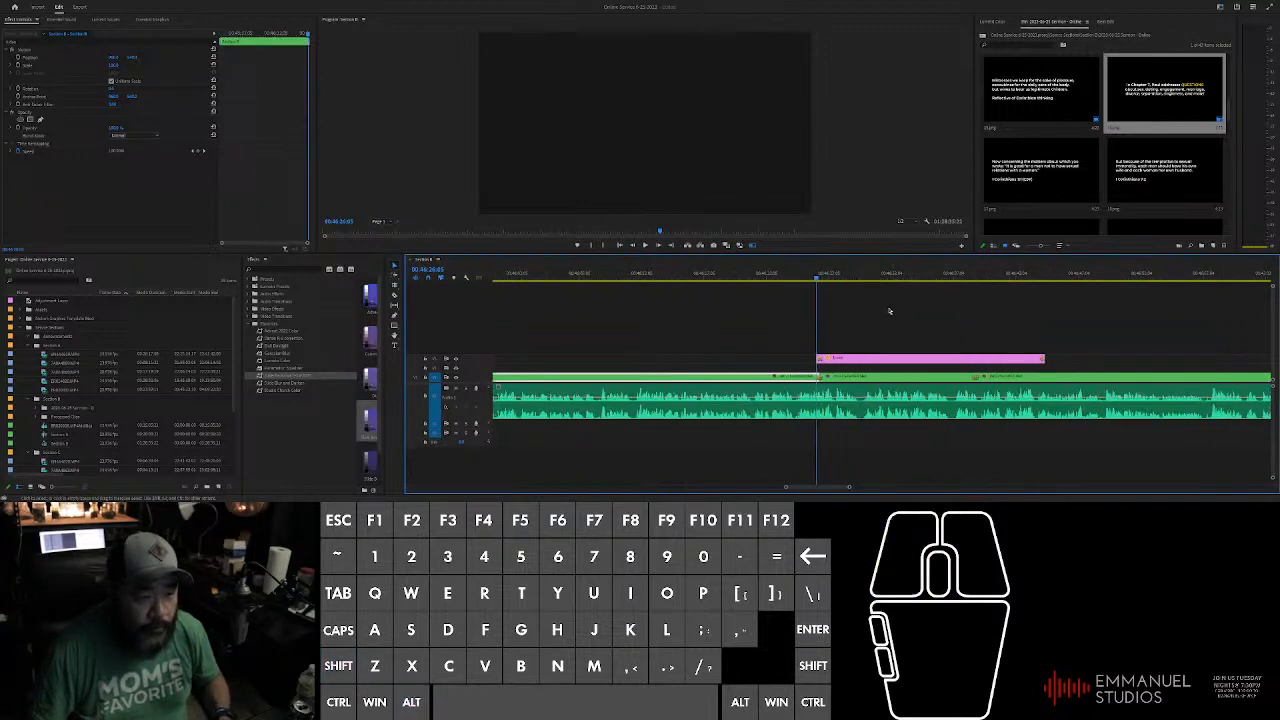
pyautogui.keyDown('alt'); pyautogui.scroll(-4, 940, 320); pyautogui.keyUp('alt')
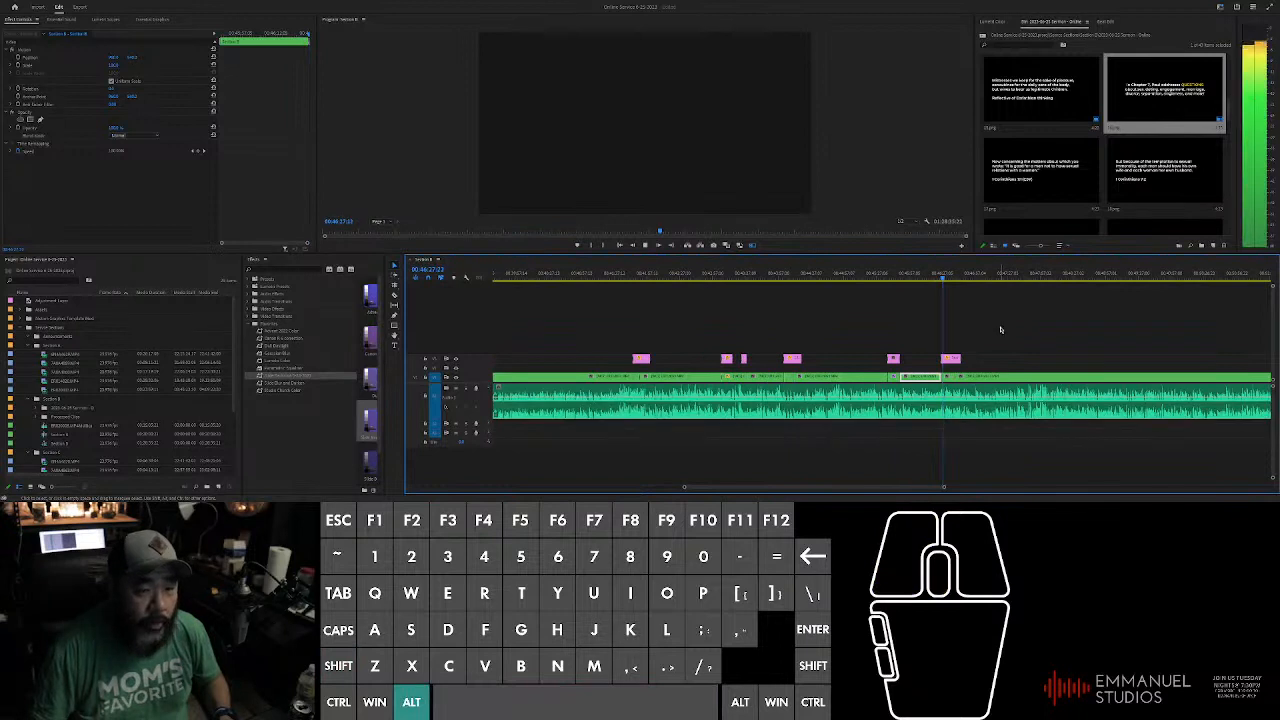
pyautogui.keyDown('alt'); pyautogui.scroll(3, 993, 331); pyautogui.keyUp('alt')
pyautogui.click(993, 331)
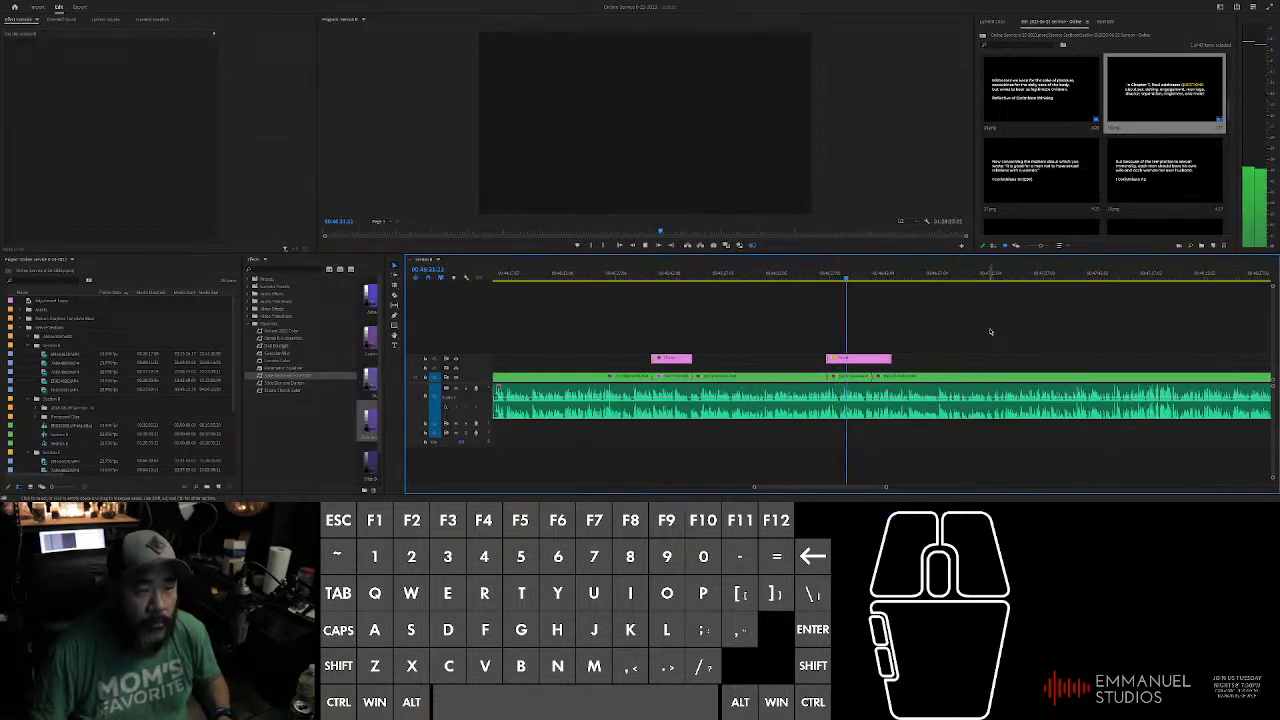
pyautogui.click(967, 356)
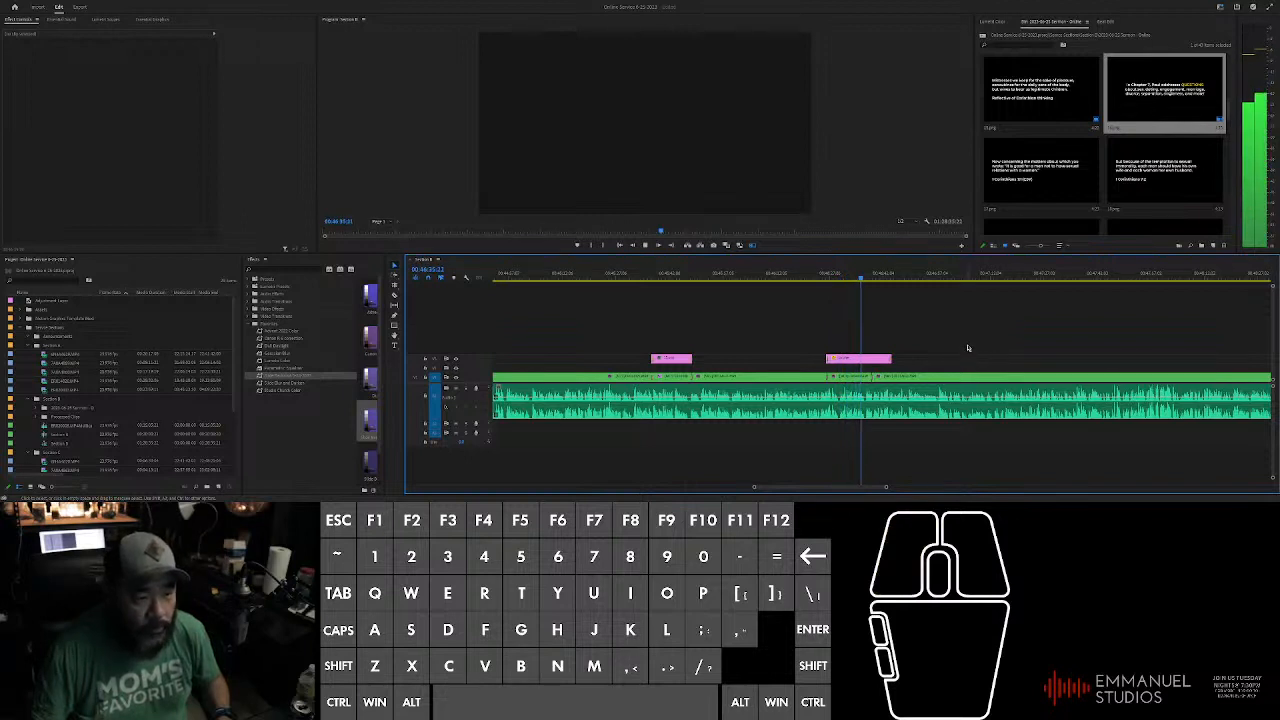
pyautogui.click(962, 344)
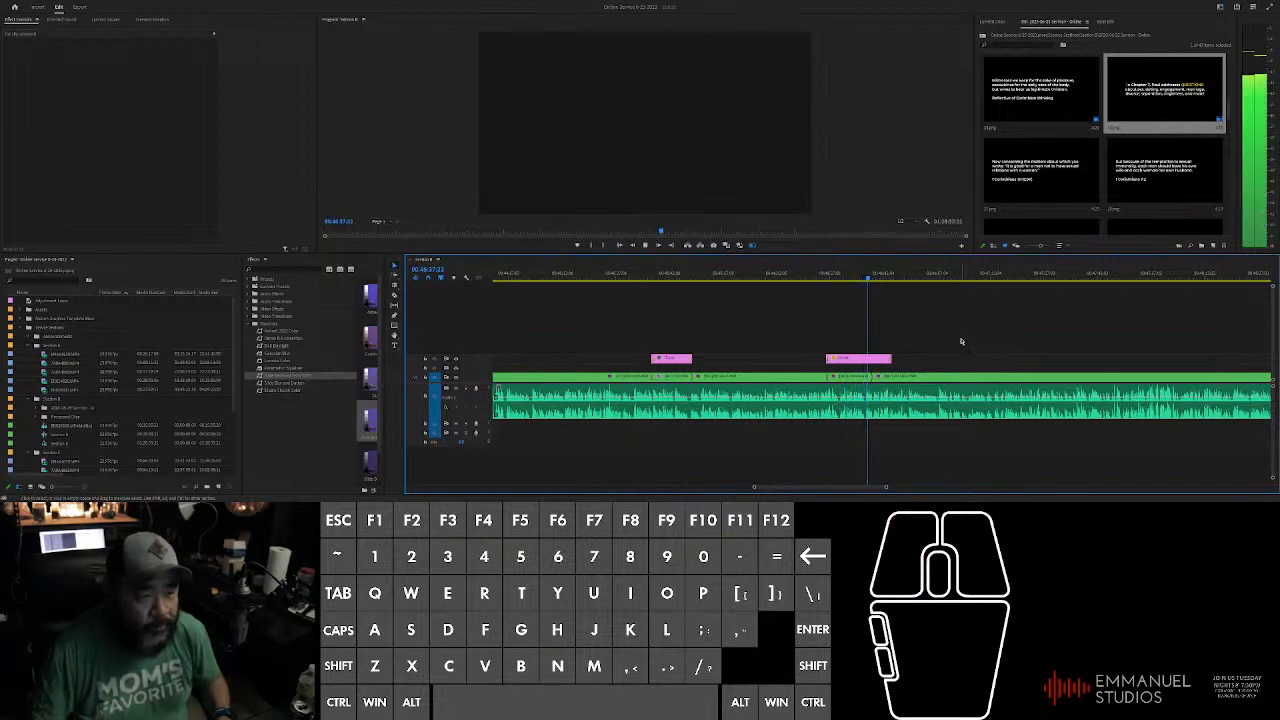
pyautogui.keyDown('alt'); pyautogui.scroll(3, 961, 341); pyautogui.keyUp('alt')
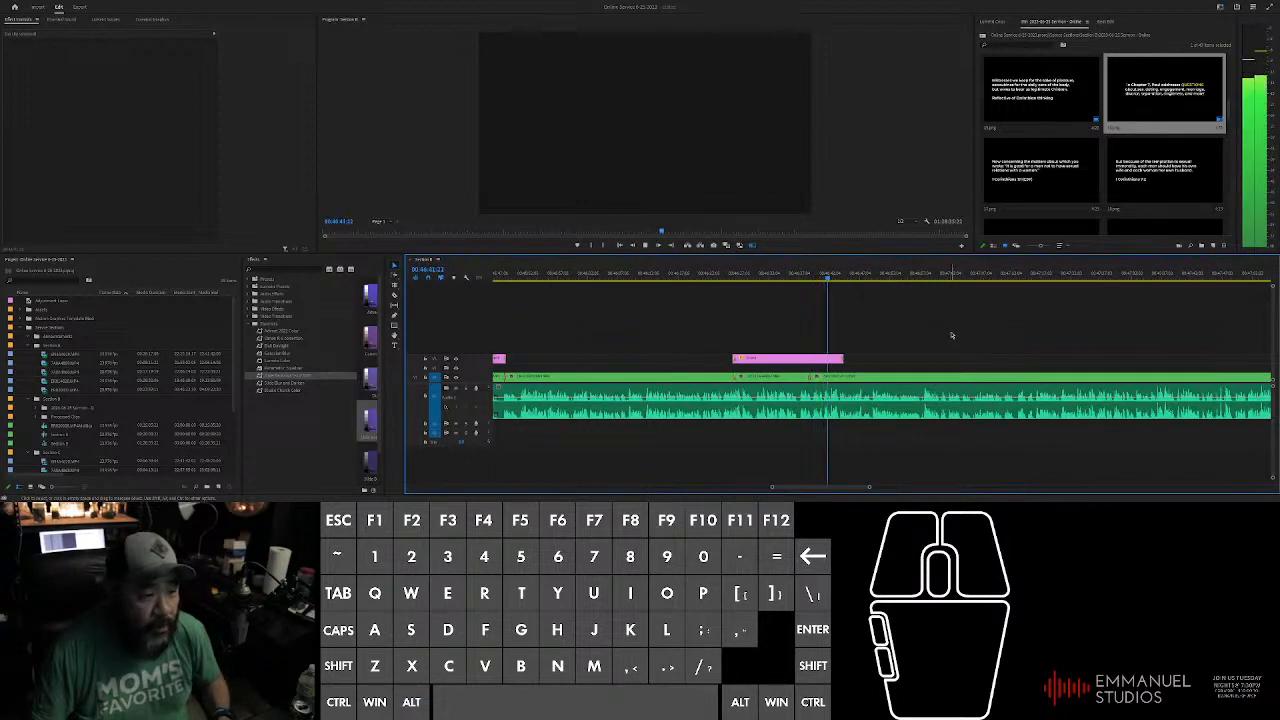
pyautogui.click(934, 378)
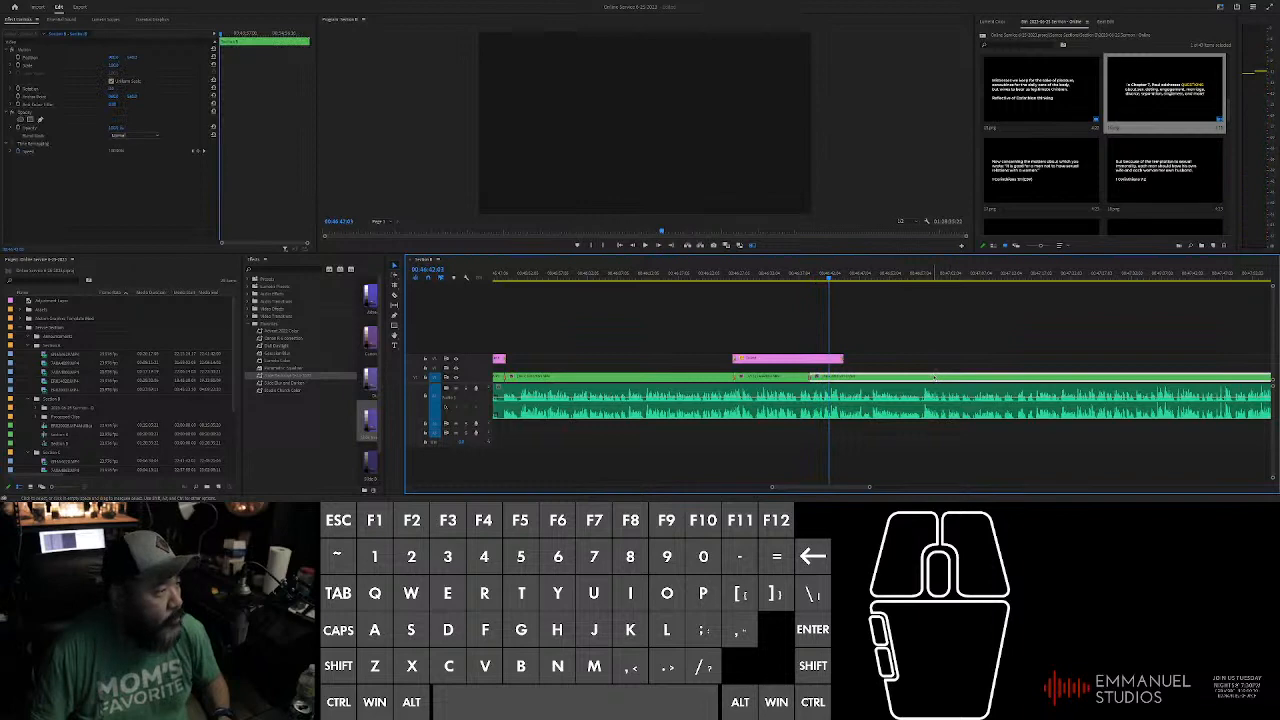
# Step: Play onward from the Chapter 7 slide and skip ahead to find where the next scripture passage begins, near 00:47:36
pyautogui.click(955, 352)
pyautogui.keyDown('alt'); pyautogui.scroll(-3, 940, 342); pyautogui.keyUp('alt')
pyautogui.keyDown('alt'); pyautogui.scroll(3, 930, 335); pyautogui.keyUp('alt')
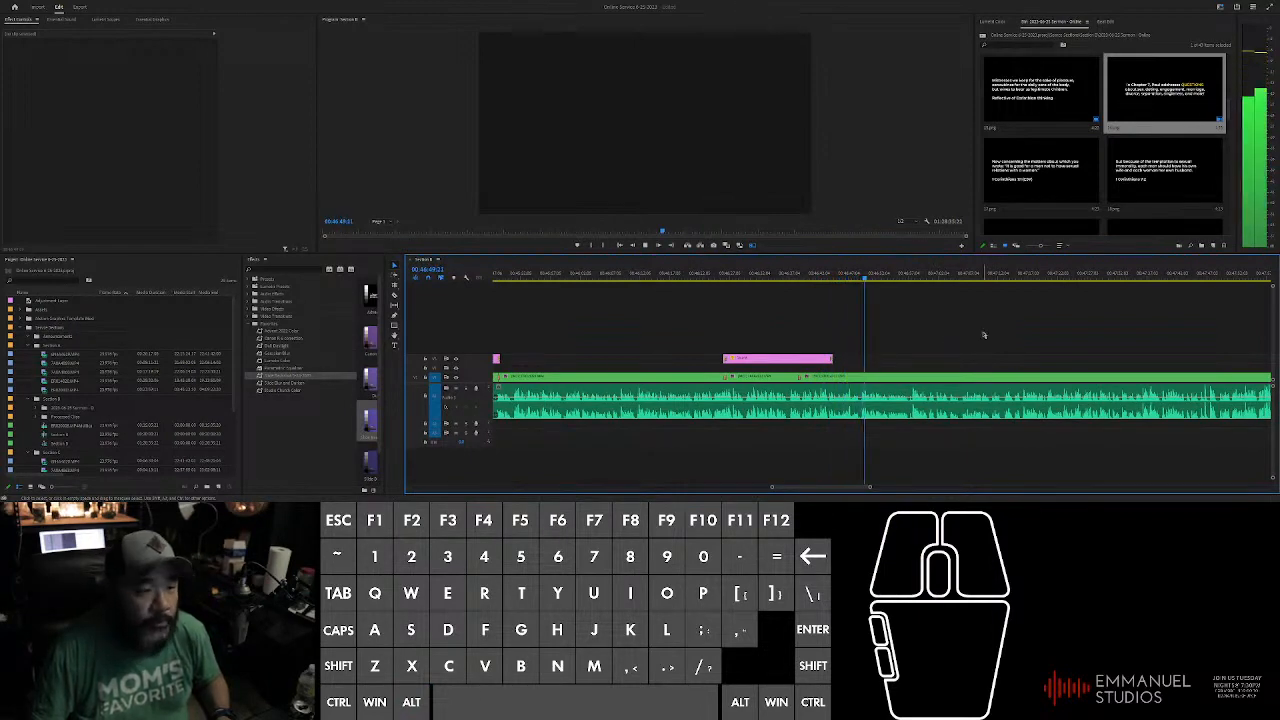
pyautogui.scroll(-5, 984, 331)
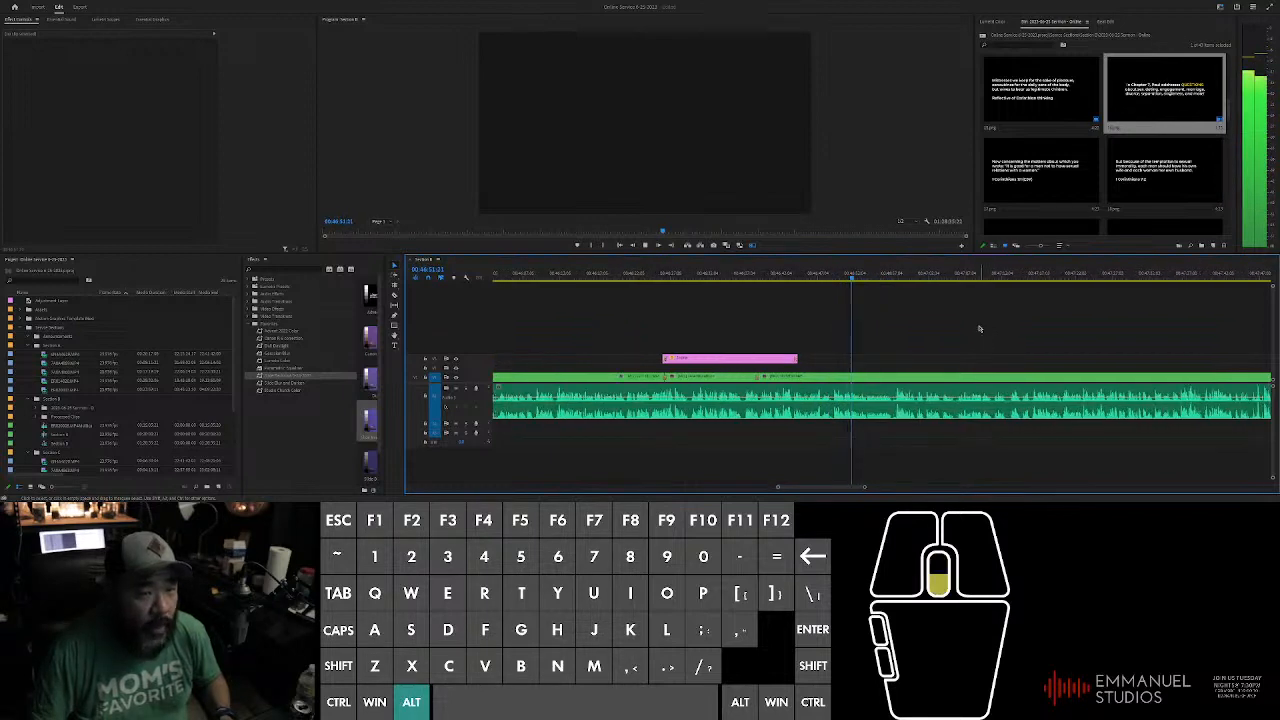
pyautogui.scroll(-3, 979, 330)
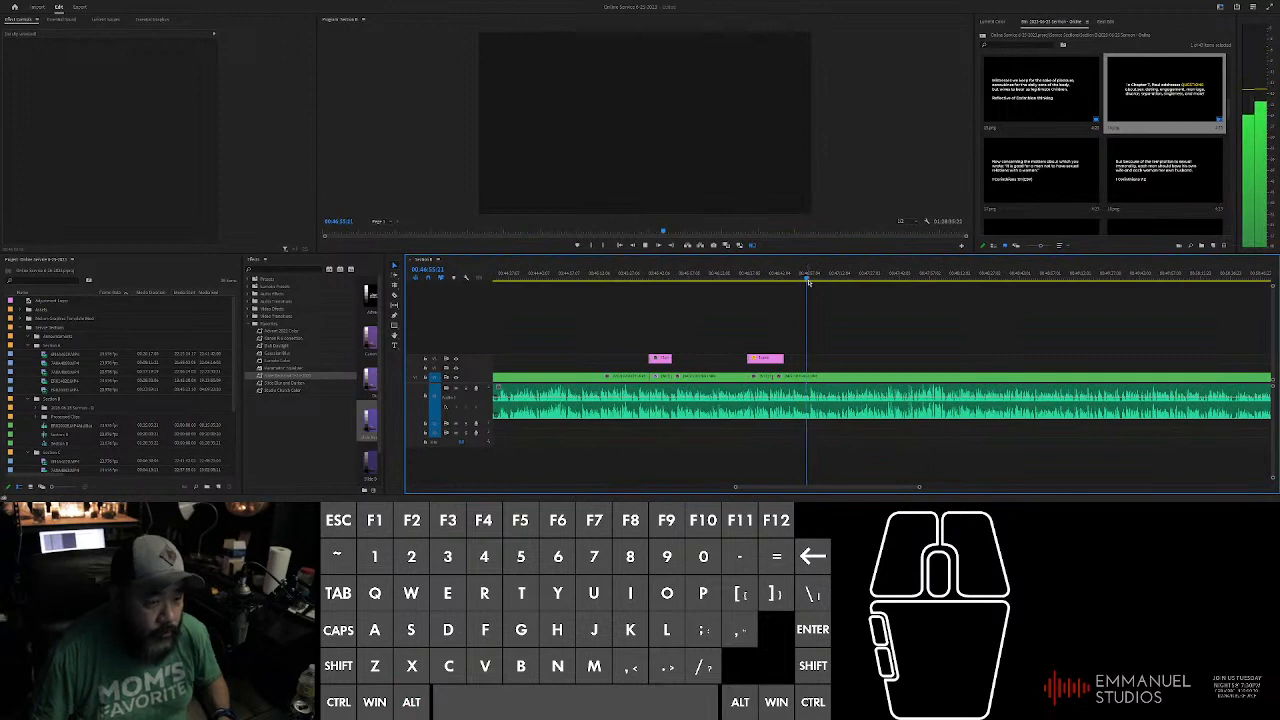
pyautogui.moveTo(808, 280); pyautogui.dragTo(881, 278)
pyautogui.scroll(3, 890, 326)
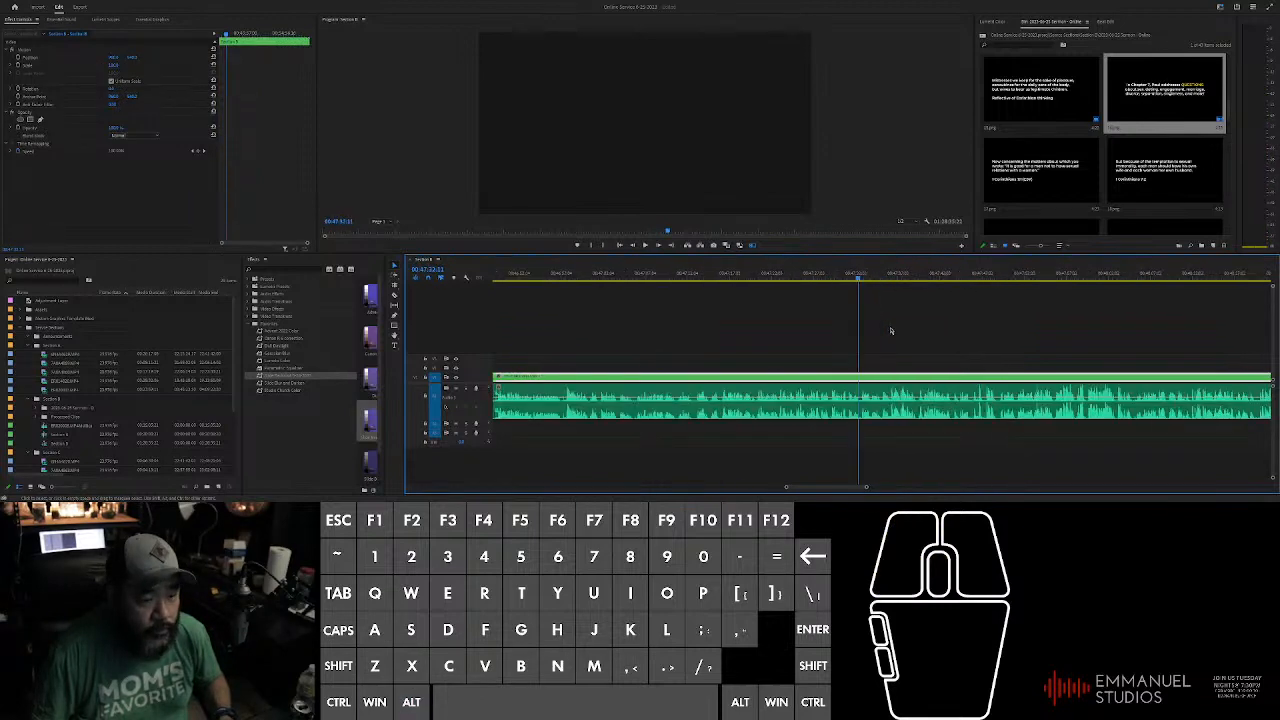
pyautogui.scroll(3, 895, 326)
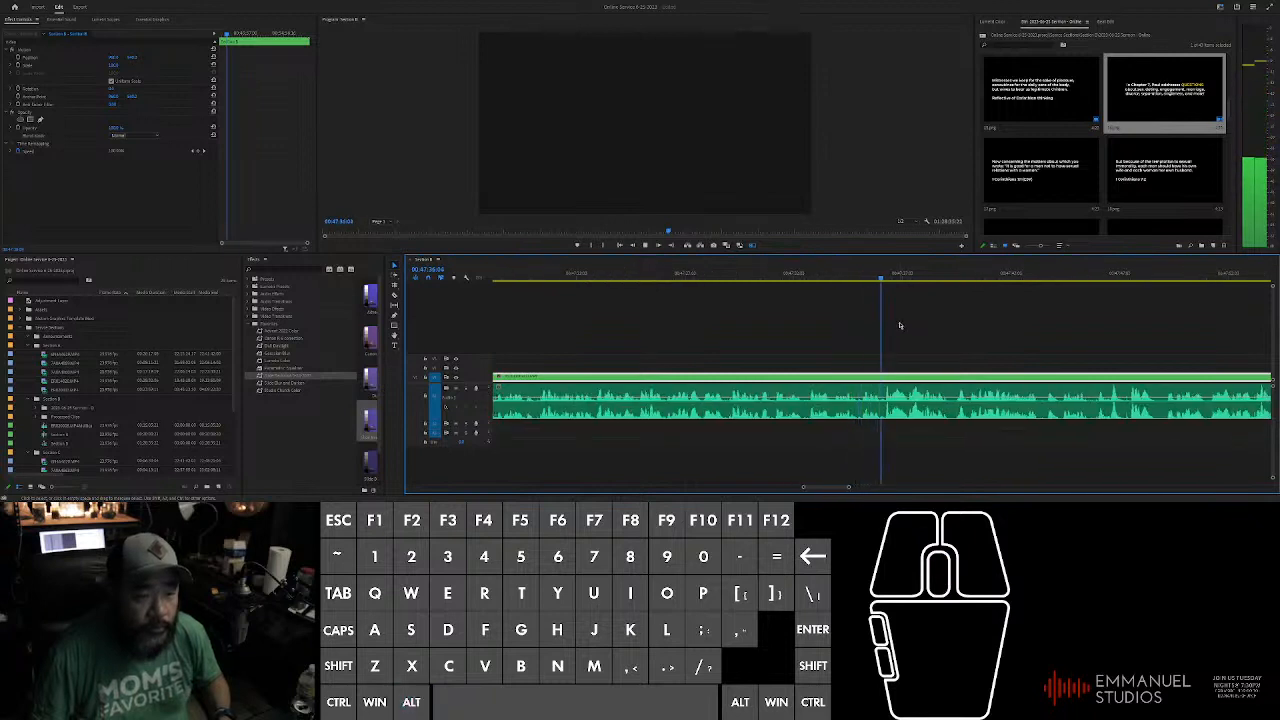
# Step: Add volume keyframes to the audio clip around 00:47:36 and lower the middle one to dip the sound just before the passage
pyautogui.moveTo(890, 281); pyautogui.dragTo(858, 281)
pyautogui.scroll(-3, 900, 305)
pyautogui.scroll(-3, 820, 340)
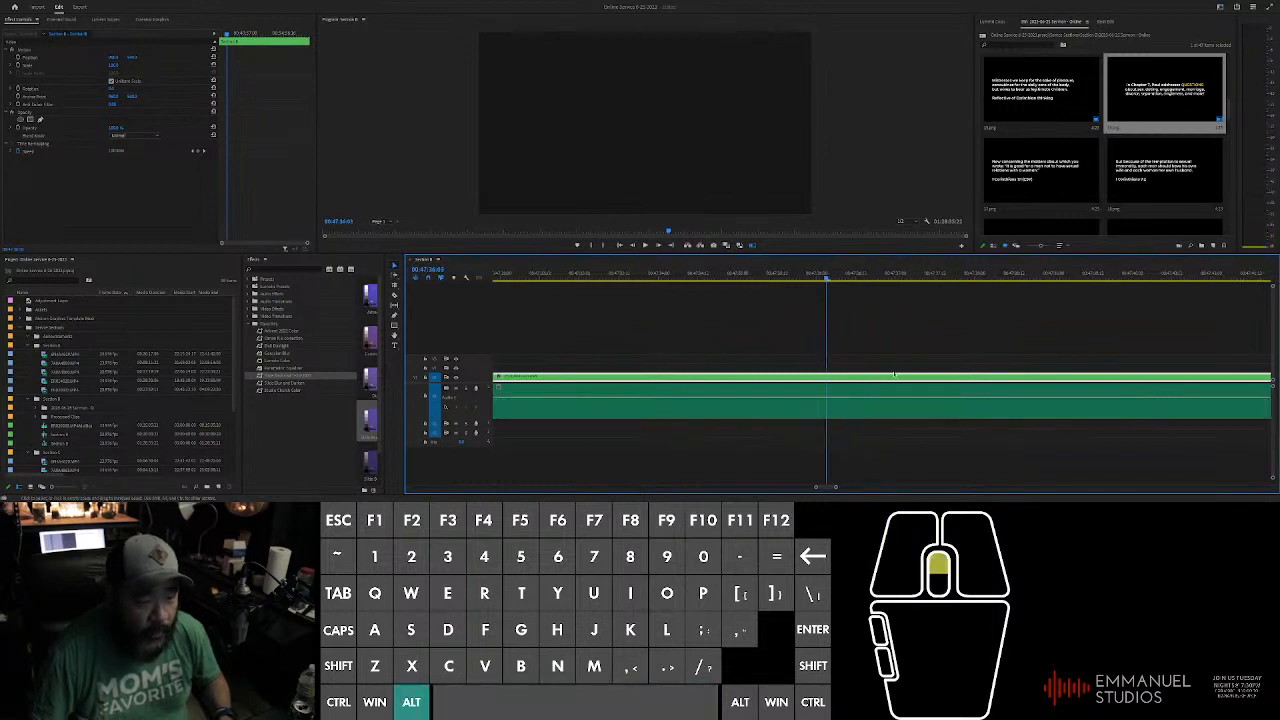
pyautogui.keyDown('ctrl'); pyautogui.click(783, 398); pyautogui.keyUp('ctrl')
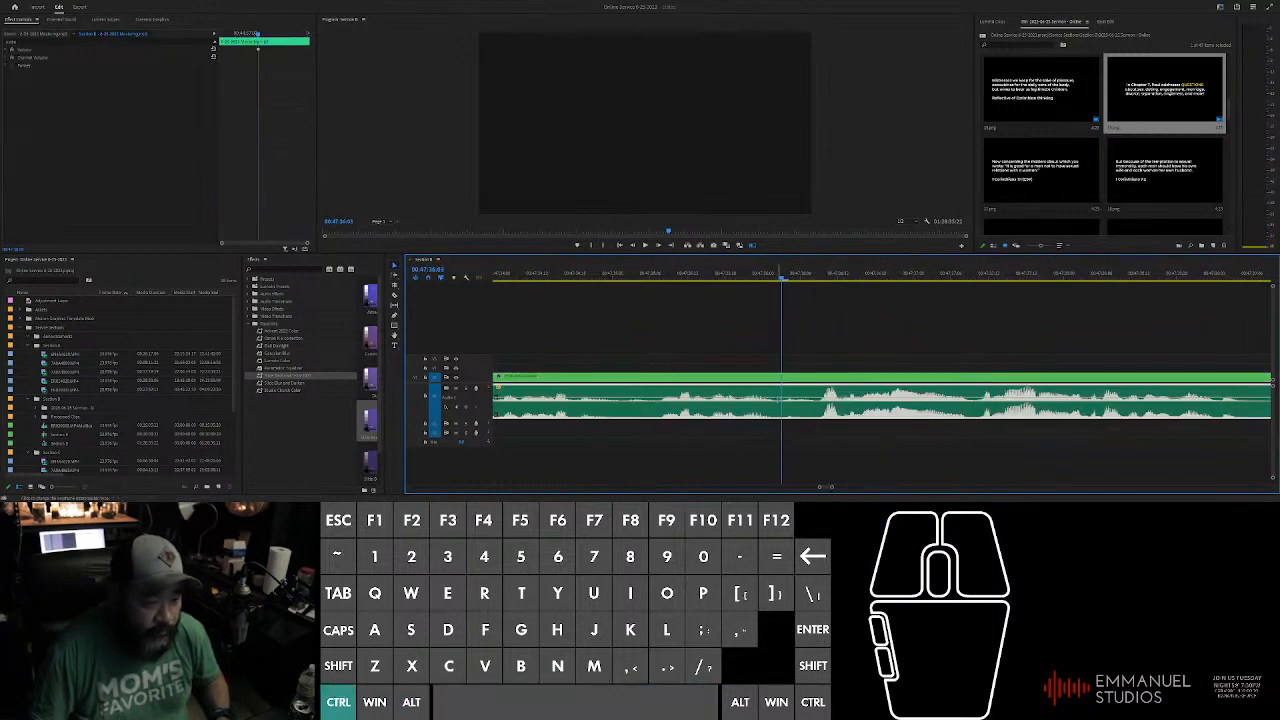
pyautogui.keyDown('ctrl'); pyautogui.click(804, 401); pyautogui.keyUp('ctrl')
pyautogui.click(803, 403)
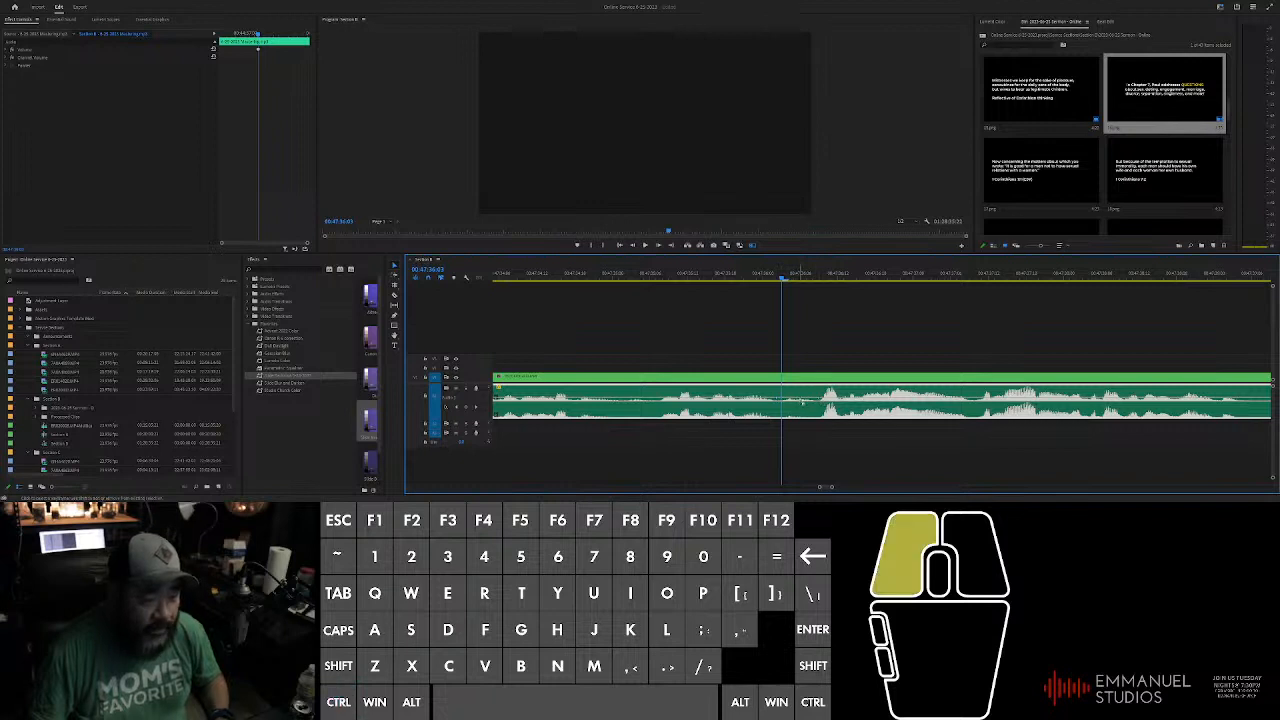
pyautogui.click(824, 322)
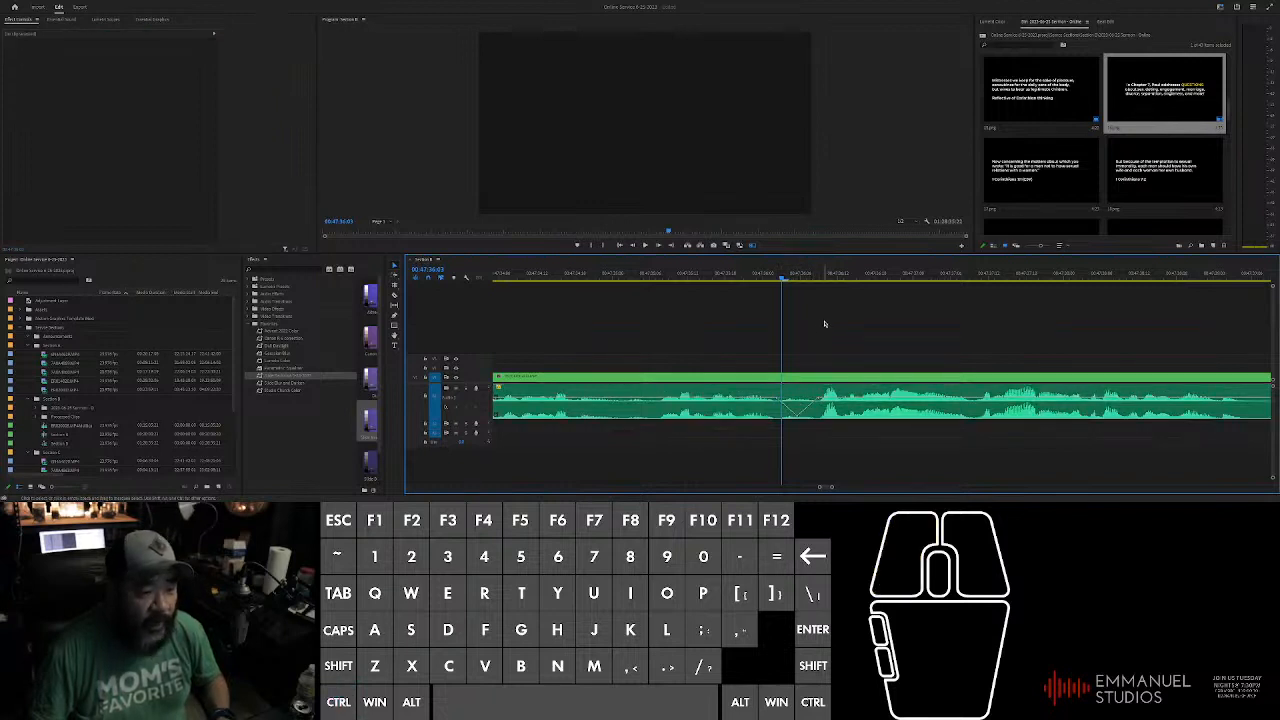
# Step: Cut the camera clip at 00:47:36:07 and place the "Now concerning the matters about which you wrote" slide above it from that cut
pyautogui.press('space')
pyautogui.moveTo(800, 276); pyautogui.dragTo(807, 284)
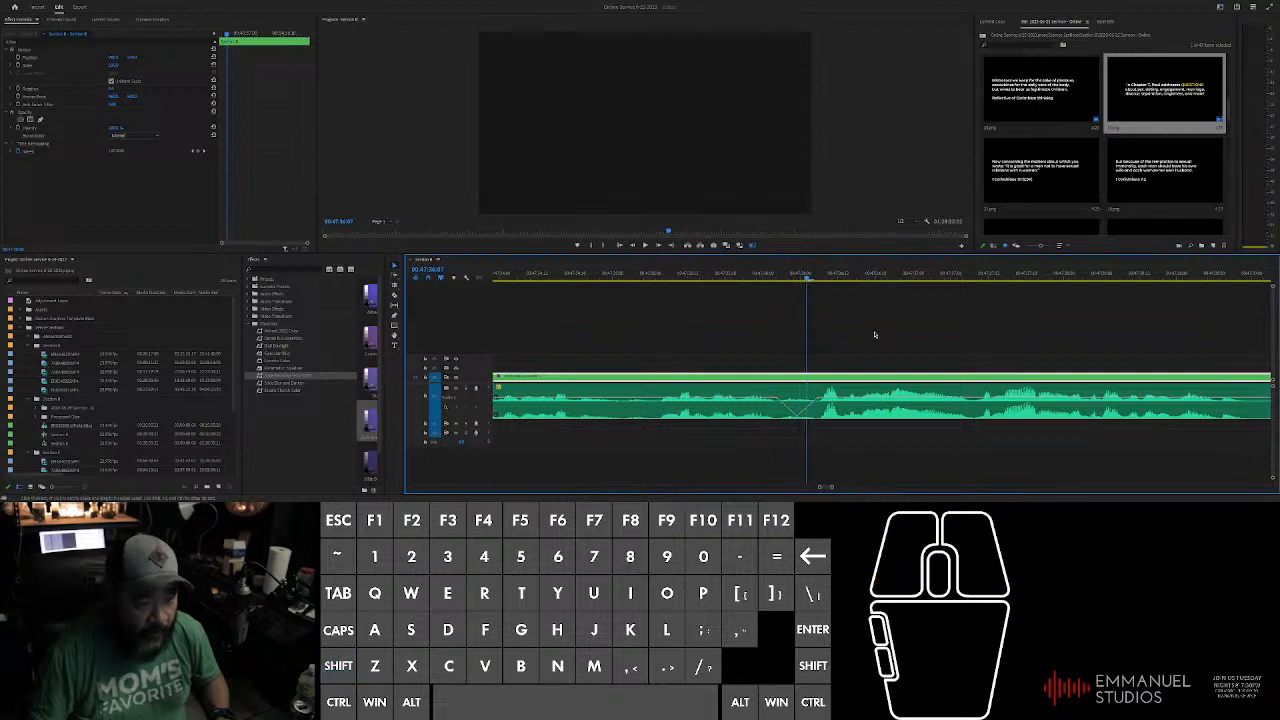
pyautogui.hotkey('ctrl', 'k')
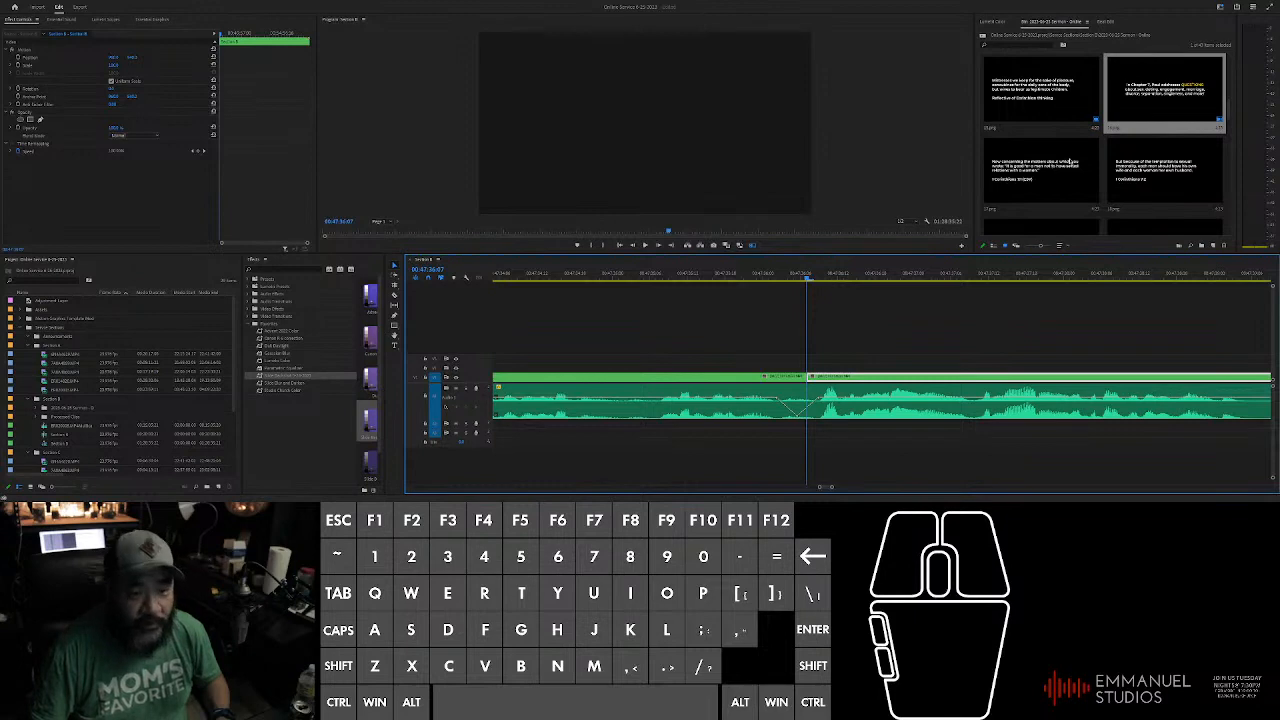
pyautogui.moveTo(1062, 178); pyautogui.dragTo(818, 354)
pyautogui.scroll(-5, 985, 355)
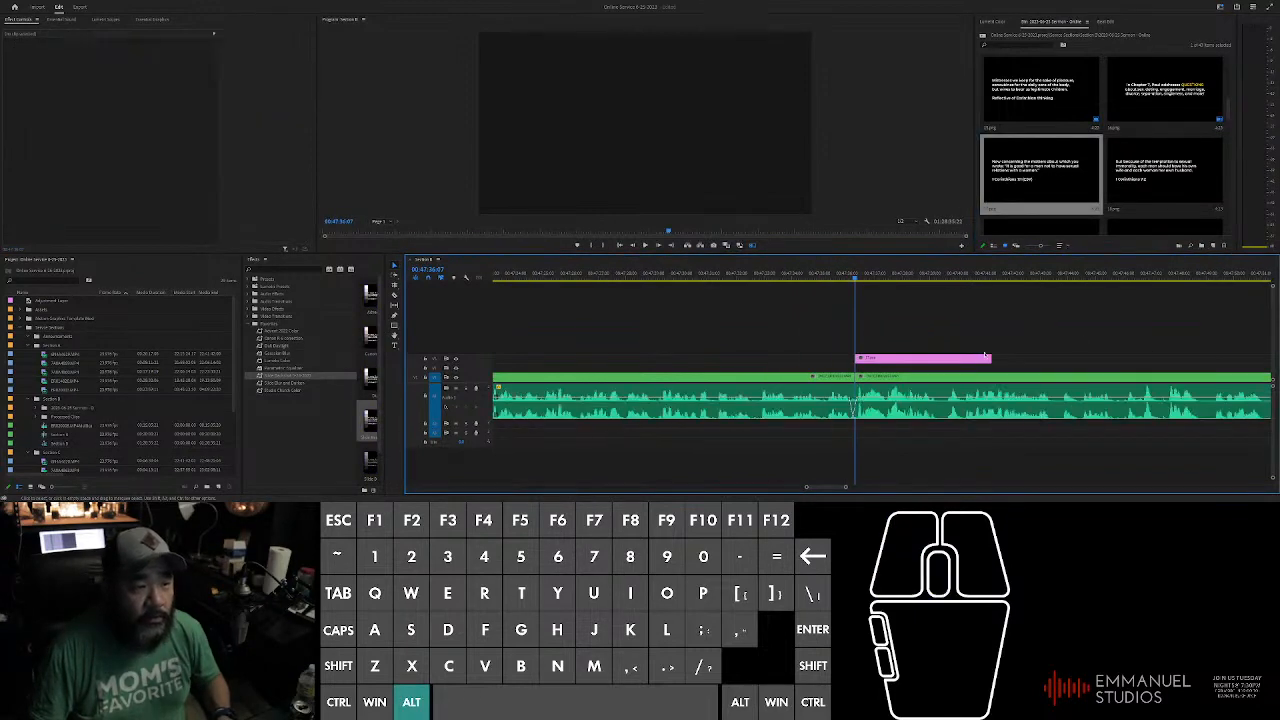
# Step: Lengthen the 1 Corinthians 7:1 slide so it extends past the spoken passage
pyautogui.scroll(3, 985, 355)
pyautogui.press('space')
pyautogui.scroll(-3, 985, 355)
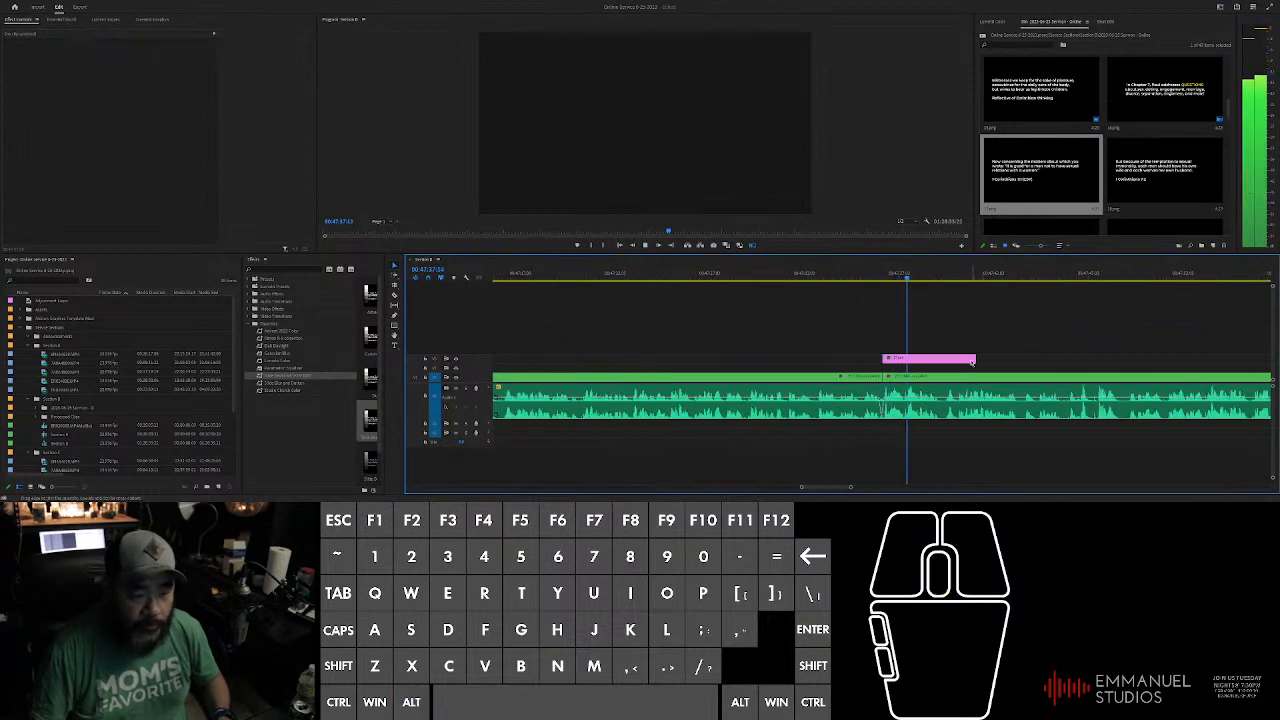
pyautogui.moveTo(970, 362); pyautogui.dragTo(1166, 360)
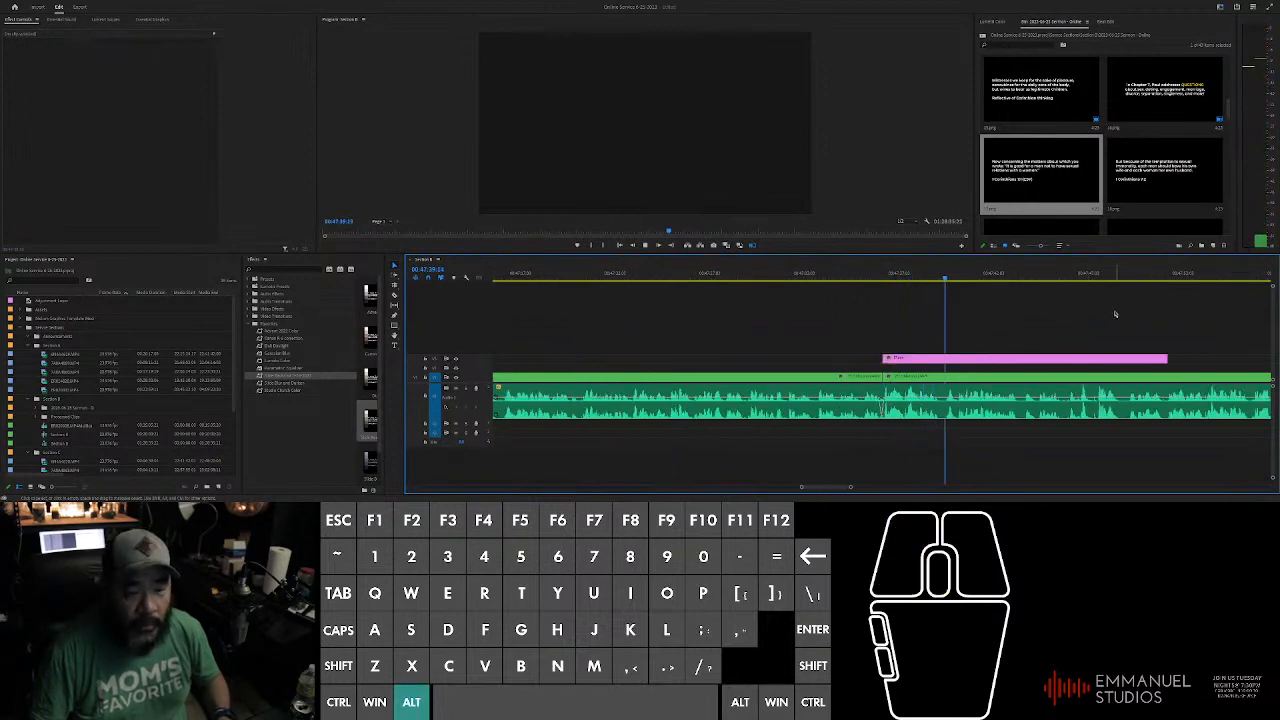
pyautogui.scroll(-3, 1125, 318)
pyautogui.scroll(2, 1150, 326)
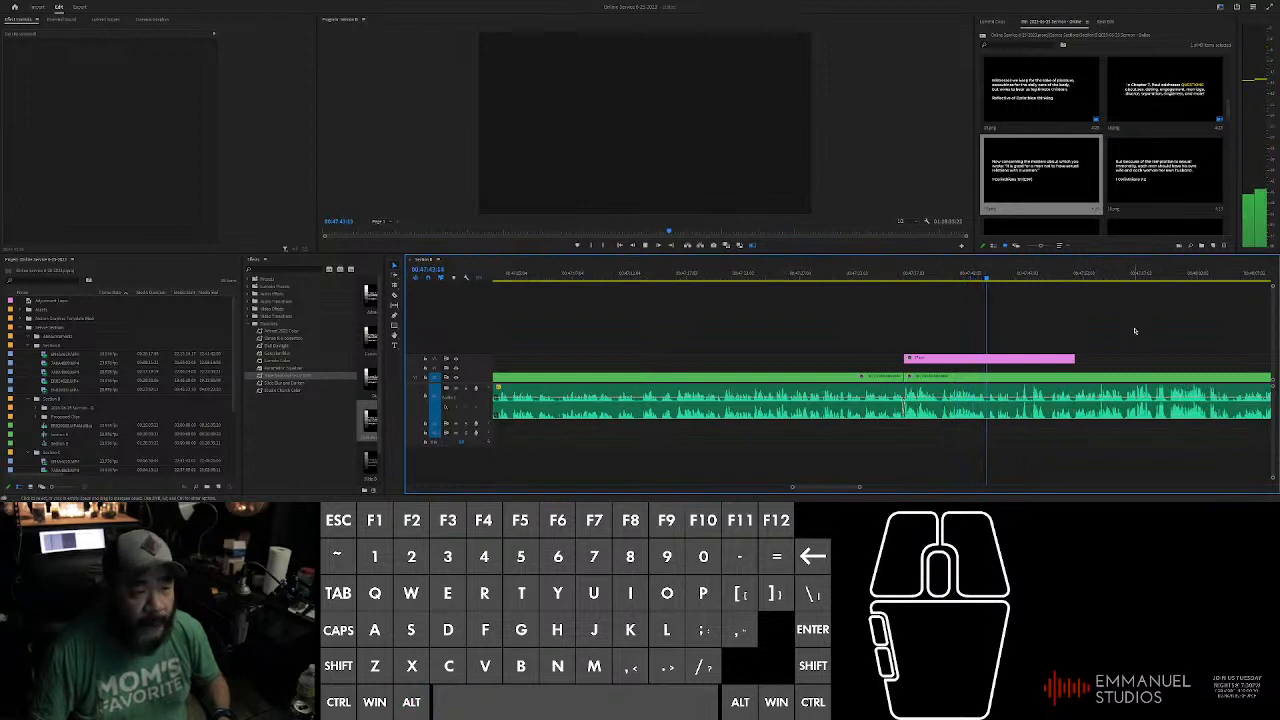
# Step: Replay the passage to find its end and cut the camera clip beneath the slide at about 00:47:46
pyautogui.press('d')
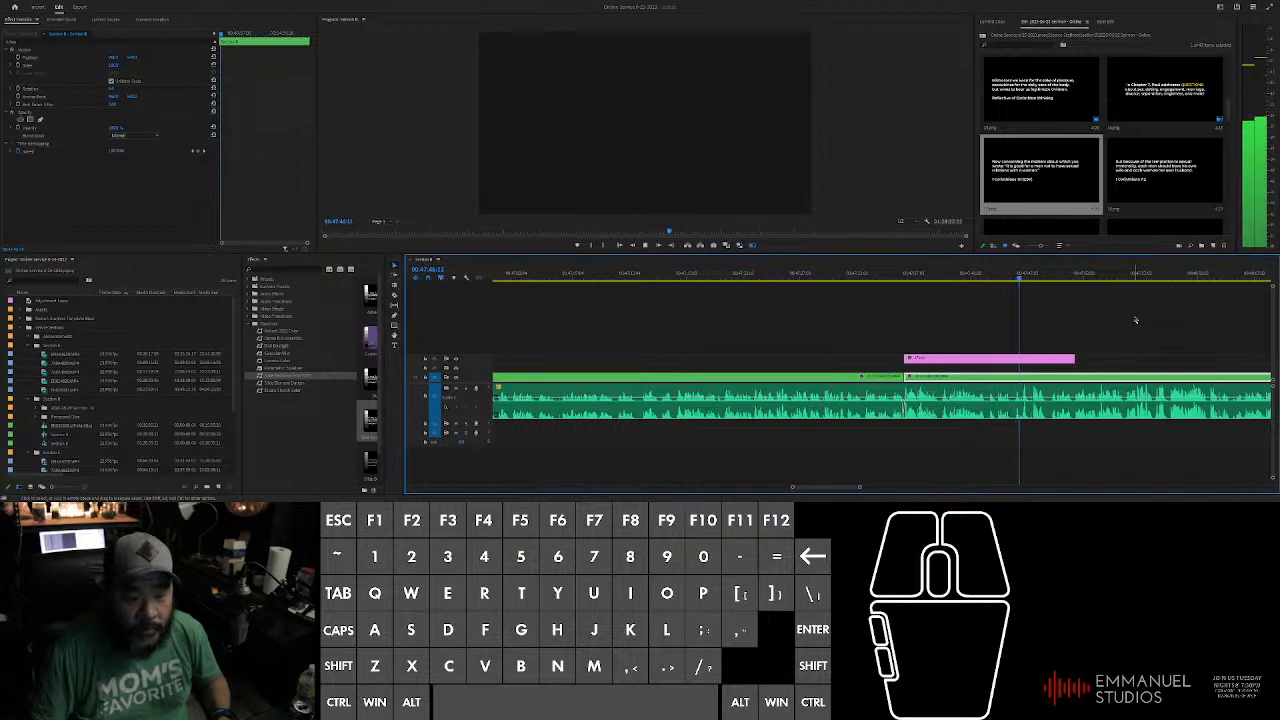
pyautogui.click(1034, 282)
pyautogui.scroll(2, 941, 290)
pyautogui.click(886, 275)
pyautogui.press('space')
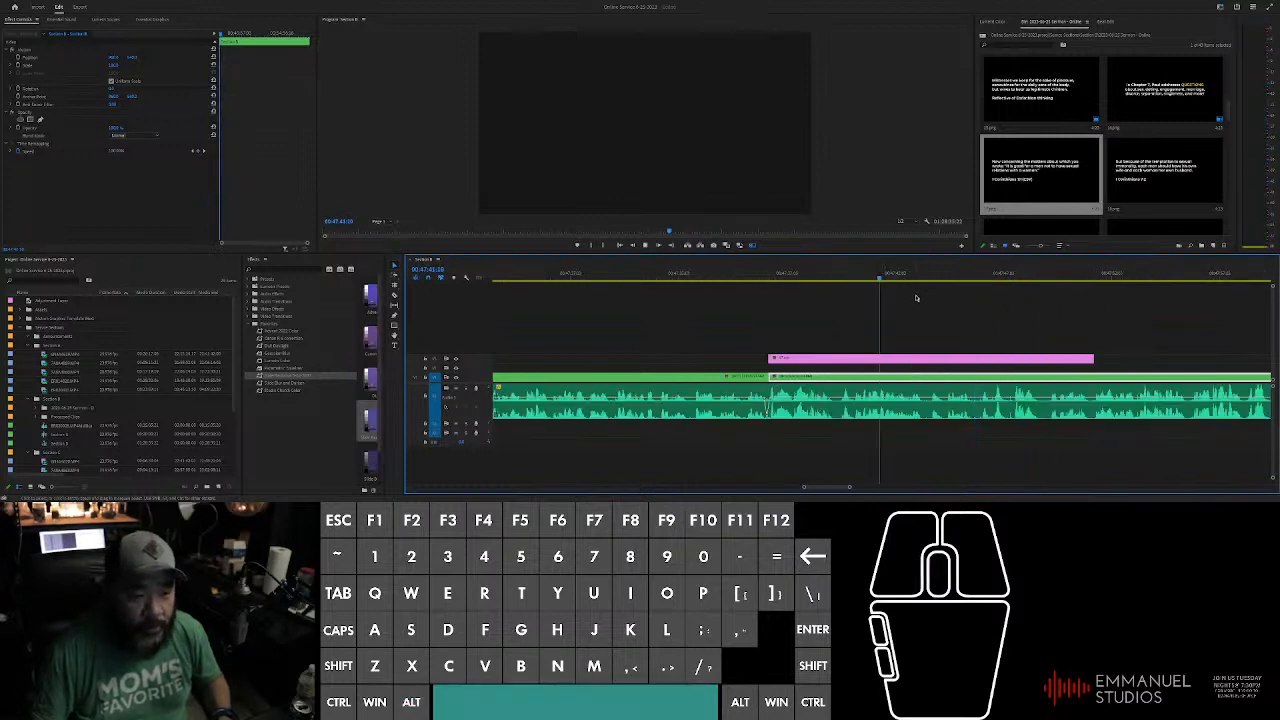
pyautogui.press('alt')
pyautogui.scroll(1, 968, 339)
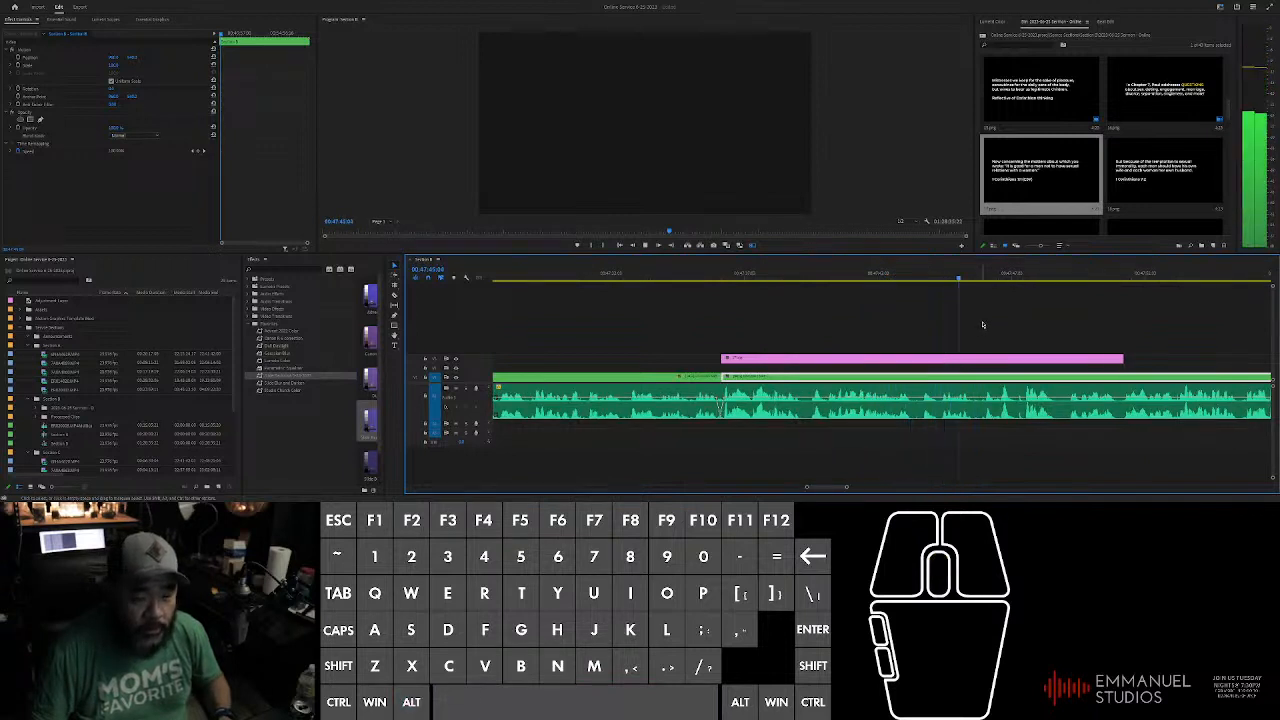
pyautogui.press('space')
pyautogui.press('space')
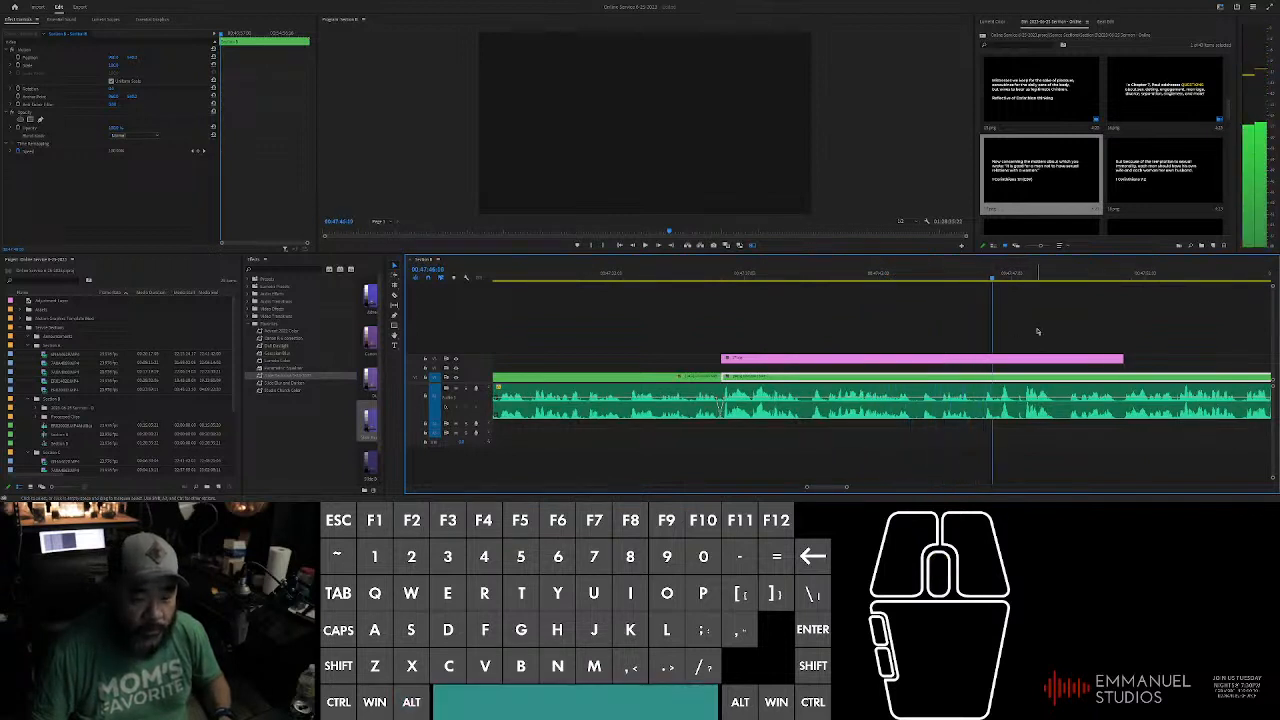
# Step: Add default transitions to the new slide and the two camera cuts beneath it, and trim both slide ends to line up with those cuts
pyautogui.moveTo(647, 327); pyautogui.dragTo(1016, 380)
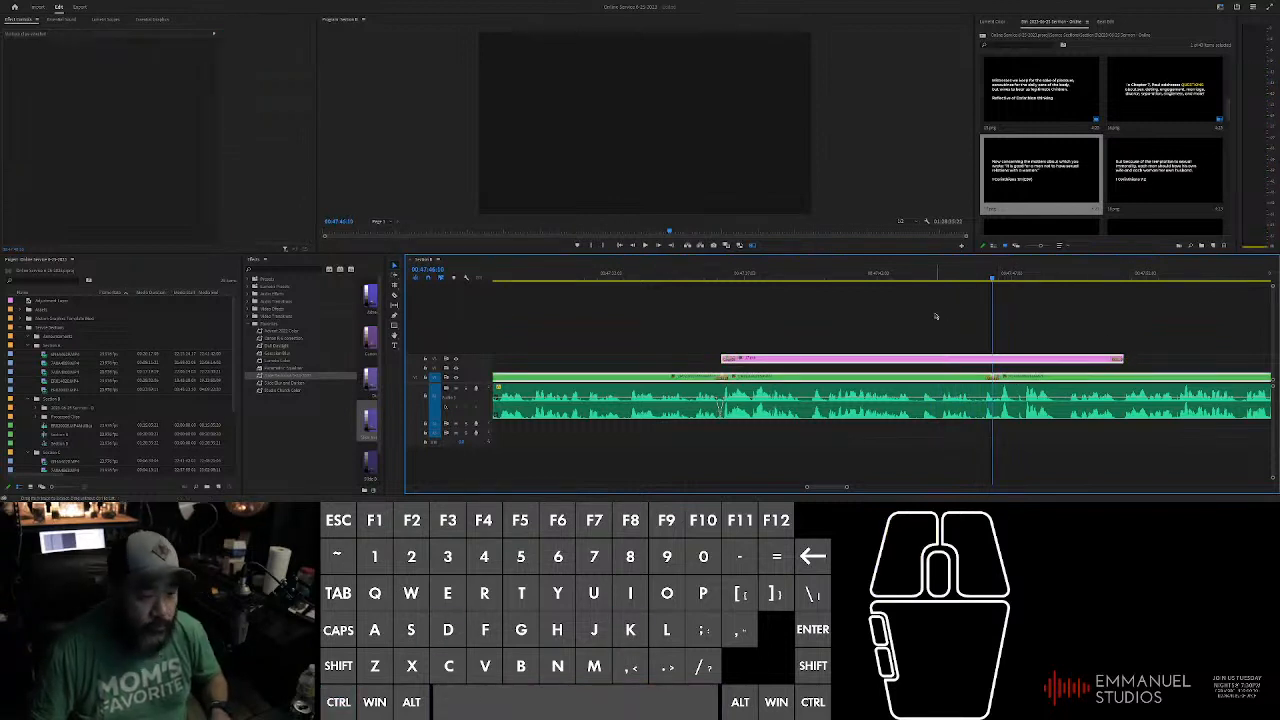
pyautogui.scroll(-3, 766, 355)
pyautogui.moveTo(766, 355); pyautogui.dragTo(758, 357)
pyautogui.moveTo(1226, 357); pyautogui.dragTo(1068, 358)
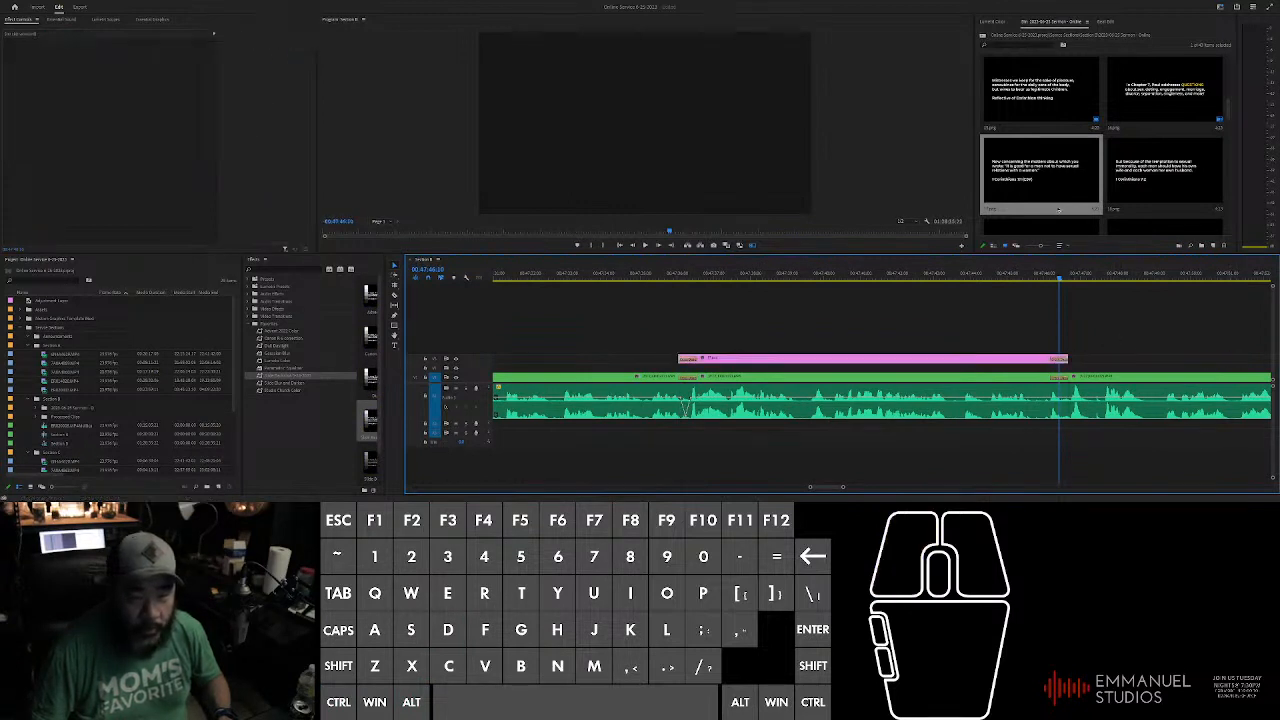
# Step: Apply the saved preset with Lumetri Color and Gaussian Blur to the camera clip beneath the 1 Corinthians 7:1 slide
pyautogui.click(812, 272)
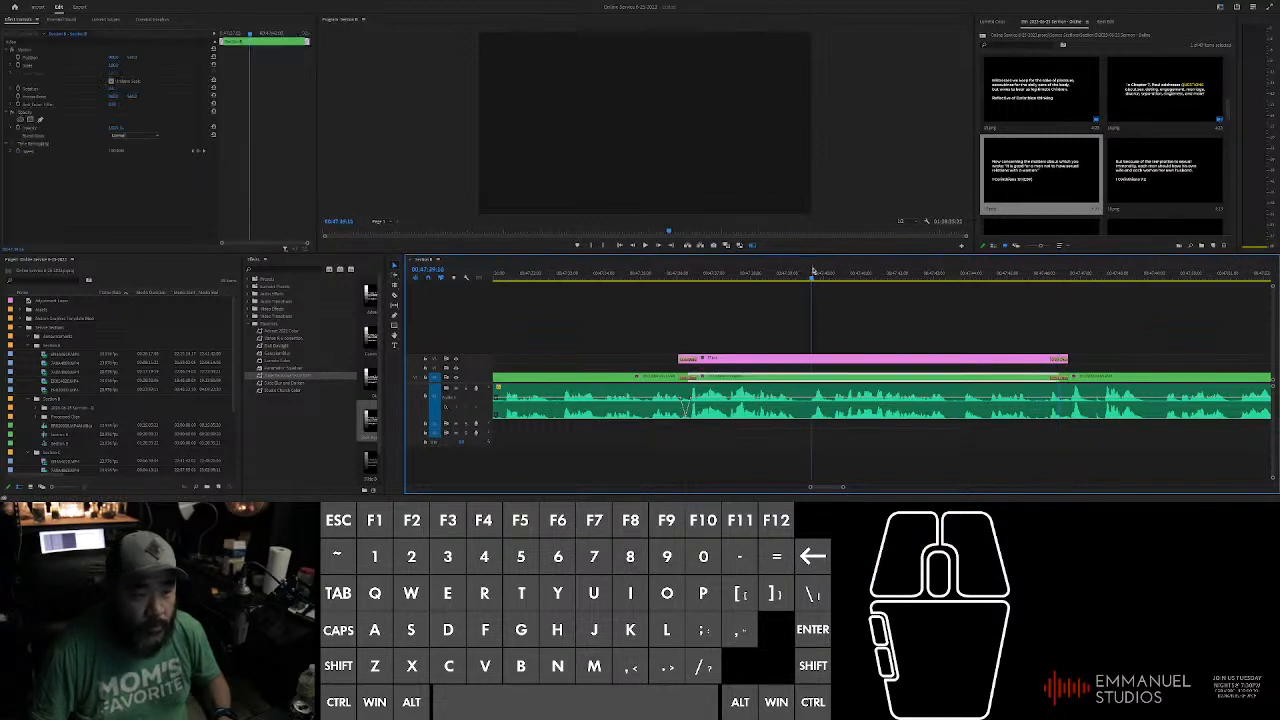
pyautogui.click(418, 172)
pyautogui.moveTo(303, 378); pyautogui.dragTo(845, 381)
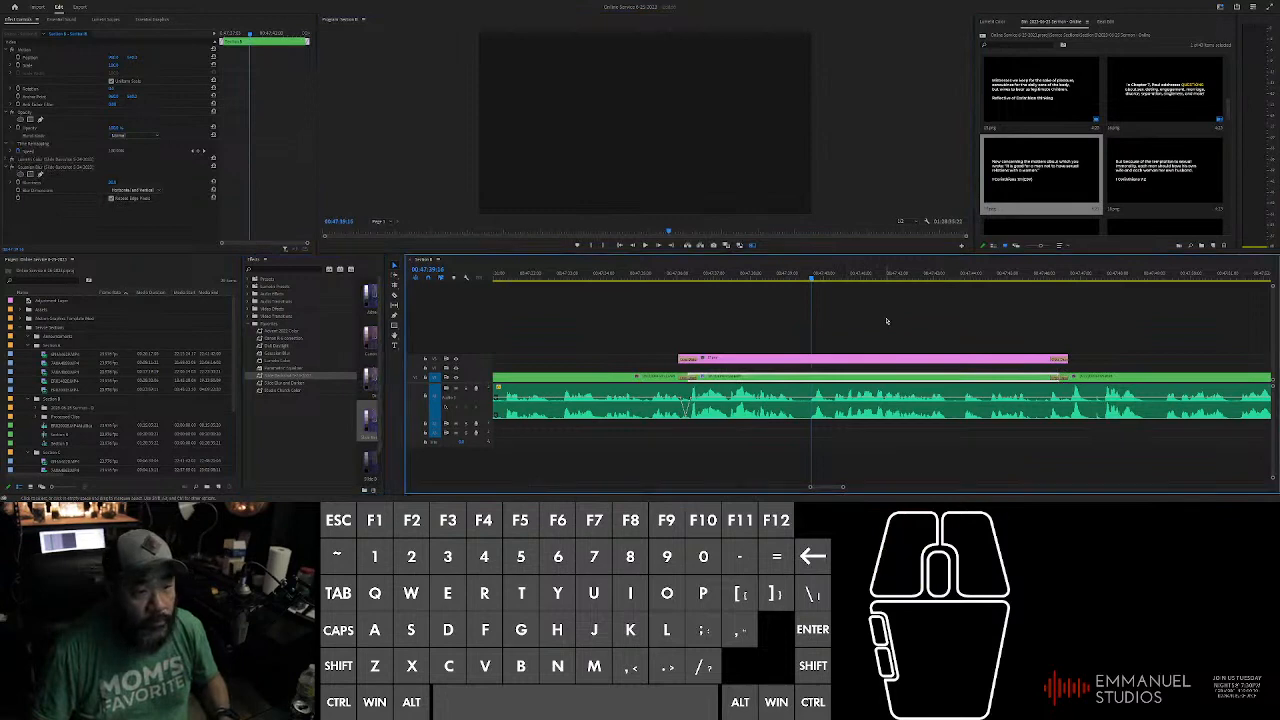
# Step: Play through the end of the blurred slide section and onward to find the cue for the next slide, near 00:48:12
pyautogui.keyDown('alt'); pyautogui.scroll(2, 865, 350); pyautogui.keyUp('alt')
pyautogui.press('space')
pyautogui.keyDown('alt'); pyautogui.scroll(-4, 905, 308); pyautogui.keyUp('alt')
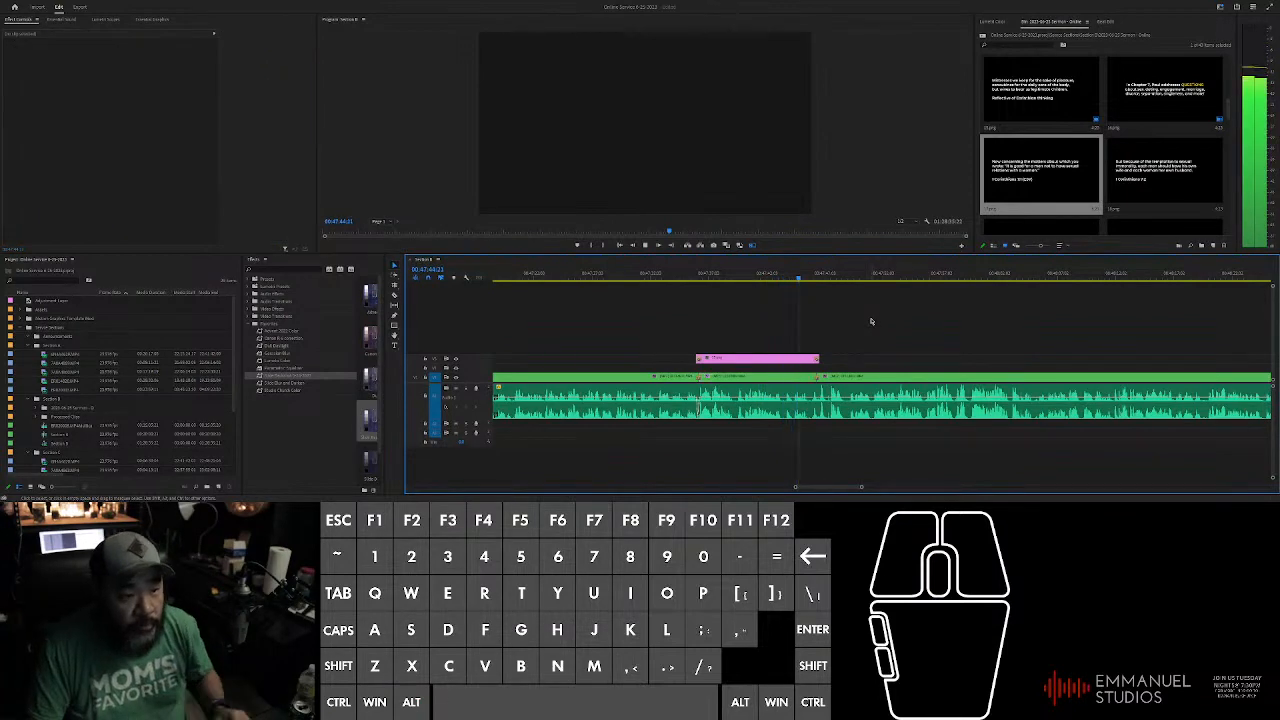
pyautogui.keyDown('alt'); pyautogui.scroll(2, 845, 332); pyautogui.keyUp('alt')
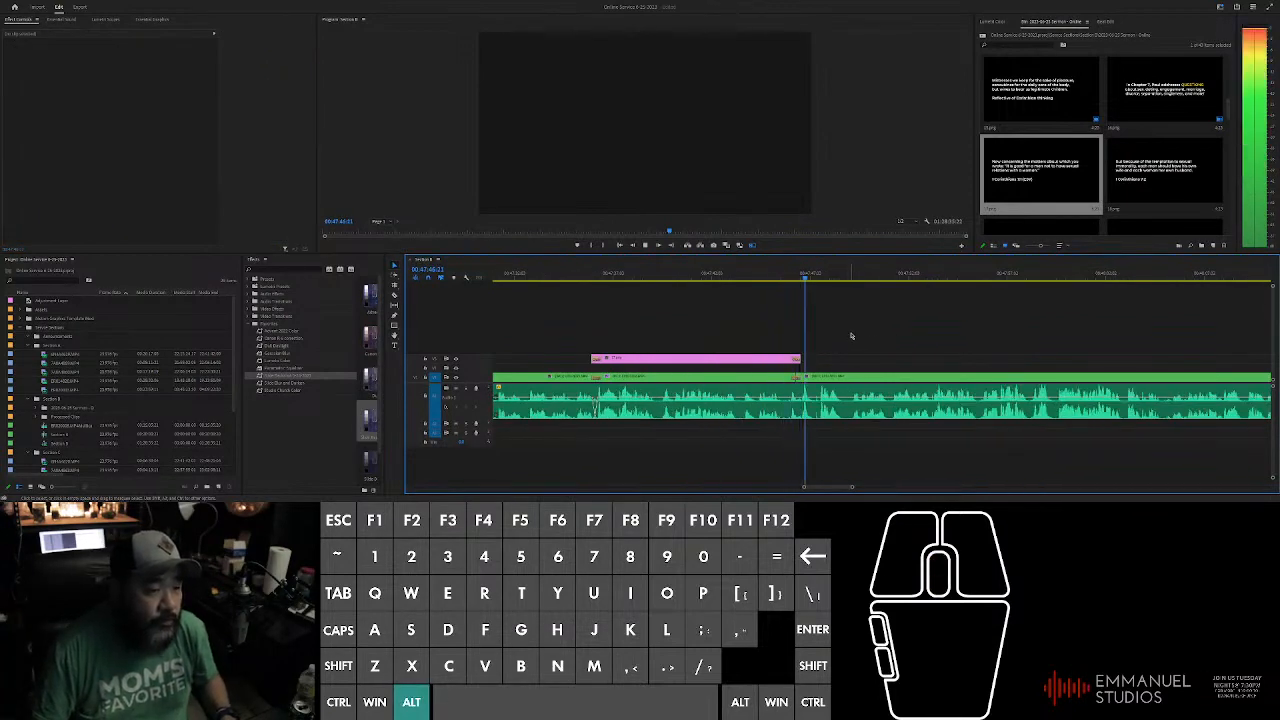
pyautogui.keyDown('alt'); pyautogui.scroll(-2, 851, 326); pyautogui.keyUp('alt')
pyautogui.keyDown('alt'); pyautogui.scroll(1, 877, 330); pyautogui.keyUp('alt')
pyautogui.keyDown('alt'); pyautogui.scroll(1, 877, 330); pyautogui.keyUp('alt')
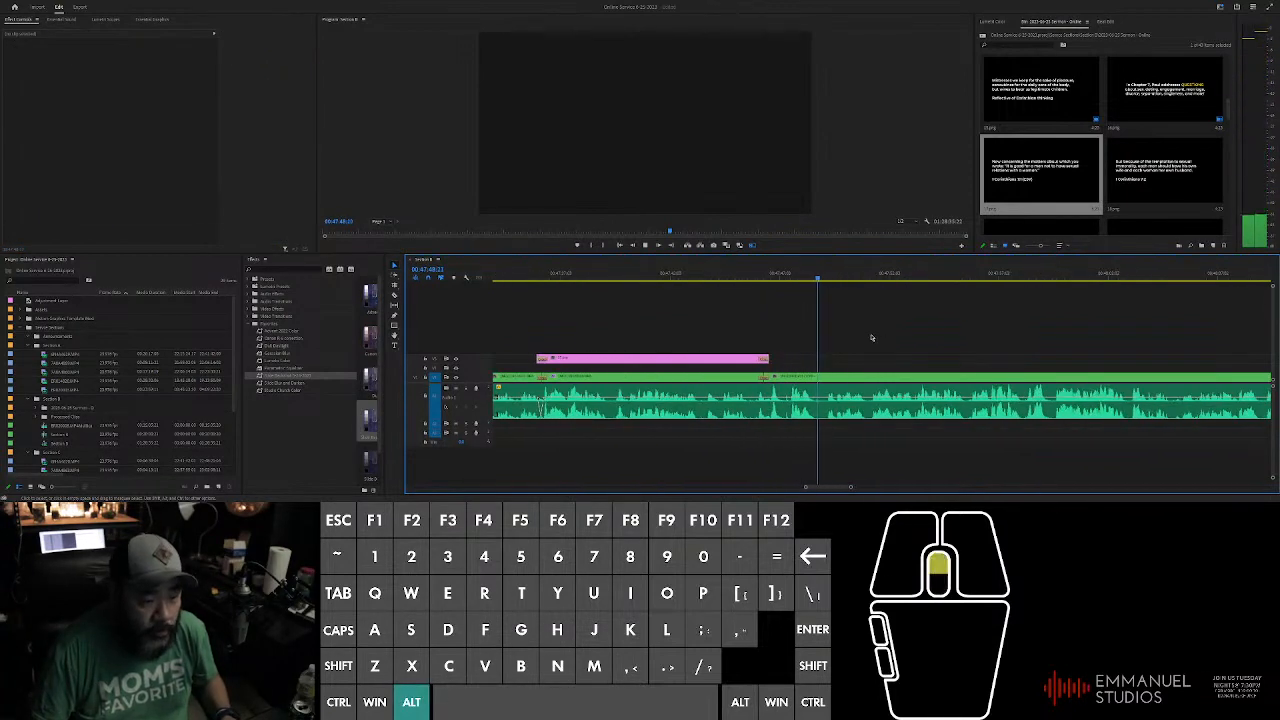
pyautogui.keyDown('alt'); pyautogui.scroll(-2, 940, 333); pyautogui.keyUp('alt')
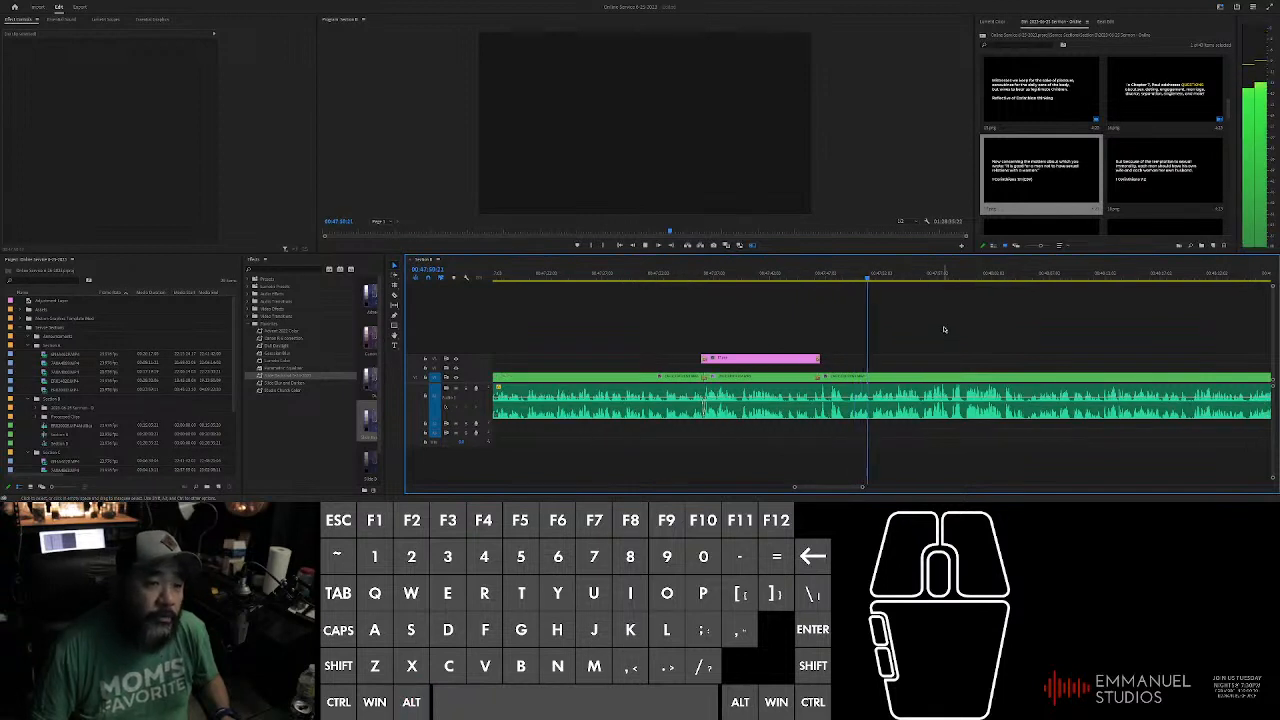
pyautogui.keyDown('alt'); pyautogui.scroll(1, 943, 329); pyautogui.keyUp('alt')
pyautogui.keyDown('alt'); pyautogui.scroll(-2, 942, 327); pyautogui.keyUp('alt')
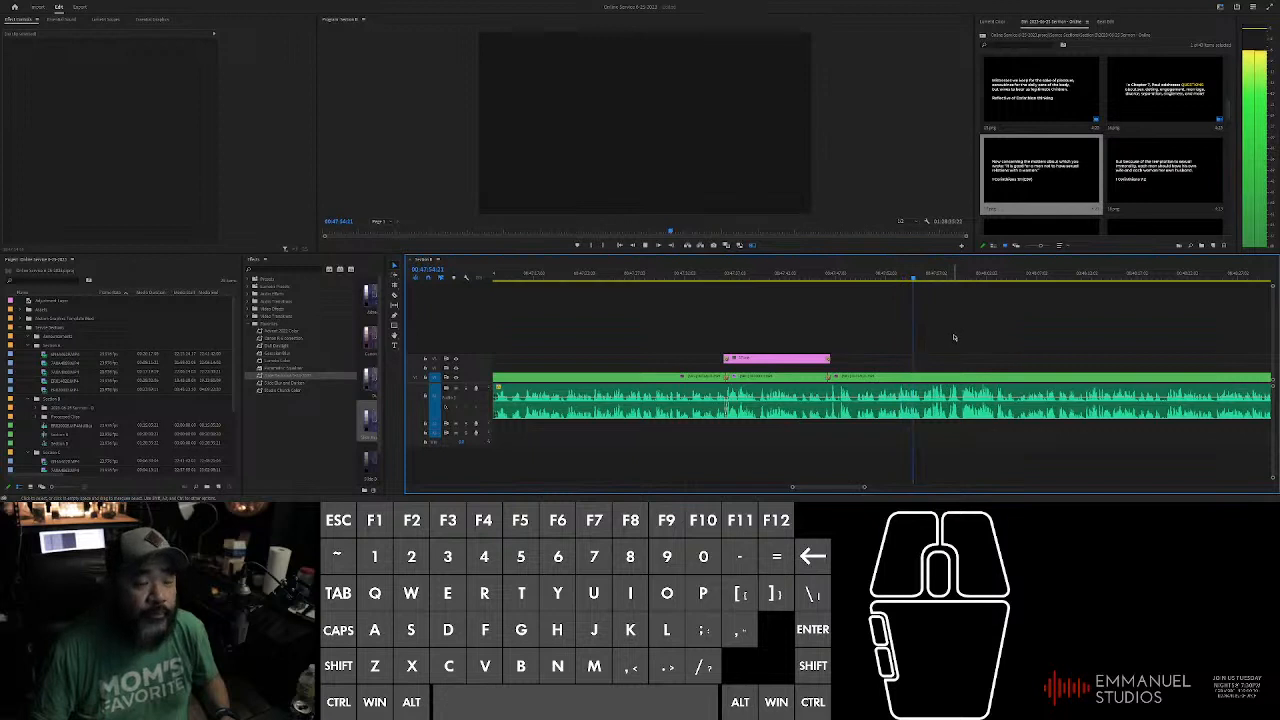
pyautogui.scroll(-3, 954, 338)
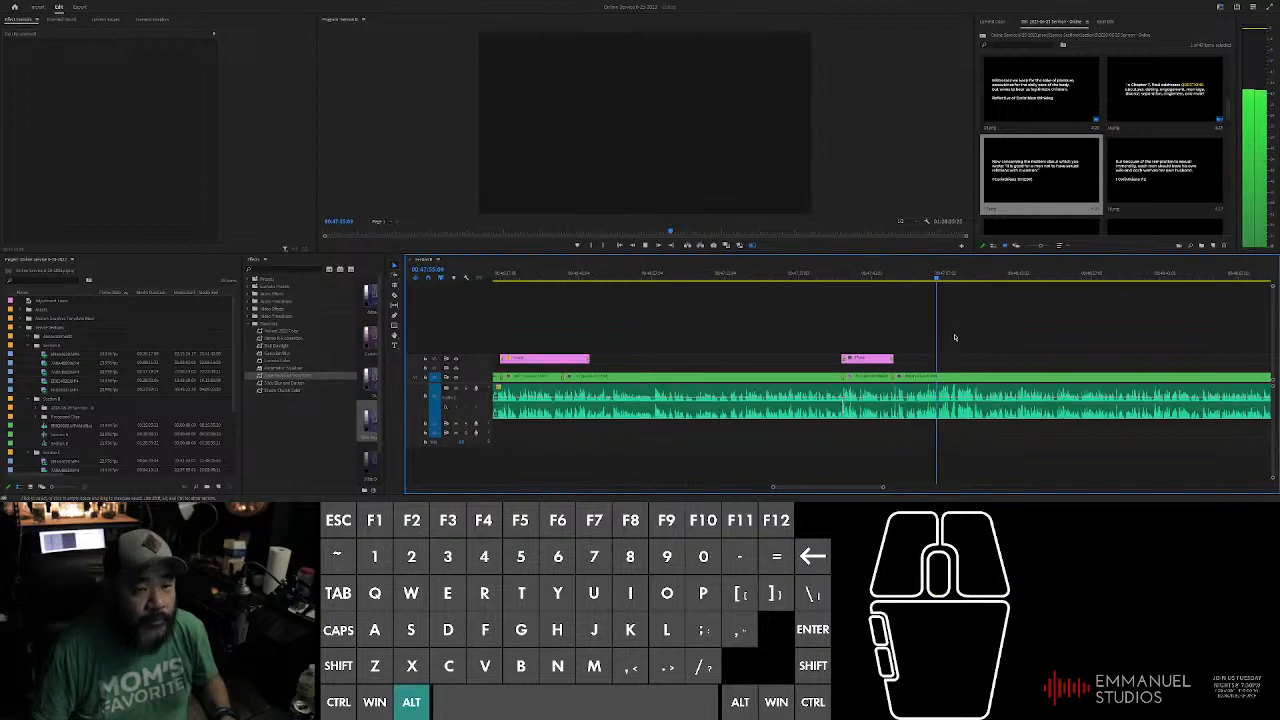
pyautogui.click(1050, 340)
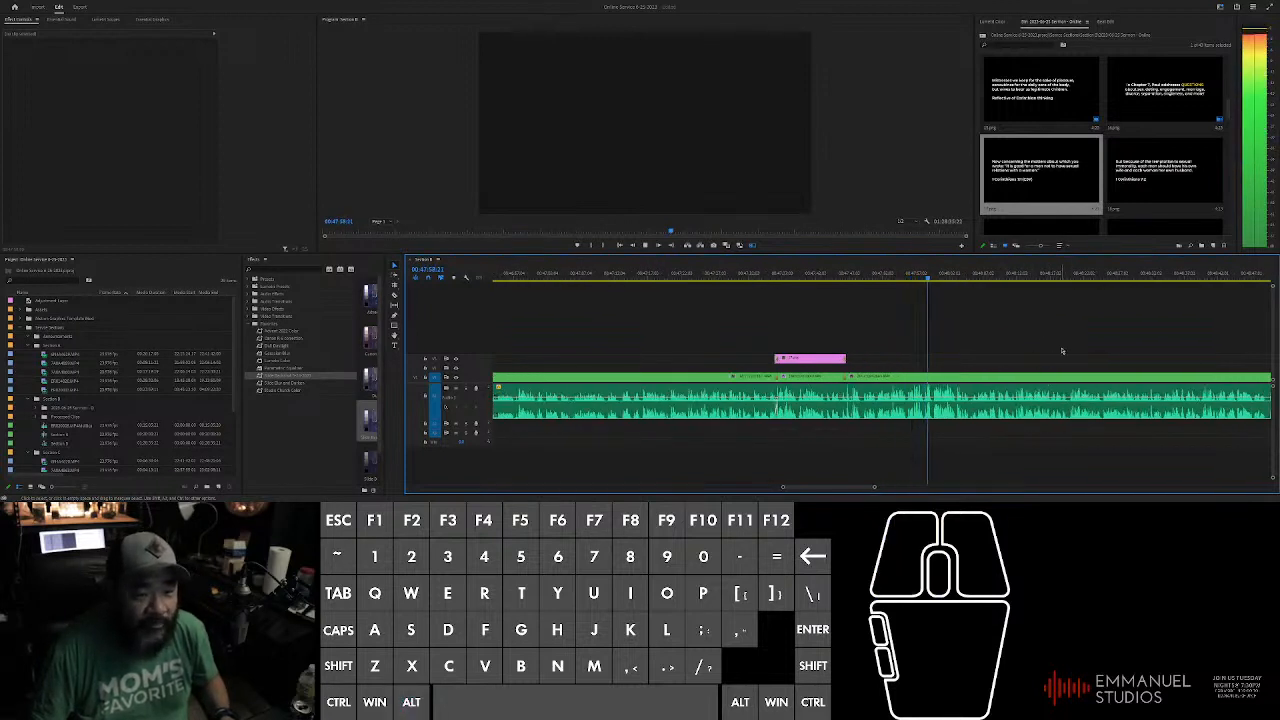
pyautogui.click(1062, 351)
pyautogui.scroll(-2, 1021, 342)
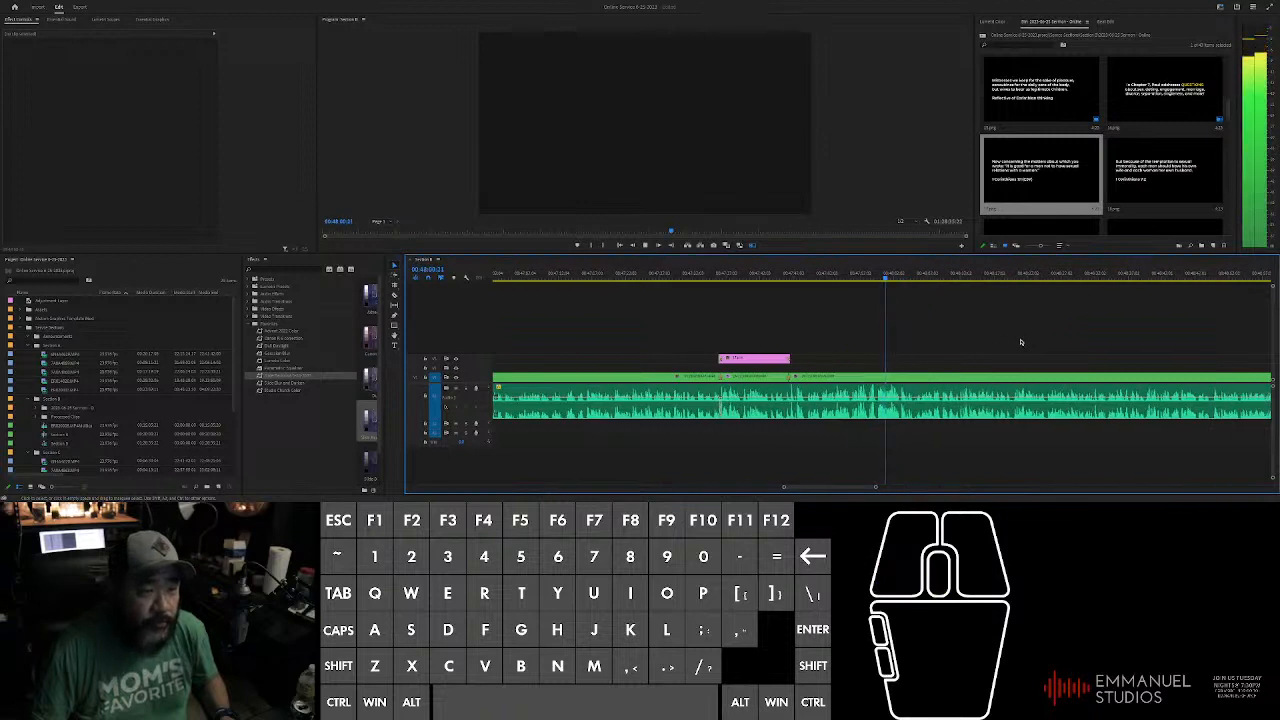
pyautogui.click(1021, 338)
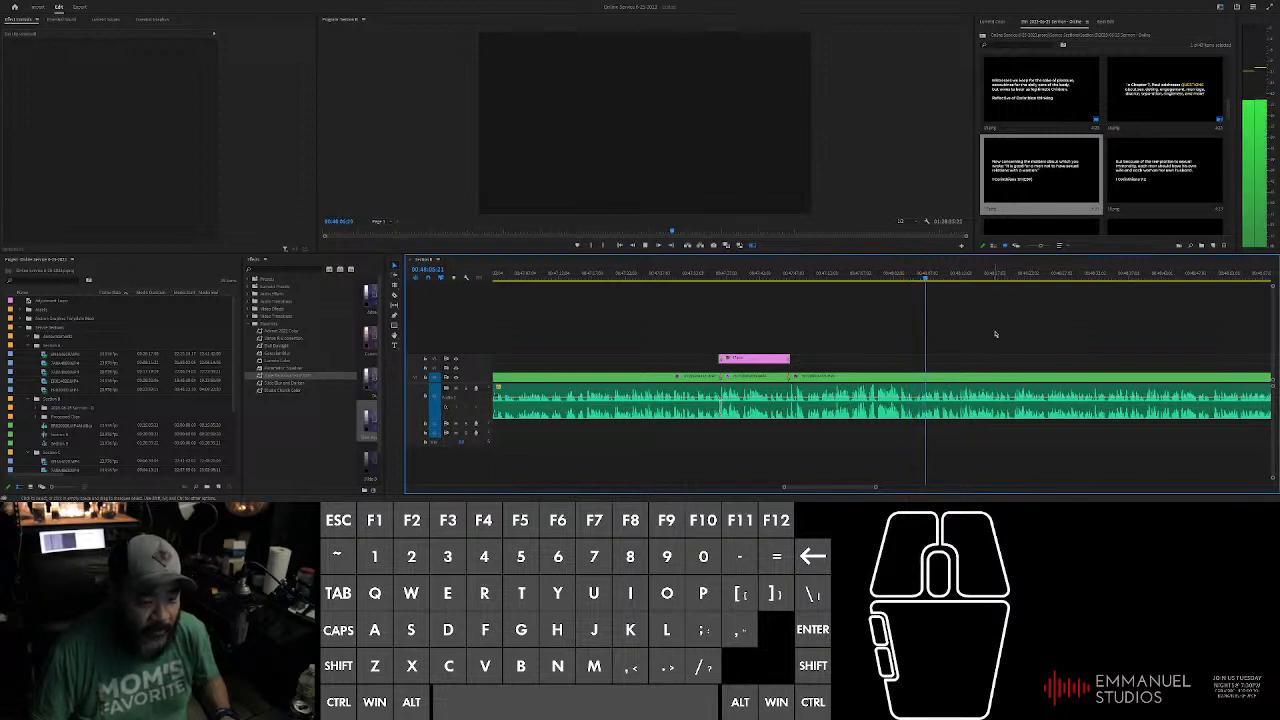
pyautogui.scroll(1, 1008, 342)
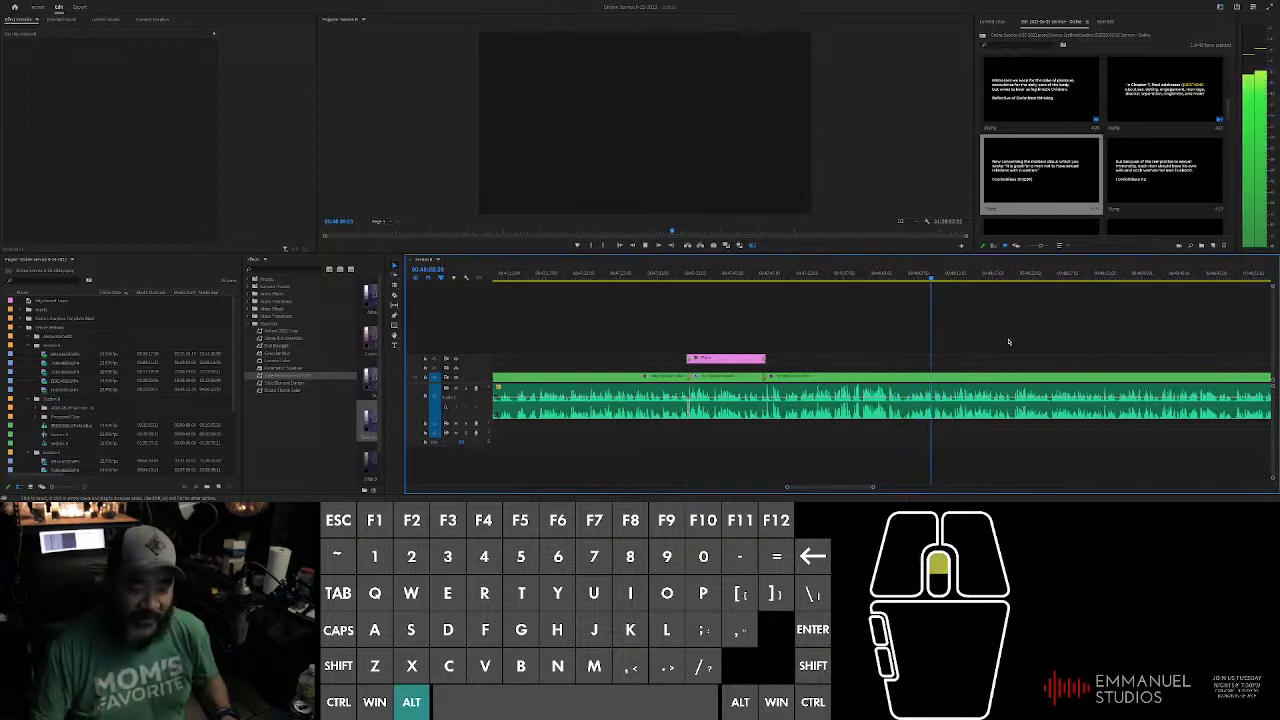
pyautogui.scroll(2, 1008, 334)
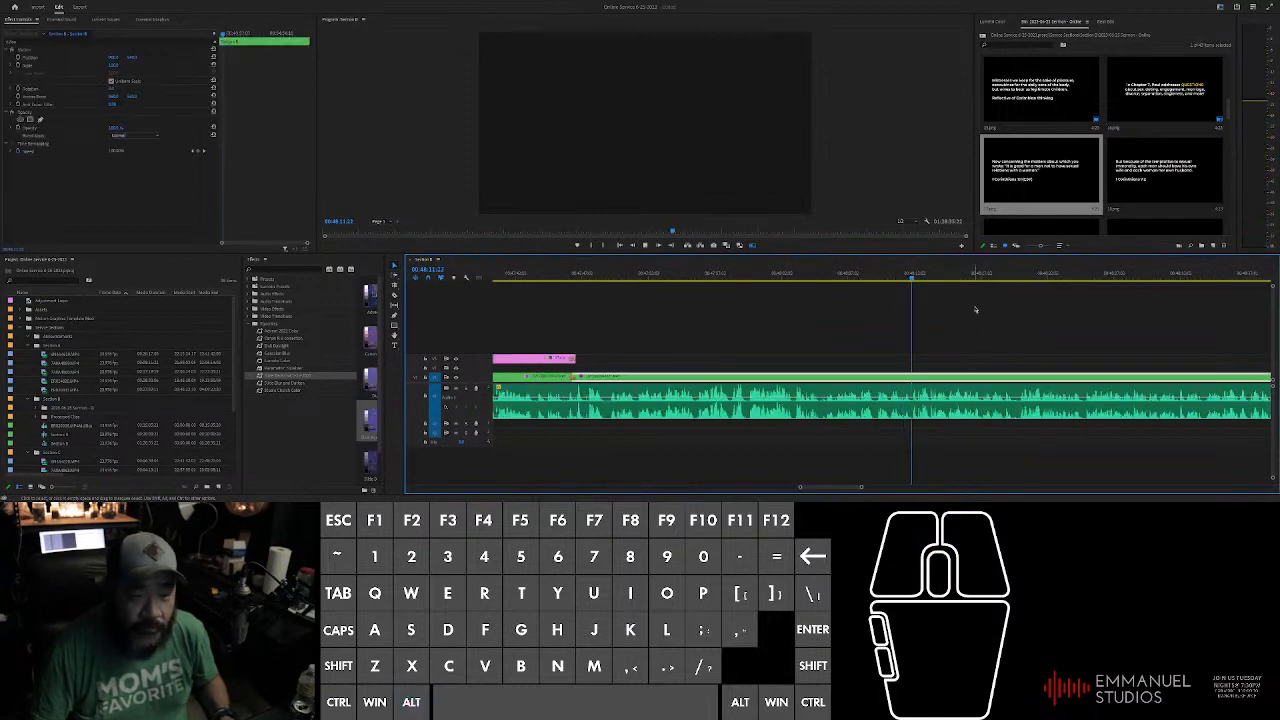
pyautogui.scroll(2, 972, 312)
pyautogui.click(886, 283)
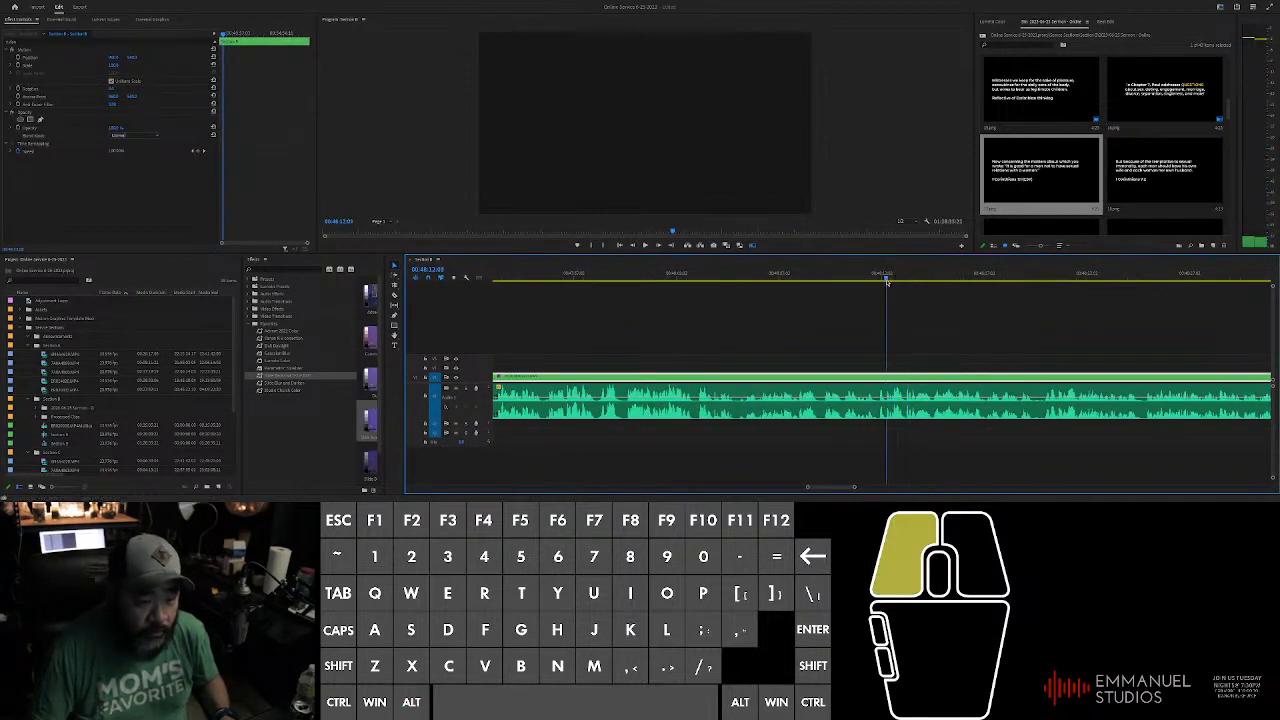
# Step: Add volume keyframes to the sermon audio just before 00:48:12:07 and pull the level down over the short sound there
pyautogui.moveTo(886, 283); pyautogui.dragTo(890, 291)
pyautogui.press('space')
pyautogui.press('space')
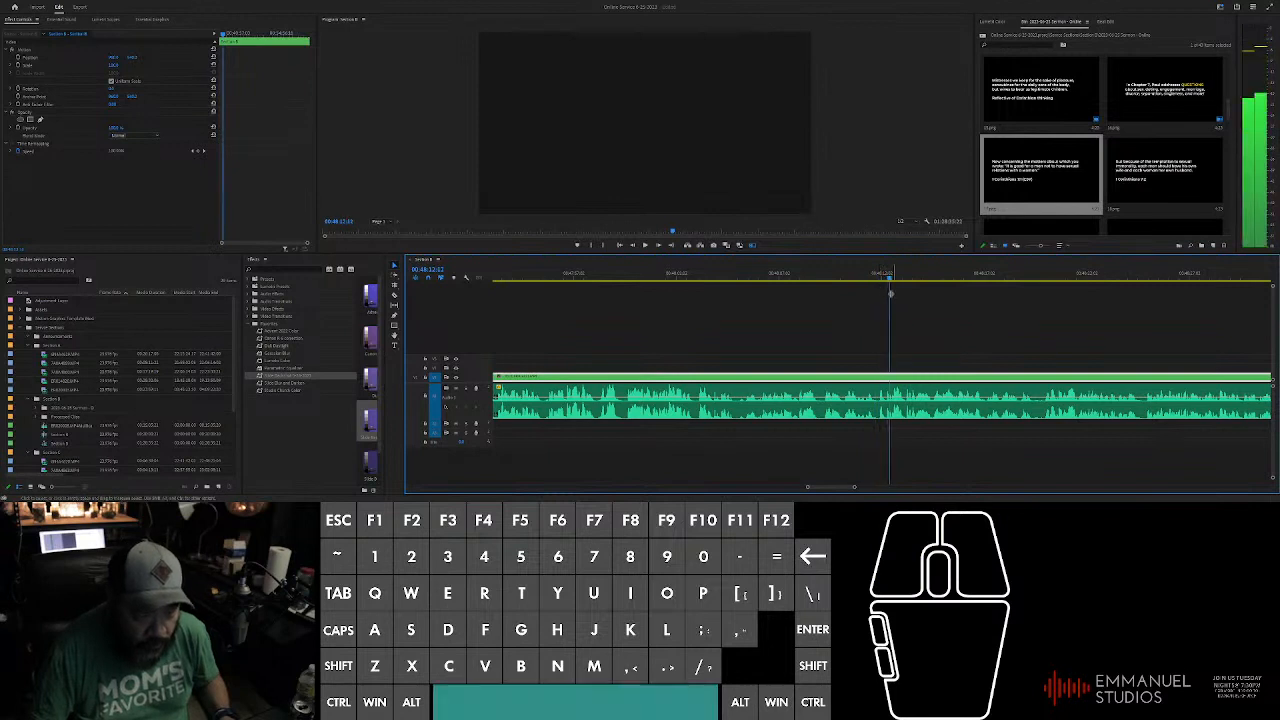
pyautogui.scroll(3, 890, 295)
pyautogui.click(880, 279)
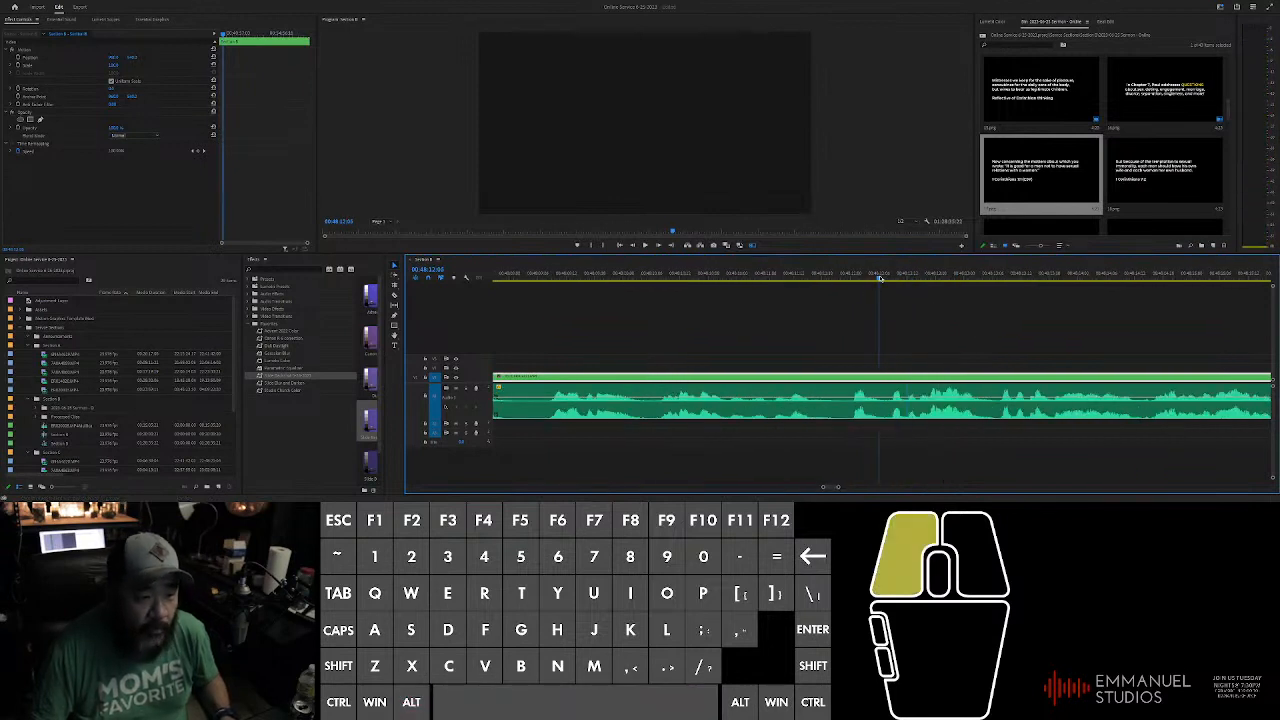
pyautogui.moveTo(880, 279); pyautogui.dragTo(883, 280)
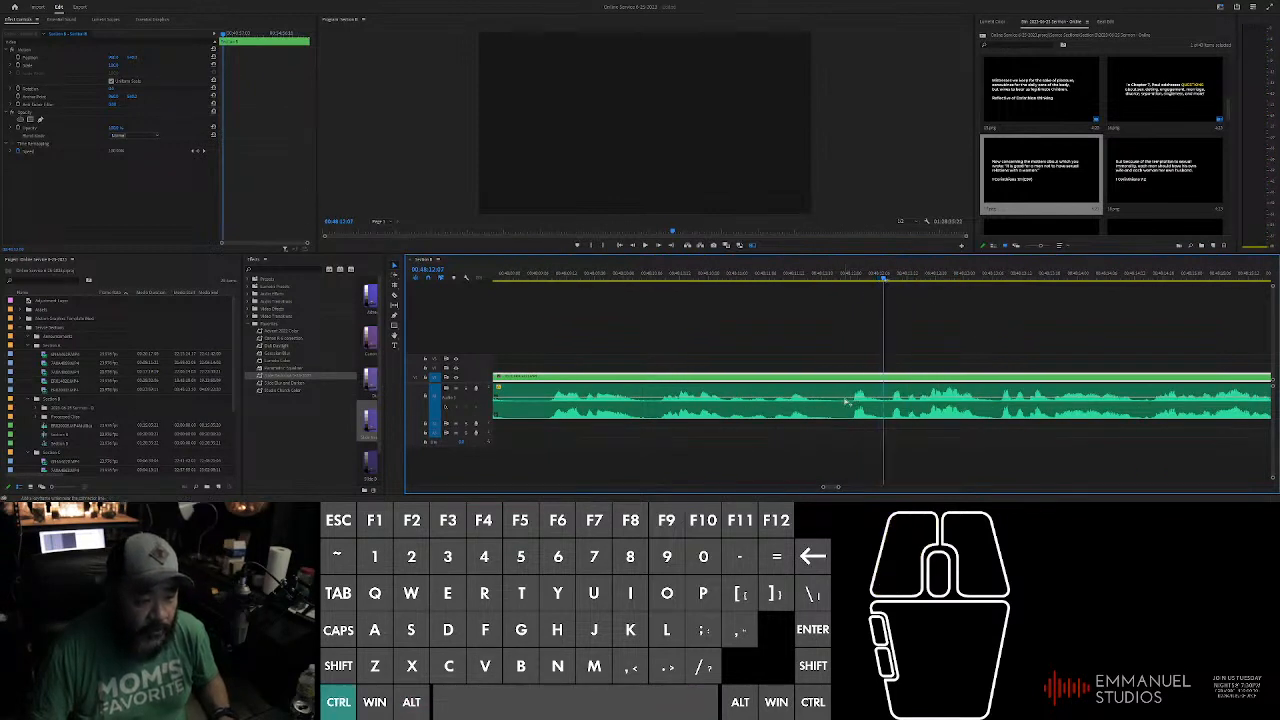
pyautogui.keyDown('ctrl'); pyautogui.click(846, 402); pyautogui.keyUp('ctrl')
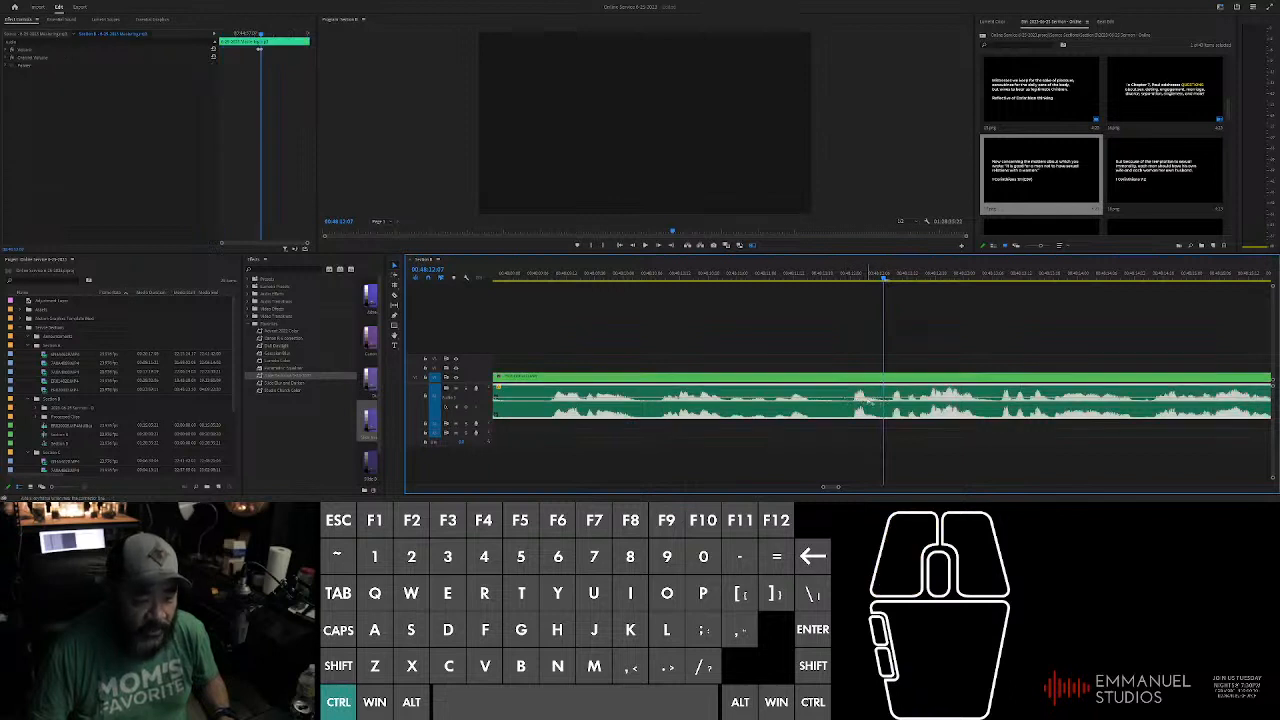
pyautogui.click(858, 404)
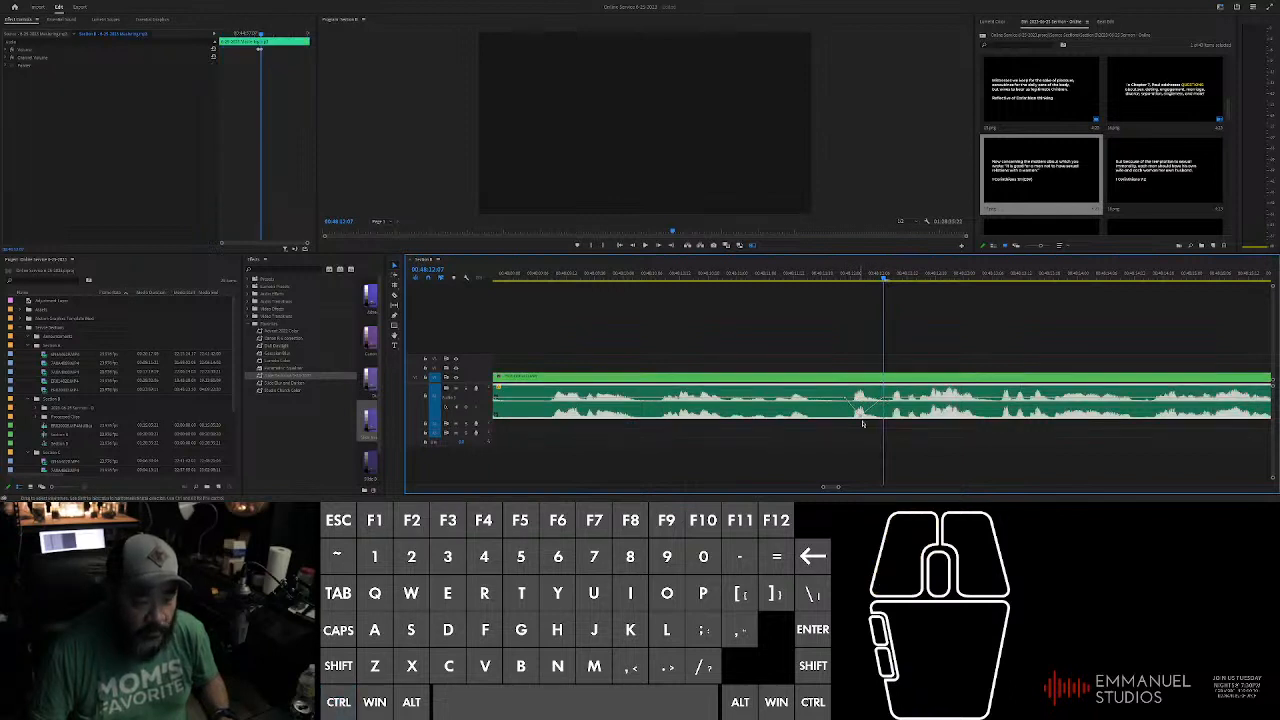
# Step: Play through the volume dip, then reshape its keyframes into a wider dip over the whole short sound and listen again
pyautogui.click(835, 268)
pyautogui.press('space')
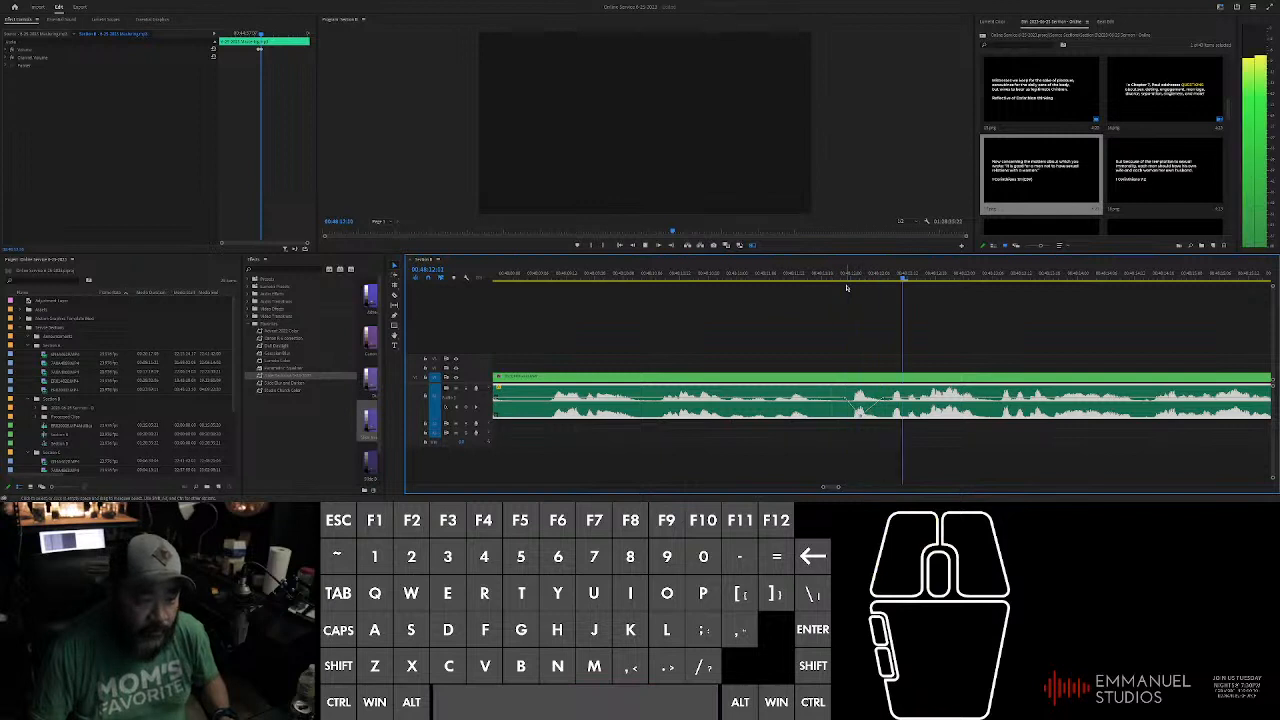
pyautogui.press('ctrl')
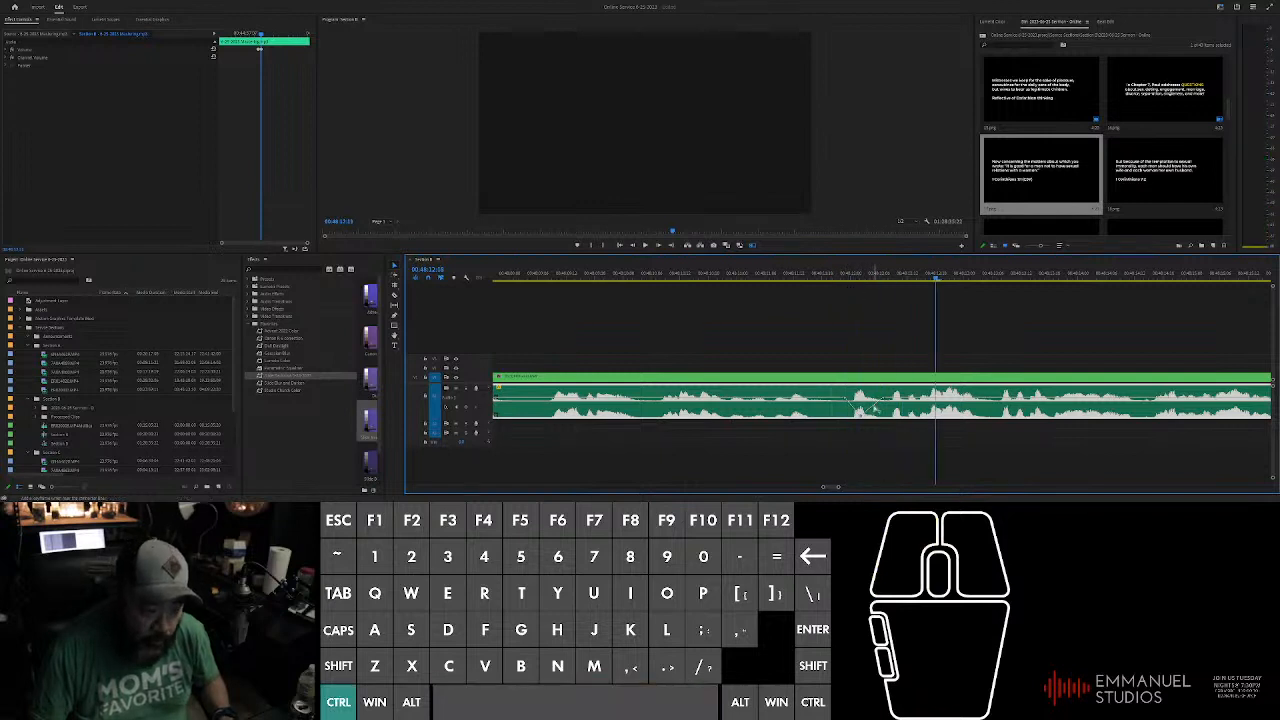
pyautogui.click(872, 406)
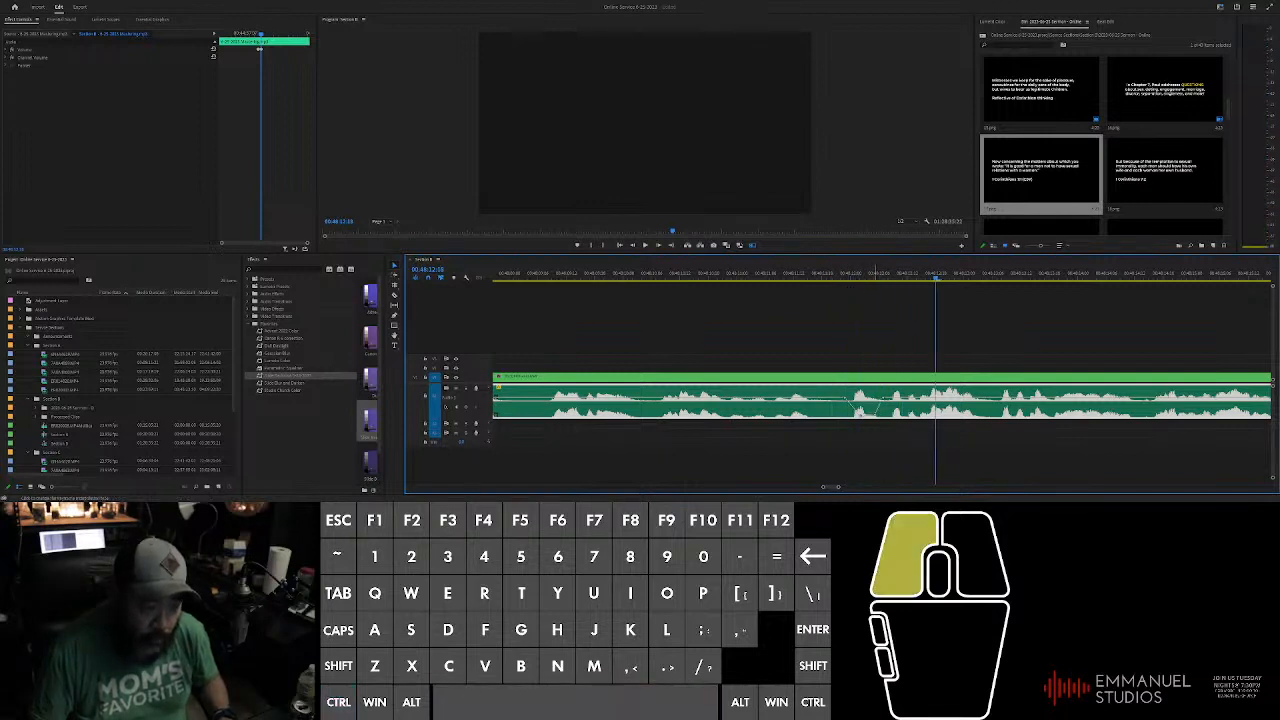
pyautogui.click(858, 412)
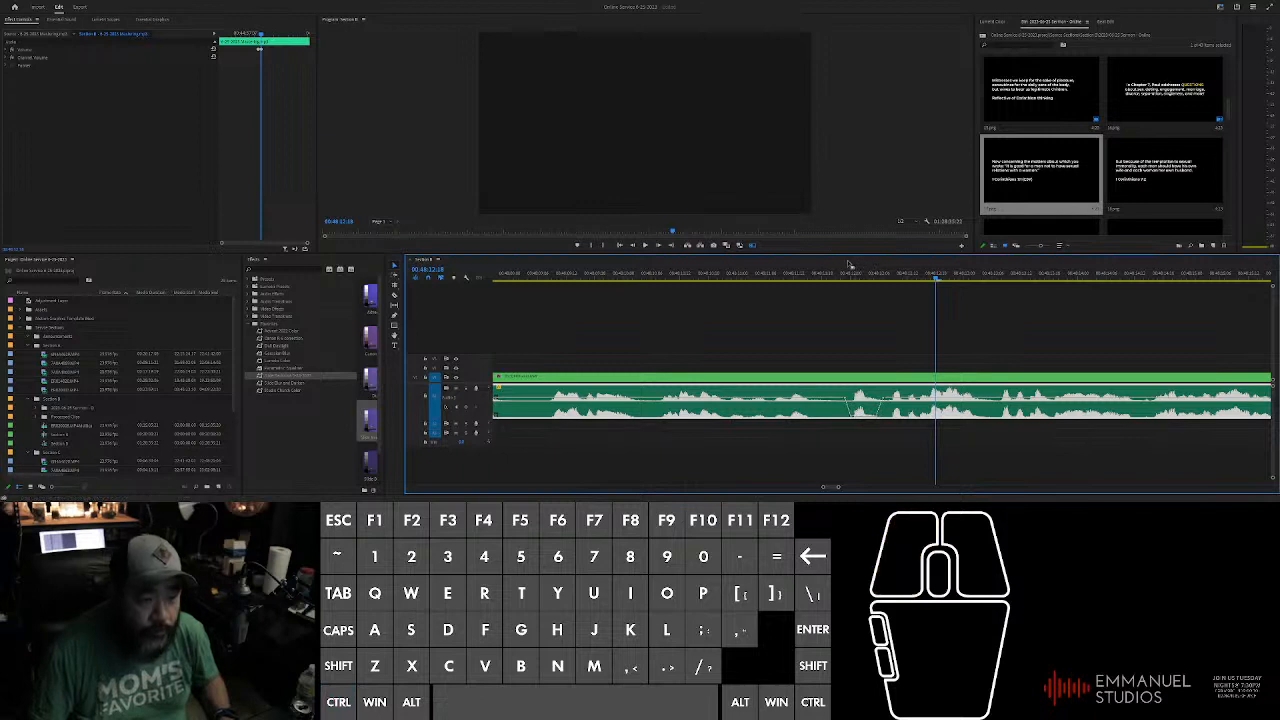
pyautogui.click(818, 275)
pyautogui.click(866, 275)
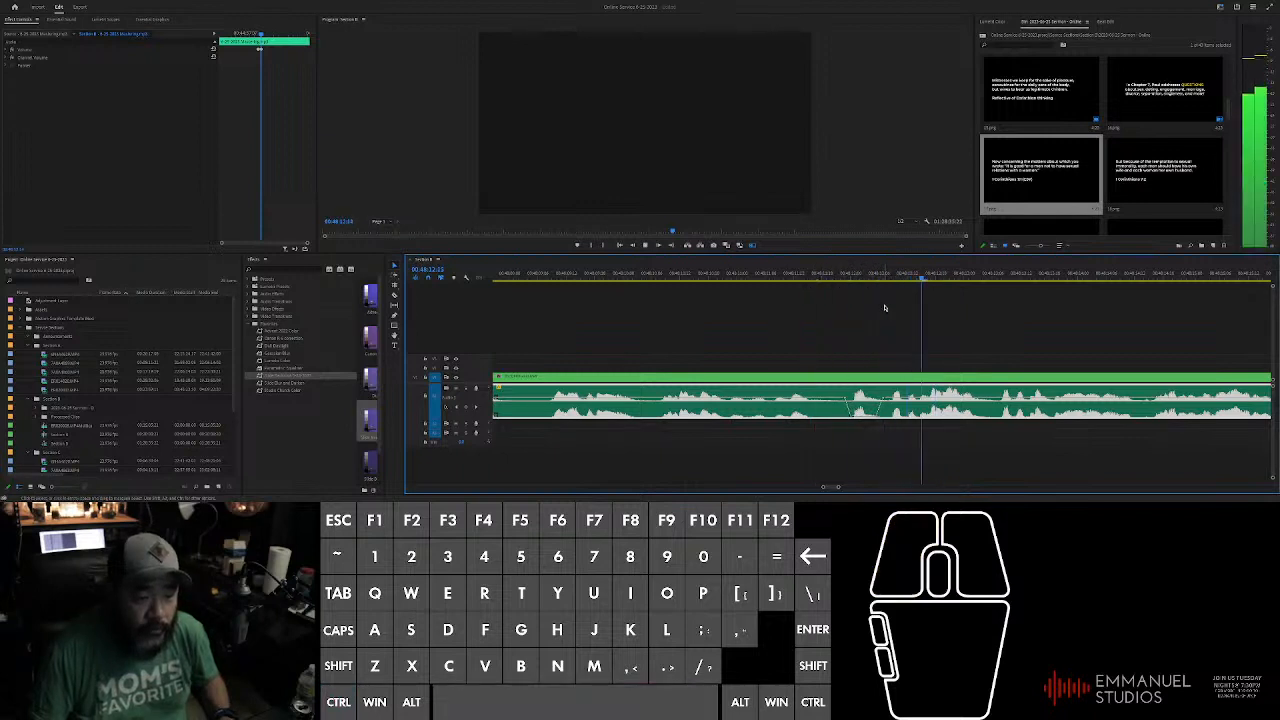
# Step: Cut the camera clip at 00:48:12:07 and place the 1 Corinthians 7:2 slide above it, starting at the cut
pyautogui.click(885, 277)
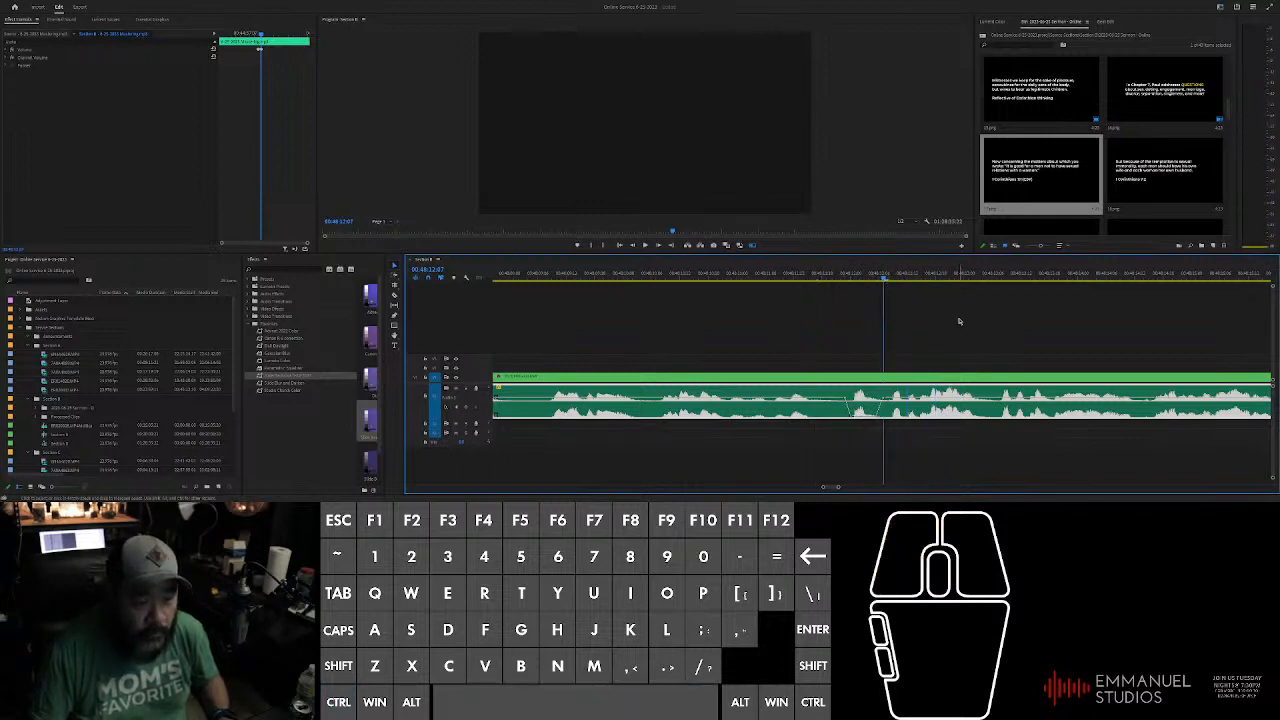
pyautogui.click(884, 380)
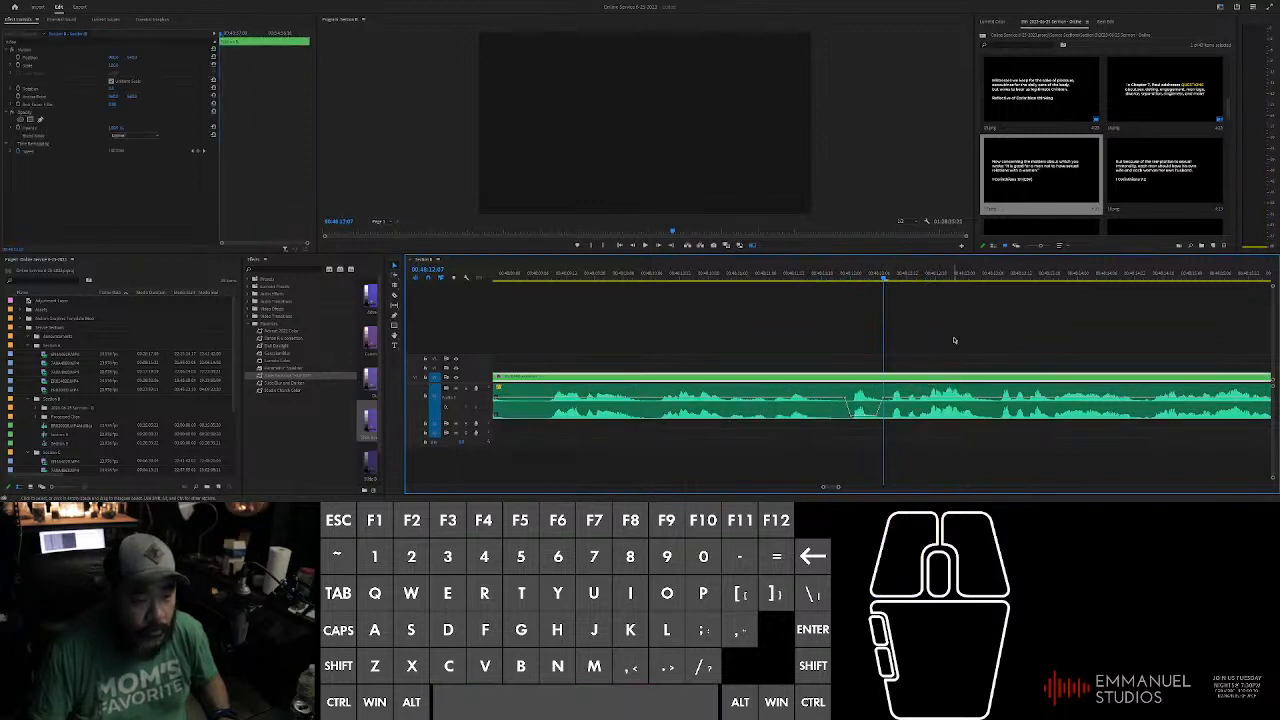
pyautogui.hotkey('ctrl', 'k')
pyautogui.moveTo(1171, 204); pyautogui.dragTo(888, 359)
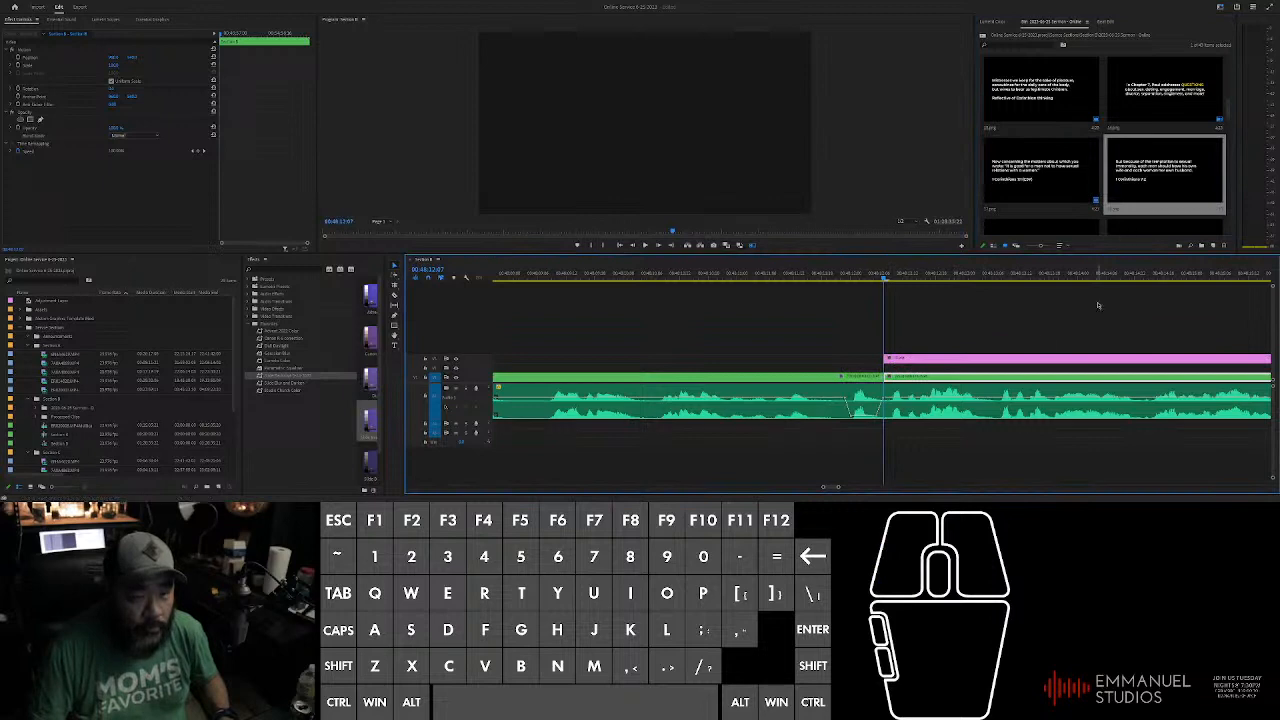
# Step: Play the passage to find its end, extend the slide just past it, and cut the camera clip beneath at about 00:48:20:03
pyautogui.keyDown('alt'); pyautogui.scroll(-6, 1155, 336); pyautogui.keyUp('alt')
pyautogui.keyDown('alt'); pyautogui.scroll(6, 1155, 336); pyautogui.keyUp('alt')
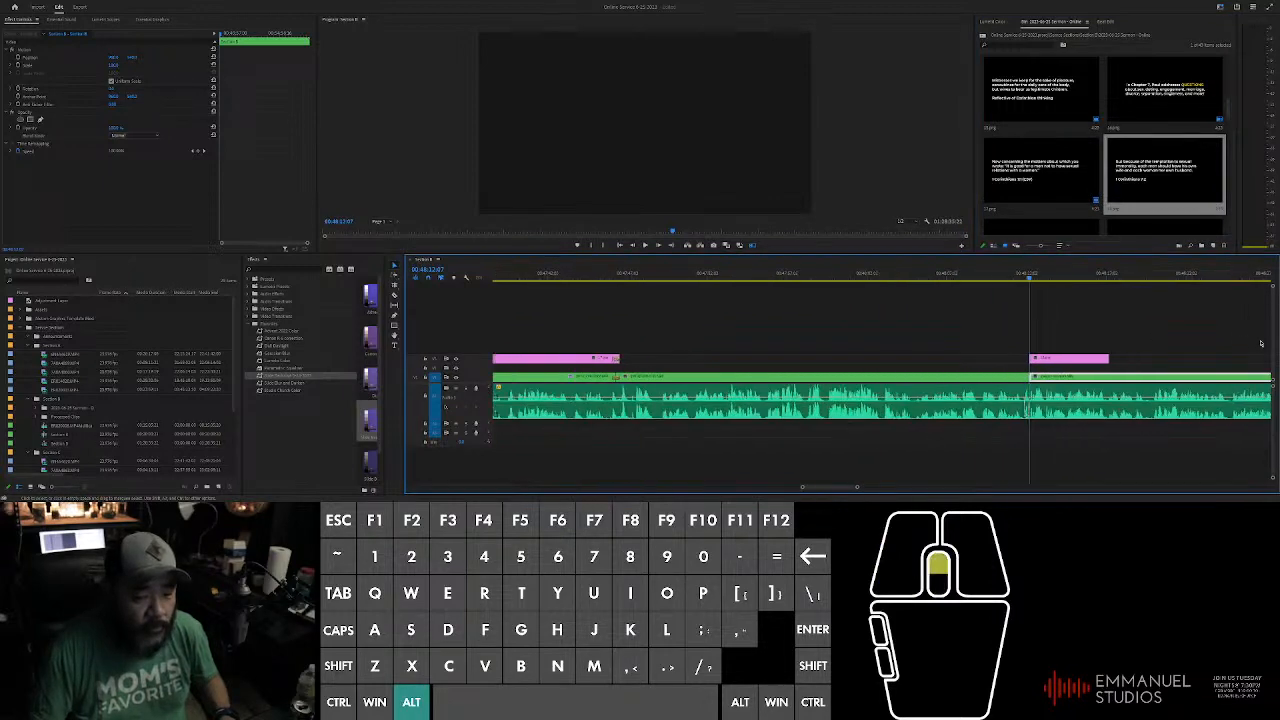
pyautogui.click(1034, 329)
pyautogui.press('space')
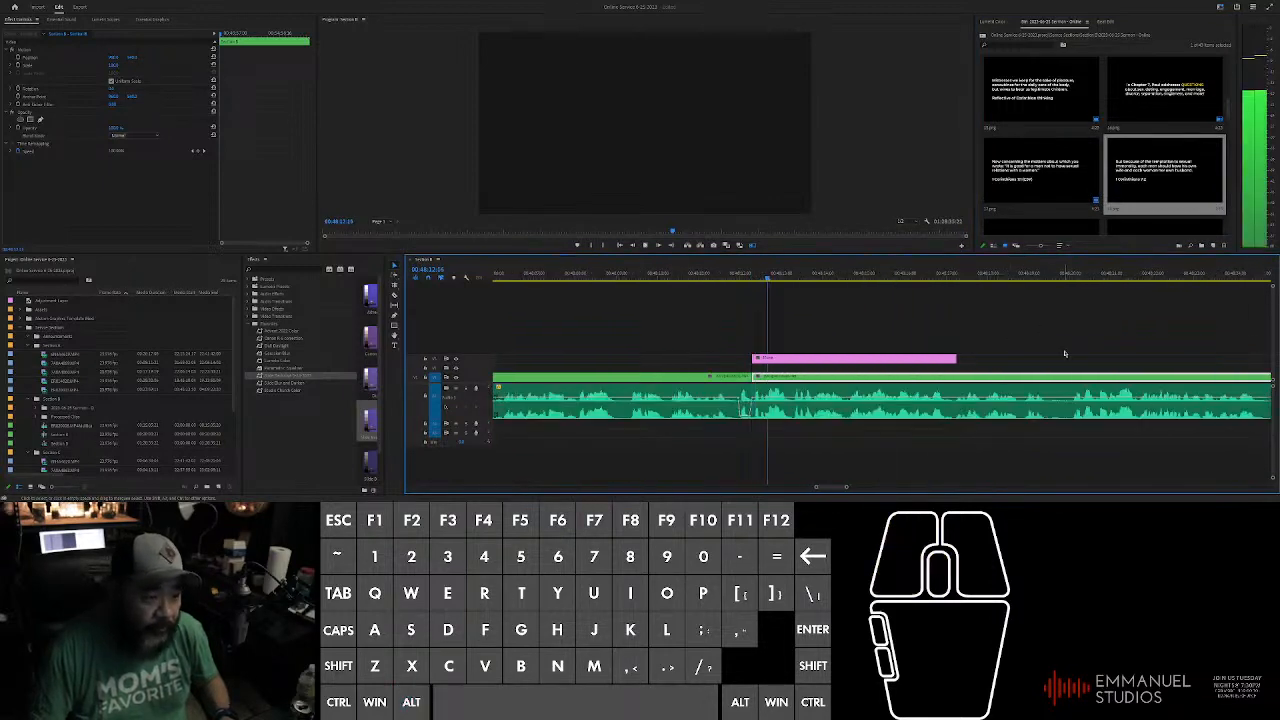
pyautogui.moveTo(955, 358); pyautogui.dragTo(1152, 359)
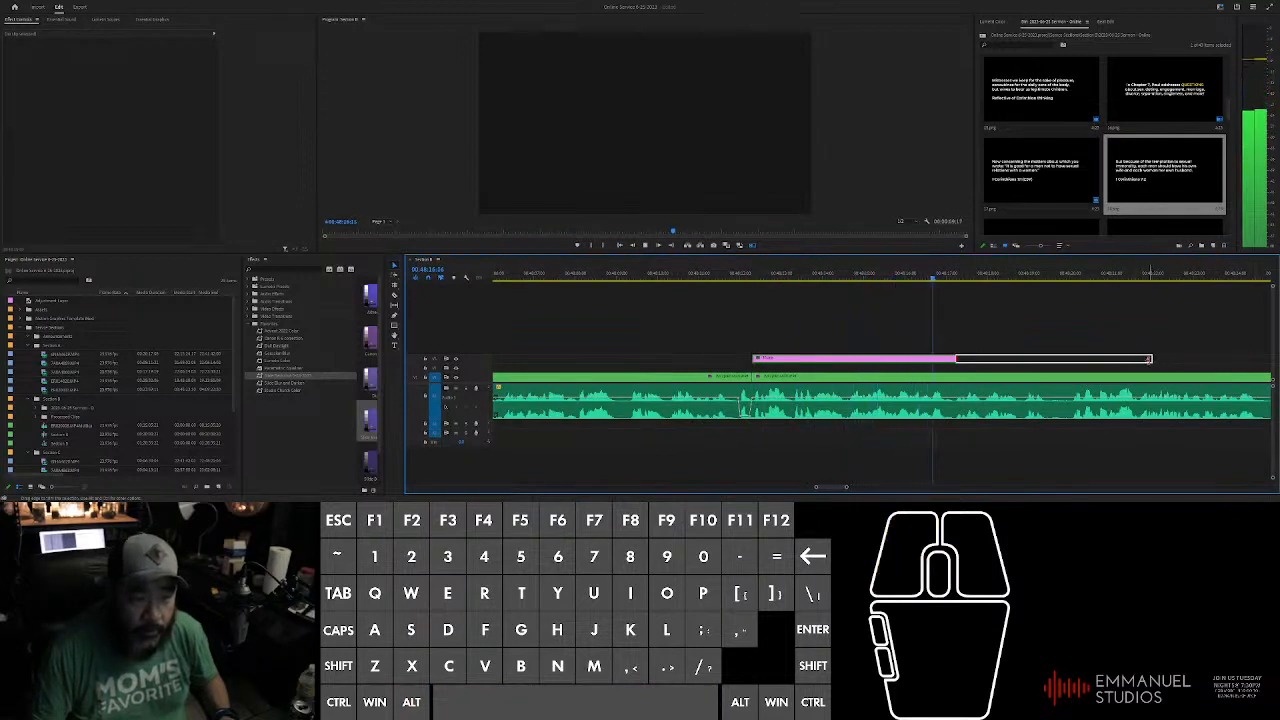
pyautogui.keyDown('alt'); pyautogui.scroll(-3, 1195, 348); pyautogui.keyUp('alt')
pyautogui.keyDown('alt'); pyautogui.scroll(3, 1195, 348); pyautogui.keyUp('alt')
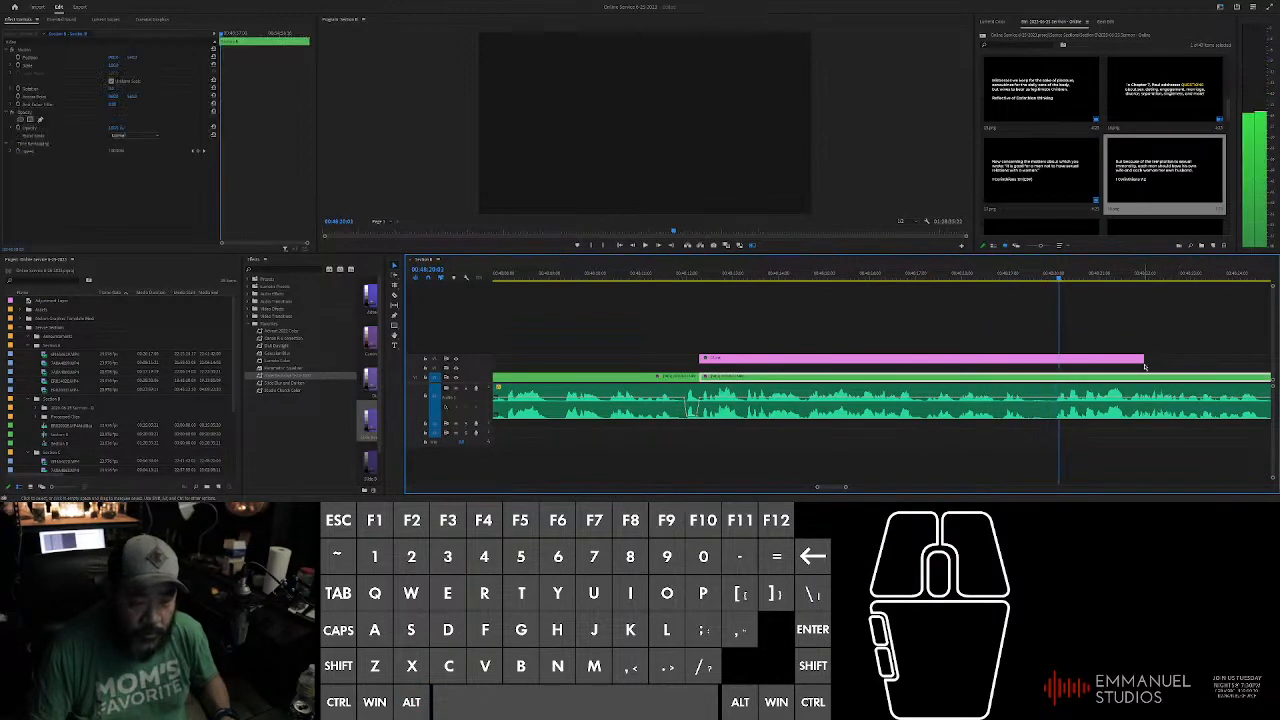
pyautogui.moveTo(1141, 358); pyautogui.dragTo(1092, 360)
pyautogui.hotkey('ctrl', 'k')
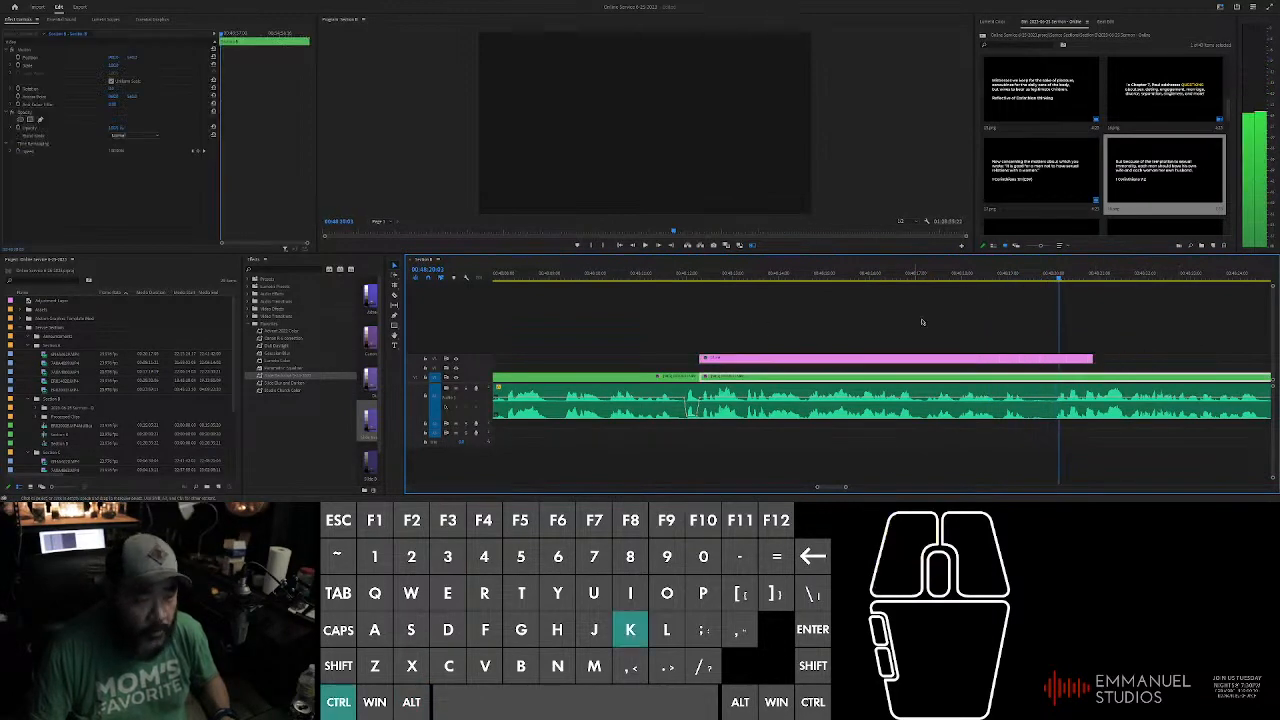
# Step: Add default transitions to the 1 Corinthians 7:2 slide and both camera cuts beneath it, and align the slide ends with those cut transitions
pyautogui.moveTo(604, 324); pyautogui.dragTo(1100, 378)
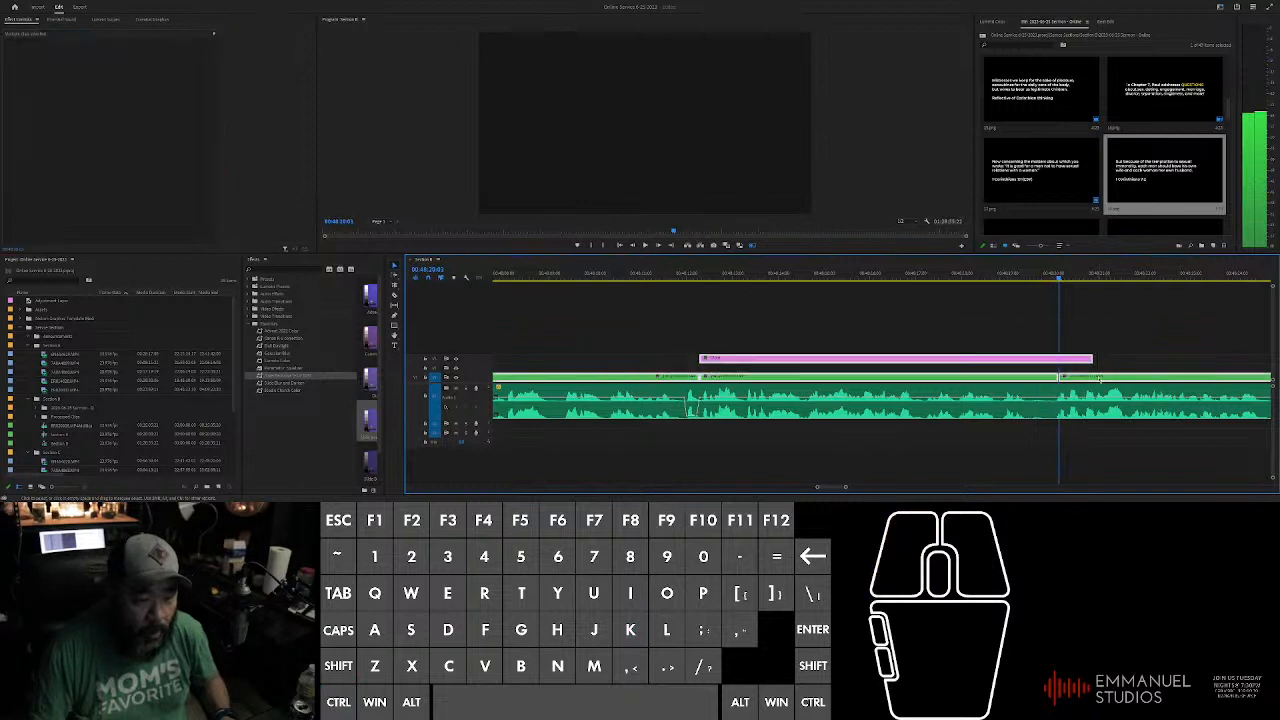
pyautogui.hotkey('shift', 'd')
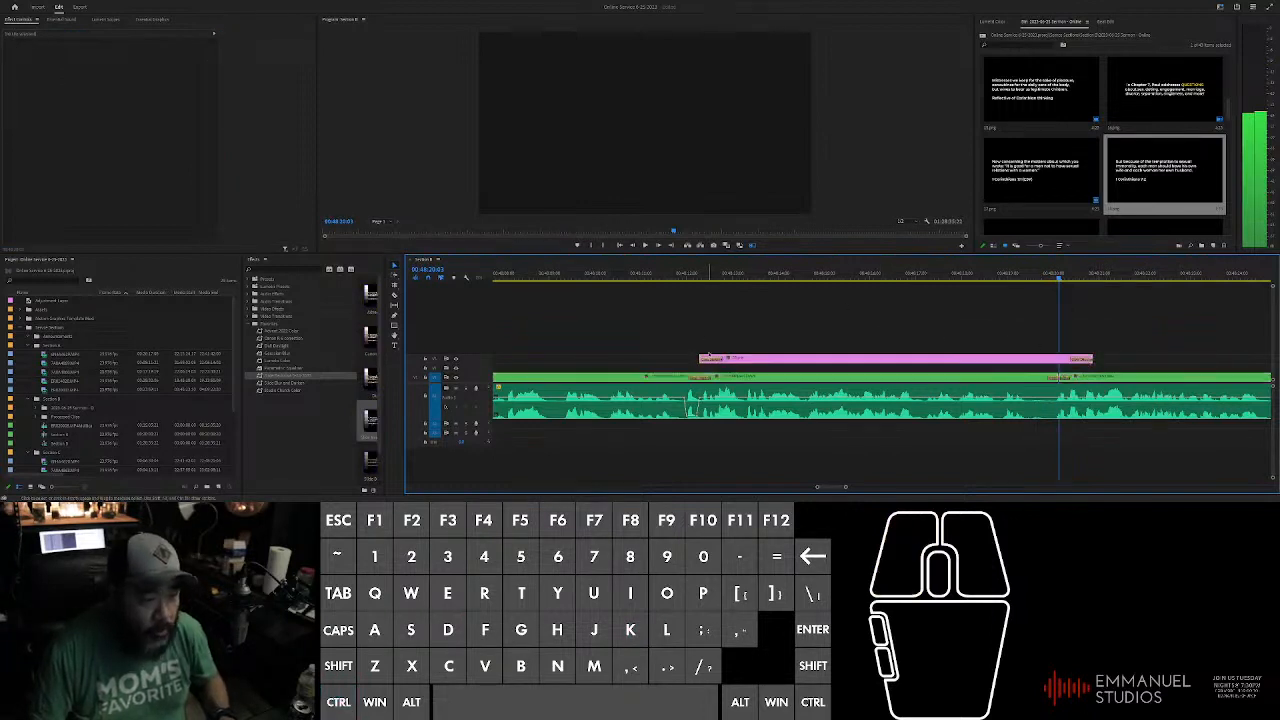
pyautogui.moveTo(779, 365); pyautogui.dragTo(769, 363)
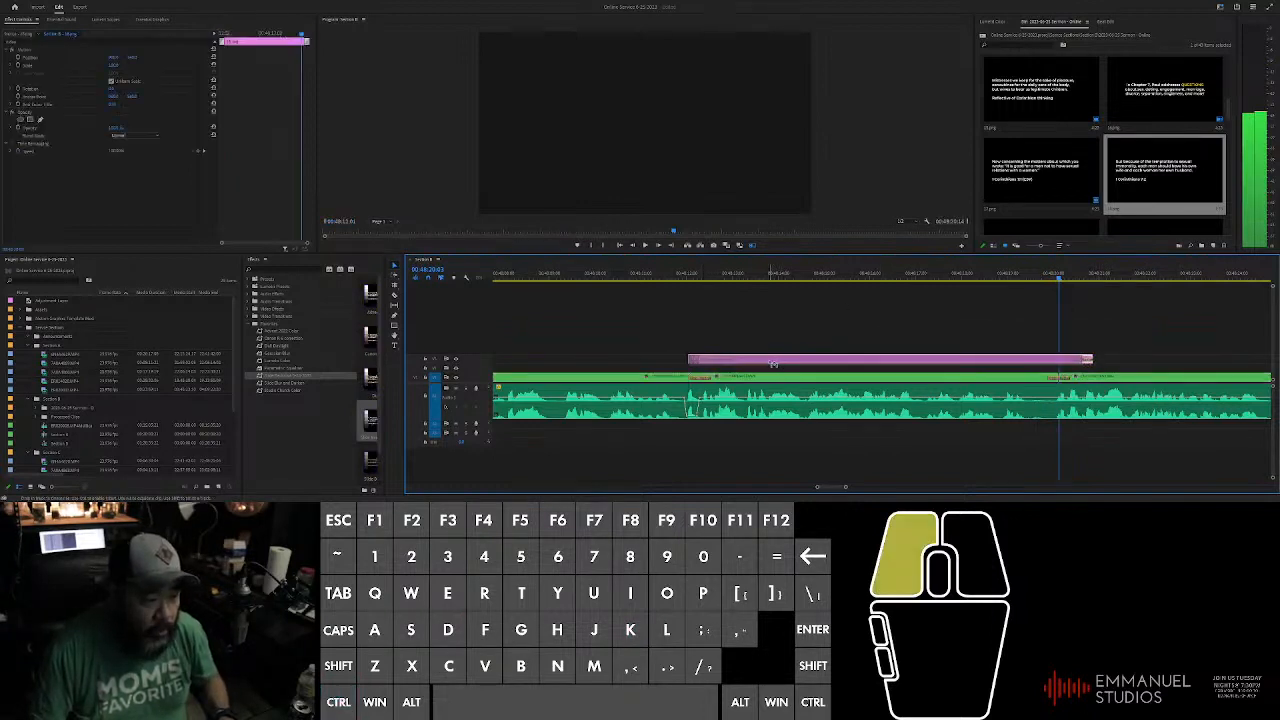
pyautogui.moveTo(1090, 364); pyautogui.dragTo(1070, 364)
# Step: Apply the saved preset with Lumetri Color and Gaussian Blur to the camera clip beneath the 1 Corinthians 7:2 slide
pyautogui.click(923, 276)
pyautogui.click(393, 195)
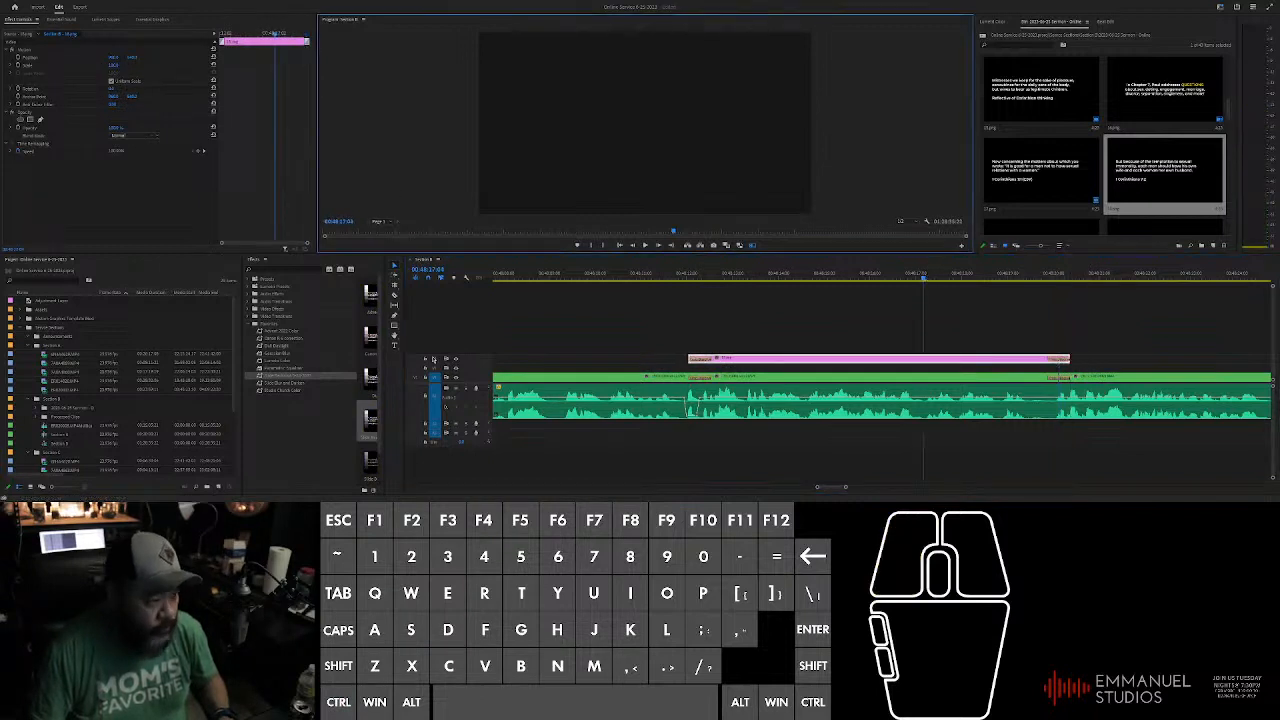
pyautogui.moveTo(296, 382); pyautogui.dragTo(942, 381)
pyautogui.scroll(-1, 978, 319)
pyautogui.scroll(-3, 978, 319)
pyautogui.scroll(1, 1020, 322)
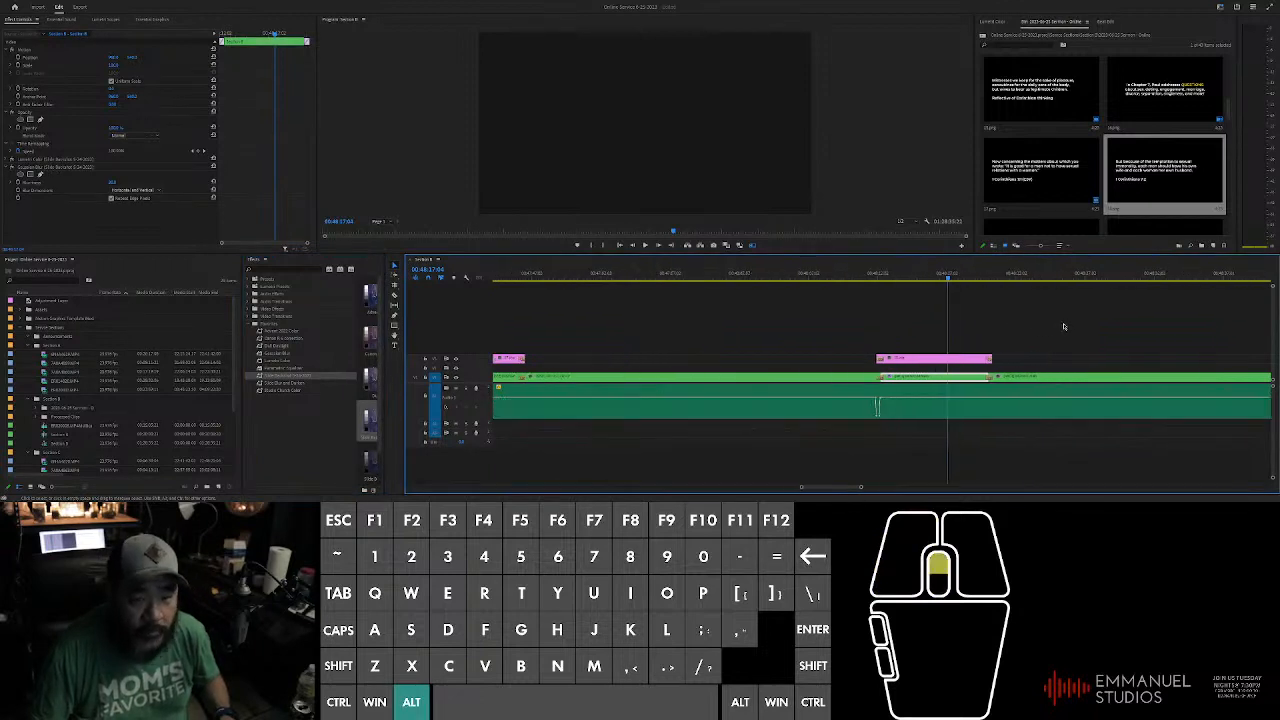
pyautogui.click(1062, 326)
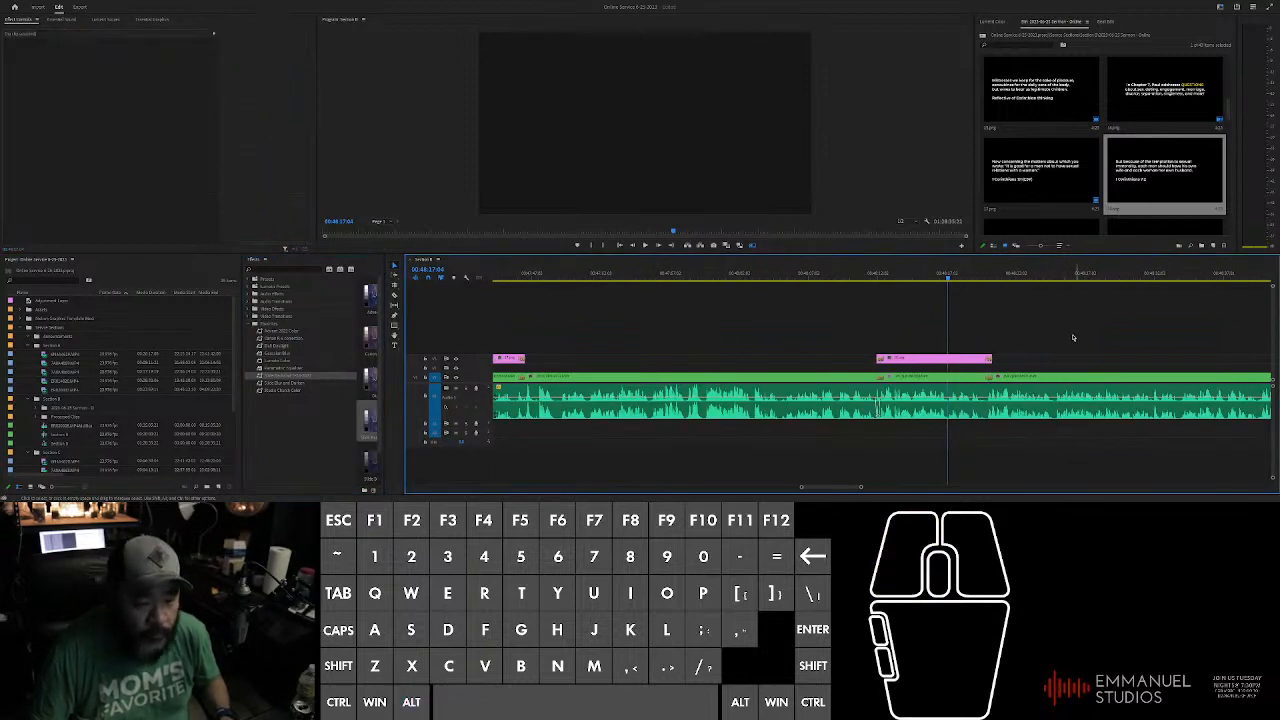
# Step: Play onward from the end of the blurred section to listen for the next slide's cue, and check the upcoming slides
pyautogui.scroll(-2, 871, 280)
pyautogui.scroll(1, 857, 282)
pyautogui.press('space')
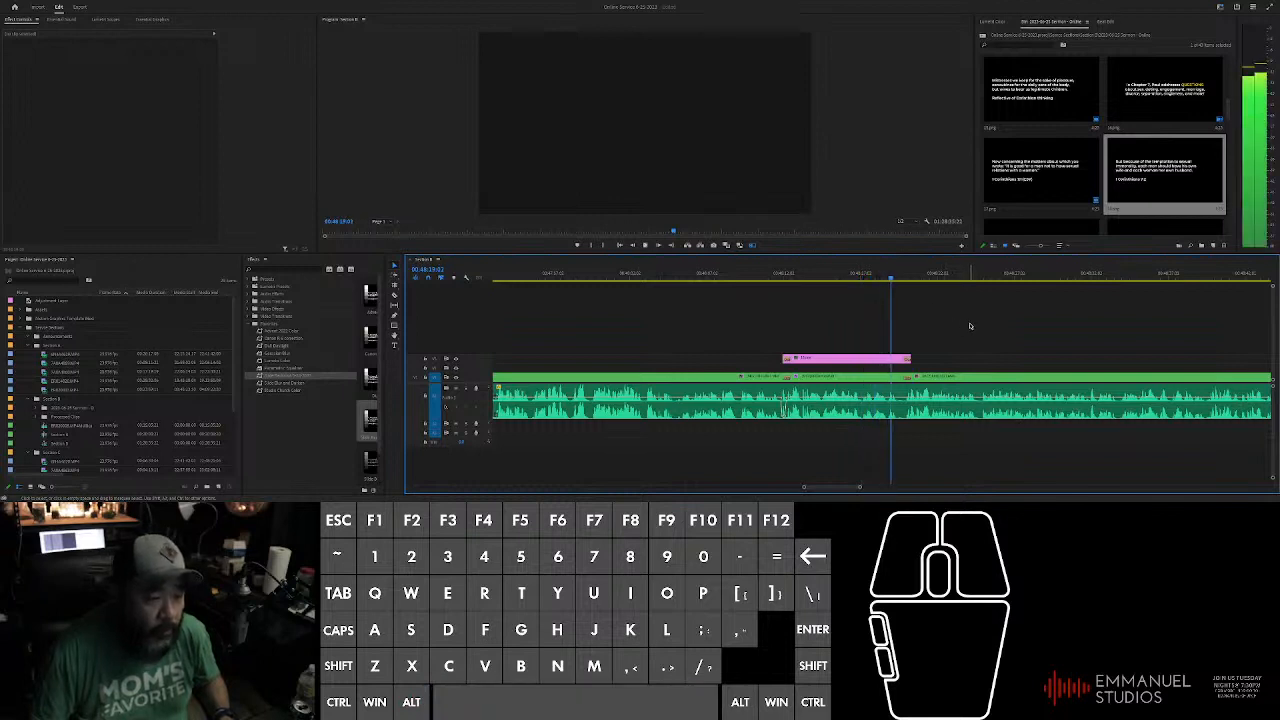
pyautogui.scroll(-3, 974, 326)
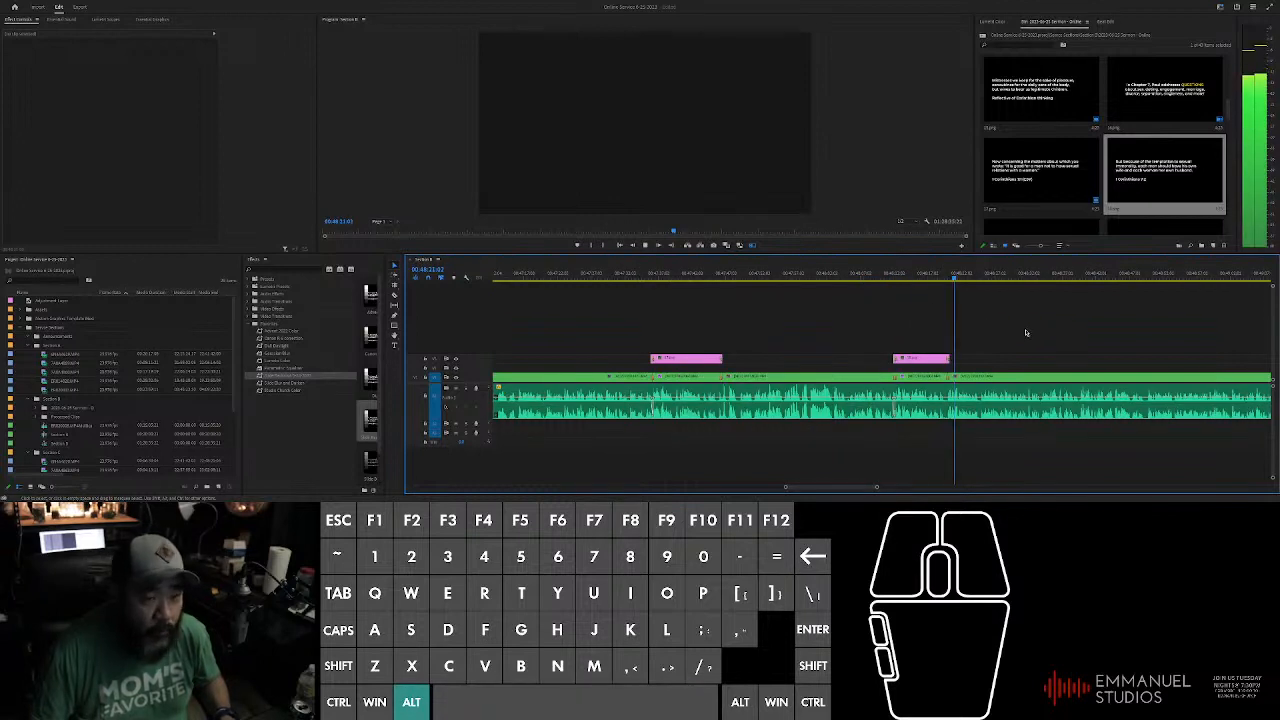
pyautogui.scroll(-2, 1109, 187)
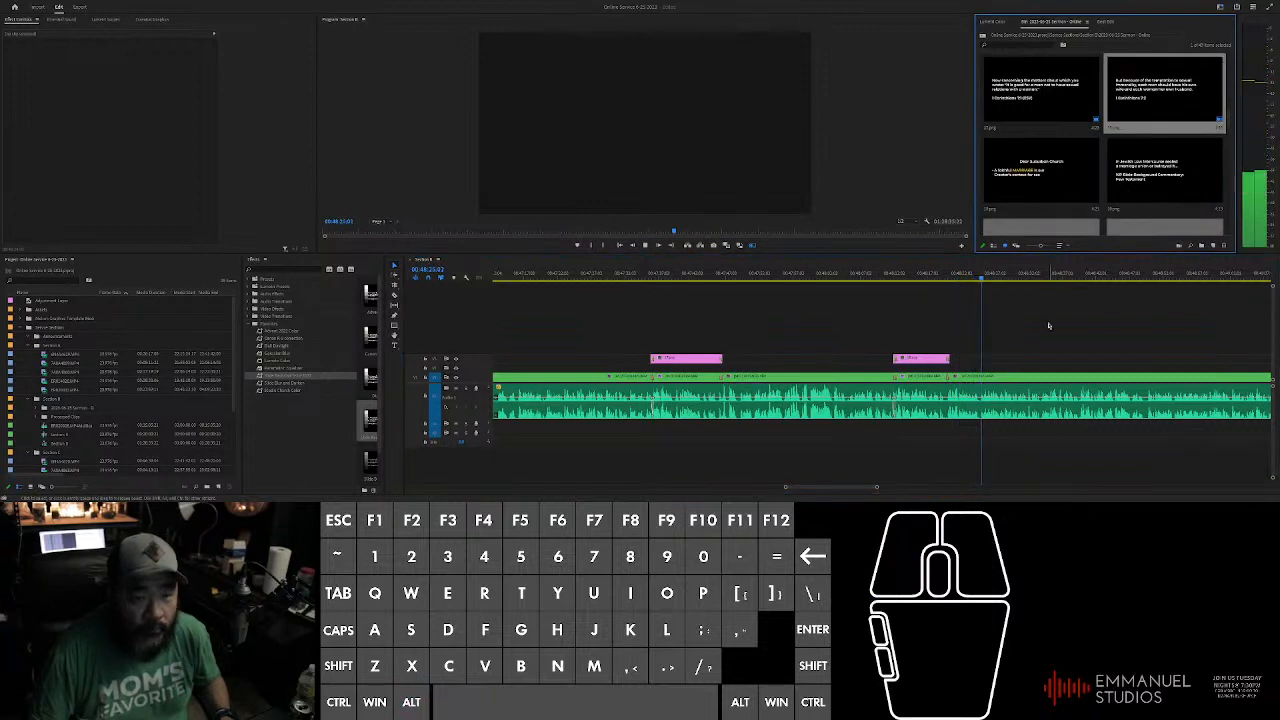
pyautogui.scroll(3, 1053, 351)
pyautogui.scroll(2, 990, 340)
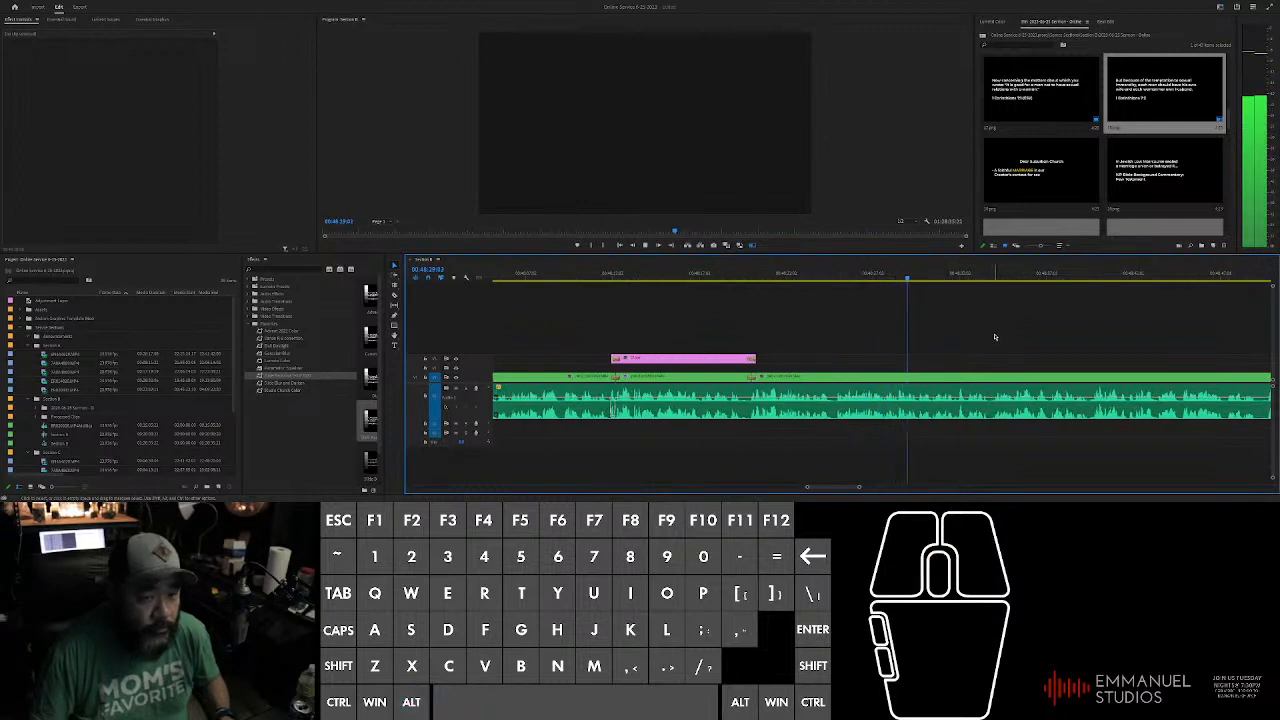
pyautogui.scroll(2, 1010, 345)
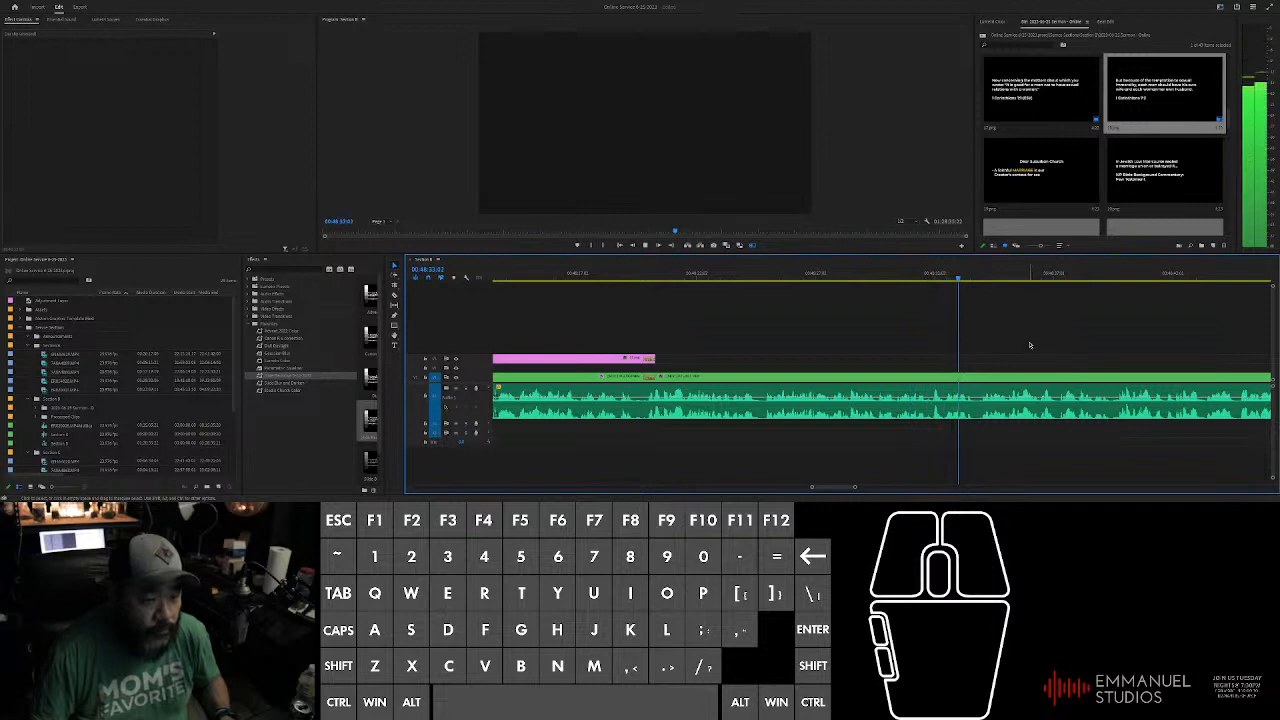
pyautogui.scroll(-3, 1030, 346)
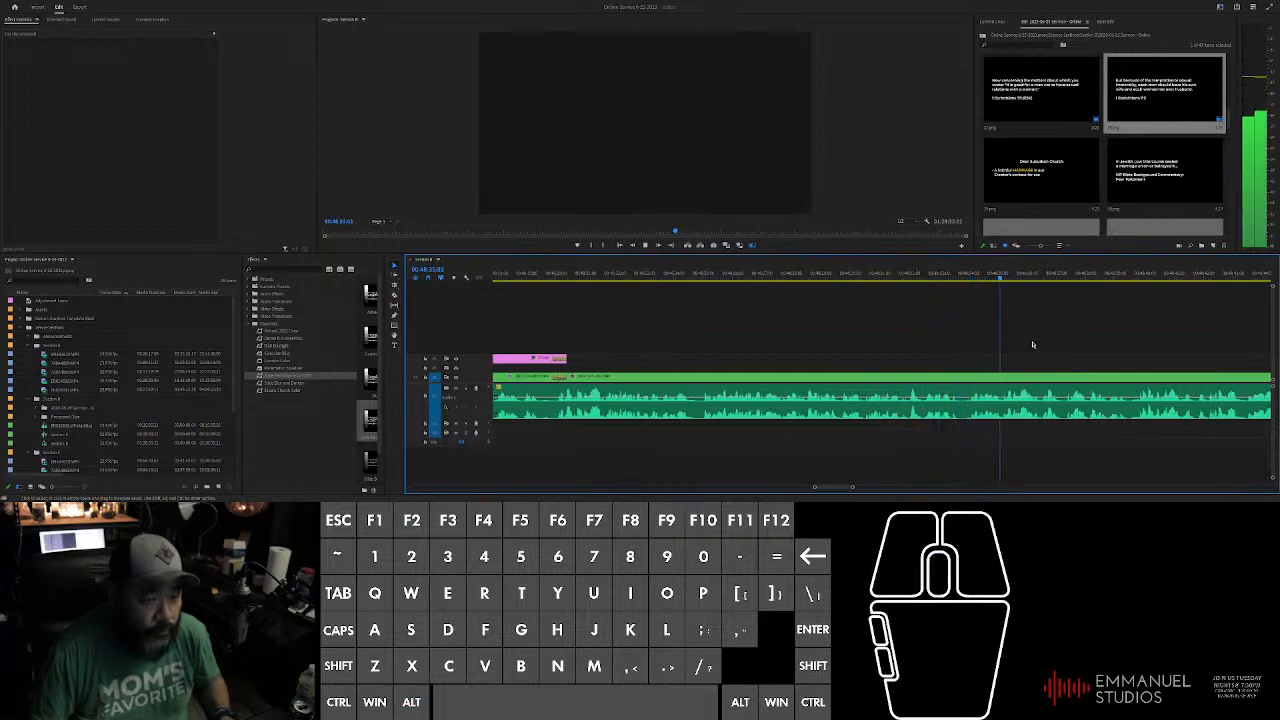
# Step: Replay the section around 00:48:35, park the playhead at 00:48:34:22, and look through the Dear Suburban Church slides
pyautogui.keyDown('alt'); pyautogui.click(1135, 376); pyautogui.keyUp('alt')
pyautogui.scroll(2, 1110, 345)
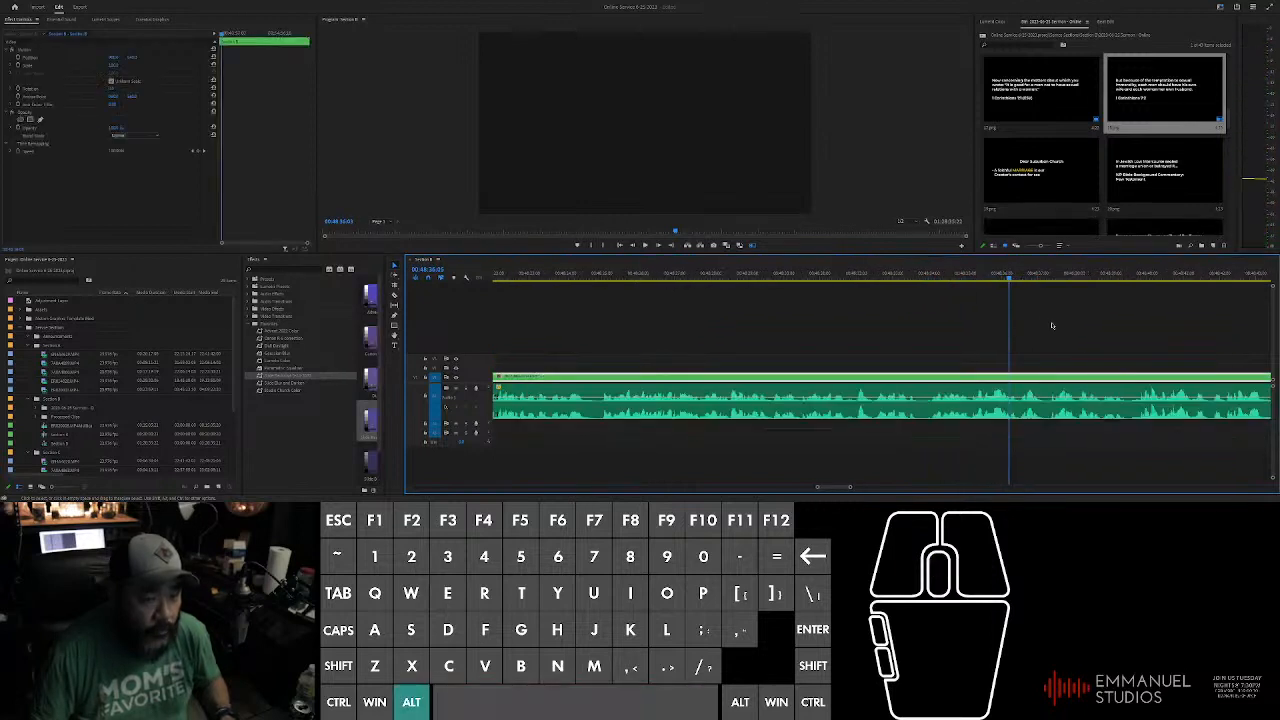
pyautogui.click(951, 277)
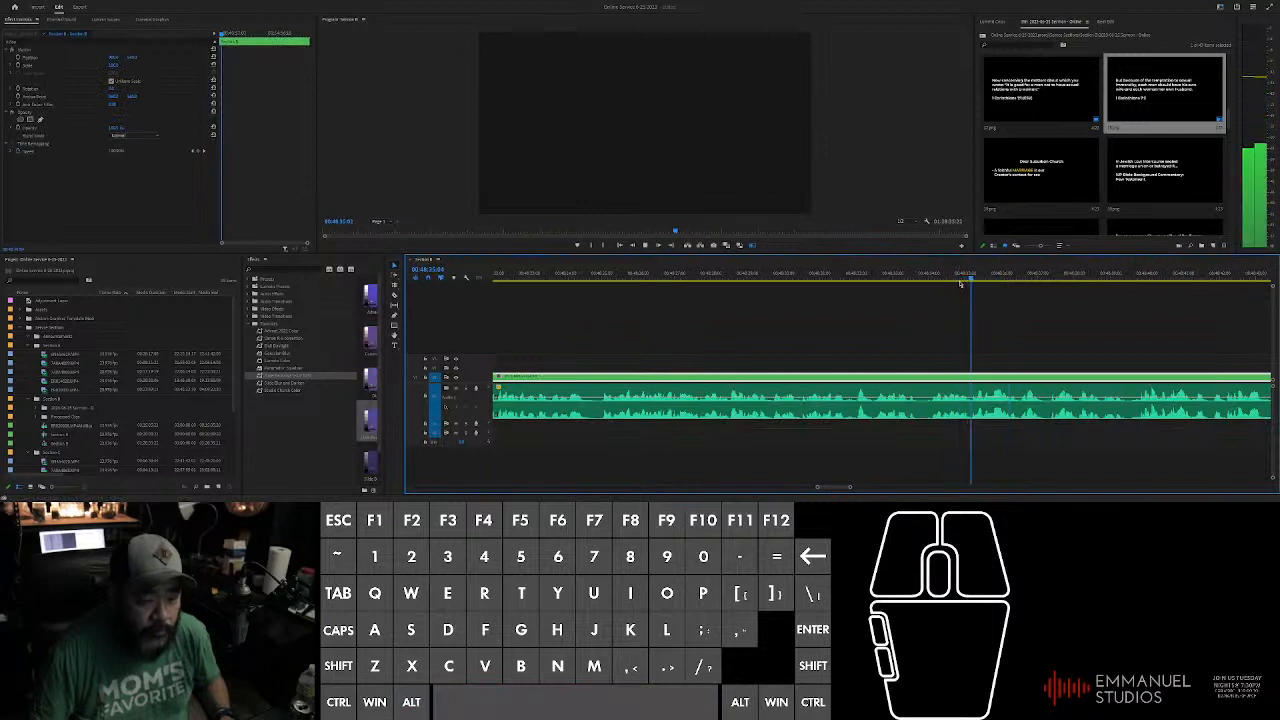
pyautogui.press('space')
pyautogui.click(963, 281)
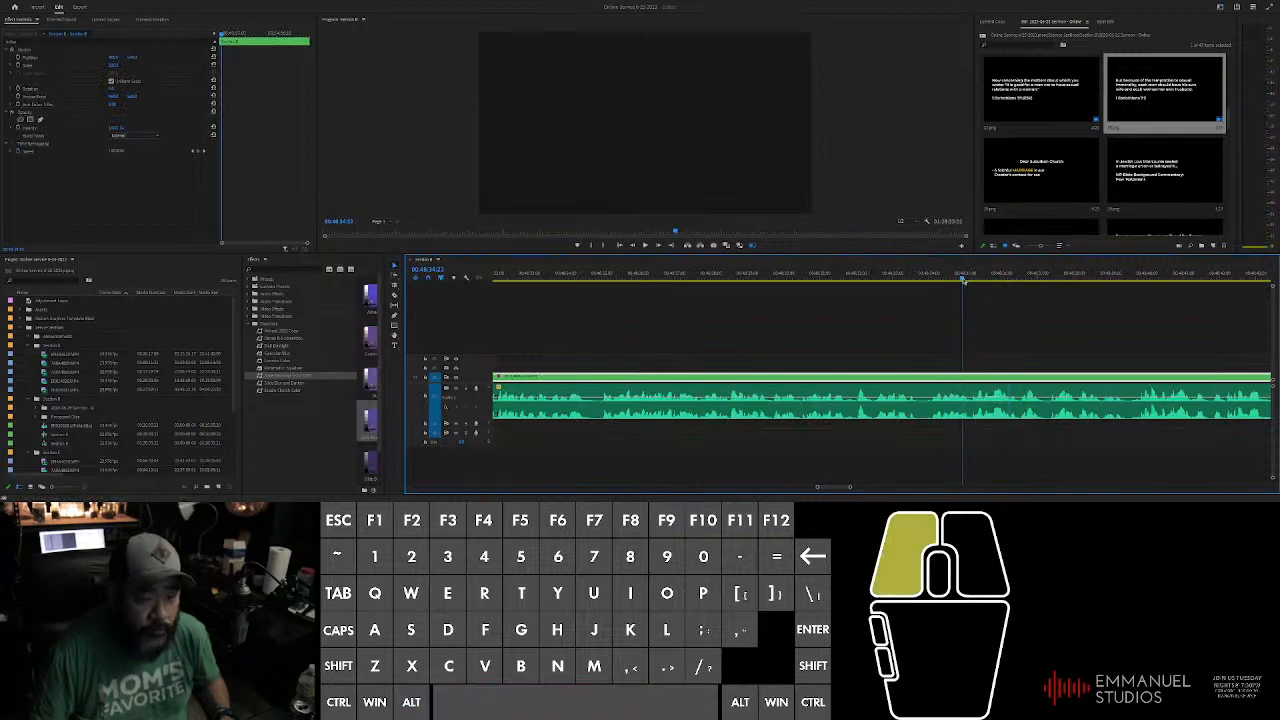
pyautogui.scroll(-2, 1119, 198)
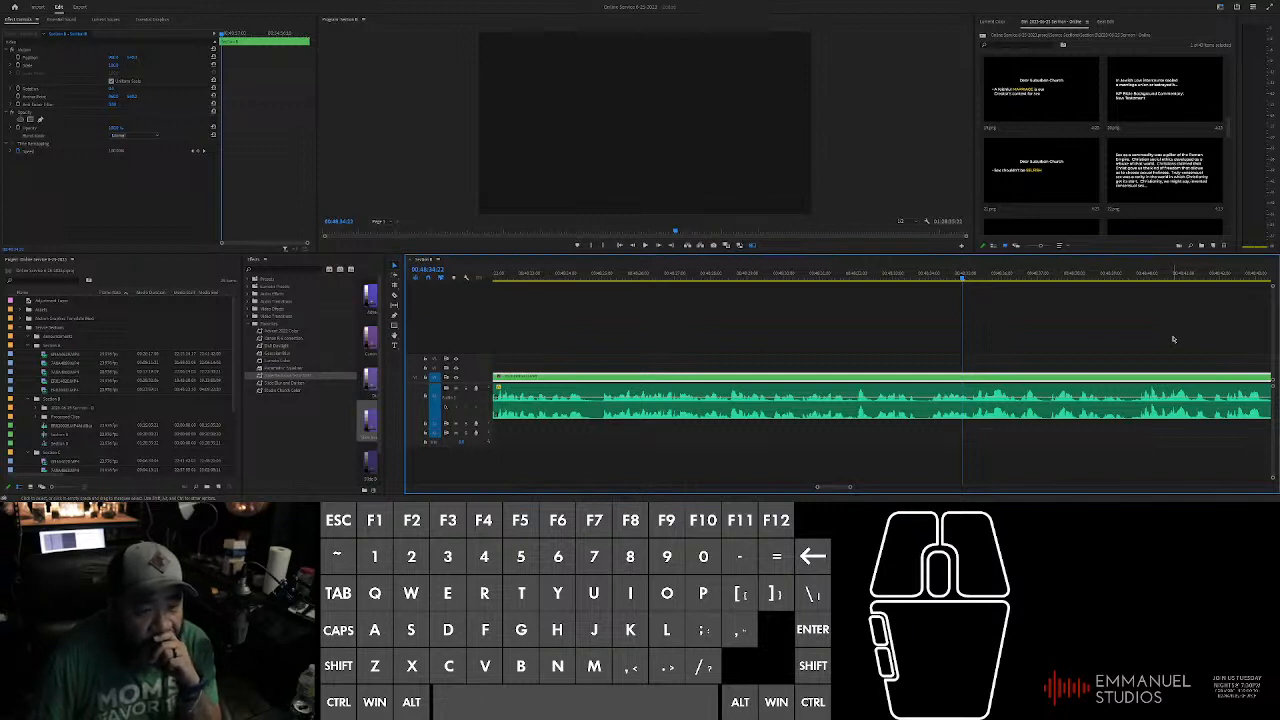
pyautogui.click(1093, 352)
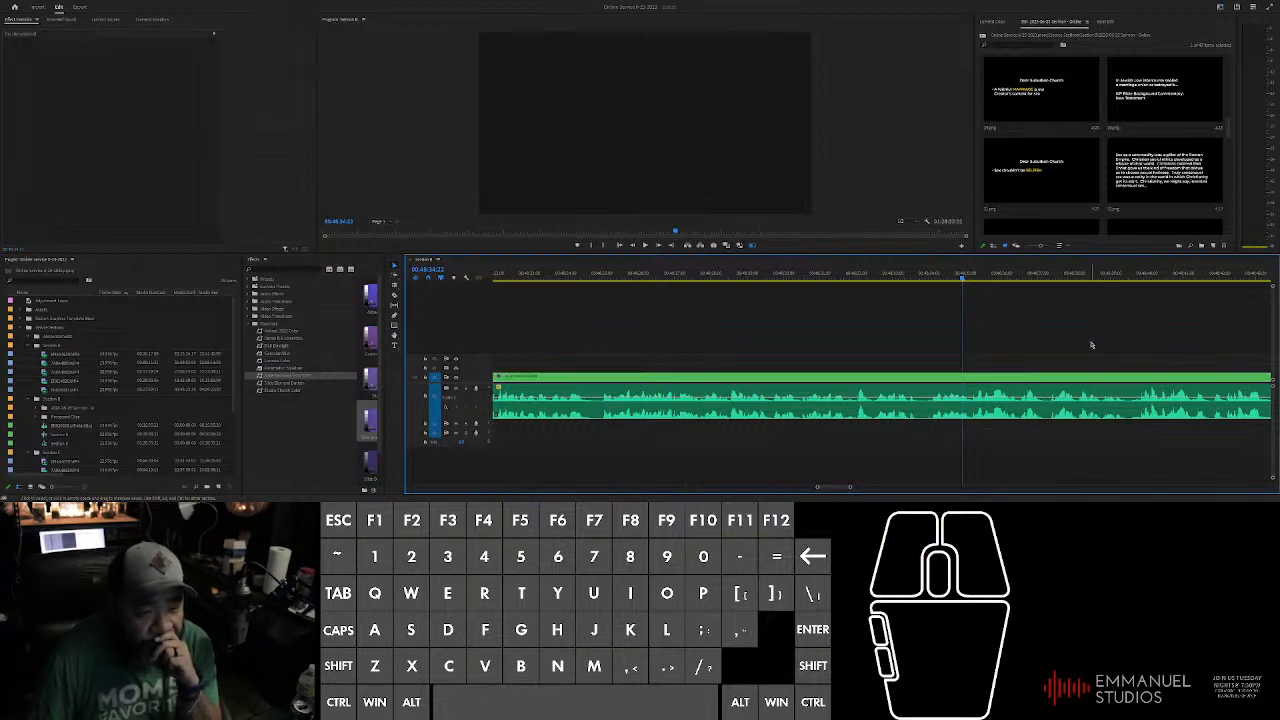
# Step: Cut the camera clip at 00:48:34:22 and place the Dear Suburban Church slide about the Creator's context for sex above the new section
pyautogui.click(1041, 376)
pyautogui.hotkey('ctrl', 'k')
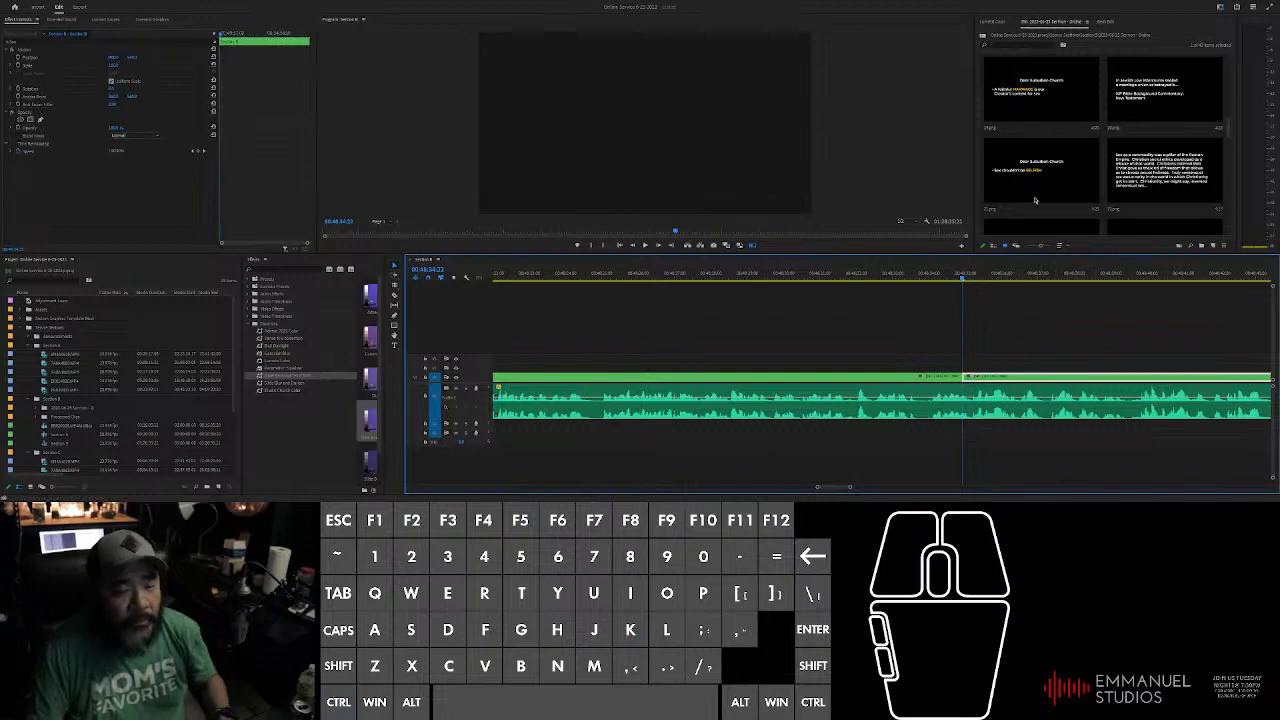
pyautogui.press('space')
pyautogui.press('space')
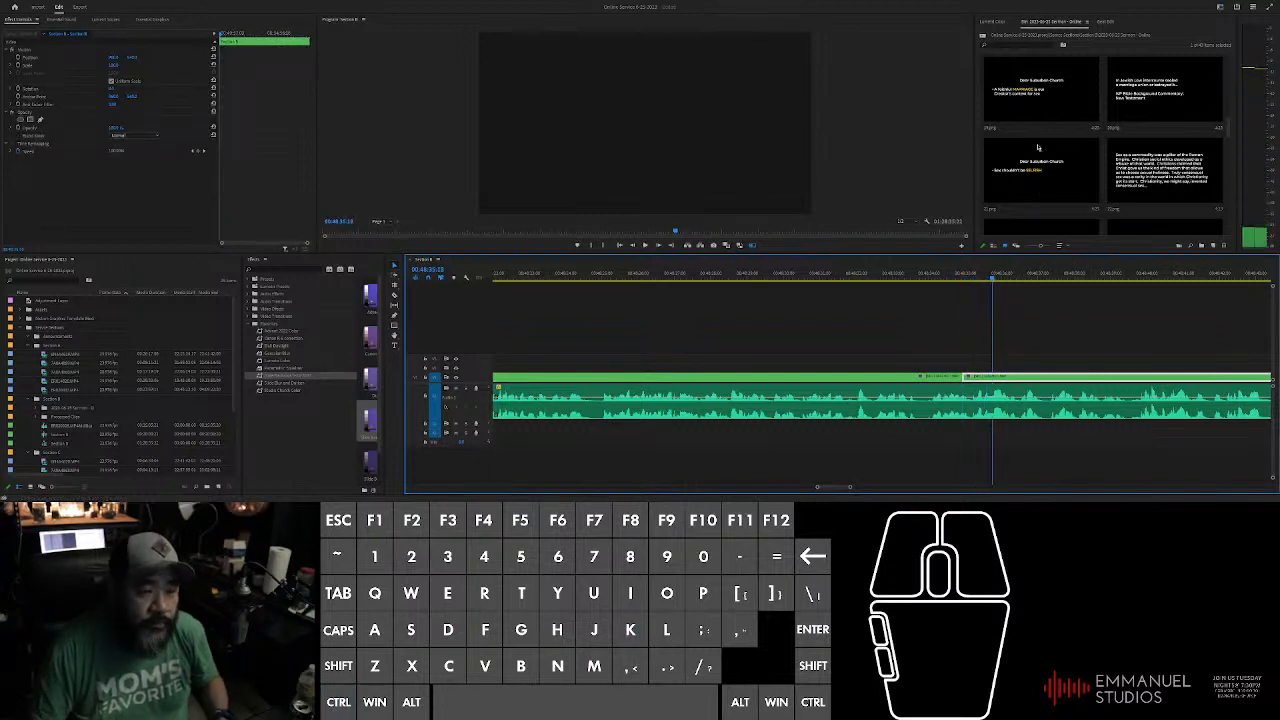
pyautogui.click(1050, 107)
pyautogui.moveTo(1050, 107); pyautogui.dragTo(967, 365)
pyautogui.scroll(-3, 1134, 335)
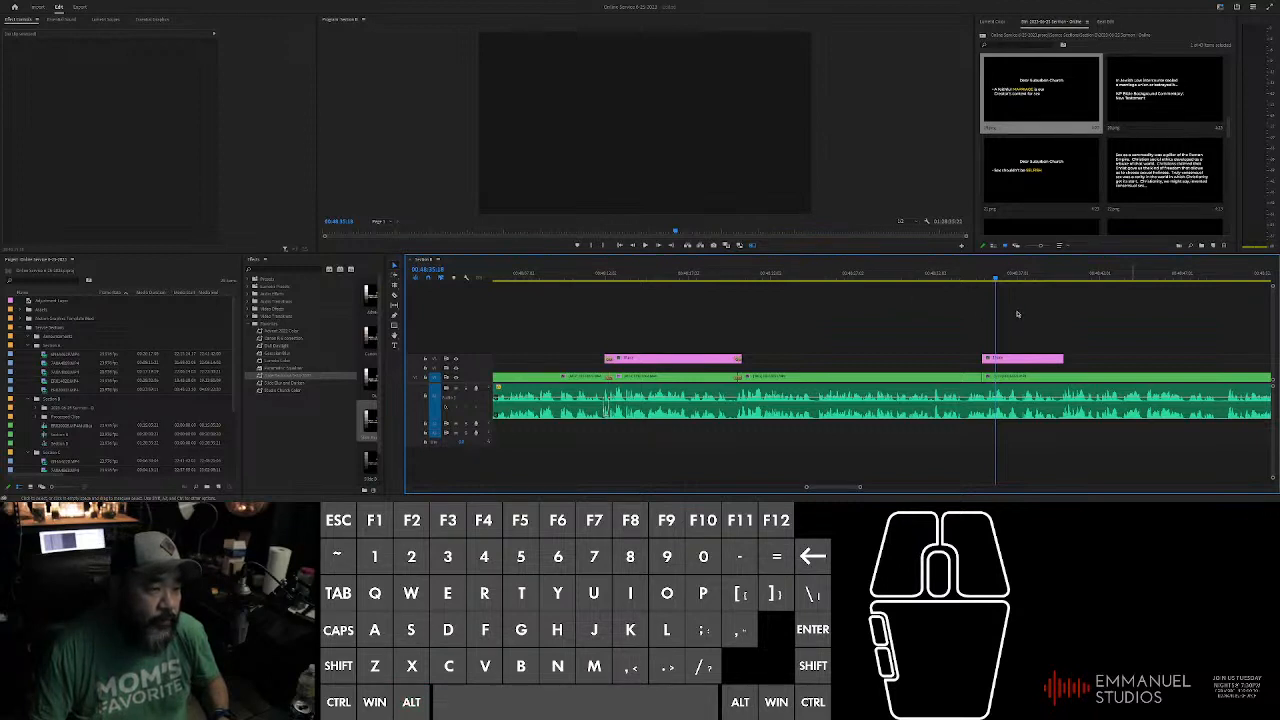
pyautogui.click(1092, 317)
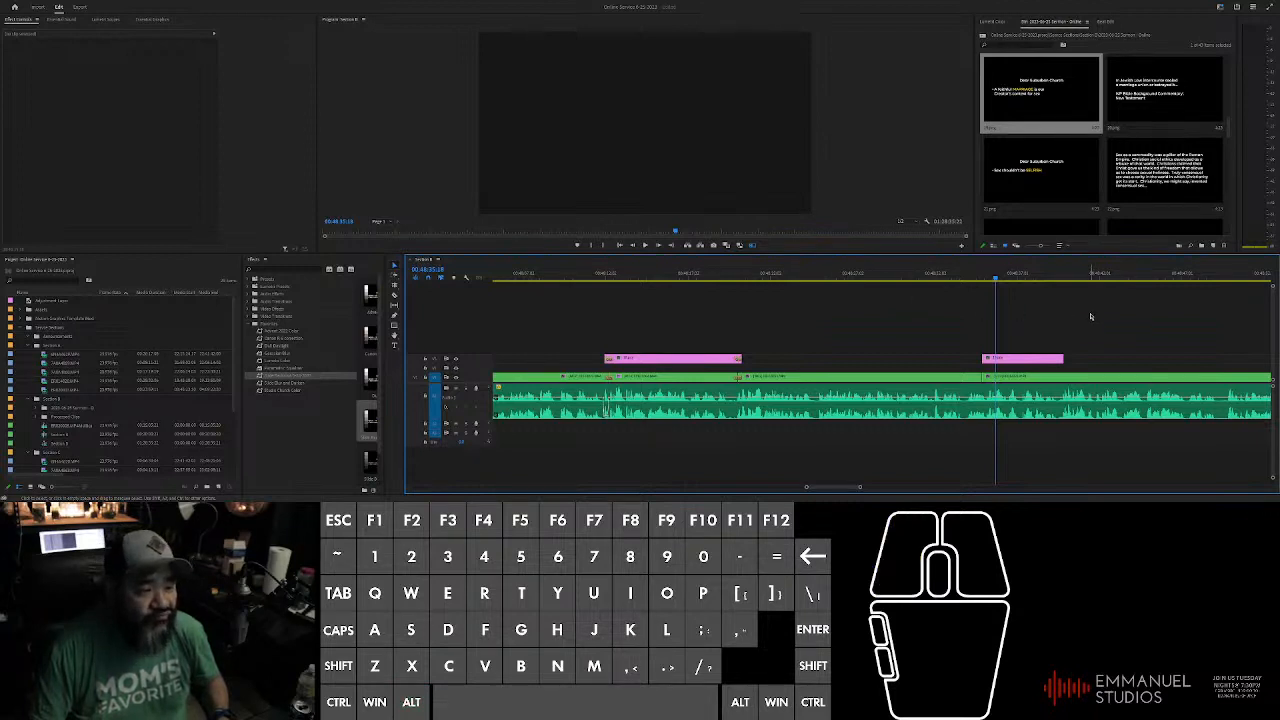
pyautogui.scroll(5, 1140, 340)
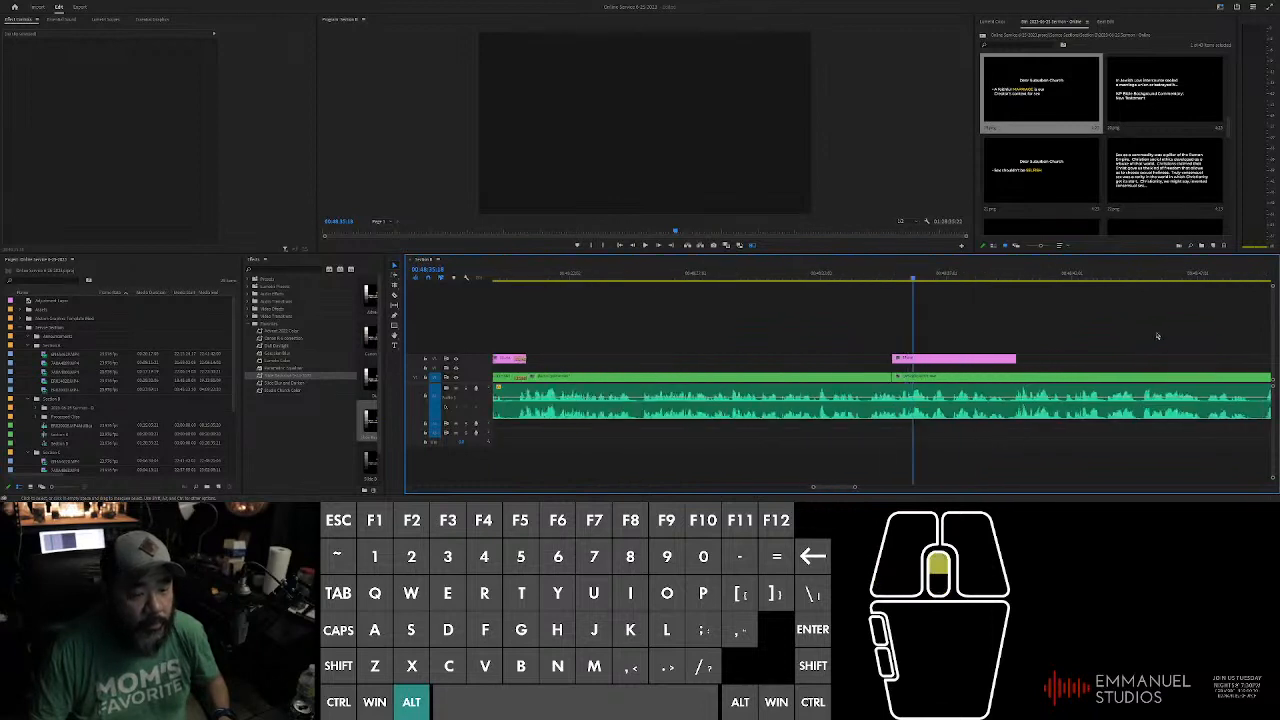
pyautogui.scroll(3, 1074, 343)
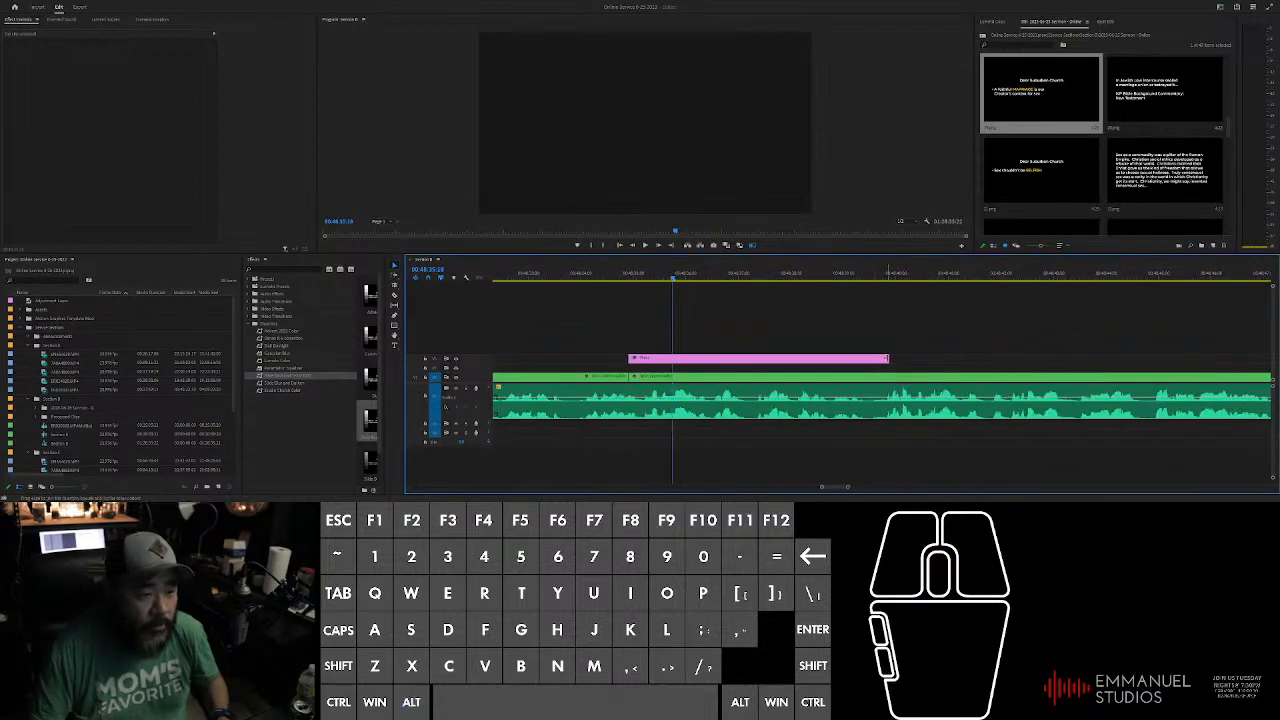
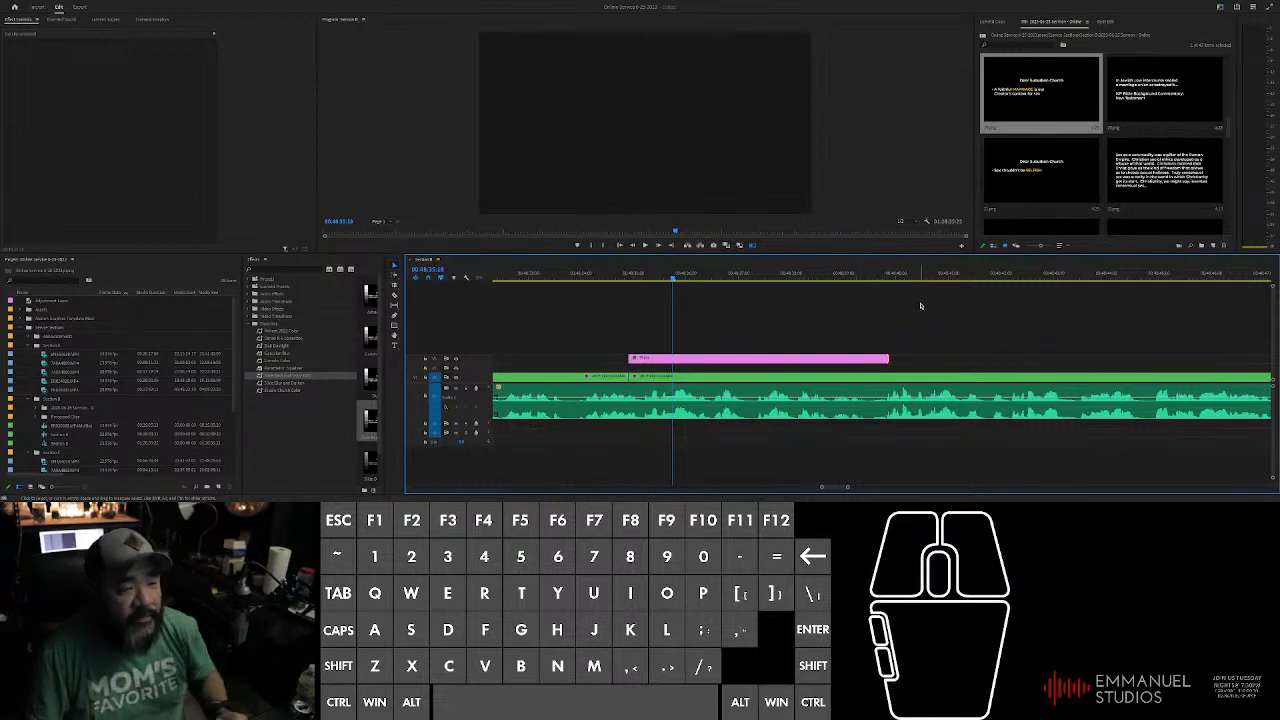
# Step: Reposition the new Dear Suburban Church slide in the frame with Motion and adjust its vertical position value
pyautogui.scroll(-2, 935, 315)
pyautogui.scroll(-1, 940, 330)
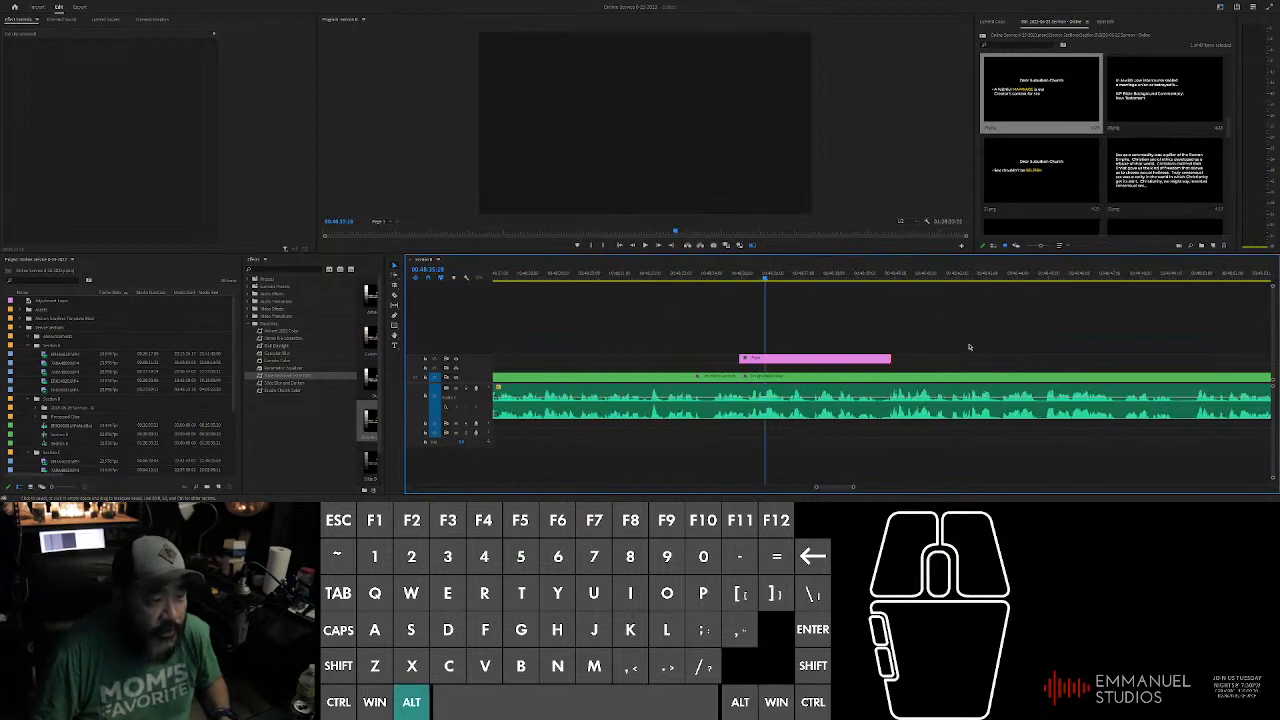
pyautogui.click(841, 362)
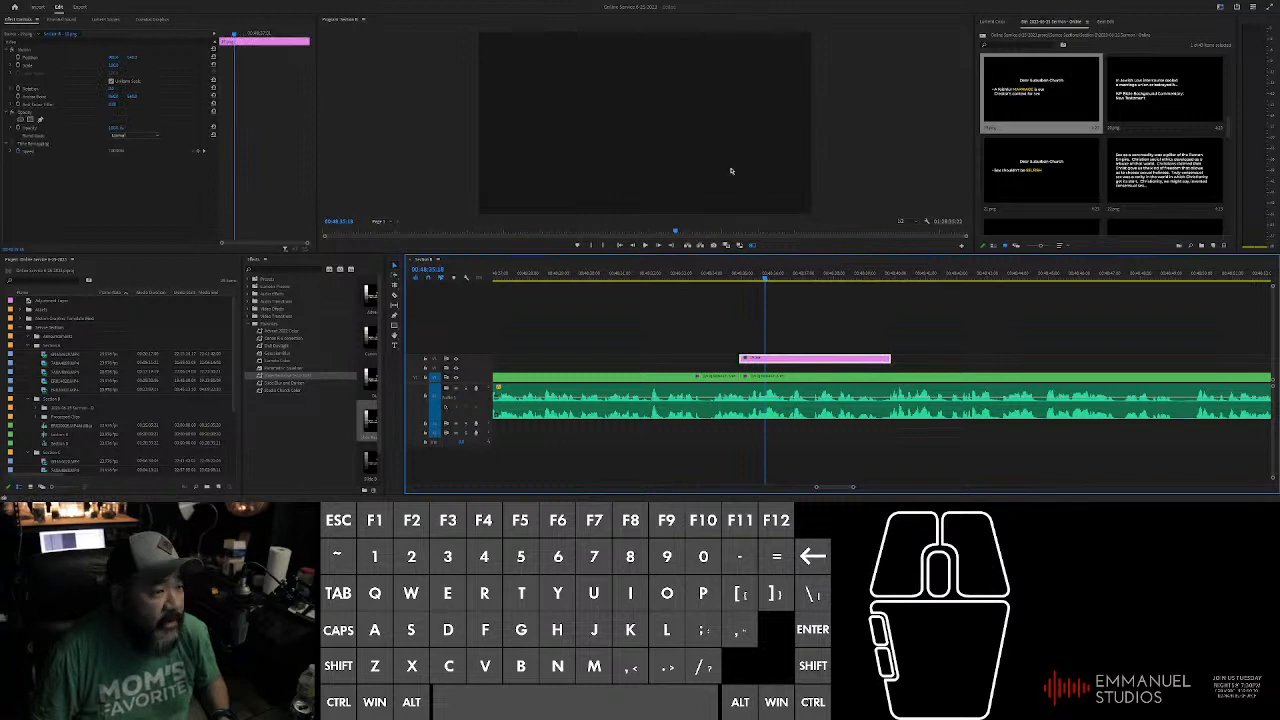
pyautogui.click(26, 50)
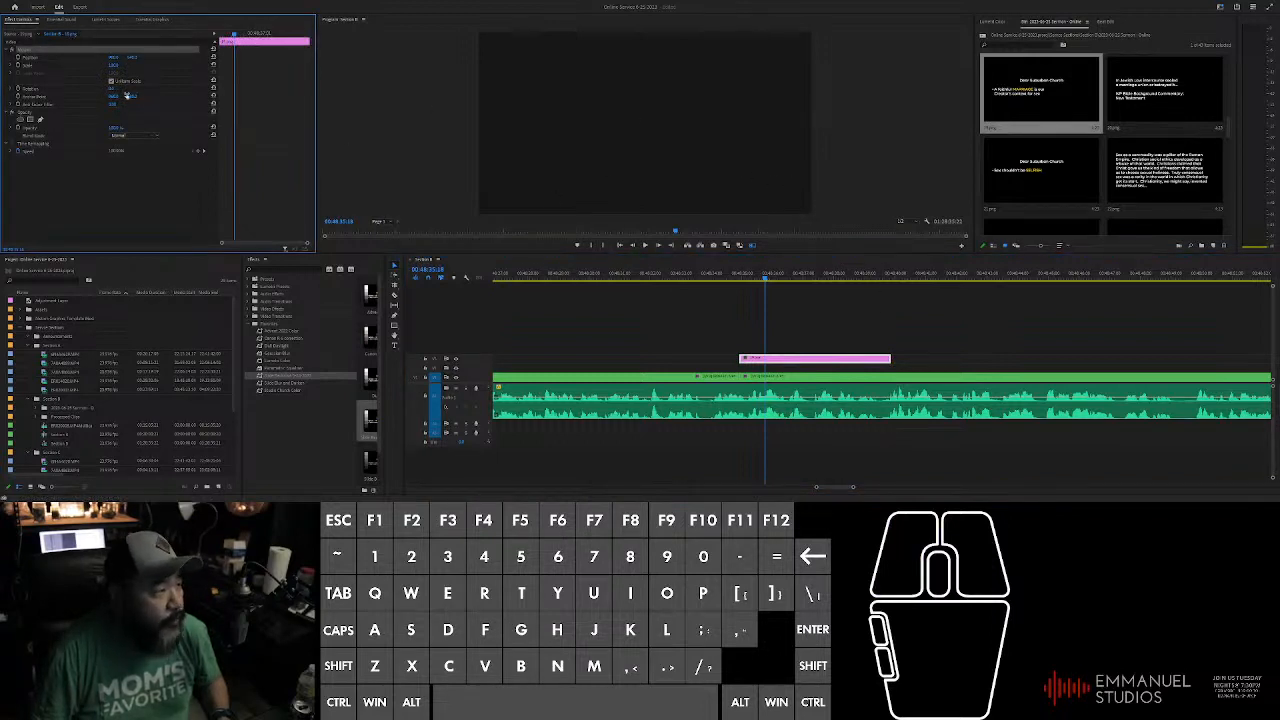
pyautogui.click(759, 247)
pyautogui.click(625, 152)
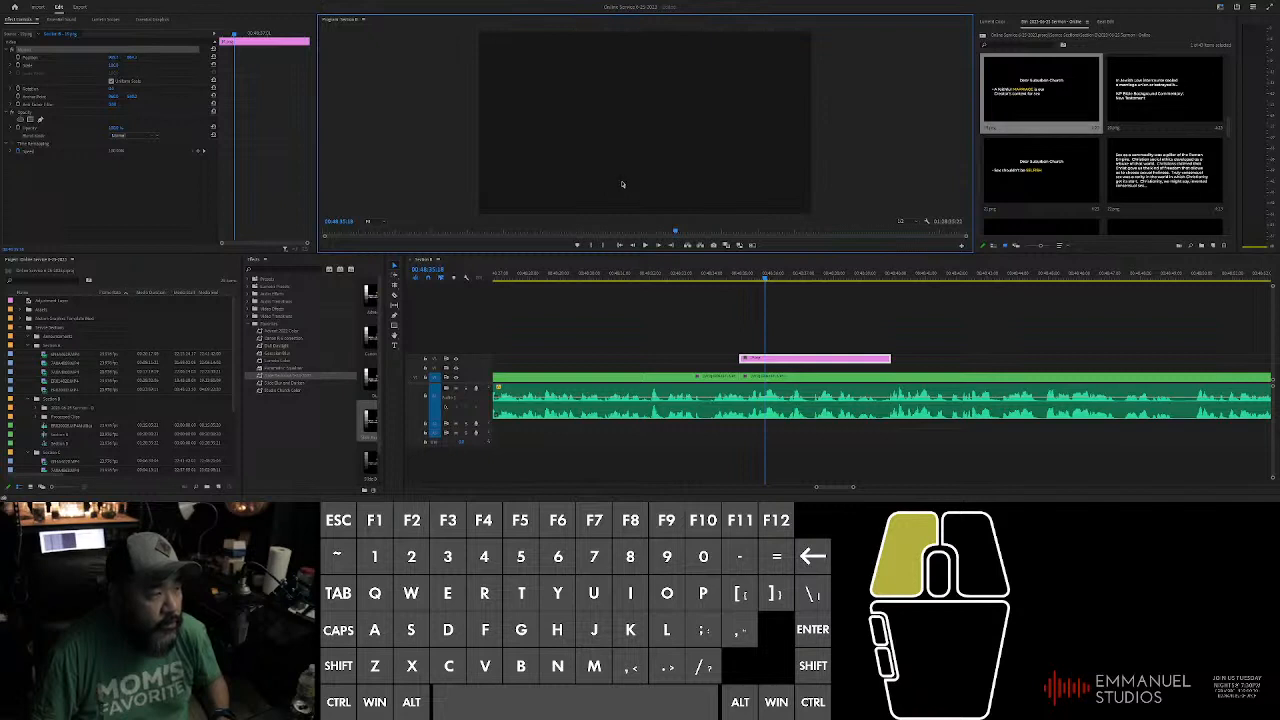
pyautogui.click(280, 32)
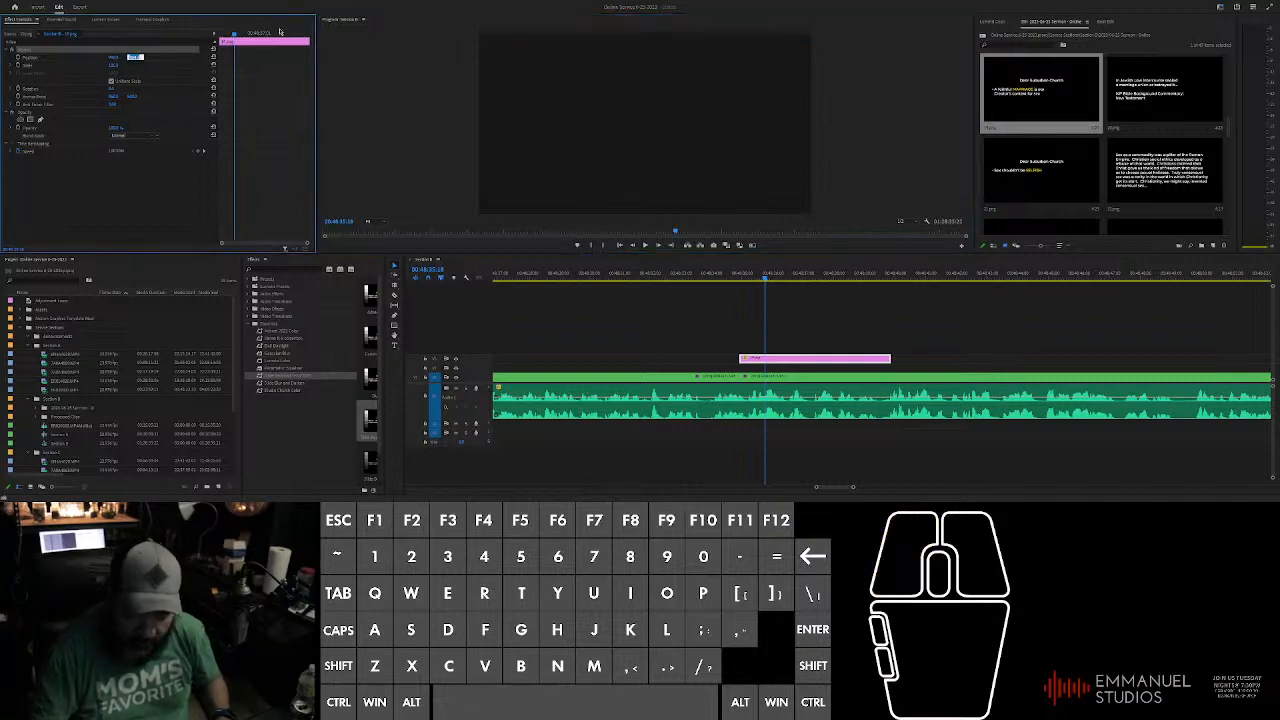
pyautogui.press('BackSpace')
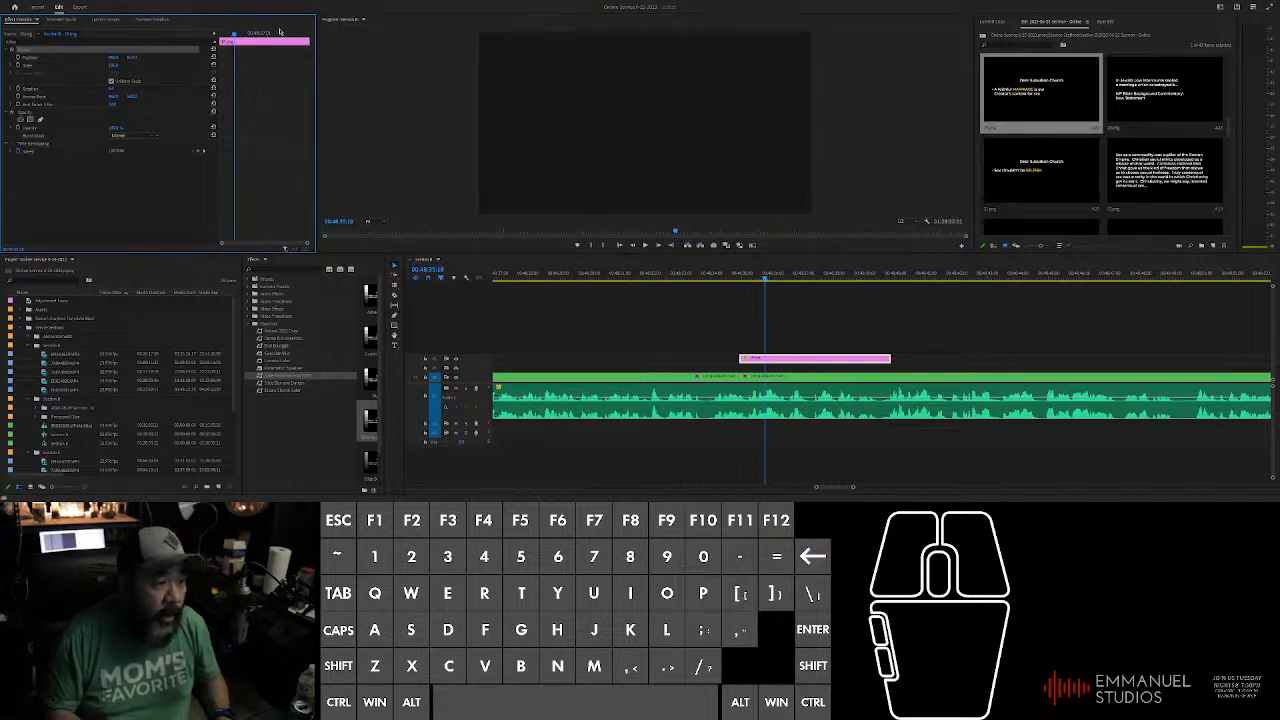
pyautogui.click(793, 315)
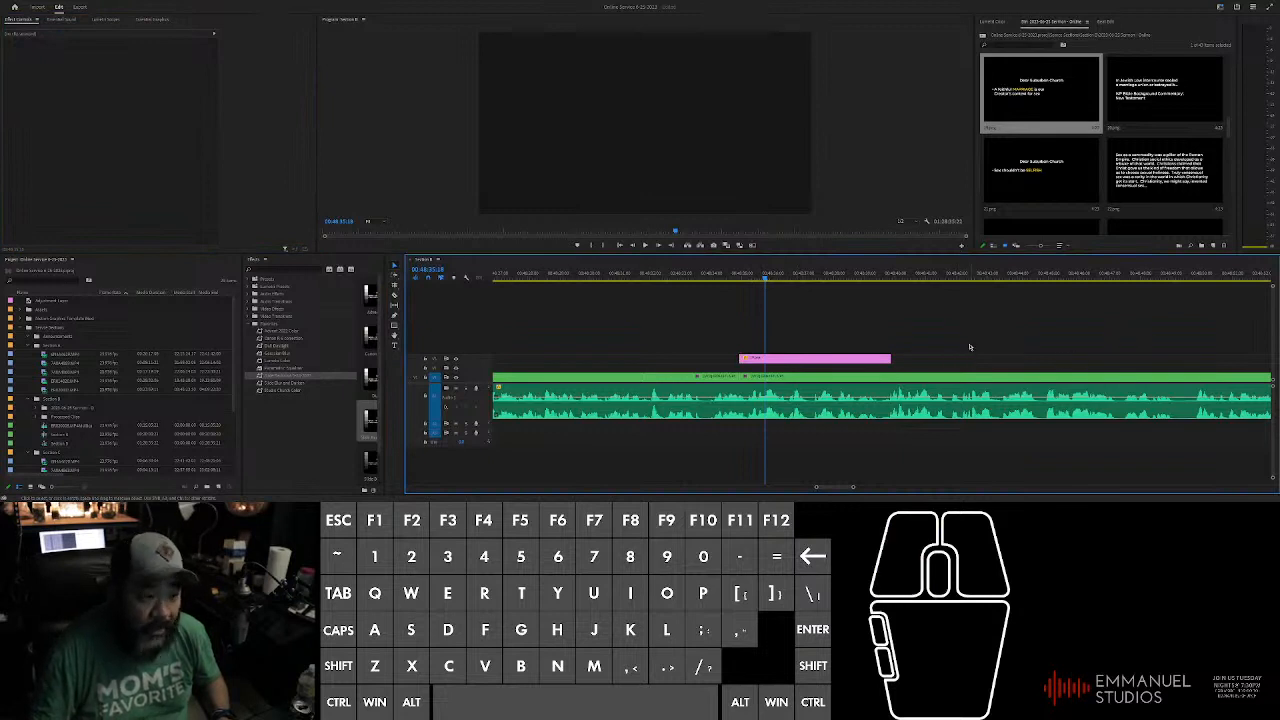
# Step: Listen for the slide's end cue, cut the camera clip at about 00:48:43 and extend the Dear Suburban Church slide to that cut
pyautogui.scroll(3, 914, 329)
pyautogui.click(880, 332)
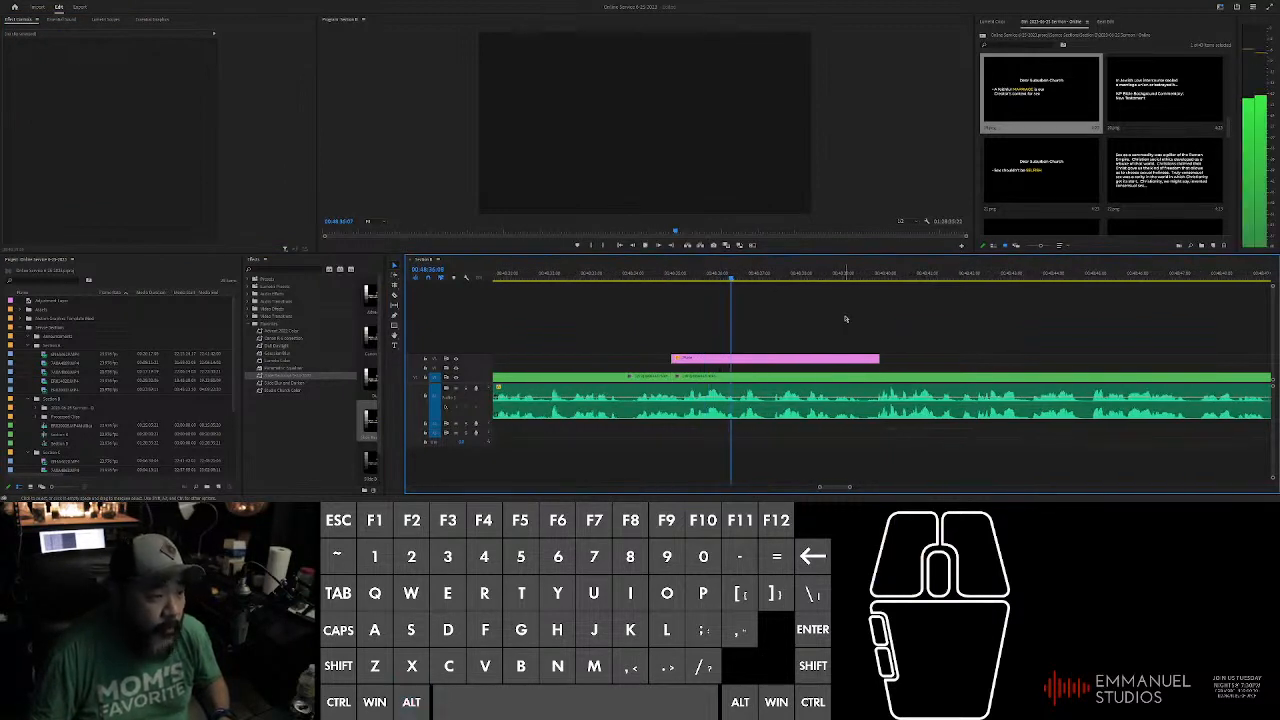
pyautogui.scroll(2, 850, 316)
pyautogui.scroll(-3, 862, 314)
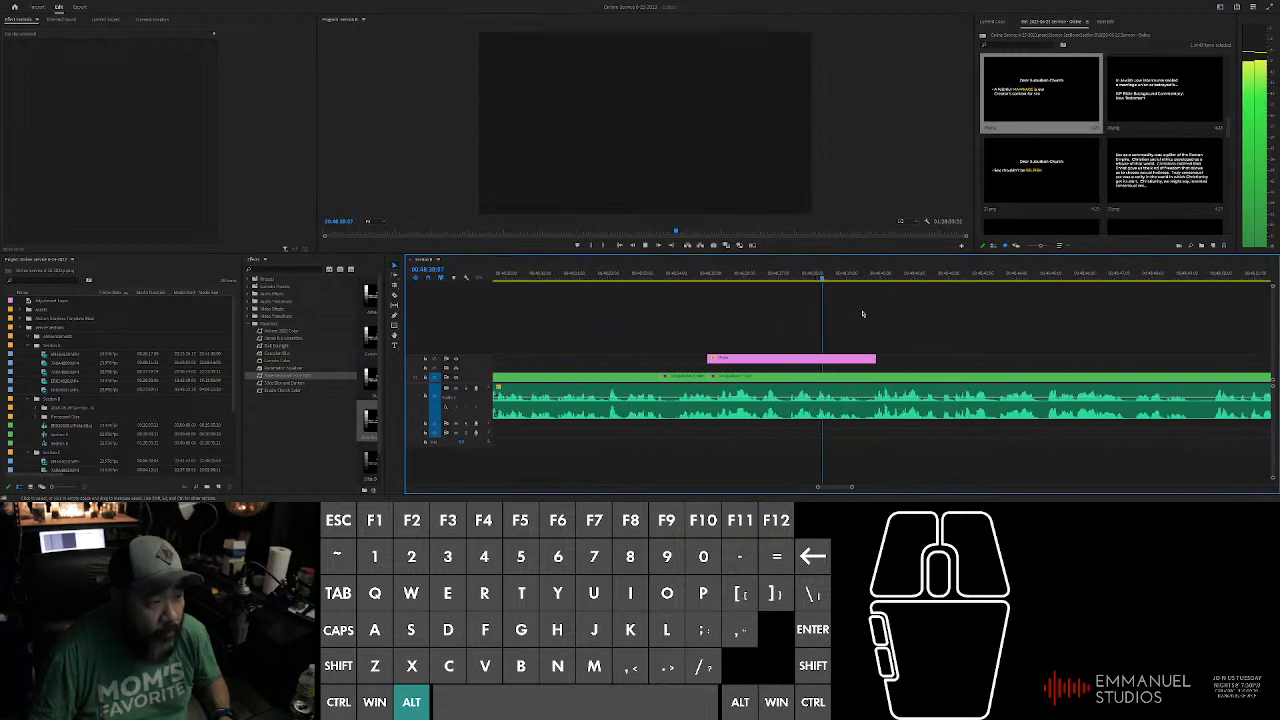
pyautogui.scroll(3, 862, 314)
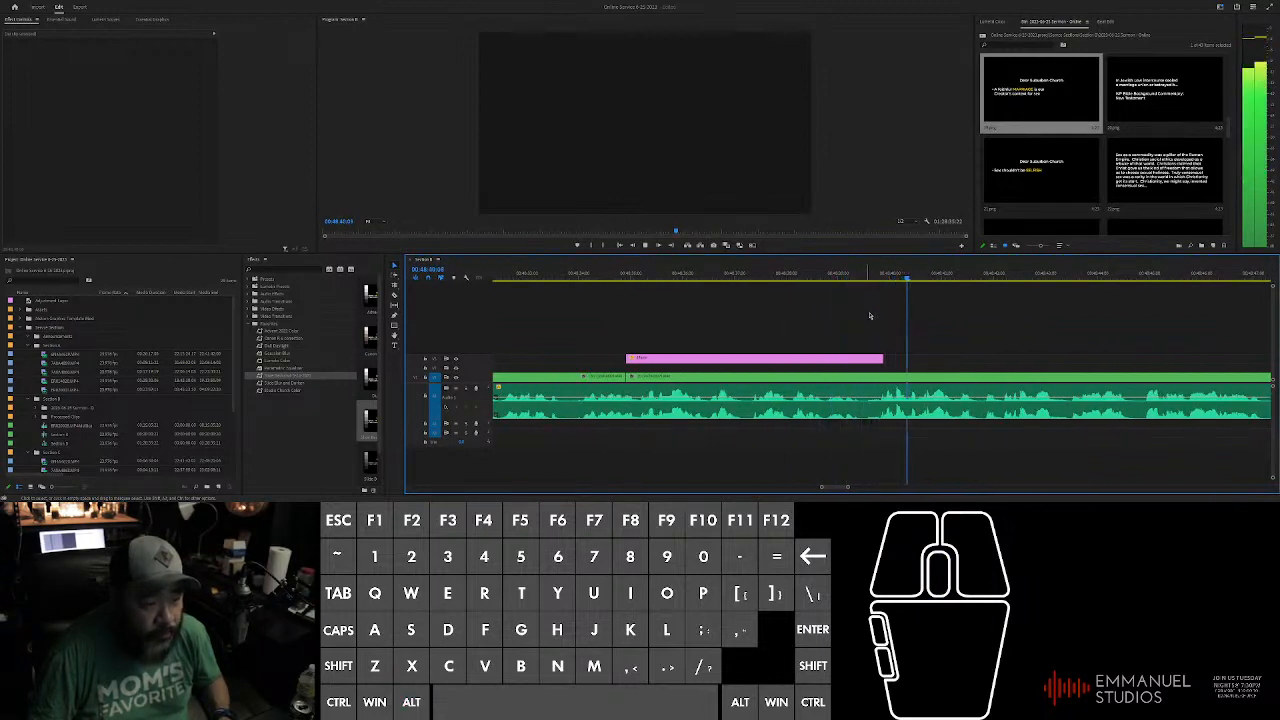
pyautogui.scroll(-4, 869, 316)
pyautogui.press('space')
pyautogui.press('space')
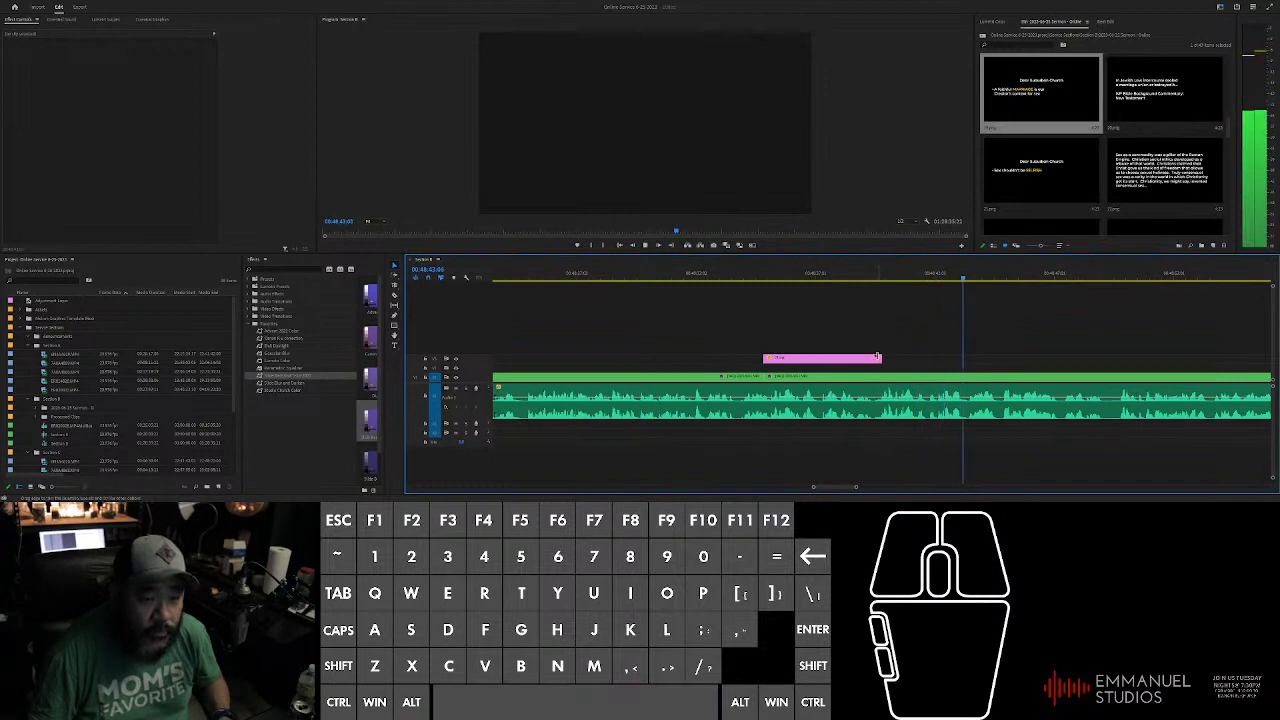
pyautogui.press('space')
pyautogui.click(982, 280)
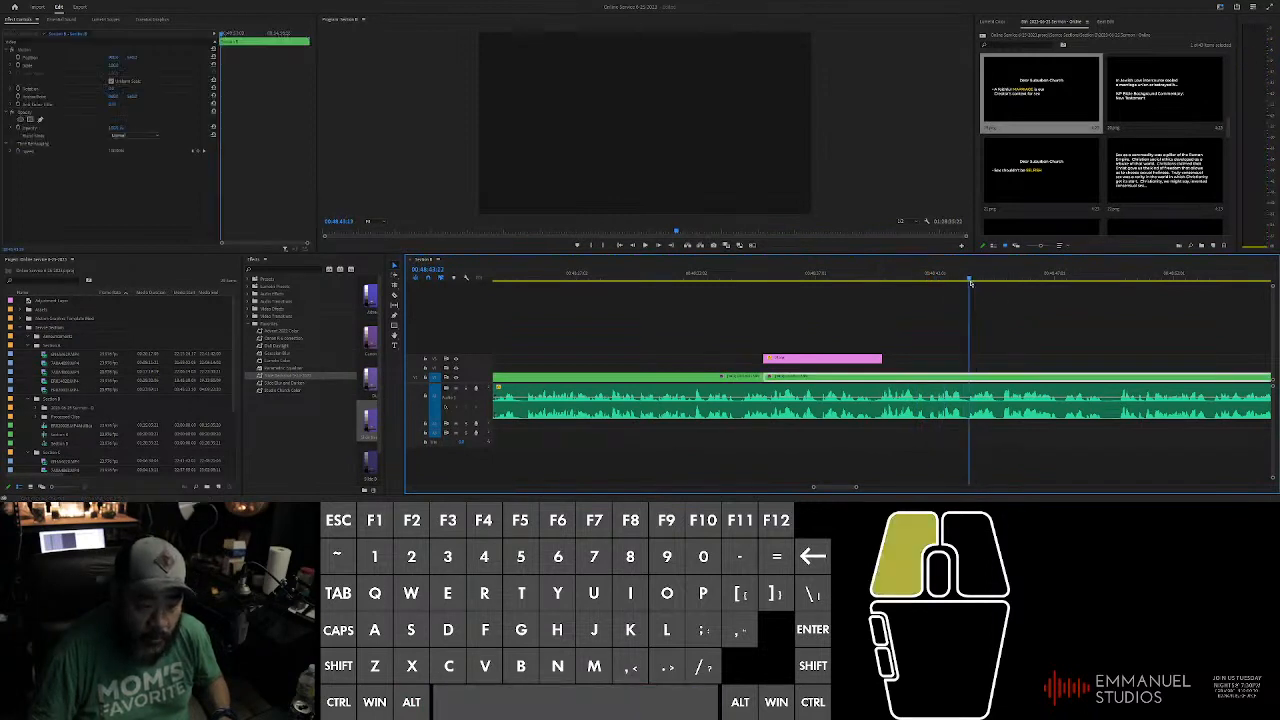
pyautogui.moveTo(880, 359); pyautogui.dragTo(967, 357)
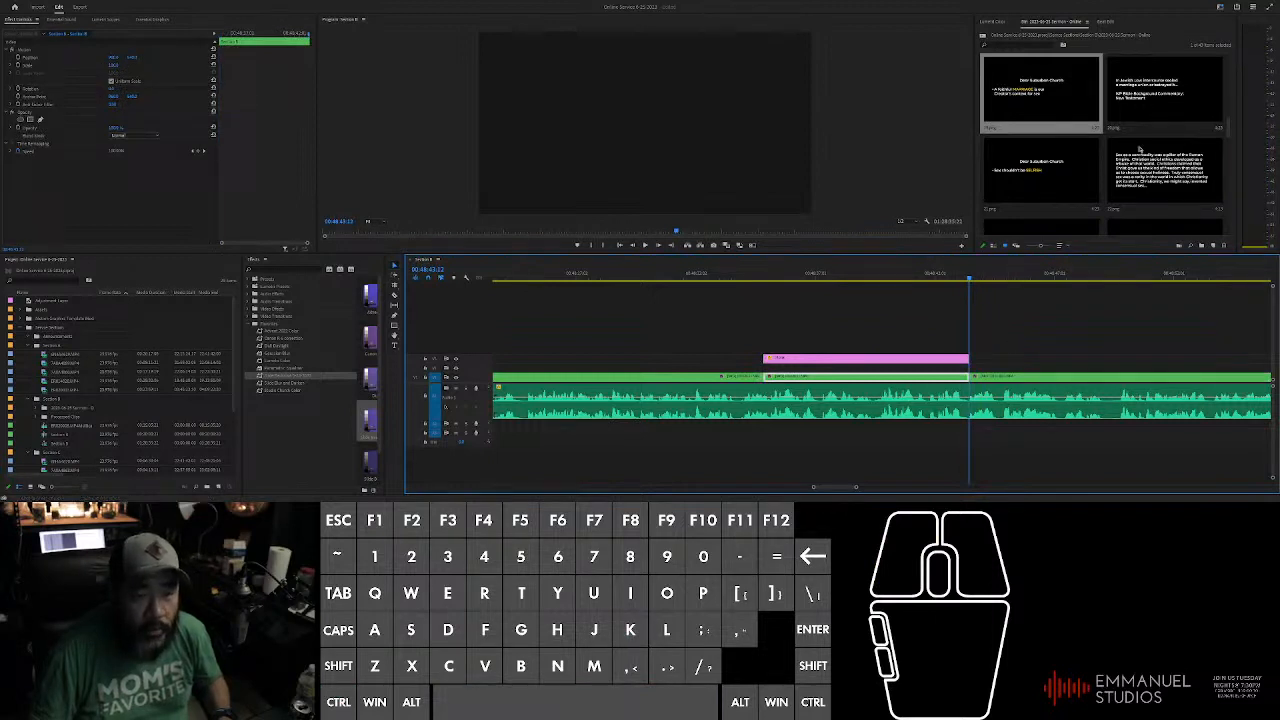
# Step: Place the IVP Bible Background Commentary slide directly after the Dear Suburban Church slide and lengthen it to cover the following speech
pyautogui.moveTo(1160, 100); pyautogui.dragTo(980, 342)
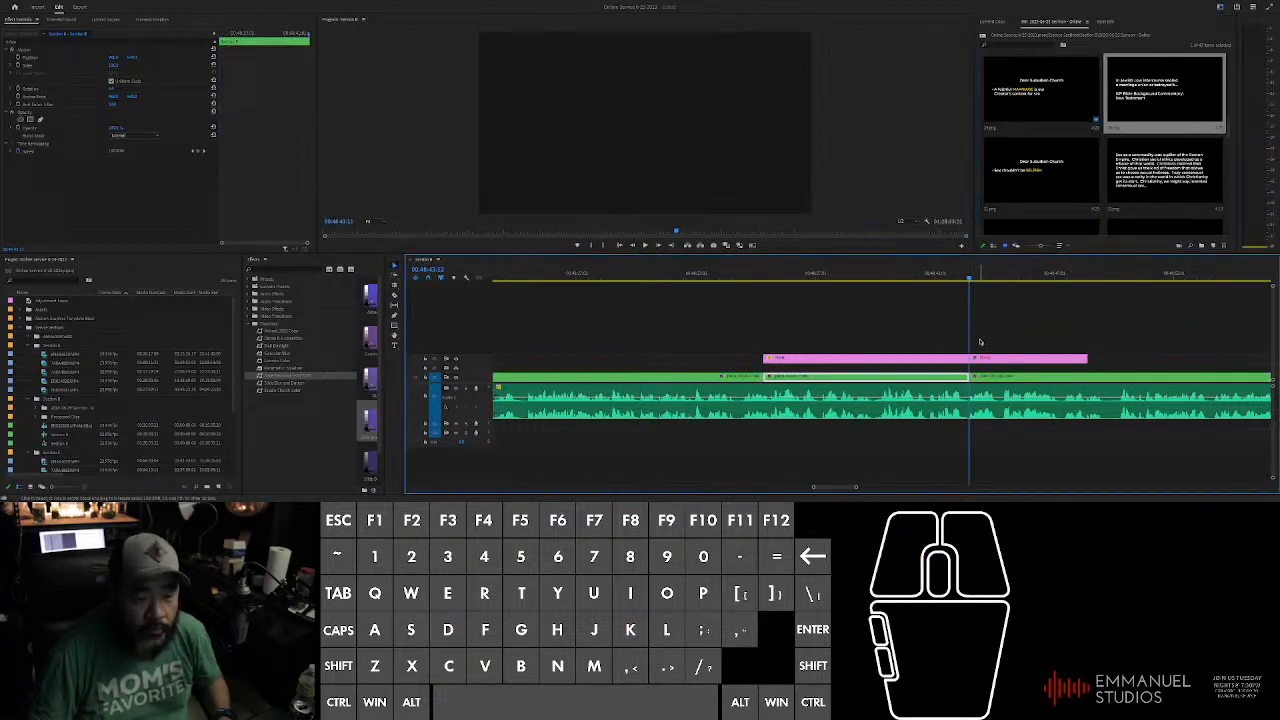
pyautogui.click(980, 342)
pyautogui.scroll(-5, 980, 342)
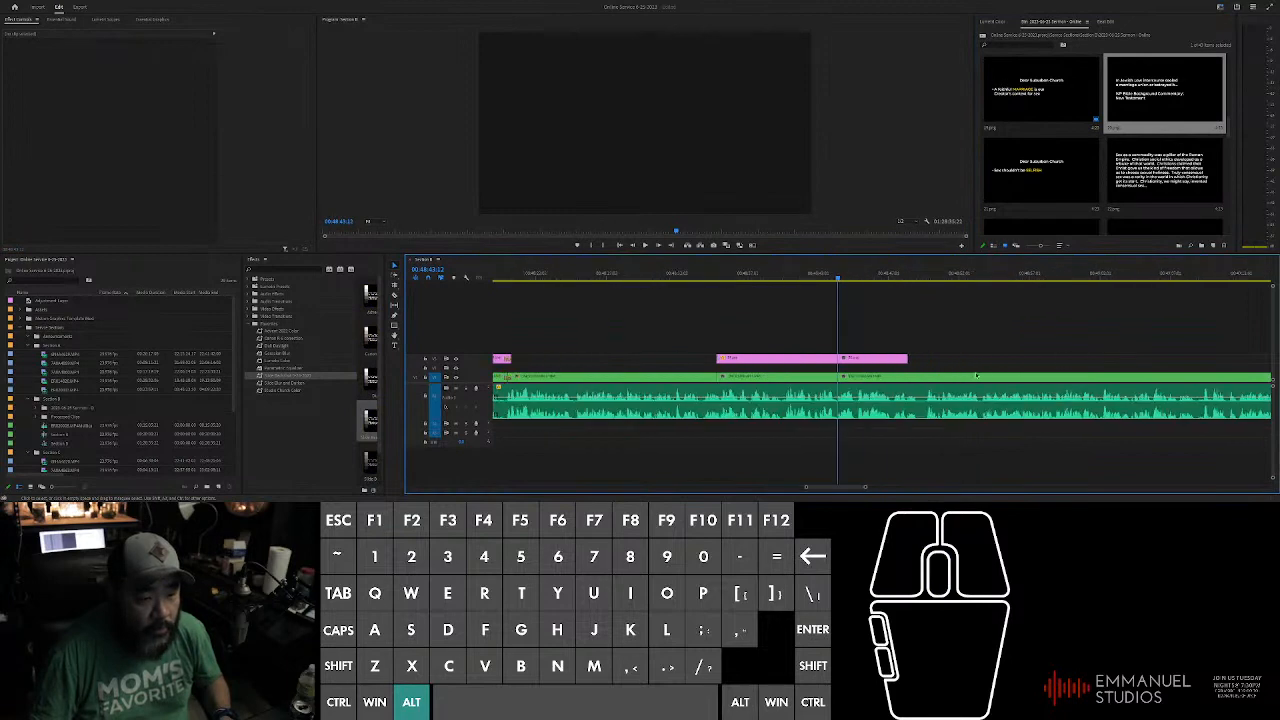
pyautogui.press('space')
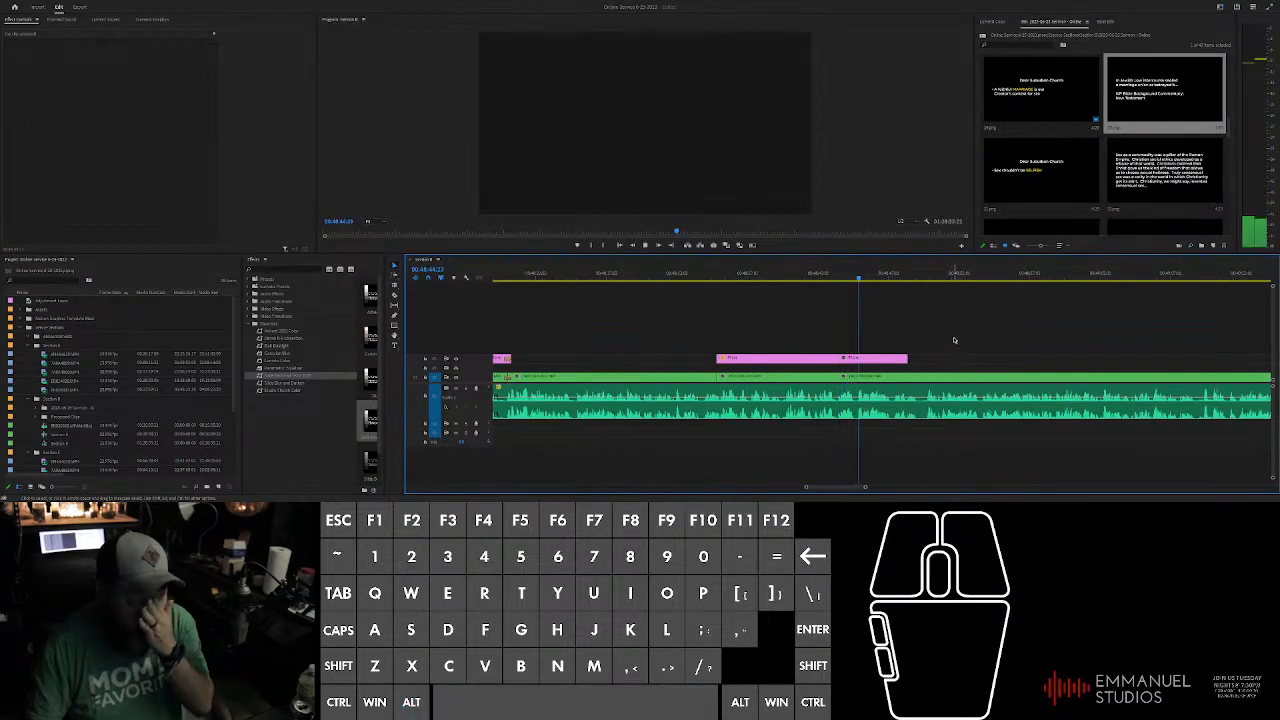
pyautogui.moveTo(907, 358); pyautogui.dragTo(1055, 357)
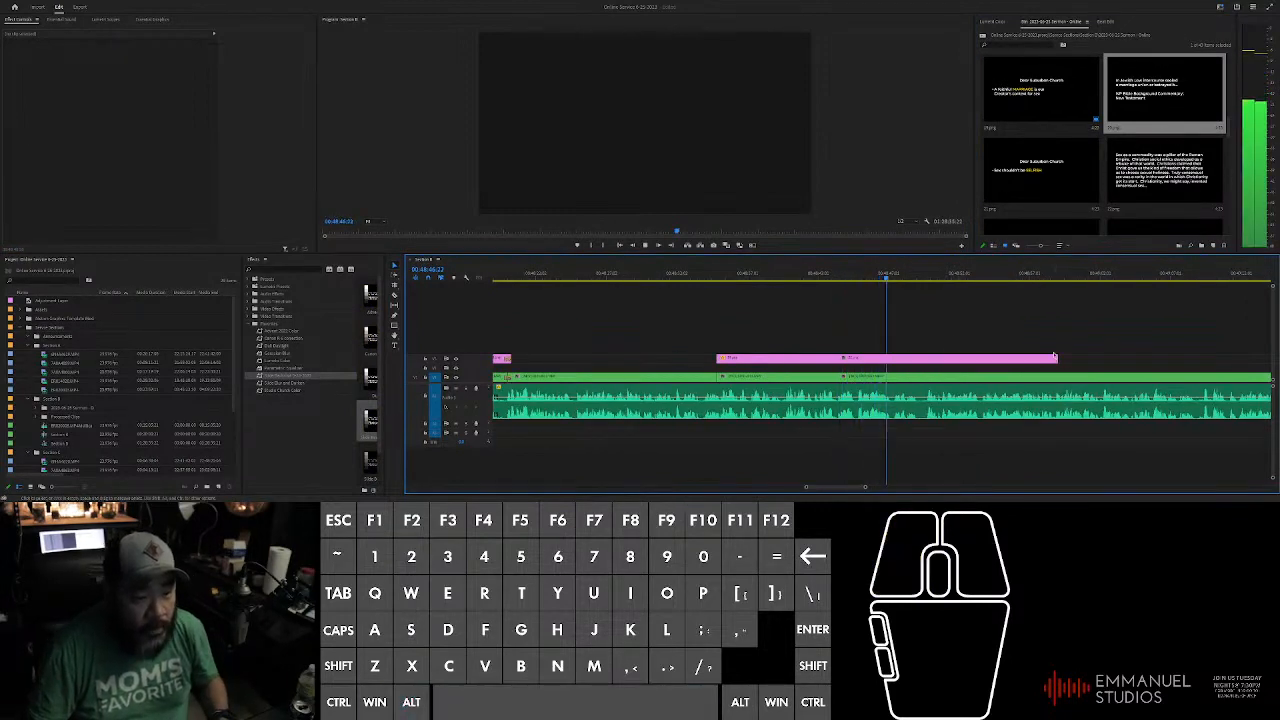
# Step: Listen for the end of the commentary quote and cut the camera clip beneath its slide at about 00:48:50
pyautogui.scroll(-4, 1020, 350)
pyautogui.scroll(5, 989, 341)
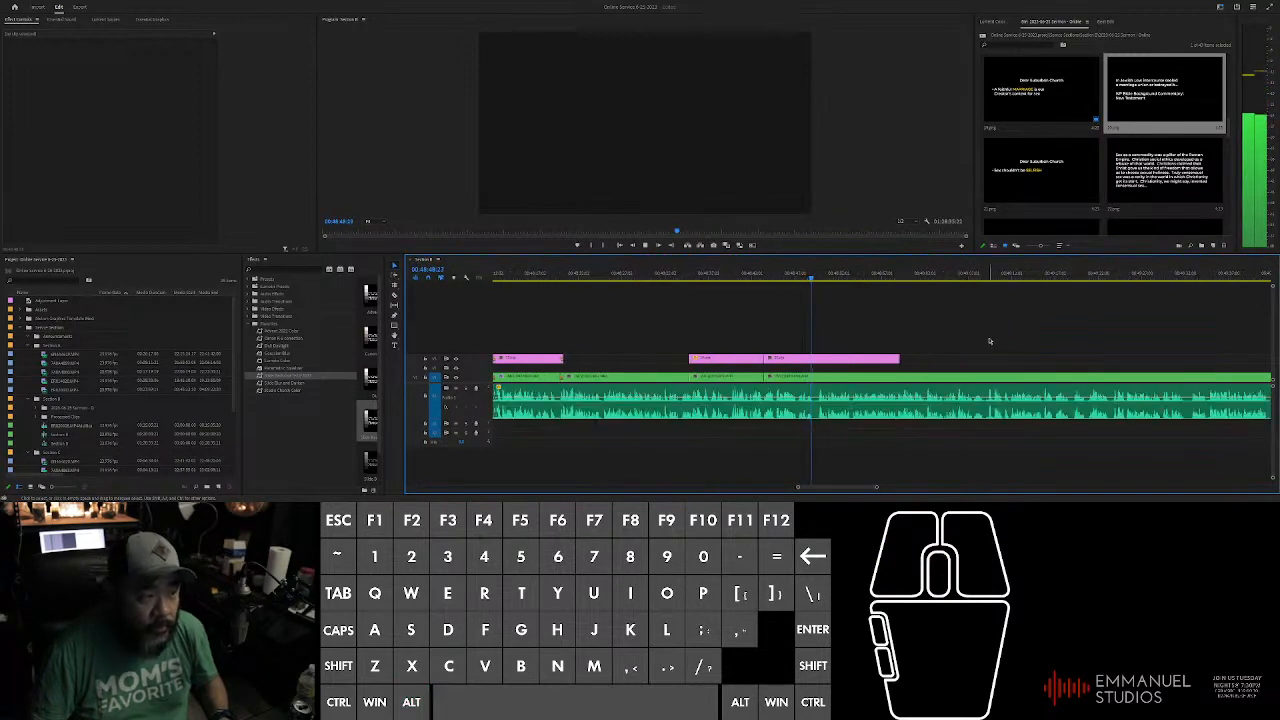
pyautogui.press('space')
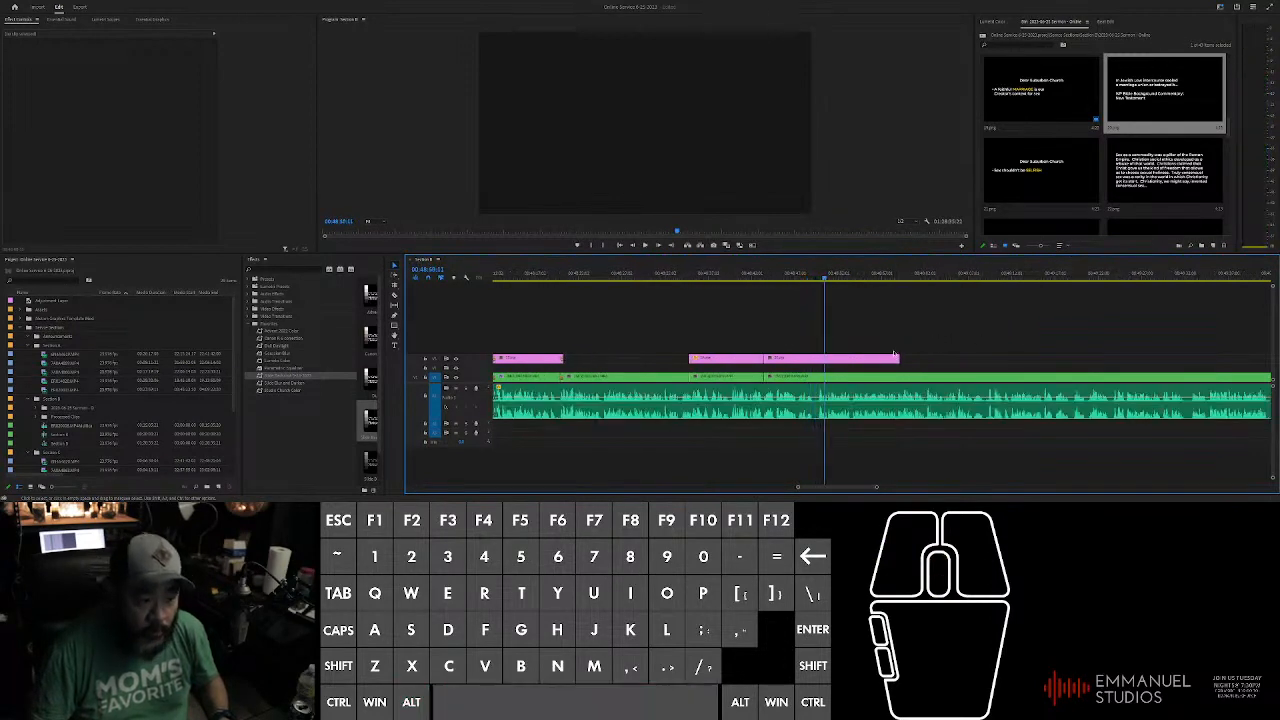
pyautogui.click(906, 376)
pyautogui.hotkey('ctrl', 'k')
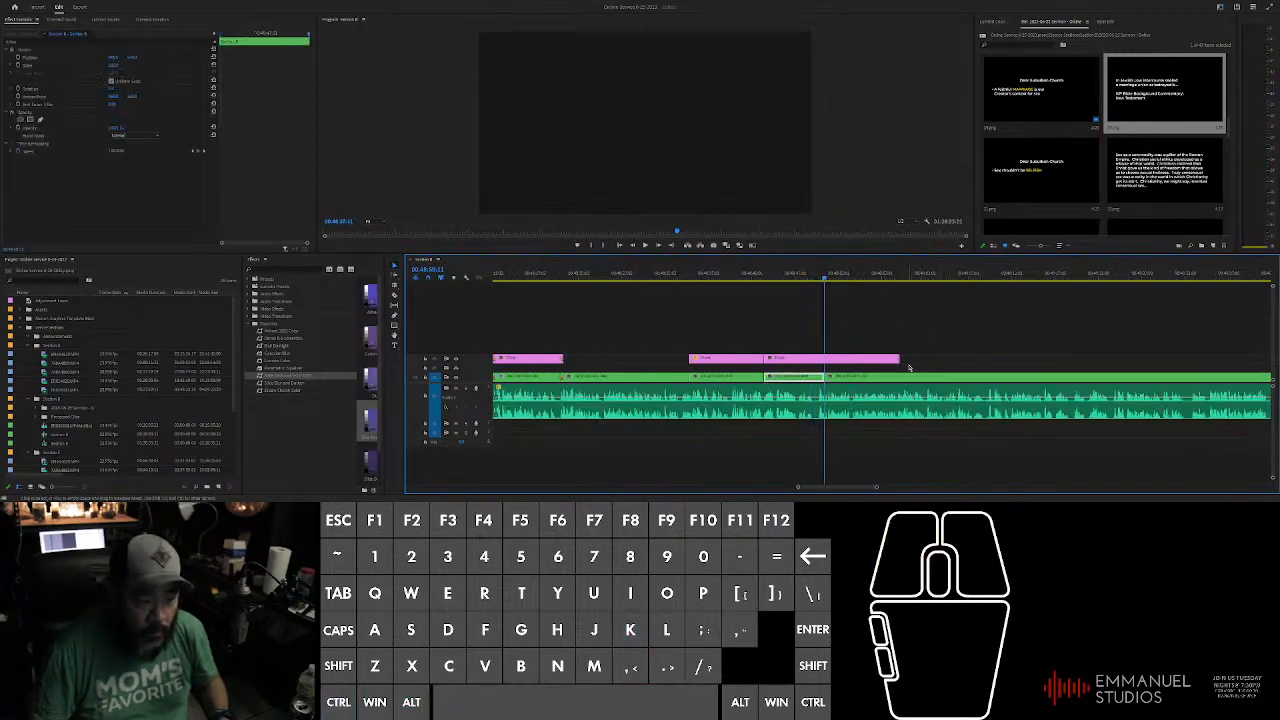
# Step: Add default transitions to both new slides and the camera cuts beneath them, and align the slides' outer ends with those cut transitions
pyautogui.moveTo(650, 319); pyautogui.dragTo(904, 377)
pyautogui.hotkey('ctrl', 'd')
pyautogui.keyDown('alt'); pyautogui.scroll(2, 692, 358); pyautogui.keyUp('alt')
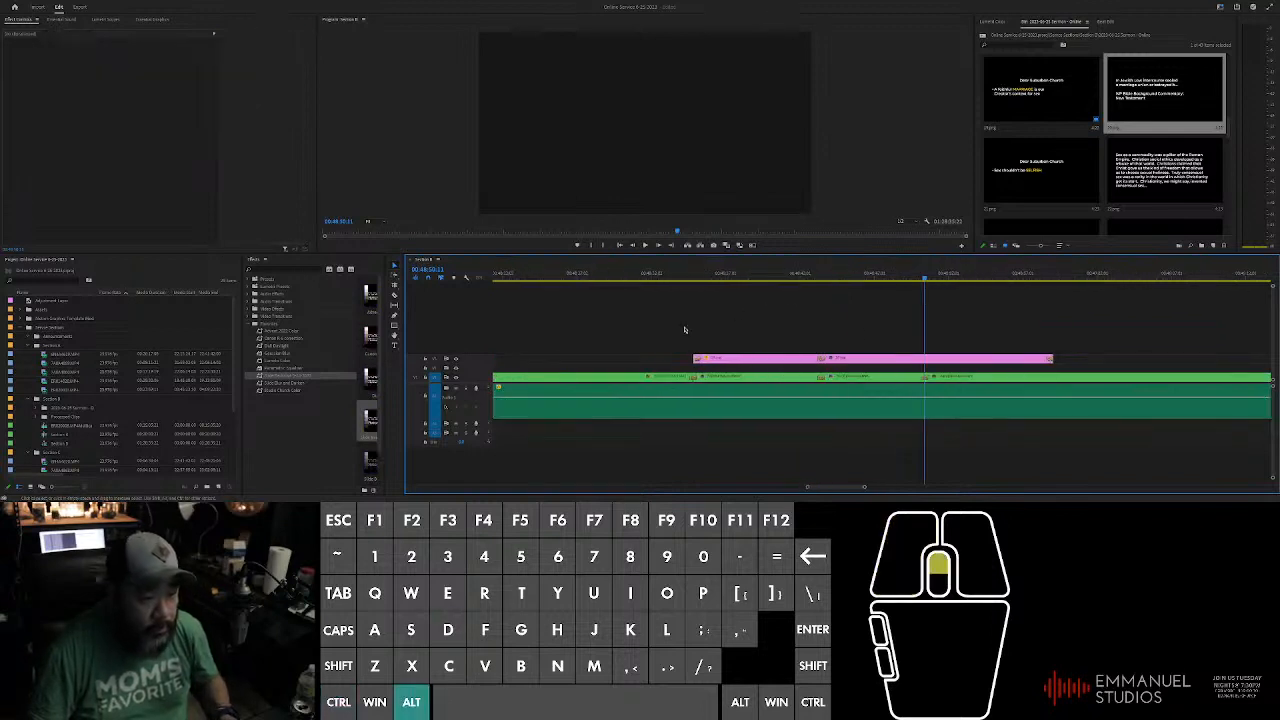
pyautogui.click(1050, 358)
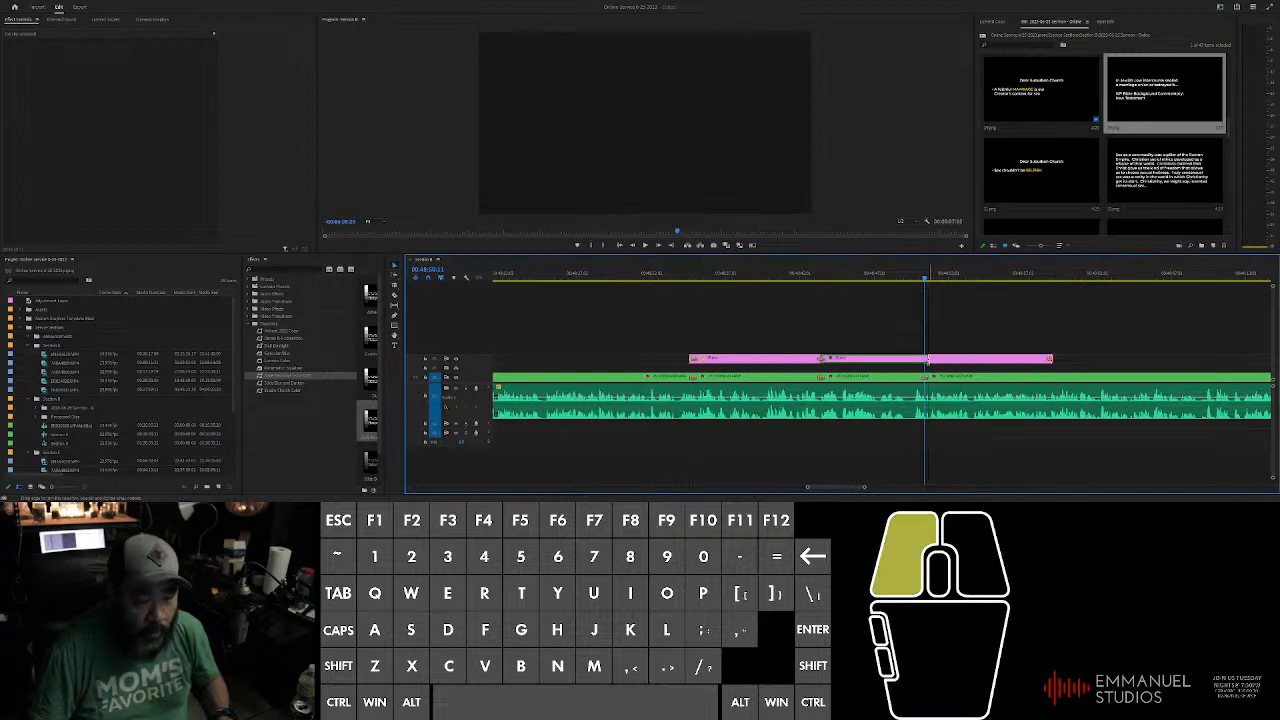
pyautogui.moveTo(928, 360); pyautogui.dragTo(930, 360)
# Step: Apply the saved preset with Lumetri Color and Gaussian Blur to the camera clips beneath both new slides
pyautogui.click(749, 273)
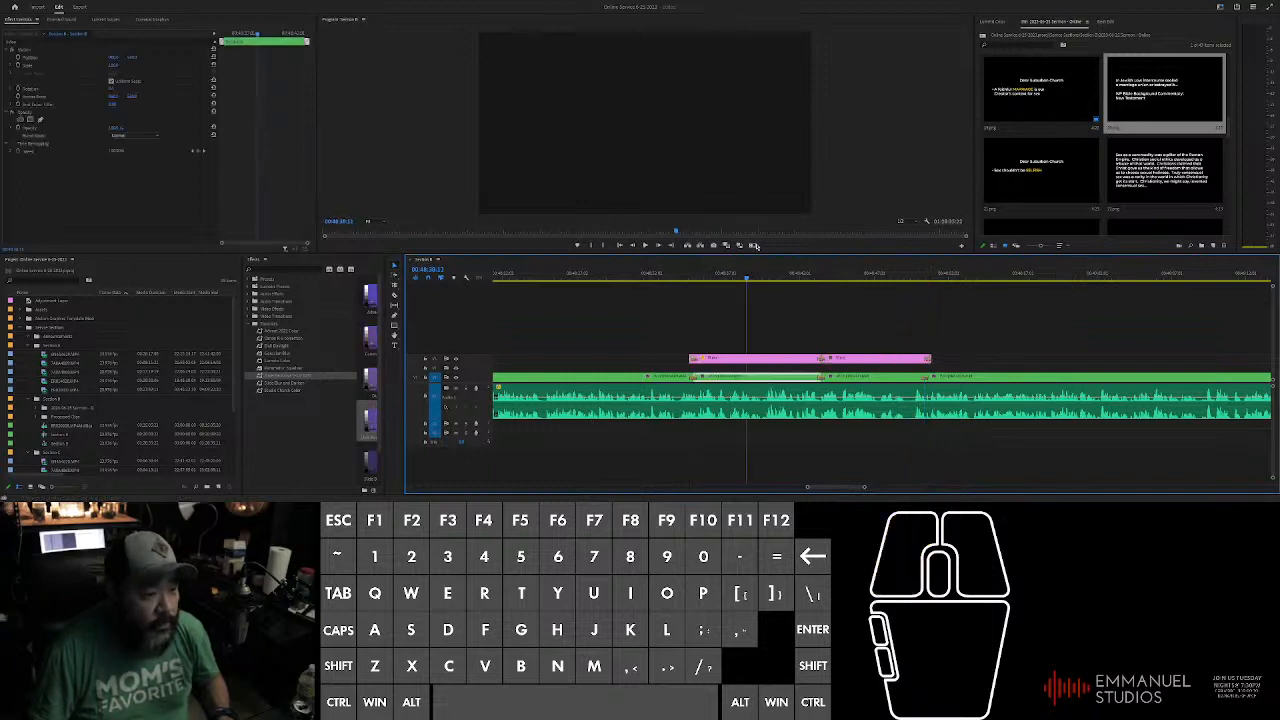
pyautogui.click(755, 245)
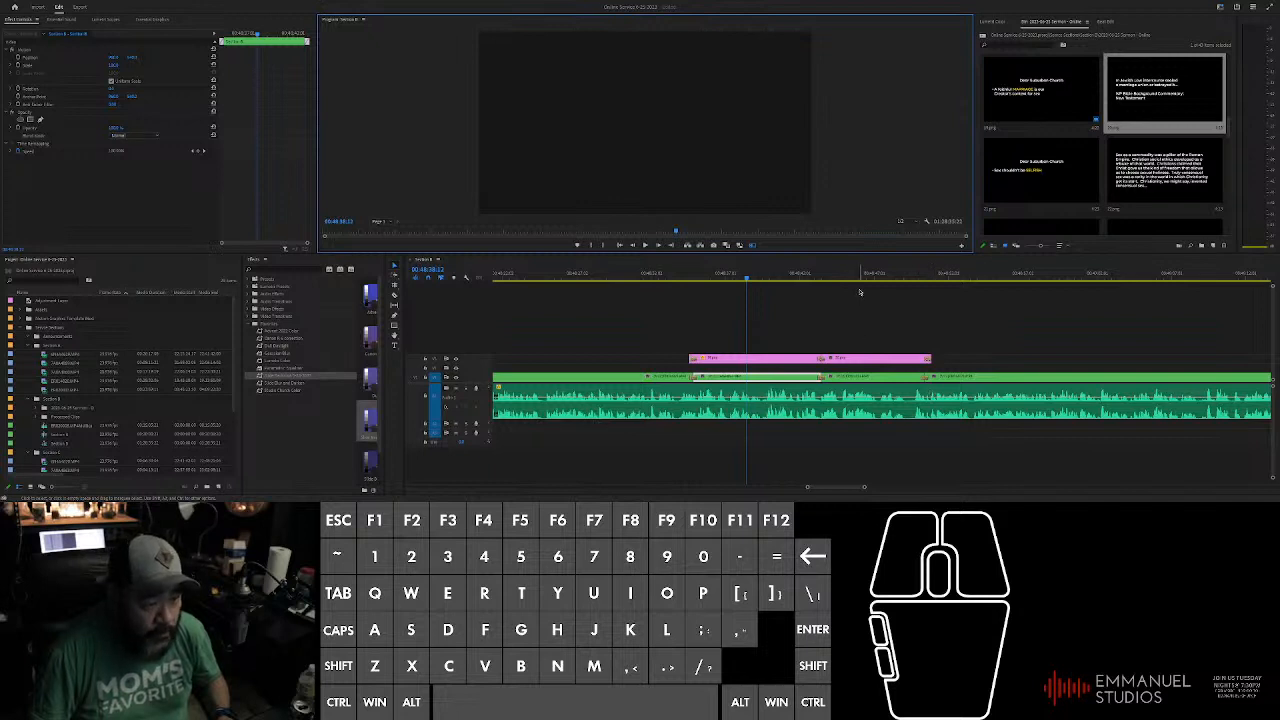
pyautogui.click(855, 278)
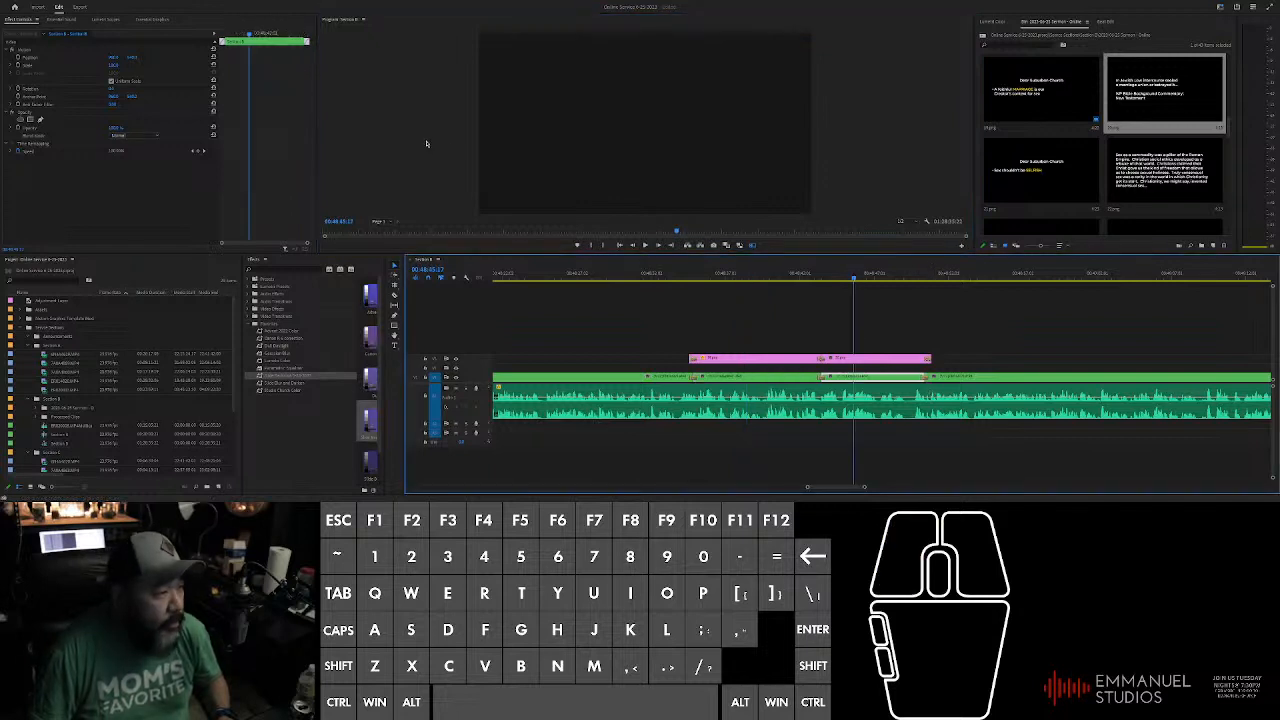
pyautogui.click(426, 144)
pyautogui.moveTo(308, 384); pyautogui.dragTo(634, 387)
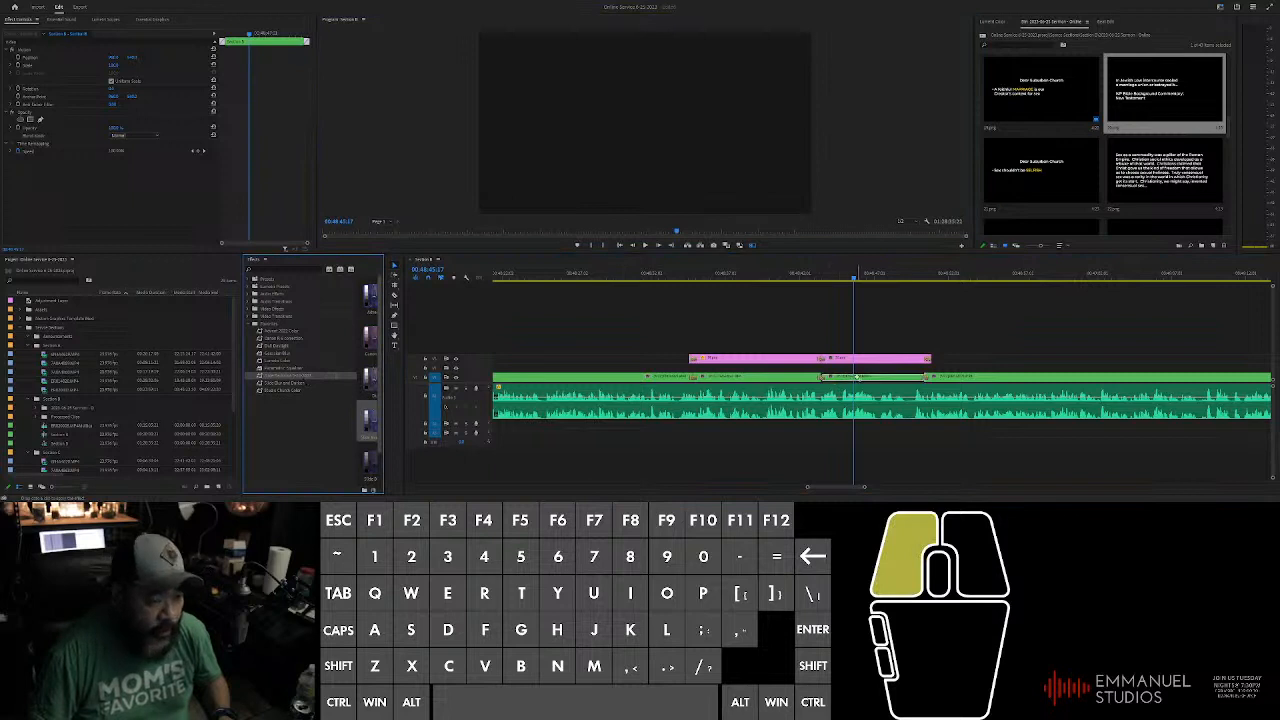
pyautogui.moveTo(856, 377); pyautogui.dragTo(856, 378)
# Step: Play back from just before the Dear Suburban Church slide to review the new slides, transitions and blurred background
pyautogui.moveTo(686, 278)
pyautogui.mouseDown()
pyautogui.moveTo(703, 281)
pyautogui.moveTo(686, 279)
pyautogui.mouseUp()
pyautogui.keyDown('alt'); pyautogui.scroll(3, 746, 313); pyautogui.keyUp('alt')
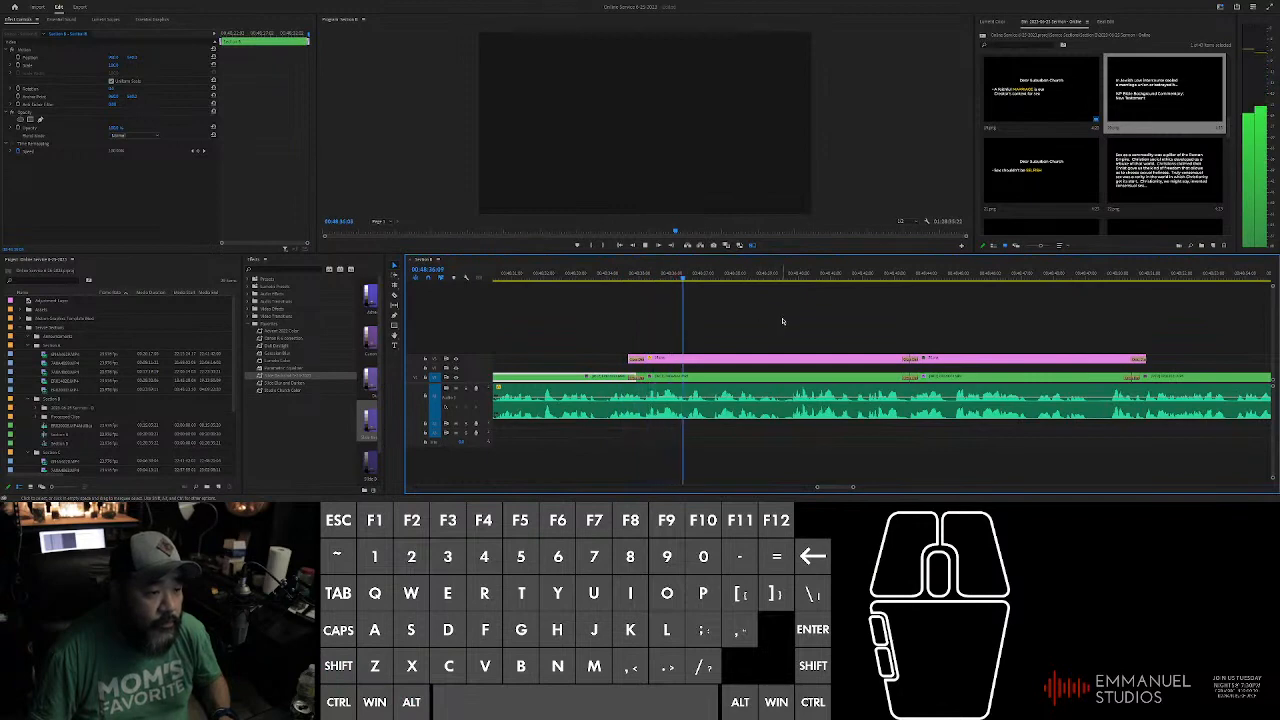
pyautogui.click(770, 318)
pyautogui.click(790, 321)
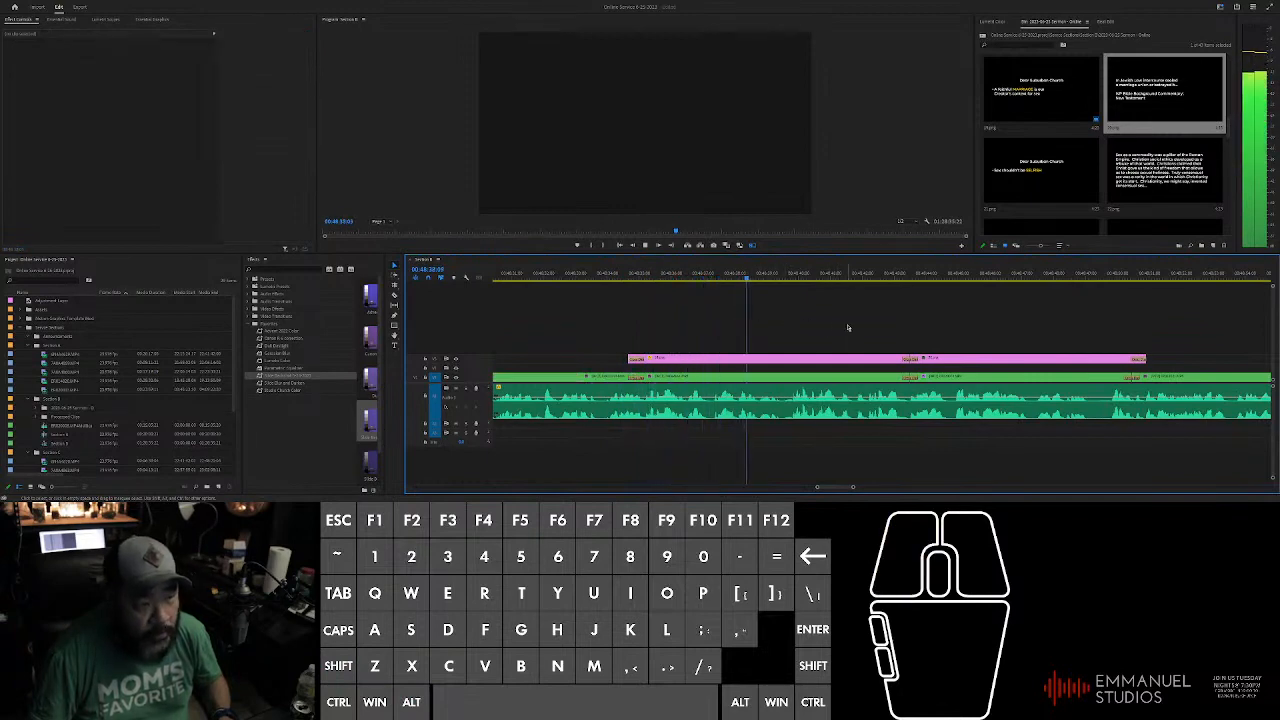
# Step: Play on past the commentary quote slide to about 00:49:07, listening for the cue of the next sermon slide
pyautogui.press('space')
pyautogui.scroll(2, 986, 323)
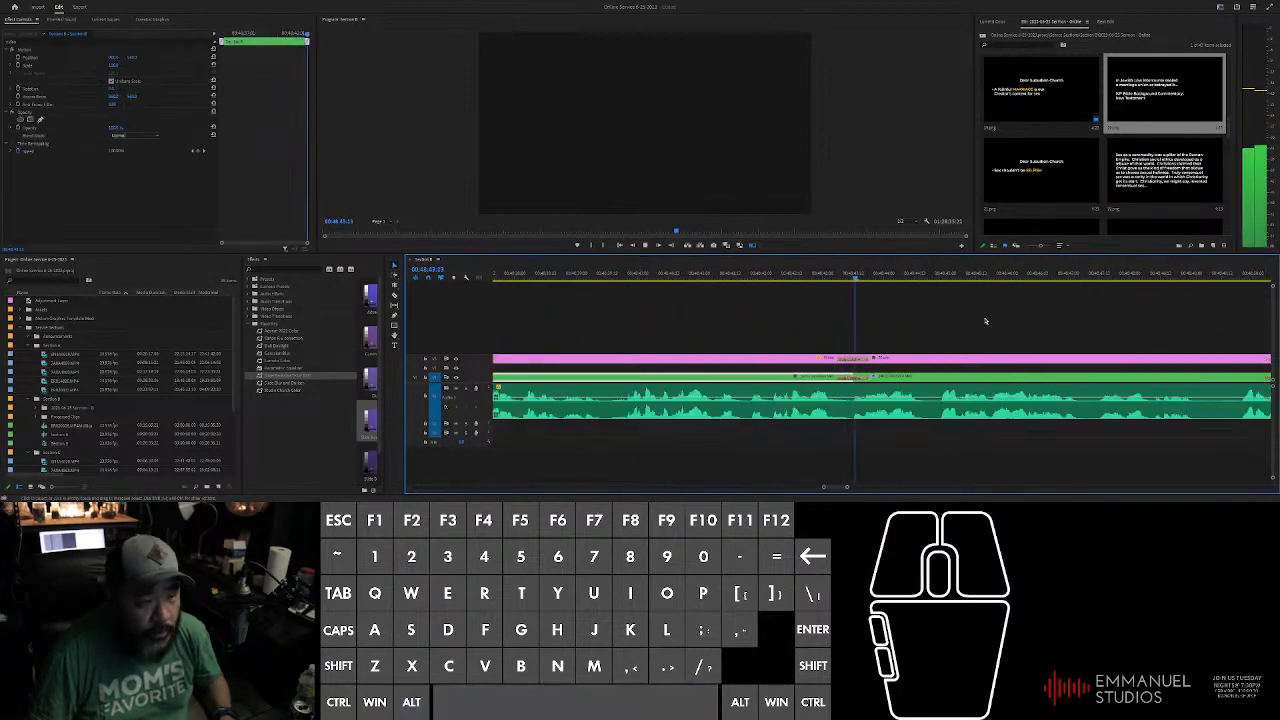
pyautogui.click(910, 330)
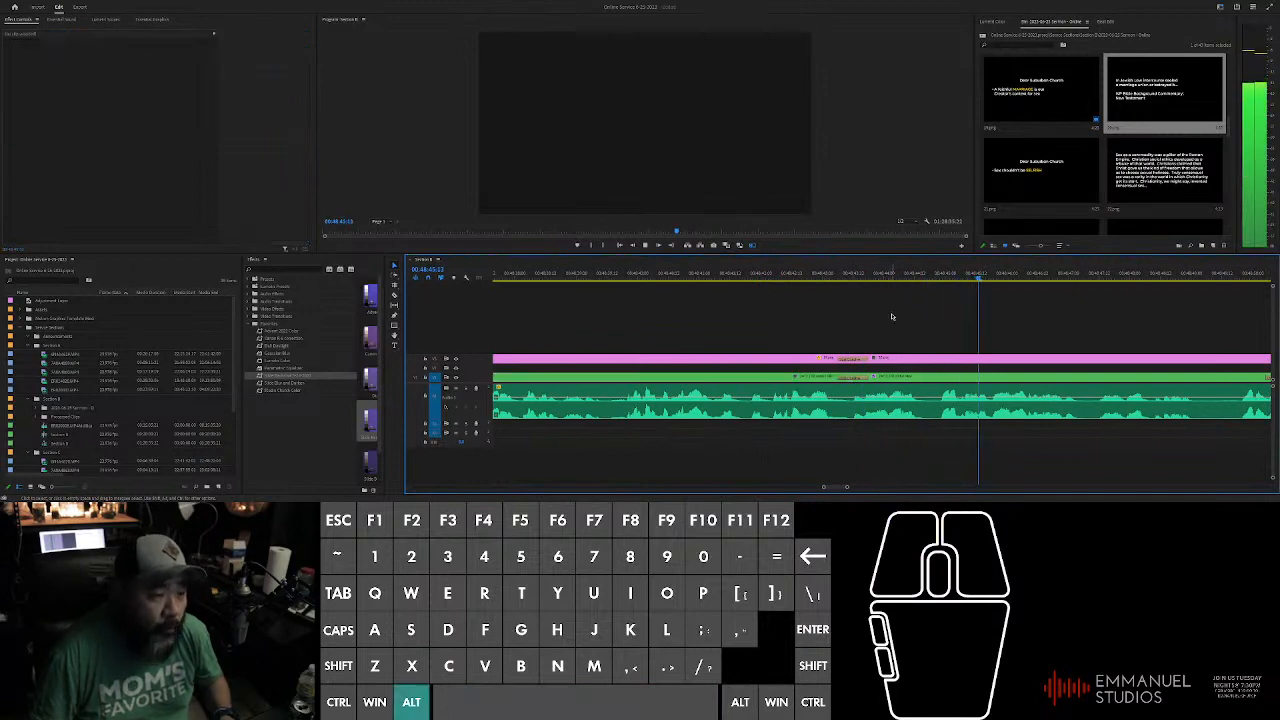
pyautogui.scroll(-3, 895, 328)
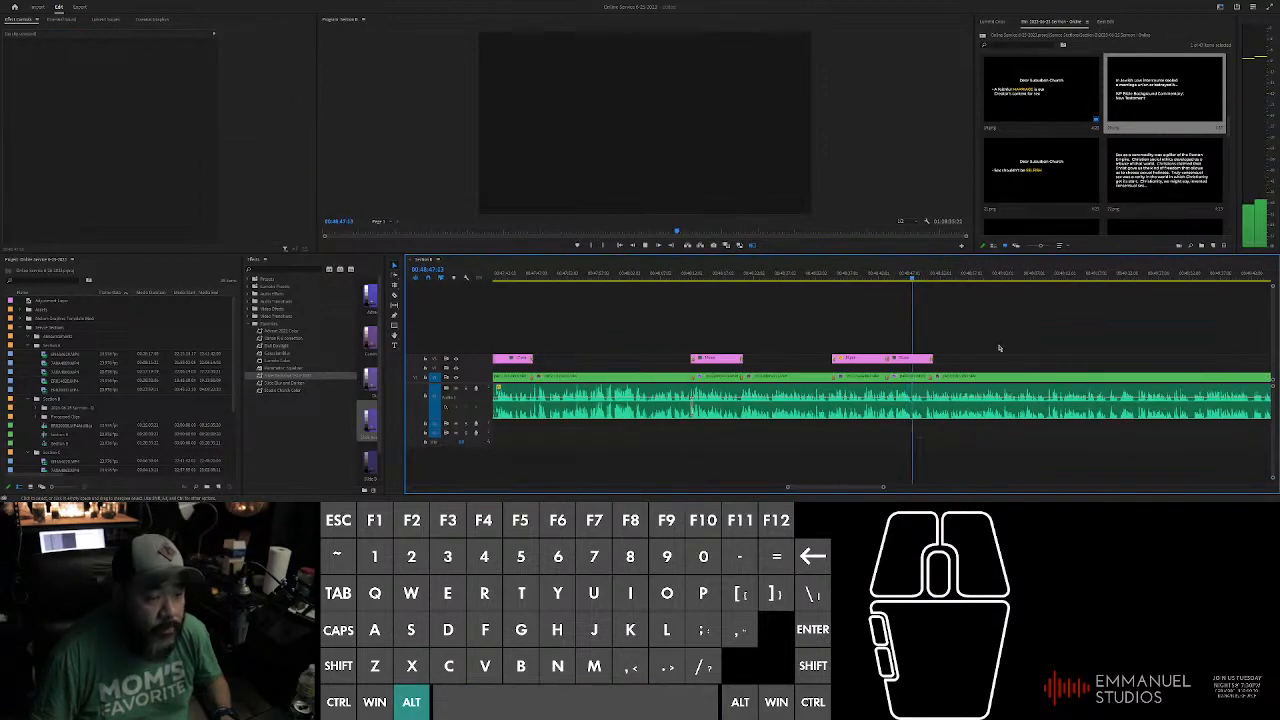
pyautogui.scroll(3, 1001, 327)
pyautogui.scroll(1, 1001, 327)
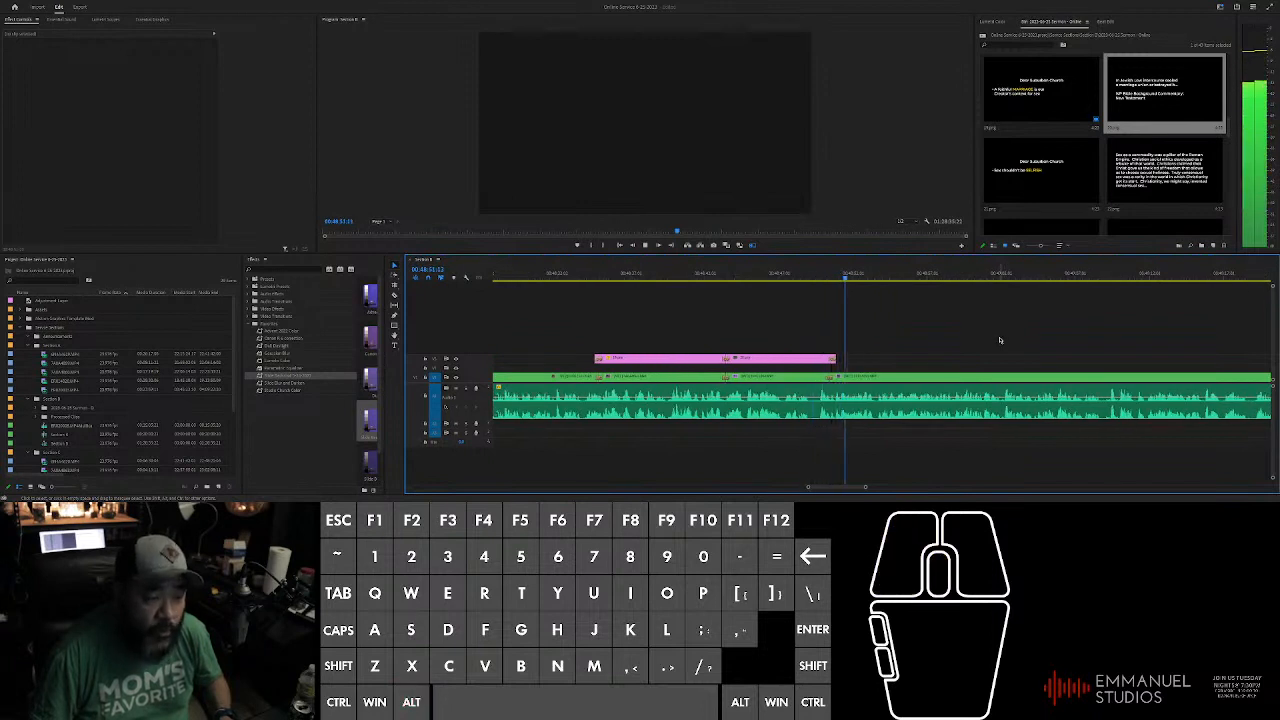
pyautogui.scroll(-3, 966, 330)
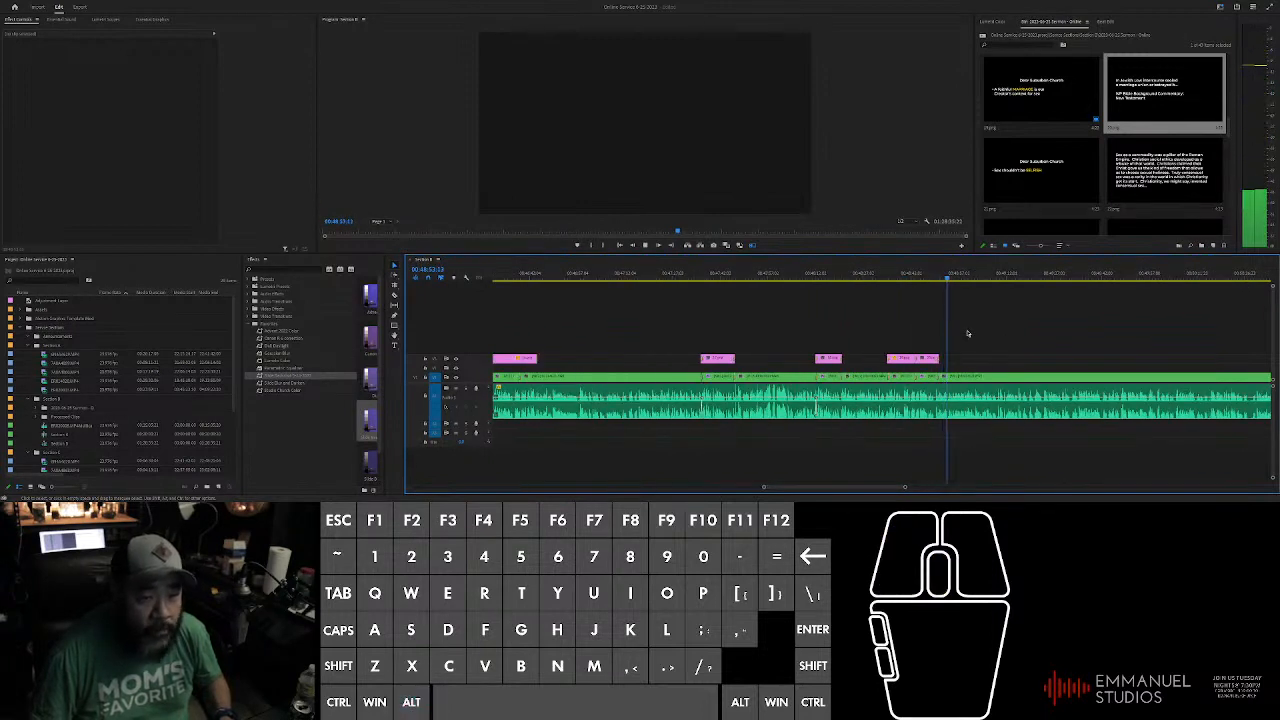
pyautogui.click(1038, 341)
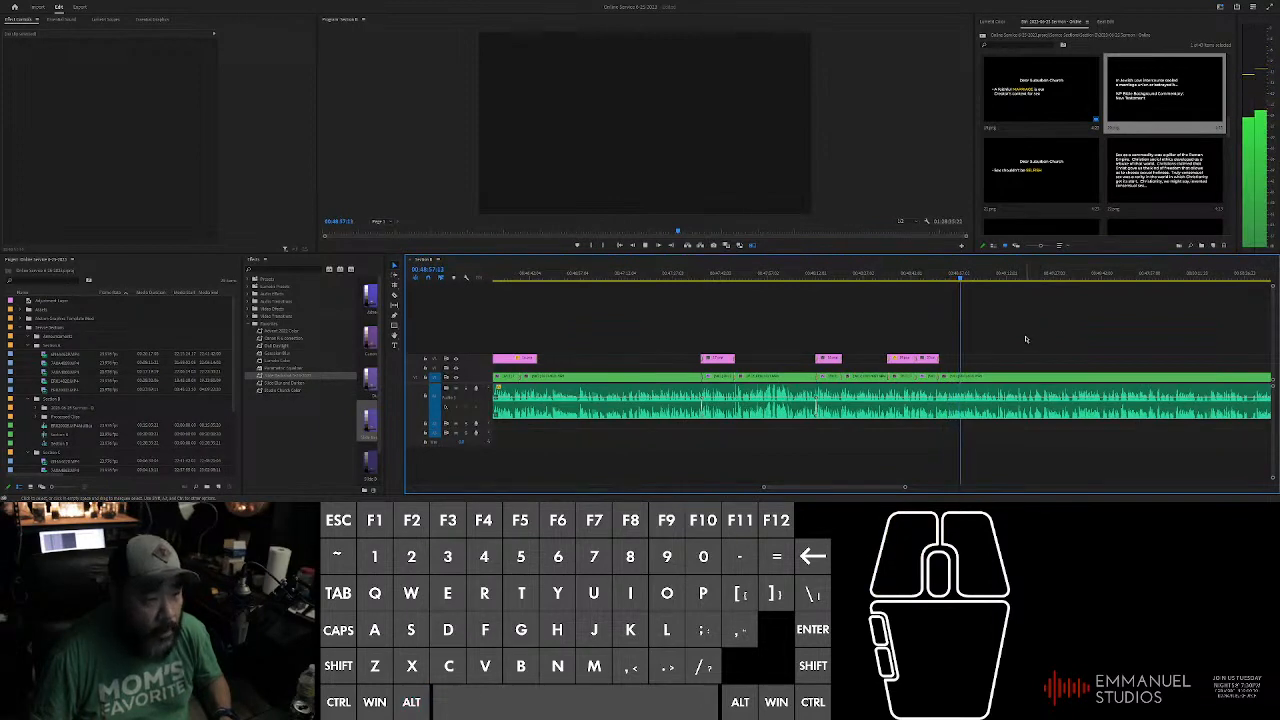
pyautogui.scroll(-4, 1010, 338)
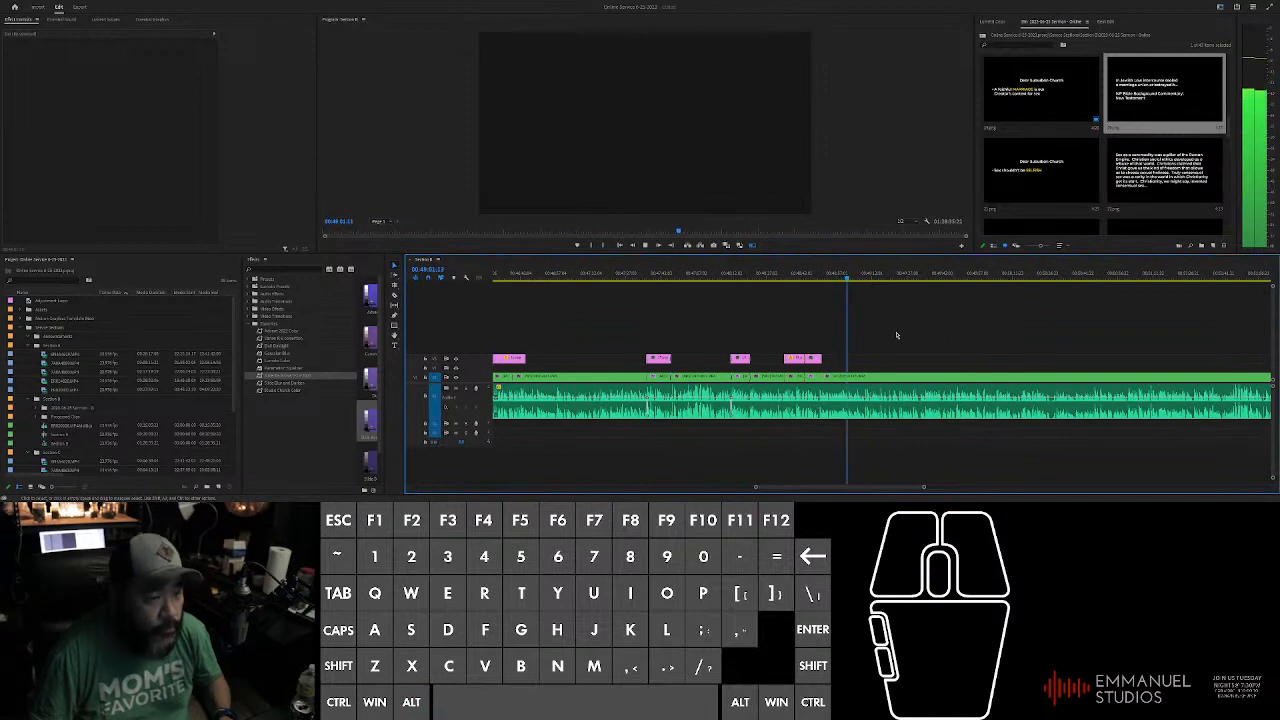
pyautogui.scroll(-3, 897, 335)
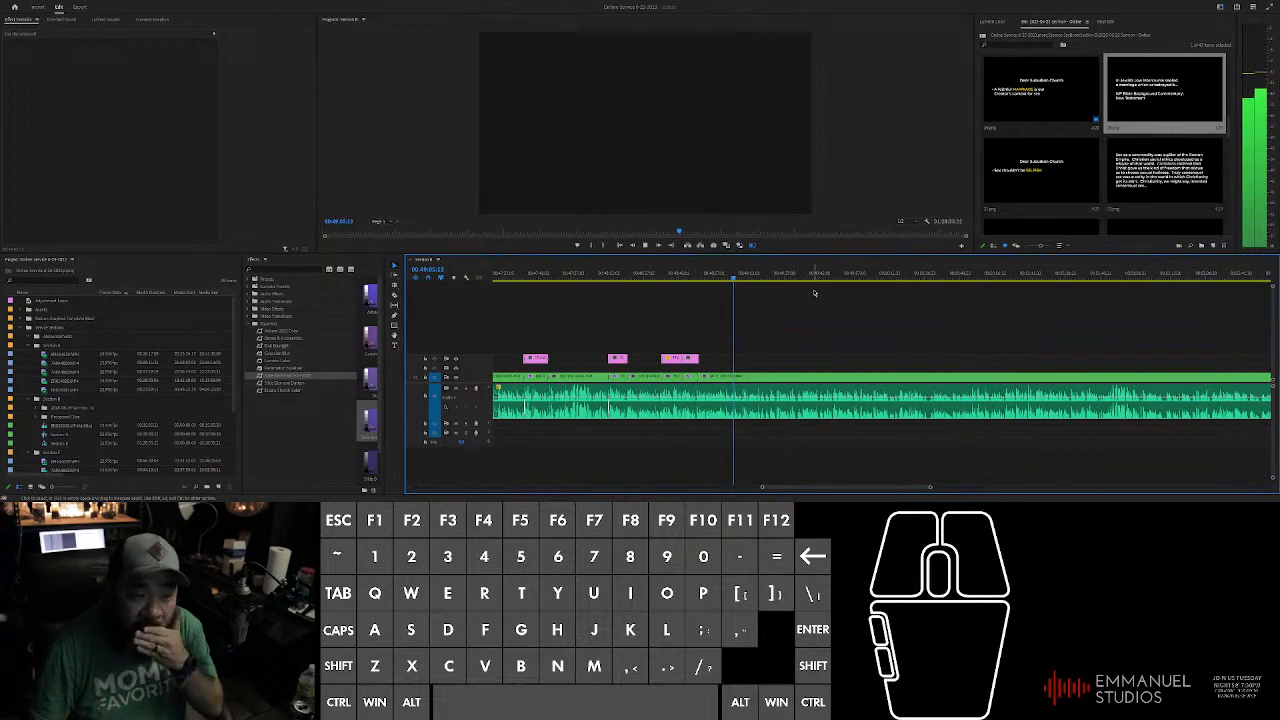
pyautogui.scroll(-2, 700, 285)
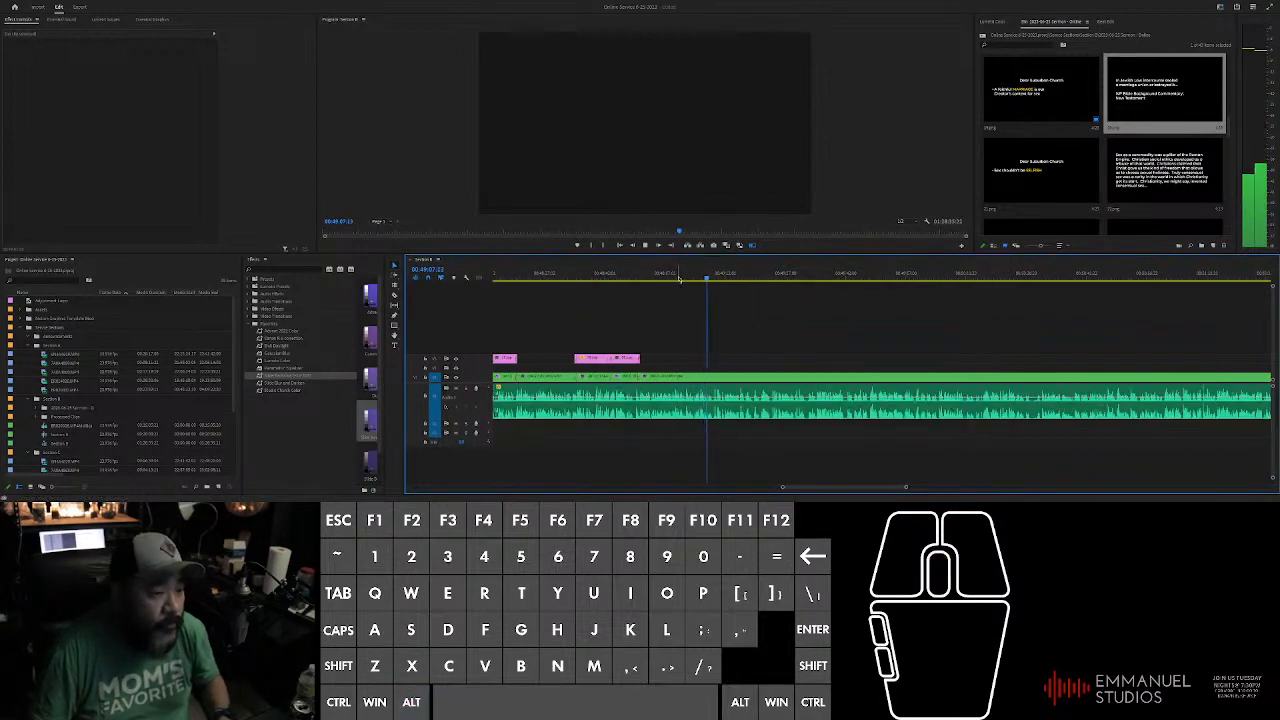
# Step: Locate the spoken cue at about 00:49:05 and place the next Dear Suburban Church slide there above the camera footage
pyautogui.click(679, 395)
pyautogui.scroll(2, 680, 330)
pyautogui.click(643, 278)
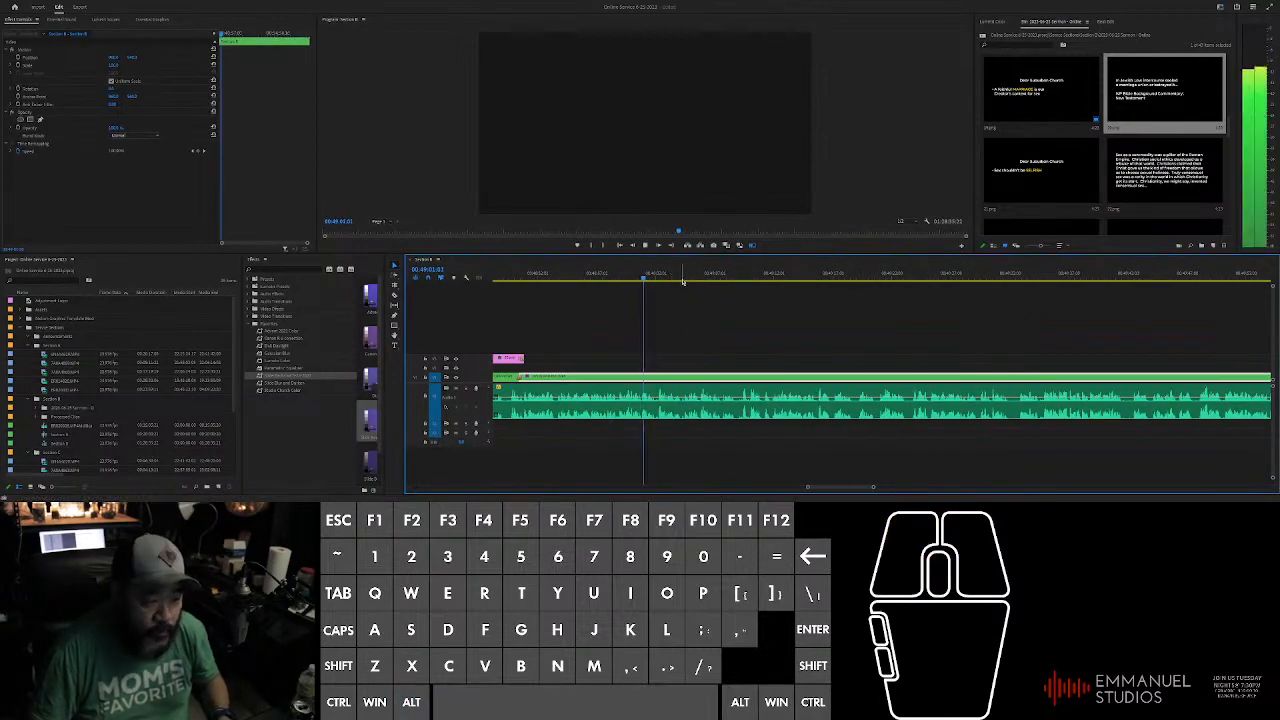
pyautogui.scroll(1, 690, 305)
pyautogui.scroll(1, 720, 335)
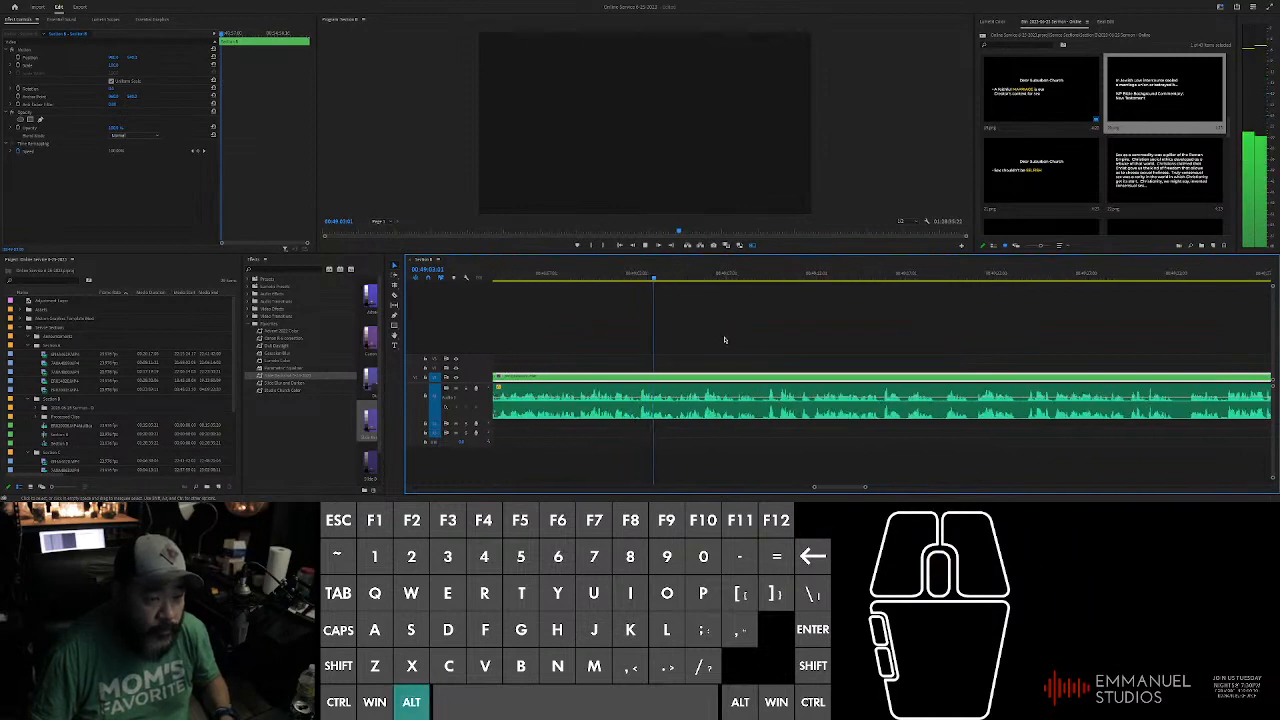
pyautogui.scroll(-2, 745, 338)
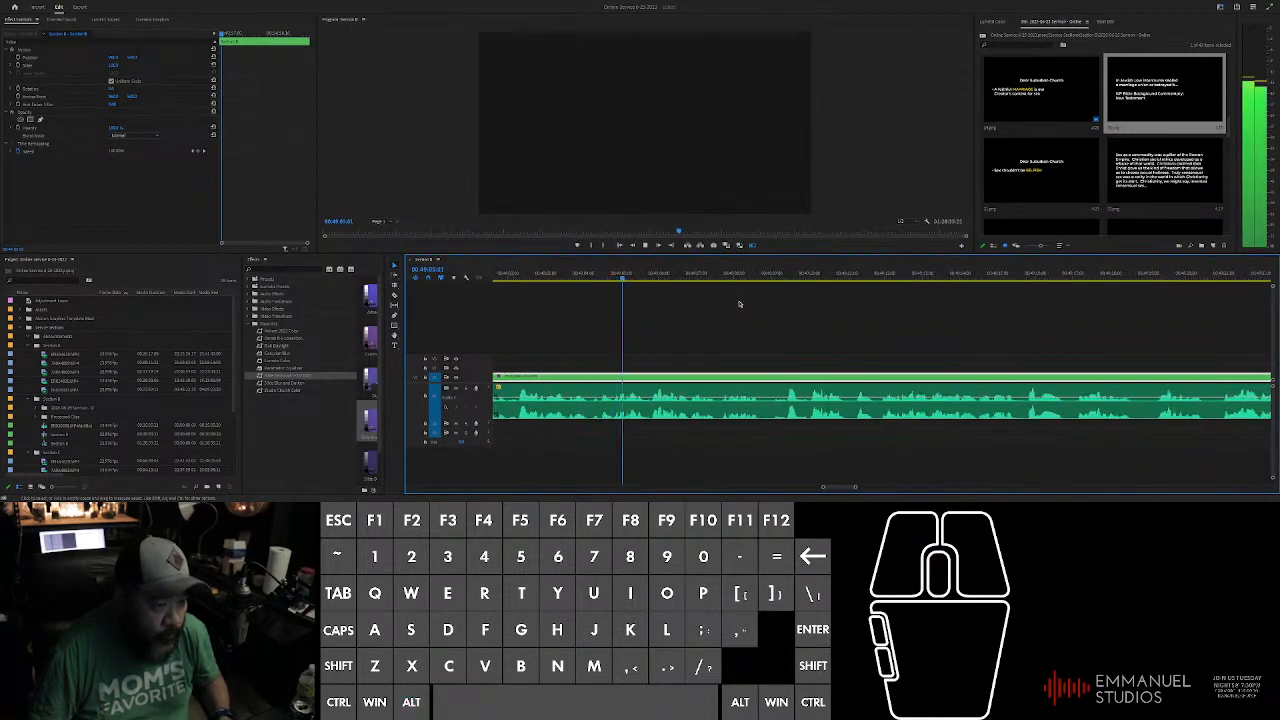
pyautogui.click(645, 277)
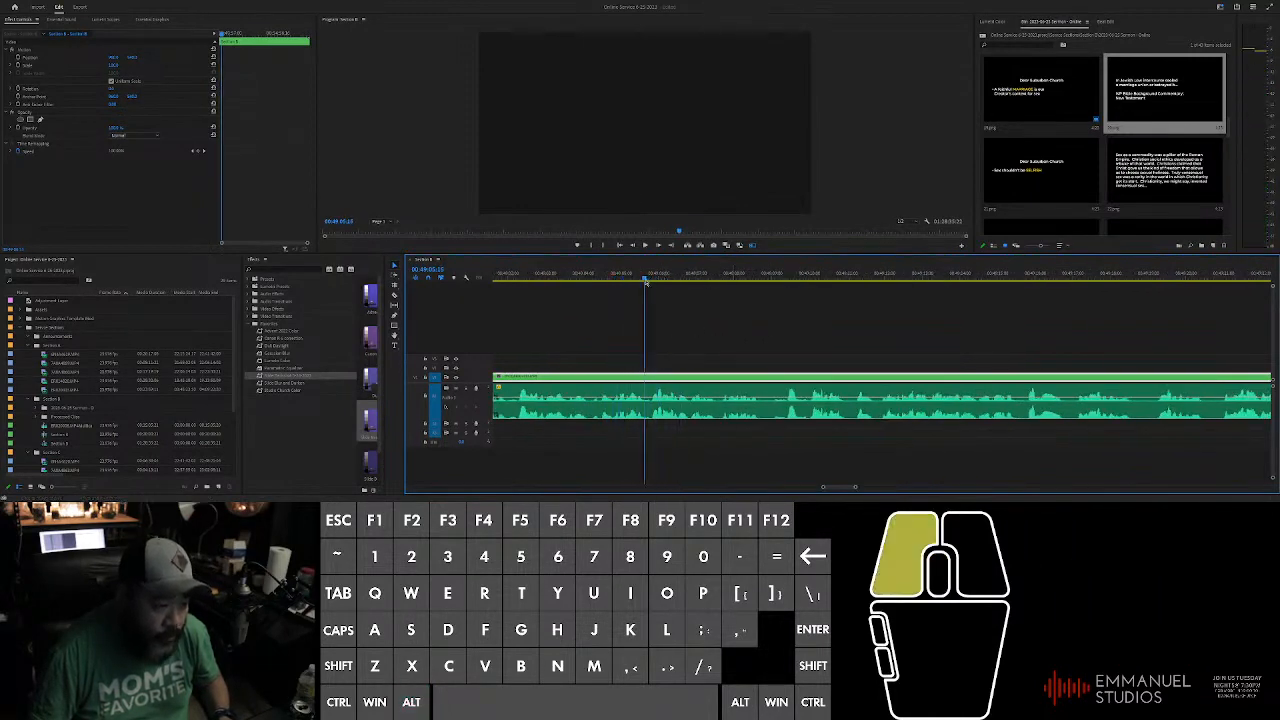
pyautogui.moveTo(1037, 178); pyautogui.dragTo(657, 347)
pyautogui.scroll(2, 689, 314)
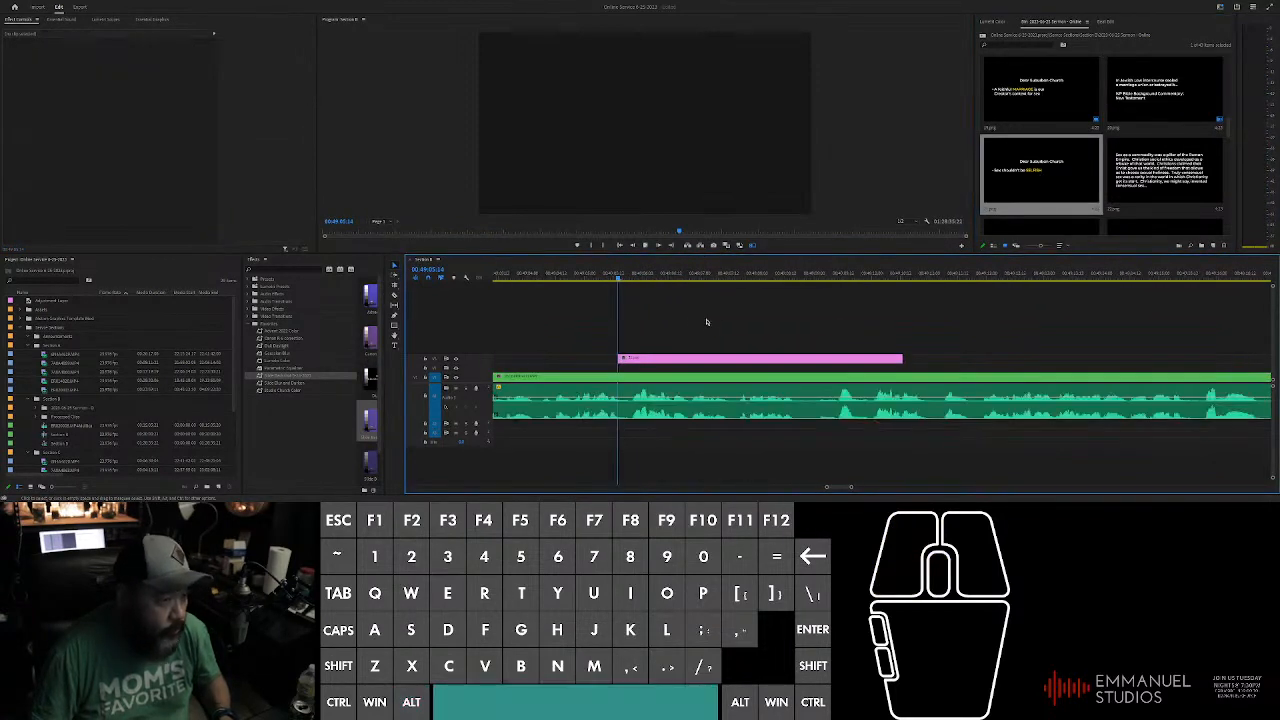
# Step: Listen on from the new slide and extend its end to about 00:49:21
pyautogui.scroll(-2, 743, 303)
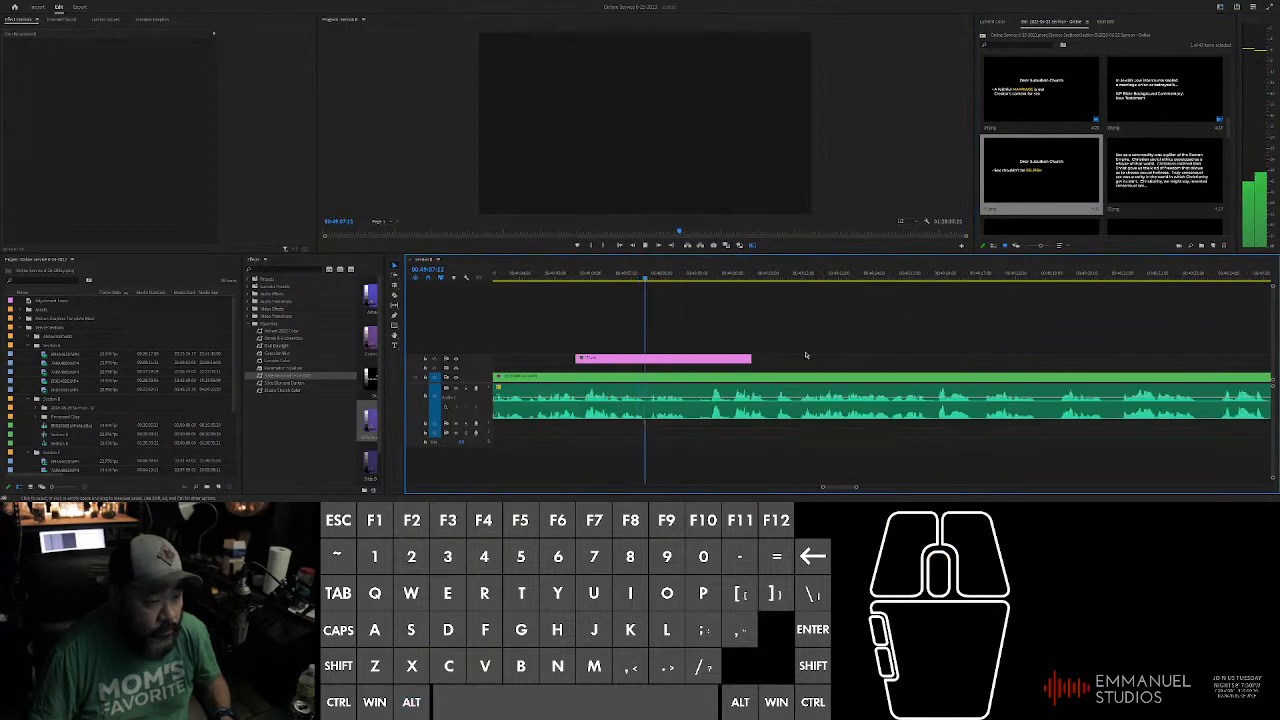
pyautogui.click(748, 360)
pyautogui.moveTo(748, 360); pyautogui.dragTo(1151, 344)
pyautogui.scroll(-4, 1009, 323)
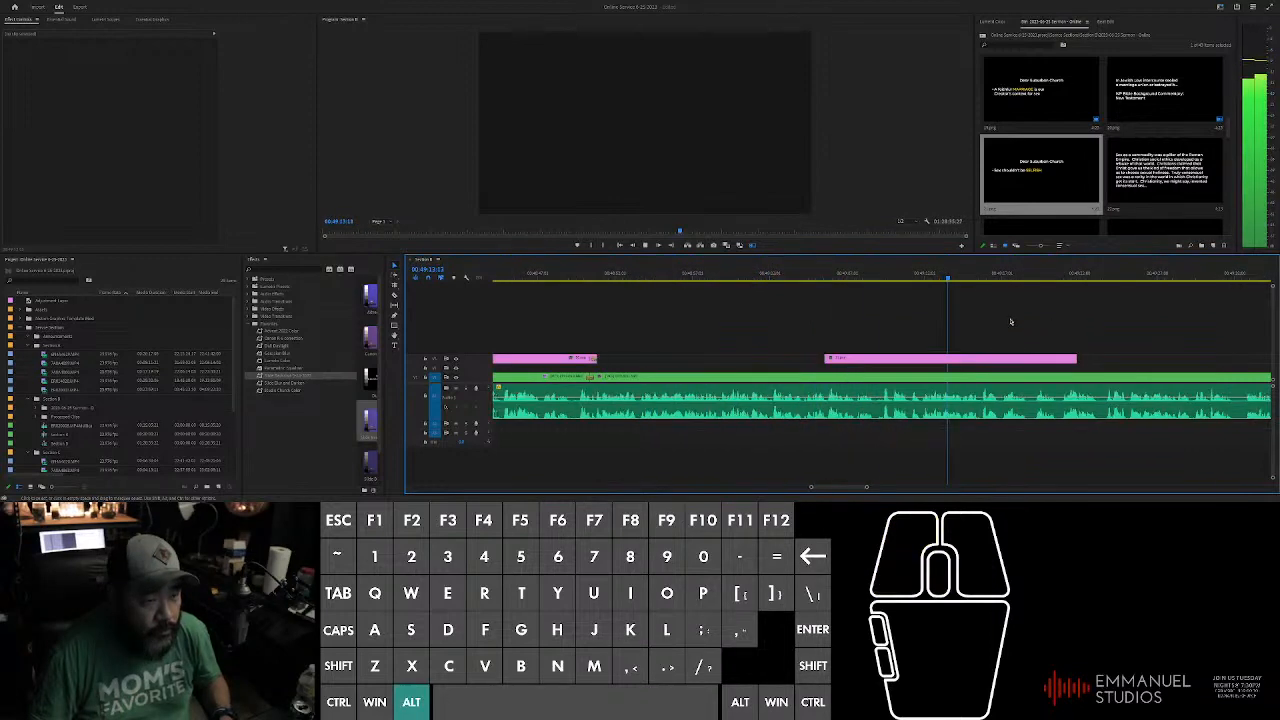
pyautogui.scroll(4, 934, 328)
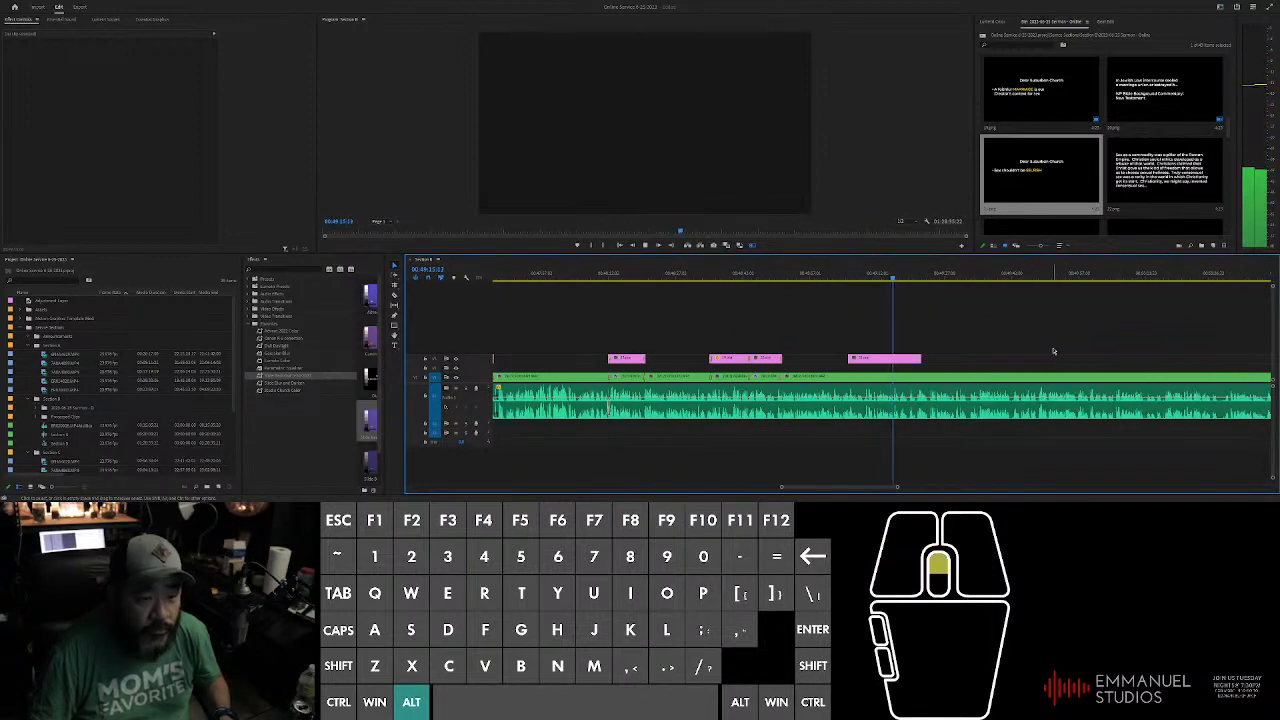
# Step: Add default transitions to the new slide and cut the camera clip beneath it at the slide's start, about 00:49:05
pyautogui.click(770, 358)
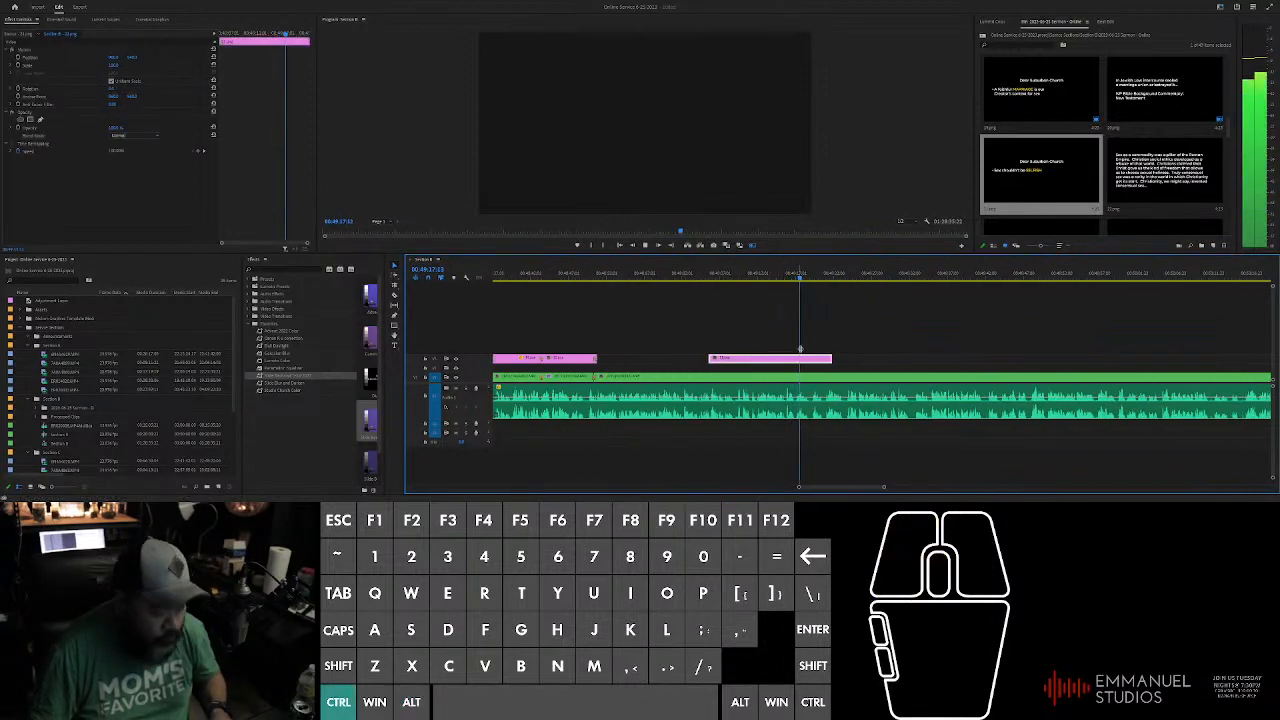
pyautogui.click(828, 325)
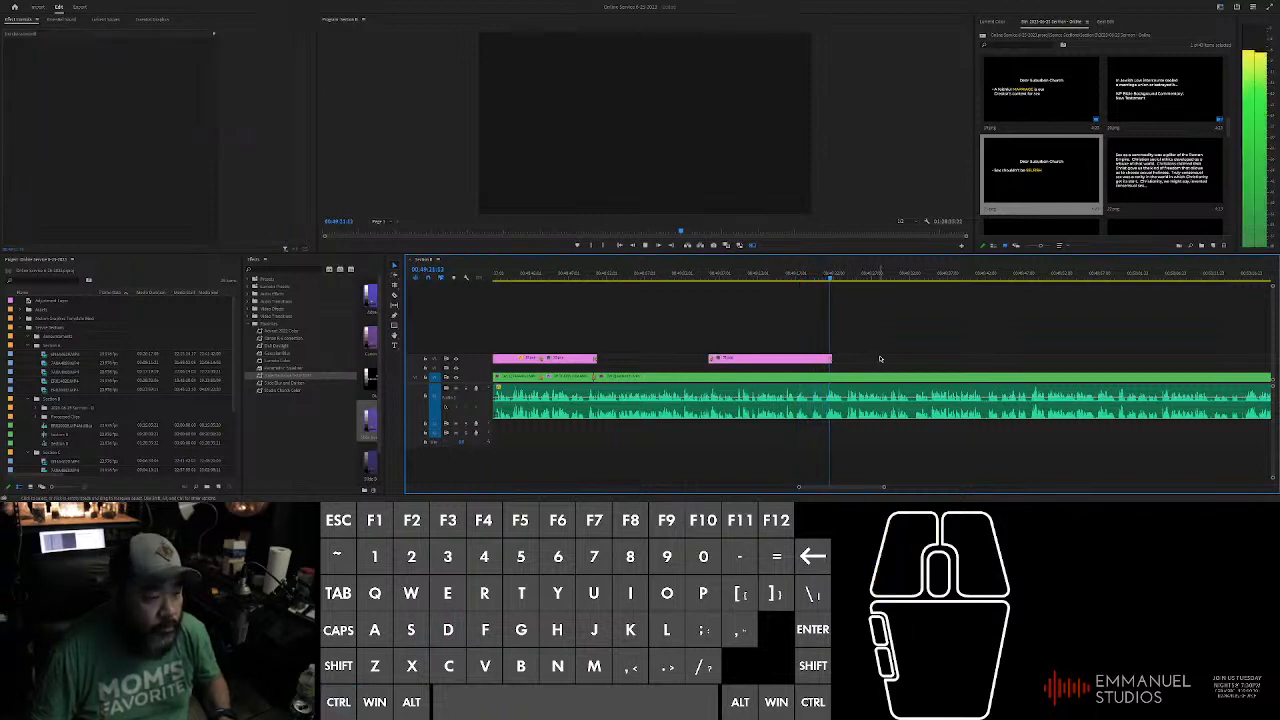
pyautogui.moveTo(728, 280); pyautogui.dragTo(710, 287)
pyautogui.keyDown('shift'); pyautogui.click(704, 280); pyautogui.keyUp('shift')
pyautogui.hotkey('ctrl', 'shift', 'k')
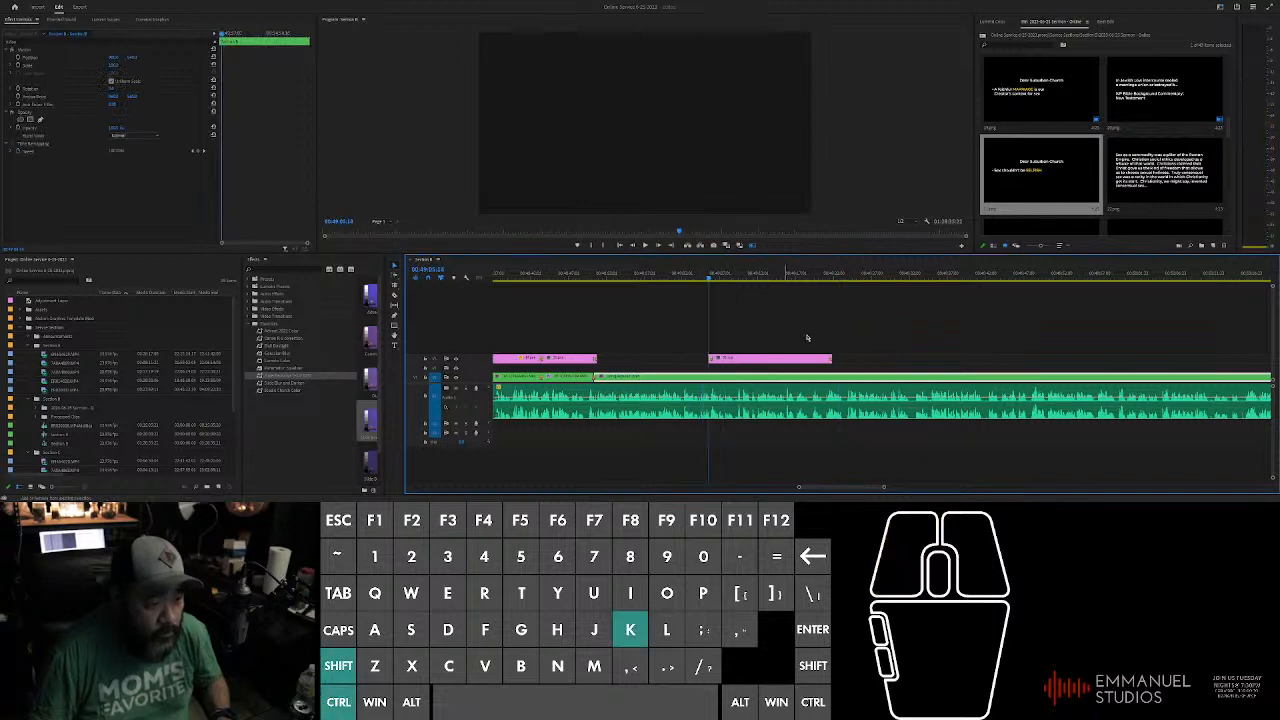
pyautogui.keyDown('alt'); pyautogui.scroll(2, 738, 313); pyautogui.keyUp('alt')
pyautogui.keyDown('alt'); pyautogui.scroll(1, 738, 313); pyautogui.keyUp('alt')
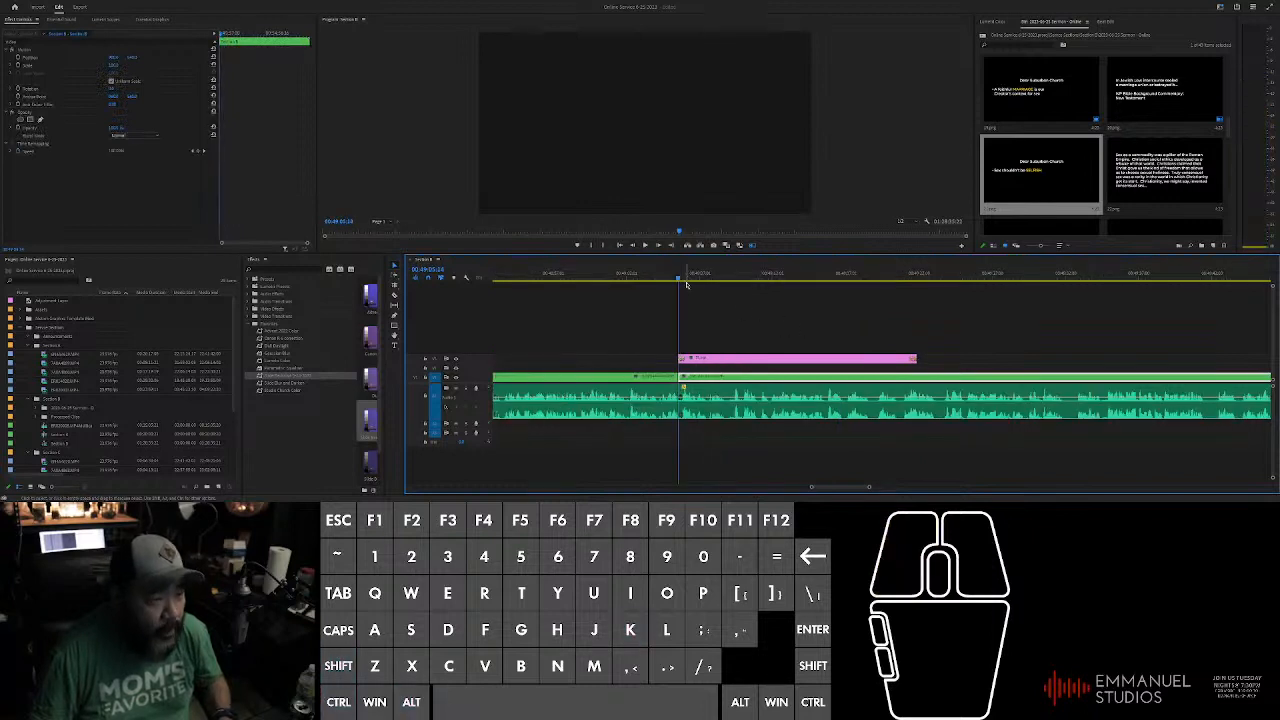
# Step: Copy the Motion settings from the first slide of the preceding adjacent pair and paste them onto the new slide
pyautogui.keyDown('alt'); pyautogui.scroll(-3, 686, 285); pyautogui.keyUp('alt')
pyautogui.click(657, 358)
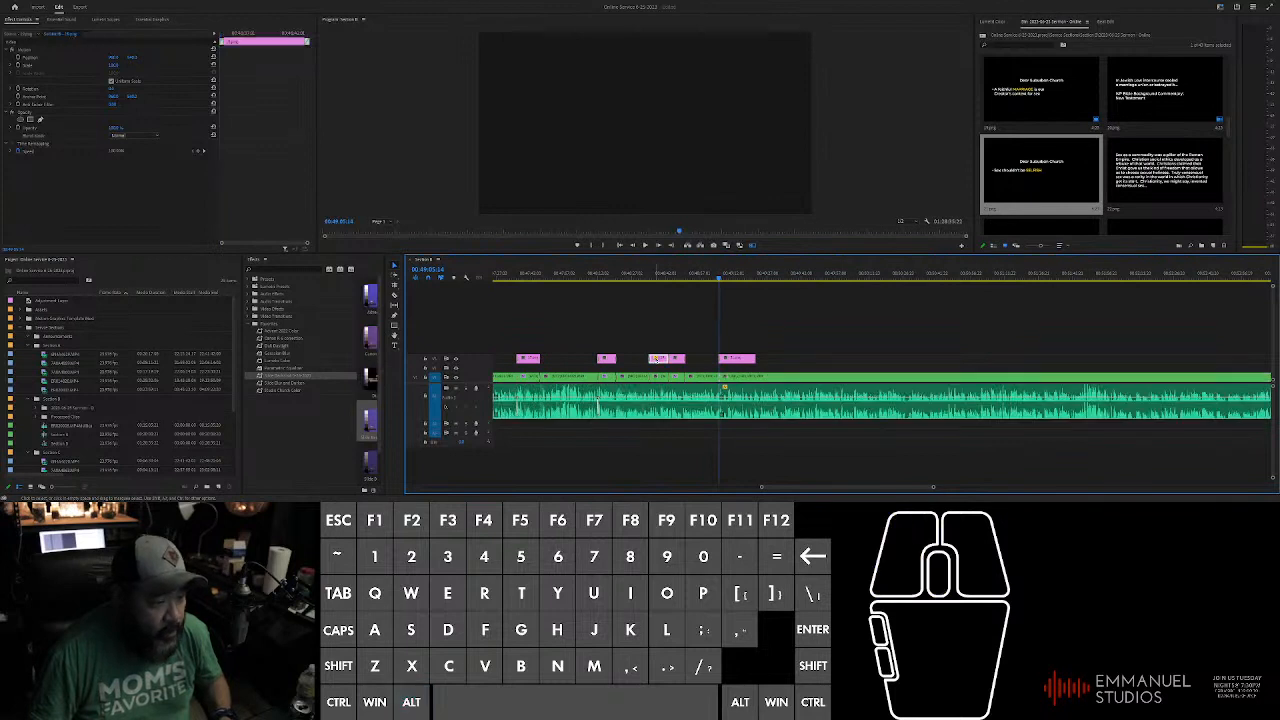
pyautogui.click(16, 48)
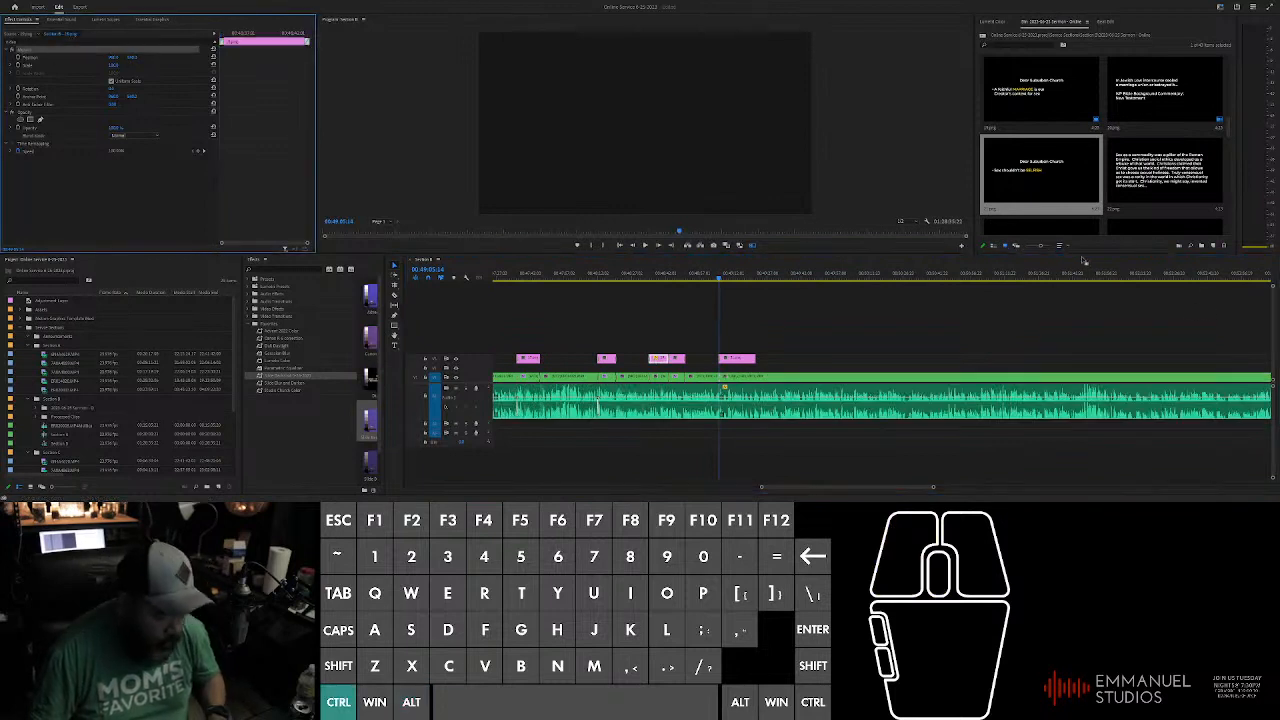
pyautogui.click(727, 355)
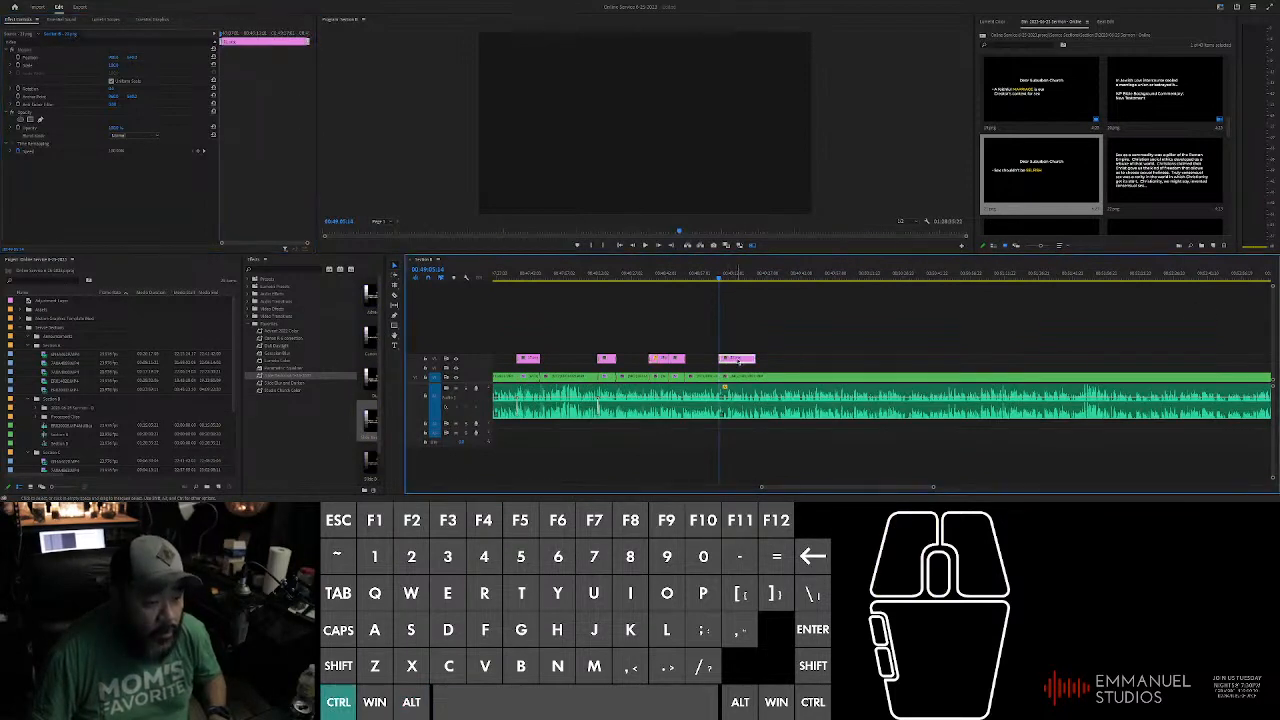
pyautogui.hotkey('ctrl', 'v')
pyautogui.keyDown('alt'); pyautogui.scroll(1, 732, 302); pyautogui.keyUp('alt')
pyautogui.keyDown('alt'); pyautogui.scroll(2, 732, 302); pyautogui.keyUp('alt')
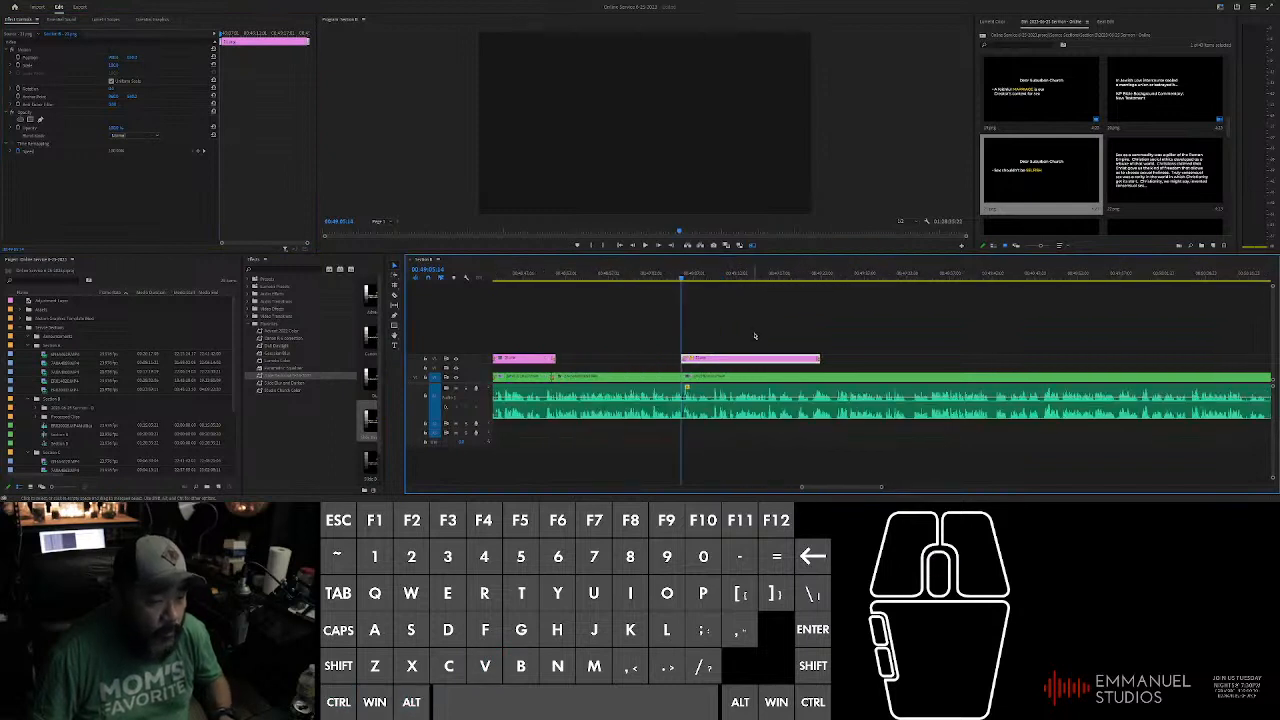
# Step: Cut the camera clip beneath the slide at about 00:49:10 and add default transitions to both camera cuts
pyautogui.press('space')
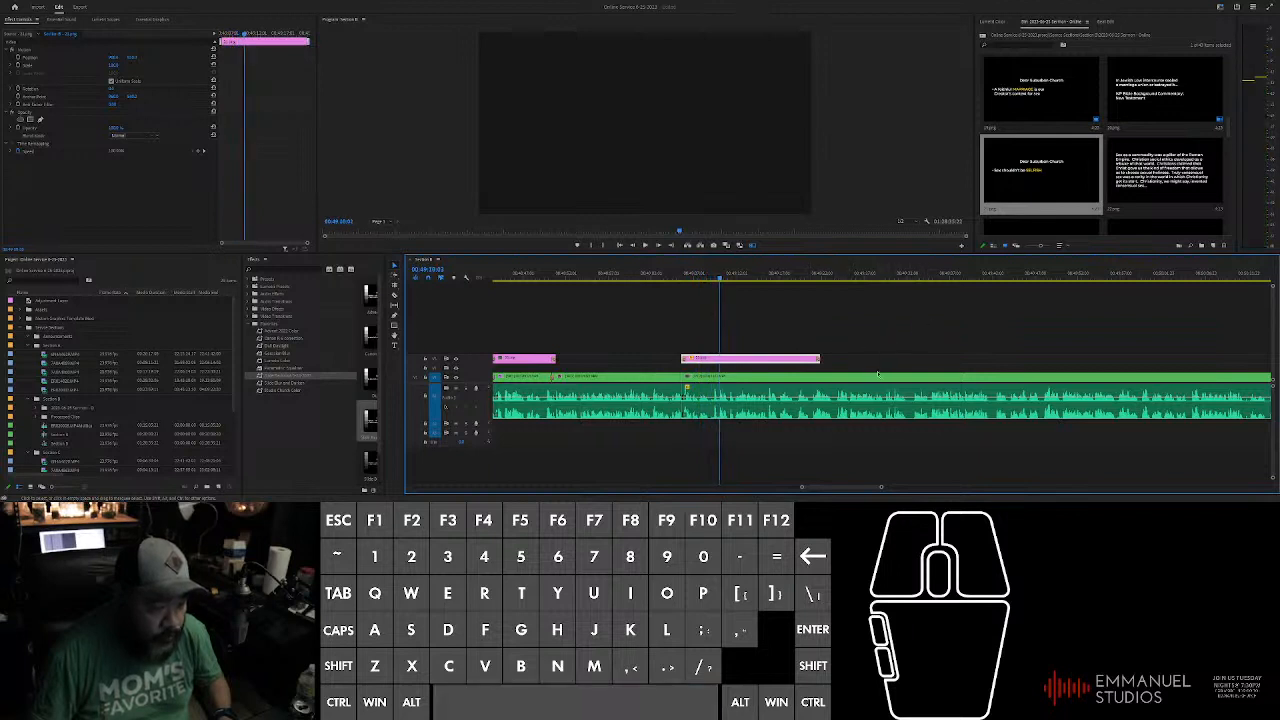
pyautogui.click(878, 375)
pyautogui.moveTo(683, 346); pyautogui.dragTo(738, 378)
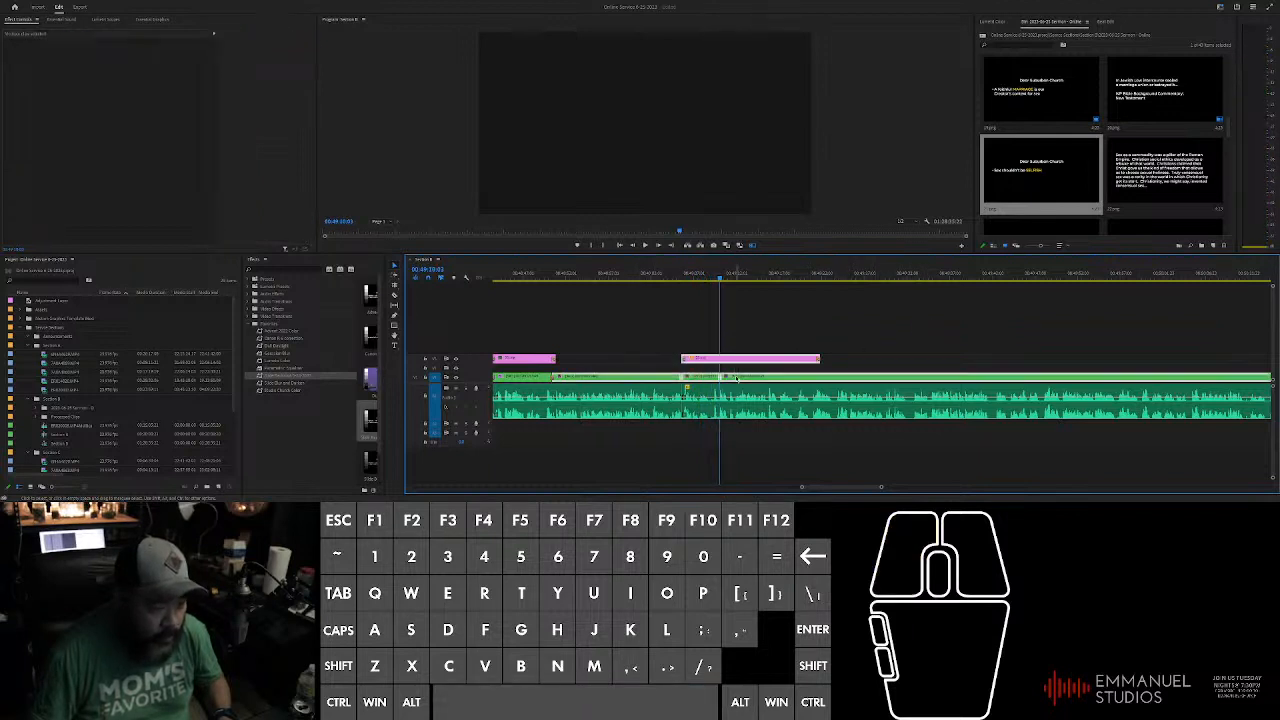
pyautogui.click(728, 321)
pyautogui.press('=')
# Step: Align the slide's start with the first camera cut's transition and select the short camera clip beneath it at about 00:49:07
pyautogui.click(686, 361)
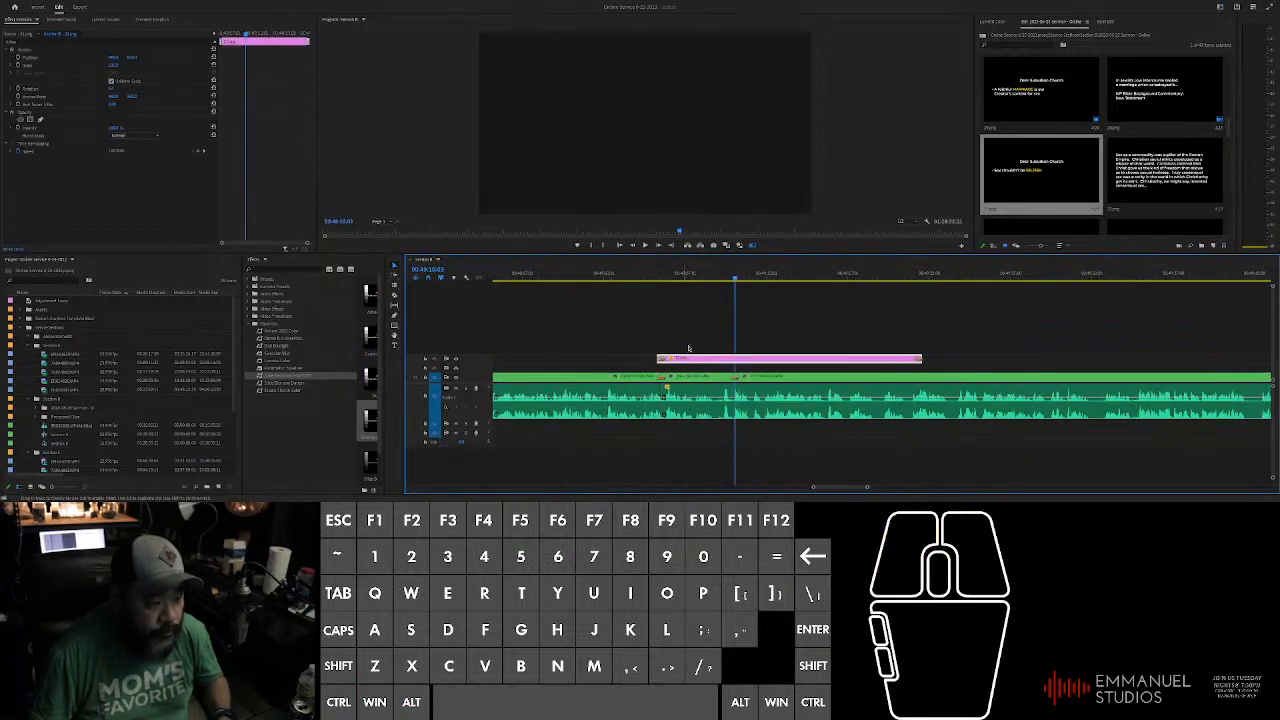
pyautogui.click(686, 273)
pyautogui.press('d')
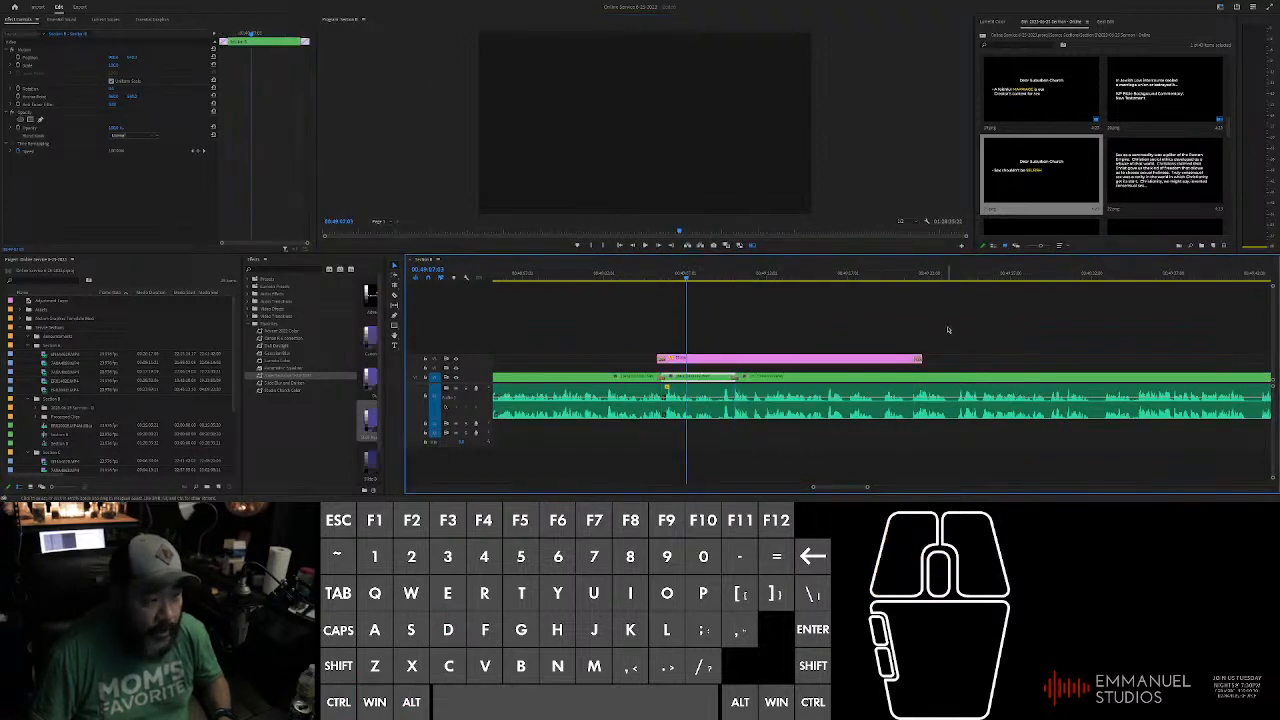
# Step: Play the section with the current slide and trim the slide's end to about 00:49:21
pyautogui.scroll(1, 957, 312)
pyautogui.press('space')
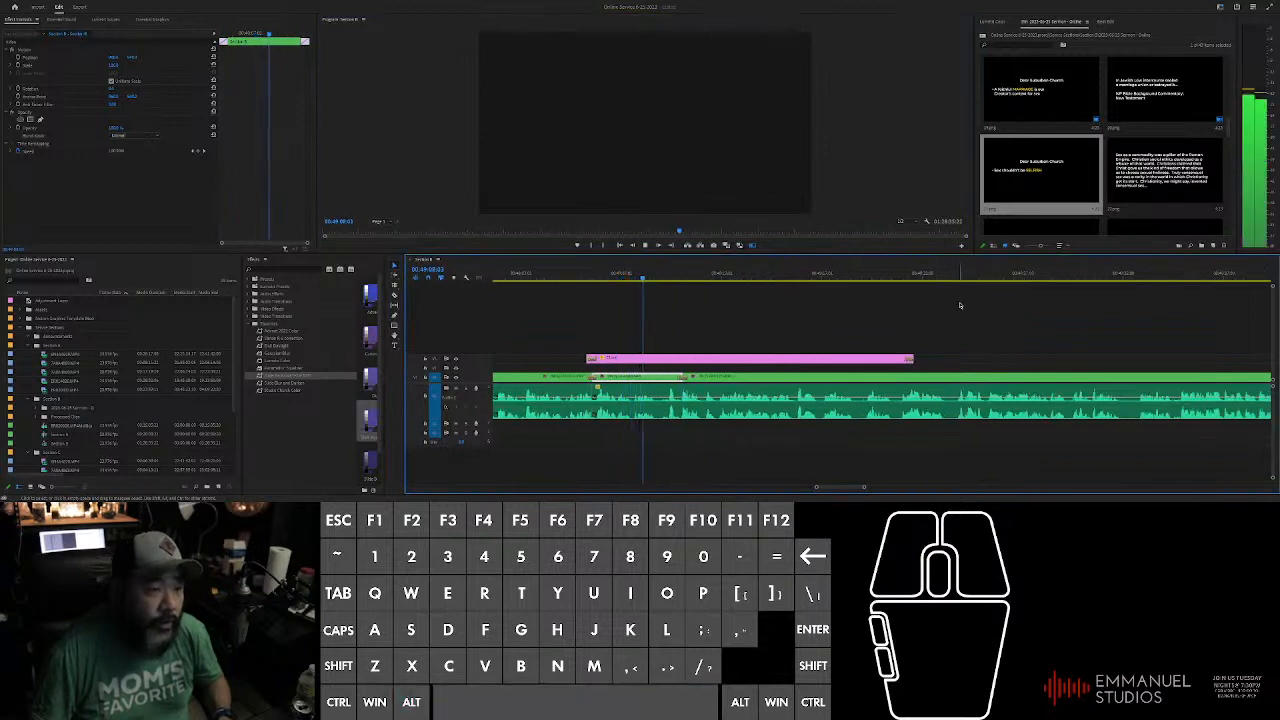
pyautogui.click(953, 296)
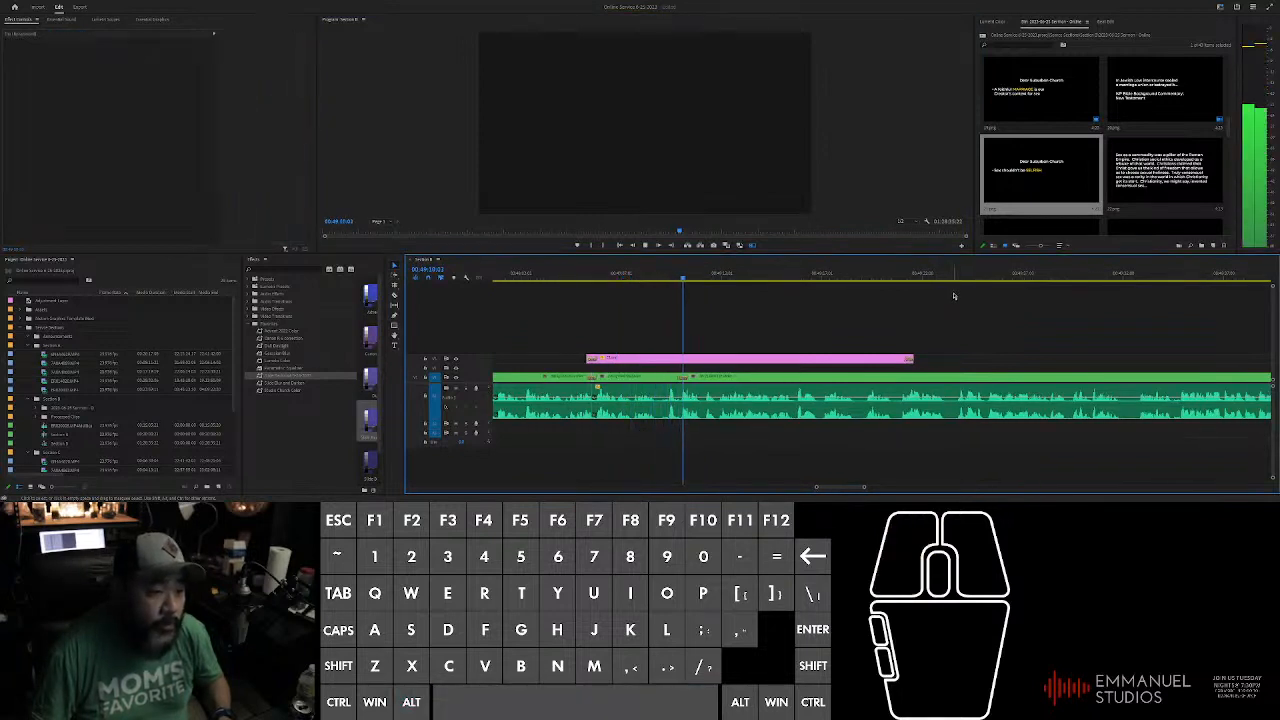
pyautogui.scroll(-2, 950, 297)
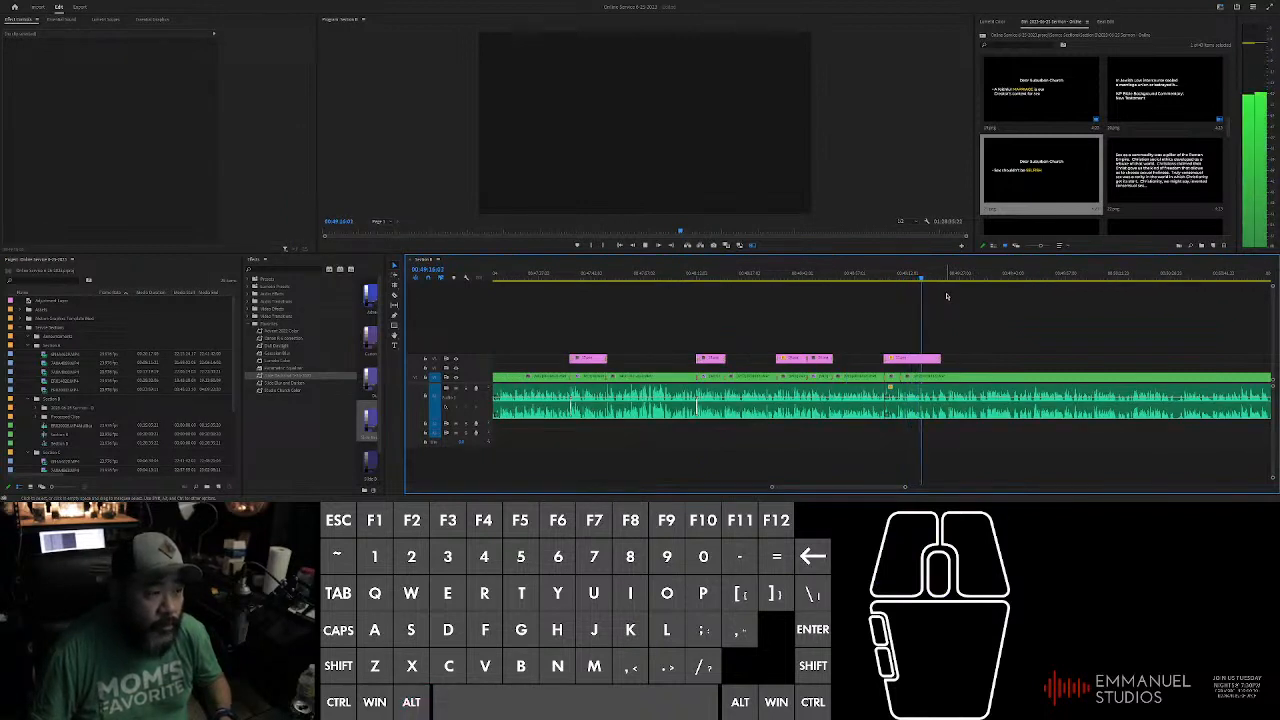
pyautogui.scroll(1, 1002, 310)
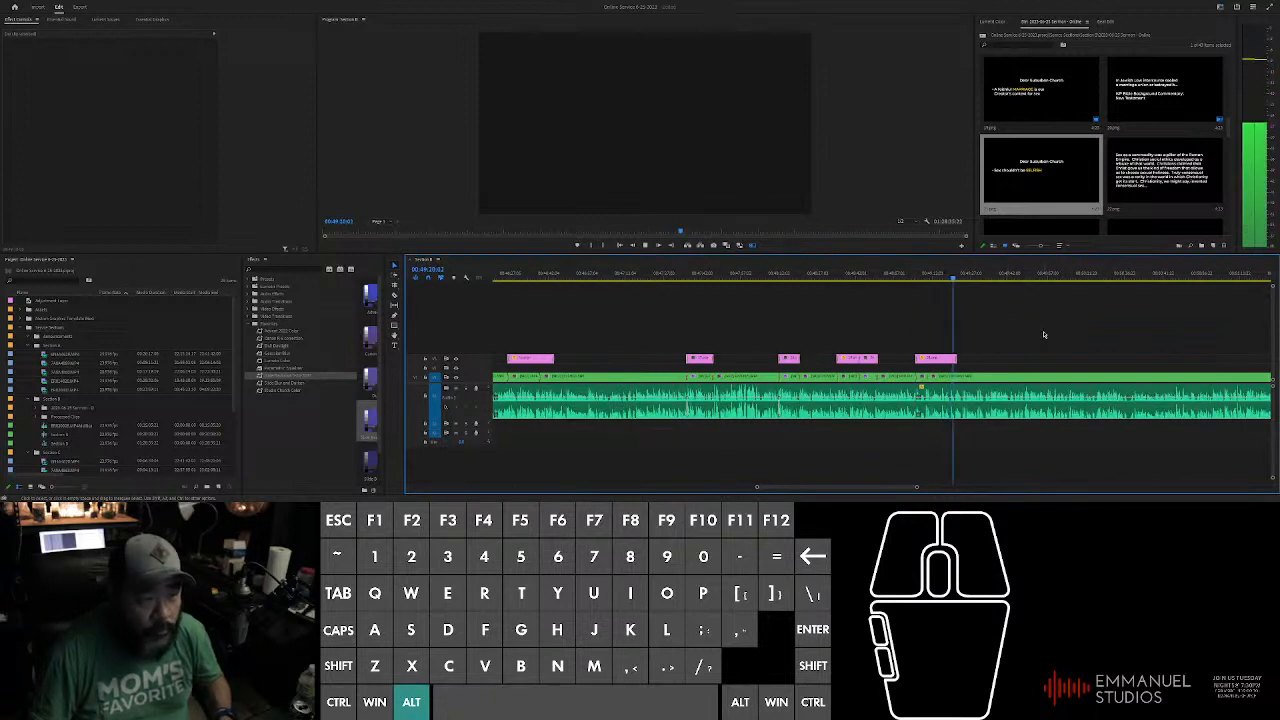
pyautogui.scroll(3, 1044, 334)
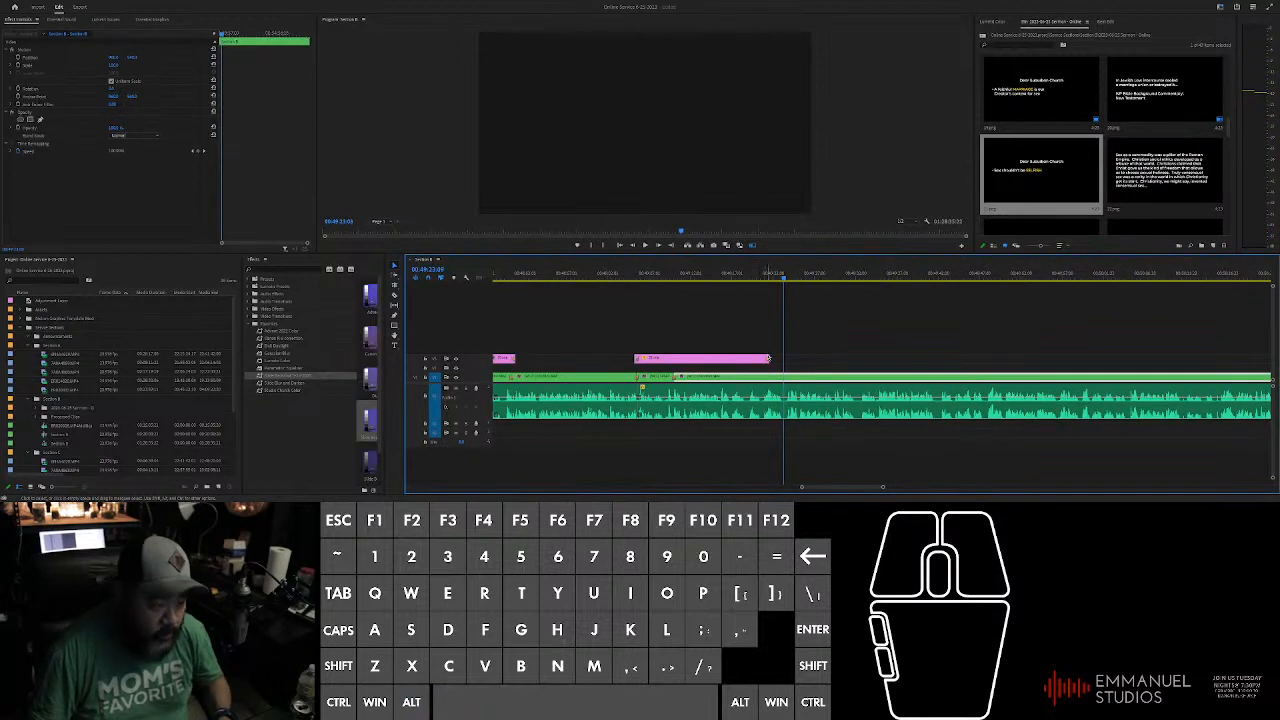
pyautogui.click(755, 357)
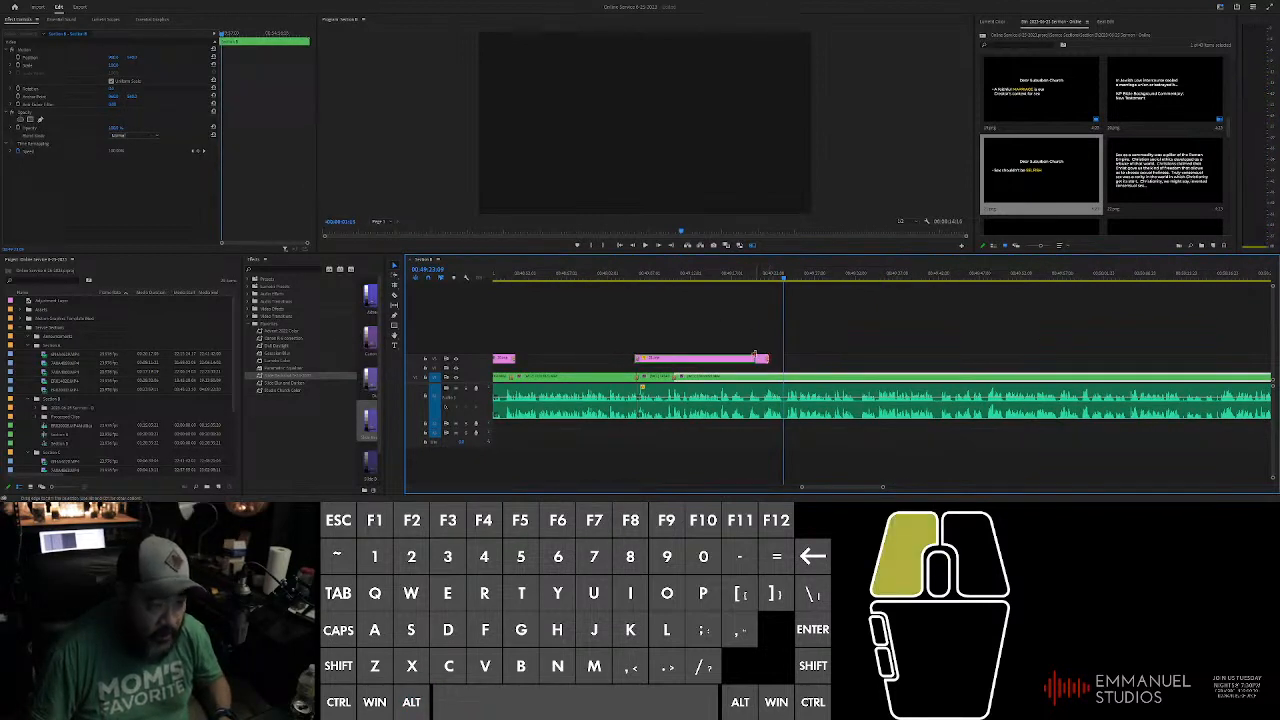
pyautogui.click(920, 323)
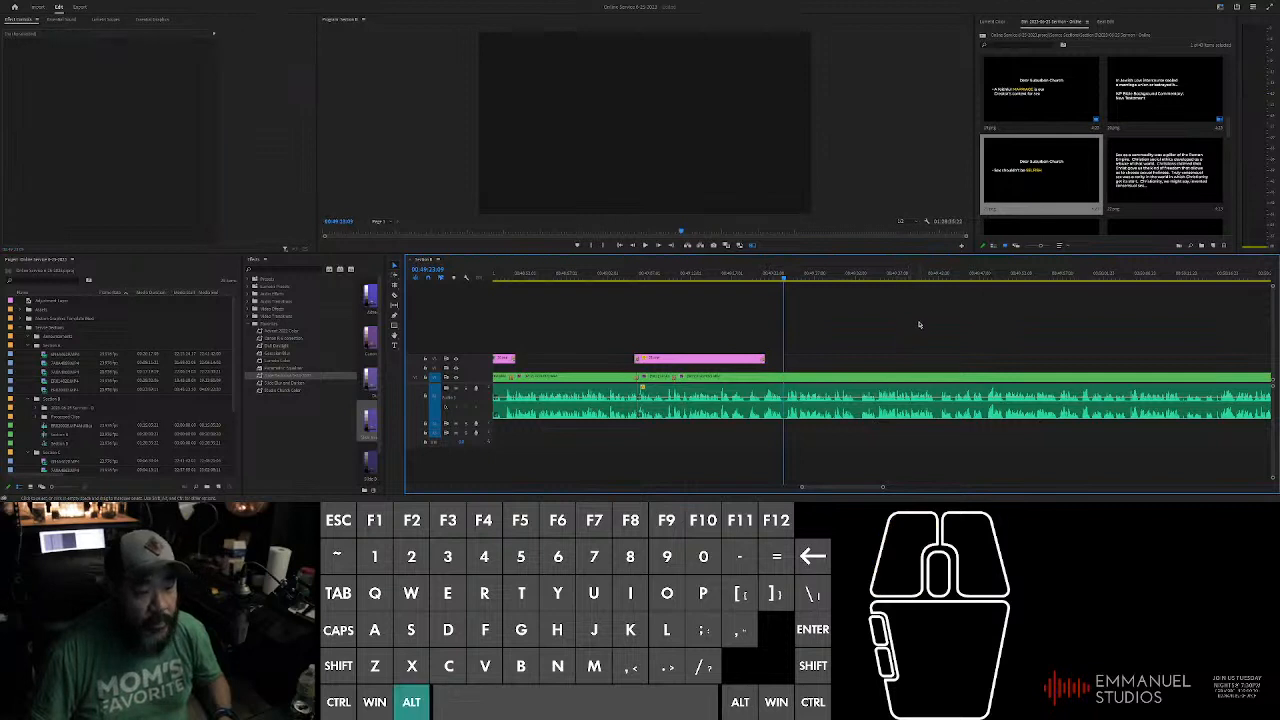
# Step: Bring up the upcoming slides in the bin and play the sermon onward from 00:49:23 to find where the next quote begins
pyautogui.scroll(-3, 929, 323)
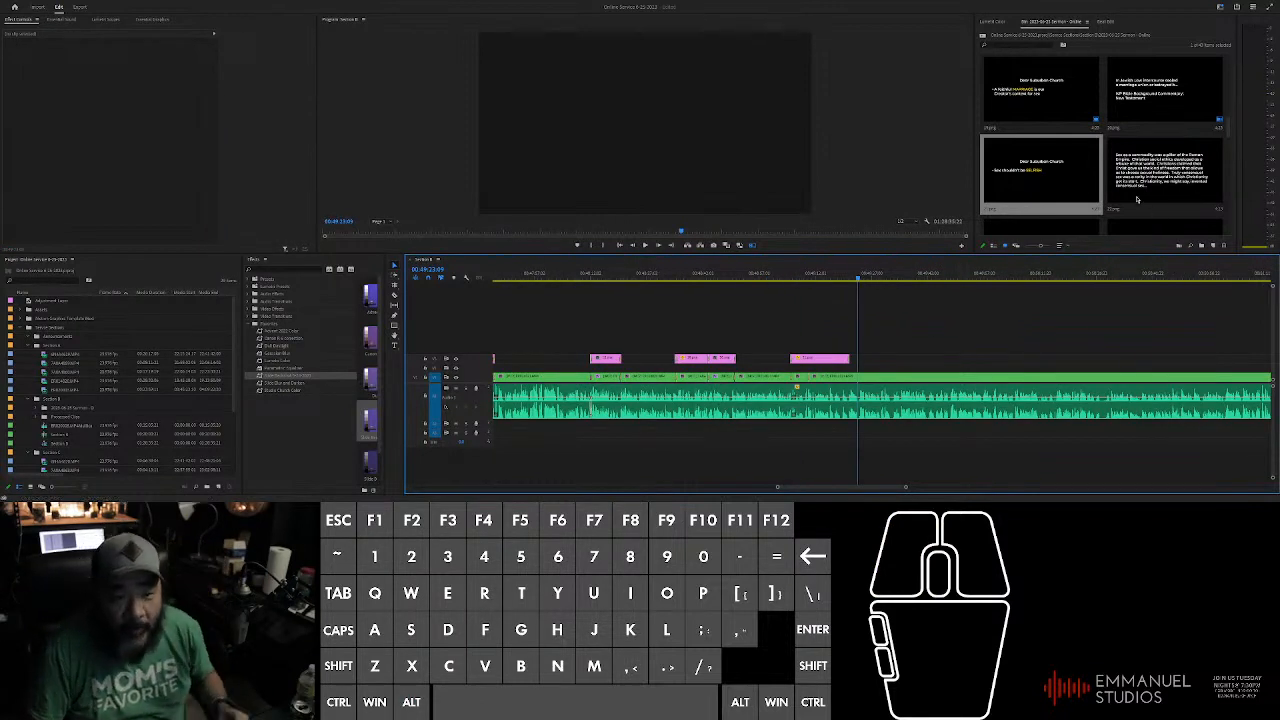
pyautogui.scroll(-1, 1137, 200)
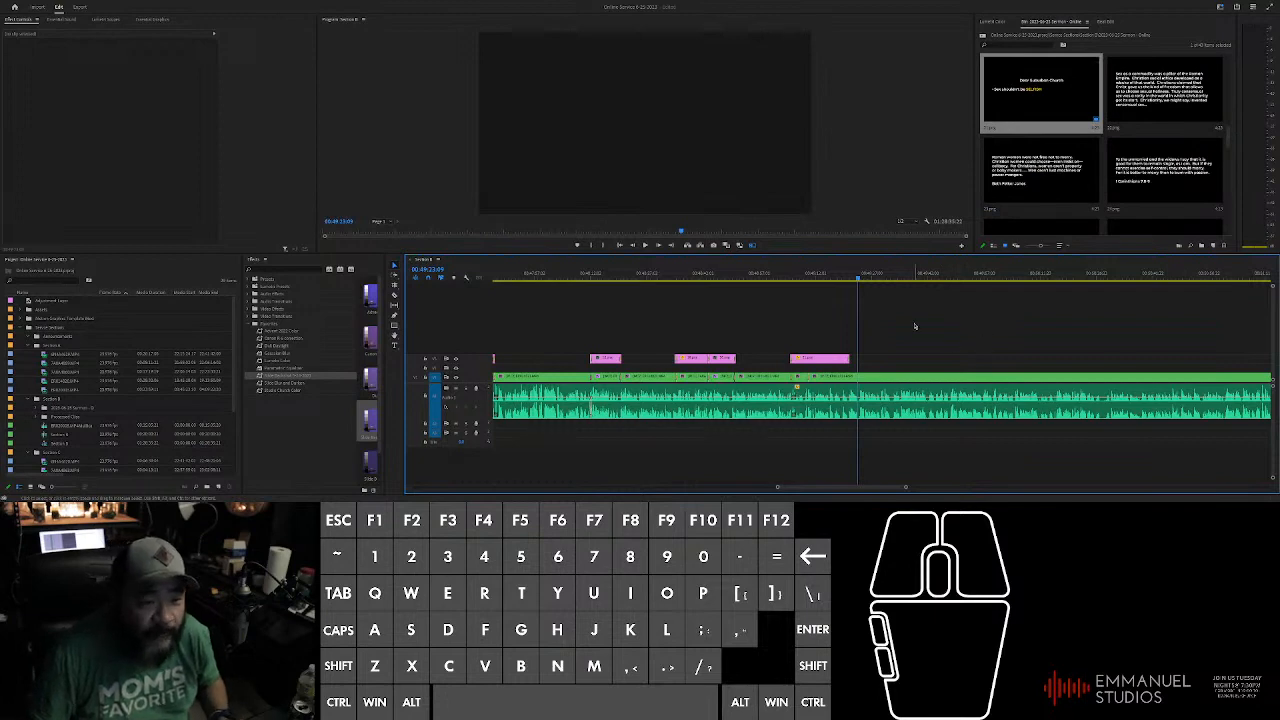
pyautogui.scroll(1, 916, 330)
pyautogui.press('space')
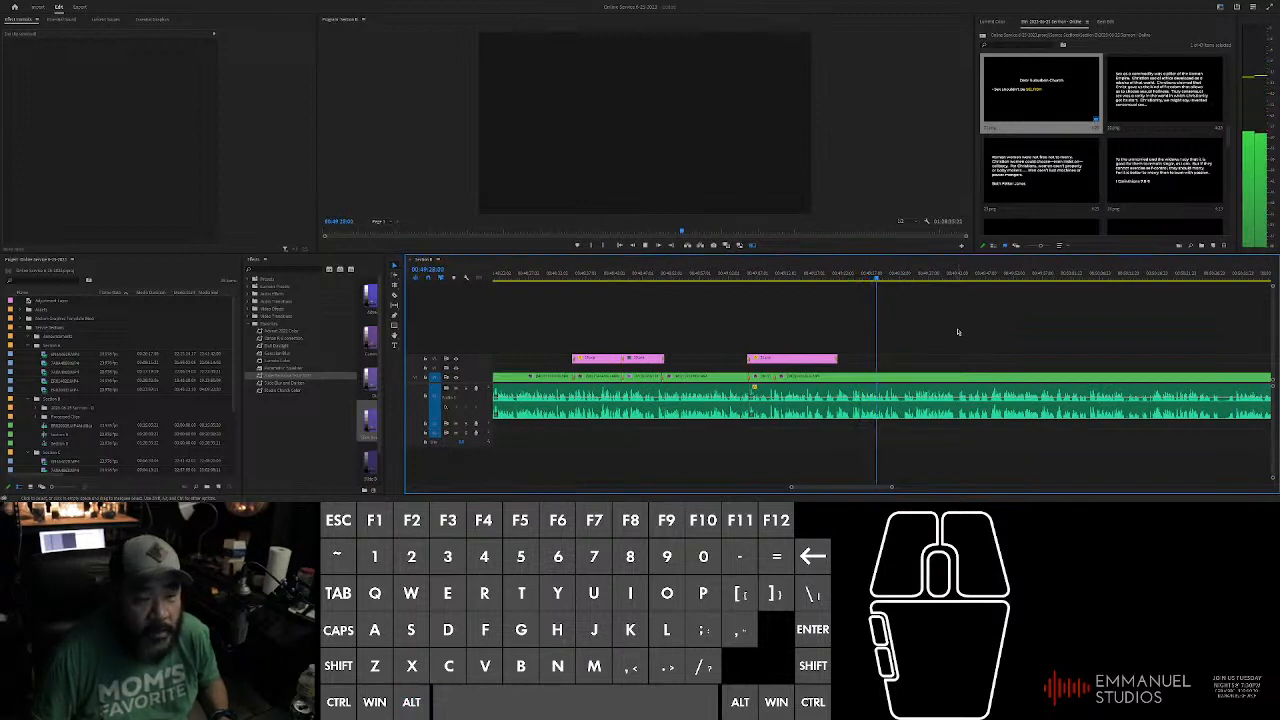
pyautogui.click(1041, 323)
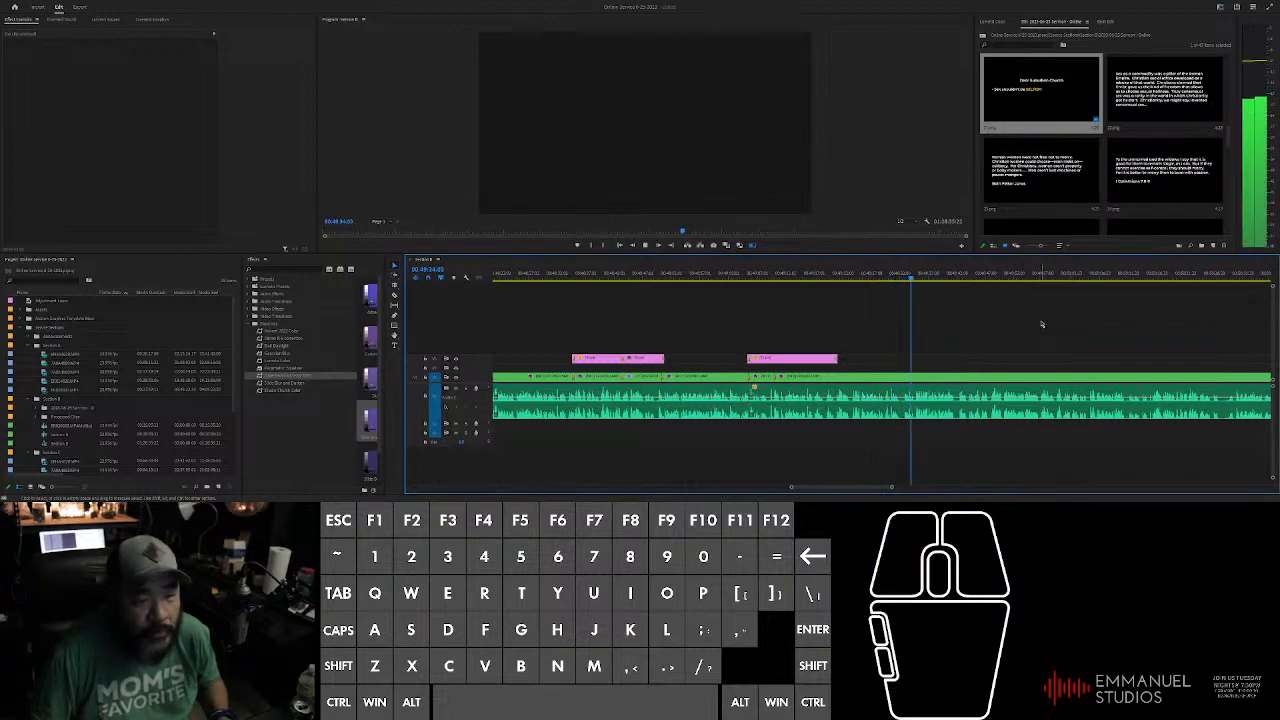
pyautogui.keyDown('alt'); pyautogui.scroll(-4, 990, 324); pyautogui.keyUp('alt')
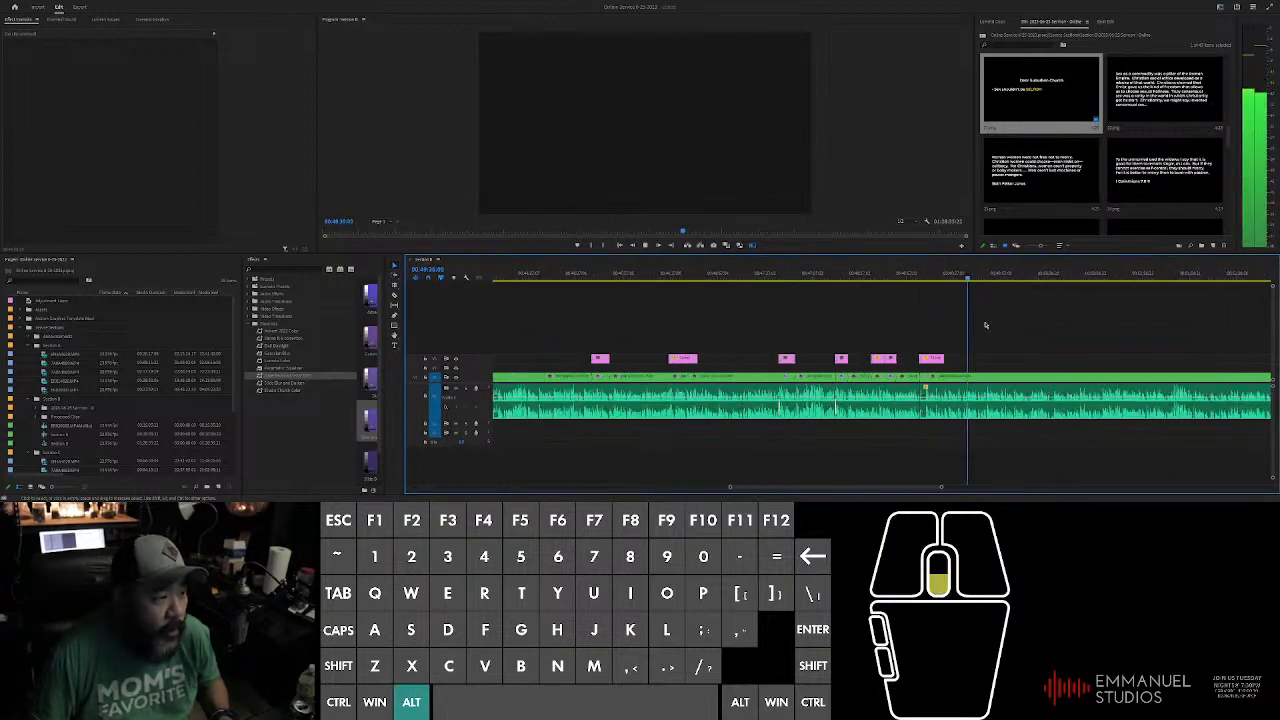
pyautogui.keyDown('alt'); pyautogui.scroll(3, 1040, 320); pyautogui.keyUp('alt')
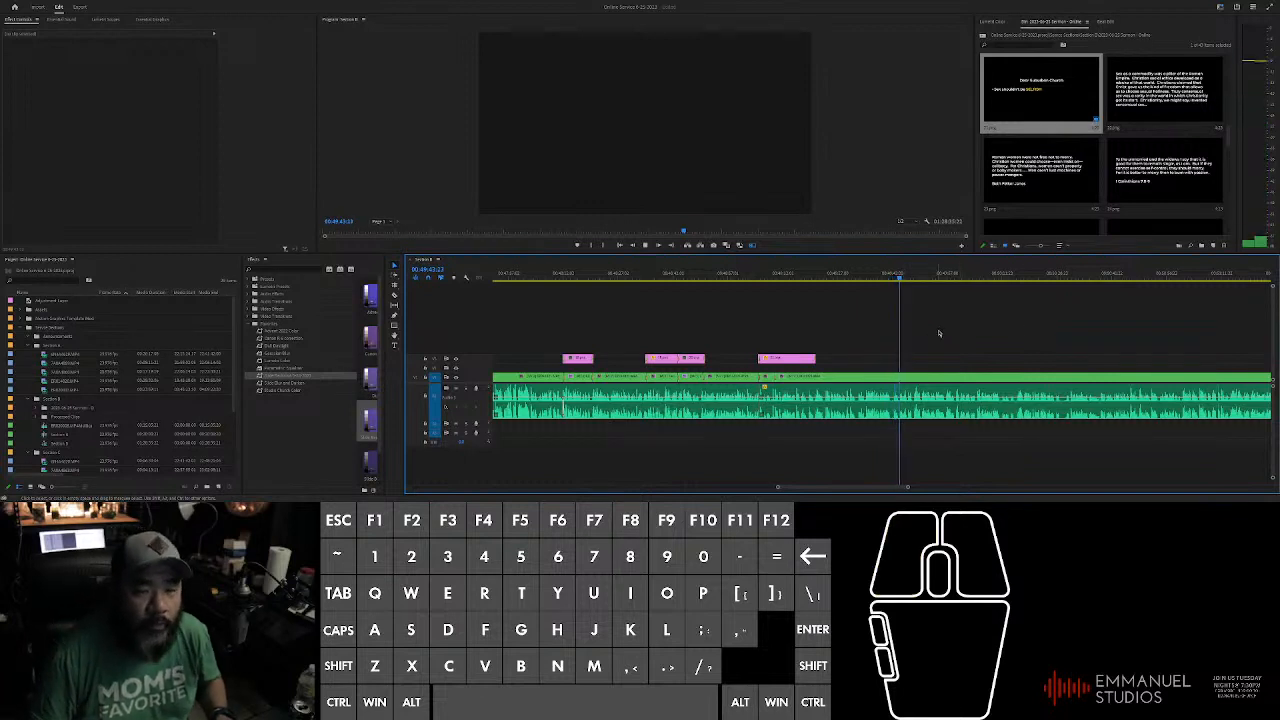
pyautogui.scroll(5, 947, 337)
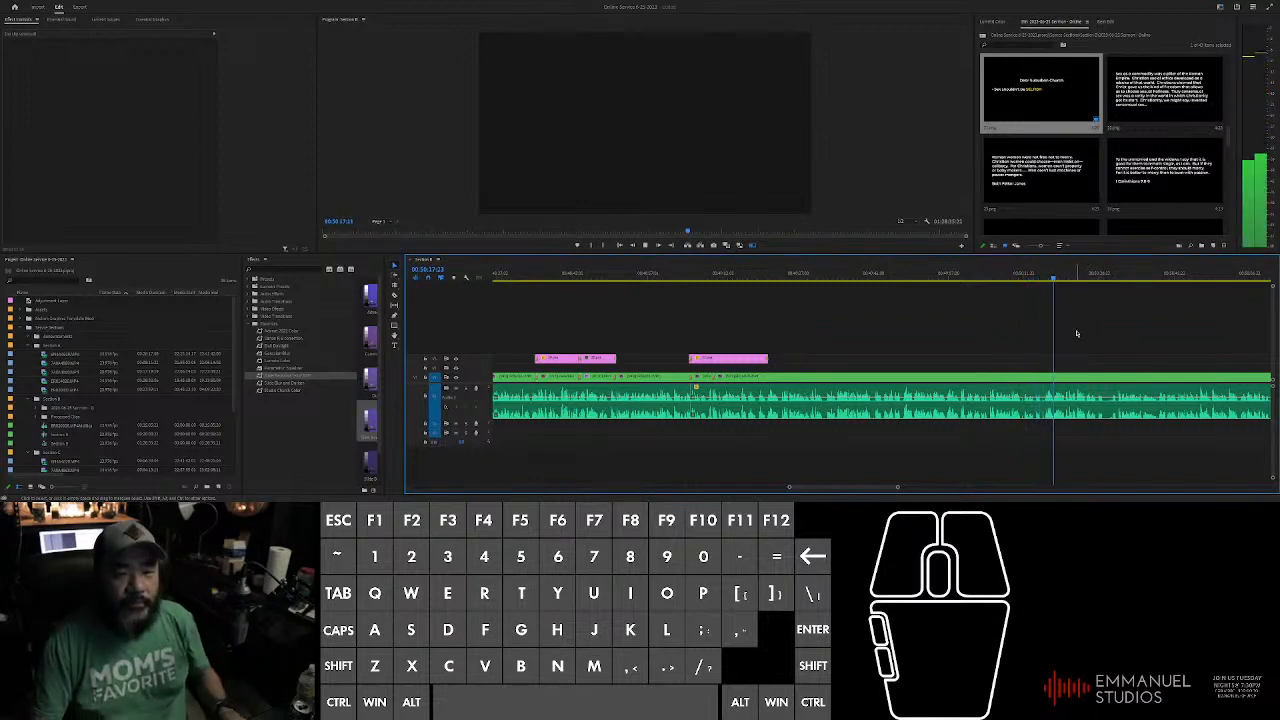
pyautogui.keyDown('alt'); pyautogui.scroll(-2, 1084, 331); pyautogui.keyUp('alt')
pyautogui.scroll(-5, 1084, 331)
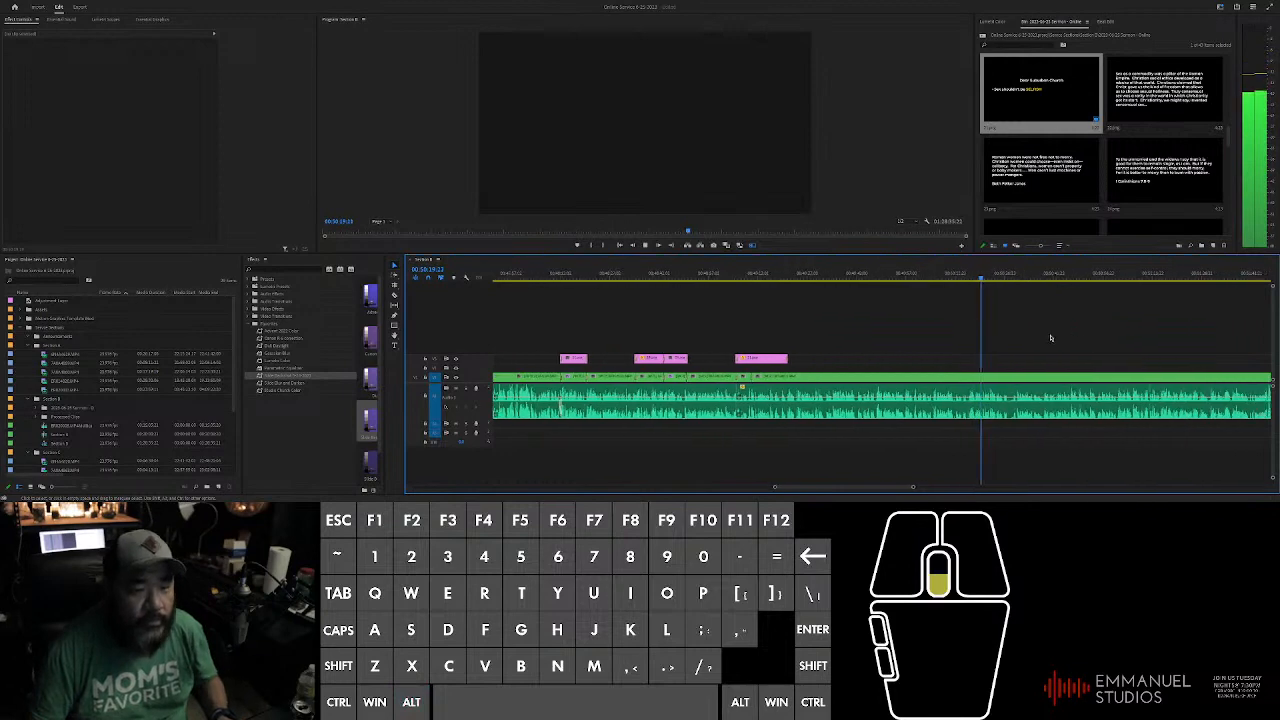
pyautogui.scroll(-2, 853, 329)
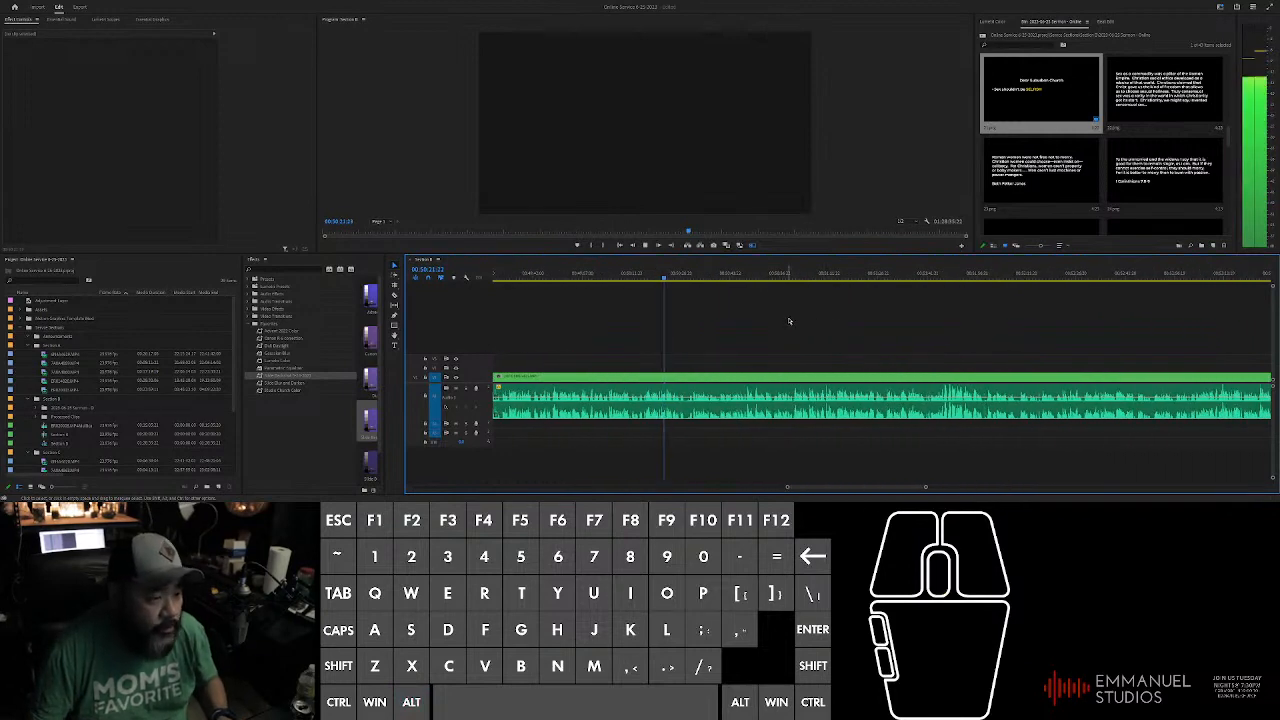
pyautogui.keyDown('alt'); pyautogui.scroll(3, 770, 326); pyautogui.keyUp('alt')
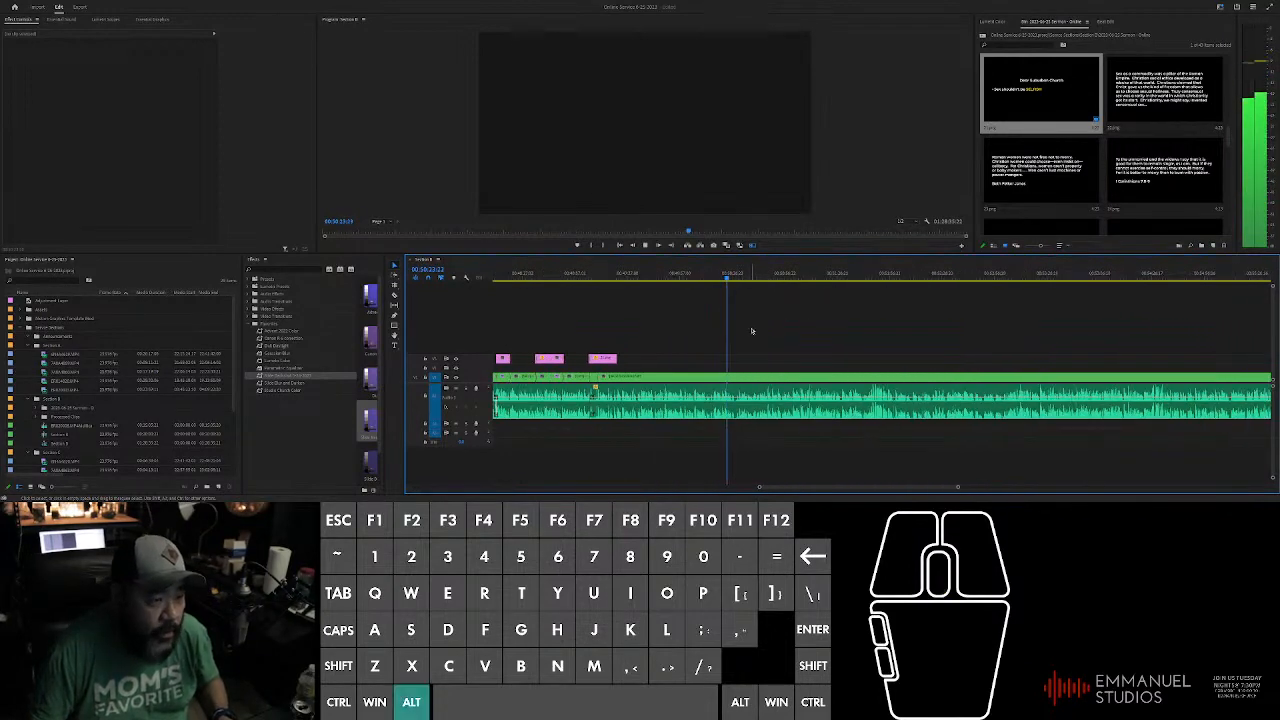
pyautogui.keyDown('alt'); pyautogui.scroll(3, 752, 331); pyautogui.keyUp('alt')
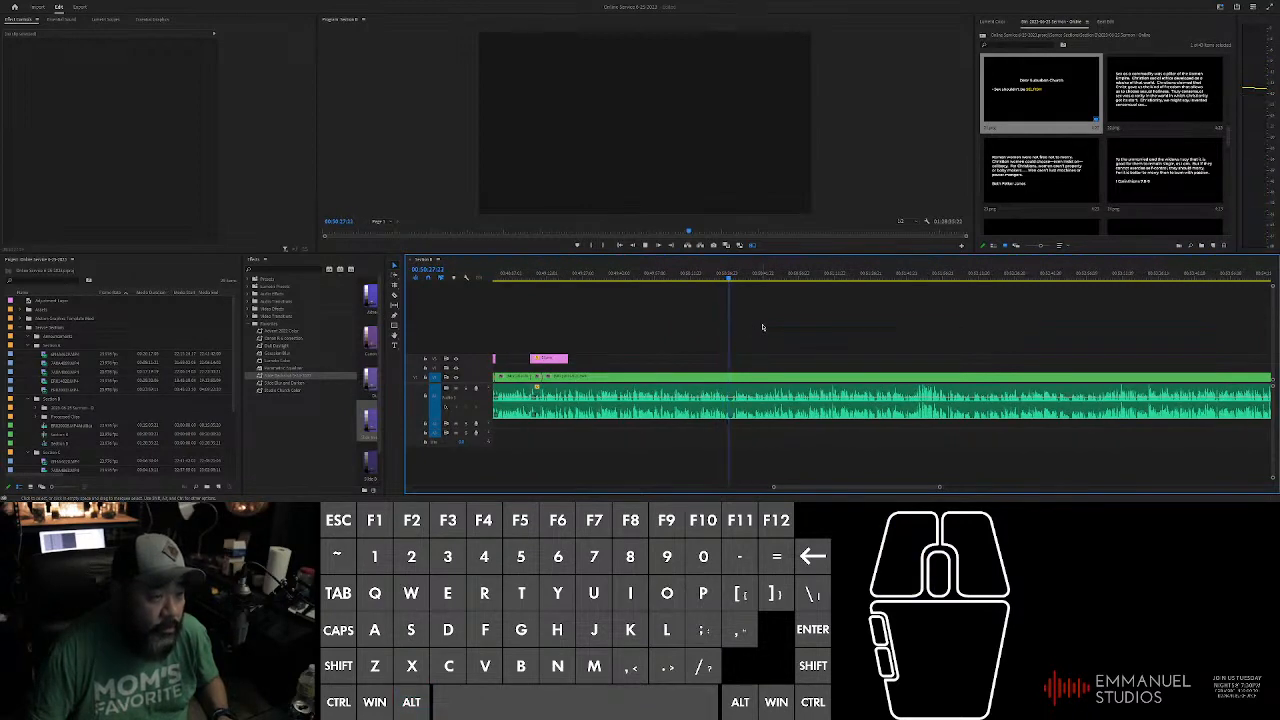
# Step: Move ahead to where the next quote begins and cut the camera clip at 00:51:05:21
pyautogui.click(735, 279)
pyautogui.moveTo(735, 279); pyautogui.dragTo(825, 262)
pyautogui.scroll(3, 828, 290)
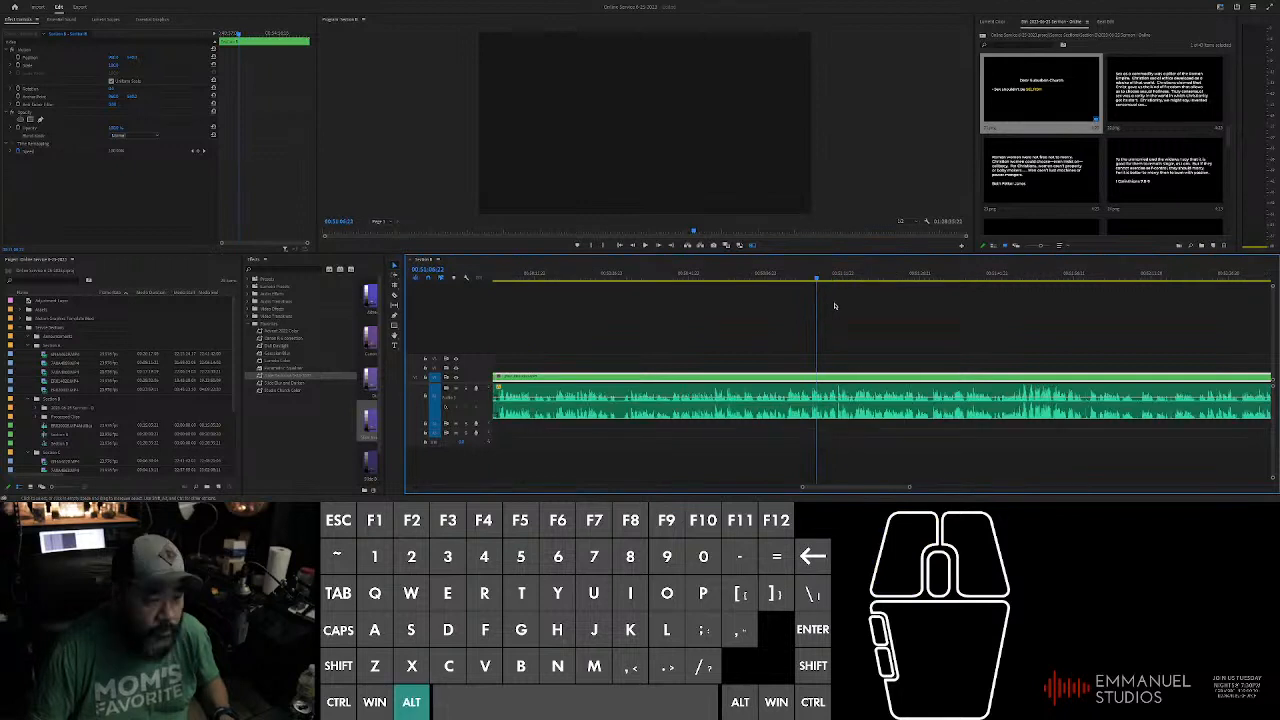
pyautogui.press('space')
pyautogui.click(794, 280)
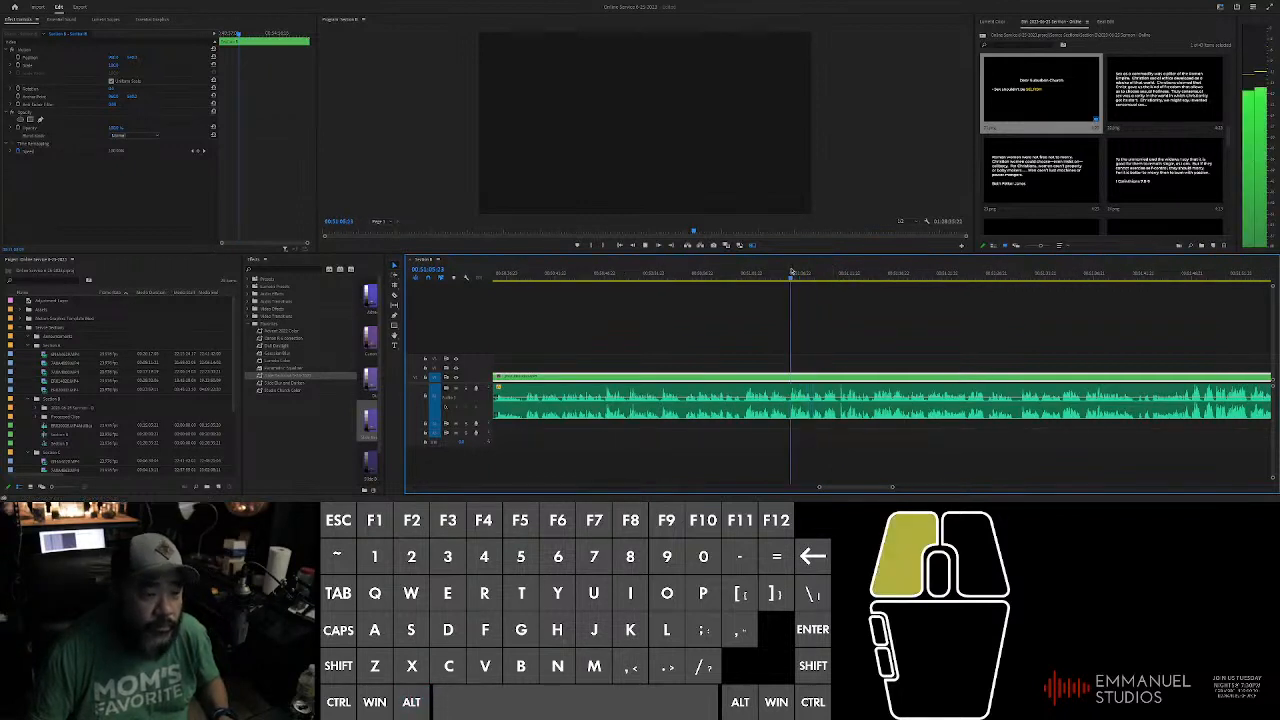
pyautogui.press('space')
pyautogui.click(777, 280)
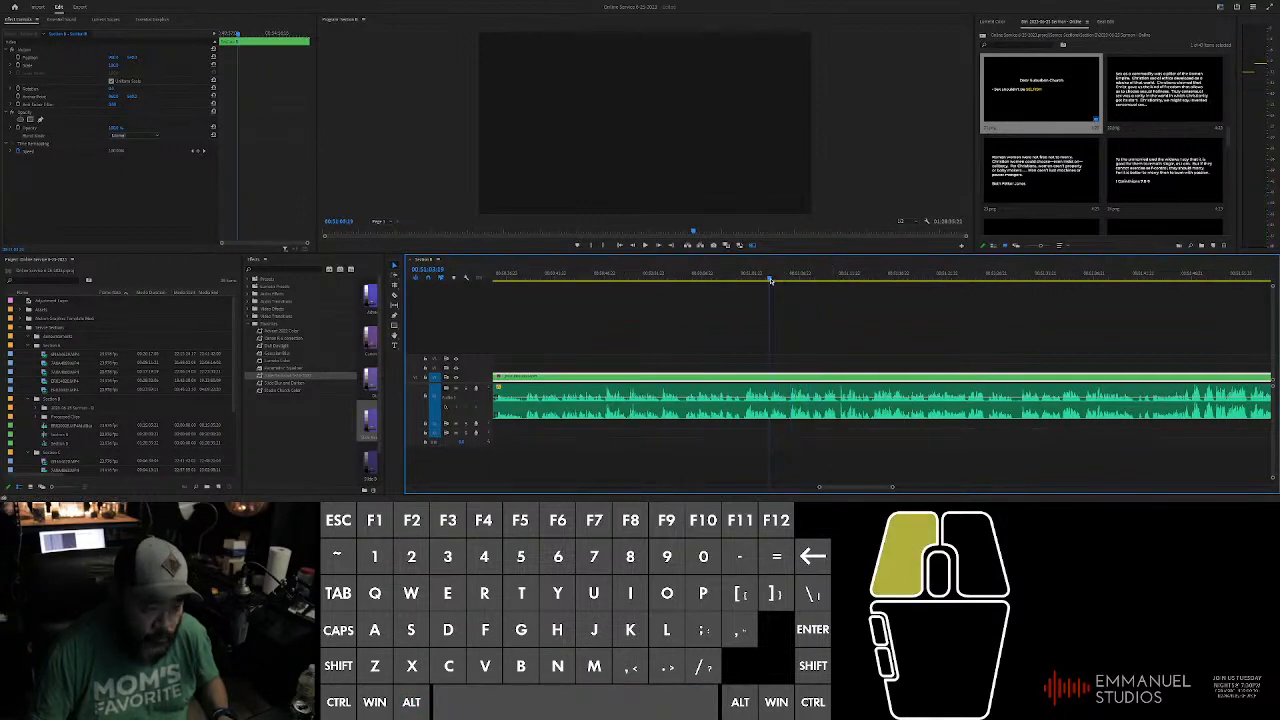
pyautogui.scroll(3, 810, 310)
pyautogui.scroll(-3, 820, 323)
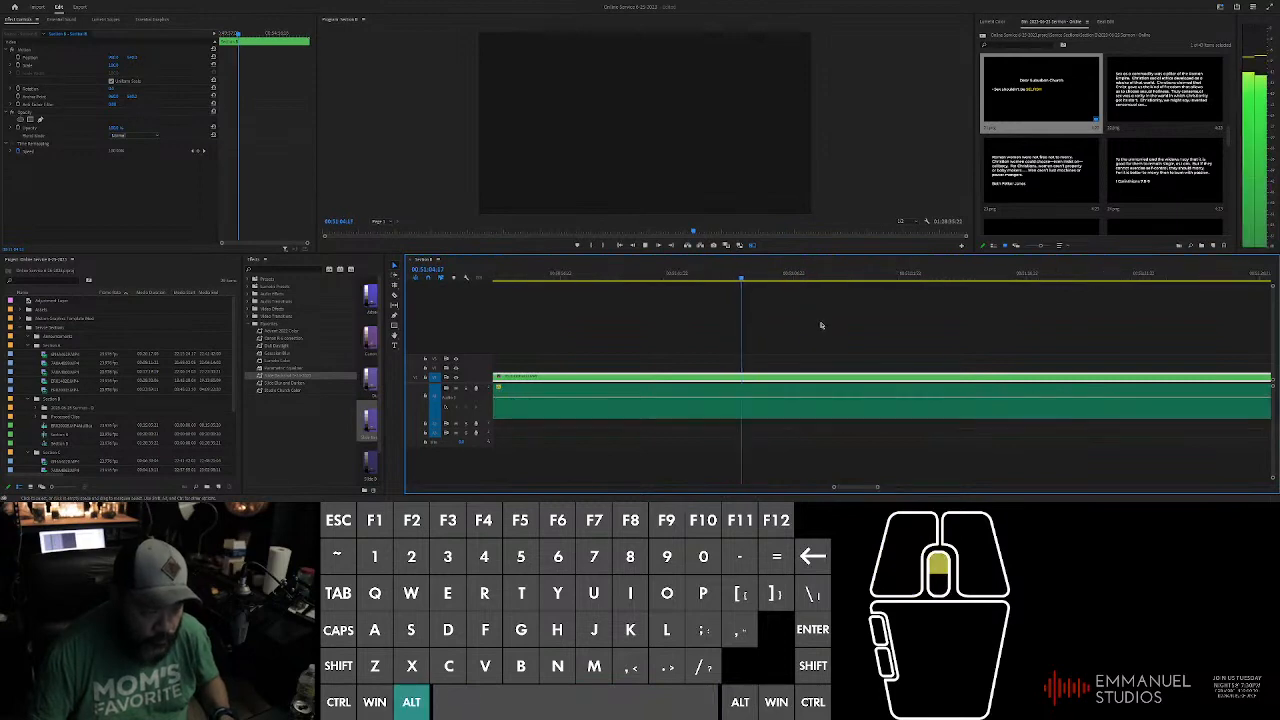
pyautogui.press('space')
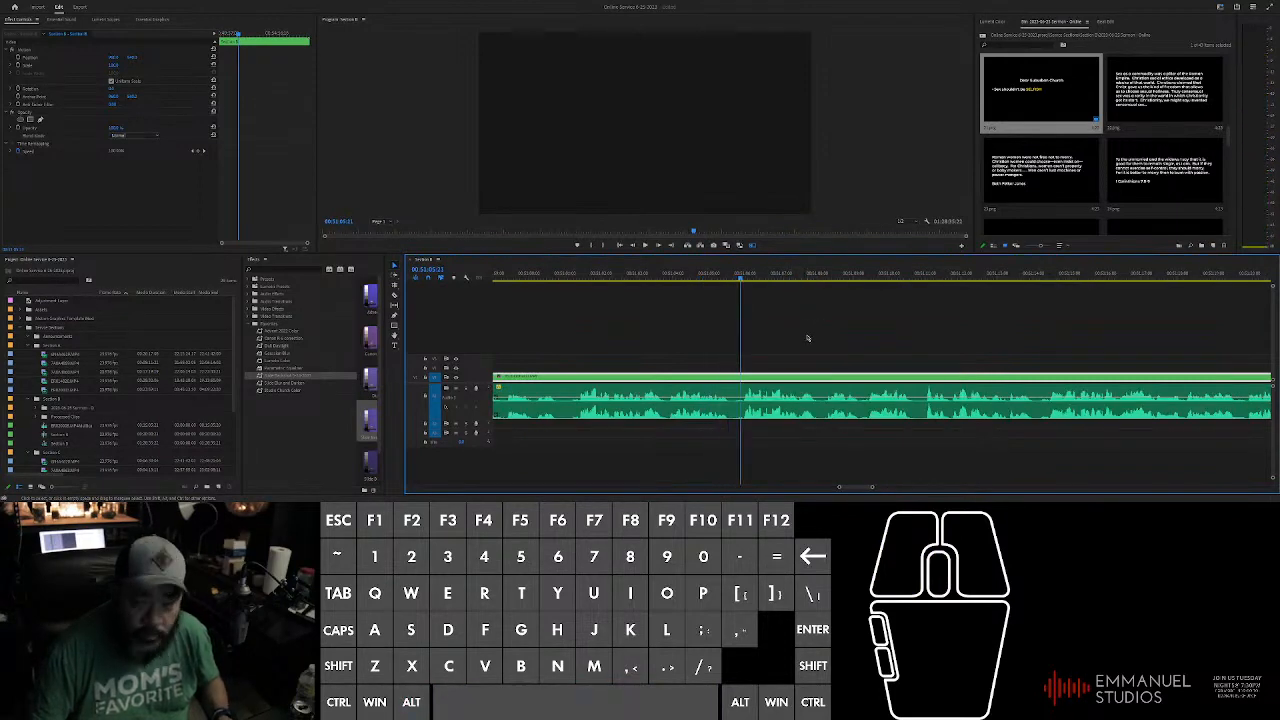
pyautogui.hotkey('ctrl', 'k')
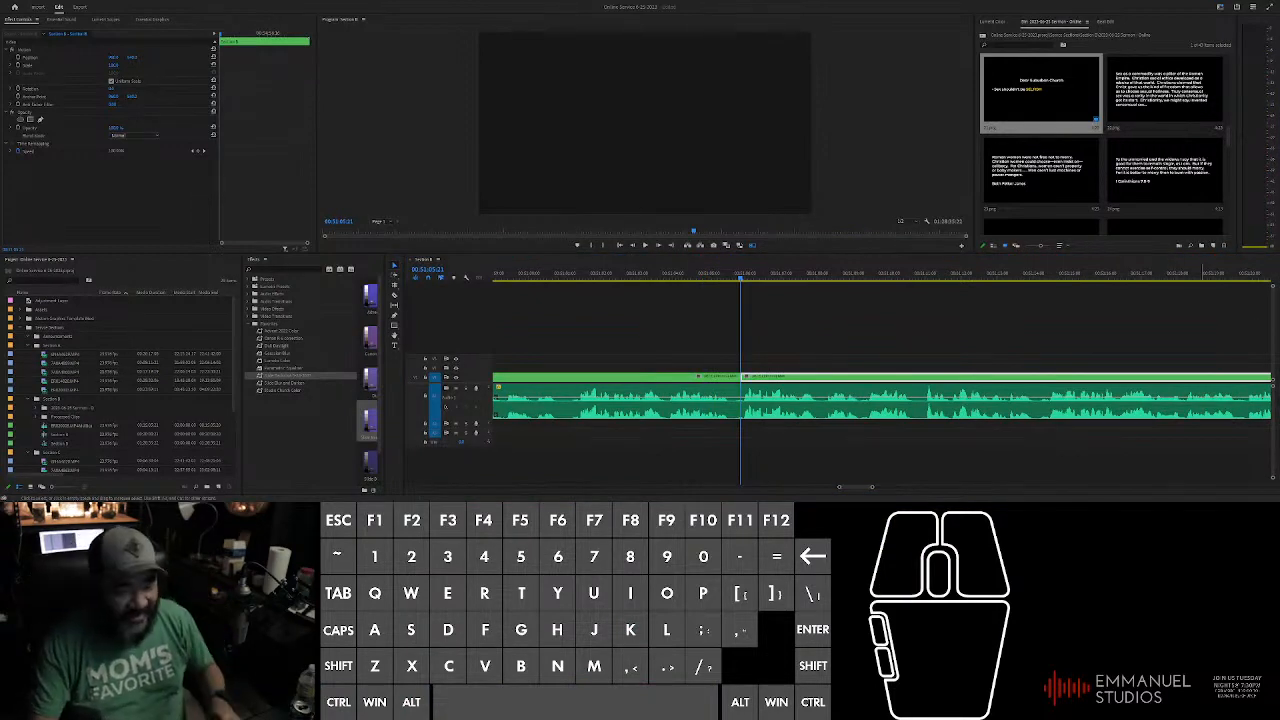
# Step: Play from the new cut to check its timing and place the Roman Empire quote slide above the camera clip, starting at the cut
pyautogui.click(857, 338)
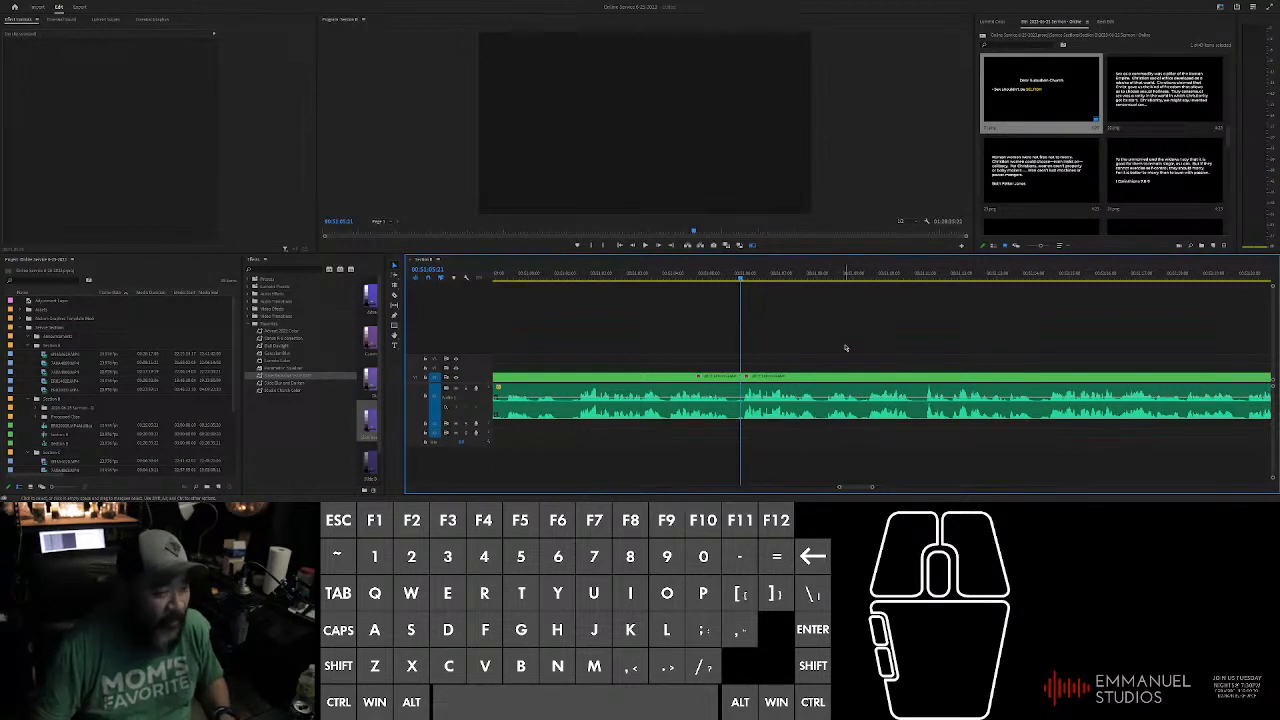
pyautogui.keyDown('alt'); pyautogui.scroll(2, 811, 337); pyautogui.keyUp('alt')
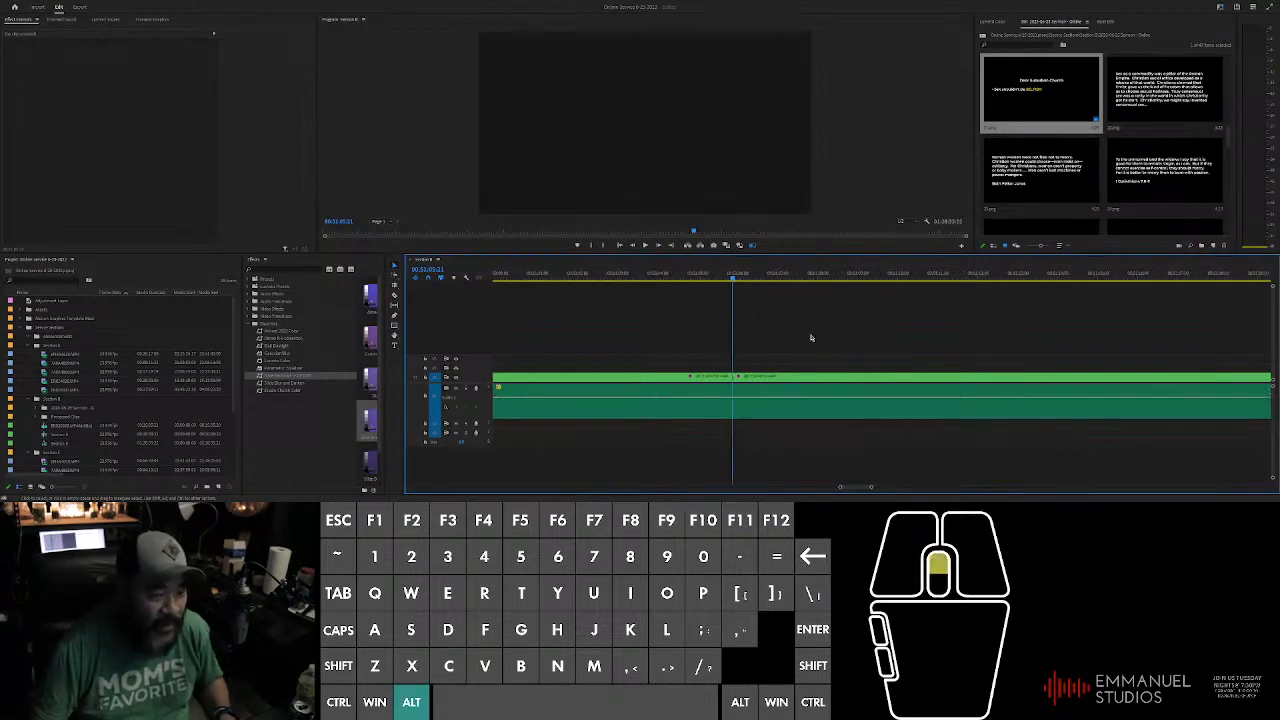
pyautogui.keyDown('alt'); pyautogui.scroll(-2, 767, 317); pyautogui.keyUp('alt')
pyautogui.click(756, 322)
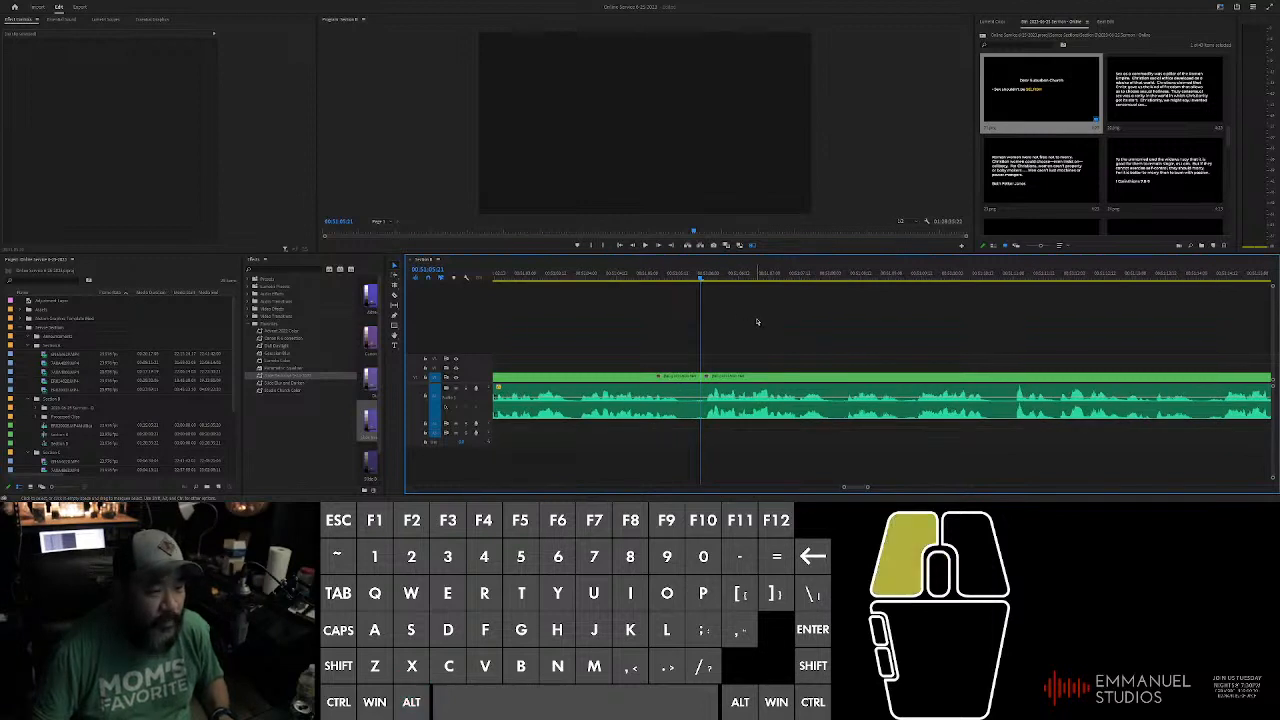
pyautogui.keyDown('alt'); pyautogui.scroll(1, 750, 325); pyautogui.keyUp('alt')
pyautogui.press('space')
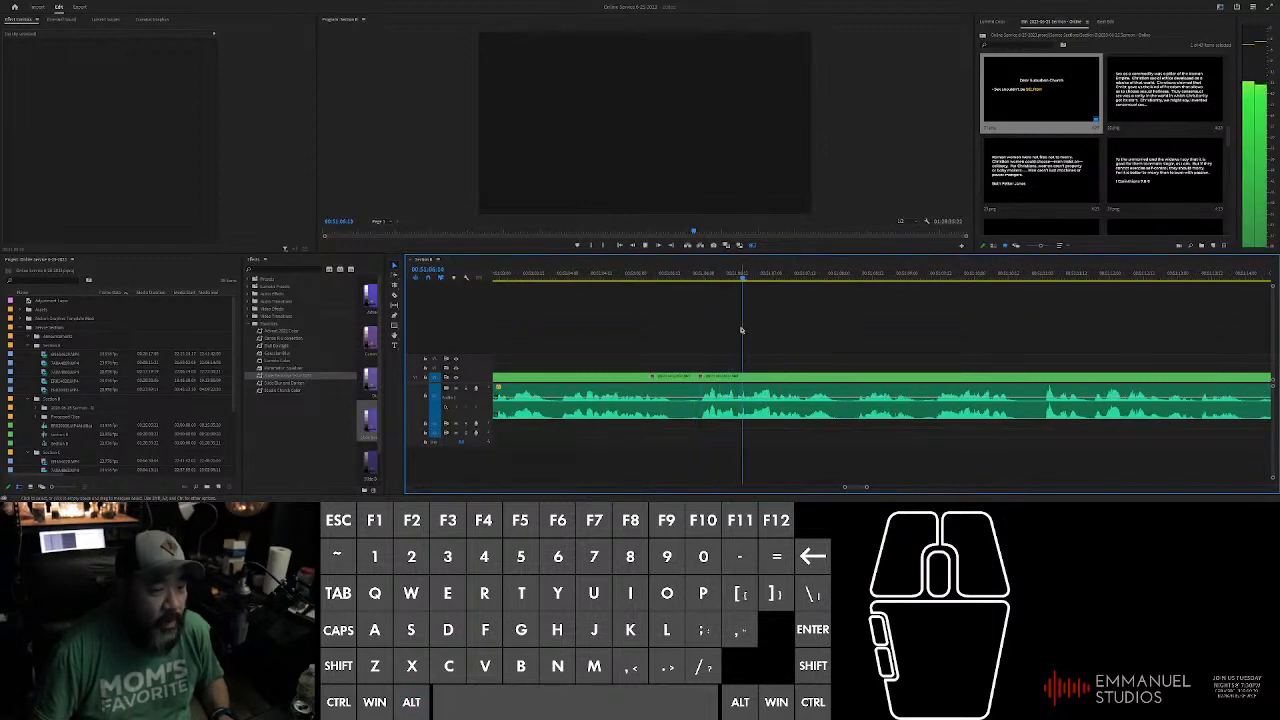
pyautogui.moveTo(1143, 97); pyautogui.dragTo(702, 360)
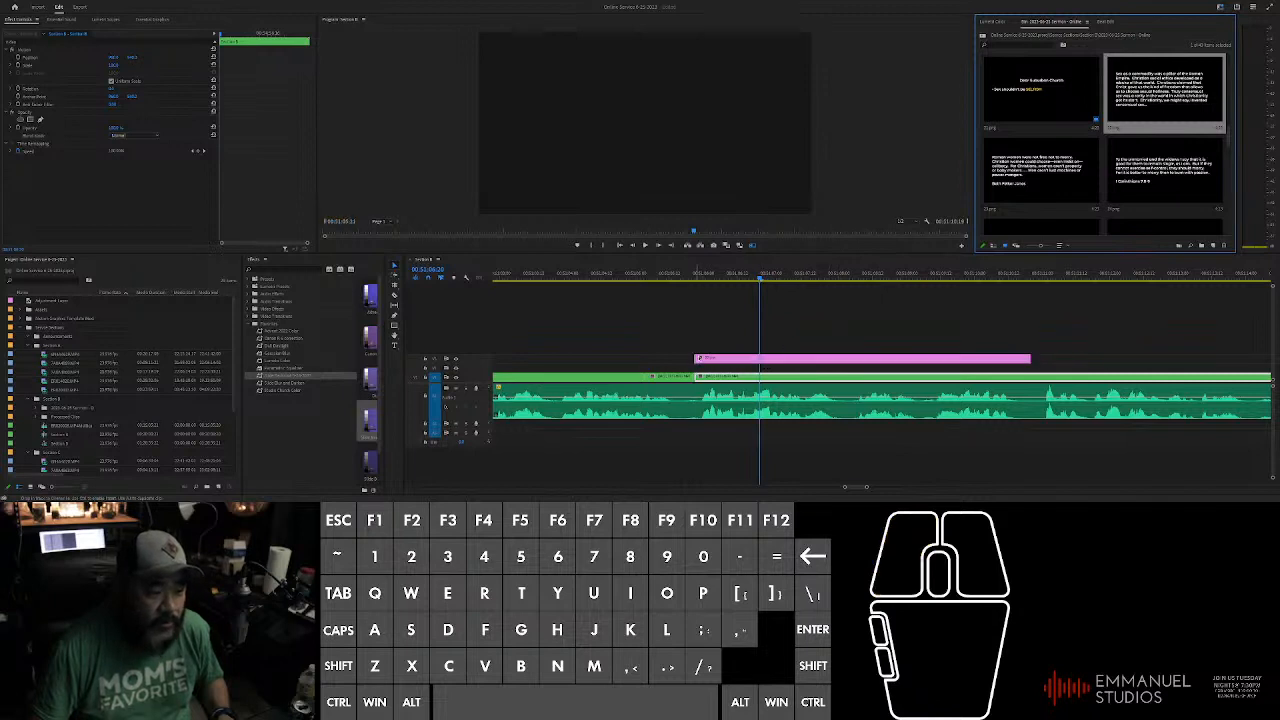
# Step: Return the playhead to the cut at 00:51:05:21 and select the camera clip beneath the new slide
pyautogui.click(752, 328)
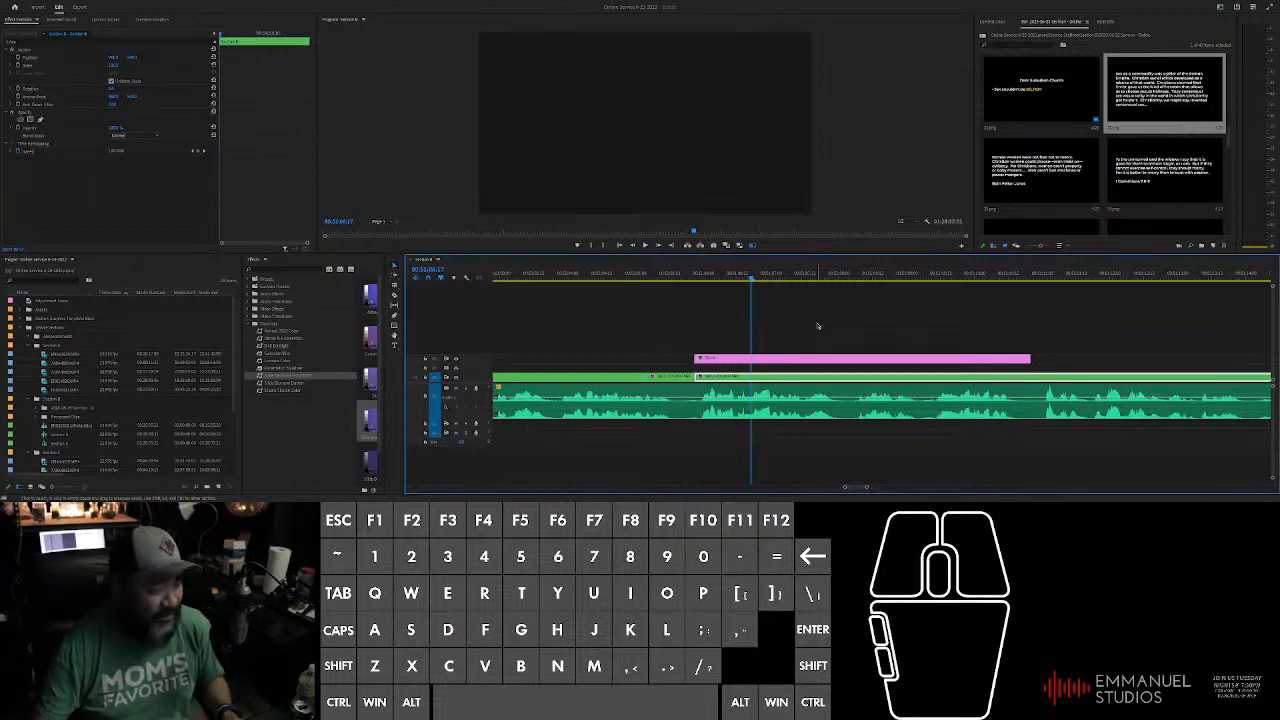
pyautogui.click(820, 325)
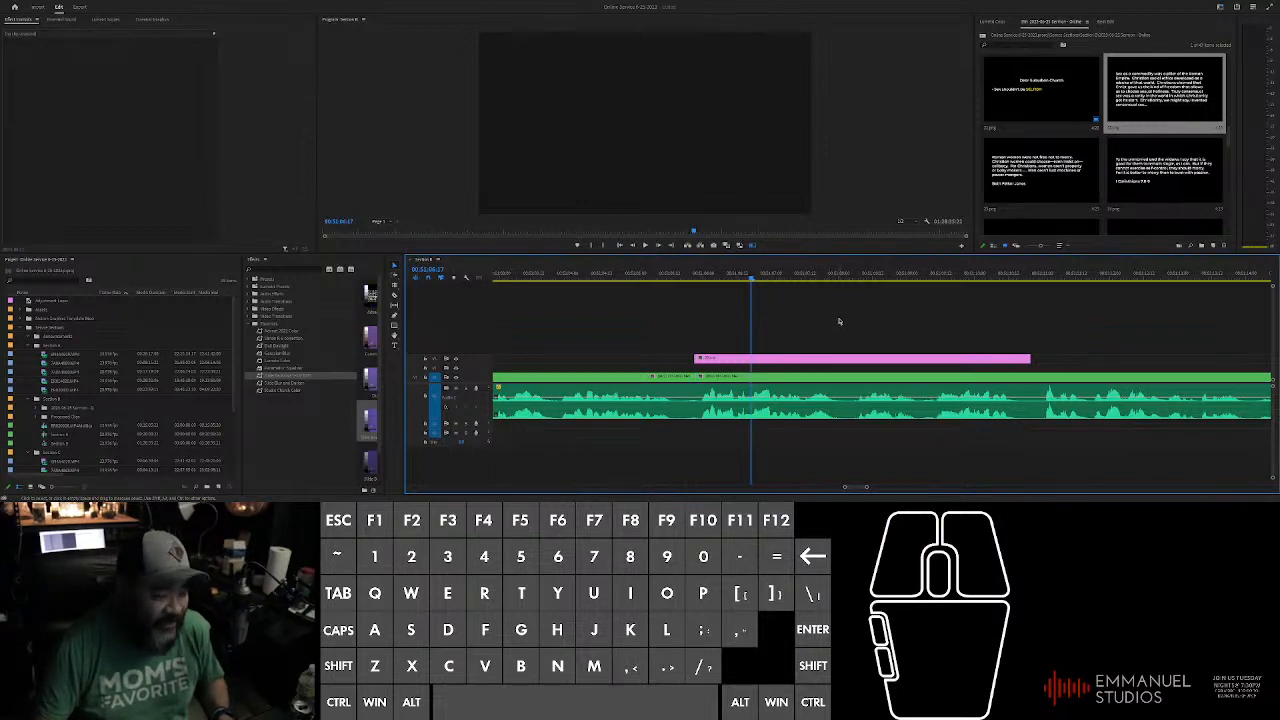
pyautogui.moveTo(718, 276); pyautogui.dragTo(695, 276)
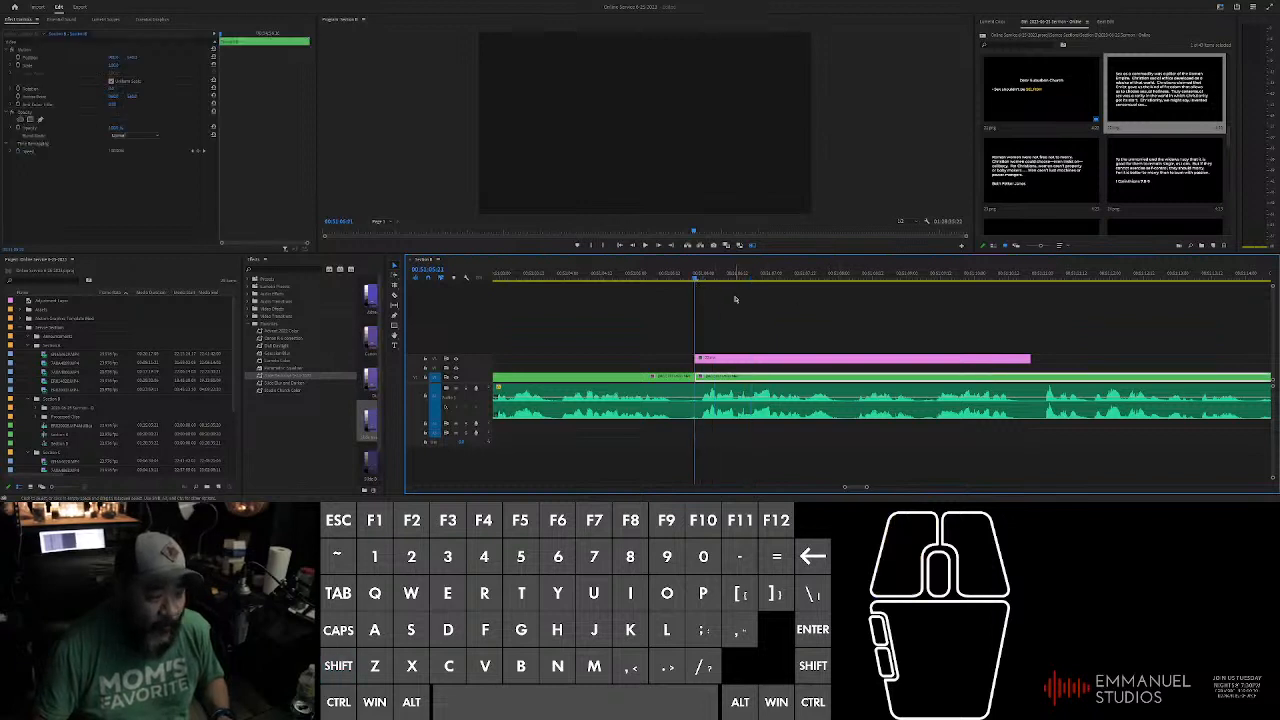
pyautogui.scroll(2, 735, 299)
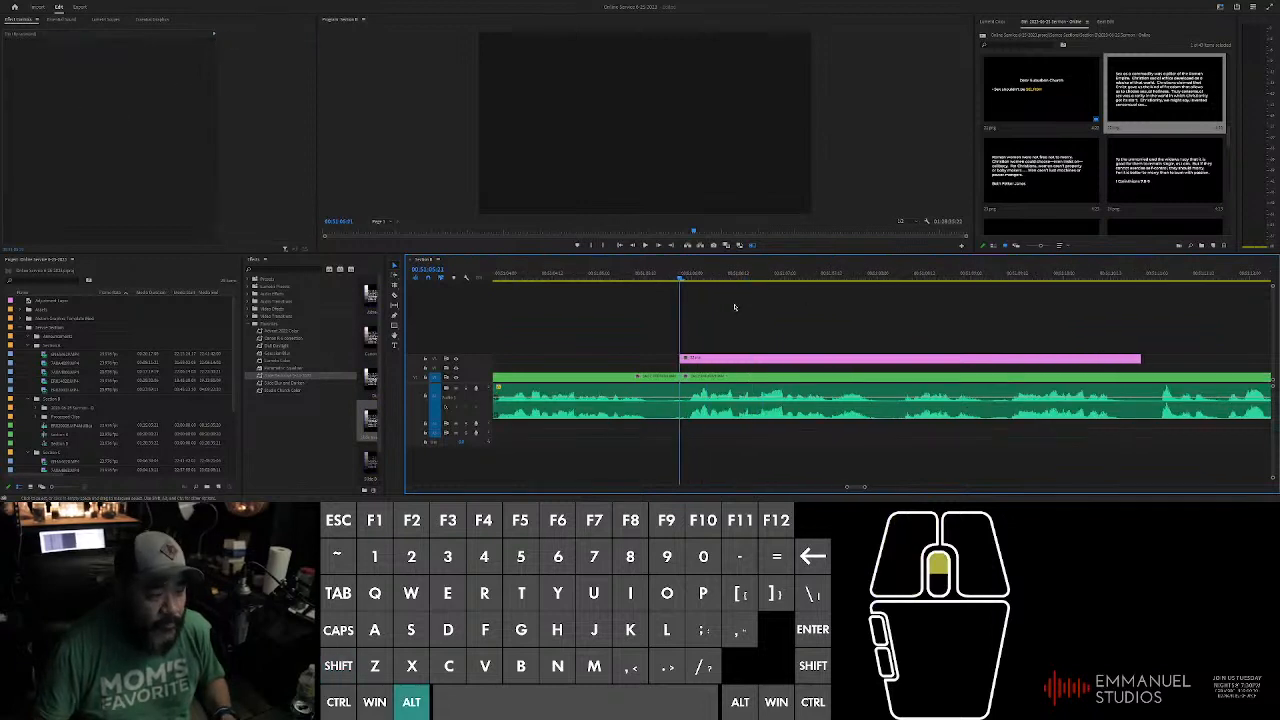
pyautogui.click(732, 377)
pyautogui.click(437, 167)
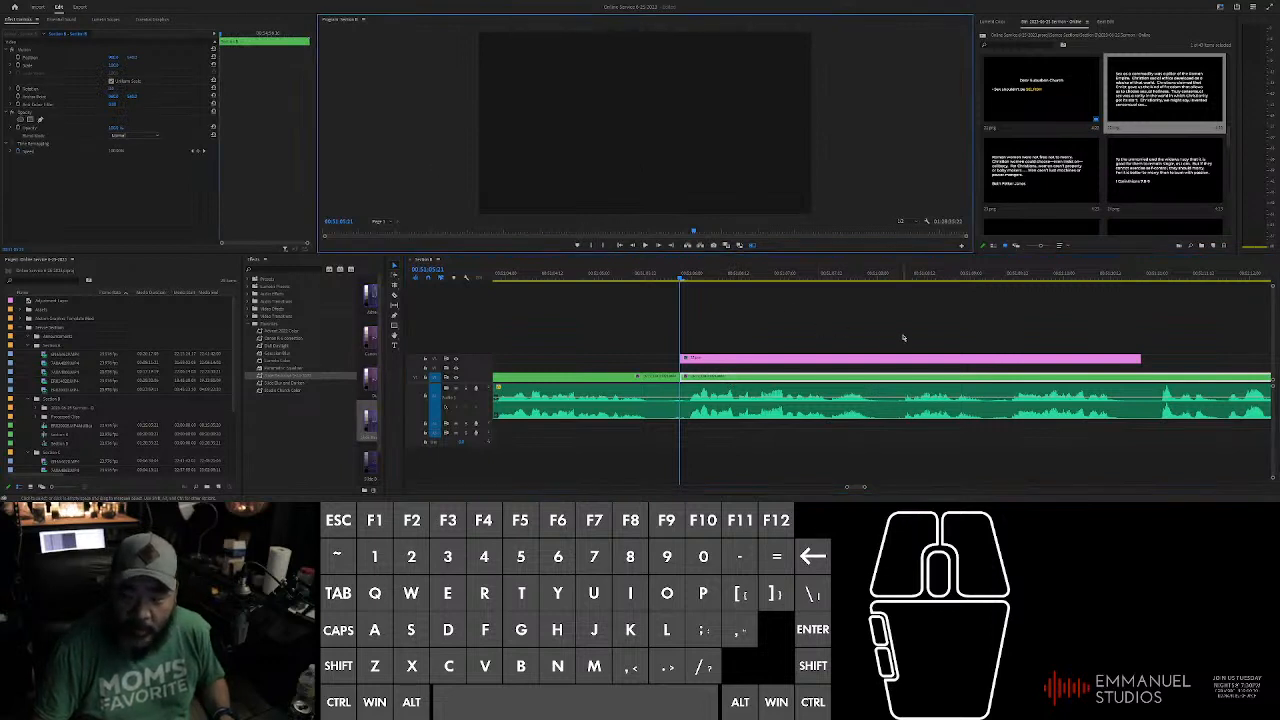
pyautogui.click(829, 303)
# Step: Play from the cut and extend the end of the Roman Empire quote slide to about 00:51:22
pyautogui.scroll(1, 751, 320)
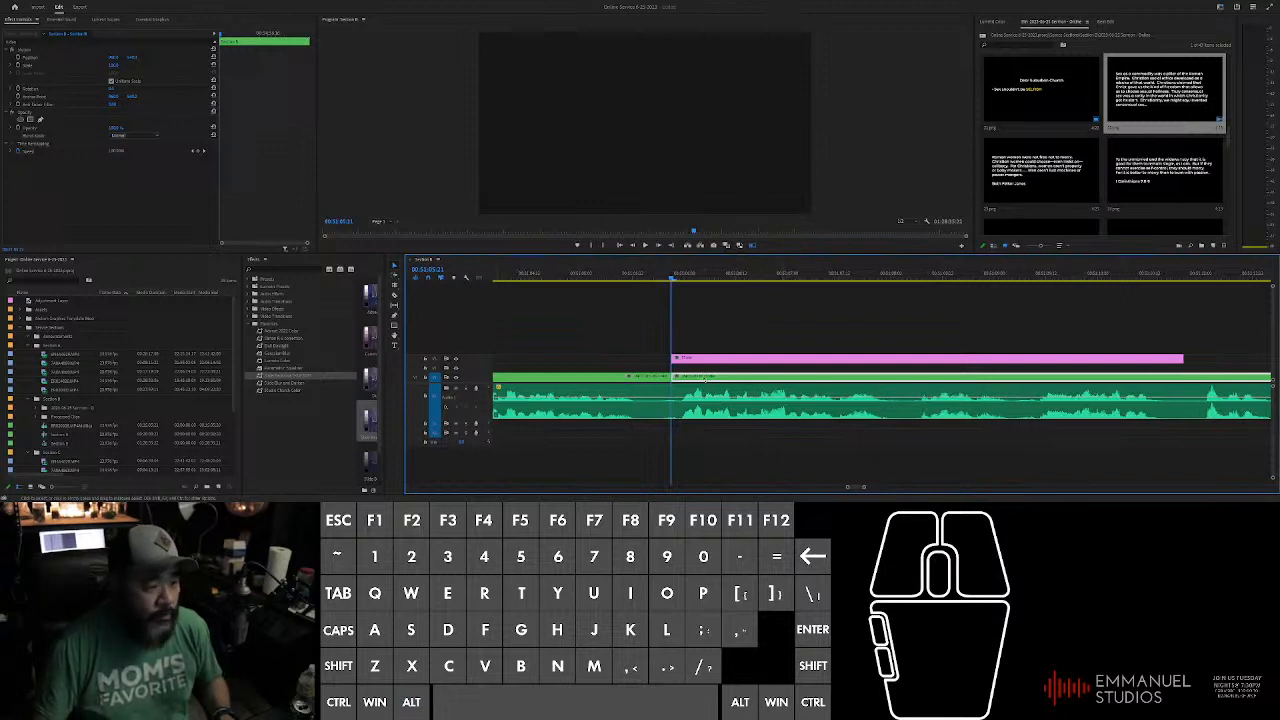
pyautogui.scroll(-2, 820, 316)
pyautogui.press('space')
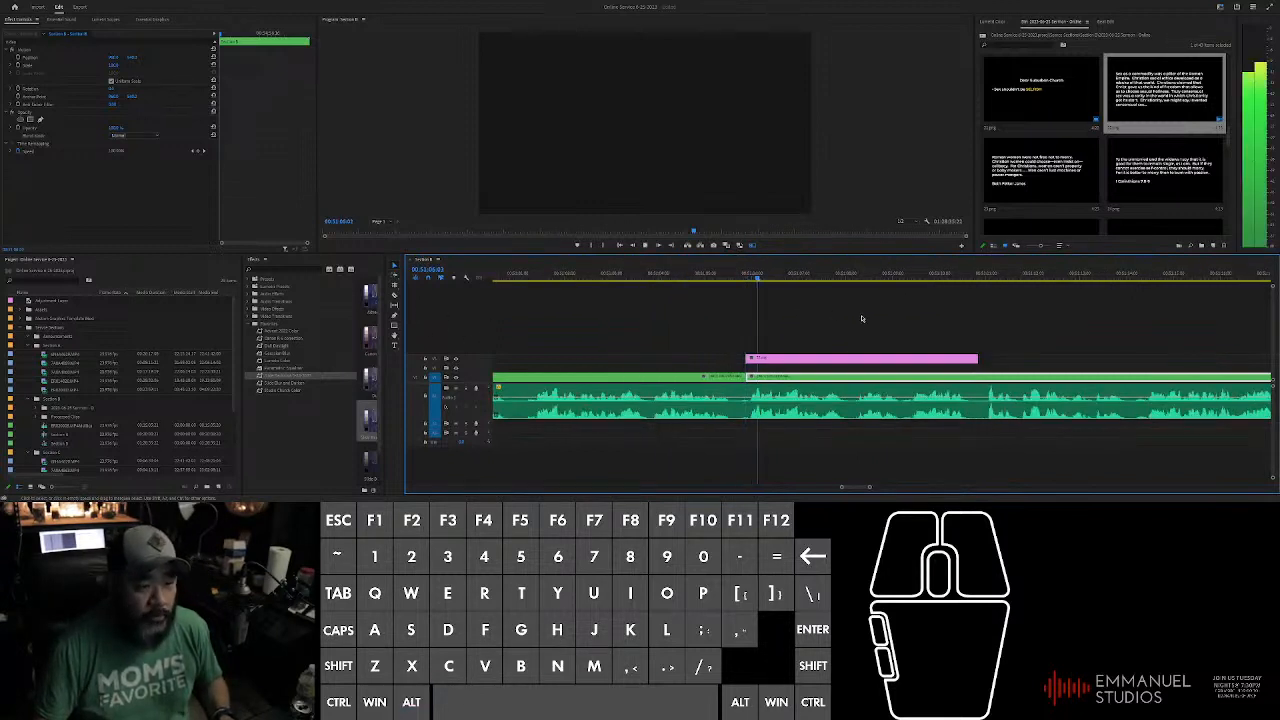
pyautogui.scroll(-2, 887, 316)
pyautogui.scroll(3, 889, 317)
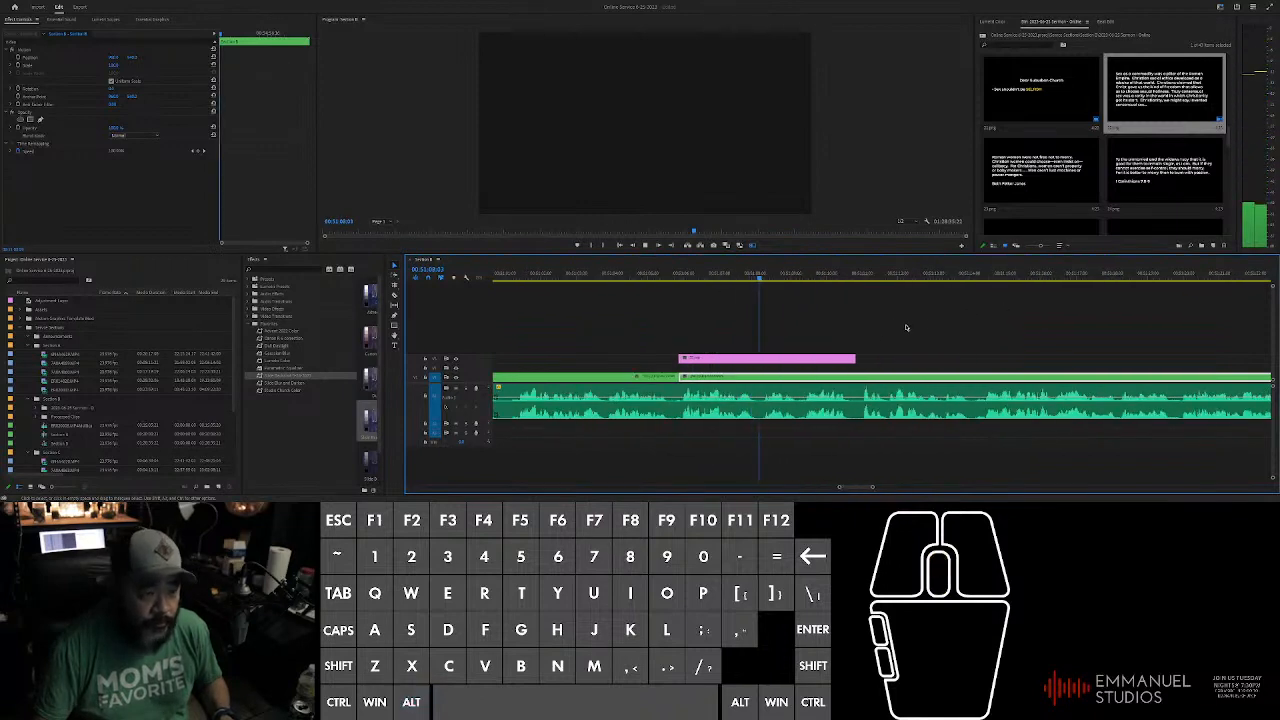
pyautogui.moveTo(855, 358); pyautogui.dragTo(1251, 358)
pyautogui.scroll(-4, 1135, 352)
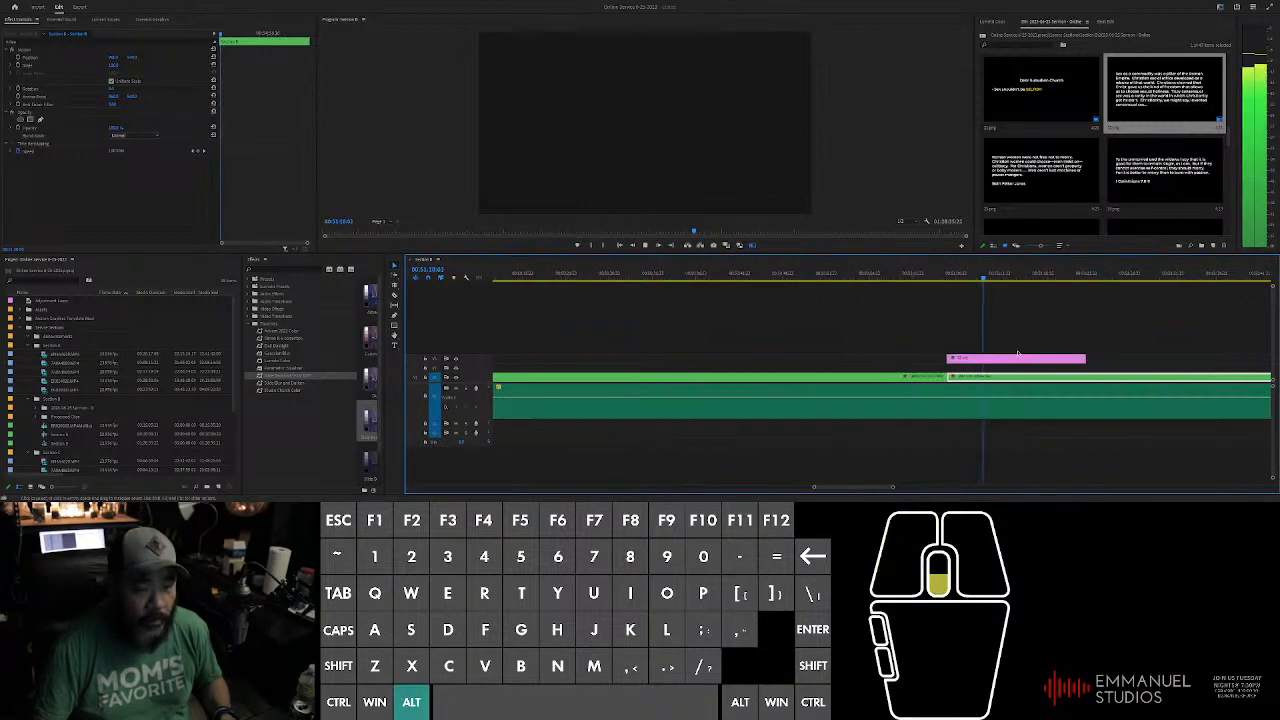
pyautogui.scroll(3, 934, 276)
pyautogui.scroll(2, 974, 311)
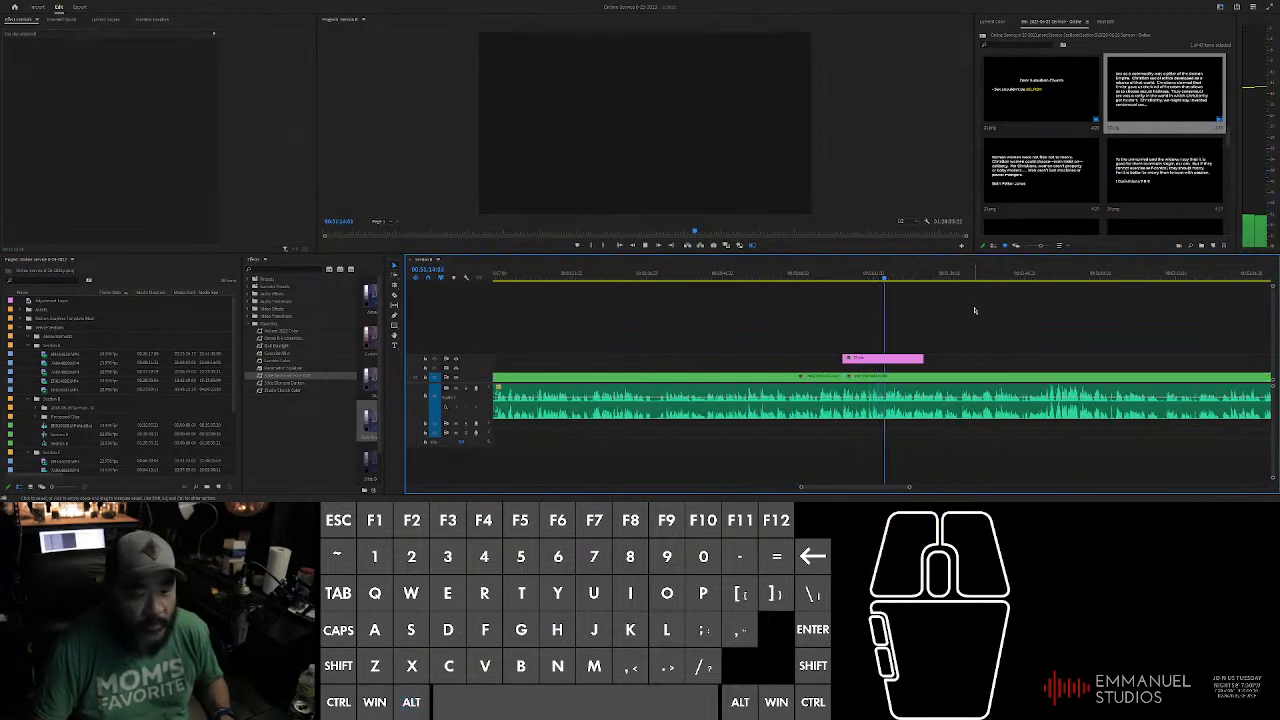
# Step: Extend the end of the current quote slide on the upper video track over more of the sermon
pyautogui.scroll(2, 972, 313)
pyautogui.scroll(1, 945, 316)
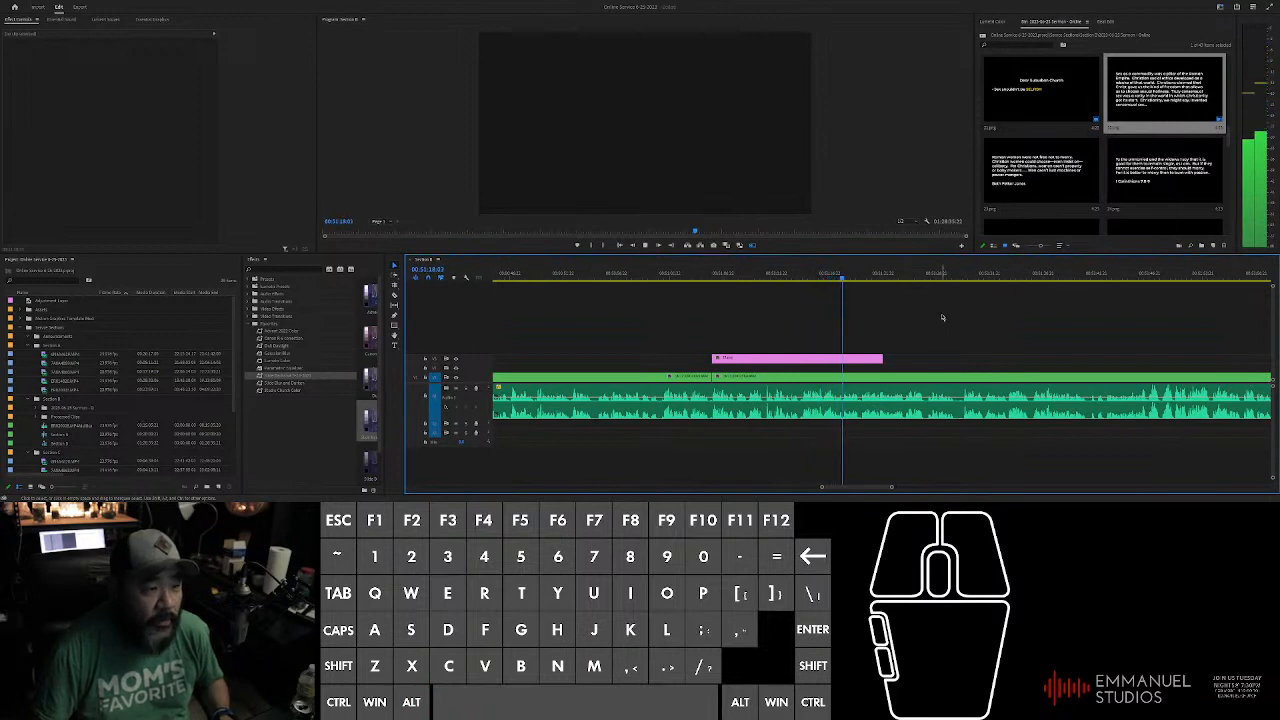
pyautogui.moveTo(884, 359); pyautogui.dragTo(1129, 359)
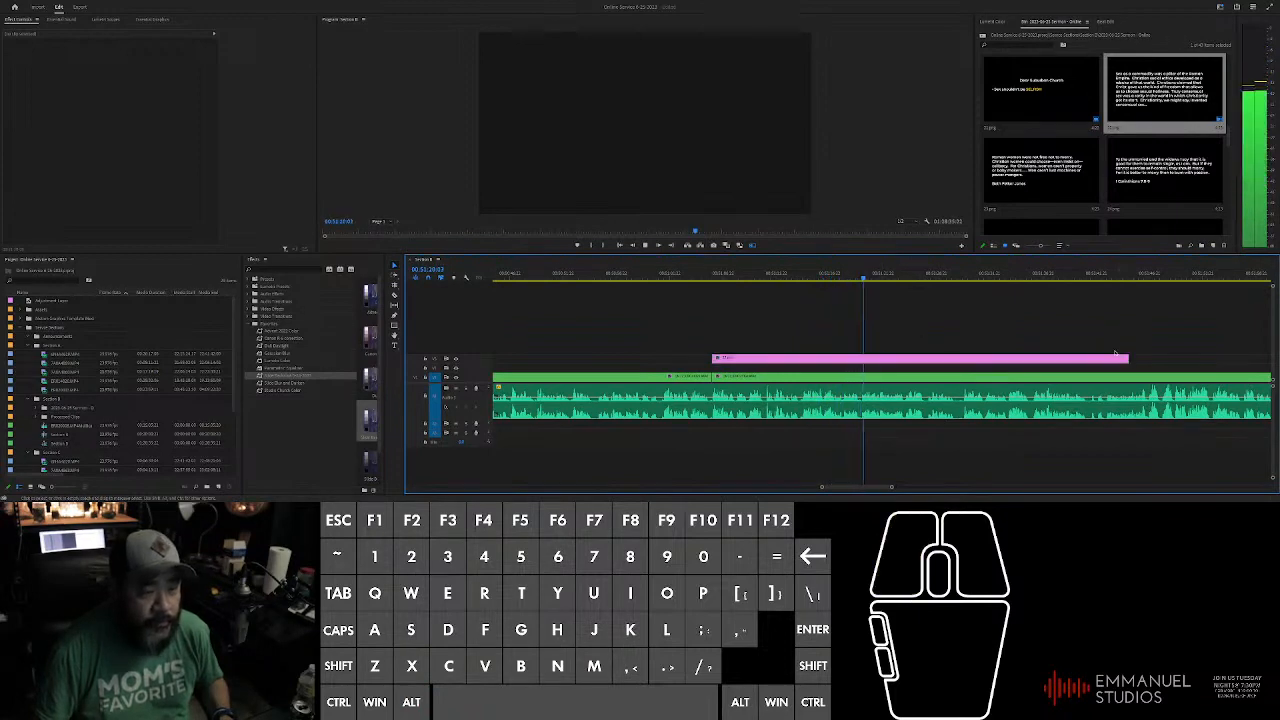
# Step: Play through the quote and trim the slide's end back to just after the point where its reading finishes
pyautogui.scroll(-5, 1060, 335)
pyautogui.scroll(2, 1102, 333)
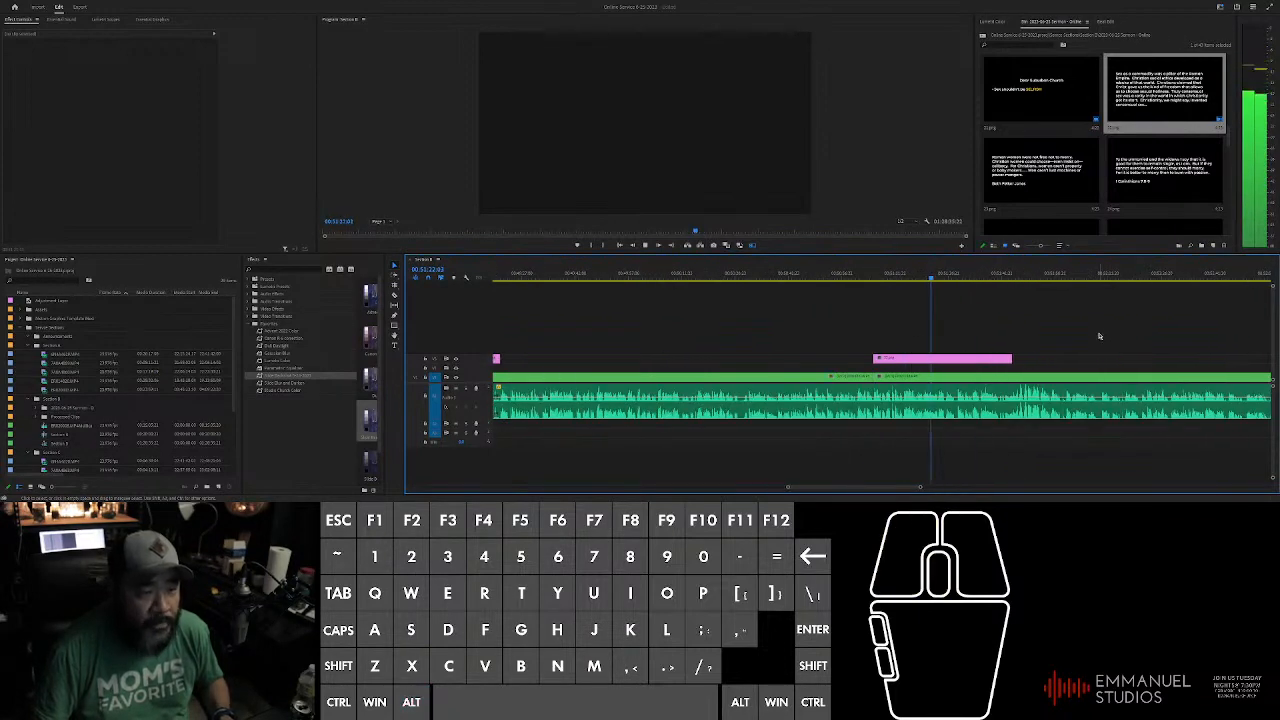
pyautogui.scroll(-1, 982, 352)
pyautogui.scroll(-4, 982, 352)
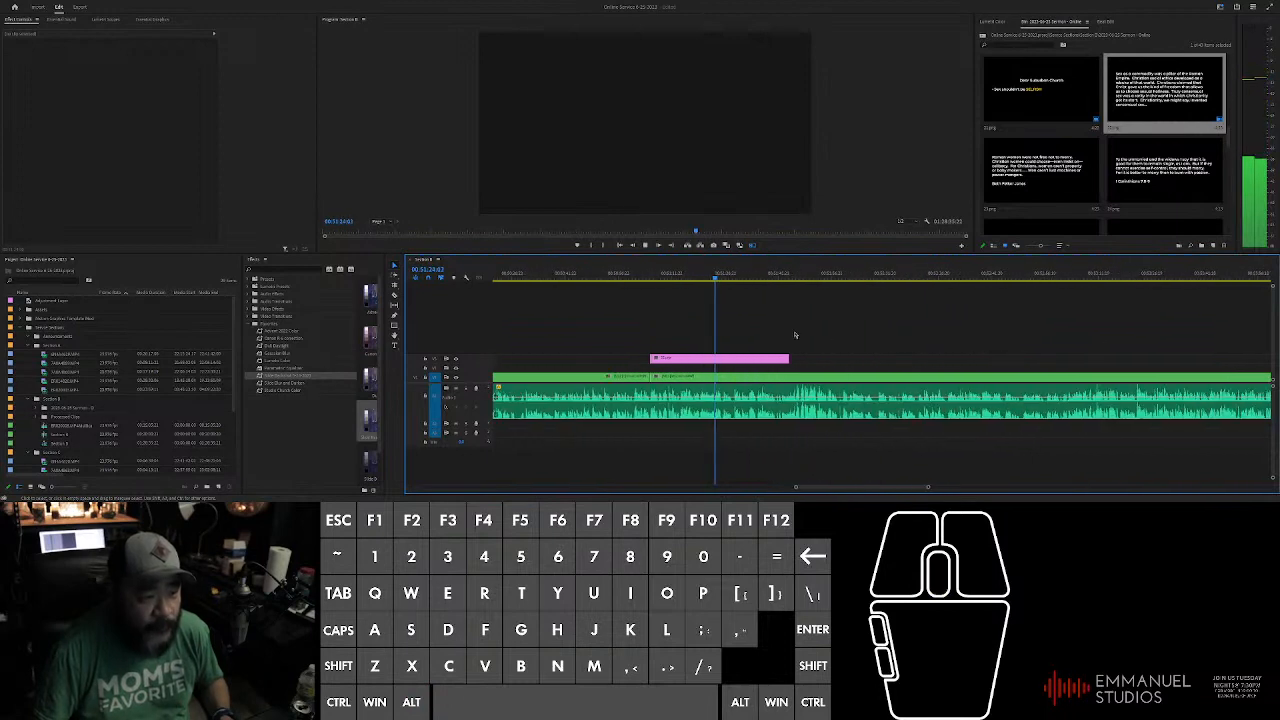
pyautogui.scroll(1, 856, 355)
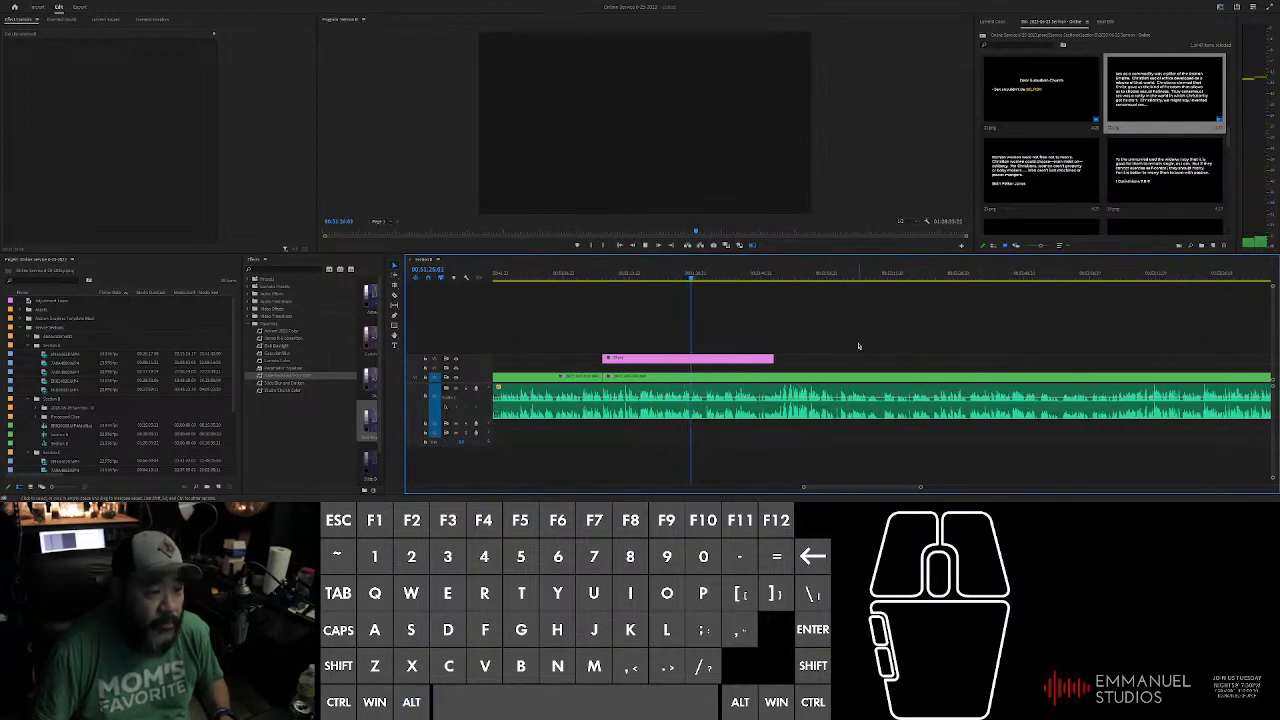
pyautogui.scroll(1, 710, 330)
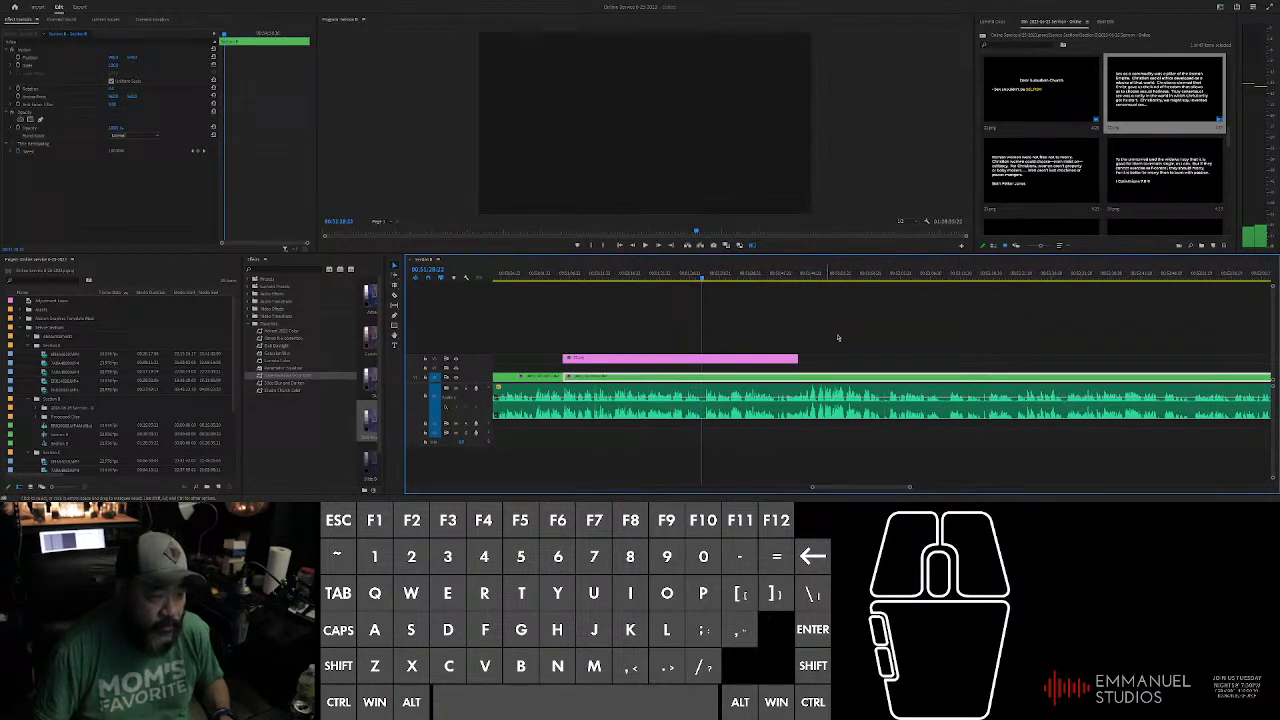
pyautogui.moveTo(797, 358); pyautogui.dragTo(725, 358)
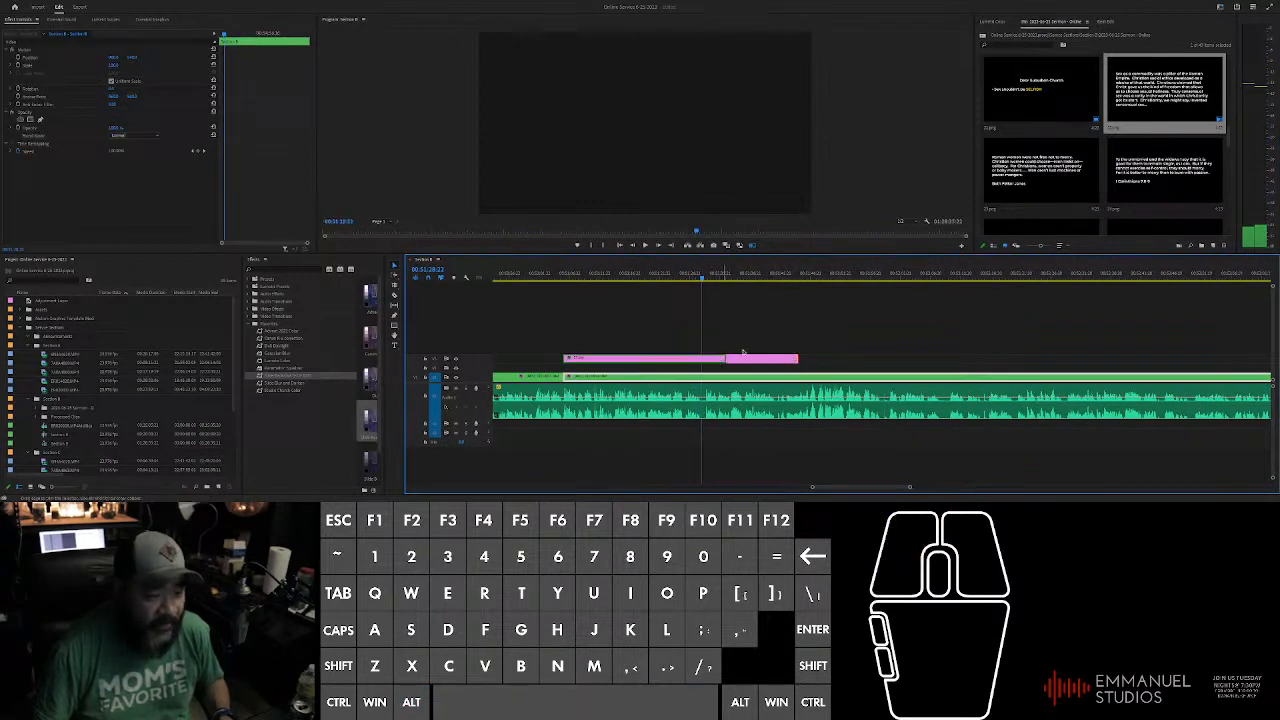
# Step: Place the next quote slide directly after the first on the same track and extend its end over the sermon
pyautogui.moveTo(1040, 175); pyautogui.dragTo(705, 365)
pyautogui.scroll(-3, 783, 325)
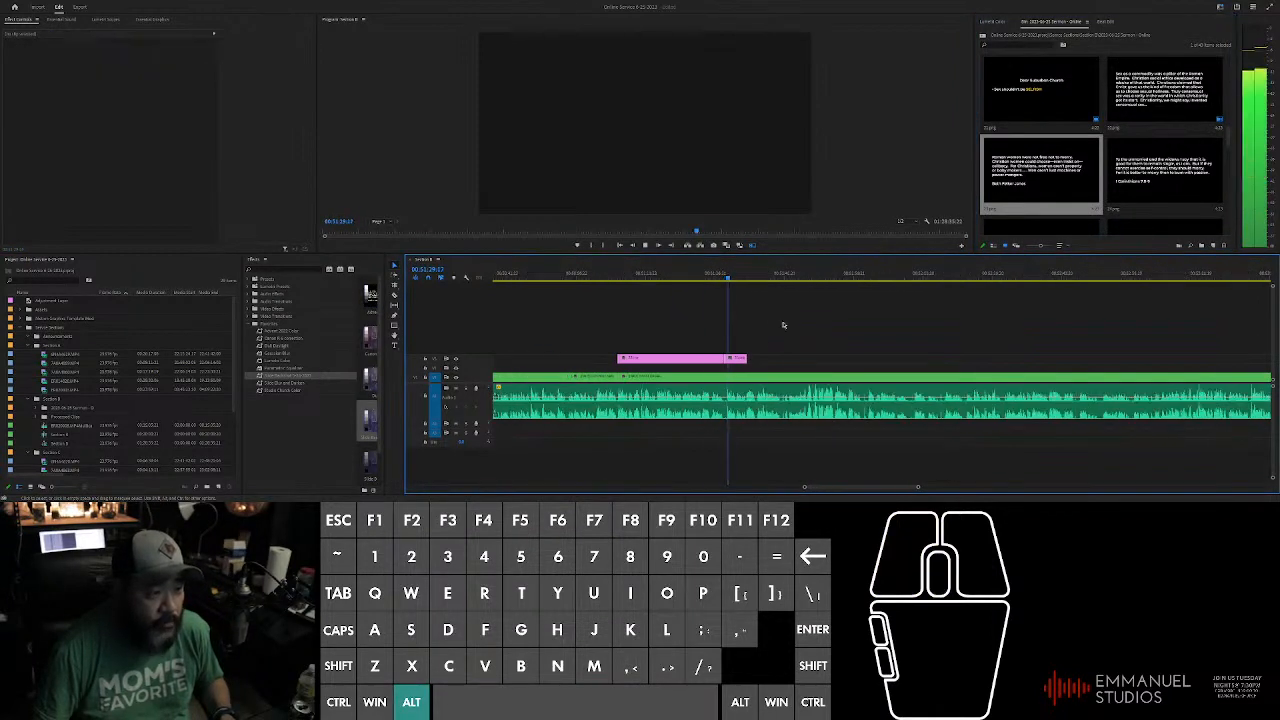
pyautogui.moveTo(741, 358); pyautogui.dragTo(971, 358)
# Step: Play to the end of the second quote, then trim its slide and split the sermon video at 00:51:42:03
pyautogui.scroll(-3, 893, 331)
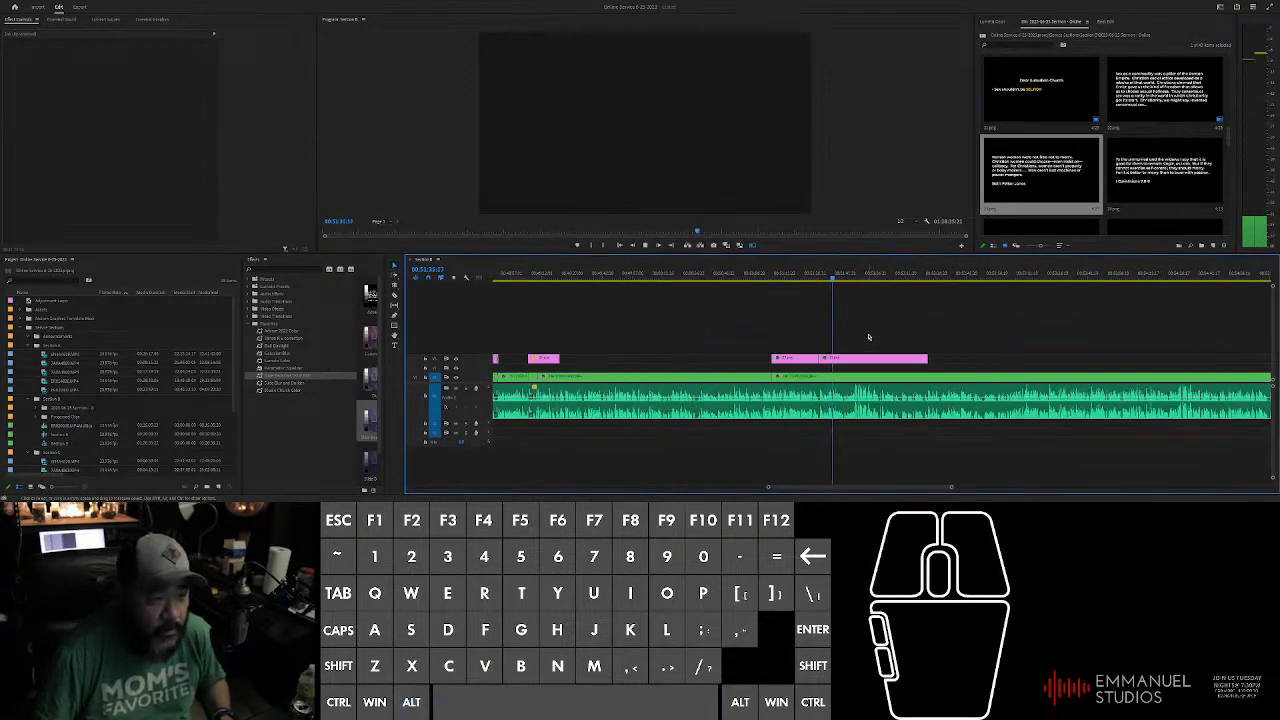
pyautogui.scroll(2, 871, 337)
pyautogui.scroll(-2, 872, 337)
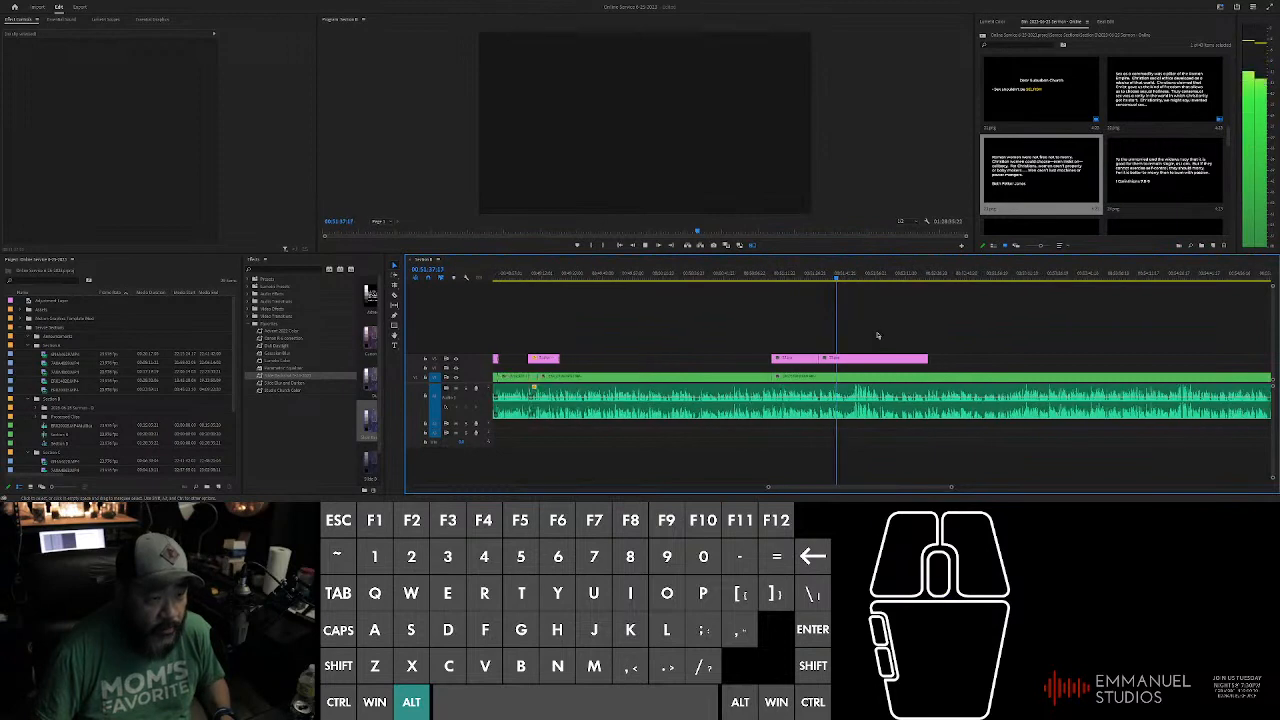
pyautogui.scroll(2, 876, 336)
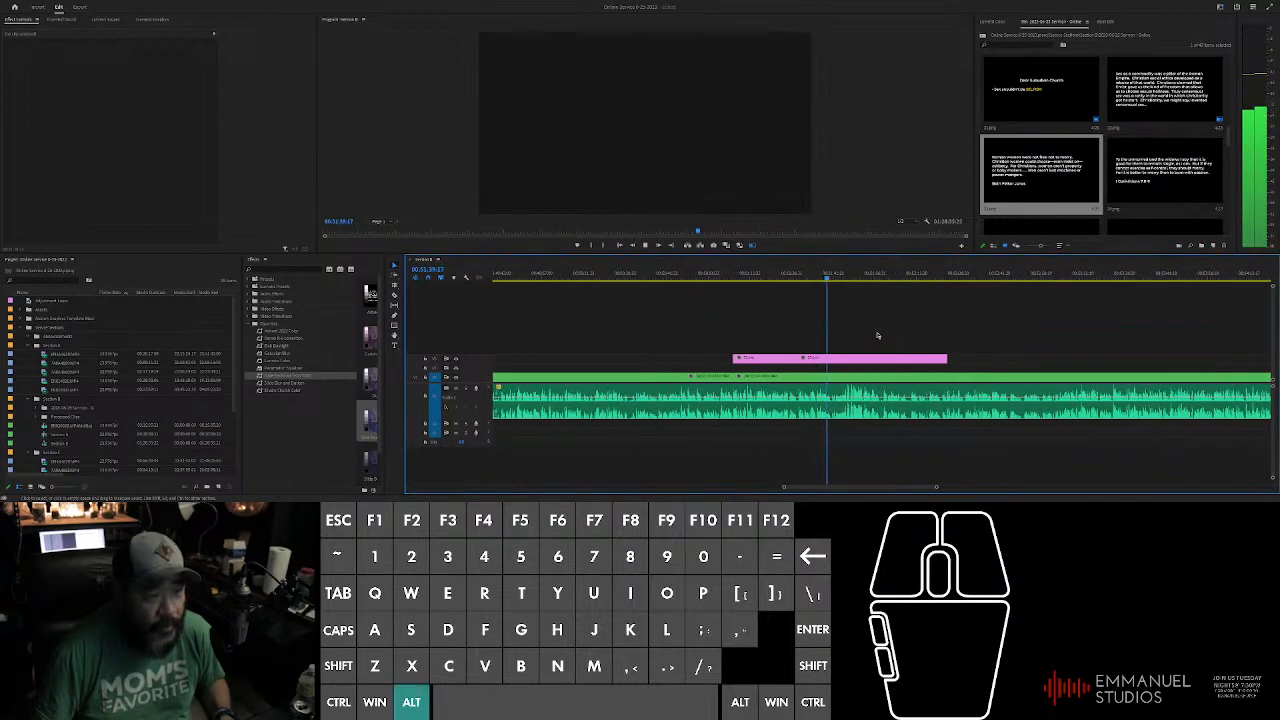
pyautogui.scroll(1, 877, 335)
pyautogui.press('d')
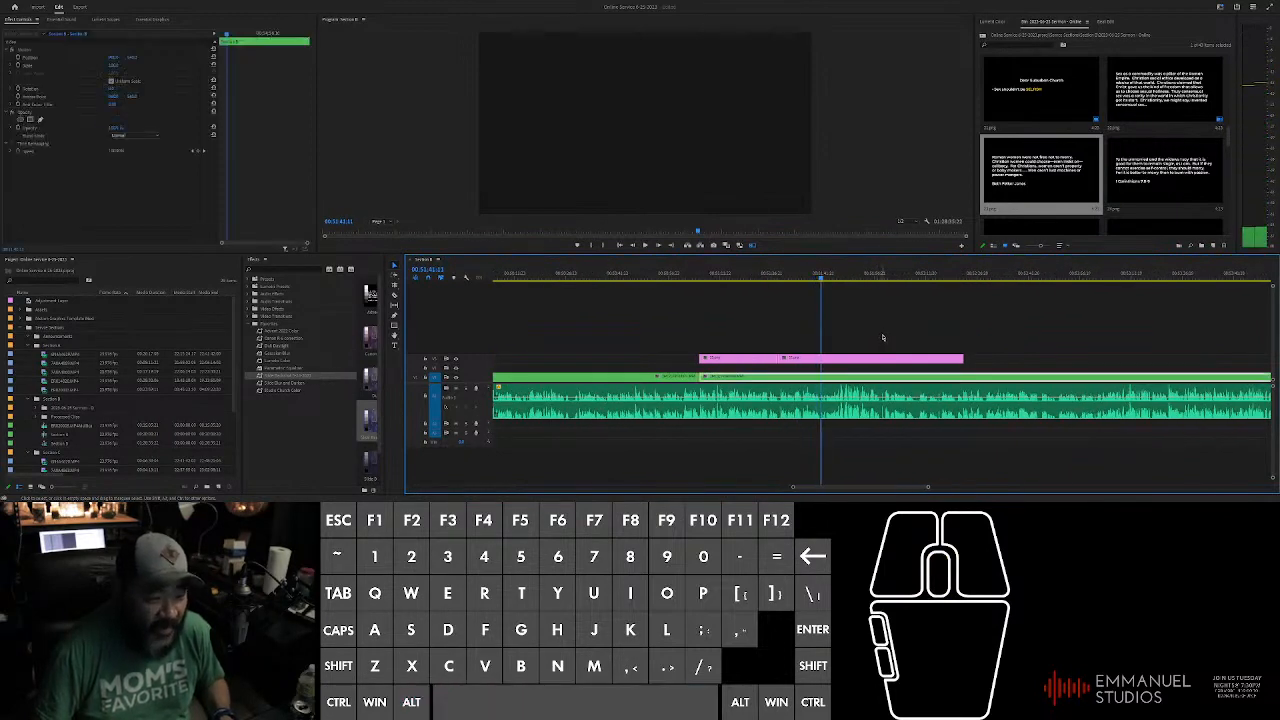
pyautogui.click(882, 337)
pyautogui.press('space')
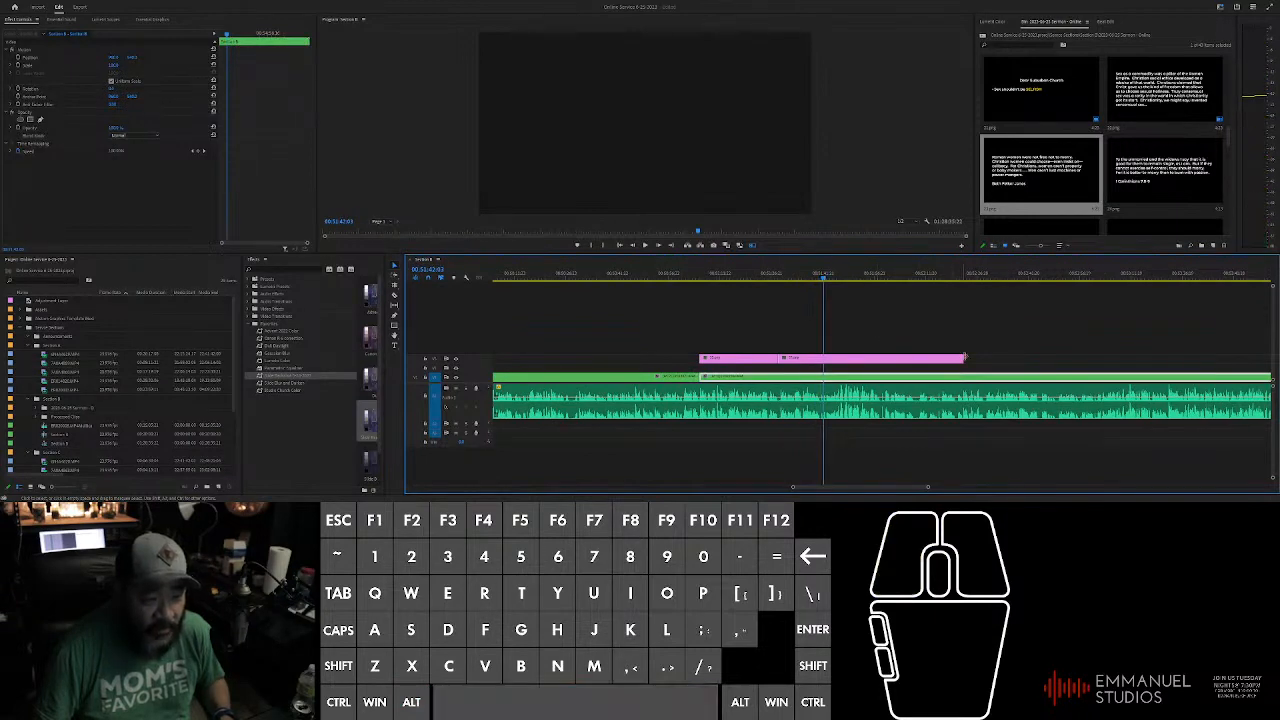
pyautogui.click(890, 358)
pyautogui.press('Delete')
pyautogui.hotkey('ctrl', 'k')
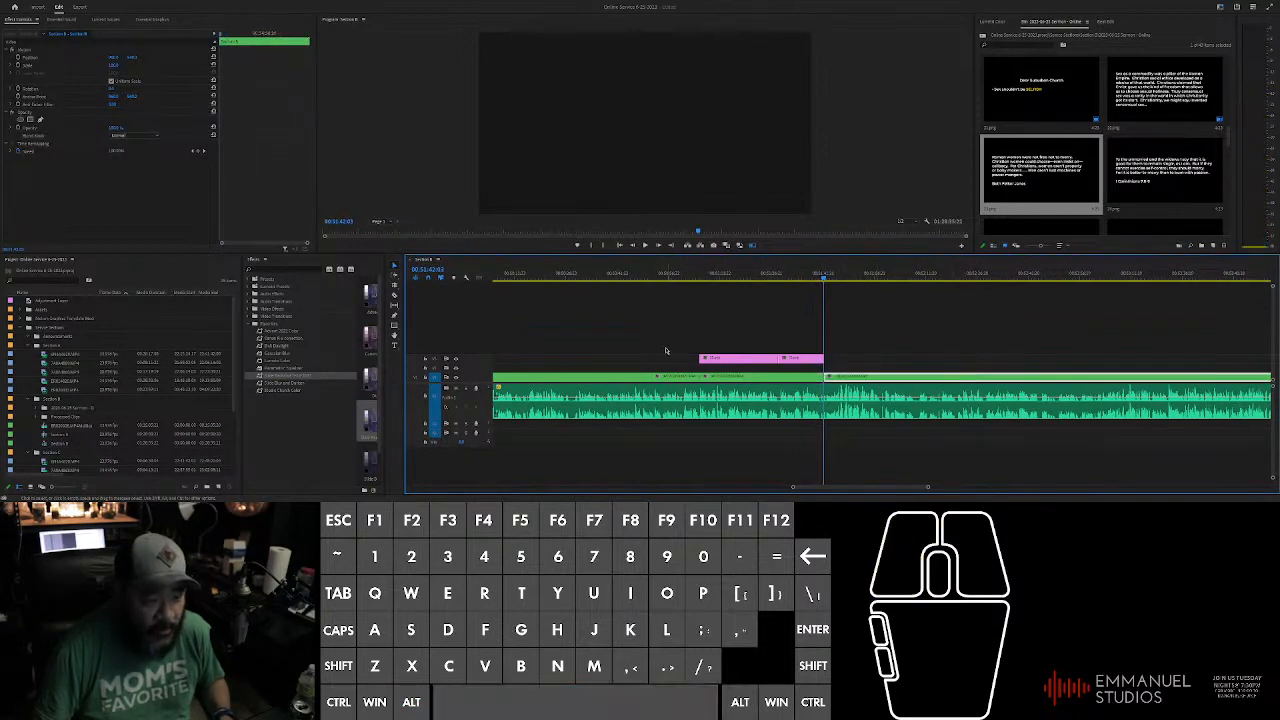
# Step: Apply the default video transition to both quote slides and the sermon video cuts beneath them
pyautogui.moveTo(630, 326); pyautogui.dragTo(867, 385)
pyautogui.hotkey('ctrl', 'd')
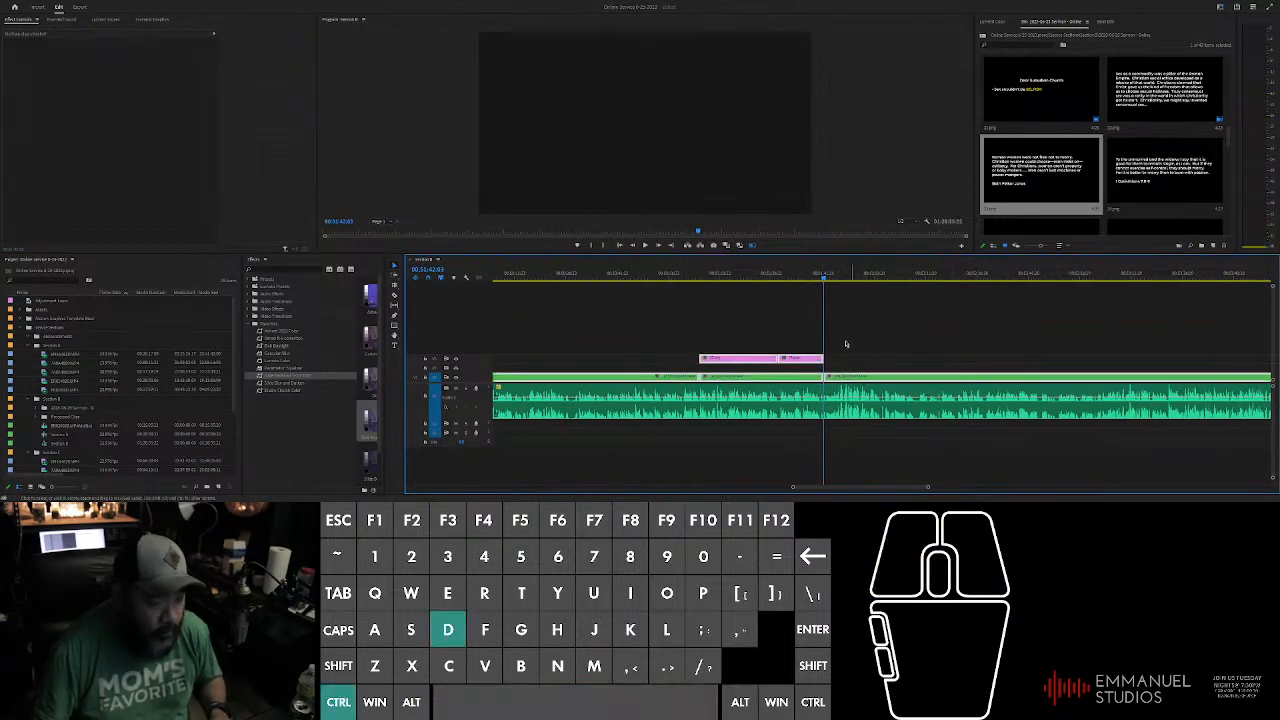
pyautogui.click(723, 319)
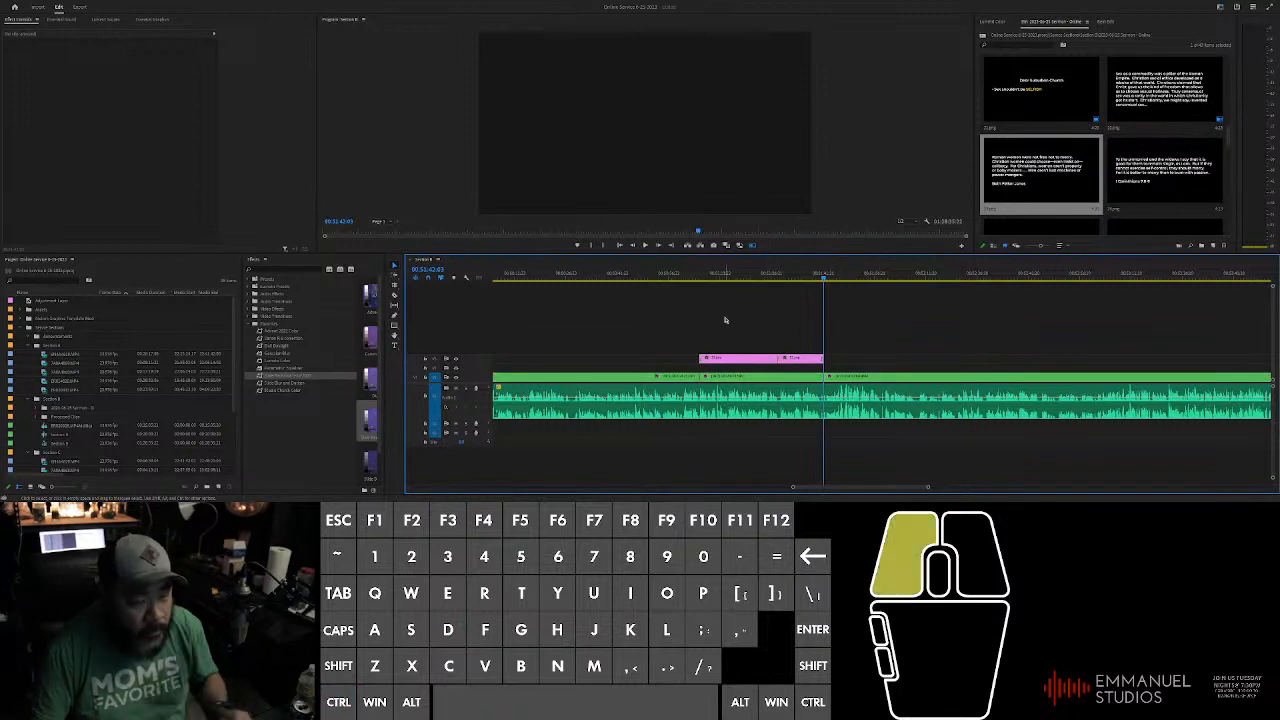
# Step: Apply the saved Lumetri Color and Gaussian Blur preset to the sermon video segment beneath the two quote slides
pyautogui.scroll(4, 722, 318)
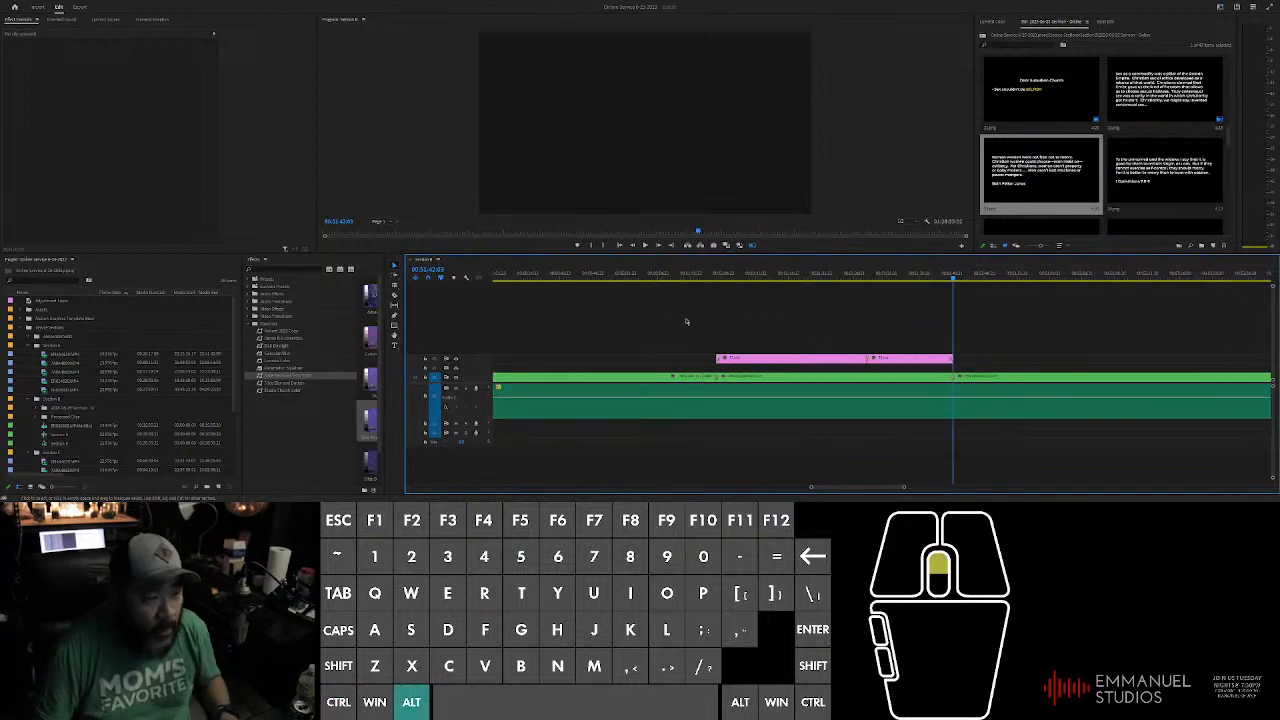
pyautogui.click(733, 357)
pyautogui.scroll(-5, 920, 357)
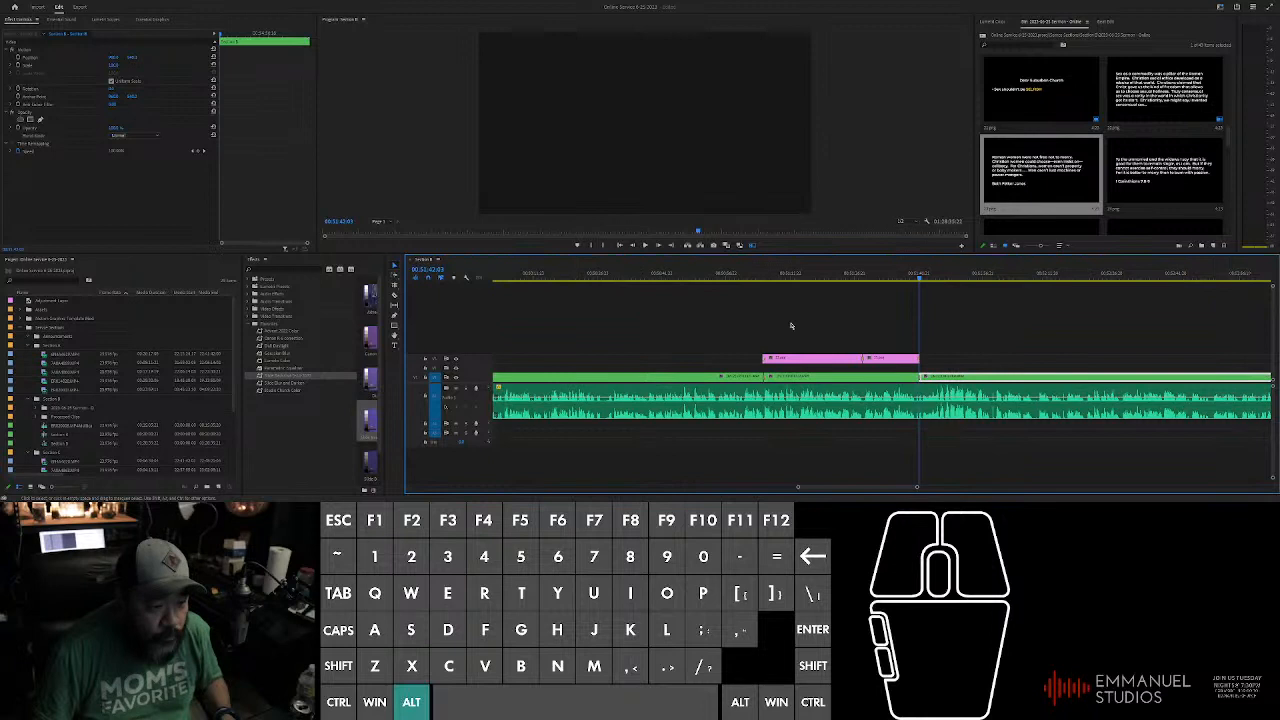
pyautogui.click(919, 358)
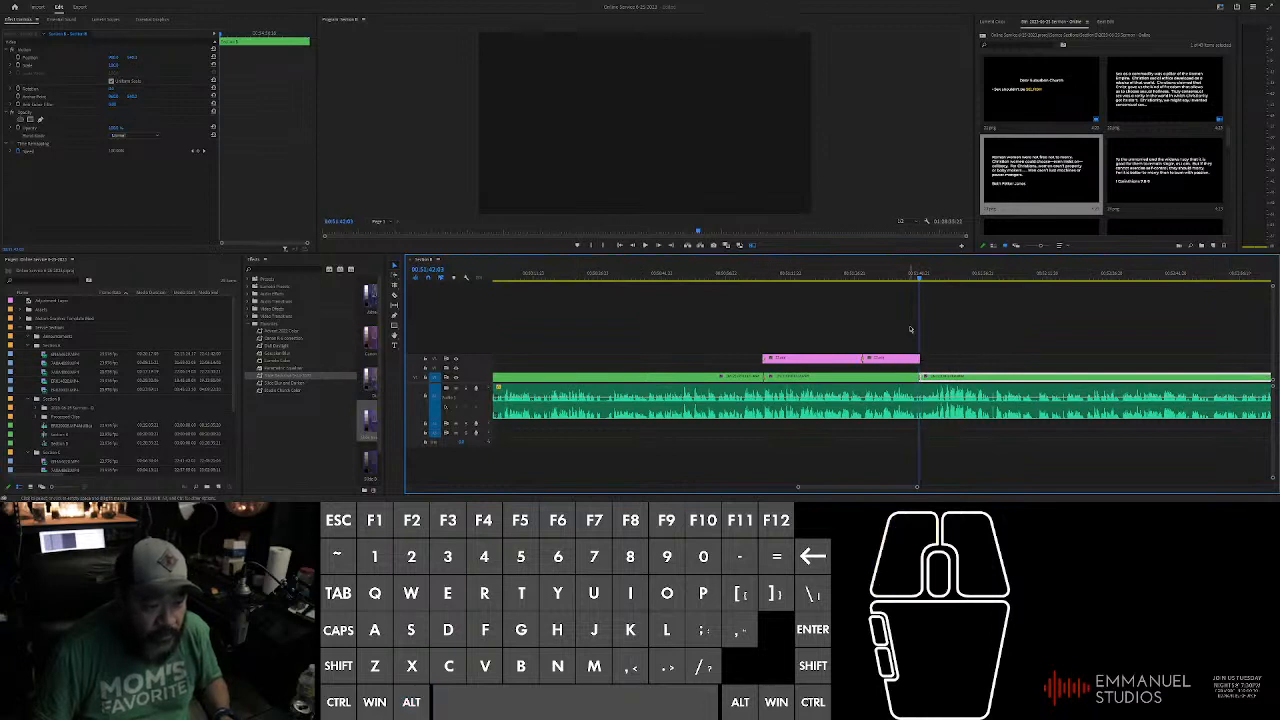
pyautogui.click(877, 276)
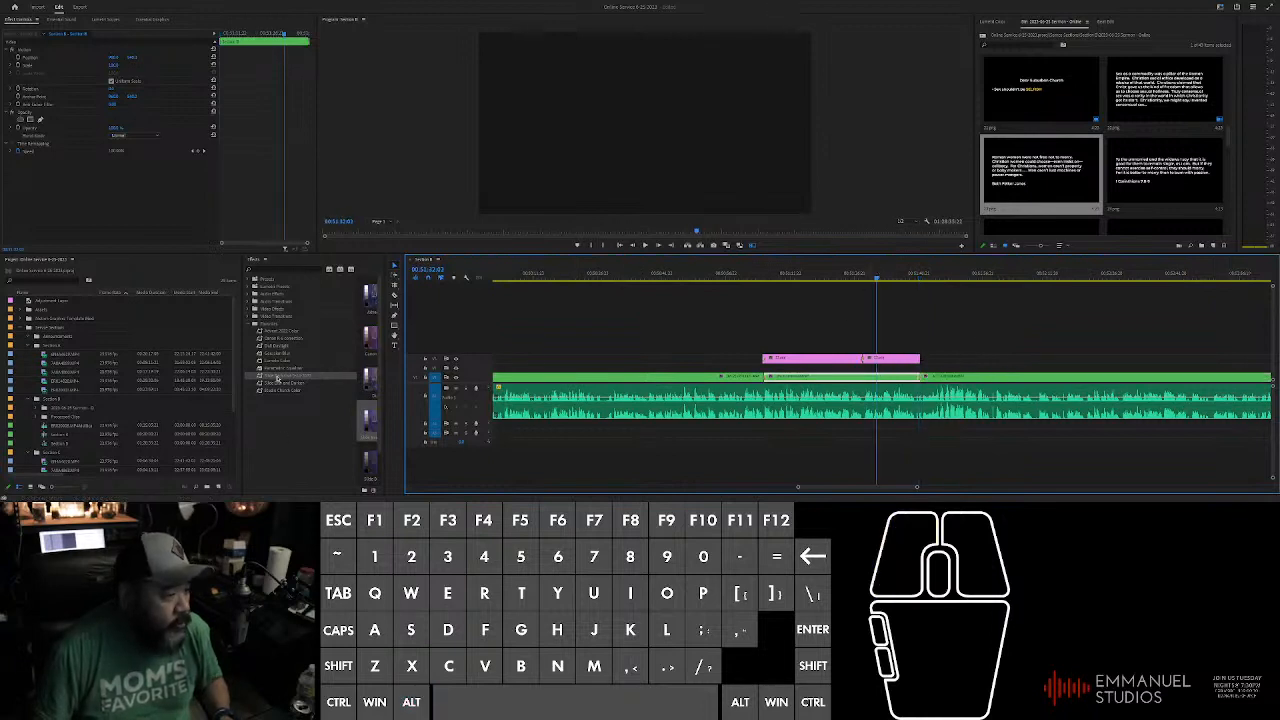
pyautogui.moveTo(278, 377); pyautogui.dragTo(858, 378)
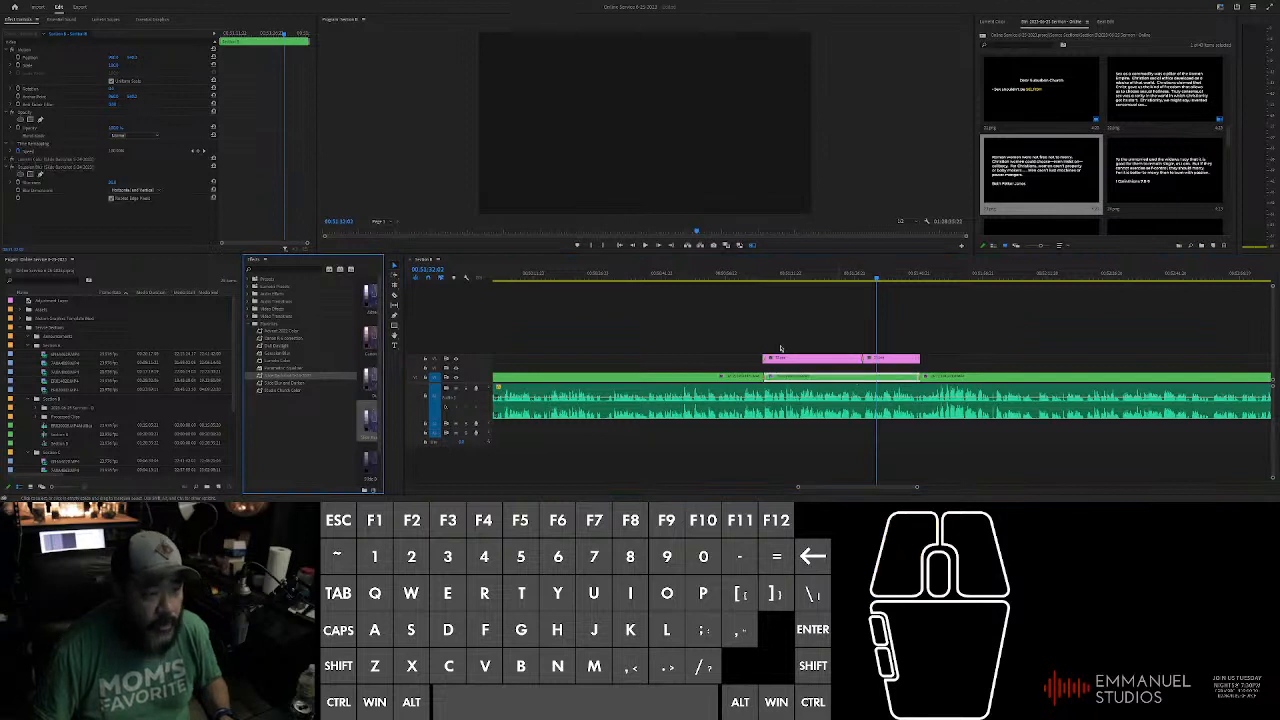
# Step: Play back the section with the two quote slides to check their timing, transitions and blurred background
pyautogui.click(759, 273)
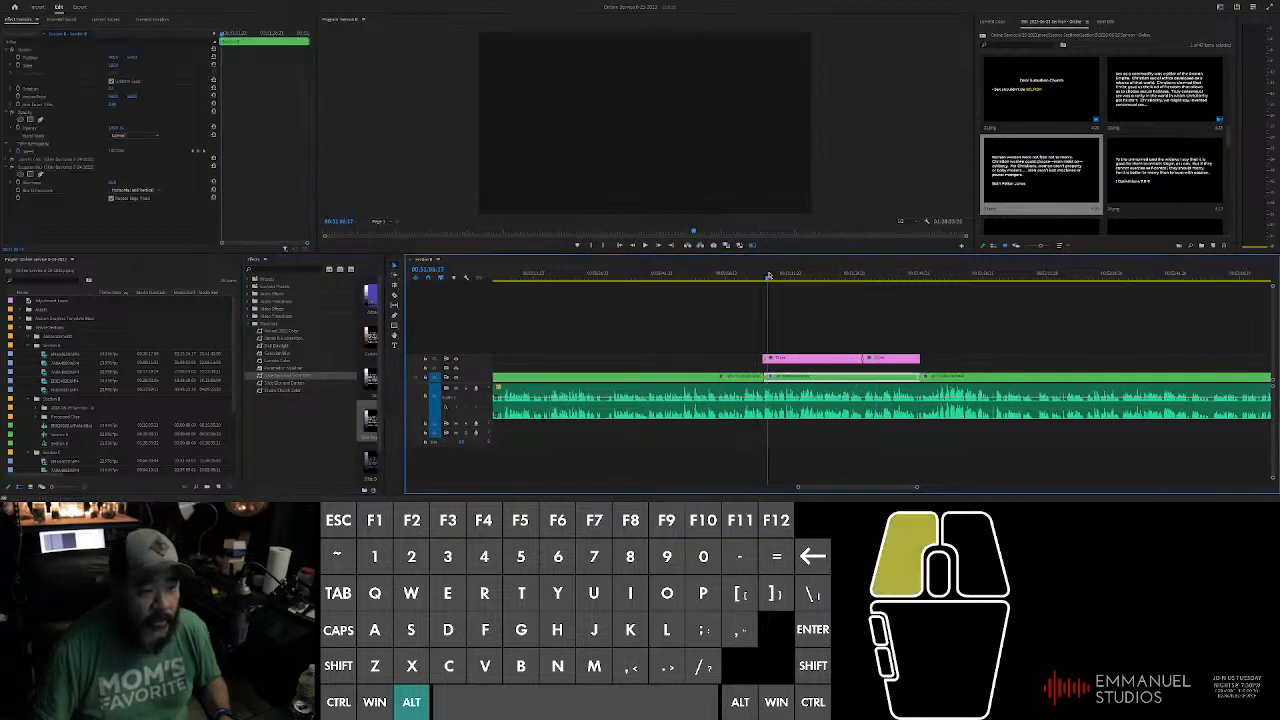
pyautogui.keyDown('alt'); pyautogui.scroll(2, 847, 305); pyautogui.keyUp('alt')
pyautogui.press('space')
pyautogui.click(836, 309)
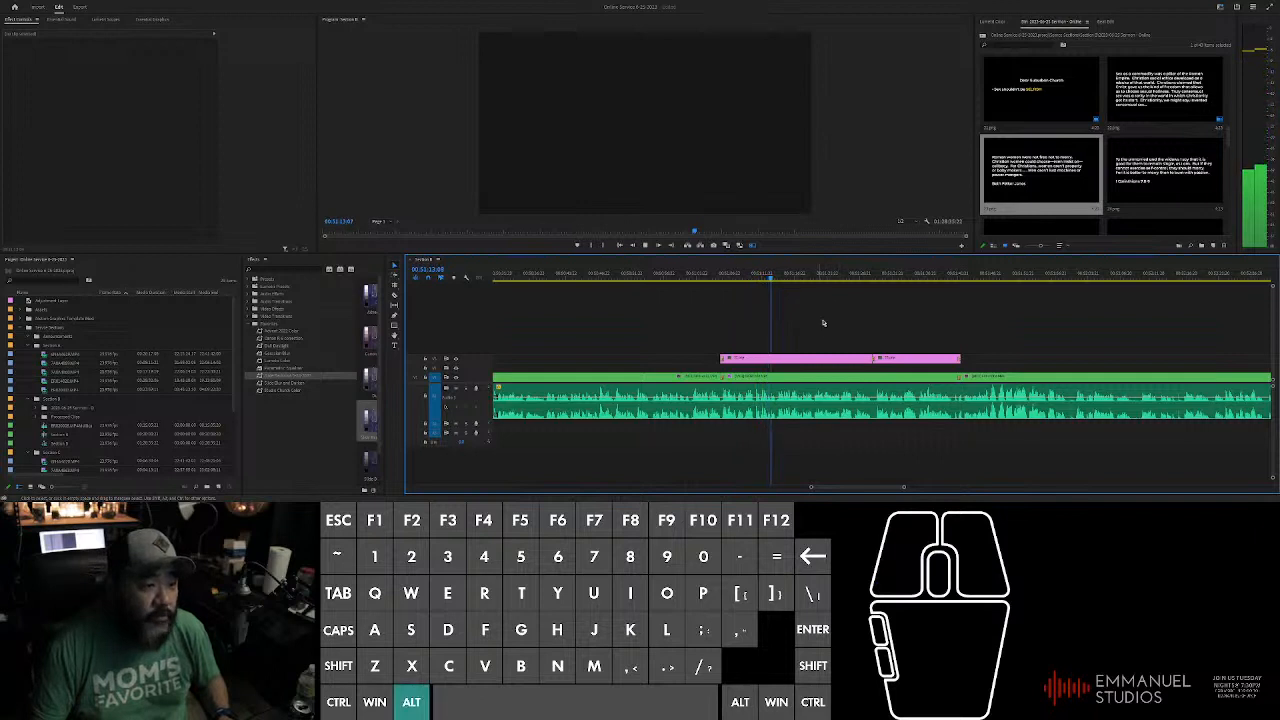
pyautogui.scroll(2, 839, 318)
pyautogui.scroll(1, 850, 322)
pyautogui.scroll(-3, 880, 323)
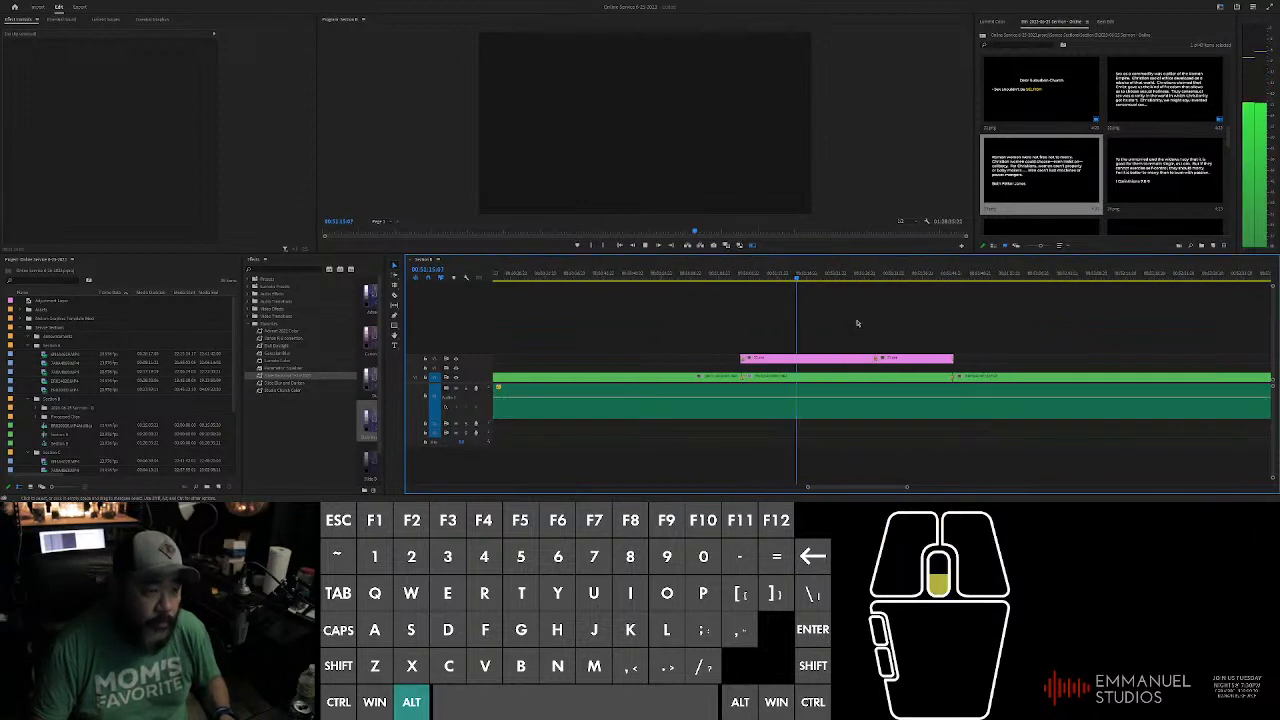
pyautogui.scroll(1, 910, 325)
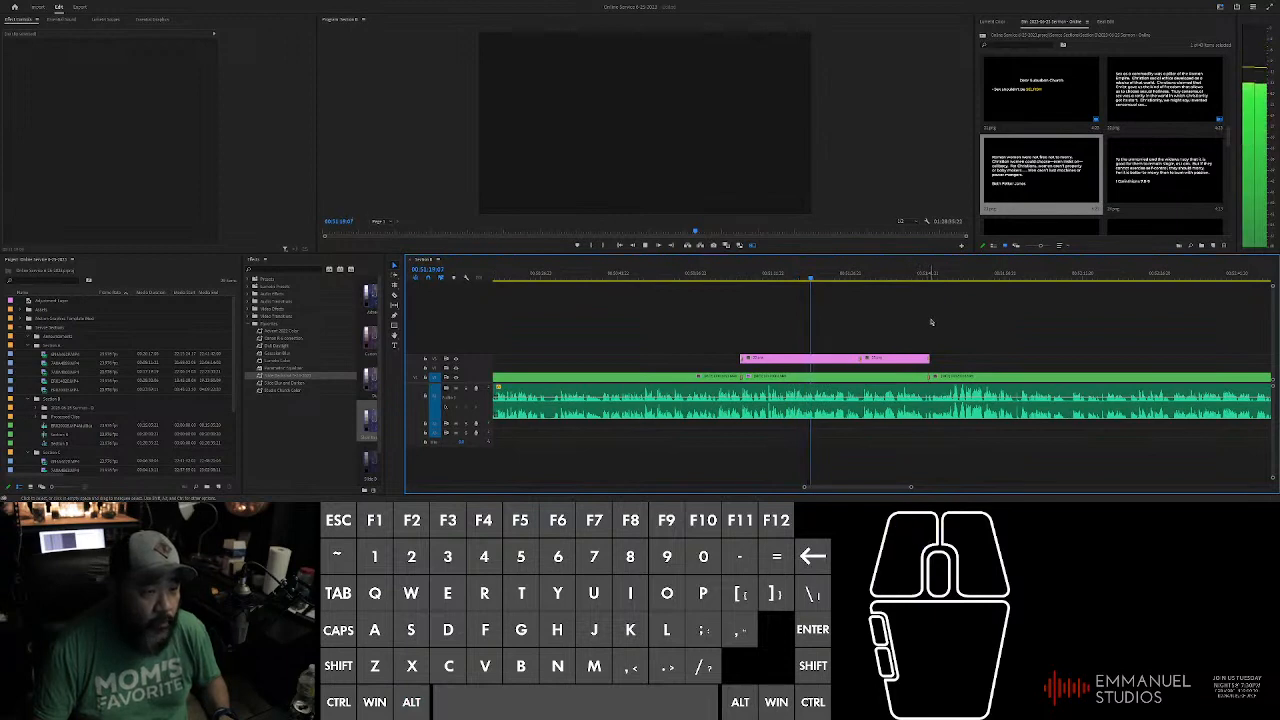
pyautogui.scroll(-3, 935, 322)
pyautogui.scroll(3, 960, 323)
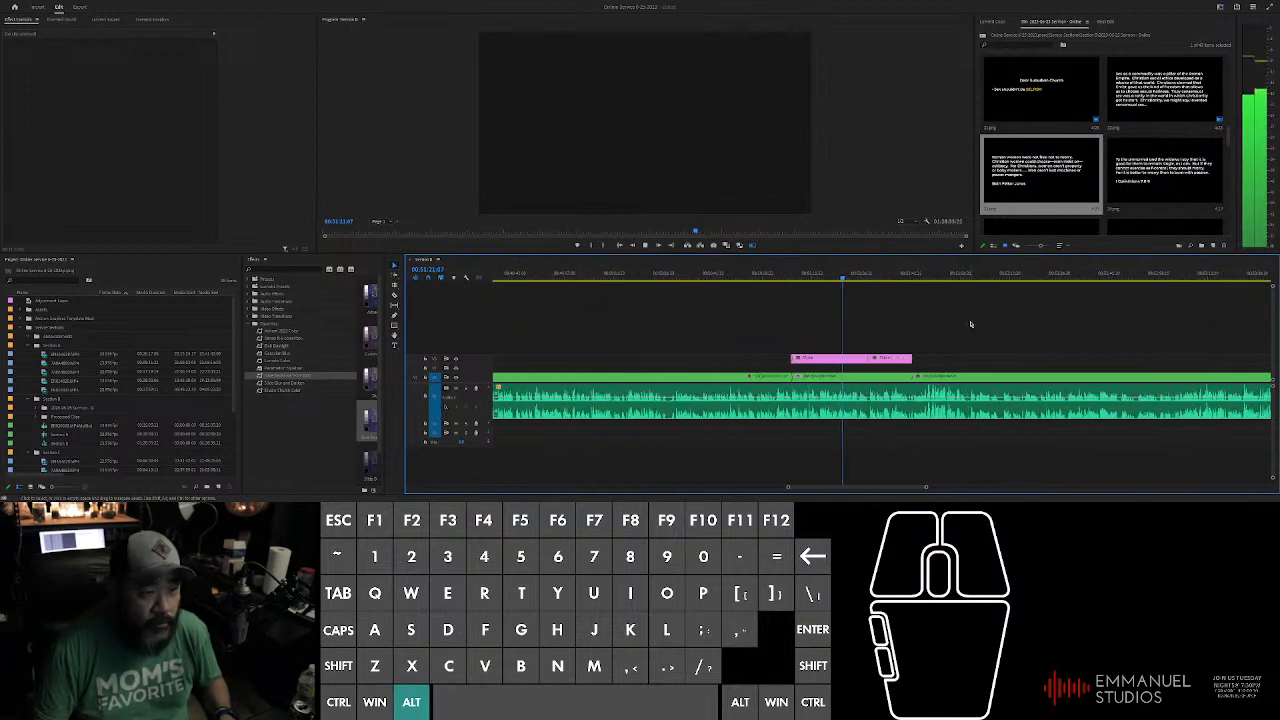
pyautogui.scroll(2, 930, 330)
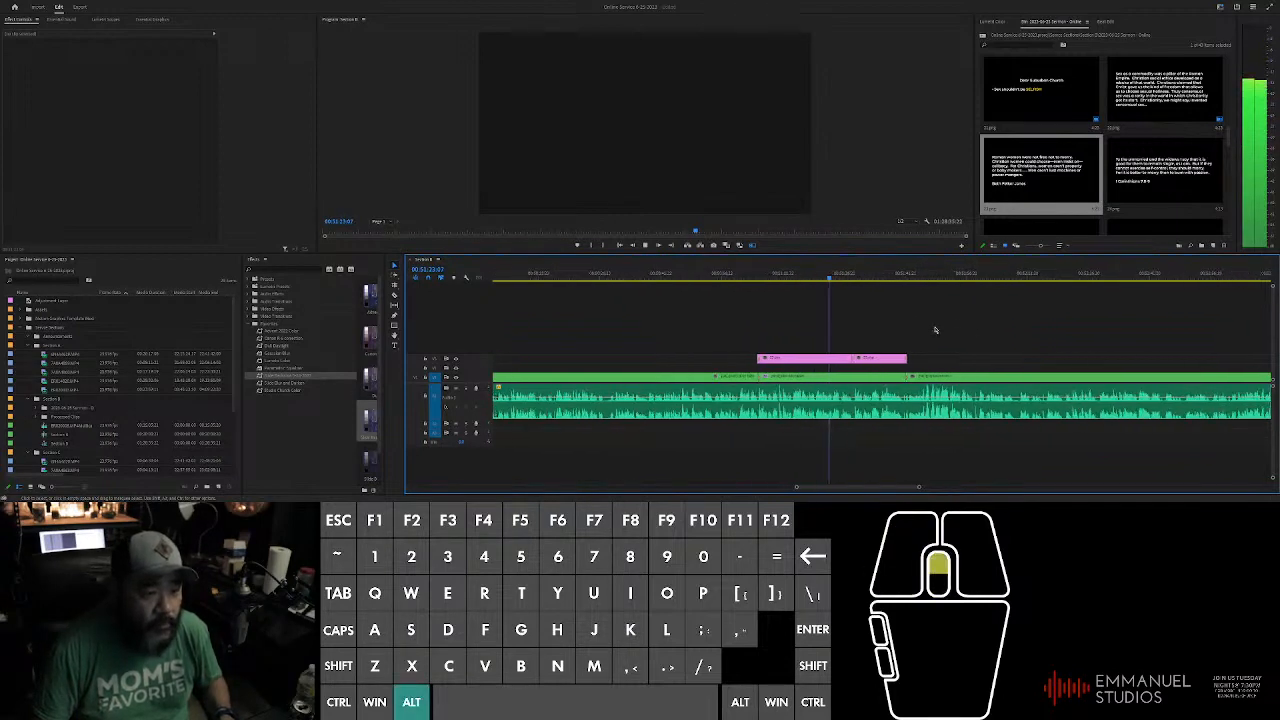
pyautogui.scroll(2, 857, 330)
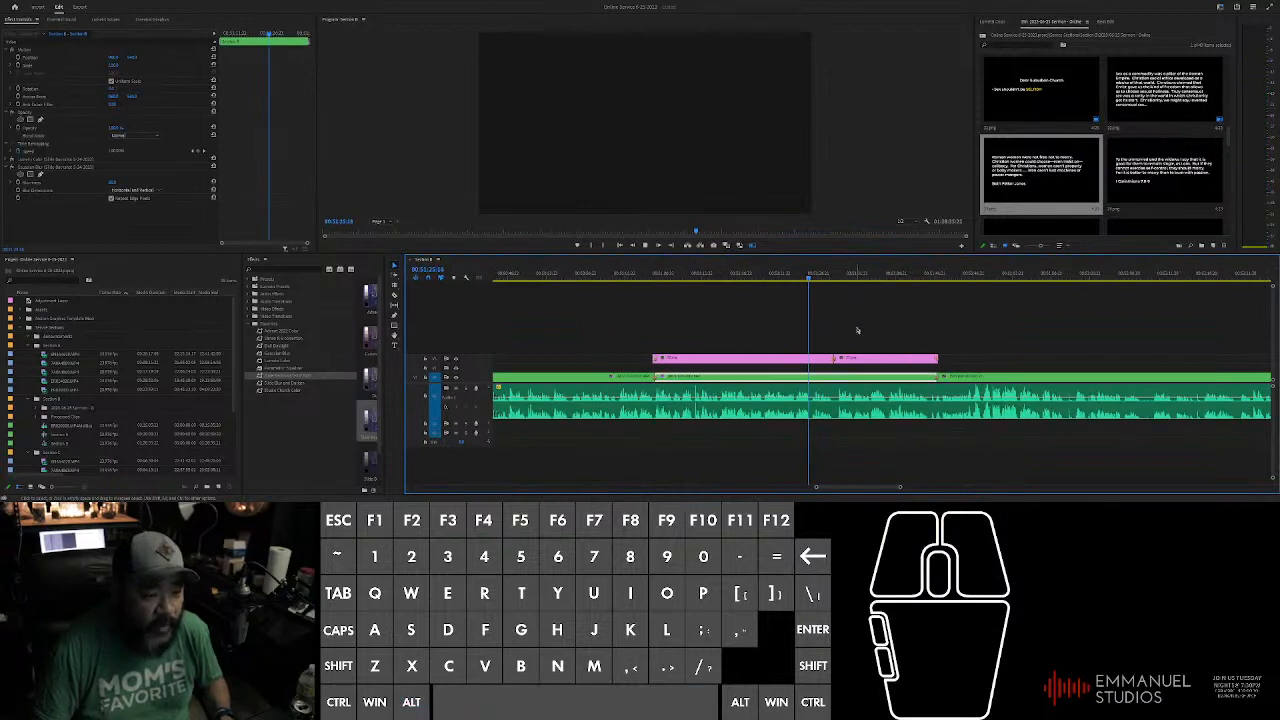
pyautogui.click(857, 330)
pyautogui.scroll(-2, 855, 326)
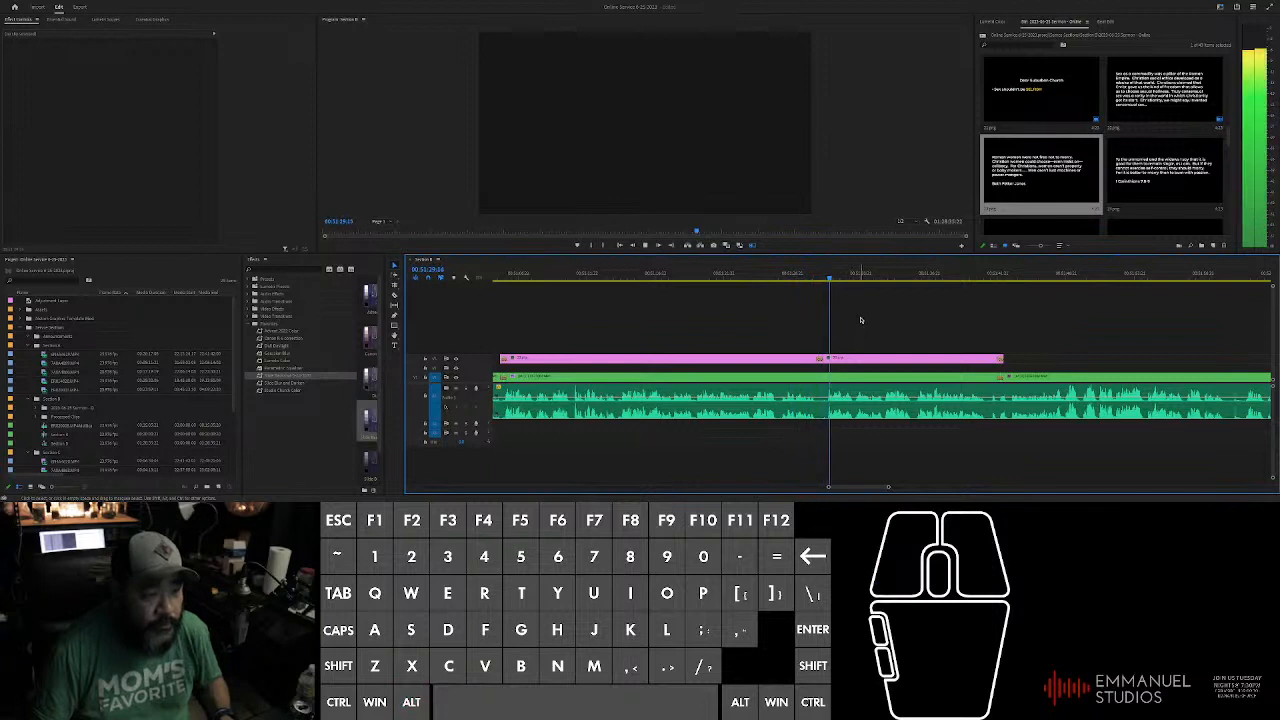
pyautogui.scroll(-2, 918, 331)
pyautogui.scroll(-2, 918, 331)
pyautogui.scroll(2, 915, 325)
# Step: Find where the scripture reading begins, split the sermon video at 00:51:46:17 and place the "To the unmarried and the widows" slide there
pyautogui.click(900, 273)
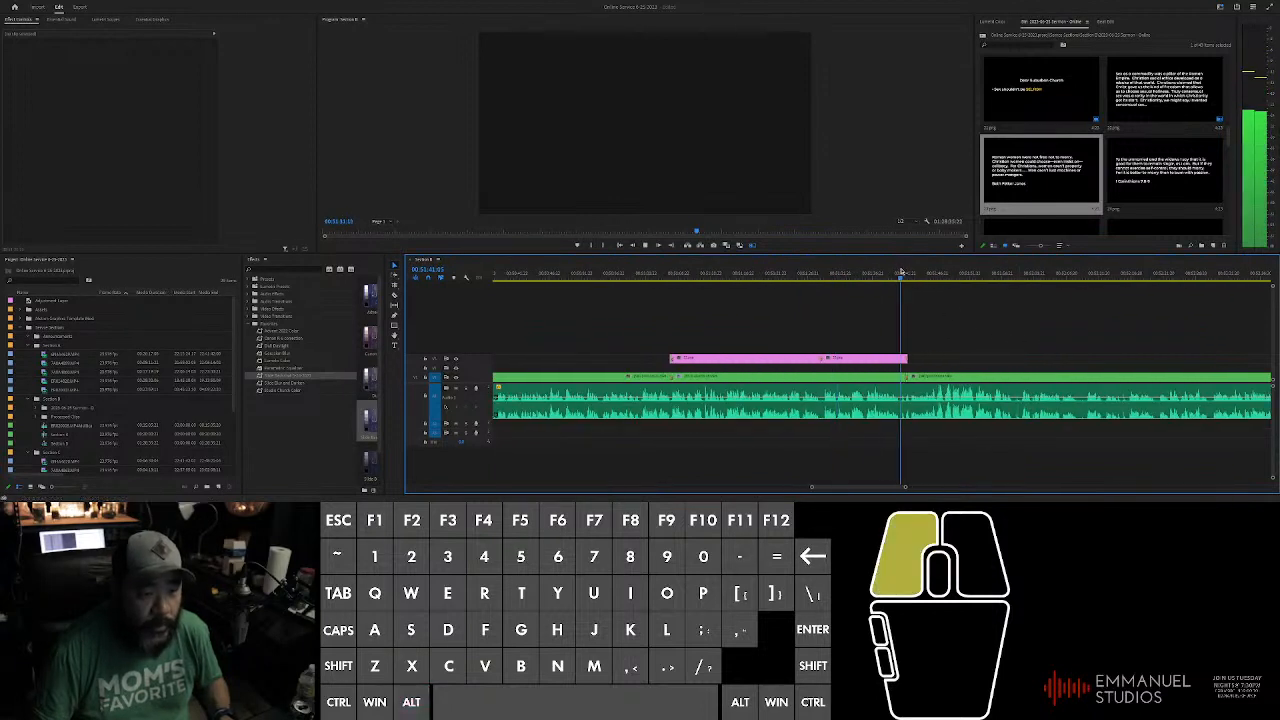
pyautogui.moveTo(900, 273); pyautogui.dragTo(931, 273)
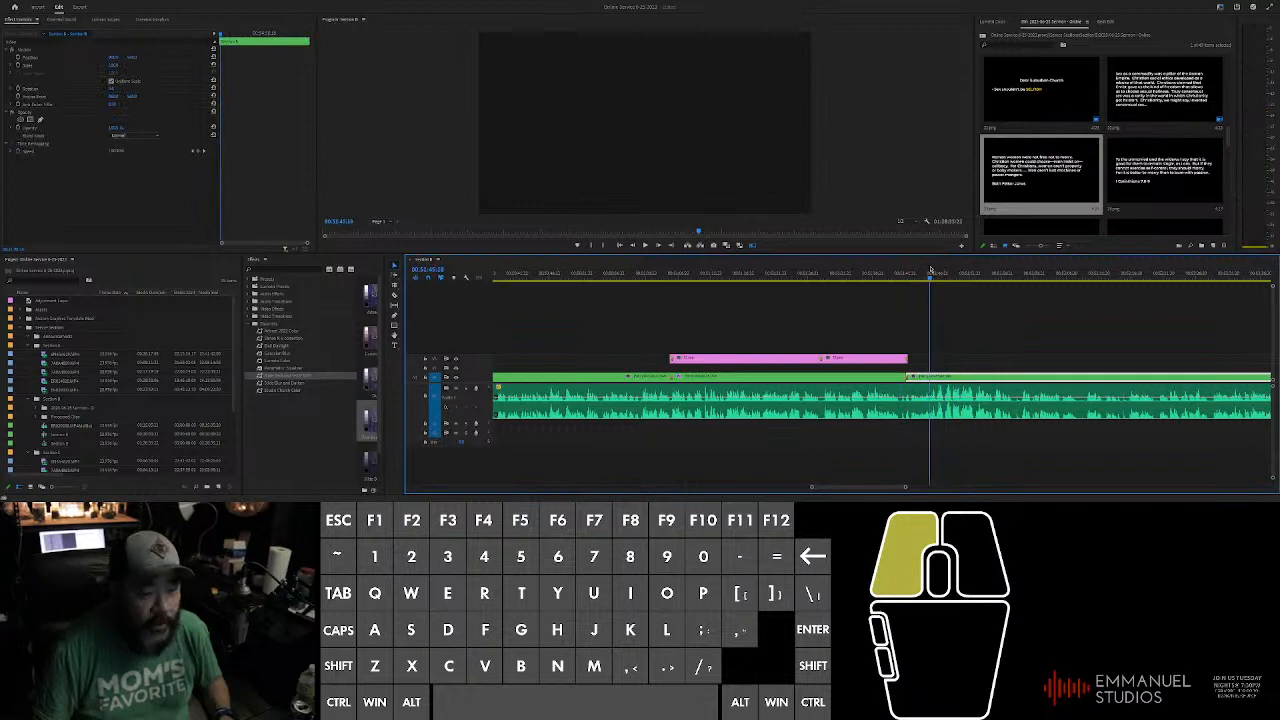
pyautogui.scroll(2, 928, 295)
pyautogui.click(924, 313)
pyautogui.press('space')
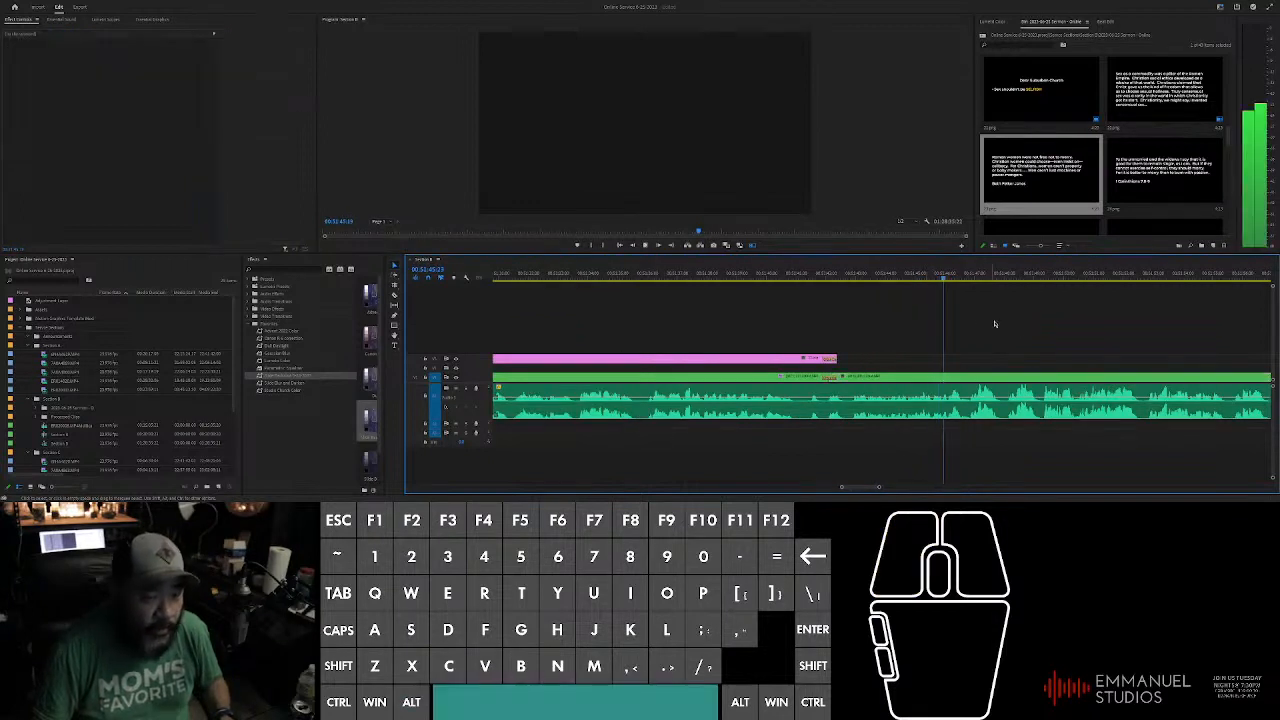
pyautogui.keyDown('alt'); pyautogui.scroll(3, 1024, 331); pyautogui.keyUp('alt')
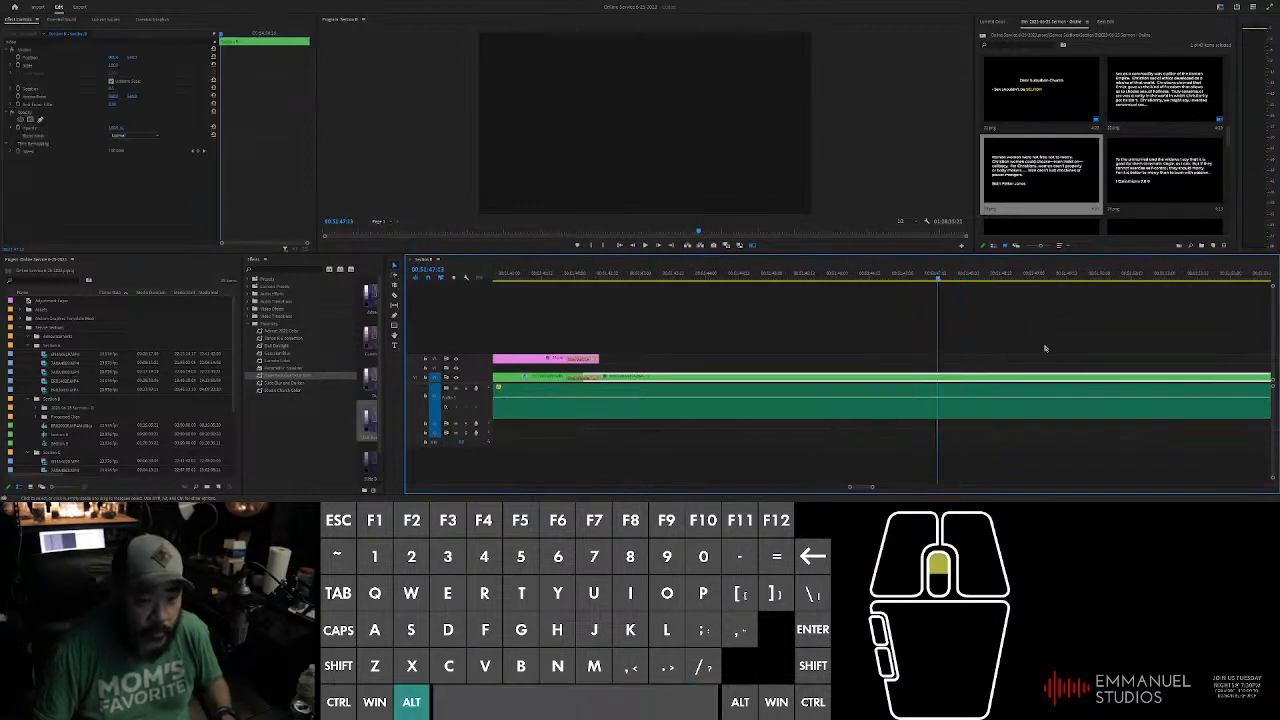
pyautogui.moveTo(868, 283); pyautogui.dragTo(884, 279)
pyautogui.moveTo(1163, 175); pyautogui.dragTo(975, 315)
# Step: Extend the scripture slide's end over the reading and play the sermon from near the slide's new end
pyautogui.keyDown('alt'); pyautogui.scroll(3, 979, 318); pyautogui.keyUp('alt')
pyautogui.keyDown('alt'); pyautogui.scroll(2, 979, 318); pyautogui.keyUp('alt')
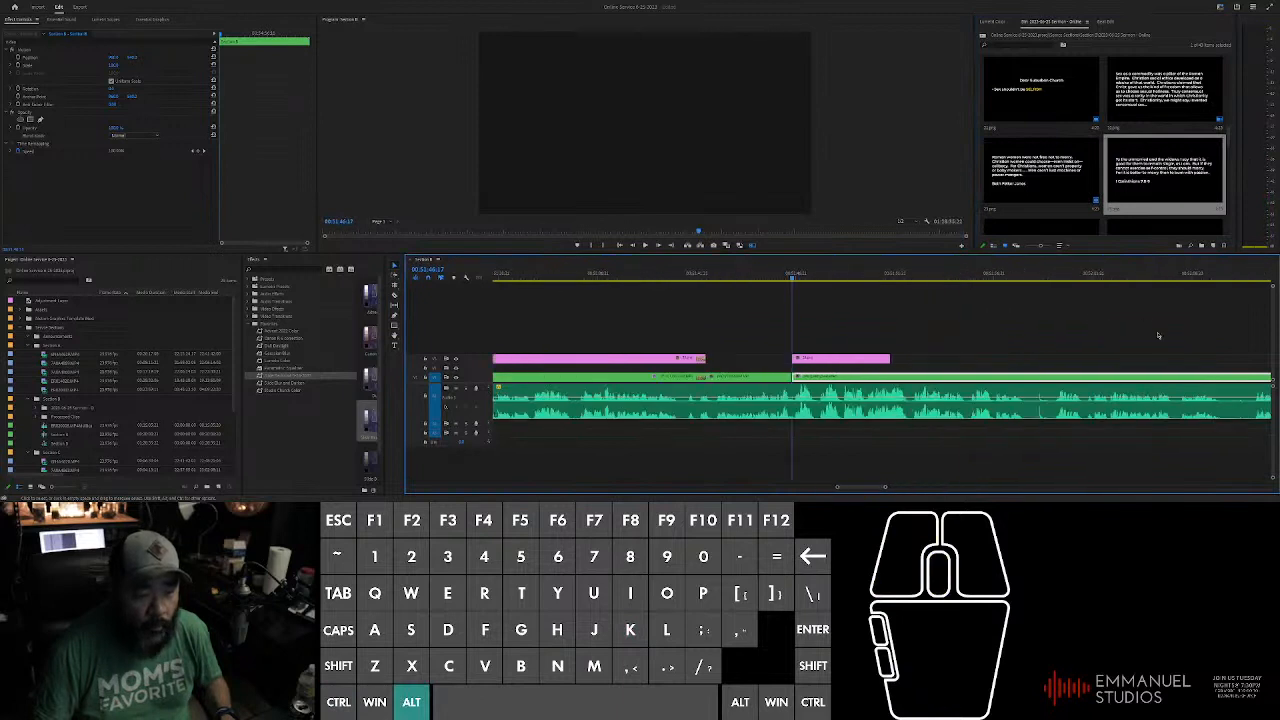
pyautogui.moveTo(760, 359); pyautogui.dragTo(972, 360)
pyautogui.click(937, 277)
pyautogui.press('space')
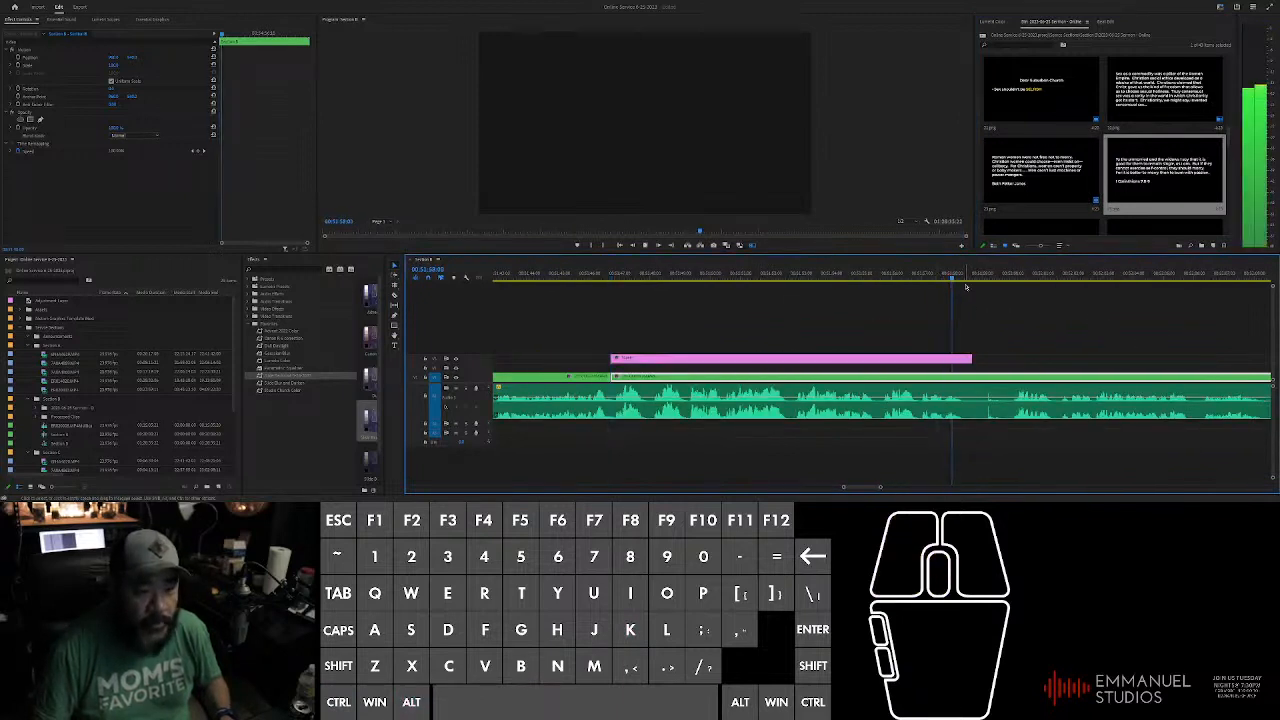
# Step: Add volume keyframes around the short noise just after the scripture slide and pull the sermon audio down there
pyautogui.press('space')
pyautogui.press('space')
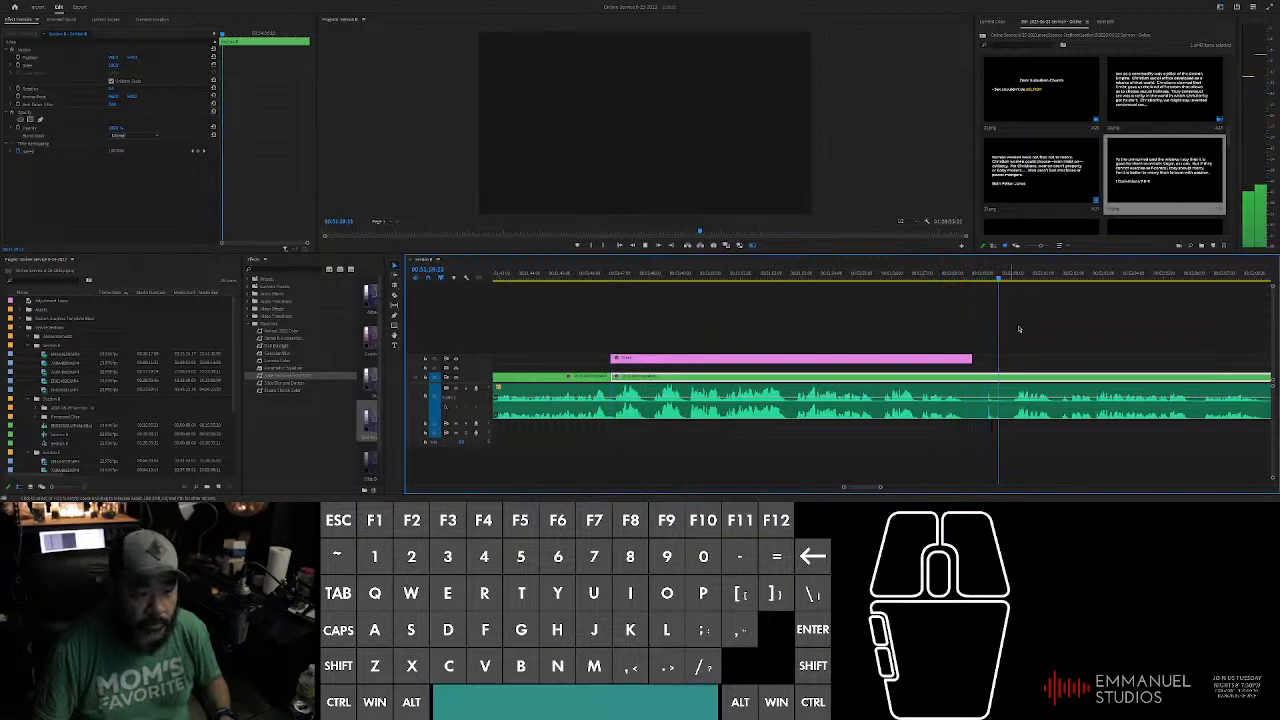
pyautogui.keyDown('alt'); pyautogui.scroll(1, 996, 304); pyautogui.keyUp('alt')
pyautogui.keyDown('ctrl'); pyautogui.click(924, 401); pyautogui.keyUp('ctrl')
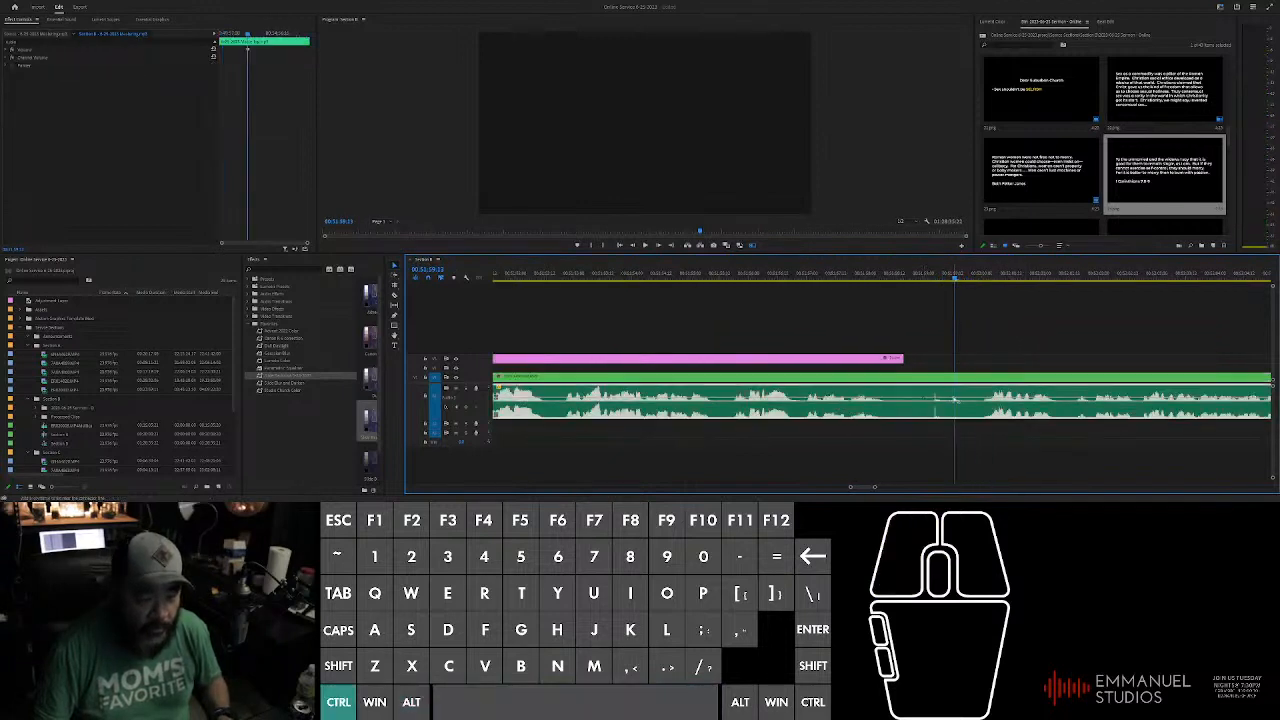
pyautogui.keyDown('ctrl'); pyautogui.click(933, 399); pyautogui.keyUp('ctrl')
pyautogui.click(937, 401)
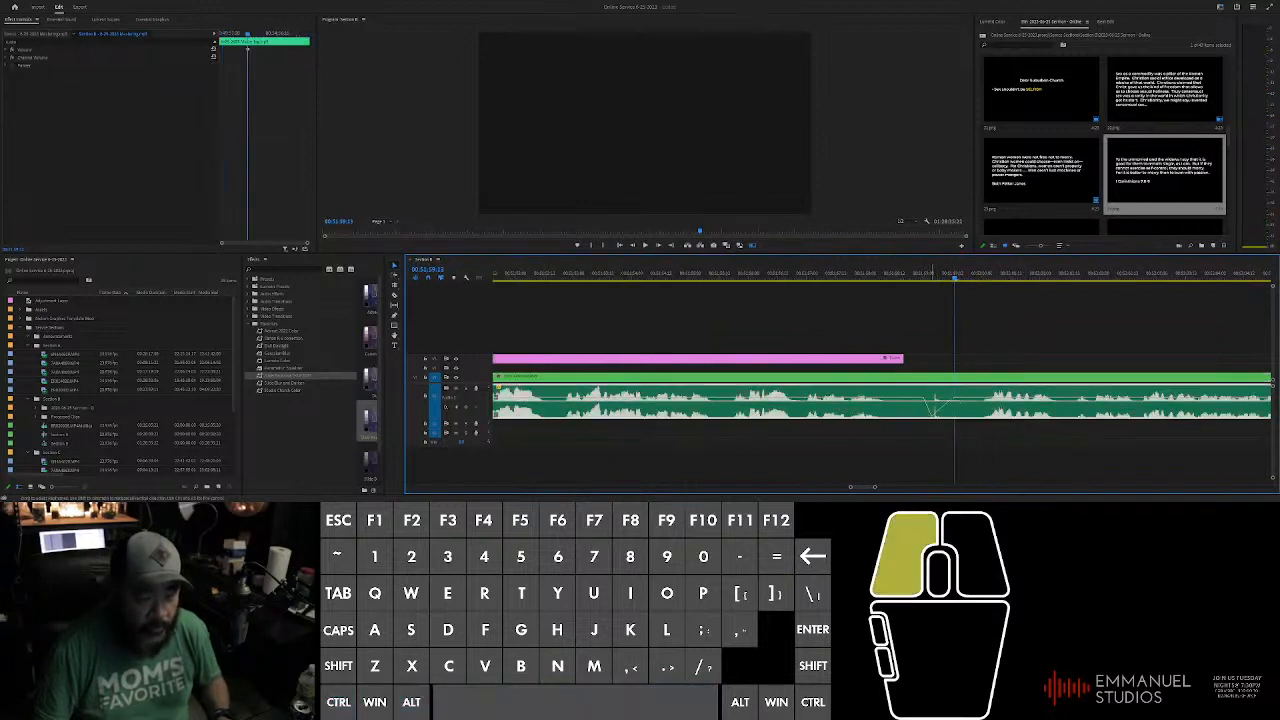
# Step: Split the sermon video at the scripture slide's end and add default transitions to both slide ends and the matching video cuts
pyautogui.keyDown('alt'); pyautogui.scroll(-1, 908, 373); pyautogui.keyUp('alt')
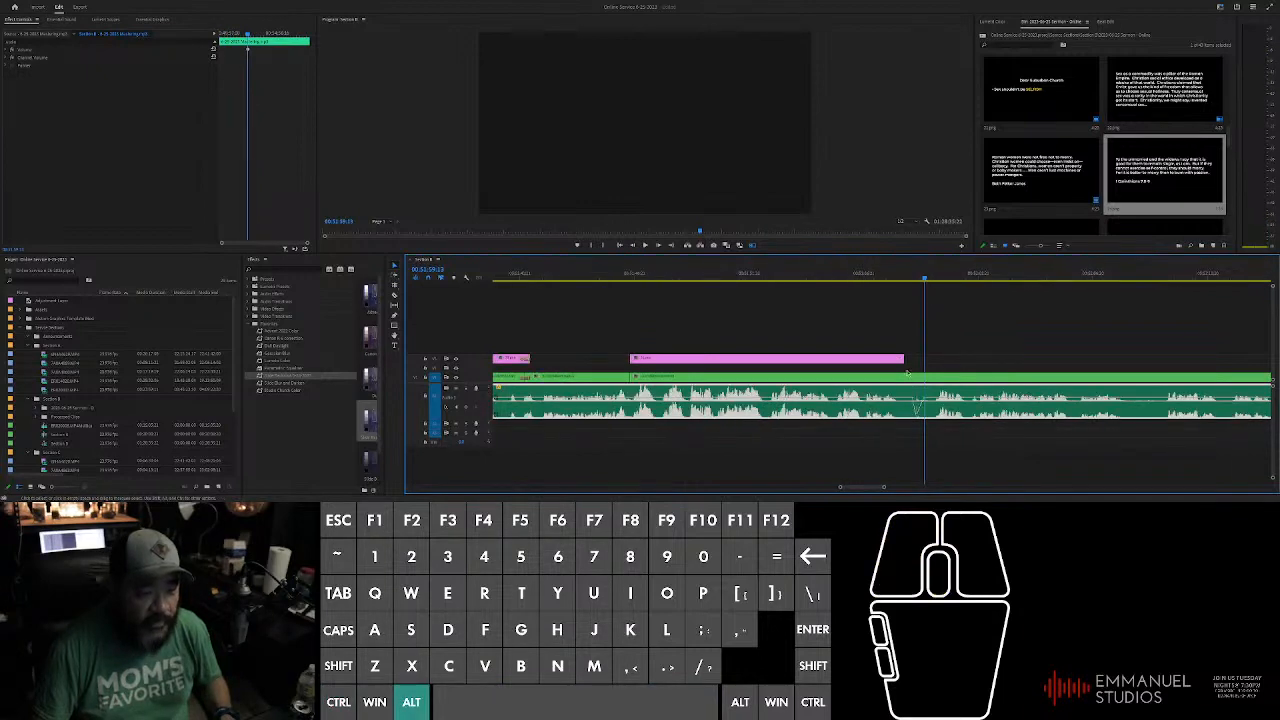
pyautogui.keyDown('shift'); pyautogui.click(905, 273); pyautogui.keyUp('shift')
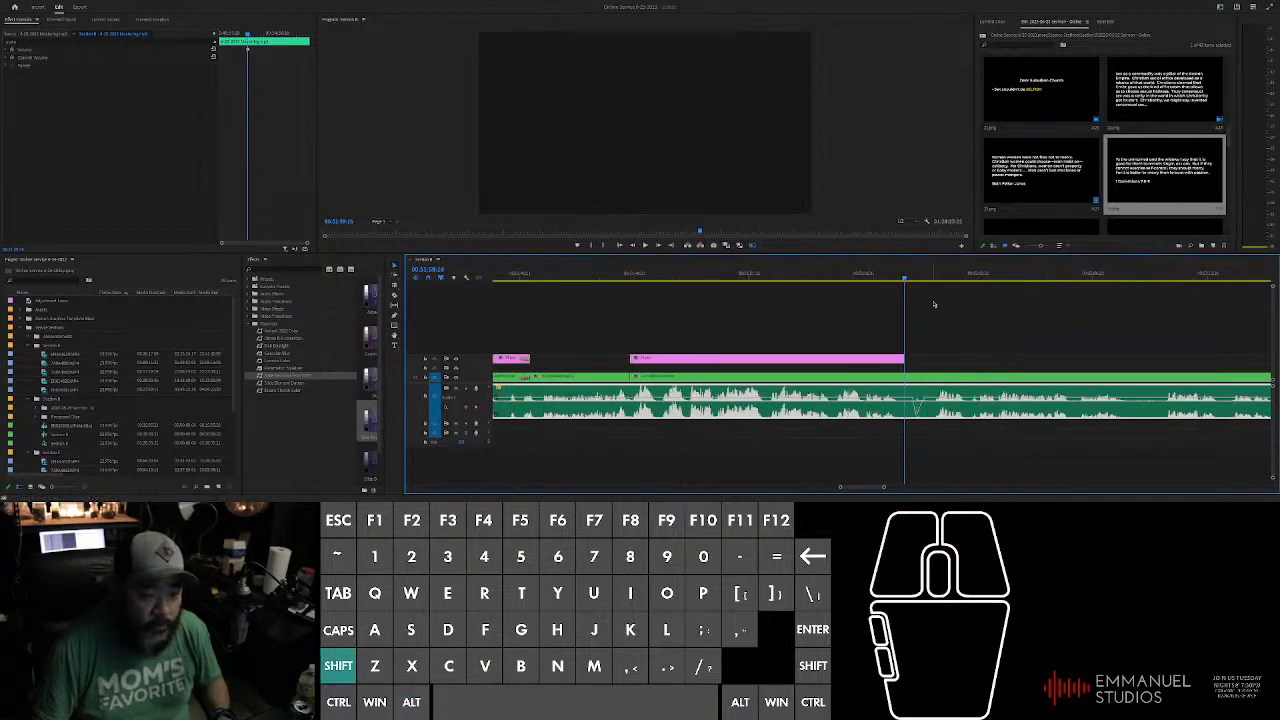
pyautogui.click(475, 308)
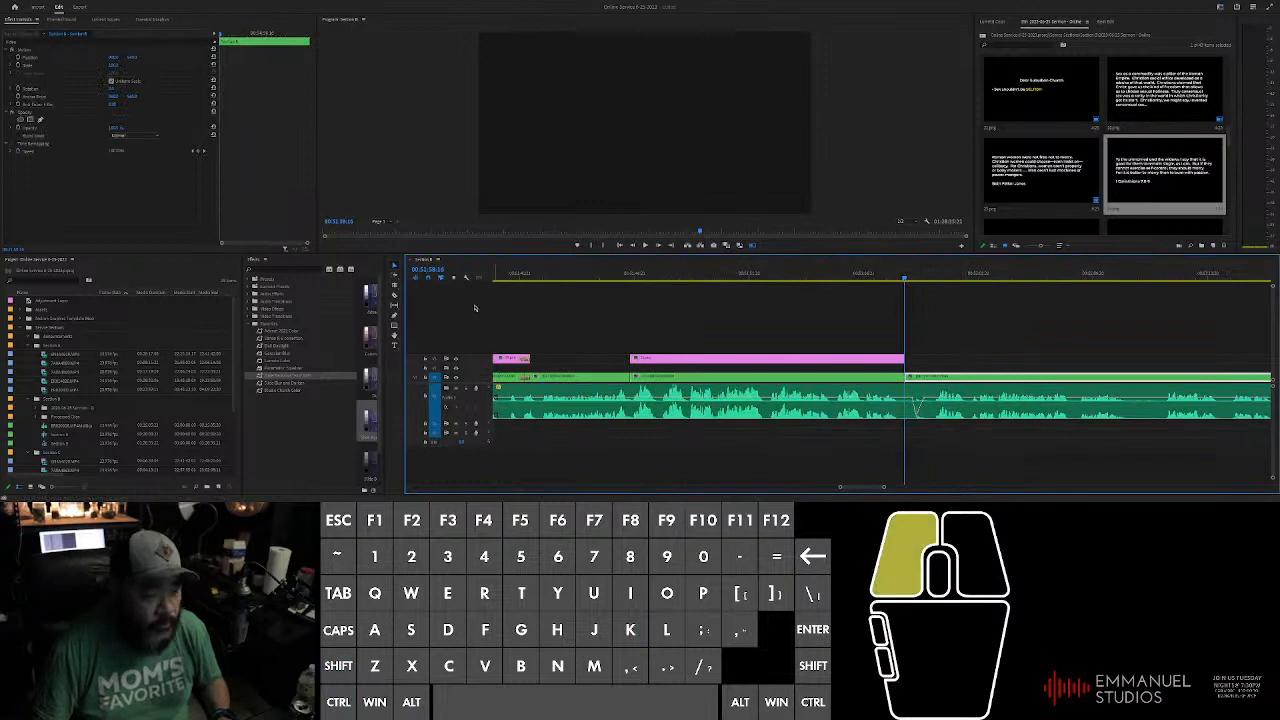
pyautogui.moveTo(568, 304); pyautogui.dragTo(964, 380)
pyautogui.scroll(3, 690, 320)
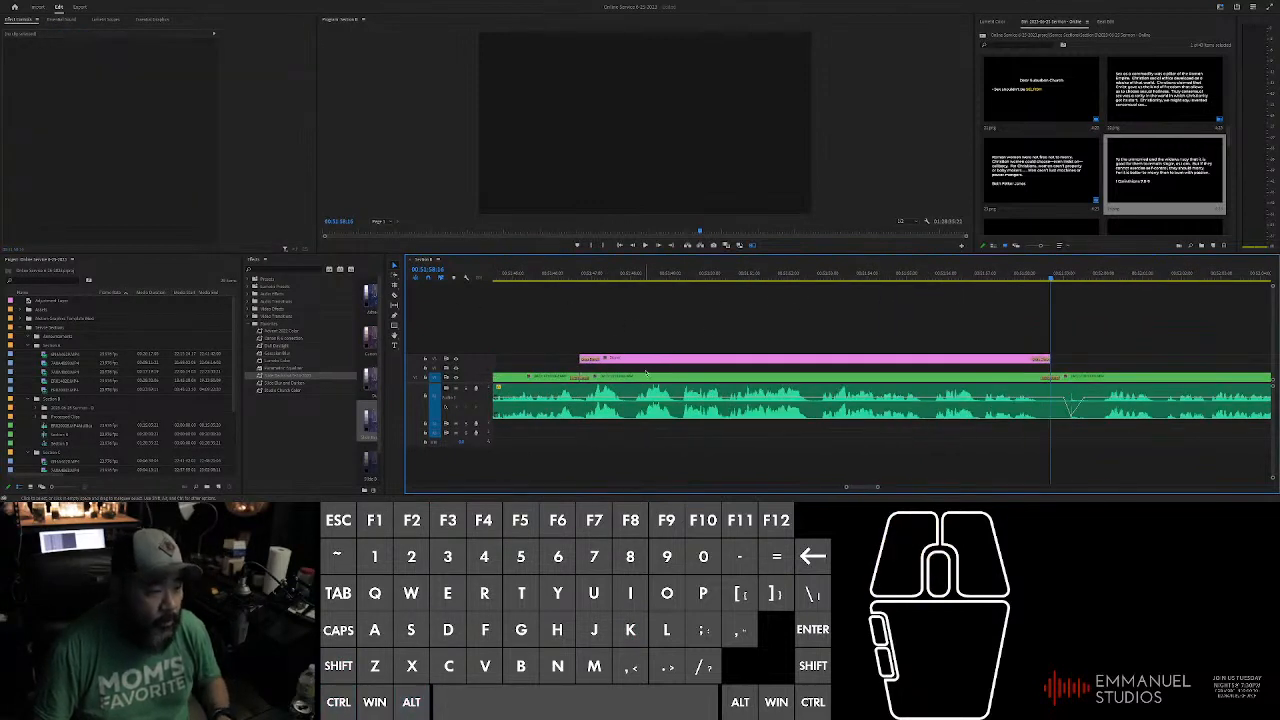
# Step: Extend both ends of the scripture slide slightly past the video cuts beneath it
pyautogui.click(656, 367)
pyautogui.moveTo(656, 367)
pyautogui.mouseDown()
pyautogui.moveTo(703, 353)
pyautogui.moveTo(656, 369)
pyautogui.moveTo(645, 358)
pyautogui.mouseUp()
pyautogui.click(1089, 310)
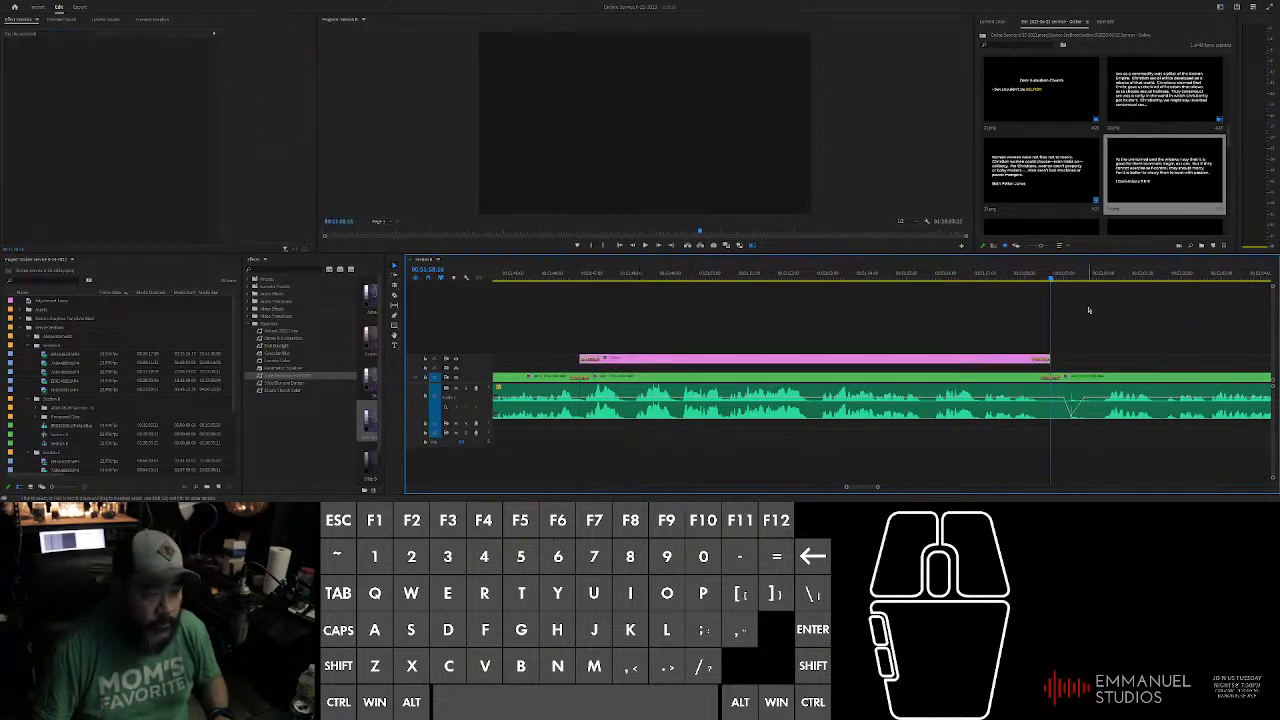
pyautogui.click(1090, 279)
pyautogui.moveTo(1007, 359); pyautogui.dragTo(1060, 358)
# Step: Apply the saved Lumetri Color and Gaussian Blur preset to the sermon video segment beneath the scripture slide
pyautogui.click(907, 274)
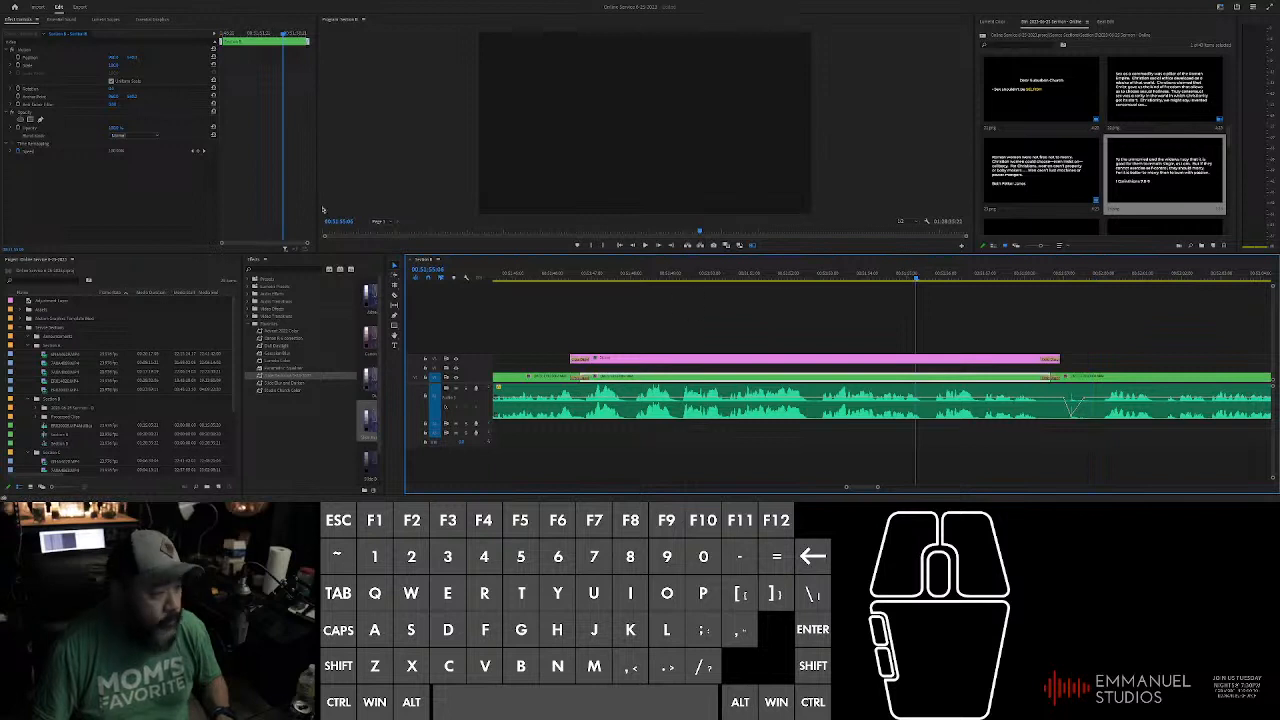
pyautogui.click(289, 380)
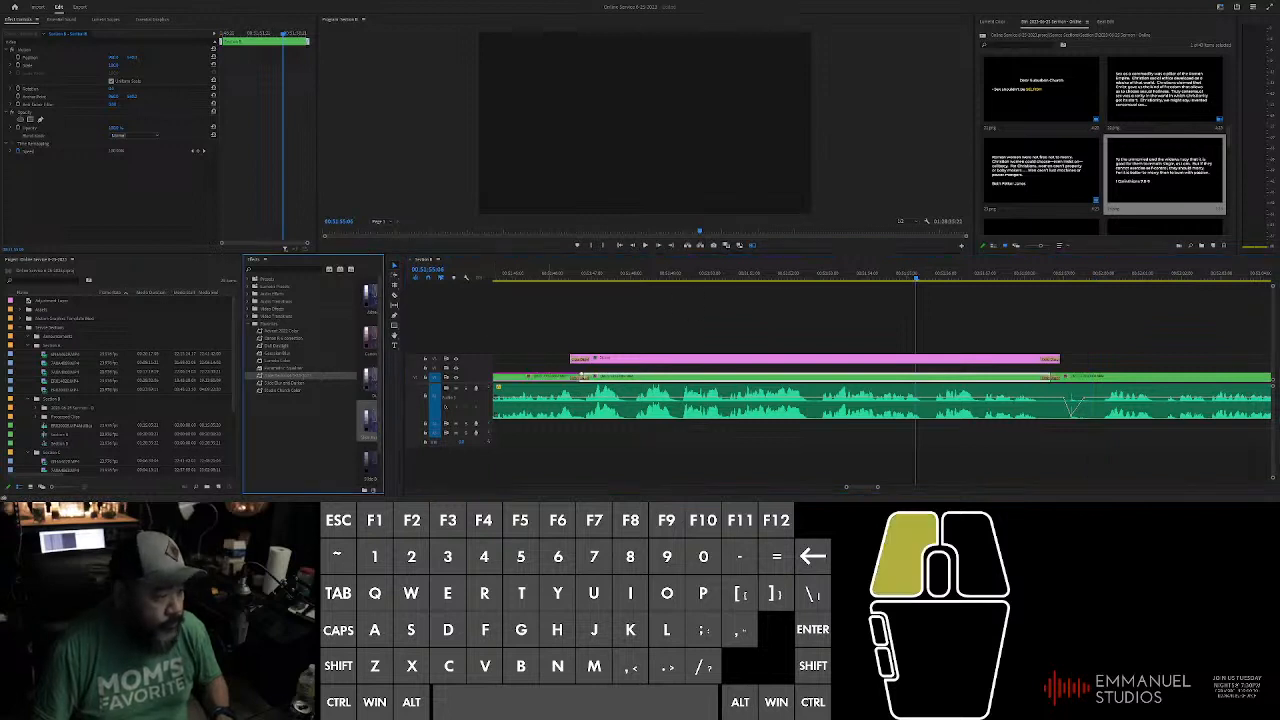
pyautogui.moveTo(582, 378); pyautogui.dragTo(582, 378)
pyautogui.keyDown('alt'); pyautogui.scroll(-3, 590, 297); pyautogui.keyUp('alt')
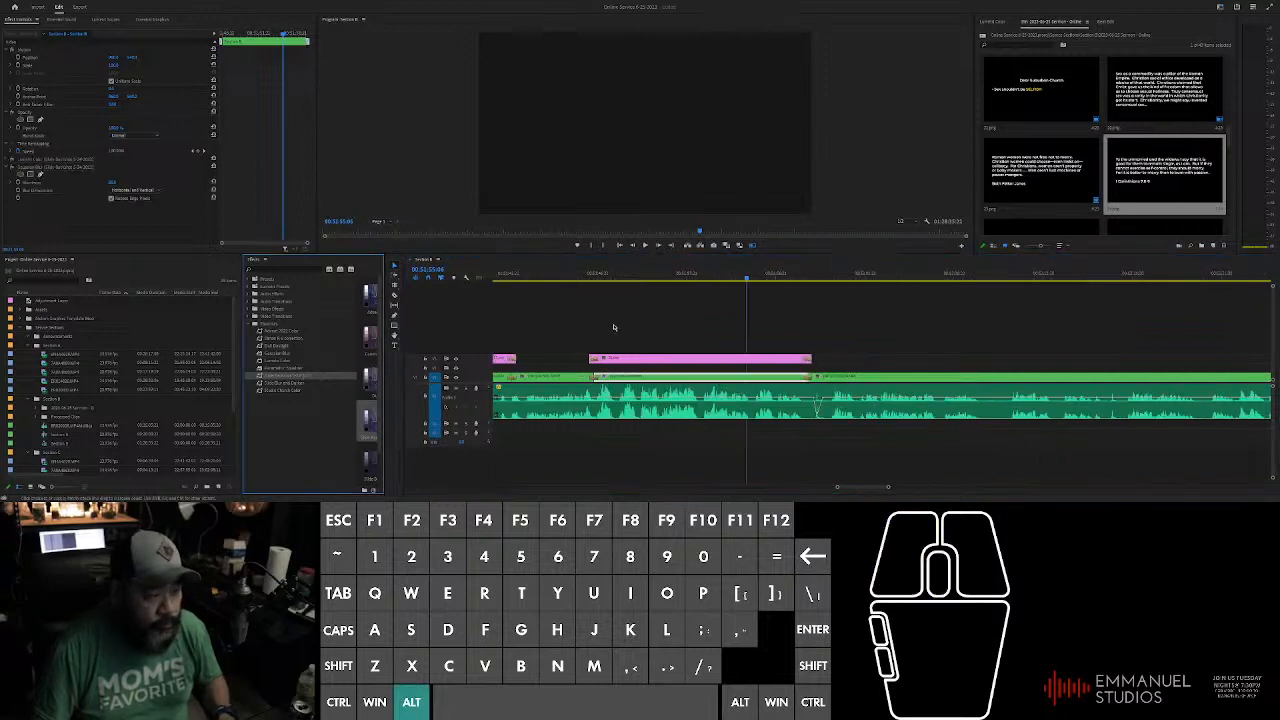
# Step: Play back the scripture slide section to check its timing, transitions and blurred background
pyautogui.click(589, 277)
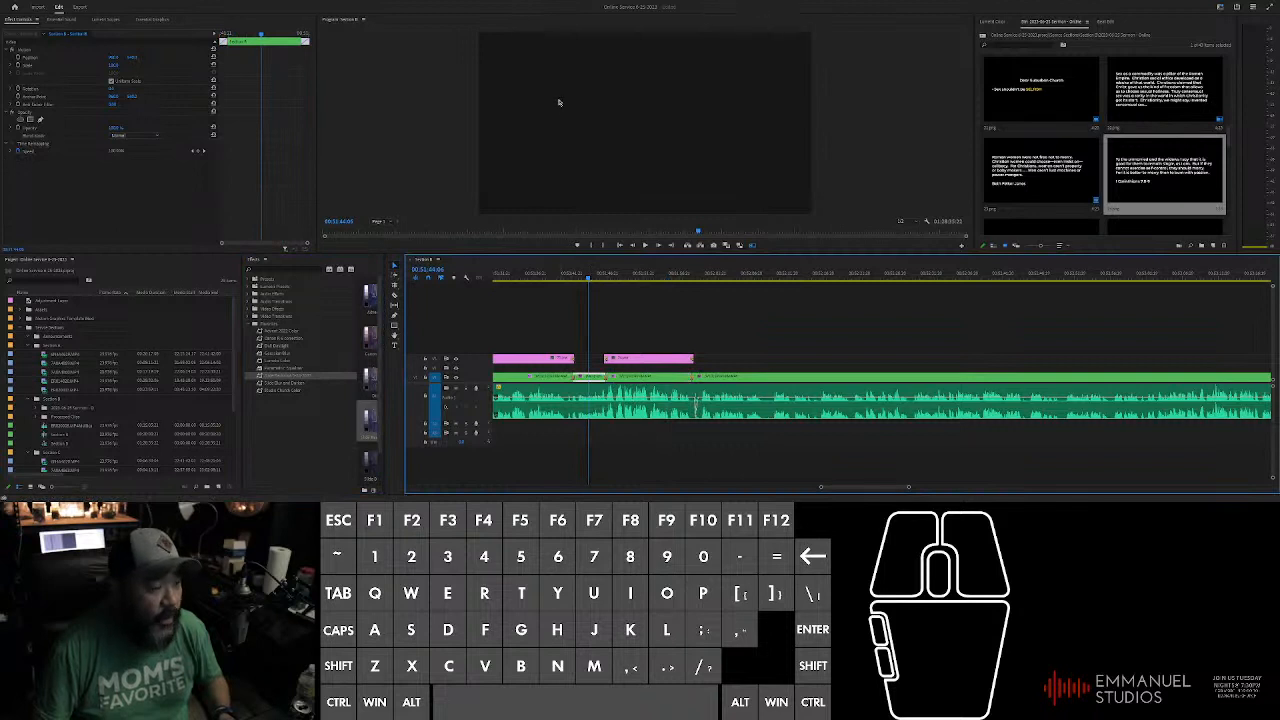
pyautogui.click(526, 80)
pyautogui.keyDown('alt'); pyautogui.scroll(4, 643, 306); pyautogui.keyUp('alt')
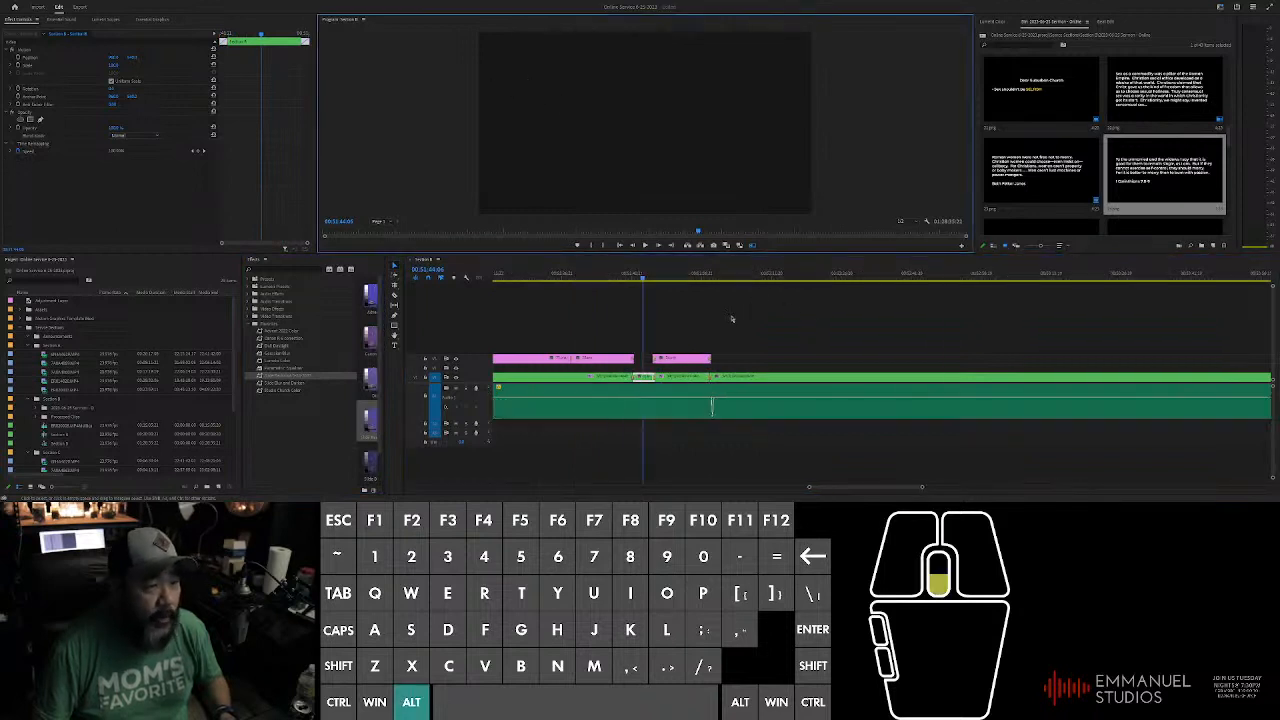
pyautogui.click(676, 278)
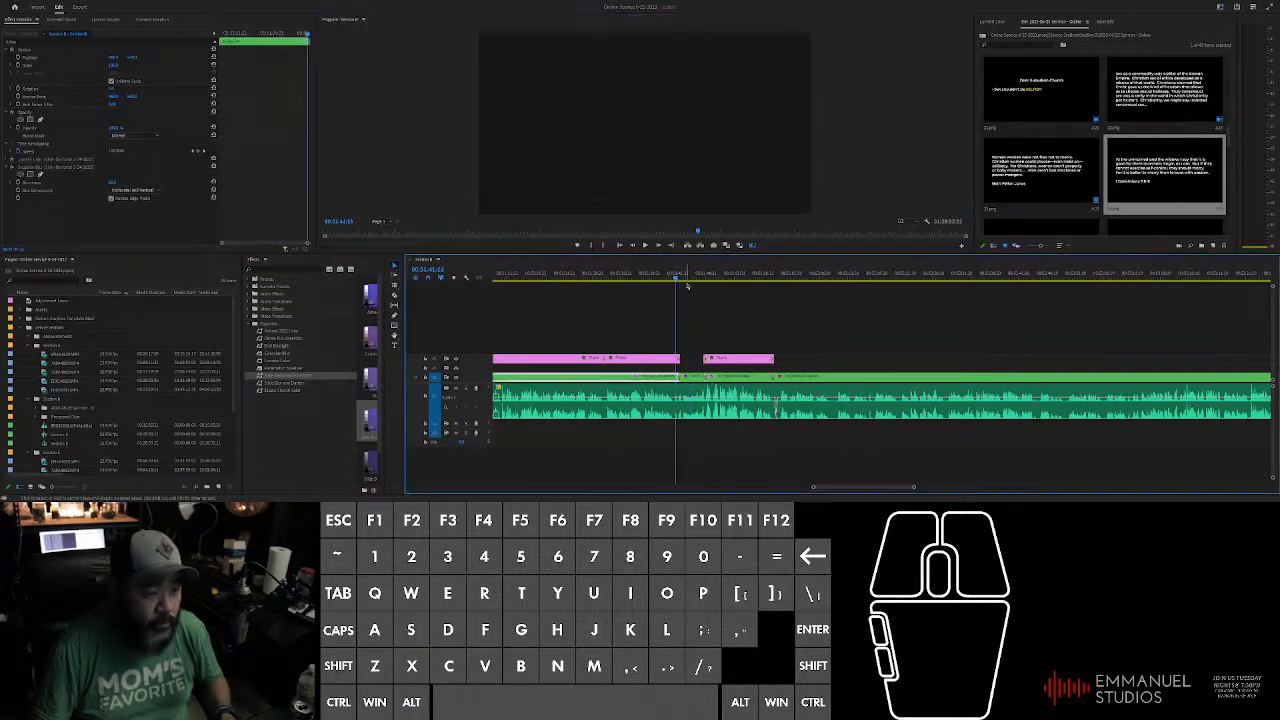
pyautogui.scroll(1, 700, 295)
pyautogui.press('space')
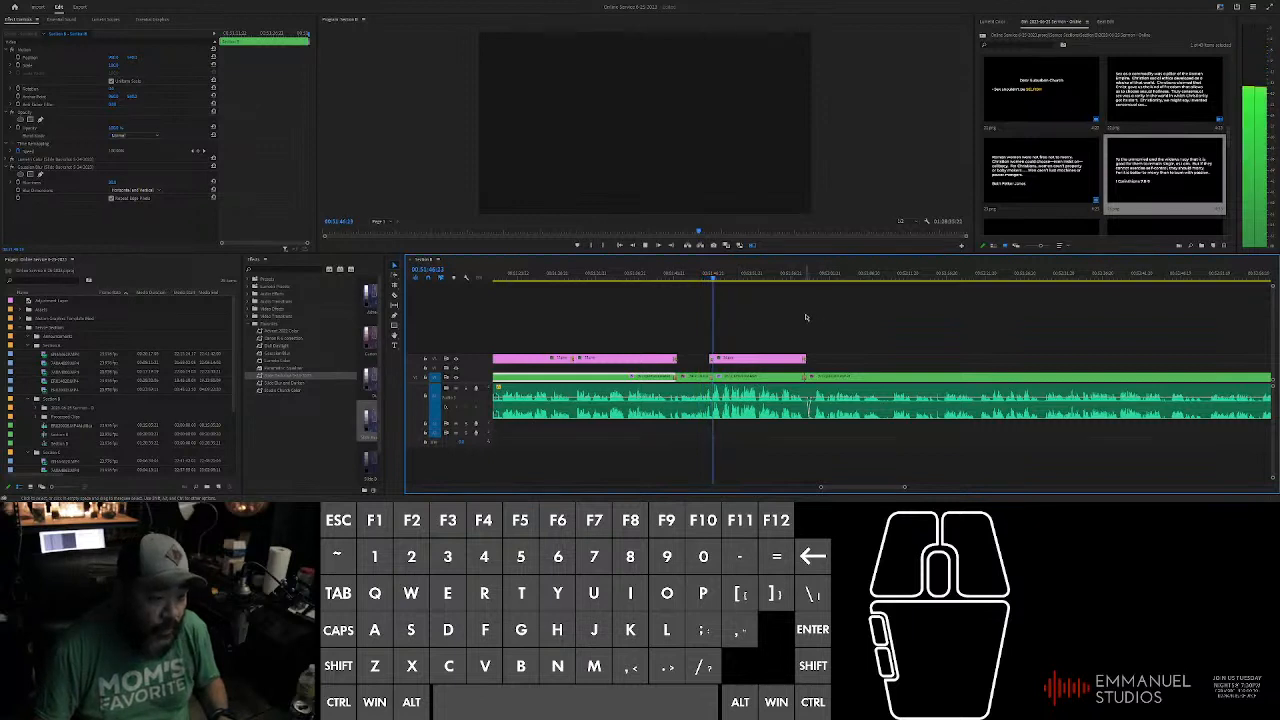
pyautogui.scroll(-2, 820, 305)
pyautogui.scroll(-1, 837, 312)
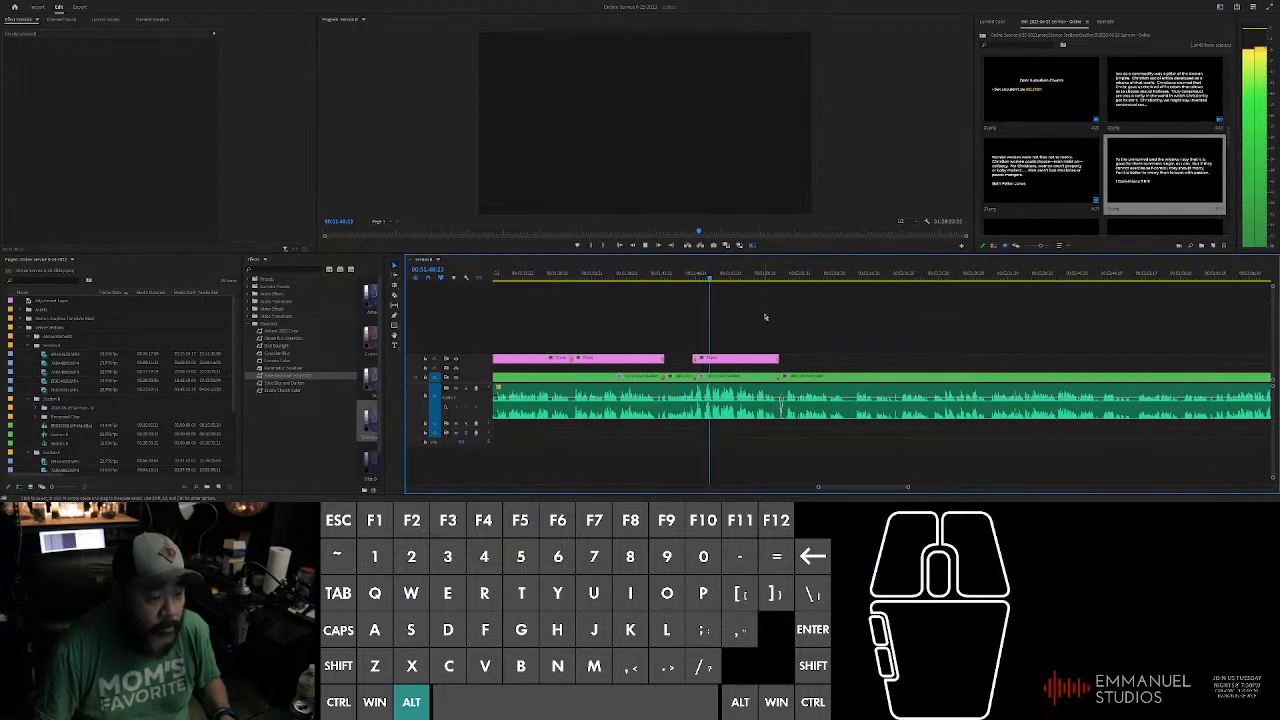
pyautogui.scroll(-1, 775, 292)
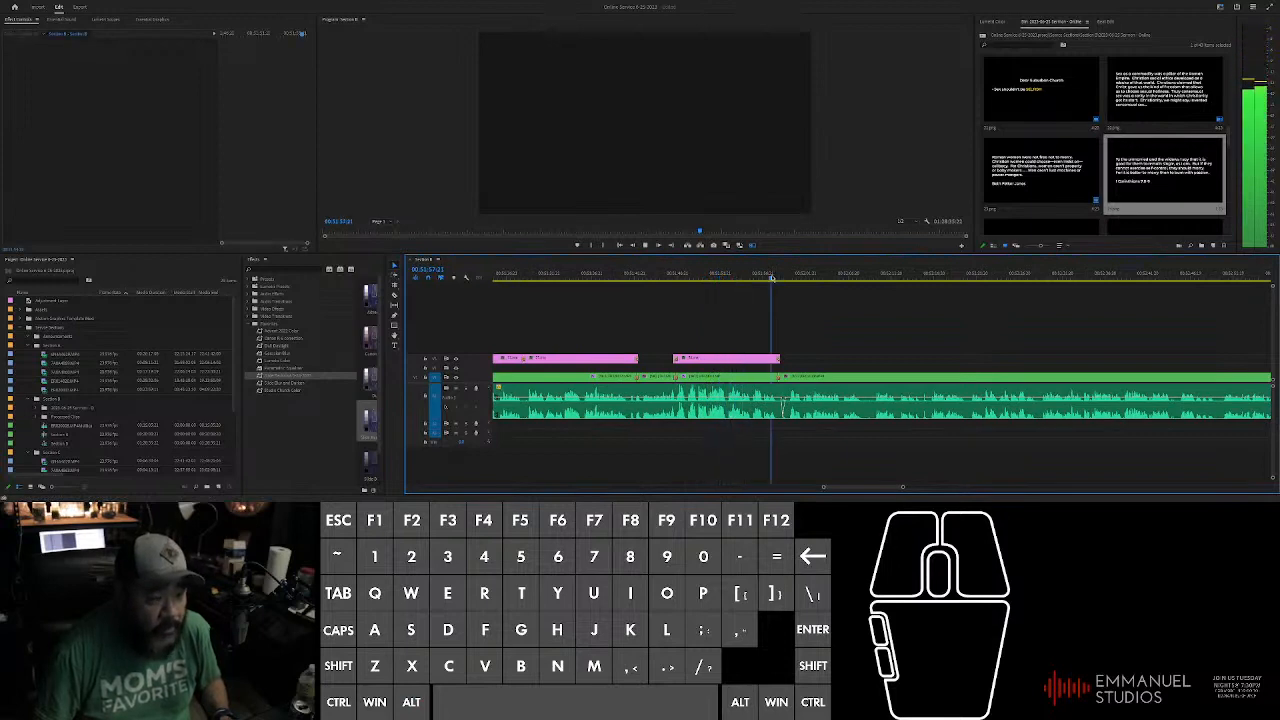
pyautogui.scroll(2, 803, 309)
pyautogui.press('space')
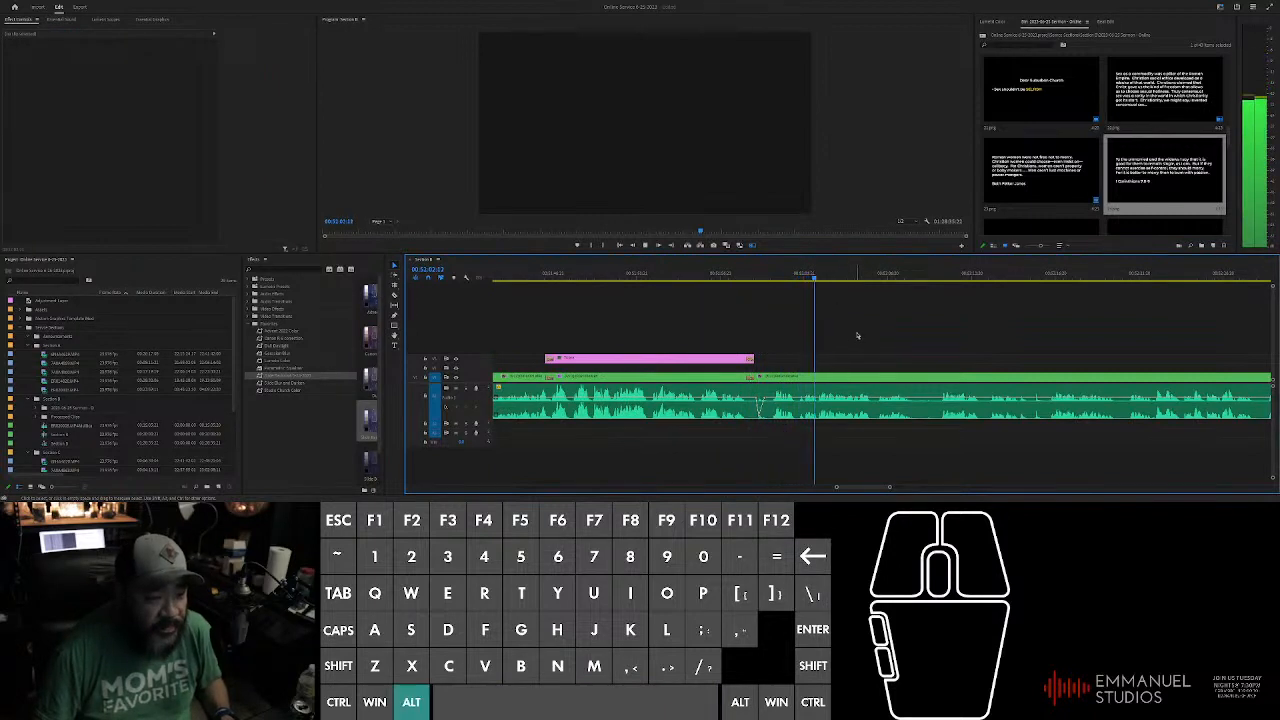
# Step: Listen to the sermon beyond the scripture slide and bring the upcoming slides into view in the bin
pyautogui.scroll(-2, 882, 335)
pyautogui.scroll(-2, 882, 337)
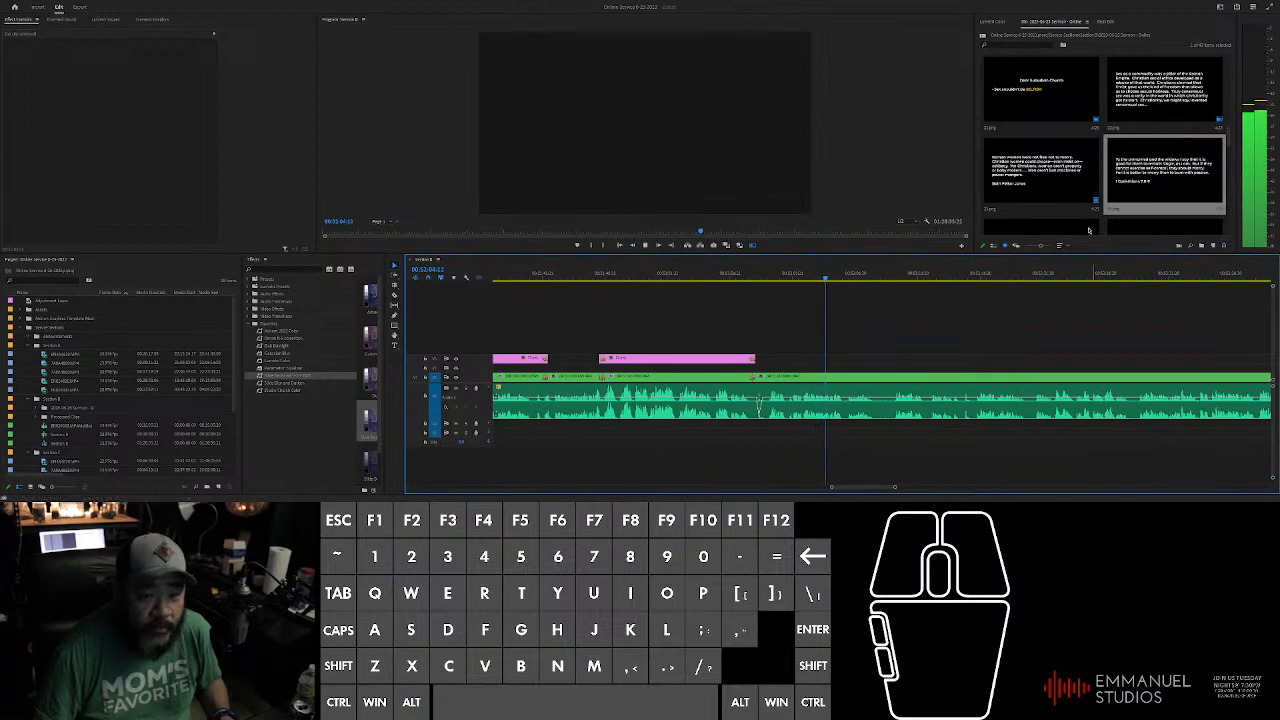
pyautogui.scroll(-1, 1117, 165)
pyautogui.scroll(2, 957, 323)
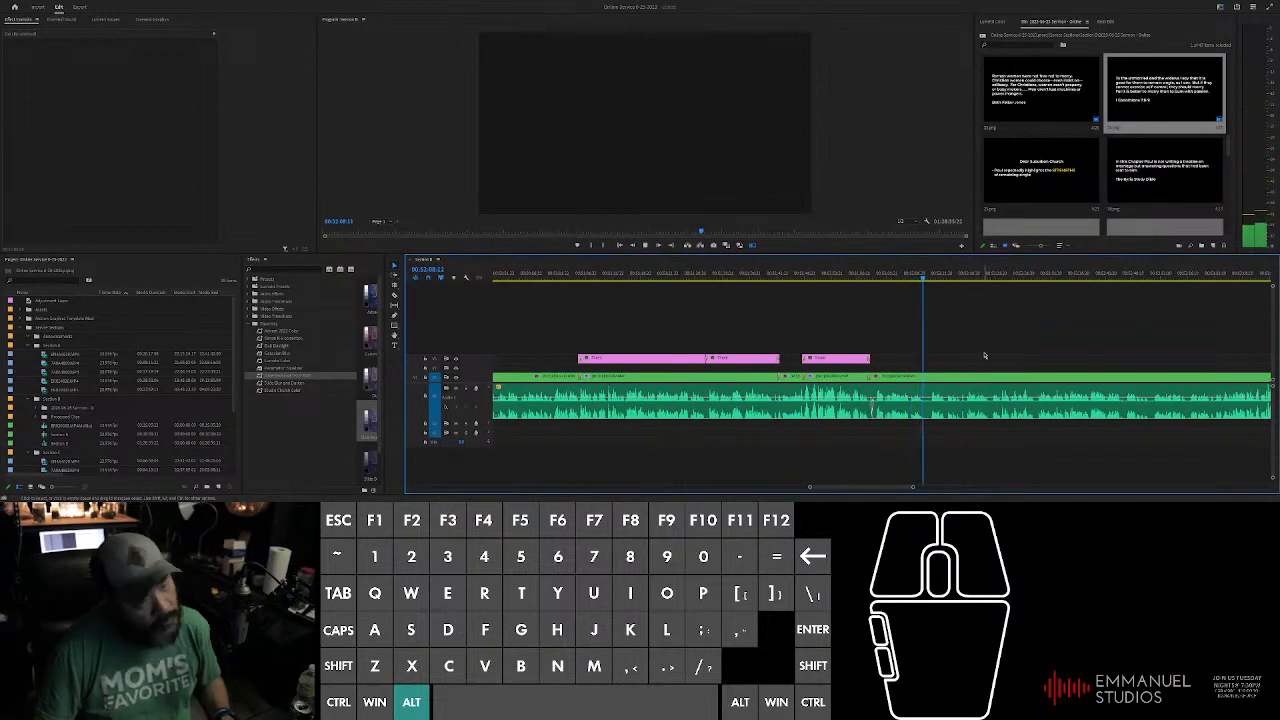
pyautogui.scroll(2, 963, 345)
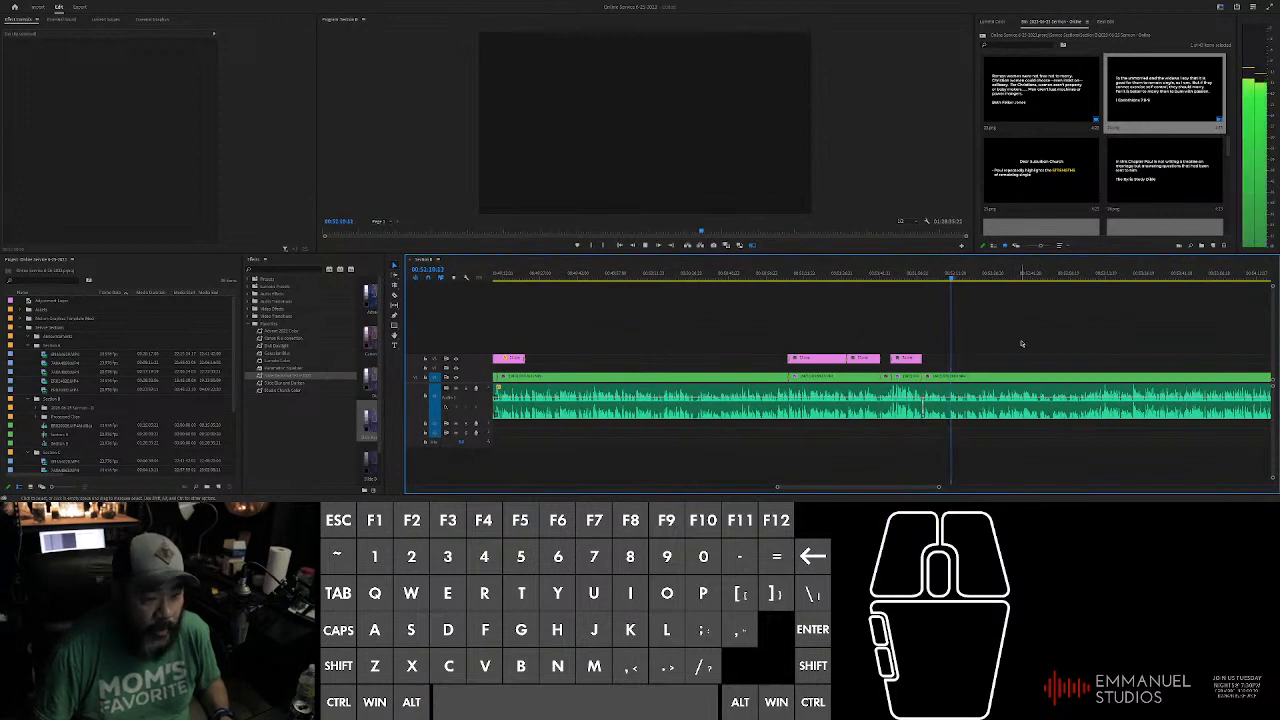
pyautogui.click(997, 375)
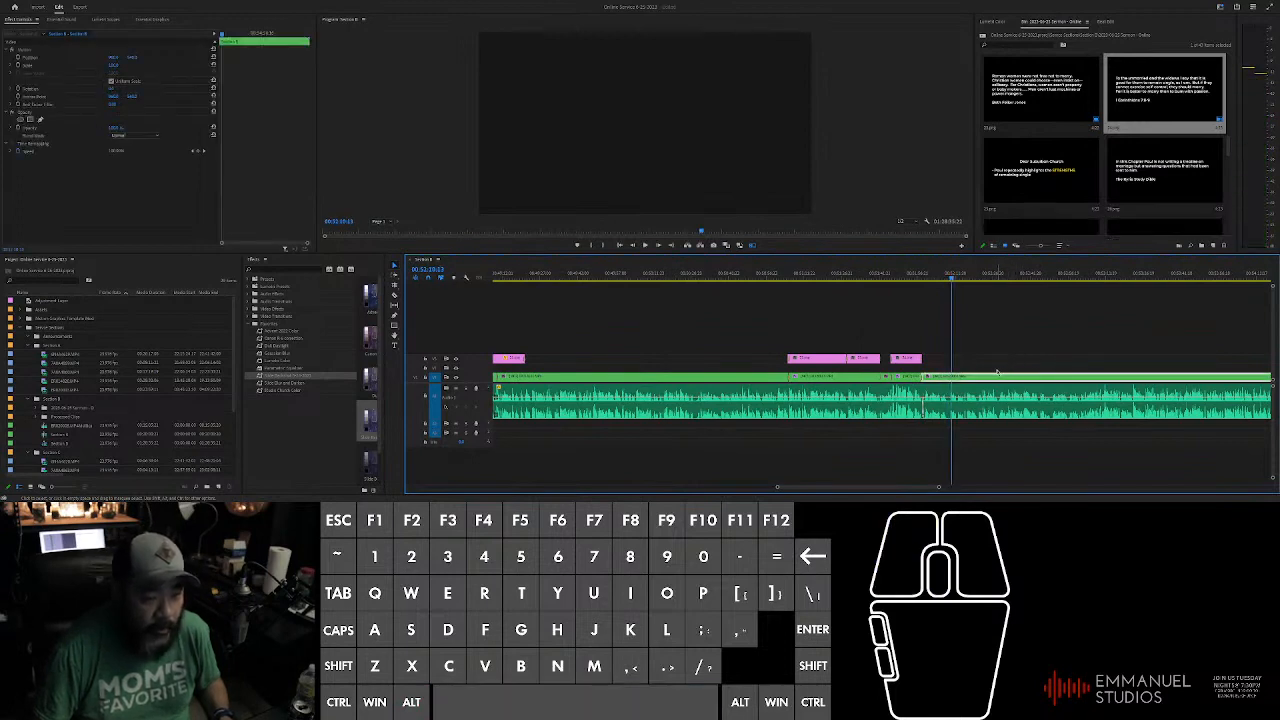
pyautogui.click(576, 99)
pyautogui.scroll(-2, 711, 275)
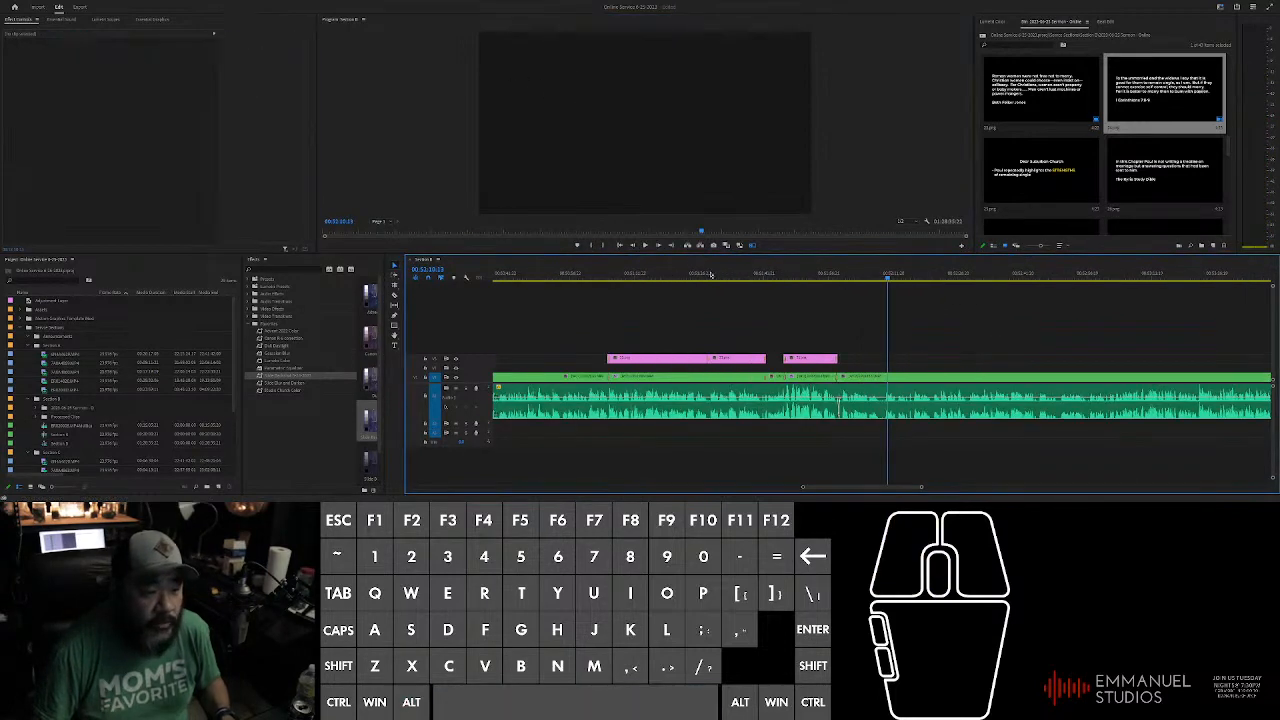
# Step: Replay the sermon from the scripture slide through the speech that follows it
pyautogui.moveTo(711, 275); pyautogui.dragTo(820, 280)
pyautogui.keyDown('alt'); pyautogui.scroll(2, 864, 312); pyautogui.keyUp('alt')
pyautogui.keyDown('alt'); pyautogui.scroll(2, 863, 327); pyautogui.keyUp('alt')
pyautogui.click(860, 323)
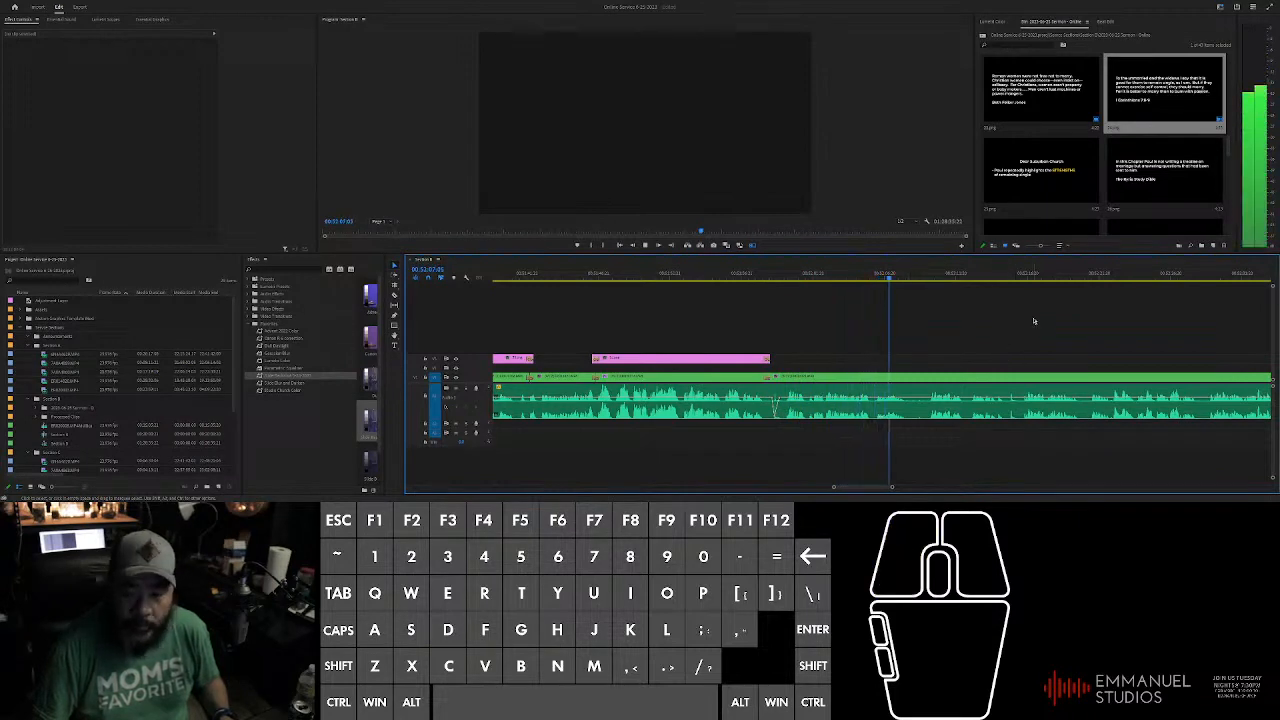
pyautogui.press('space')
# Step: Examine the keyframed volume dip in the sermon audio just after the scripture slide
pyautogui.click(773, 402)
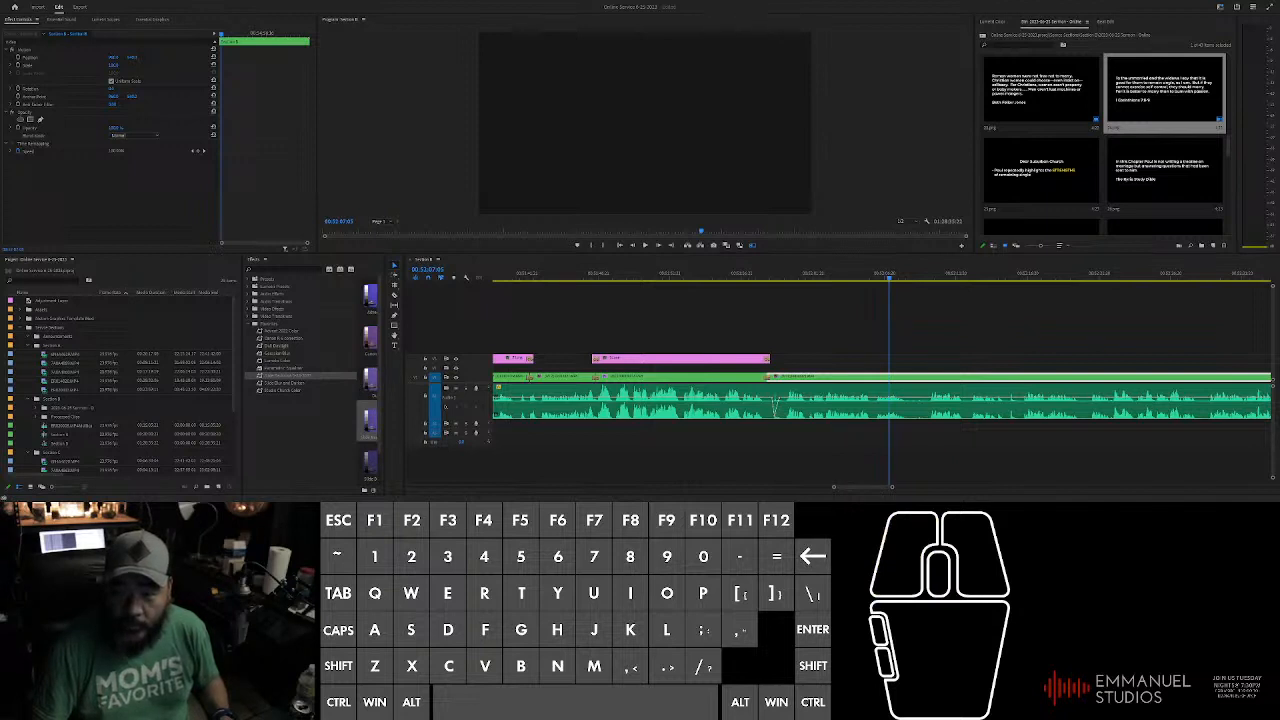
pyautogui.click(775, 401)
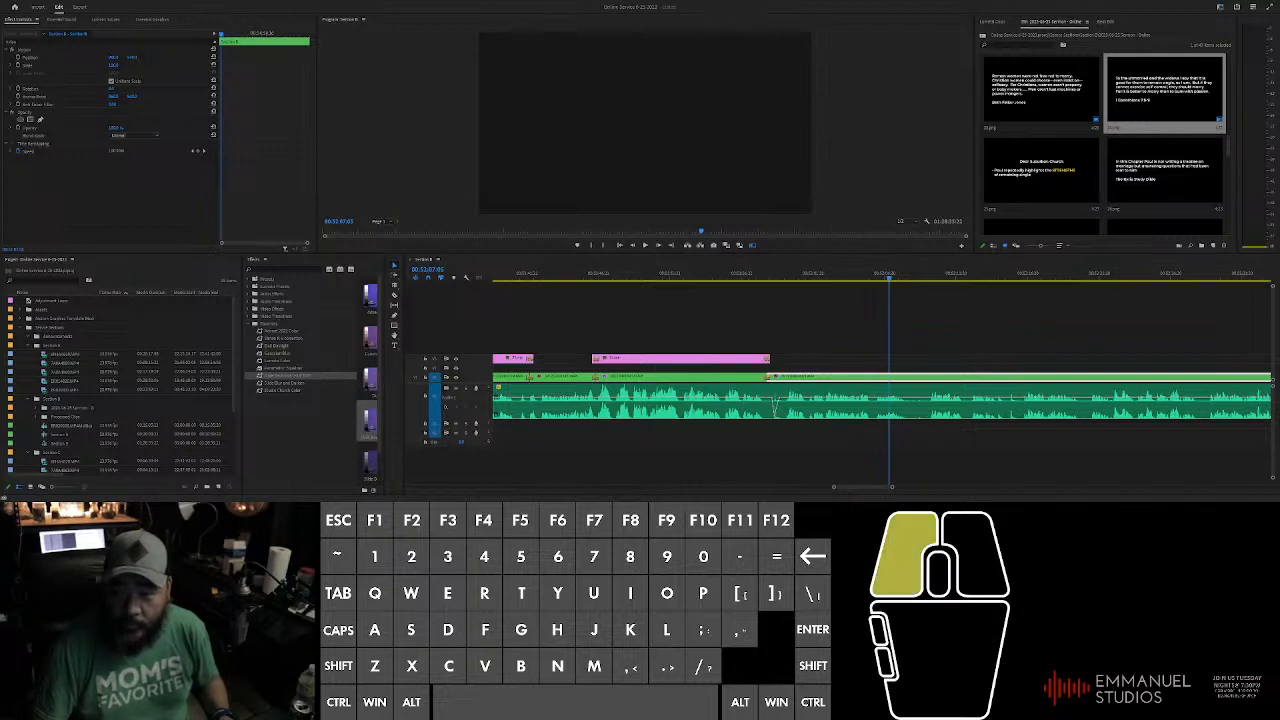
pyautogui.click(775, 403)
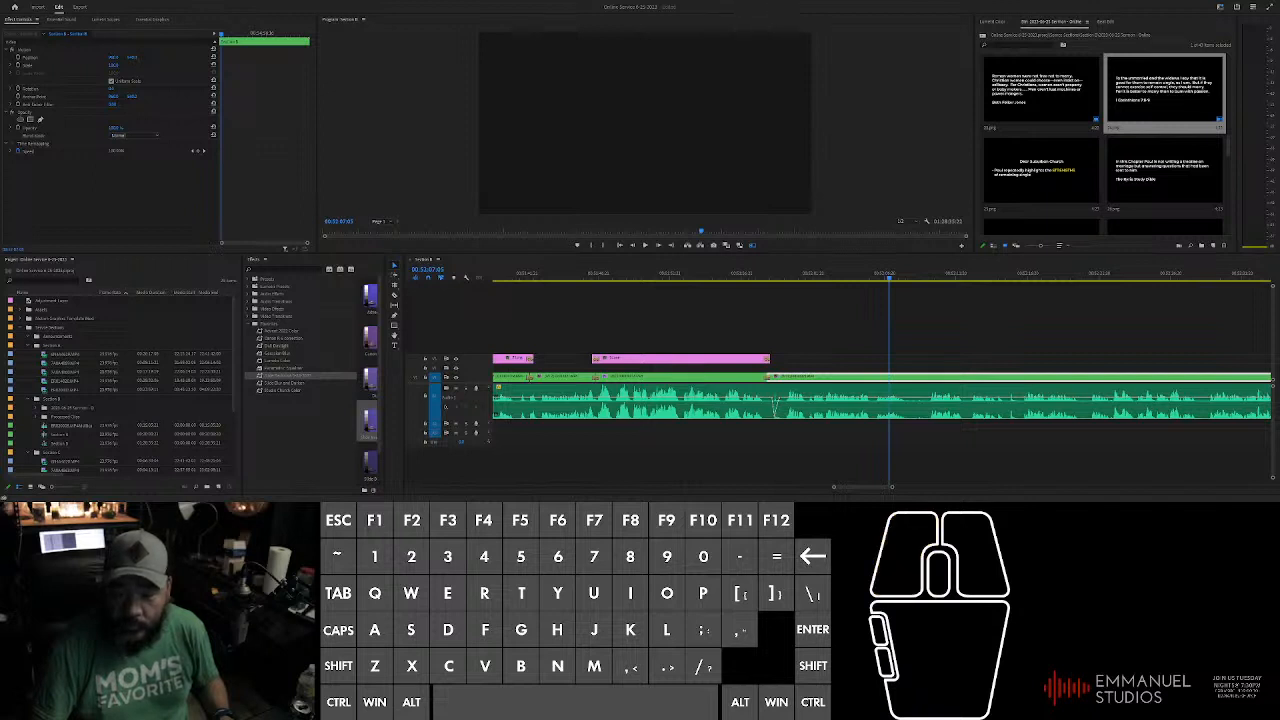
pyautogui.click(769, 348)
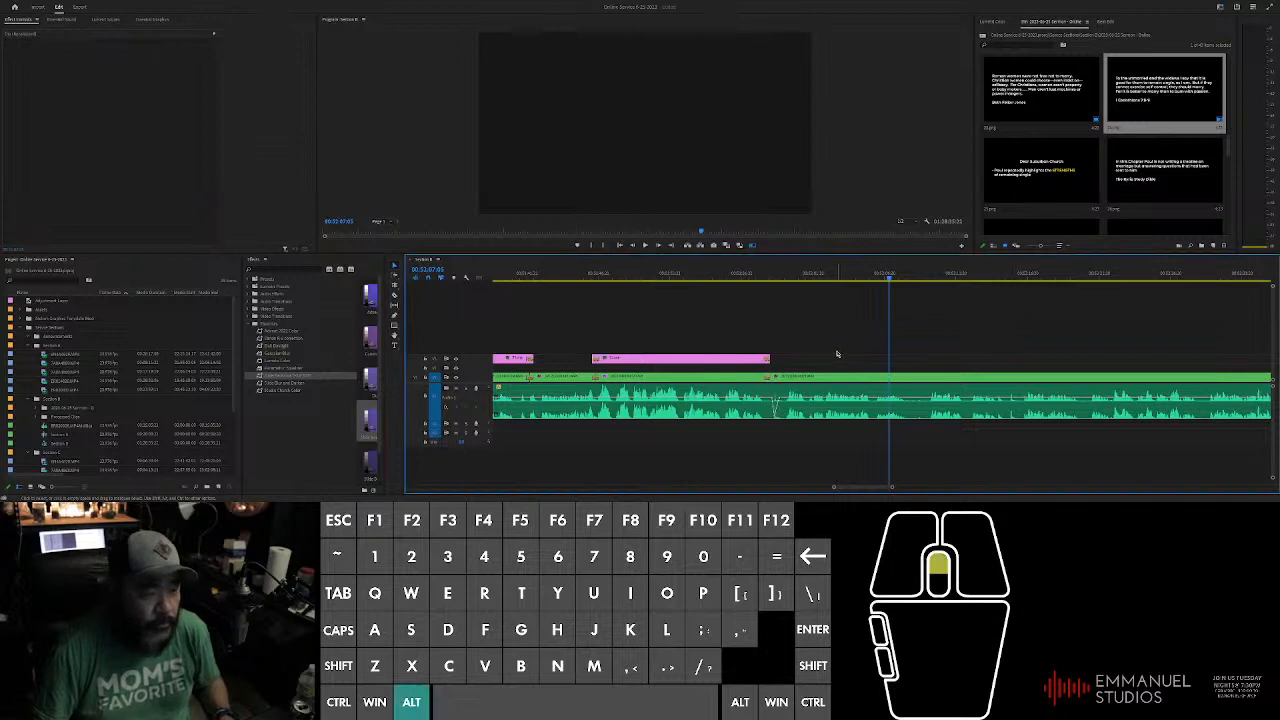
# Step: Listen to the sermon from the end of the scripture slide onward for the next slide's cue
pyautogui.keyDown('alt'); pyautogui.scroll(2, 769, 348); pyautogui.keyUp('alt')
pyautogui.click(727, 276)
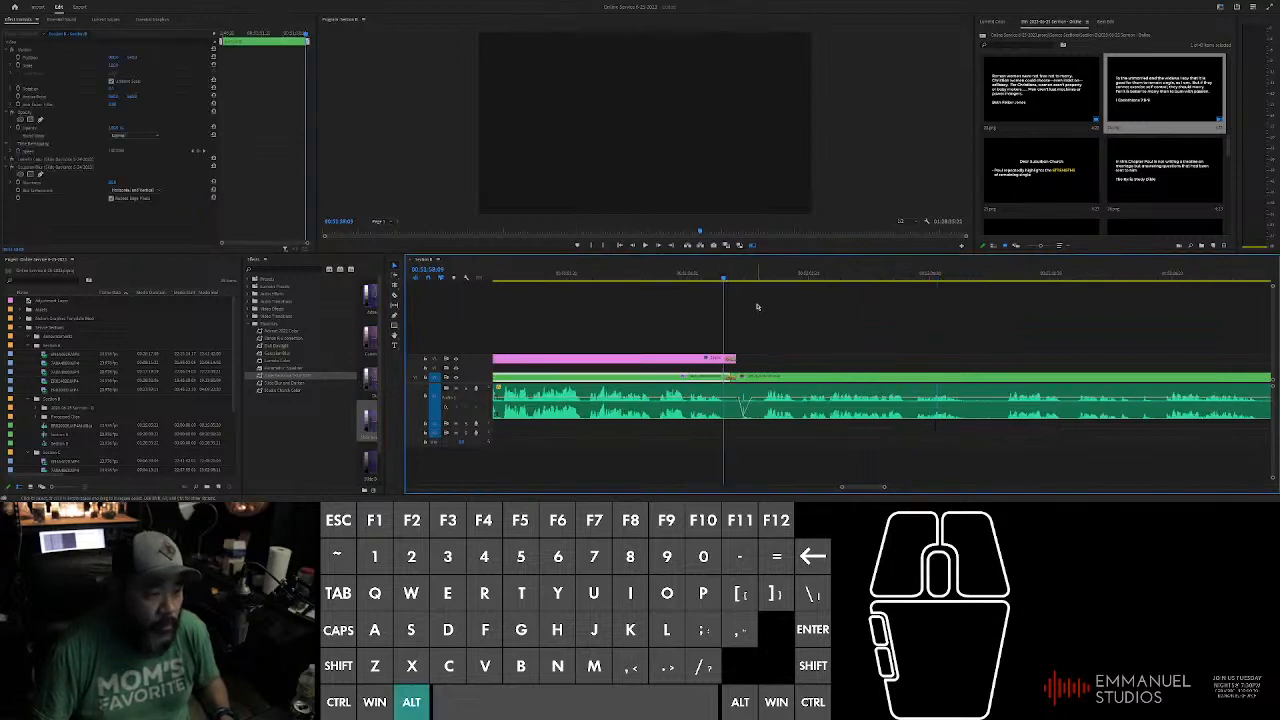
pyautogui.keyDown('alt'); pyautogui.scroll(-2, 790, 320); pyautogui.keyUp('alt')
pyautogui.keyDown('alt'); pyautogui.scroll(2, 795, 325); pyautogui.keyUp('alt')
pyautogui.press('space')
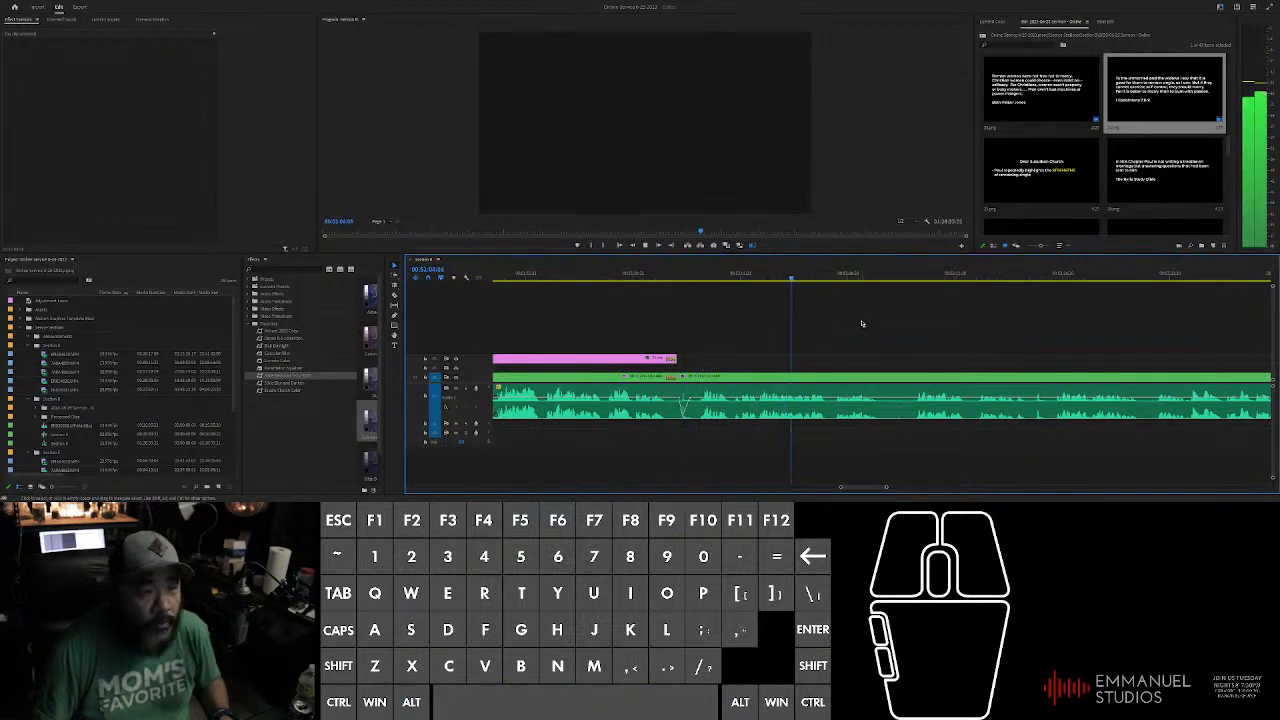
pyautogui.keyDown('alt'); pyautogui.scroll(-4, 862, 323); pyautogui.keyUp('alt')
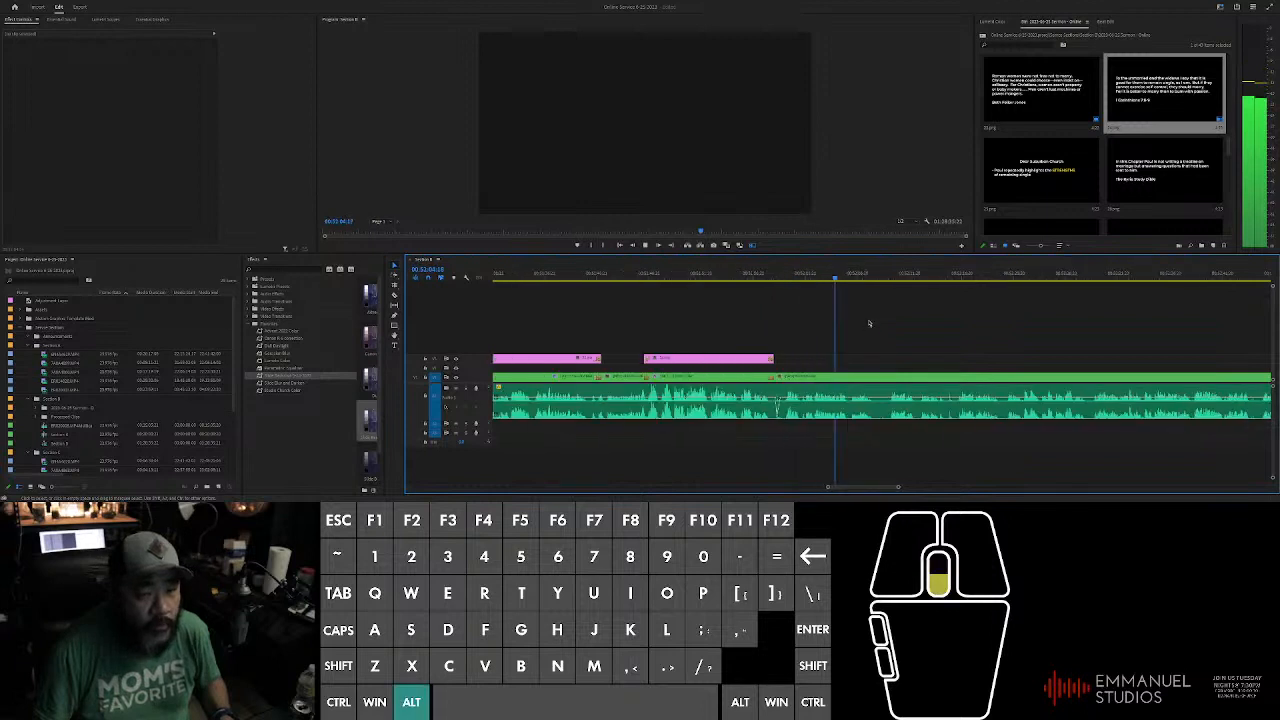
pyautogui.click(936, 328)
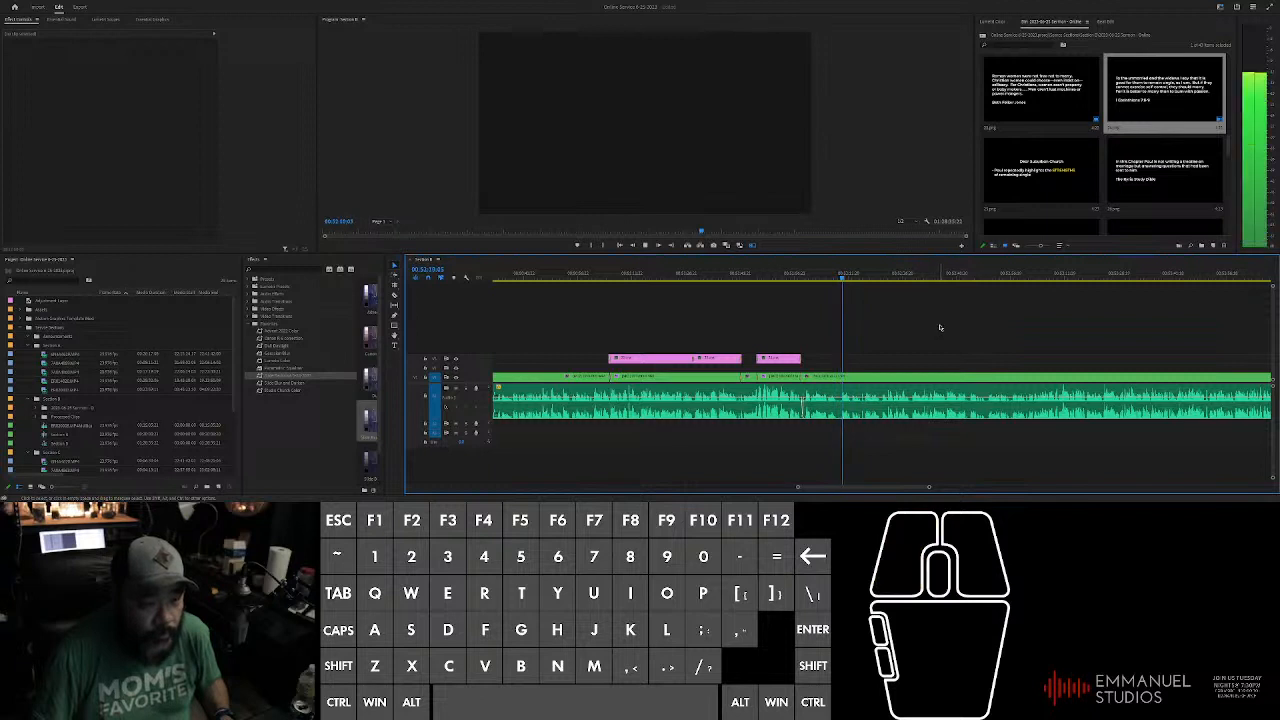
pyautogui.keyDown('alt'); pyautogui.scroll(-3, 931, 327); pyautogui.keyUp('alt')
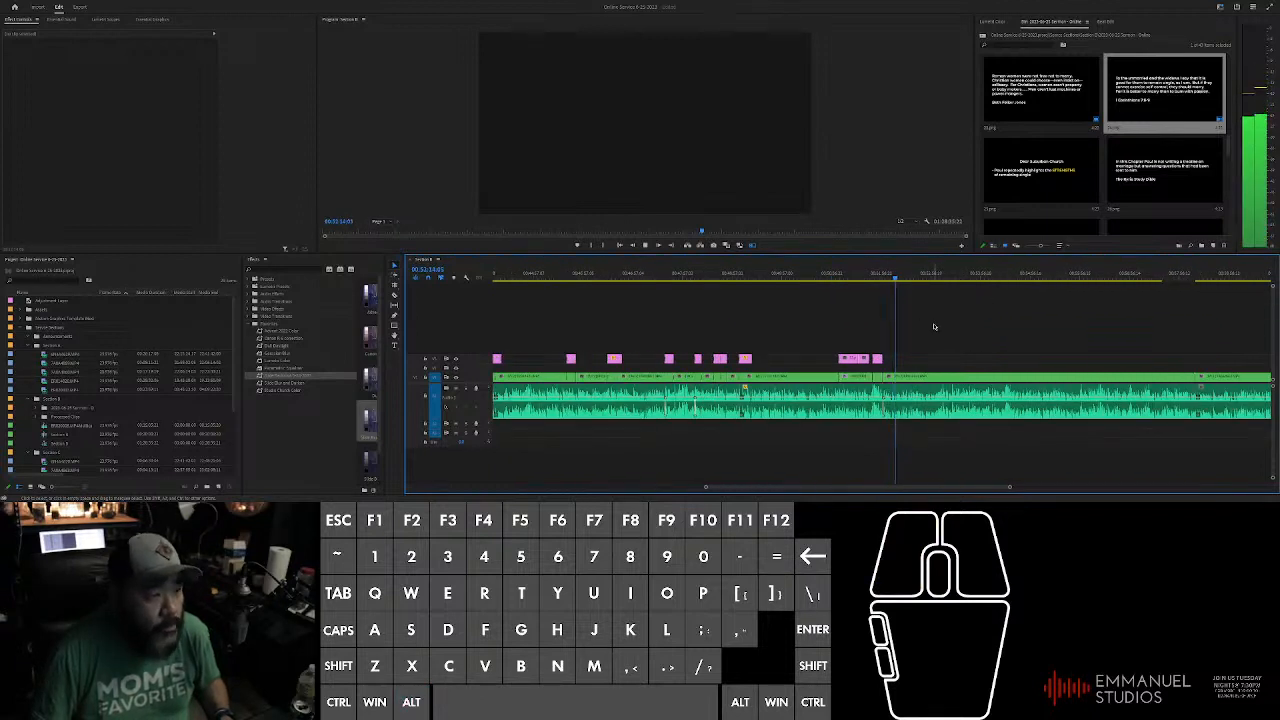
pyautogui.keyDown('alt'); pyautogui.scroll(4, 934, 327); pyautogui.keyUp('alt')
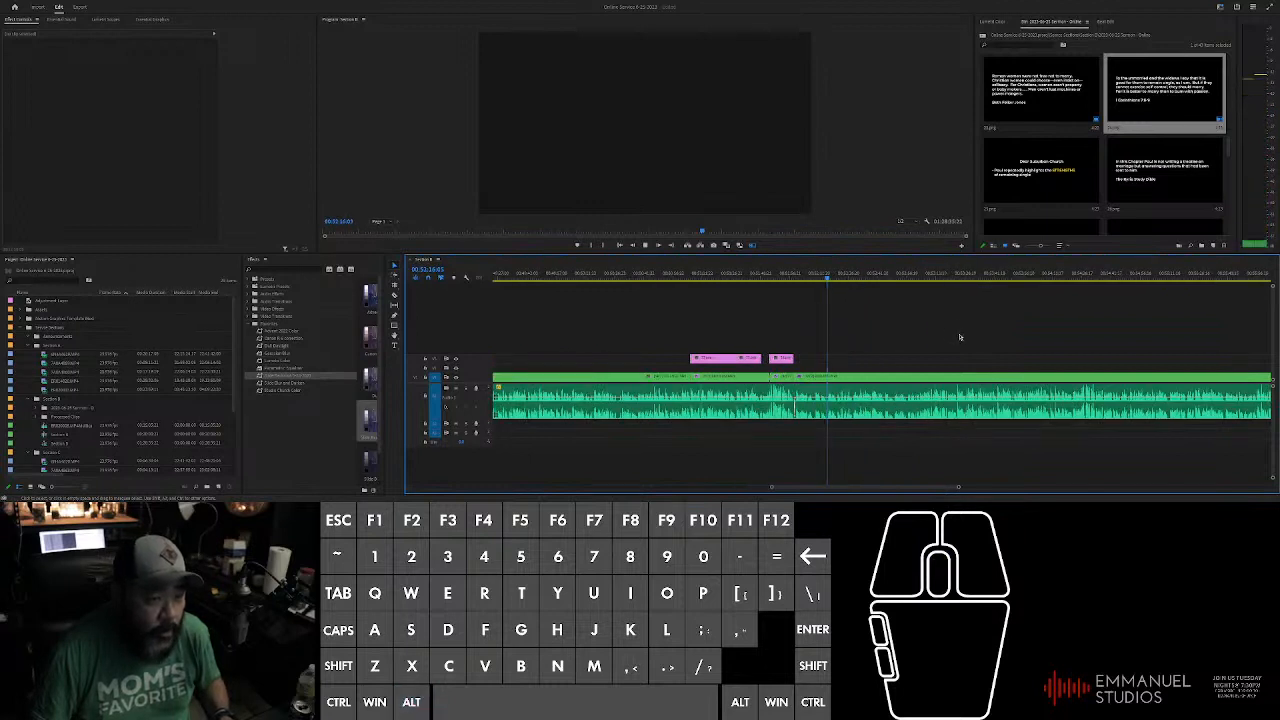
pyautogui.keyDown('alt'); pyautogui.scroll(3, 959, 337); pyautogui.keyUp('alt')
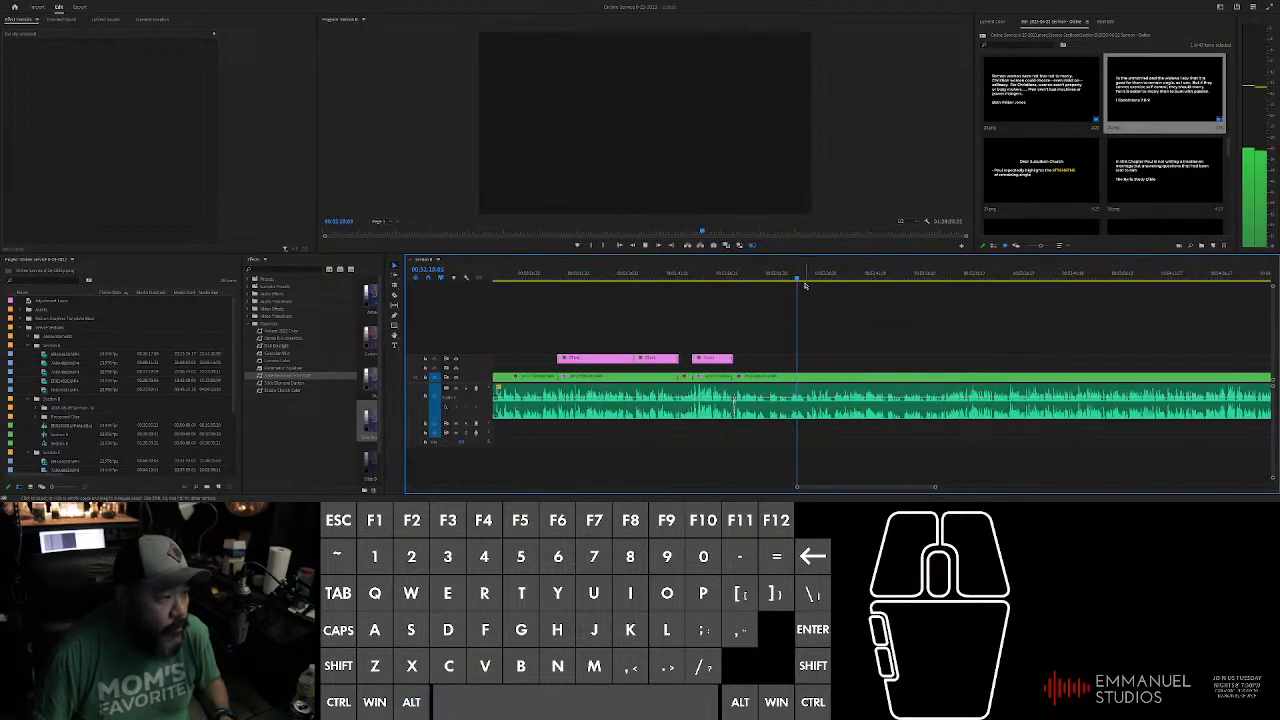
# Step: Locate the cue for the "remaining single" slide further into the sermon and place that slide above the sermon video there
pyautogui.moveTo(800, 283); pyautogui.dragTo(1030, 292)
pyautogui.keyDown('alt'); pyautogui.scroll(3, 997, 343); pyautogui.keyUp('alt')
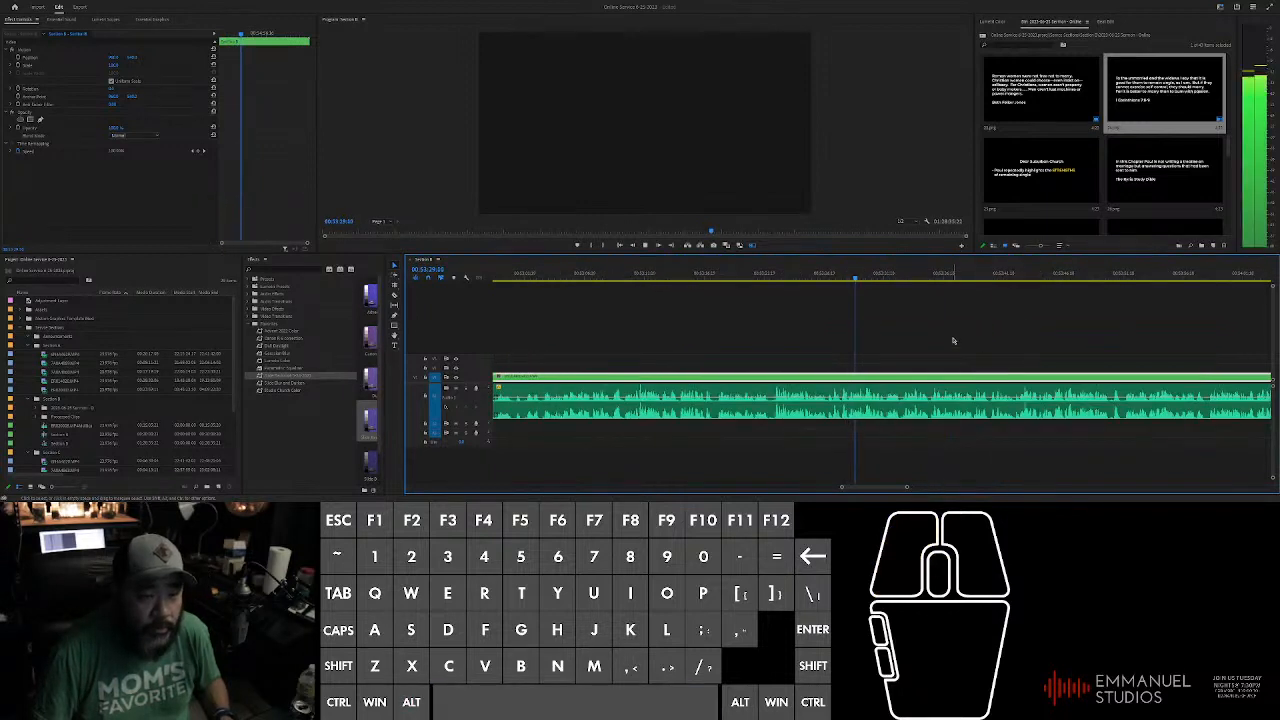
pyautogui.keyDown('alt'); pyautogui.scroll(2, 953, 341); pyautogui.keyUp('alt')
pyautogui.keyDown('alt'); pyautogui.scroll(2, 818, 300); pyautogui.keyUp('alt')
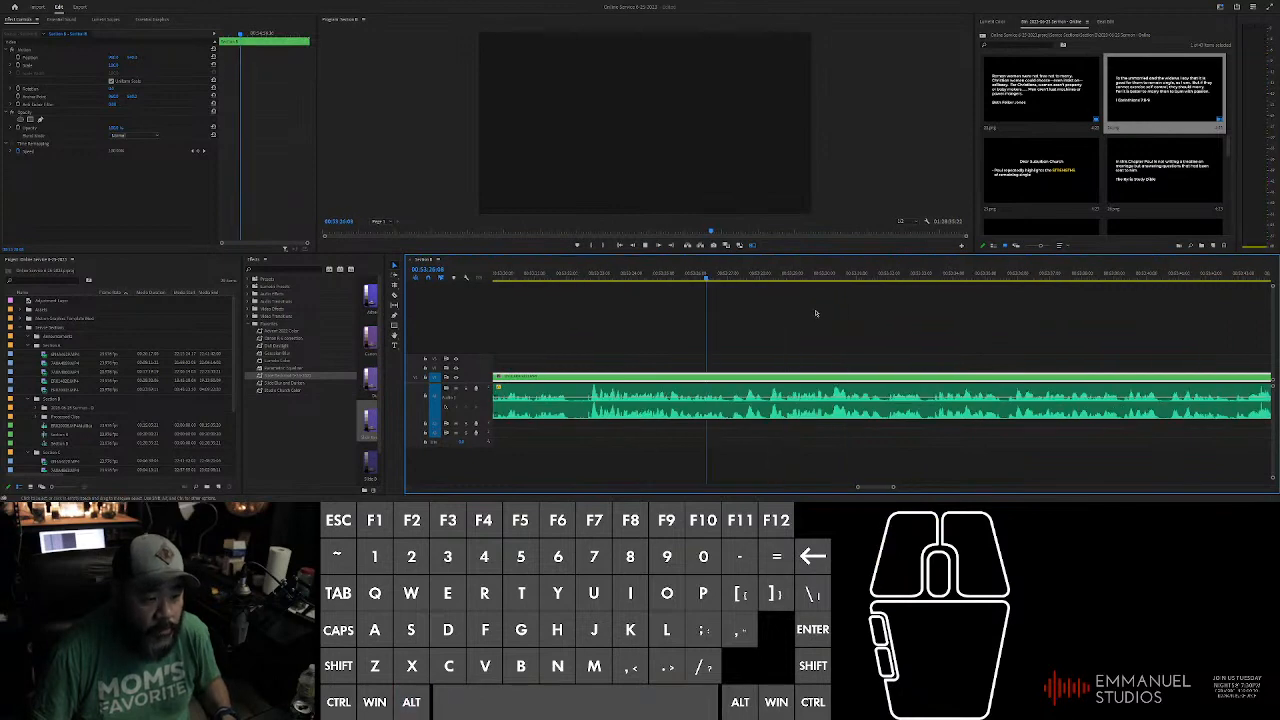
pyautogui.press('space')
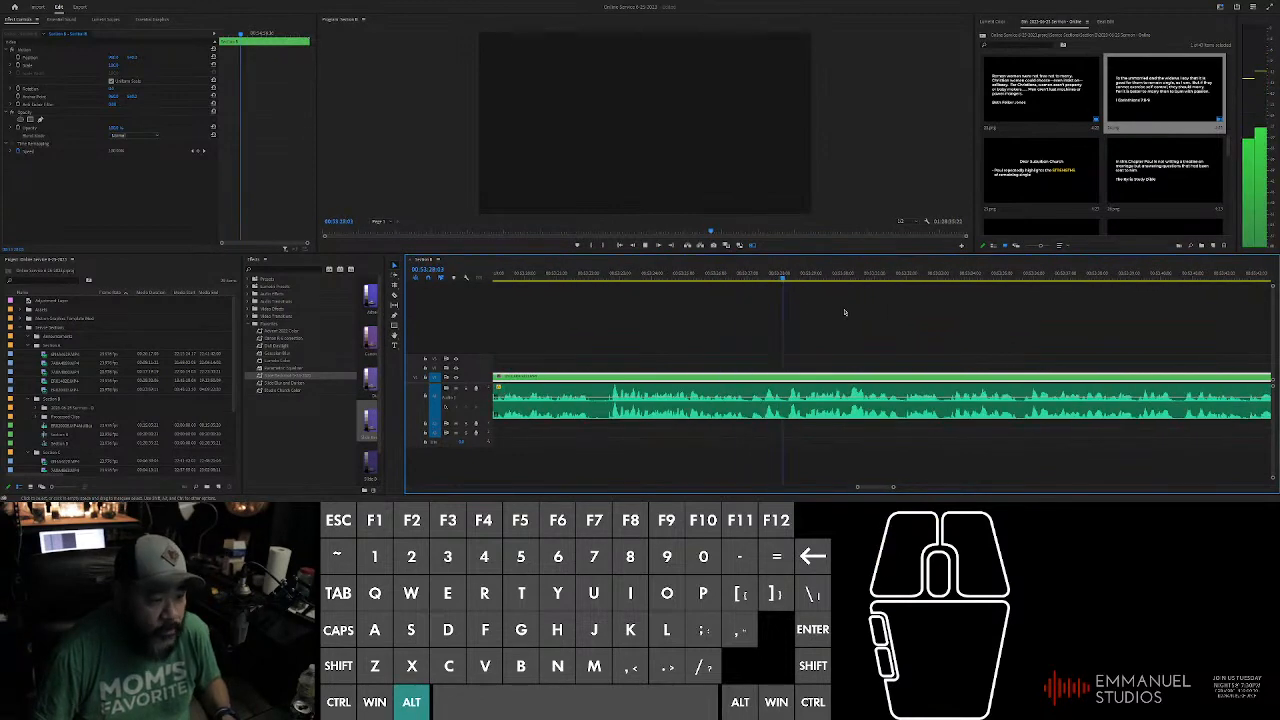
pyautogui.moveTo(750, 279); pyautogui.dragTo(748, 280)
pyautogui.moveTo(1040, 172); pyautogui.dragTo(754, 362)
pyautogui.scroll(2, 829, 323)
pyautogui.scroll(-3, 831, 325)
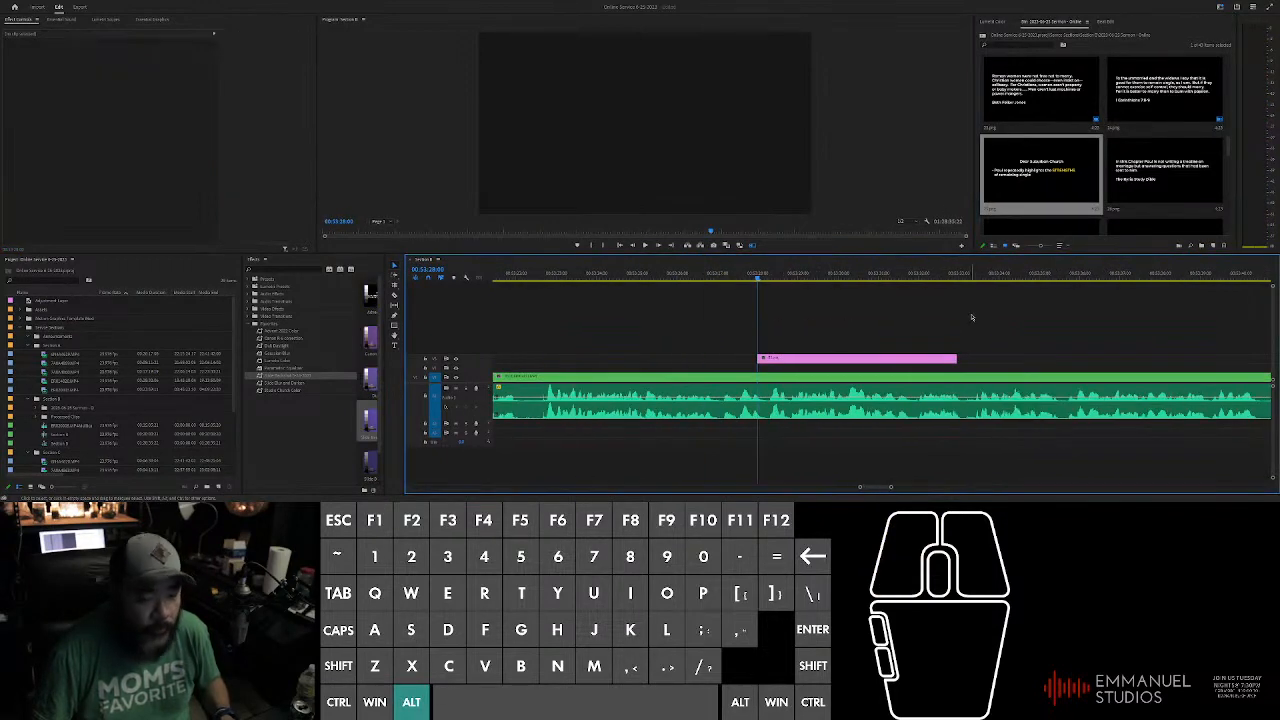
# Step: Split the sermon video clip at the start of the new "remaining single" slide
pyautogui.click(824, 379)
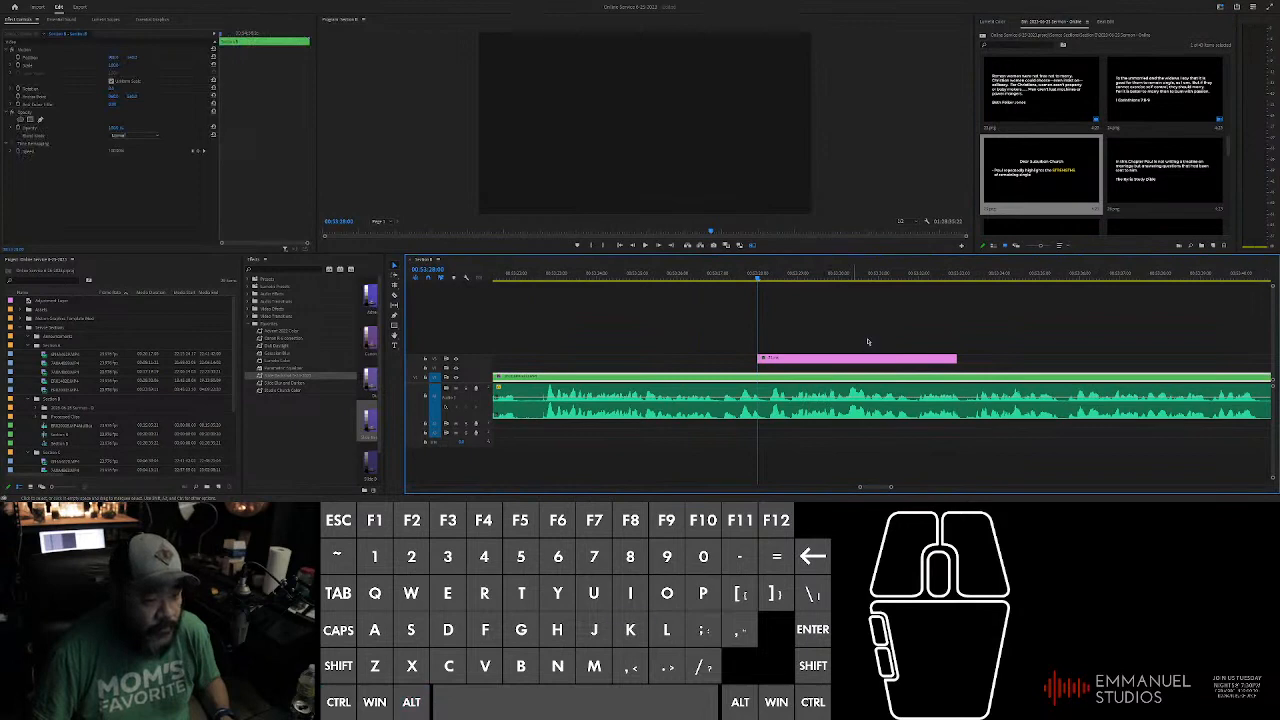
pyautogui.hotkey('ctrl', 'k')
pyautogui.scroll(2, 975, 302)
pyautogui.scroll(-3, 990, 308)
pyautogui.click(975, 345)
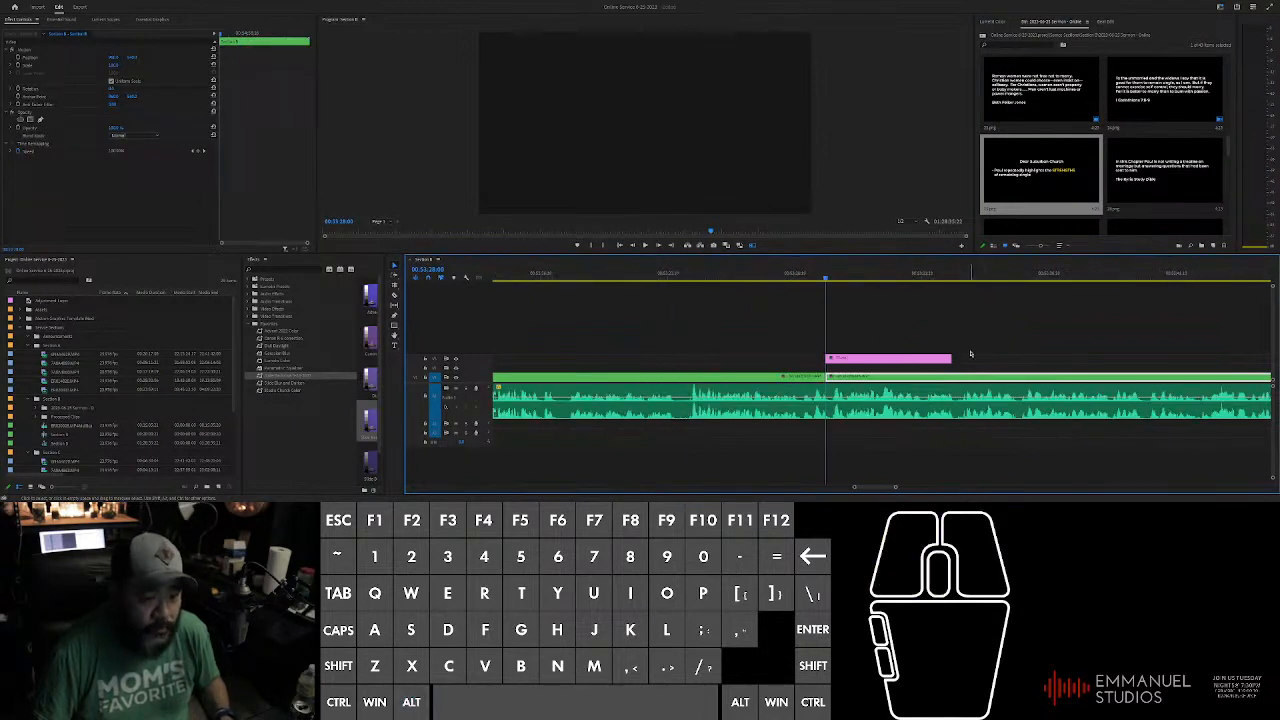
# Step: Extend the "remaining single" slide's end so it stays up through the related speech
pyautogui.moveTo(948, 358); pyautogui.dragTo(1134, 358)
pyautogui.keyDown('alt'); pyautogui.scroll(-3, 1125, 335); pyautogui.keyUp('alt')
pyautogui.keyDown('alt'); pyautogui.scroll(2, 1123, 330); pyautogui.keyUp('alt')
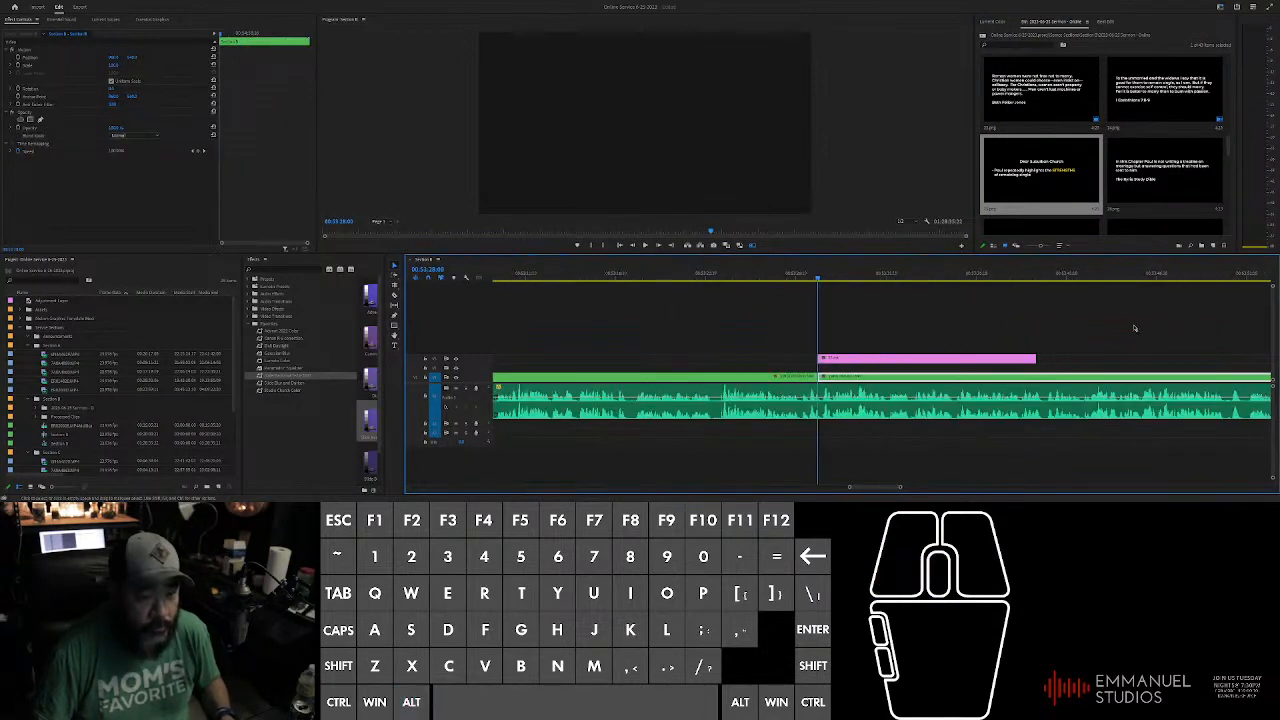
pyautogui.keyDown('alt'); pyautogui.scroll(-3, 1100, 334); pyautogui.keyUp('alt')
pyautogui.keyDown('alt'); pyautogui.scroll(3, 1080, 338); pyautogui.keyUp('alt')
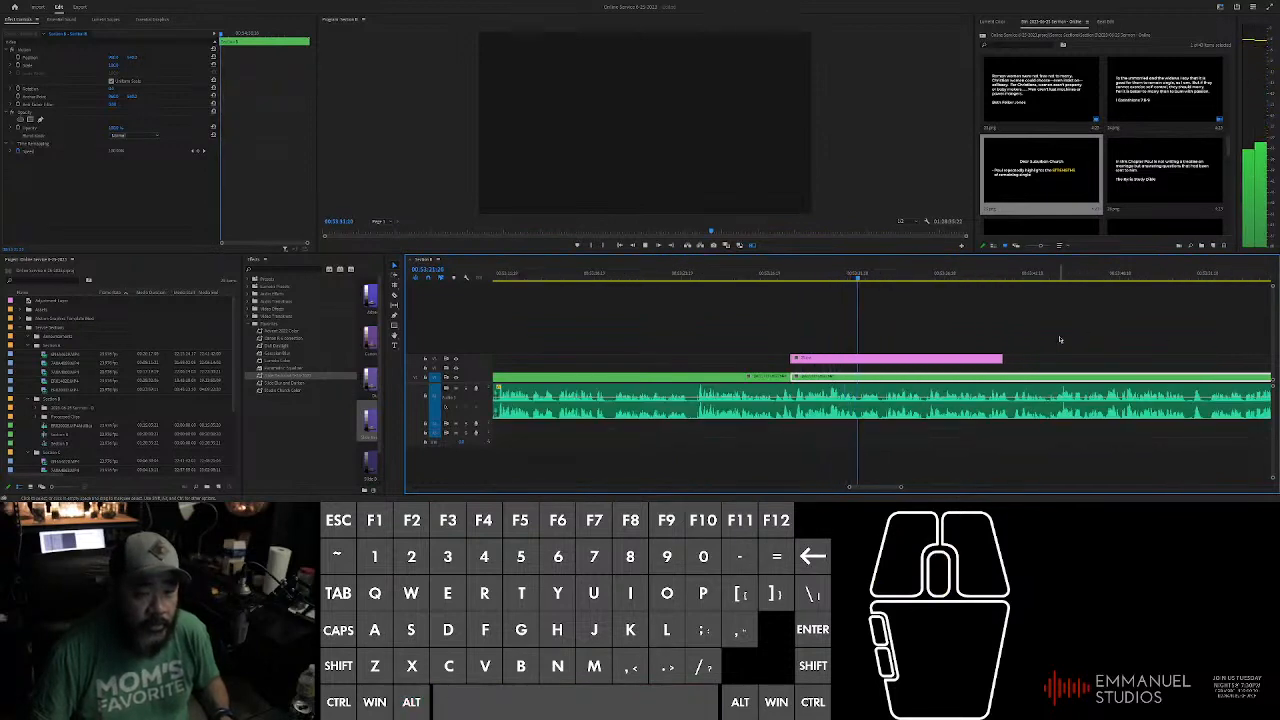
pyautogui.moveTo(998, 358); pyautogui.dragTo(1074, 357)
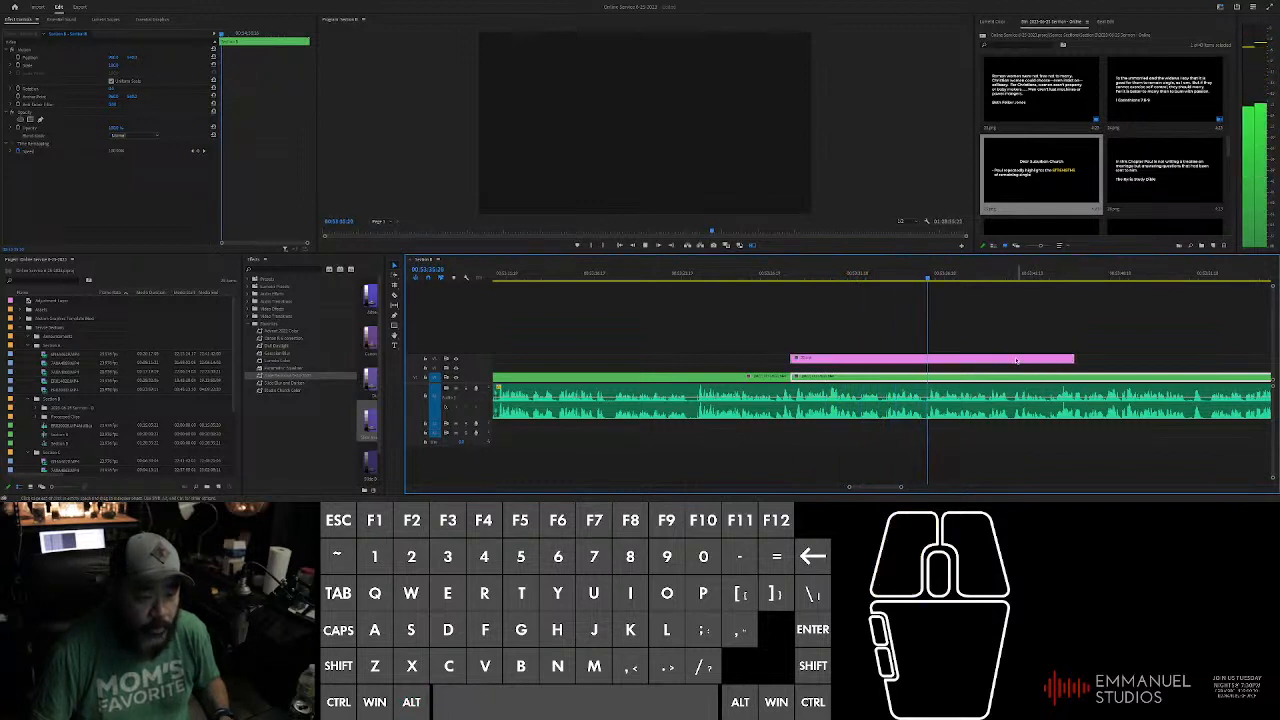
# Step: Split the sermon video partway through the slide and apply default transitions to the slide's ends and both video cuts
pyautogui.click(888, 271)
pyautogui.click(897, 275)
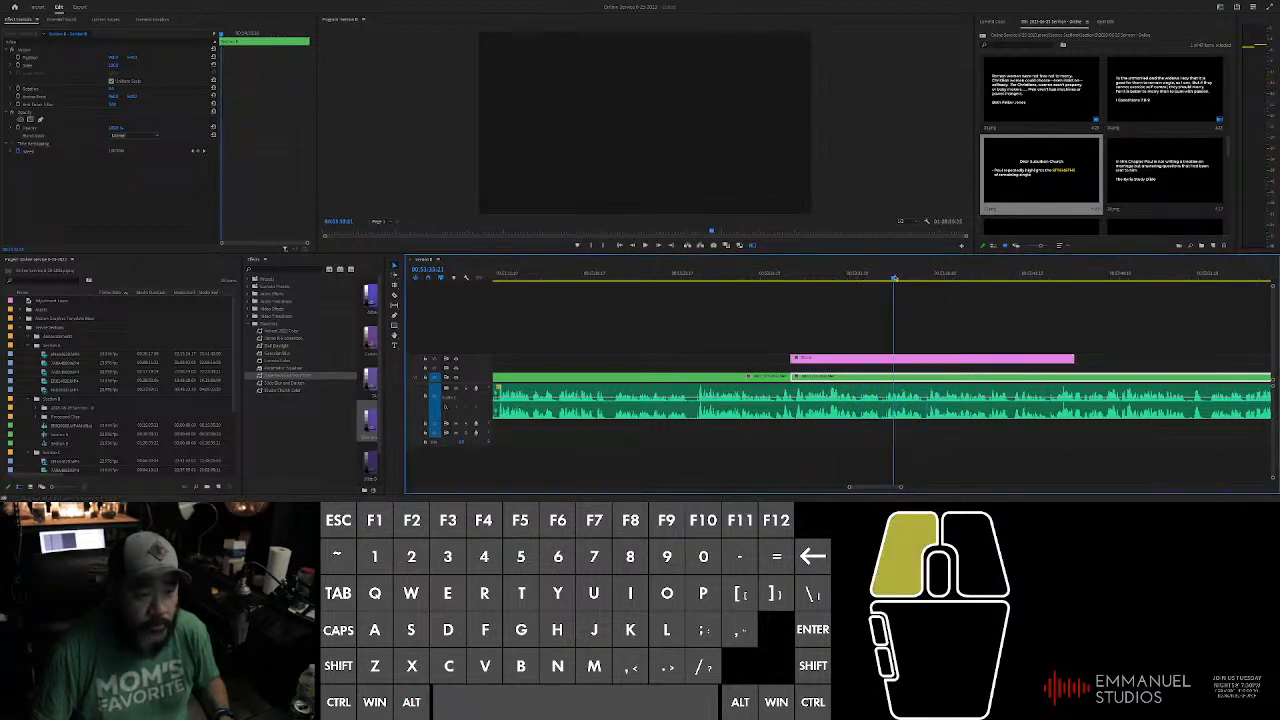
pyautogui.moveTo(737, 337); pyautogui.dragTo(919, 375)
pyautogui.hotkey('ctrl', 'd')
pyautogui.scroll(3, 816, 364)
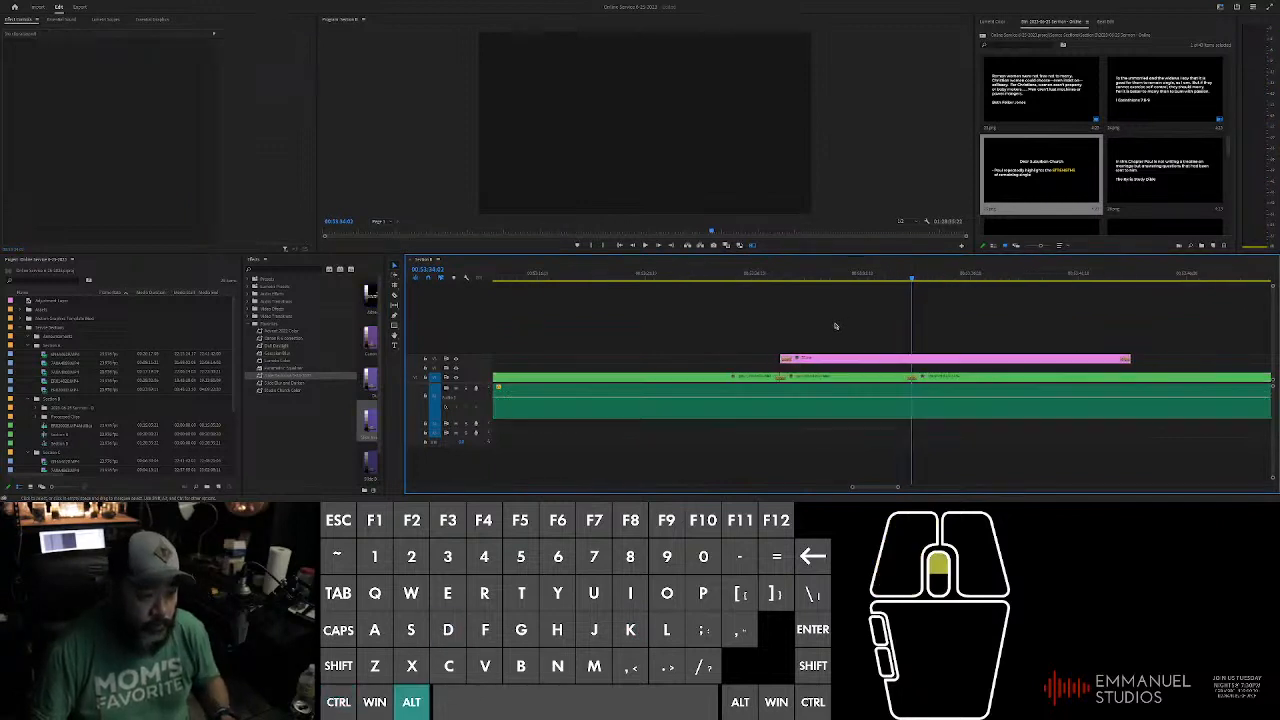
# Step: Adjust the vertical position of the "remaining single" slide in the frame
pyautogui.click(816, 364)
pyautogui.click(855, 277)
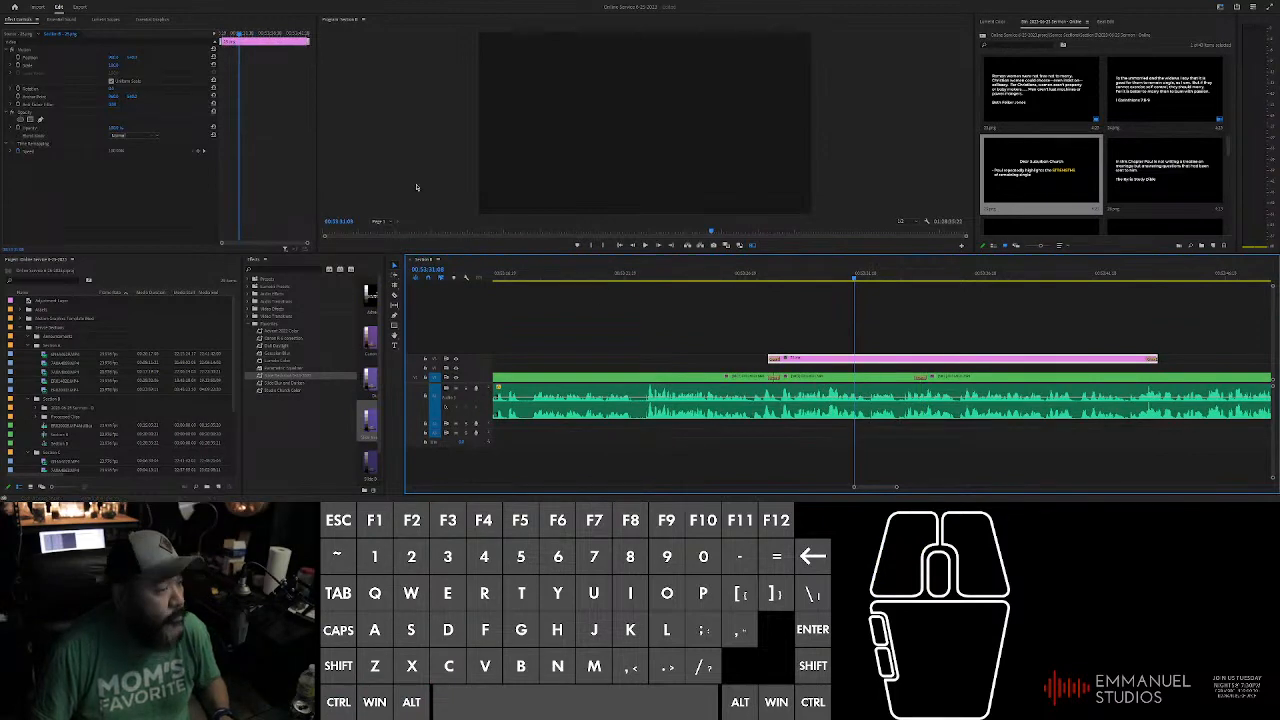
pyautogui.click(134, 58)
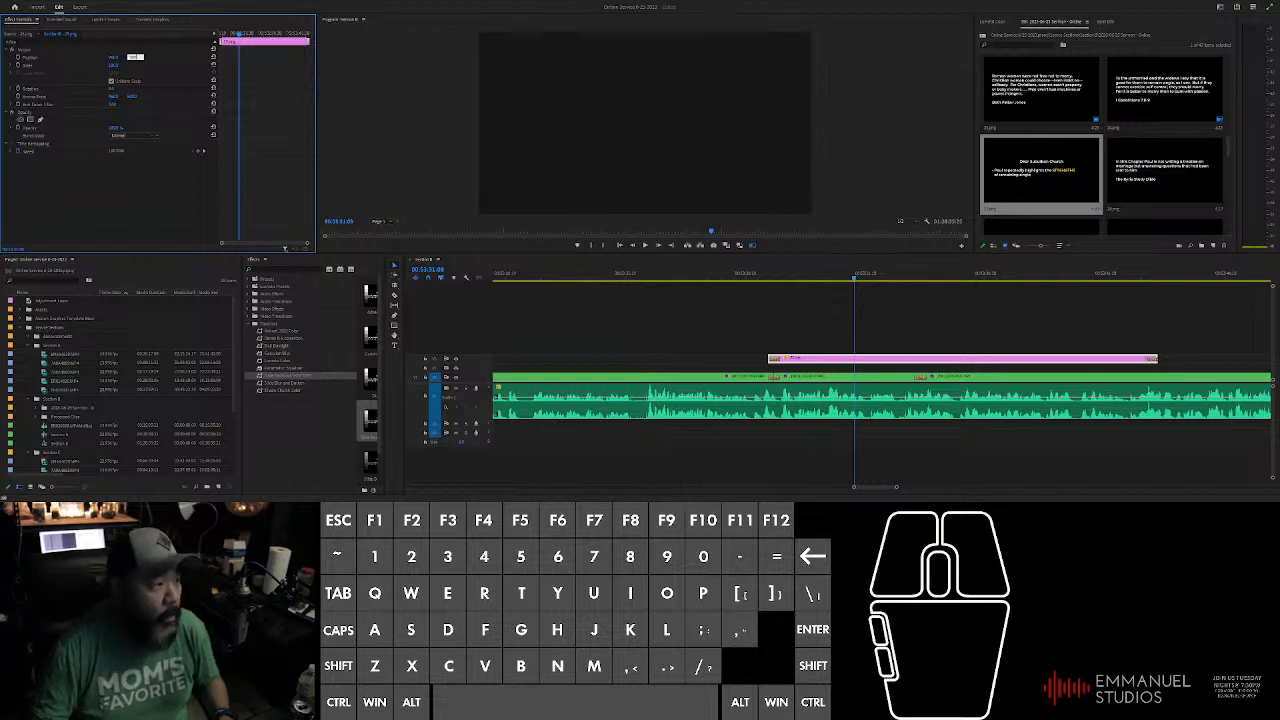
pyautogui.click(928, 296)
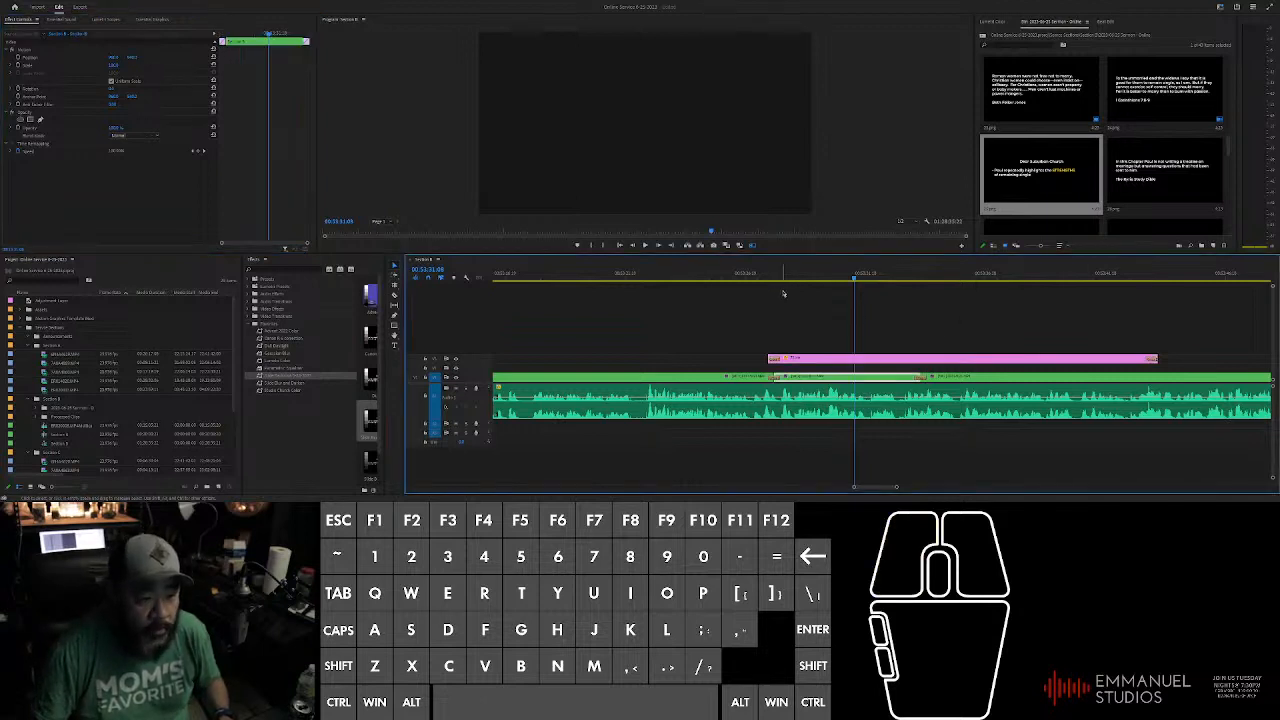
# Step: Play back the "remaining single" slide section to check its position, transitions and timing against the speech
pyautogui.moveTo(774, 276); pyautogui.dragTo(768, 276)
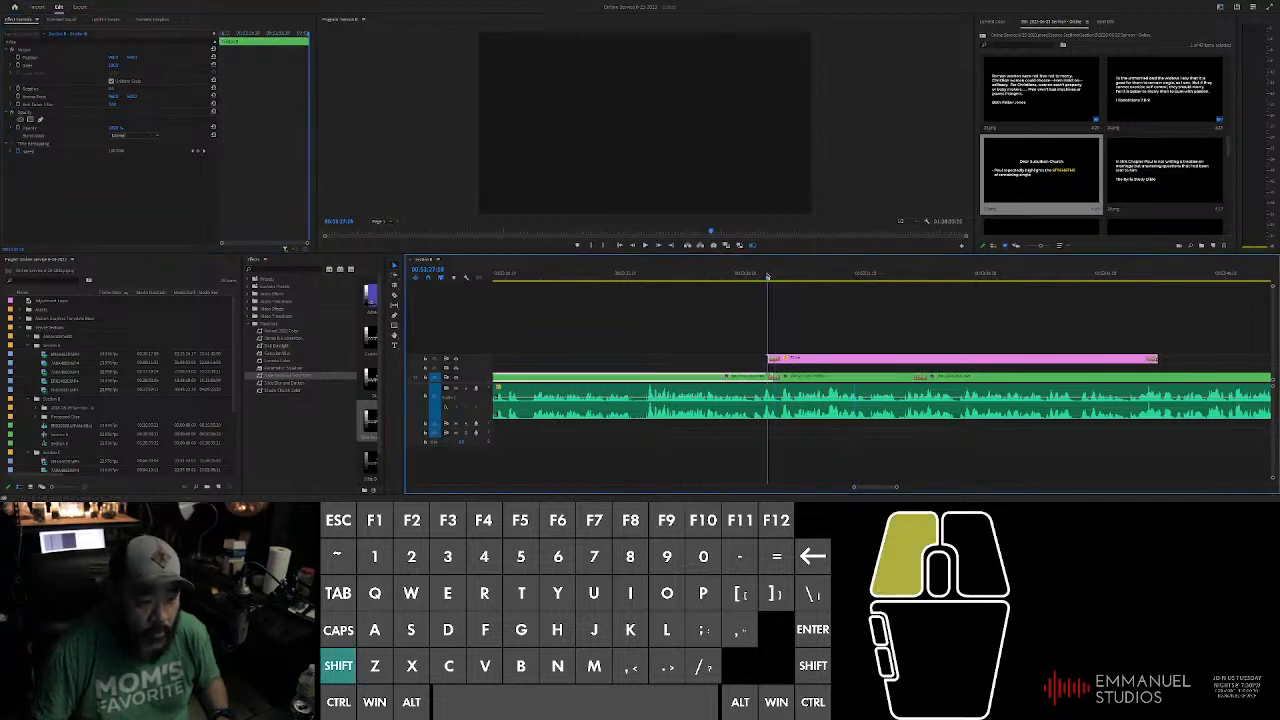
pyautogui.click(815, 305)
pyautogui.scroll(2, 818, 303)
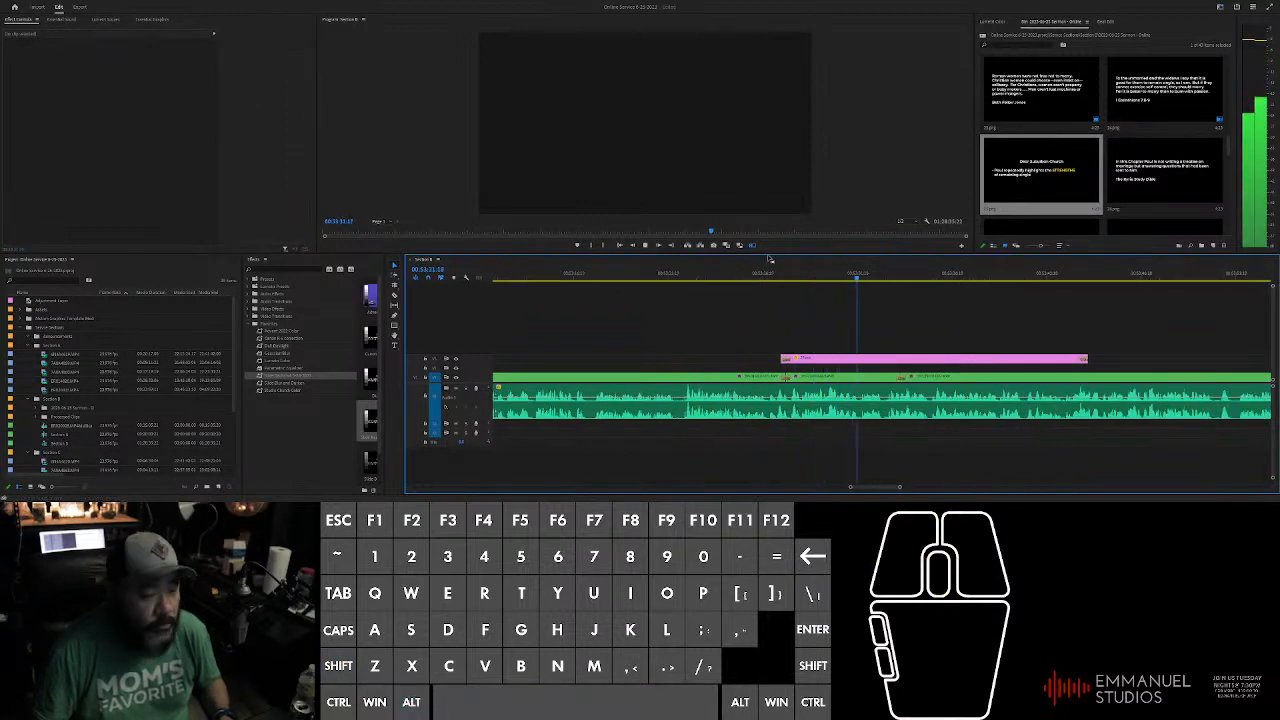
pyautogui.scroll(2, 914, 323)
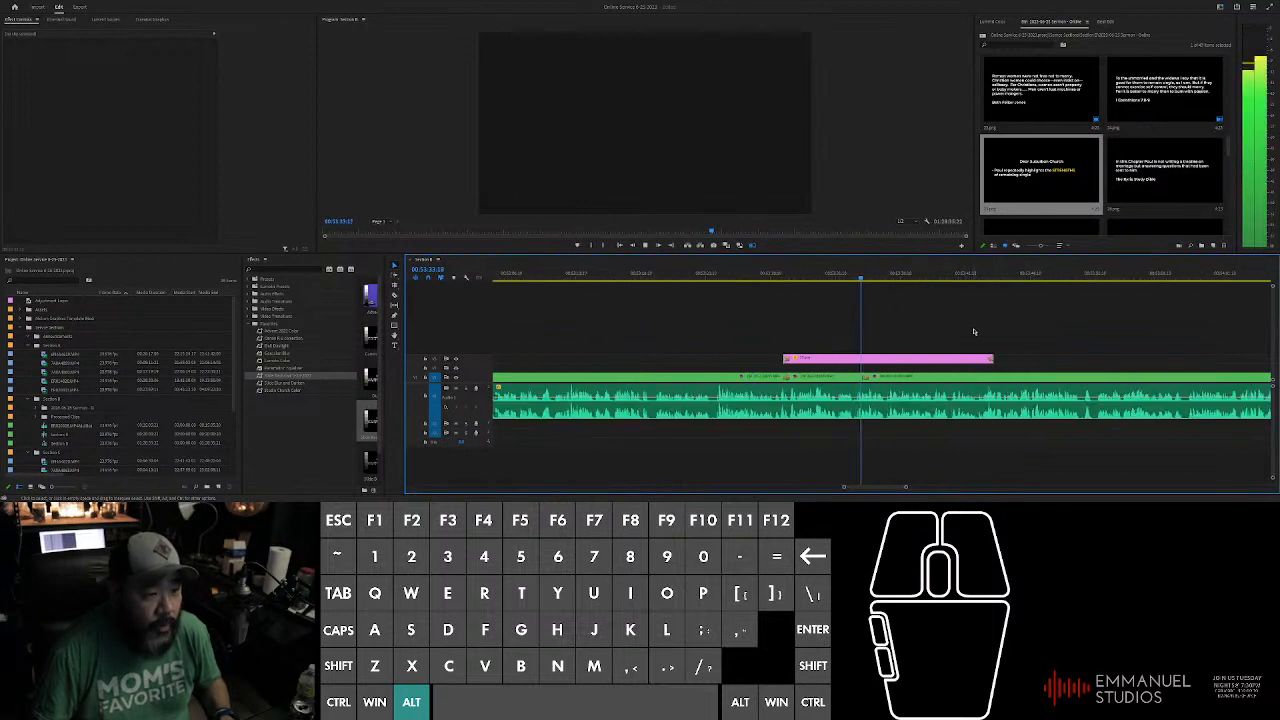
pyautogui.scroll(2, 930, 315)
pyautogui.click(797, 278)
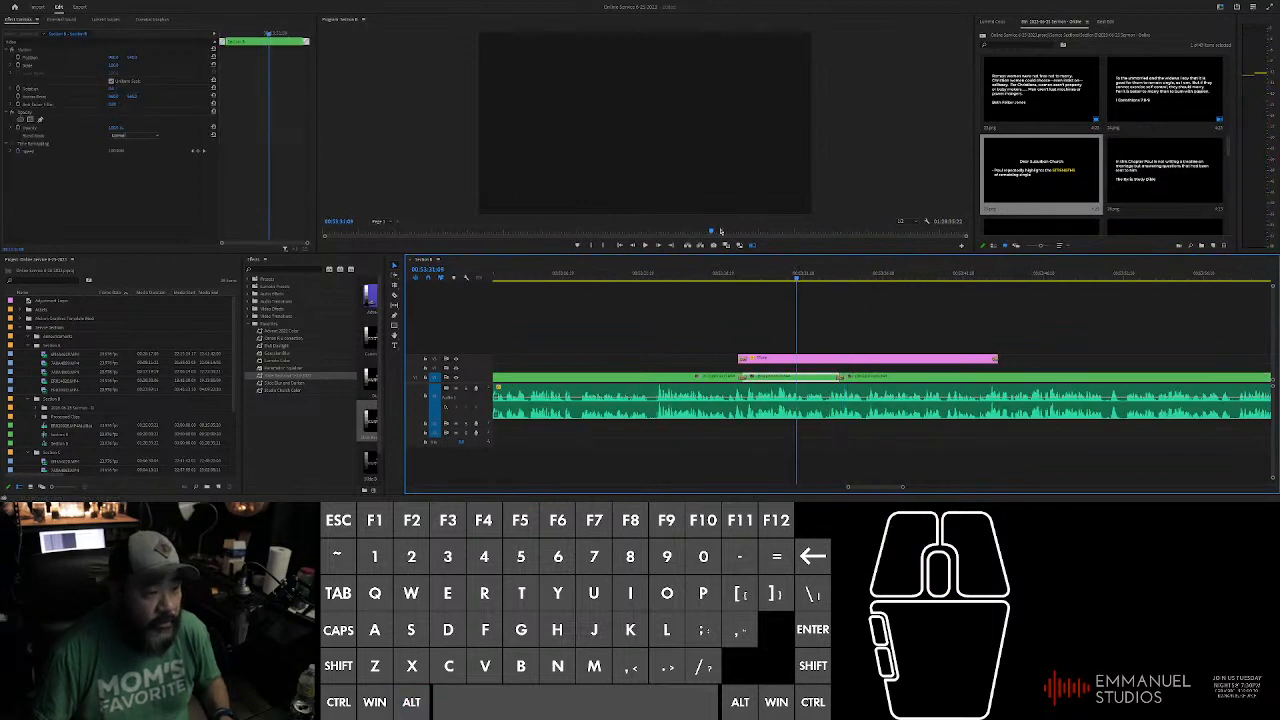
pyautogui.click(435, 90)
pyautogui.scroll(-2, 953, 316)
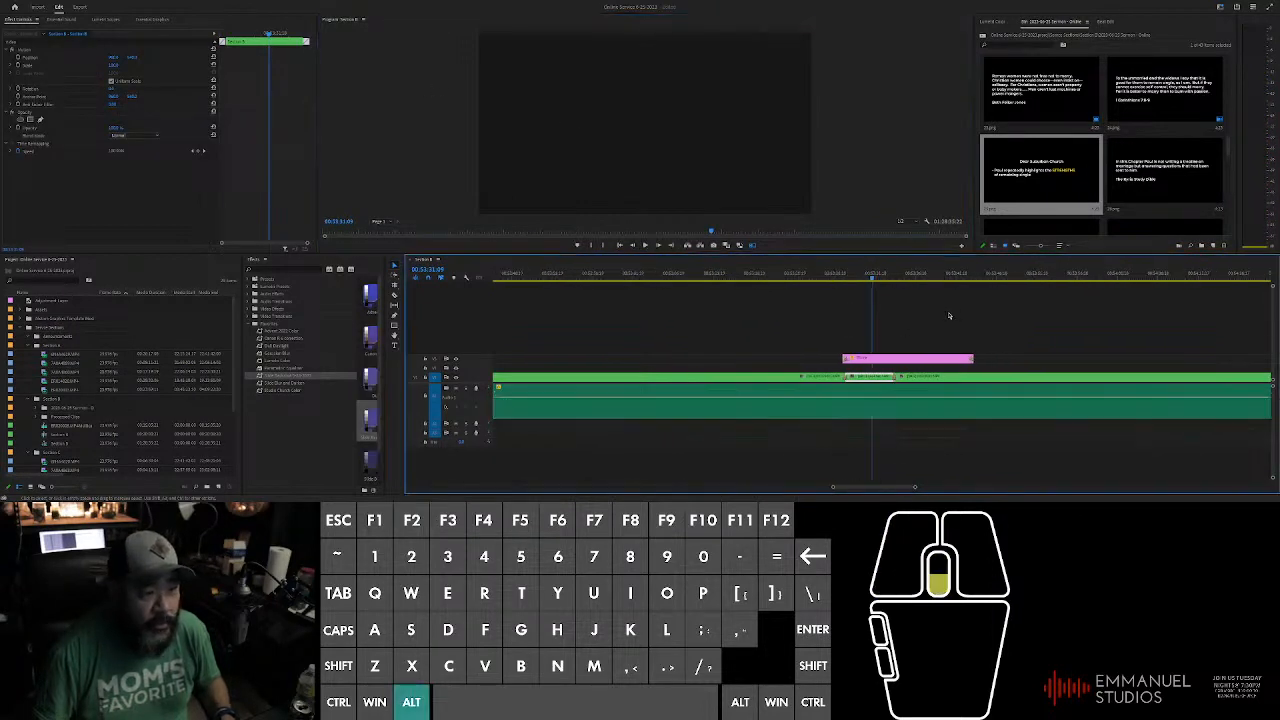
pyautogui.click(857, 311)
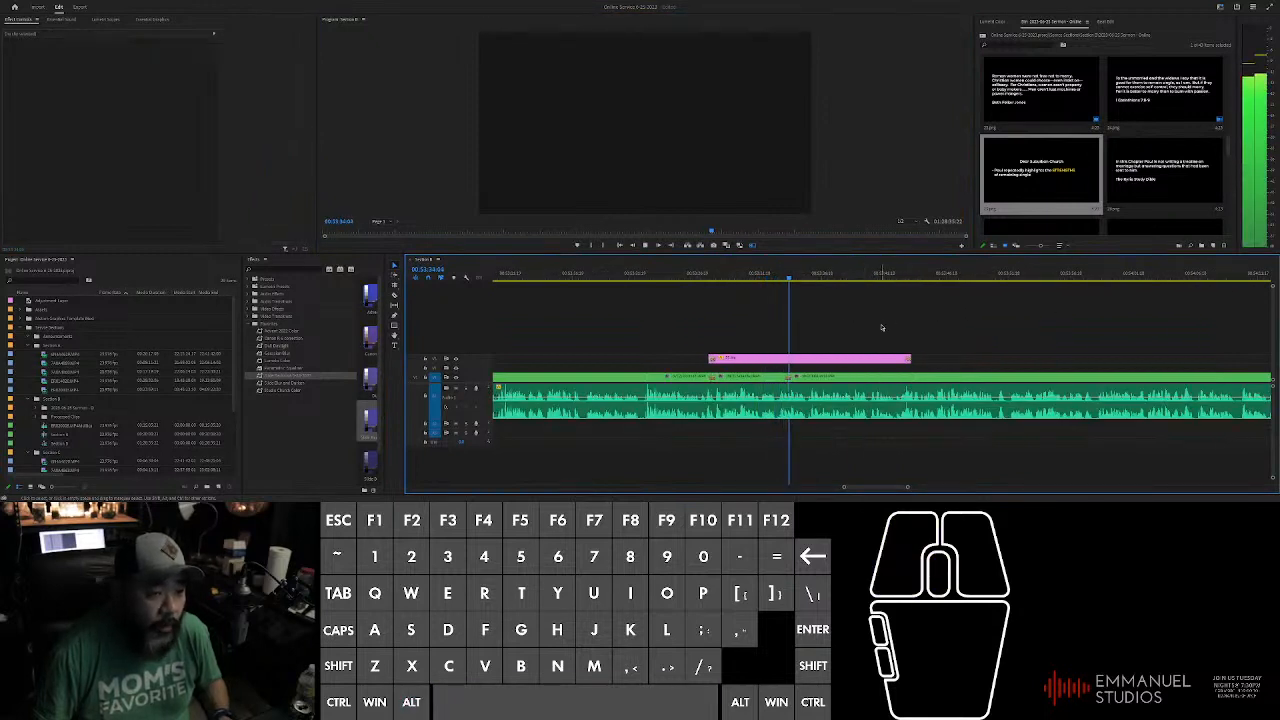
pyautogui.scroll(-4, 905, 320)
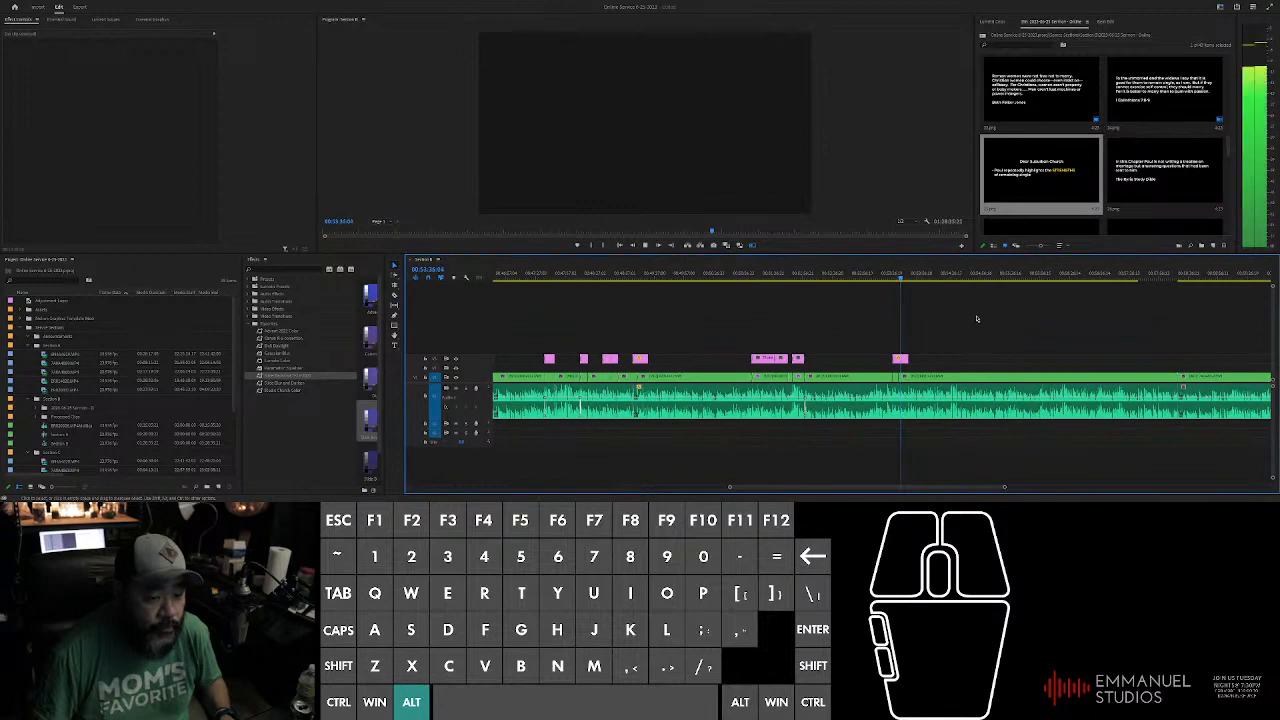
pyautogui.scroll(-2, 1040, 332)
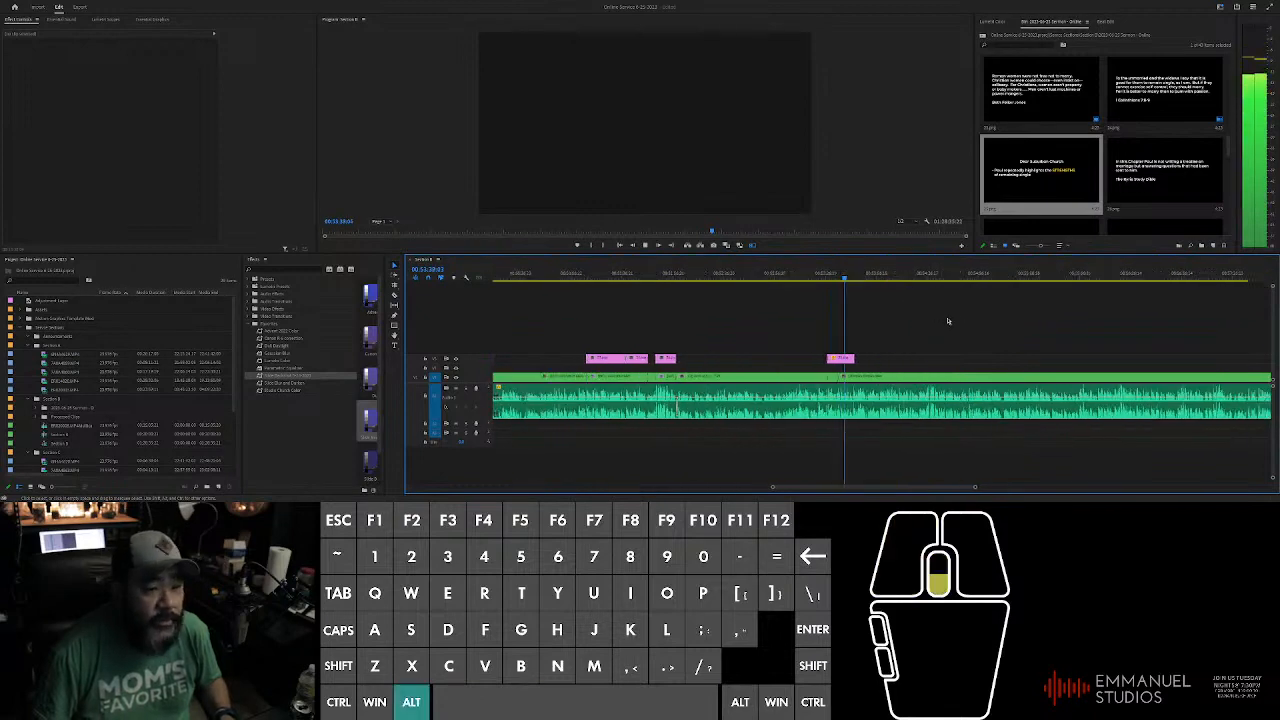
# Step: Scrub and listen through the sermon after the "remaining single" slide to find the speech matching the next quote slide
pyautogui.moveTo(825, 275); pyautogui.dragTo(1016, 276)
pyautogui.keyDown('alt'); pyautogui.scroll(-5, 979, 335); pyautogui.keyUp('alt')
pyautogui.scroll(5, 979, 335)
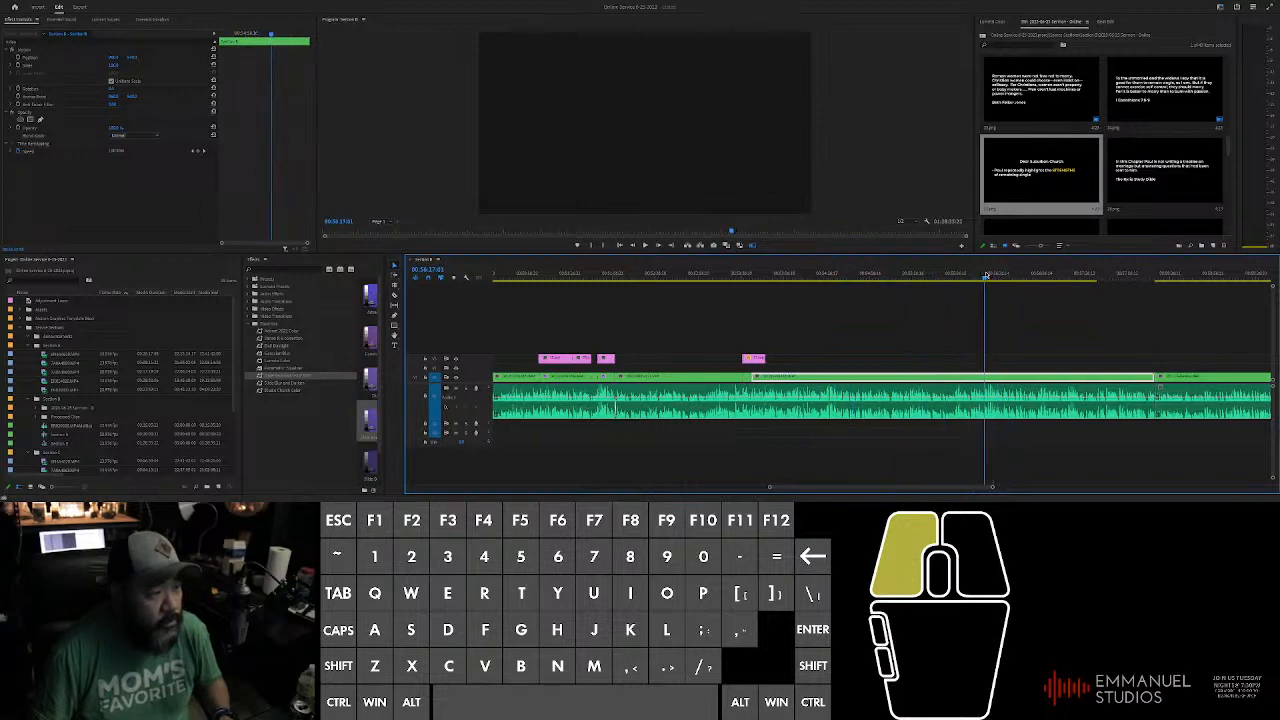
pyautogui.moveTo(985, 275); pyautogui.dragTo(988, 275)
pyautogui.scroll(3, 945, 332)
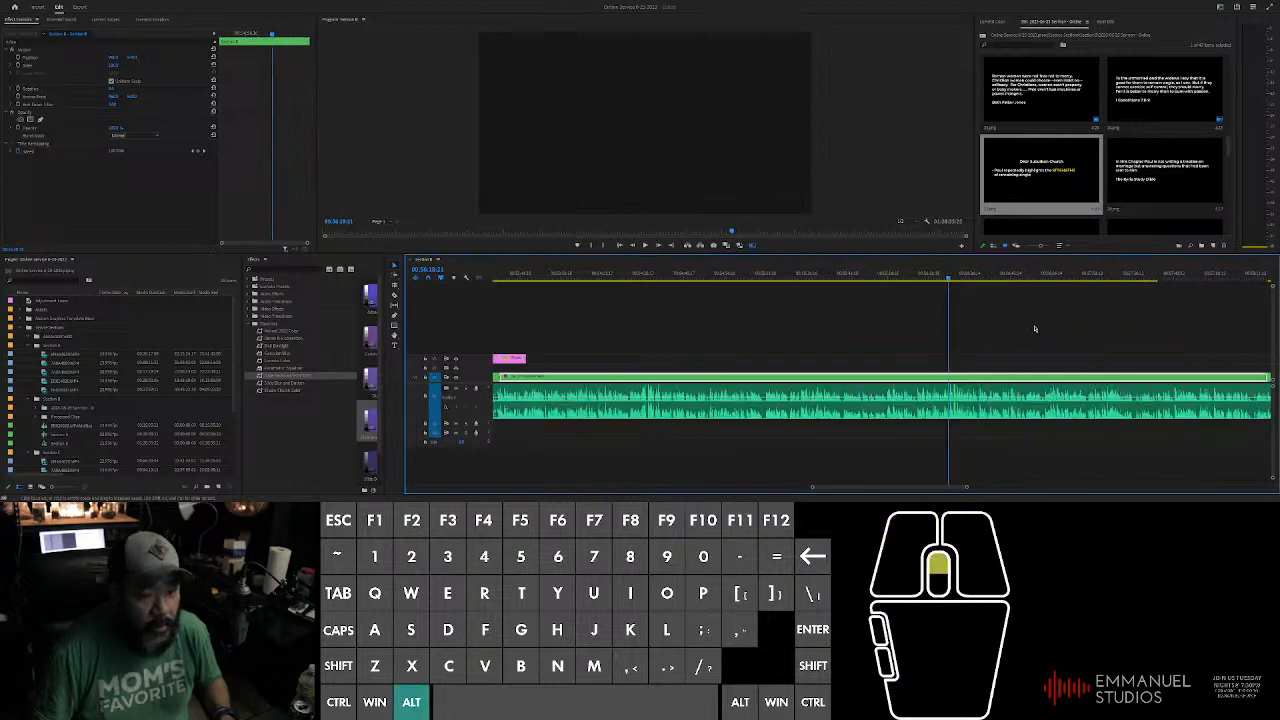
pyautogui.press('space')
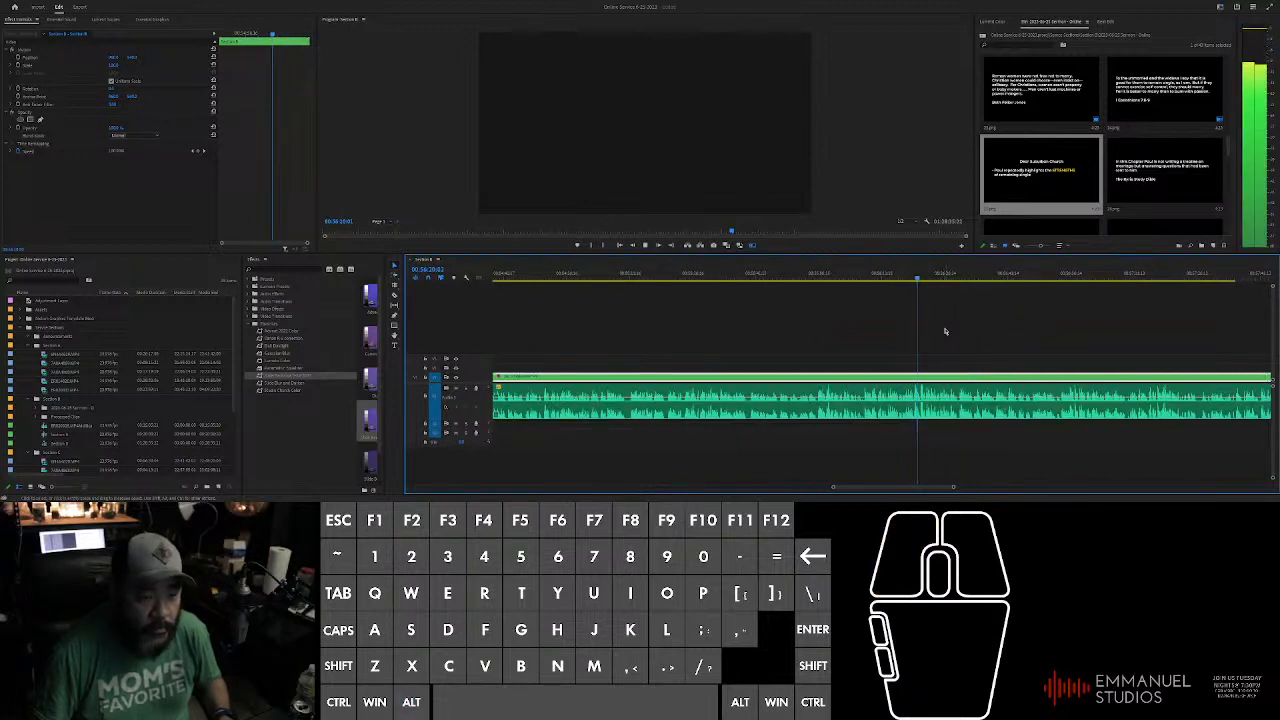
pyautogui.press('space')
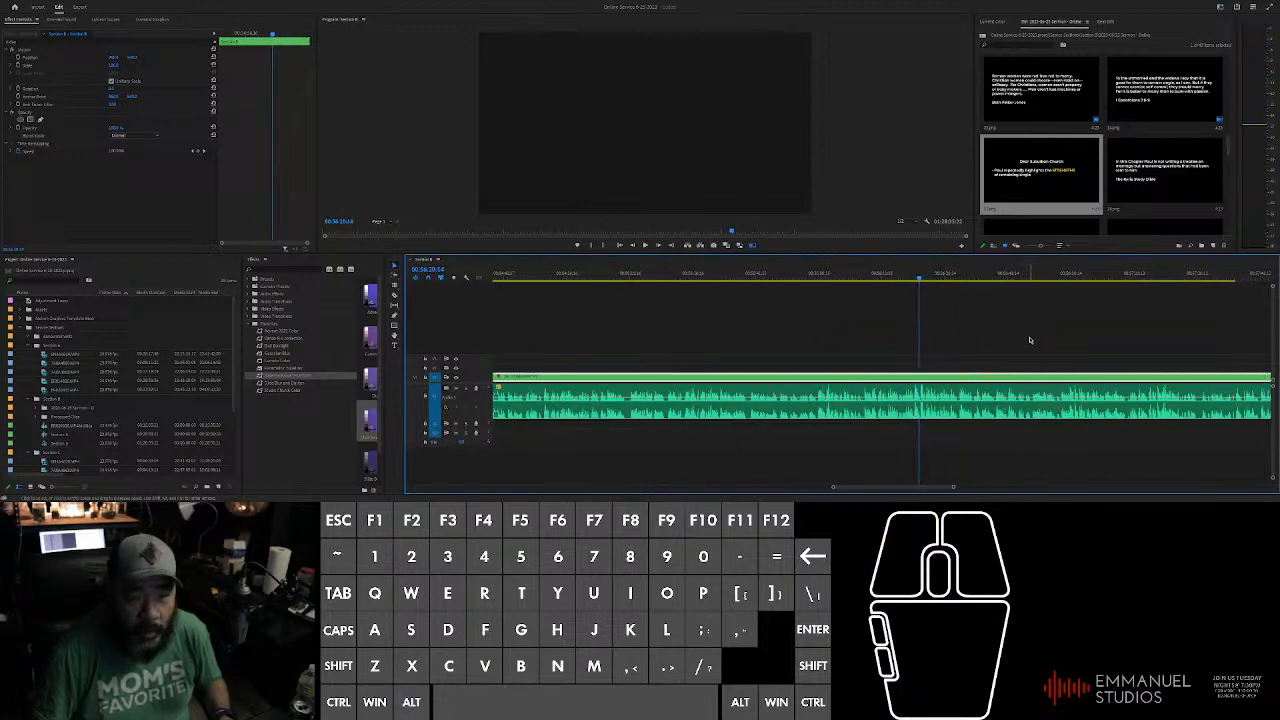
pyautogui.scroll(-3, 730, 325)
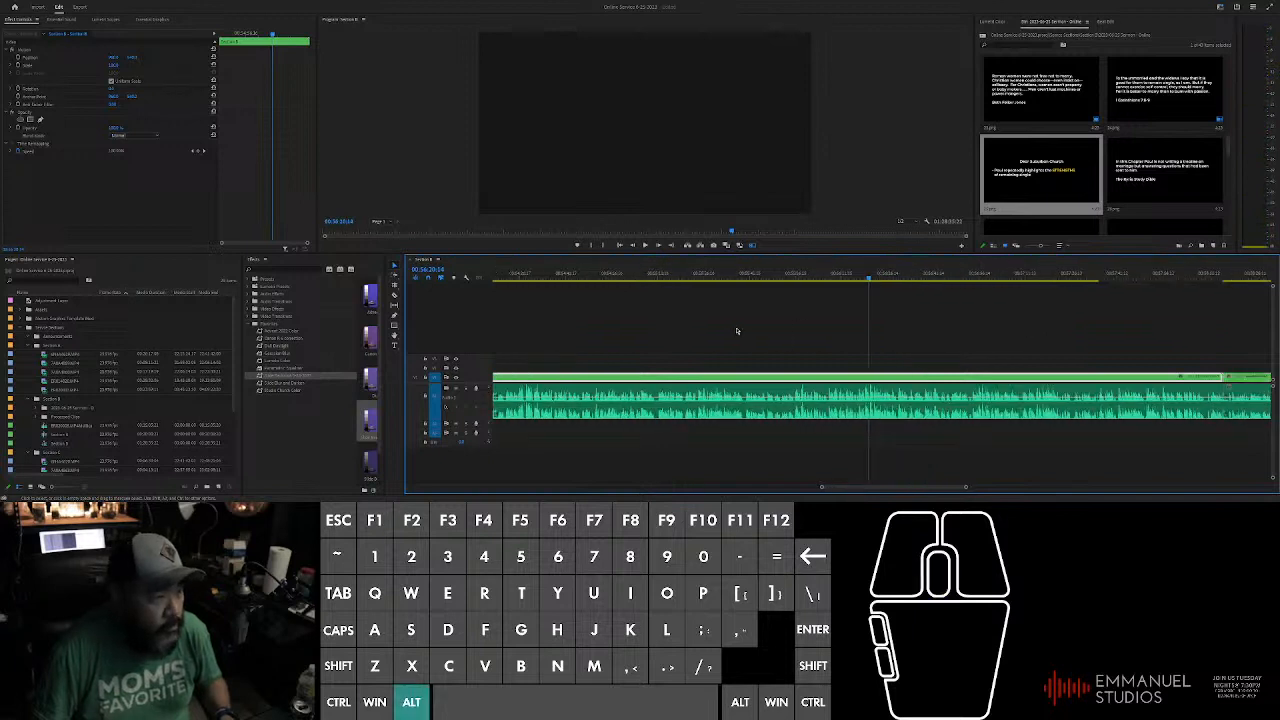
pyautogui.moveTo(725, 276); pyautogui.dragTo(620, 300)
pyautogui.keyDown('alt'); pyautogui.scroll(5, 690, 333); pyautogui.keyUp('alt')
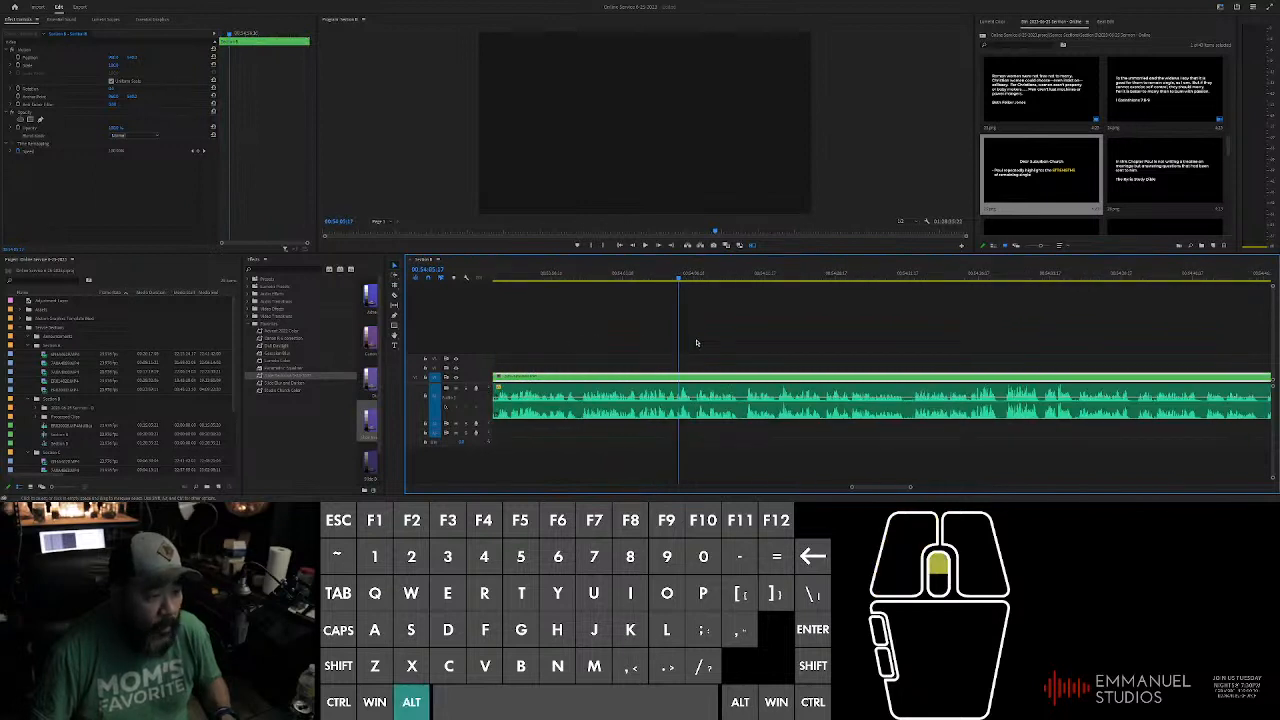
pyautogui.press('space')
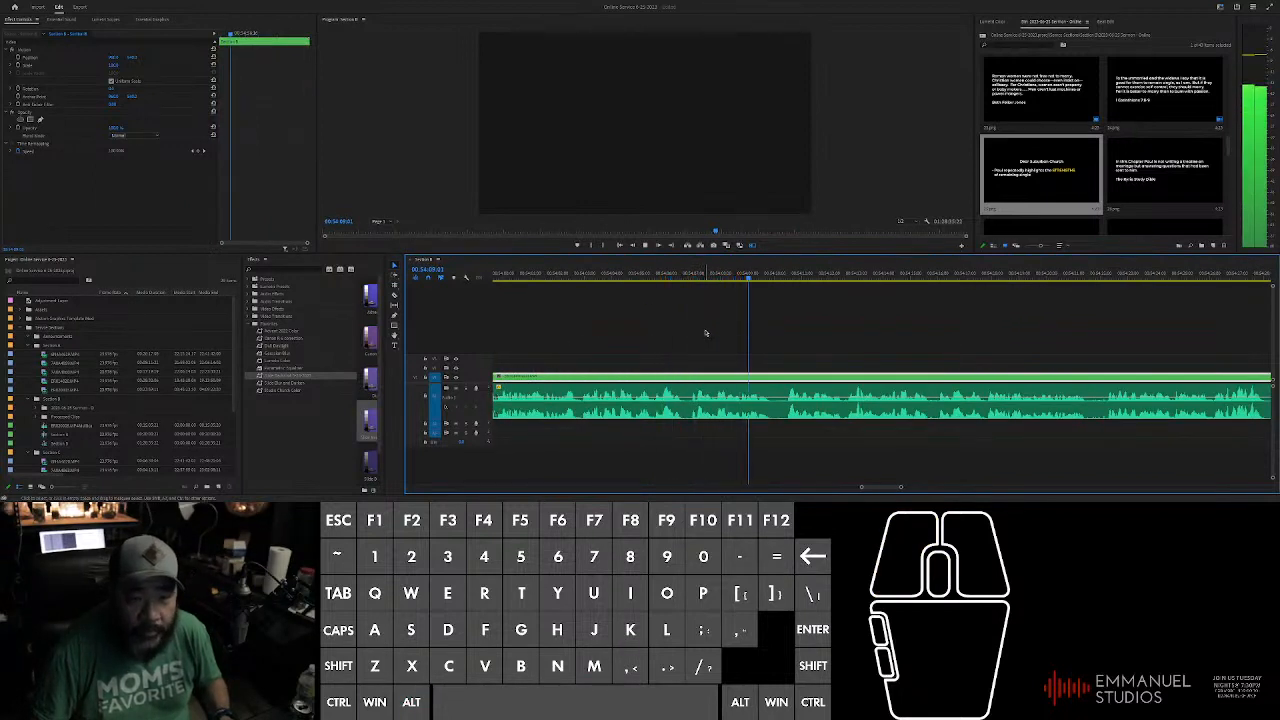
pyautogui.press('space')
# Step: Place the "In this chapter Paul is not writing" quote slide above the sermon video where the speaker begins the quote
pyautogui.click(663, 278)
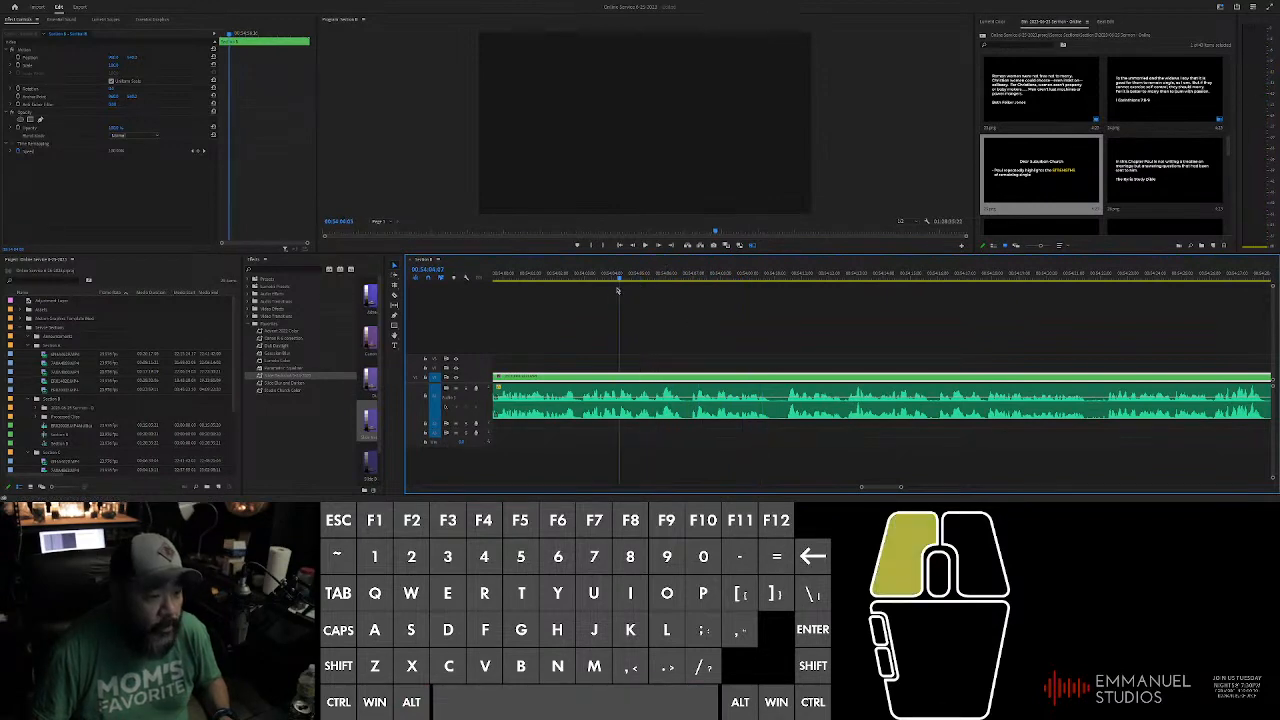
pyautogui.press('space')
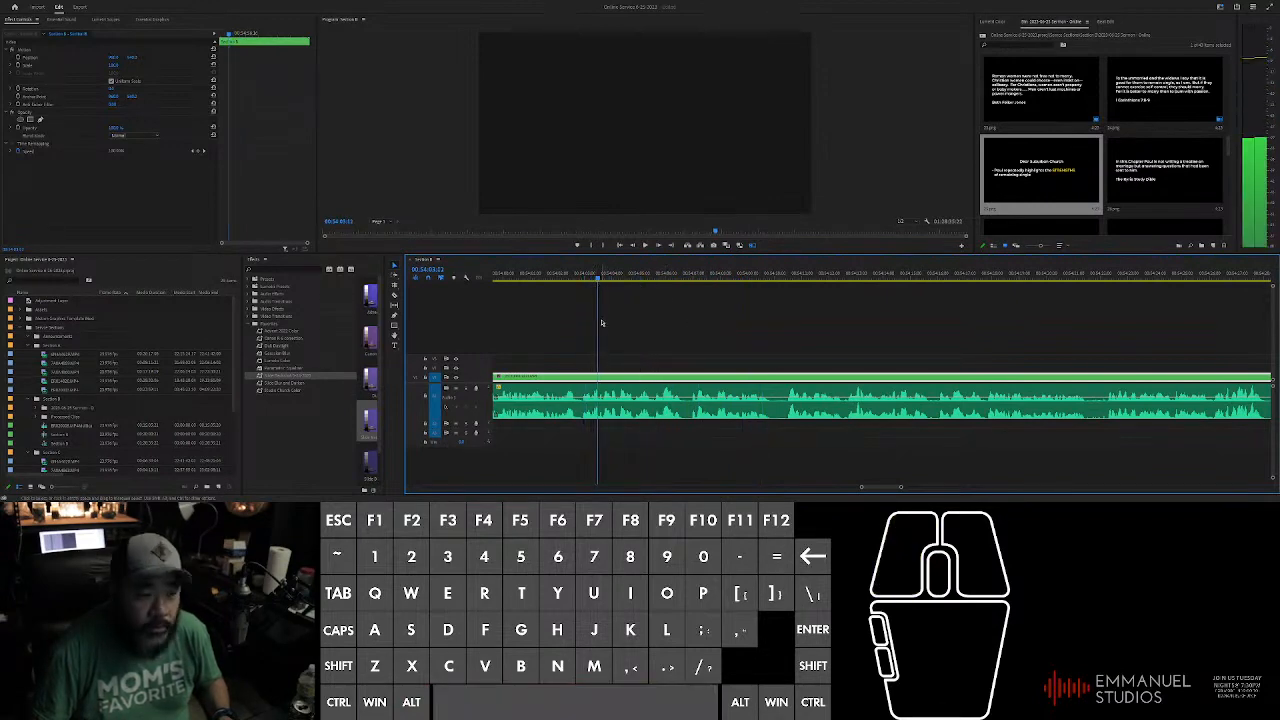
pyautogui.scroll(2, 576, 305)
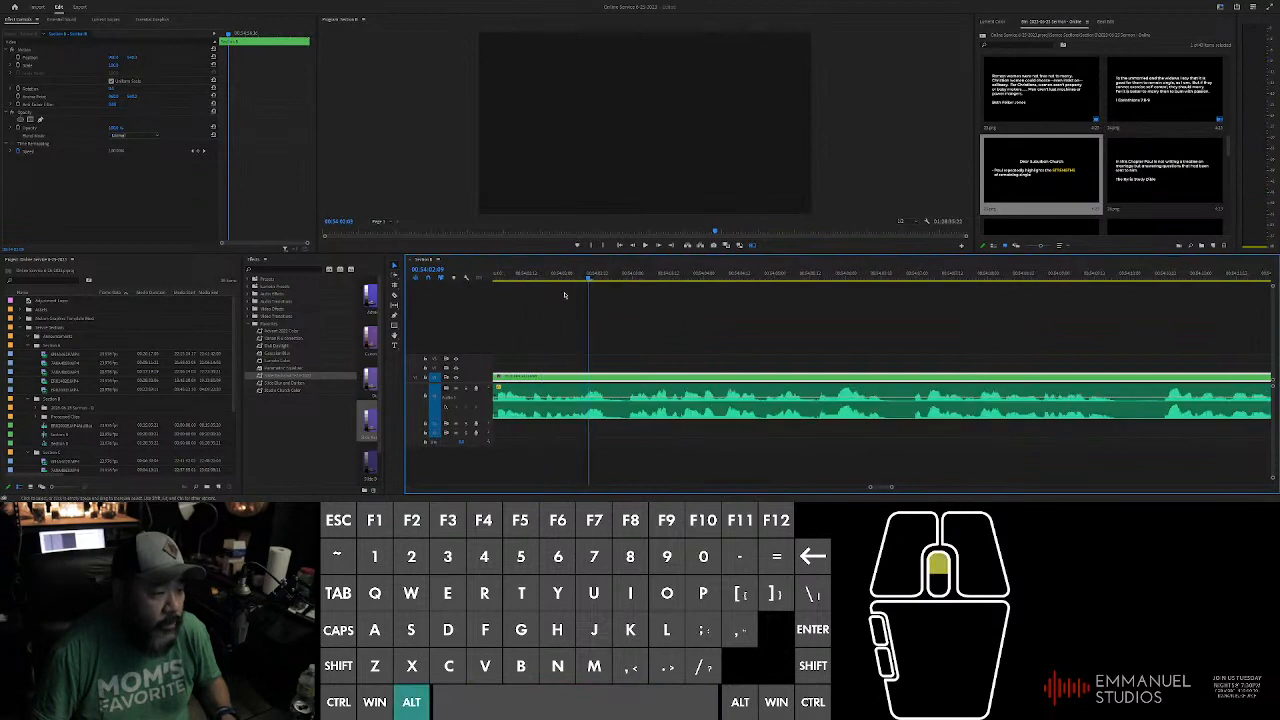
pyautogui.scroll(2, 583, 268)
pyautogui.press('space')
pyautogui.scroll(1, 603, 320)
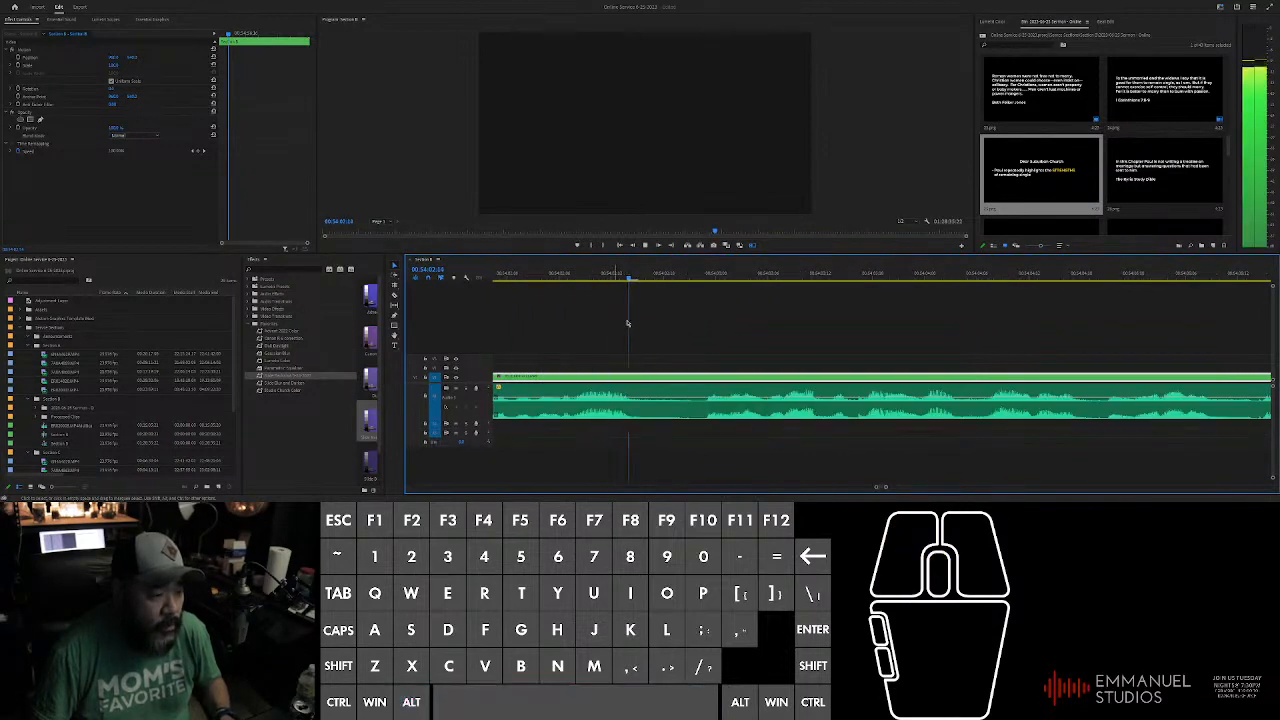
pyautogui.press('space')
pyautogui.click(725, 278)
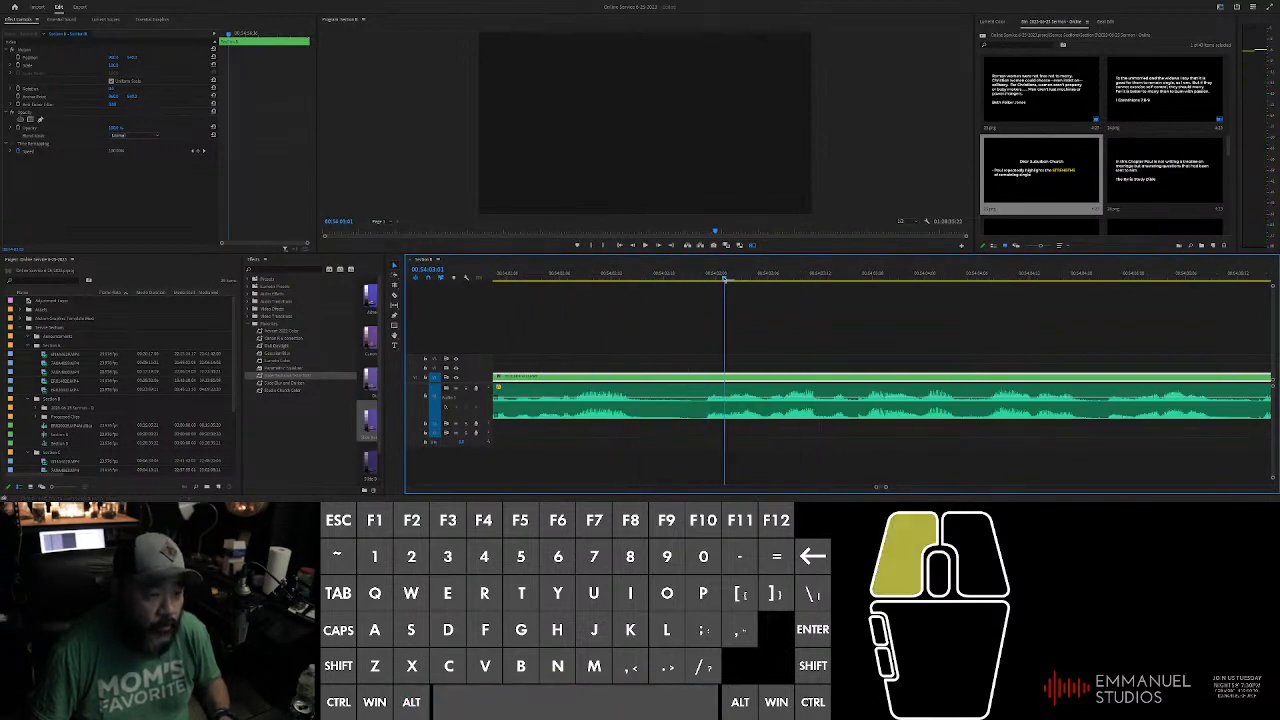
pyautogui.moveTo(688, 281); pyautogui.dragTo(690, 281)
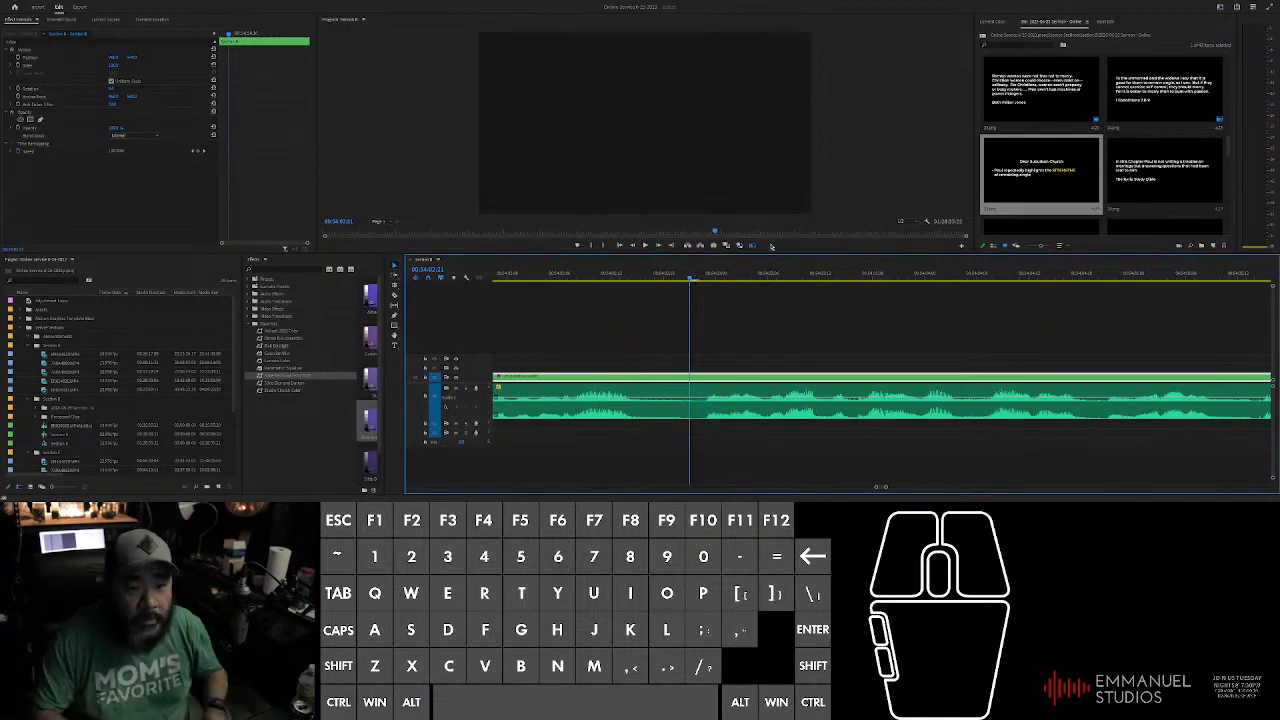
pyautogui.moveTo(1113, 143); pyautogui.dragTo(694, 362)
pyautogui.keyDown('alt'); pyautogui.scroll(-6, 846, 302); pyautogui.keyUp('alt')
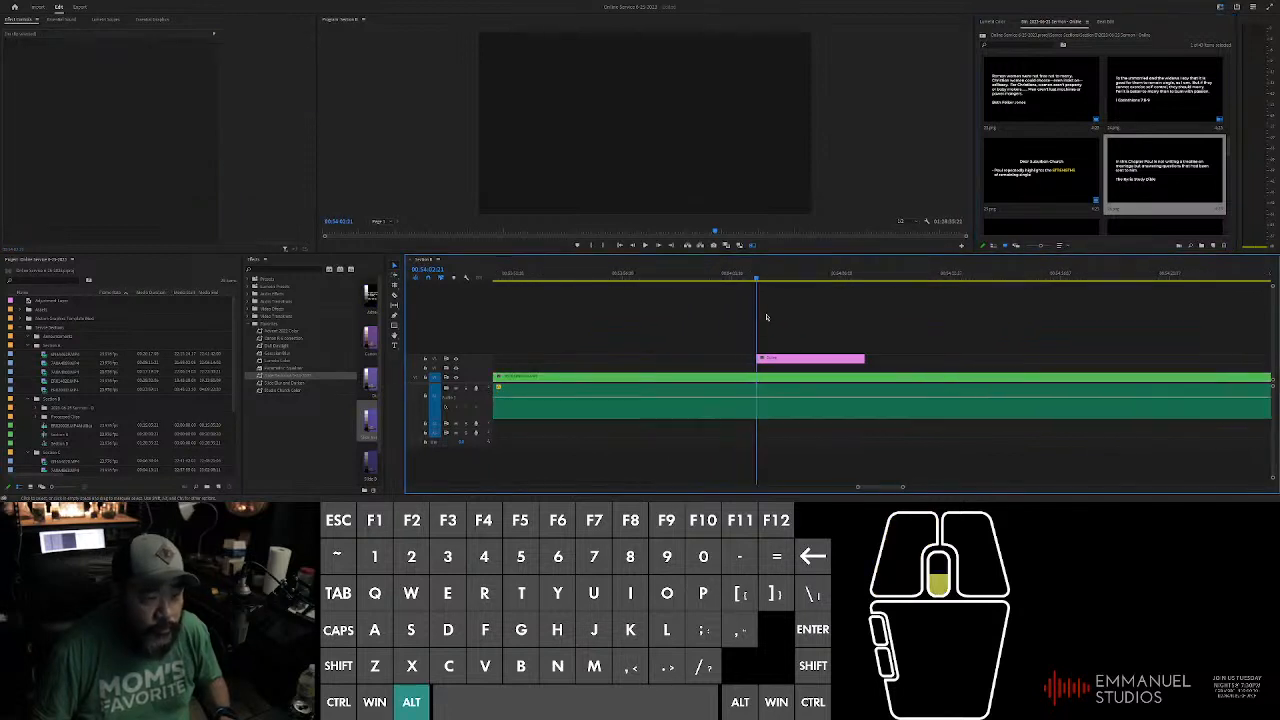
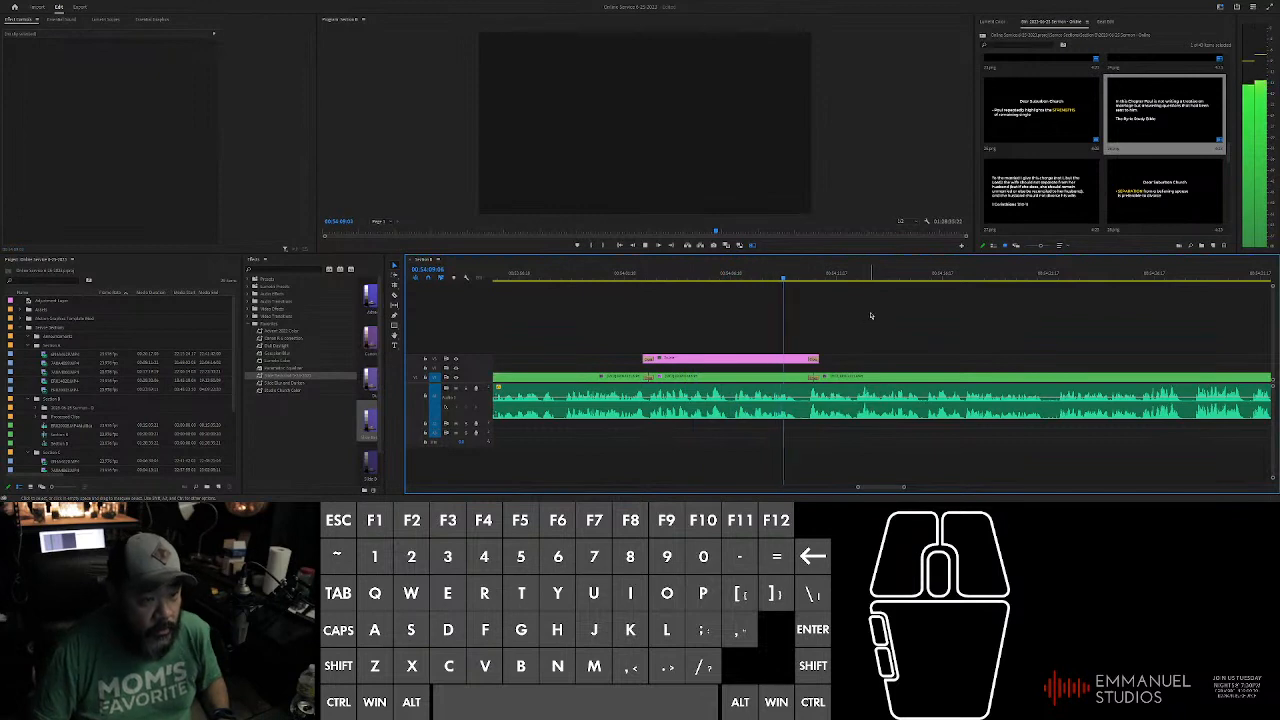
# Step: Review the "In this chapter Paul is not writing" slide and play on past its end to check timing and transitions
pyautogui.press('space')
pyautogui.click(745, 274)
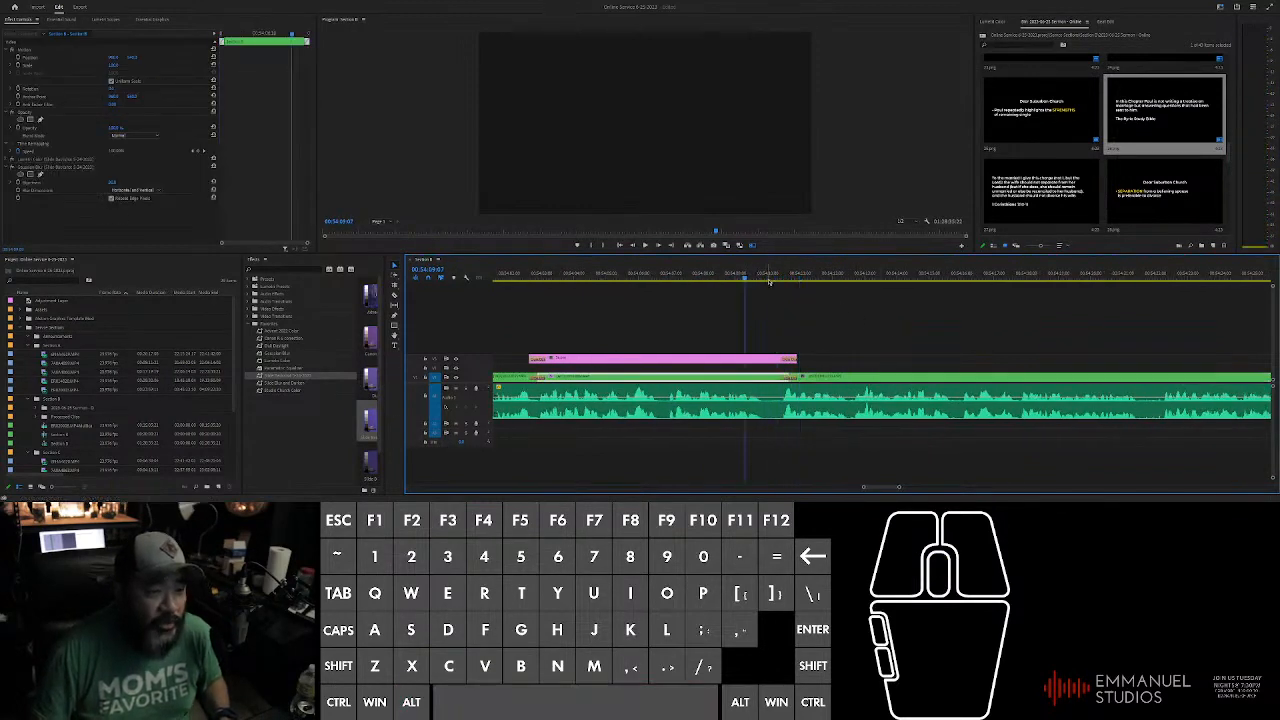
pyautogui.click(1030, 327)
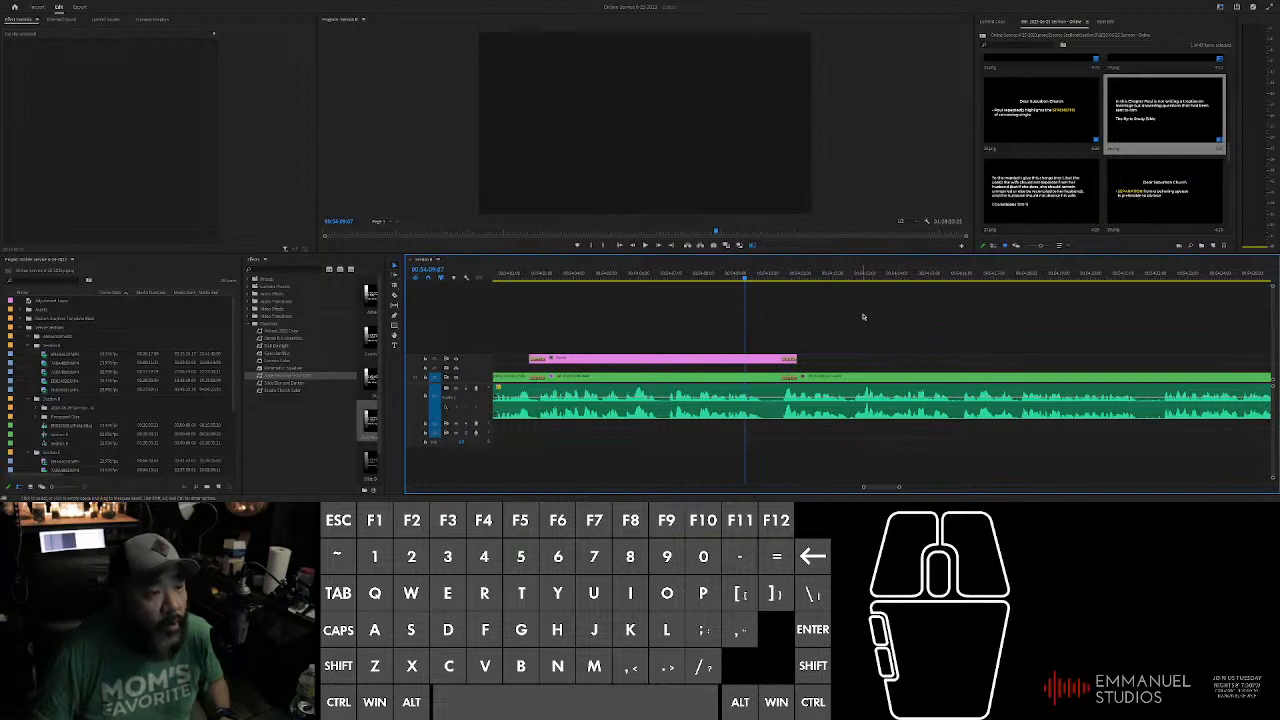
pyautogui.scroll(5, 830, 308)
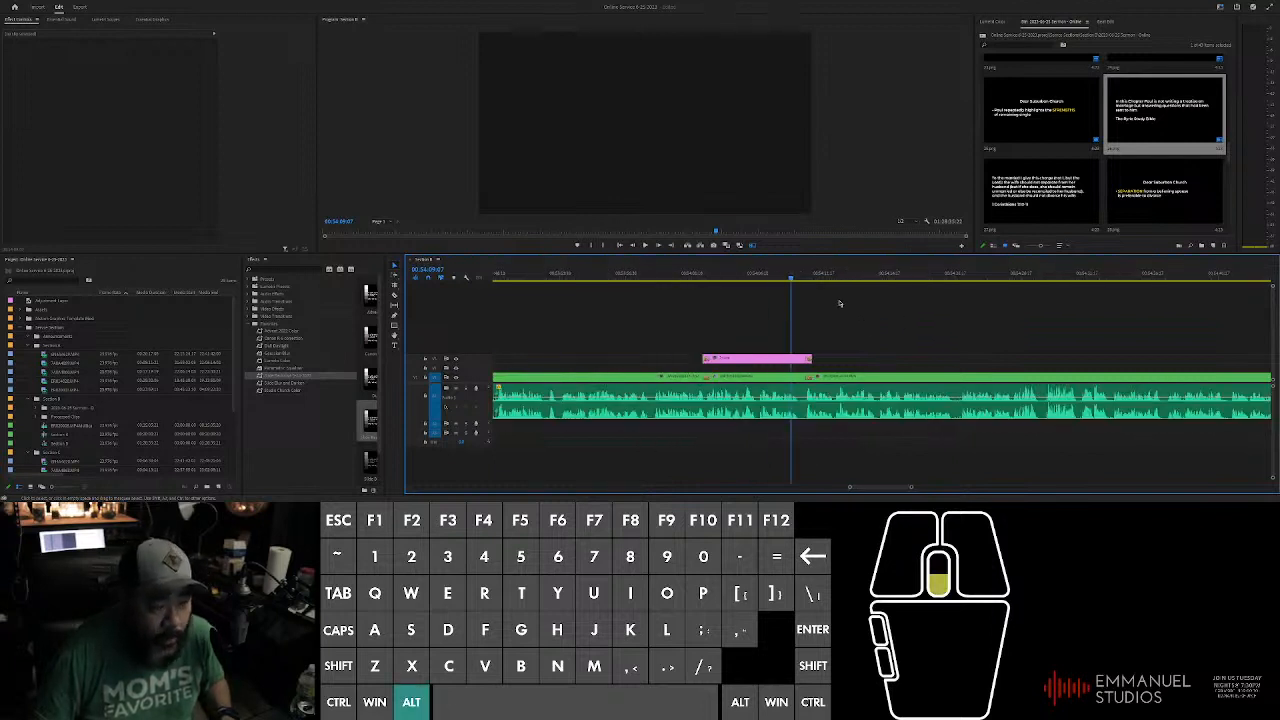
pyautogui.click(910, 320)
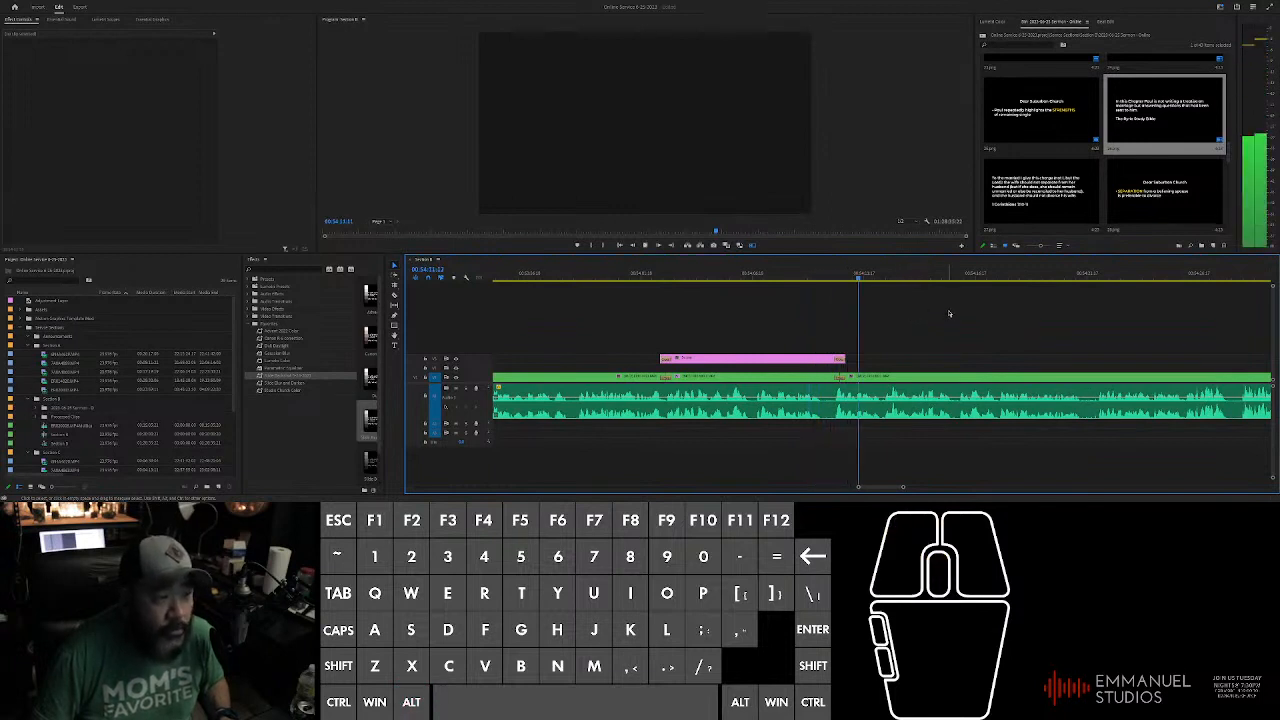
pyautogui.click(945, 309)
pyautogui.scroll(-4, 945, 309)
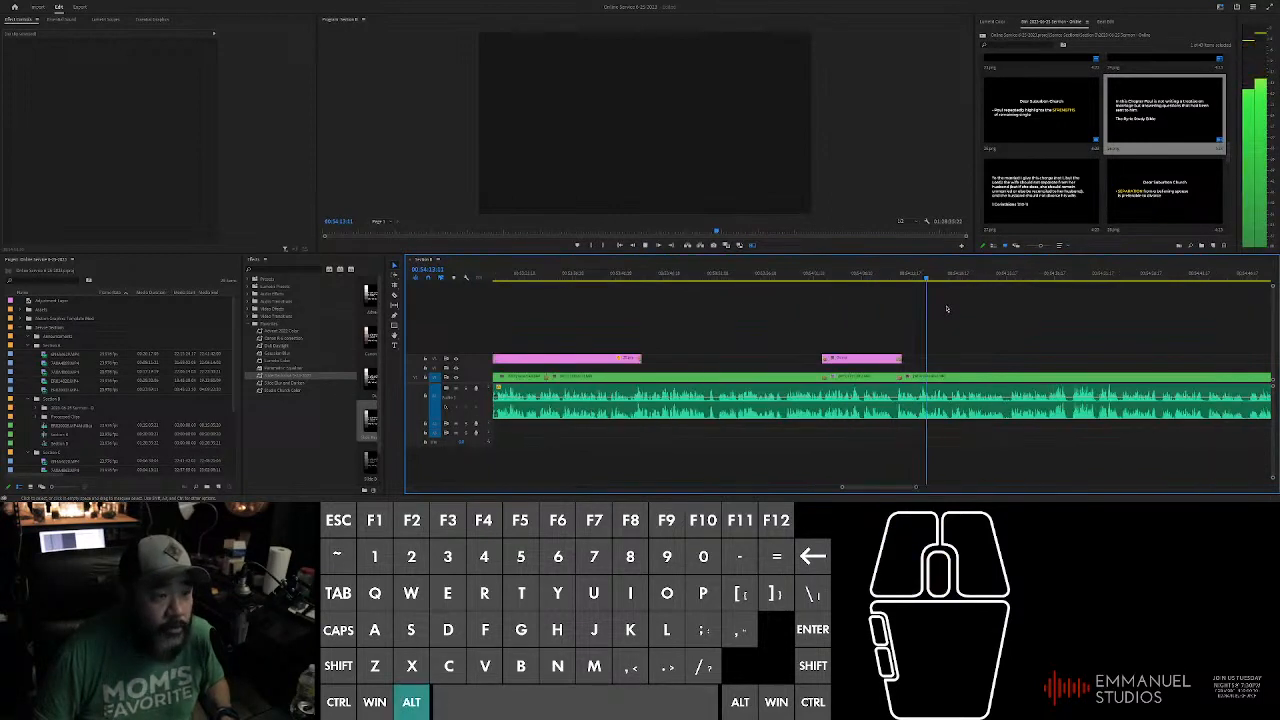
pyautogui.scroll(-5, 1060, 321)
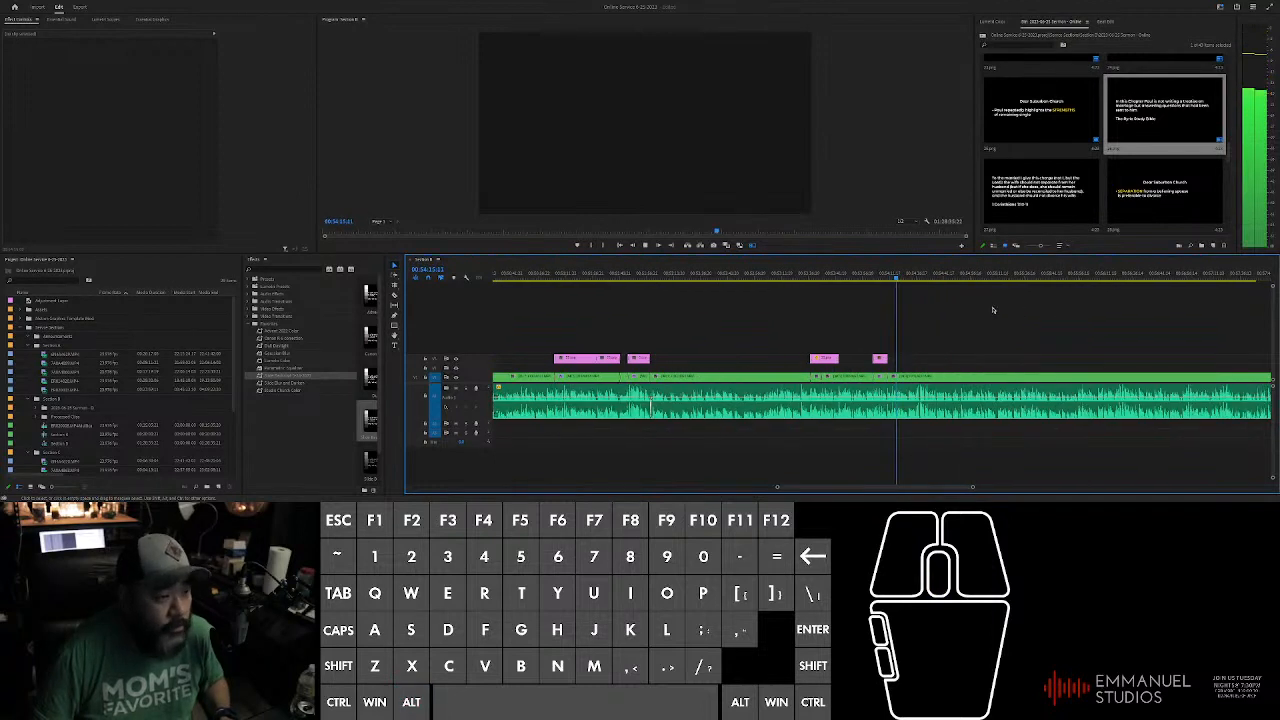
# Step: Locate the scripture reading in the sermon and place the "To the married I give this charge" slide at its start
pyautogui.moveTo(664, 279); pyautogui.dragTo(870, 280)
pyautogui.keyDown('alt'); pyautogui.scroll(2, 871, 323); pyautogui.keyUp('alt')
pyautogui.keyDown('alt'); pyautogui.scroll(1, 872, 323); pyautogui.keyUp('alt')
pyautogui.press('space')
pyautogui.keyDown('alt'); pyautogui.scroll(2, 845, 332); pyautogui.keyUp('alt')
pyautogui.moveTo(831, 279); pyautogui.dragTo(828, 279)
pyautogui.moveTo(1042, 192); pyautogui.dragTo(867, 340)
pyautogui.keyDown('alt'); pyautogui.scroll(-2, 867, 337); pyautogui.keyUp('alt')
pyautogui.keyDown('alt'); pyautogui.scroll(1, 840, 350); pyautogui.keyUp('alt')
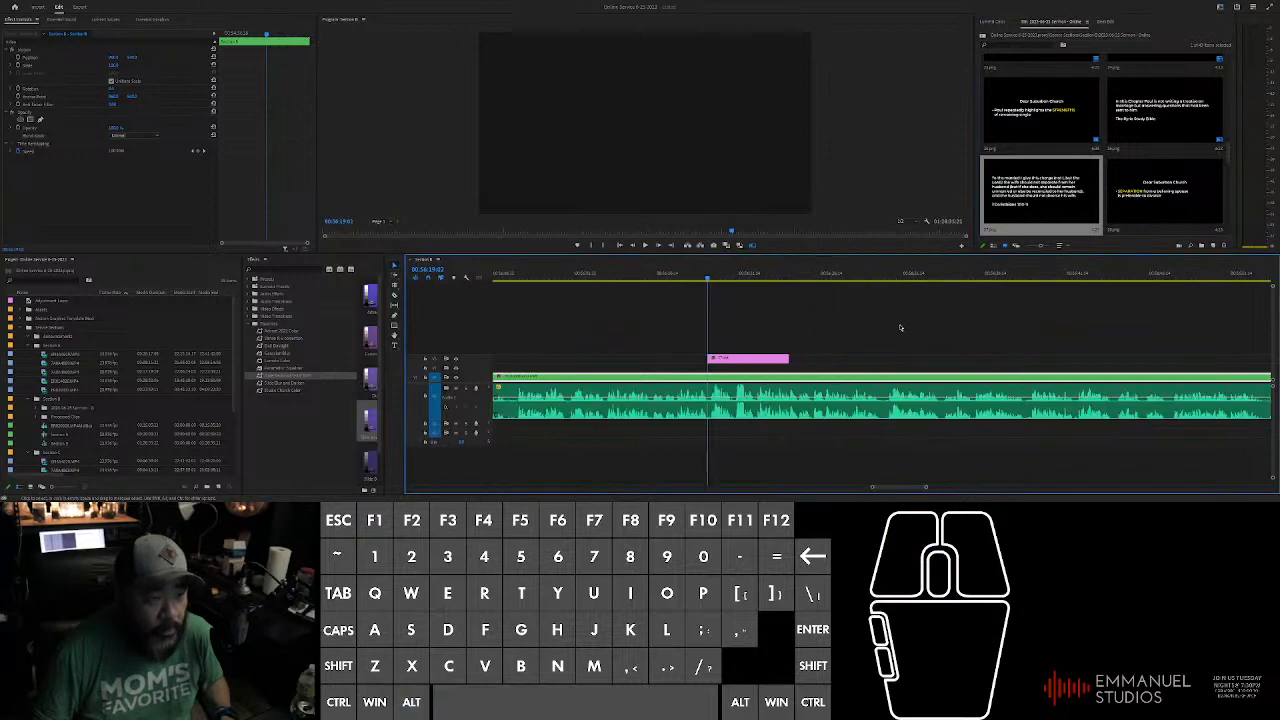
# Step: Adjust the "To the married" scripture slide's duration so it ends where the speaker finishes reading the passage
pyautogui.moveTo(786, 357); pyautogui.dragTo(950, 362)
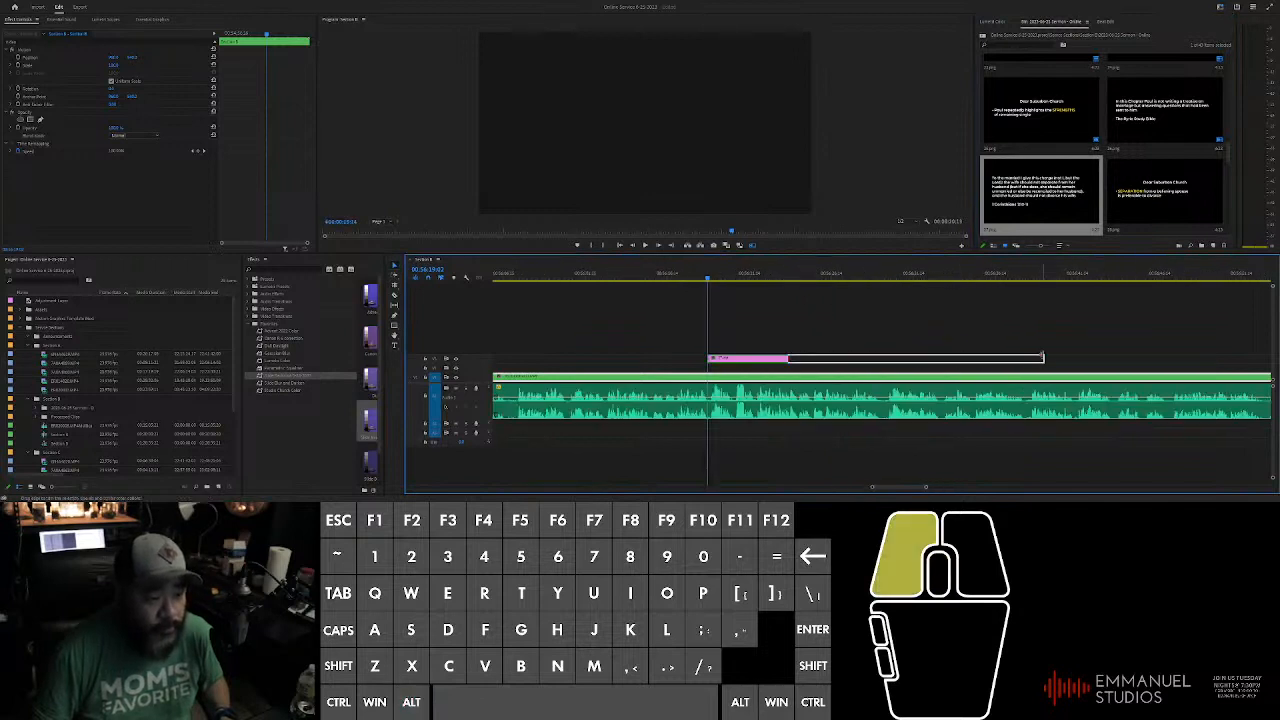
pyautogui.moveTo(1042, 357); pyautogui.dragTo(1043, 357)
pyautogui.press('space')
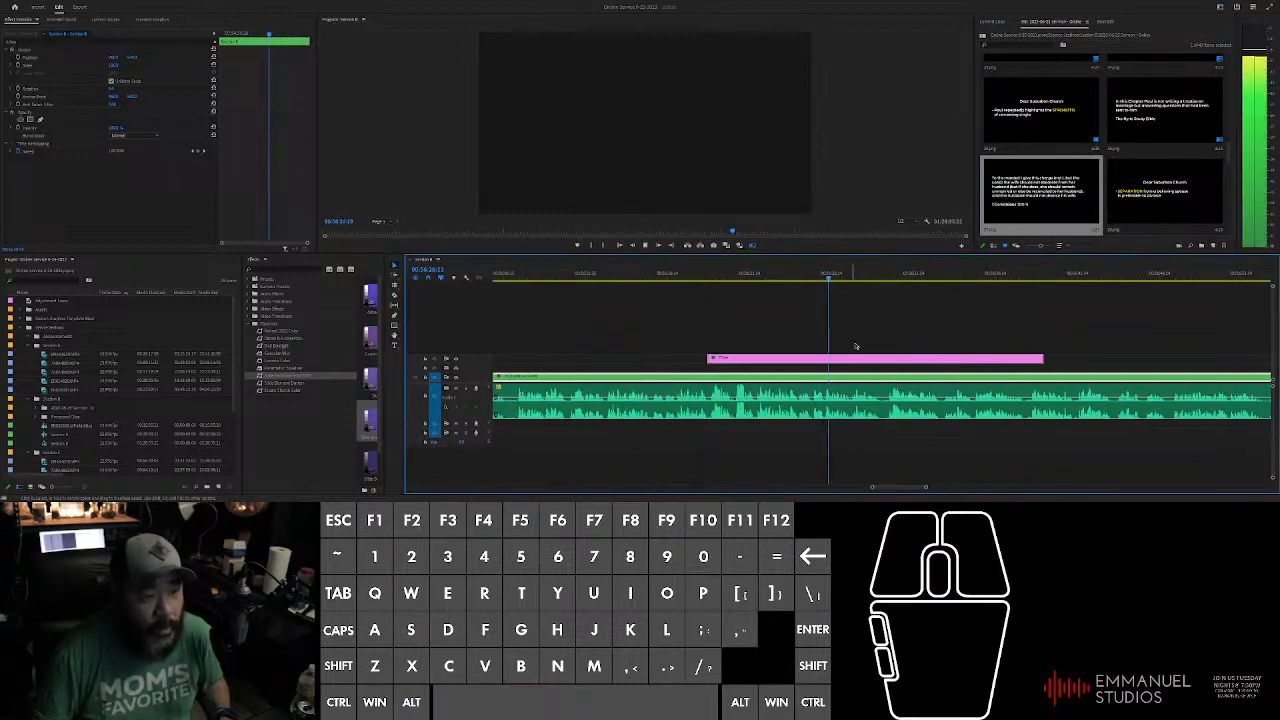
pyautogui.keyDown('alt'); pyautogui.scroll(-1, 920, 314); pyautogui.keyUp('alt')
pyautogui.keyDown('alt'); pyautogui.scroll(2, 937, 334); pyautogui.keyUp('alt')
pyautogui.keyDown('alt'); pyautogui.scroll(2, 908, 326); pyautogui.keyUp('alt')
pyautogui.press('space')
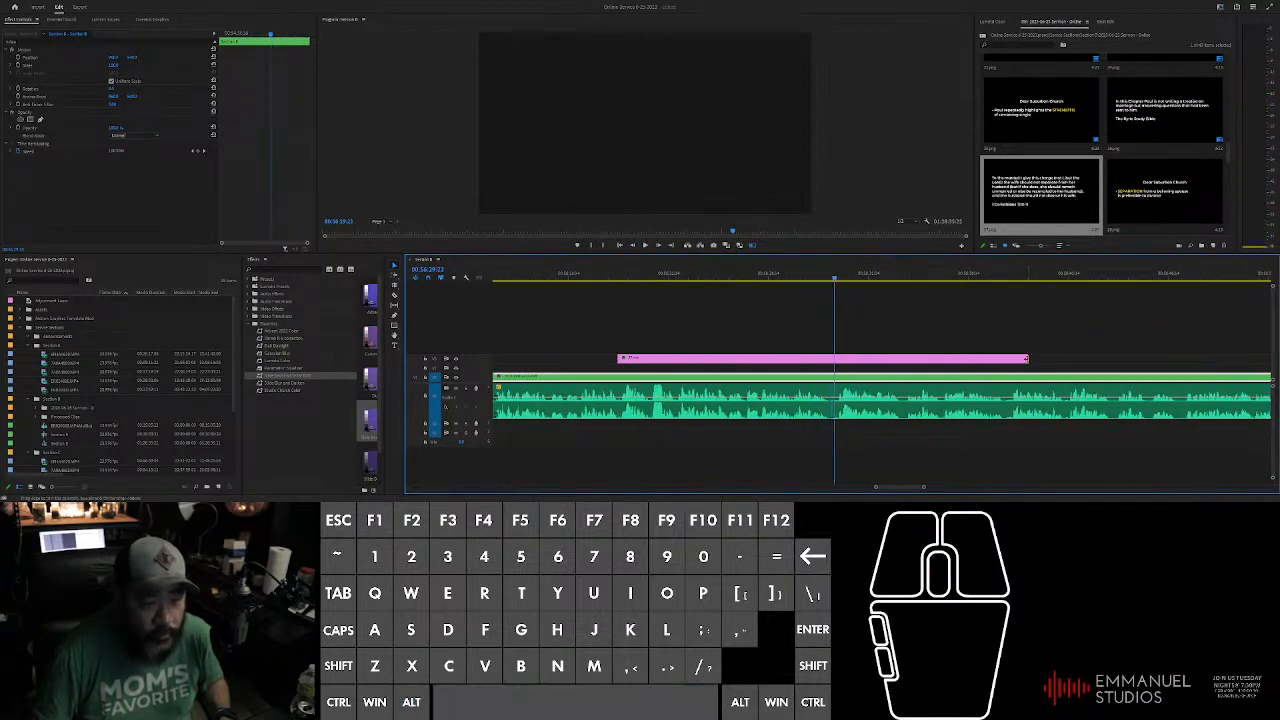
pyautogui.moveTo(1025, 358); pyautogui.dragTo(1016, 361)
pyautogui.moveTo(834, 358); pyautogui.dragTo(835, 357)
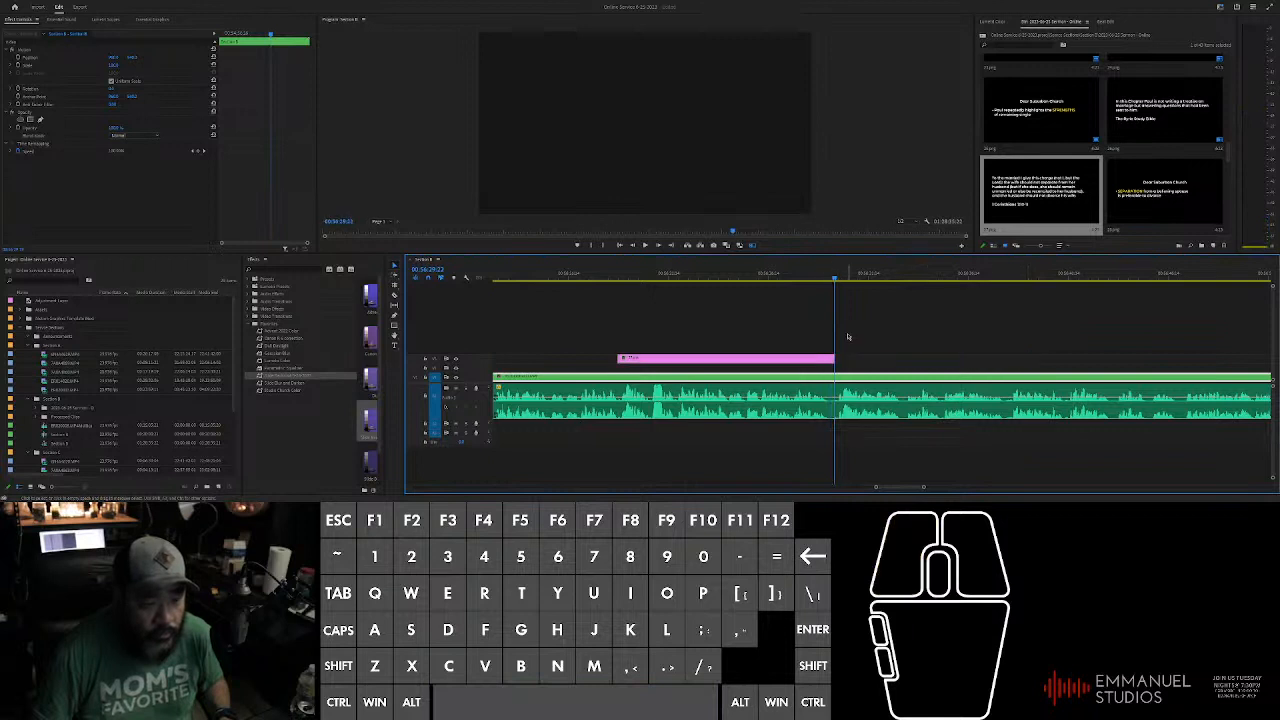
# Step: Split the sermon video at the scripture slide's start and just past its end, with transitions on both cuts and the slide's ends
pyautogui.click(840, 273)
pyautogui.hotkey('ctrl', 'k')
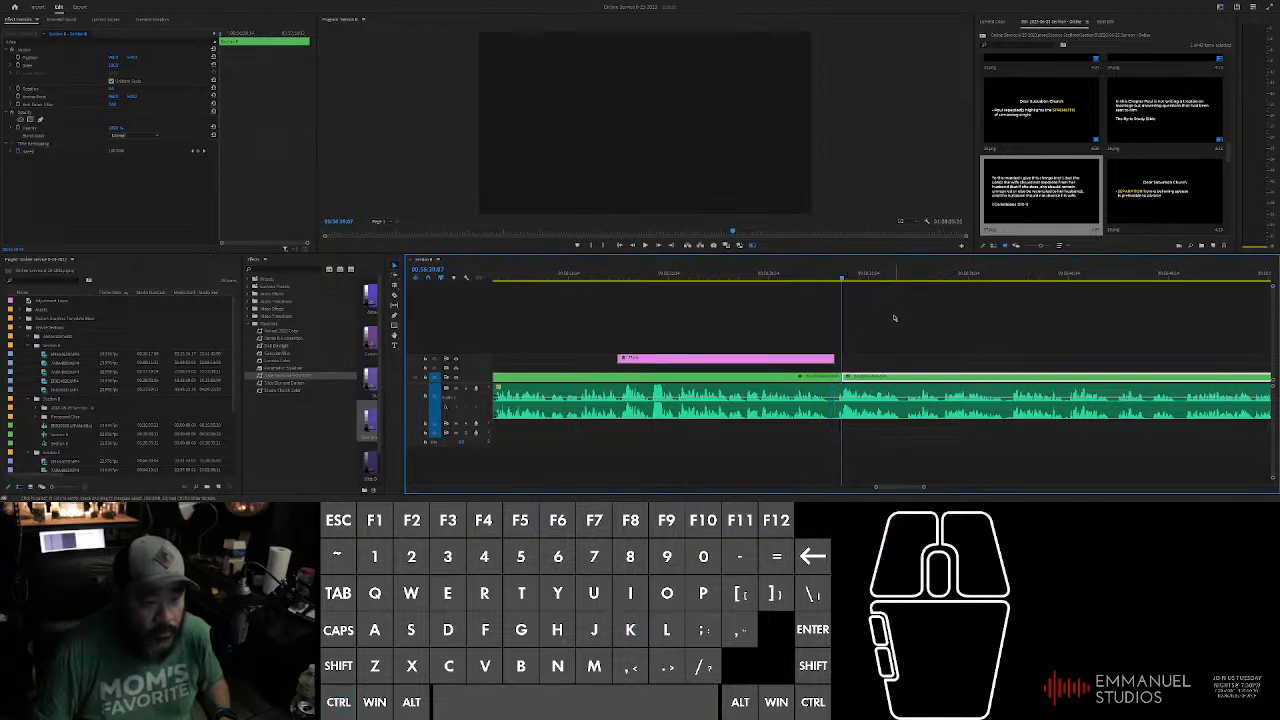
pyautogui.moveTo(841, 273); pyautogui.dragTo(903, 360)
pyautogui.hotkey('ctrl', 'k')
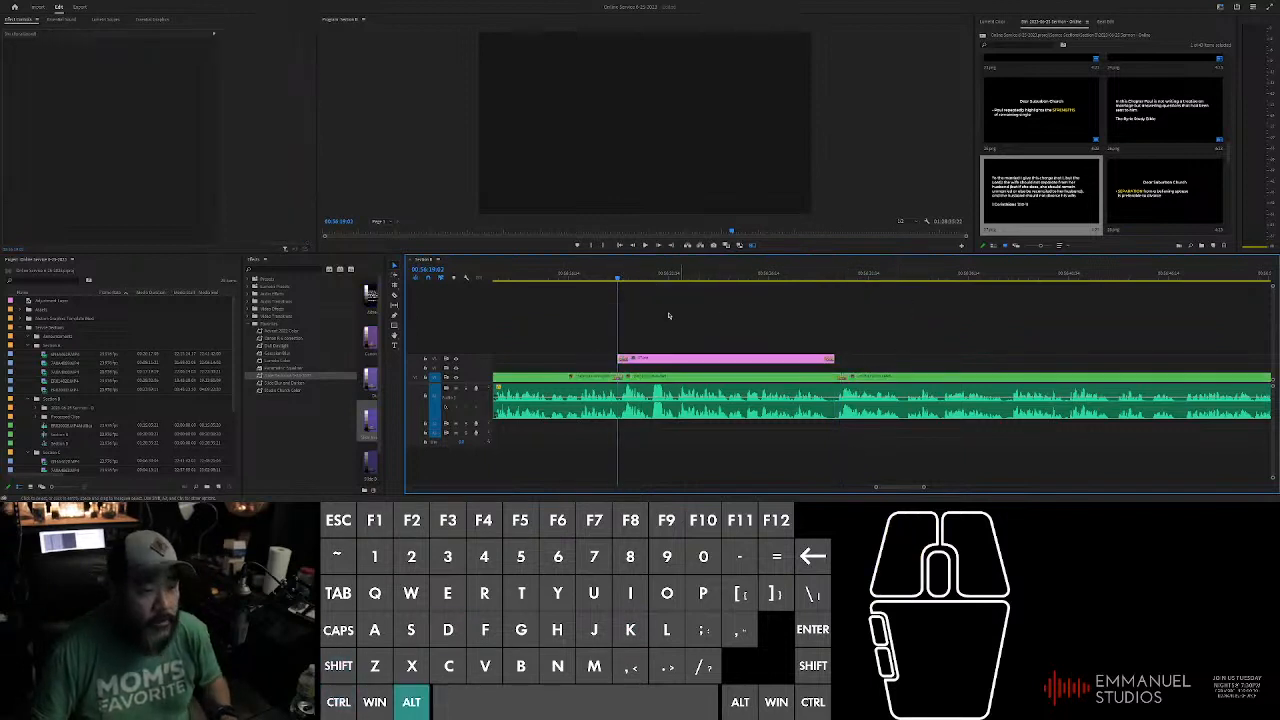
# Step: Nudge the scripture slide slightly earlier and extend its end to line up with the transition on the second video cut
pyautogui.scroll(2, 760, 358)
pyautogui.click(652, 364)
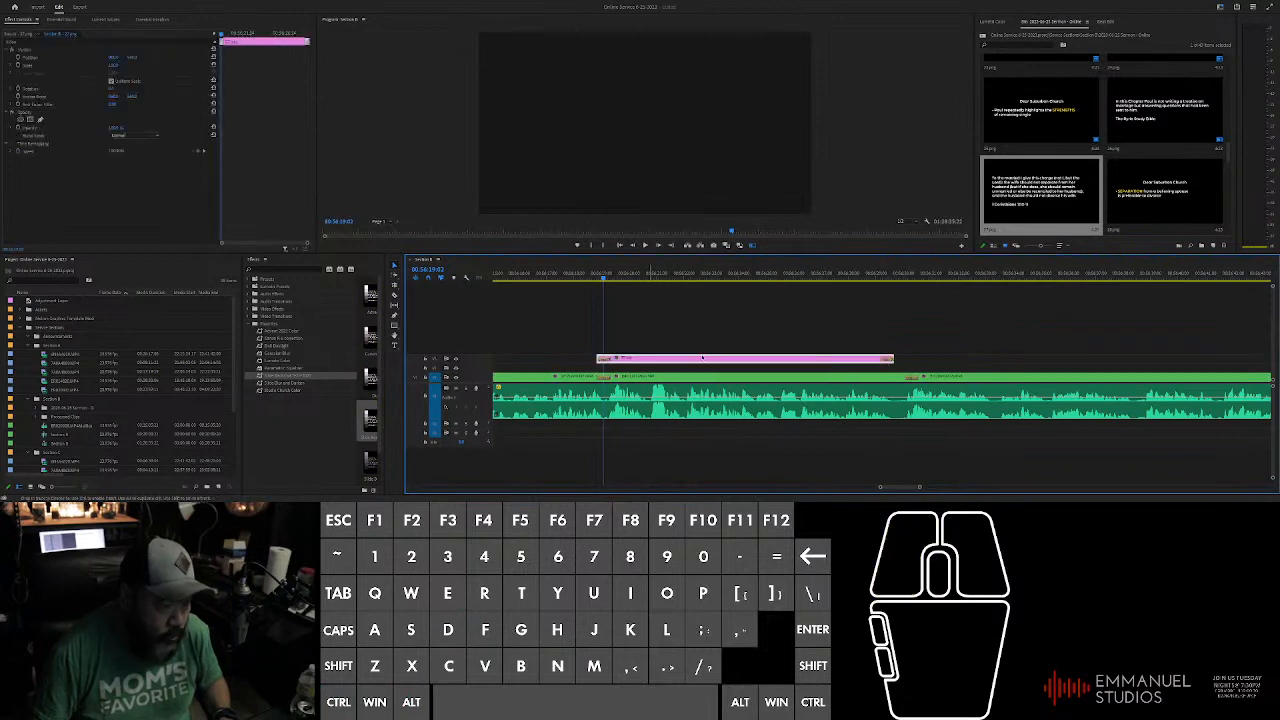
pyautogui.click(890, 357)
# Step: Play through the end of the scripture slide to check its closing transition against the speech
pyautogui.press('space')
pyautogui.scroll(-2, 963, 323)
pyautogui.scroll(-2, 963, 323)
pyautogui.scroll(4, 950, 330)
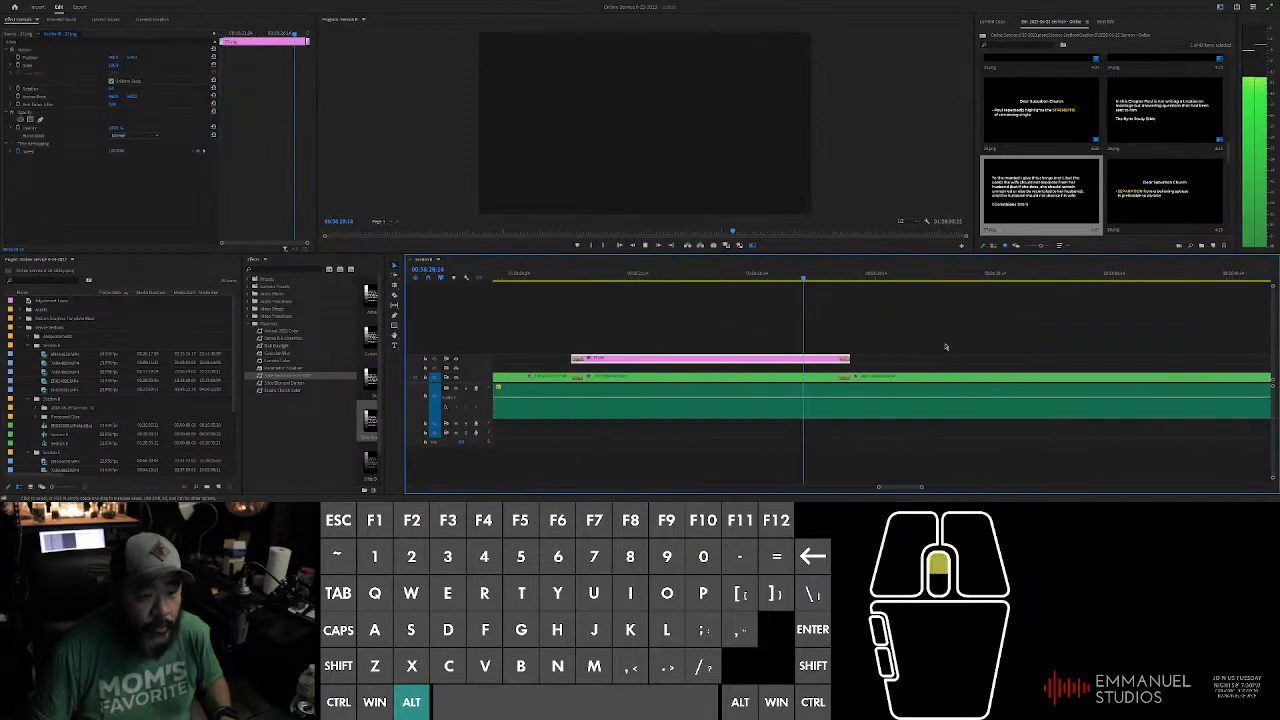
pyautogui.click(934, 340)
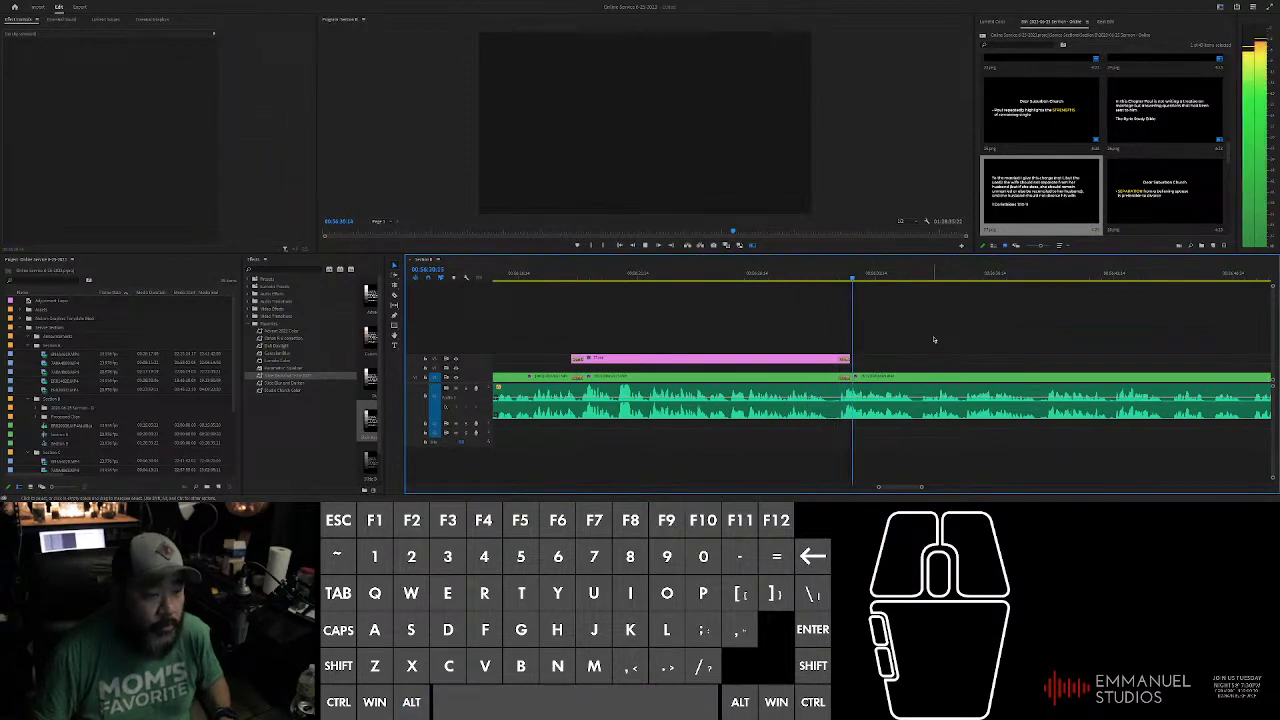
pyautogui.press('space')
# Step: Inspect the sermon video segment behind the scripture slide and replay from the slide's start to check its opening
pyautogui.click(735, 275)
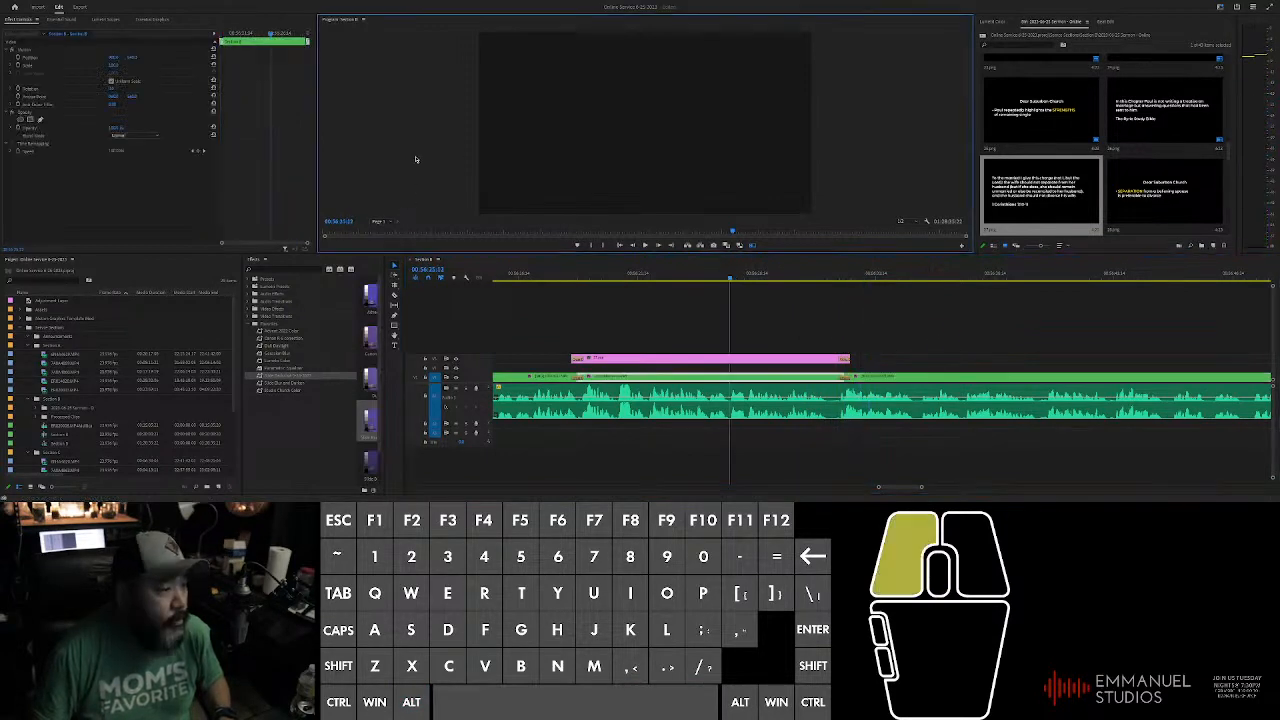
pyautogui.click(700, 378)
pyautogui.click(706, 328)
pyautogui.scroll(-2, 706, 328)
pyautogui.keyDown('shift'); pyautogui.click(645, 275); pyautogui.keyUp('shift')
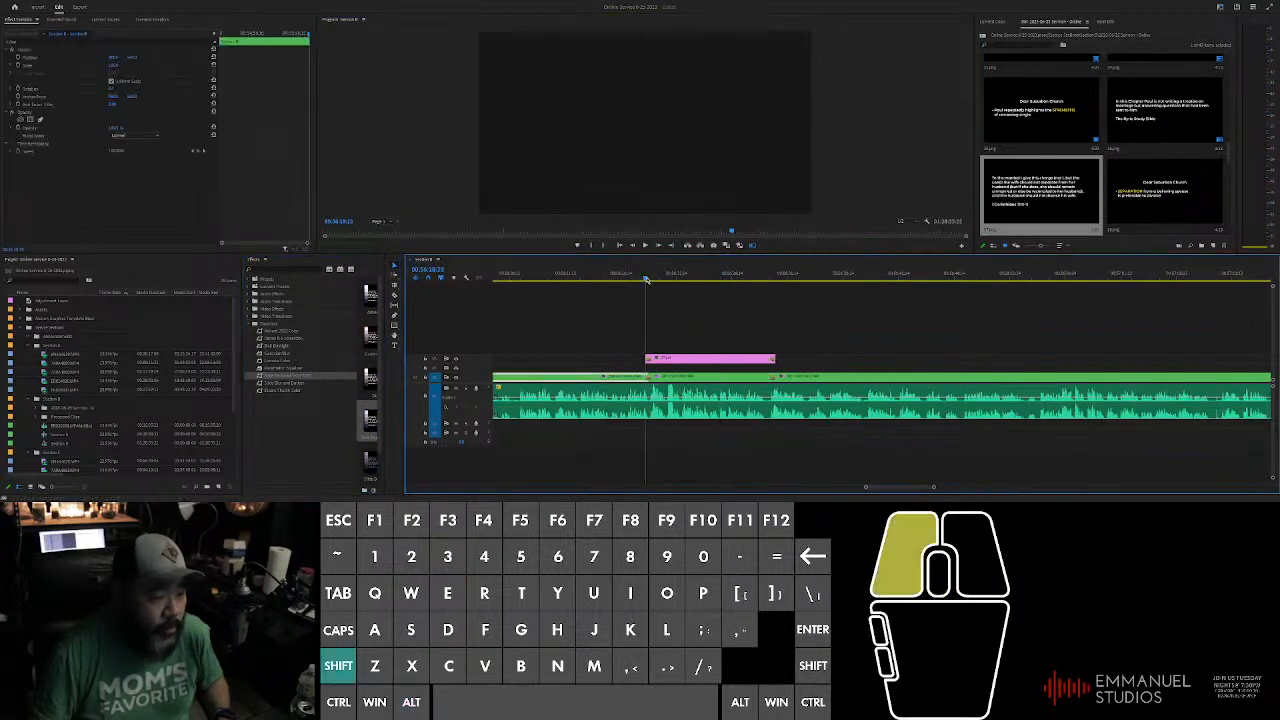
pyautogui.scroll(2, 690, 322)
pyautogui.press('space')
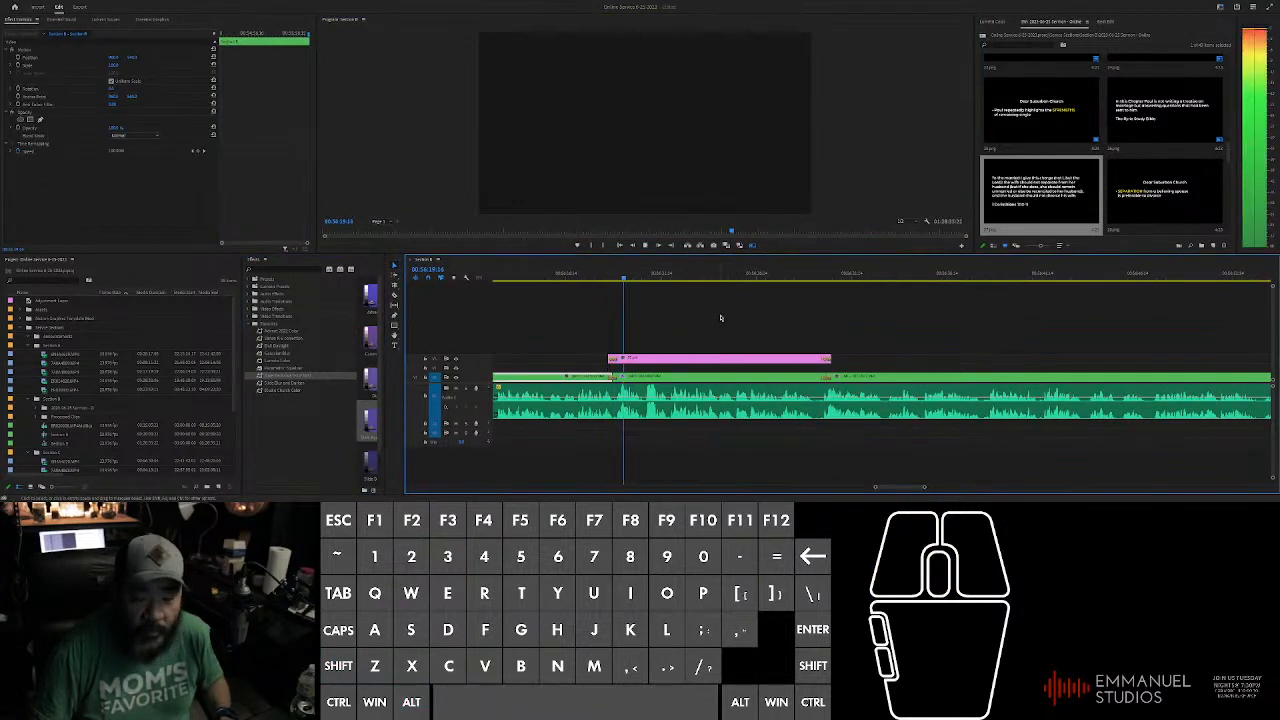
pyautogui.click(722, 318)
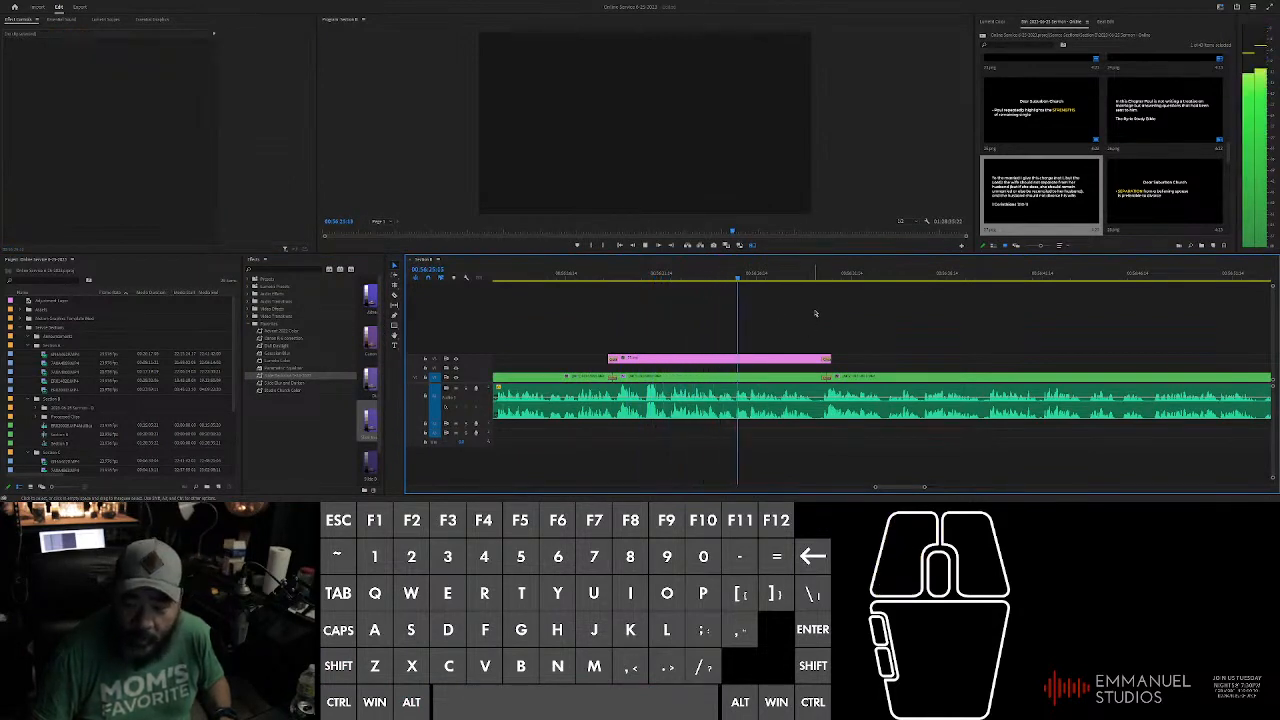
# Step: Play the speech past the end of the scripture slide to find where the next point is introduced
pyautogui.scroll(-5, 877, 320)
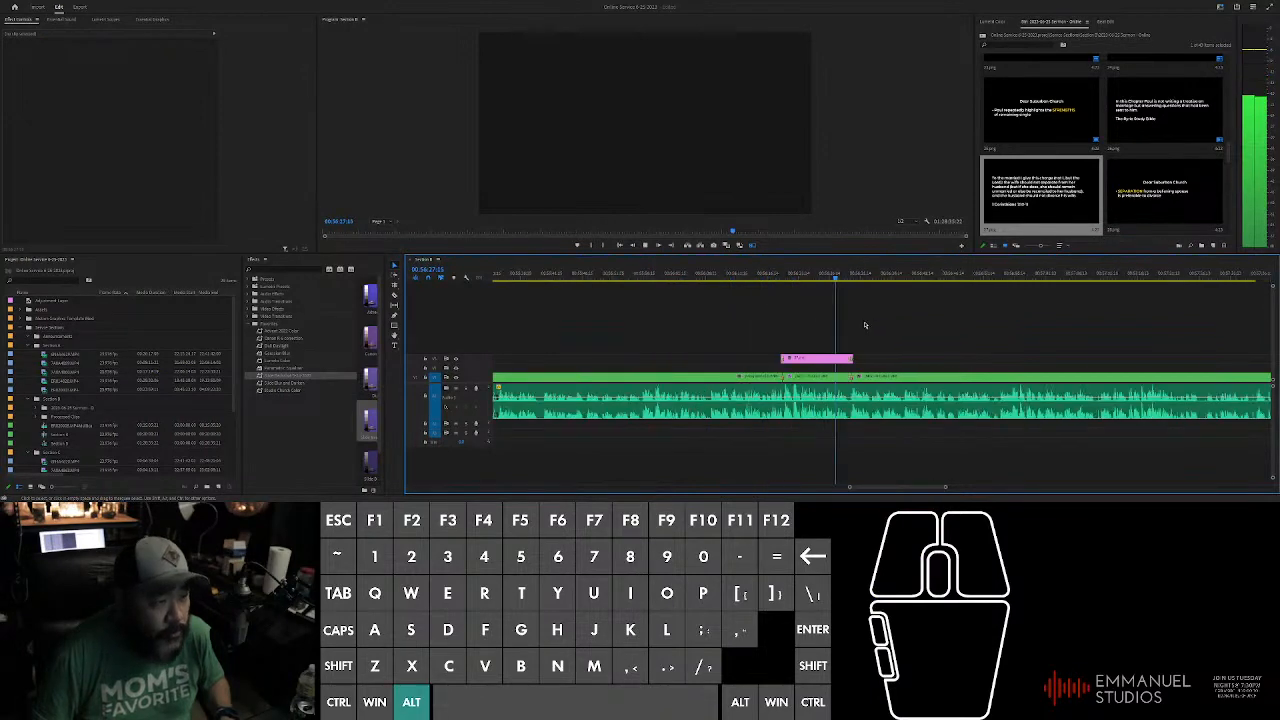
pyautogui.scroll(5, 921, 333)
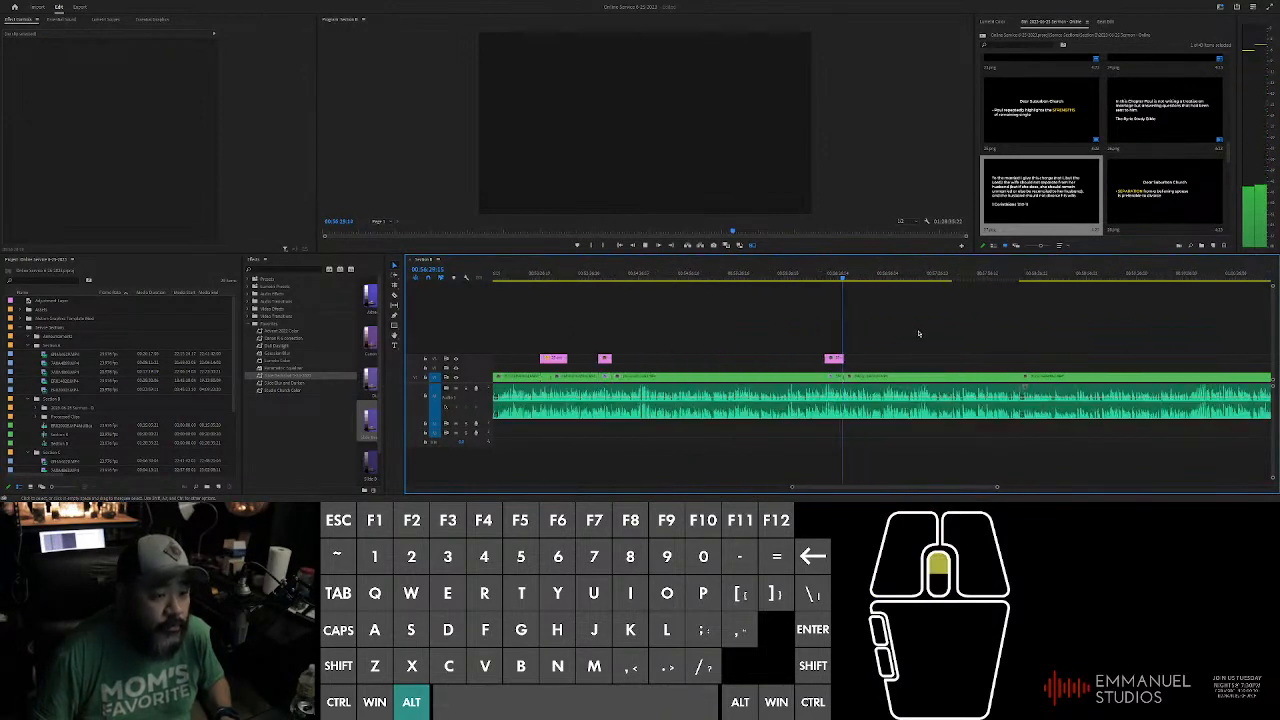
pyautogui.click(880, 333)
pyautogui.scroll(1, 880, 333)
pyautogui.scroll(1, 880, 332)
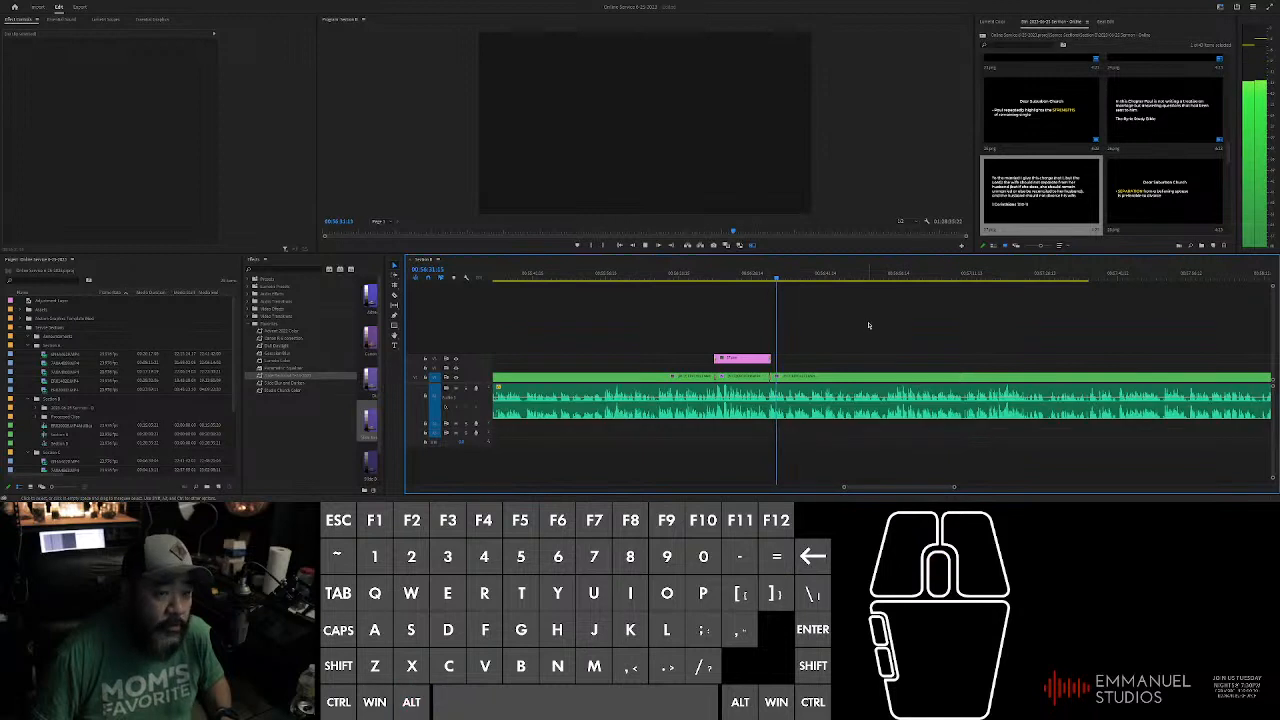
pyautogui.scroll(-4, 908, 322)
pyautogui.scroll(3, 905, 324)
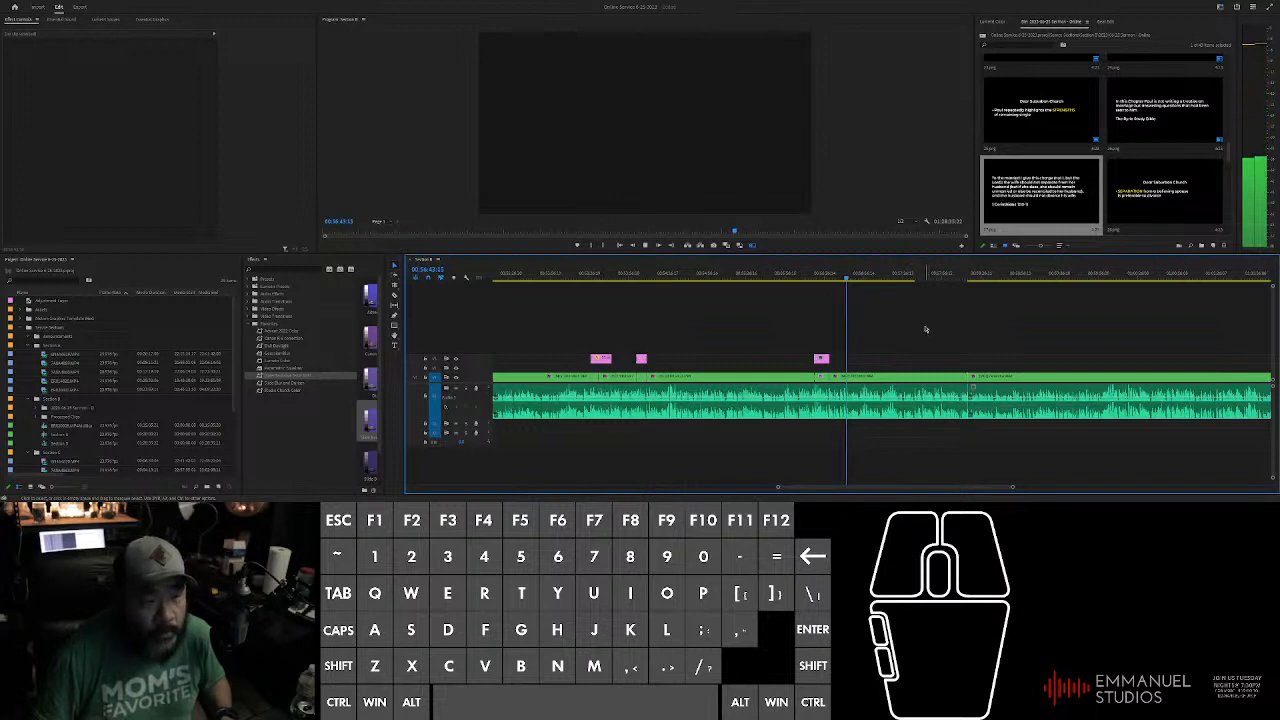
pyautogui.scroll(2, 884, 341)
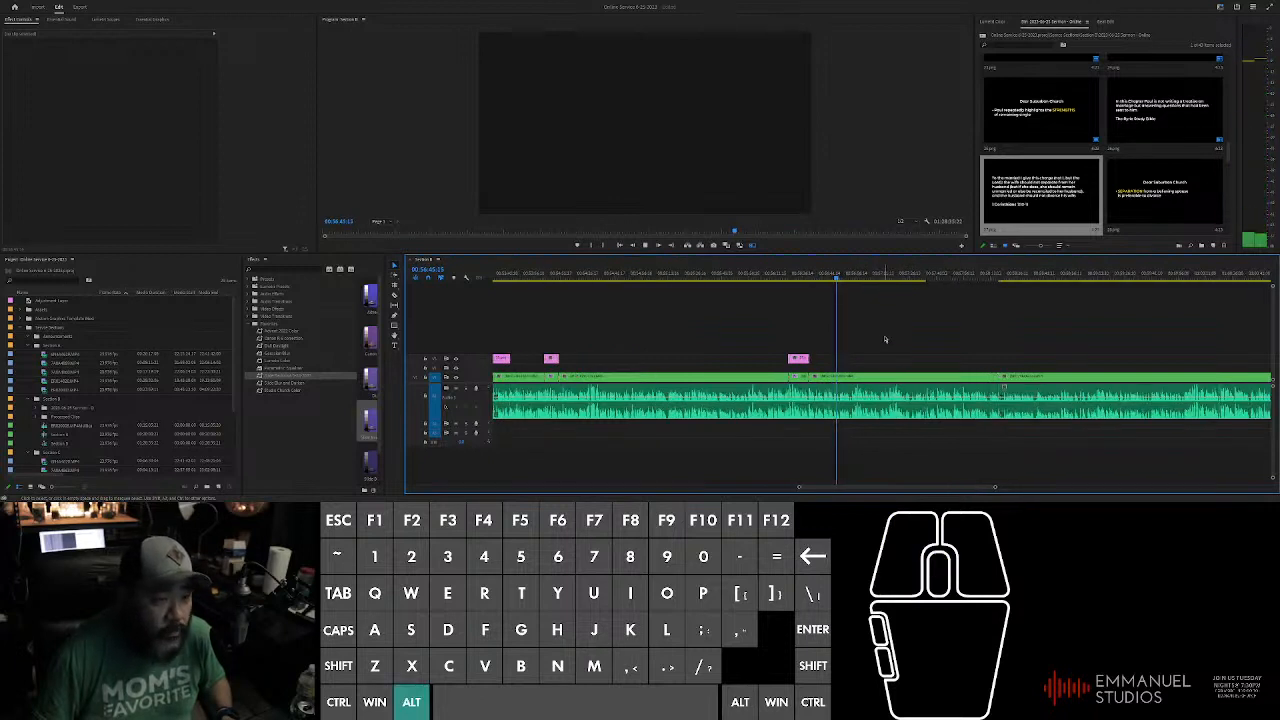
pyautogui.scroll(2, 885, 338)
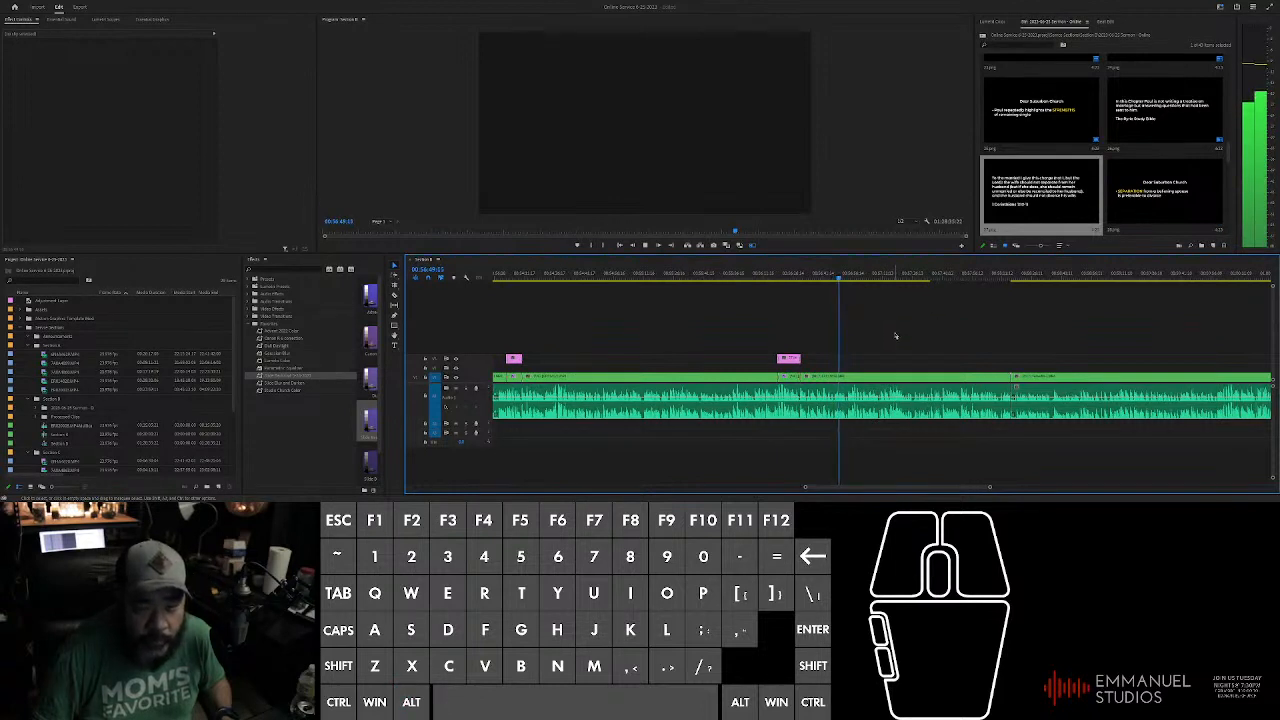
pyautogui.click(895, 336)
pyautogui.scroll(2, 879, 337)
pyautogui.scroll(4, 860, 340)
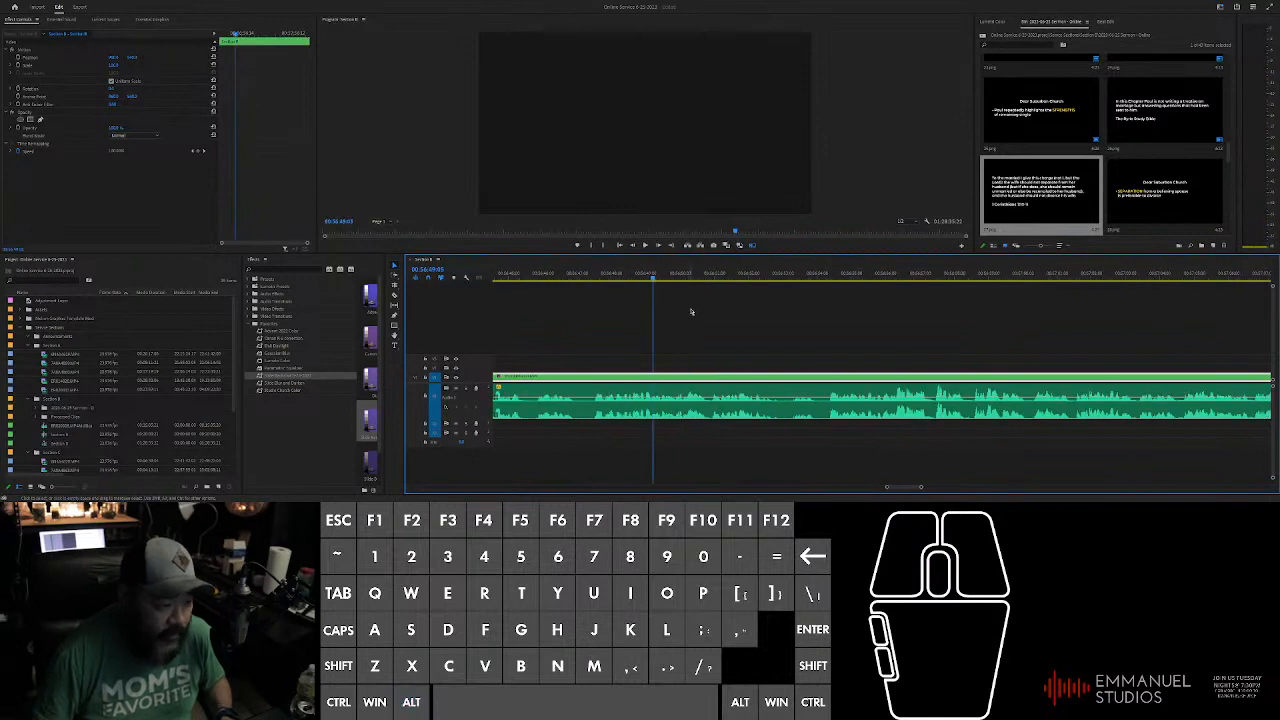
# Step: Replay the introduction of the next point and place the SEPARATION point slide above the sermon video at about 00:56:49
pyautogui.press('space')
pyautogui.moveTo(686, 276); pyautogui.dragTo(670, 282)
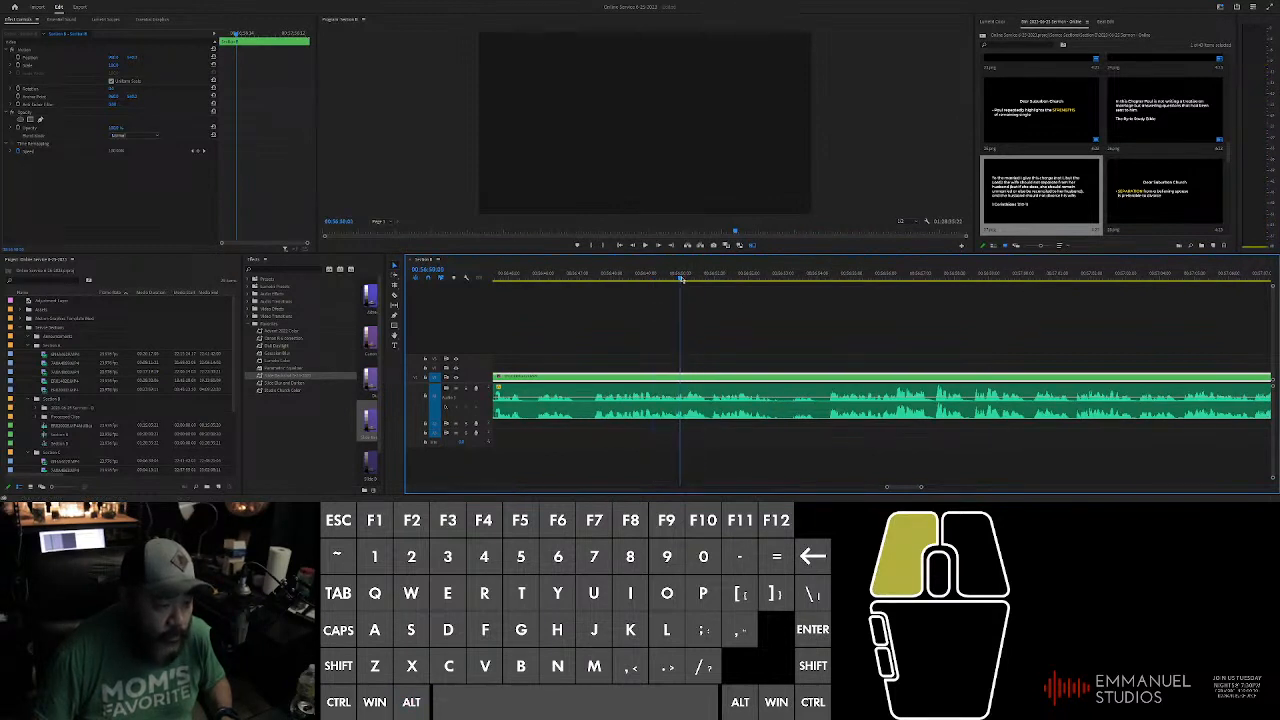
pyautogui.press('space')
pyautogui.press('space')
pyautogui.moveTo(682, 275); pyautogui.dragTo(661, 275)
pyautogui.press('space')
pyautogui.click(672, 273)
pyautogui.moveTo(1163, 190); pyautogui.dragTo(664, 362)
pyautogui.scroll(-3, 812, 356)
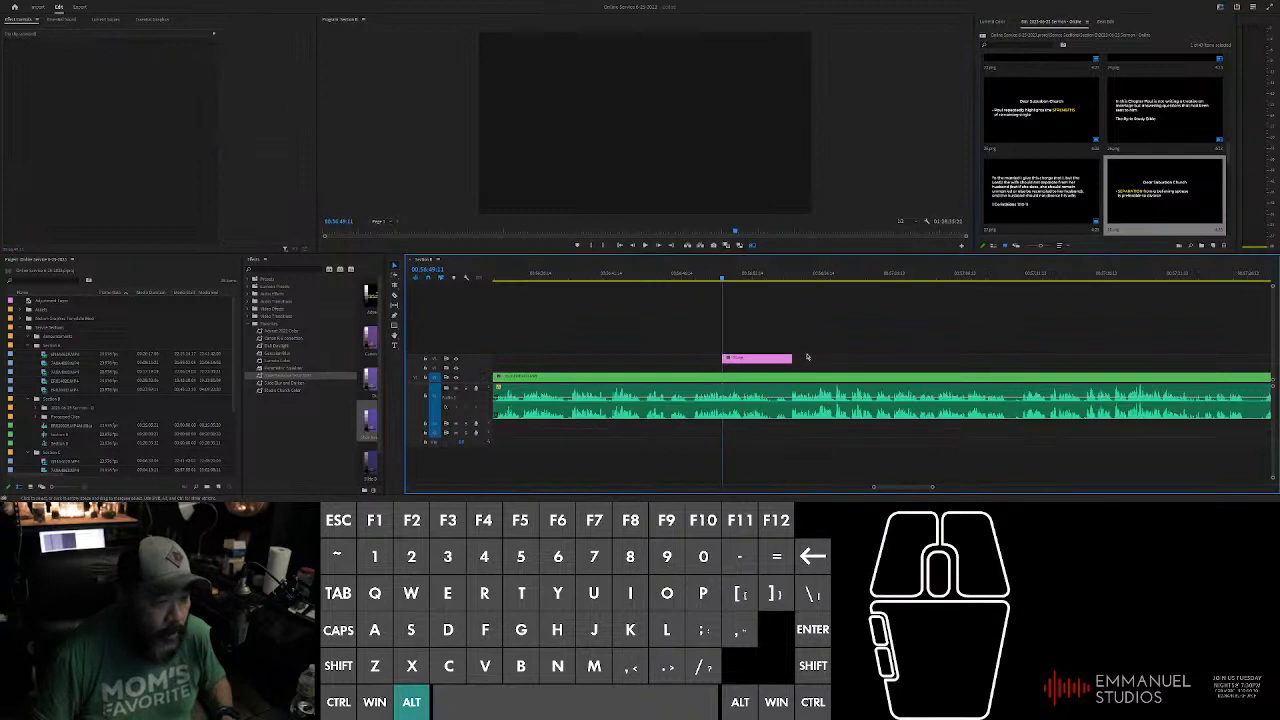
# Step: Split the sermon video at the SEPARATION slide's start and extend the slide's end well beyond its original length
pyautogui.click(745, 359)
pyautogui.scroll(3, 829, 336)
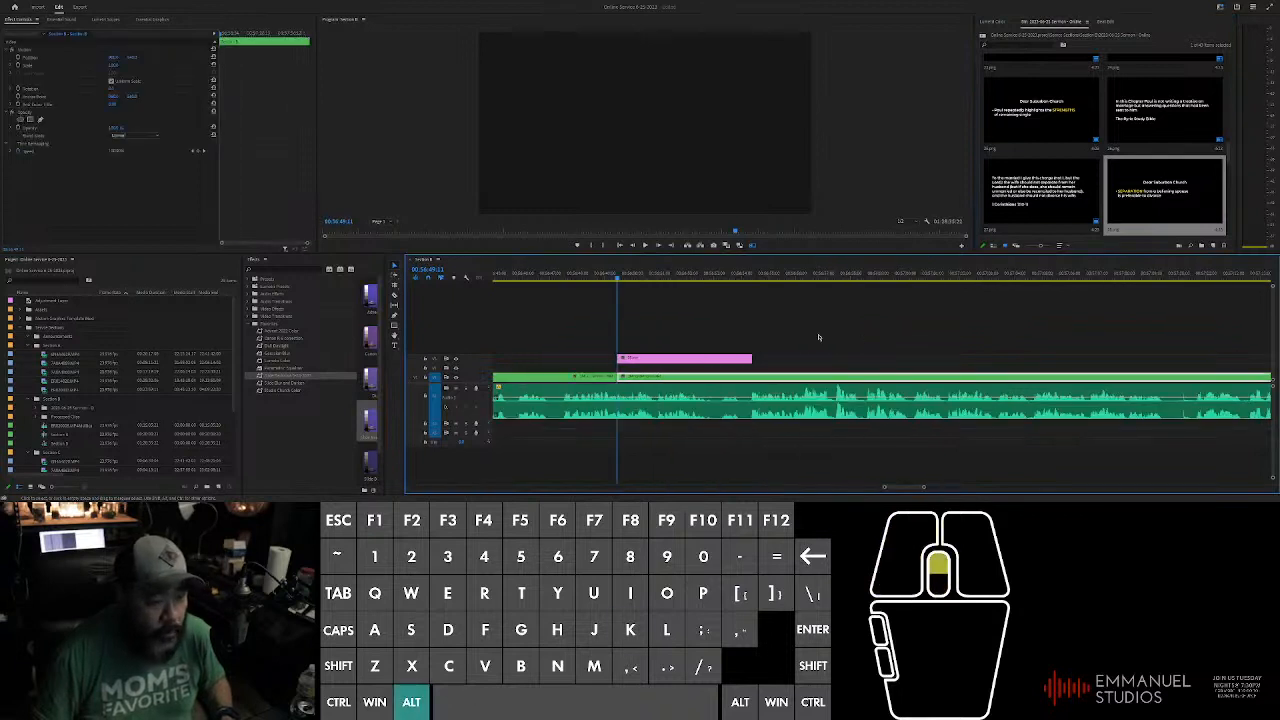
pyautogui.moveTo(752, 358); pyautogui.dragTo(790, 356)
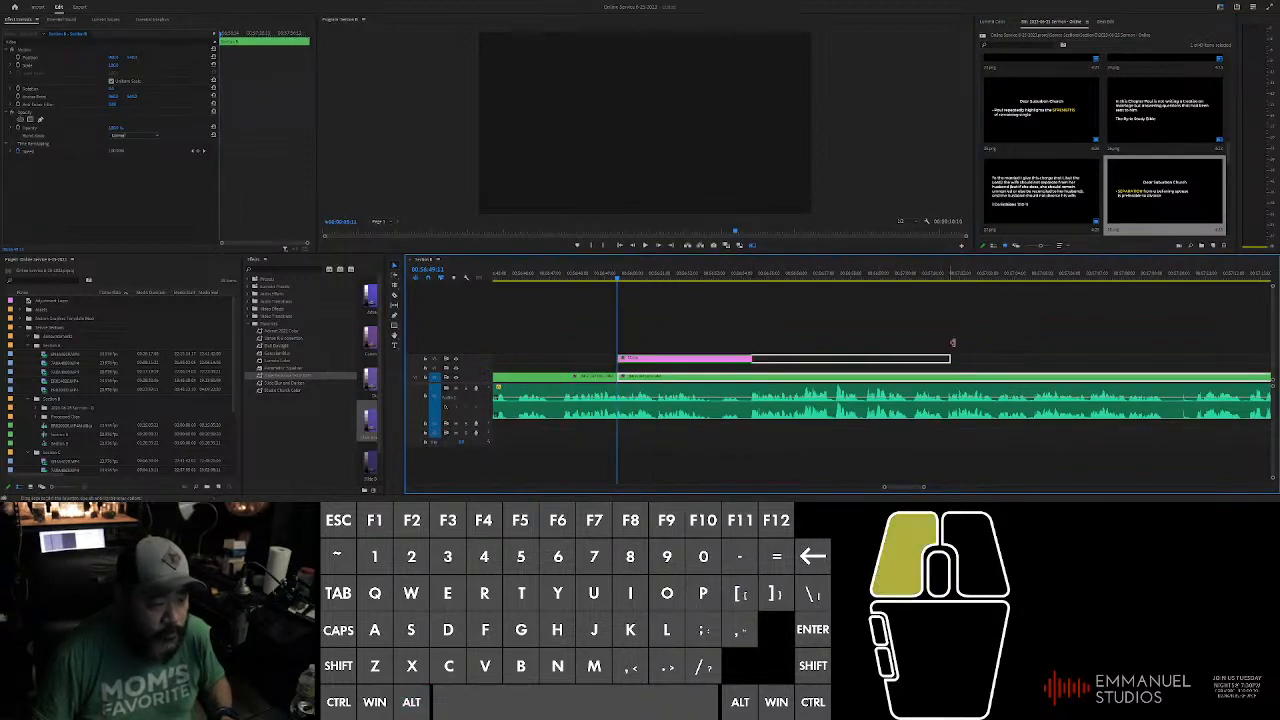
pyautogui.moveTo(1058, 338); pyautogui.dragTo(1061, 338)
# Step: Split the sermon video again partway under the SEPARATION slide and add transitions to both cuts and both slide ends
pyautogui.moveTo(793, 273); pyautogui.dragTo(765, 280)
pyautogui.moveTo(563, 318); pyautogui.dragTo(803, 375)
pyautogui.hotkey('ctrl', 'd')
# Step: Adjust the SEPARATION slide's vertical position in the frame and select the sermon video segment between the two cuts
pyautogui.moveTo(716, 352); pyautogui.dragTo(709, 353)
pyautogui.click(515, 80)
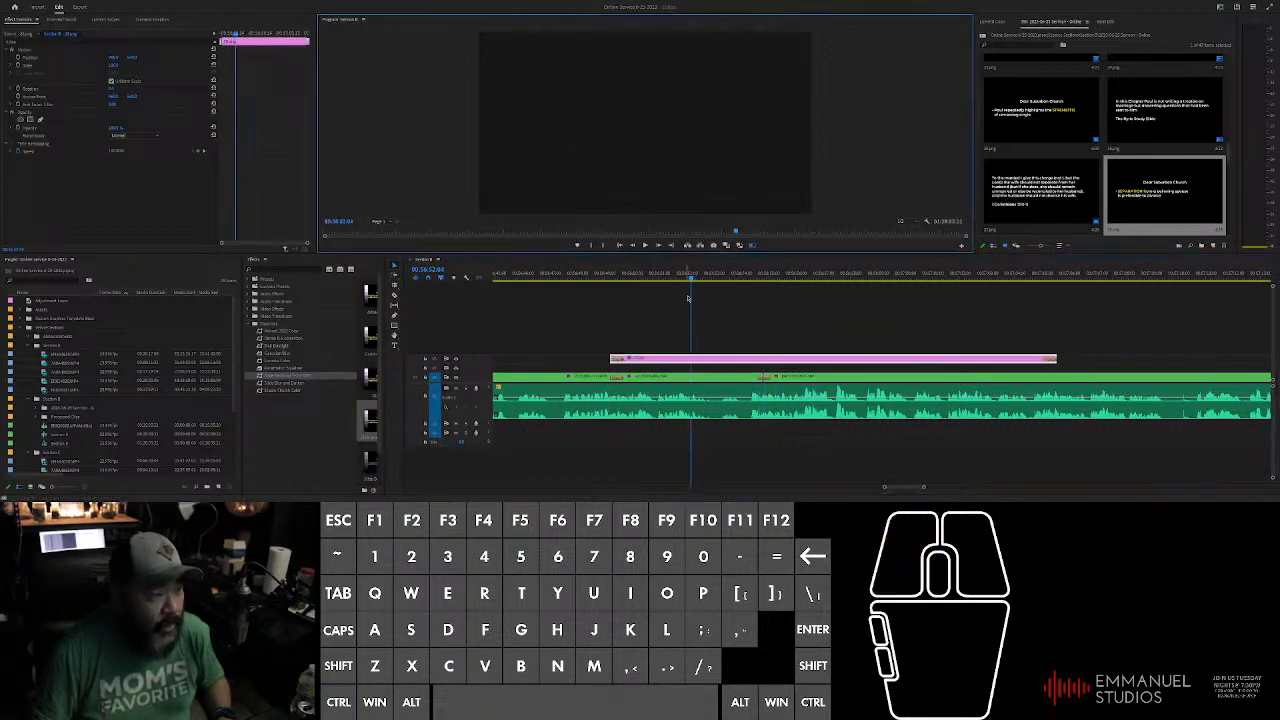
pyautogui.click(135, 57)
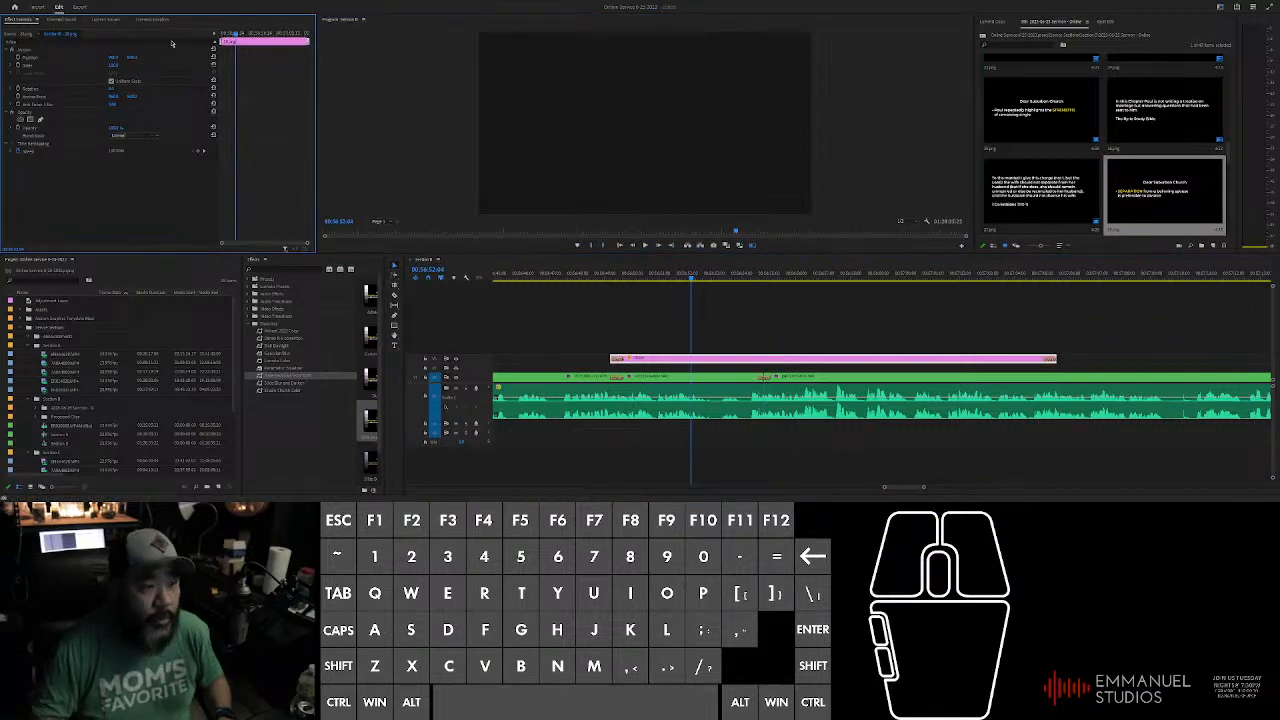
pyautogui.click(845, 342)
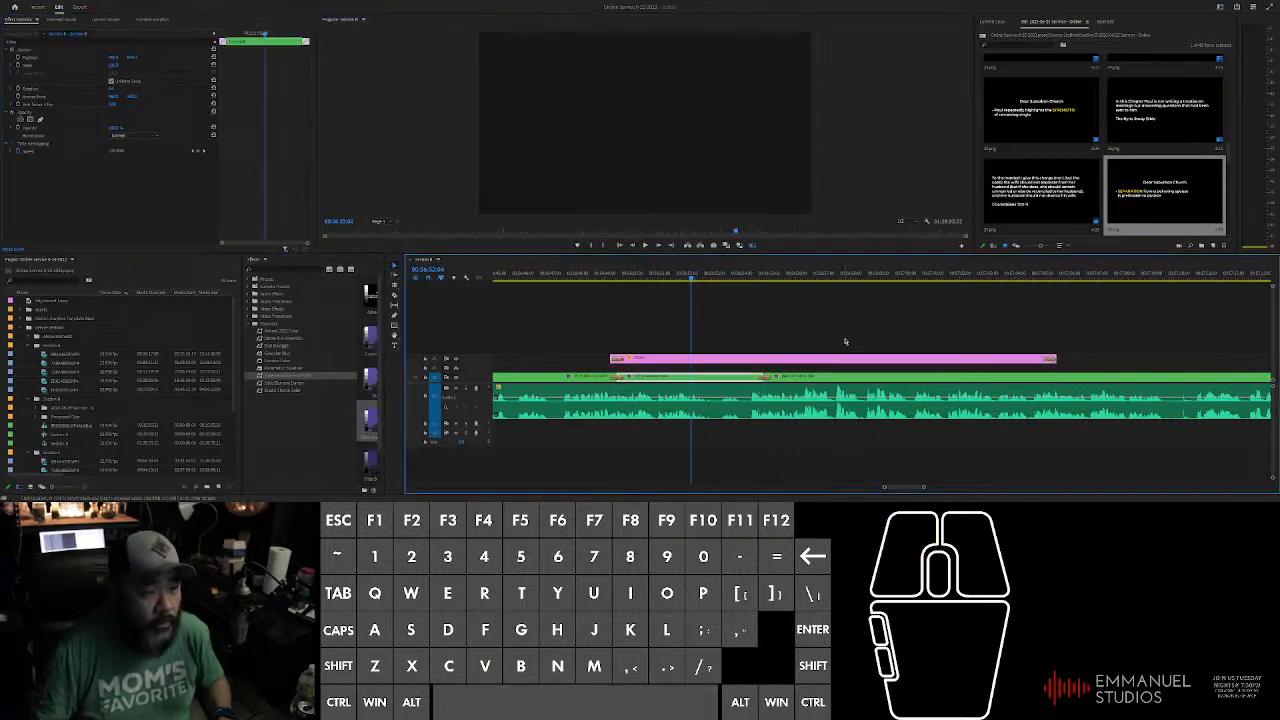
# Step: Play through the SEPARATION slide against the speech and look up the slides that follow it in the bin
pyautogui.scroll(3, 663, 318)
pyautogui.press('space')
pyautogui.click(664, 317)
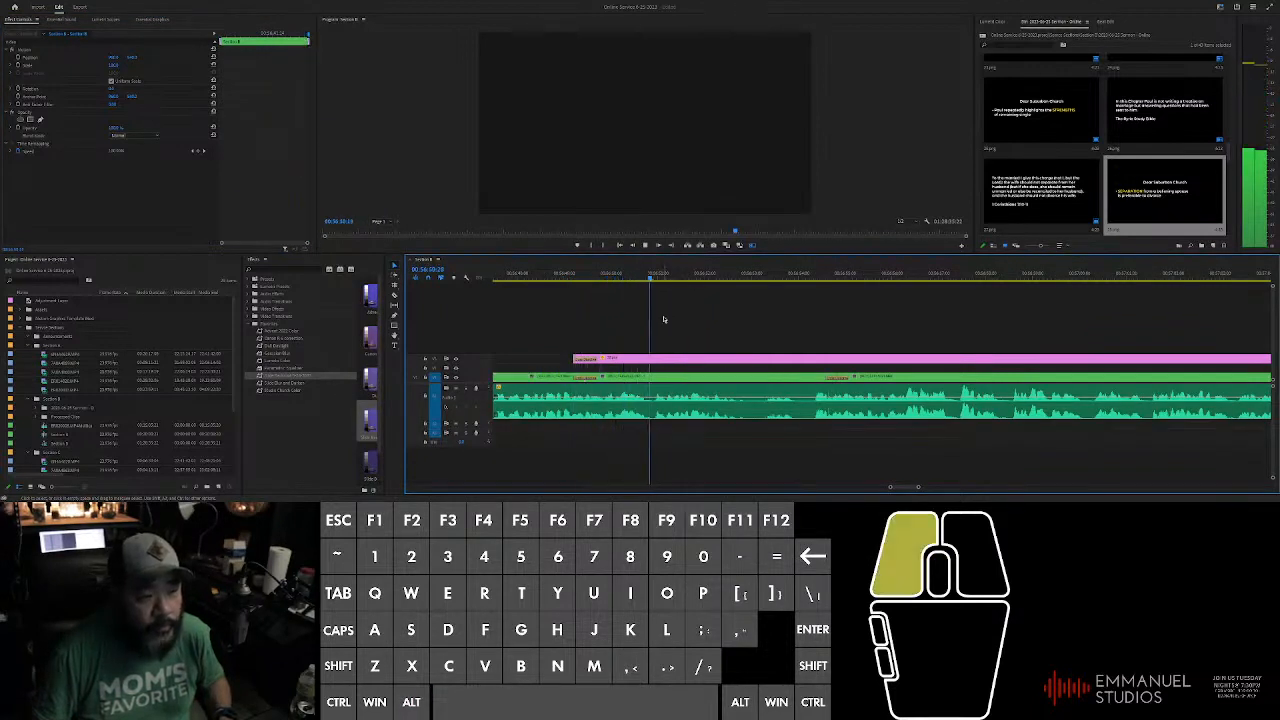
pyautogui.scroll(-2, 1121, 172)
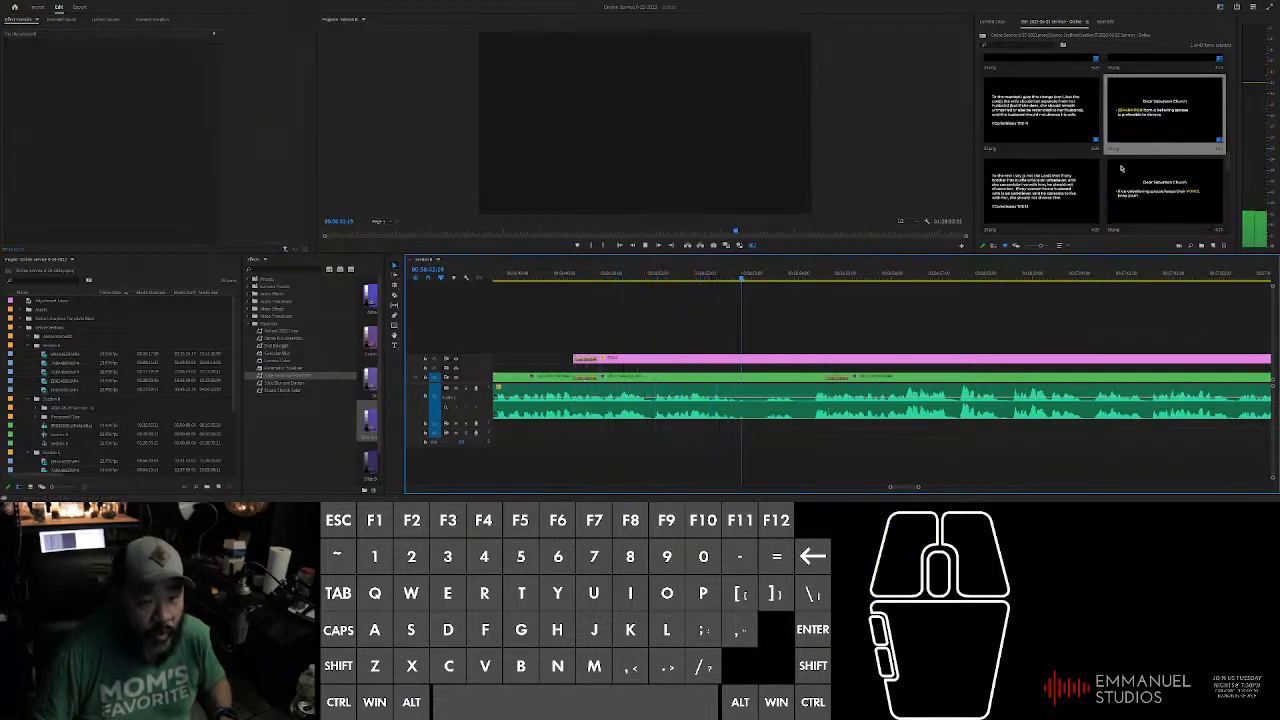
pyautogui.scroll(-2, 1121, 172)
pyautogui.scroll(3, 940, 305)
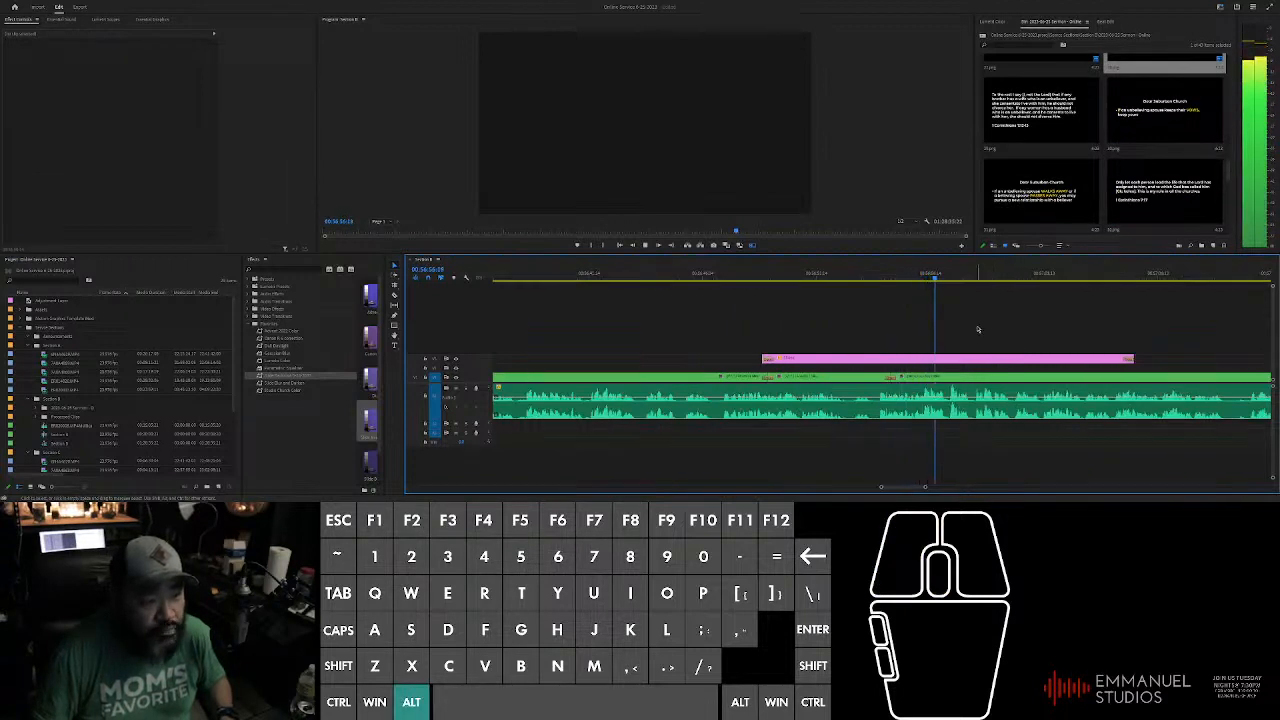
pyautogui.scroll(-3, 1000, 335)
pyautogui.click(1040, 337)
# Step: Replay the speech around the second video cut and set the playhead just past it, where the SEPARATION slide should end
pyautogui.scroll(1, 1040, 337)
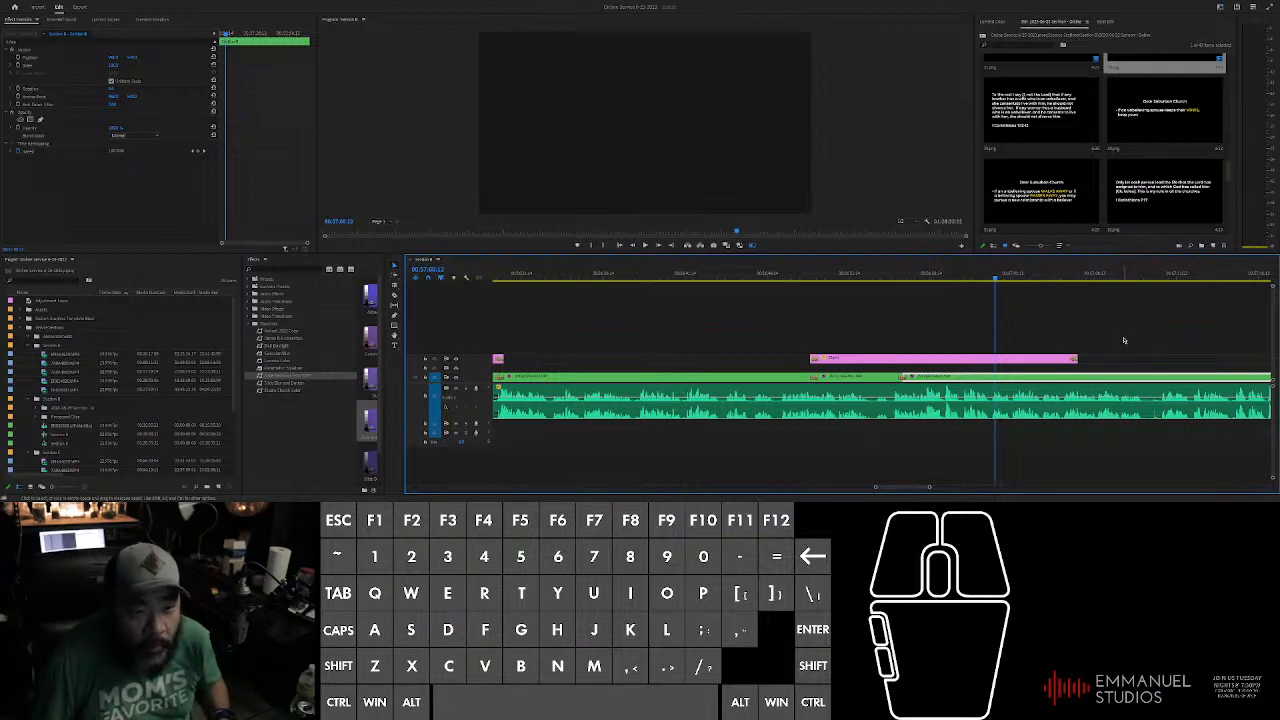
pyautogui.moveTo(929, 272); pyautogui.dragTo(890, 272)
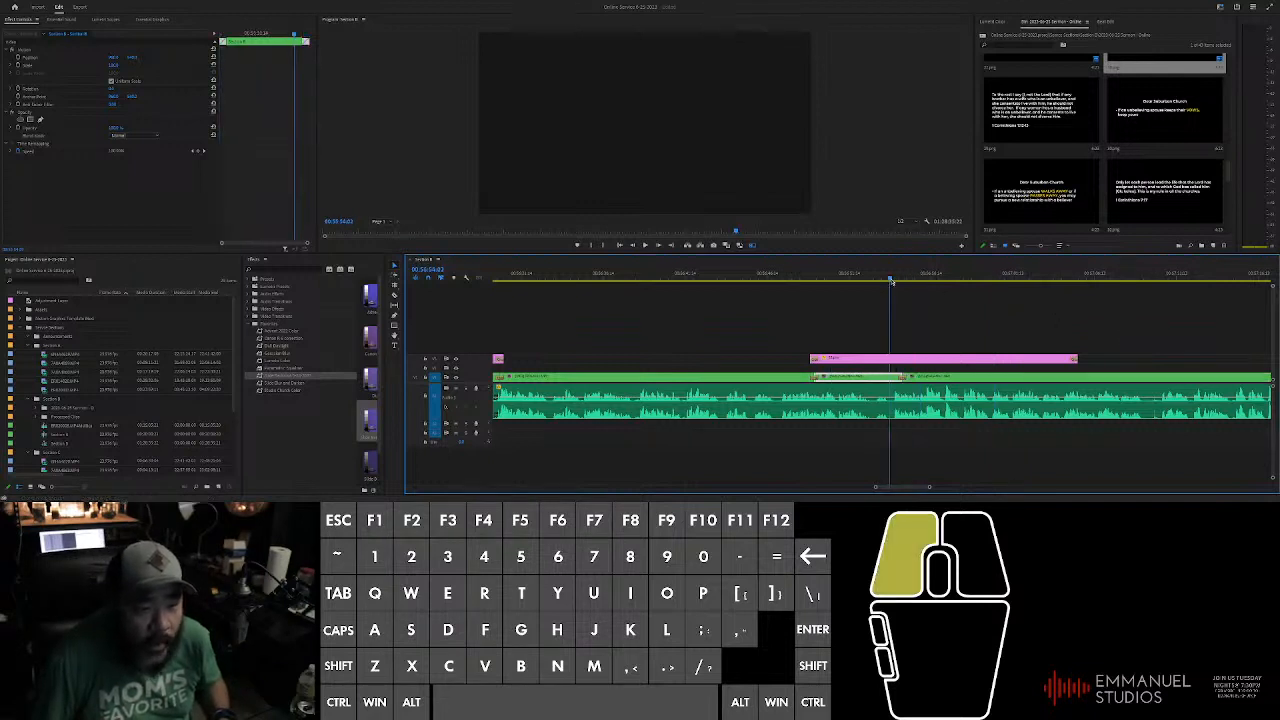
pyautogui.press('space')
pyautogui.scroll(2, 954, 328)
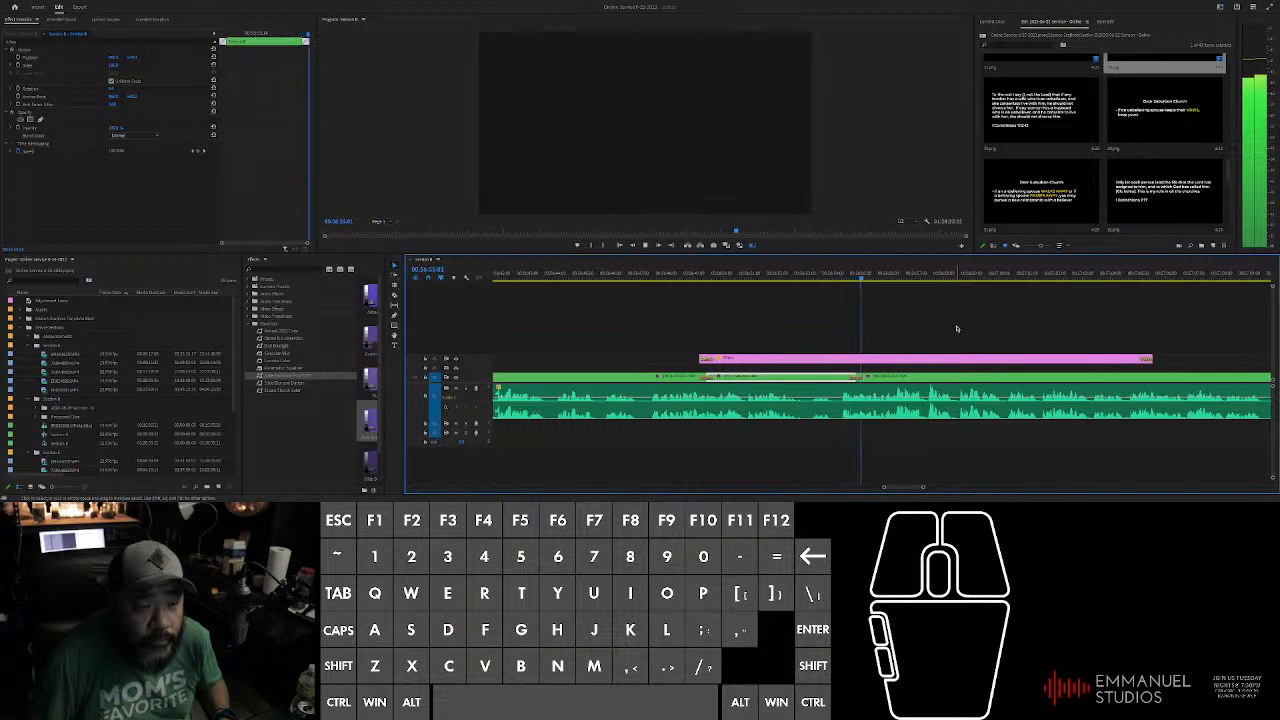
pyautogui.press('space')
pyautogui.scroll(-2, 965, 329)
pyautogui.scroll(3, 965, 329)
pyautogui.click(822, 275)
pyautogui.moveTo(848, 277); pyautogui.dragTo(854, 281)
pyautogui.hotkey('ctrl', 'k')
pyautogui.click(908, 340)
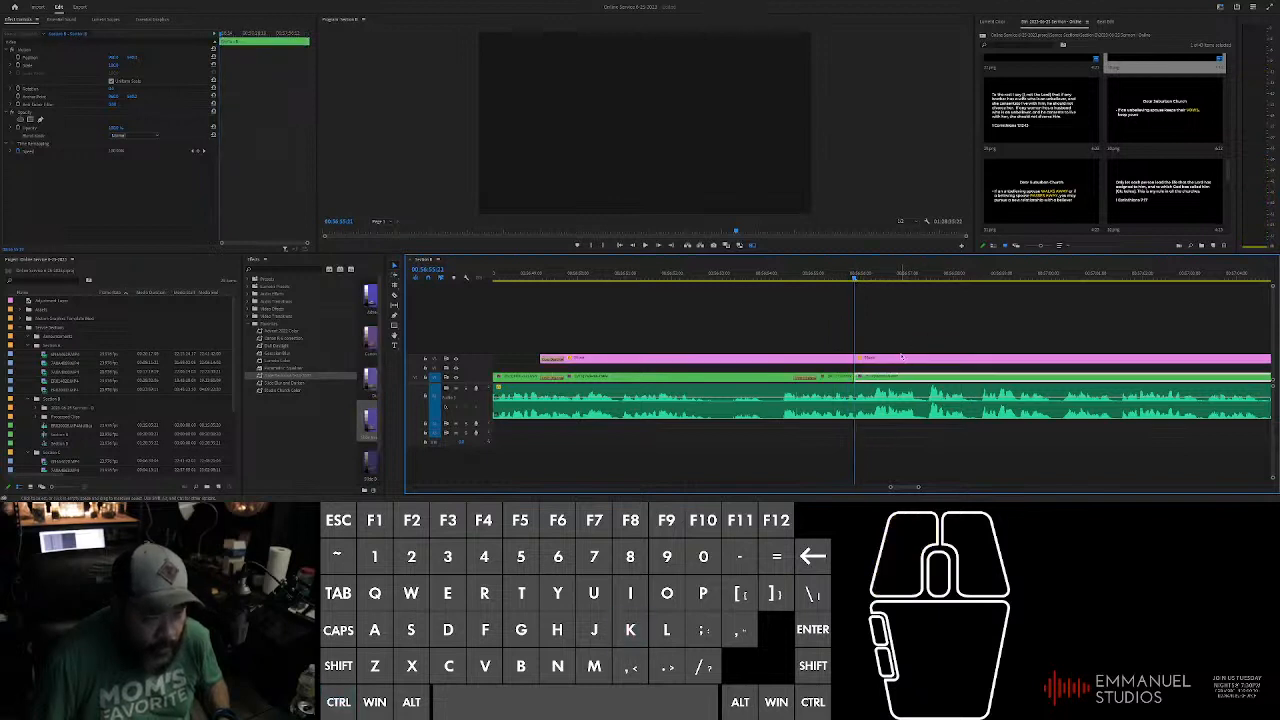
pyautogui.click(900, 358)
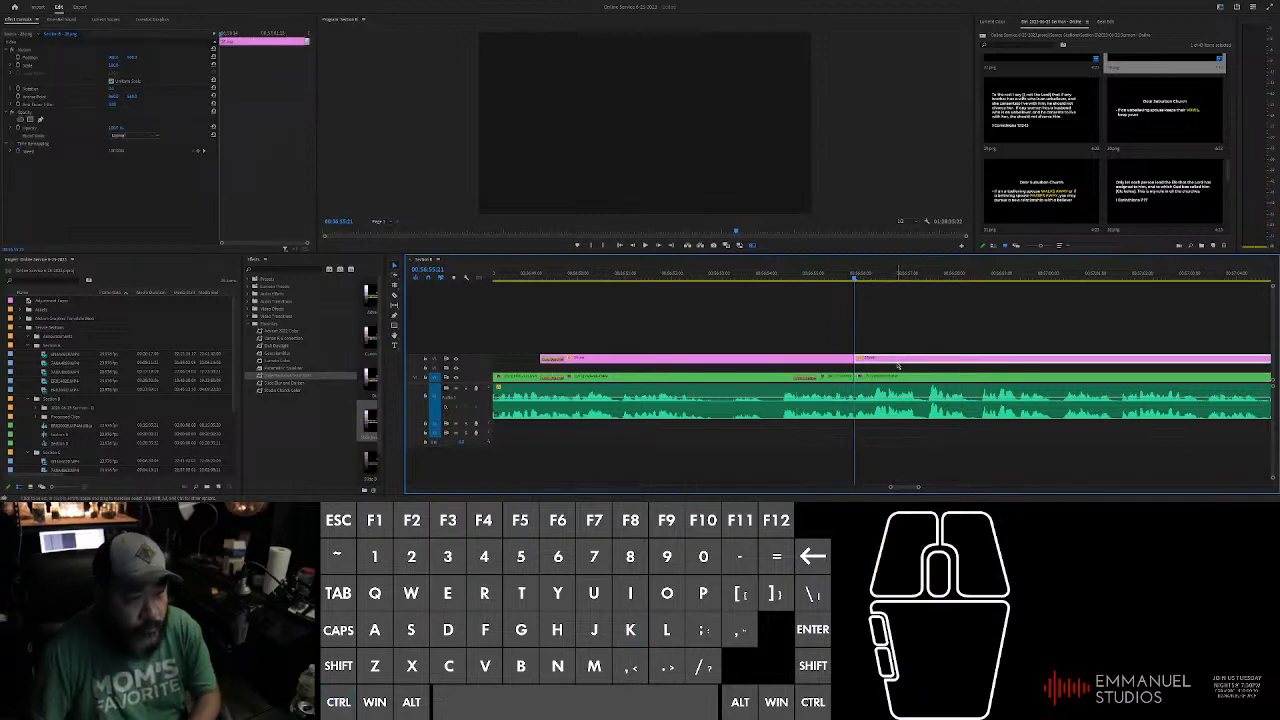
pyautogui.press('Delete')
pyautogui.hotkey('ctrl', 'z')
pyautogui.hotkey('ctrl', 'z')
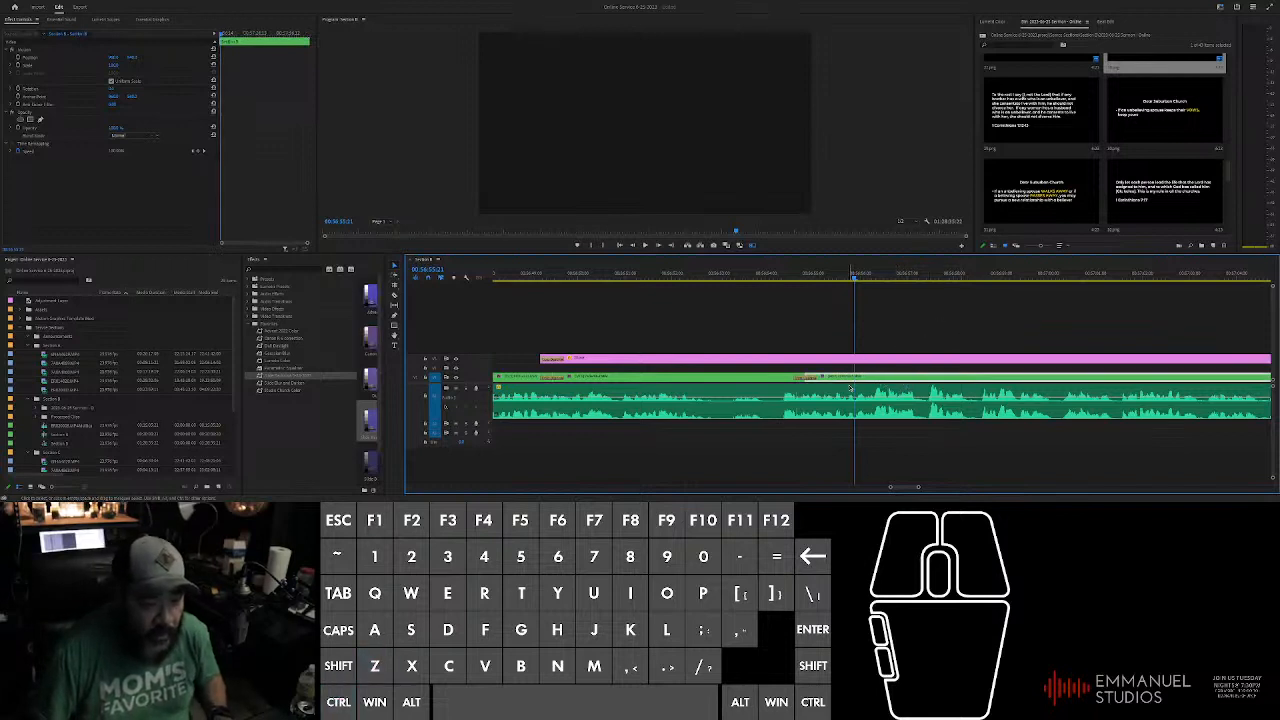
# Step: Split only the SEPARATION slide at the playhead and delete the part after it, leaving the sermon video uncut there
pyautogui.click(866, 359)
pyautogui.hotkey('ctrl', 'k')
pyautogui.click(897, 360)
pyautogui.press('Delete')
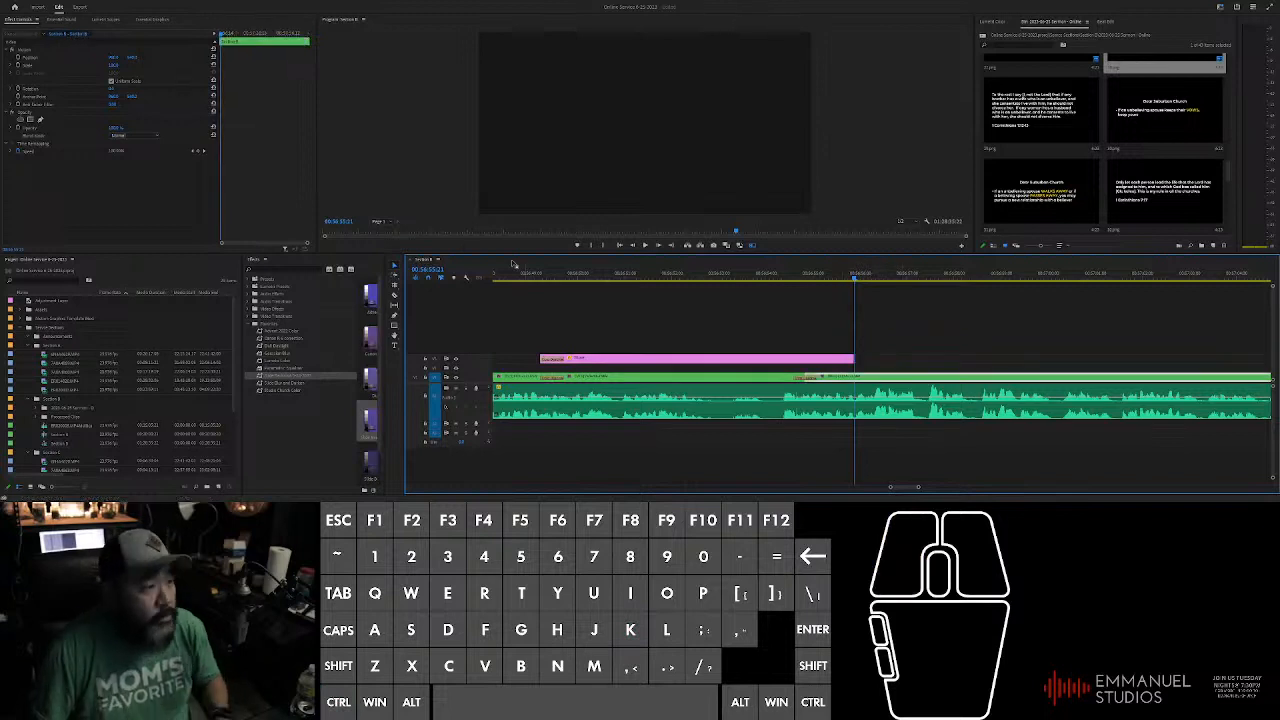
pyautogui.click(423, 168)
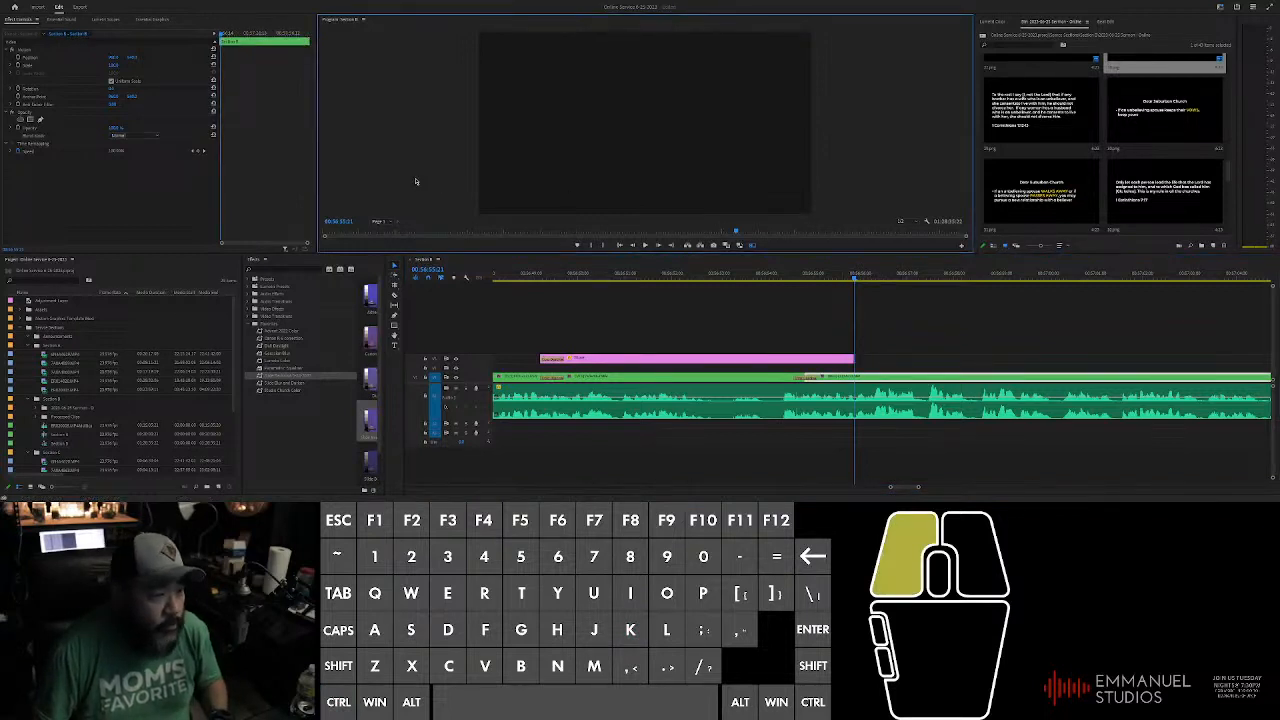
pyautogui.hotkey('ctrl', 'z')
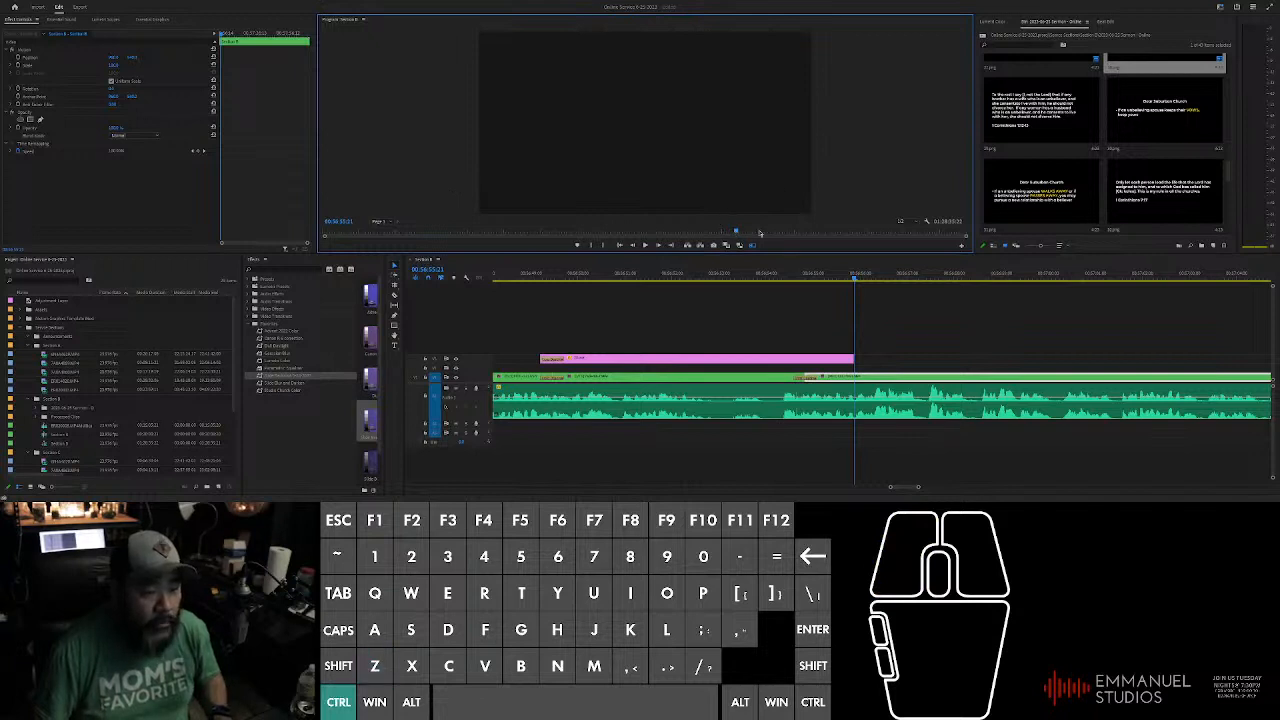
# Step: Place the 1 Corinthians 7:12-13 slide directly after the SEPARATION slide with a transition at the join, and extend its end
pyautogui.click(1030, 118)
pyautogui.moveTo(870, 366); pyautogui.dragTo(856, 360)
pyautogui.keyDown('alt'); pyautogui.click(984, 312); pyautogui.keyUp('alt')
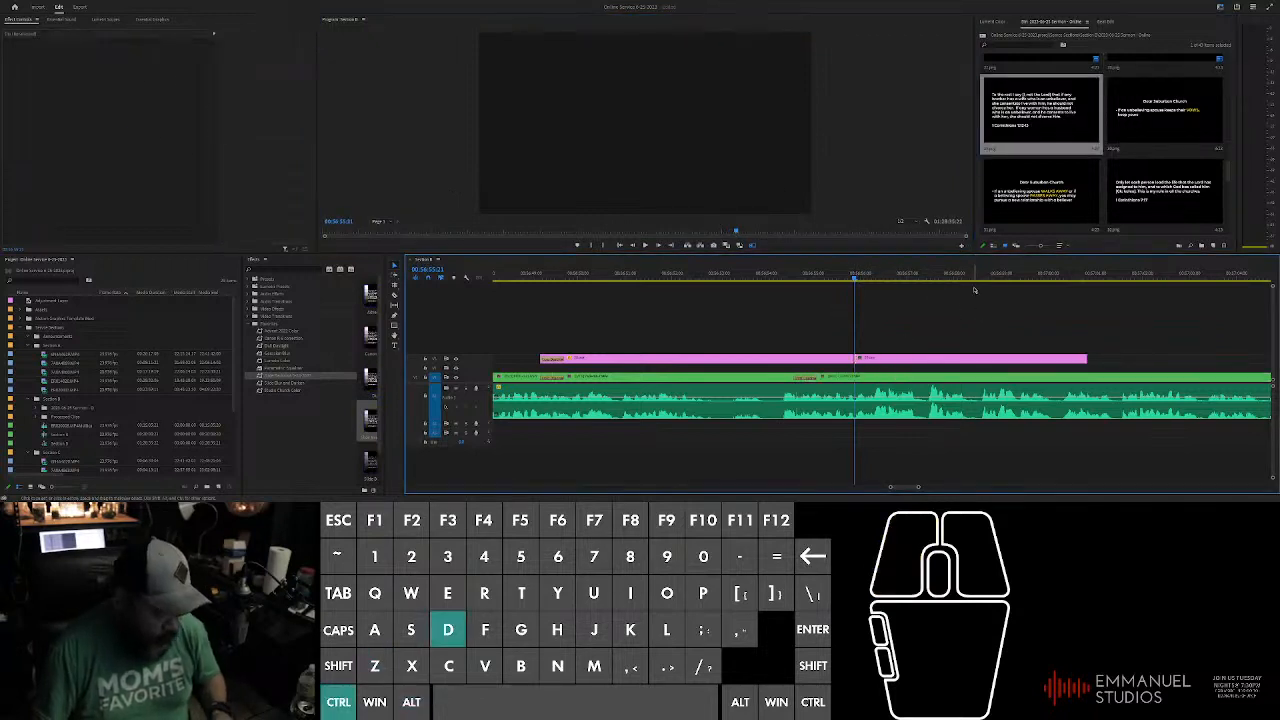
pyautogui.scroll(-3, 923, 315)
pyautogui.scroll(3, 923, 315)
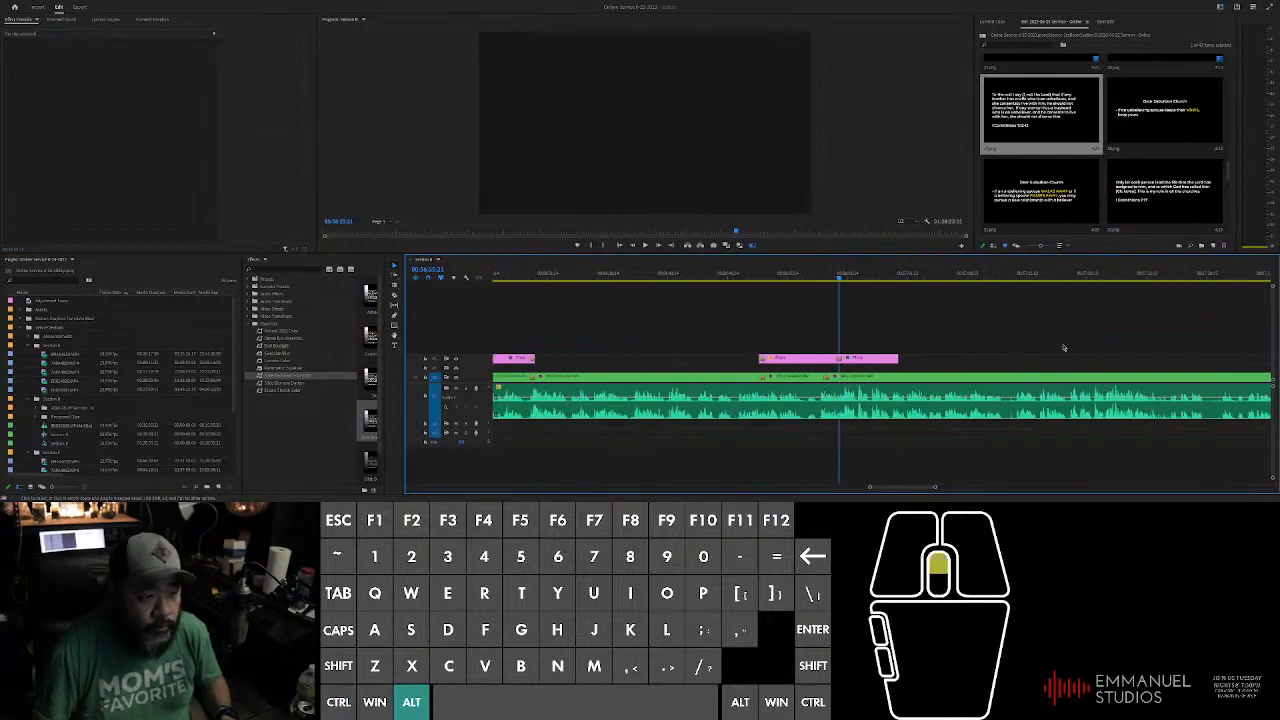
pyautogui.moveTo(878, 358); pyautogui.dragTo(1232, 358)
pyautogui.scroll(-3, 970, 370)
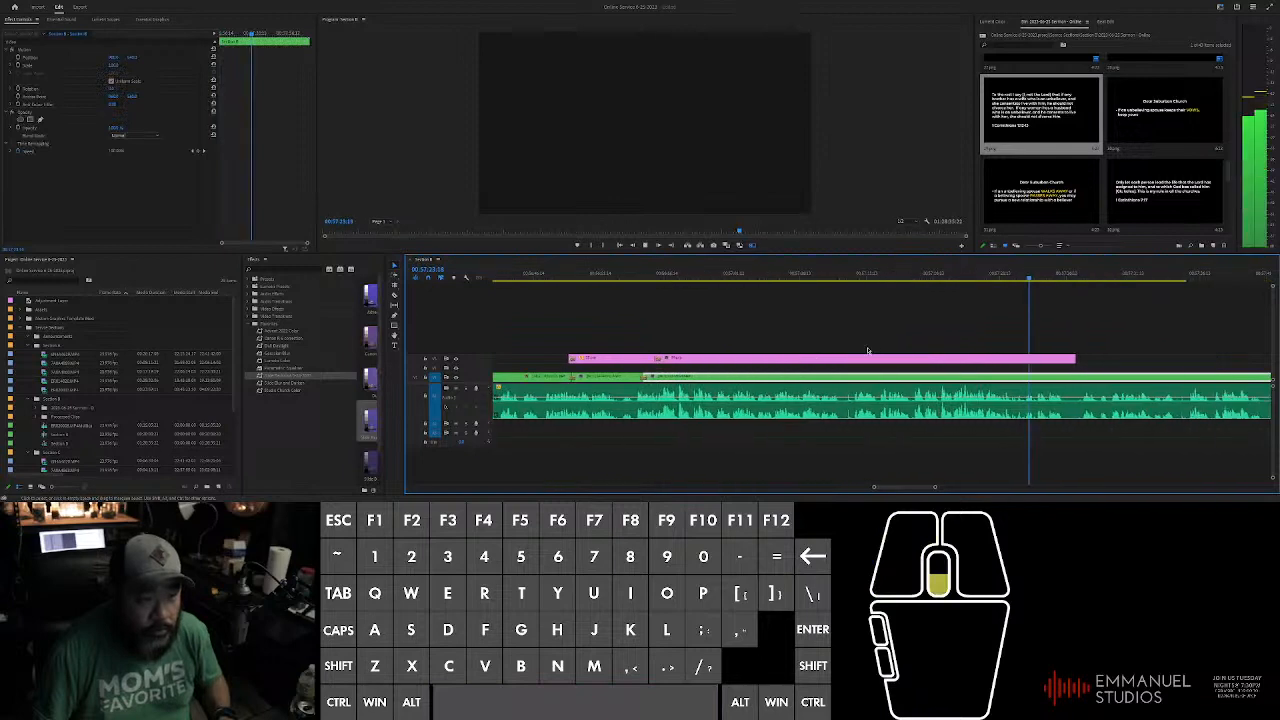
# Step: Play the speech under the 1 Corinthians slide to find its end point and trim the slide there
pyautogui.click(718, 280)
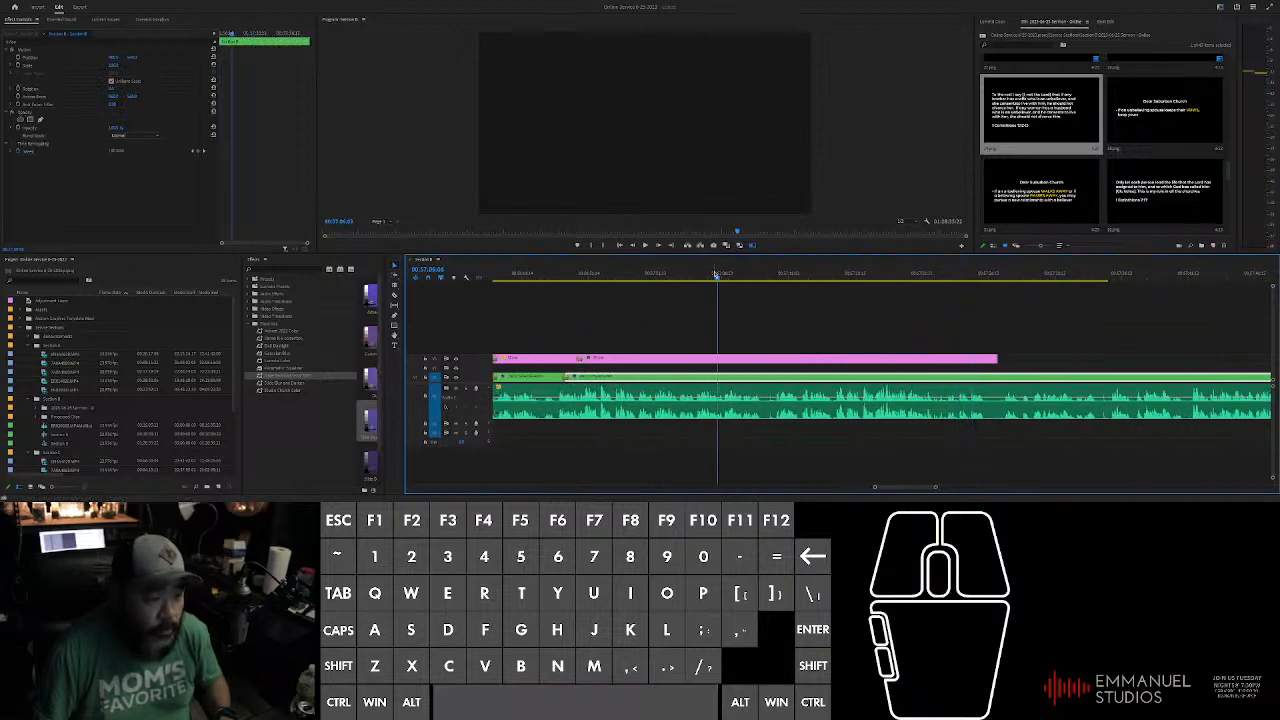
pyautogui.keyDown('alt'); pyautogui.scroll(2, 755, 329); pyautogui.keyUp('alt')
pyautogui.keyDown('alt'); pyautogui.scroll(-2, 770, 325); pyautogui.keyUp('alt')
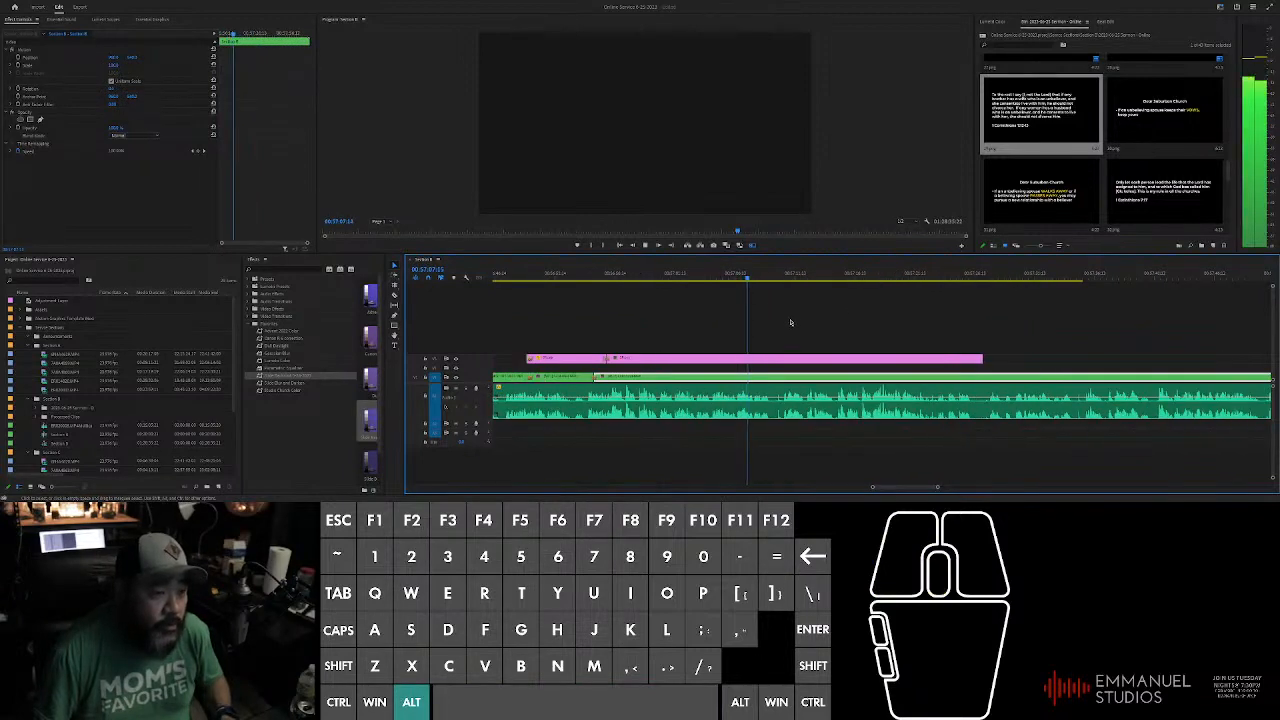
pyautogui.keyDown('alt'); pyautogui.scroll(1, 824, 330); pyautogui.keyUp('alt')
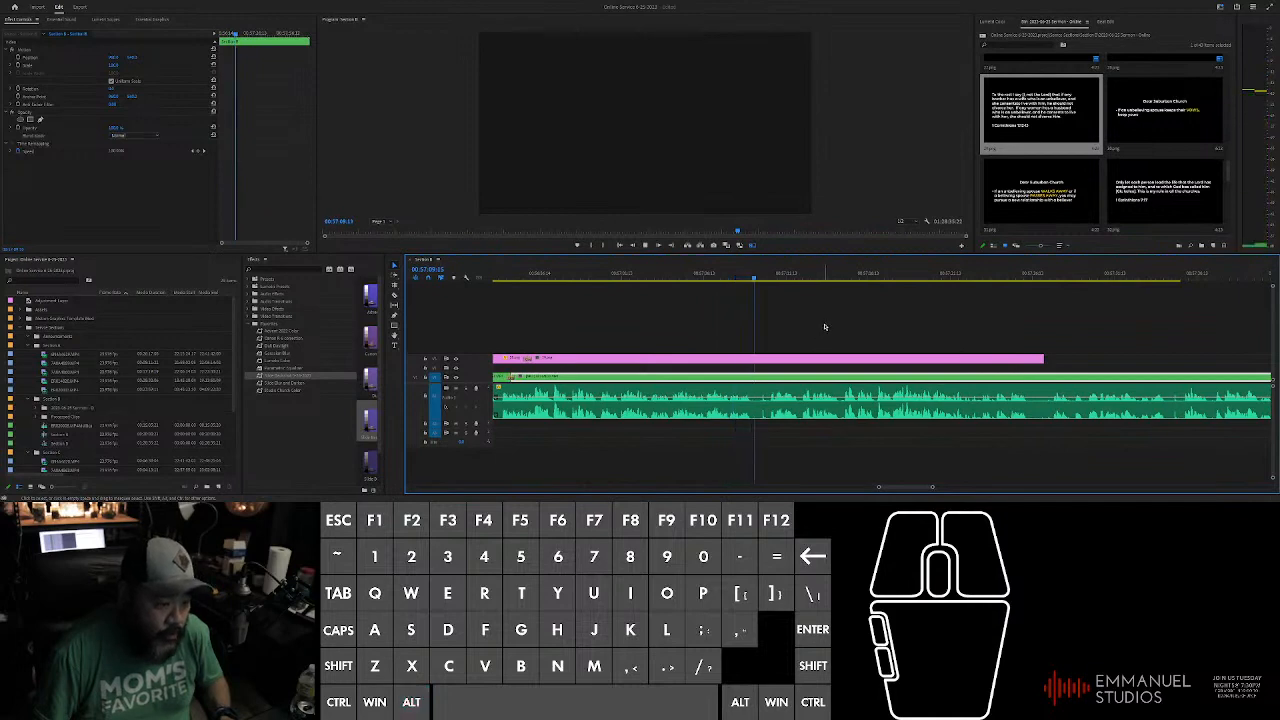
pyautogui.click(827, 353)
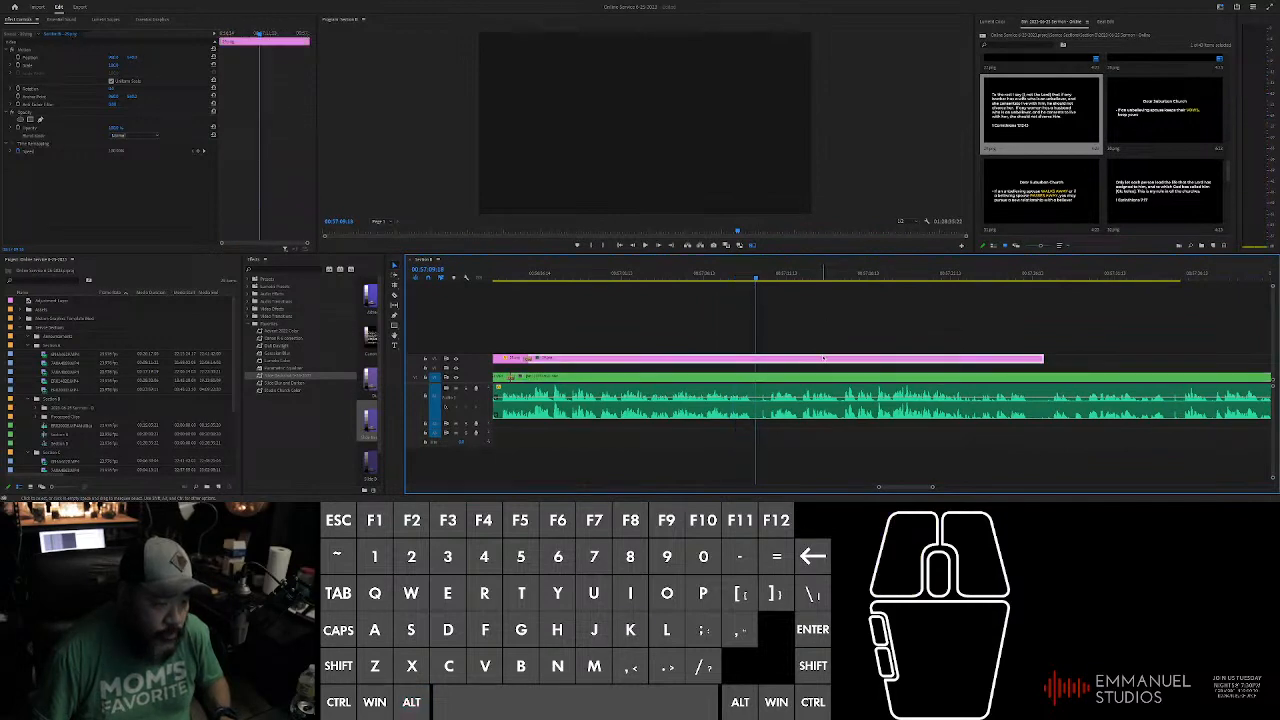
pyautogui.hotkey('ctrl', 'k')
pyautogui.press('Delete')
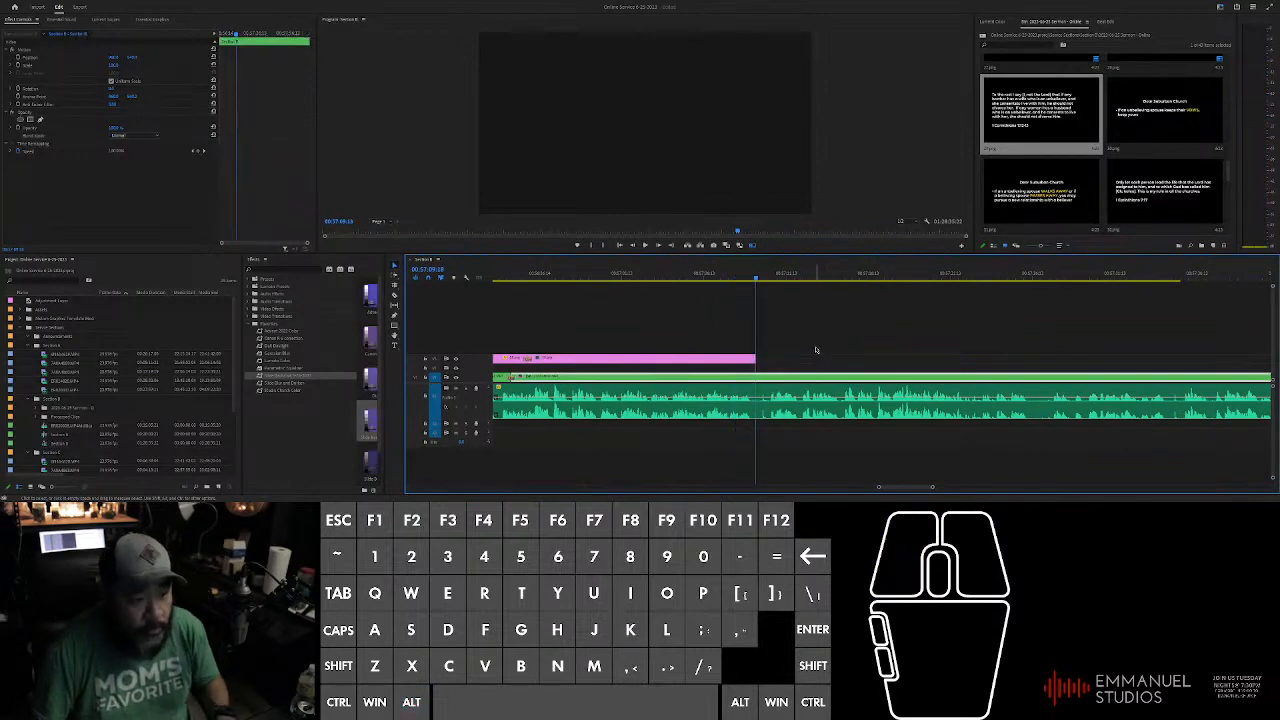
# Step: Split the sermon video at the 1 Corinthians slide's end and add transitions to the cut and the slide's end
pyautogui.hotkey('ctrl', 'k')
pyautogui.keyDown('alt'); pyautogui.scroll(-2, 620, 328); pyautogui.keyUp('alt')
pyautogui.moveTo(620, 328); pyautogui.dragTo(822, 382)
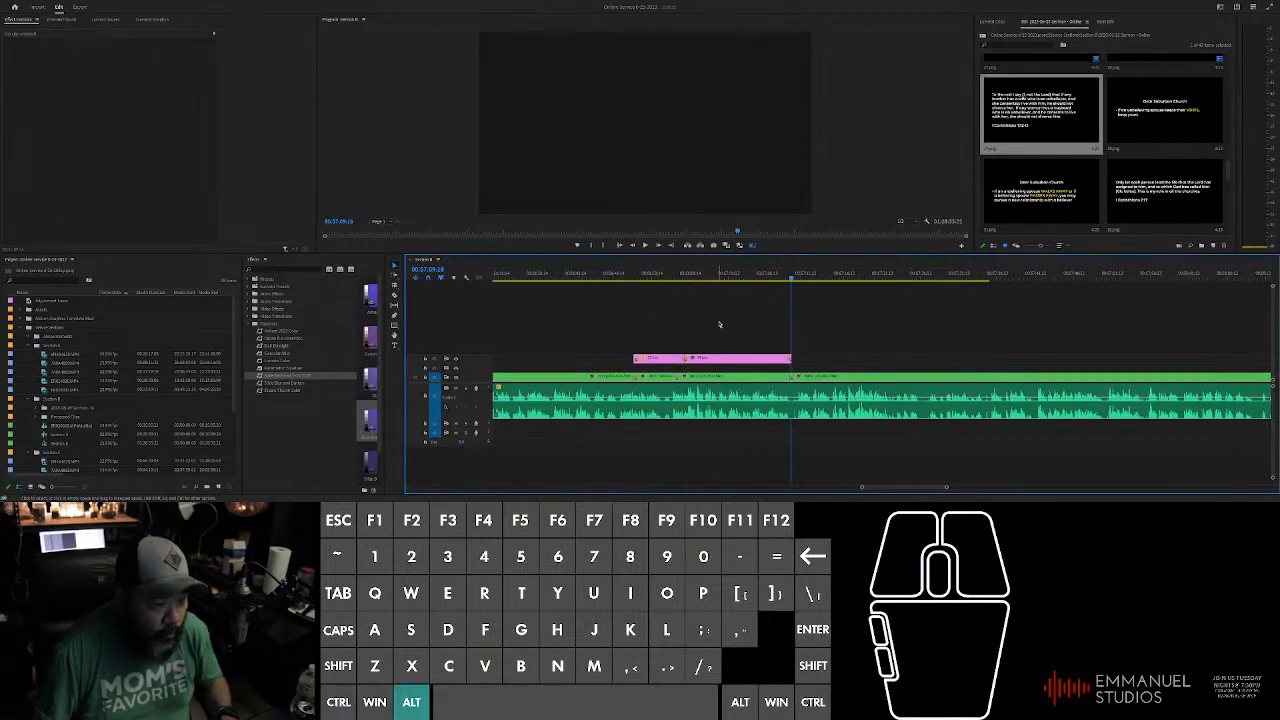
# Step: Roll the sermon video's cut to line up with the join between the SEPARATION and 1 Corinthians slides
pyautogui.keyDown('alt'); pyautogui.scroll(1, 839, 331); pyautogui.keyUp('alt')
pyautogui.click(819, 357)
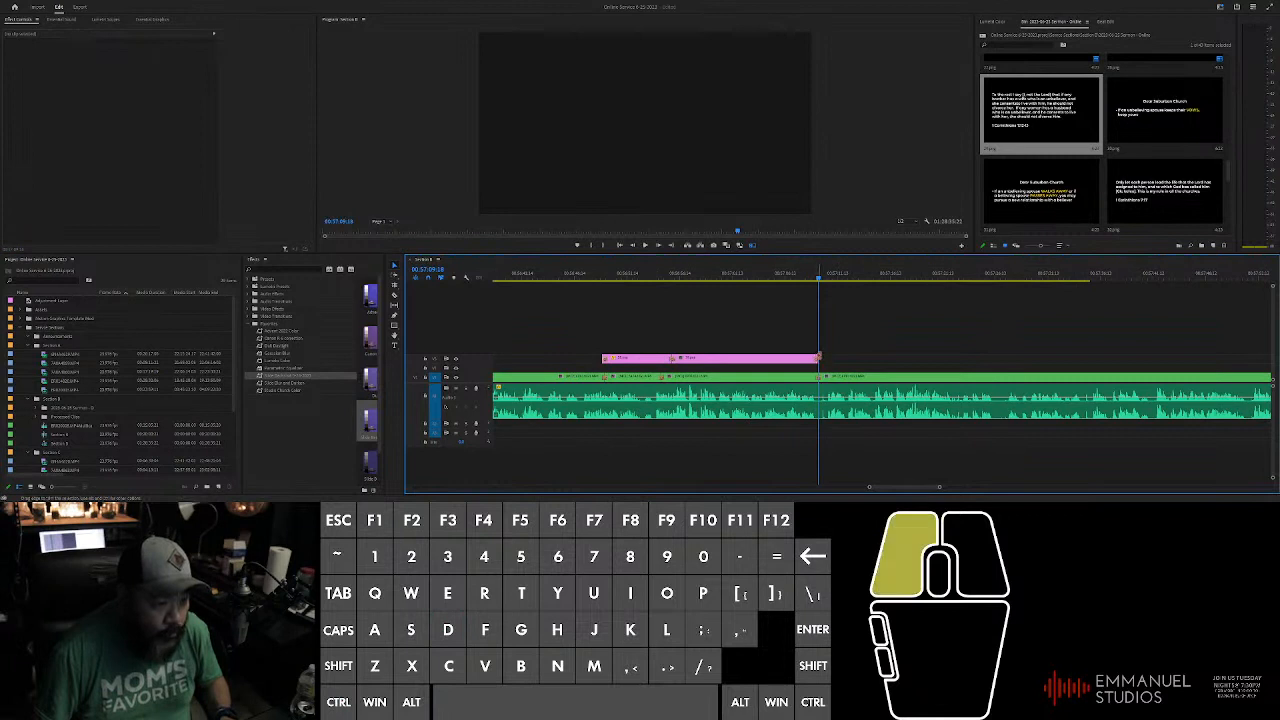
pyautogui.click(753, 278)
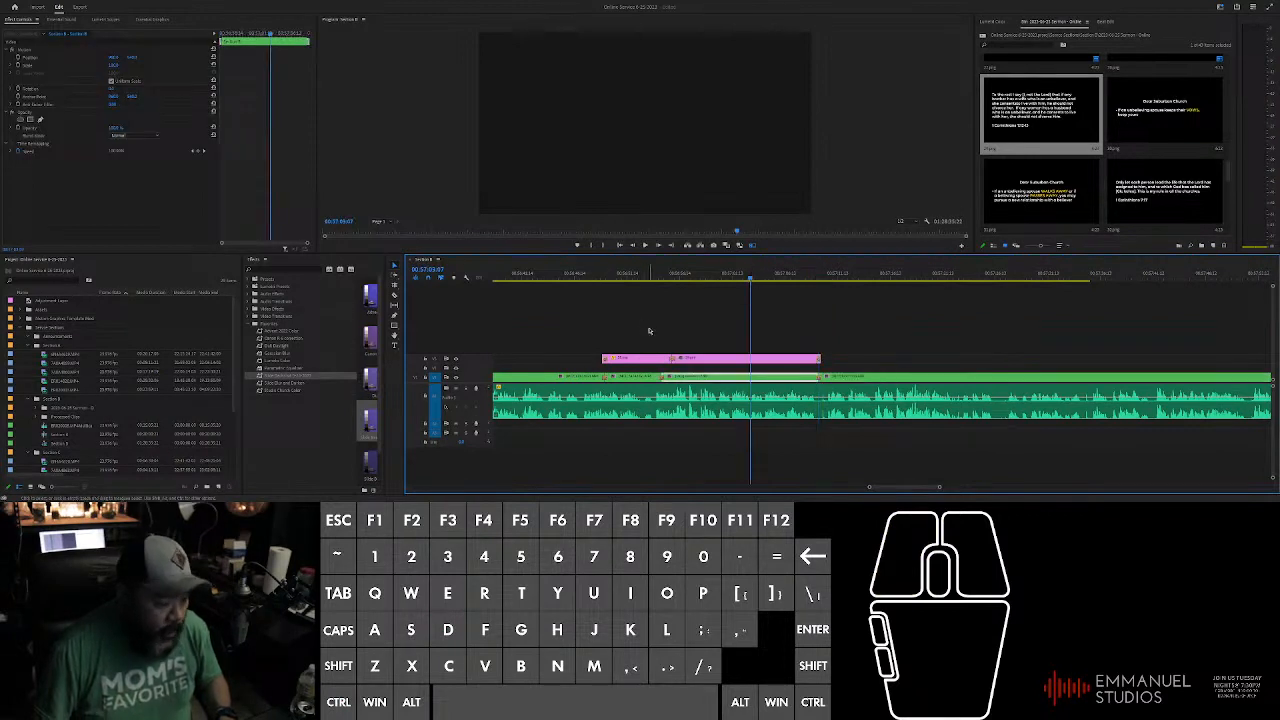
pyautogui.press('n')
pyautogui.keyDown('alt'); pyautogui.scroll(2, 663, 350); pyautogui.keyUp('alt')
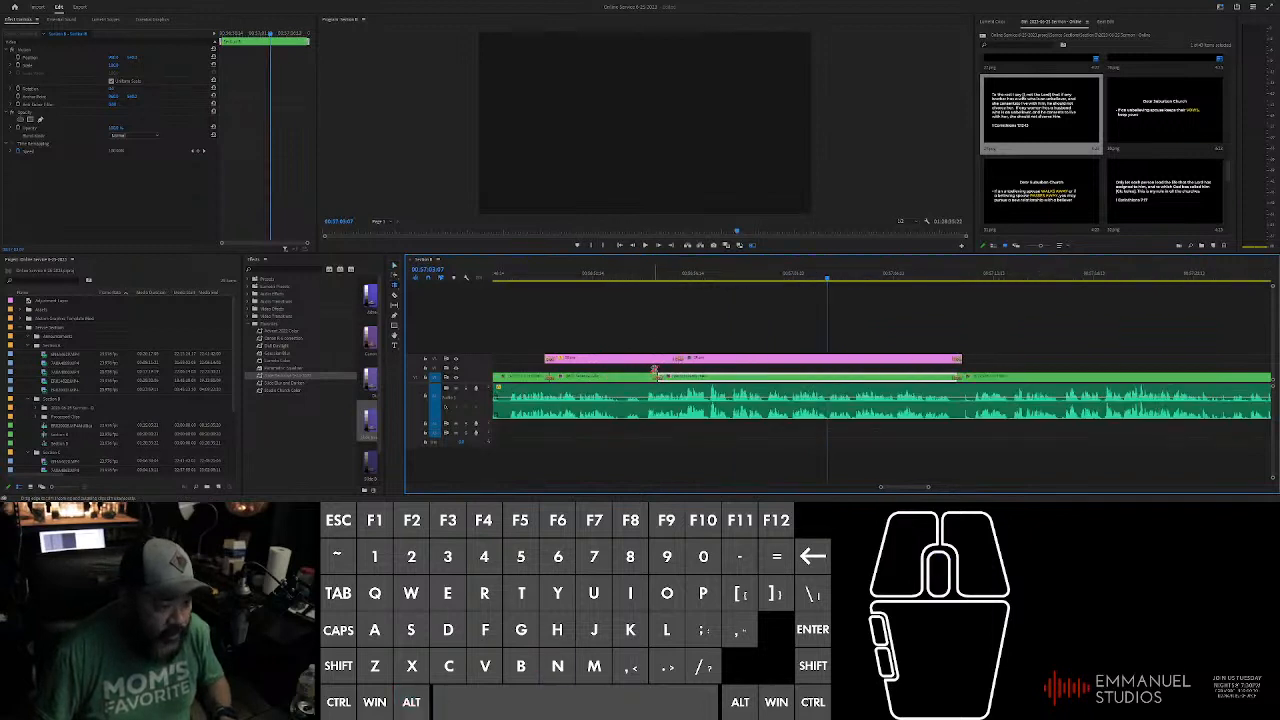
pyautogui.click(660, 376)
pyautogui.click(668, 373)
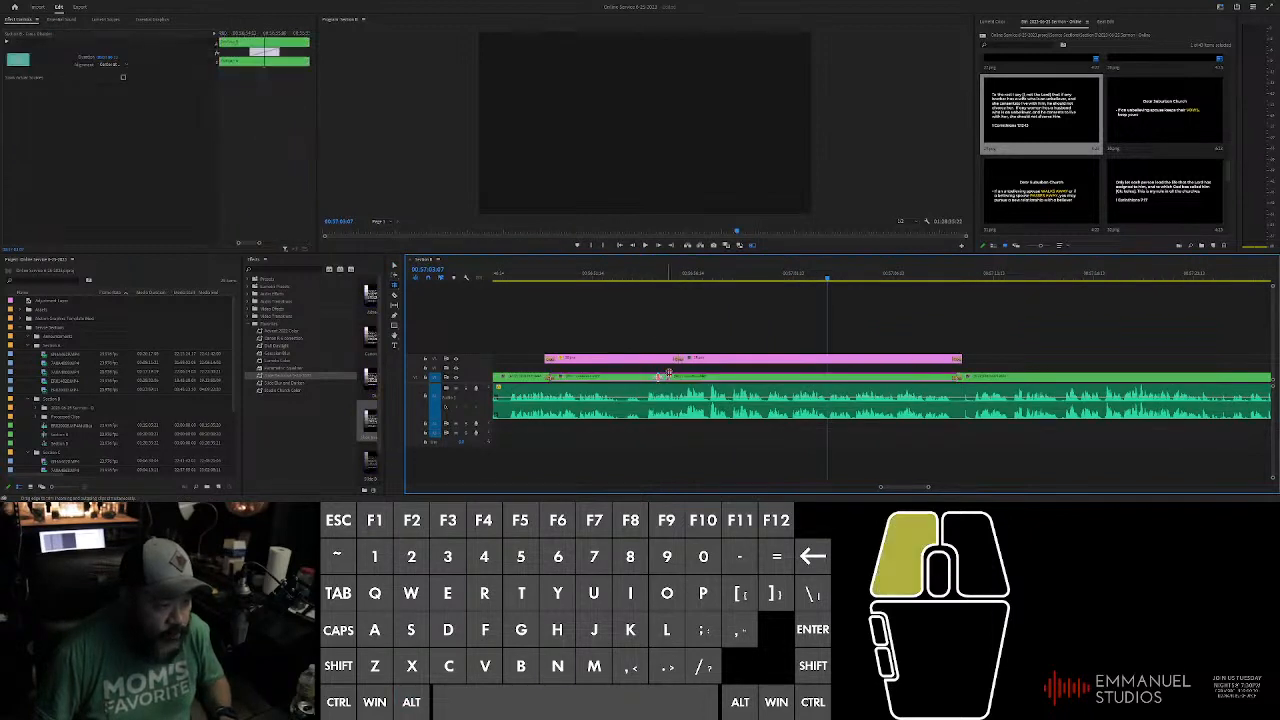
pyautogui.click(630, 377)
# Step: Apply the saved blur-and-darken effect to the sermon video clip under the 1 Corinthians slide
pyautogui.click(629, 278)
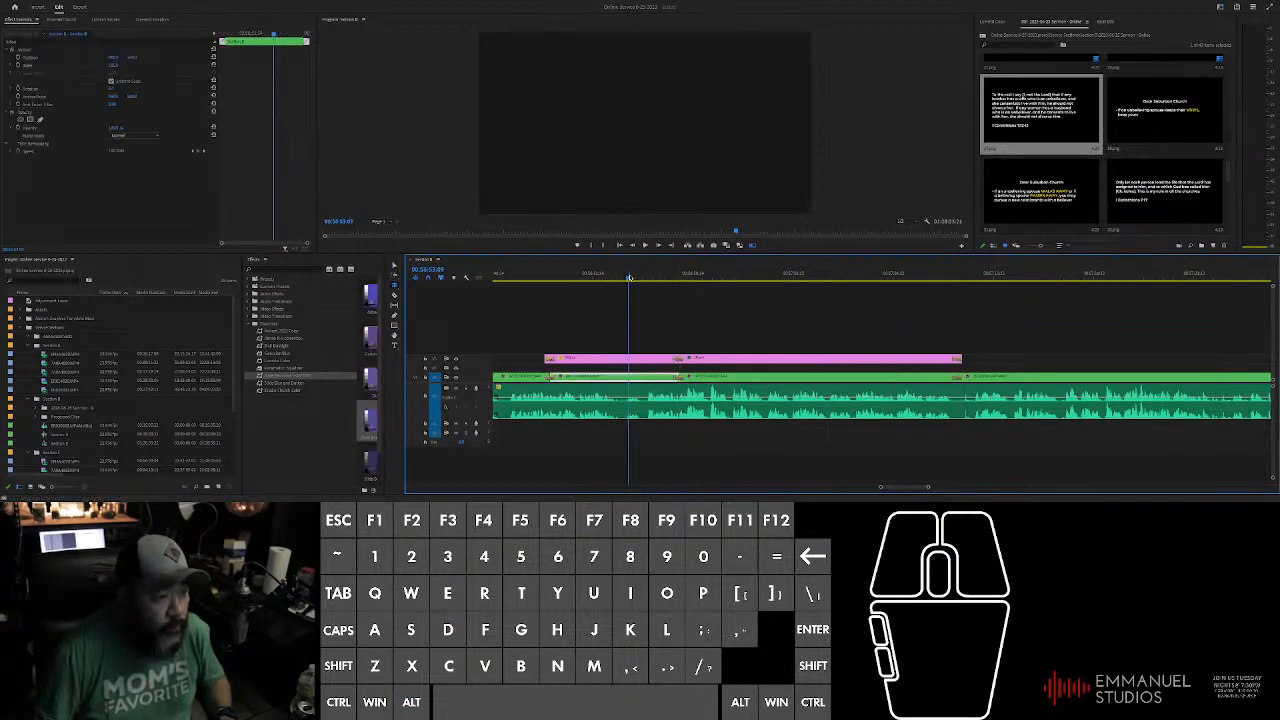
pyautogui.click(795, 274)
pyautogui.click(408, 163)
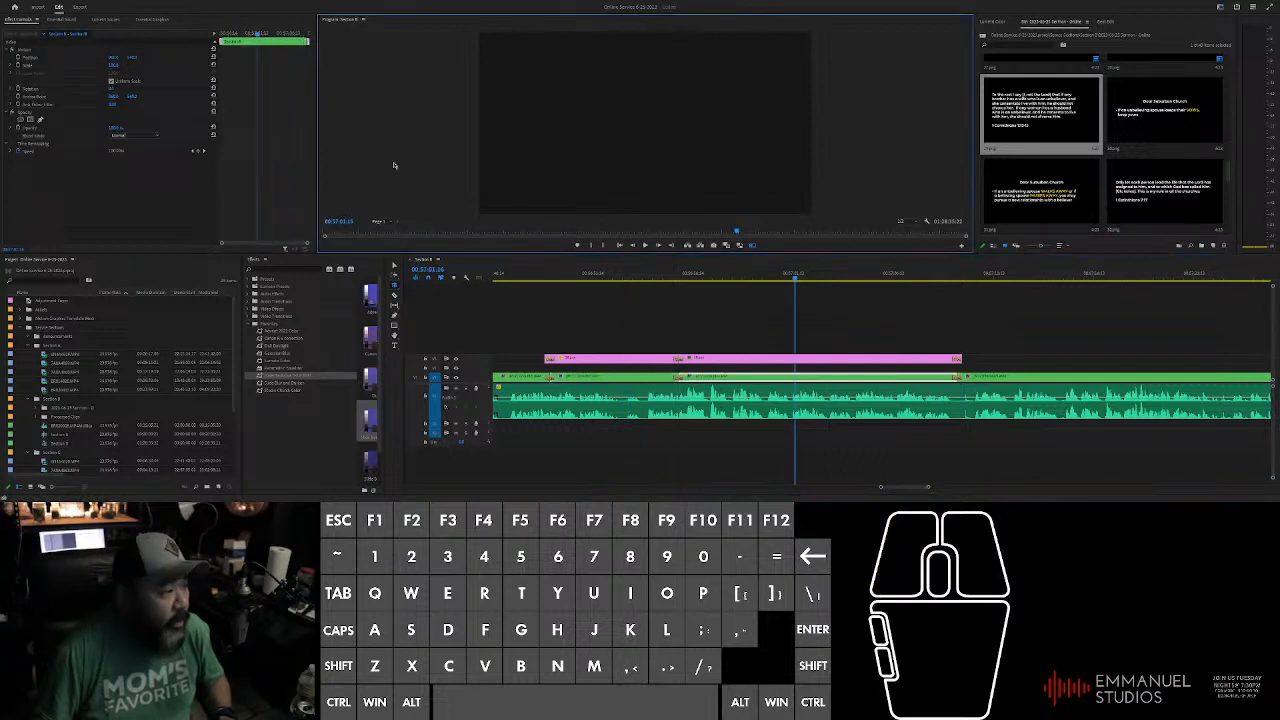
pyautogui.moveTo(285, 380); pyautogui.dragTo(755, 376)
# Step: Play and scrub the speech after the 1 Corinthians slide to find where the next point slide belongs
pyautogui.click(955, 321)
pyautogui.keyDown('alt'); pyautogui.scroll(-3, 1006, 320); pyautogui.keyUp('alt')
pyautogui.press('space')
pyautogui.keyDown('alt'); pyautogui.scroll(-2, 994, 326); pyautogui.keyUp('alt')
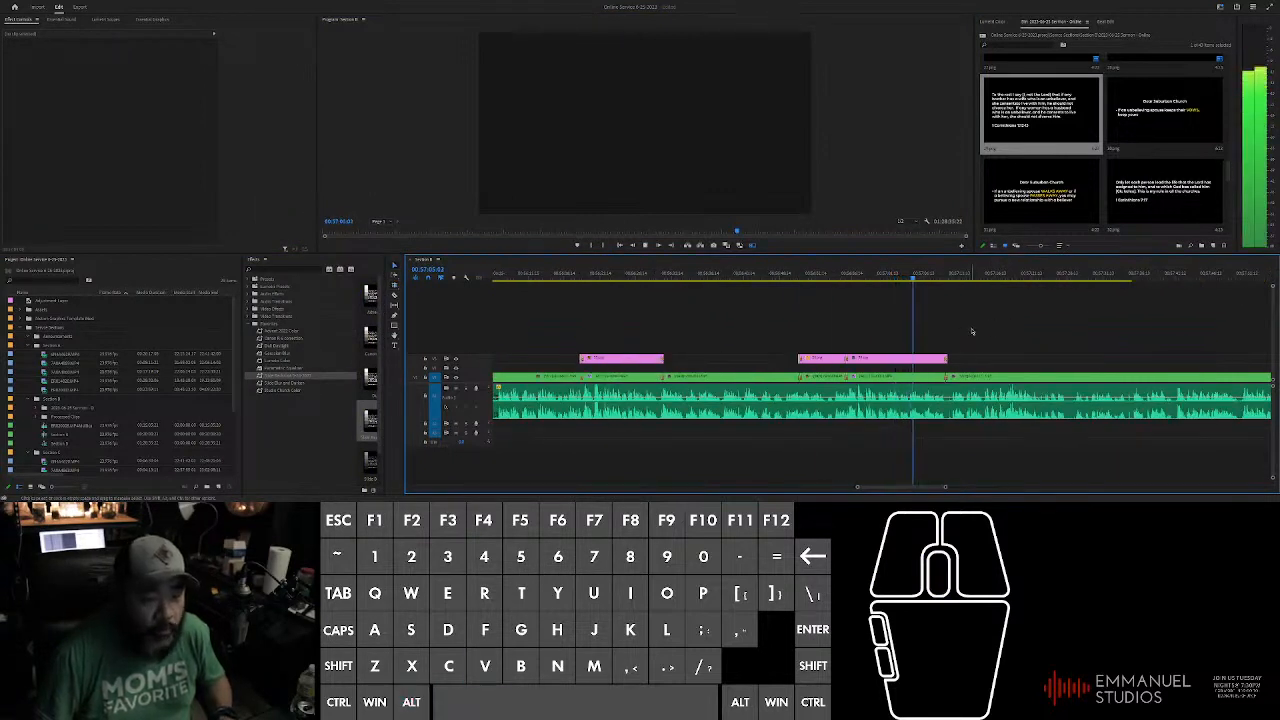
pyautogui.keyDown('alt'); pyautogui.scroll(2, 980, 331); pyautogui.keyUp('alt')
pyautogui.keyDown('alt'); pyautogui.scroll(3, 980, 331); pyautogui.keyUp('alt')
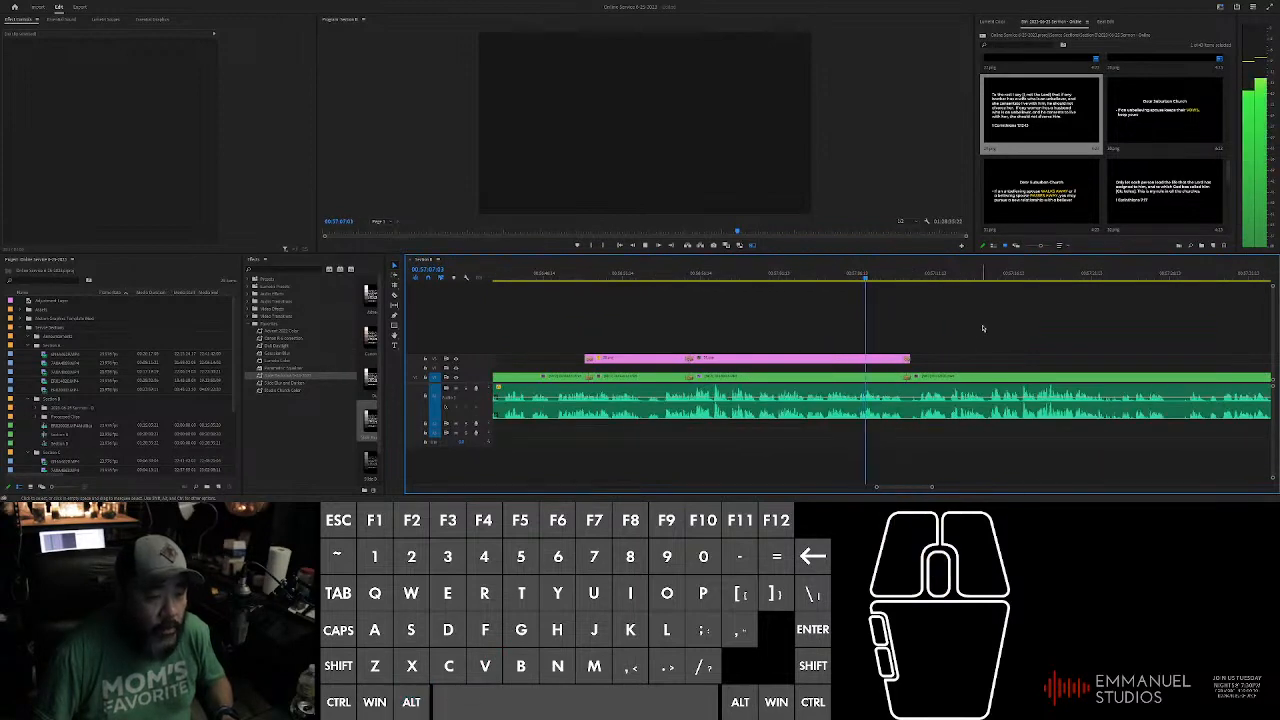
pyautogui.keyDown('alt'); pyautogui.scroll(-2, 985, 326); pyautogui.keyUp('alt')
pyautogui.keyDown('alt'); pyautogui.scroll(2, 990, 326); pyautogui.keyUp('alt')
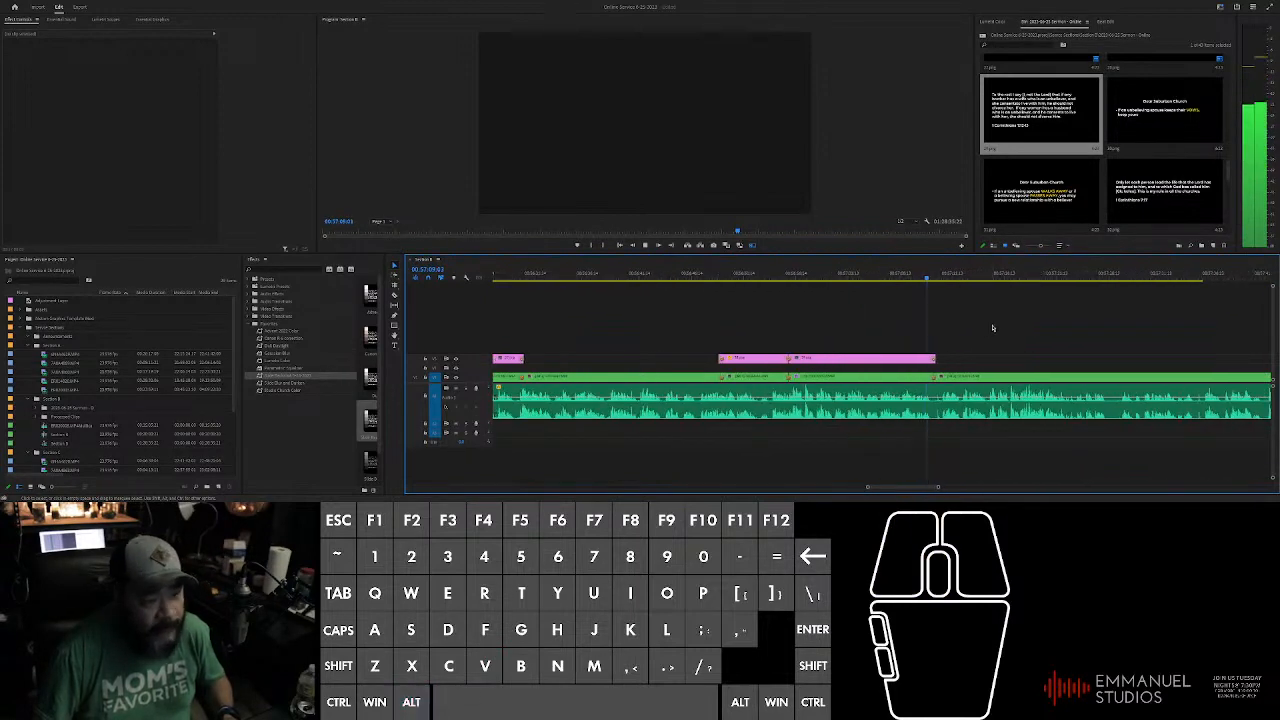
pyautogui.keyDown('alt'); pyautogui.scroll(-2, 1010, 330); pyautogui.keyUp('alt')
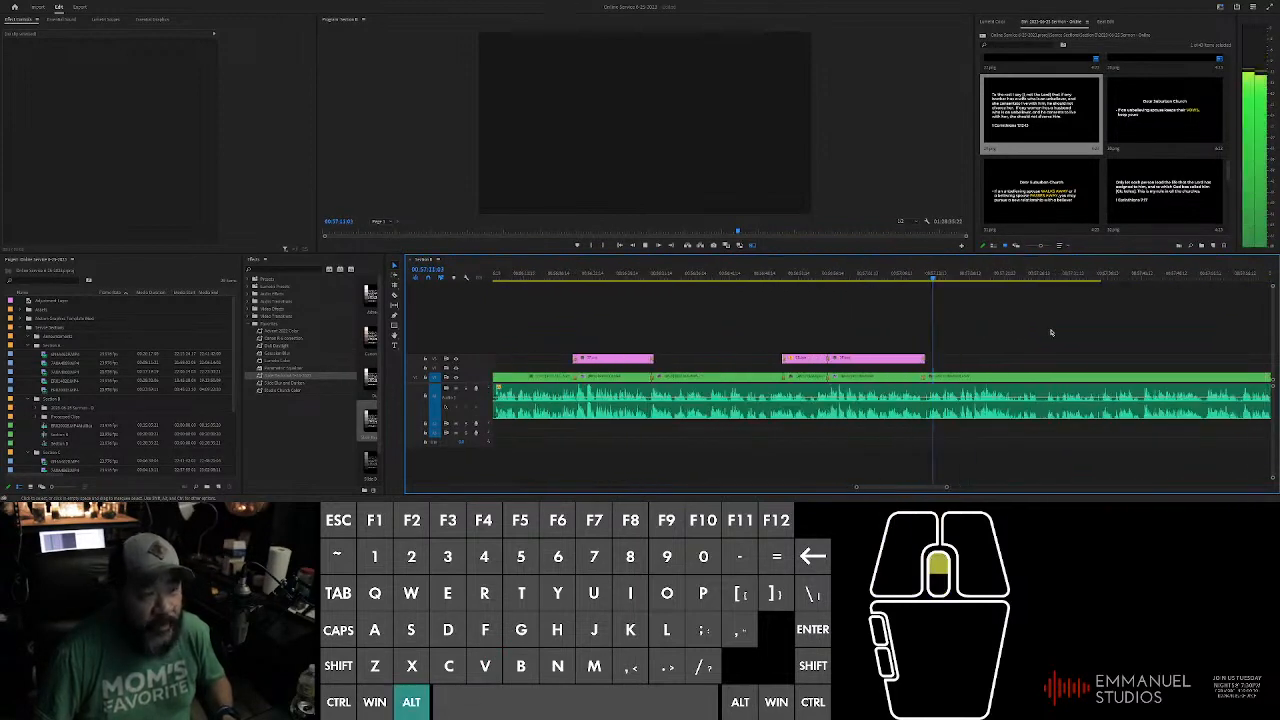
pyautogui.keyDown('alt'); pyautogui.scroll(-3, 1030, 328); pyautogui.keyUp('alt')
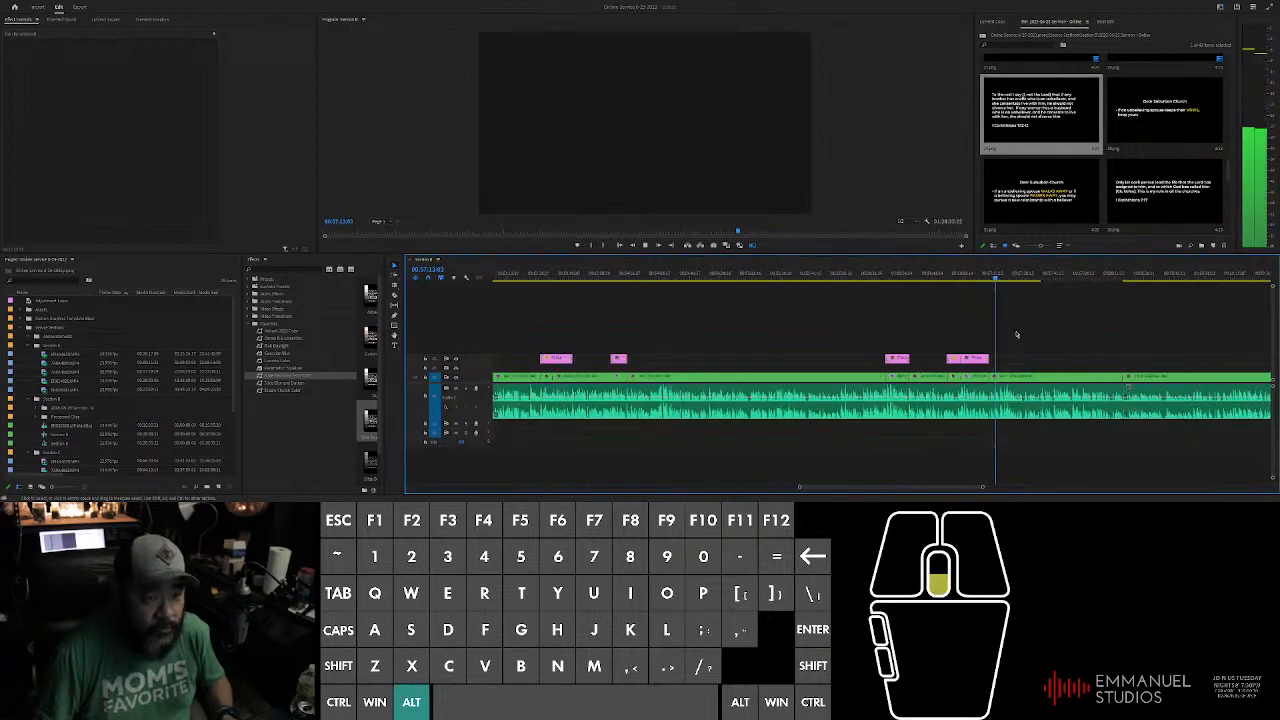
pyautogui.scroll(-1, 1040, 331)
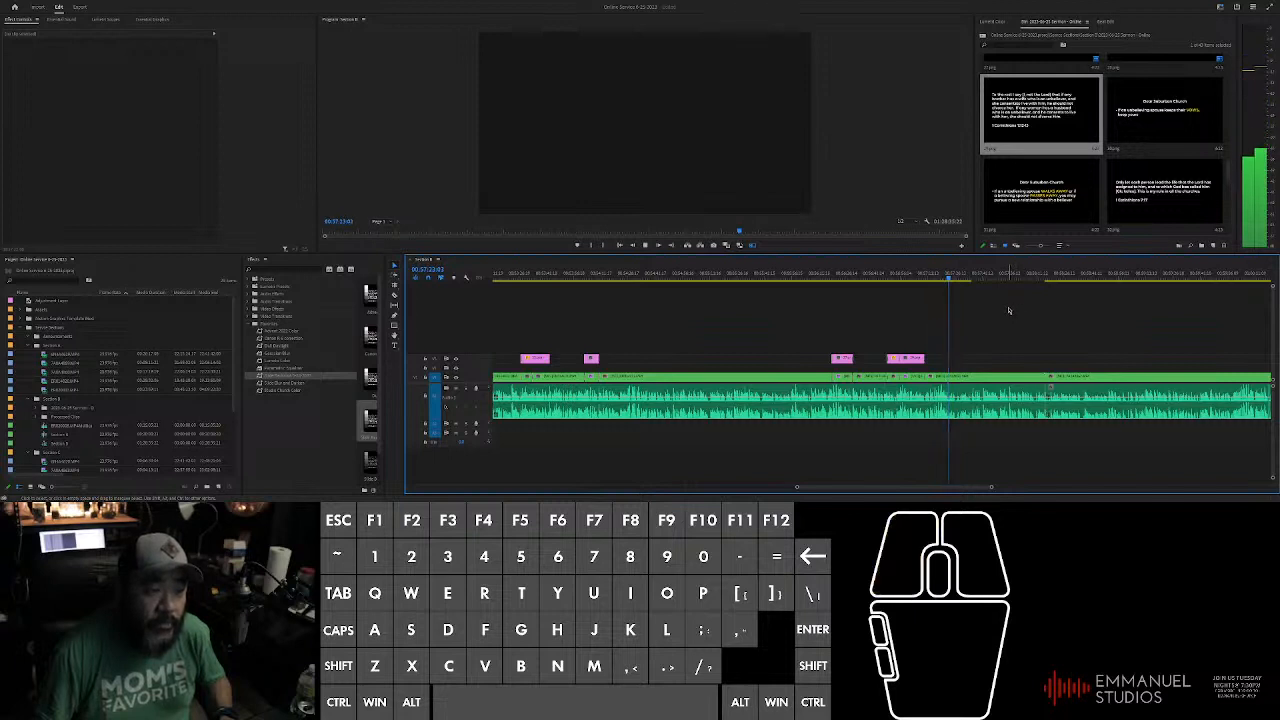
pyautogui.keyDown('alt'); pyautogui.scroll(2, 1000, 340); pyautogui.keyUp('alt')
pyautogui.keyDown('alt'); pyautogui.scroll(-2, 980, 336); pyautogui.keyUp('alt')
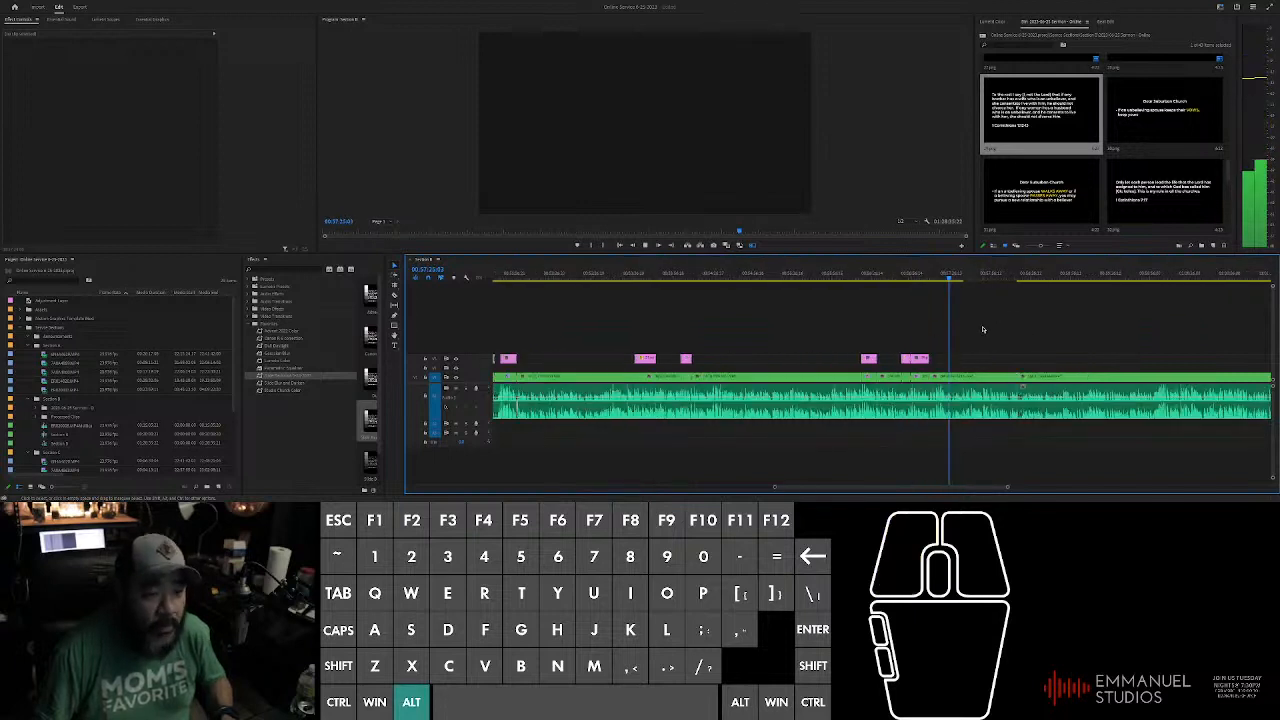
pyautogui.keyDown('alt'); pyautogui.scroll(2, 950, 334); pyautogui.keyUp('alt')
pyautogui.click(870, 279)
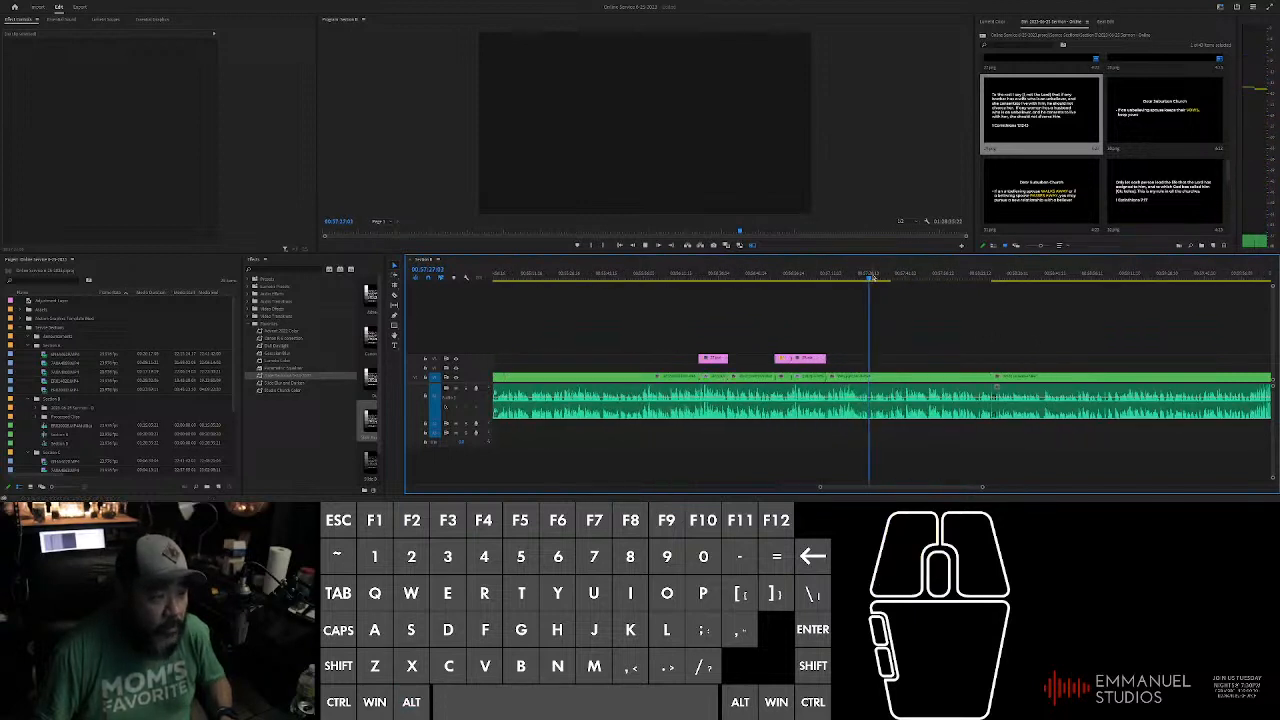
pyautogui.moveTo(871, 278); pyautogui.dragTo(926, 290)
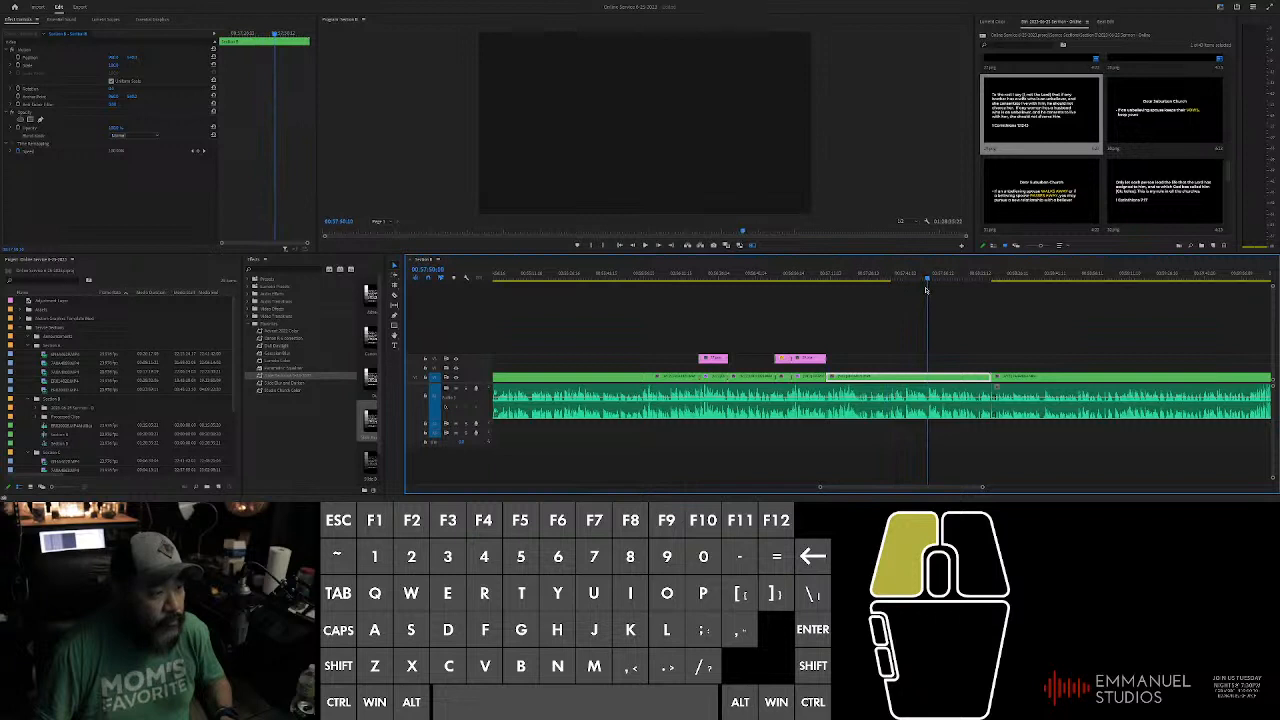
pyautogui.moveTo(926, 290); pyautogui.dragTo(906, 290)
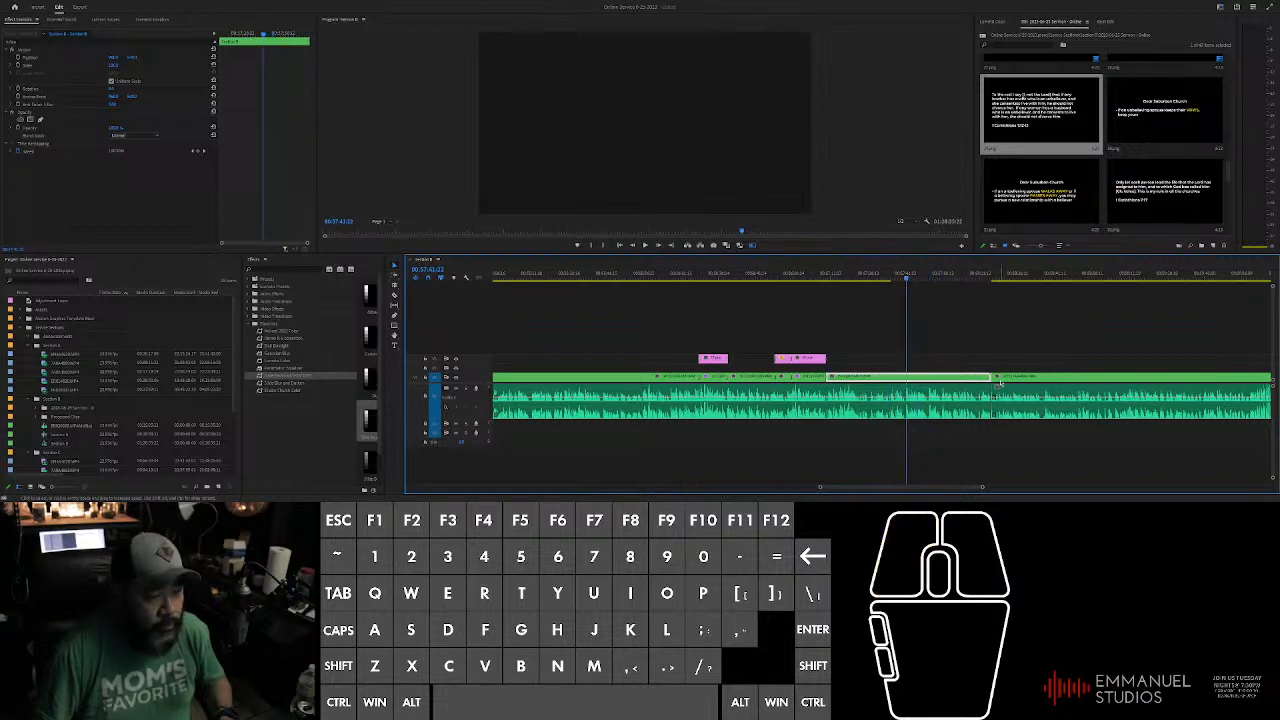
# Step: Roll the sermon video's next existing cut earlier to about 00:57:43
pyautogui.moveTo(990, 377); pyautogui.dragTo(973, 377)
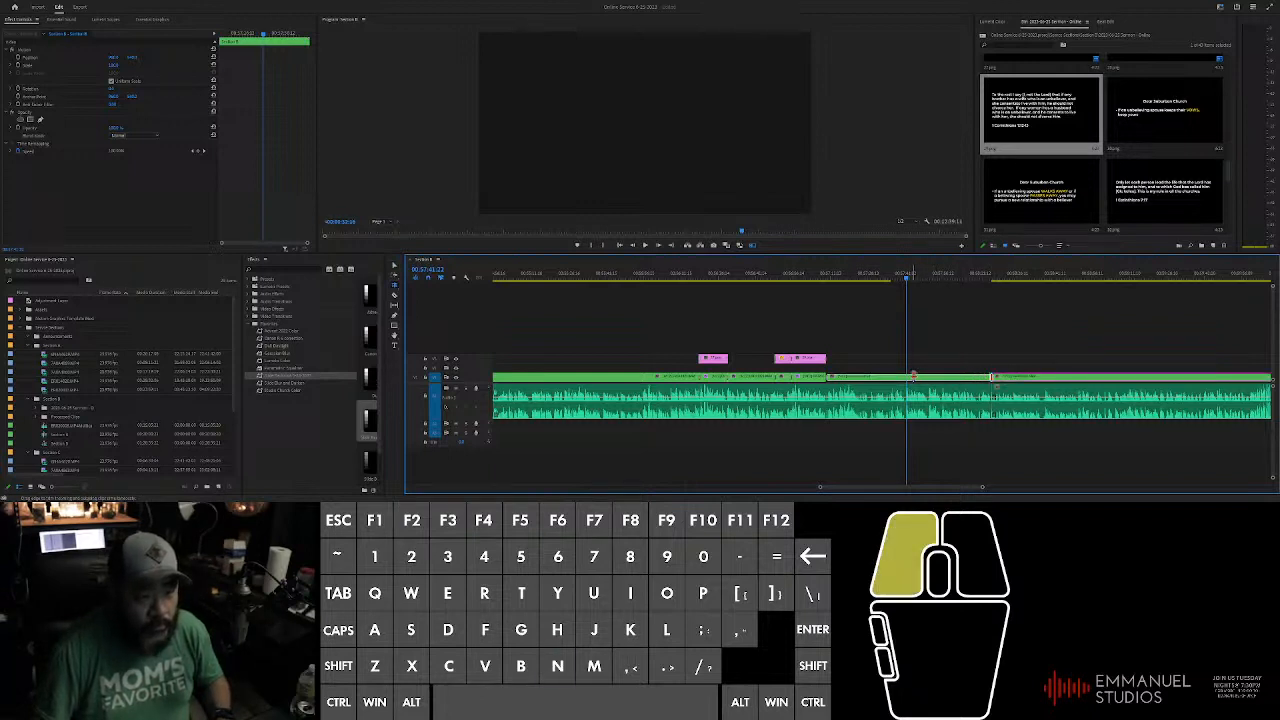
pyautogui.moveTo(922, 376); pyautogui.dragTo(923, 373)
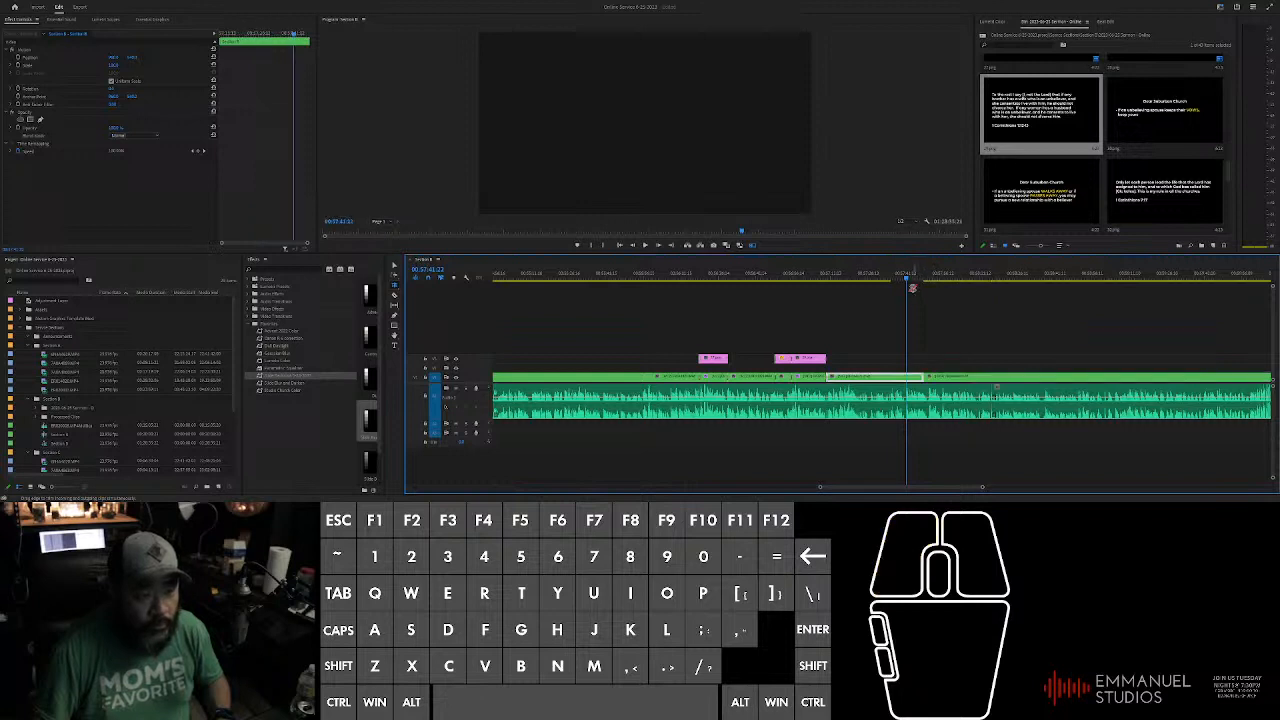
pyautogui.moveTo(910, 280); pyautogui.dragTo(912, 286)
pyautogui.moveTo(923, 376); pyautogui.dragTo(920, 377)
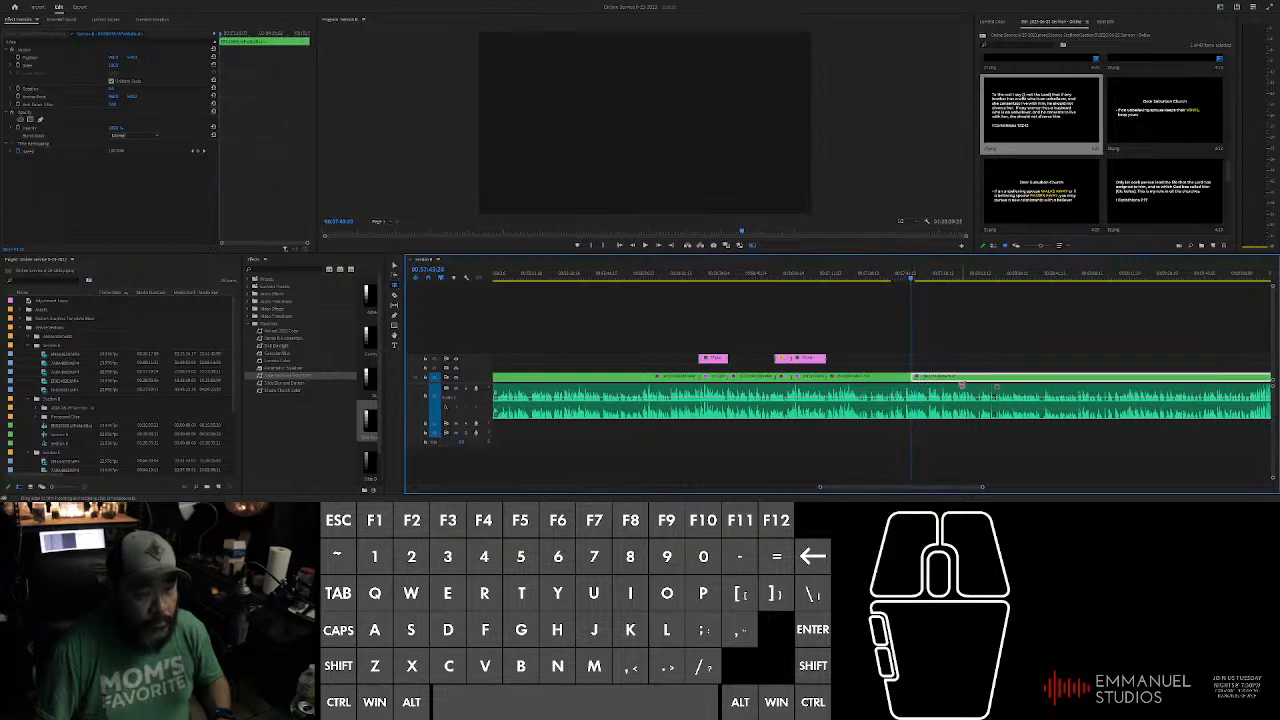
pyautogui.click(666, 151)
pyautogui.keyDown('alt'); pyautogui.click(912, 379); pyautogui.keyUp('alt')
# Step: Add a transition to the moved cut and play the speech across it
pyautogui.click(1014, 371)
pyautogui.click(1013, 333)
pyautogui.scroll(5, 1000, 333)
pyautogui.press('d')
pyautogui.press('space')
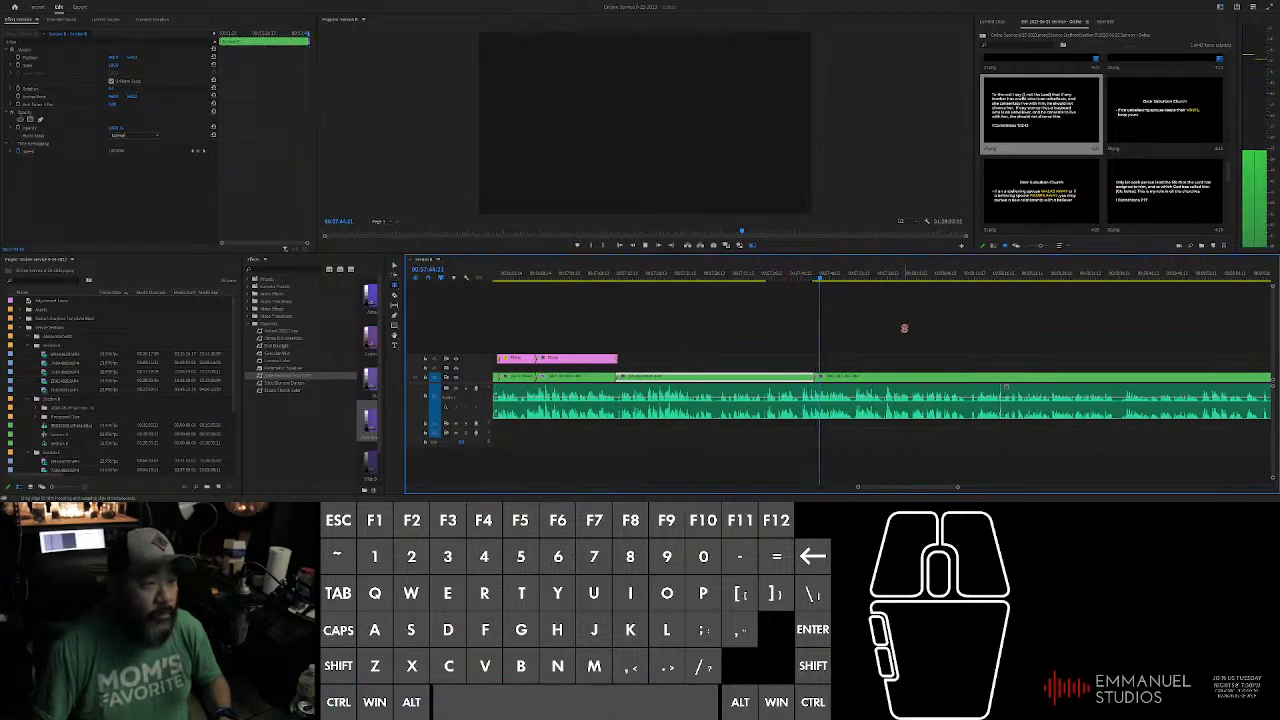
pyautogui.press('space')
pyautogui.scroll(3, 880, 334)
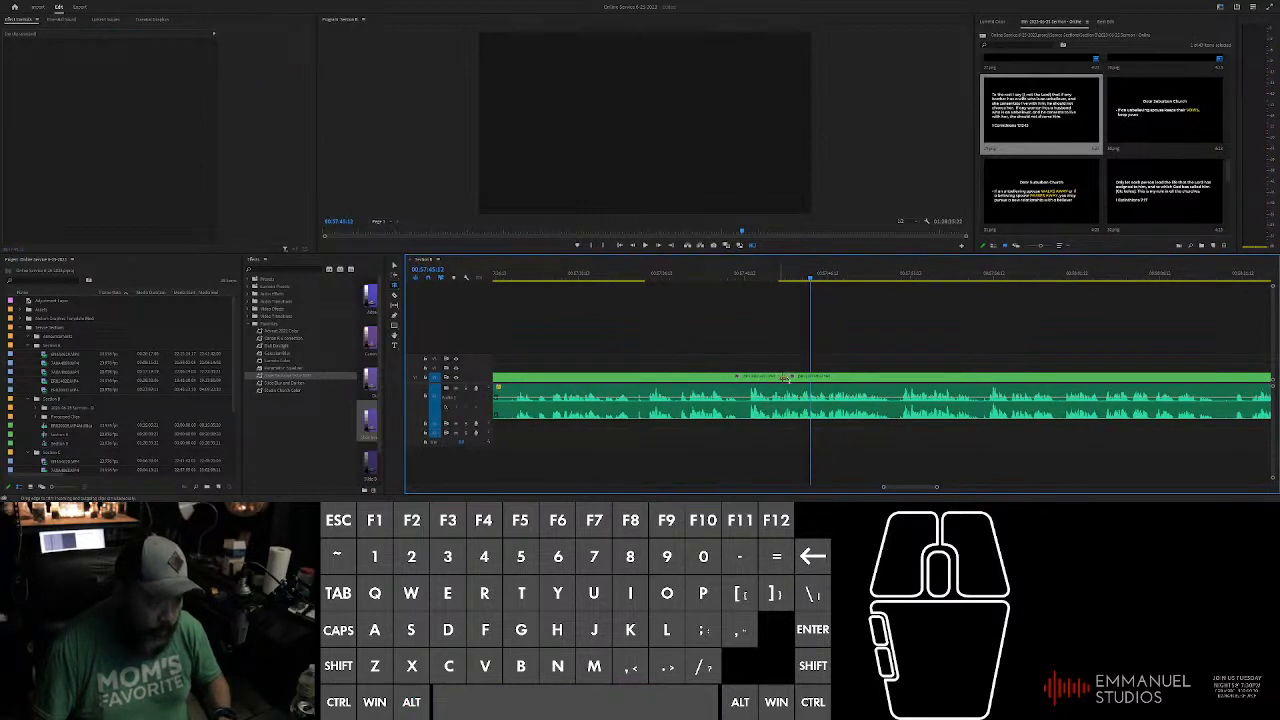
# Step: Roll the cut with its transition slightly earlier, to the gap just before the speech resumes
pyautogui.moveTo(807, 277); pyautogui.dragTo(778, 281)
pyautogui.press('n')
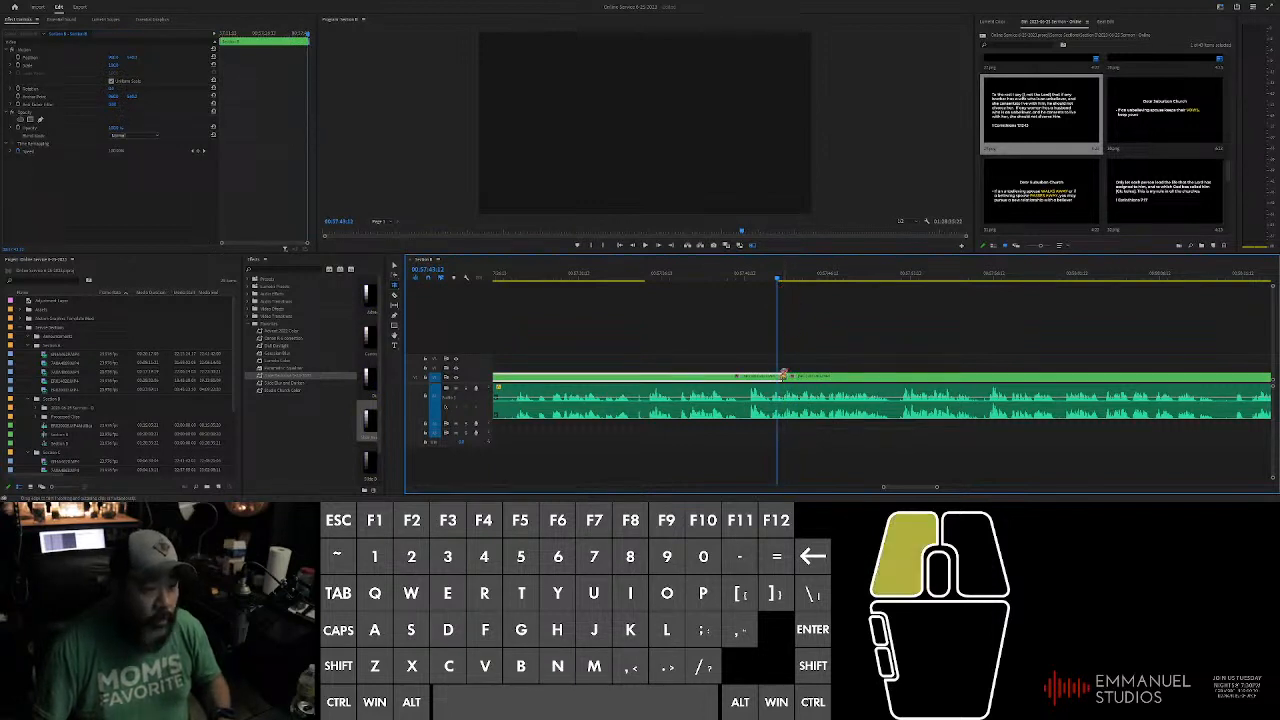
pyautogui.click(783, 375)
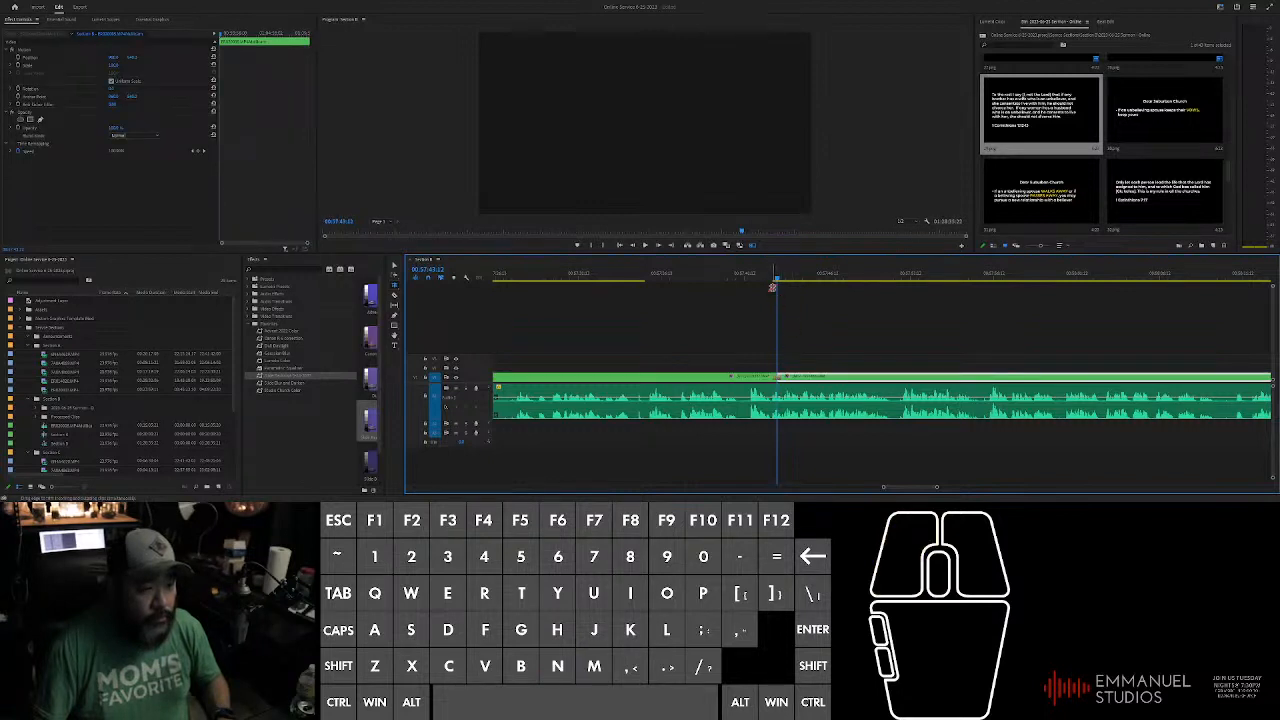
# Step: Split the sermon video at about 00:57:34, ahead of the moved cut, and add a transition at the new cut
pyautogui.moveTo(776, 280); pyautogui.dragTo(634, 334)
pyautogui.scroll(-3, 697, 334)
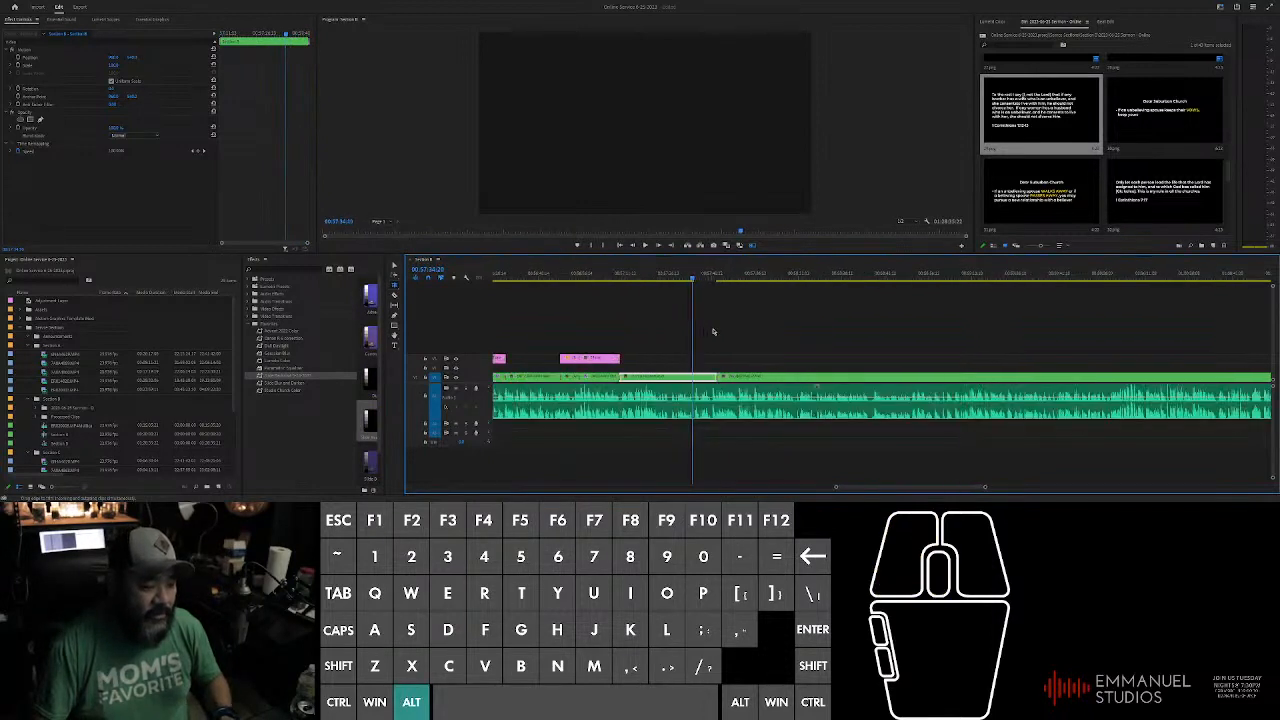
pyautogui.press('v')
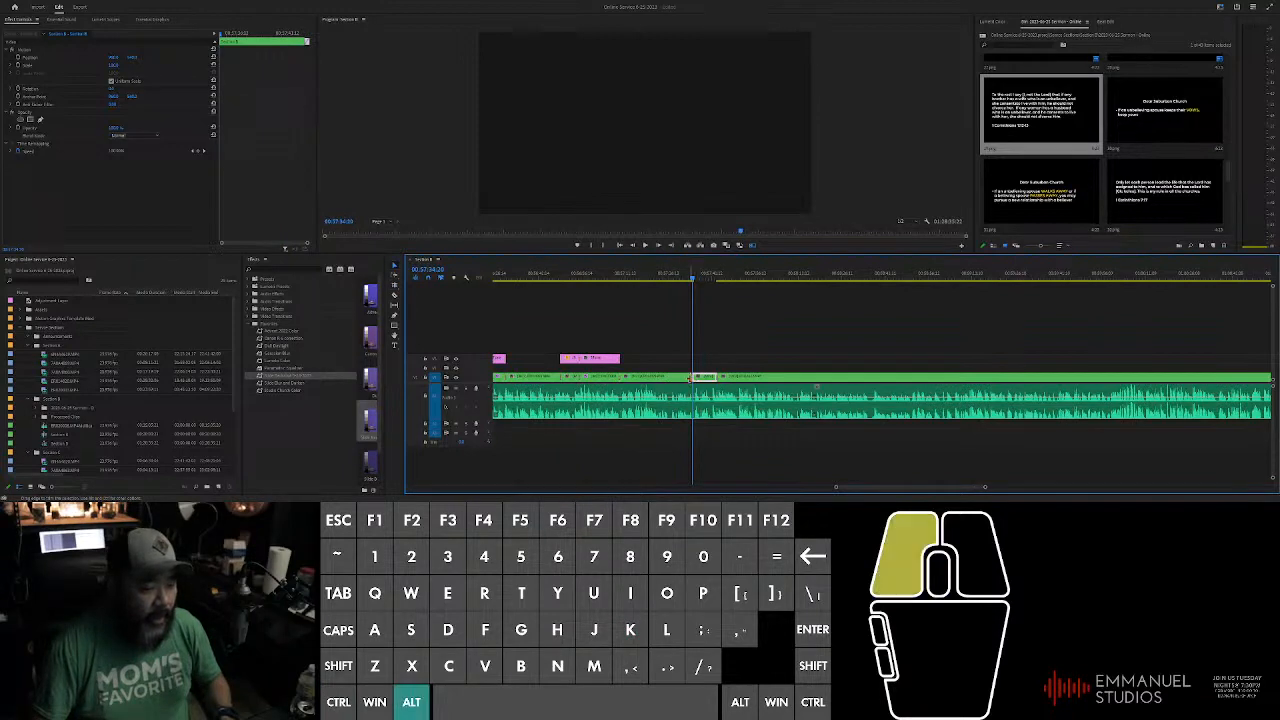
pyautogui.scroll(2, 695, 334)
pyautogui.scroll(2, 695, 334)
pyautogui.click(723, 280)
pyautogui.click(440, 88)
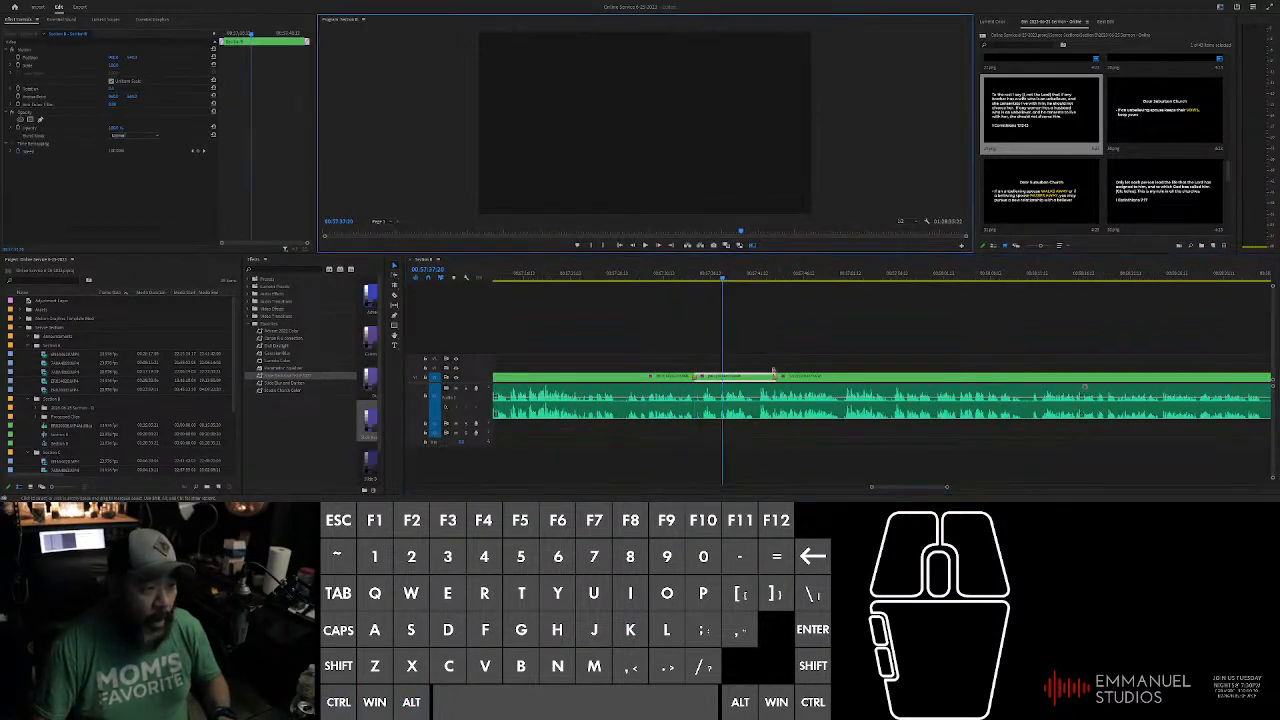
# Step: Play the speech across the new cut to find the start point for the unbelieving-spouse slide
pyautogui.click(680, 285)
pyautogui.scroll(-2, 748, 321)
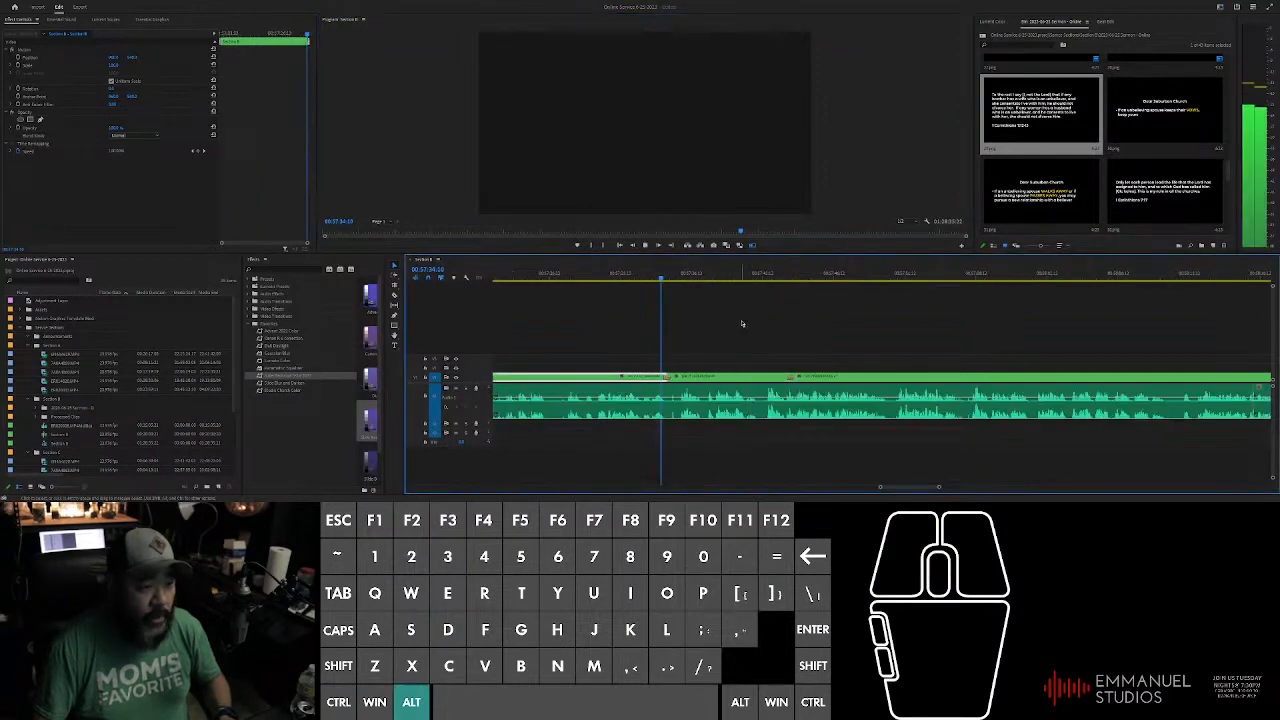
pyautogui.scroll(-4, 846, 337)
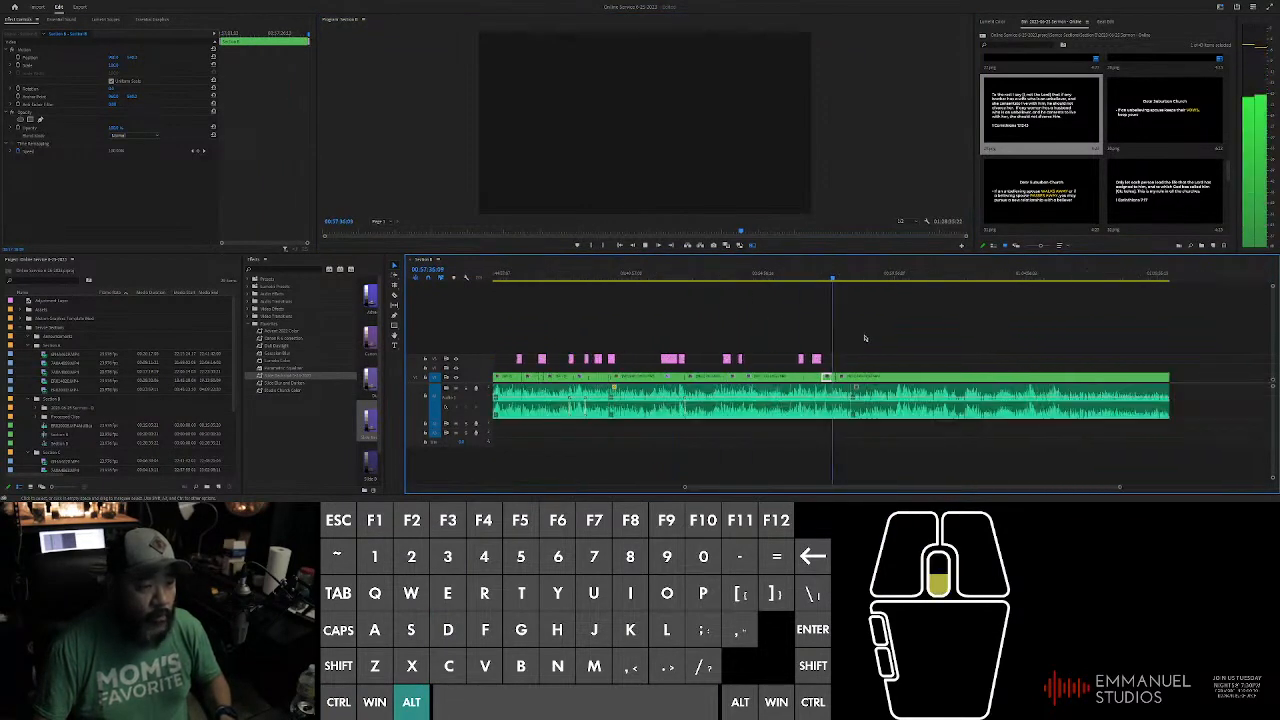
pyautogui.scroll(4, 863, 340)
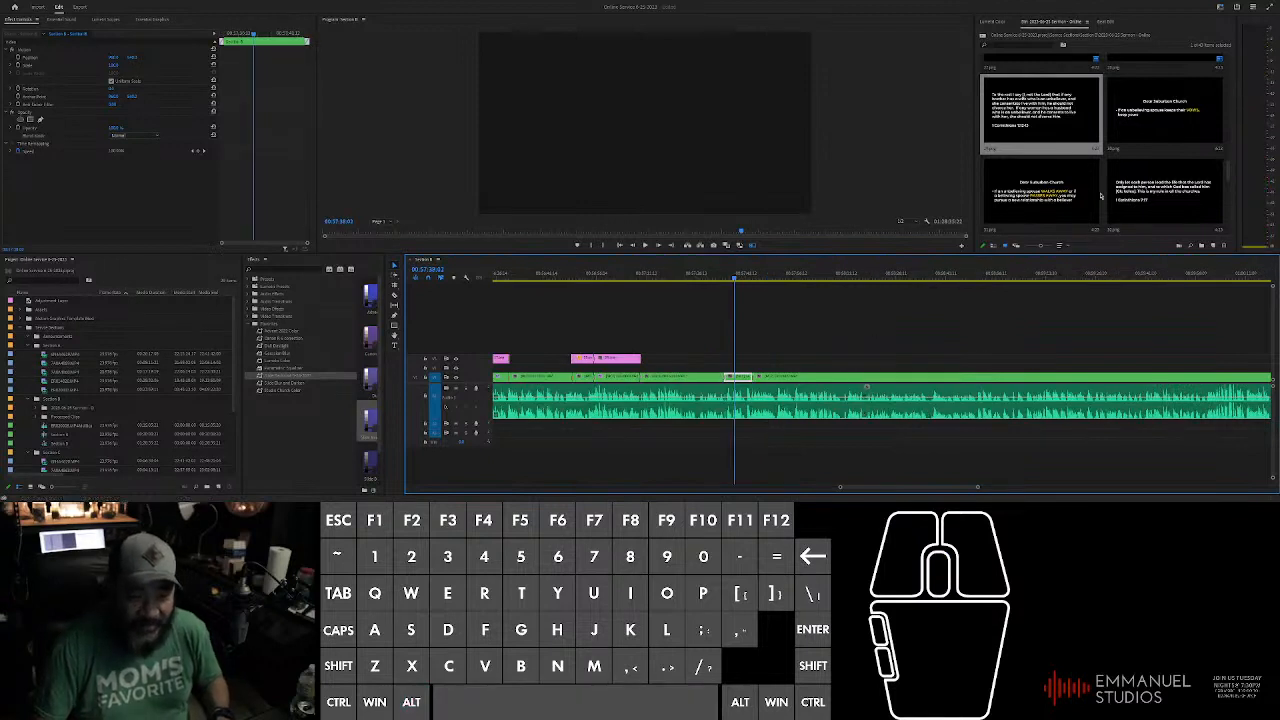
# Step: Place the first unbelieving-spouse point slide above the sermon video at the playhead and extend its end well past the next video cut
pyautogui.click(1160, 125)
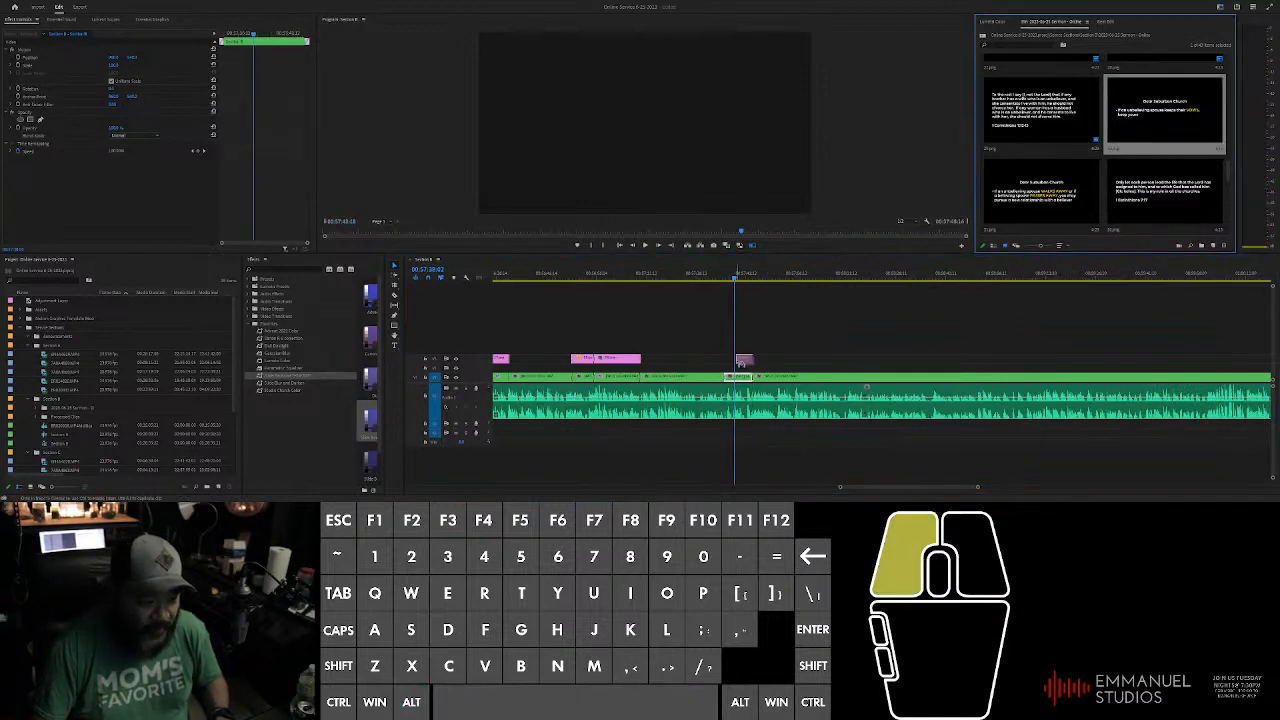
pyautogui.moveTo(741, 361); pyautogui.dragTo(745, 359)
pyautogui.scroll(5, 735, 357)
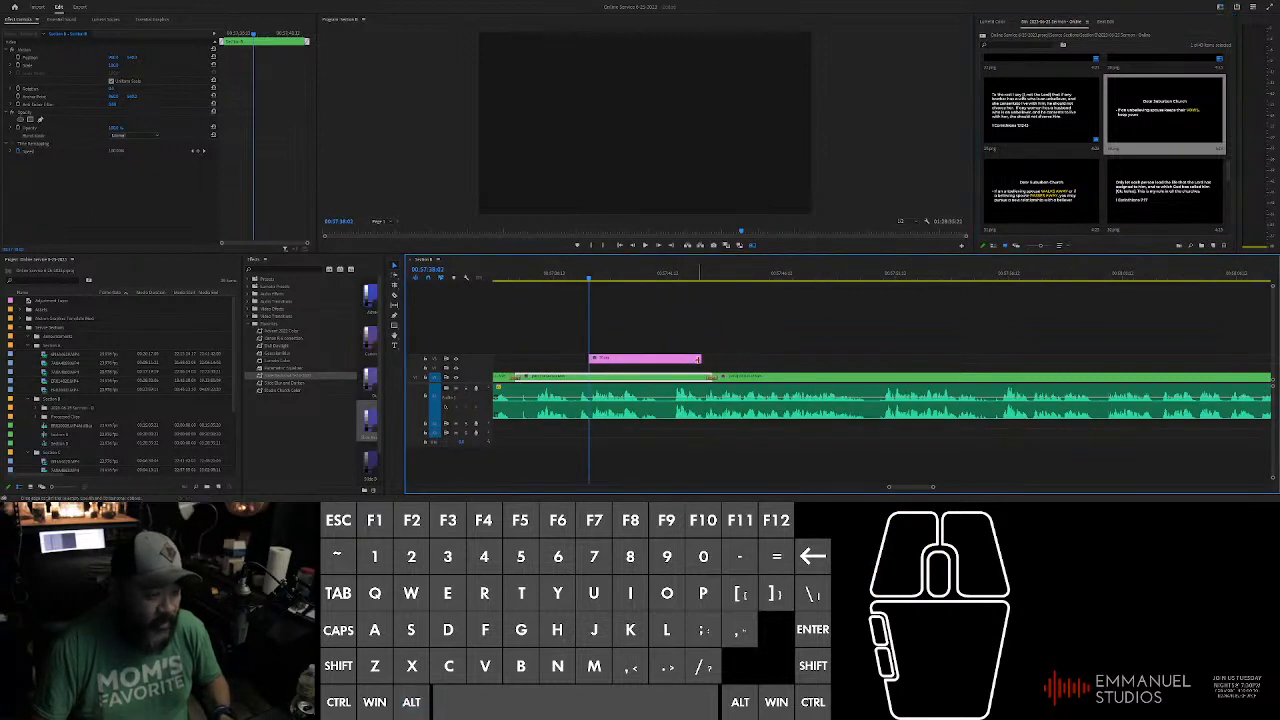
pyautogui.moveTo(701, 358); pyautogui.dragTo(877, 361)
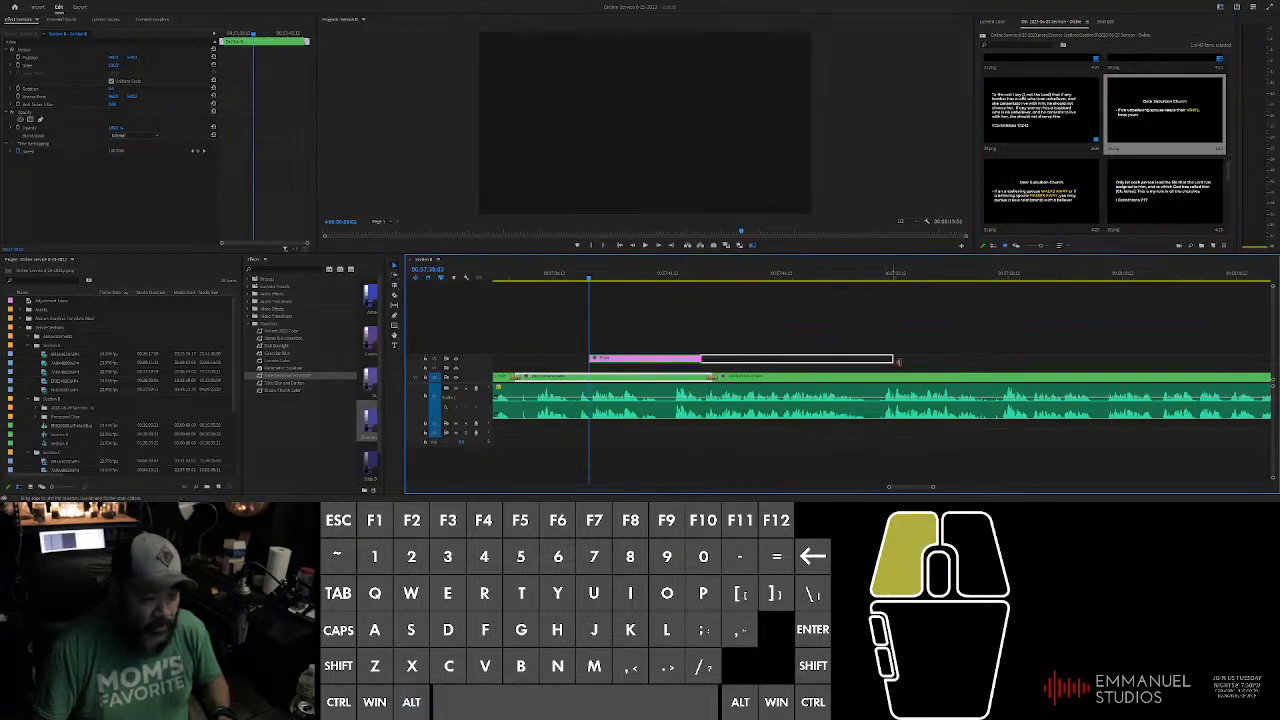
pyautogui.moveTo(966, 358); pyautogui.dragTo(966, 358)
# Step: Add transitions to the start and end of the unbelieving-spouse slide
pyautogui.click(820, 323)
pyautogui.click(625, 357)
pyautogui.click(592, 302)
pyautogui.scroll(1, 590, 298)
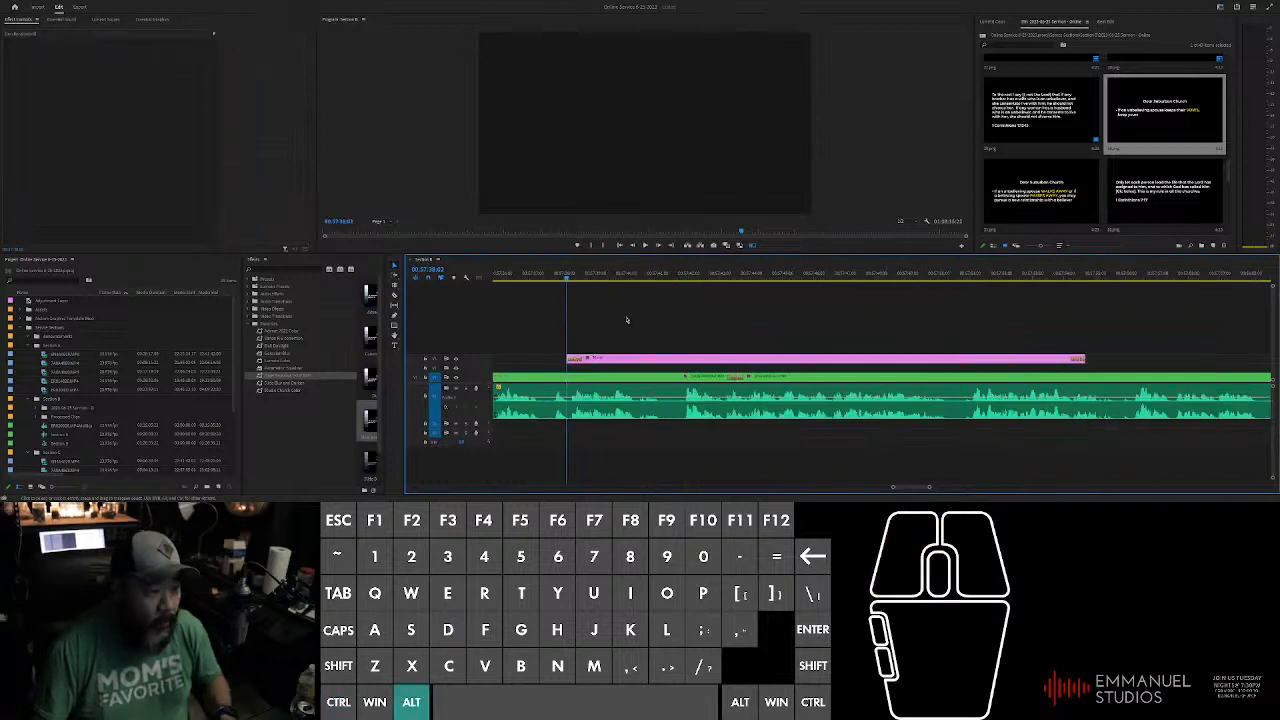
pyautogui.scroll(-2, 590, 297)
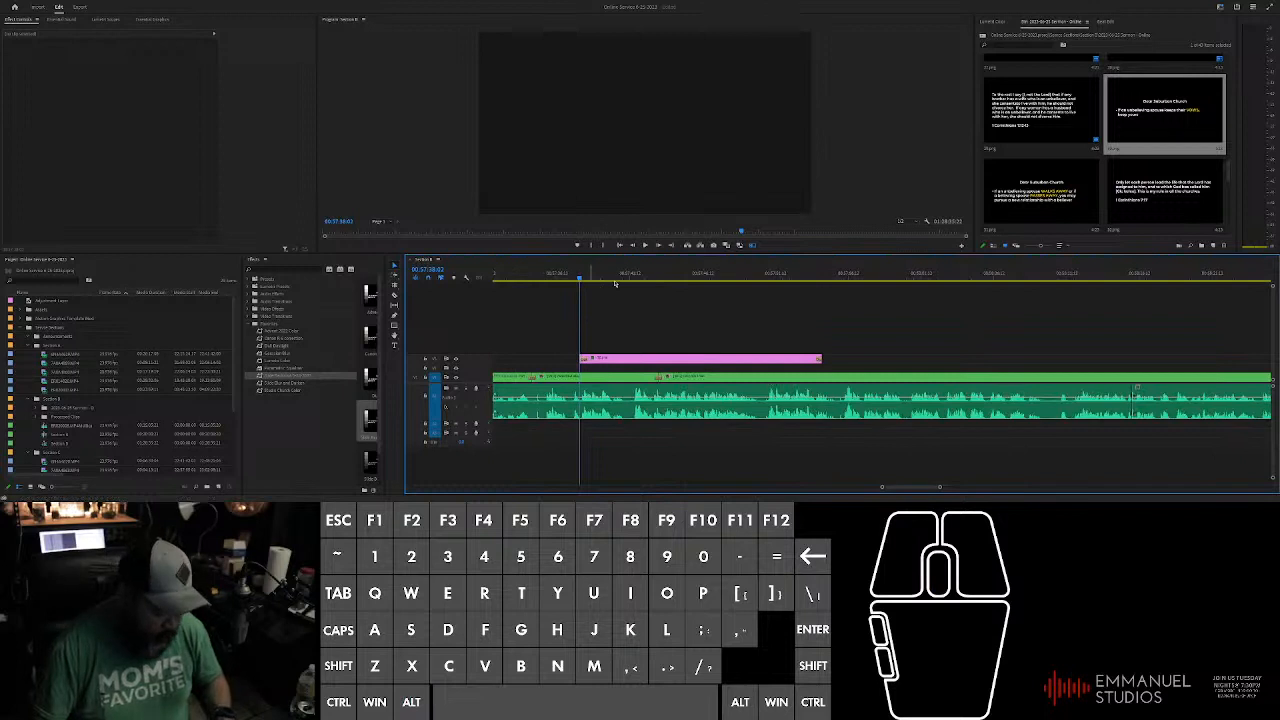
# Step: Roll the video cut ahead of the unbelieving-spouse slide later, to the slide's start
pyautogui.press('v')
pyautogui.click(533, 374)
pyautogui.moveTo(533, 374); pyautogui.dragTo(610, 371)
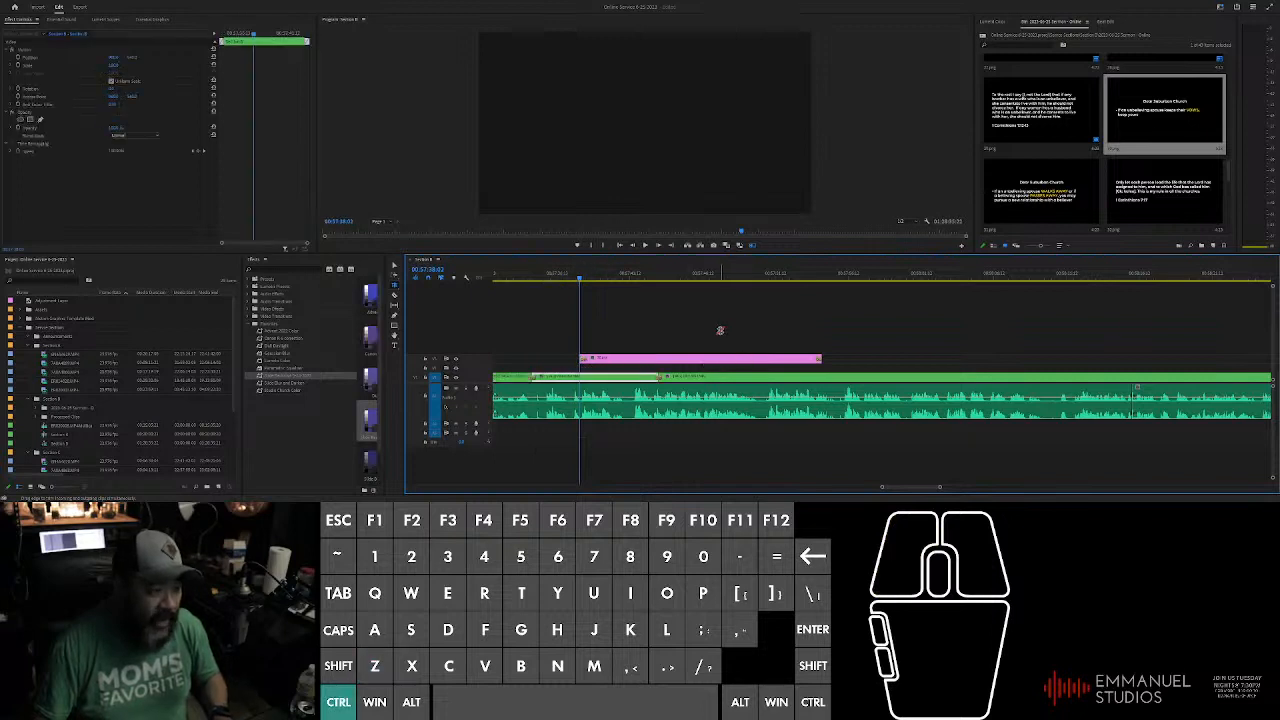
pyautogui.scroll(1, 600, 330)
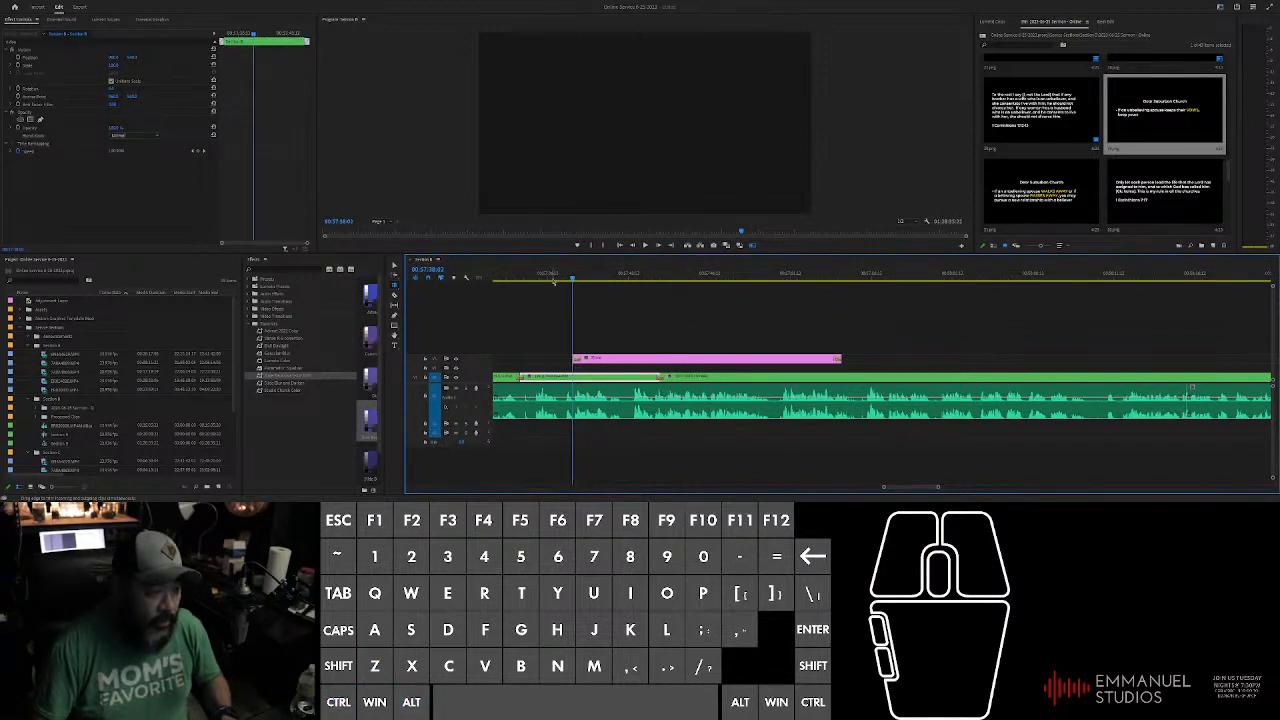
pyautogui.moveTo(572, 277); pyautogui.dragTo(602, 280)
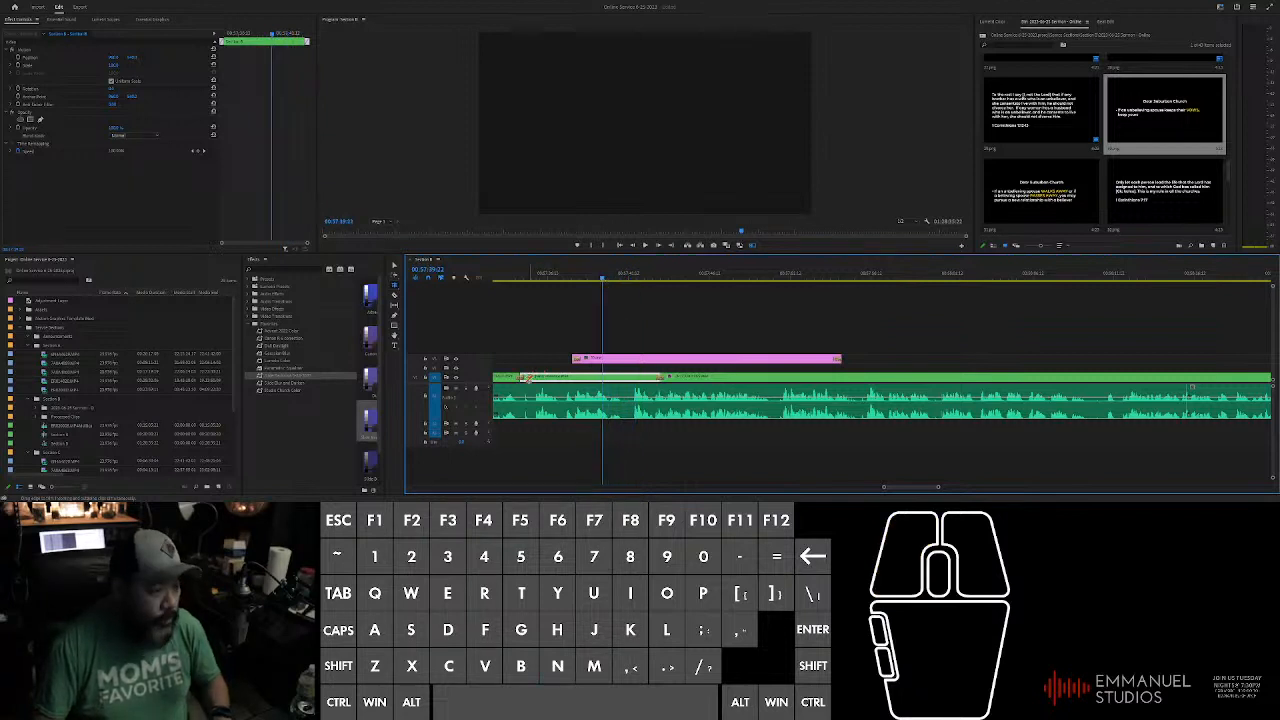
pyautogui.moveTo(519, 375); pyautogui.dragTo(577, 376)
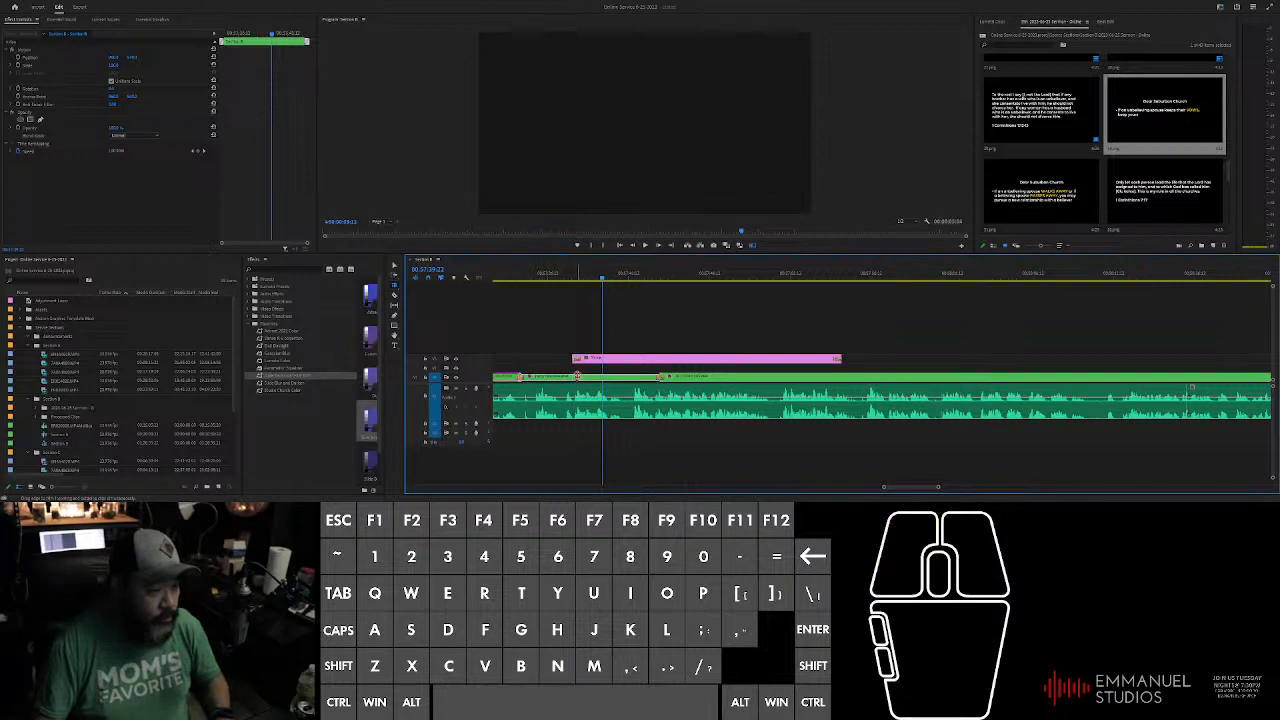
pyautogui.keyDown('alt'); pyautogui.scroll(4, 625, 357); pyautogui.keyUp('alt')
pyautogui.press('v')
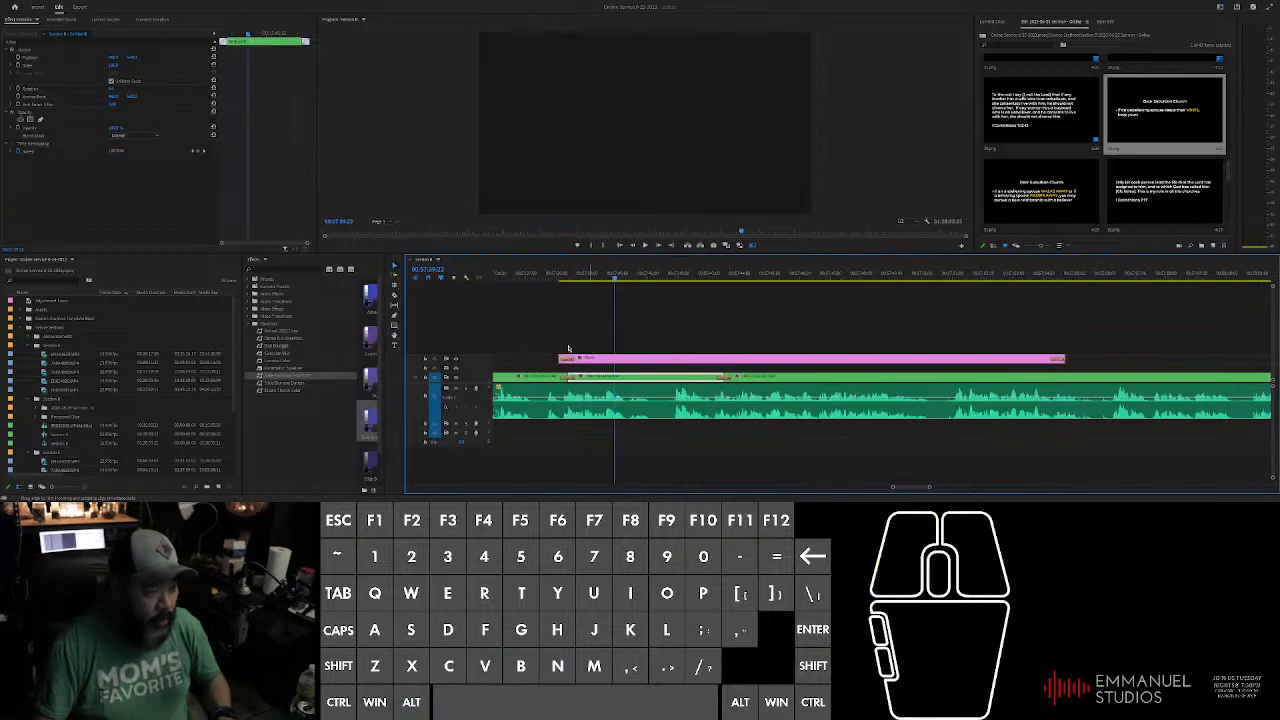
# Step: Trim the unbelieving-spouse slide's start slightly later so it lines up with the transition at the video cut
pyautogui.click(566, 357)
pyautogui.click(615, 280)
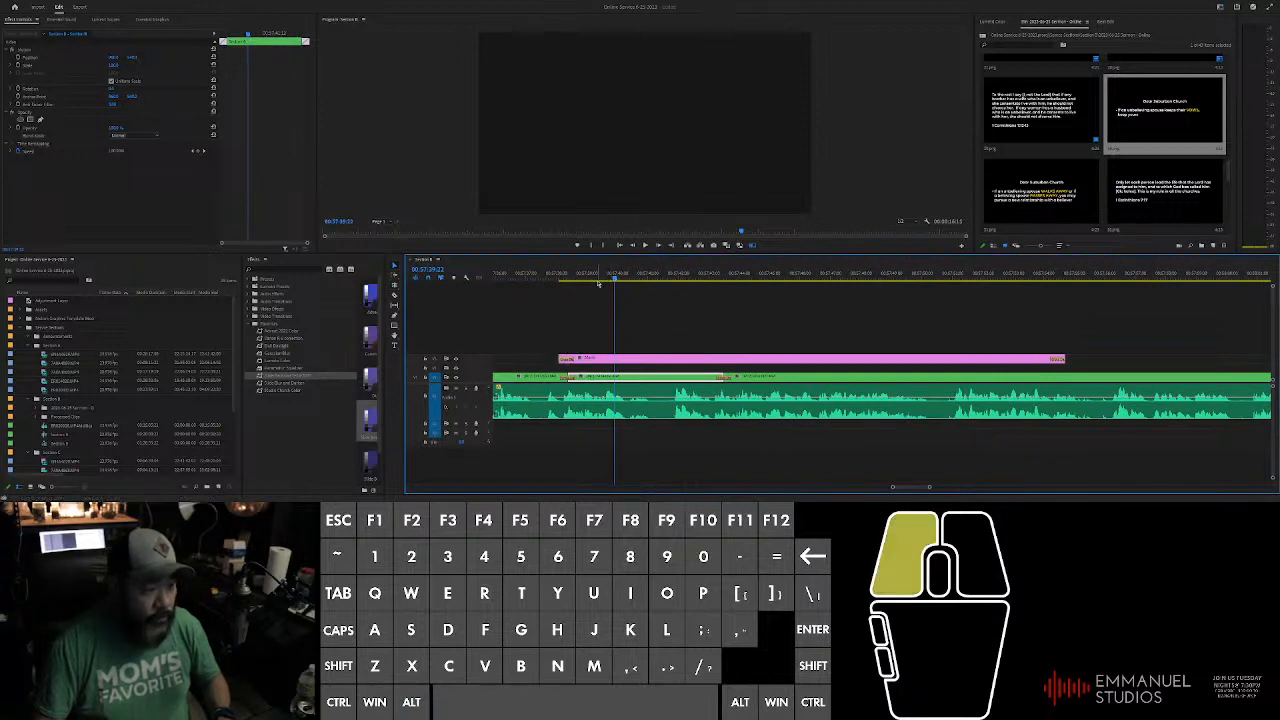
pyautogui.keyDown('alt'); pyautogui.scroll(2, 550, 325); pyautogui.keyUp('alt')
pyautogui.keyDown('alt'); pyautogui.scroll(2, 585, 332); pyautogui.keyUp('alt')
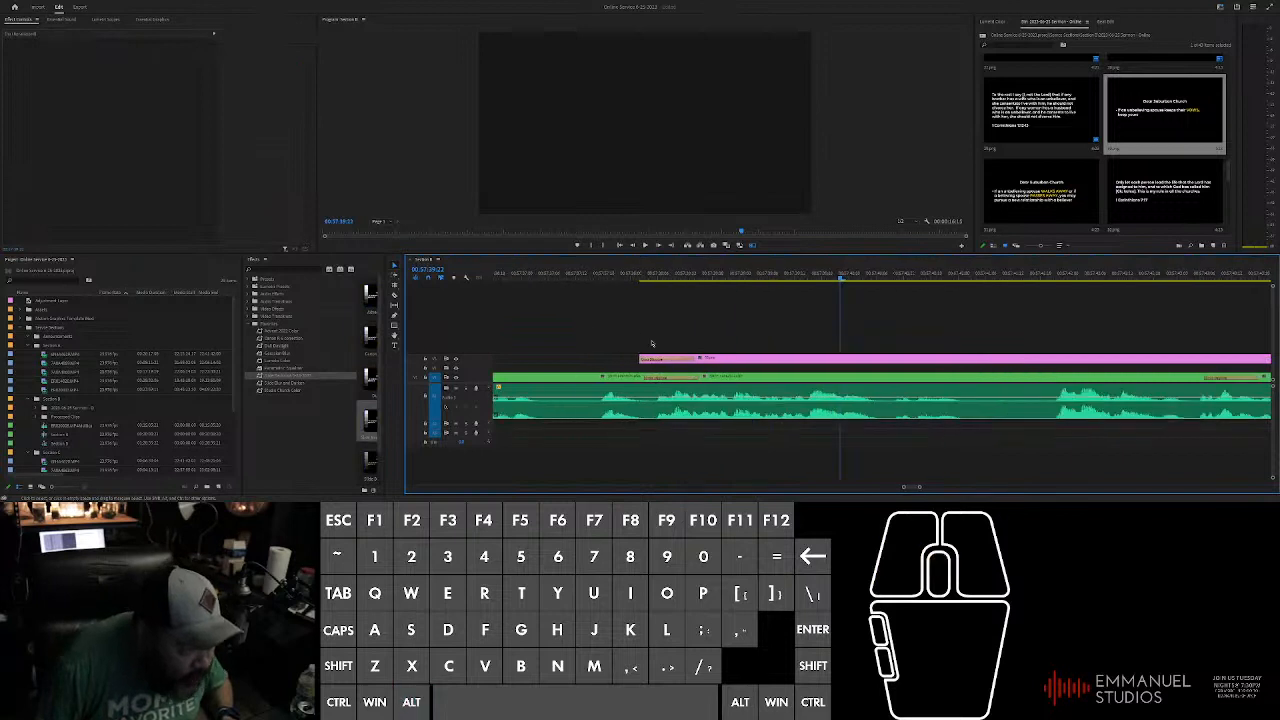
pyautogui.moveTo(637, 358); pyautogui.dragTo(644, 358)
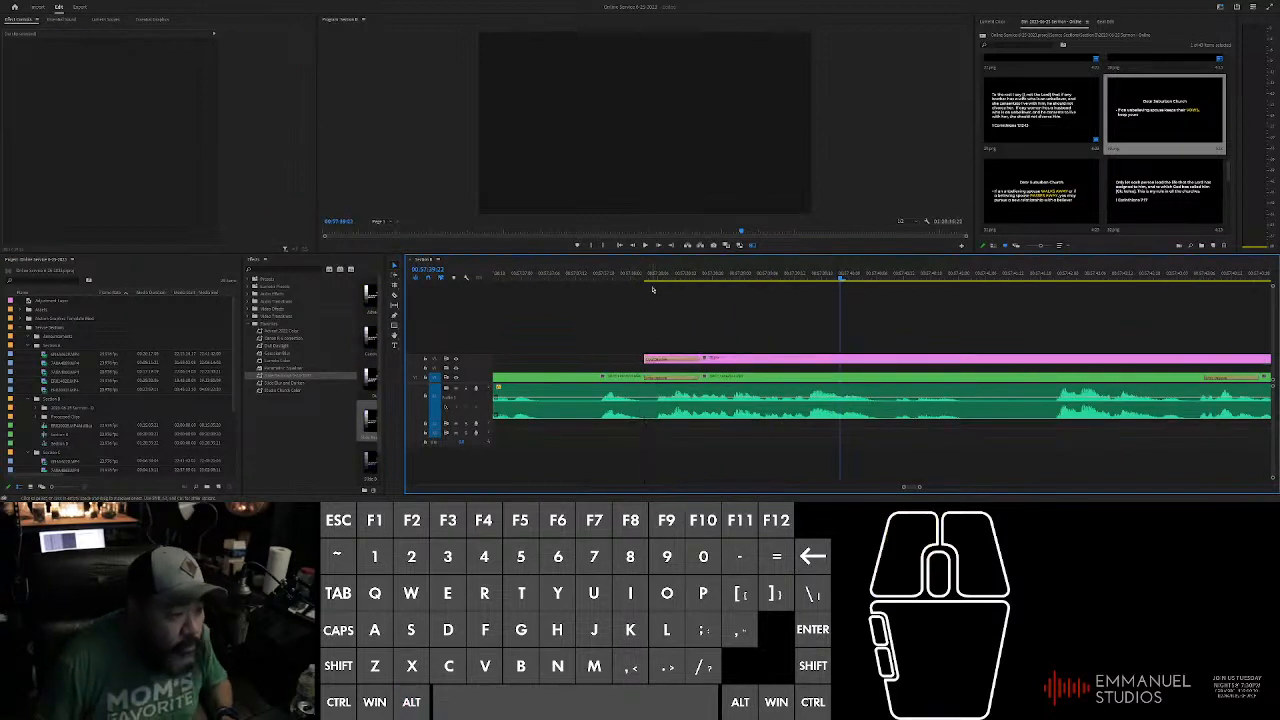
# Step: Play the speech under the start of the unbelieving-spouse slide and check the slide's position settings
pyautogui.keyDown('alt'); pyautogui.scroll(2, 692, 311); pyautogui.keyUp('alt')
pyautogui.press('space')
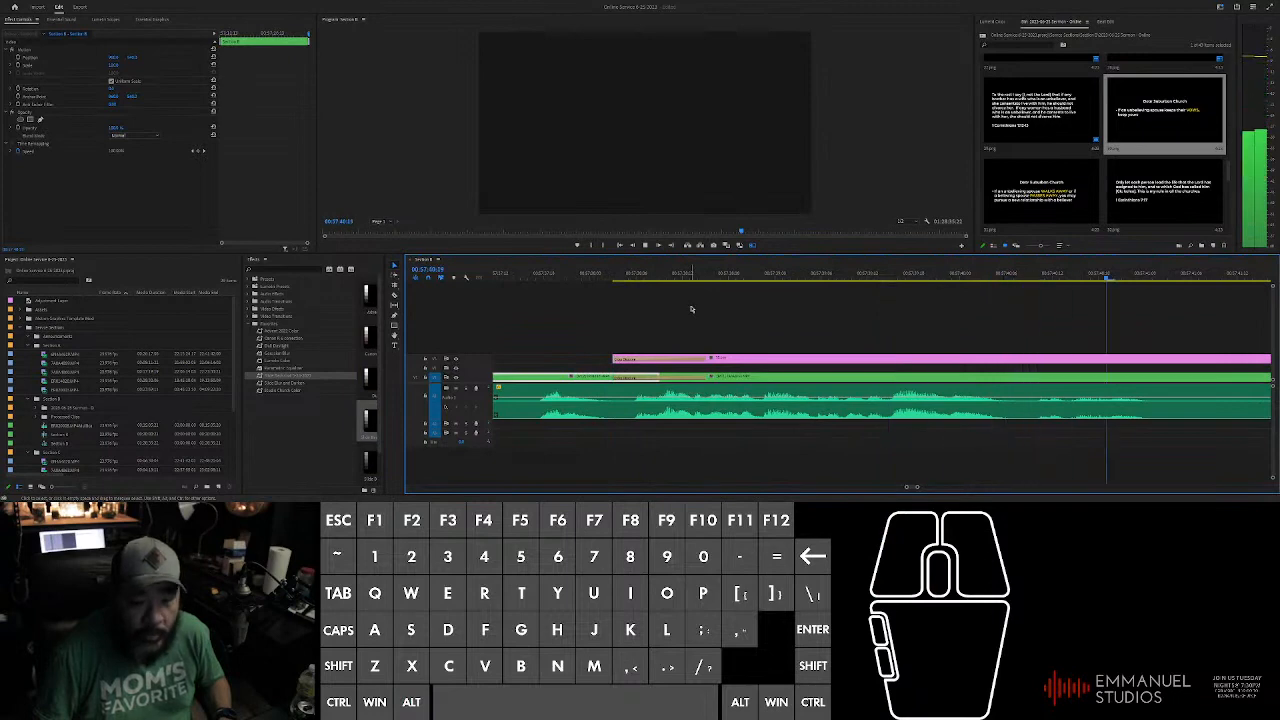
pyautogui.keyDown('alt'); pyautogui.scroll(2, 707, 342); pyautogui.keyUp('alt')
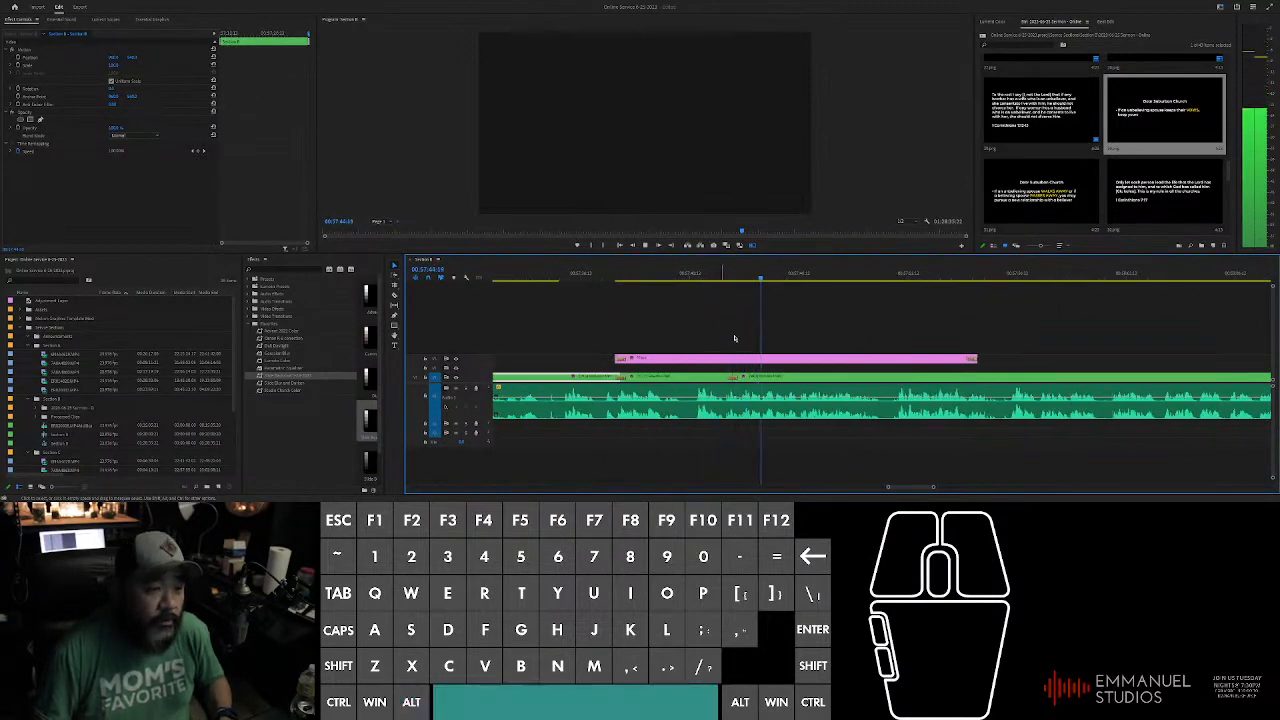
pyautogui.keyDown('alt'); pyautogui.scroll(-2, 734, 338); pyautogui.keyUp('alt')
pyautogui.press('space')
pyautogui.click(431, 98)
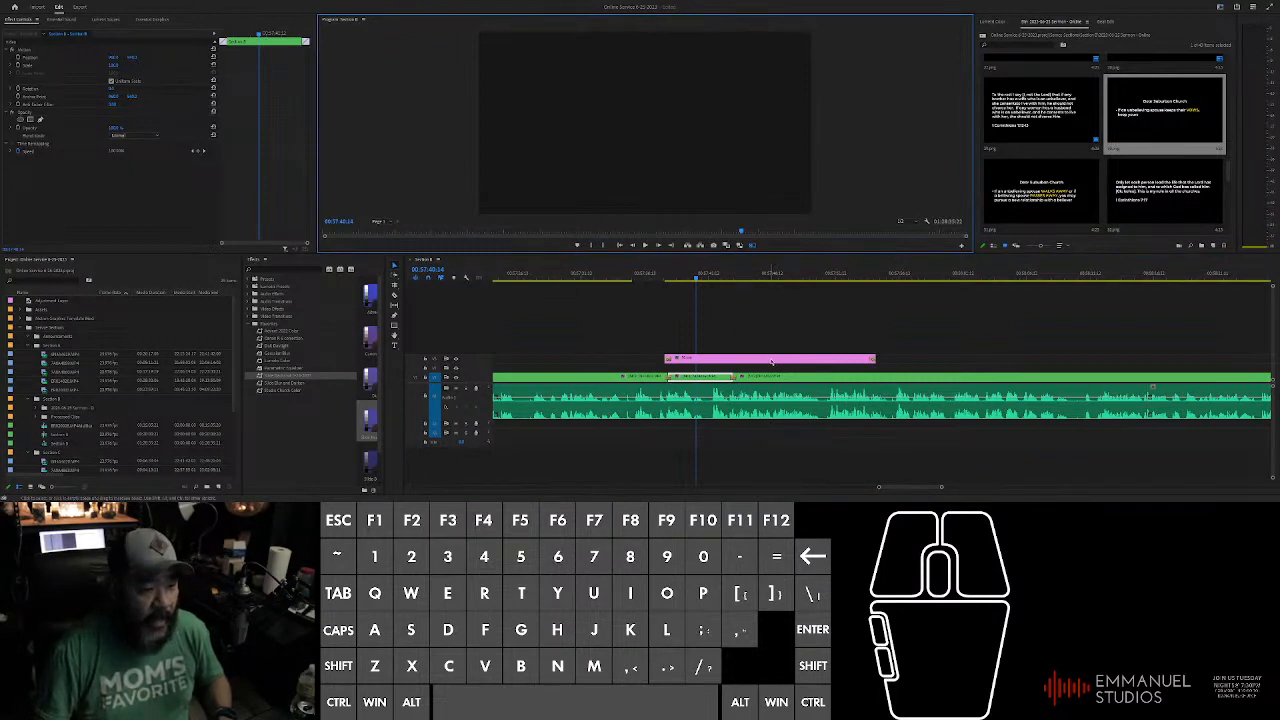
pyautogui.click(772, 360)
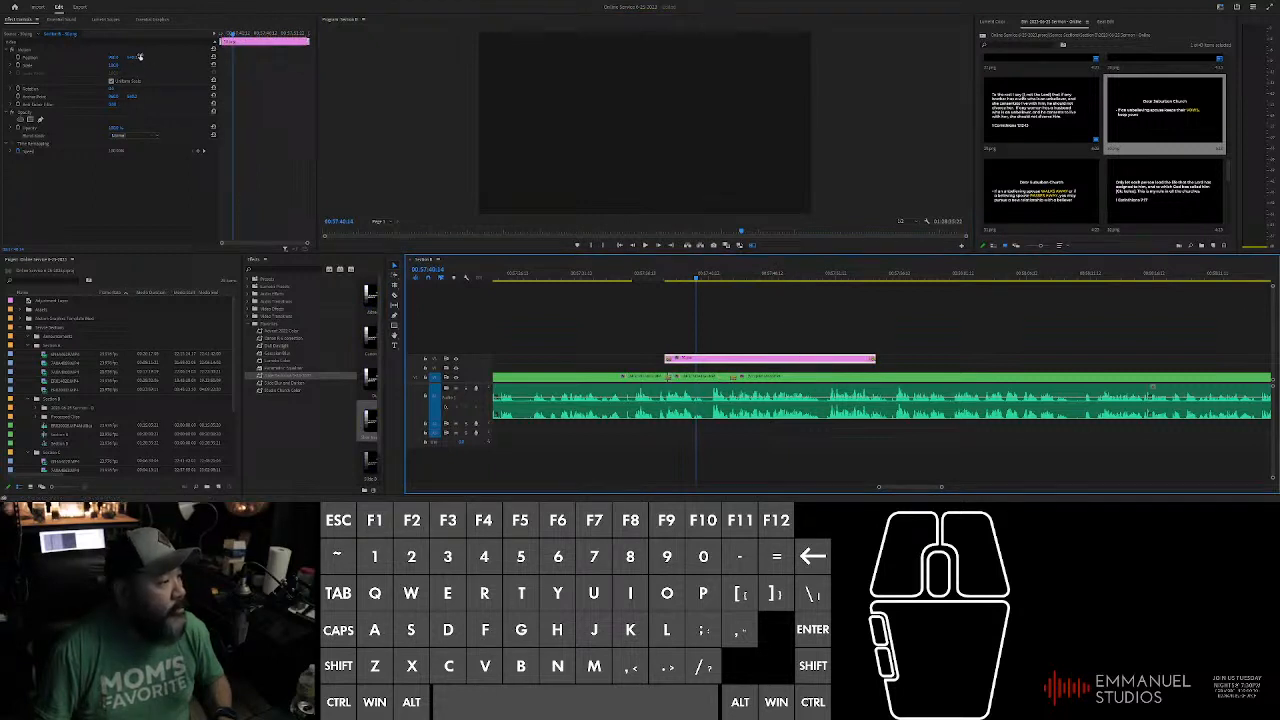
pyautogui.click(134, 57)
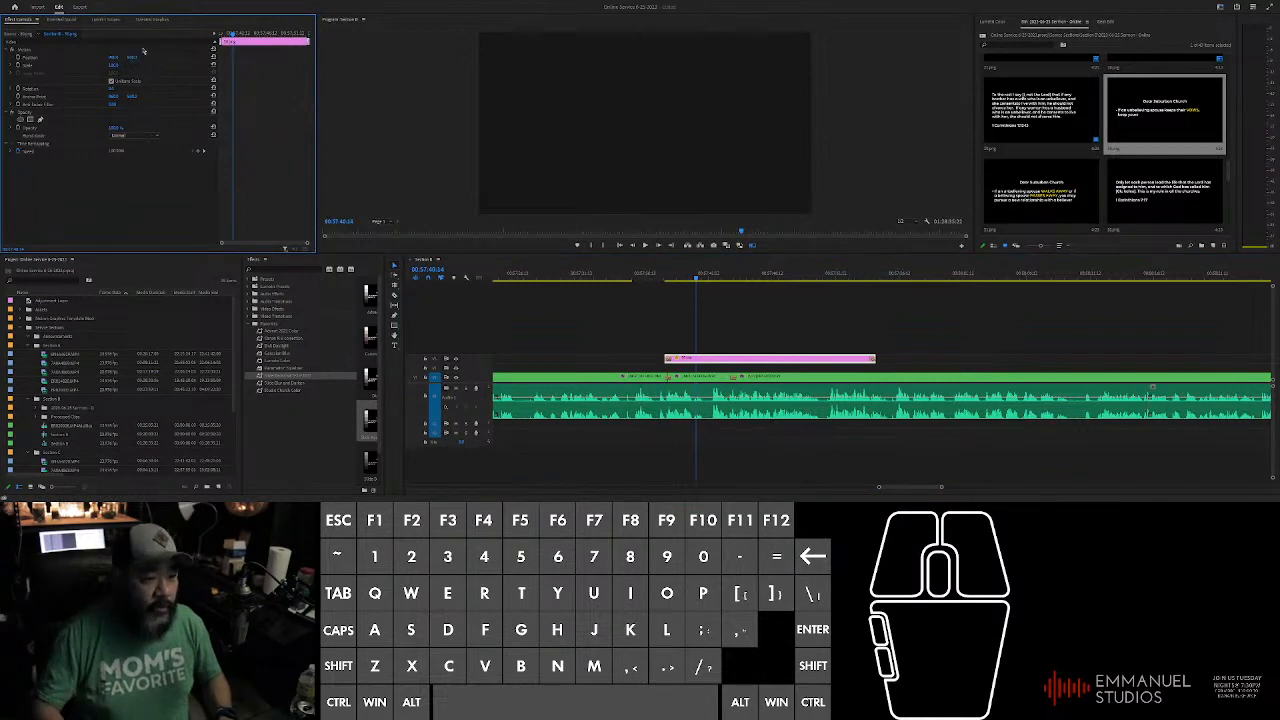
# Step: Play the speech to about 00:57:51 and shorten the unbelieving-spouse slide's end slightly
pyautogui.click(846, 333)
pyautogui.scroll(-2, 846, 333)
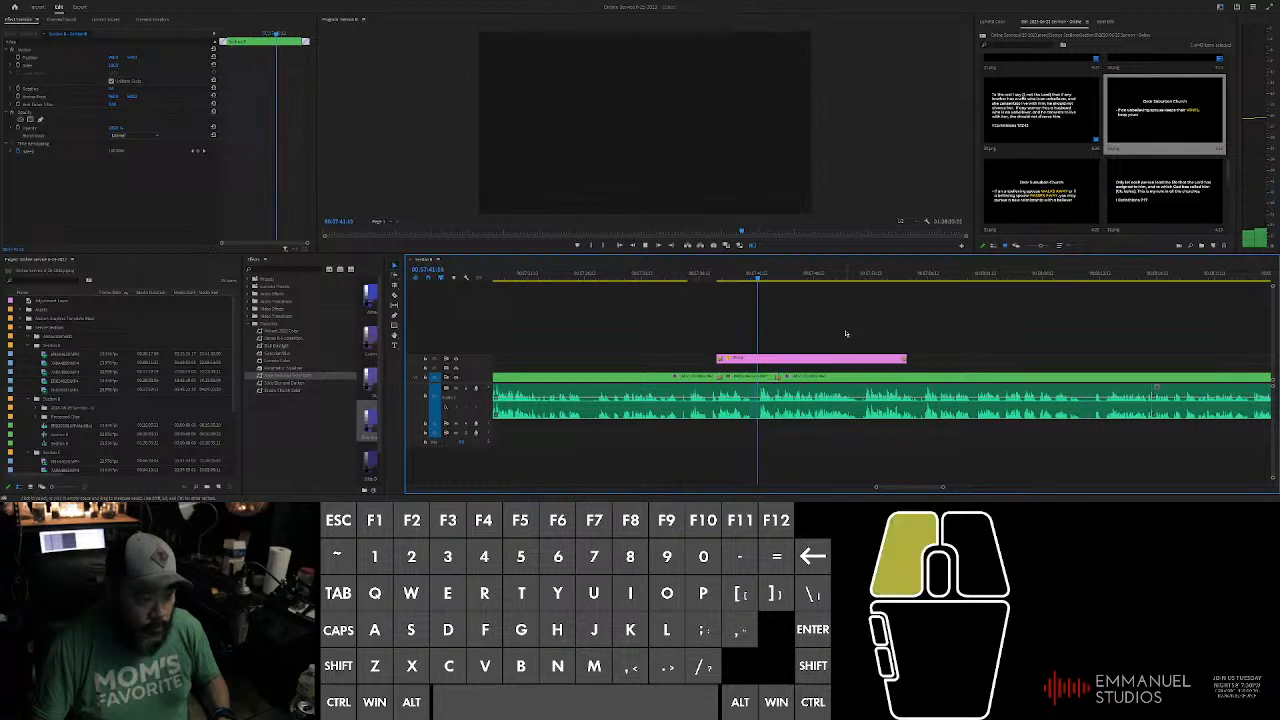
pyautogui.click(847, 333)
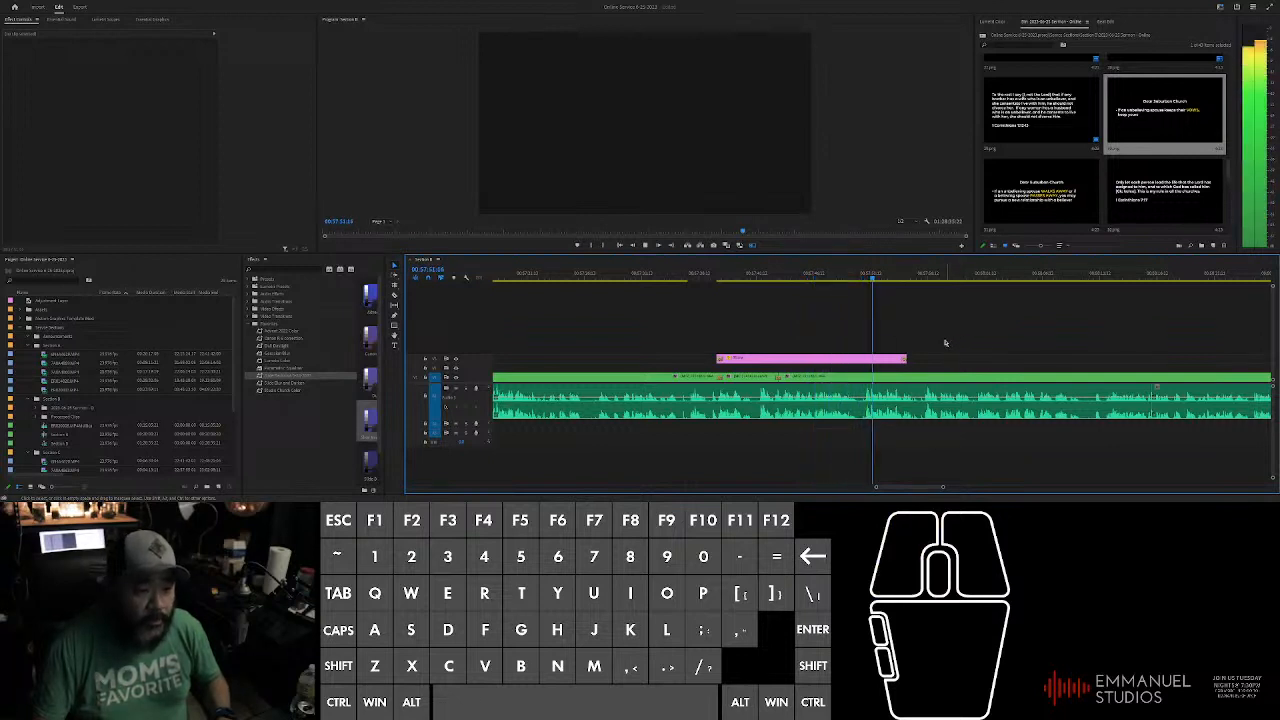
pyautogui.press('space')
pyautogui.click(900, 357)
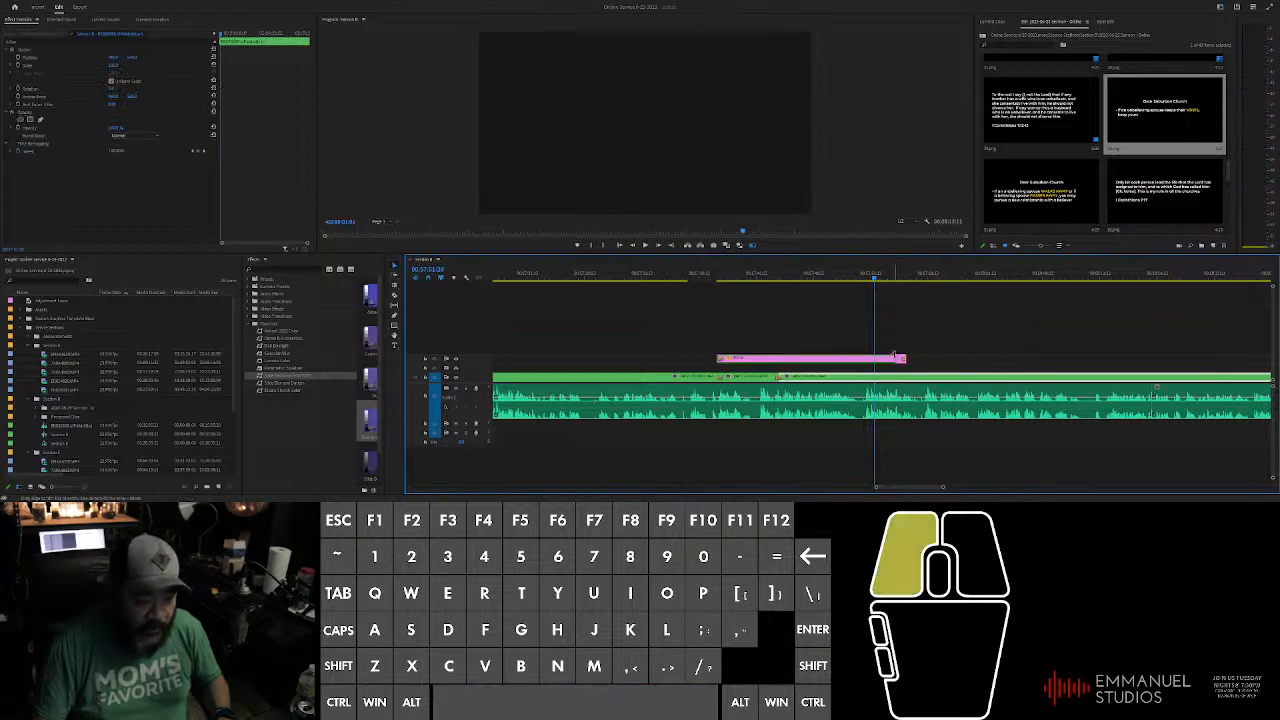
pyautogui.moveTo(900, 357); pyautogui.dragTo(903, 358)
pyautogui.keyDown('alt'); pyautogui.scroll(1, 938, 353); pyautogui.keyUp('alt')
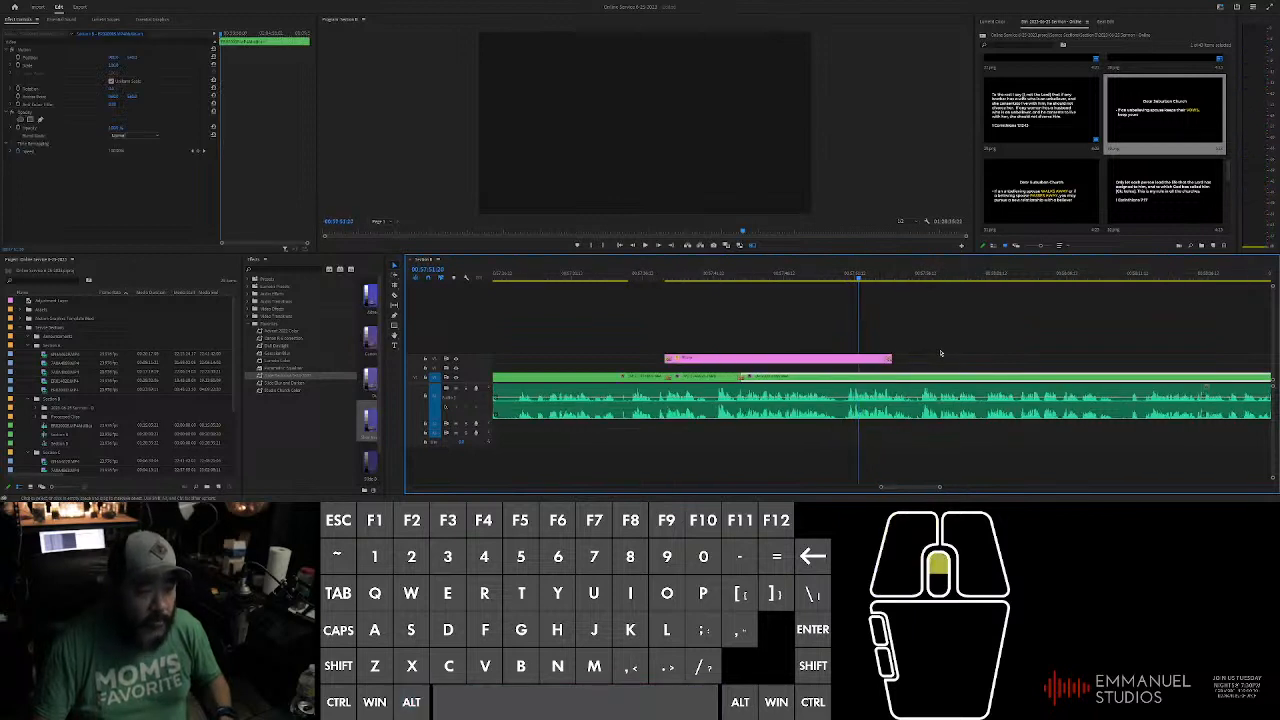
# Step: Play the speech past the slide's end to find the start point for the second unbelieving-spouse slide, at about 00:58:00
pyautogui.press('space')
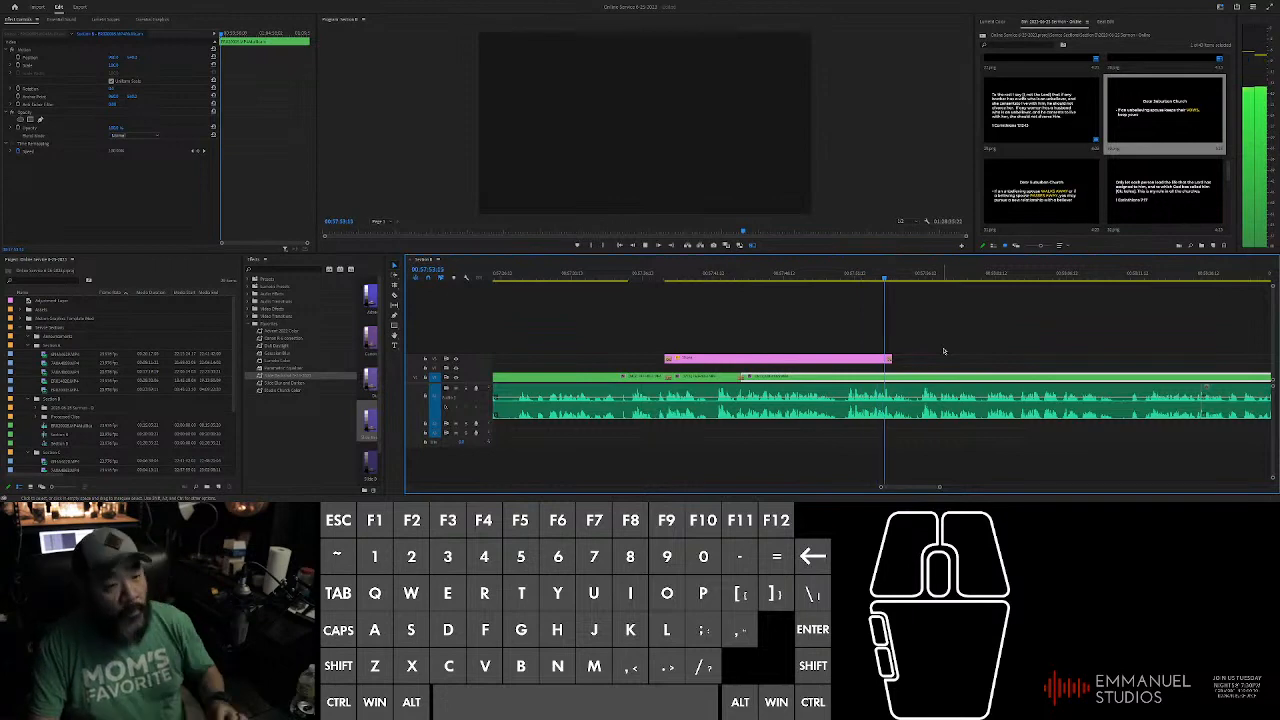
pyautogui.click(960, 358)
pyautogui.keyDown('alt'); pyautogui.scroll(-3, 960, 358); pyautogui.keyUp('alt')
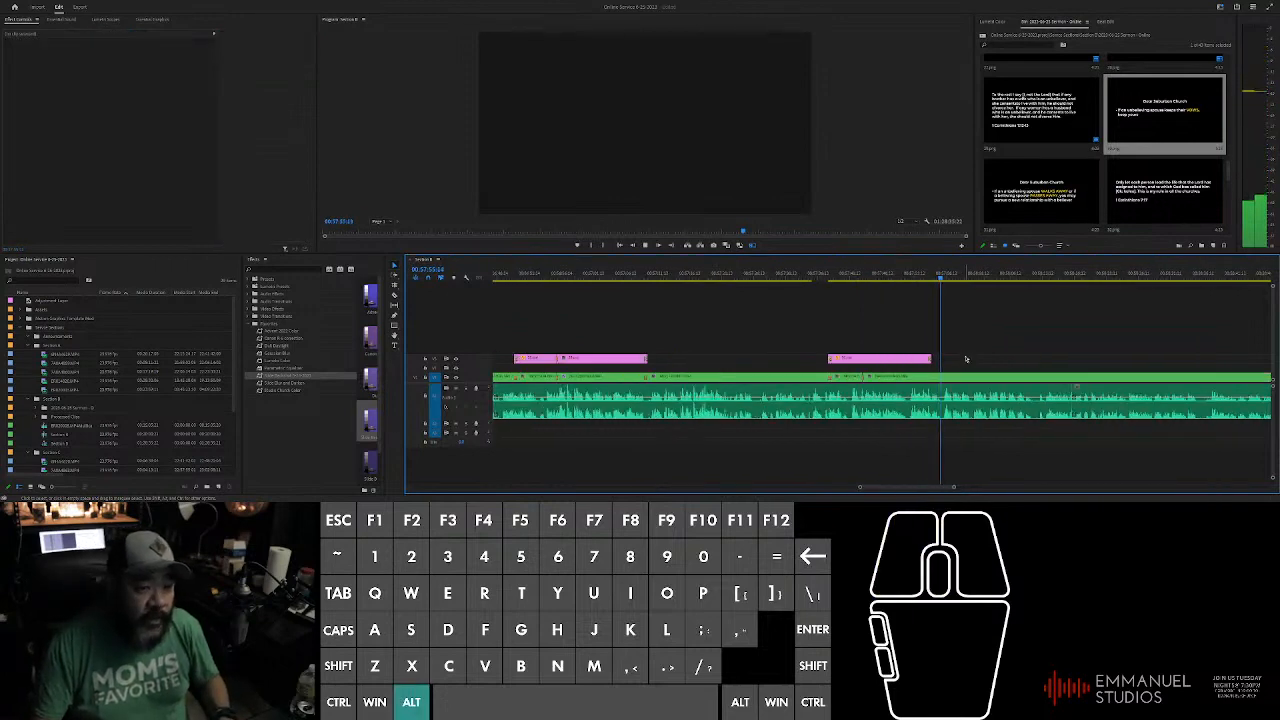
pyautogui.keyDown('alt'); pyautogui.scroll(3, 945, 350); pyautogui.keyUp('alt')
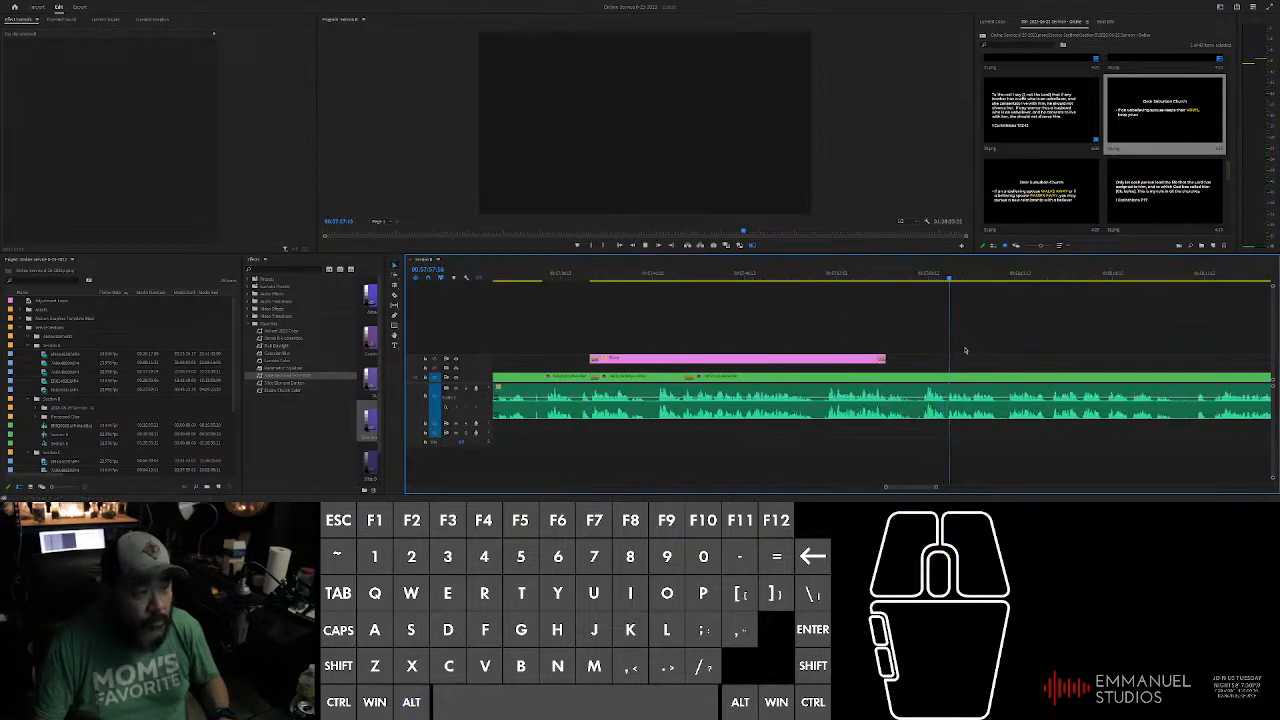
pyautogui.keyDown('alt'); pyautogui.scroll(-3, 1005, 353); pyautogui.keyUp('alt')
pyautogui.keyDown('alt'); pyautogui.scroll(-1, 1010, 355); pyautogui.keyUp('alt')
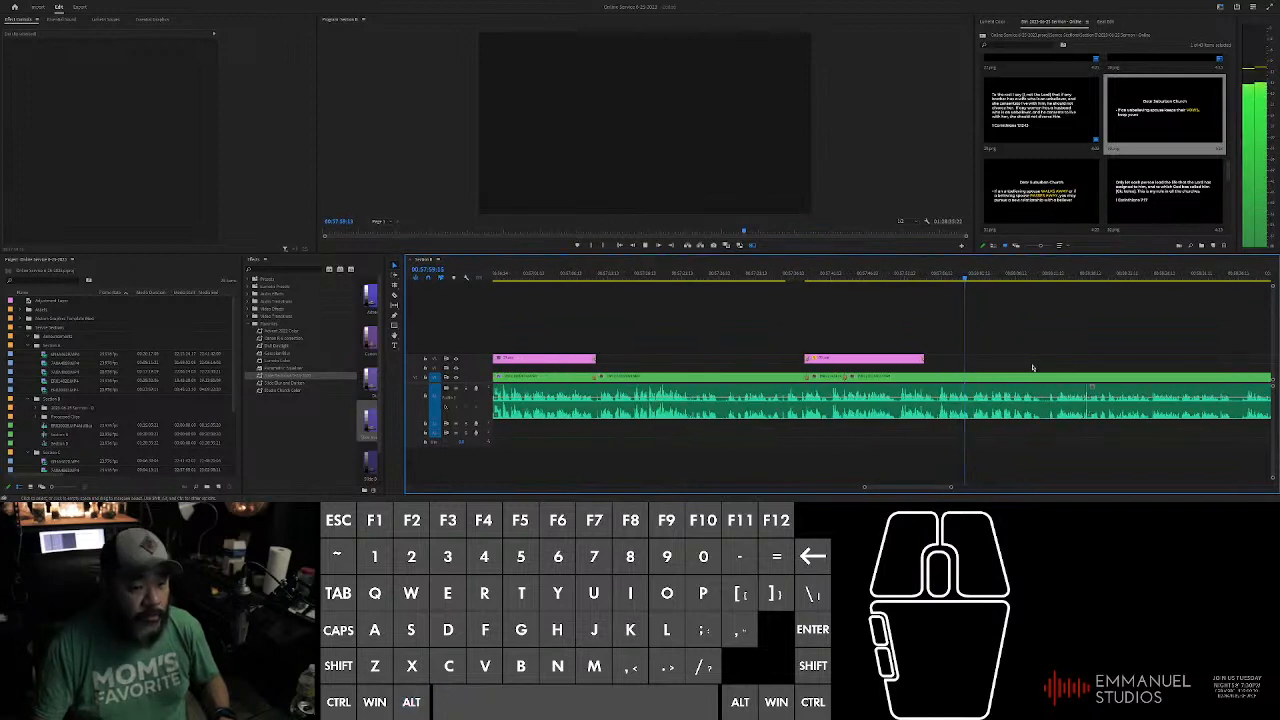
pyautogui.keyDown('alt'); pyautogui.scroll(3, 1000, 354); pyautogui.keyUp('alt')
pyautogui.keyDown('alt'); pyautogui.scroll(-2, 990, 355); pyautogui.keyUp('alt')
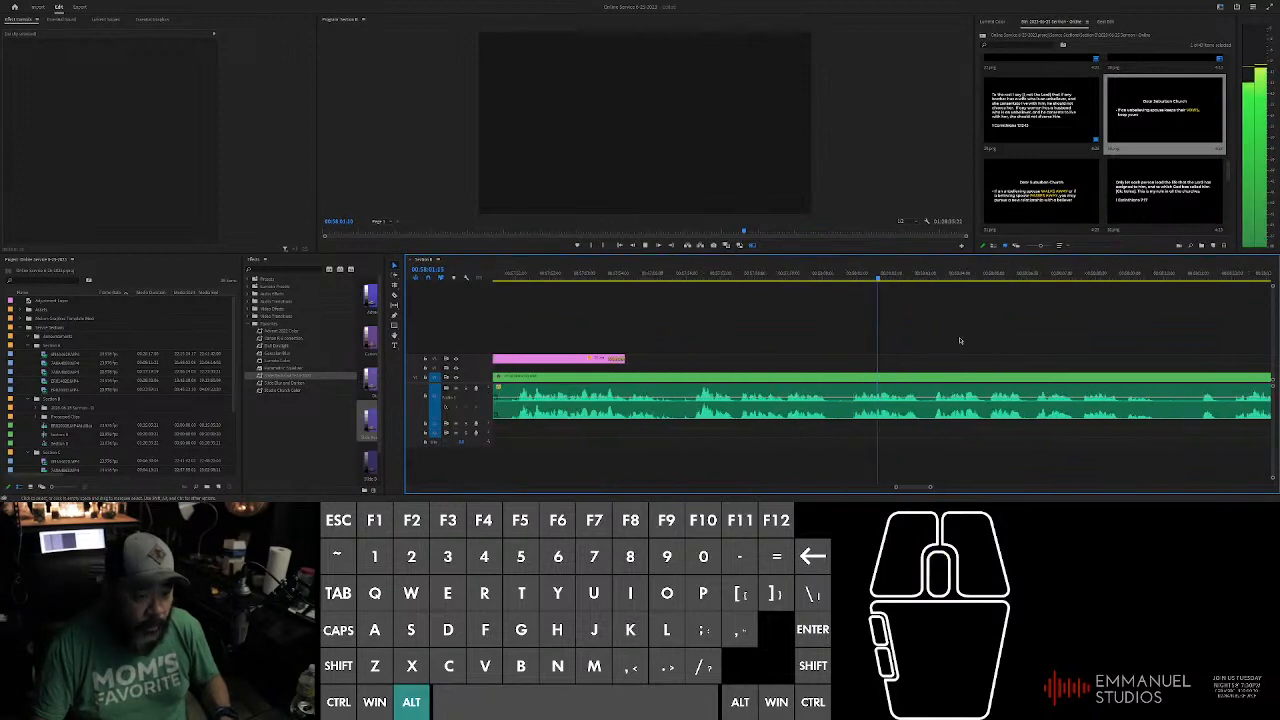
pyautogui.click(843, 279)
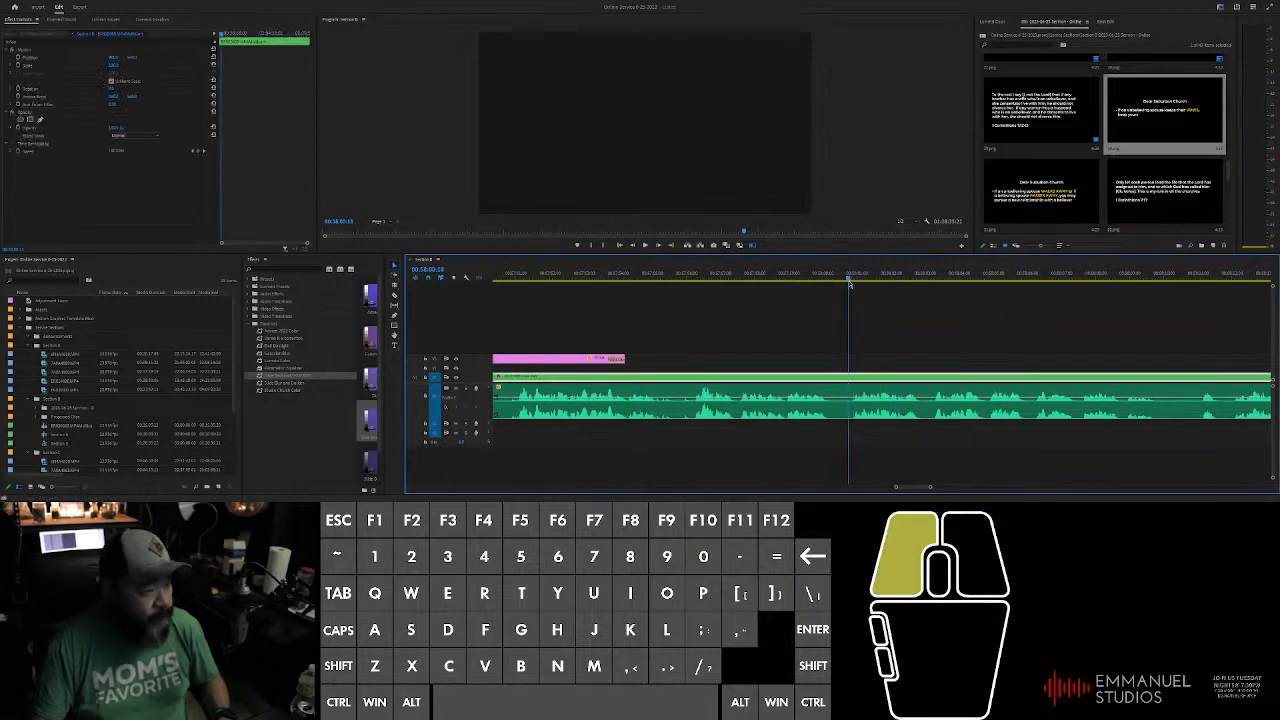
pyautogui.moveTo(849, 285); pyautogui.dragTo(849, 280)
# Step: Open the sermon clip's nested multicamera sequence, examine its camera footage, and return to the main sermon sequence
pyautogui.keyDown('ctrl'); pyautogui.keyDown('shift'); pyautogui.doubleClick(893, 377); pyautogui.keyUp('shift'); pyautogui.keyUp('ctrl')
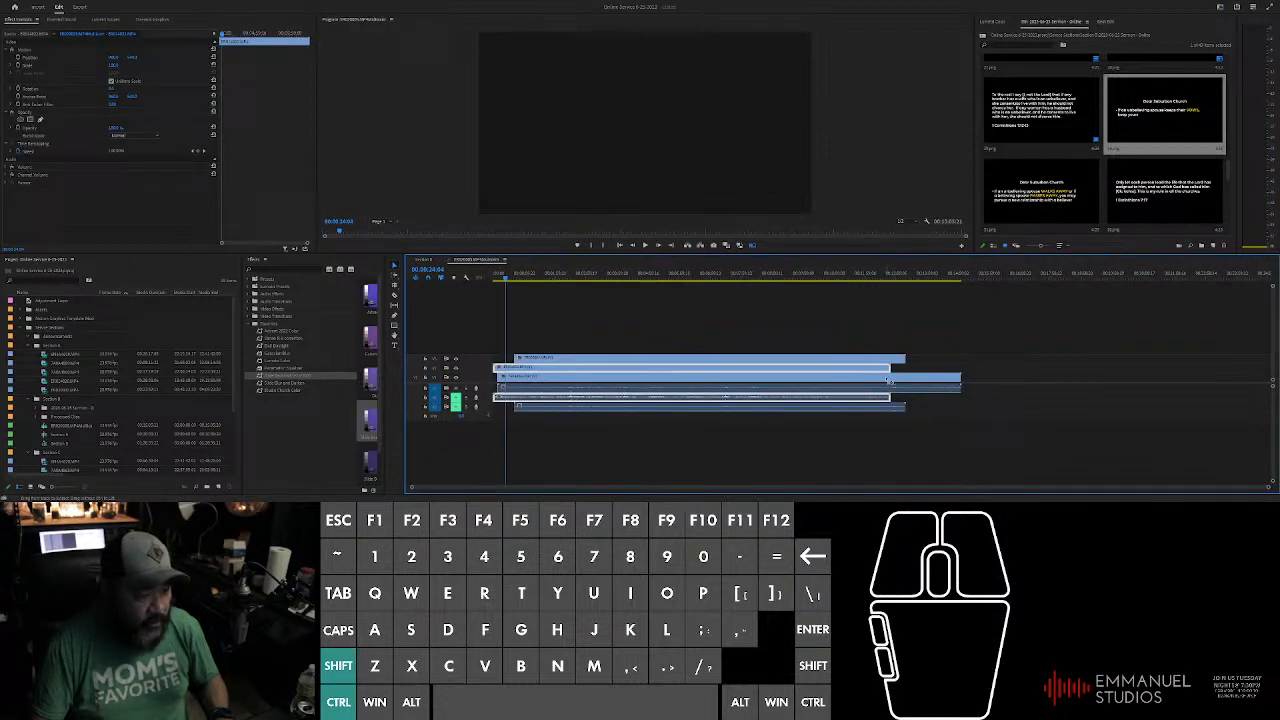
pyautogui.keyDown('alt'); pyautogui.scroll(3, 627, 317); pyautogui.keyUp('alt')
pyautogui.moveTo(505, 280)
pyautogui.mouseDown()
pyautogui.moveTo(544, 281)
pyautogui.moveTo(510, 281)
pyautogui.mouseUp()
pyautogui.keyDown('alt'); pyautogui.scroll(-3, 611, 337); pyautogui.keyUp('alt')
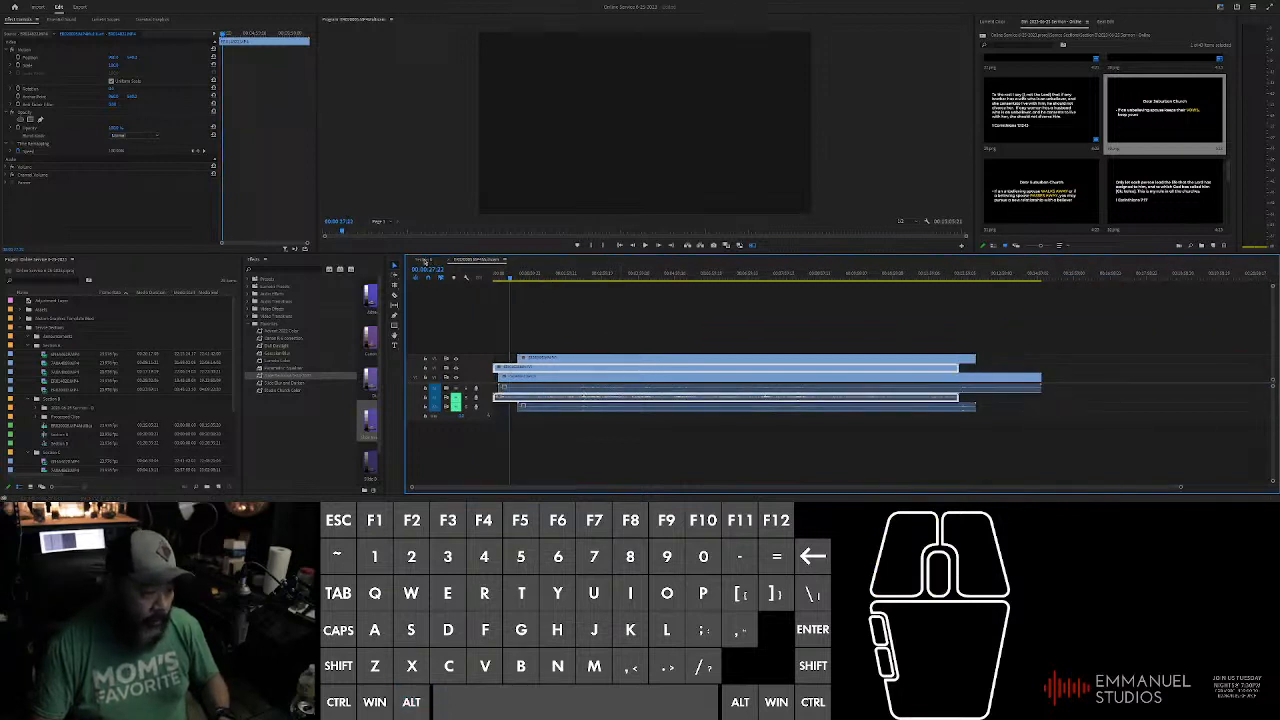
pyautogui.click(424, 260)
pyautogui.keyDown('alt'); pyautogui.scroll(-2, 798, 351); pyautogui.keyUp('alt')
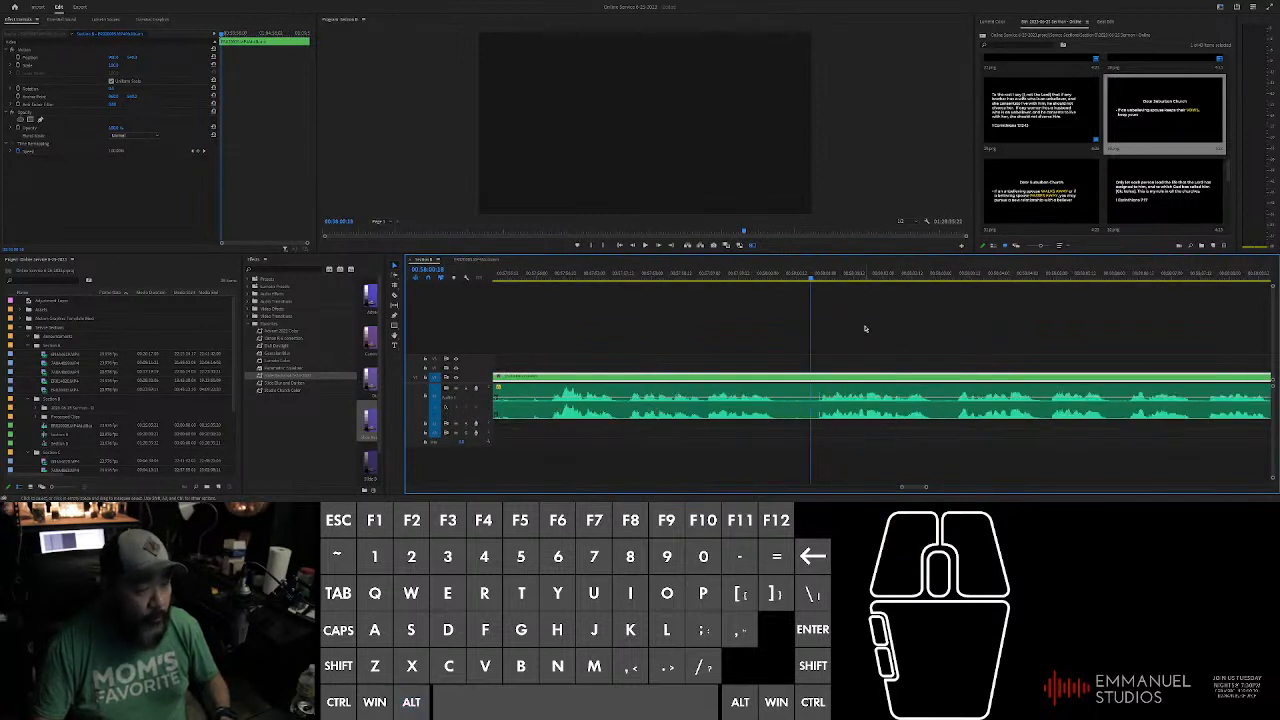
# Step: Split the sermon video at about 00:58:00 and place the second unbelieving-spouse point slide above it, starting at the cut
pyautogui.press('space')
pyautogui.press('space')
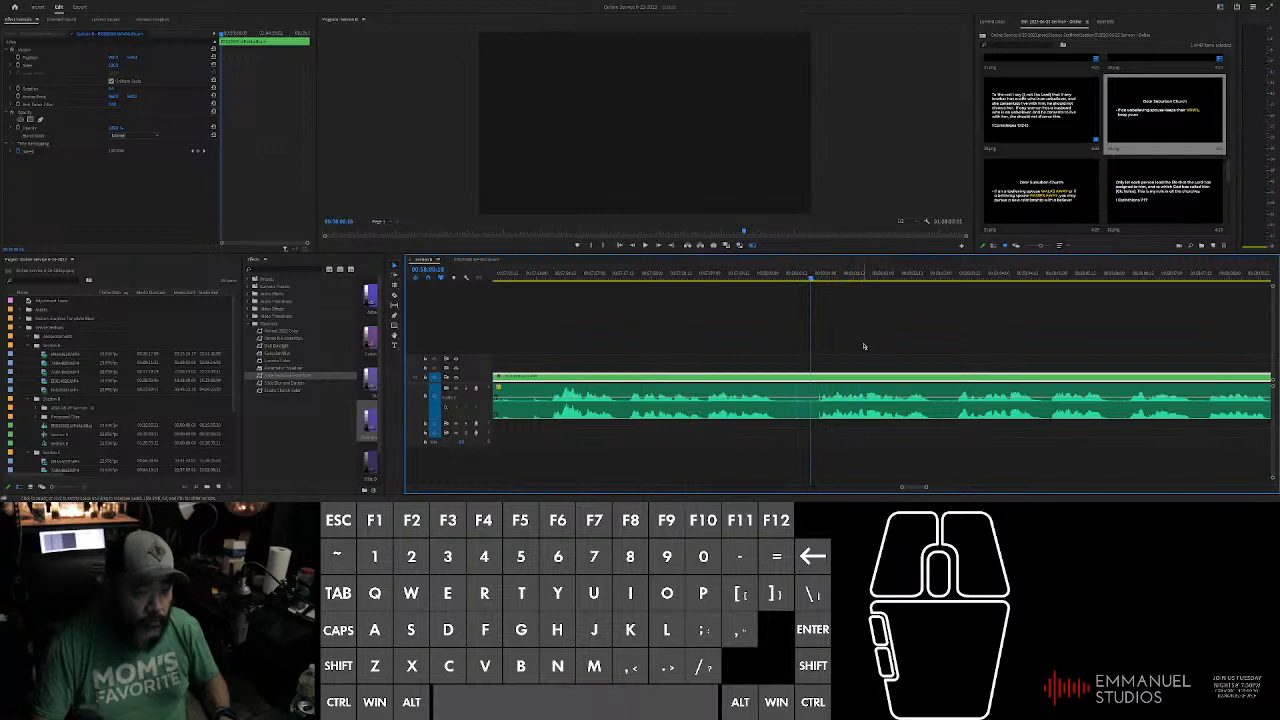
pyautogui.hotkey('ctrl', 'k')
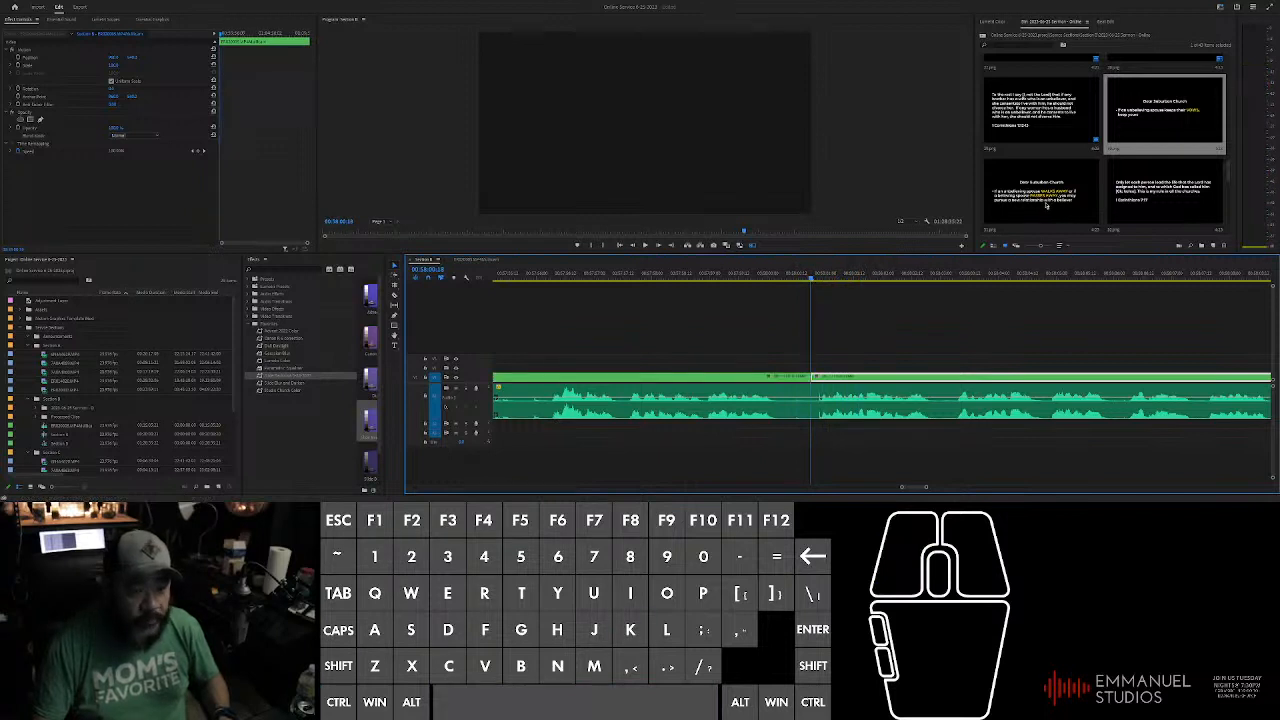
pyautogui.click(1046, 204)
pyautogui.moveTo(1046, 204); pyautogui.dragTo(831, 355)
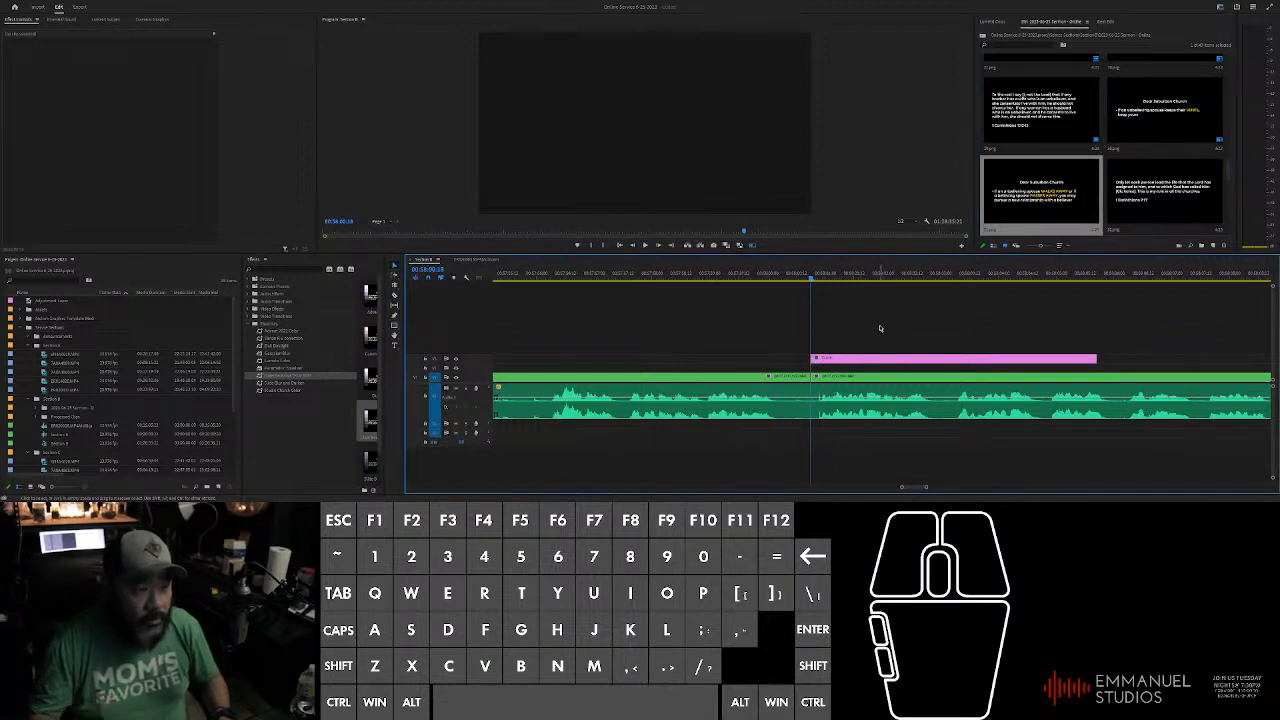
# Step: Extend the second unbelieving-spouse slide's end to about the next audio cut while the speech plays
pyautogui.keyDown('alt'); pyautogui.scroll(2, 932, 323); pyautogui.keyUp('alt')
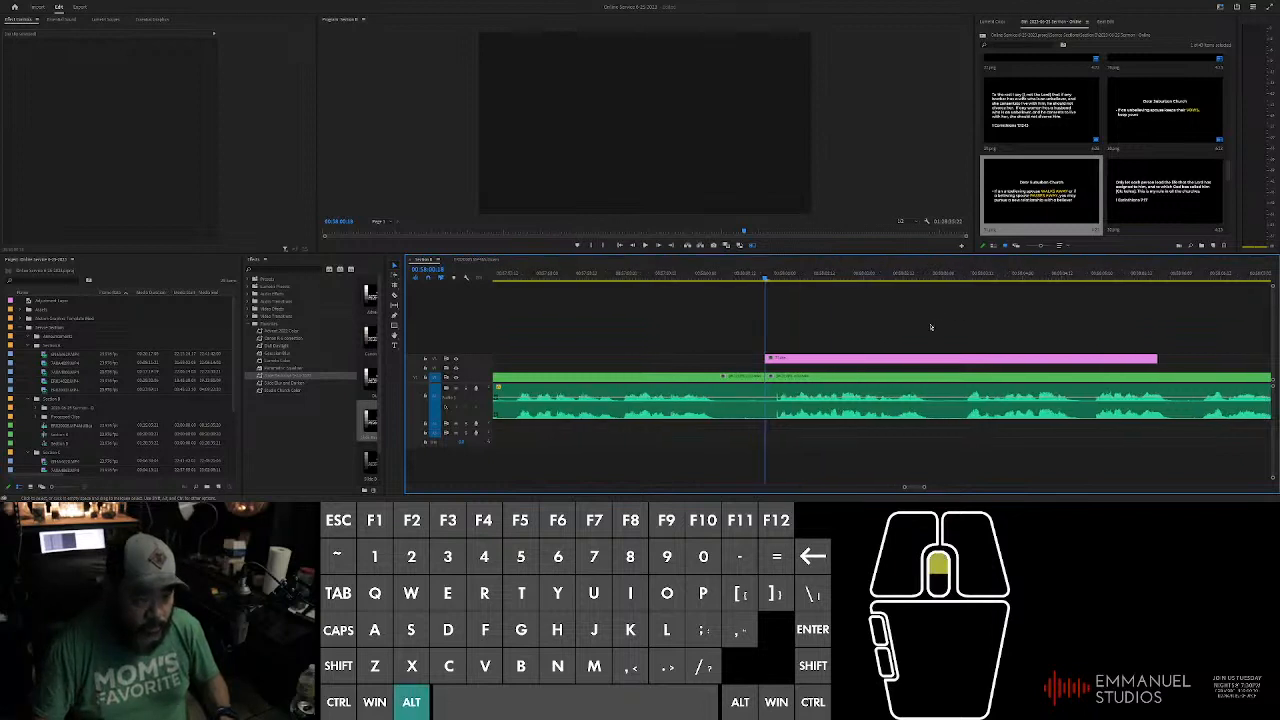
pyautogui.click(832, 378)
pyautogui.keyDown('alt'); pyautogui.scroll(-2, 882, 342); pyautogui.keyUp('alt')
pyautogui.keyDown('alt'); pyautogui.scroll(2, 960, 320); pyautogui.keyUp('alt')
pyautogui.keyDown('alt'); pyautogui.scroll(-3, 1024, 328); pyautogui.keyUp('alt')
pyautogui.press('space')
pyautogui.moveTo(1006, 358); pyautogui.dragTo(1237, 357)
pyautogui.keyDown('alt'); pyautogui.scroll(-2, 1115, 340); pyautogui.keyUp('alt')
pyautogui.keyDown('alt'); pyautogui.scroll(2, 1199, 336); pyautogui.keyUp('alt')
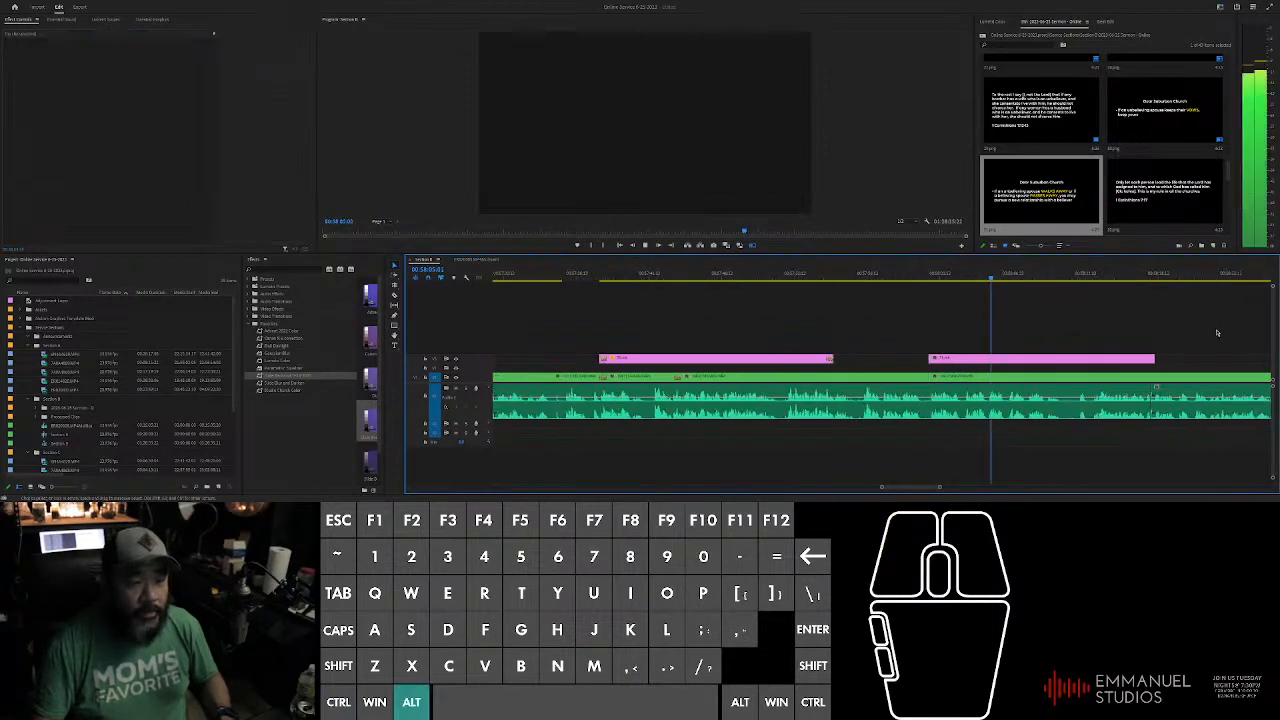
# Step: Split the video beneath the slide at about 00:58:11 and add transitions to both video cuts and the slide's two ends
pyautogui.scroll(-2, 918, 337)
pyautogui.keyDown('alt'); pyautogui.scroll(2, 912, 337); pyautogui.keyUp('alt')
pyautogui.keyDown('alt'); pyautogui.scroll(1, 918, 337); pyautogui.keyUp('alt')
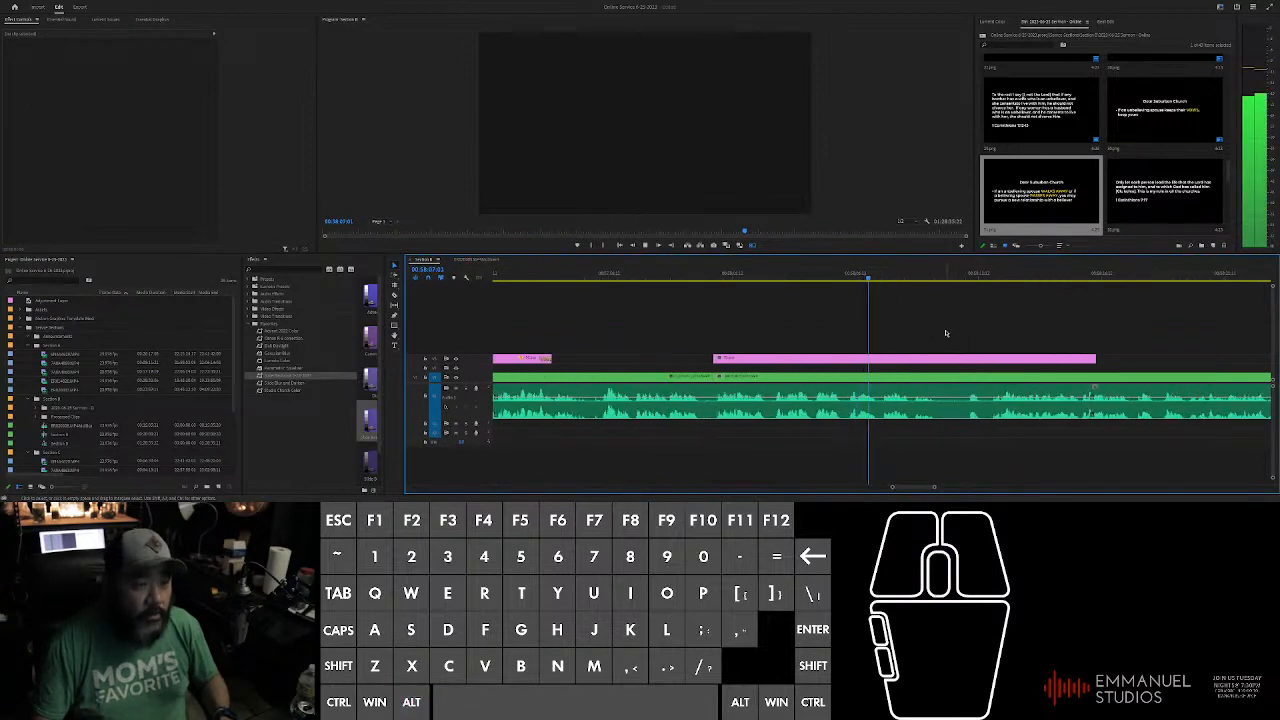
pyautogui.keyDown('alt'); pyautogui.scroll(2, 951, 342); pyautogui.keyUp('alt')
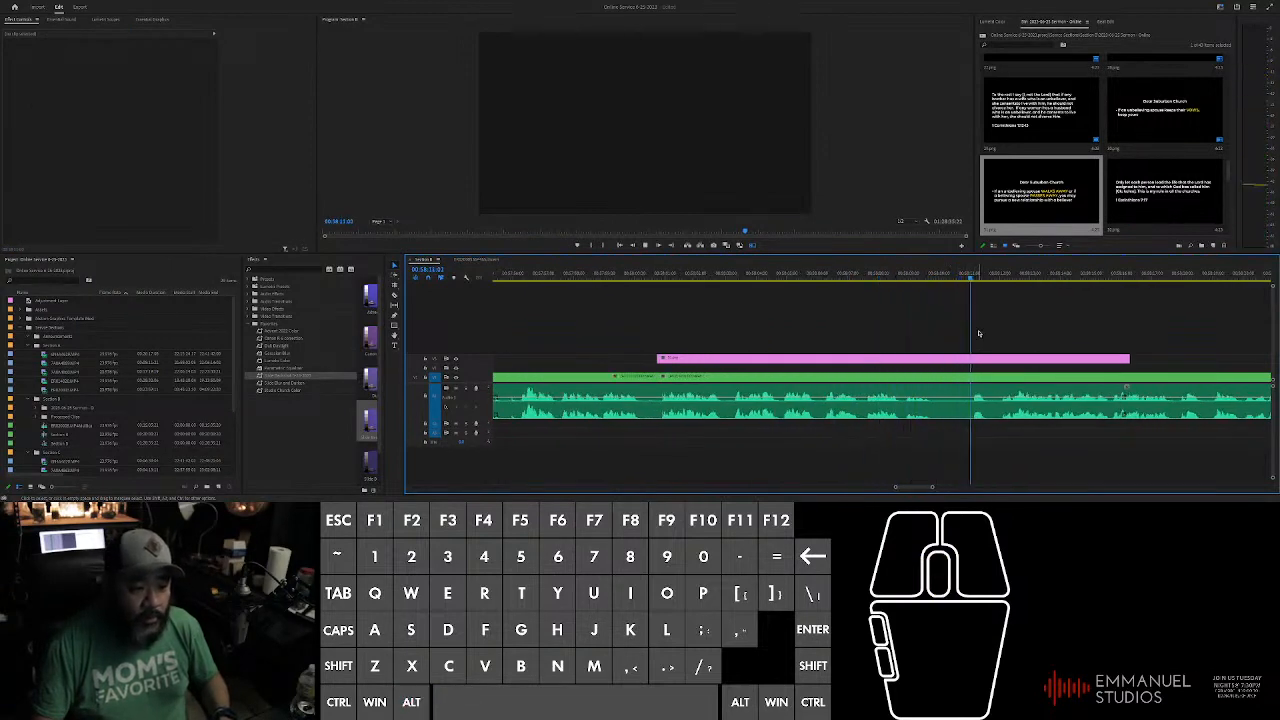
pyautogui.press('space')
pyautogui.moveTo(591, 308); pyautogui.dragTo(1002, 377)
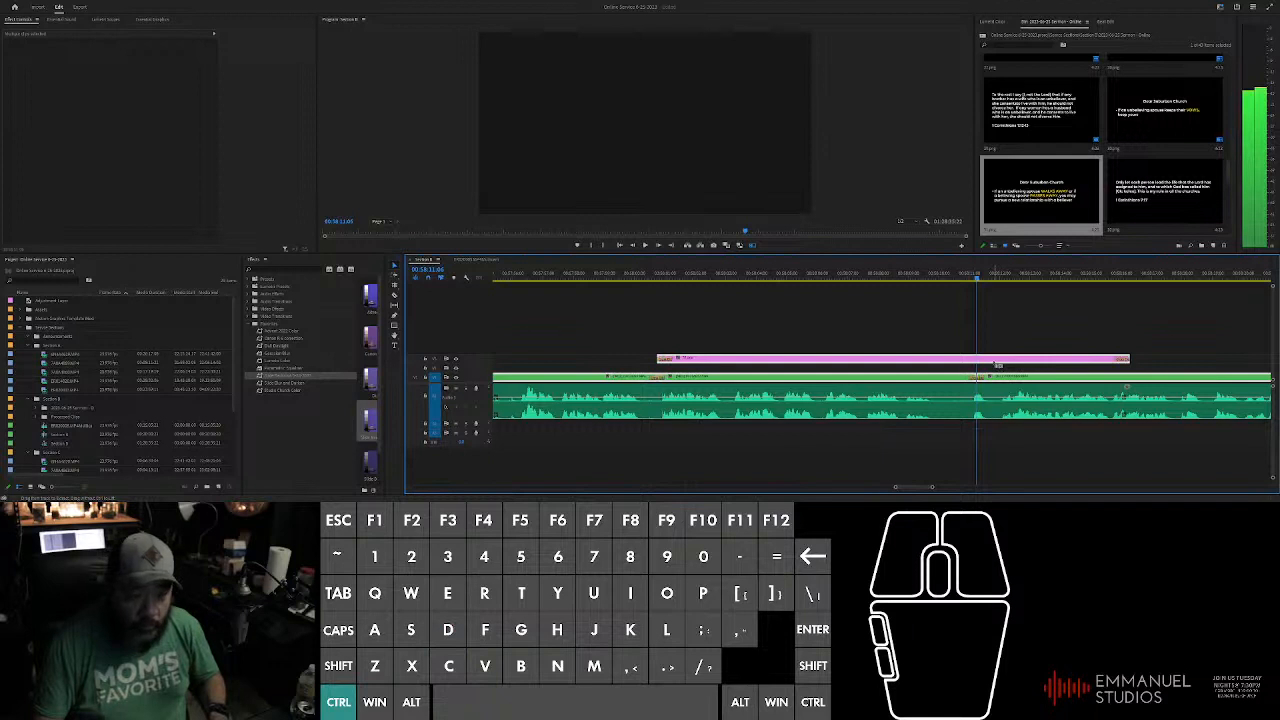
# Step: Adjust the vertical position of the second unbelieving-spouse point slide, leaving the sermon video beneath it as is
pyautogui.click(698, 361)
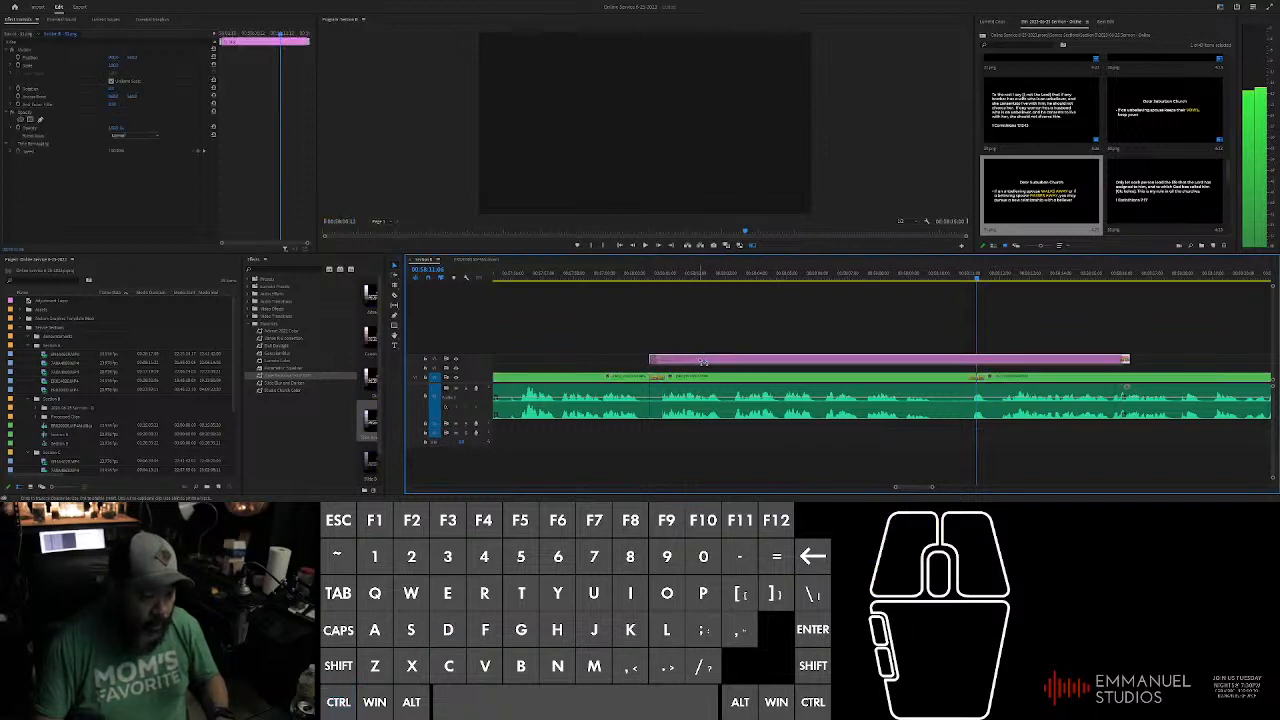
pyautogui.scroll(3, 699, 316)
pyautogui.press('space')
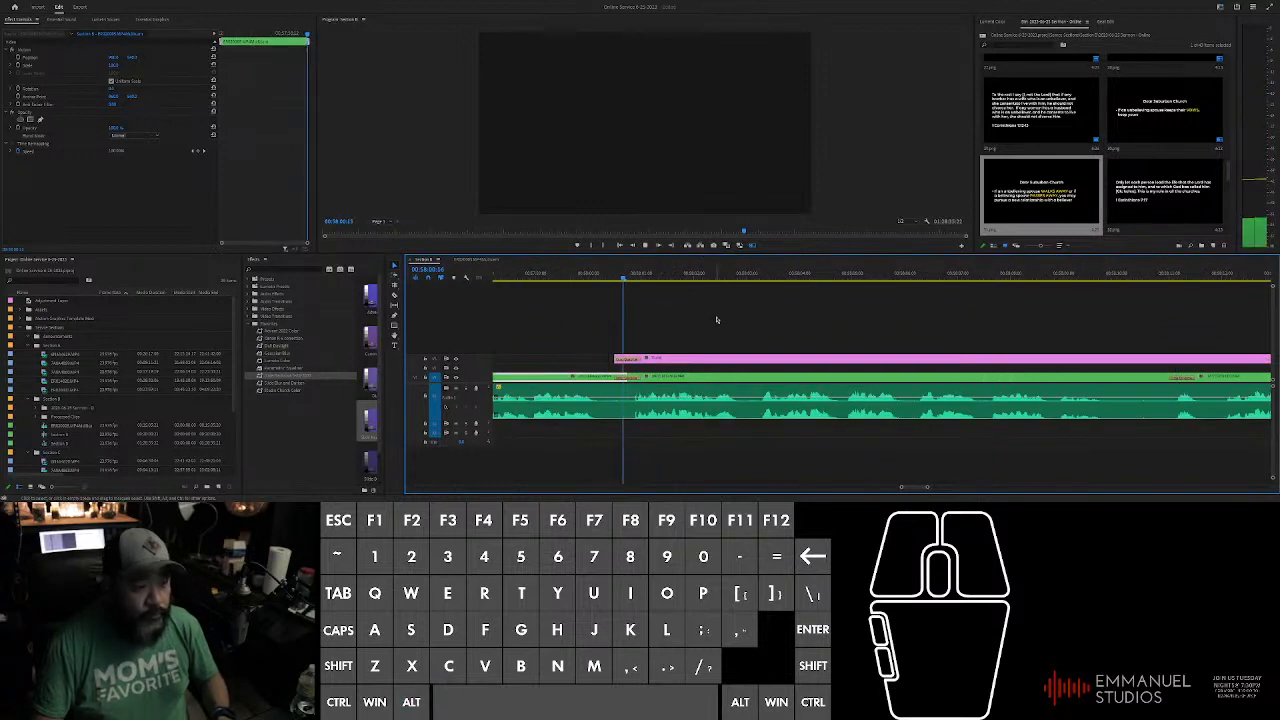
pyautogui.click(759, 373)
pyautogui.click(425, 93)
pyautogui.click(135, 56)
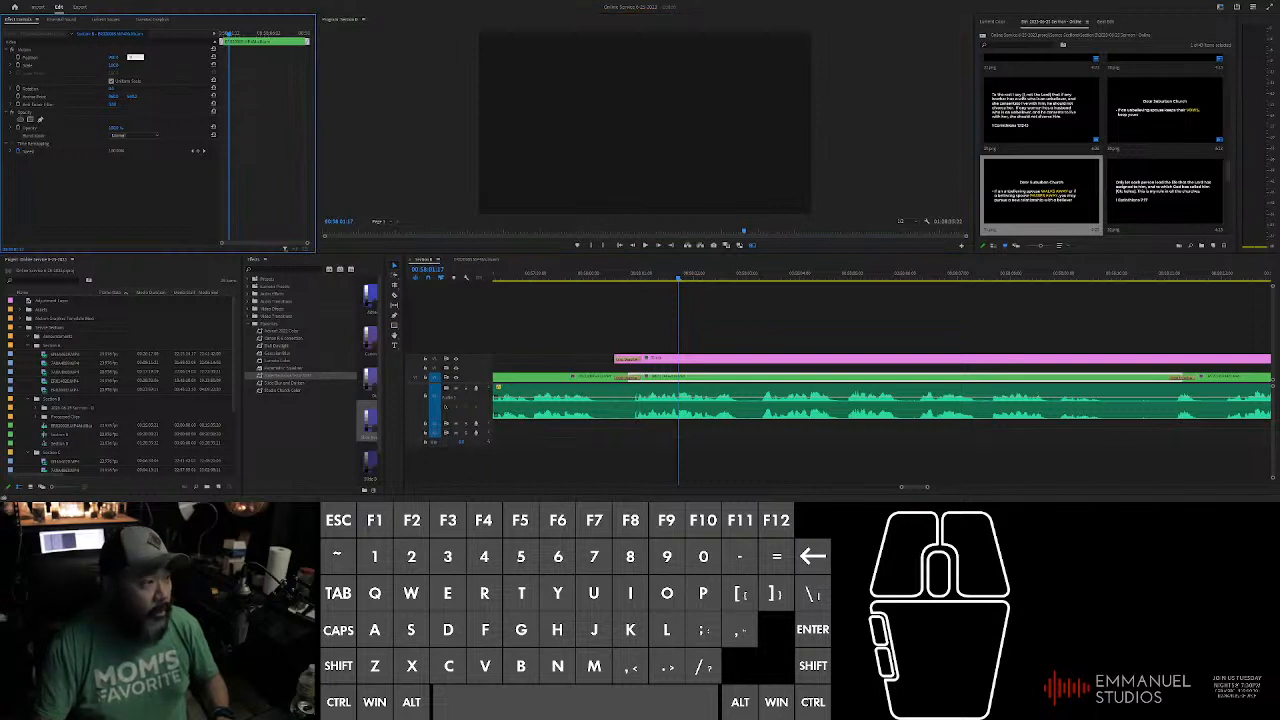
pyautogui.press('ctrl')
pyautogui.click(712, 358)
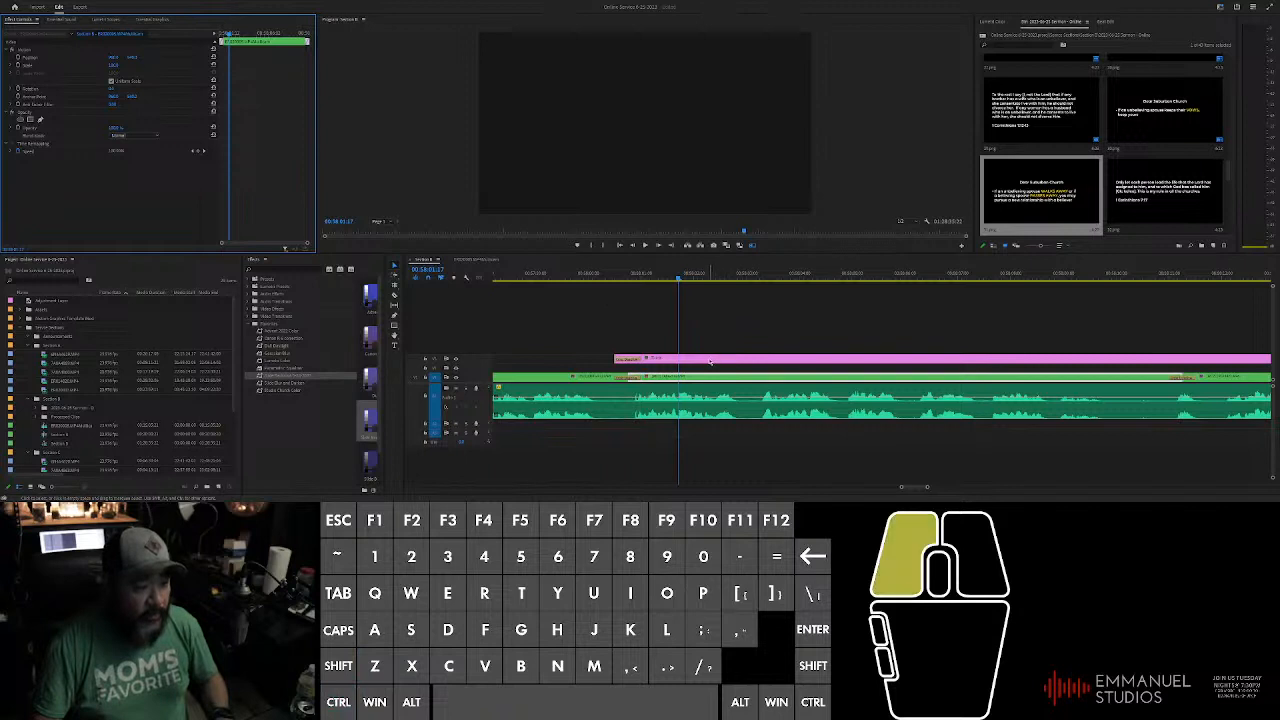
pyautogui.click(135, 57)
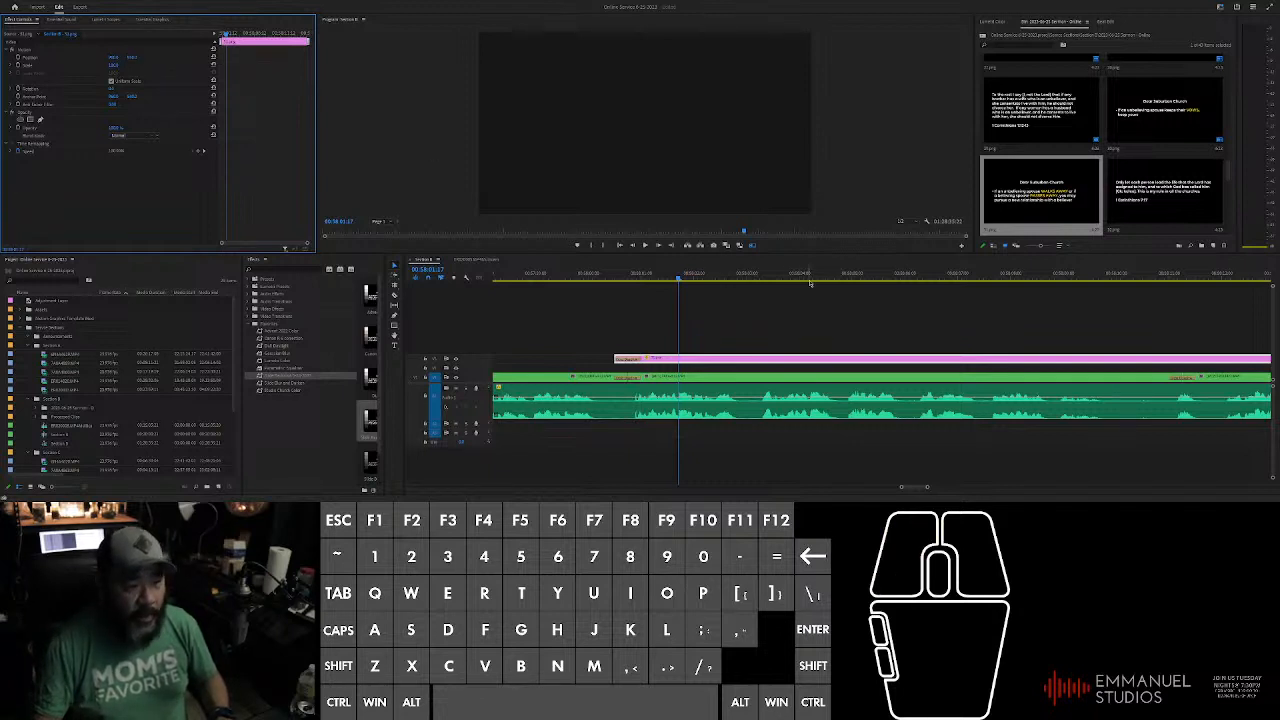
# Step: Play the sermon from about 00:58:01 past the second unbelieving-spouse slide, checking its timing and listening for the next slide's cue
pyautogui.scroll(3, 840, 334)
pyautogui.press('space')
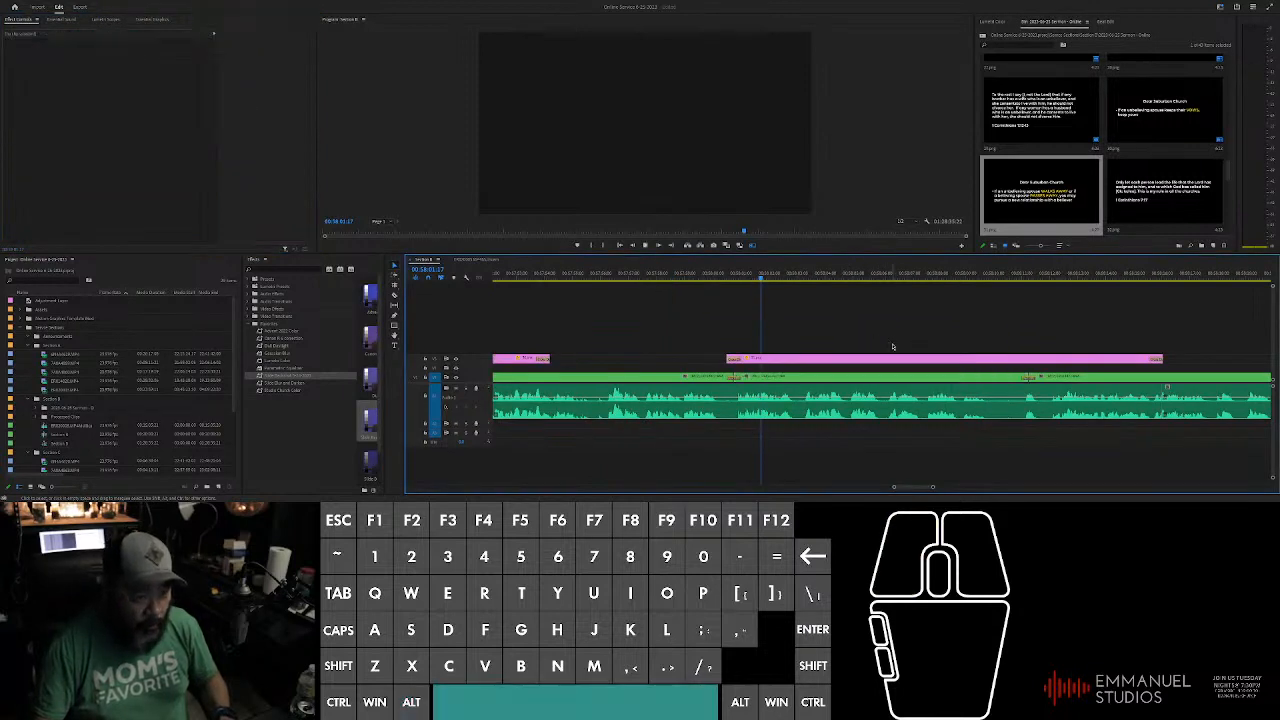
pyautogui.scroll(3, 894, 348)
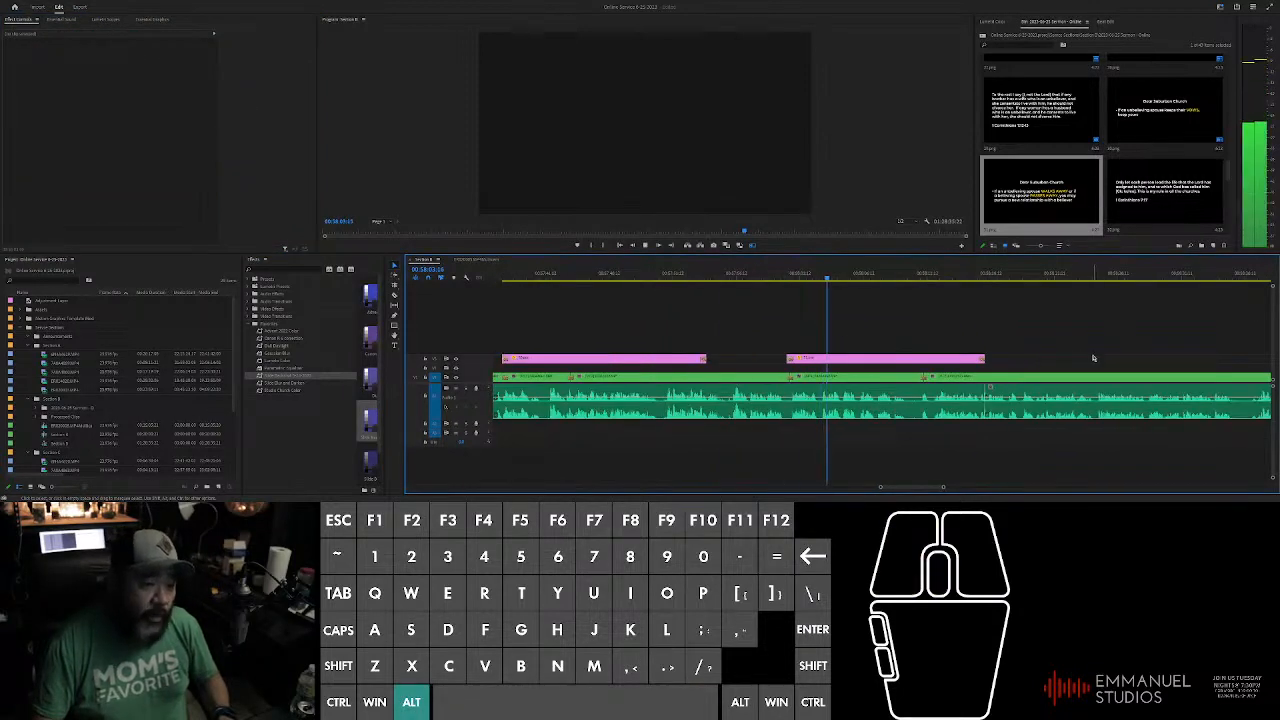
pyautogui.click(1000, 337)
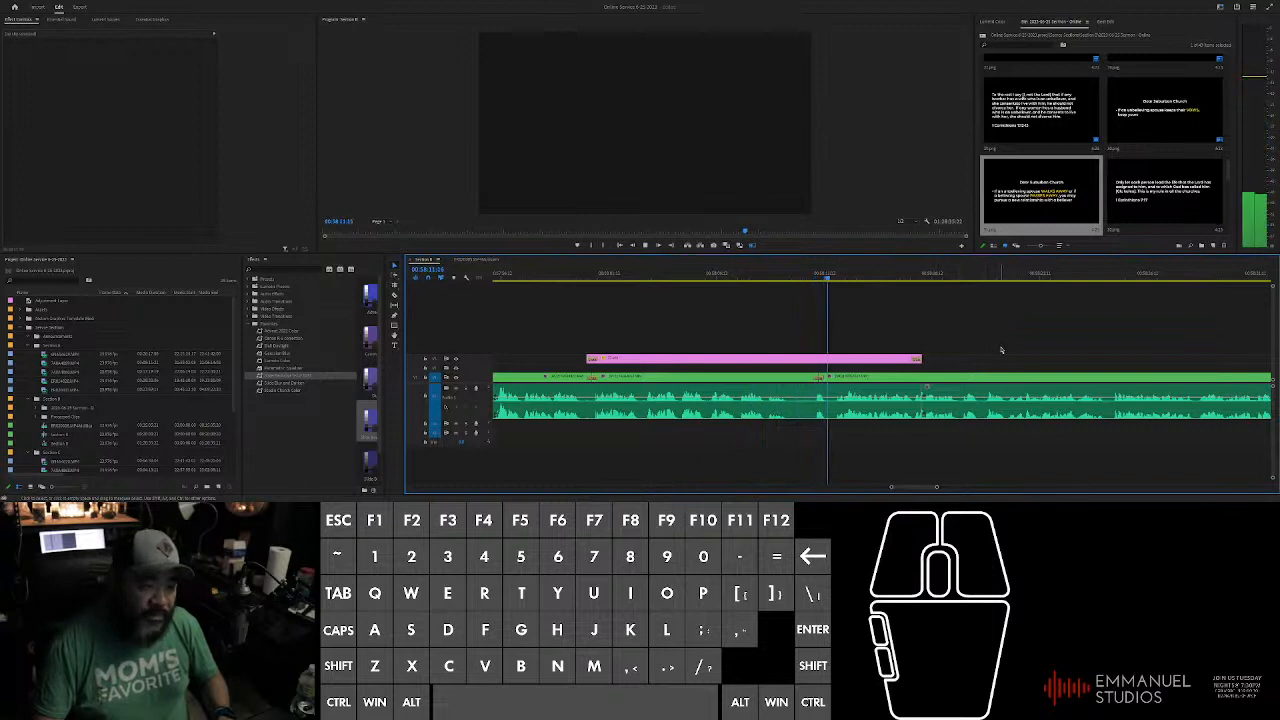
pyautogui.click(982, 348)
pyautogui.keyDown('alt'); pyautogui.scroll(-3, 982, 348); pyautogui.keyUp('alt')
pyautogui.keyDown('alt'); pyautogui.click(1003, 347); pyautogui.keyUp('alt')
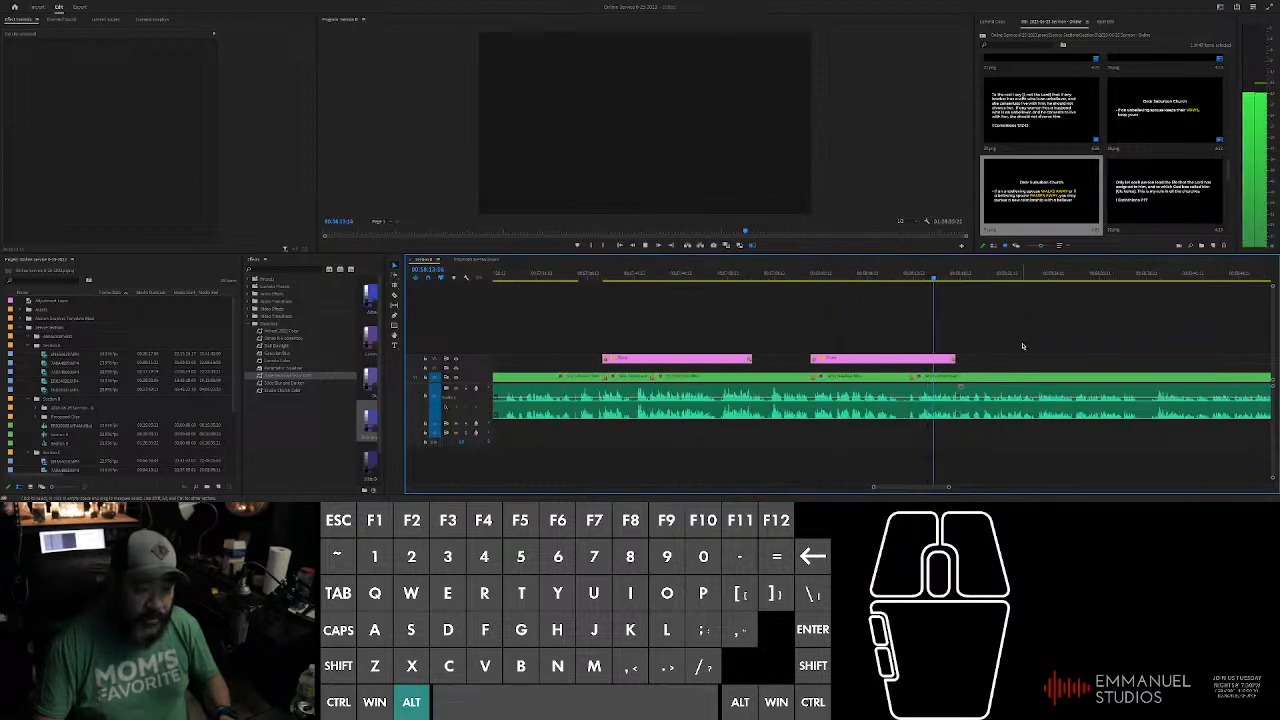
pyautogui.keyDown('alt'); pyautogui.scroll(2, 1006, 337); pyautogui.keyUp('alt')
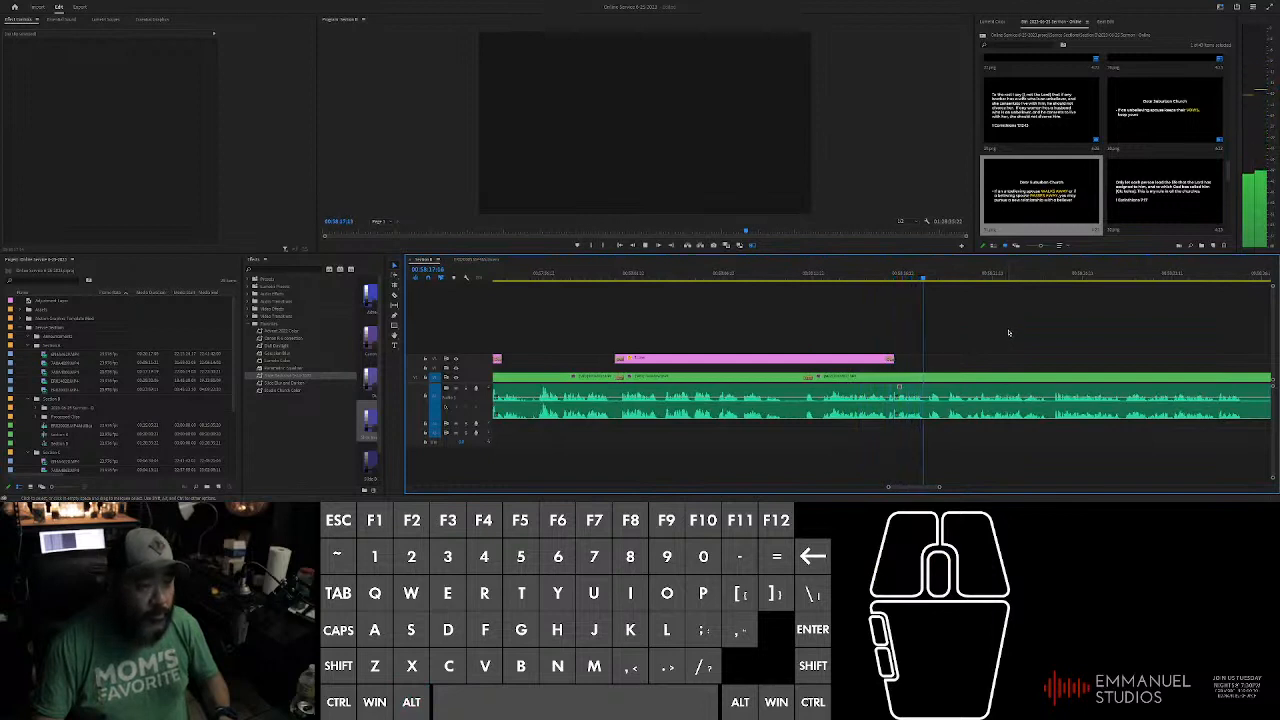
pyautogui.scroll(-2, 1004, 335)
pyautogui.scroll(-1, 1000, 335)
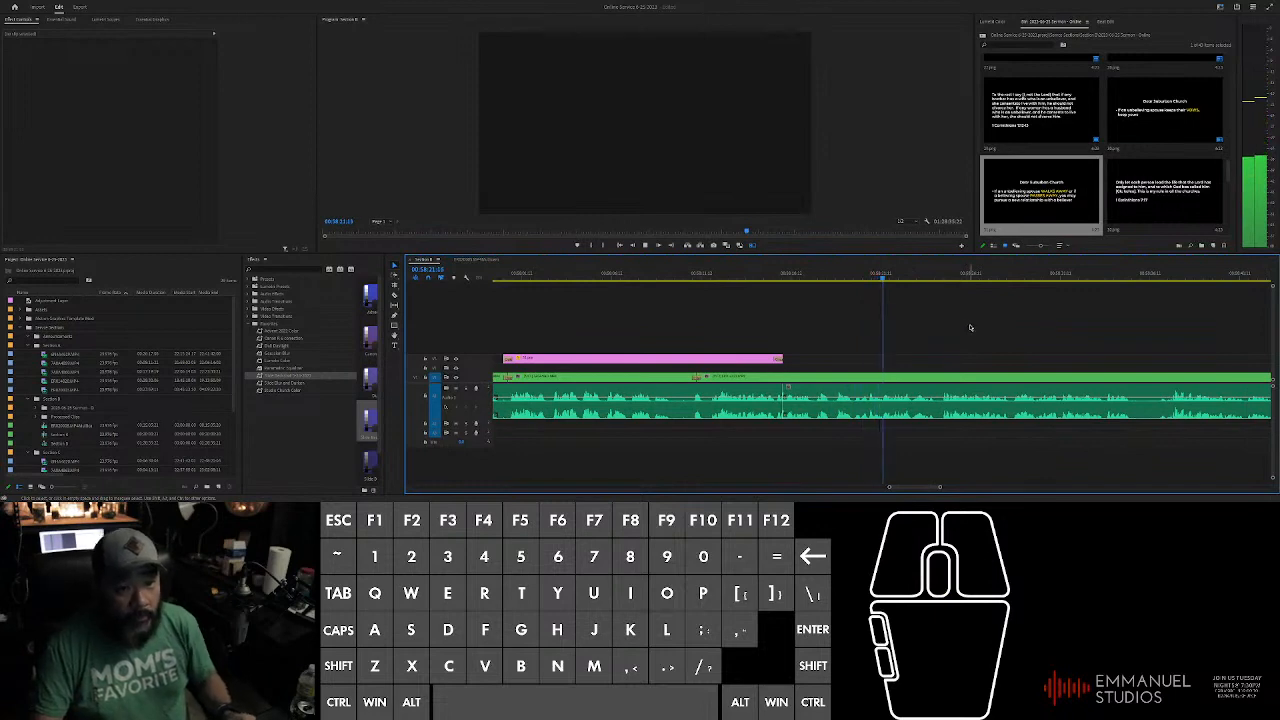
pyautogui.keyDown('alt'); pyautogui.scroll(-3, 975, 330); pyautogui.keyUp('alt')
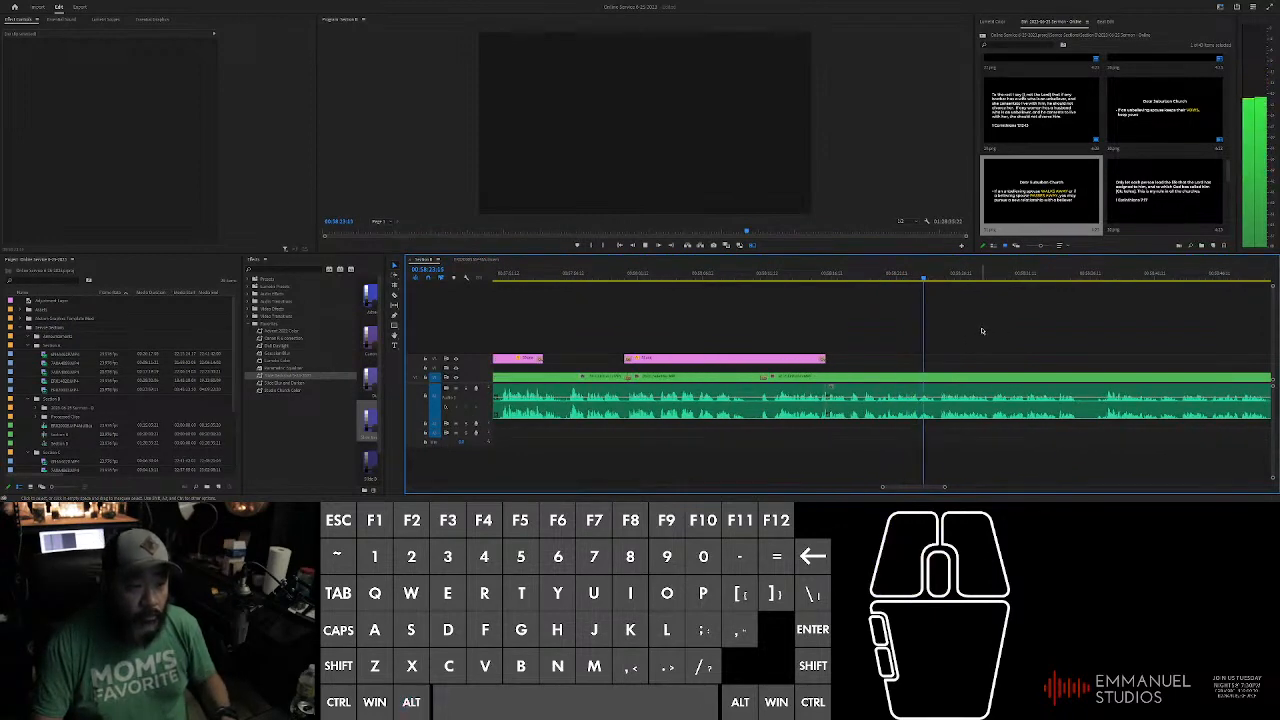
pyautogui.click(987, 328)
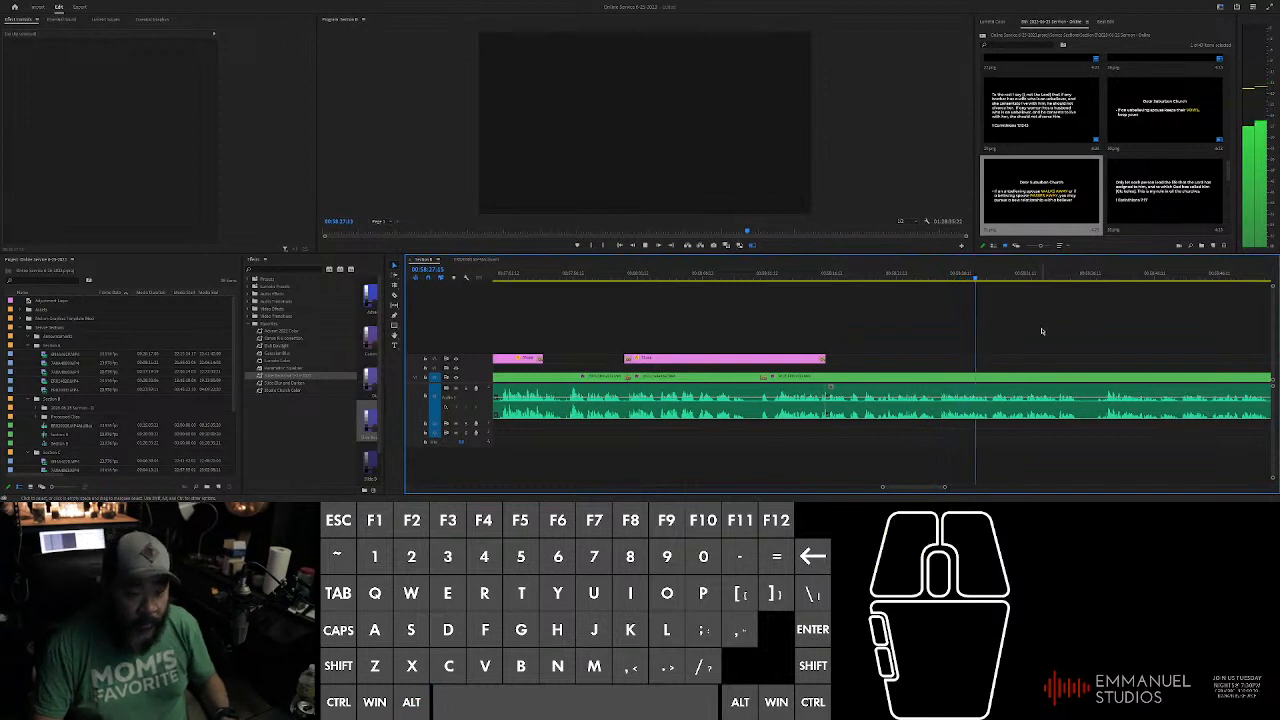
pyautogui.keyDown('alt'); pyautogui.scroll(3, 1042, 333); pyautogui.keyUp('alt')
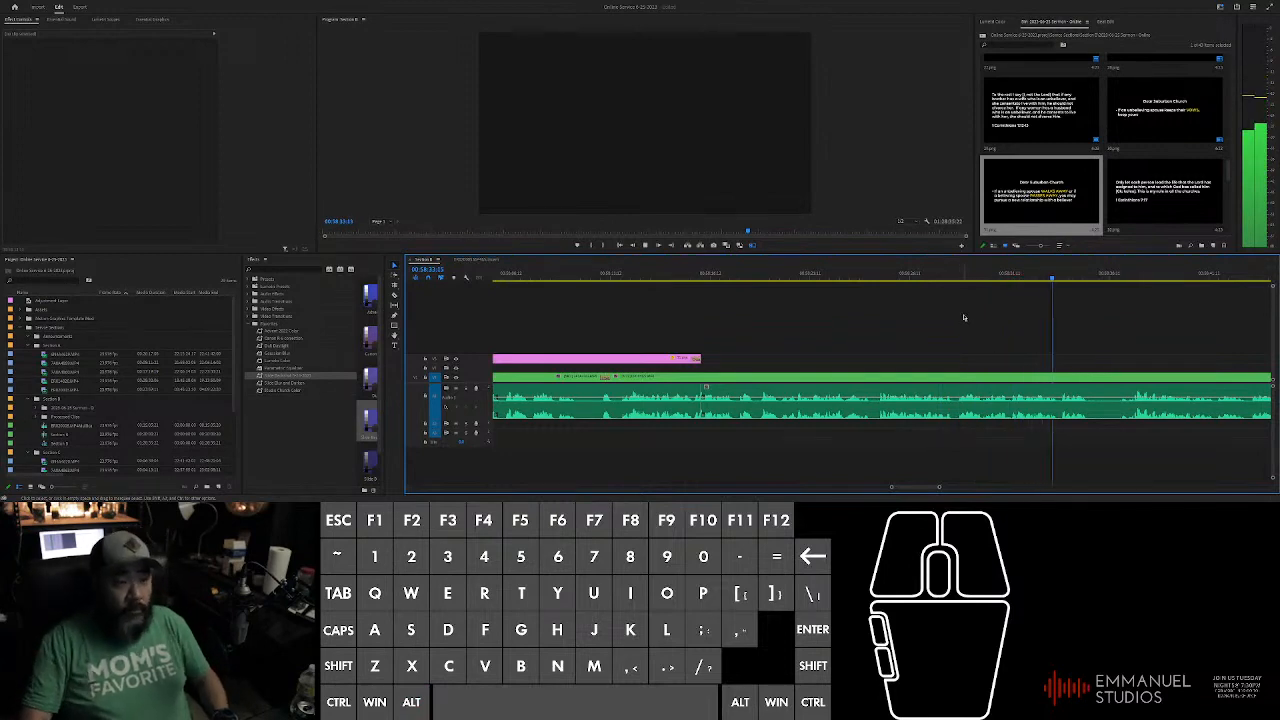
pyautogui.click(1029, 323)
pyautogui.keyDown('alt'); pyautogui.scroll(-2, 1029, 323); pyautogui.keyUp('alt')
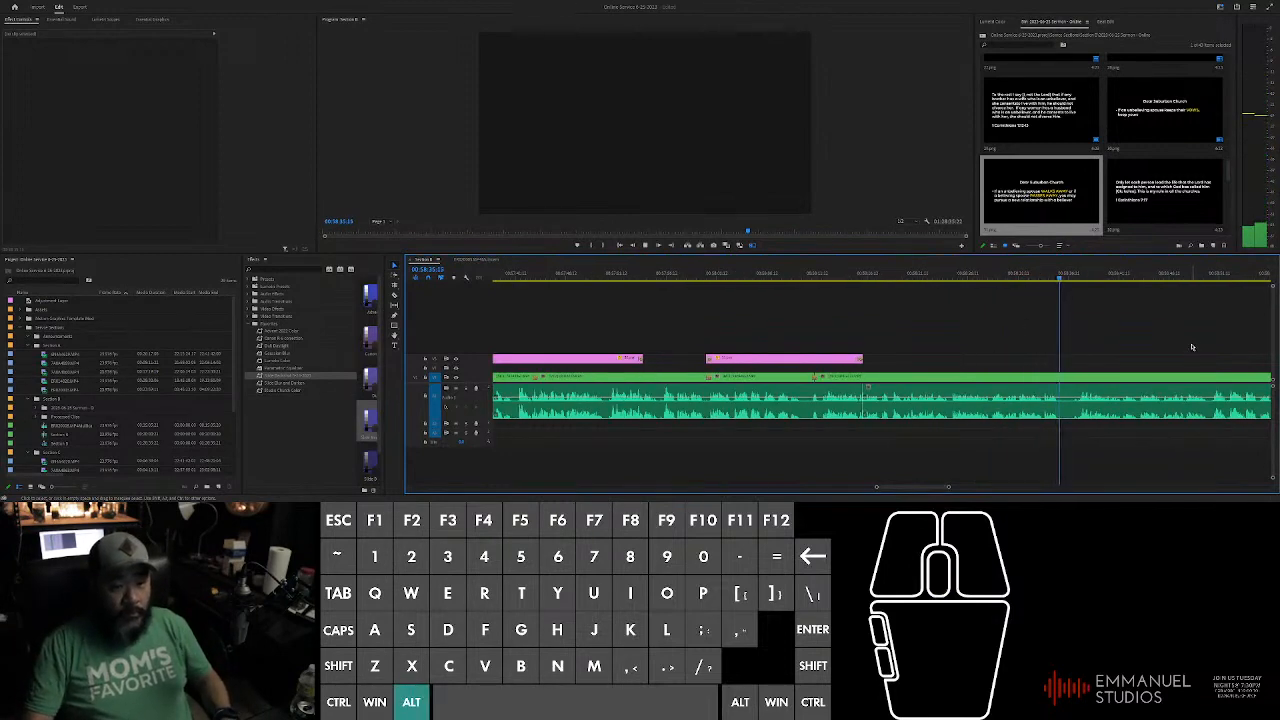
pyautogui.keyDown('alt'); pyautogui.scroll(-5, 1175, 343); pyautogui.keyUp('alt')
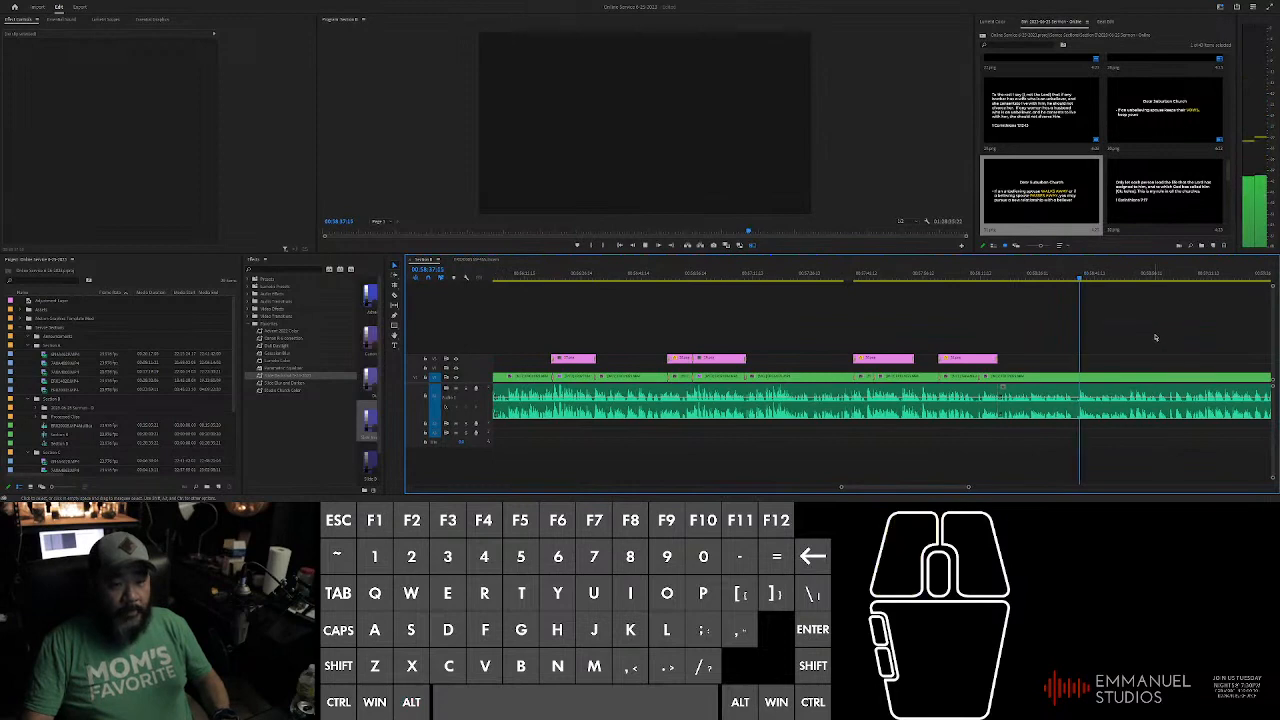
pyautogui.scroll(-4, 1155, 337)
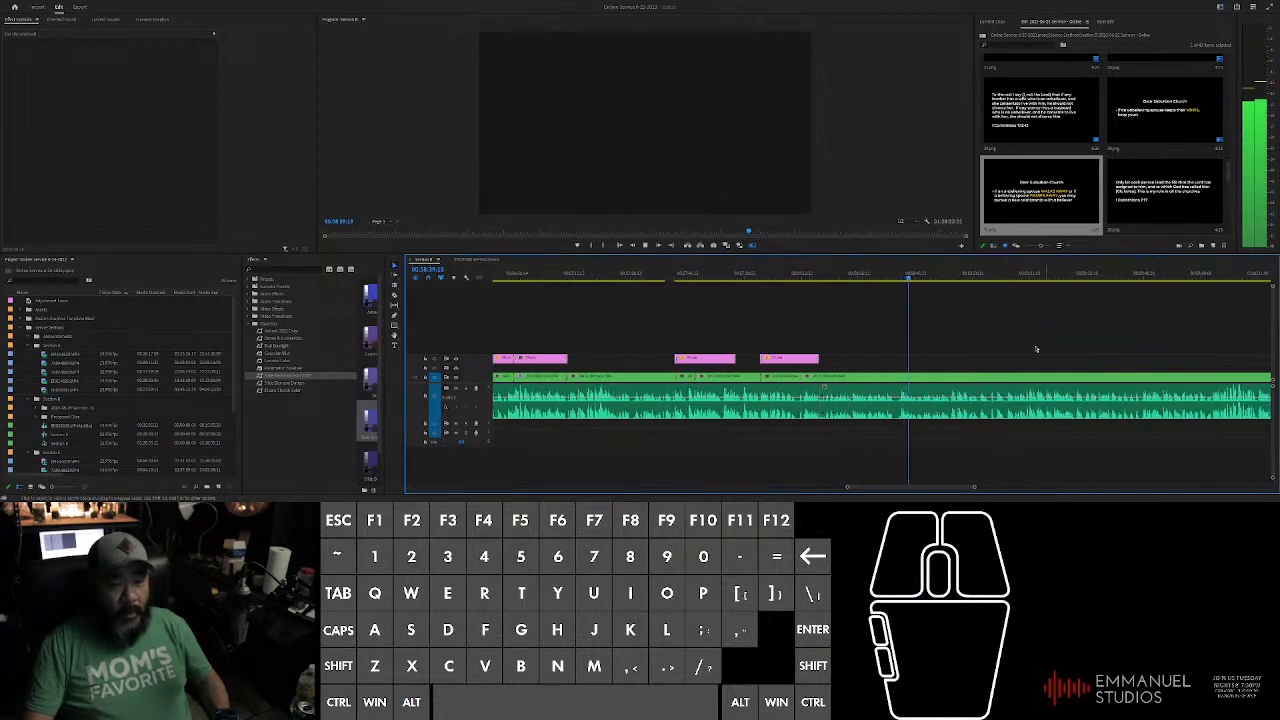
pyautogui.keyDown('alt'); pyautogui.scroll(-4, 1039, 325); pyautogui.keyUp('alt')
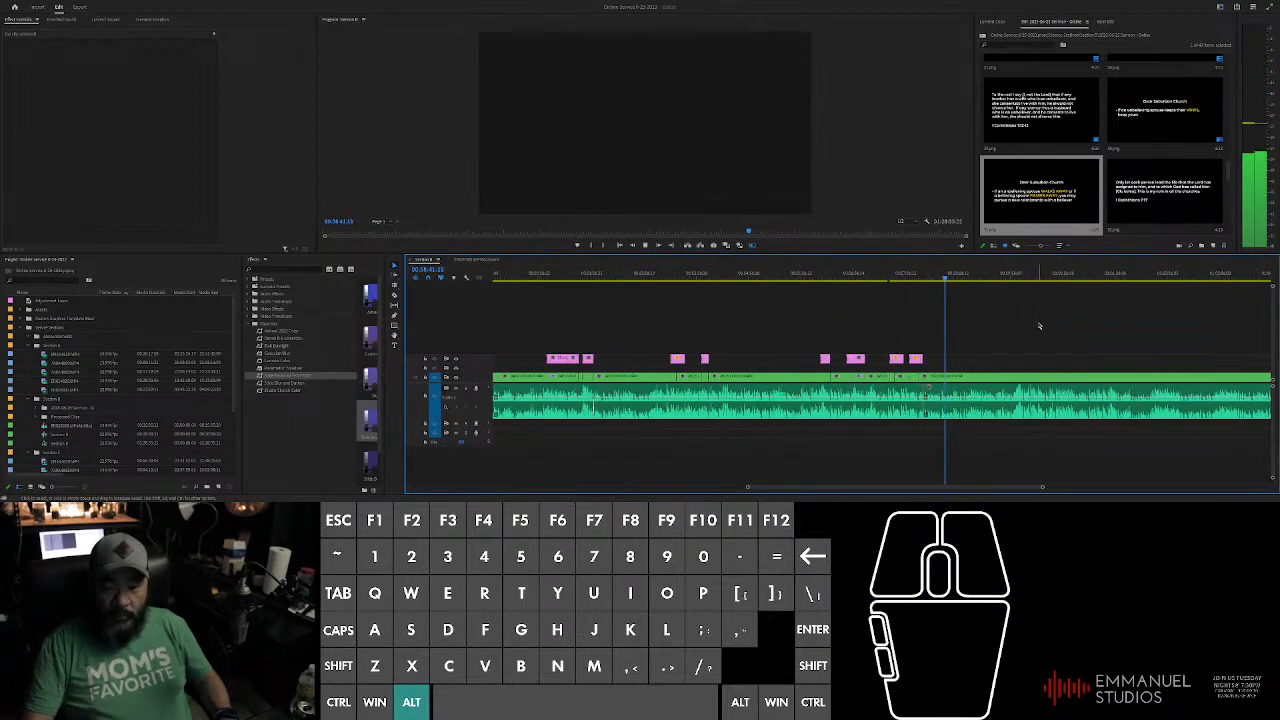
pyautogui.keyDown('alt'); pyautogui.scroll(-3, 930, 278); pyautogui.keyUp('alt')
# Step: Play the speech around 00:59:40 to locate where the 1 Corinthians 7:17 reading begins, and set the playhead at about 00:59:41
pyautogui.moveTo(926, 279); pyautogui.dragTo(992, 277)
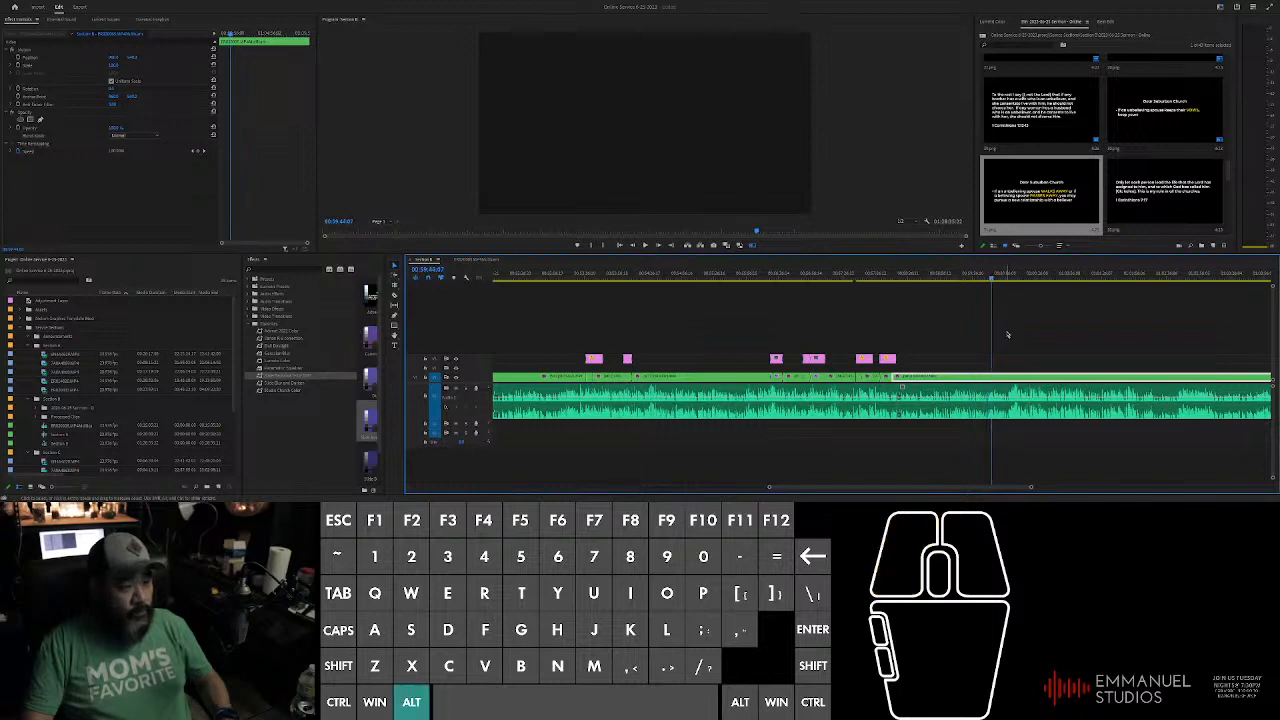
pyautogui.keyDown('alt'); pyautogui.scroll(5, 1014, 326); pyautogui.keyUp('alt')
pyautogui.press('space')
pyautogui.keyDown('alt'); pyautogui.scroll(3, 1014, 326); pyautogui.keyUp('alt')
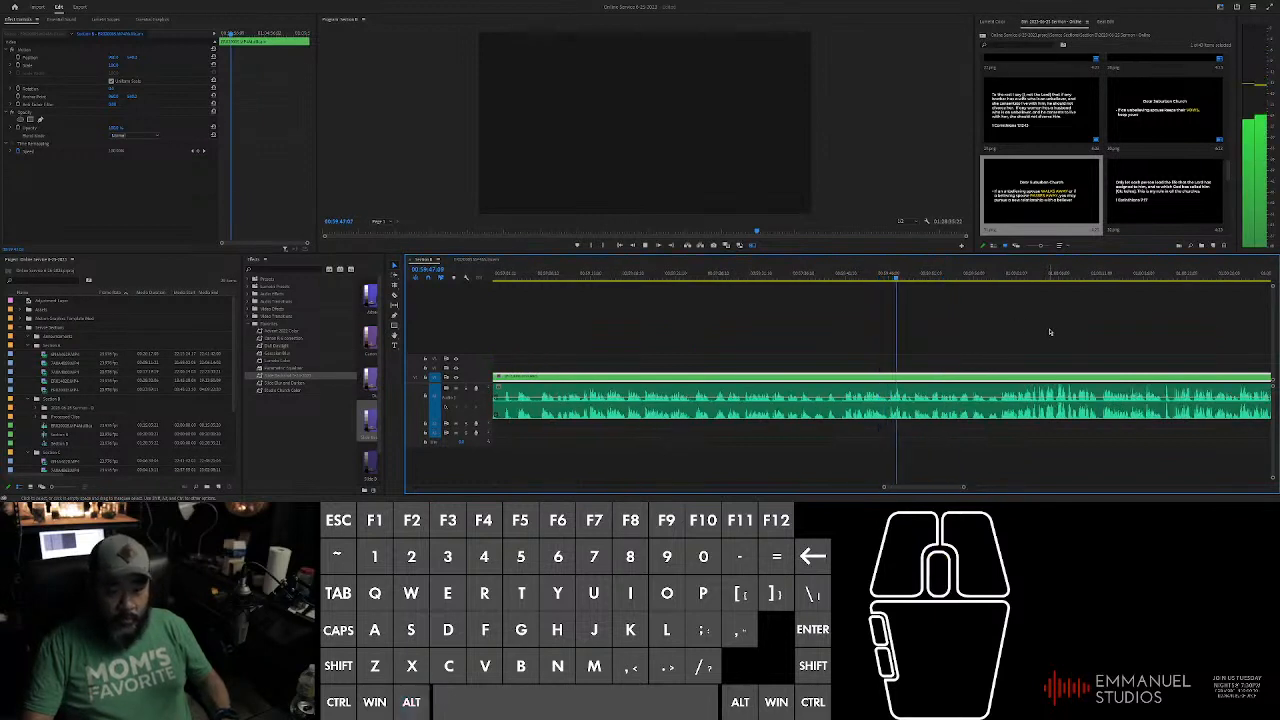
pyautogui.press('space')
pyautogui.moveTo(866, 277); pyautogui.dragTo(830, 285)
pyautogui.press('space')
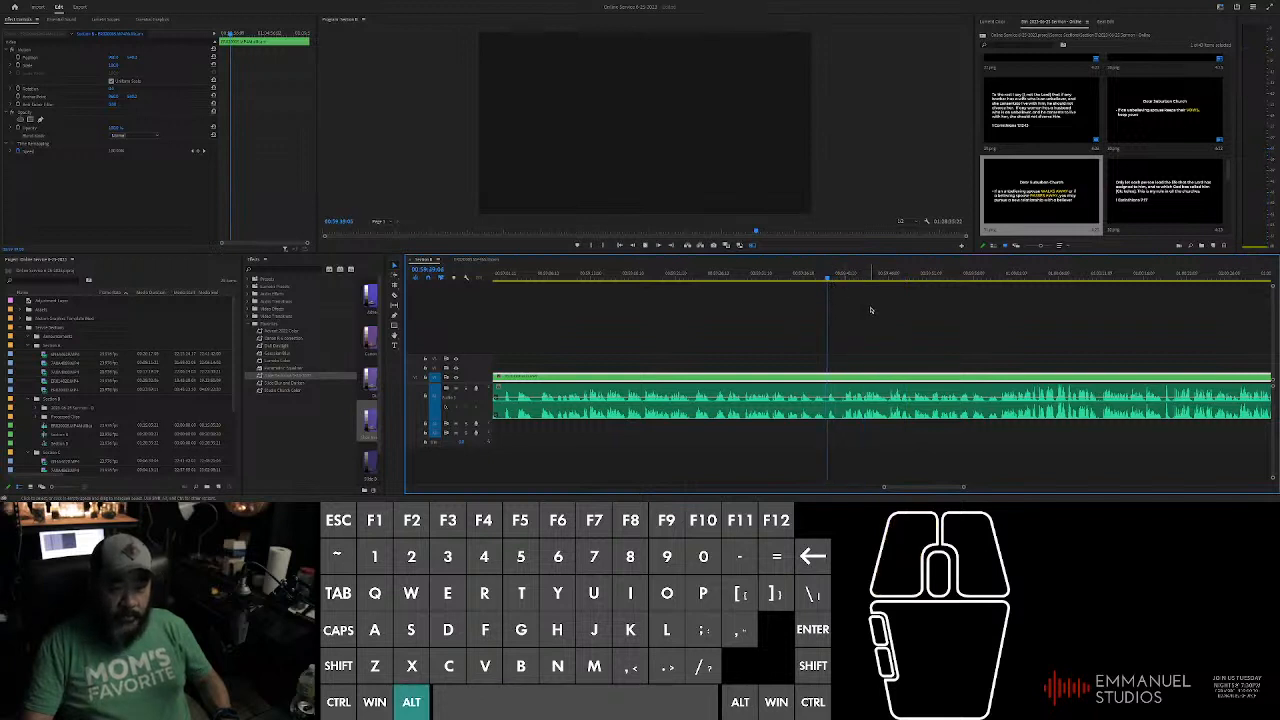
pyautogui.keyDown('alt'); pyautogui.scroll(2, 860, 300); pyautogui.keyUp('alt')
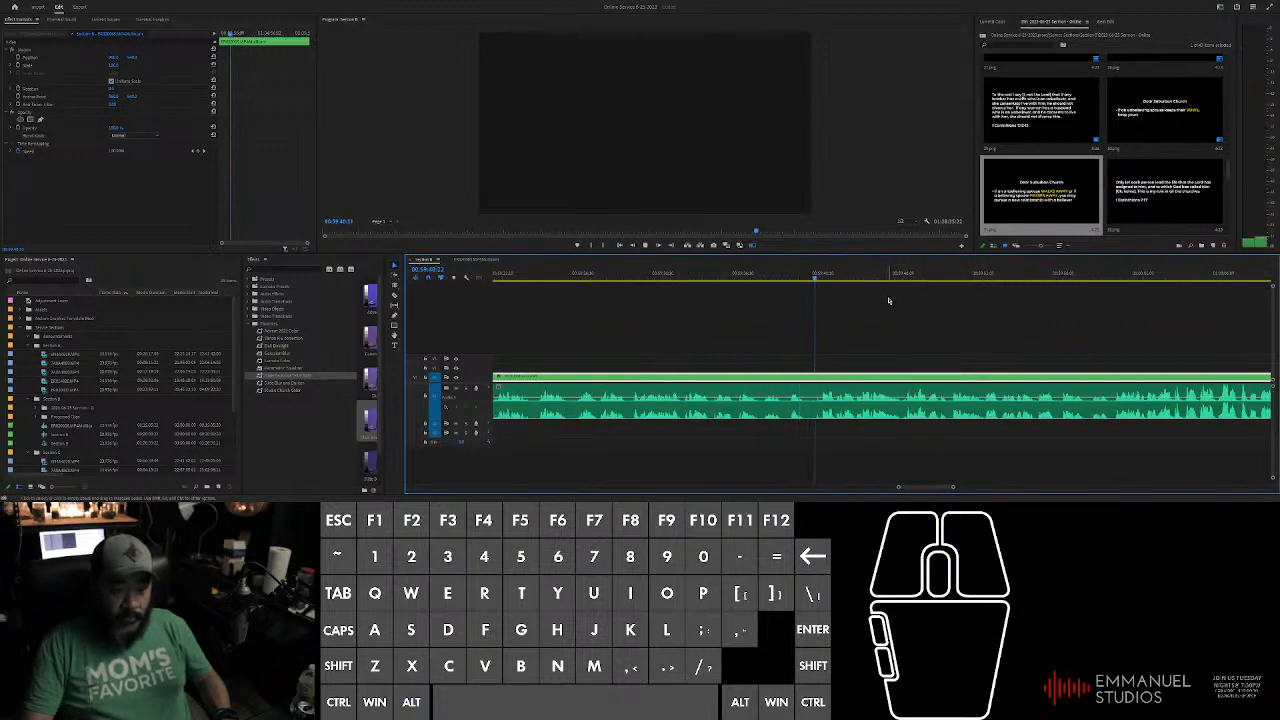
pyautogui.click(836, 283)
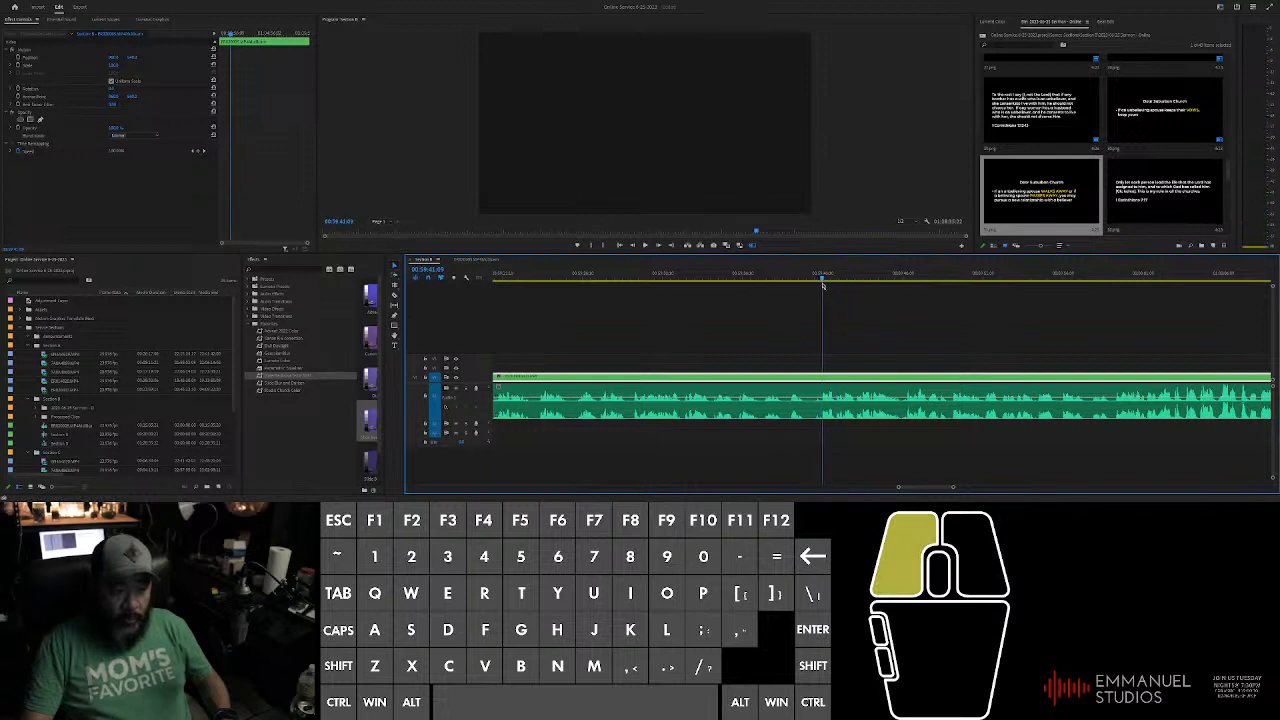
pyautogui.moveTo(819, 285); pyautogui.dragTo(821, 285)
pyautogui.keyDown('alt'); pyautogui.scroll(3, 785, 400); pyautogui.keyUp('alt')
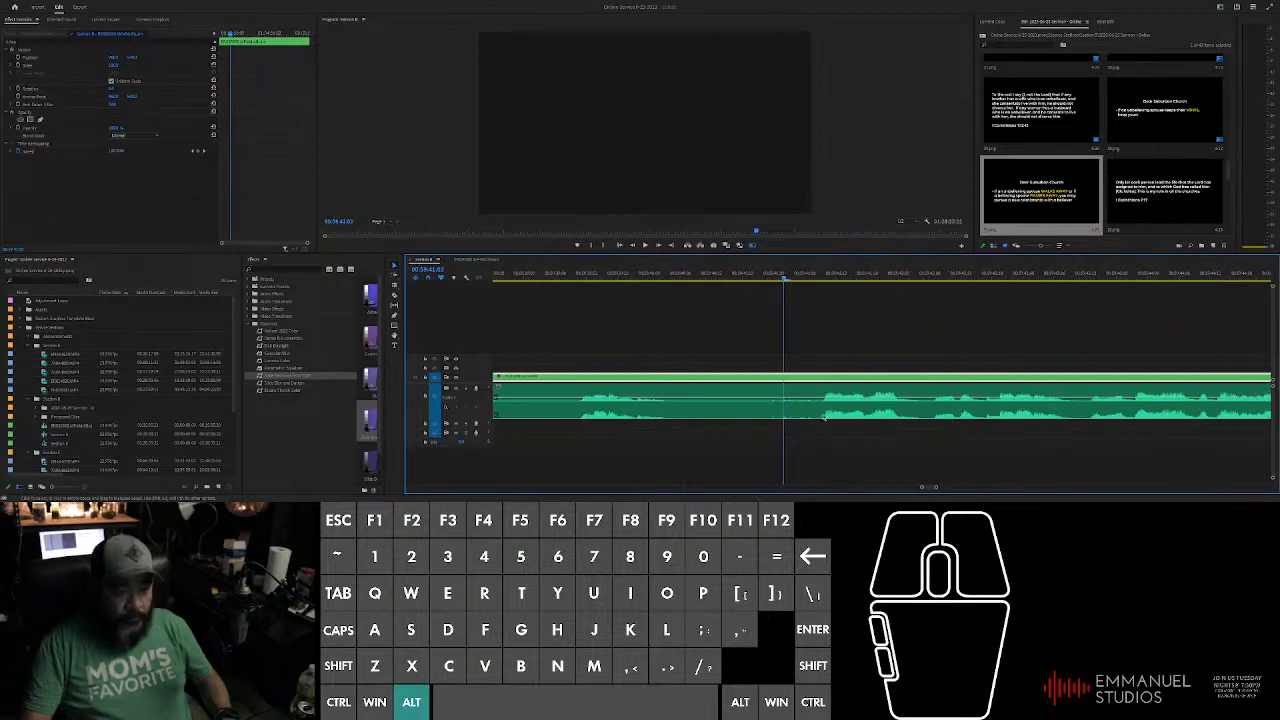
pyautogui.keyDown('ctrl'); pyautogui.click(786, 400); pyautogui.keyUp('ctrl')
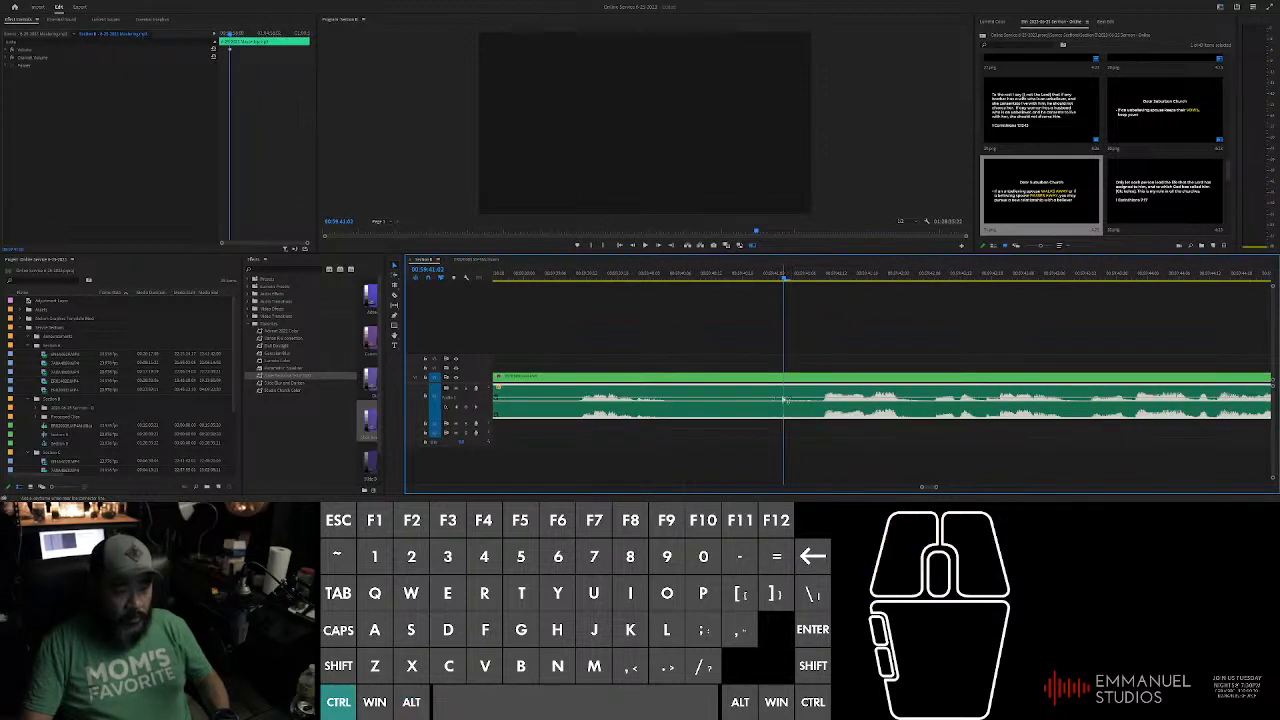
pyautogui.moveTo(786, 404); pyautogui.dragTo(835, 479)
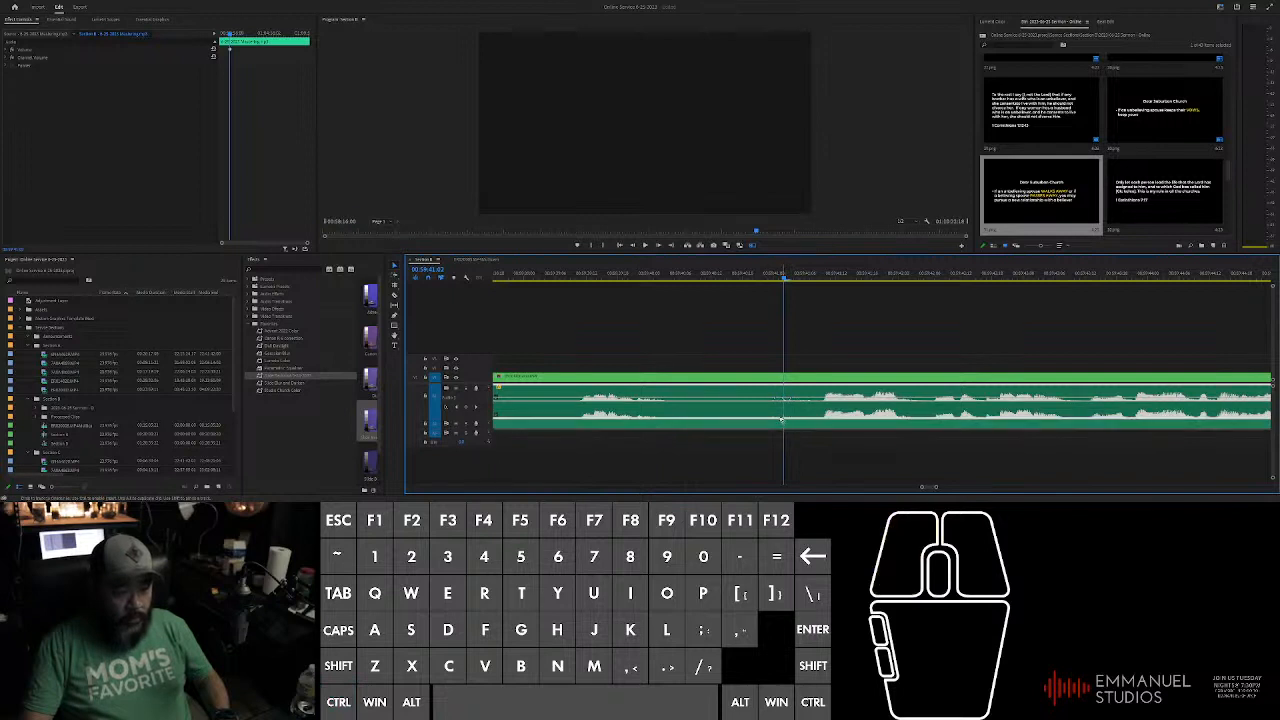
pyautogui.hotkey('ctrl', 'z')
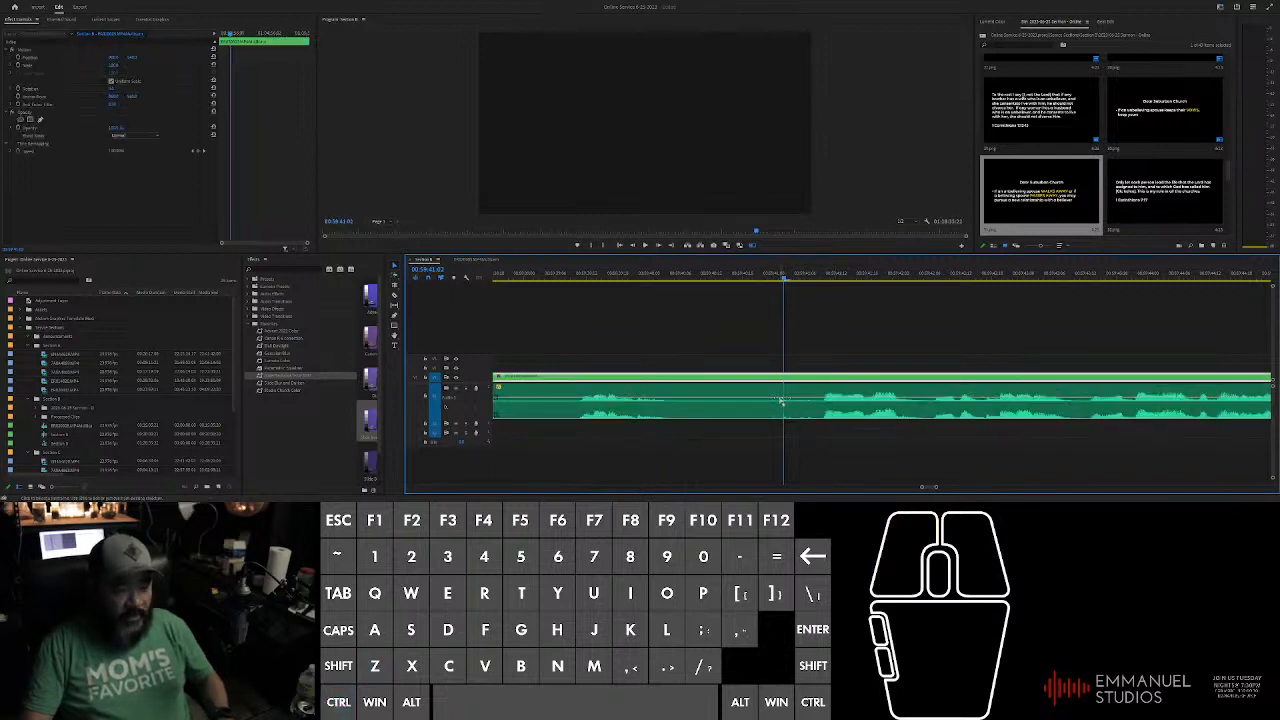
# Step: Dip the sermon audio with volume keyframes at about 00:59:41 and place the 1 Corinthians 7:17 slide above the video from that point
pyautogui.click(784, 400)
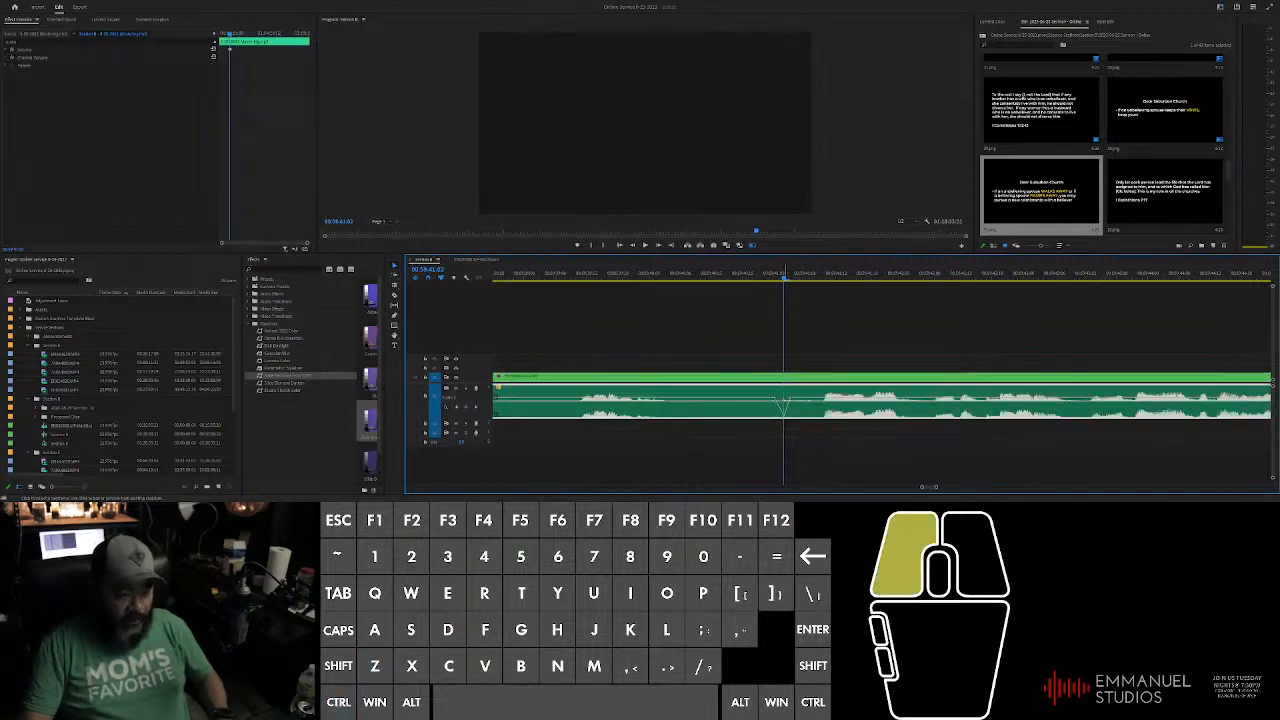
pyautogui.moveTo(1157, 185); pyautogui.dragTo(800, 344)
pyautogui.scroll(2, 820, 342)
pyautogui.press('space')
pyautogui.press('space')
pyautogui.click(836, 357)
pyautogui.scroll(-2, 830, 350)
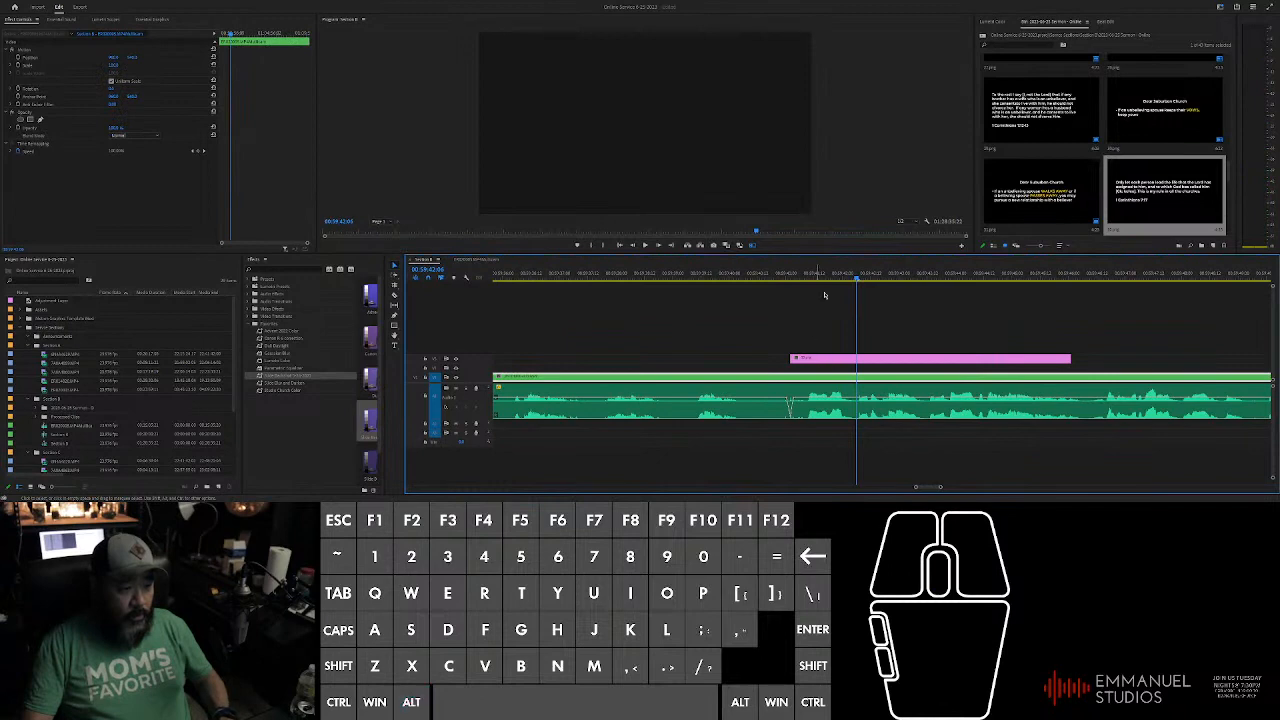
# Step: Split the sermon video at the start of the 1 Corinthians 7:17 slide and extend the slide's end to about 00:59:52
pyautogui.keyDown('shift'); pyautogui.click(790, 279); pyautogui.keyUp('shift')
pyautogui.hotkey('ctrl', 'k')
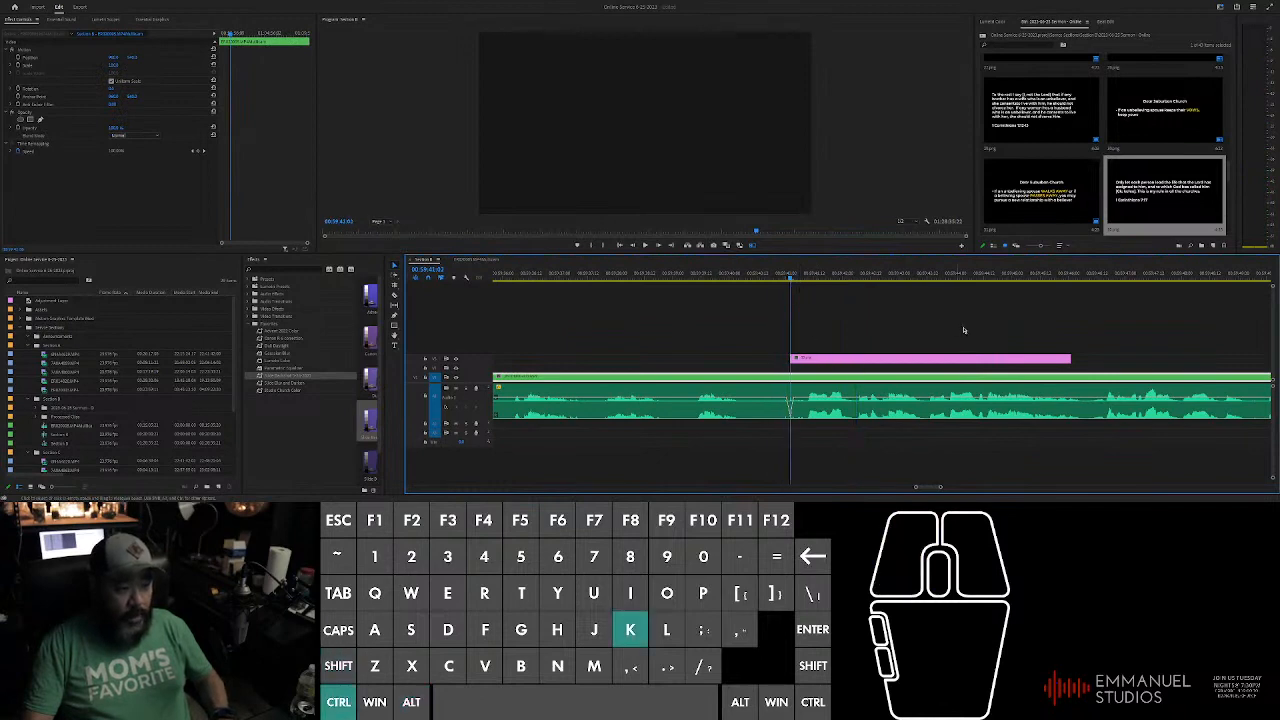
pyautogui.click(1058, 276)
pyautogui.scroll(3, 1075, 301)
pyautogui.press('space')
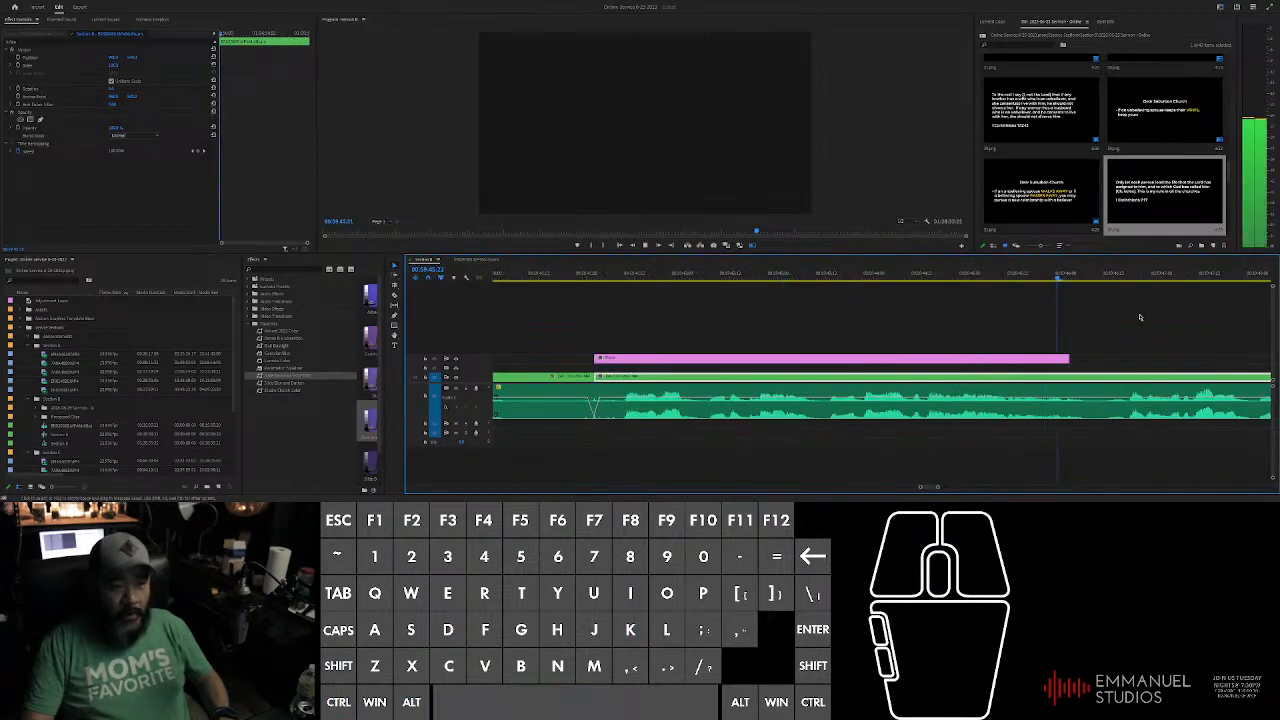
pyautogui.press('space')
pyautogui.scroll(-4, 1080, 305)
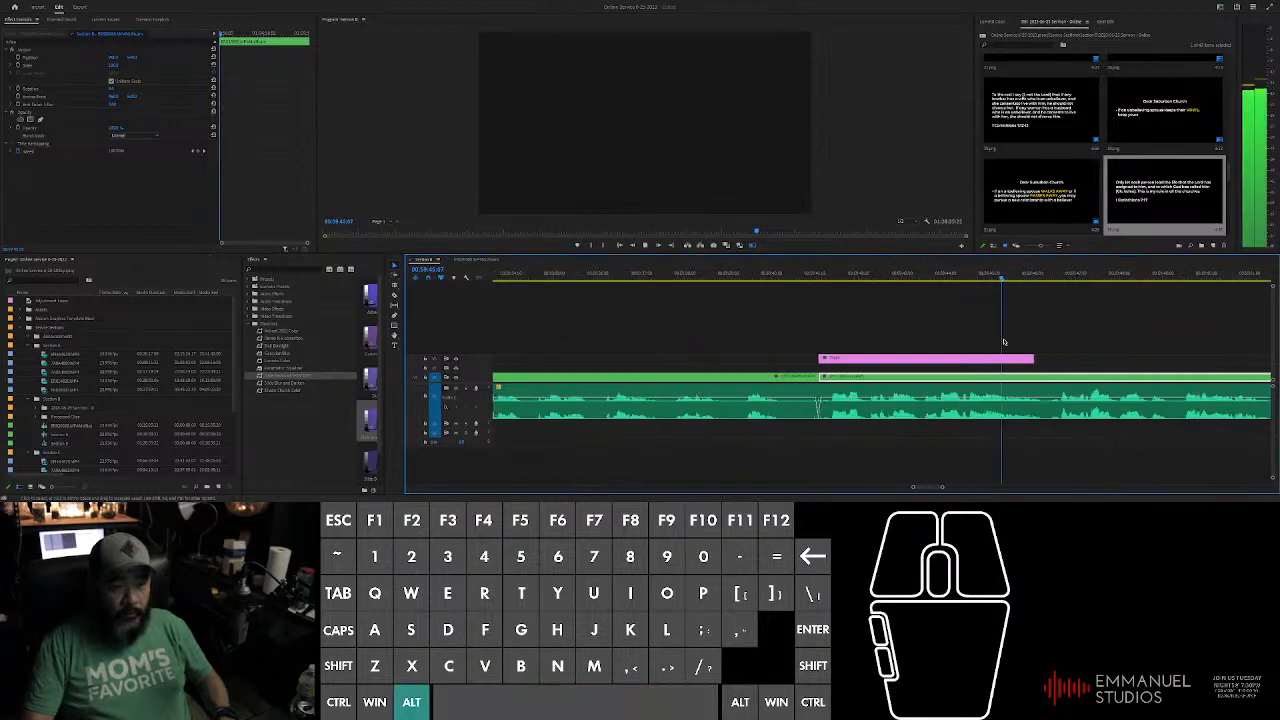
pyautogui.scroll(2, 1155, 321)
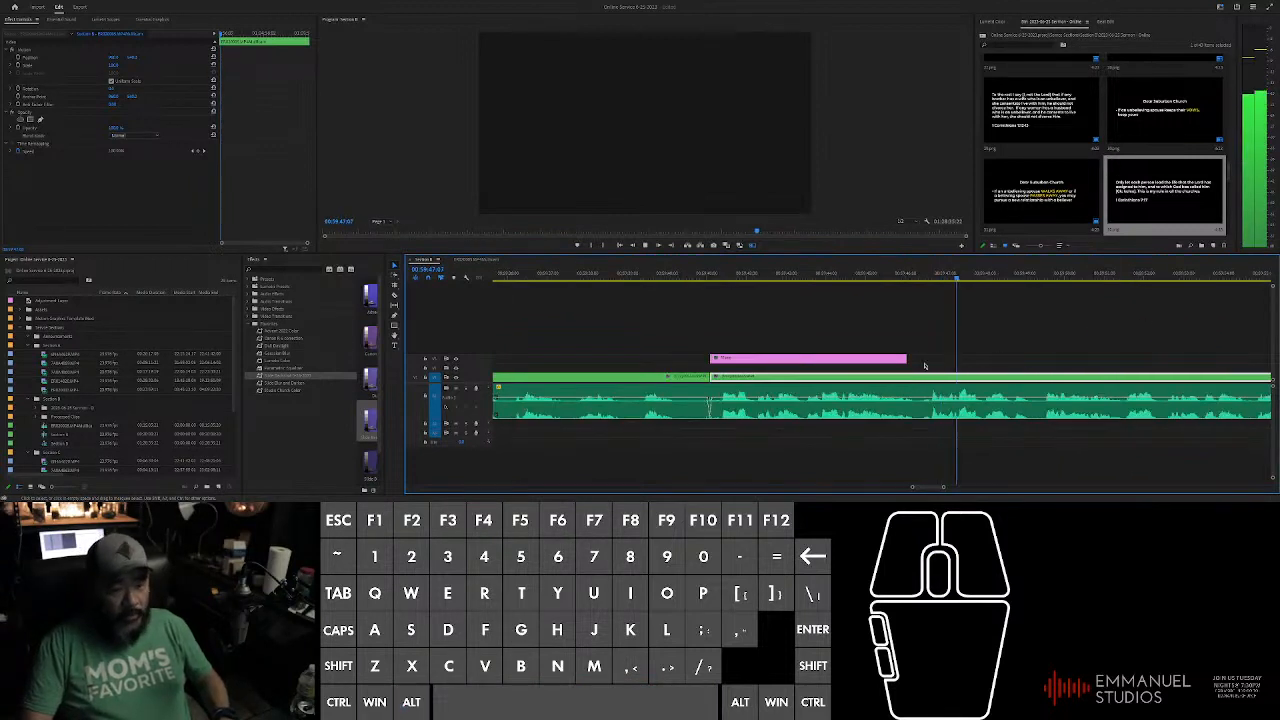
pyautogui.moveTo(909, 358); pyautogui.dragTo(1148, 358)
pyautogui.click(1109, 315)
pyautogui.scroll(-2, 1120, 320)
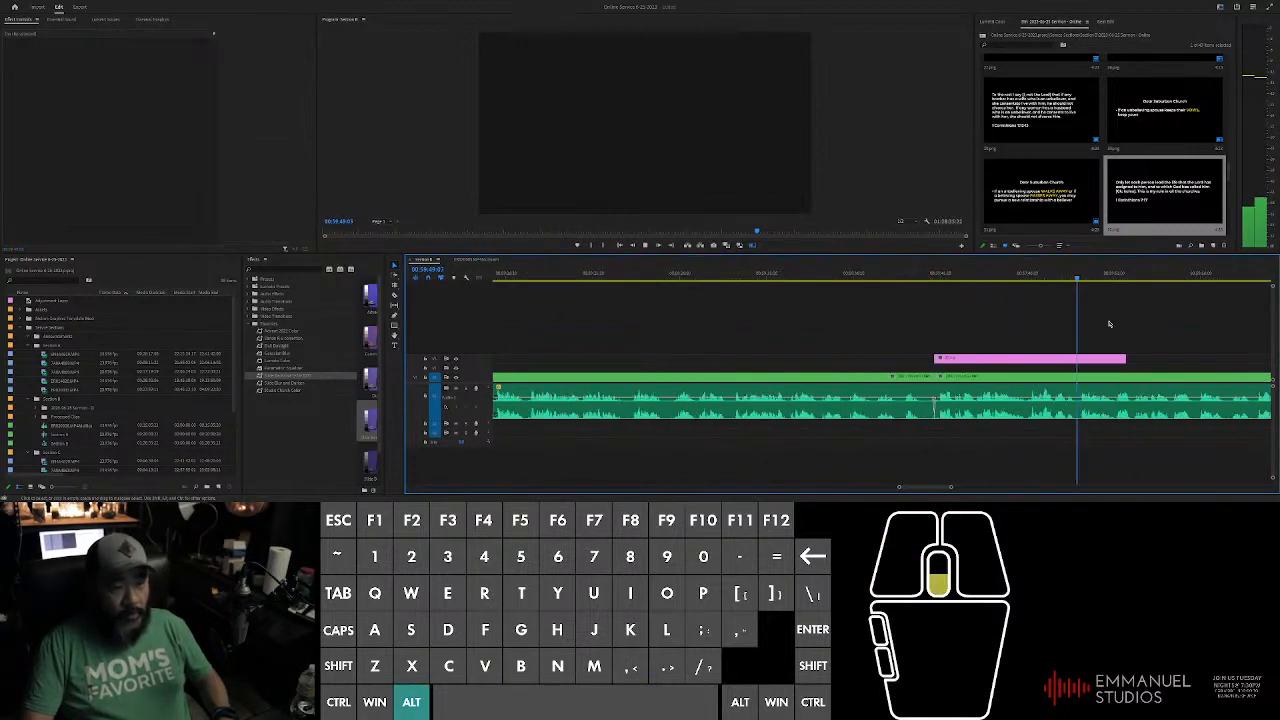
# Step: Play the speech near the end of the 1 Corinthians 7:17 slide and split the sermon video at about 00:59:51
pyautogui.scroll(-1, 1160, 325)
pyautogui.scroll(1, 1162, 326)
pyautogui.scroll(-1, 1164, 328)
pyautogui.scroll(2, 1168, 331)
pyautogui.scroll(1, 1168, 331)
pyautogui.click(1008, 278)
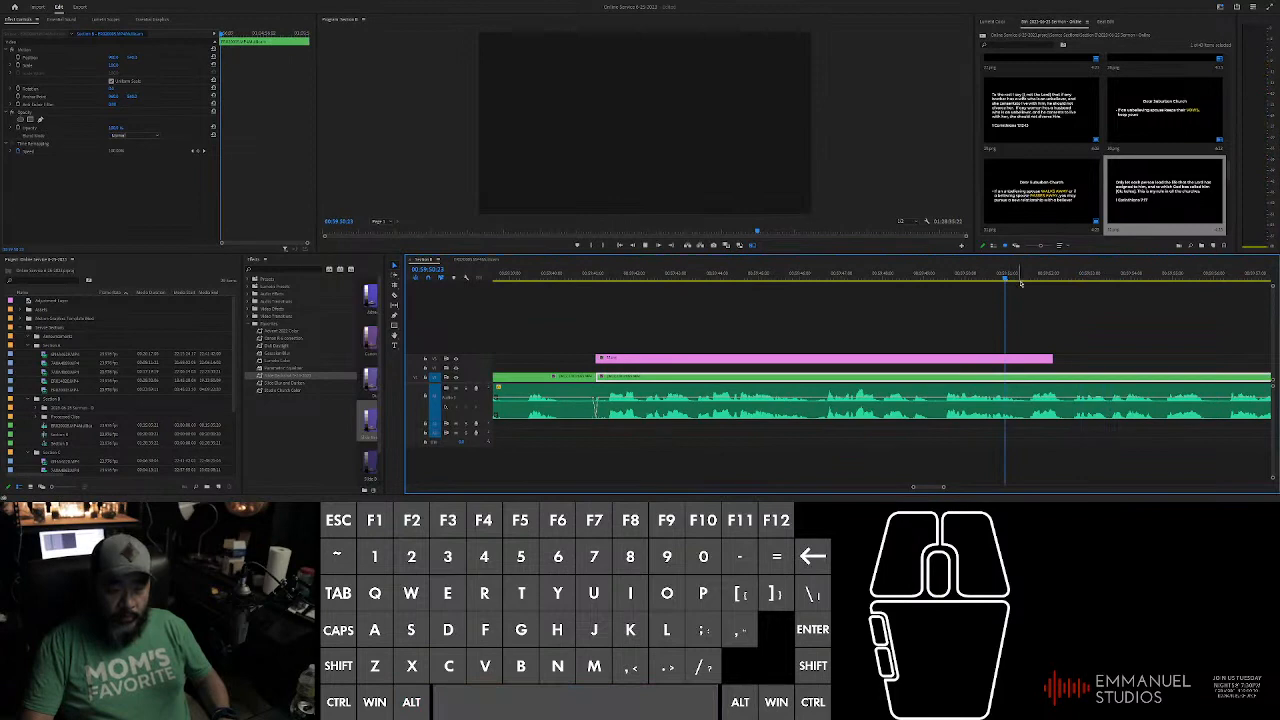
pyautogui.press('space')
pyautogui.hotkey('ctrl', 'k')
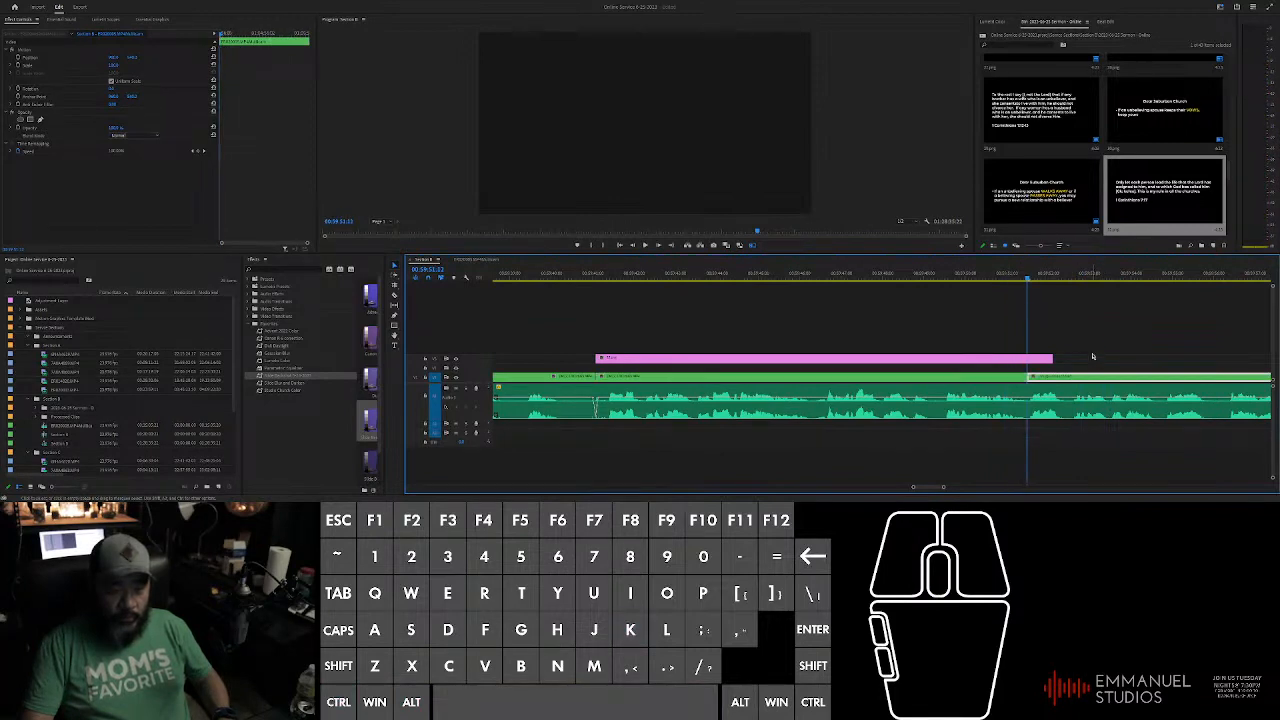
# Step: Add transitions to both ends of the 1 Corinthians 7:17 slide and its video cuts, and shift the slide to line up with them
pyautogui.moveTo(563, 349); pyautogui.dragTo(1078, 380)
pyautogui.hotkey('ctrl', 'k')
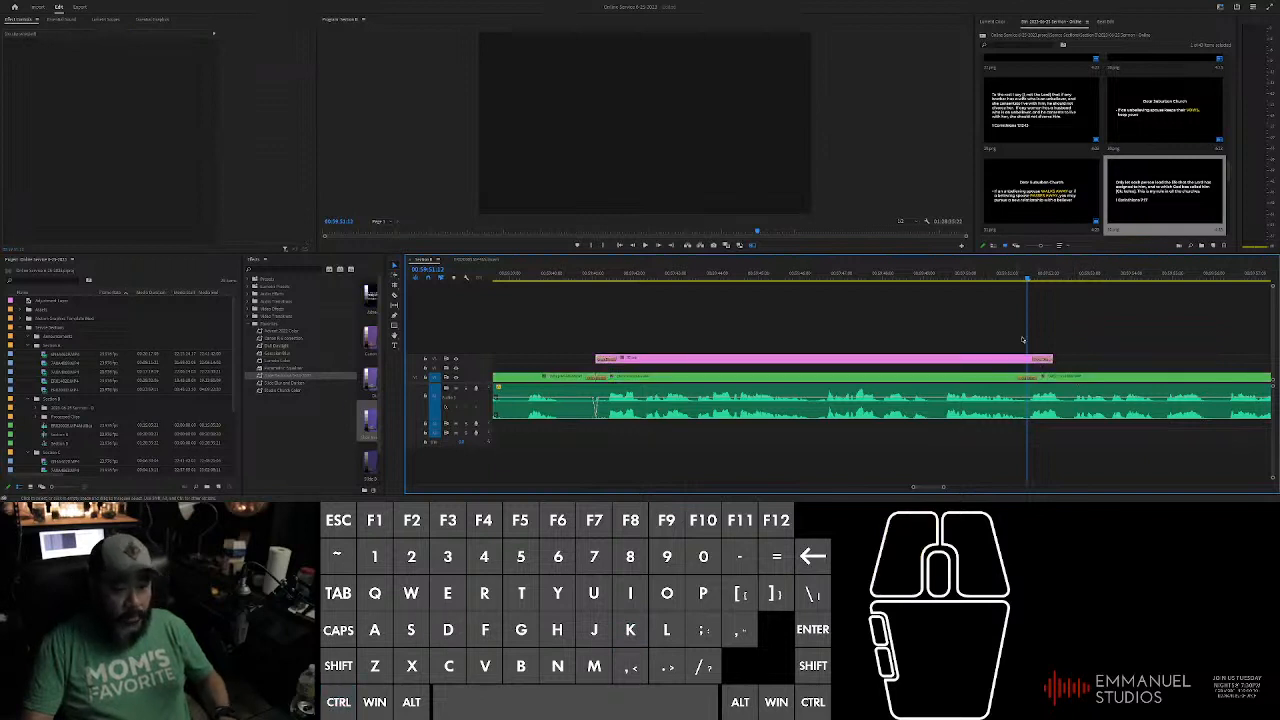
pyautogui.moveTo(853, 366); pyautogui.dragTo(846, 363)
pyautogui.moveTo(1038, 356); pyautogui.dragTo(1034, 357)
# Step: Apply the saved Lumetri Color and Gaussian Blur preset to the sermon video segment beneath the 1 Corinthians 7:17 slide
pyautogui.click(824, 276)
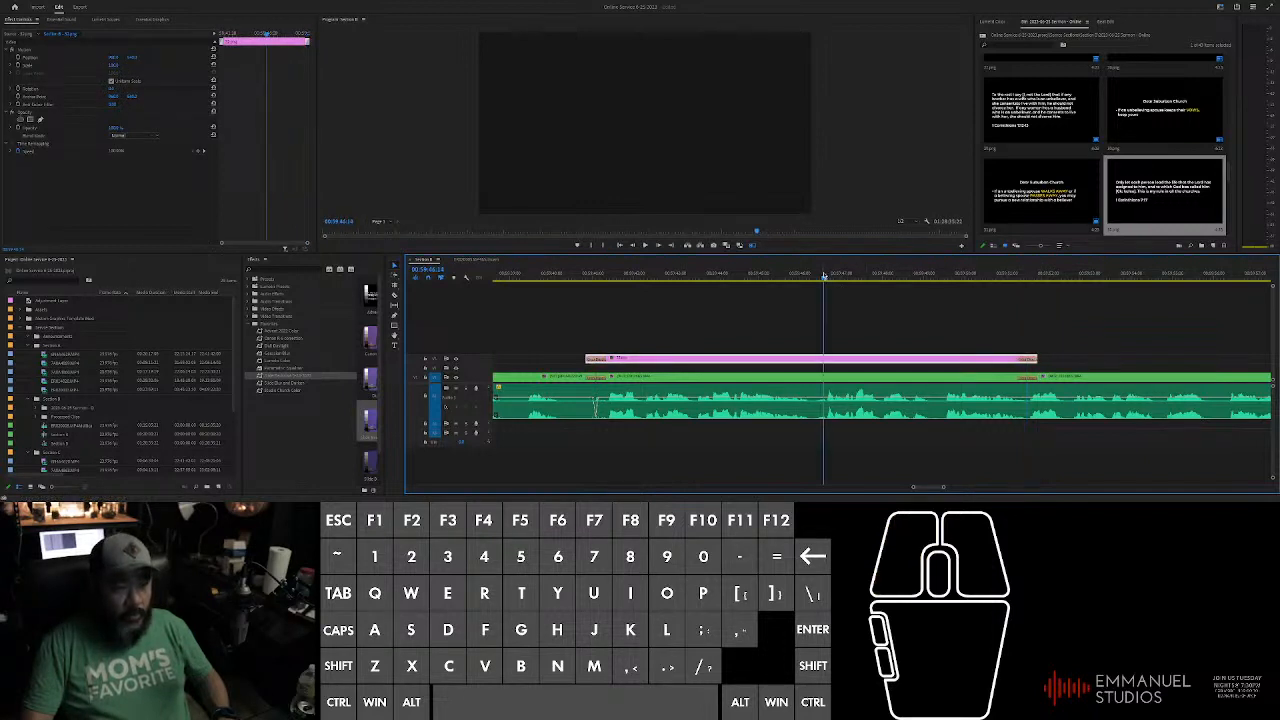
pyautogui.click(431, 157)
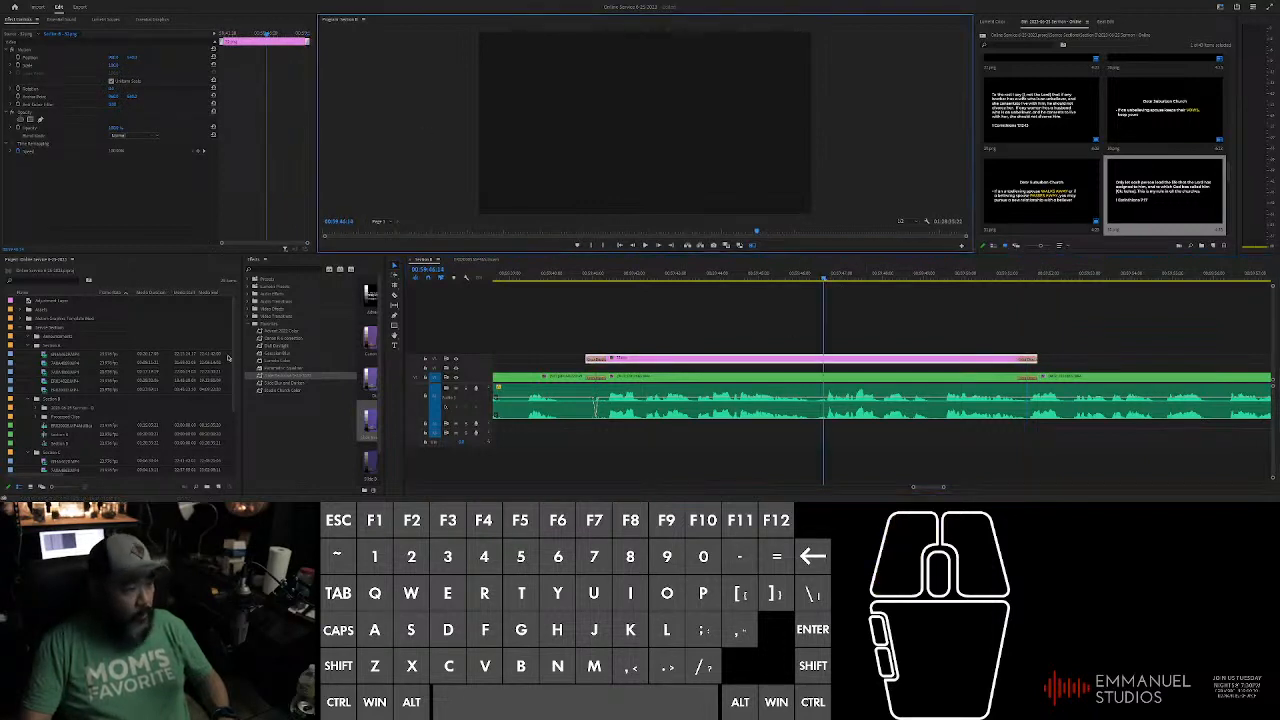
pyautogui.moveTo(275, 377); pyautogui.dragTo(962, 380)
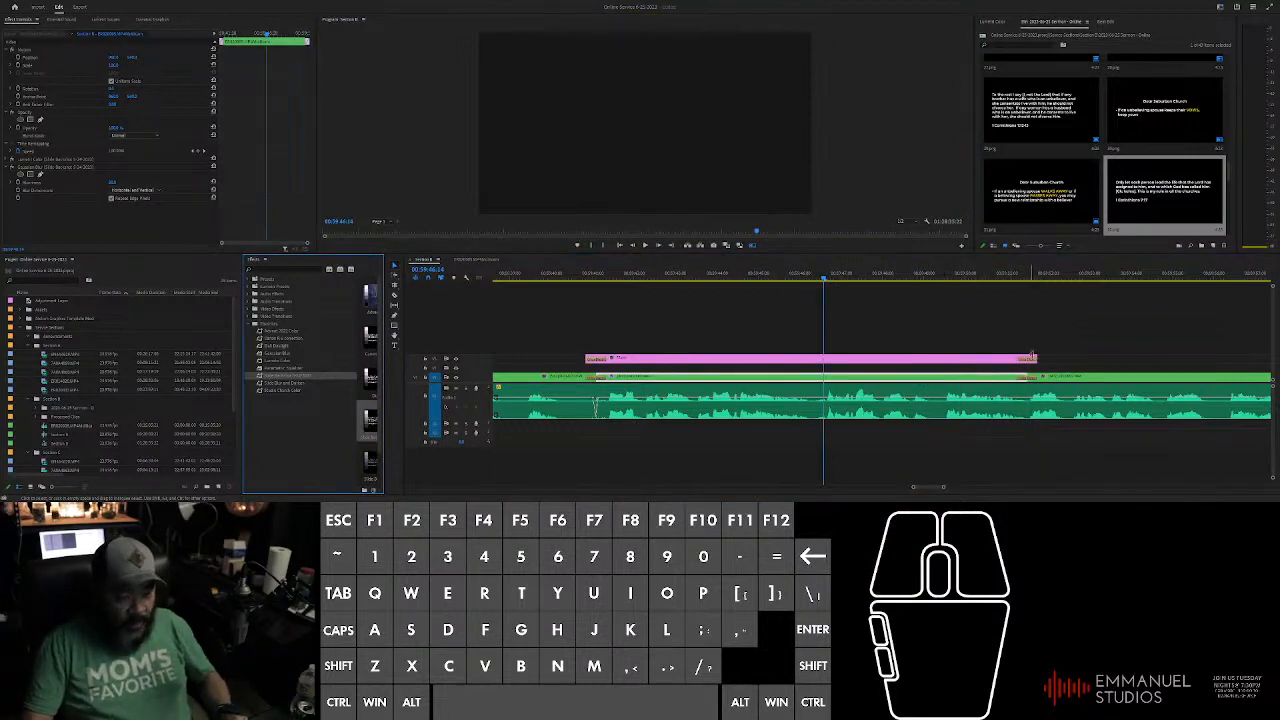
pyautogui.click(980, 330)
# Step: Play the sermon past the end of the 1 Corinthians 7:17 slide to about 01:00:07, listening for the next slide's cue
pyautogui.scroll(-3, 986, 340)
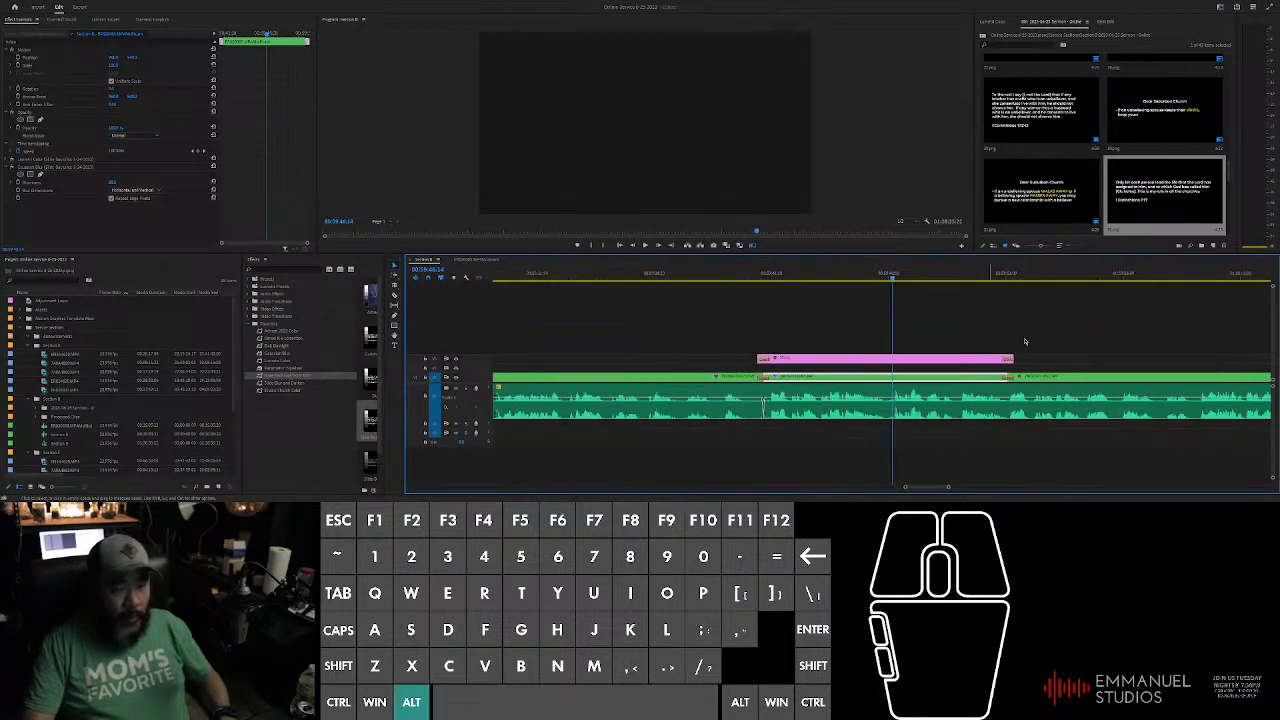
pyautogui.click(1030, 338)
pyautogui.scroll(1, 1072, 336)
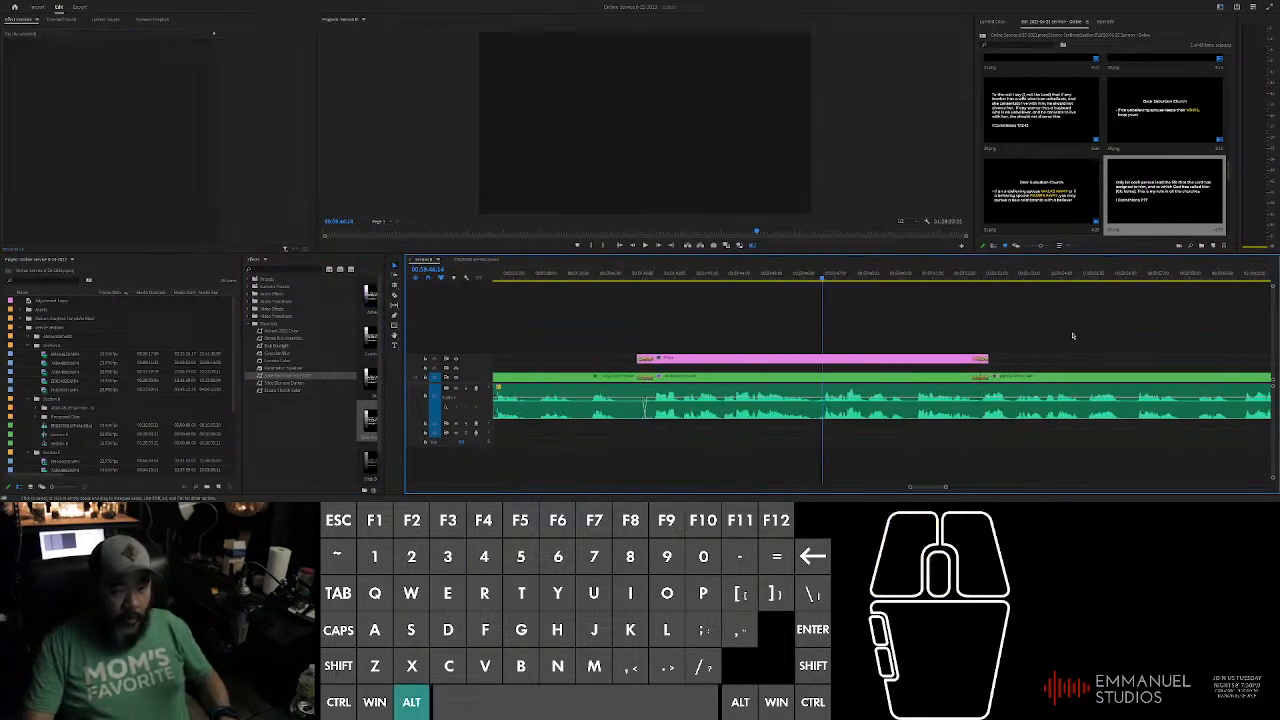
pyautogui.click(968, 278)
pyautogui.scroll(2, 1000, 300)
pyautogui.press('space')
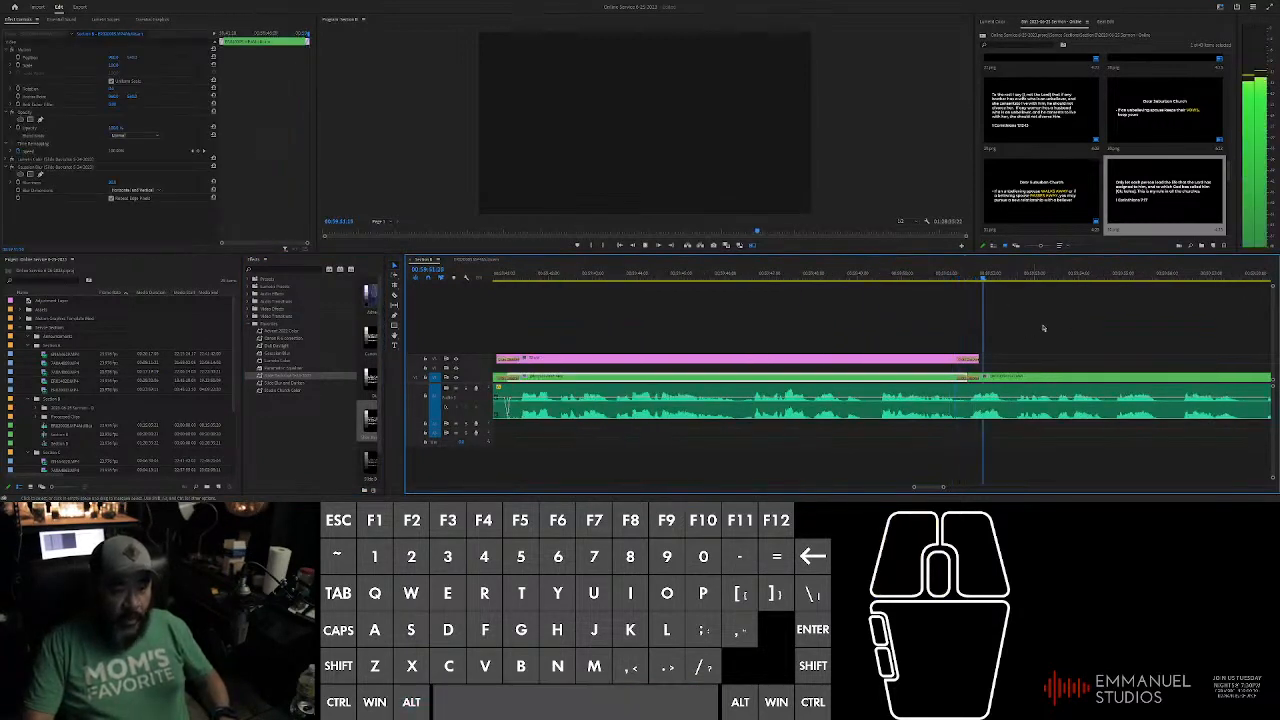
pyautogui.keyDown('alt'); pyautogui.scroll(-3, 1036, 330); pyautogui.keyUp('alt')
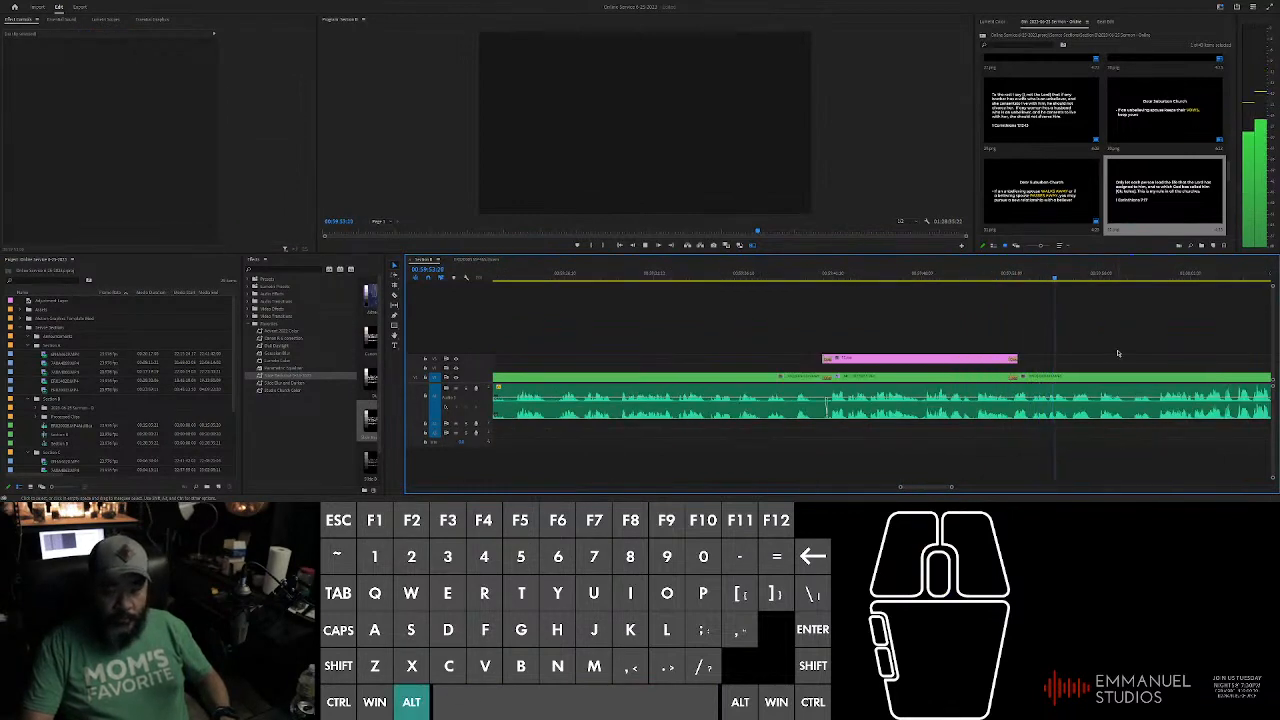
pyautogui.click(1050, 340)
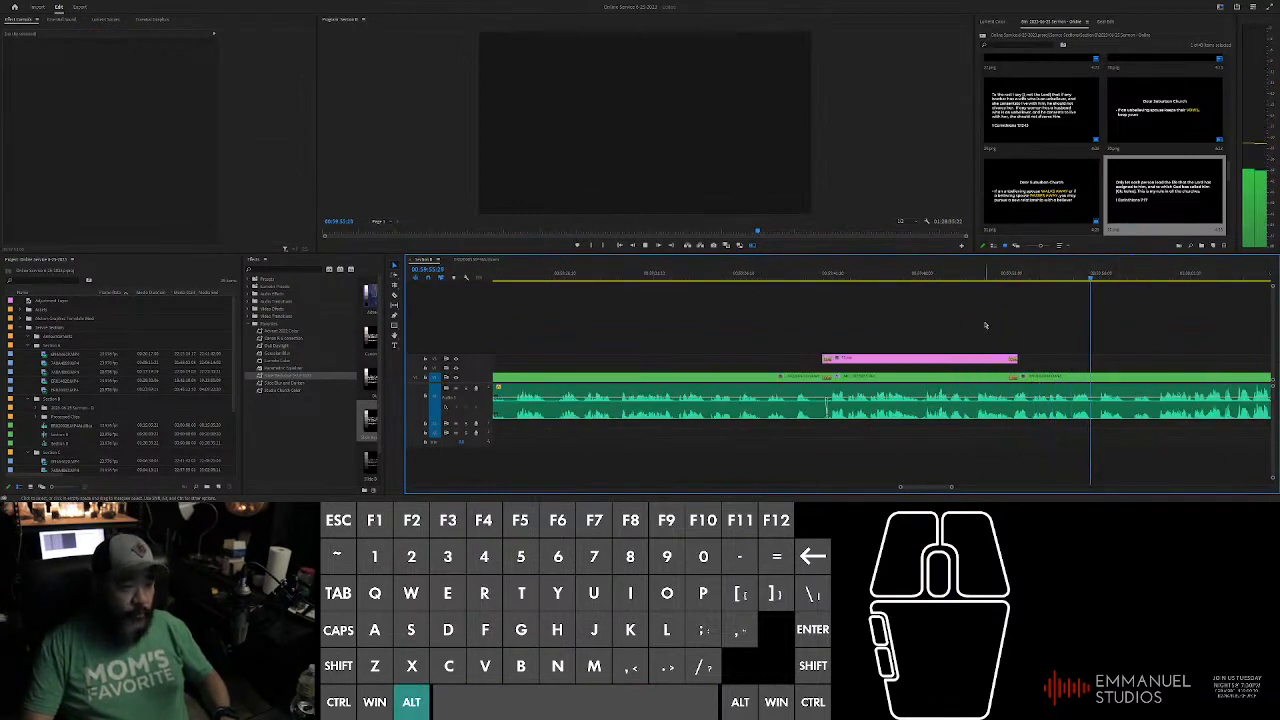
pyautogui.click(939, 328)
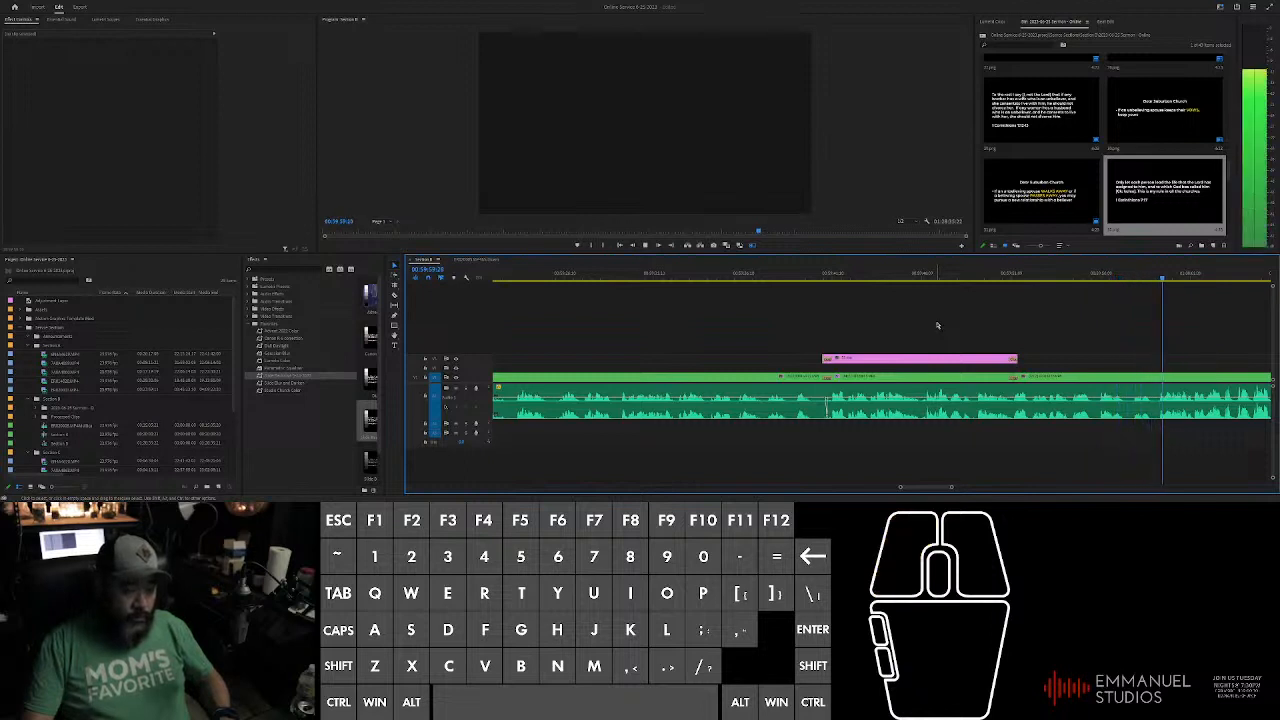
pyautogui.scroll(-10, 937, 325)
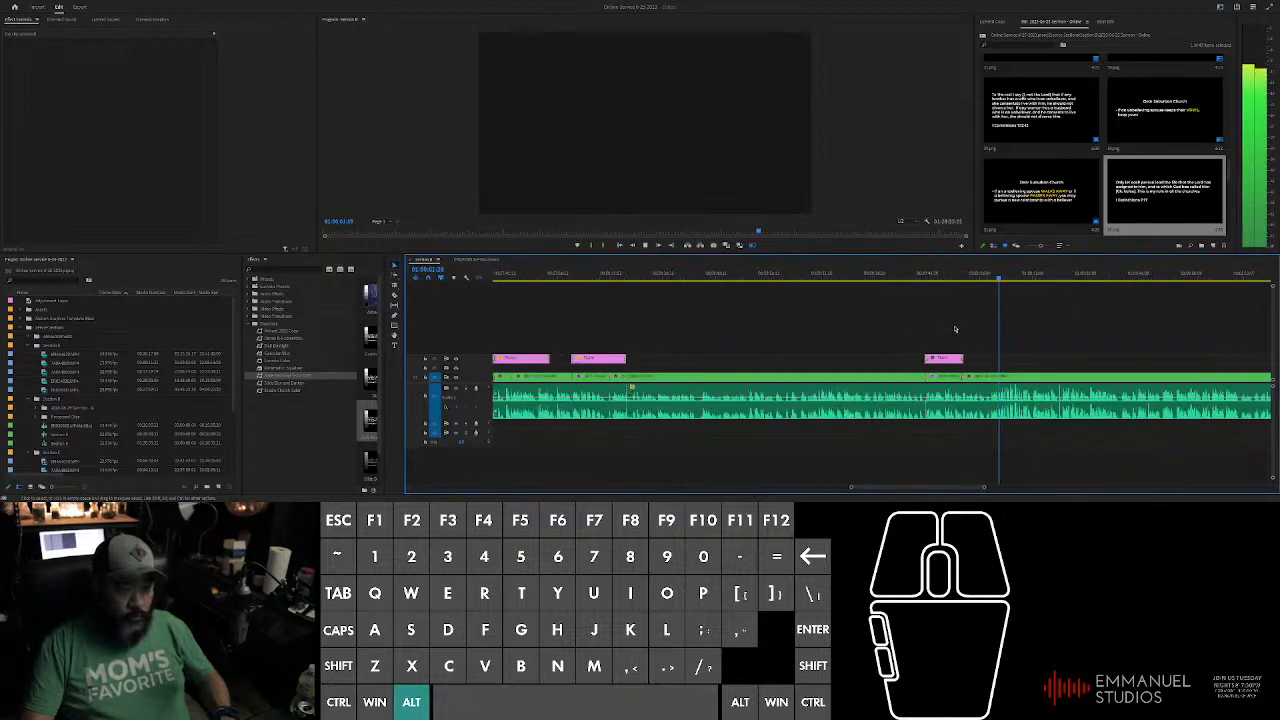
pyautogui.scroll(-1, 1082, 191)
pyautogui.scroll(-1, 1078, 190)
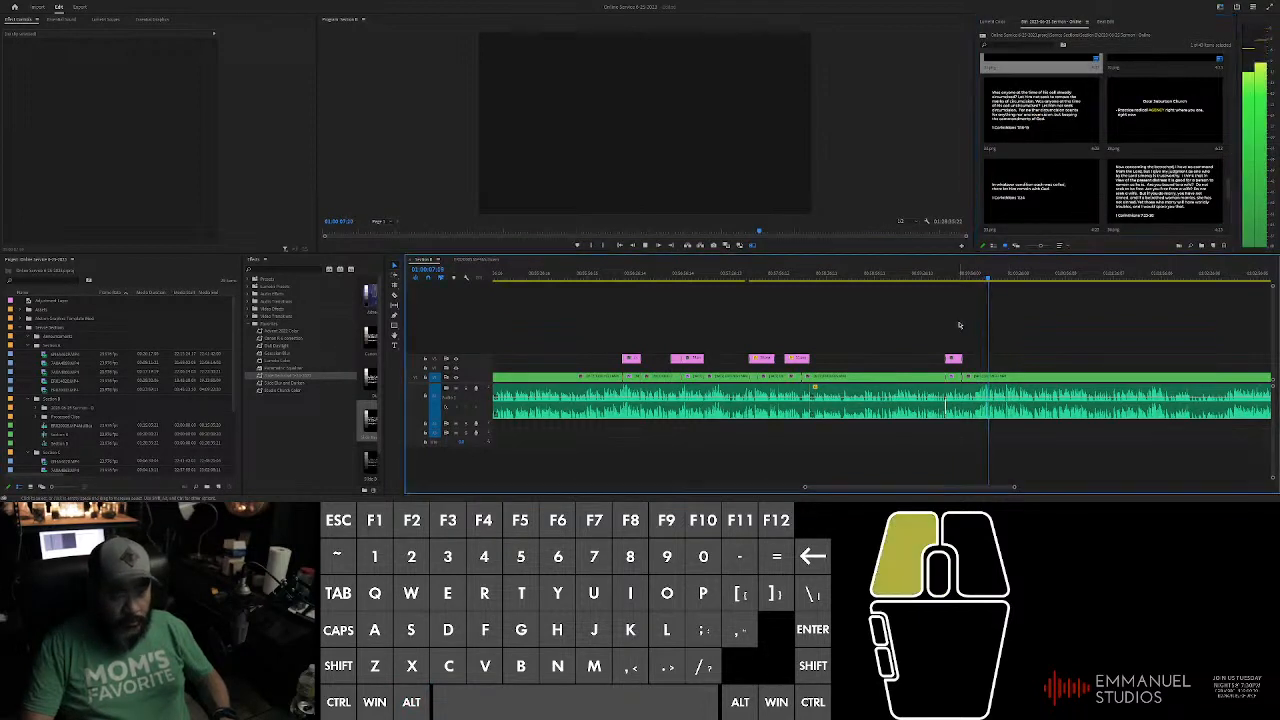
pyautogui.click(985, 377)
pyautogui.scroll(5, 981, 343)
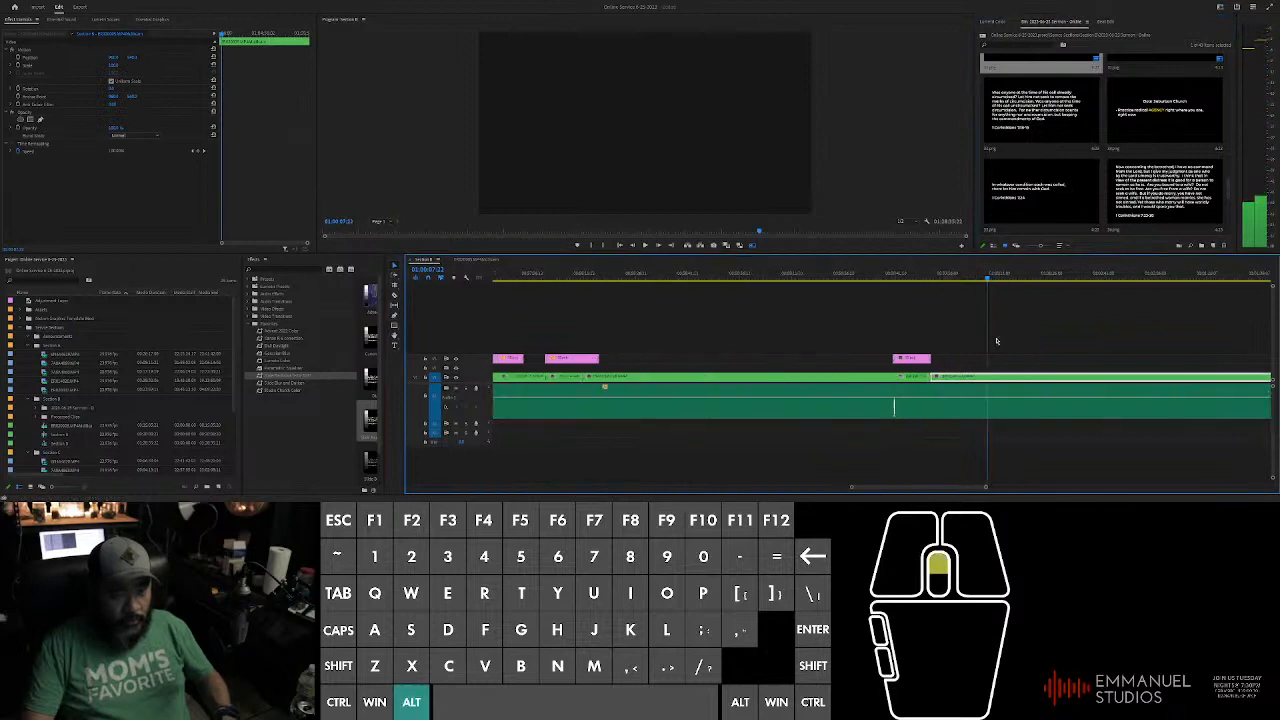
# Step: Skim ahead for the start of the 1 Corinthians 7:18-19 reading and set the playhead near 01:00:48
pyautogui.click(1030, 118)
pyautogui.scroll(5, 938, 347)
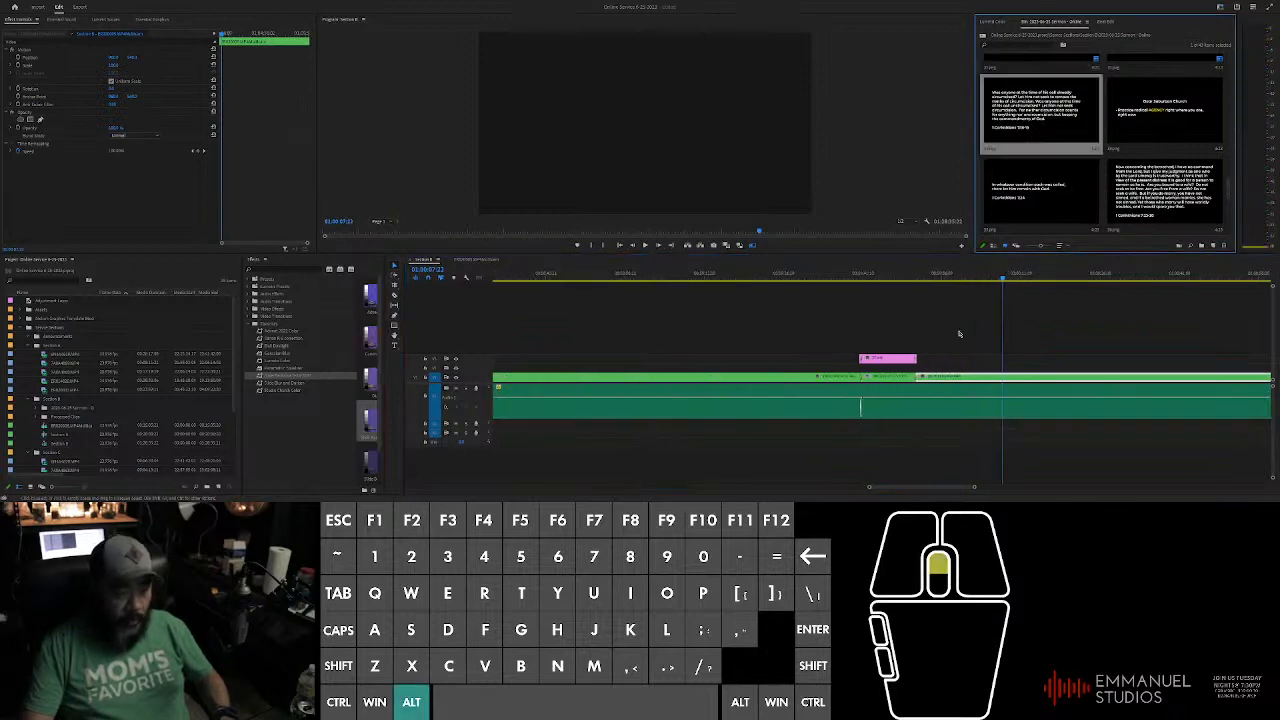
pyautogui.scroll(-5, 938, 347)
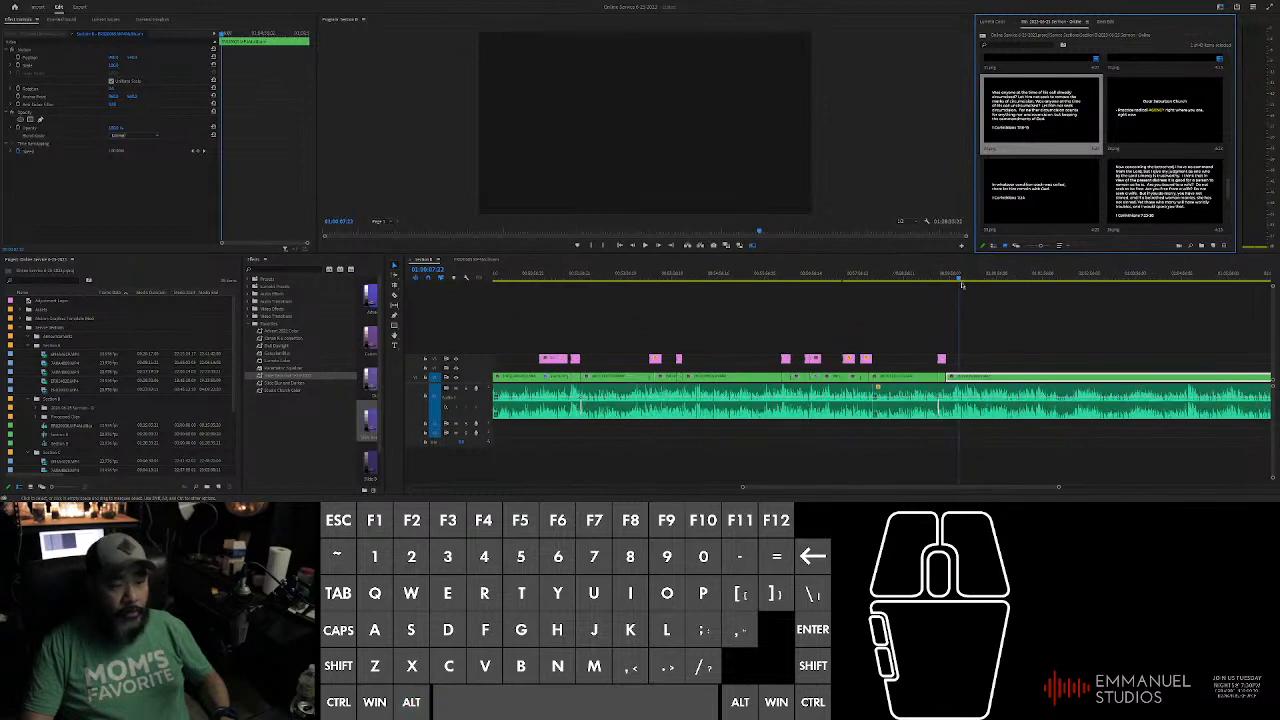
pyautogui.click(943, 281)
pyautogui.moveTo(965, 281)
pyautogui.mouseDown()
pyautogui.moveTo(1013, 281)
pyautogui.moveTo(941, 278)
pyautogui.moveTo(990, 280)
pyautogui.mouseUp()
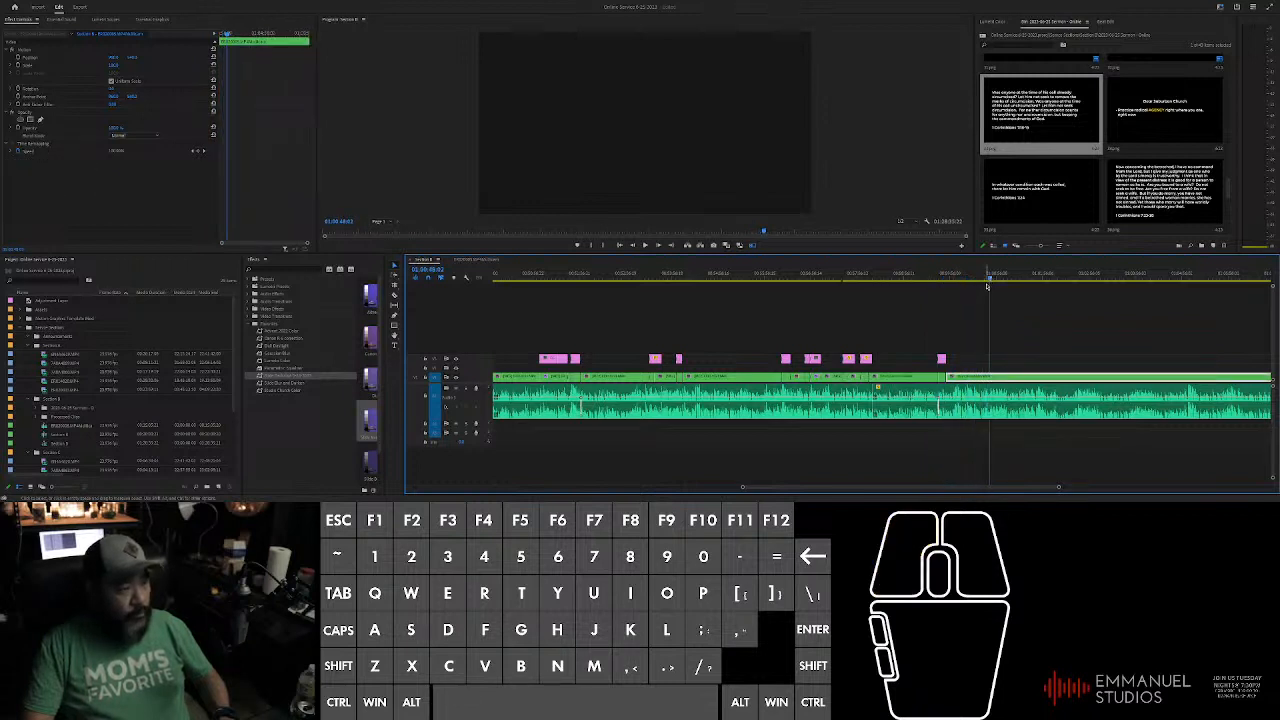
pyautogui.keyDown('alt'); pyautogui.scroll(5, 953, 344); pyautogui.keyUp('alt')
pyautogui.press('space')
pyautogui.keyDown('alt'); pyautogui.scroll(3, 934, 318); pyautogui.keyUp('alt')
pyautogui.keyDown('alt'); pyautogui.scroll(2, 946, 314); pyautogui.keyUp('alt')
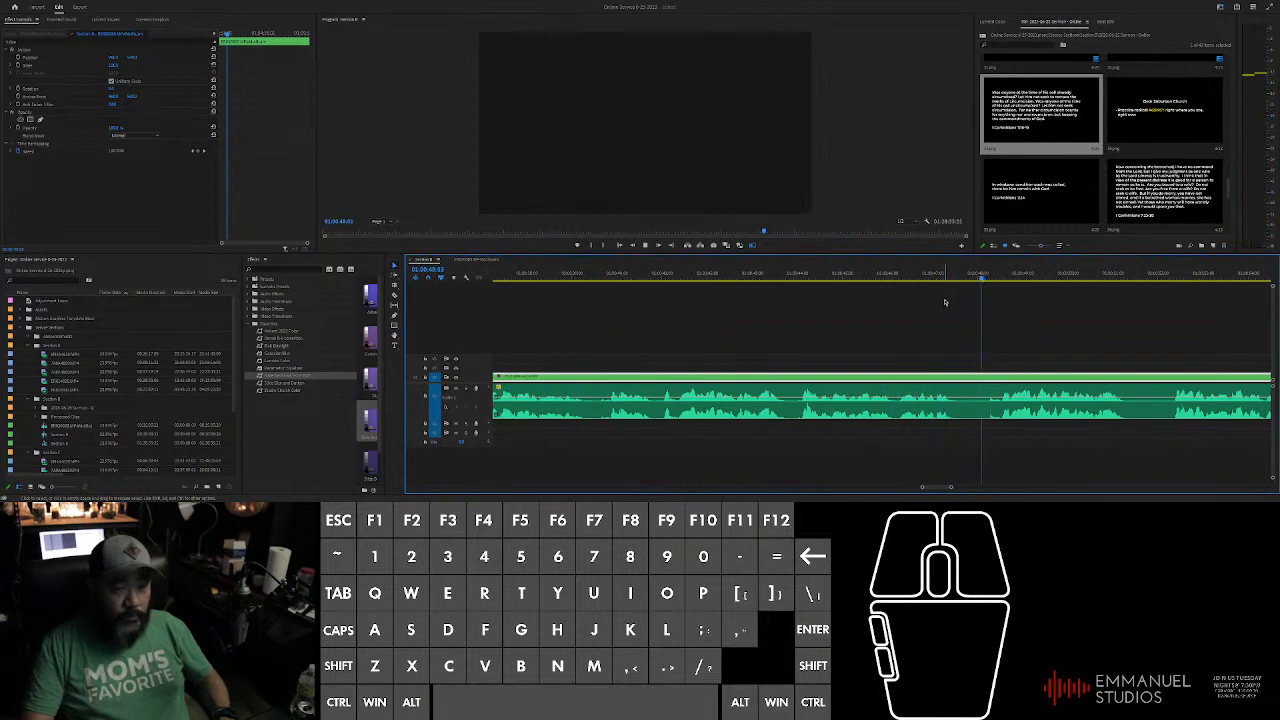
pyautogui.click(988, 275)
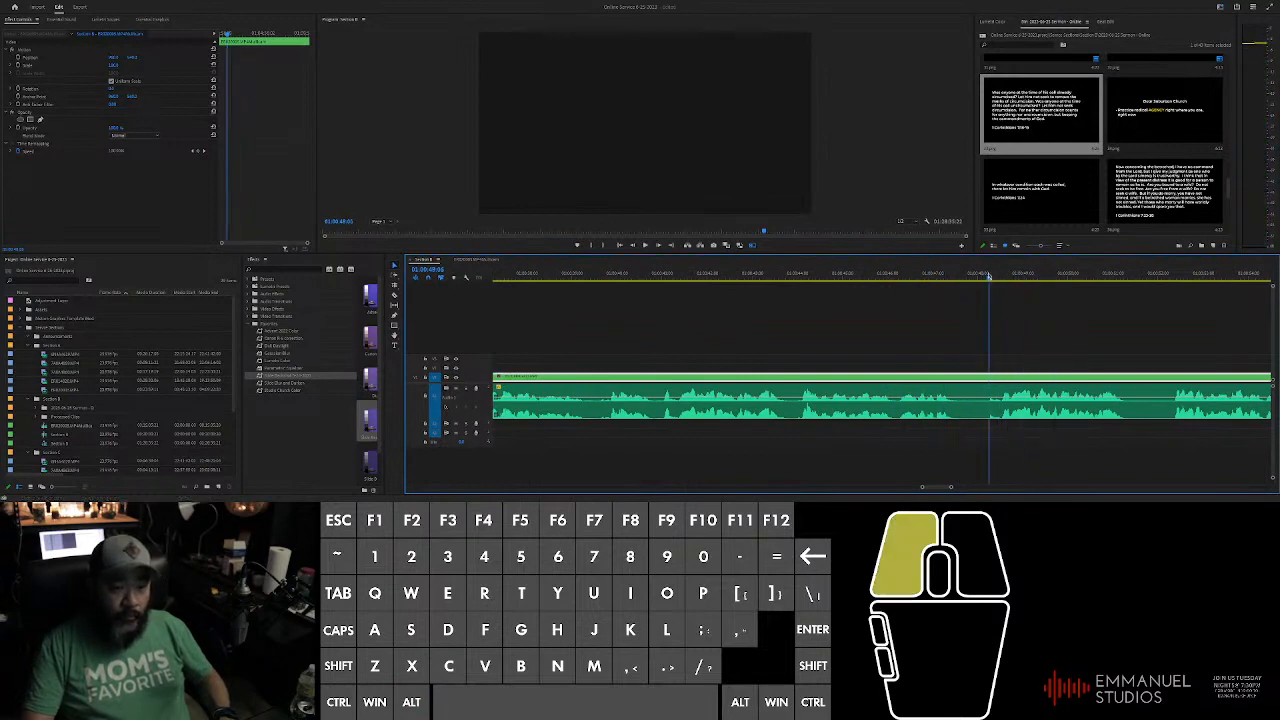
# Step: Dip the sermon audio with volume keyframes at about 01:00:48 and place the 1 Corinthians 7:18-19 slide above the video just after the dip
pyautogui.keyDown('alt'); pyautogui.scroll(2, 906, 401); pyautogui.keyUp('alt')
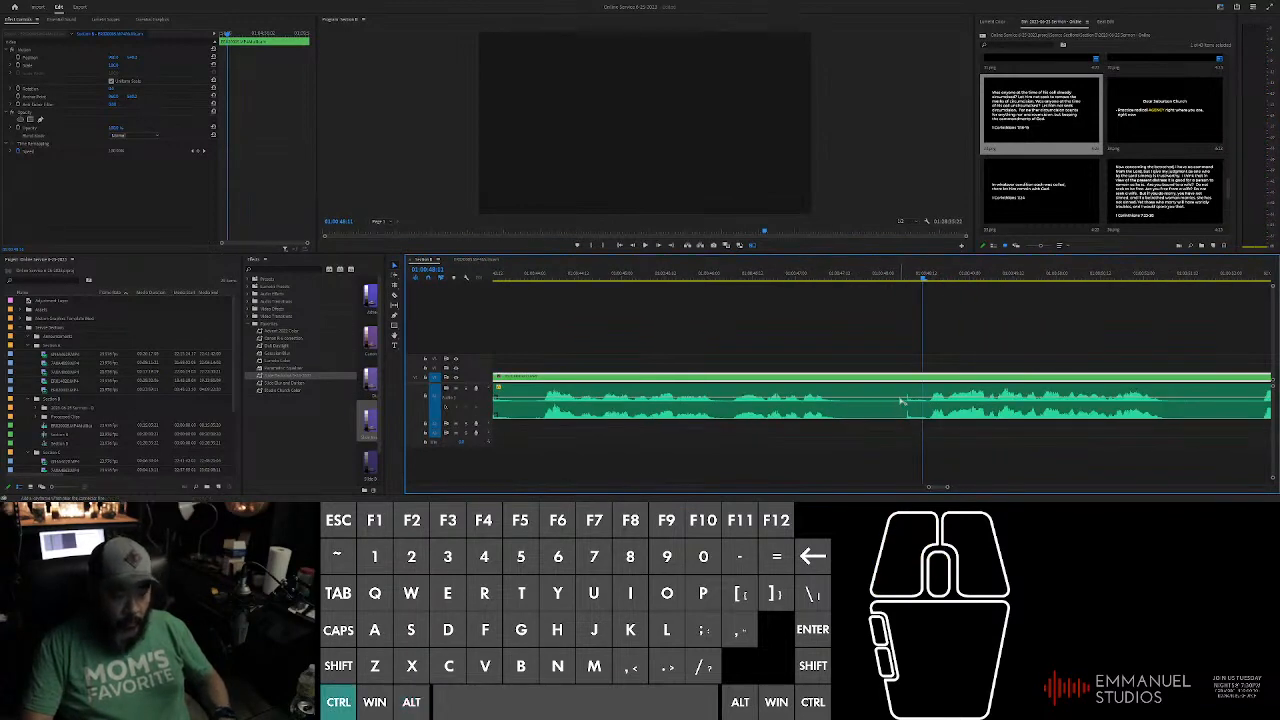
pyautogui.keyDown('ctrl'); pyautogui.click(906, 401); pyautogui.keyUp('ctrl')
pyautogui.keyDown('ctrl'); pyautogui.click(908, 400); pyautogui.keyUp('ctrl')
pyautogui.click(908, 399)
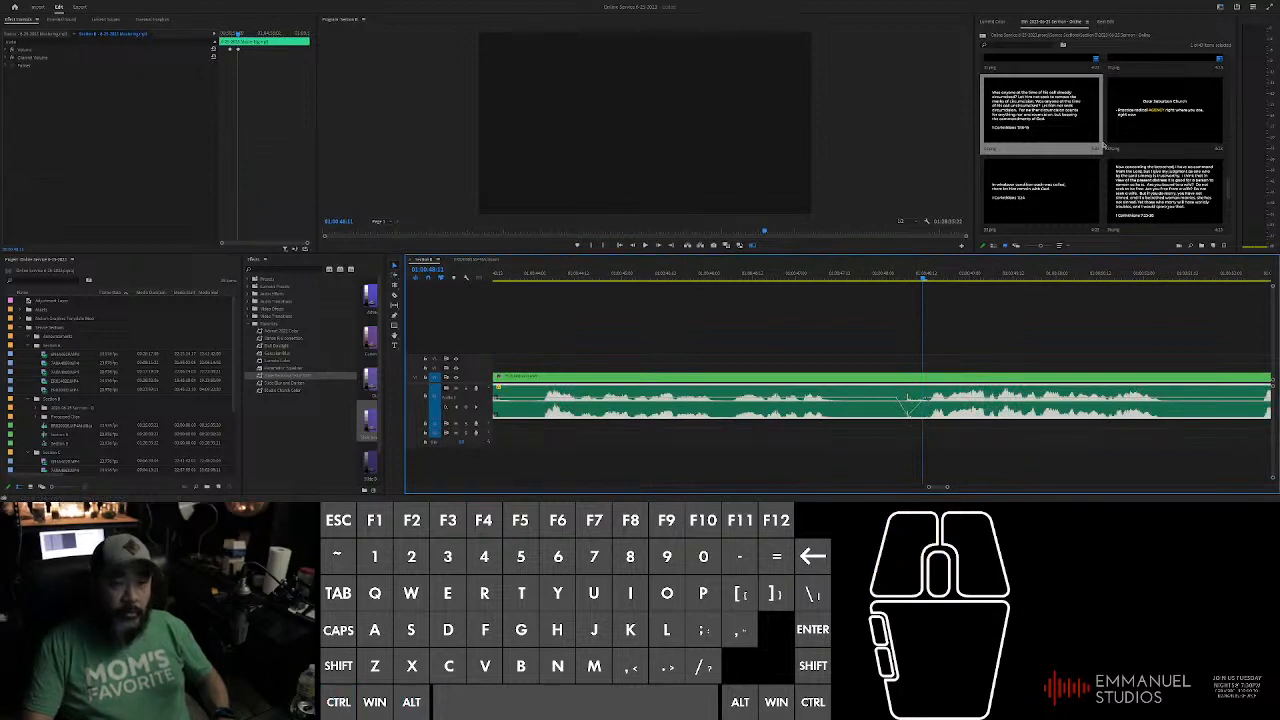
pyautogui.moveTo(1038, 139); pyautogui.dragTo(918, 359)
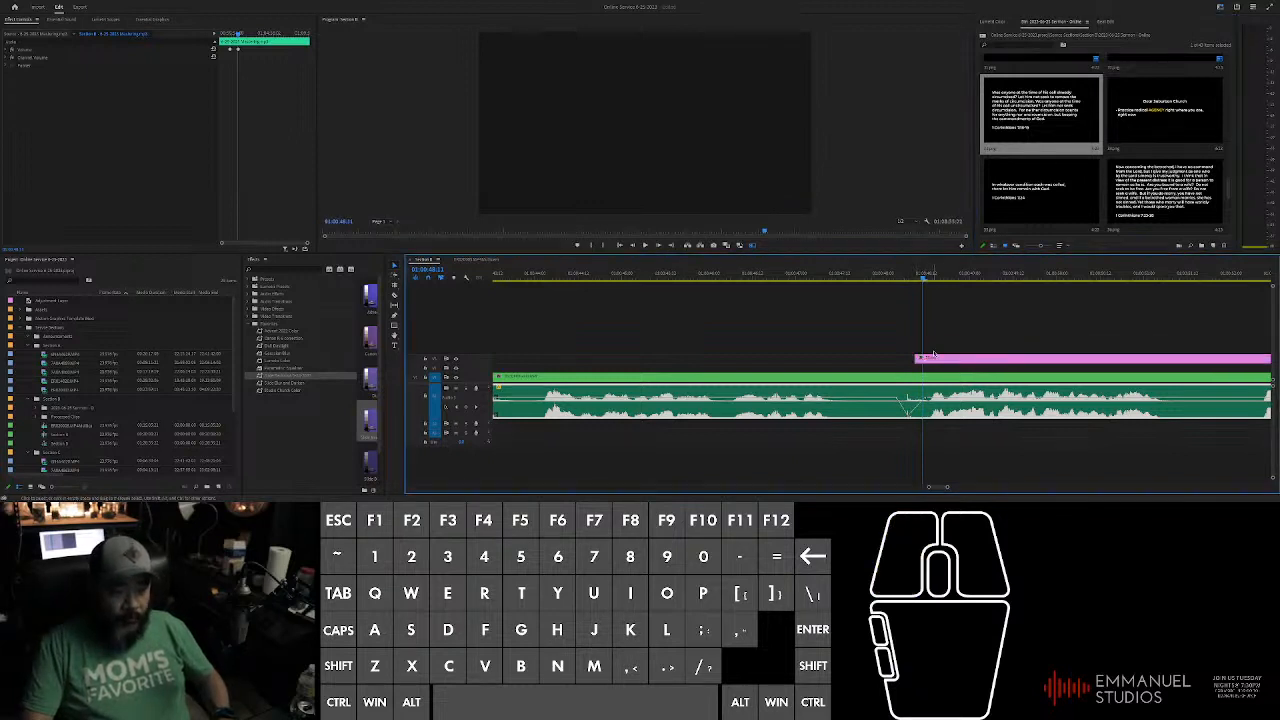
# Step: Split the sermon video at the start of the 1 Corinthians 7:18-19 slide and extend the slide's end across the reading
pyautogui.scroll(-4, 968, 336)
pyautogui.scroll(3, 862, 402)
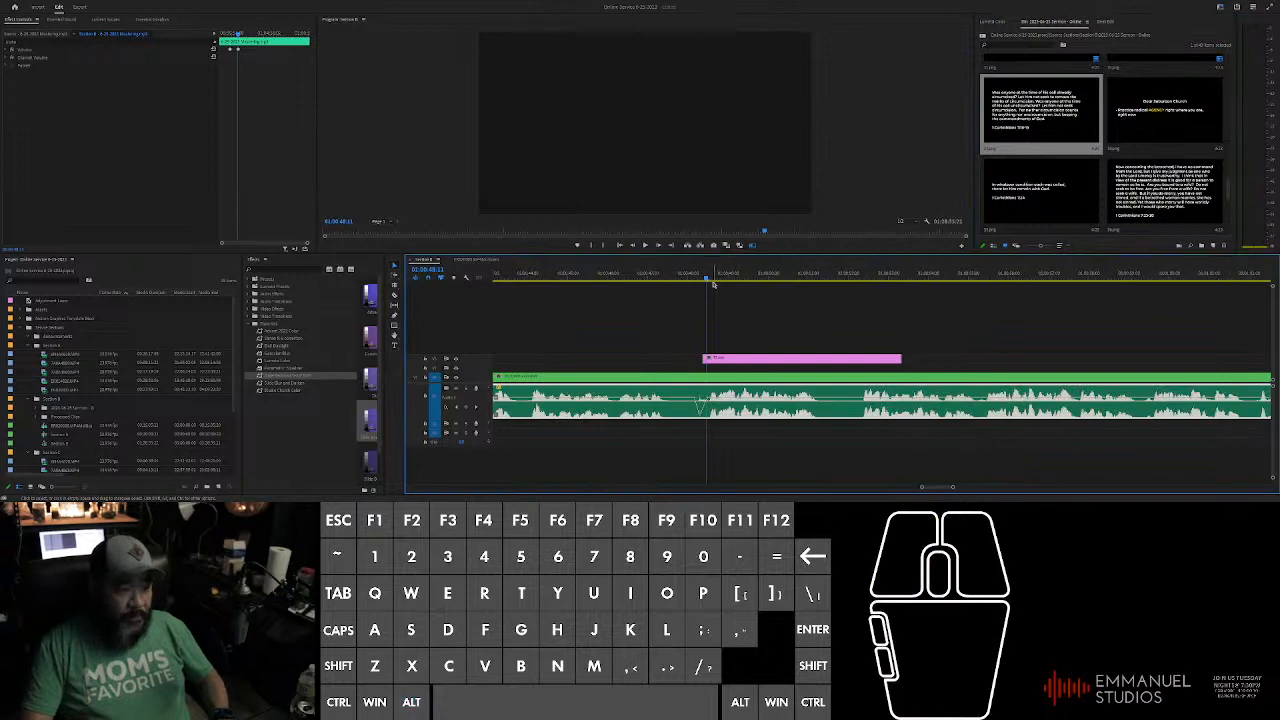
pyautogui.moveTo(714, 284); pyautogui.dragTo(702, 280)
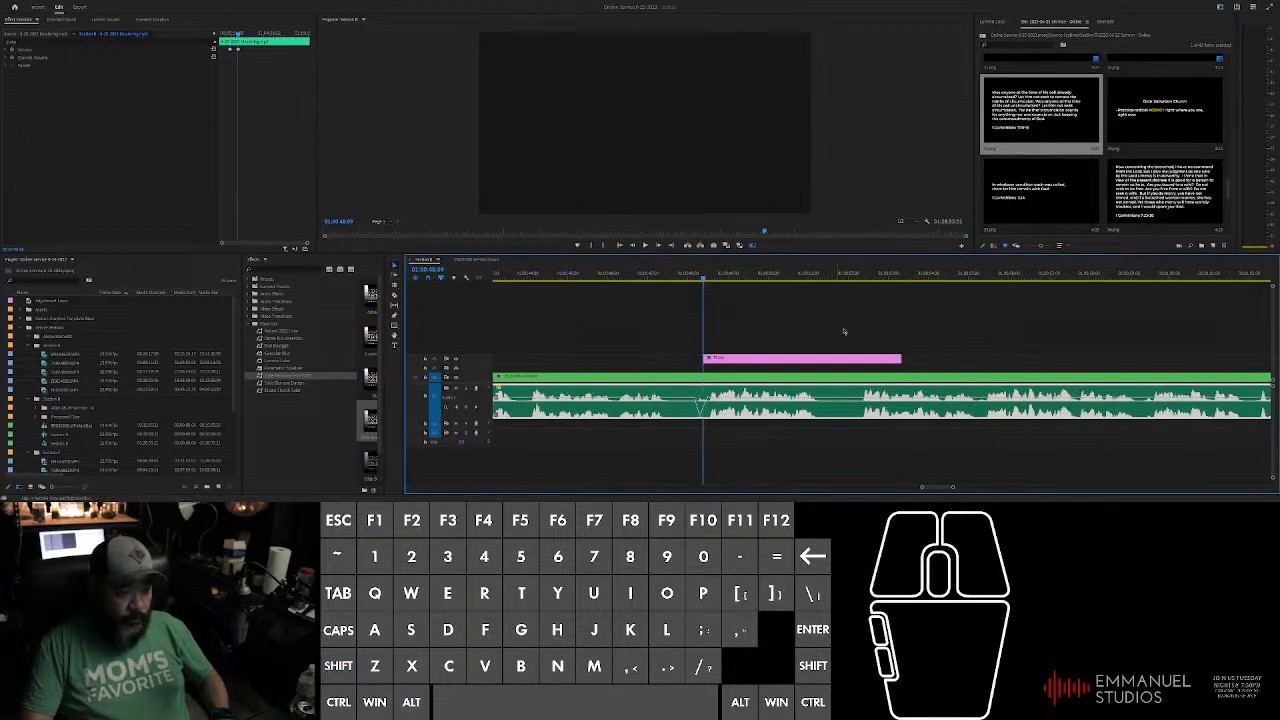
pyautogui.click(873, 330)
pyautogui.click(839, 376)
pyautogui.hotkey('ctrl', 'k')
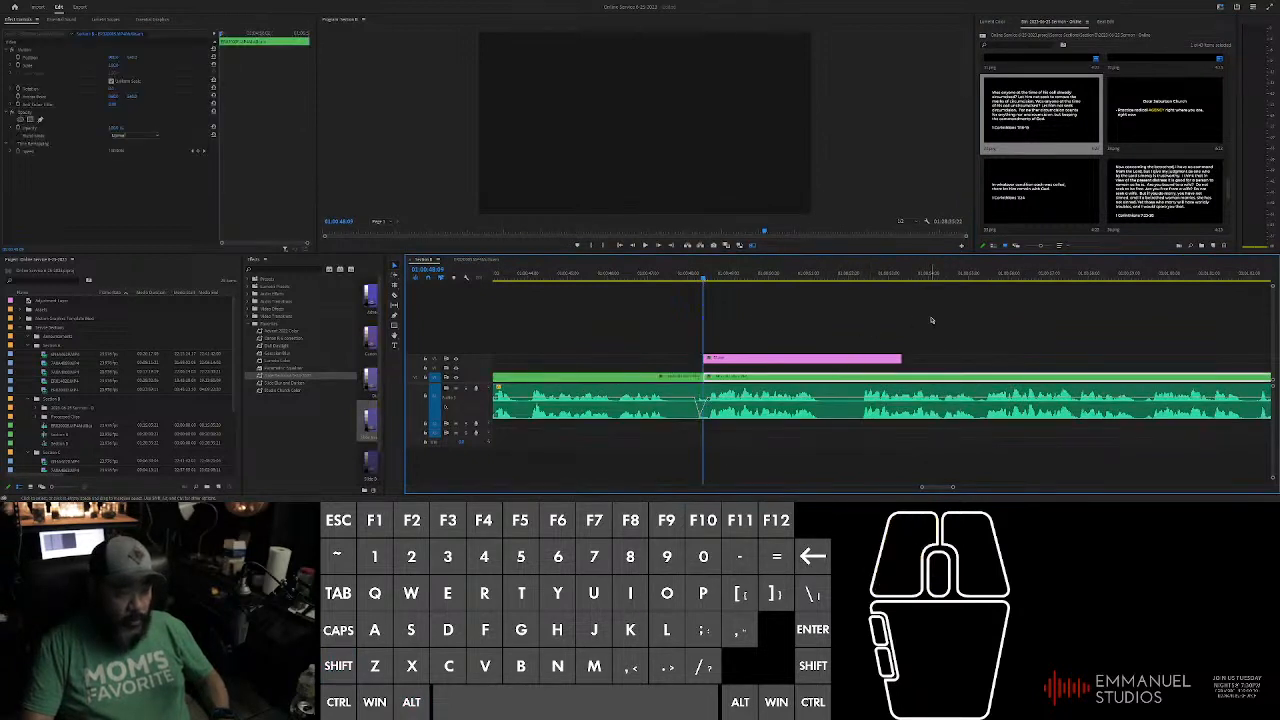
pyautogui.scroll(2, 850, 370)
pyautogui.click(868, 360)
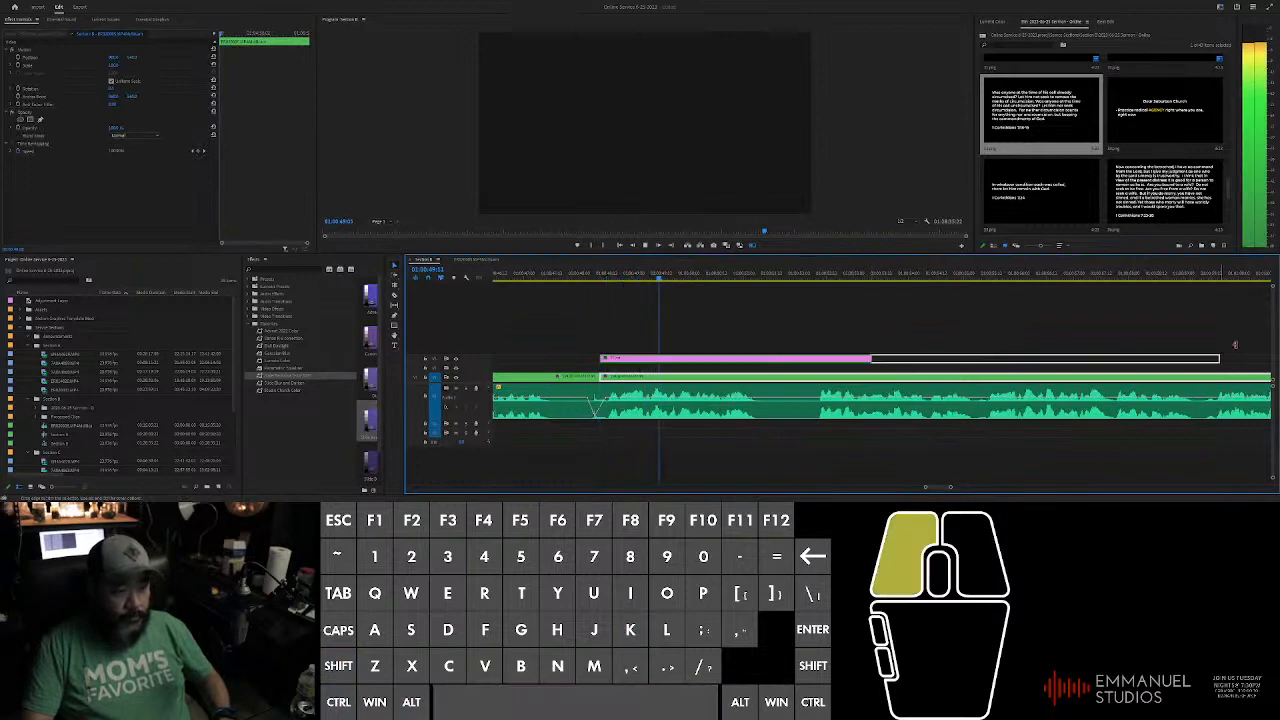
pyautogui.scroll(-3, 1120, 345)
pyautogui.scroll(3, 965, 319)
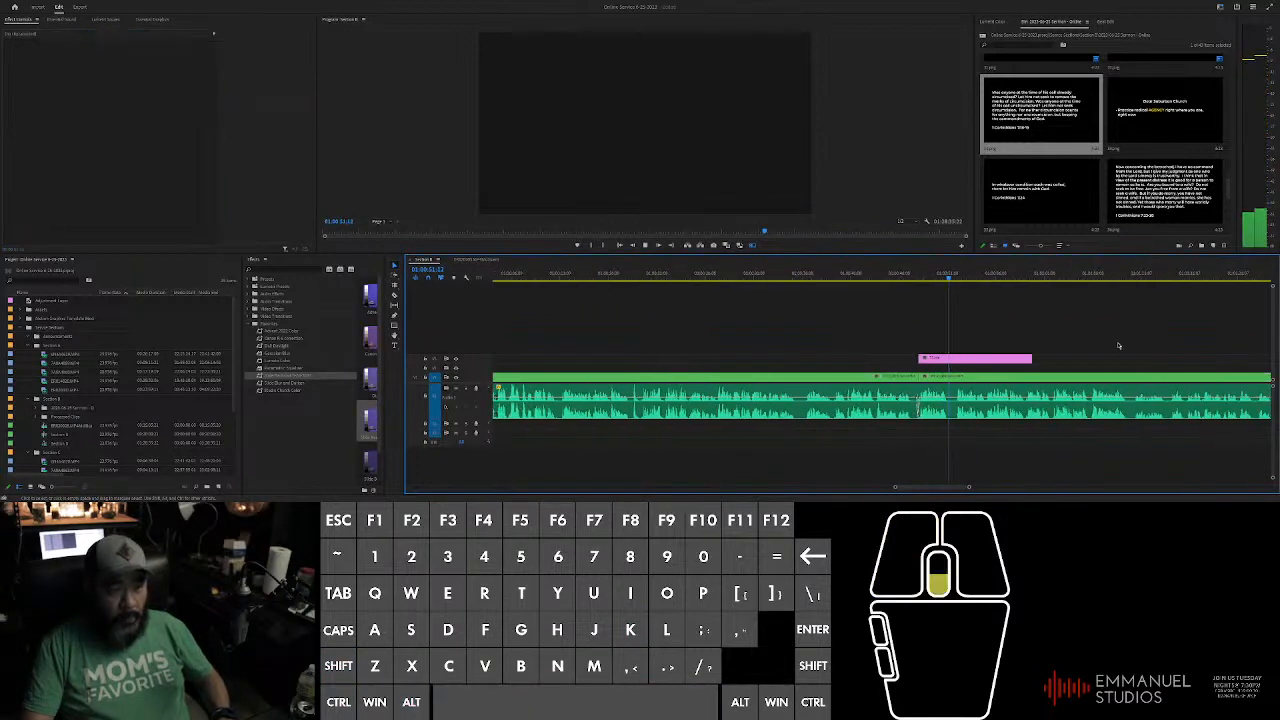
pyautogui.moveTo(847, 358); pyautogui.dragTo(1052, 359)
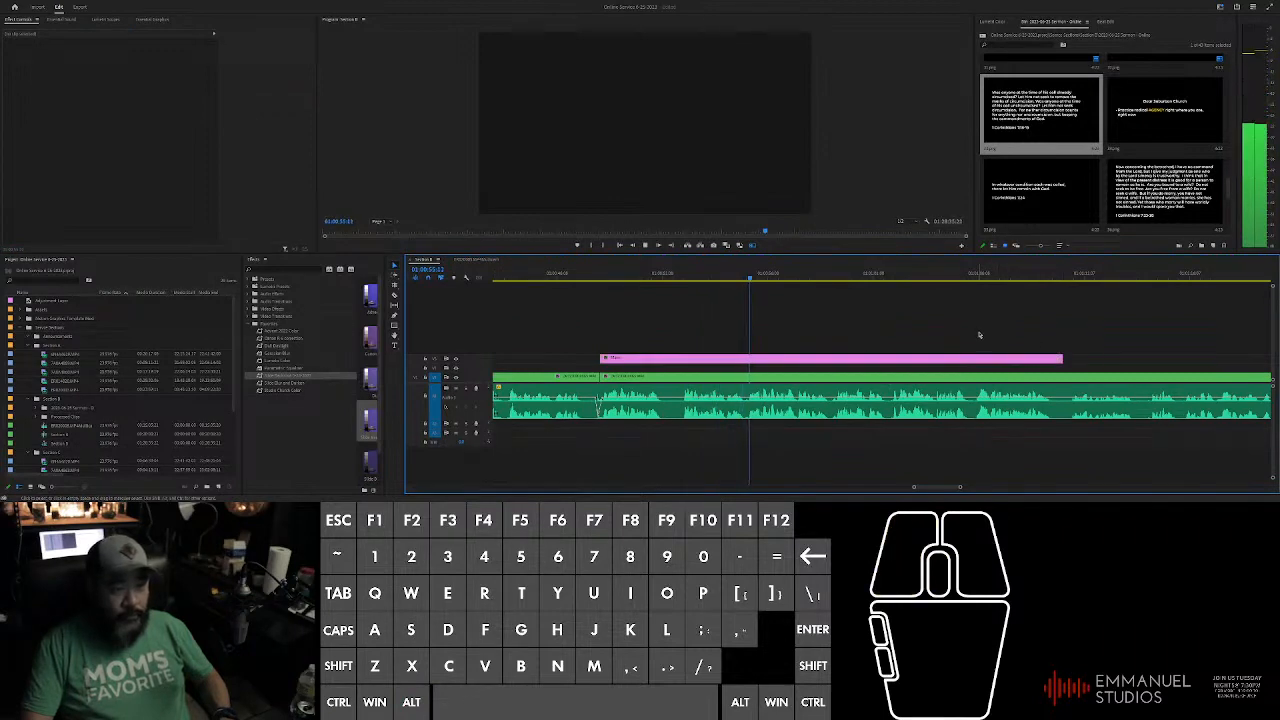
# Step: Play to the end of the 1 Corinthians 7:18-19 reading, then trim the slide and split the sermon video at about 01:01:06
pyautogui.scroll(2, 924, 330)
pyautogui.scroll(-2, 925, 330)
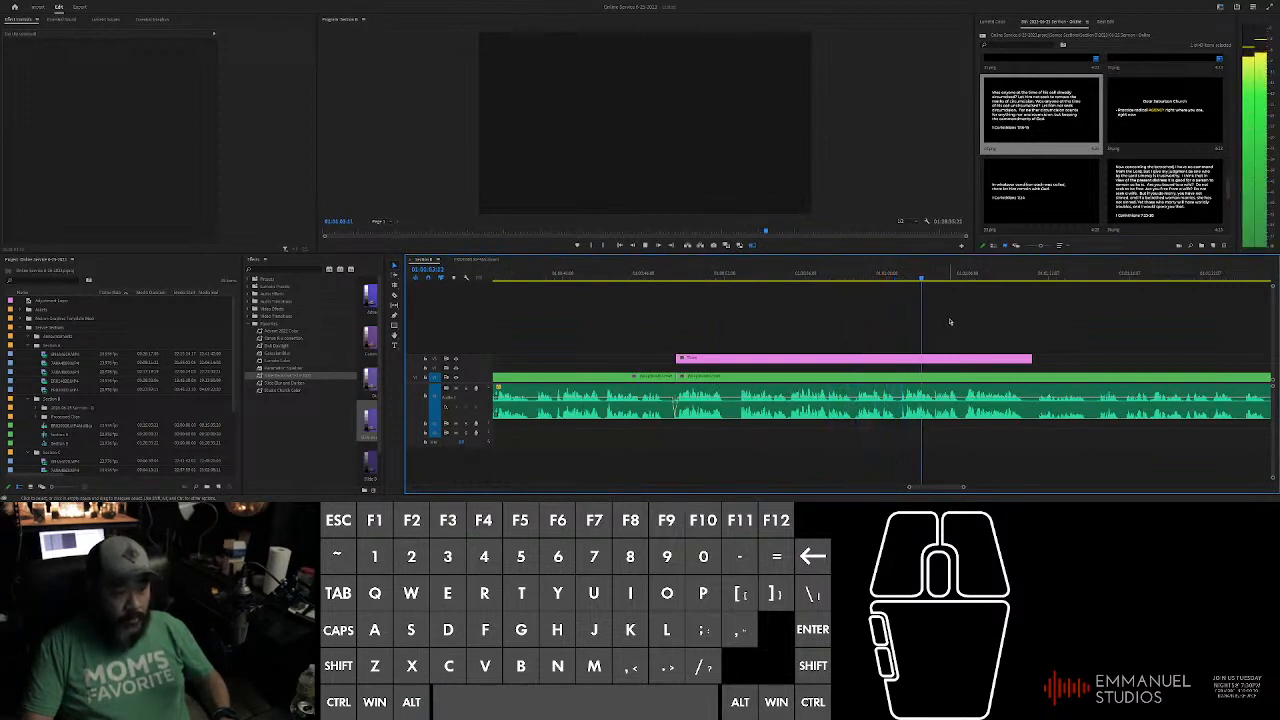
pyautogui.scroll(1, 1003, 334)
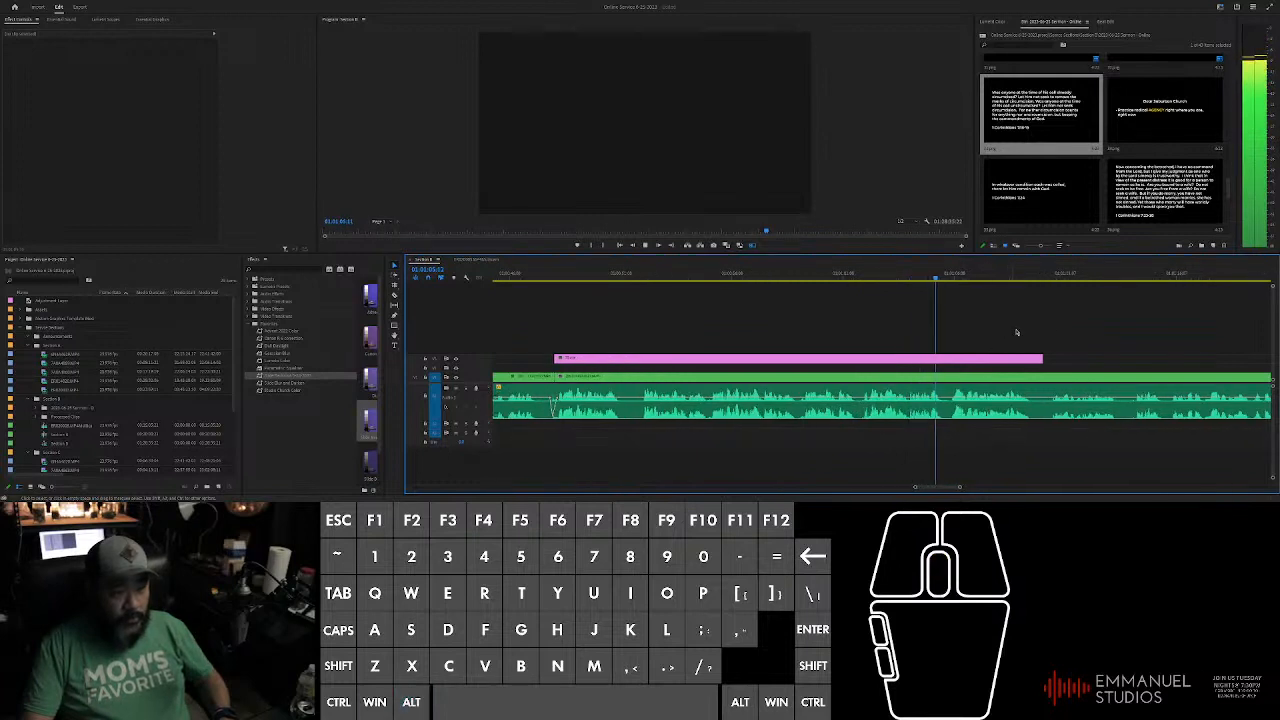
pyautogui.press('space')
pyautogui.press('space')
pyautogui.moveTo(1040, 359); pyautogui.dragTo(955, 359)
pyautogui.hotkey('ctrl', 'k')
# Step: Add transitions to both ends of the 1 Corinthians 7:18-19 slide and its video cuts, and align the slide with those cuts
pyautogui.click(492, 332)
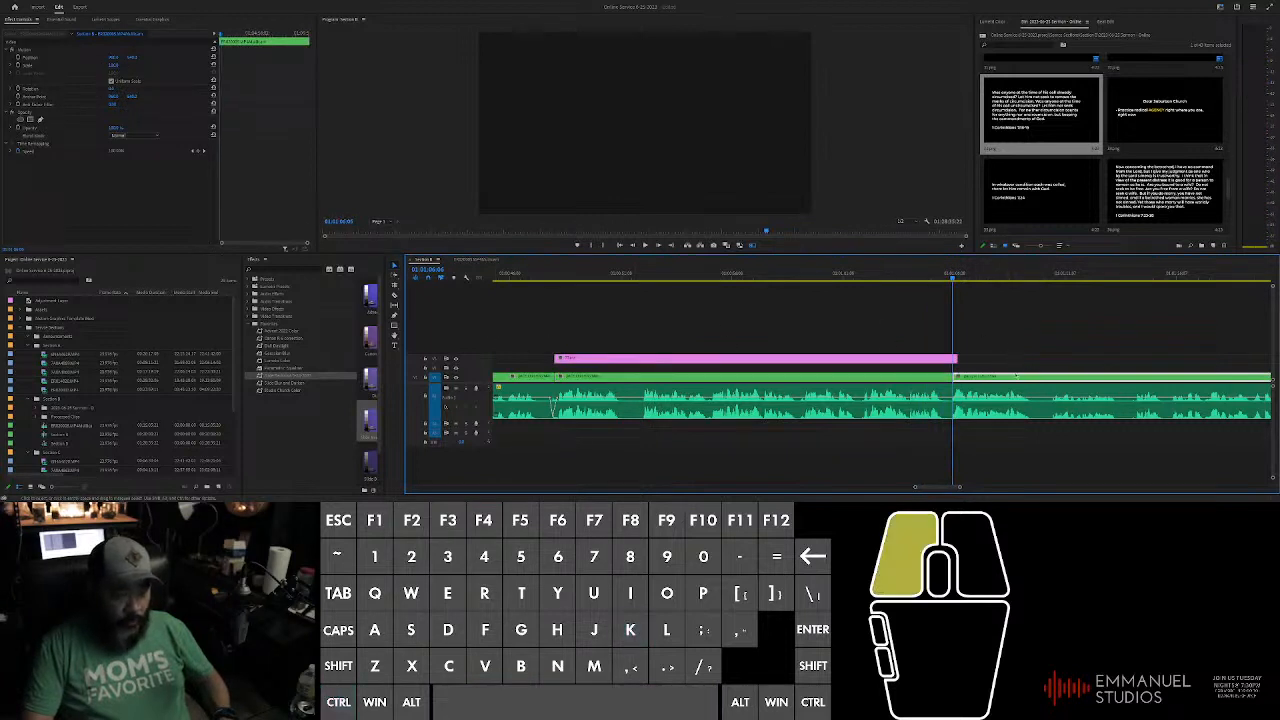
pyautogui.moveTo(535, 335); pyautogui.dragTo(1012, 390)
pyautogui.hotkey('ctrl', 'd')
pyautogui.keyDown('alt'); pyautogui.scroll(3, 594, 314); pyautogui.keyUp('alt')
pyautogui.click(585, 362)
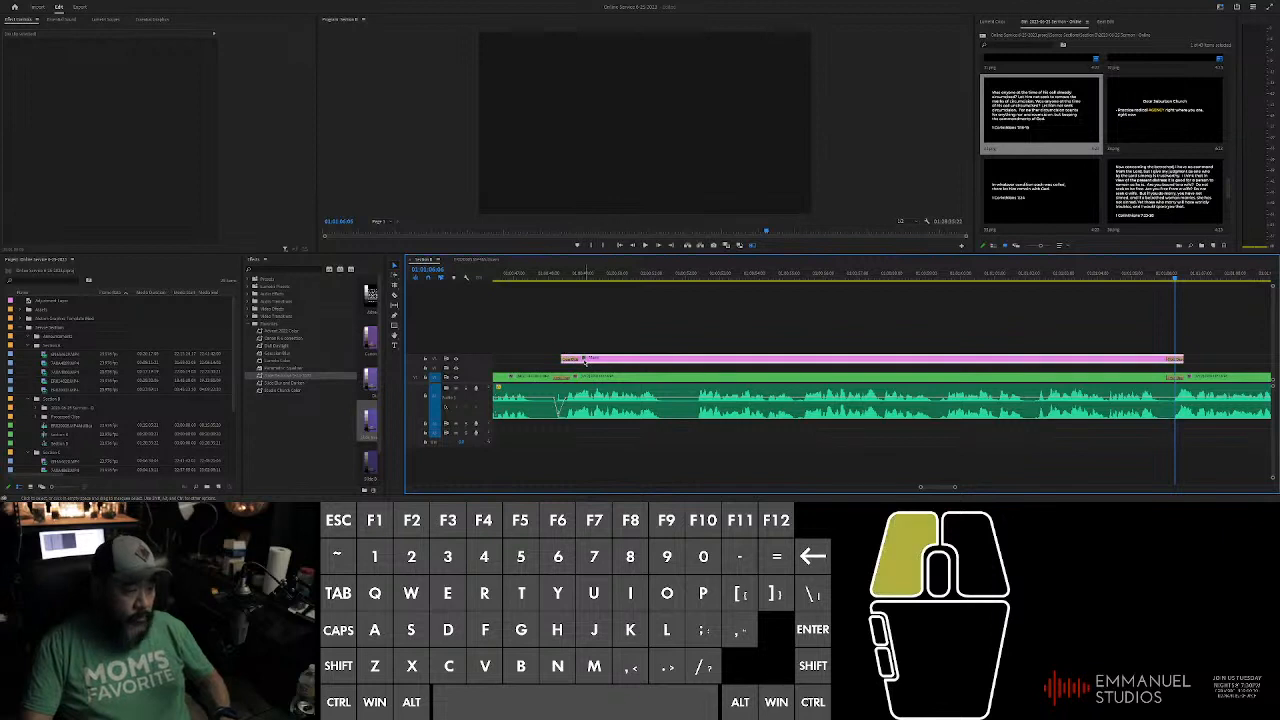
pyautogui.keyDown('alt'); pyautogui.scroll(3, 659, 332); pyautogui.keyUp('alt')
pyautogui.keyDown('alt'); pyautogui.scroll(2, 850, 319); pyautogui.keyUp('alt')
pyautogui.keyDown('alt'); pyautogui.scroll(-3, 880, 320); pyautogui.keyUp('alt')
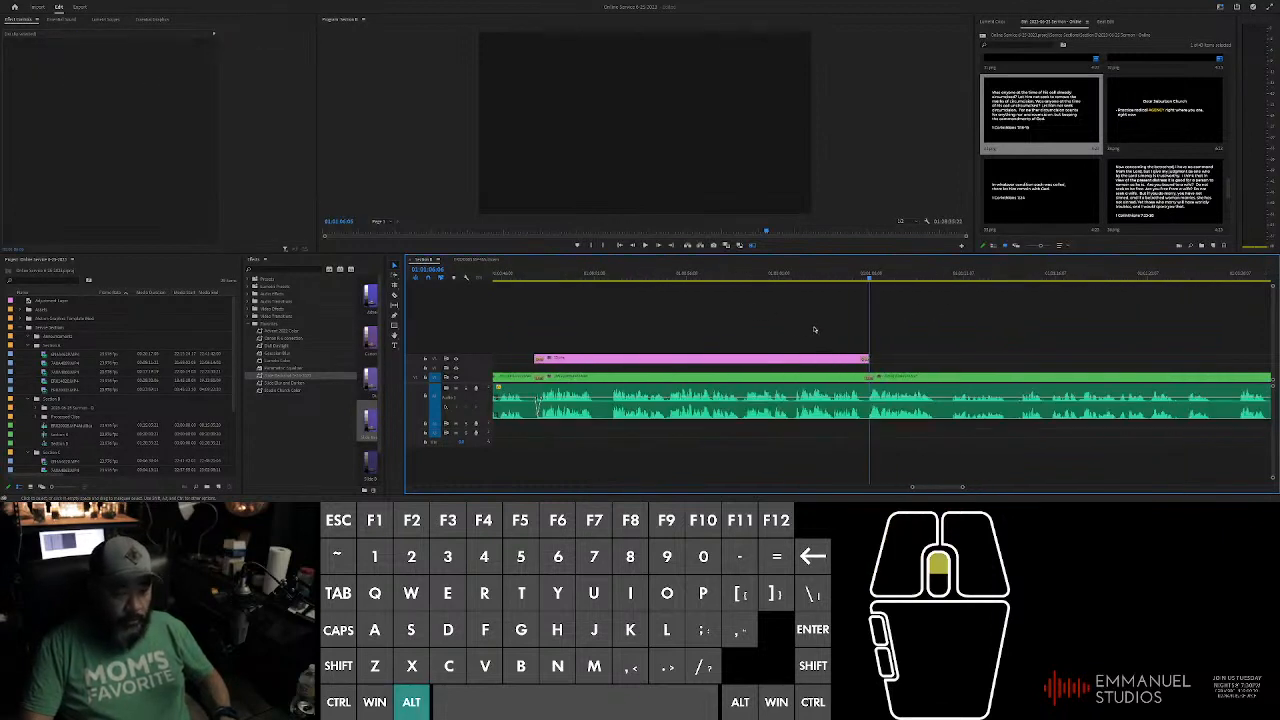
pyautogui.moveTo(904, 357); pyautogui.dragTo(913, 357)
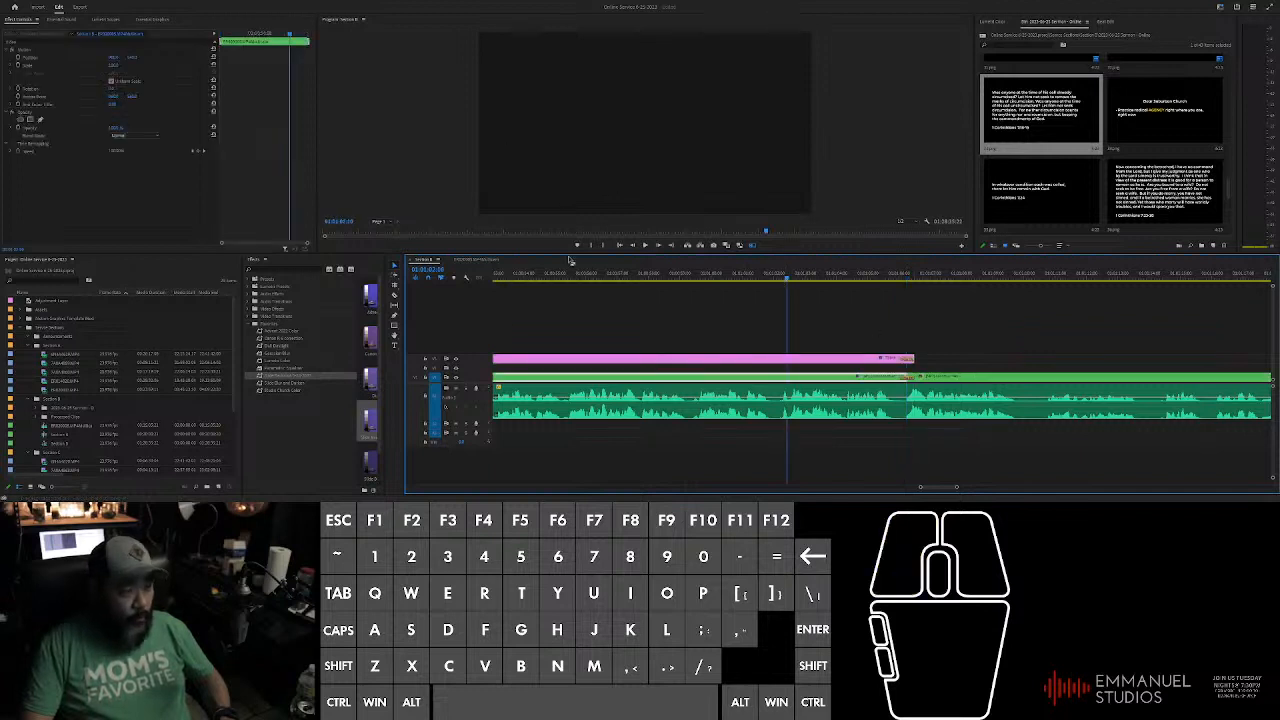
# Step: Apply the saved background blur preset to the sermon video segment beneath the 1 Corinthians 7:18-19 slide
pyautogui.click(436, 167)
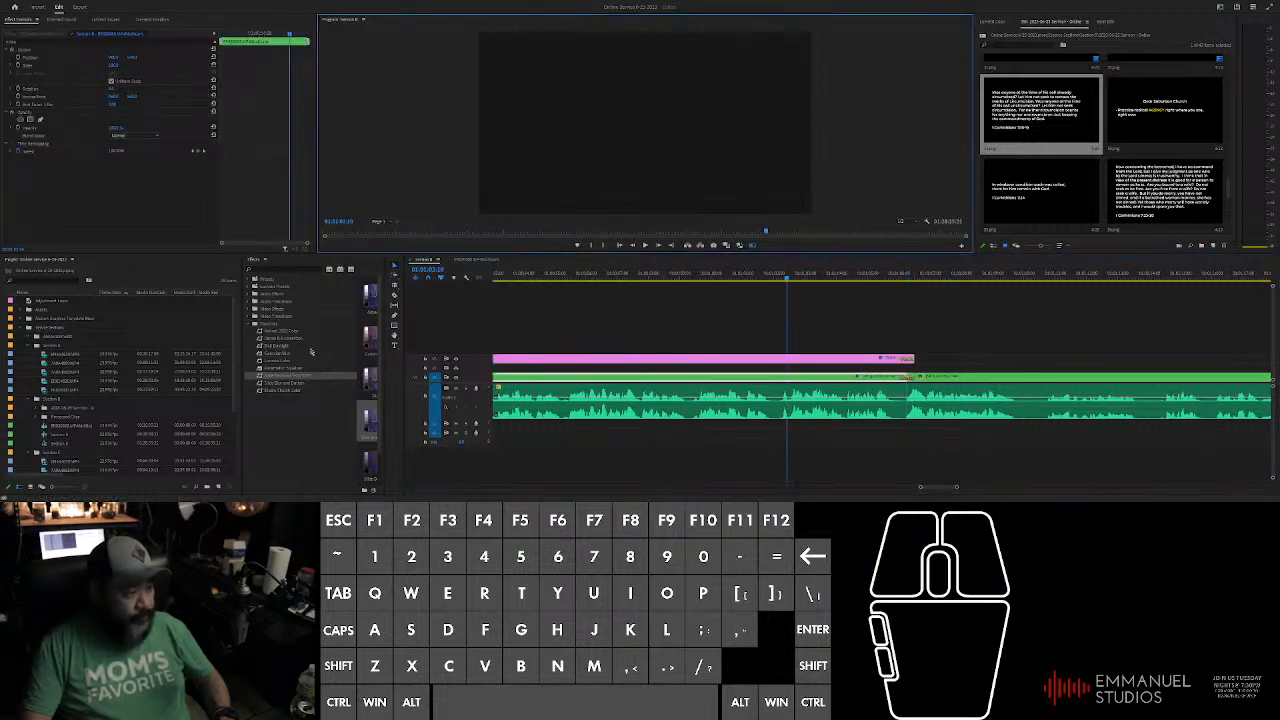
pyautogui.moveTo(280, 376); pyautogui.dragTo(730, 381)
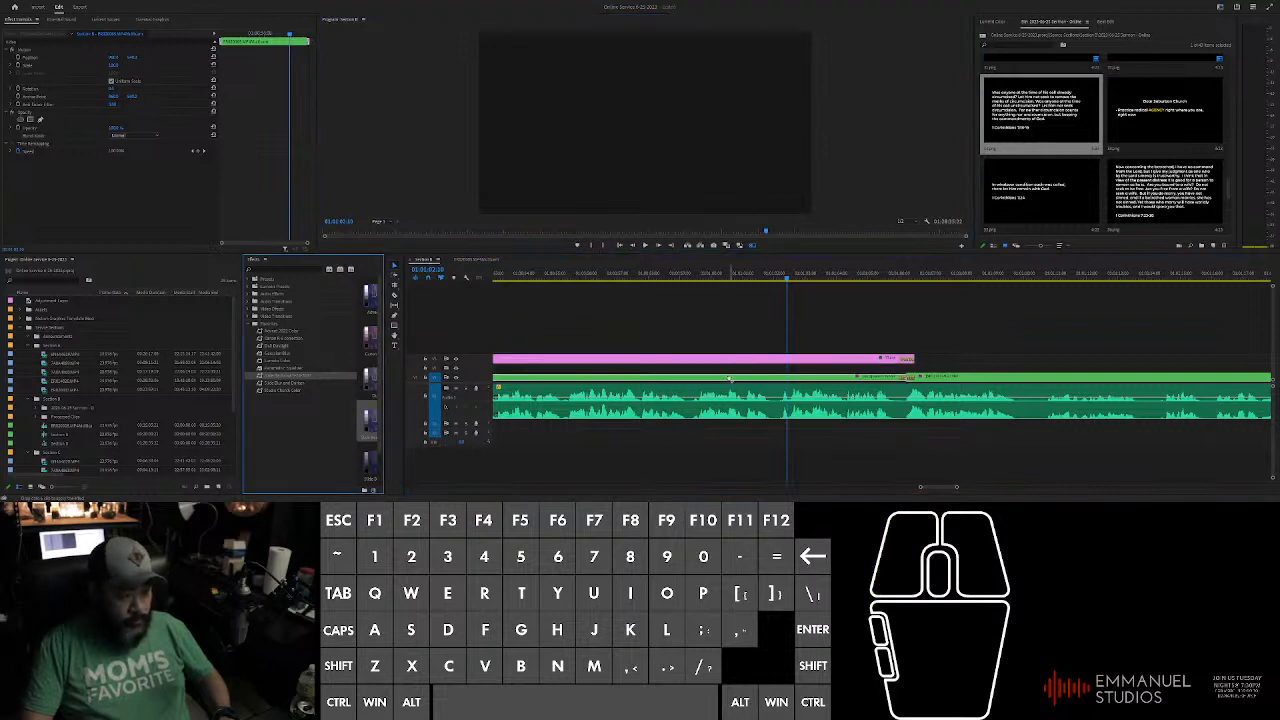
pyautogui.scroll(-3, 740, 340)
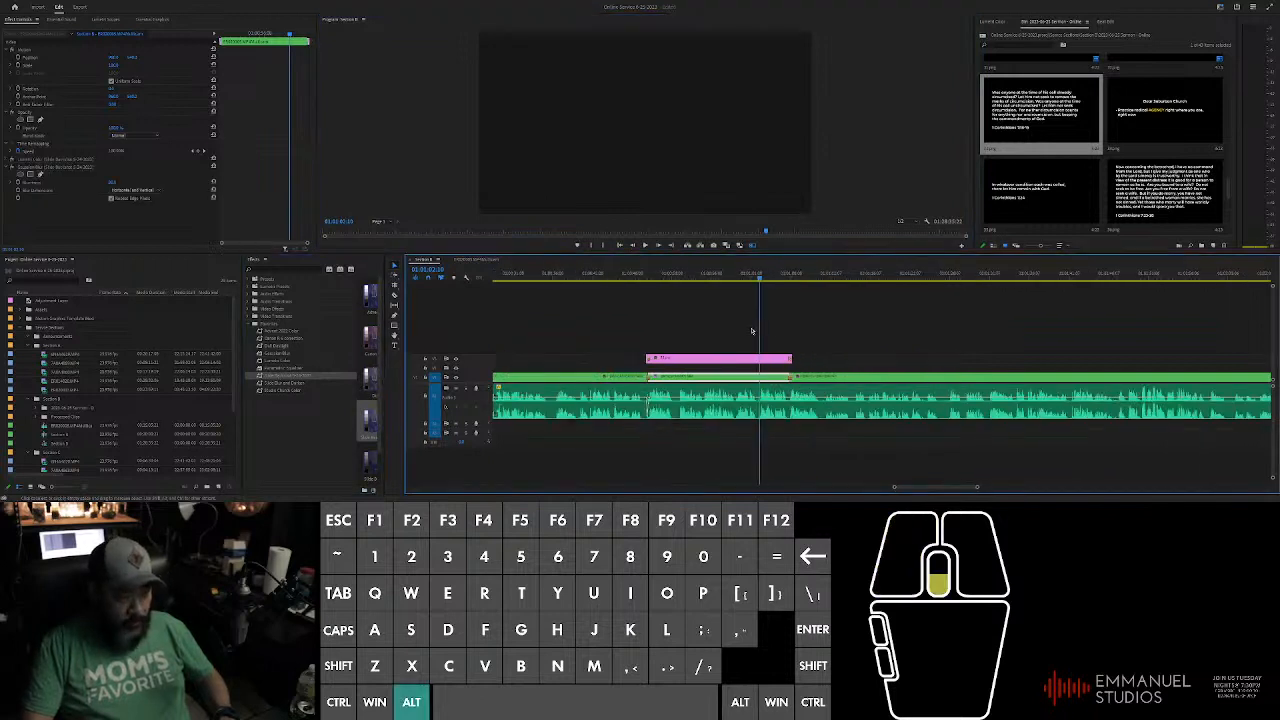
pyautogui.scroll(1, 650, 309)
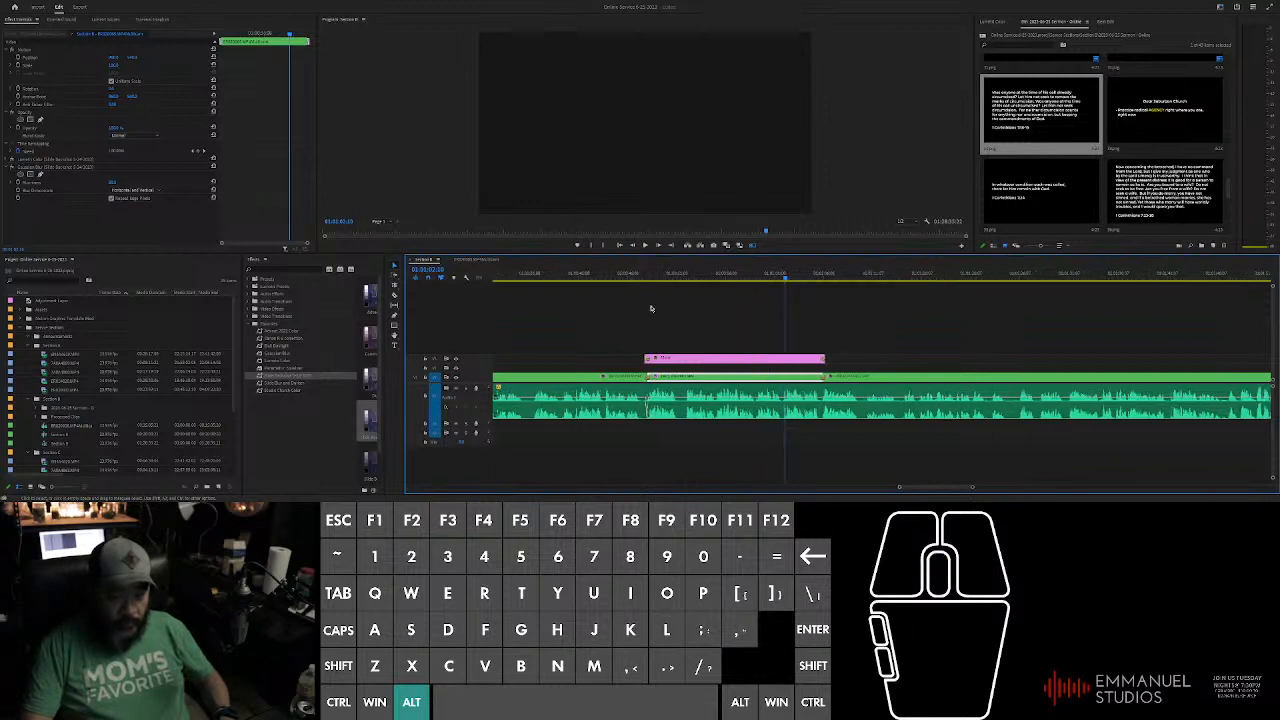
# Step: Play back the 1 Corinthians 7:18-19 slide from its opening transition past the end cut to check the timing
pyautogui.moveTo(637, 270); pyautogui.dragTo(646, 274)
pyautogui.scroll(2, 677, 320)
pyautogui.press('space')
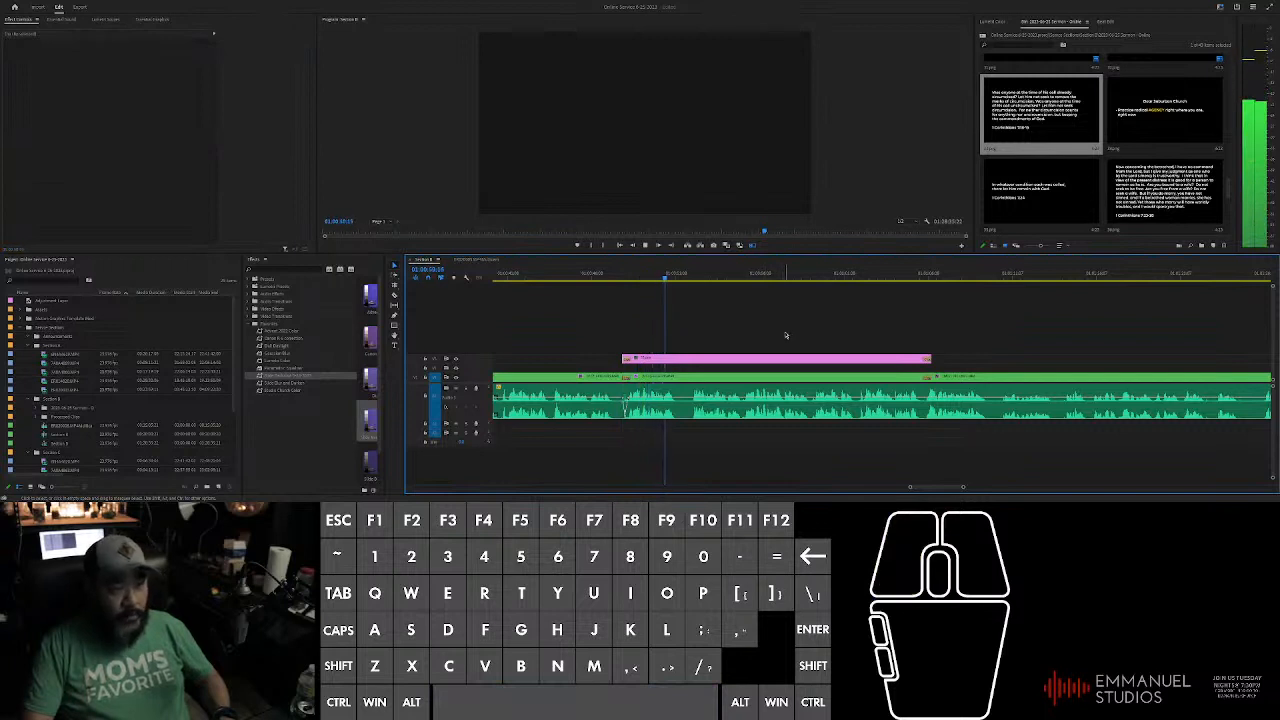
pyautogui.scroll(-4, 795, 330)
pyautogui.click(915, 330)
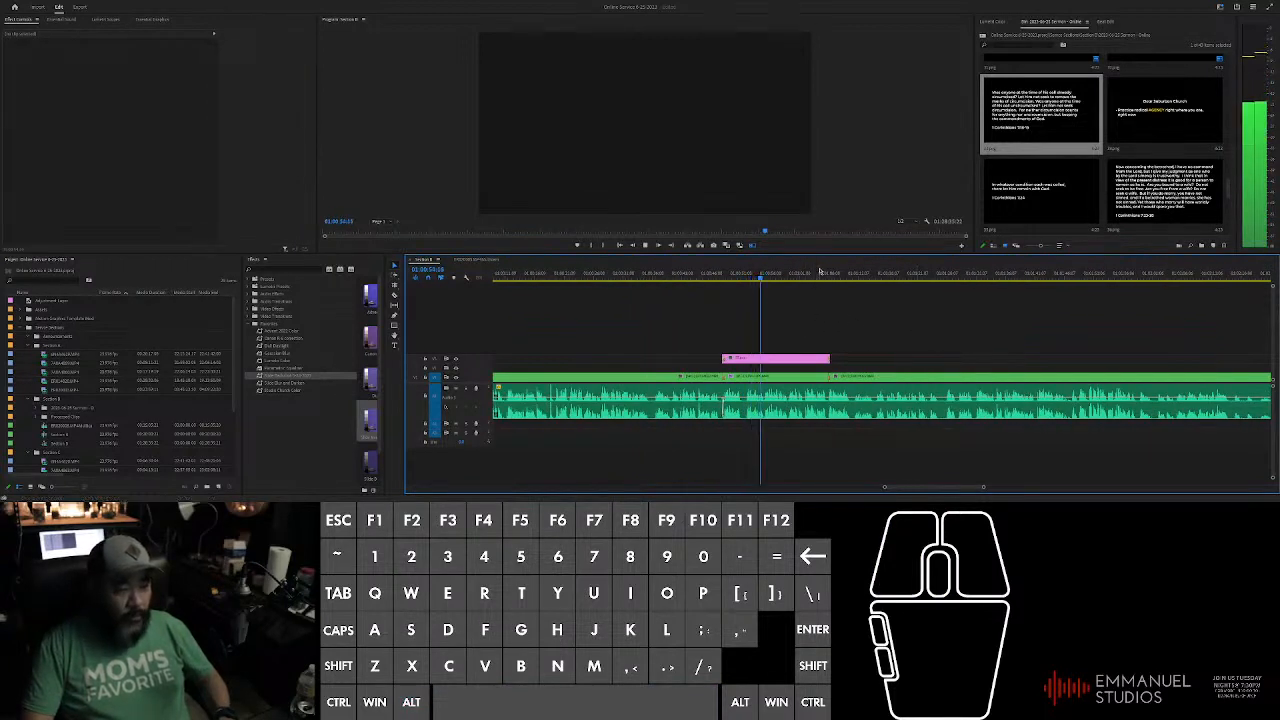
pyautogui.scroll(2, 852, 303)
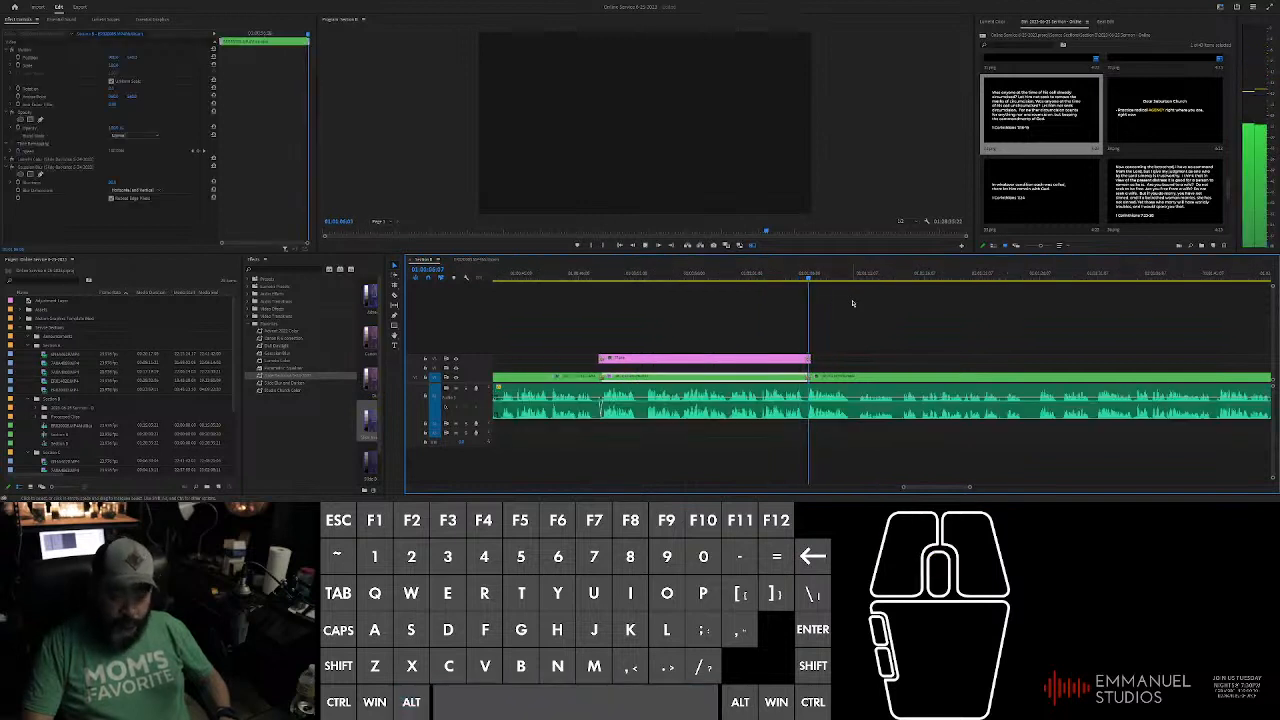
pyautogui.click(851, 313)
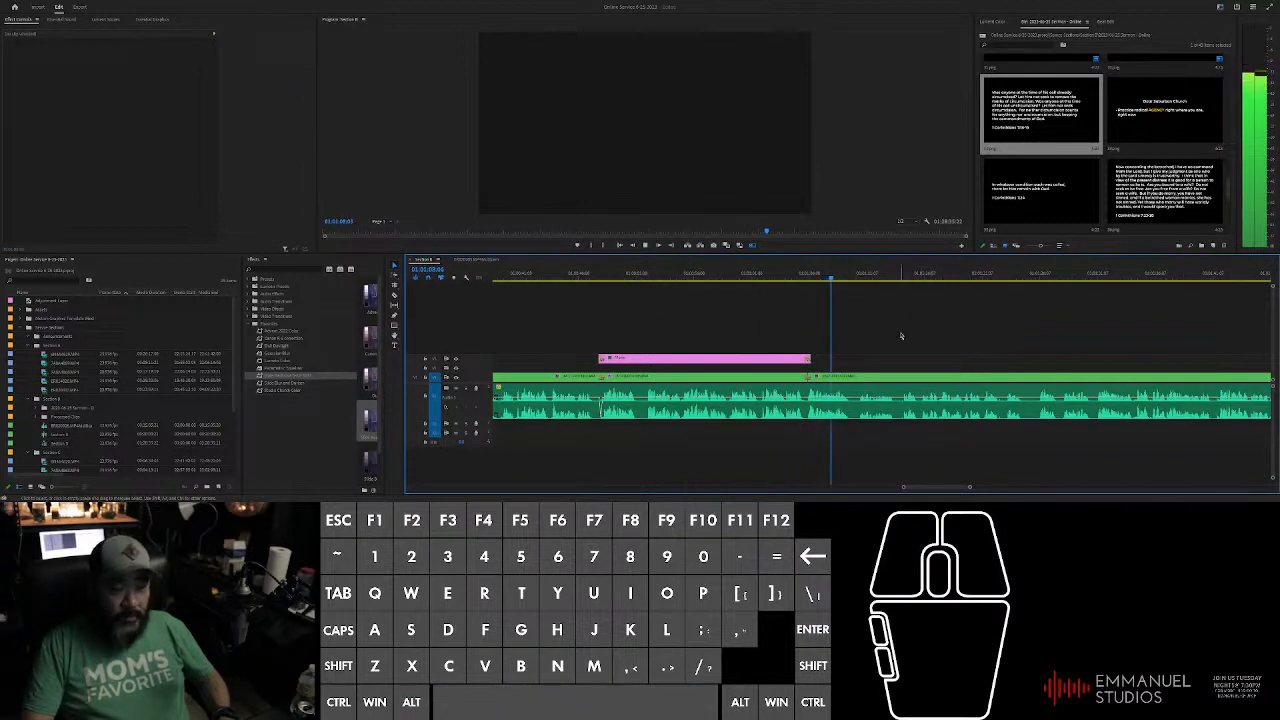
# Step: Listen for the next cue and place the "Dear Salvation Church" radical agency slide above the video at about 01:01:16
pyautogui.scroll(-3, 910, 316)
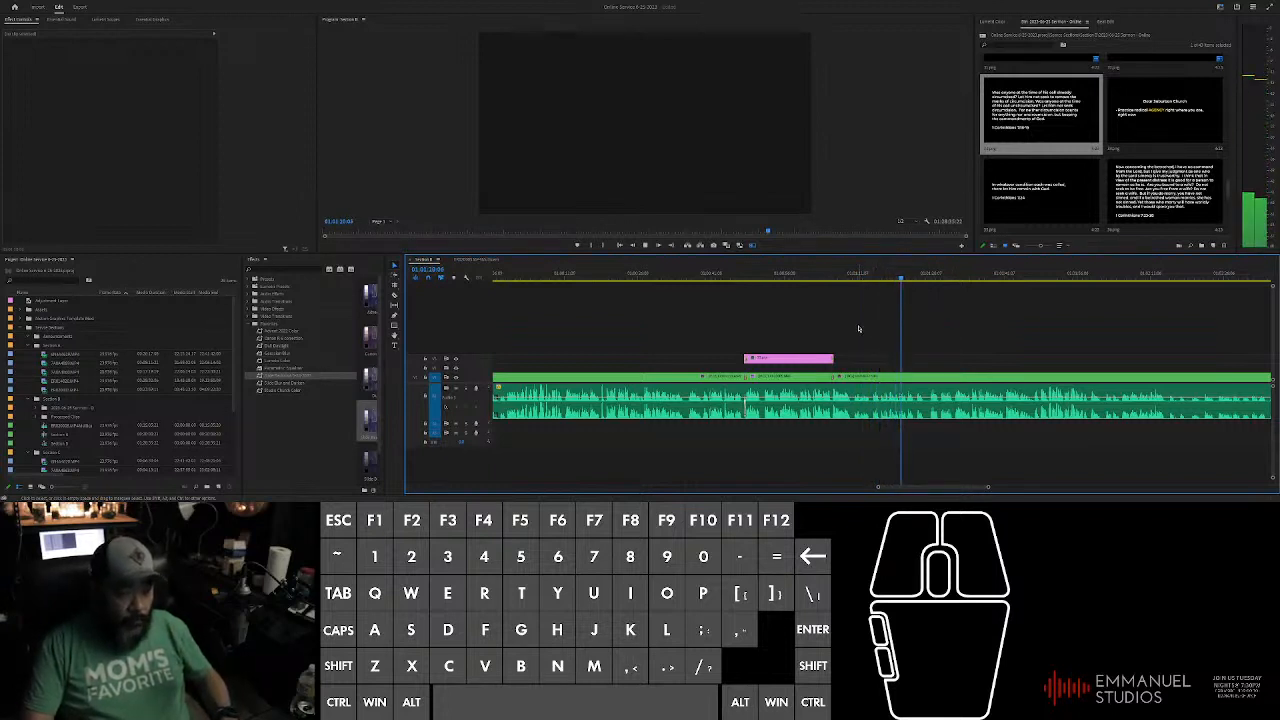
pyautogui.keyDown('alt'); pyautogui.scroll(-2, 865, 332); pyautogui.keyUp('alt')
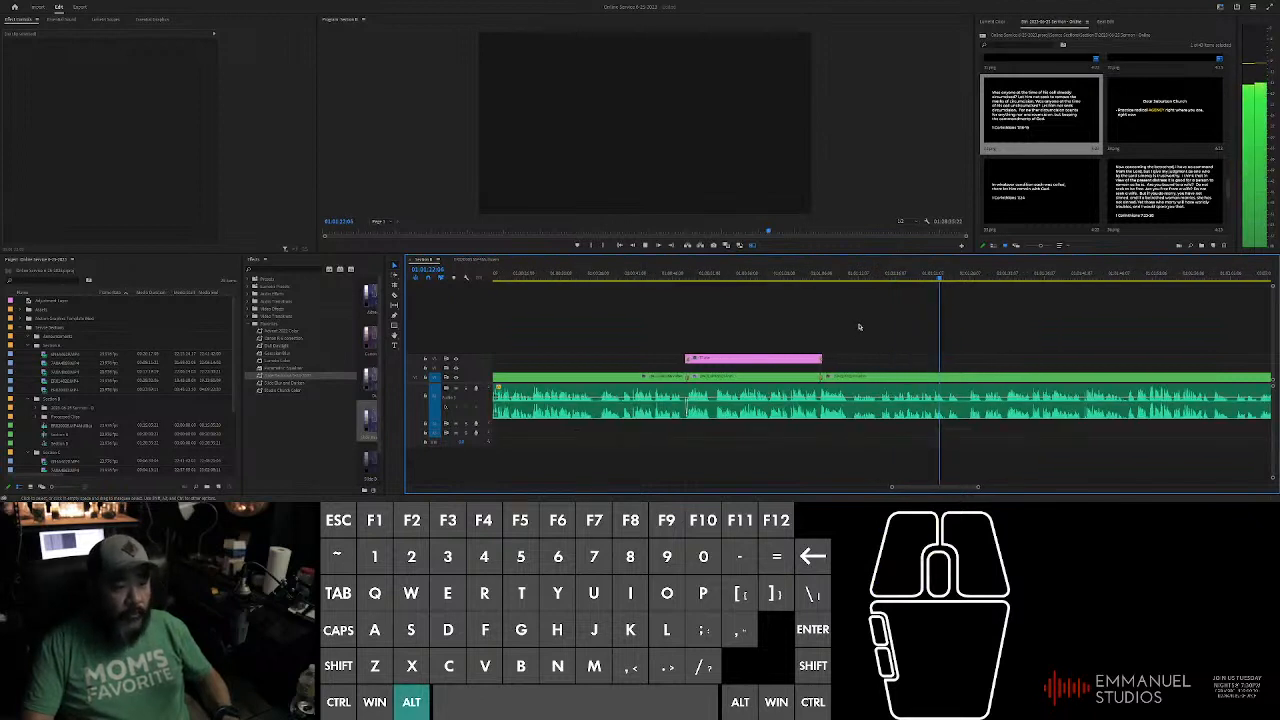
pyautogui.keyDown('alt'); pyautogui.scroll(2, 1035, 337); pyautogui.keyUp('alt')
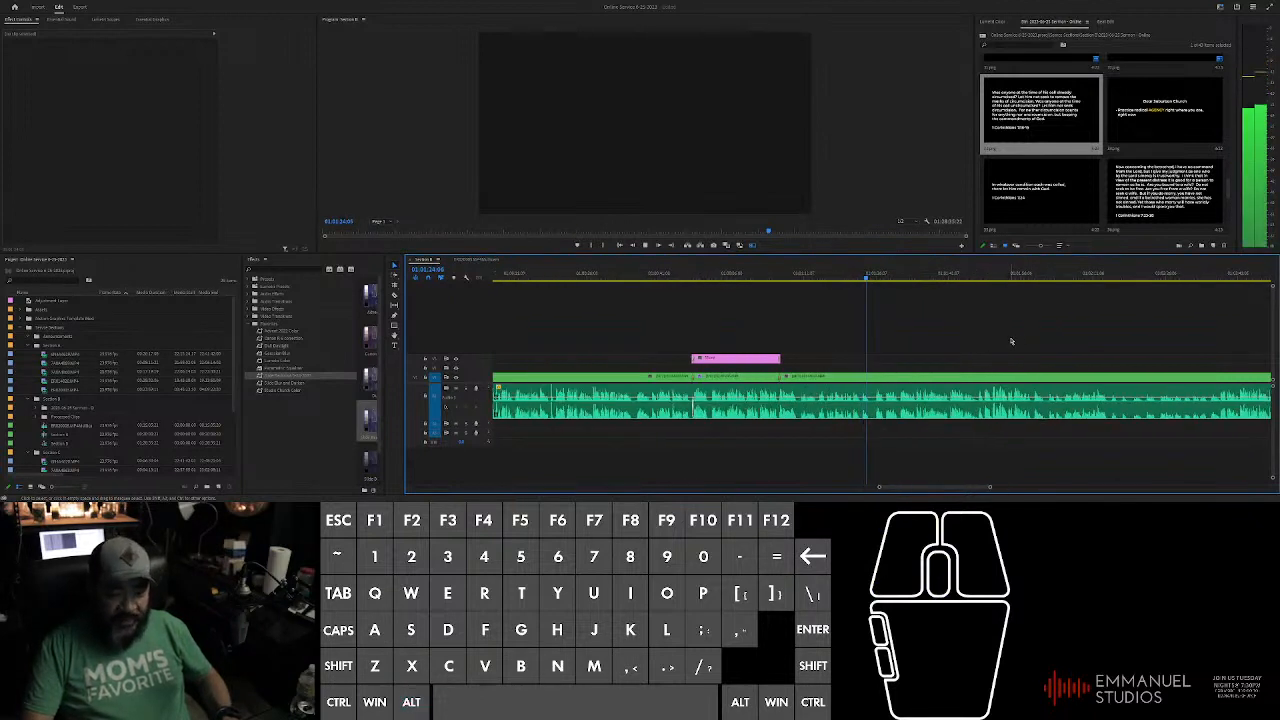
pyautogui.click(912, 345)
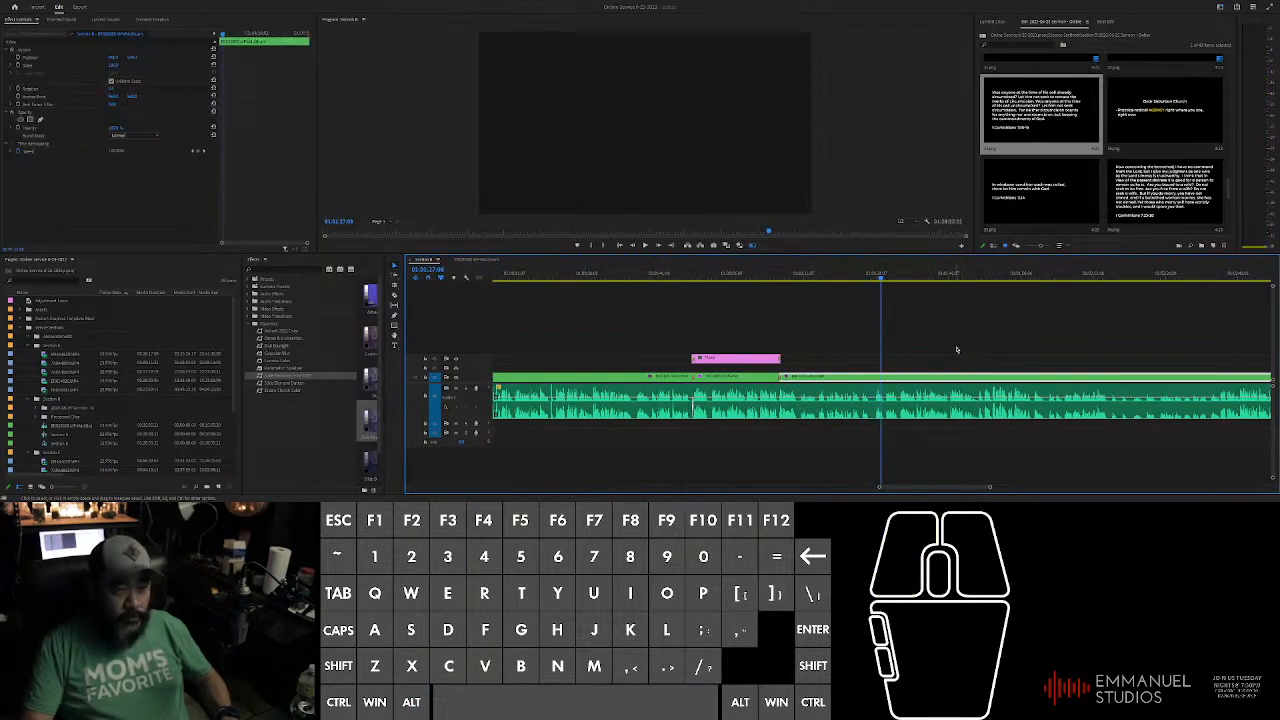
pyautogui.keyDown('alt'); pyautogui.scroll(-3, 977, 362); pyautogui.keyUp('alt')
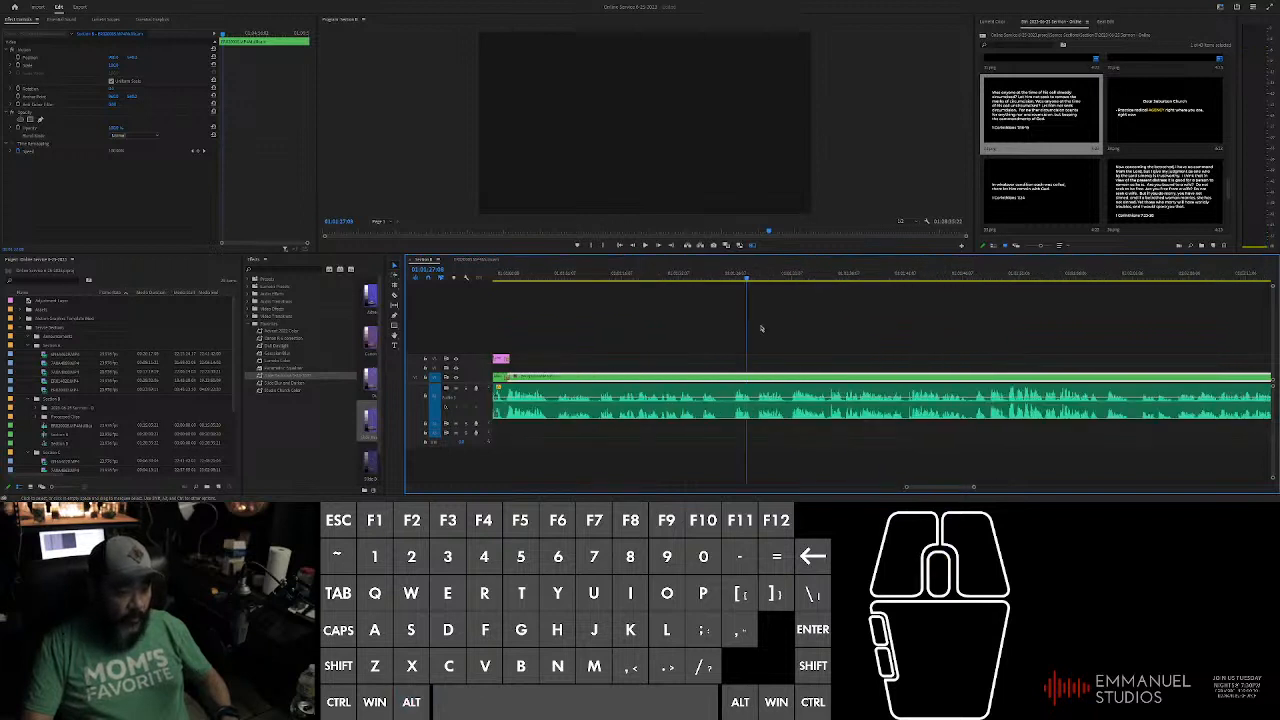
pyautogui.press('space')
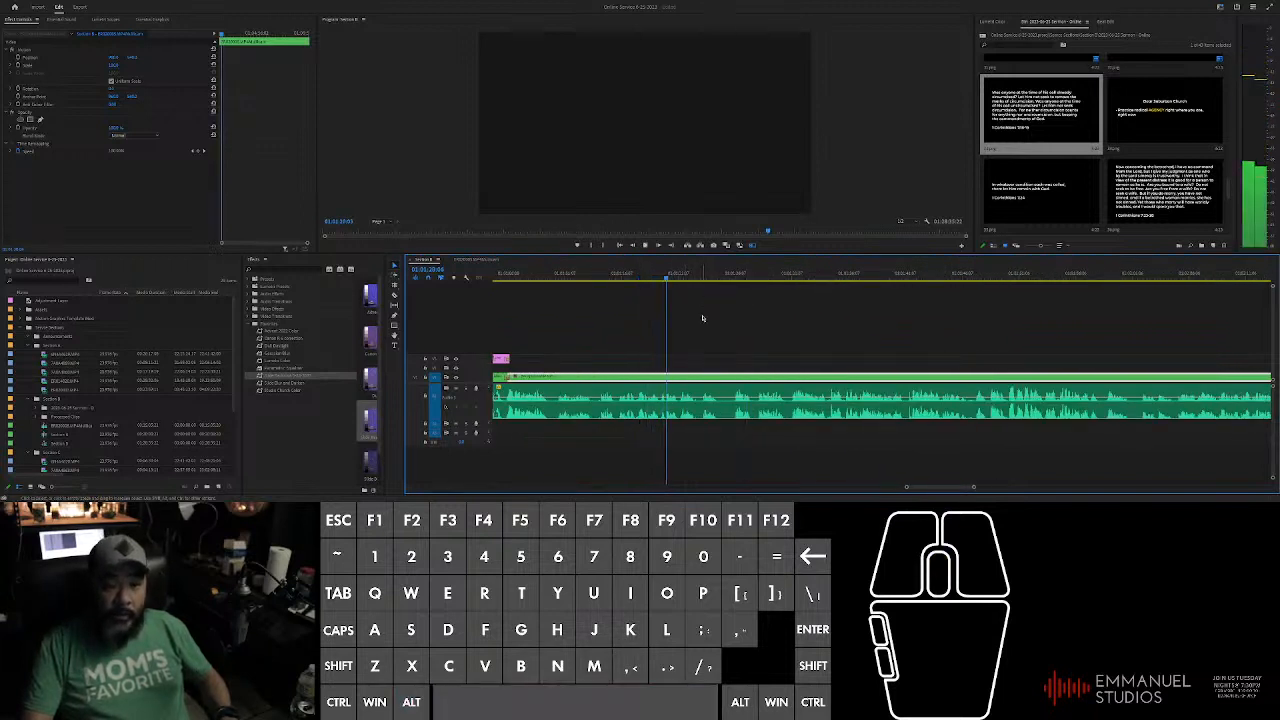
pyautogui.click(613, 273)
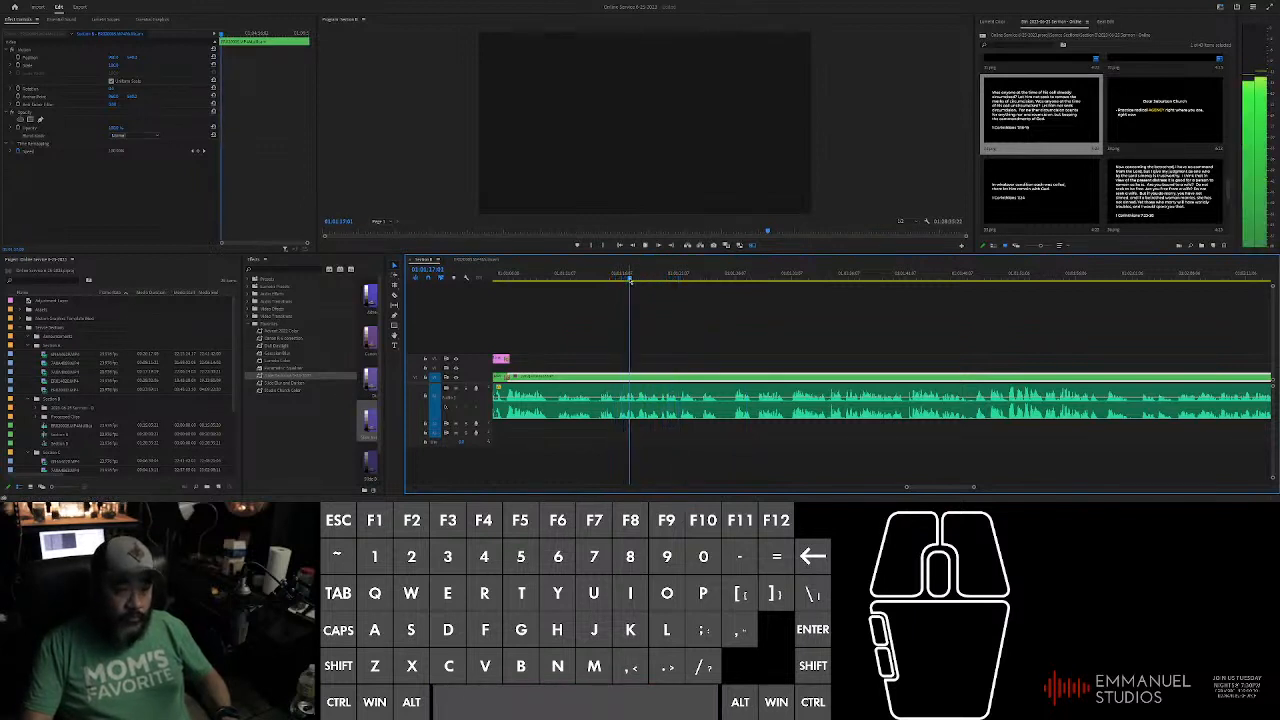
pyautogui.moveTo(620, 278); pyautogui.dragTo(603, 276)
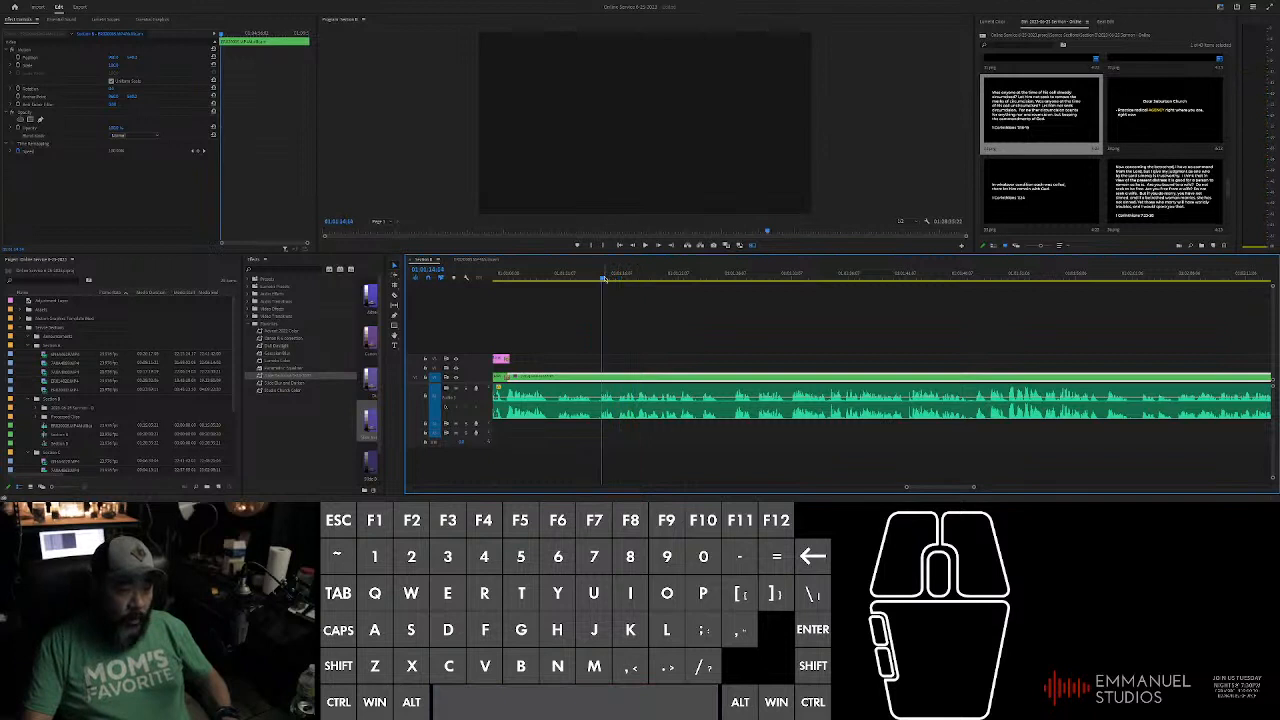
pyautogui.keyDown('alt'); pyautogui.scroll(2, 618, 313); pyautogui.keyUp('alt')
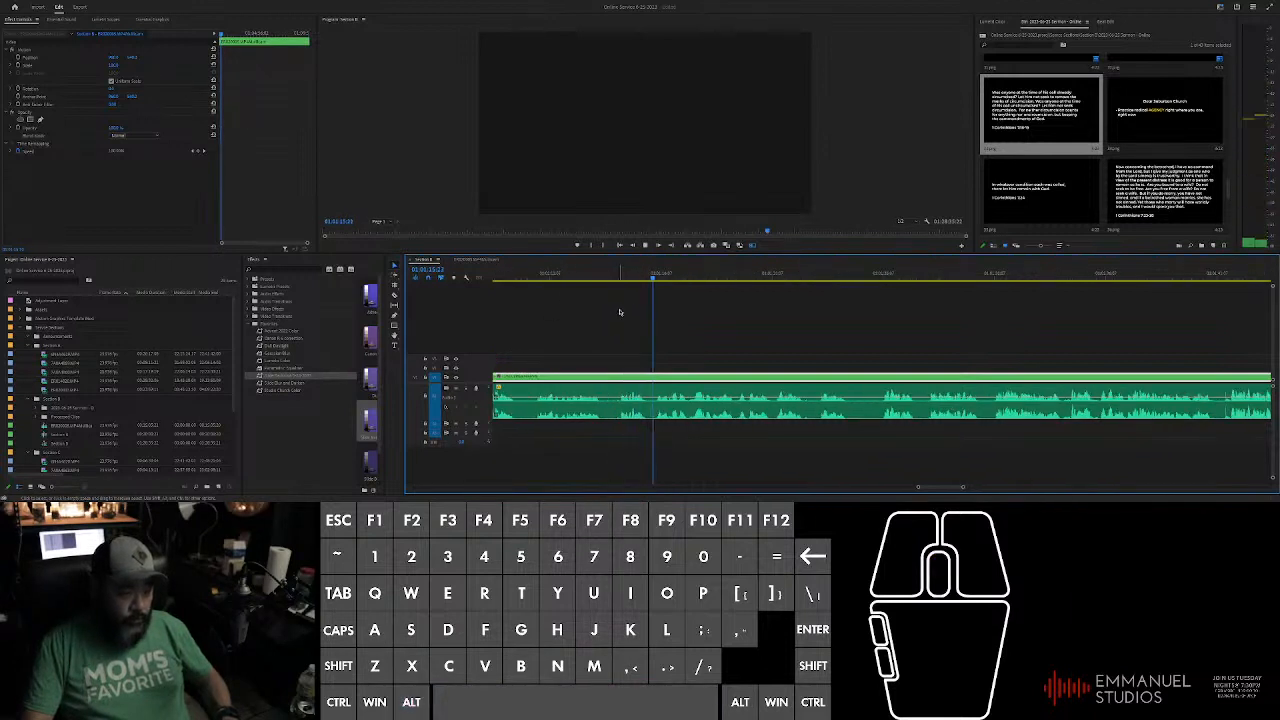
pyautogui.moveTo(1151, 130); pyautogui.dragTo(1112, 357)
# Step: Play through the "Dear Salvation Church" point, shorten the slide's end, and split the sermon video at the slide's start and at about 01:01:25
pyautogui.keyDown('alt'); pyautogui.scroll(-2, 670, 354); pyautogui.keyUp('alt')
pyautogui.keyDown('alt'); pyautogui.scroll(-3, 936, 326); pyautogui.keyUp('alt')
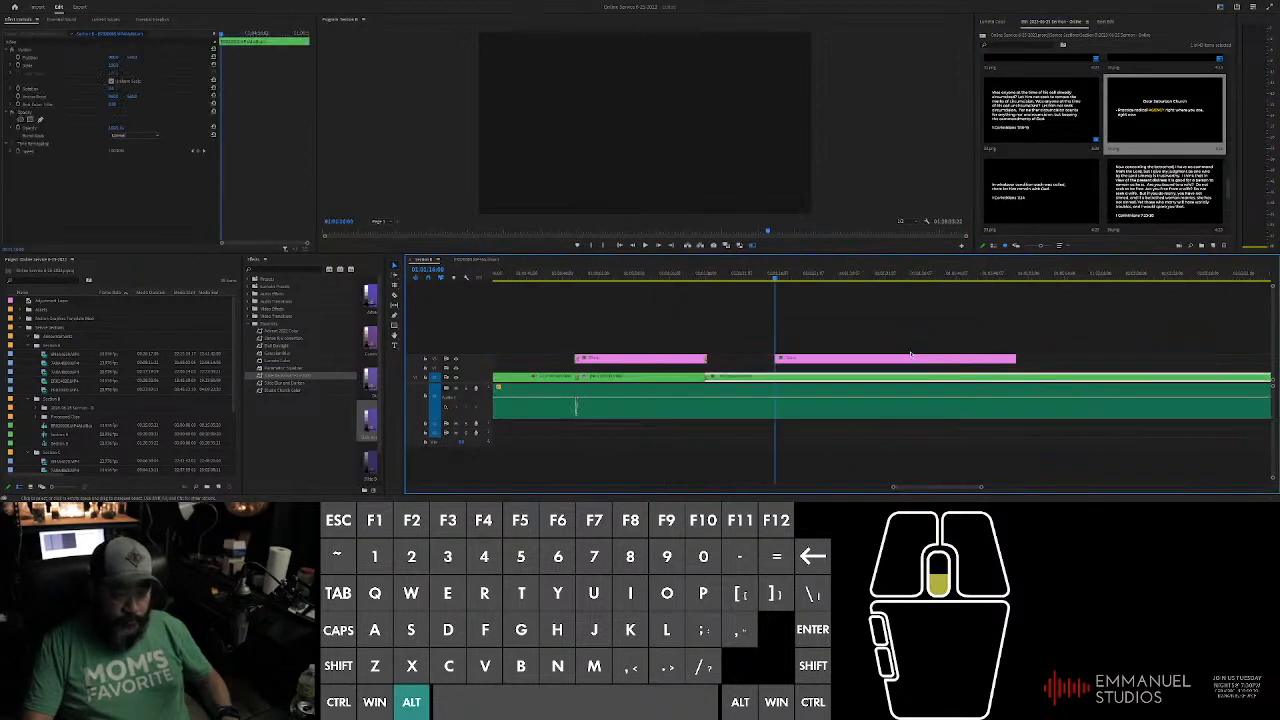
pyautogui.click(934, 319)
pyautogui.keyDown('alt'); pyautogui.scroll(2, 914, 322); pyautogui.keyUp('alt')
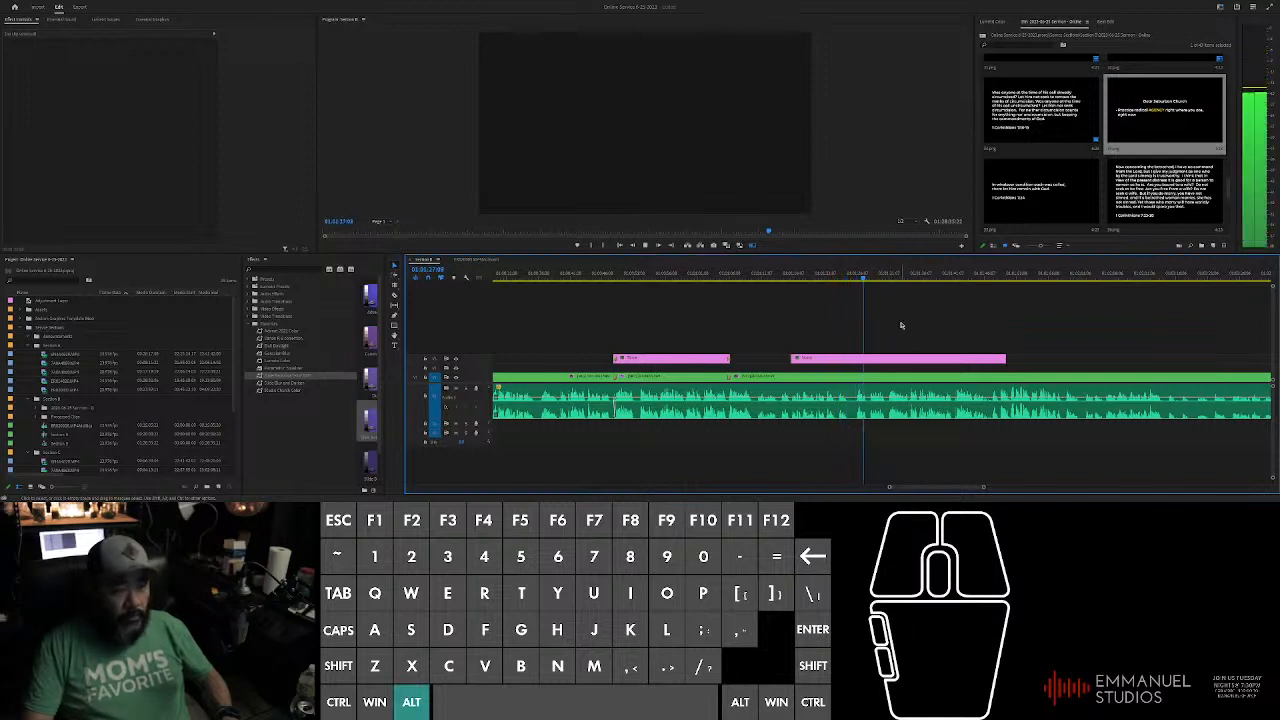
pyautogui.scroll(2, 903, 330)
pyautogui.scroll(-3, 906, 333)
pyautogui.scroll(2, 906, 333)
pyautogui.click(826, 283)
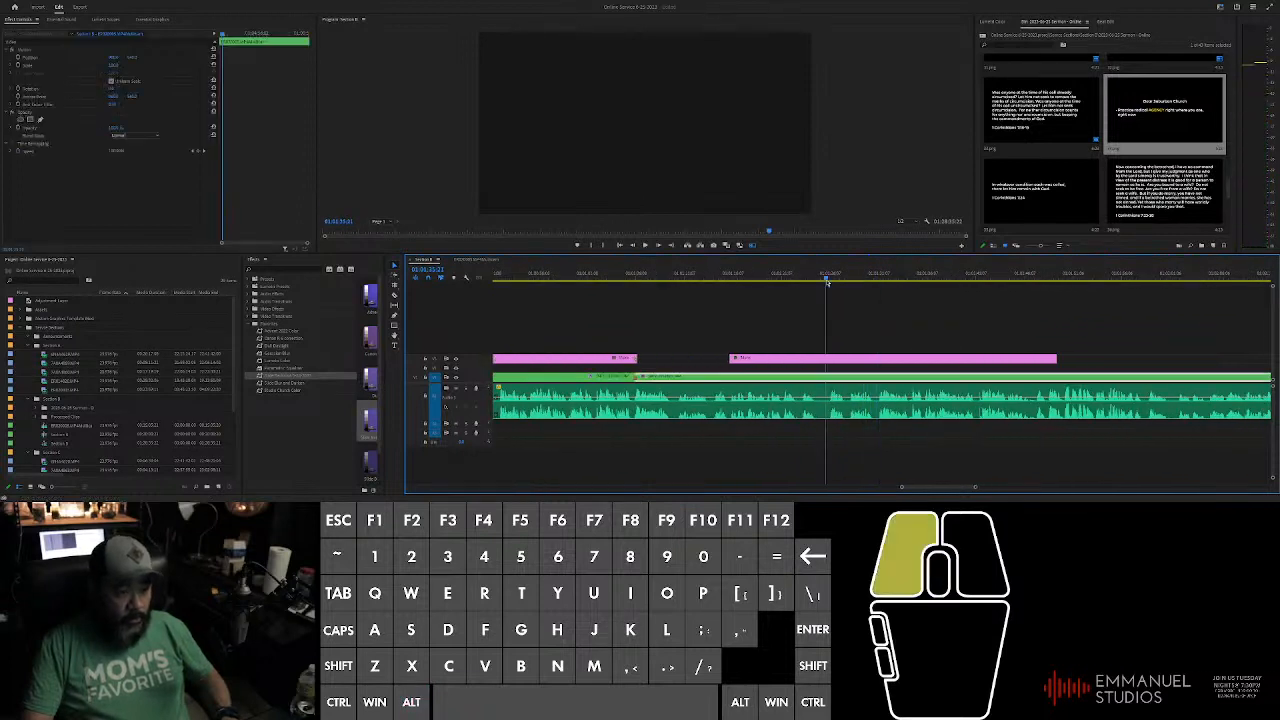
pyautogui.moveTo(1054, 358); pyautogui.dragTo(930, 358)
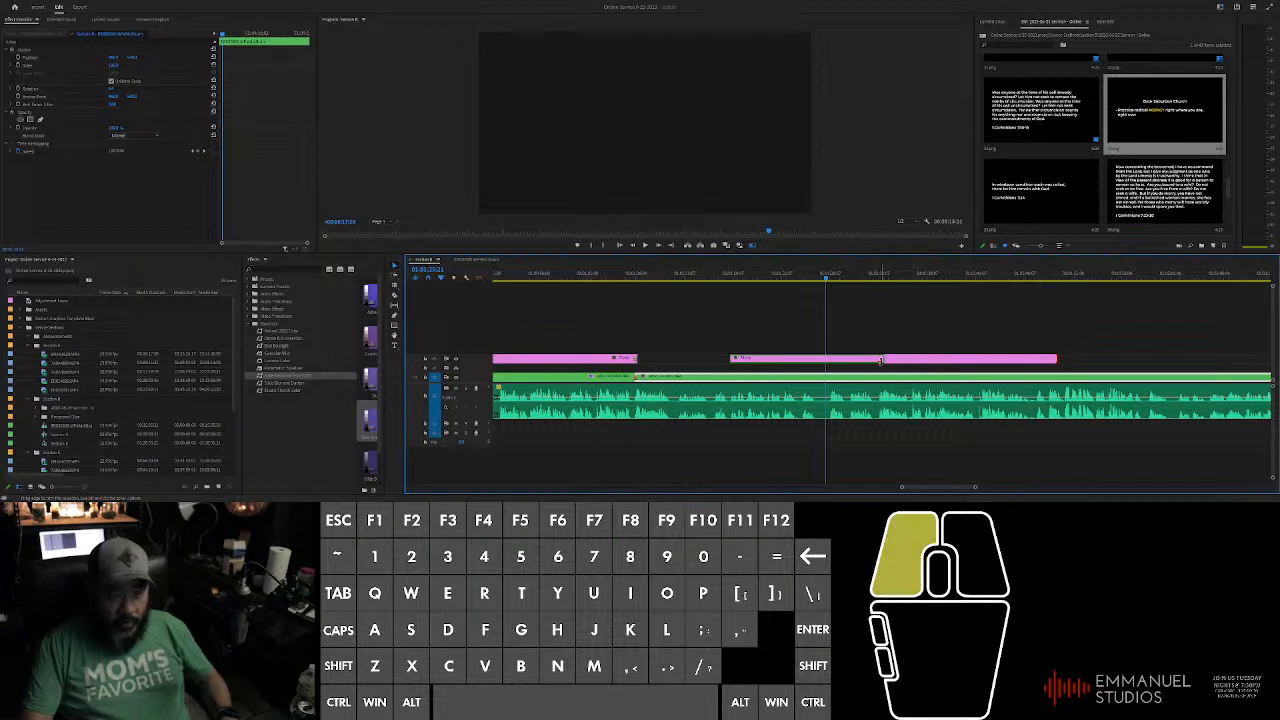
pyautogui.moveTo(881, 360); pyautogui.dragTo(884, 358)
pyautogui.moveTo(826, 283)
pyautogui.mouseDown()
pyautogui.moveTo(730, 283)
pyautogui.moveTo(820, 283)
pyautogui.mouseUp()
pyautogui.hotkey('ctrl', 'k')
# Step: Add transitions to both ends of the "Dear Salvation Church" slide and to the sermon video cuts around that point
pyautogui.moveTo(681, 323); pyautogui.dragTo(873, 378)
pyautogui.scroll(2, 762, 359)
pyautogui.click(762, 359)
pyautogui.click(762, 359)
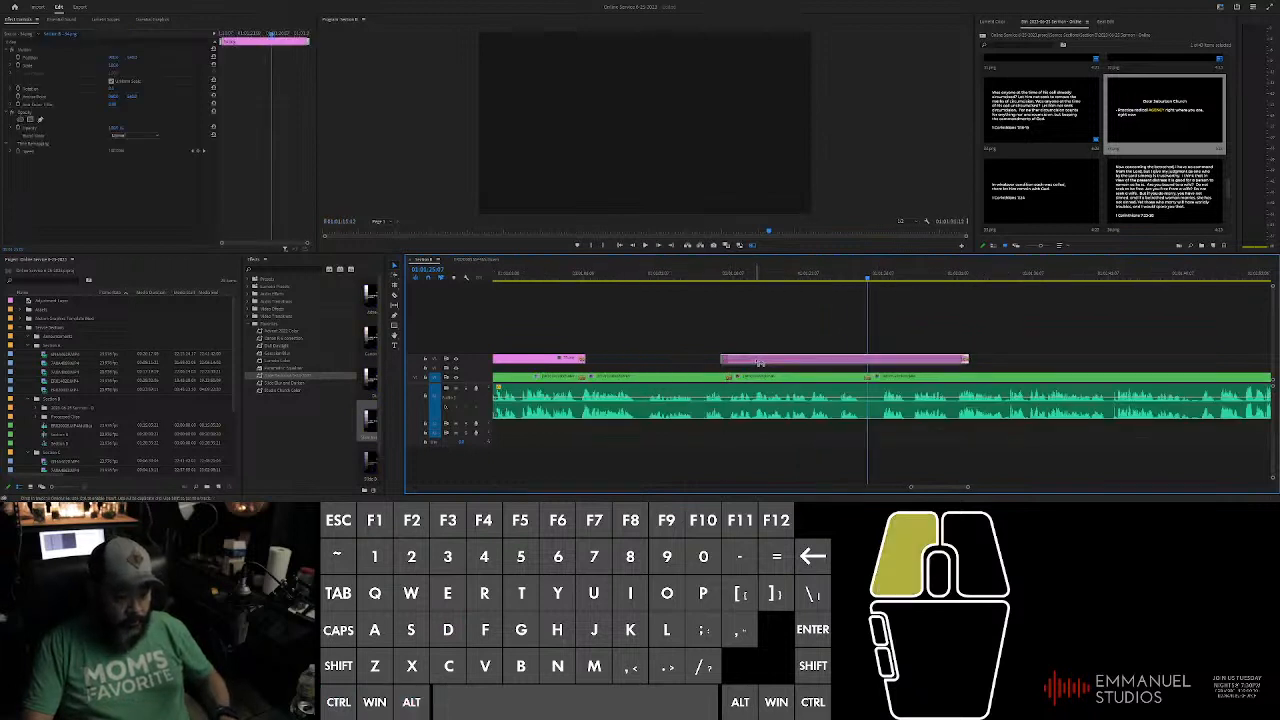
# Step: Inspect the "Dear Salvation Church" slide and the video segment beneath it at about 01:01:20, checking their effect settings
pyautogui.click(793, 274)
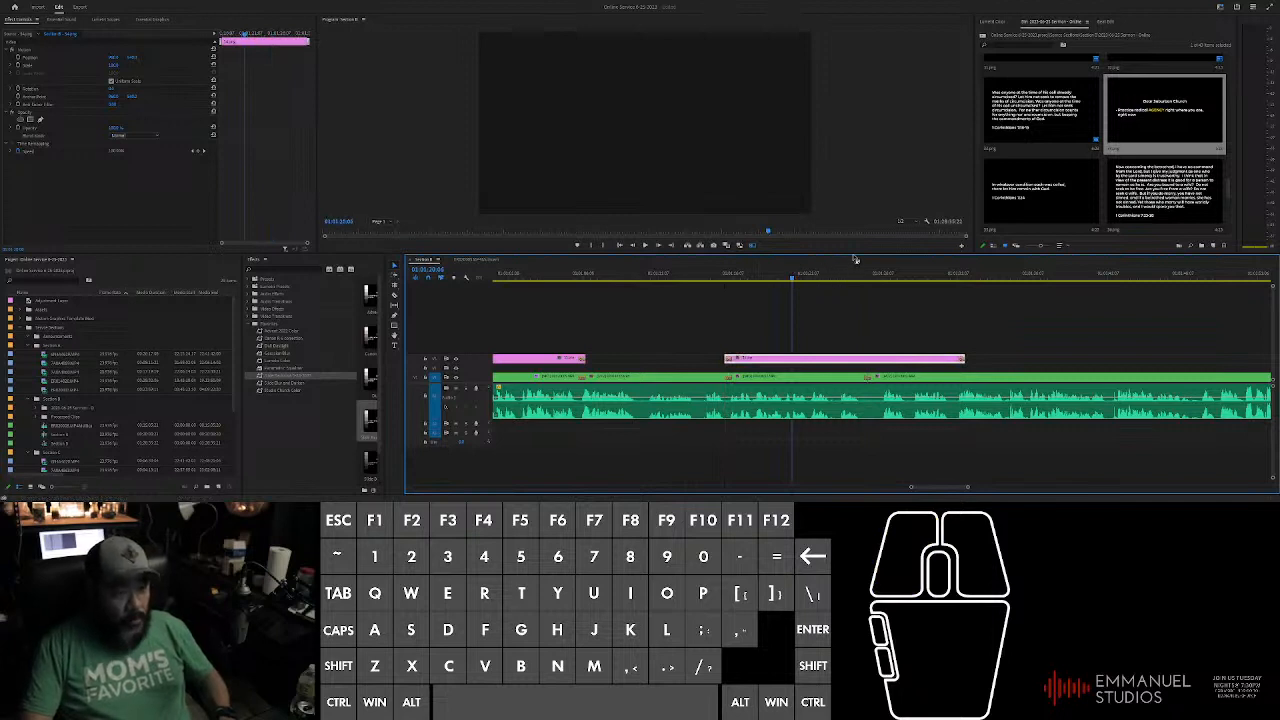
pyautogui.click(567, 188)
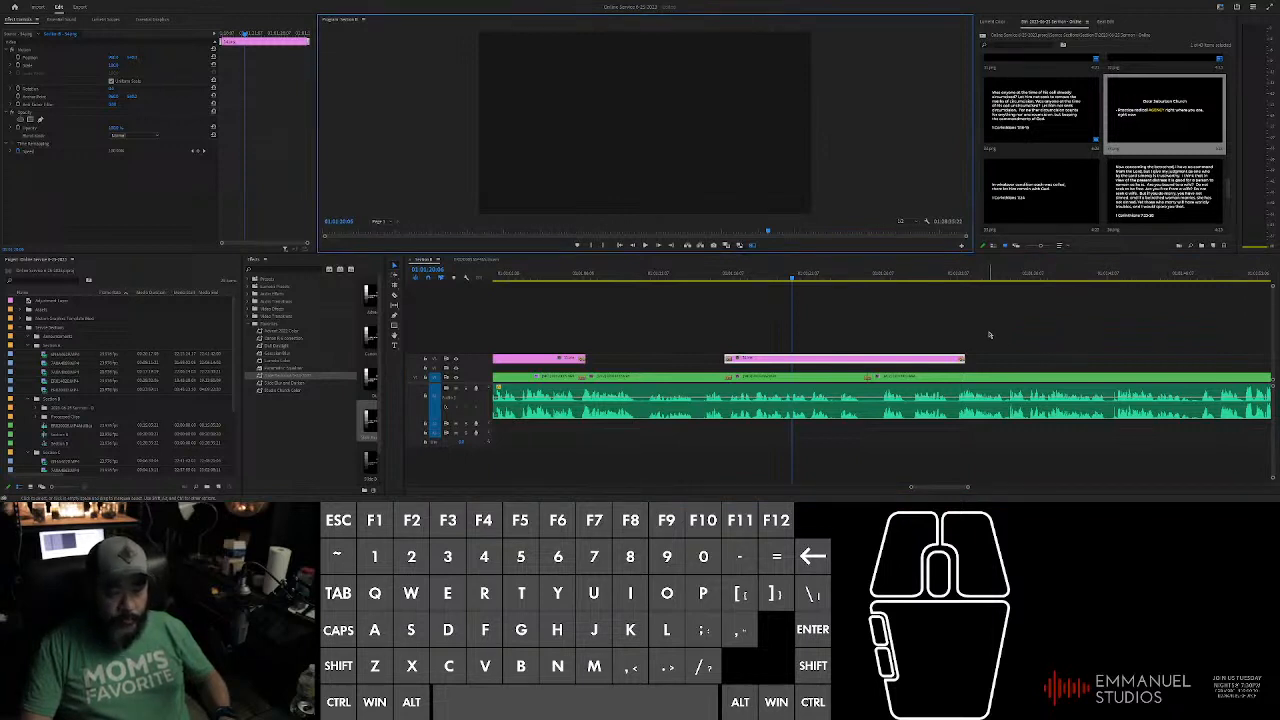
pyautogui.press('d')
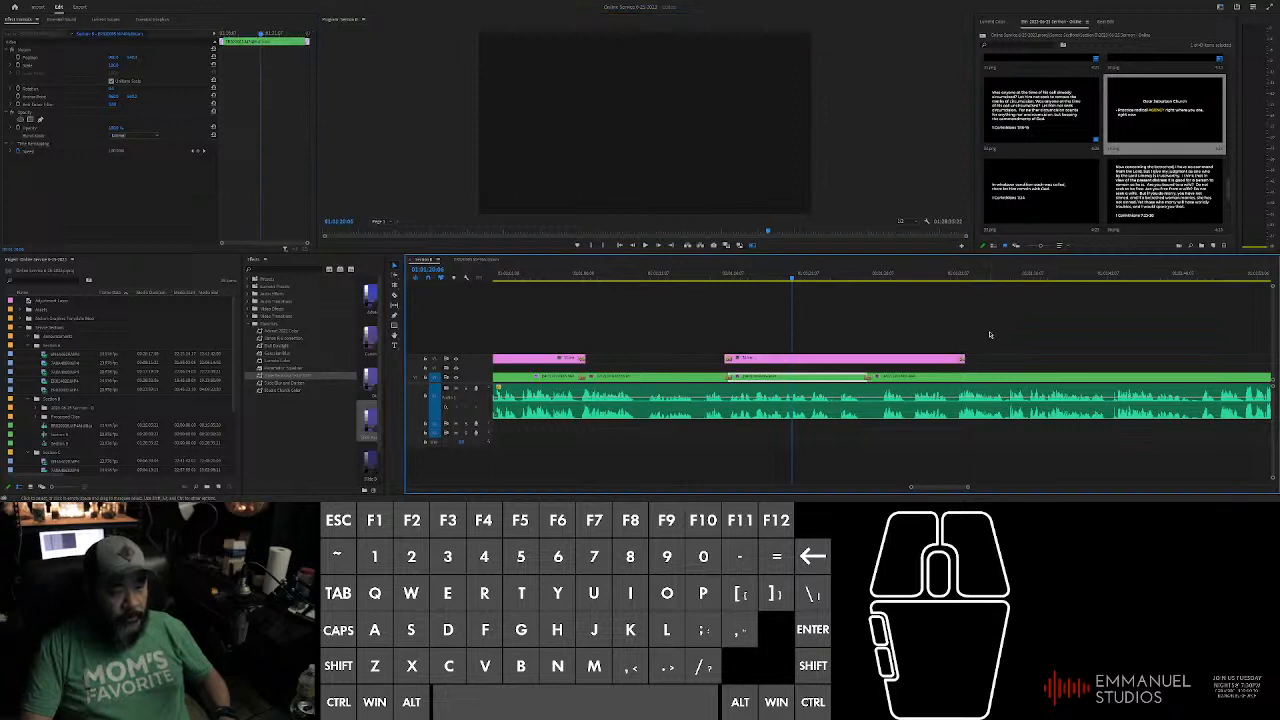
pyautogui.click(990, 334)
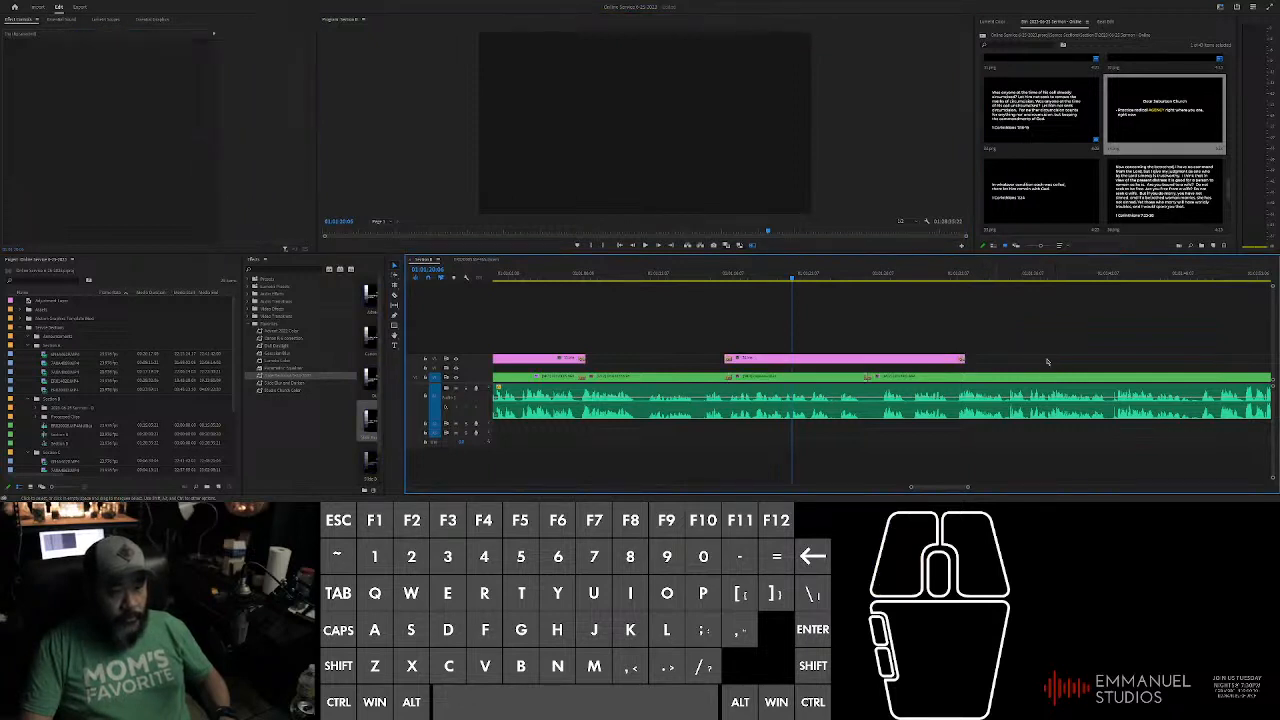
pyautogui.click(805, 360)
pyautogui.click(135, 56)
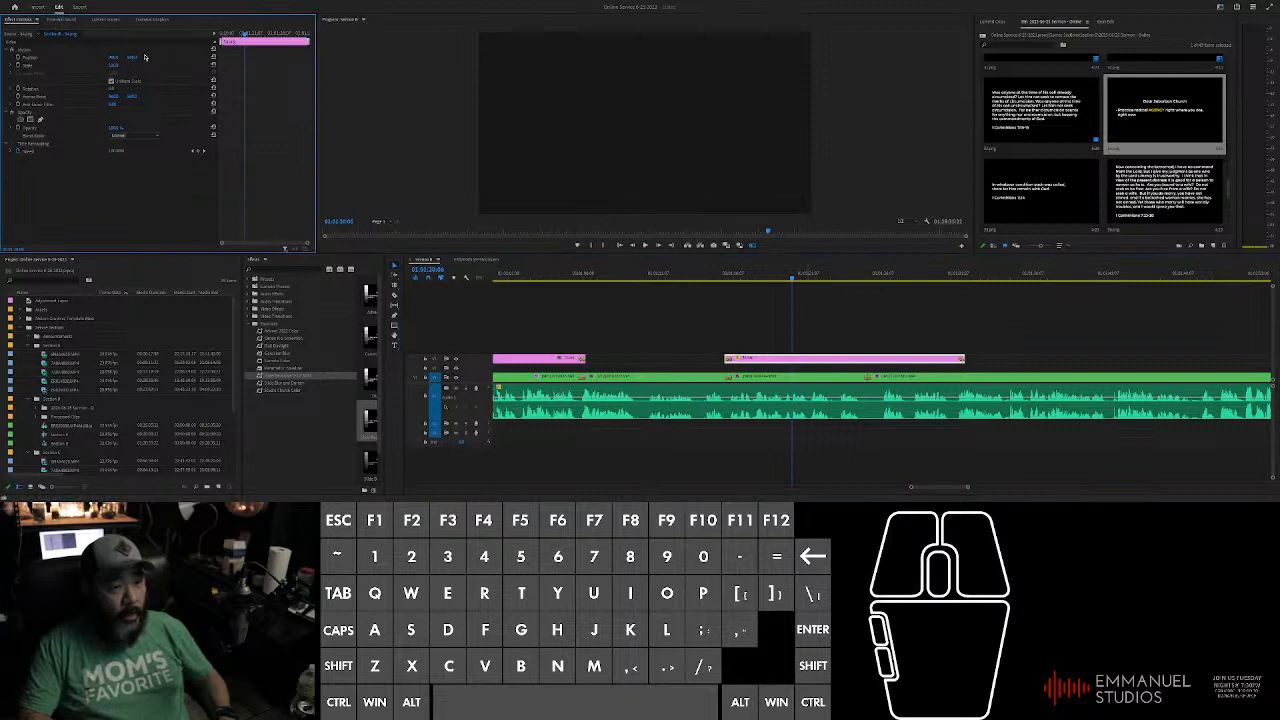
pyautogui.click(843, 306)
# Step: Play back the "Dear Salvation Church" slide past its closing transition to check its timing against the speech
pyautogui.scroll(-3, 843, 306)
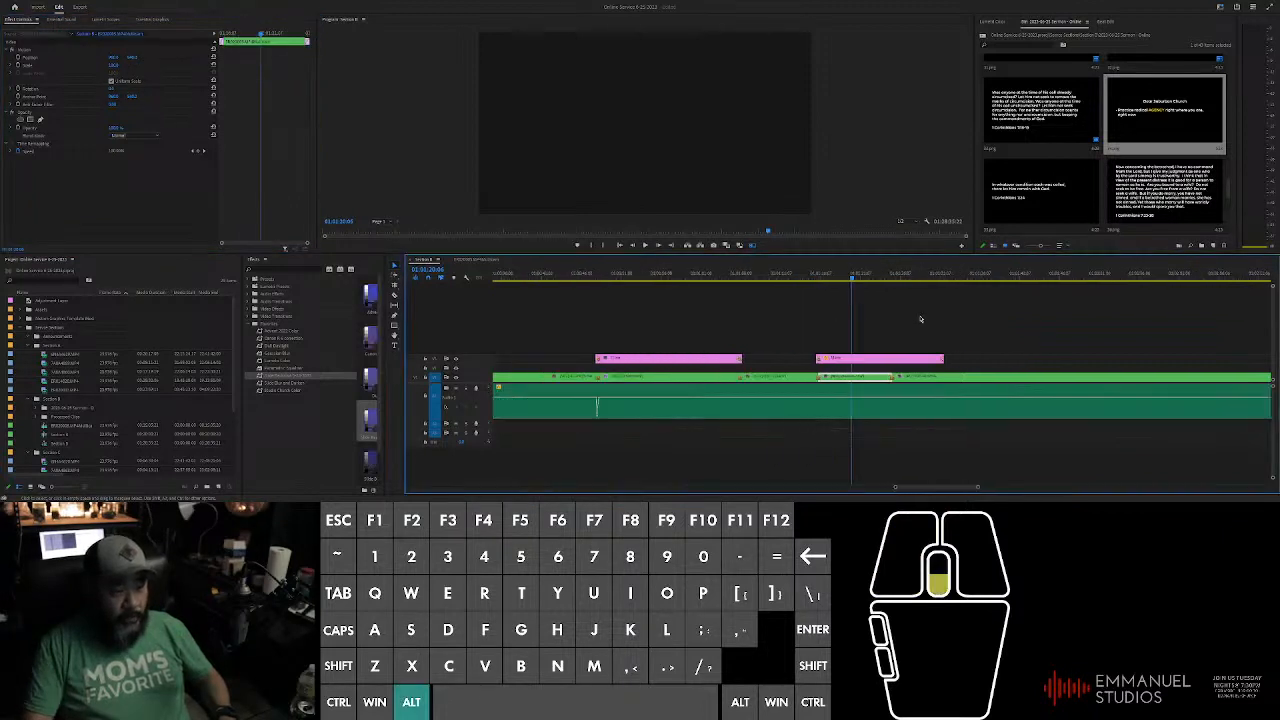
pyautogui.press('space')
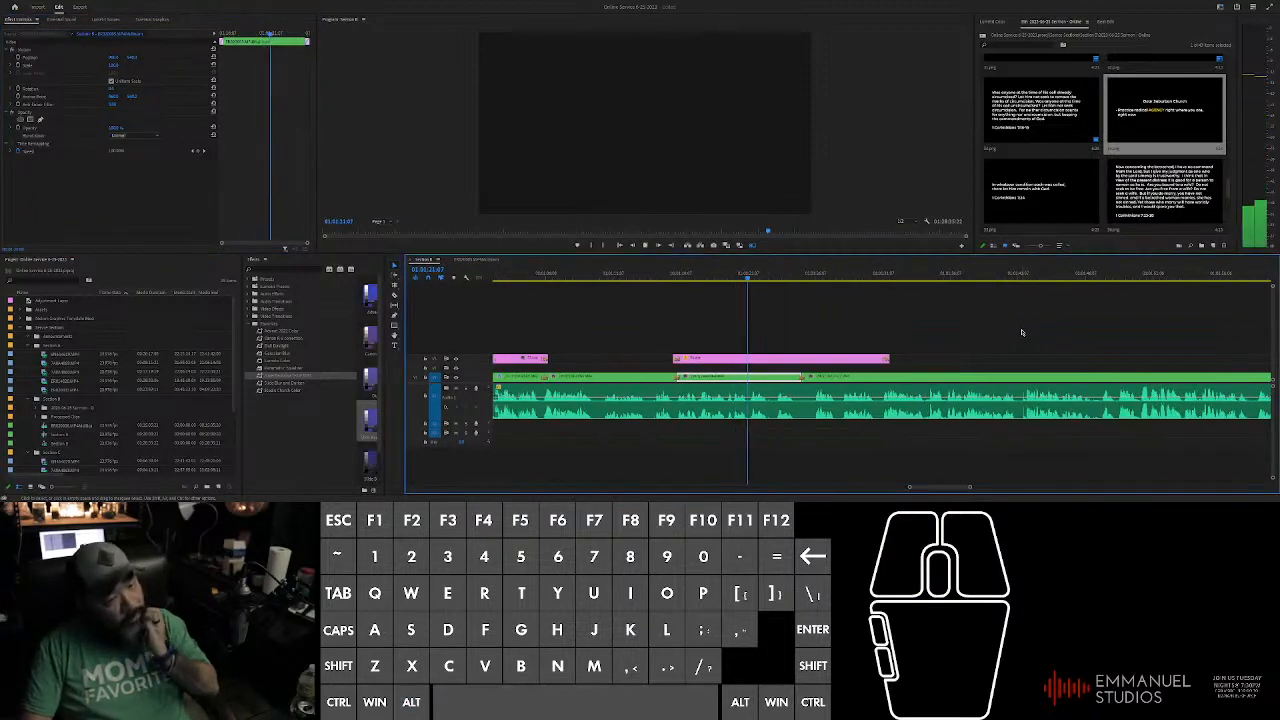
pyautogui.moveTo(745, 287); pyautogui.dragTo(794, 300)
pyautogui.keyDown('alt'); pyautogui.scroll(3, 800, 305); pyautogui.keyUp('alt')
pyautogui.press('space')
pyautogui.keyDown('alt'); pyautogui.scroll(-1, 845, 331); pyautogui.keyUp('alt')
pyautogui.keyDown('alt'); pyautogui.scroll(-2, 850, 335); pyautogui.keyUp('alt')
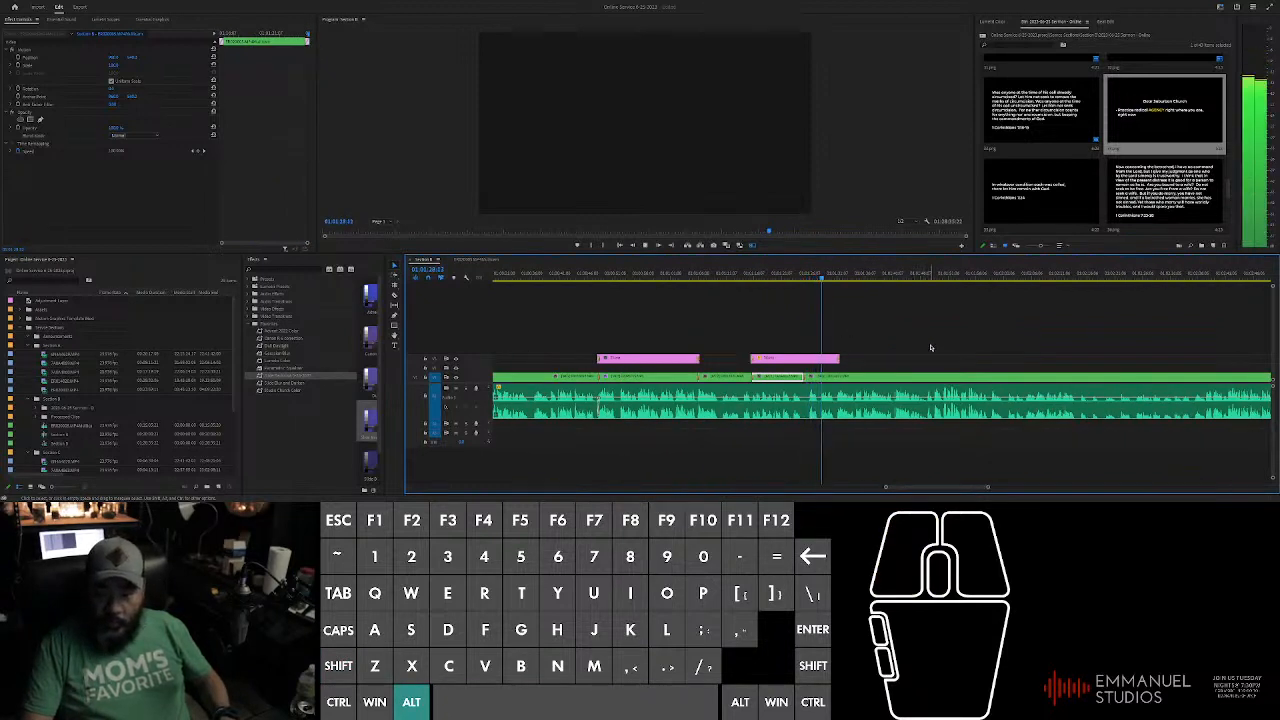
pyautogui.keyDown('alt'); pyautogui.scroll(4, 894, 345); pyautogui.keyUp('alt')
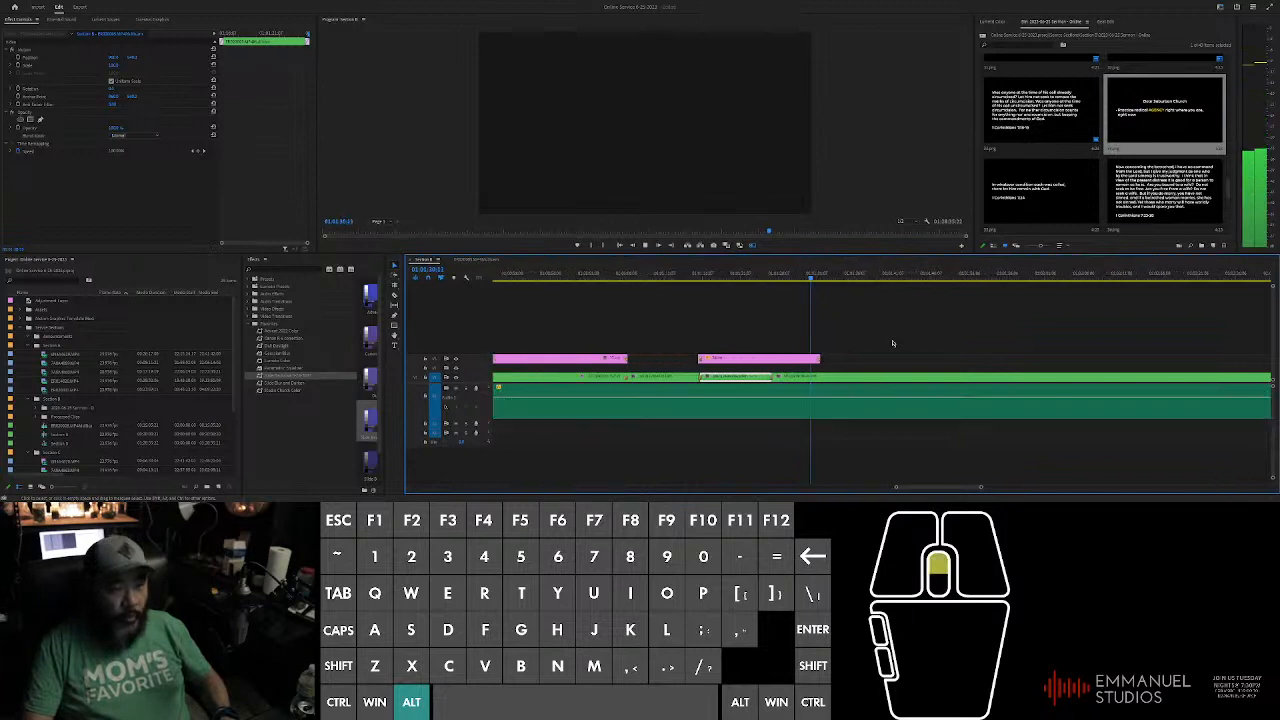
pyautogui.click(888, 344)
pyautogui.keyDown('alt'); pyautogui.scroll(-3, 820, 320); pyautogui.keyUp('alt')
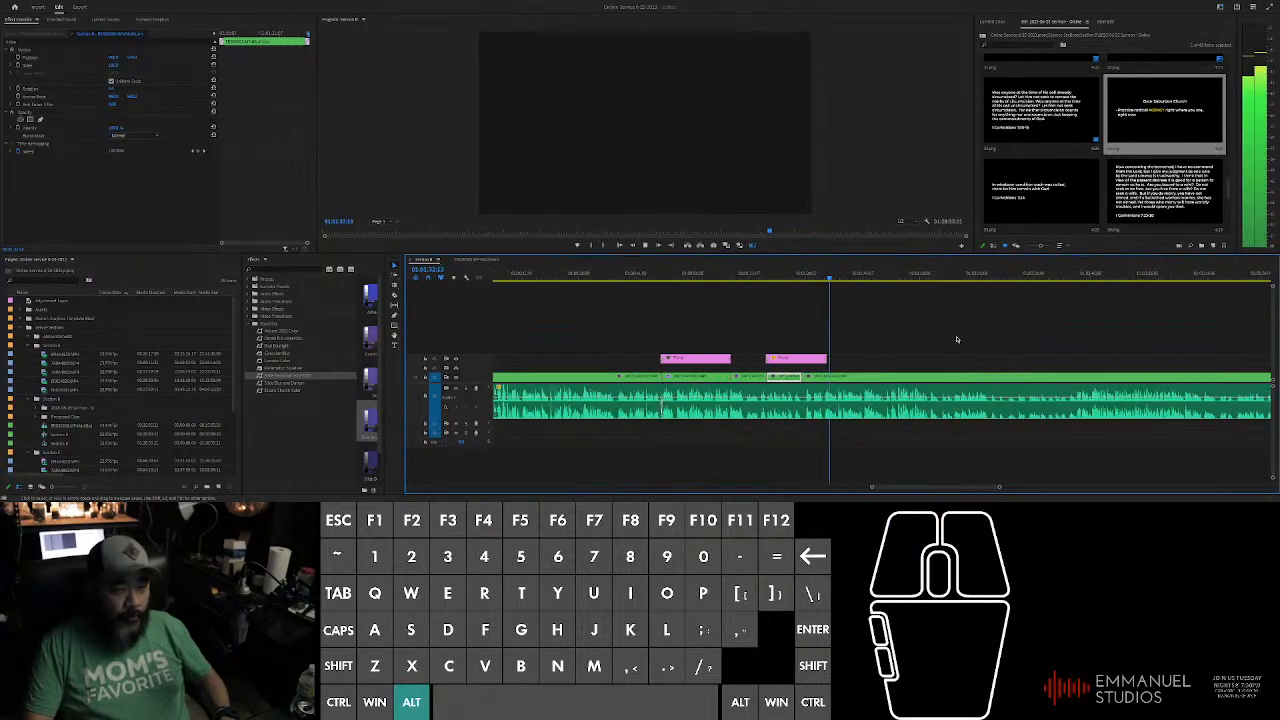
# Step: Find where the 1 Corinthians 7:24 reading begins, split the sermon video there and place the verse's slide on the track above
pyautogui.moveTo(755, 282); pyautogui.dragTo(829, 280)
pyautogui.moveTo(747, 291); pyautogui.dragTo(882, 292)
pyautogui.press('=')
pyautogui.press('space')
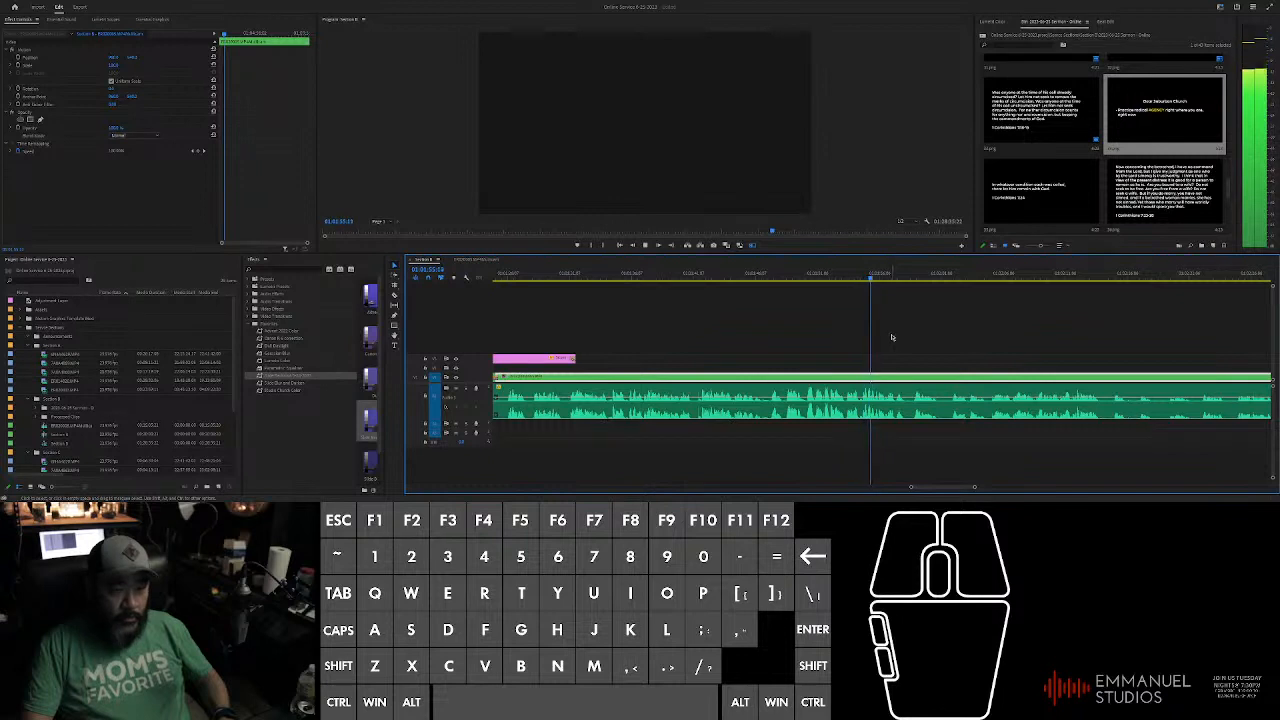
pyautogui.scroll(3, 891, 337)
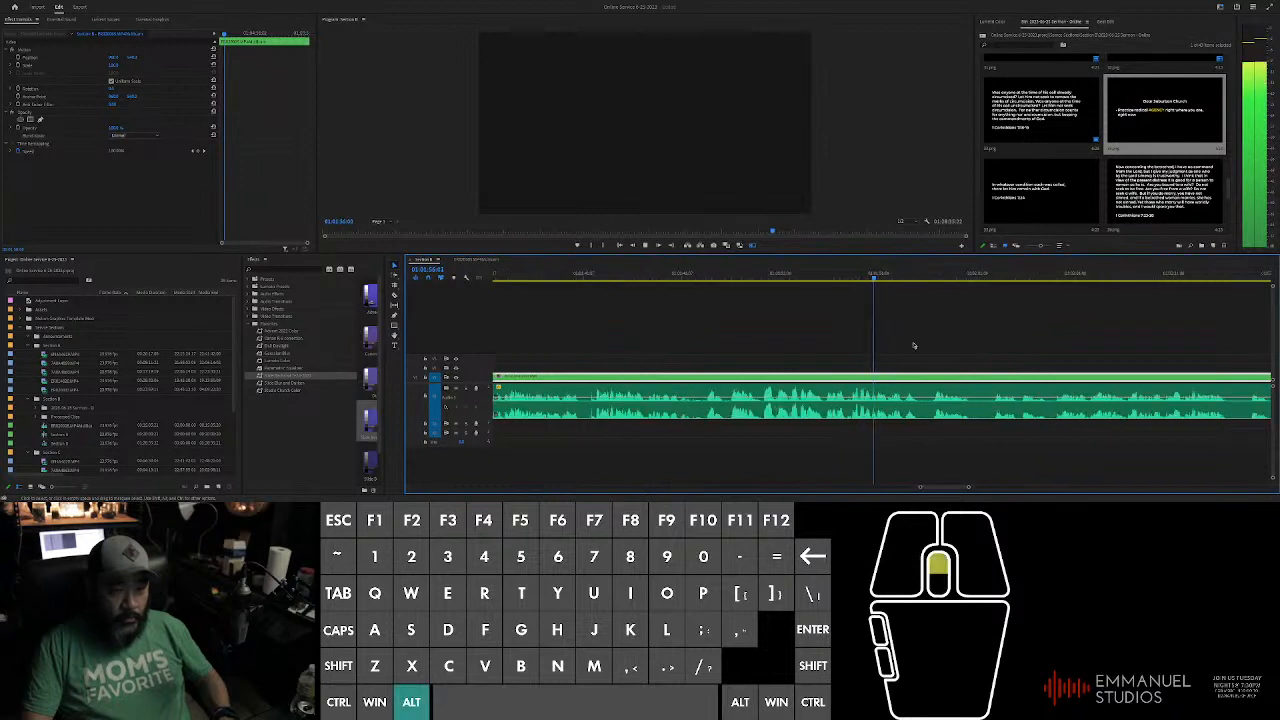
pyautogui.scroll(-3, 840, 291)
pyautogui.click(831, 283)
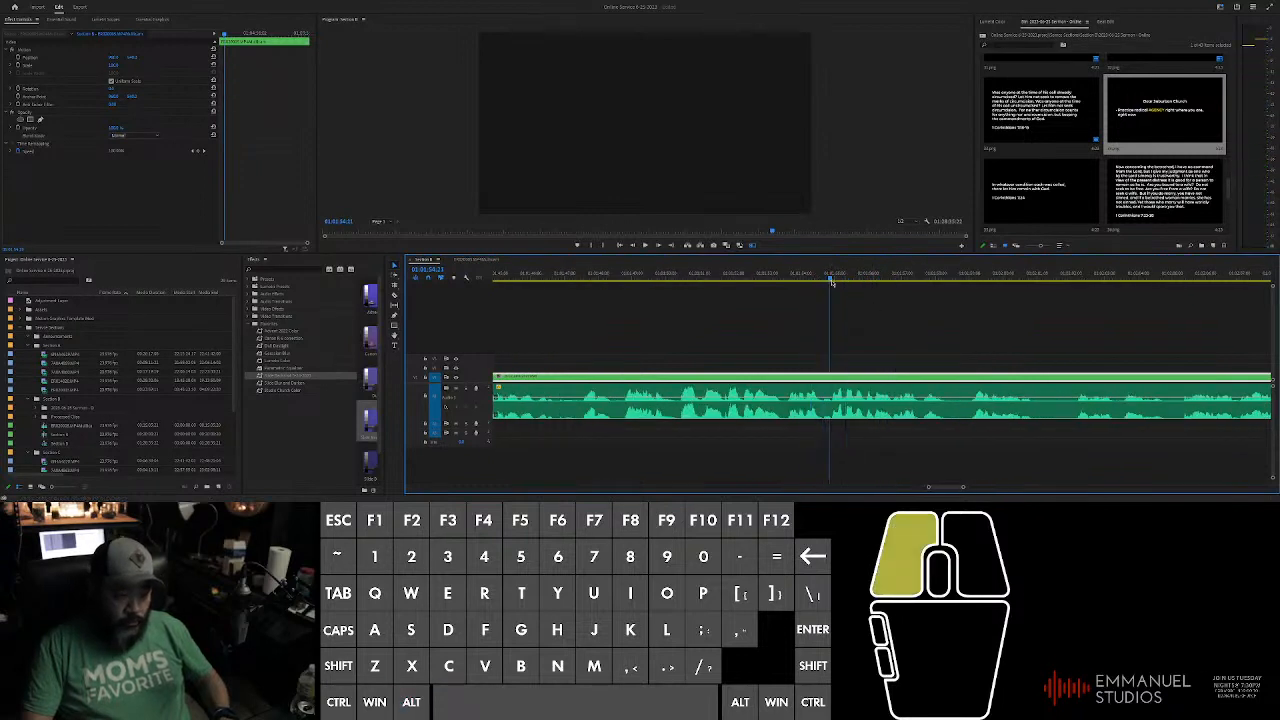
pyautogui.moveTo(831, 283); pyautogui.dragTo(836, 281)
pyautogui.click(829, 281)
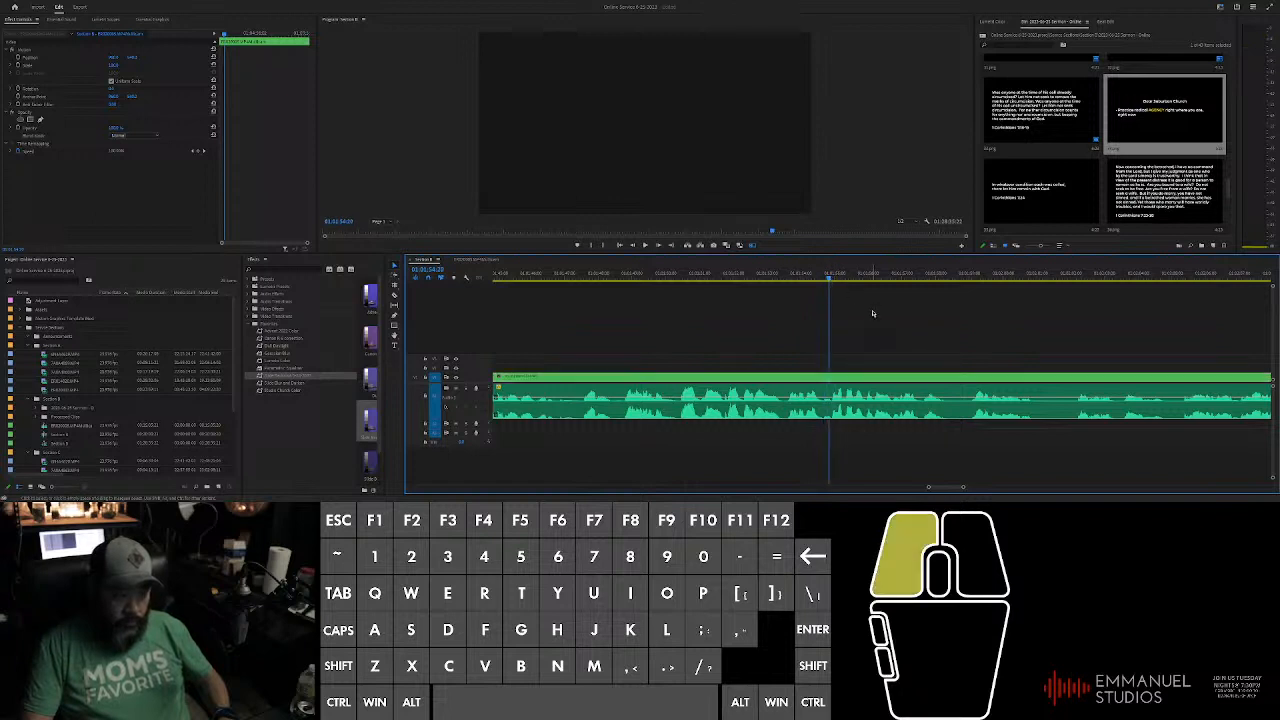
pyautogui.click(900, 345)
pyautogui.moveTo(1040, 190); pyautogui.dragTo(835, 362)
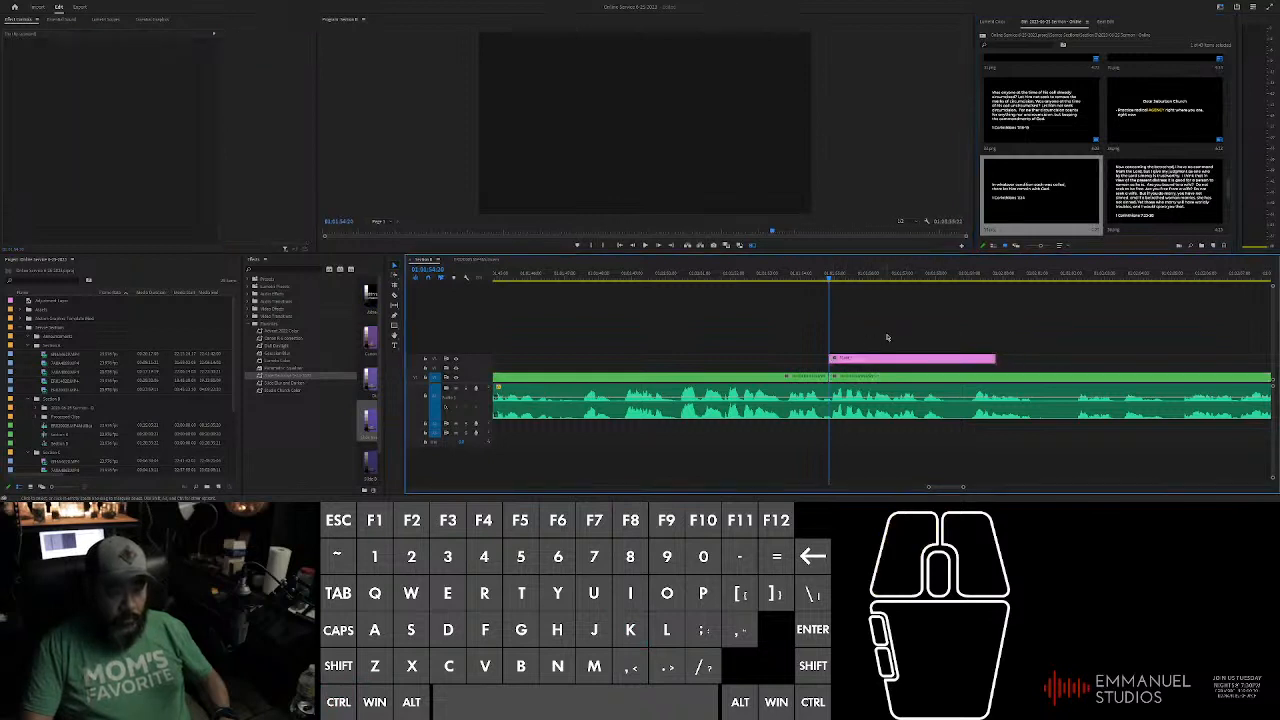
# Step: Trim the end of the 1 Corinthians 7:24 slide to match the end of the spoken verse
pyautogui.keyDown('alt'); pyautogui.scroll(5, 880, 343); pyautogui.keyUp('alt')
pyautogui.keyDown('alt'); pyautogui.scroll(5, 1065, 325); pyautogui.keyUp('alt')
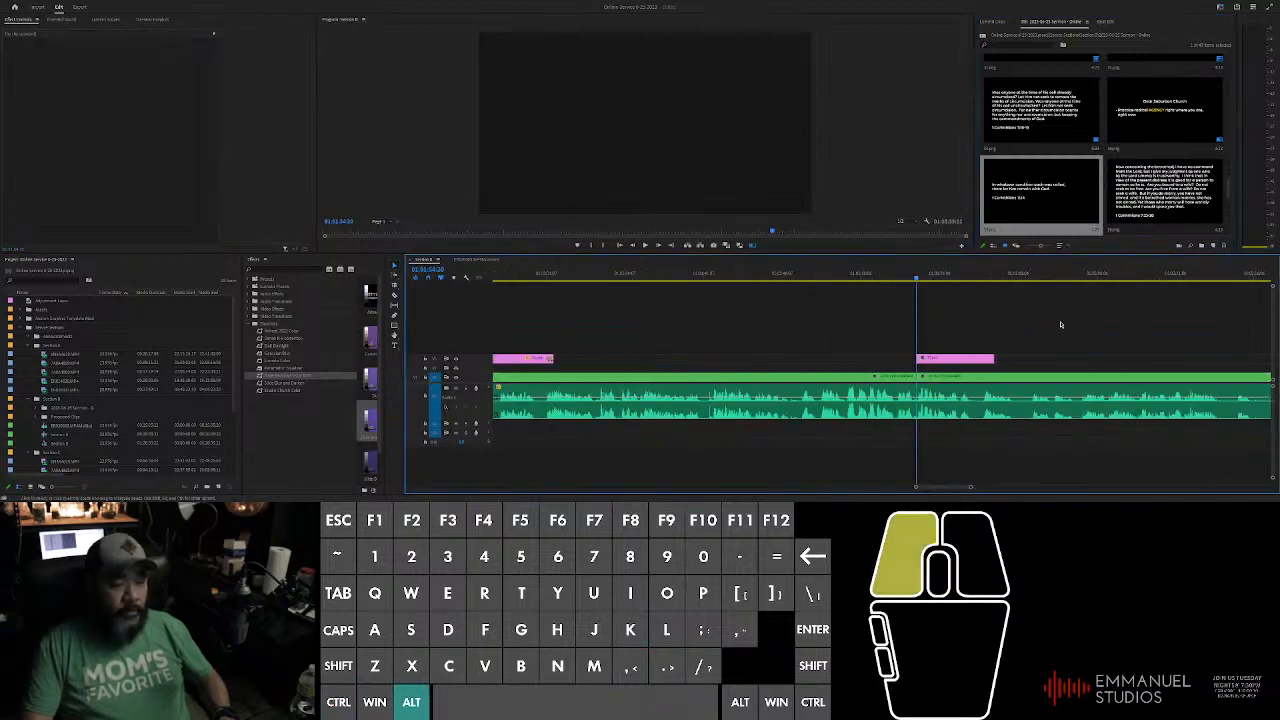
pyautogui.moveTo(906, 361); pyautogui.dragTo(1180, 338)
pyautogui.keyDown('alt'); pyautogui.scroll(-6, 1185, 340); pyautogui.keyUp('alt')
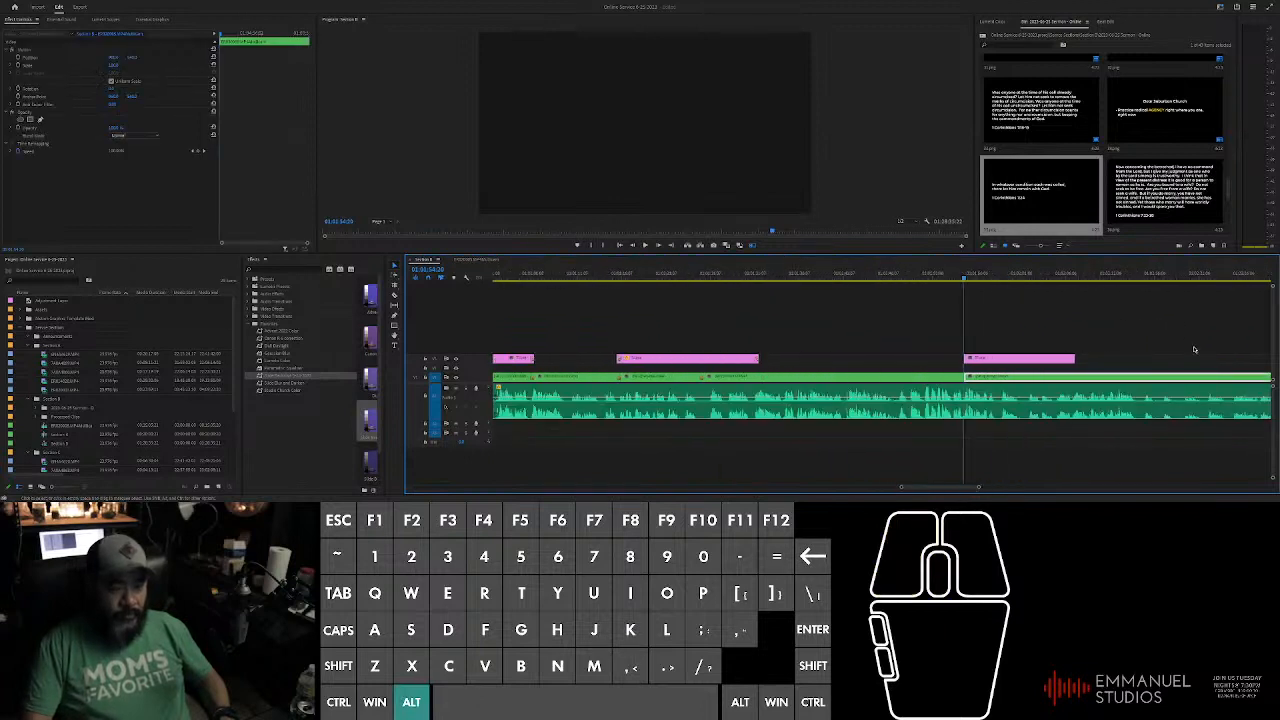
pyautogui.moveTo(1073, 362); pyautogui.dragTo(1197, 360)
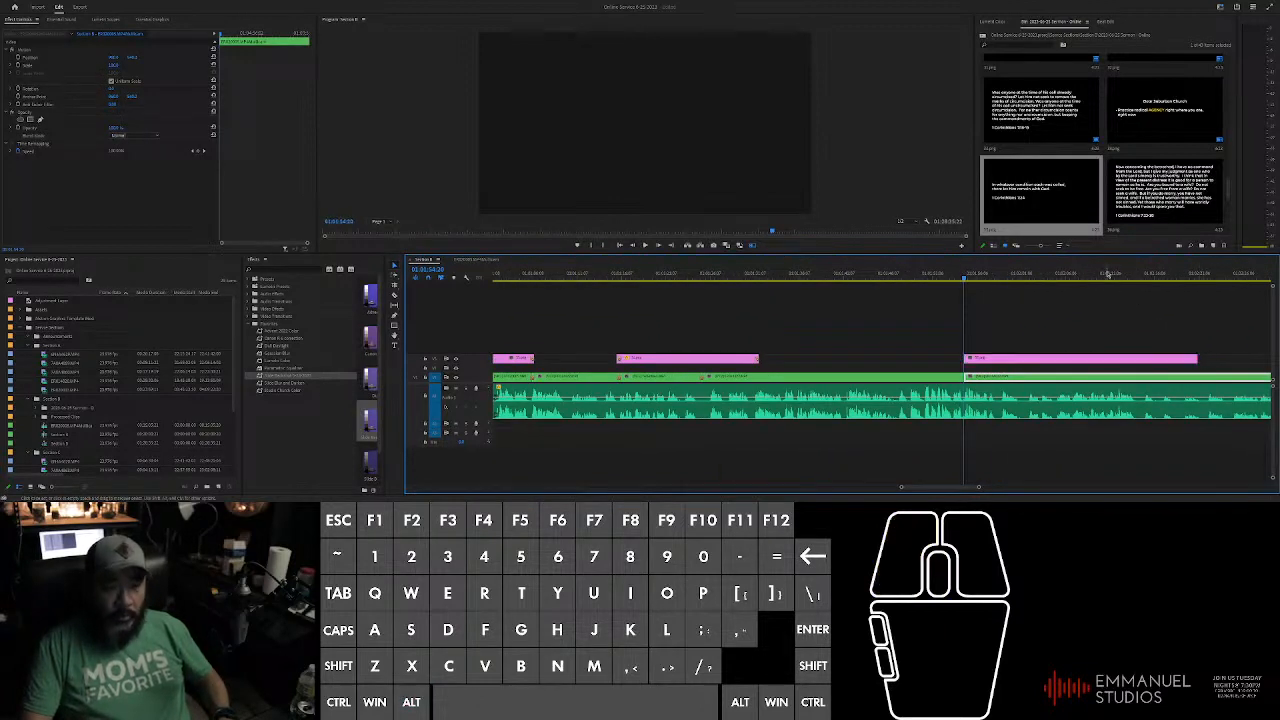
pyautogui.keyDown('alt'); pyautogui.scroll(5, 1010, 352); pyautogui.keyUp('alt')
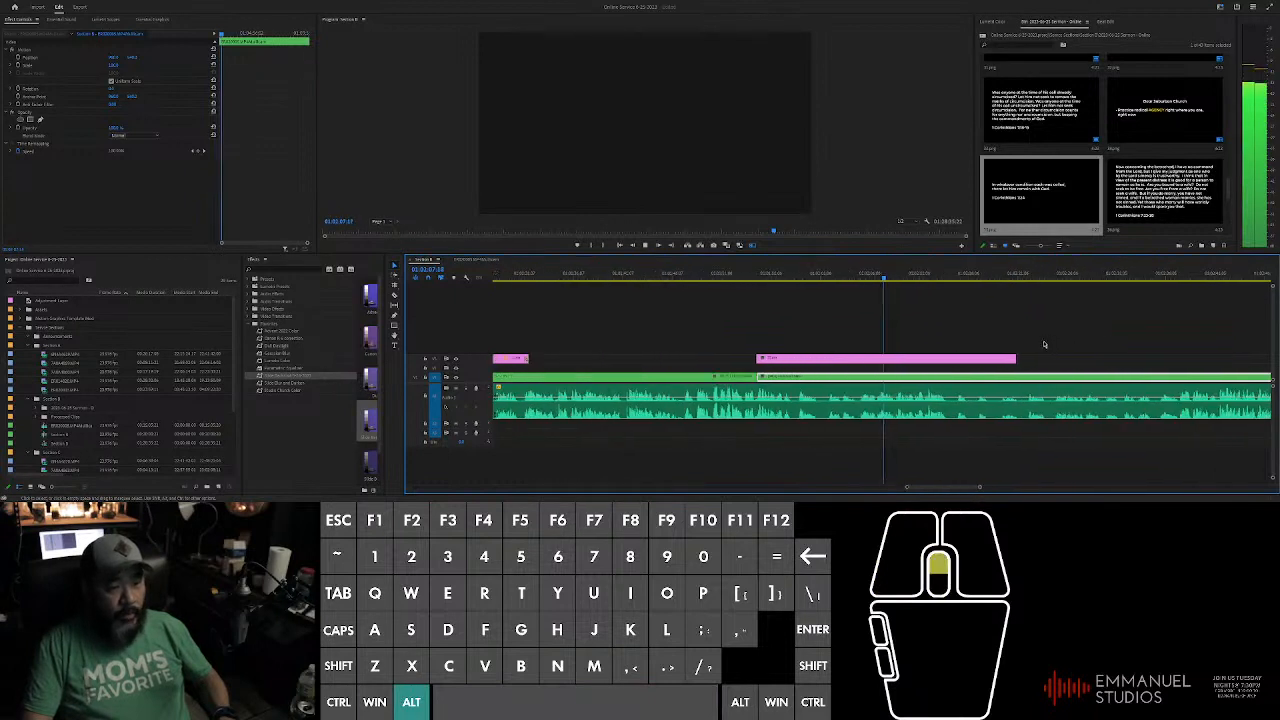
pyautogui.press('space')
pyautogui.moveTo(1000, 358); pyautogui.dragTo(708, 358)
pyautogui.click(680, 378)
pyautogui.click(655, 275)
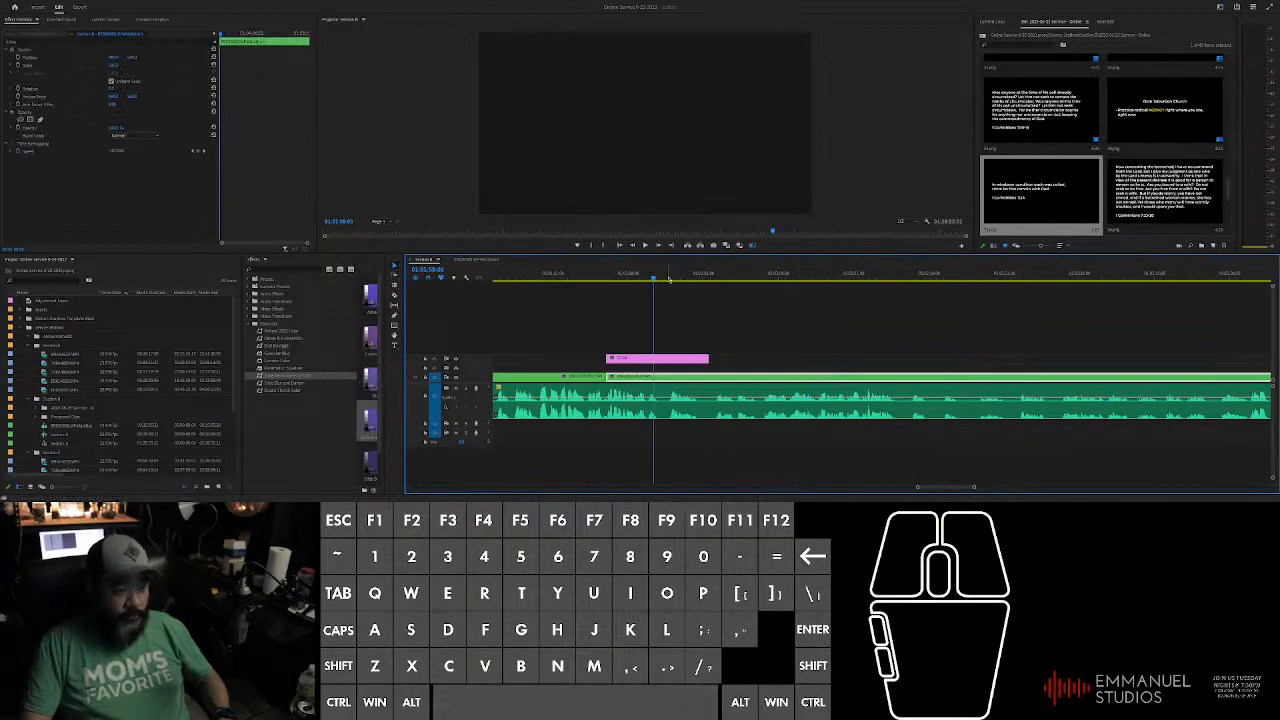
pyautogui.press('space')
pyautogui.keyDown('alt'); pyautogui.scroll(3, 690, 335); pyautogui.keyUp('alt')
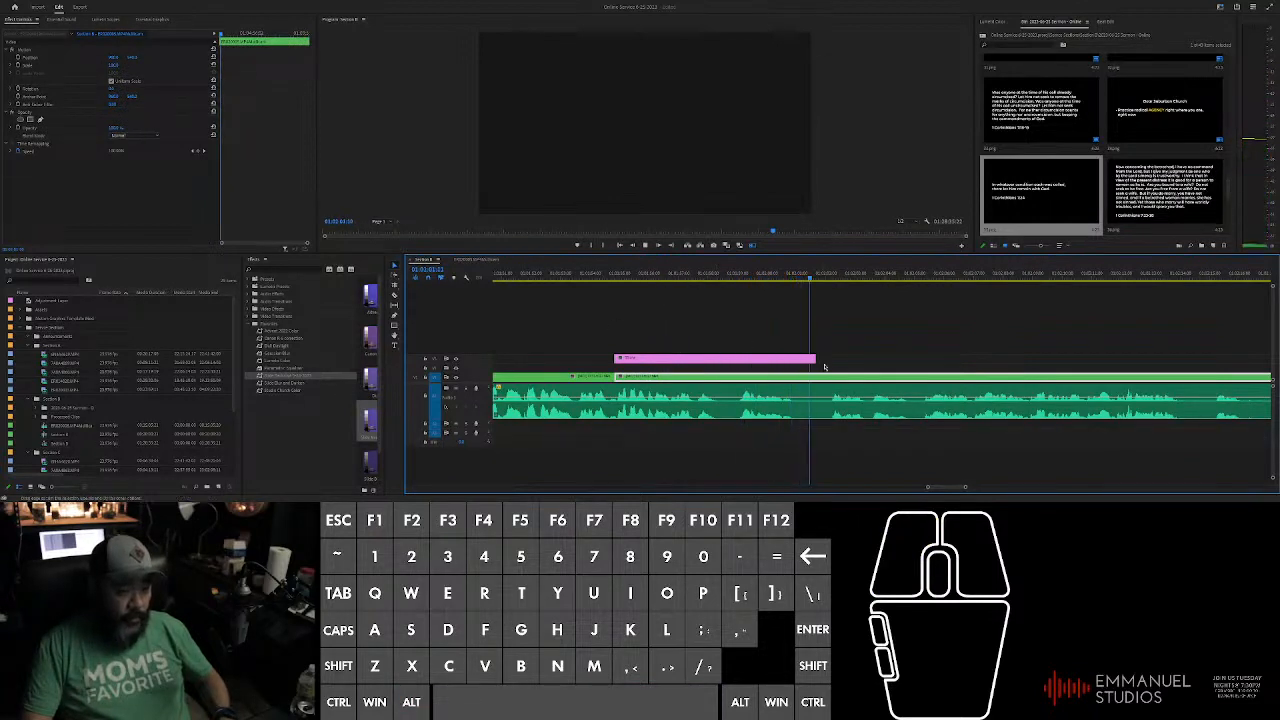
pyautogui.click(805, 276)
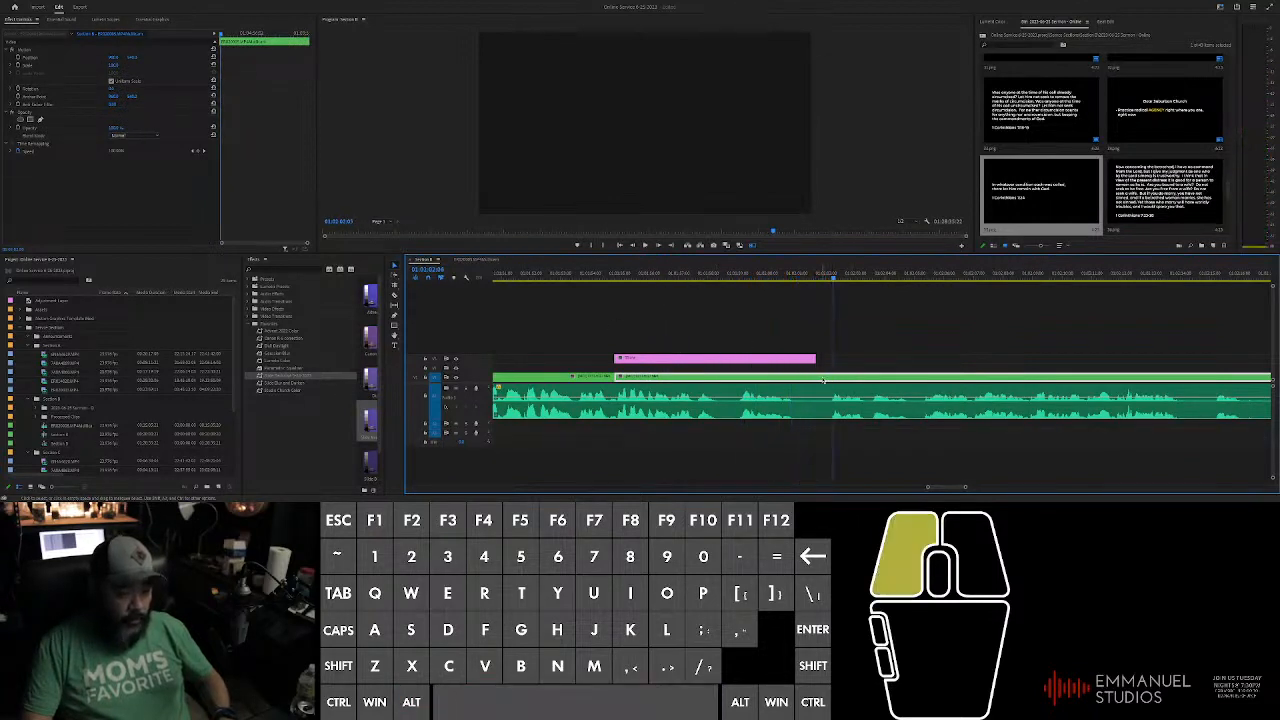
# Step: Split the sermon video at the end of the 1 Corinthians 7:24 slide
pyautogui.keyDown('shift'); pyautogui.click(828, 277); pyautogui.keyUp('shift')
pyautogui.moveTo(828, 277); pyautogui.dragTo(816, 277)
pyautogui.hotkey('ctrl', 'k')
# Step: Add transitions to the 1 Corinthians 7:24 slide and the video cuts, then shift the slide slightly earlier and extend its end past the cut
pyautogui.moveTo(604, 346); pyautogui.dragTo(860, 358)
pyautogui.keyDown('ctrl'); pyautogui.click(672, 355); pyautogui.keyUp('ctrl')
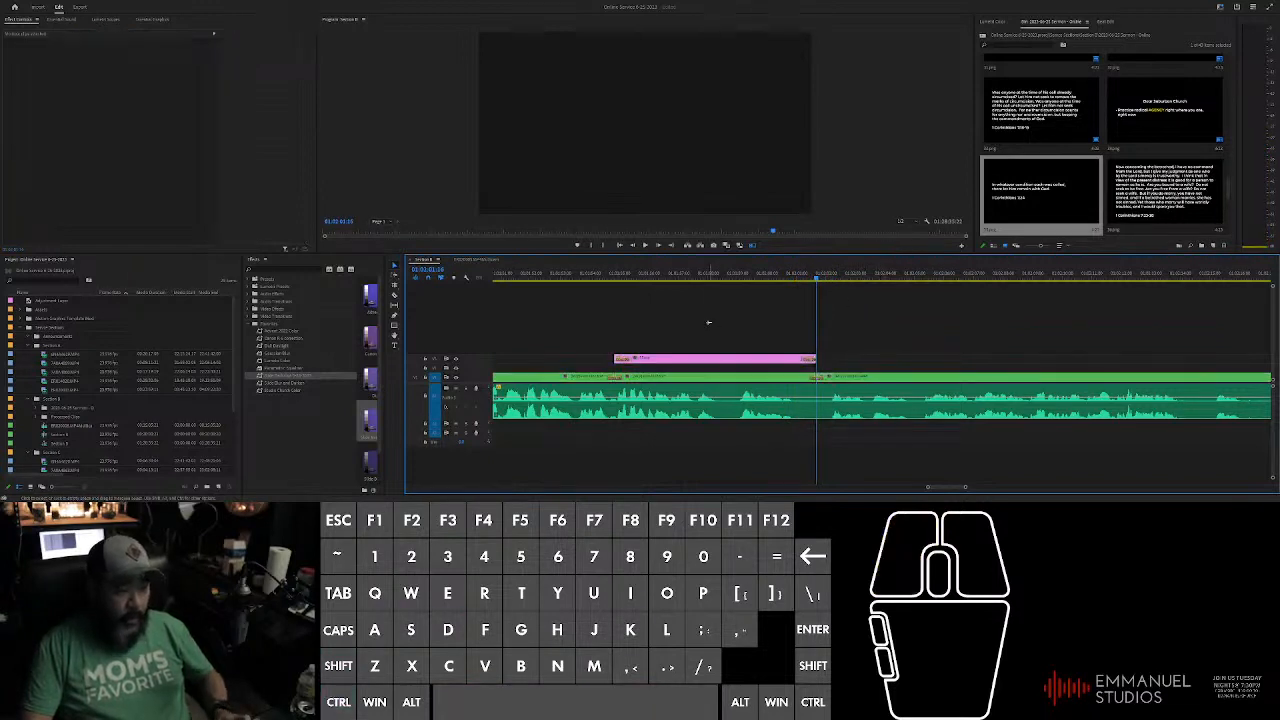
pyautogui.moveTo(672, 355); pyautogui.dragTo(664, 357)
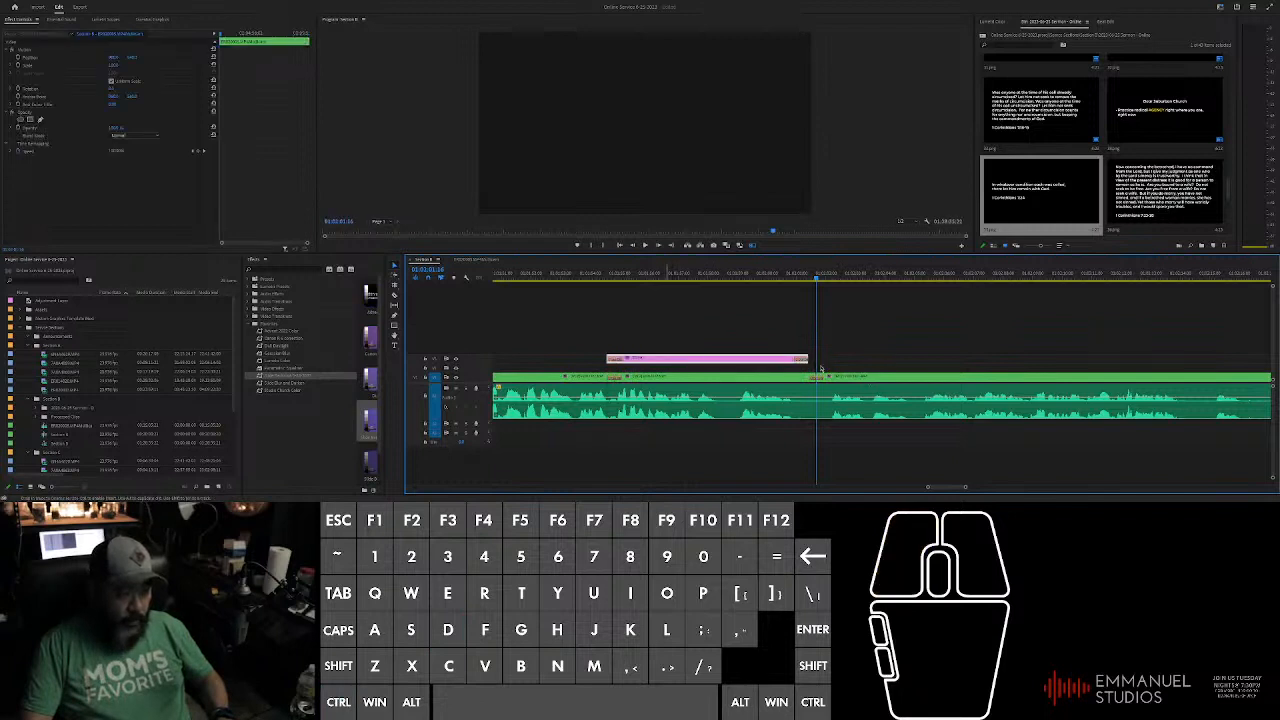
pyautogui.moveTo(803, 356); pyautogui.dragTo(822, 357)
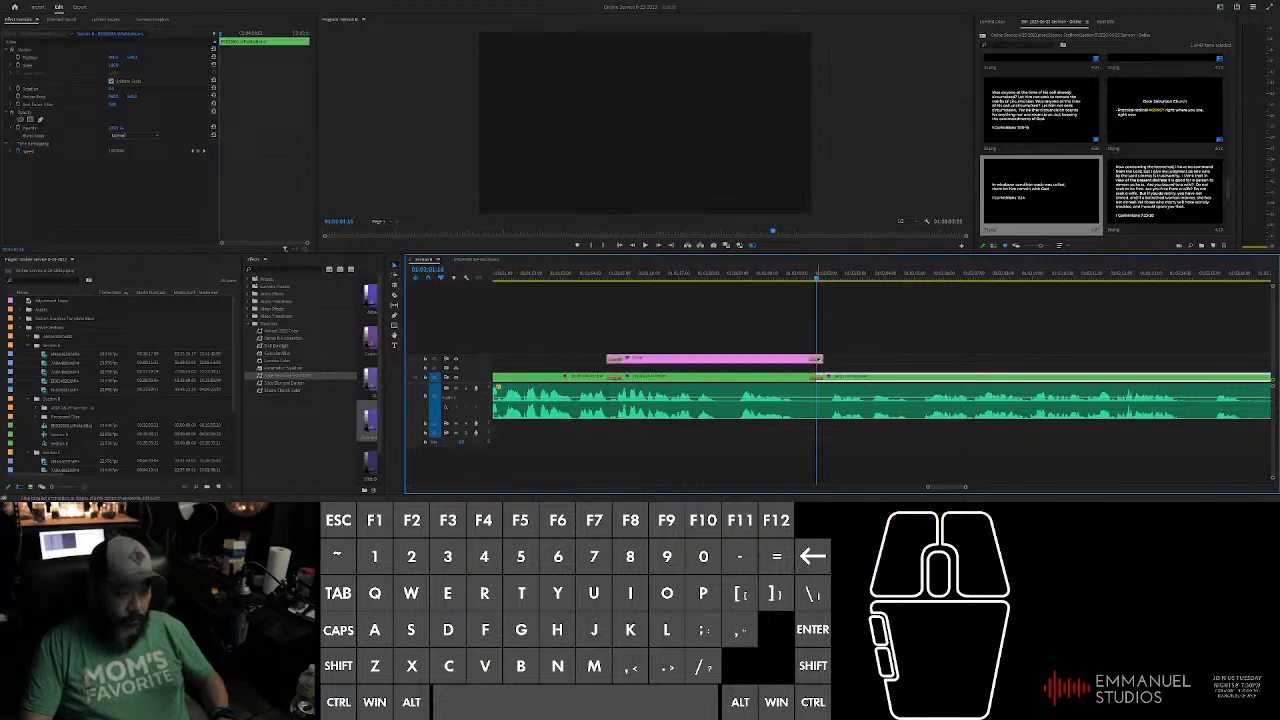
# Step: Play back the 1 Corinthians 7:24 slide from its opening transition past its end to check its timing against the speech
pyautogui.moveTo(664, 284); pyautogui.dragTo(606, 284)
pyautogui.scroll(2, 656, 313)
pyautogui.scroll(-4, 660, 313)
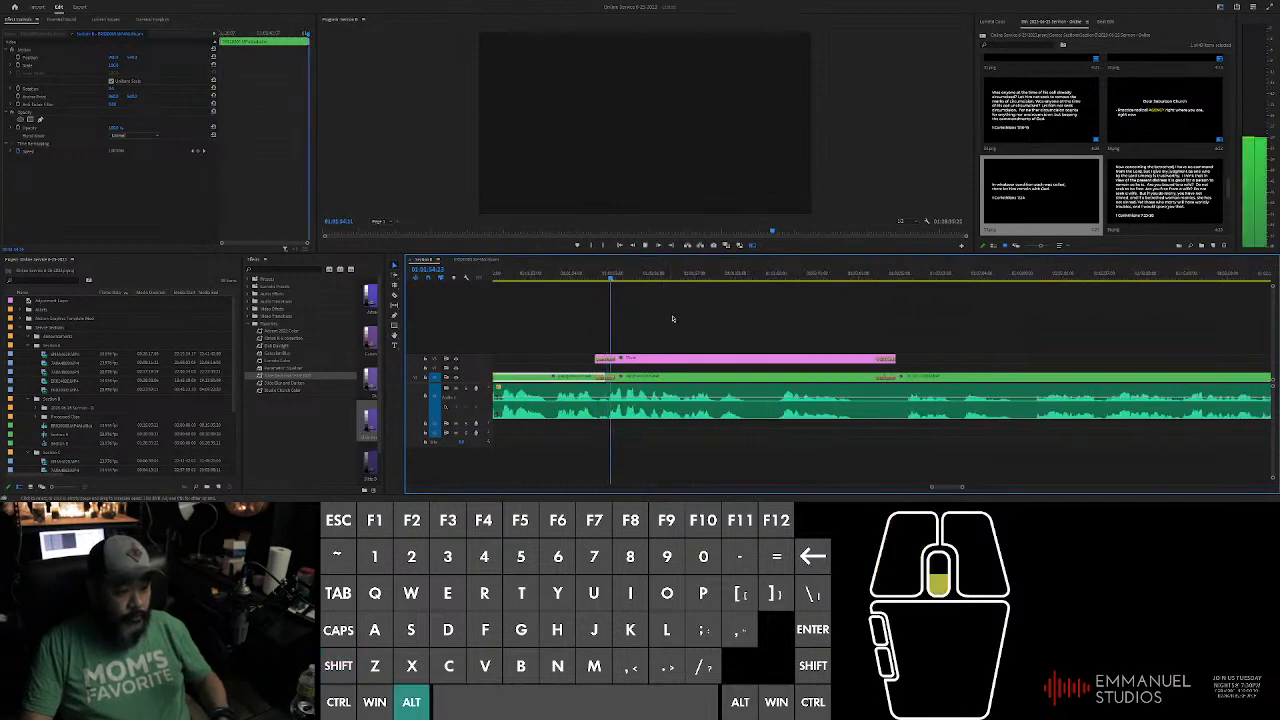
pyautogui.click(726, 321)
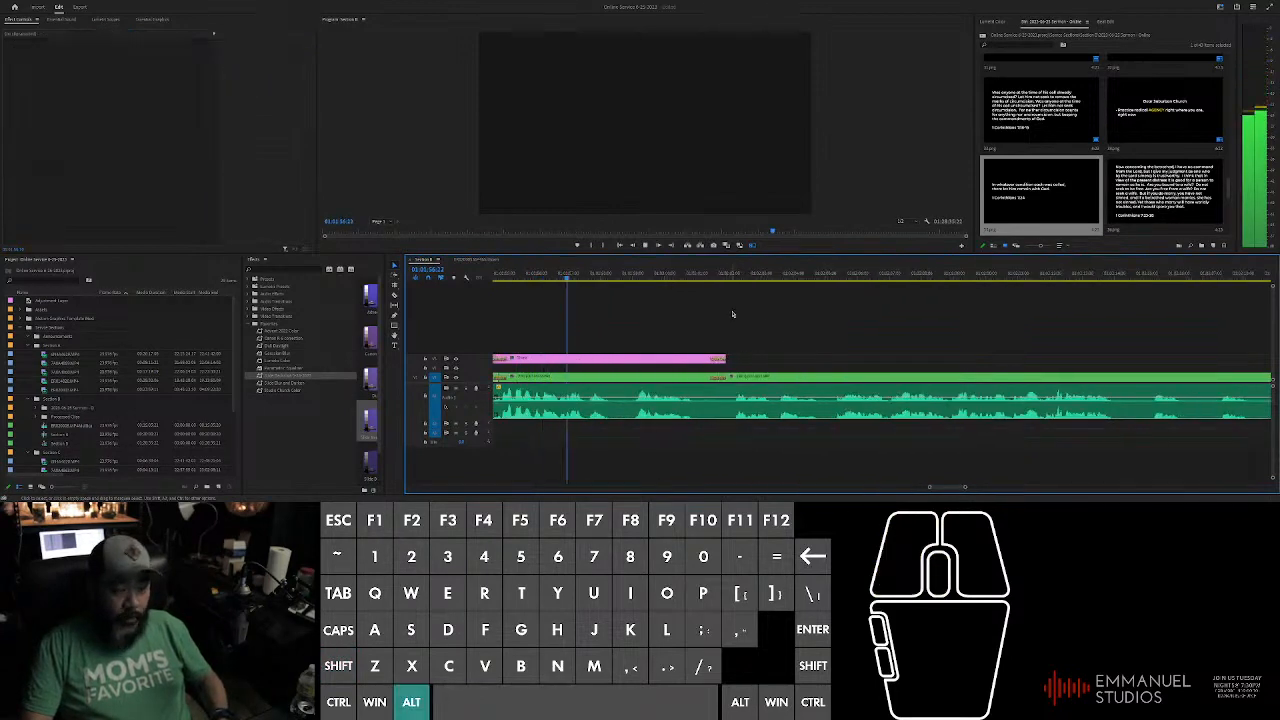
pyautogui.scroll(-5, 740, 325)
pyautogui.click(787, 331)
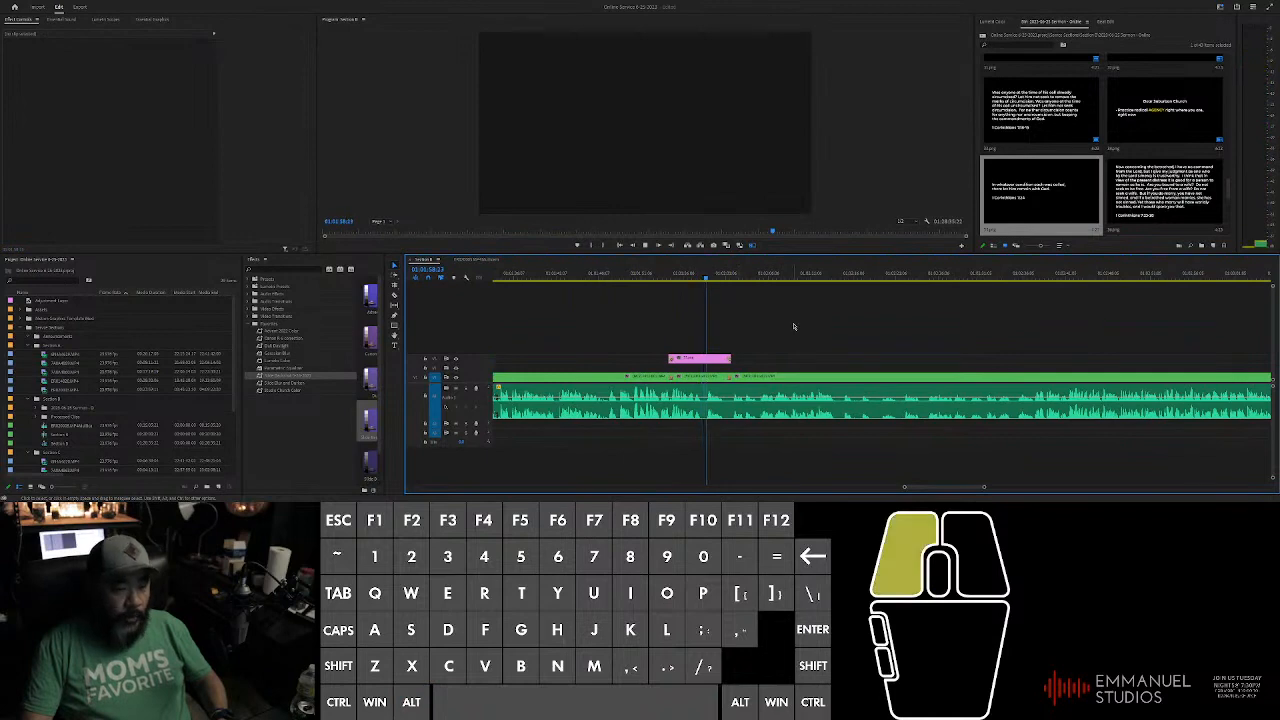
pyautogui.scroll(2, 784, 325)
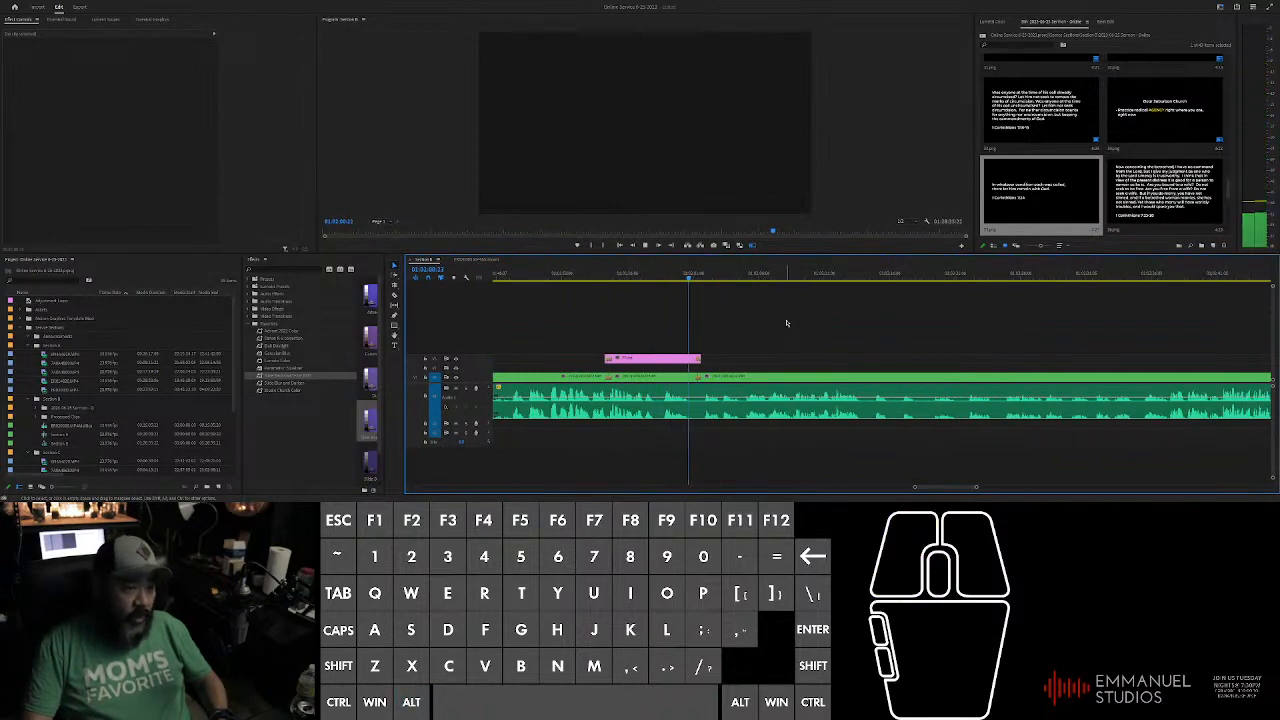
pyautogui.click(782, 330)
pyautogui.scroll(-3, 787, 339)
pyautogui.scroll(3, 787, 339)
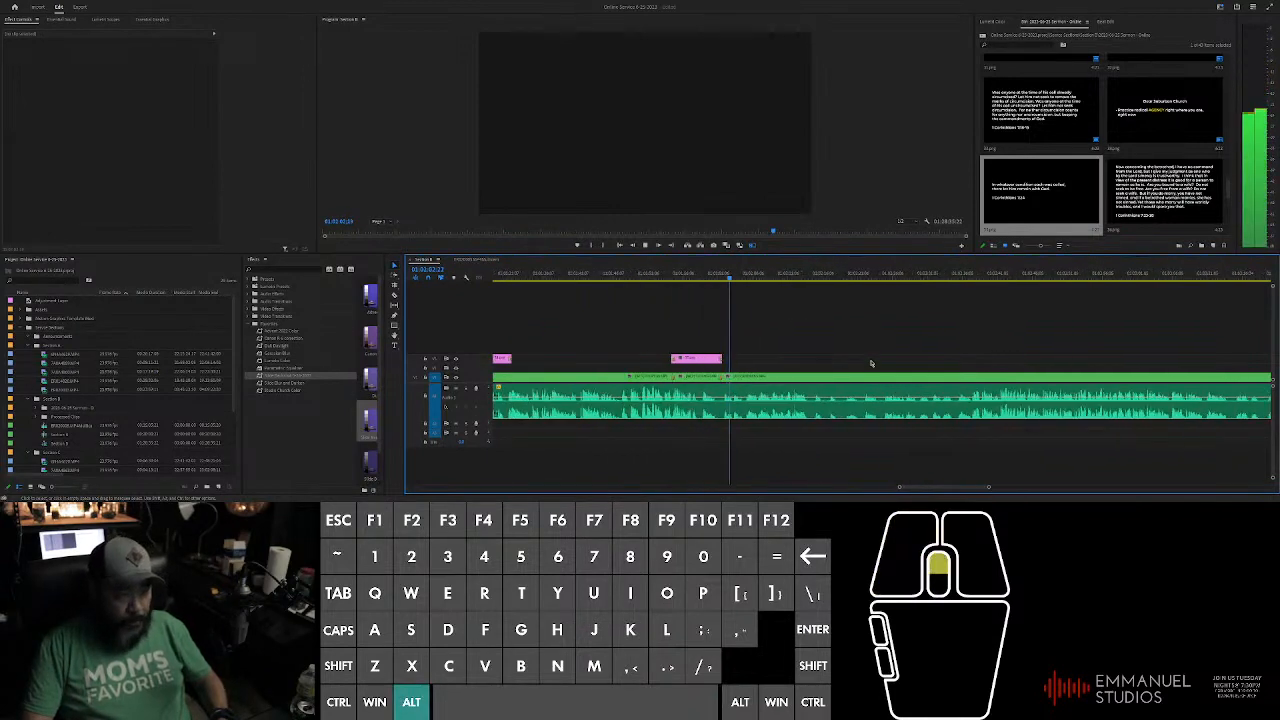
# Step: Try the background blur preset with Lumetri Color and Gaussian Blur on the sermon video segment beneath the 1 Corinthians 7:24 slide
pyautogui.click(715, 376)
pyautogui.click(634, 272)
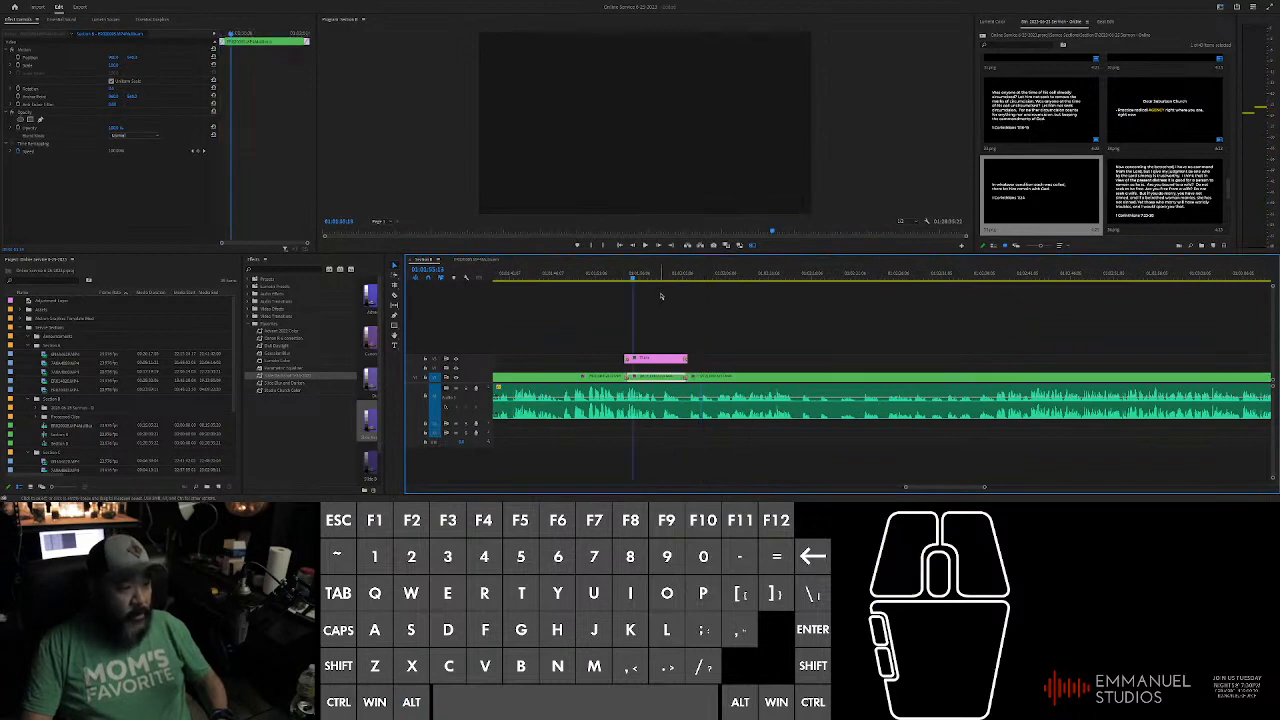
pyautogui.click(416, 184)
pyautogui.click(394, 86)
pyautogui.click(527, 104)
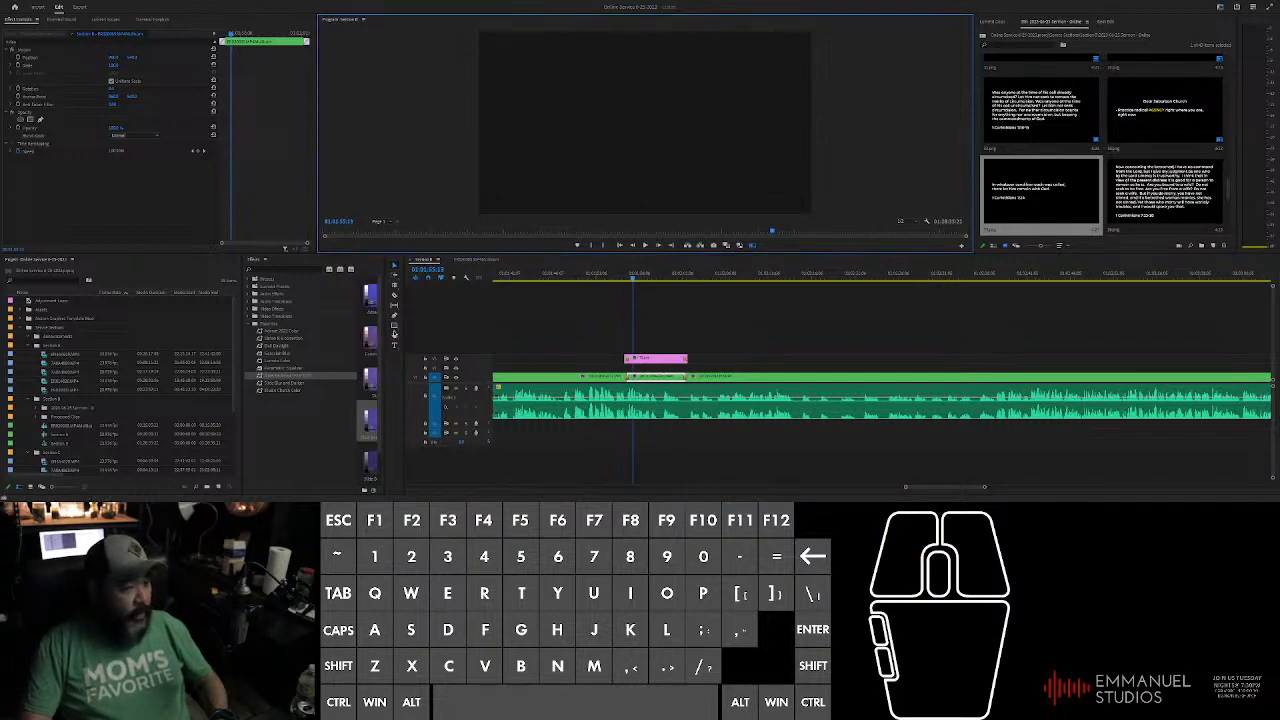
pyautogui.click(304, 376)
pyautogui.moveTo(304, 376); pyautogui.dragTo(661, 381)
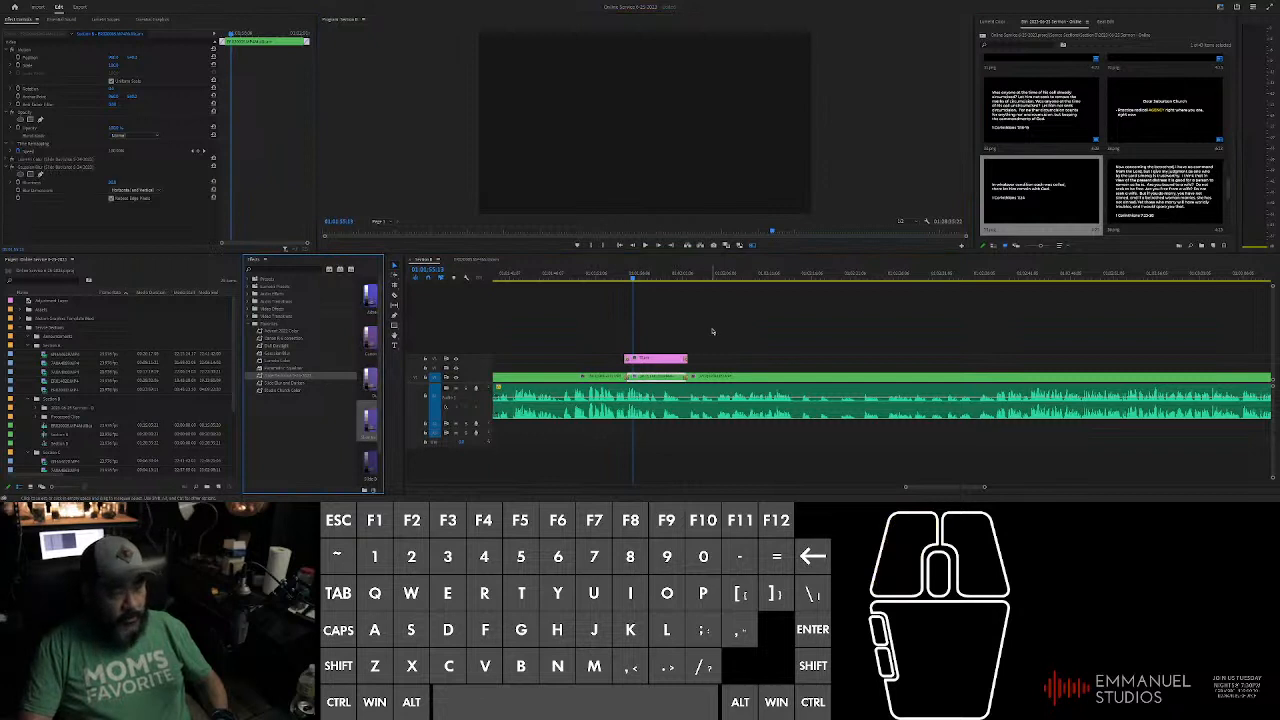
# Step: Play back the 1 Corinthians 7:24 slide over the blurred video segment to judge the look
pyautogui.click(740, 340)
pyautogui.scroll(-5, 743, 340)
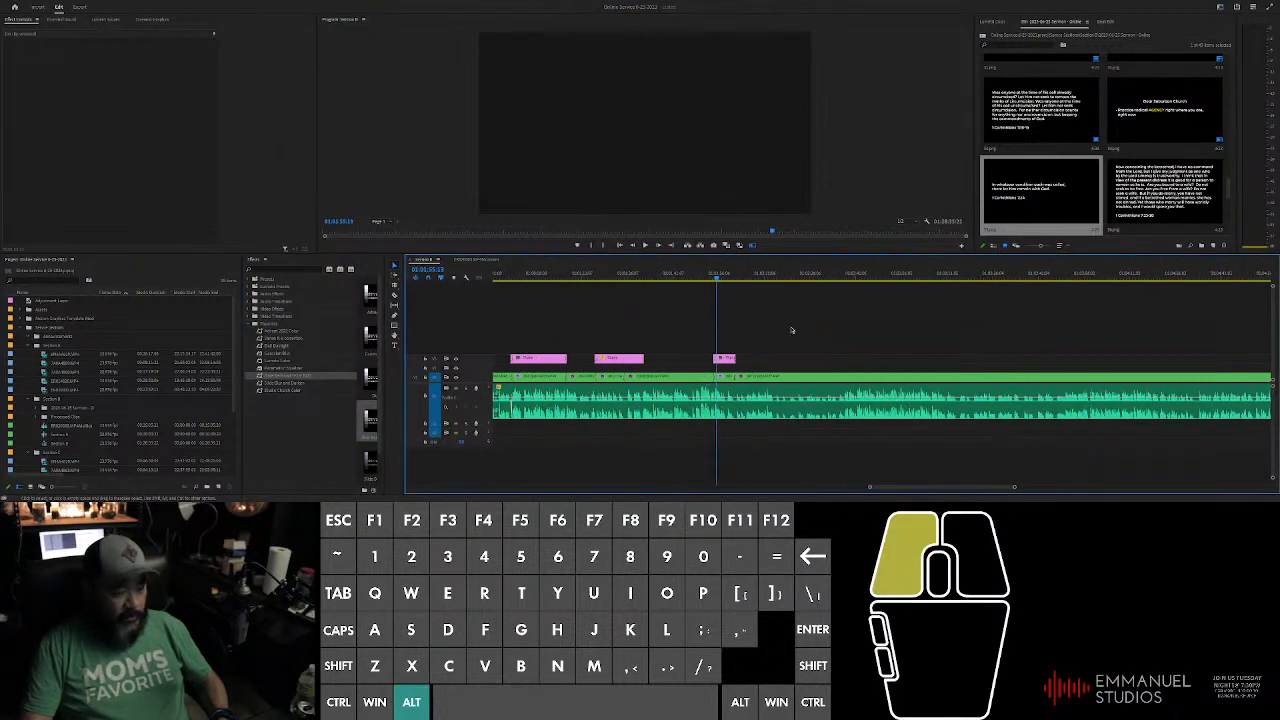
pyautogui.scroll(3, 760, 335)
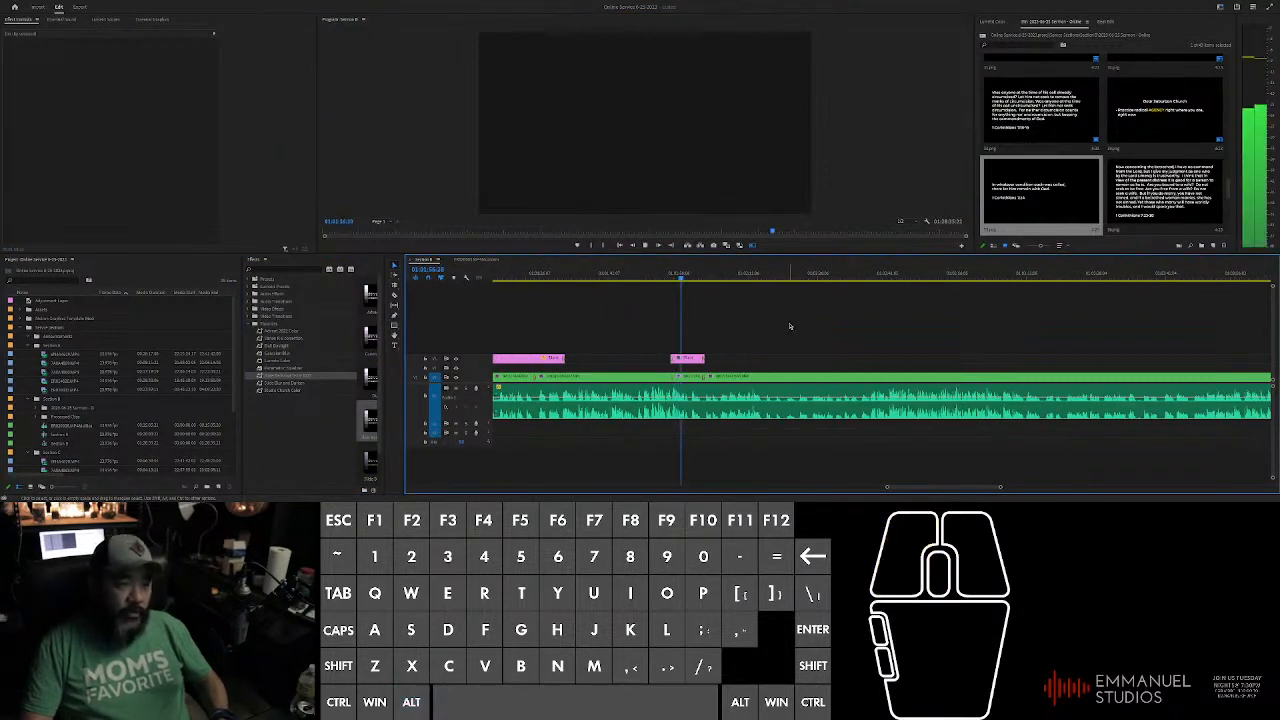
pyautogui.click(791, 326)
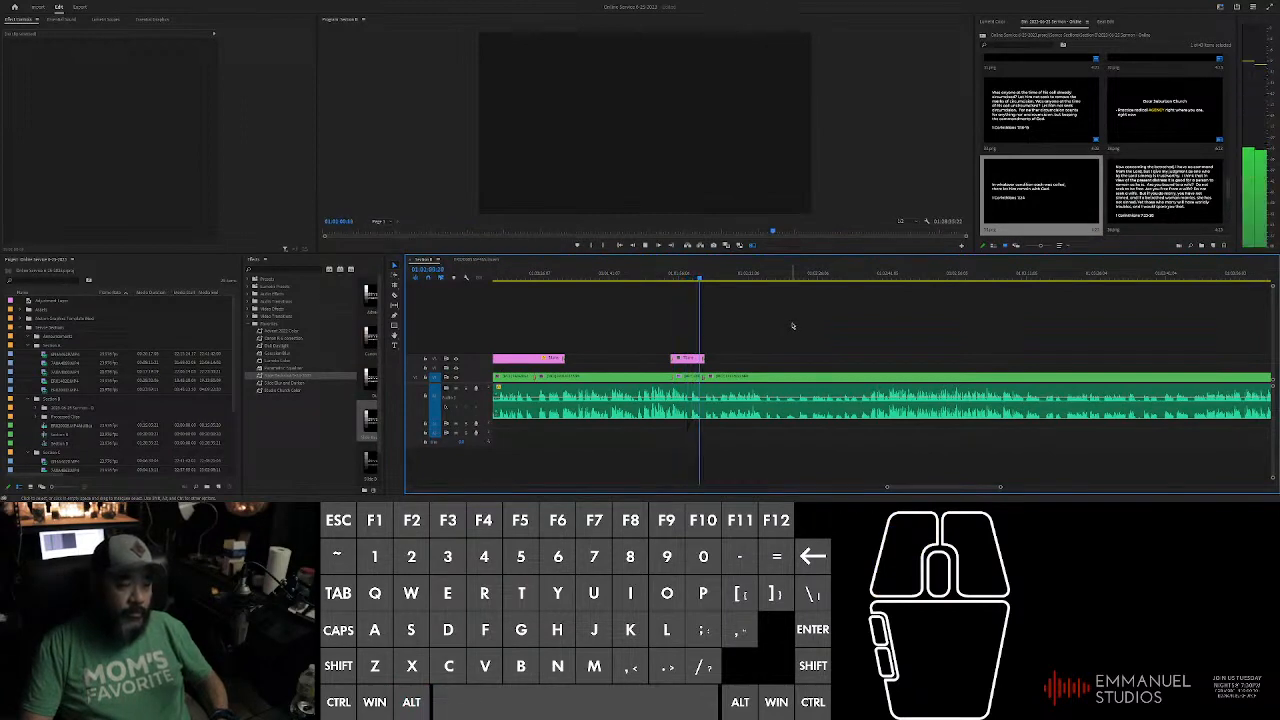
pyautogui.click(684, 278)
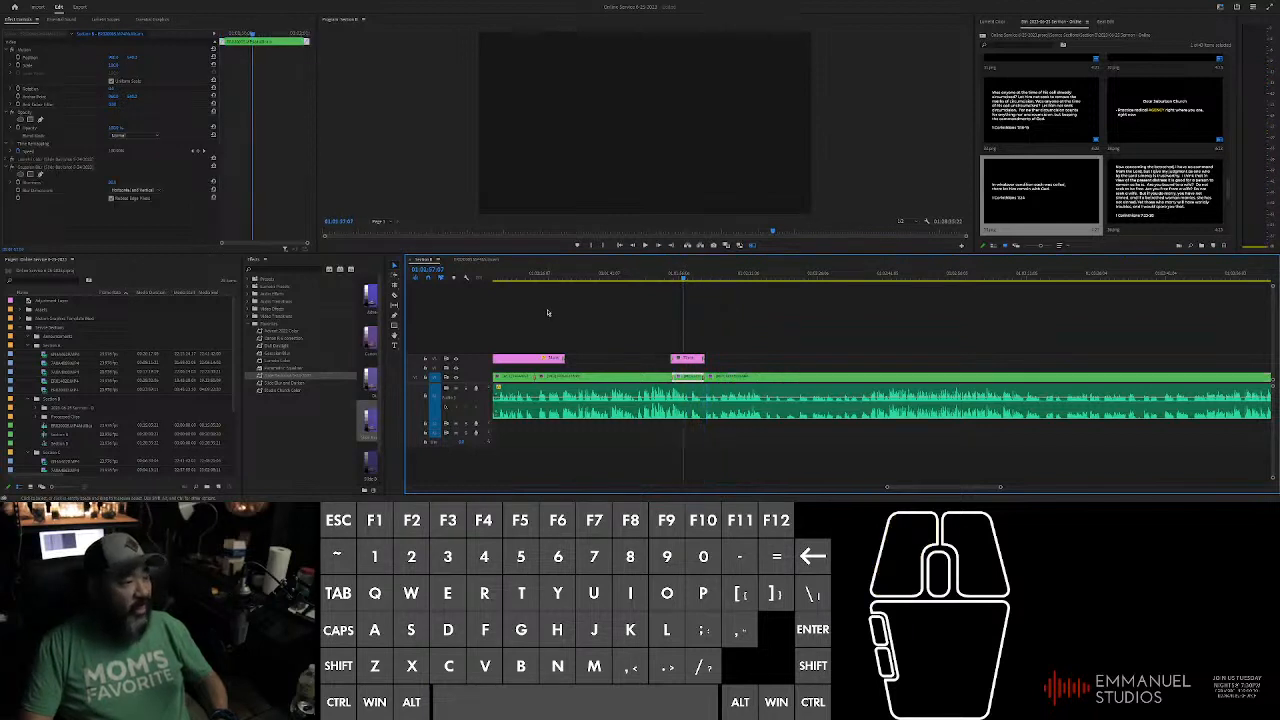
# Step: Remove the Lumetri Color and Gaussian Blur effects from the video segment beneath the 1 Corinthians 7:24 slide and inspect the slide's settings
pyautogui.click(52, 160)
pyautogui.keyDown('shift'); pyautogui.click(56, 163); pyautogui.keyUp('shift')
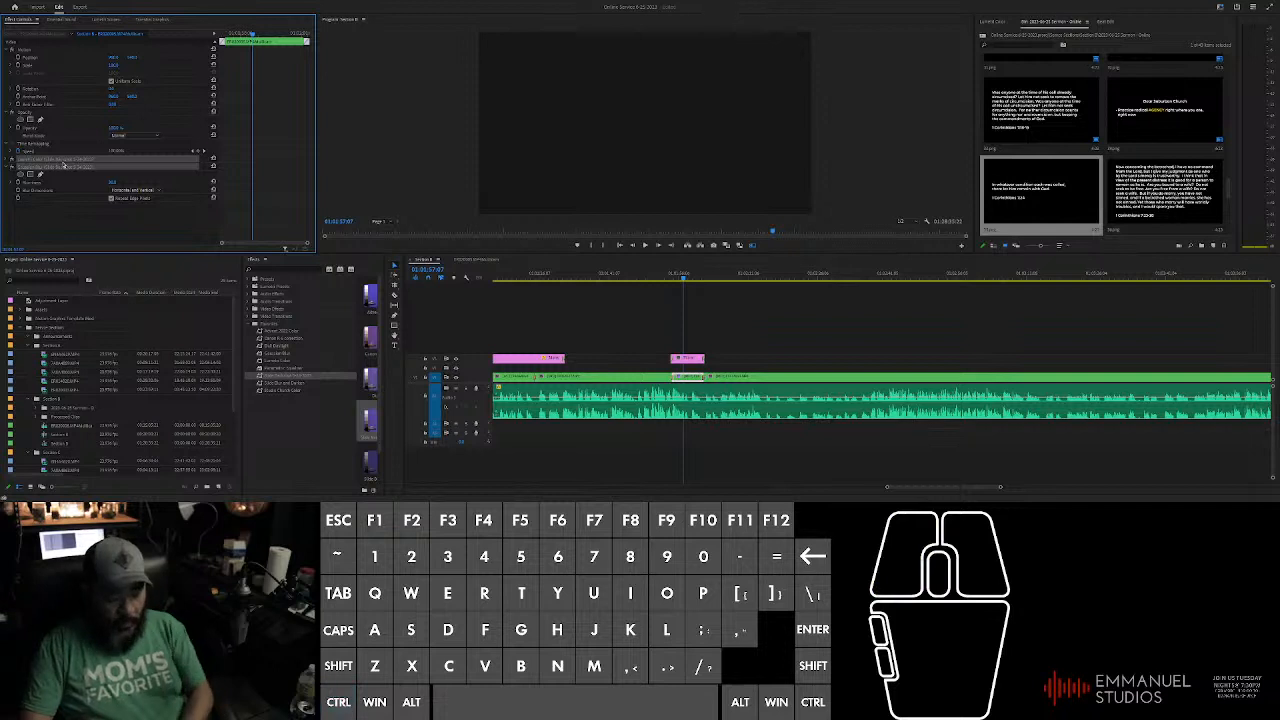
pyautogui.press('Delete')
pyautogui.click(687, 358)
pyautogui.click(134, 57)
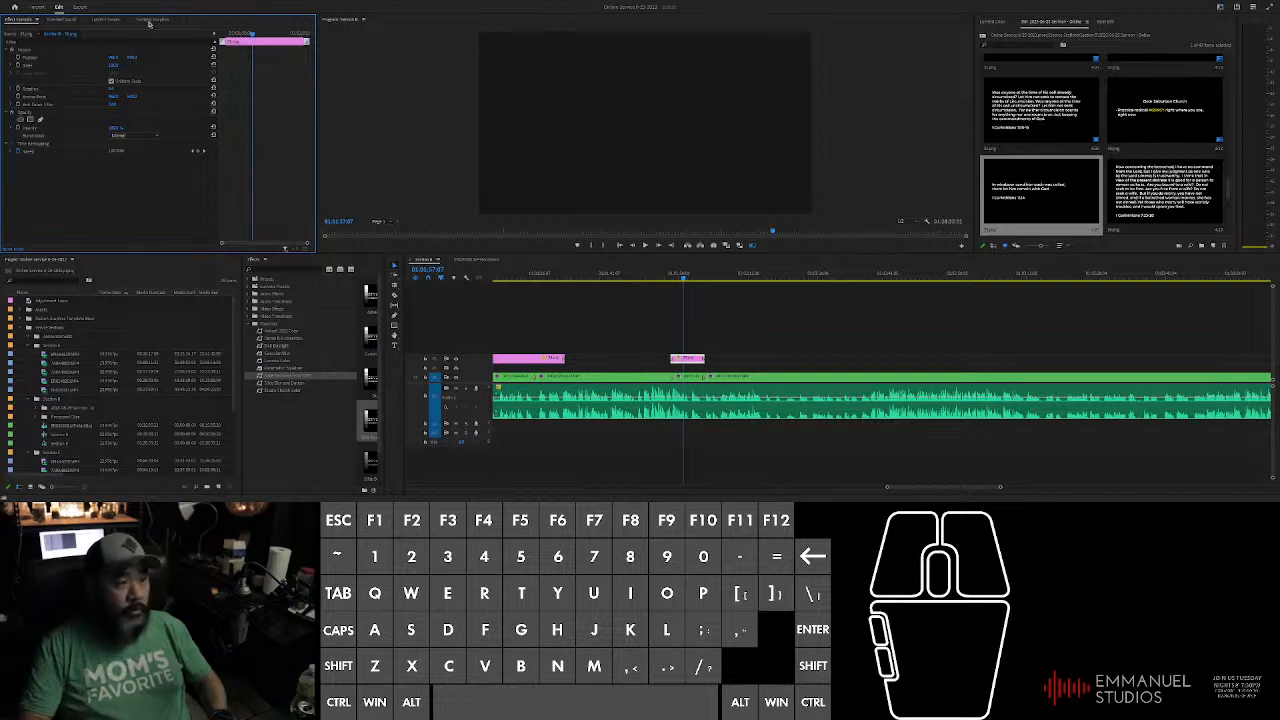
pyautogui.click(133, 58)
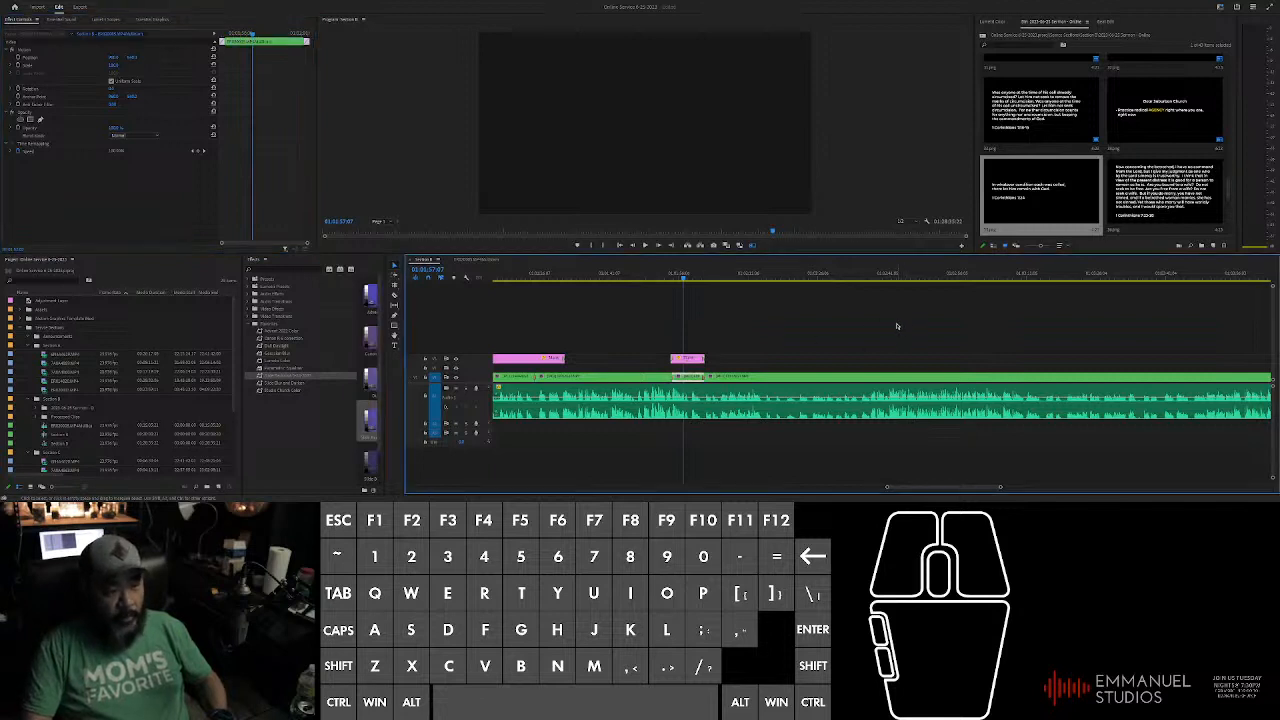
# Step: Play back the 1 Corinthians 7:24 slide without the blur, continuing past its closing transition
pyautogui.keyDown('alt'); pyautogui.scroll(2, 819, 328); pyautogui.keyUp('alt')
pyautogui.keyDown('alt'); pyautogui.scroll(-2, 842, 345); pyautogui.keyUp('alt')
pyautogui.hotkey('alt', 'space')
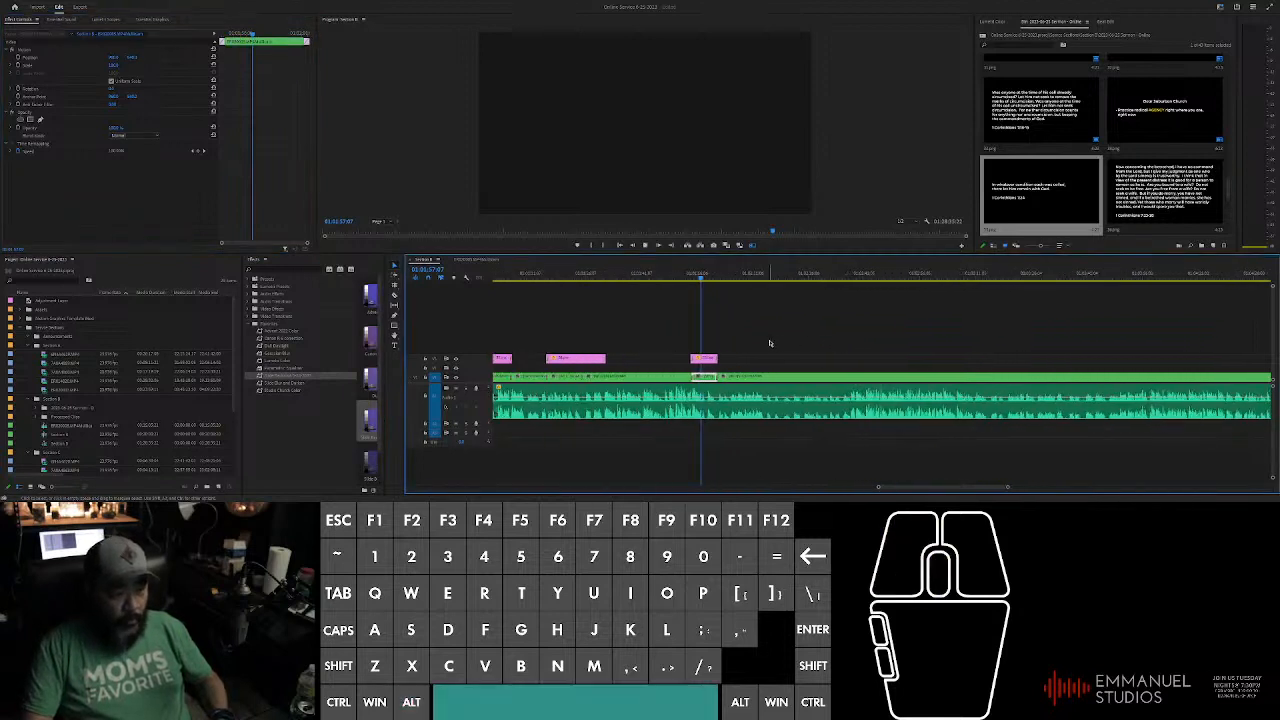
pyautogui.keyDown('alt'); pyautogui.scroll(-2, 673, 335); pyautogui.keyUp('alt')
pyautogui.keyDown('alt'); pyautogui.scroll(2, 673, 335); pyautogui.keyUp('alt')
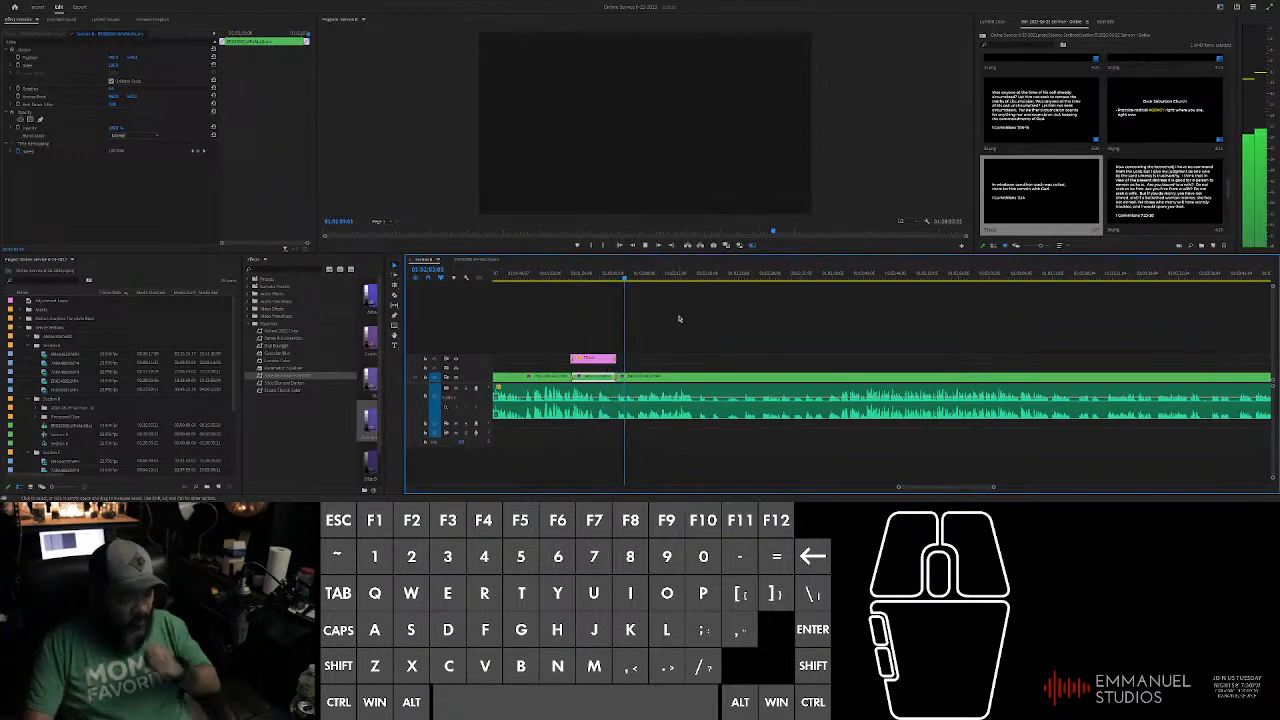
pyautogui.click(680, 318)
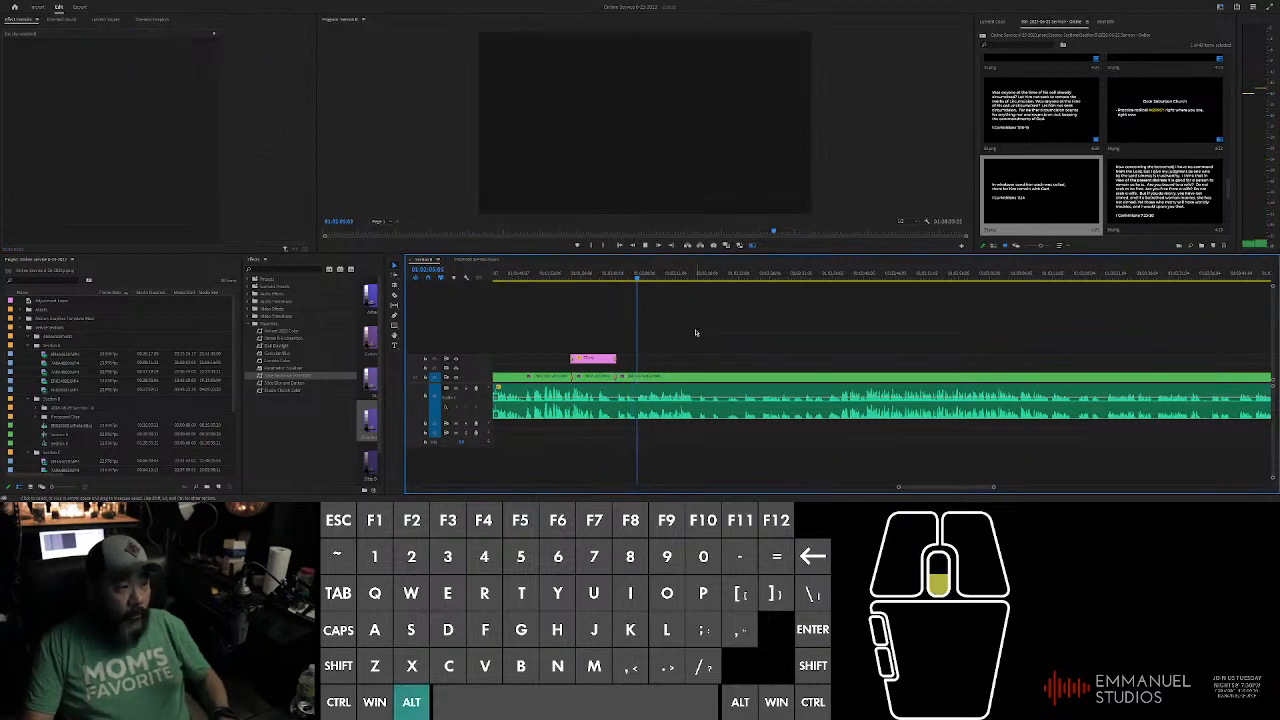
# Step: Find where the speaker begins reading 1 Corinthians 7:25-28 and cut the sermon video at that point
pyautogui.keyDown('alt'); pyautogui.scroll(-4, 809, 314); pyautogui.keyUp('alt')
pyautogui.scroll(-1, 1110, 185)
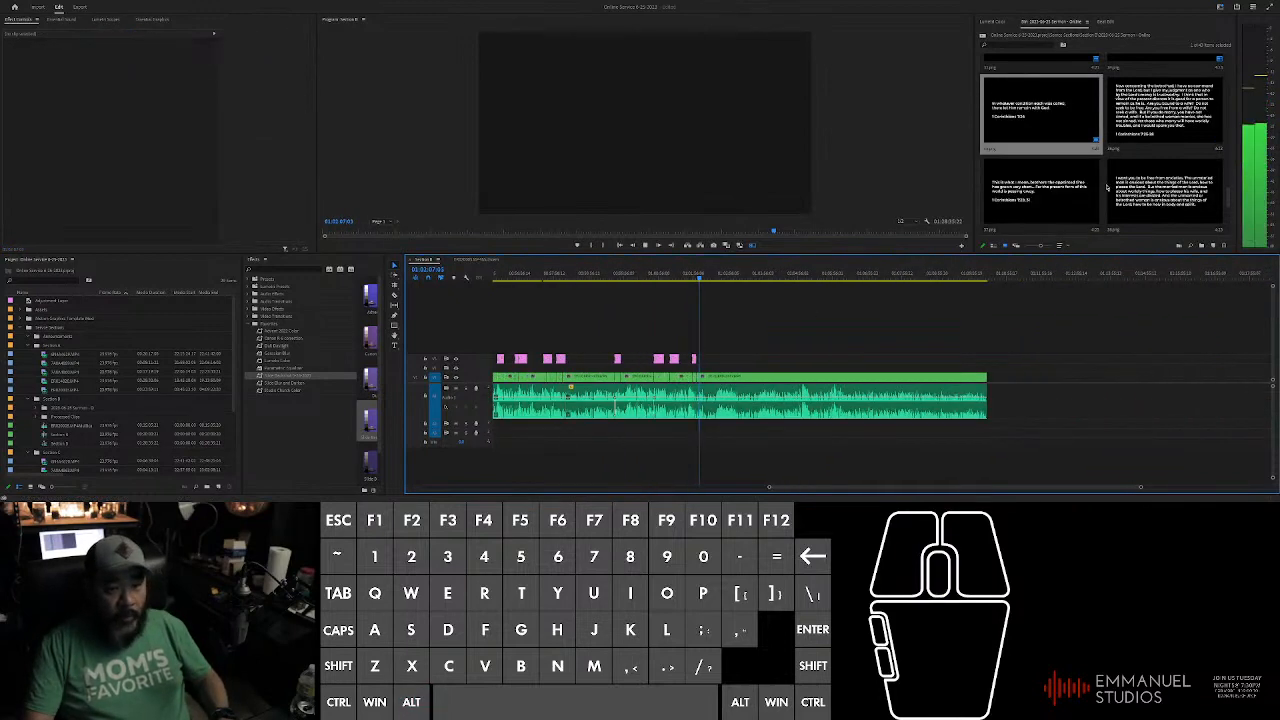
pyautogui.scroll(3, 693, 376)
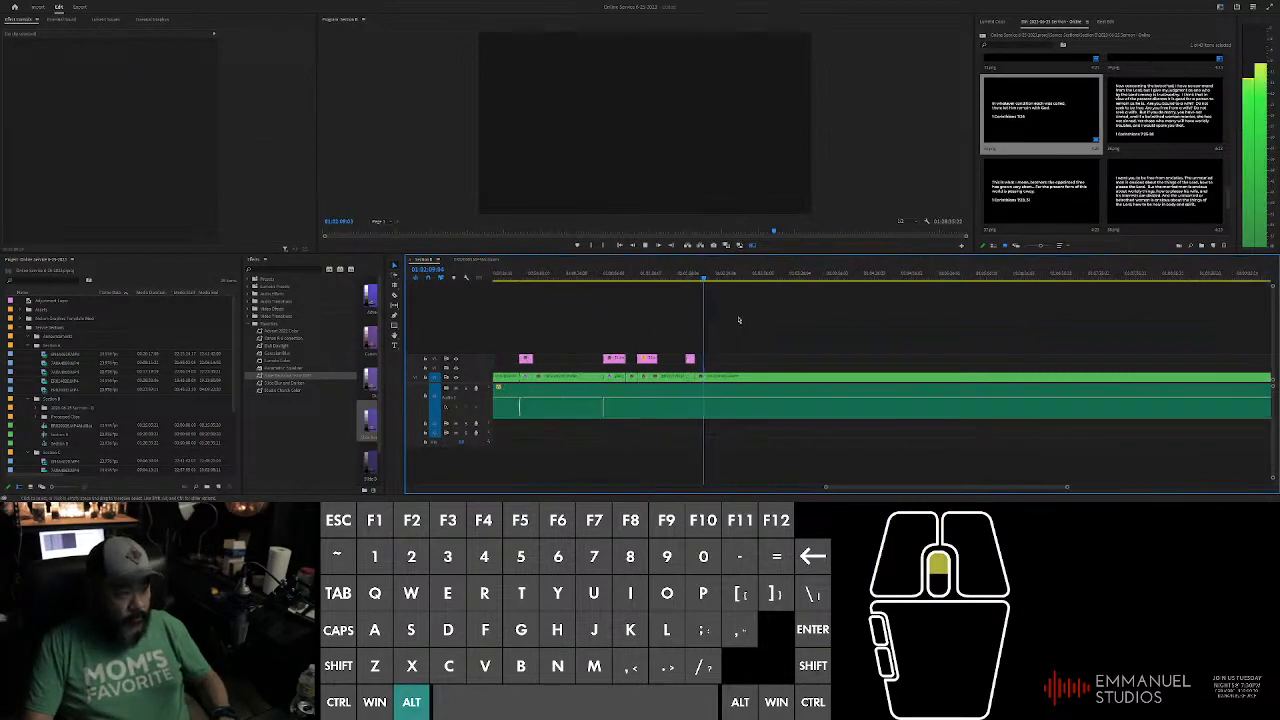
pyautogui.moveTo(683, 278); pyautogui.dragTo(750, 282)
pyautogui.scroll(5, 869, 352)
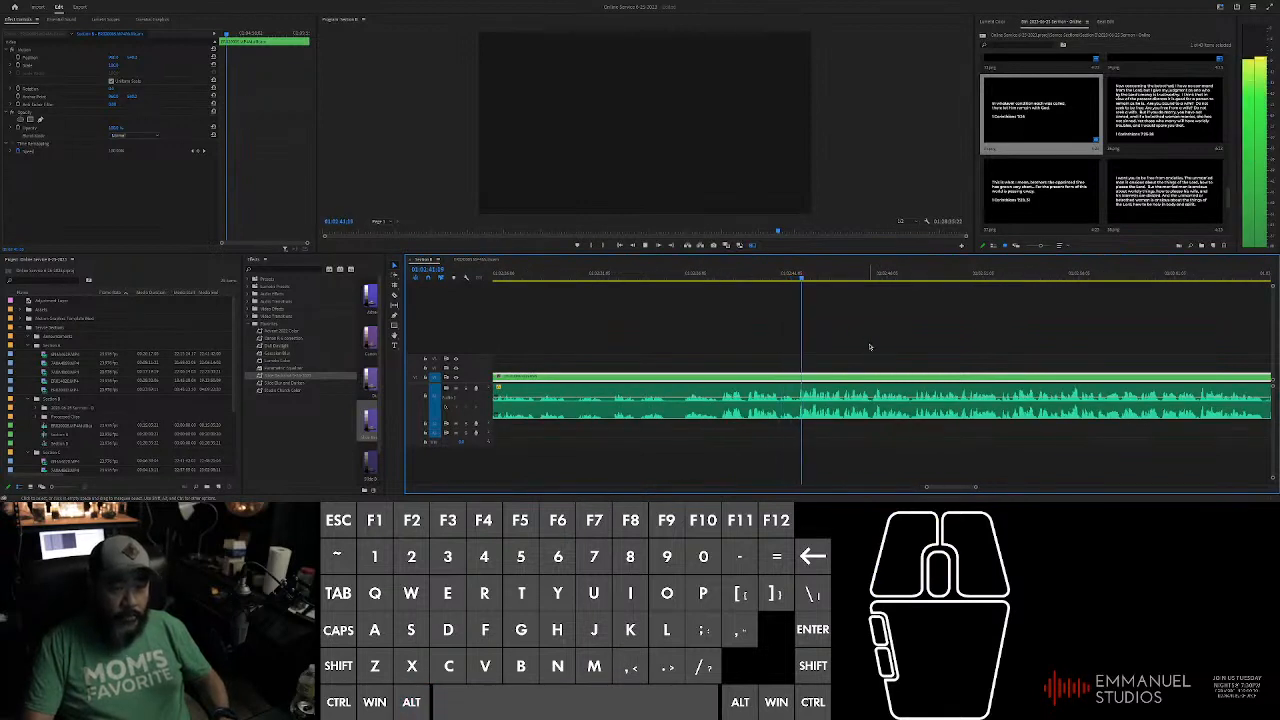
pyautogui.scroll(-3, 860, 342)
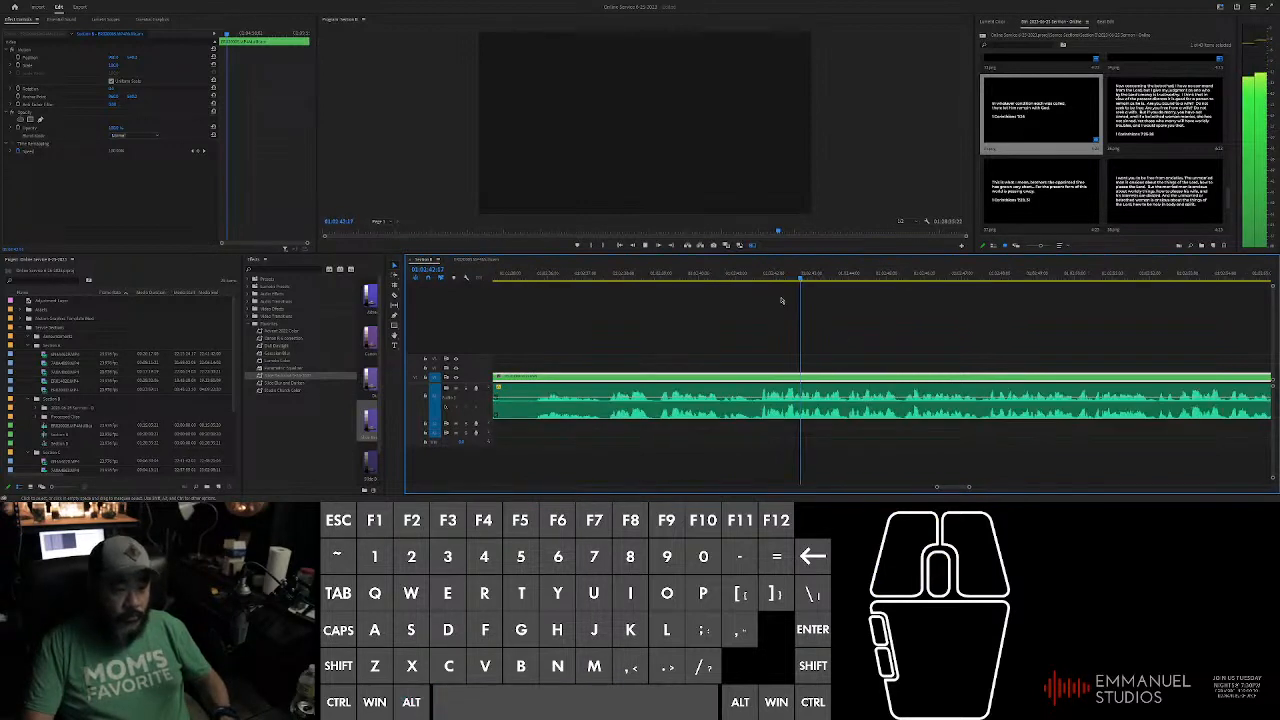
pyautogui.press('space')
pyautogui.moveTo(748, 280)
pyautogui.mouseDown()
pyautogui.moveTo(790, 280)
pyautogui.moveTo(738, 280)
pyautogui.mouseUp()
pyautogui.click(733, 281)
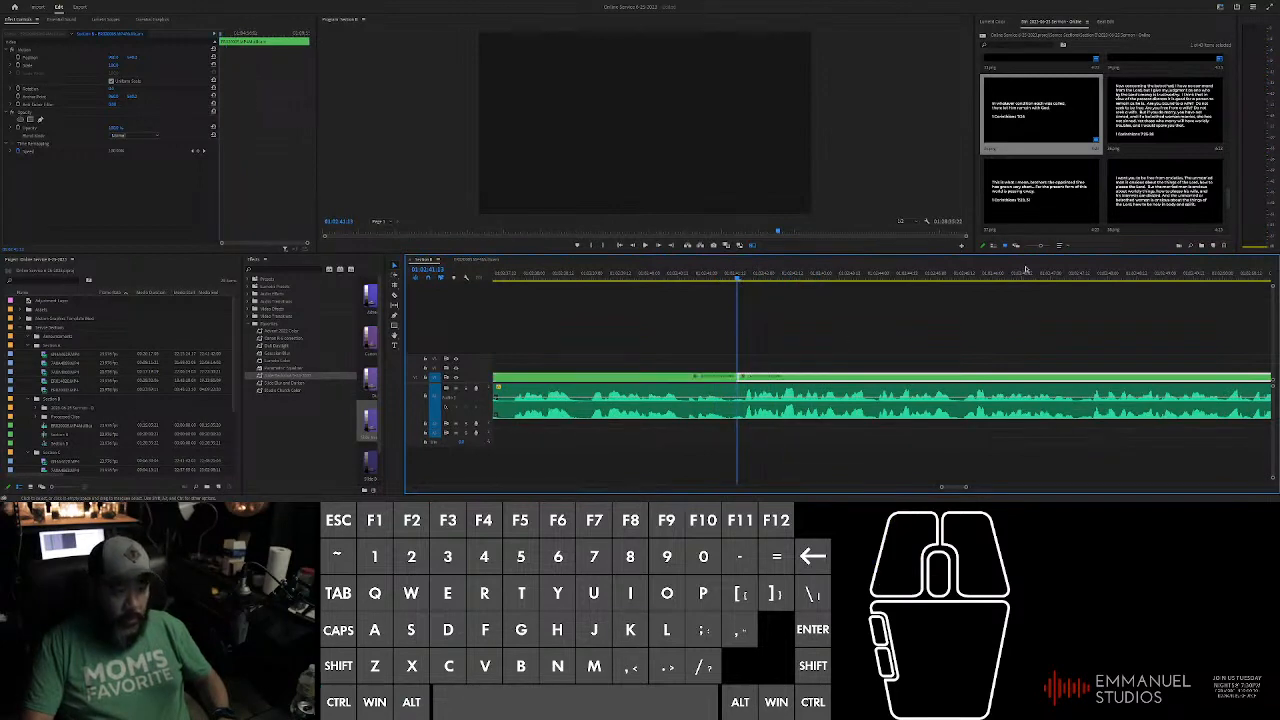
# Step: Place the 1 Corinthians 7:25-28 slide on the track above the sermon video, starting at the new cut
pyautogui.moveTo(1157, 128); pyautogui.dragTo(740, 360)
pyautogui.scroll(2, 777, 341)
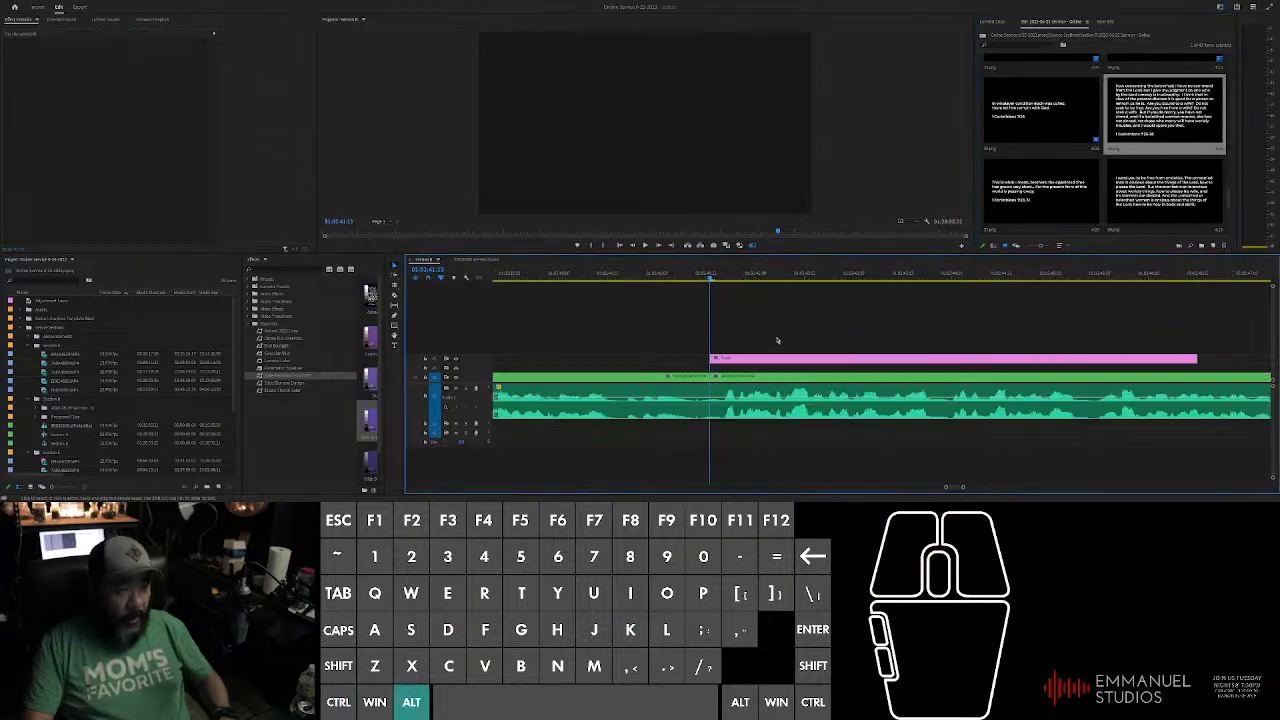
pyautogui.click(729, 383)
pyautogui.scroll(-3, 925, 335)
pyautogui.scroll(2, 925, 335)
pyautogui.moveTo(737, 359); pyautogui.dragTo(880, 359)
pyautogui.scroll(-2, 906, 342)
pyautogui.scroll(-3, 906, 342)
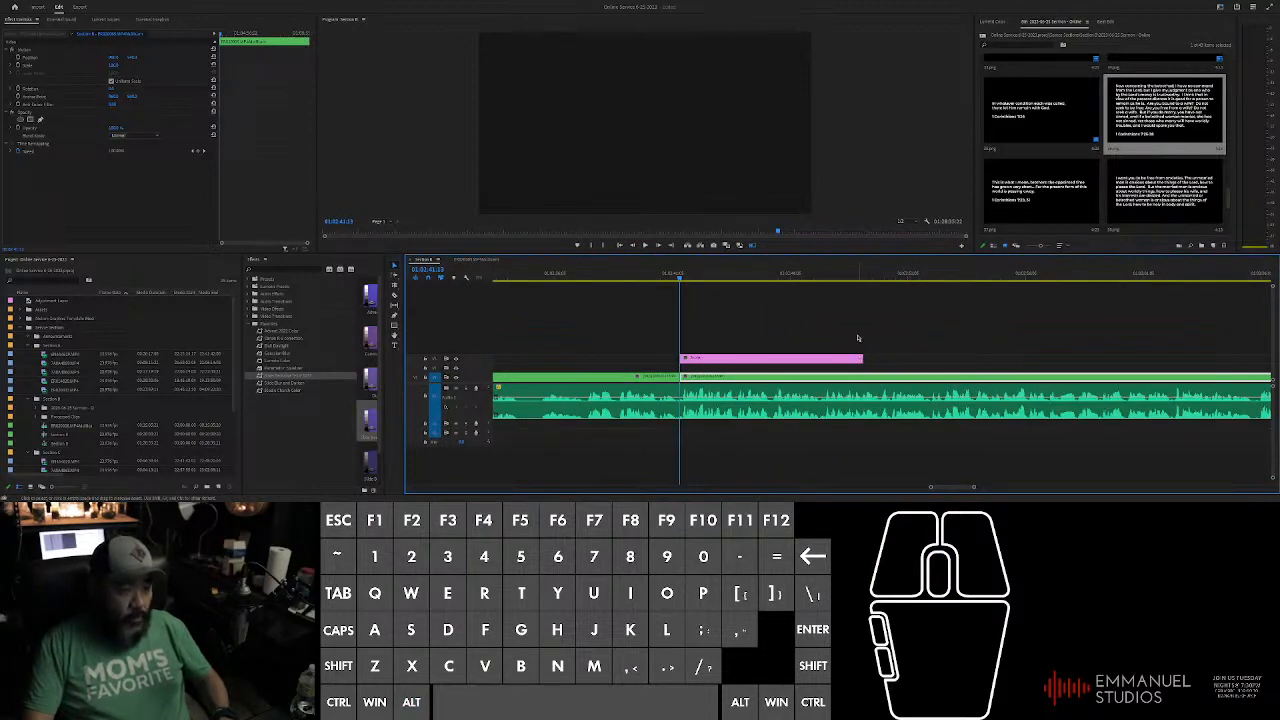
# Step: Play back the reading and extend the 1 Corinthians 7:25-28 slide to cover the whole passage
pyautogui.press('space')
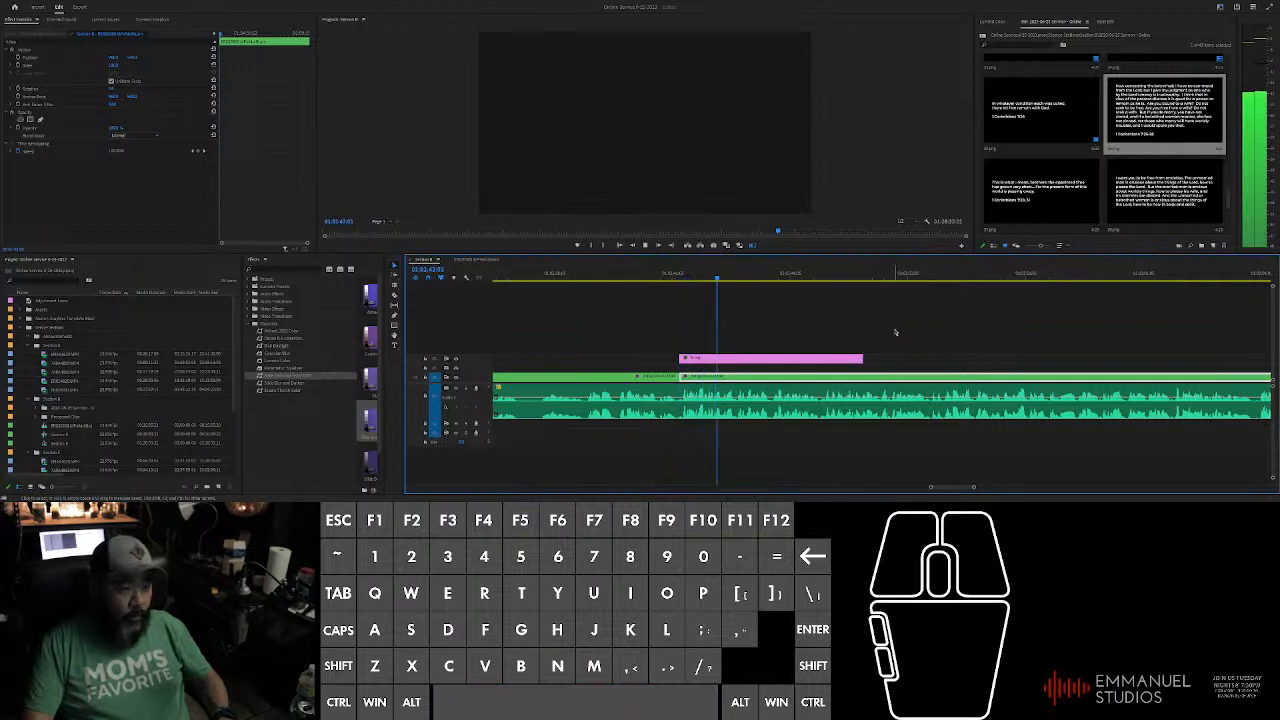
pyautogui.moveTo(862, 358); pyautogui.dragTo(1063, 358)
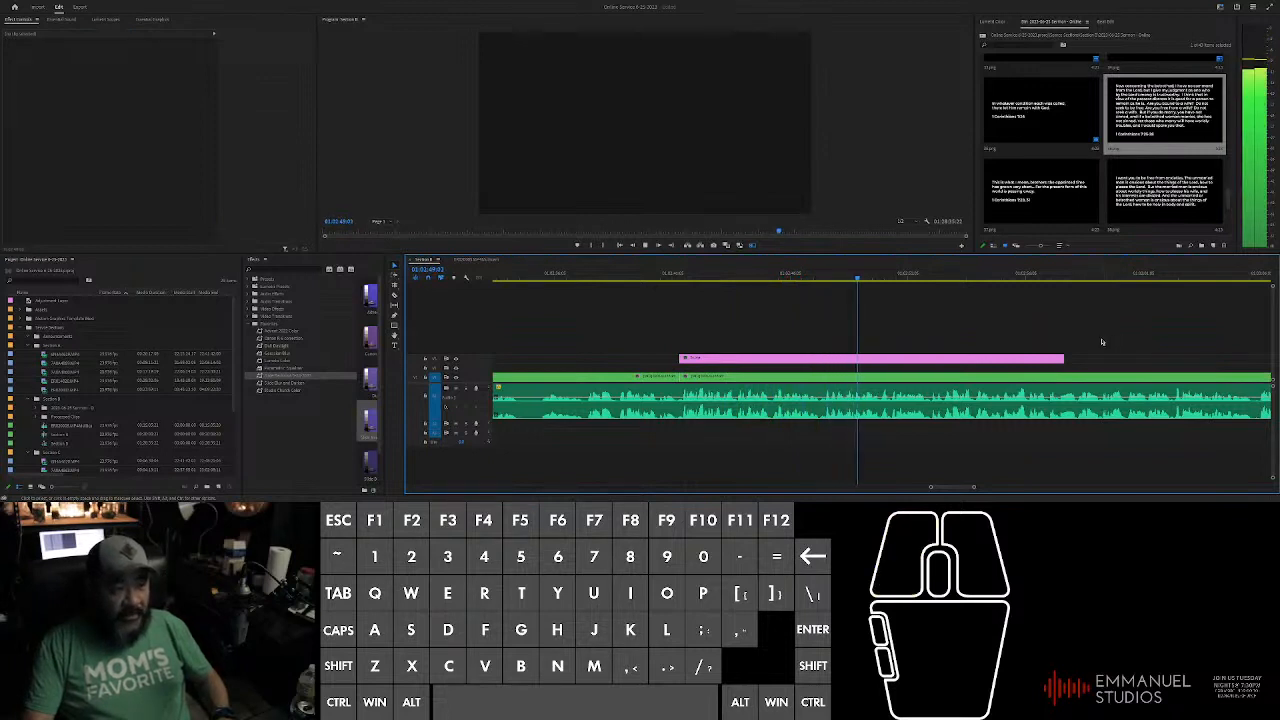
pyautogui.scroll(-5, 1126, 332)
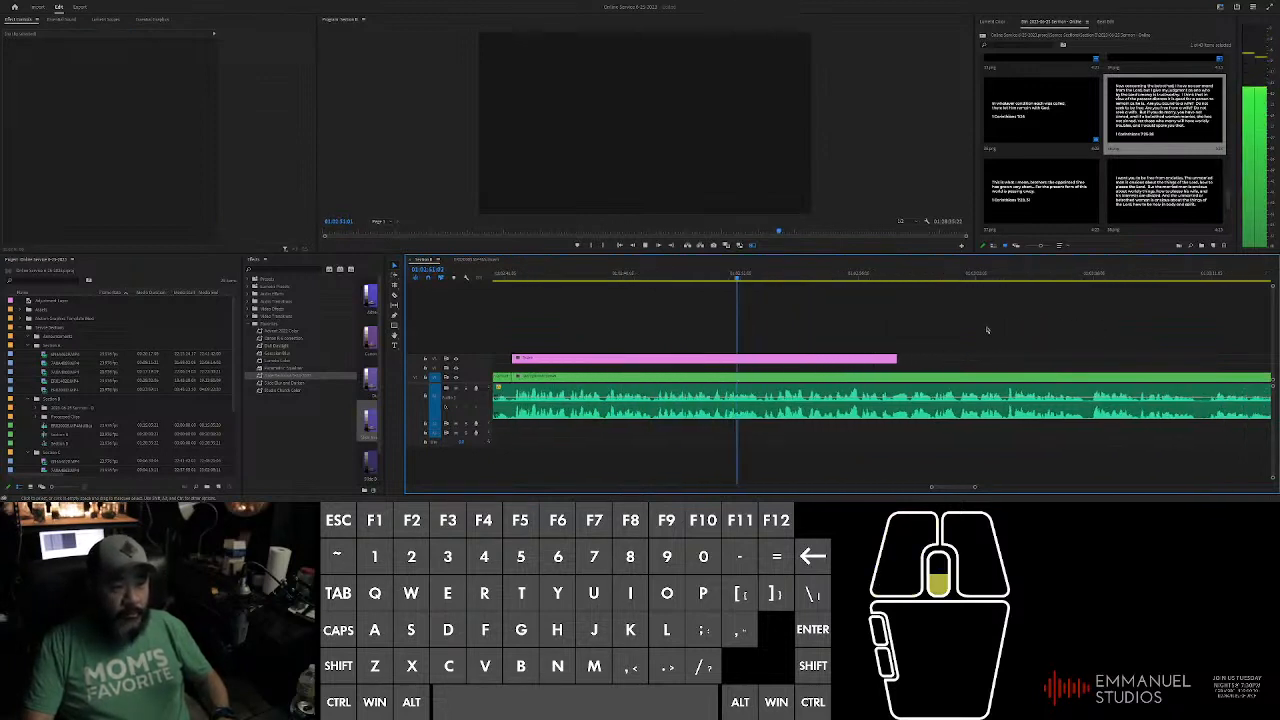
pyautogui.moveTo(862, 358); pyautogui.dragTo(1056, 357)
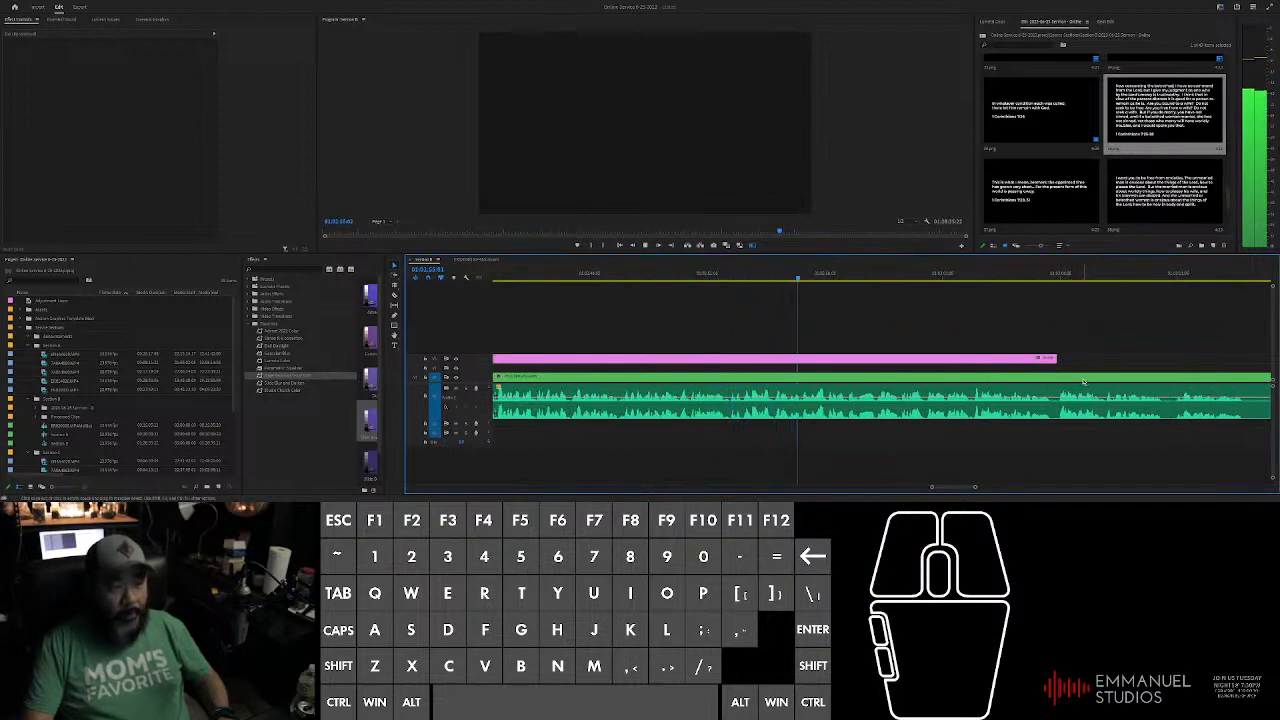
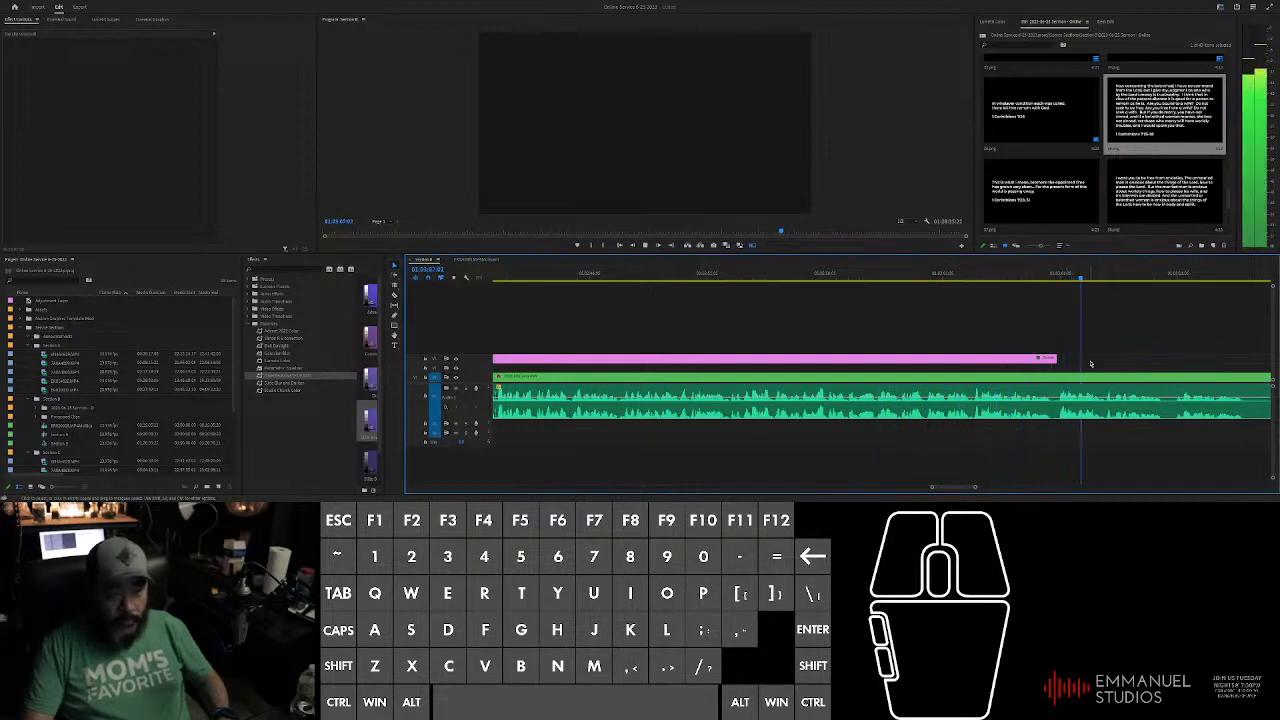
# Step: Place the 1 Corinthians 7:29,31 slide directly after the 7:25-28 slide and play back the speech beneath it
pyautogui.press('d')
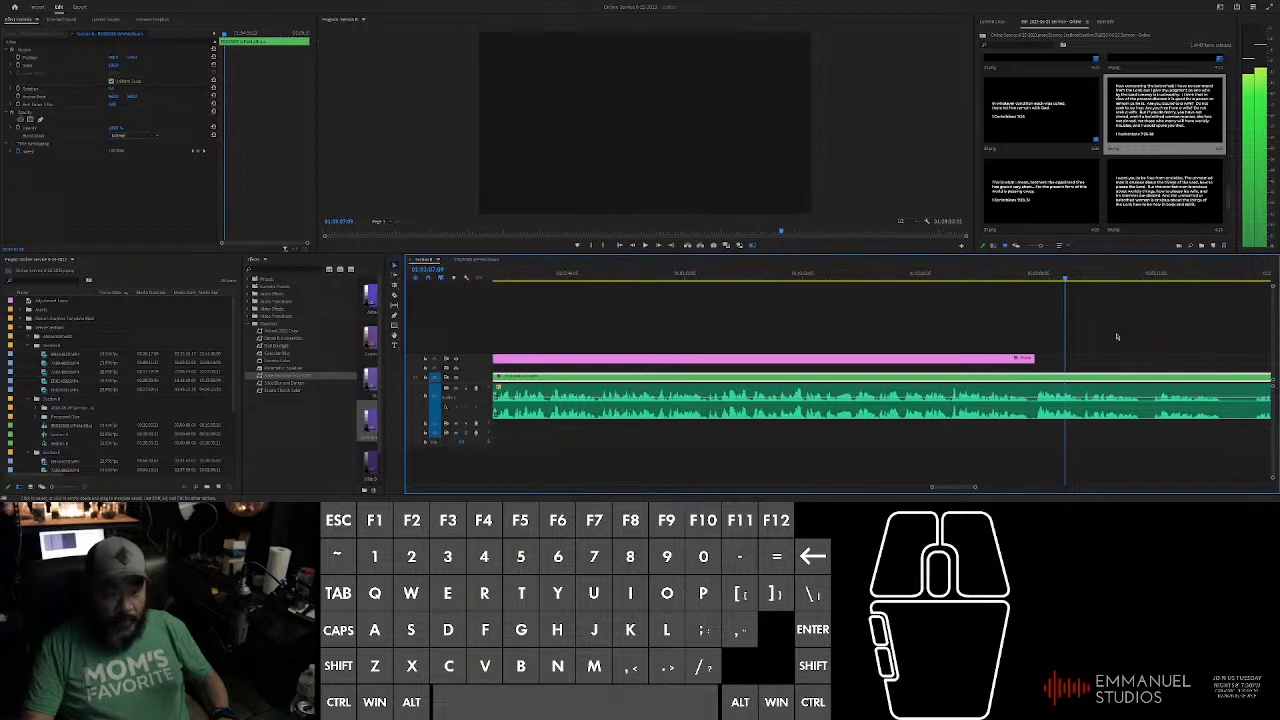
pyautogui.scroll(-2, 1013, 337)
pyautogui.click(982, 279)
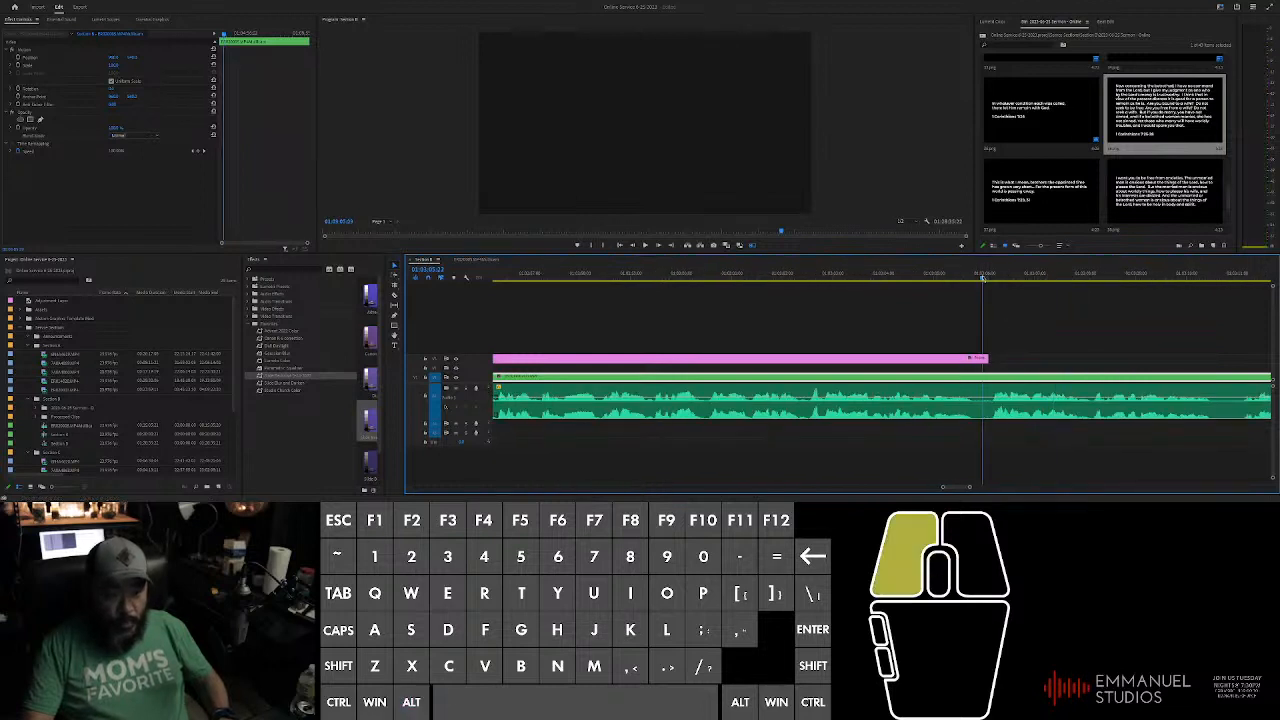
pyautogui.moveTo(990, 278); pyautogui.dragTo(988, 278)
pyautogui.click(1004, 278)
pyautogui.moveTo(1040, 190); pyautogui.dragTo(1075, 358)
pyautogui.scroll(-4, 943, 352)
pyautogui.press('space')
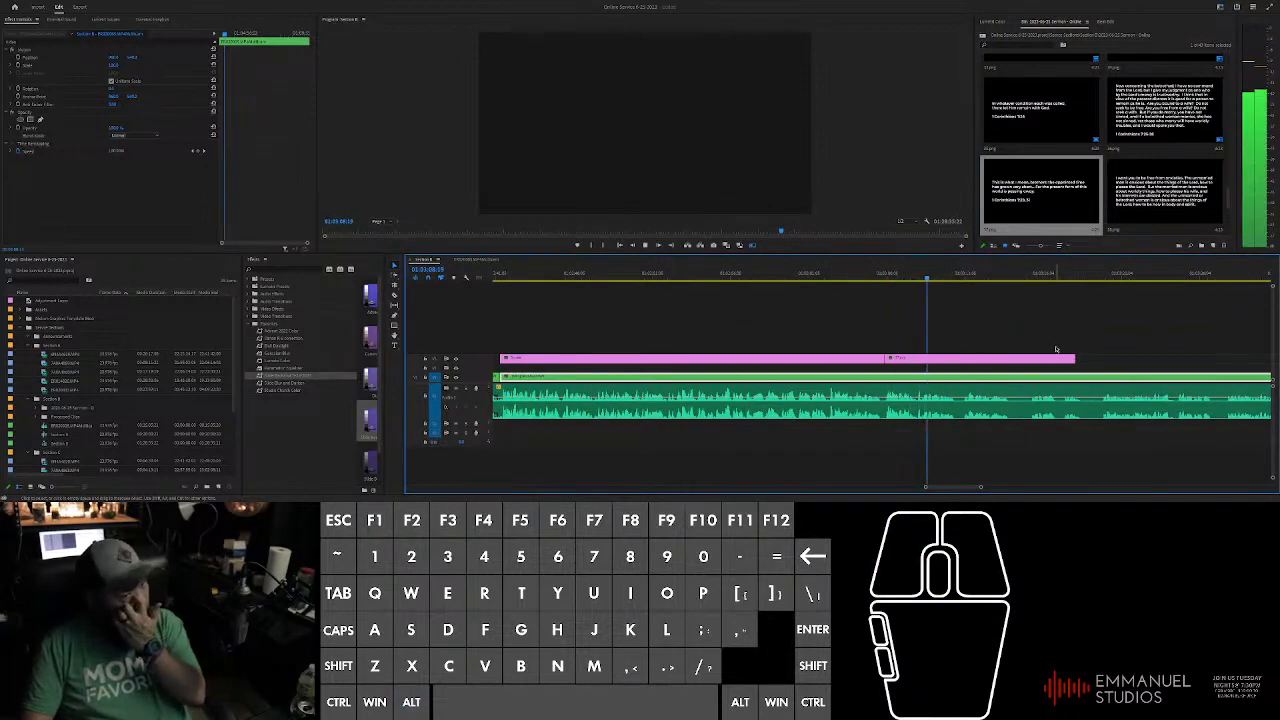
# Step: Split the sermon video clip at about 01:03:15, shortly before the last scripture slide ends
pyautogui.scroll(-1, 1100, 360)
pyautogui.scroll(-2, 1112, 360)
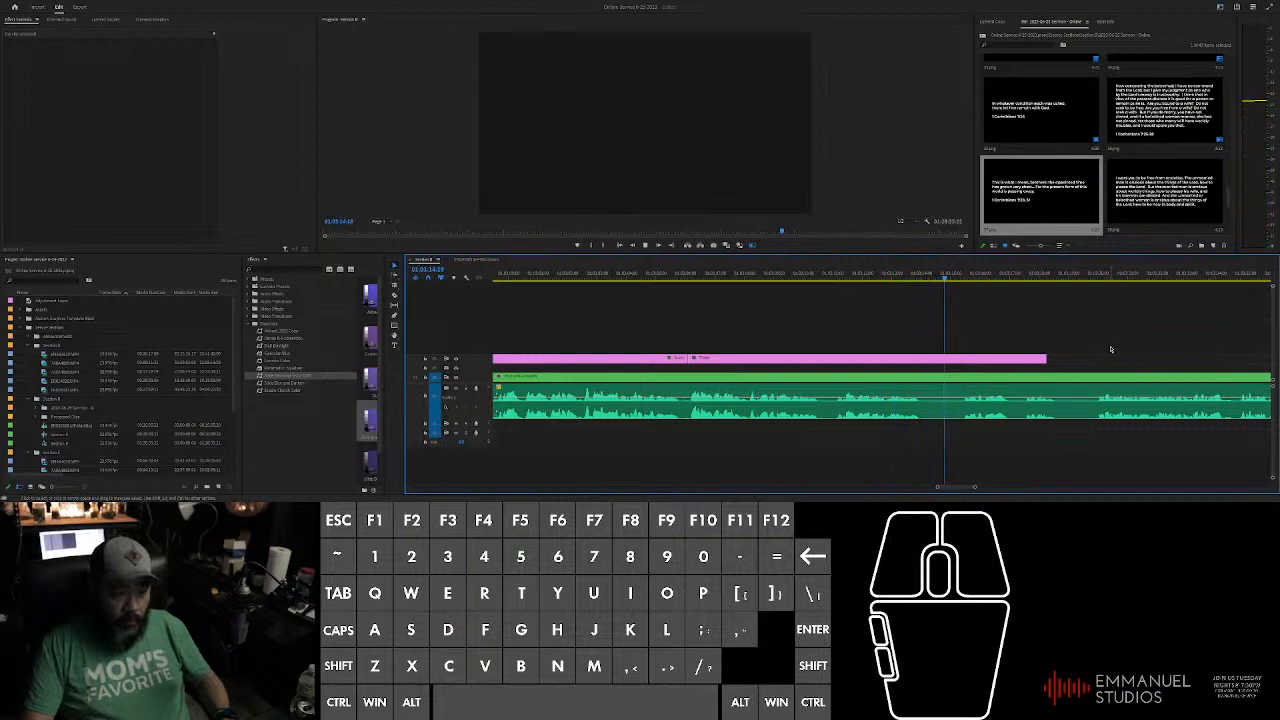
pyautogui.click(966, 280)
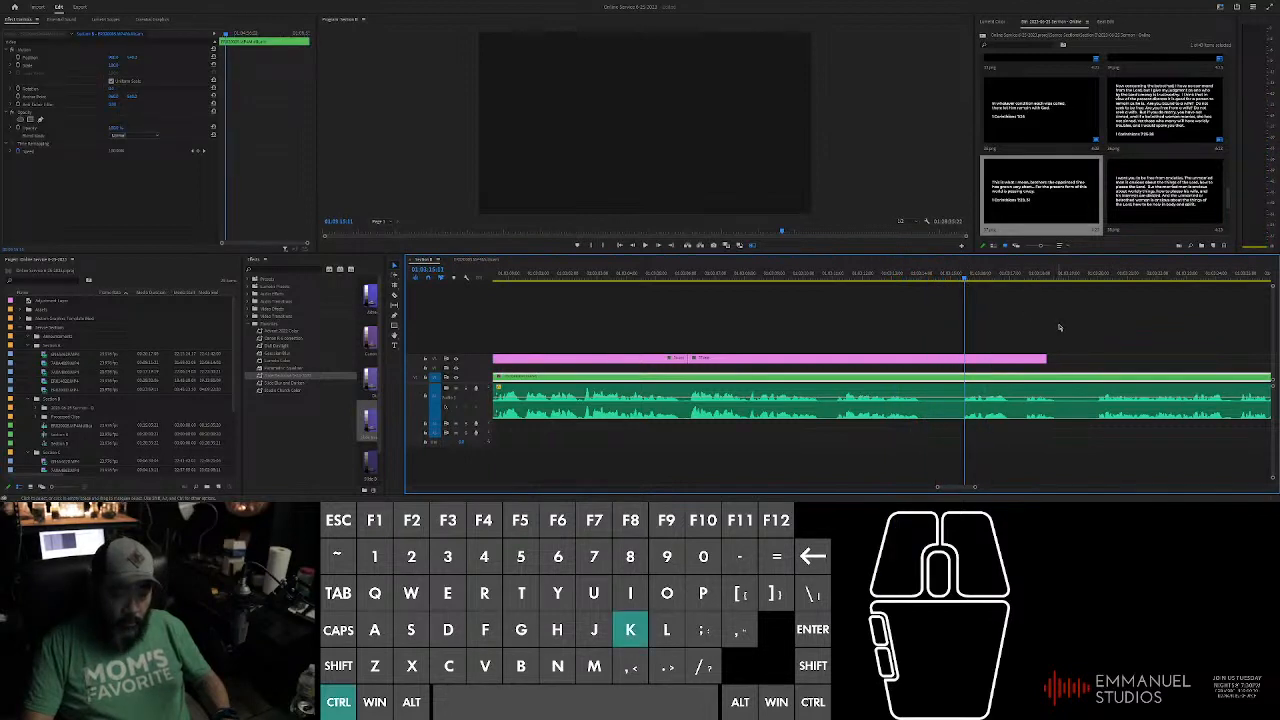
# Step: Apply the default transition to the last two scripture slides and the sermon video cuts beneath them
pyautogui.keyDown('alt'); pyautogui.scroll(-4, 1060, 327); pyautogui.keyUp('alt')
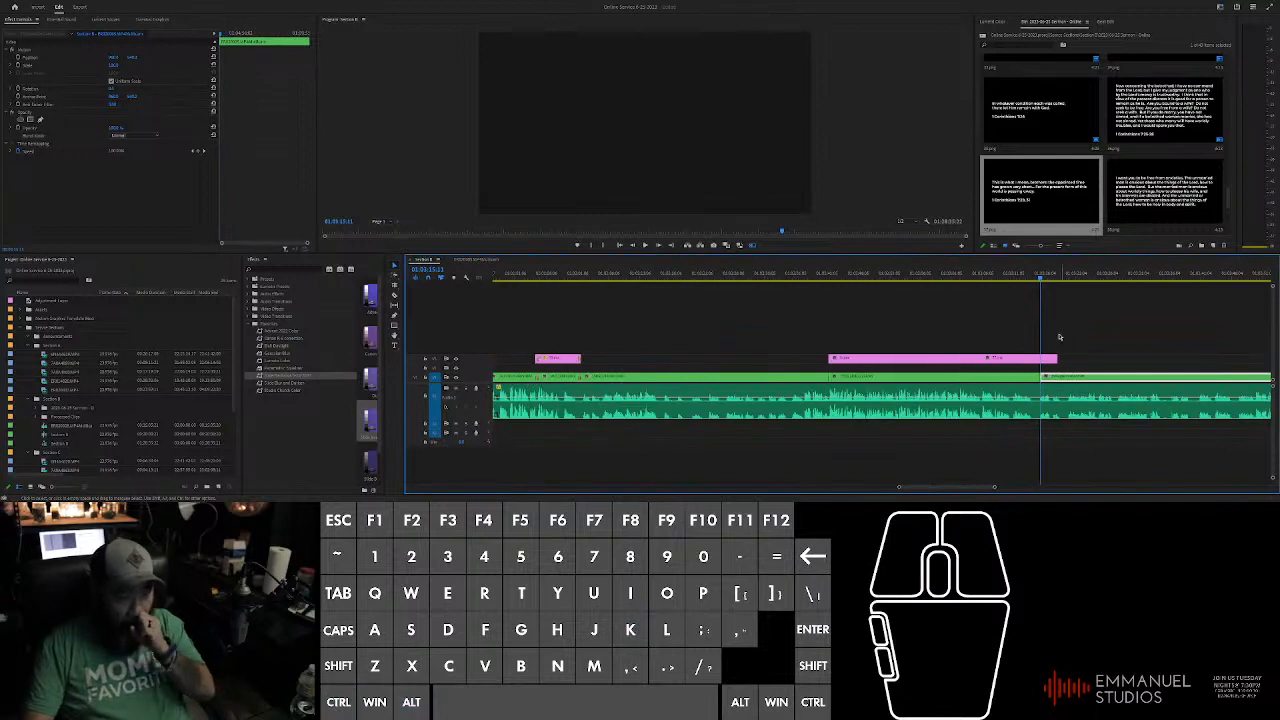
pyautogui.moveTo(823, 326); pyautogui.dragTo(1087, 383)
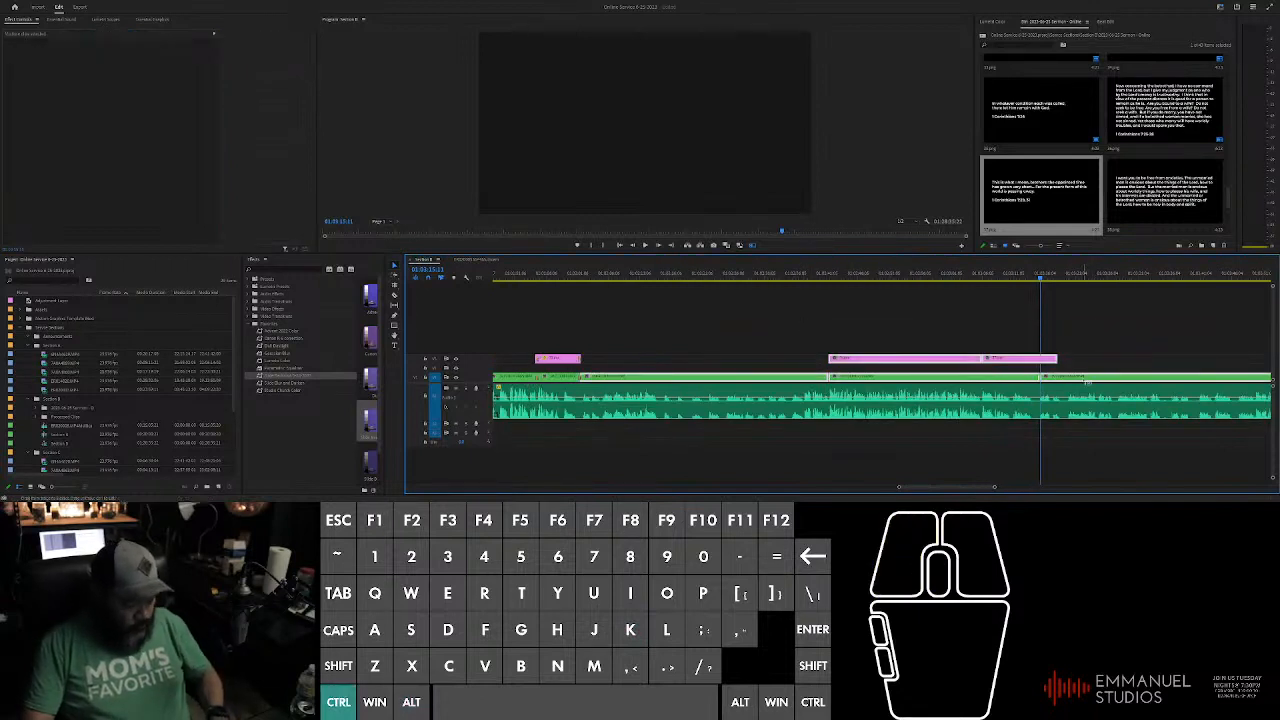
pyautogui.keyDown('alt'); pyautogui.scroll(3, 787, 374); pyautogui.keyUp('alt')
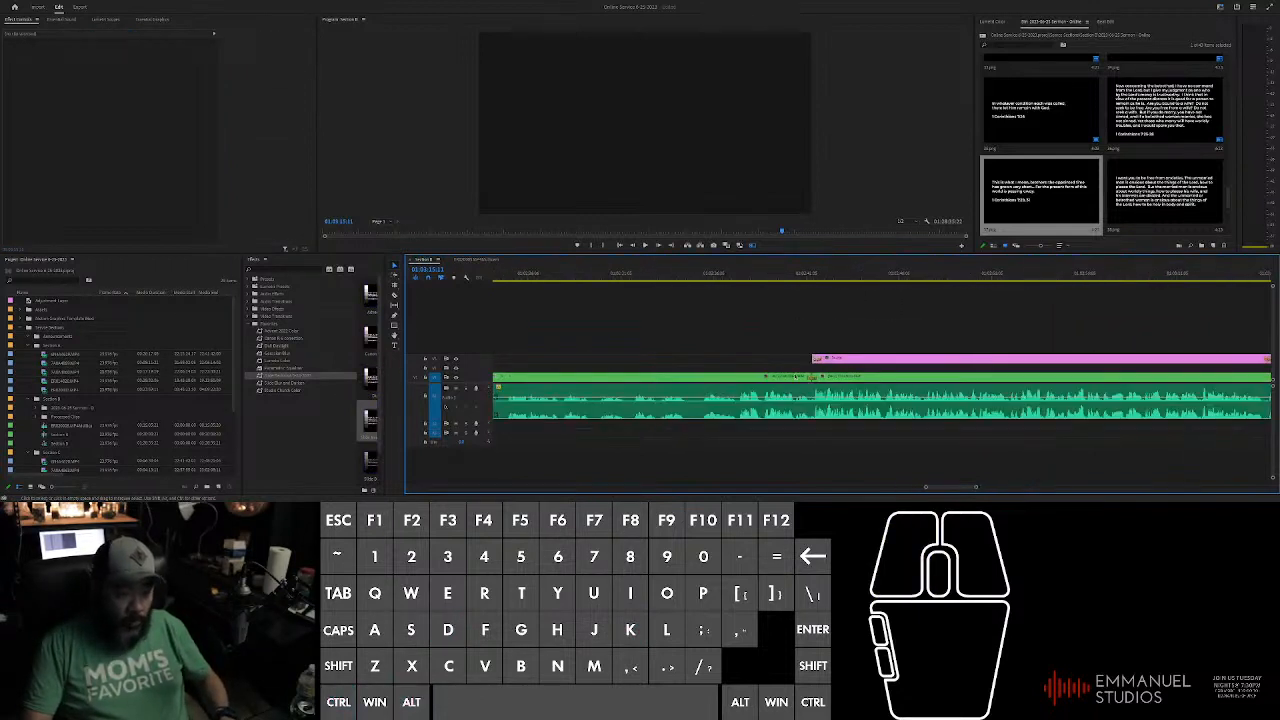
pyautogui.click(815, 361)
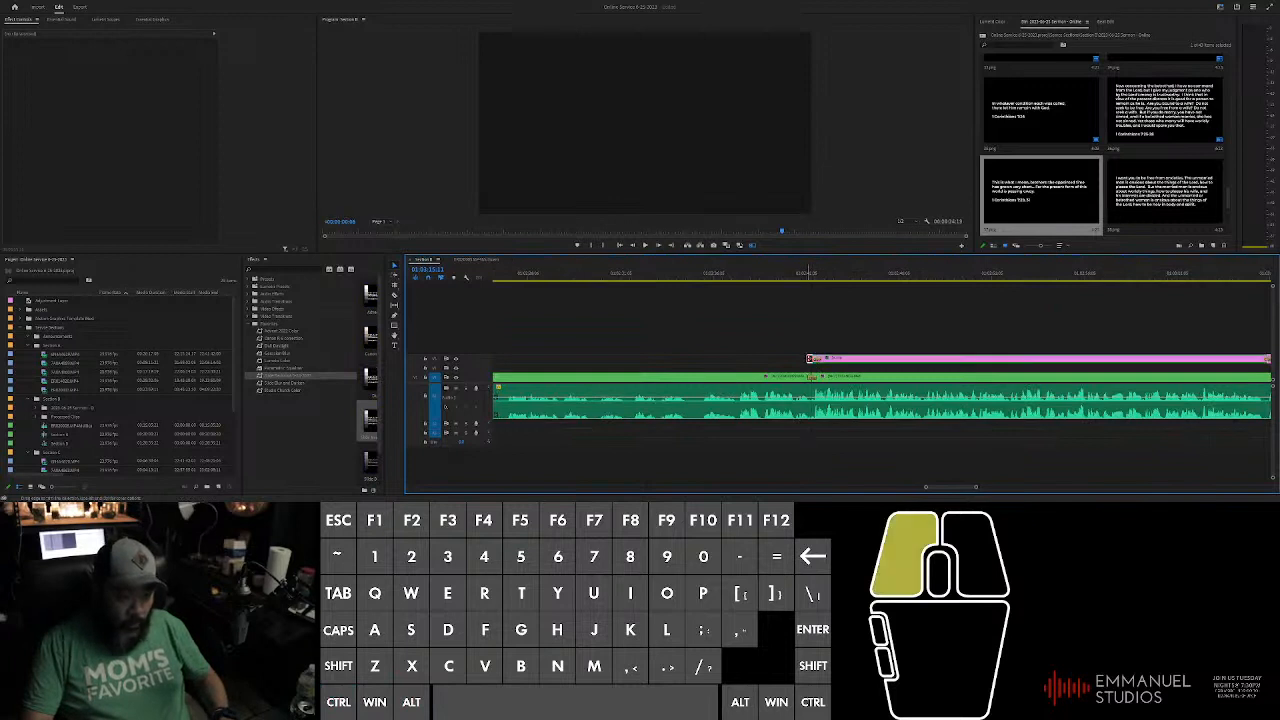
pyautogui.keyDown('alt'); pyautogui.scroll(-3, 865, 338); pyautogui.keyUp('alt')
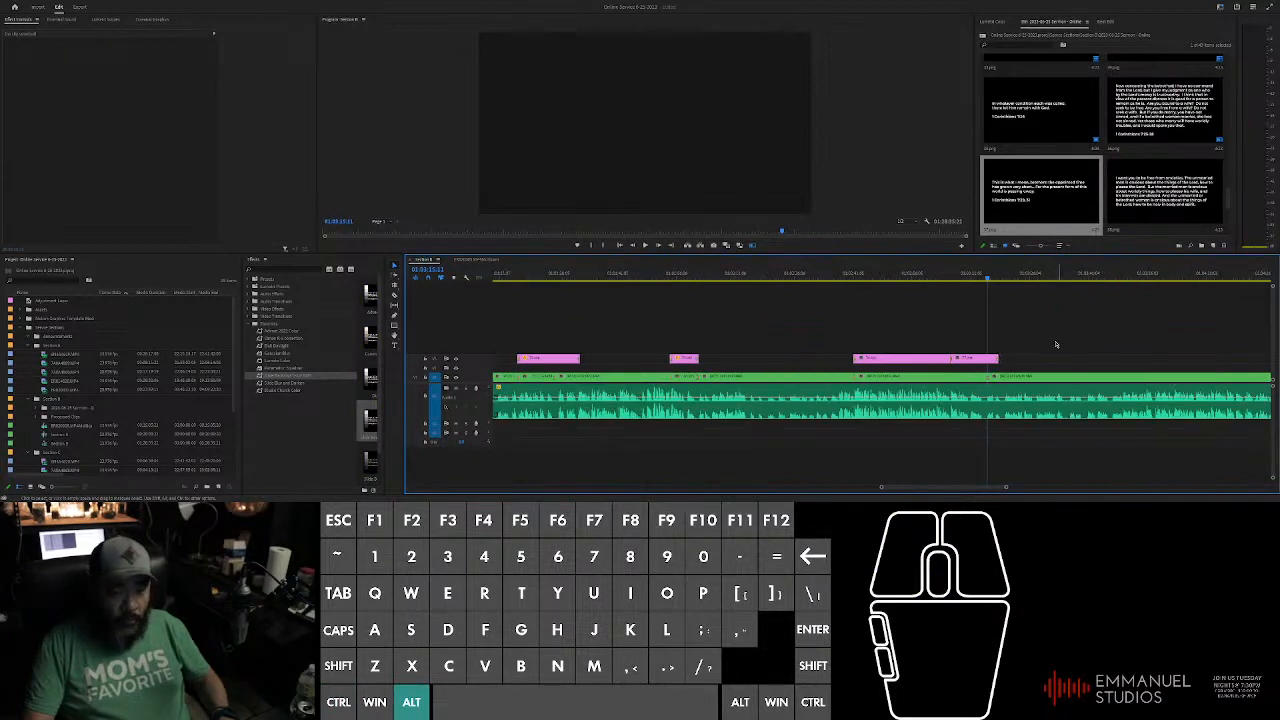
# Step: Trim the end of the last scripture slide back to the cut in the sermon video
pyautogui.keyDown('alt'); pyautogui.scroll(3, 1065, 343); pyautogui.keyUp('alt')
pyautogui.moveTo(967, 358); pyautogui.dragTo(906, 358)
pyautogui.keyDown('alt'); pyautogui.scroll(-5, 960, 345); pyautogui.keyUp('alt')
# Step: Apply the saved Lumetri Color and Gaussian Blur preset to the sermon video clip beneath the last two scripture slides
pyautogui.click(335, 165)
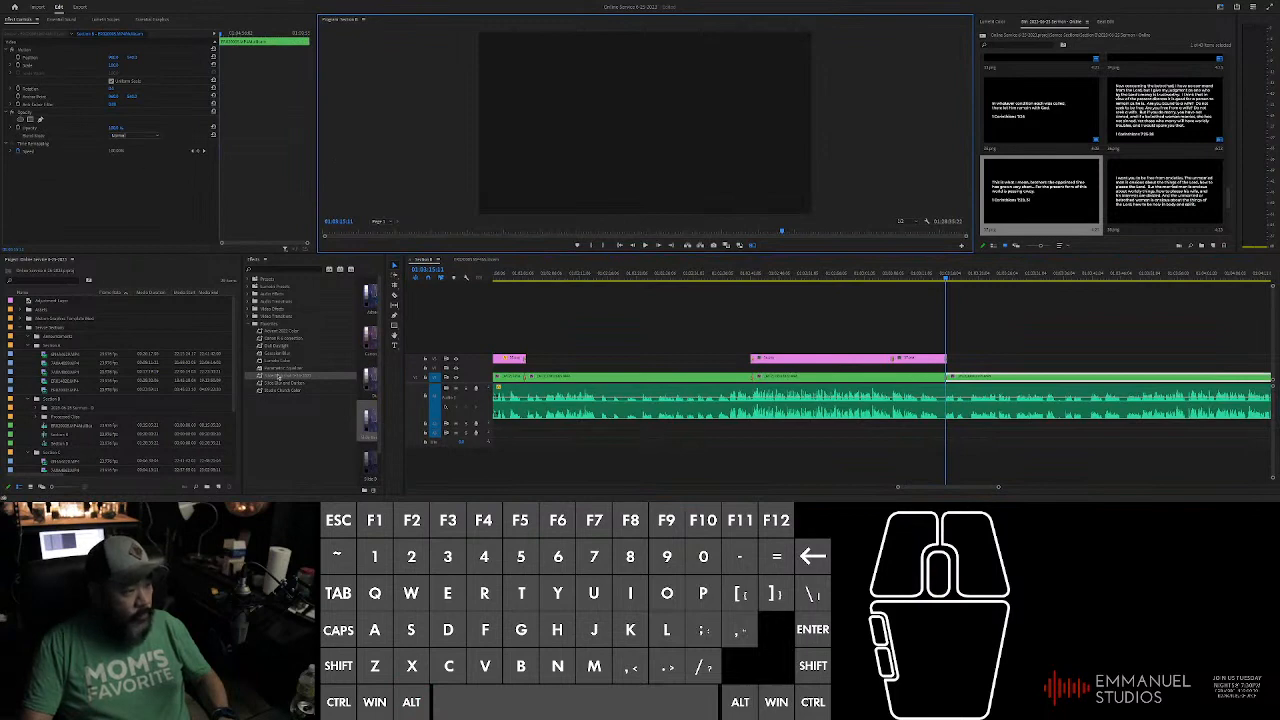
pyautogui.moveTo(285, 376); pyautogui.dragTo(680, 363)
pyautogui.moveTo(805, 376); pyautogui.dragTo(821, 374)
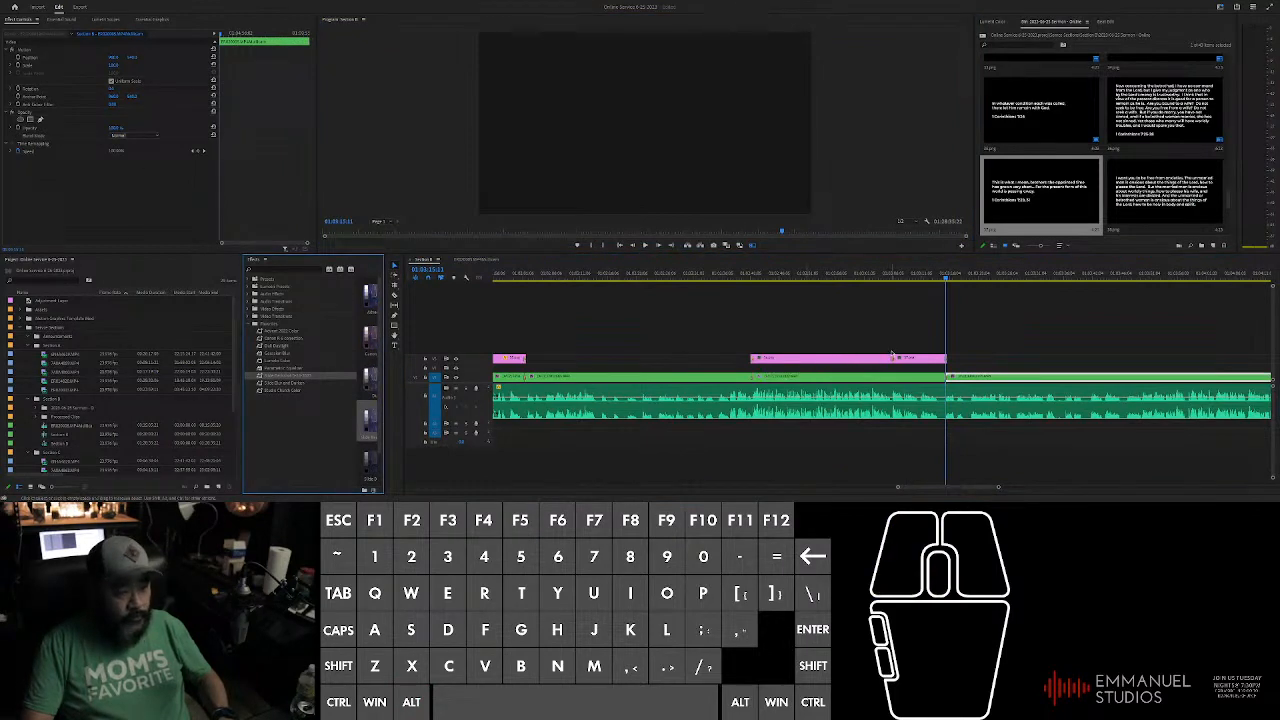
# Step: Review the last two scripture slides and the blurred sermon clip, playing back the section around the slides' end
pyautogui.click(880, 265)
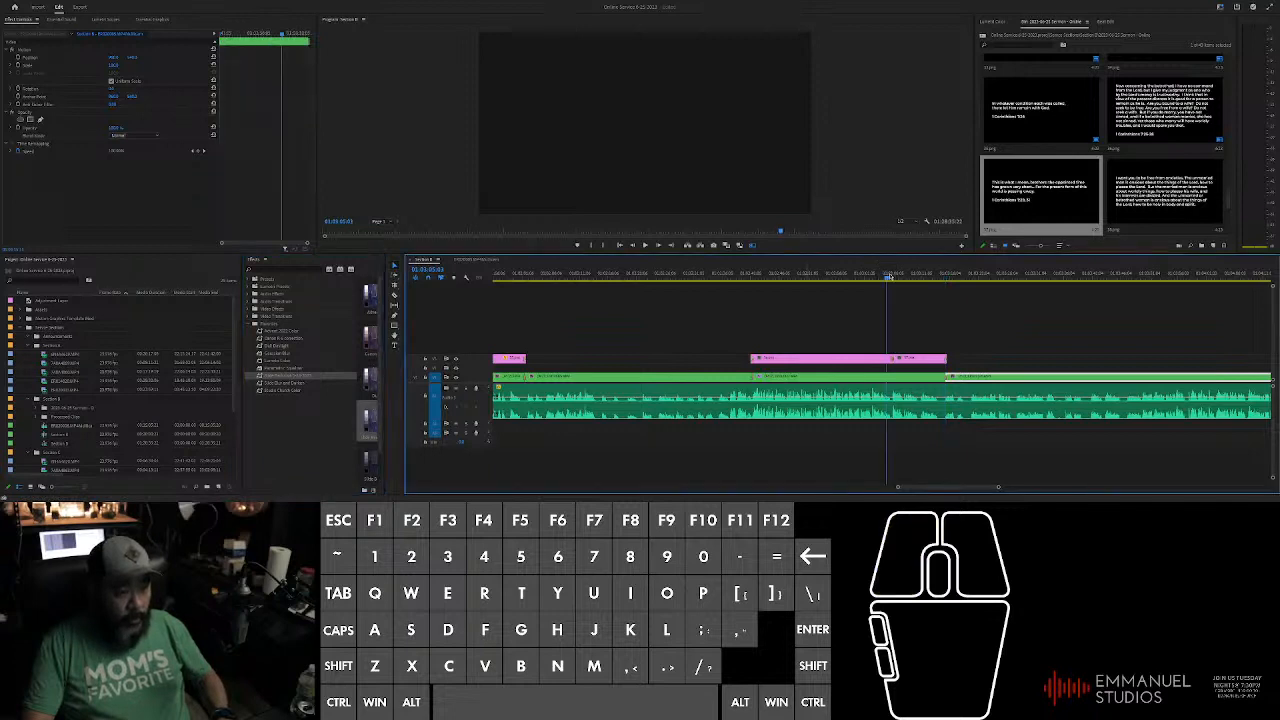
pyautogui.scroll(4, 901, 331)
pyautogui.scroll(-3, 837, 354)
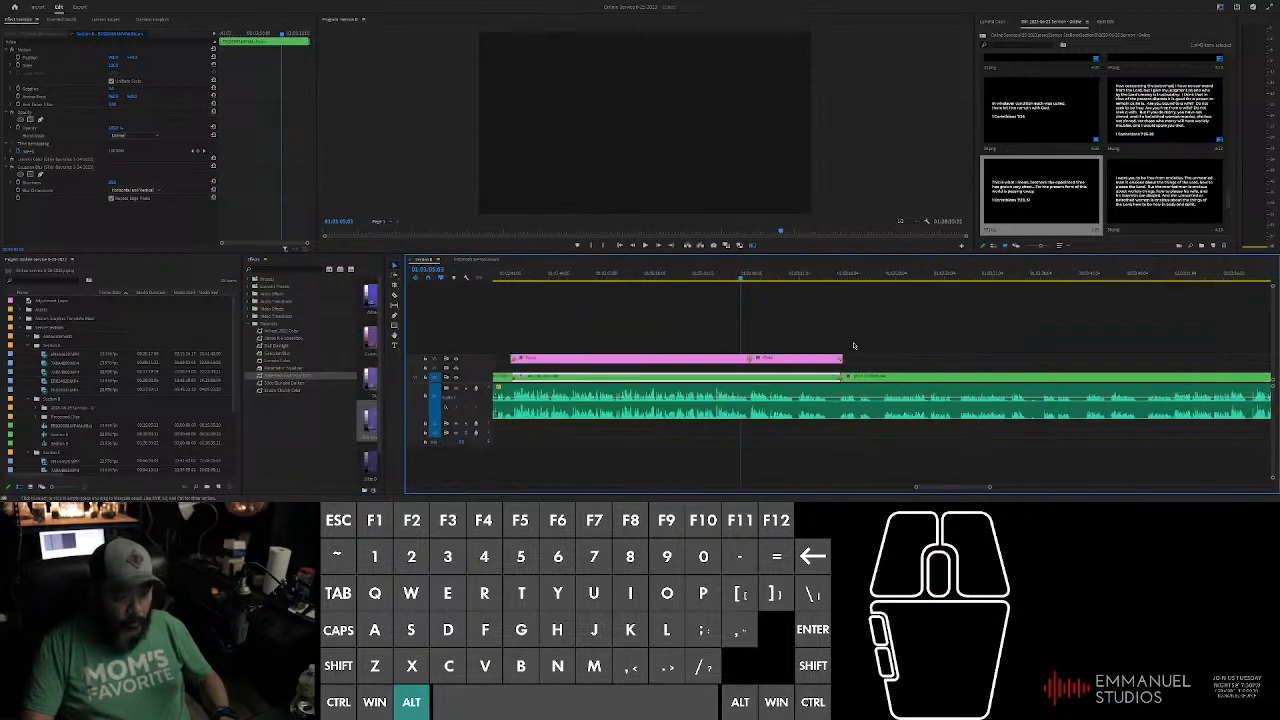
pyautogui.press('space')
pyautogui.click(445, 140)
pyautogui.click(886, 281)
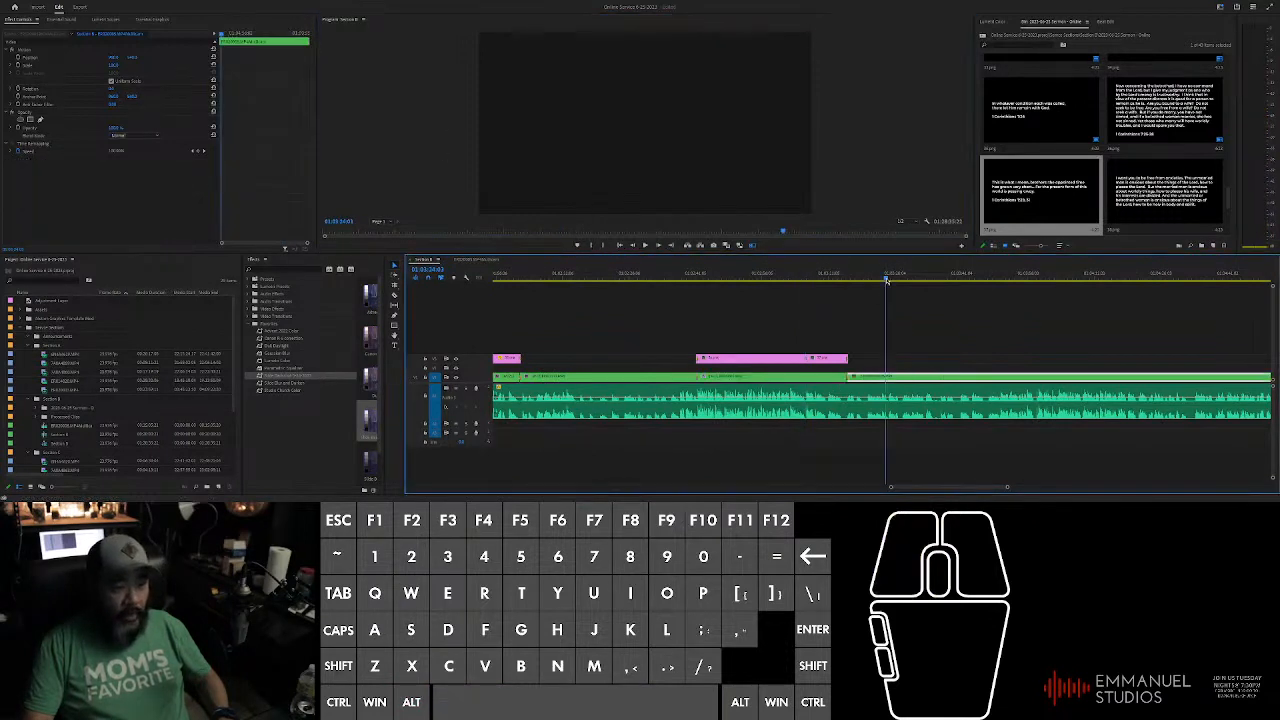
pyautogui.click(567, 77)
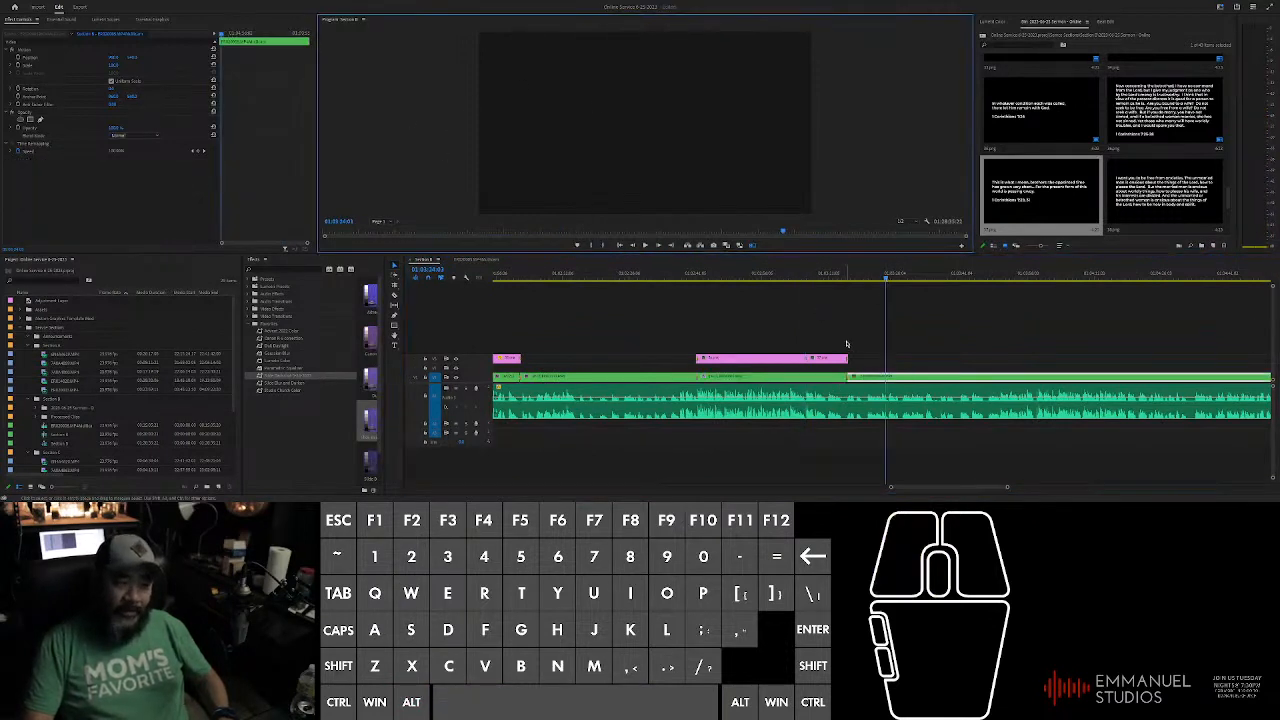
pyautogui.click(658, 274)
pyautogui.click(937, 347)
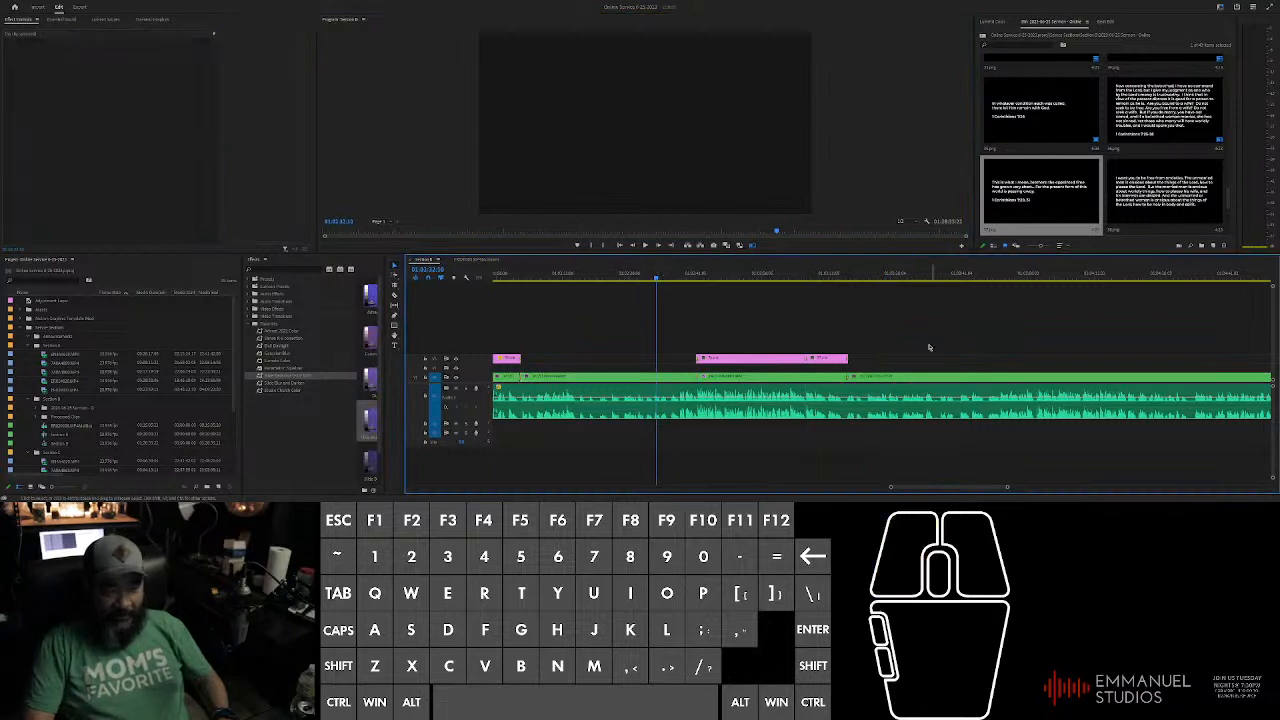
pyautogui.scroll(3, 863, 320)
pyautogui.scroll(1, 865, 320)
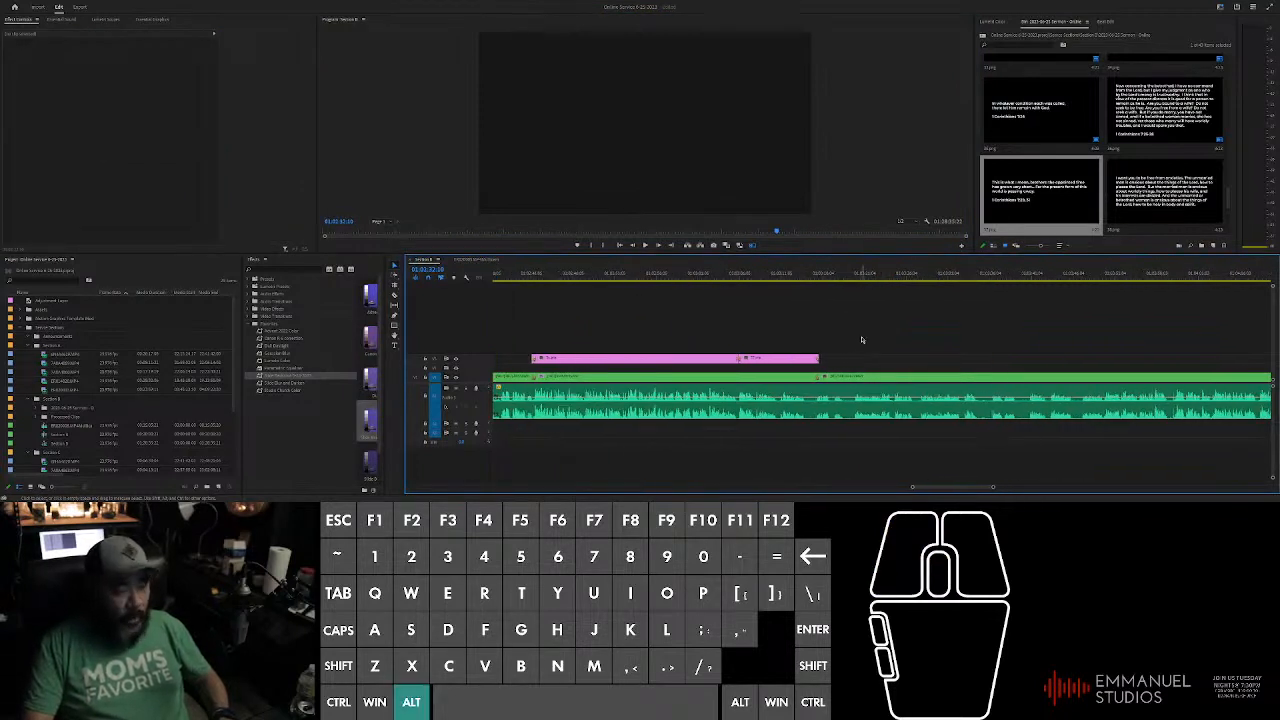
pyautogui.scroll(-3, 878, 323)
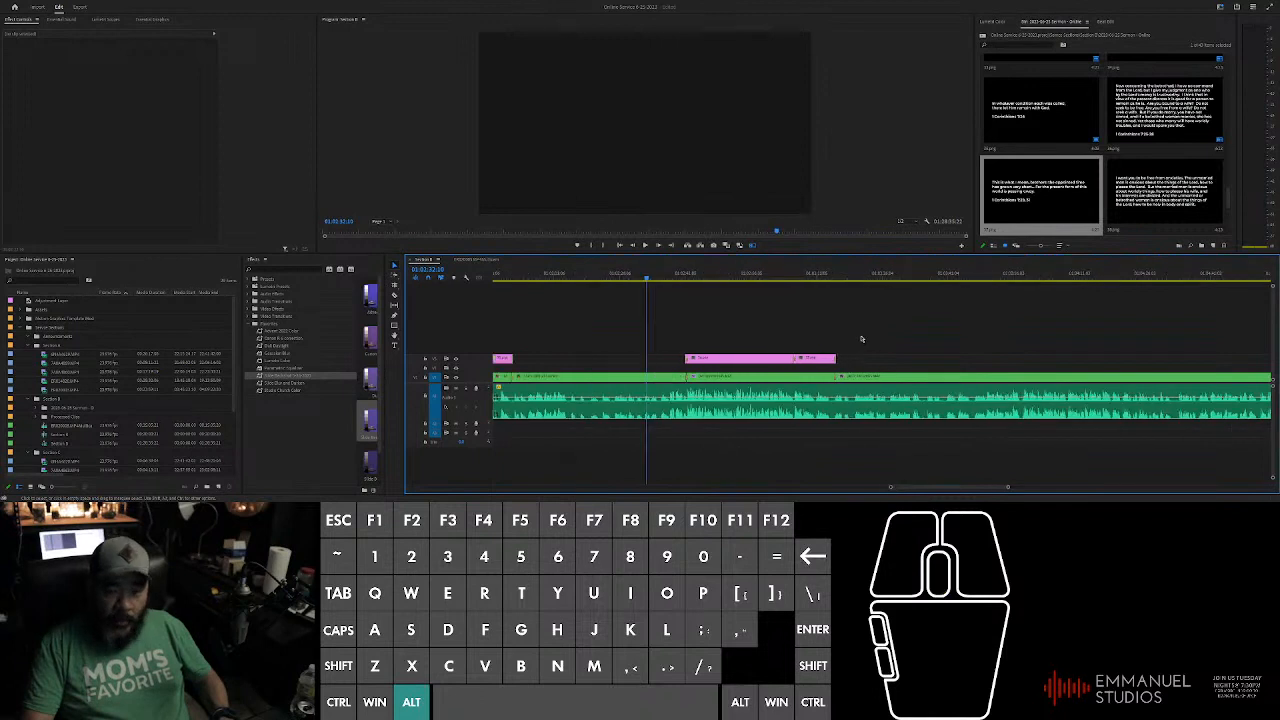
pyautogui.click(803, 275)
pyautogui.scroll(3, 815, 290)
pyautogui.press('space')
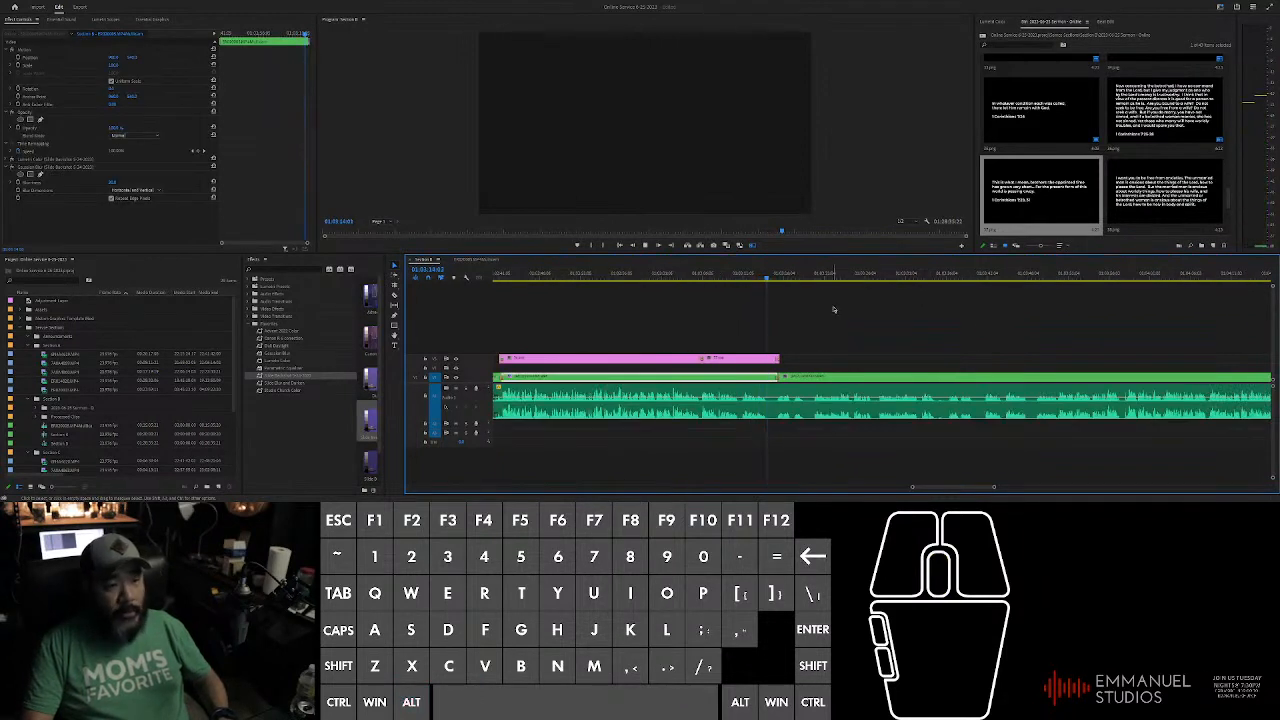
# Step: Listen through the sermon following the last placed slide to find where the next scripture reading begins
pyautogui.scroll(-3, 838, 313)
pyautogui.scroll(2, 838, 313)
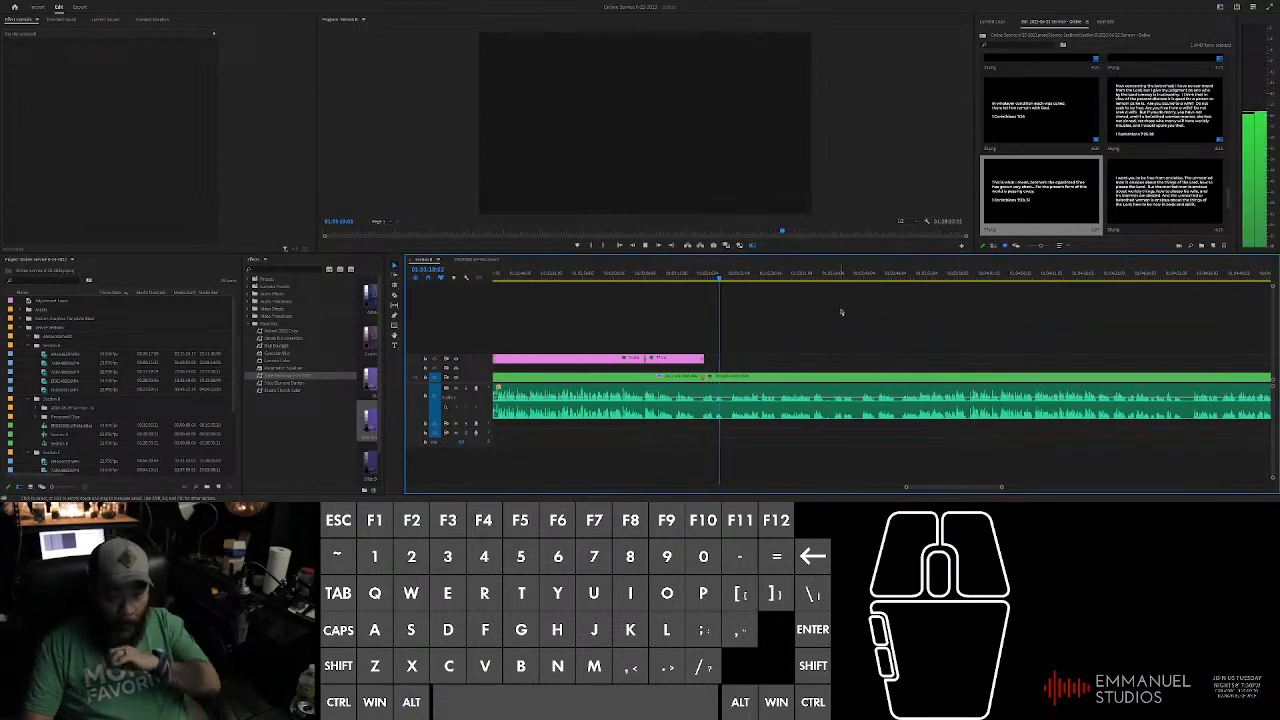
pyautogui.click(814, 328)
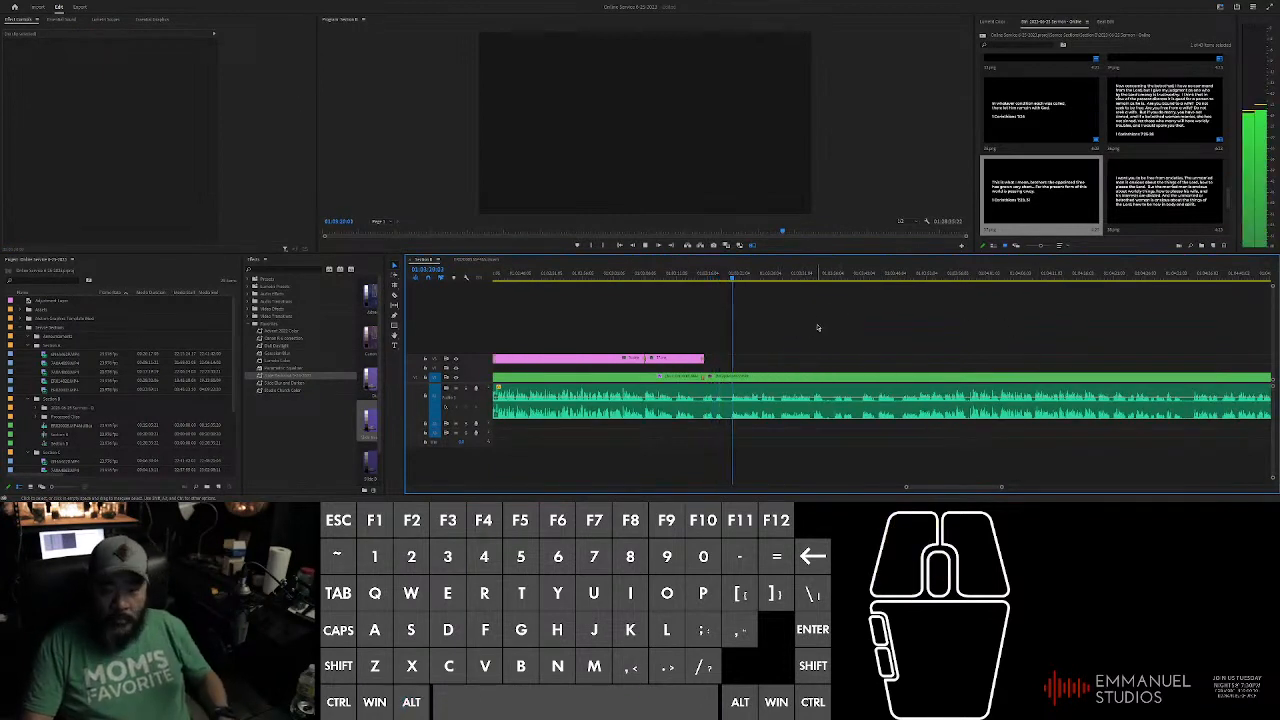
pyautogui.scroll(-1, 884, 321)
pyautogui.scroll(-1, 862, 331)
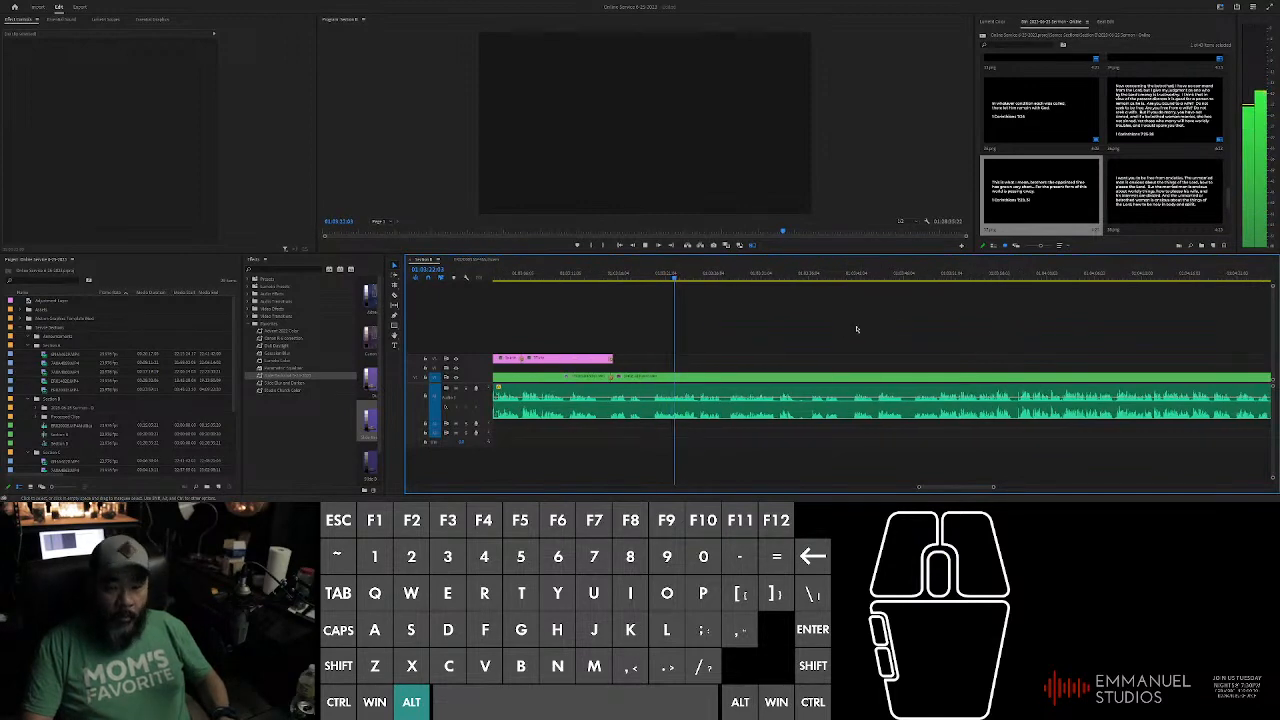
pyautogui.scroll(1, 902, 335)
pyautogui.scroll(-4, 900, 334)
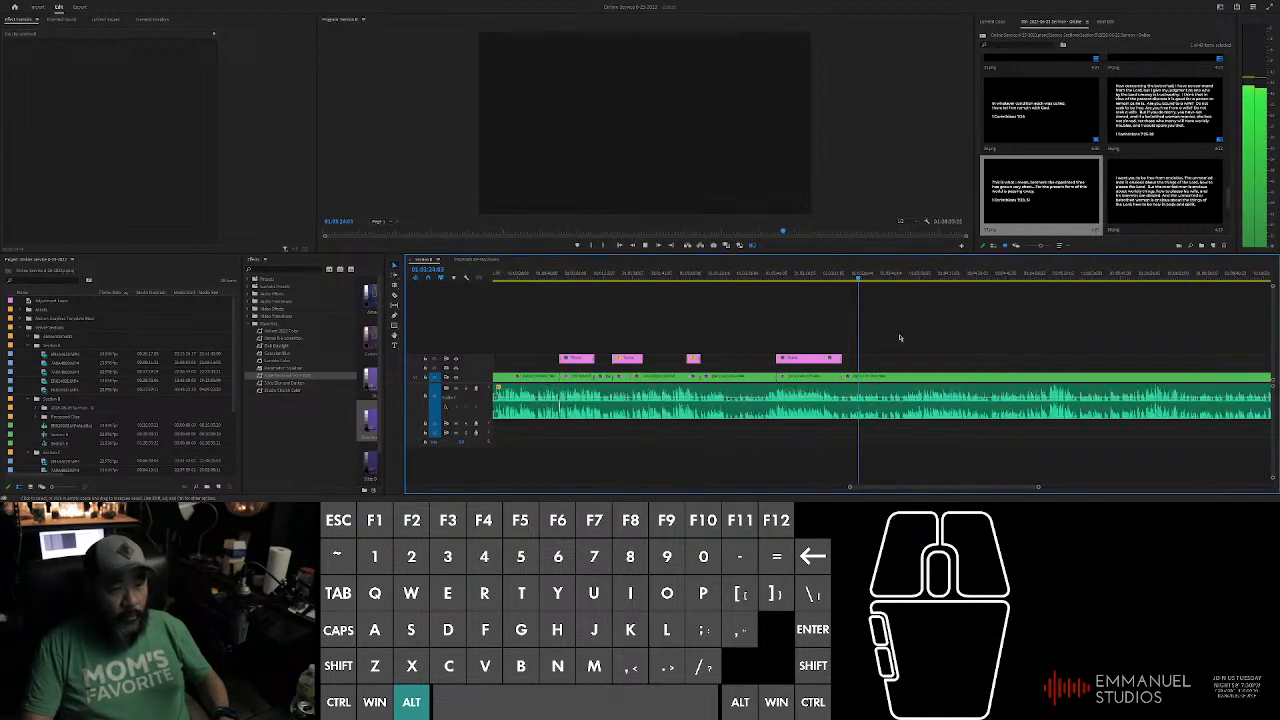
pyautogui.scroll(-1, 1073, 176)
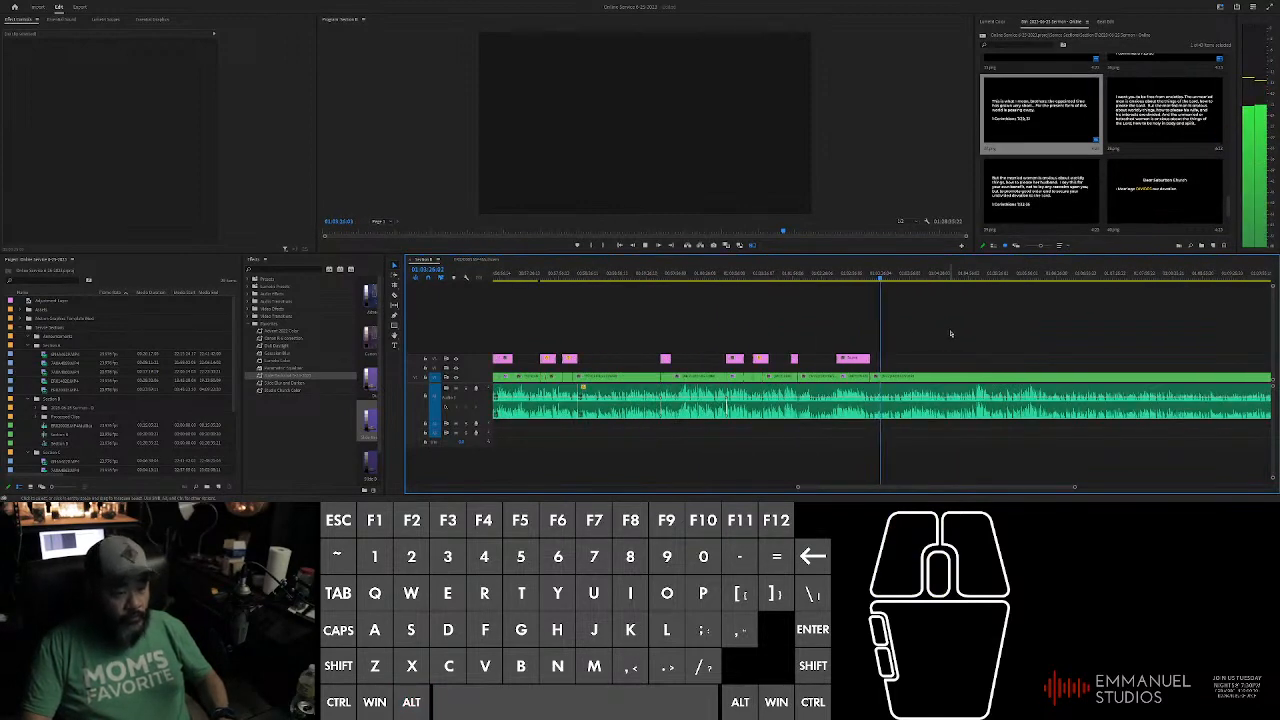
pyautogui.scroll(-2, 800, 300)
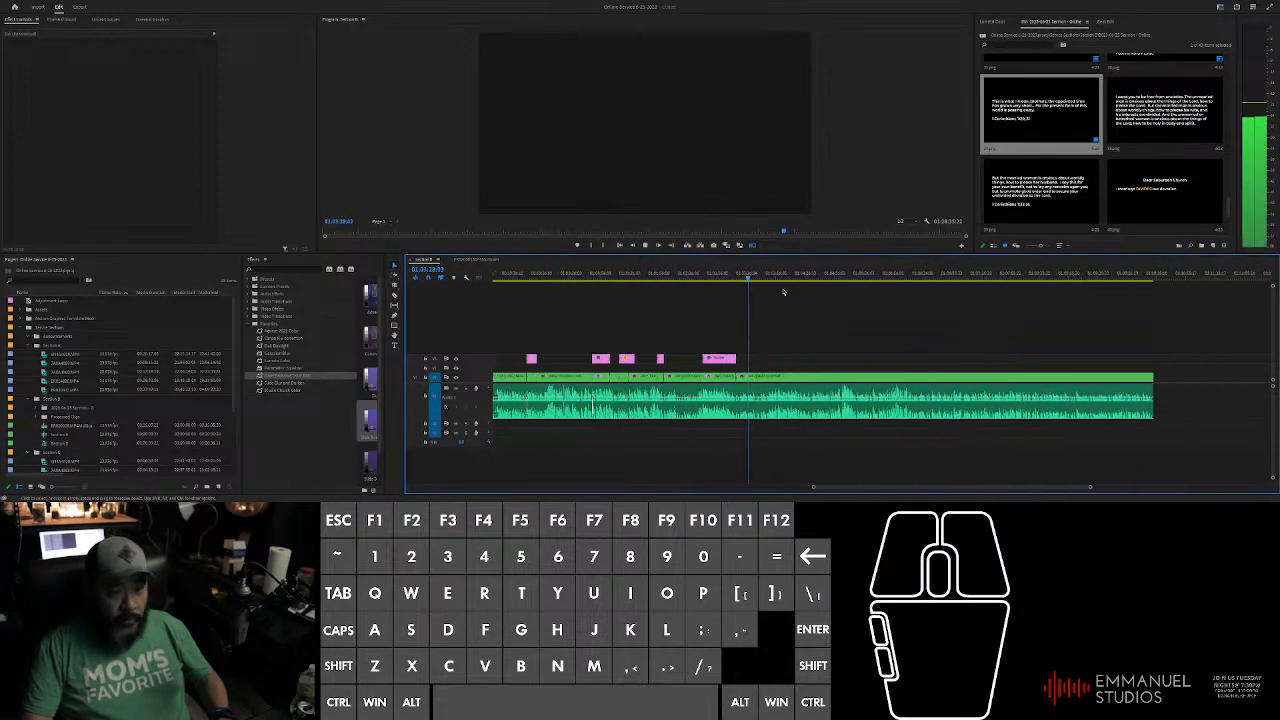
pyautogui.scroll(2, 731, 291)
pyautogui.moveTo(757, 285); pyautogui.dragTo(792, 283)
pyautogui.scroll(3, 815, 321)
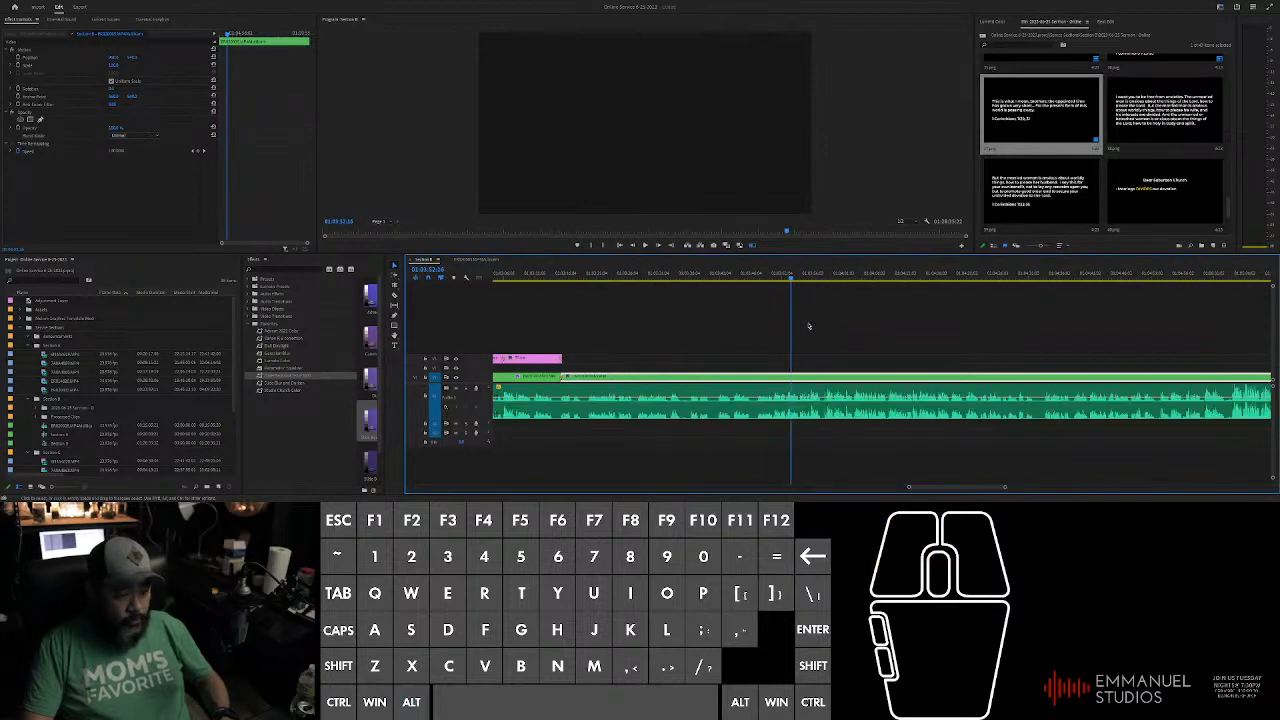
pyautogui.scroll(2, 815, 321)
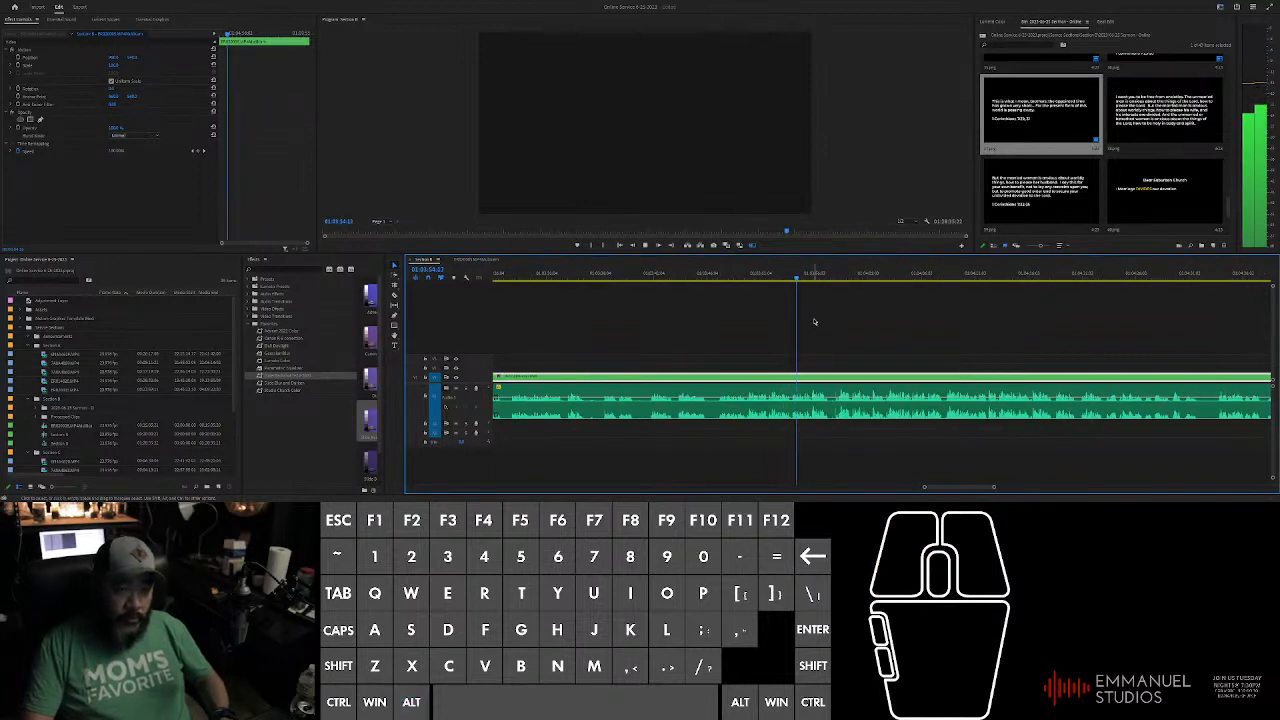
# Step: Place the "I want you to be free from anxieties" slide above the sermon video at about 01:03:55
pyautogui.scroll(-3, 799, 320)
pyautogui.click(817, 280)
pyautogui.moveTo(817, 280); pyautogui.dragTo(828, 280)
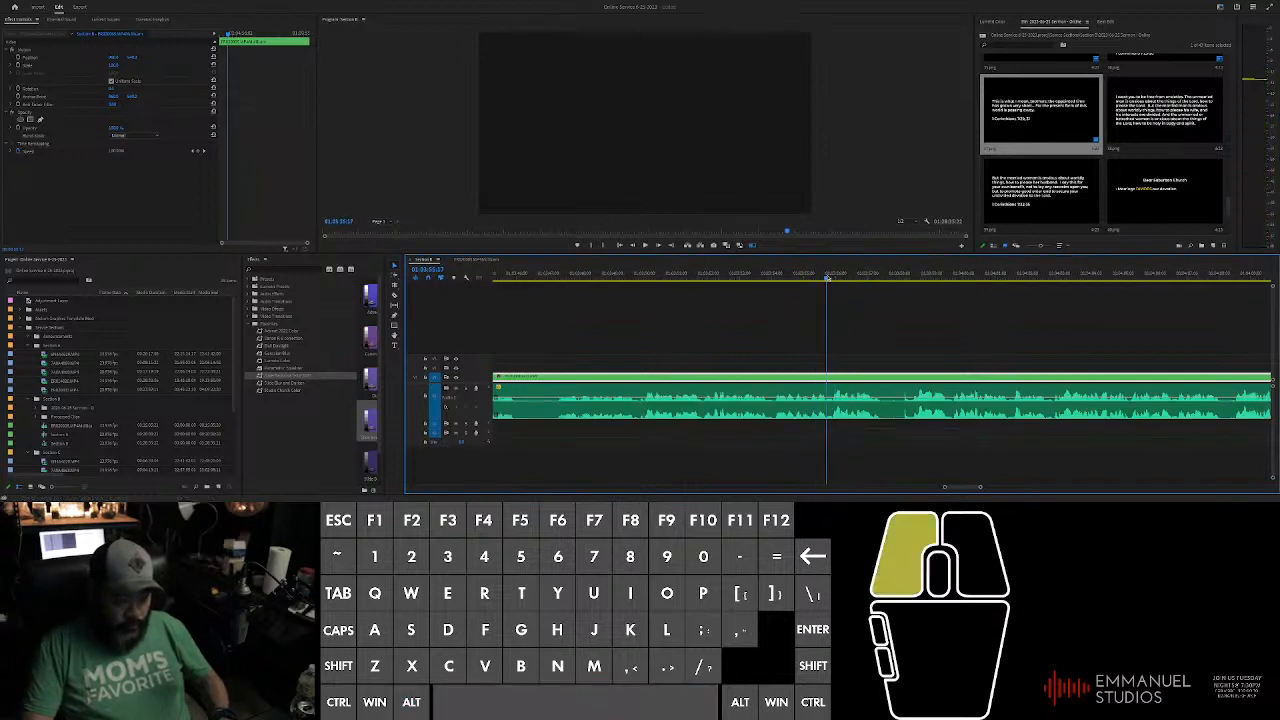
pyautogui.moveTo(1163, 110); pyautogui.dragTo(836, 364)
pyautogui.scroll(-3, 880, 350)
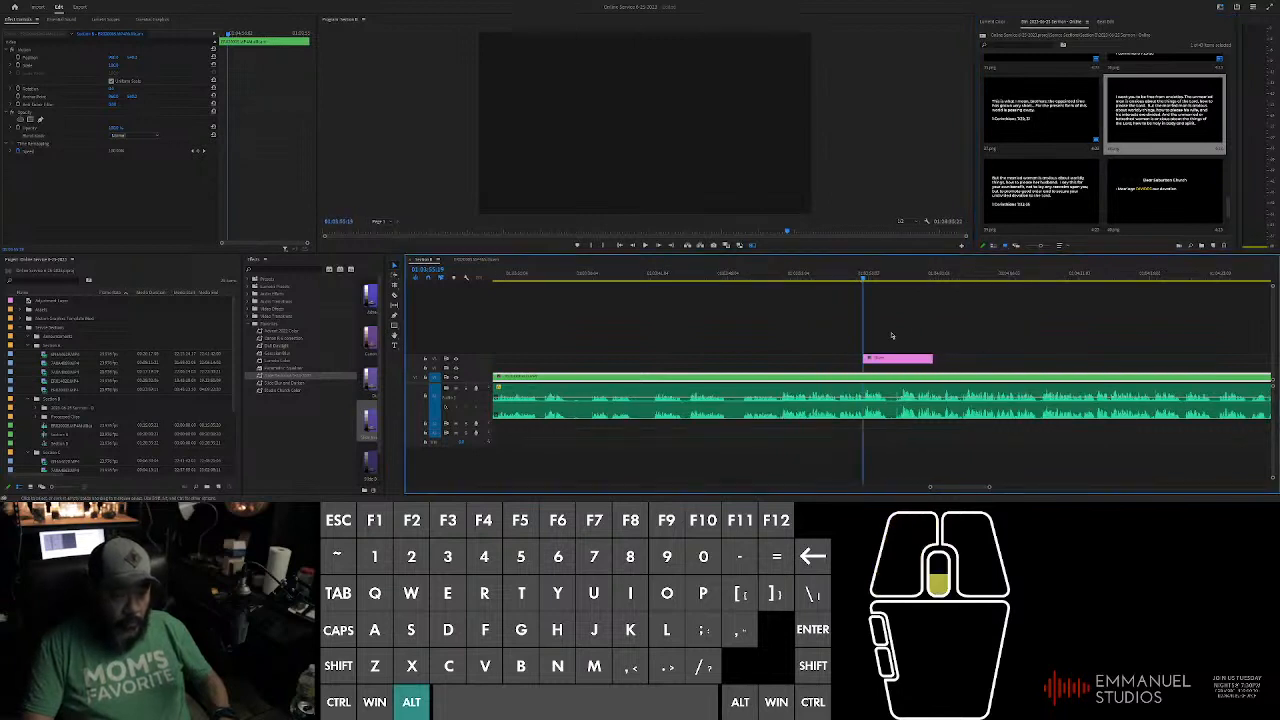
# Step: Extend the end of the "I want you to be free from anxieties" slide to cover the scripture reading during playback
pyautogui.scroll(3, 860, 348)
pyautogui.press('space')
pyautogui.moveTo(772, 358); pyautogui.dragTo(1090, 356)
pyautogui.scroll(-4, 943, 329)
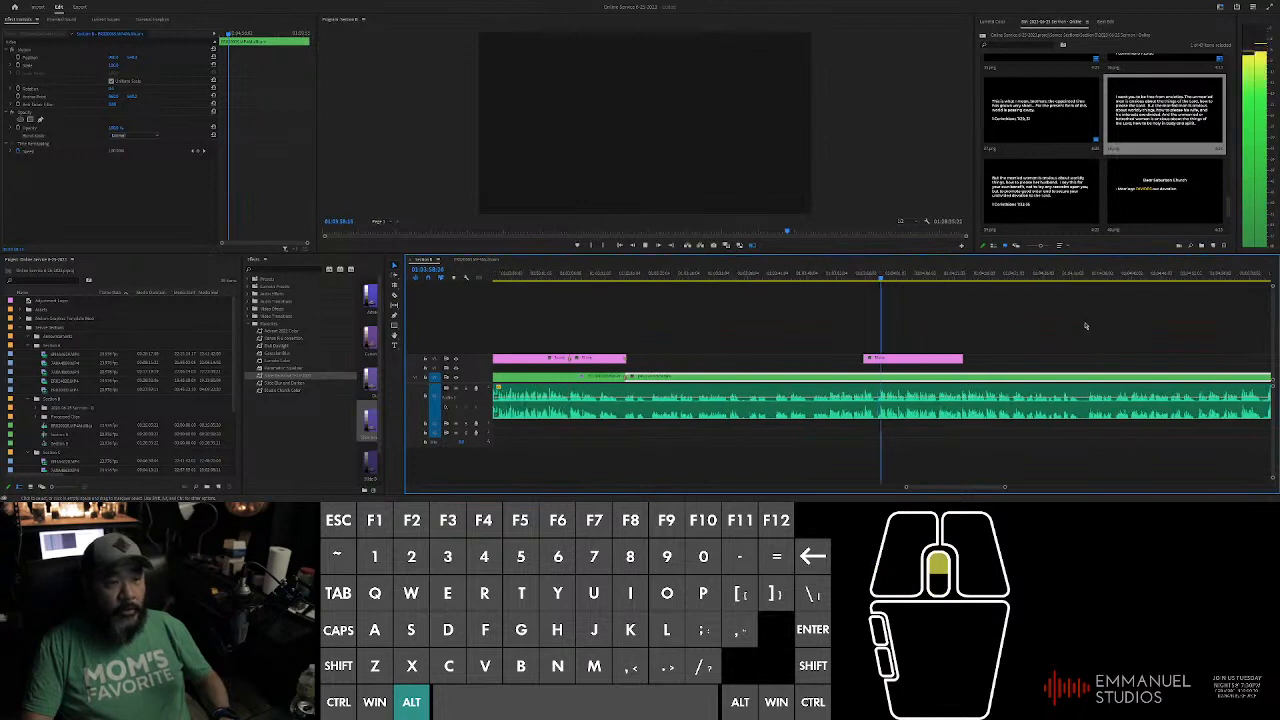
pyautogui.scroll(3, 960, 330)
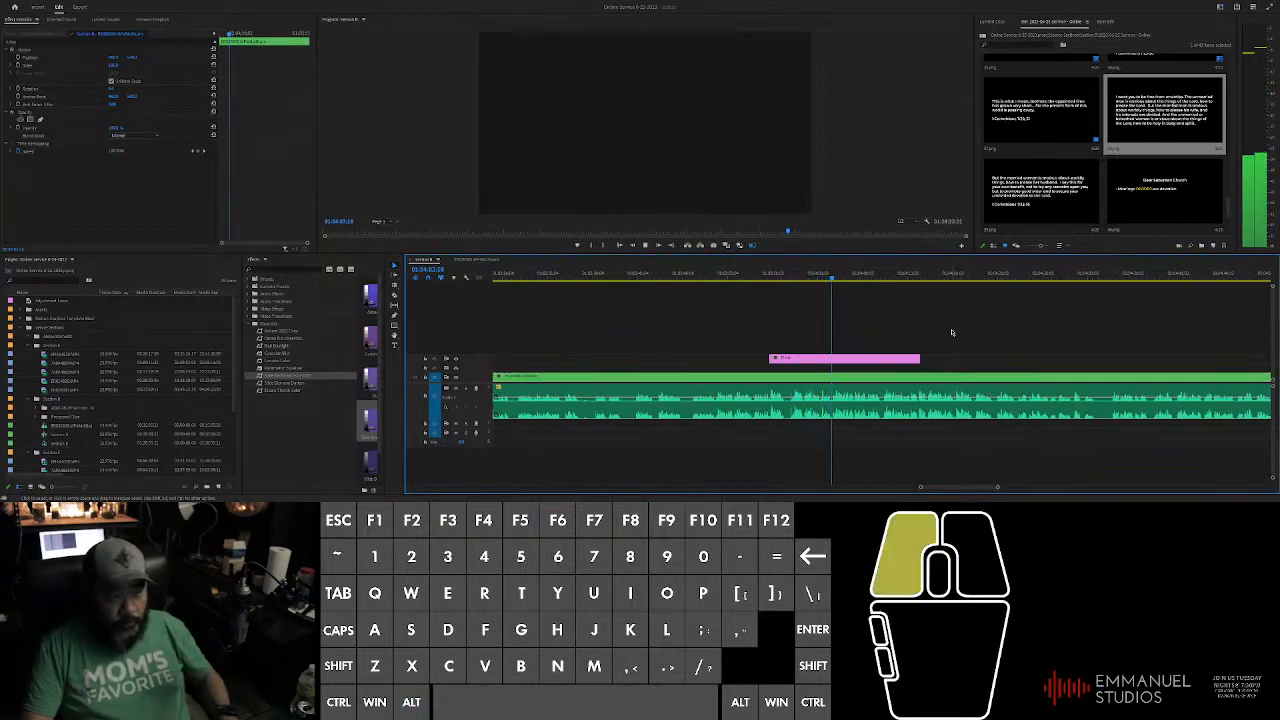
pyautogui.scroll(2, 954, 332)
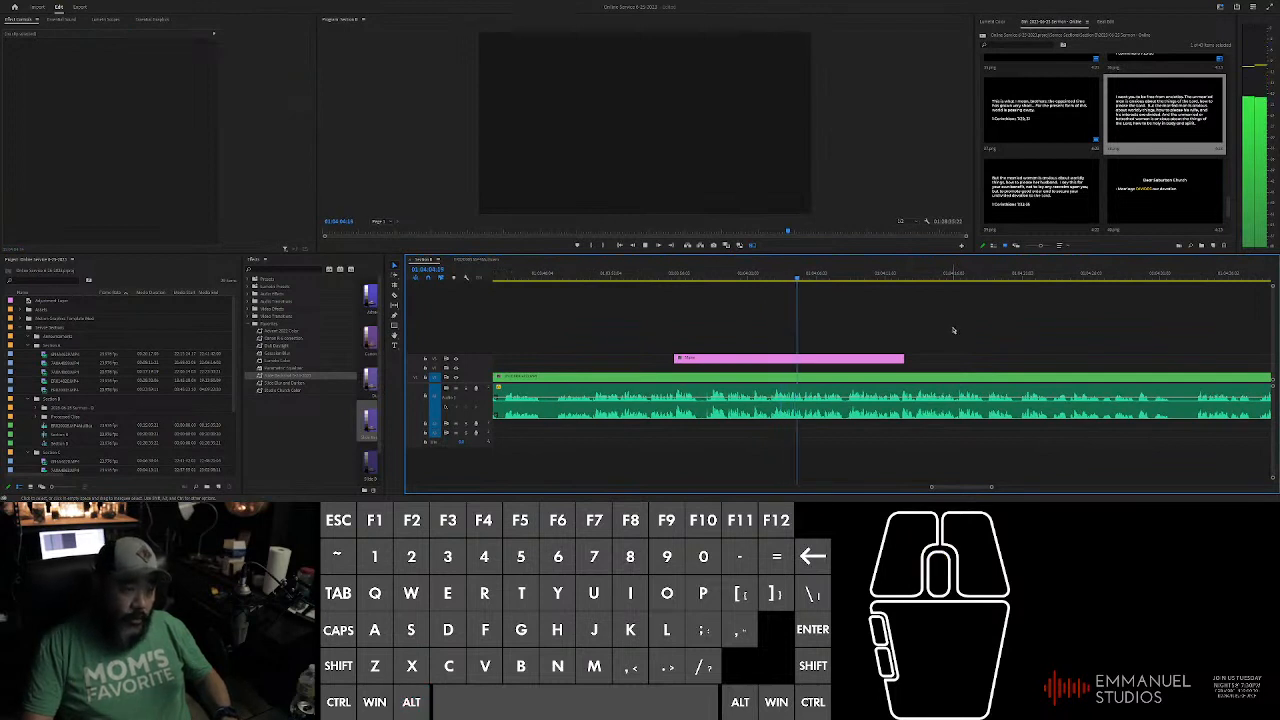
pyautogui.moveTo(903, 358); pyautogui.dragTo(1160, 360)
pyautogui.click(1000, 322)
pyautogui.scroll(-2, 995, 323)
pyautogui.scroll(-1, 1150, 333)
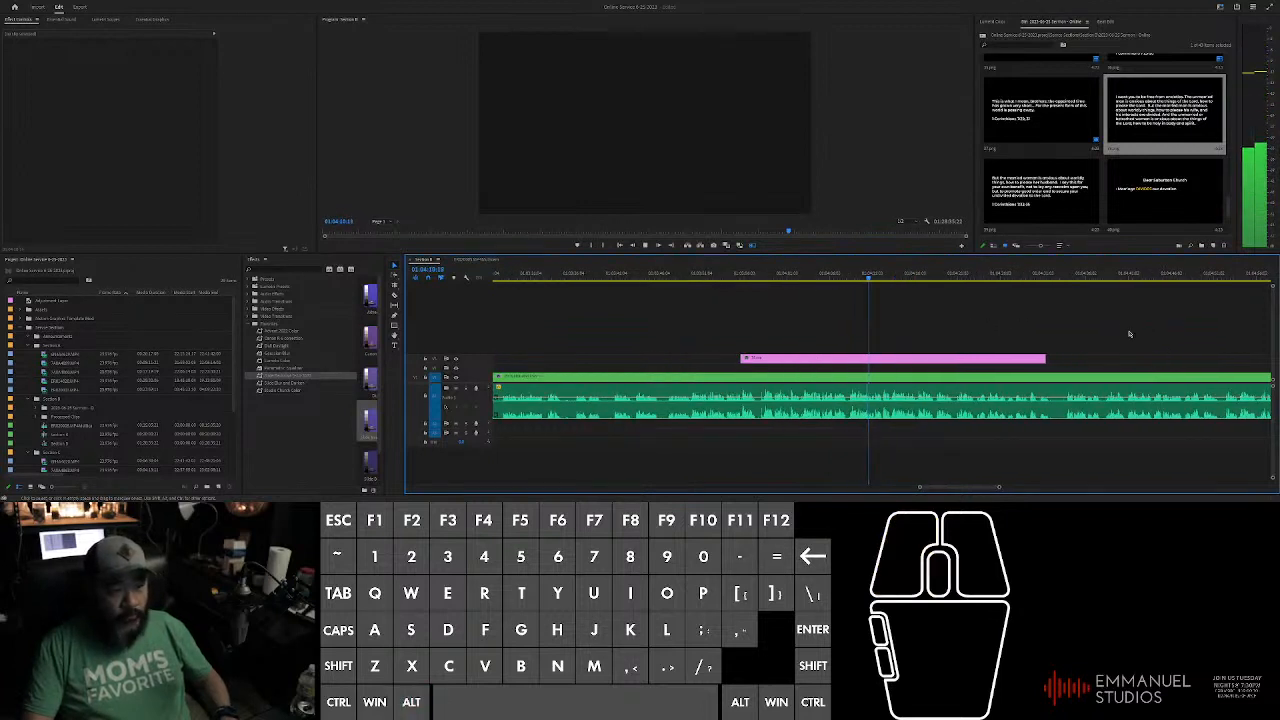
pyautogui.scroll(-1, 1097, 347)
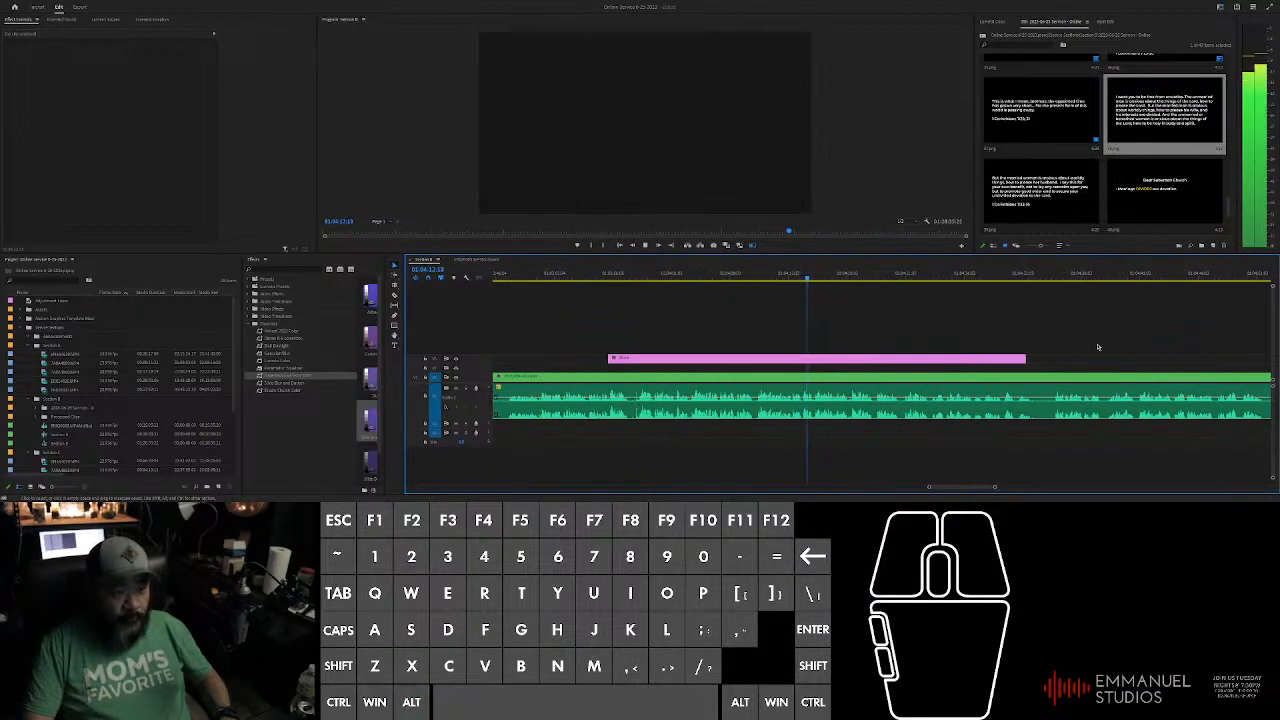
# Step: Place the "But the married woman is anxious" slide at about 01:04:13 and extend it over the remaining part of the previous slide
pyautogui.press('space')
pyautogui.press('space')
pyautogui.moveTo(1040, 190); pyautogui.dragTo(817, 362)
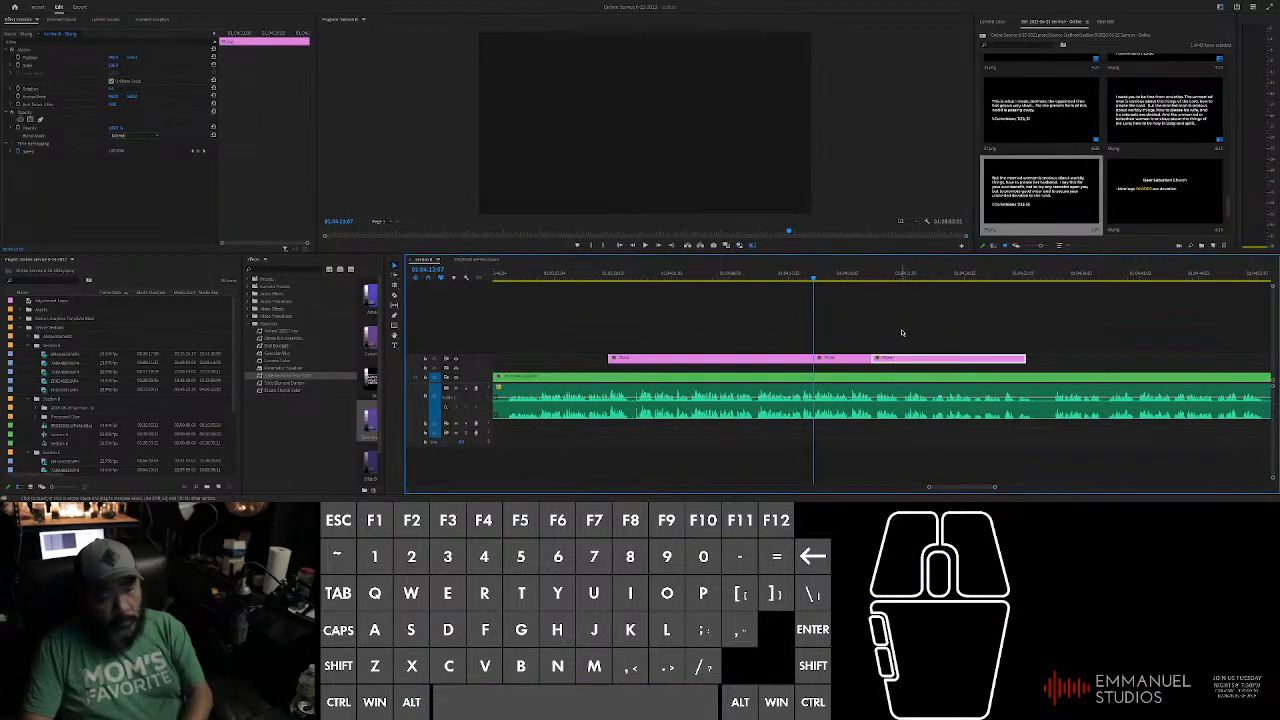
pyautogui.hotkey('ctrl', 'z')
pyautogui.moveTo(870, 358); pyautogui.dragTo(1025, 358)
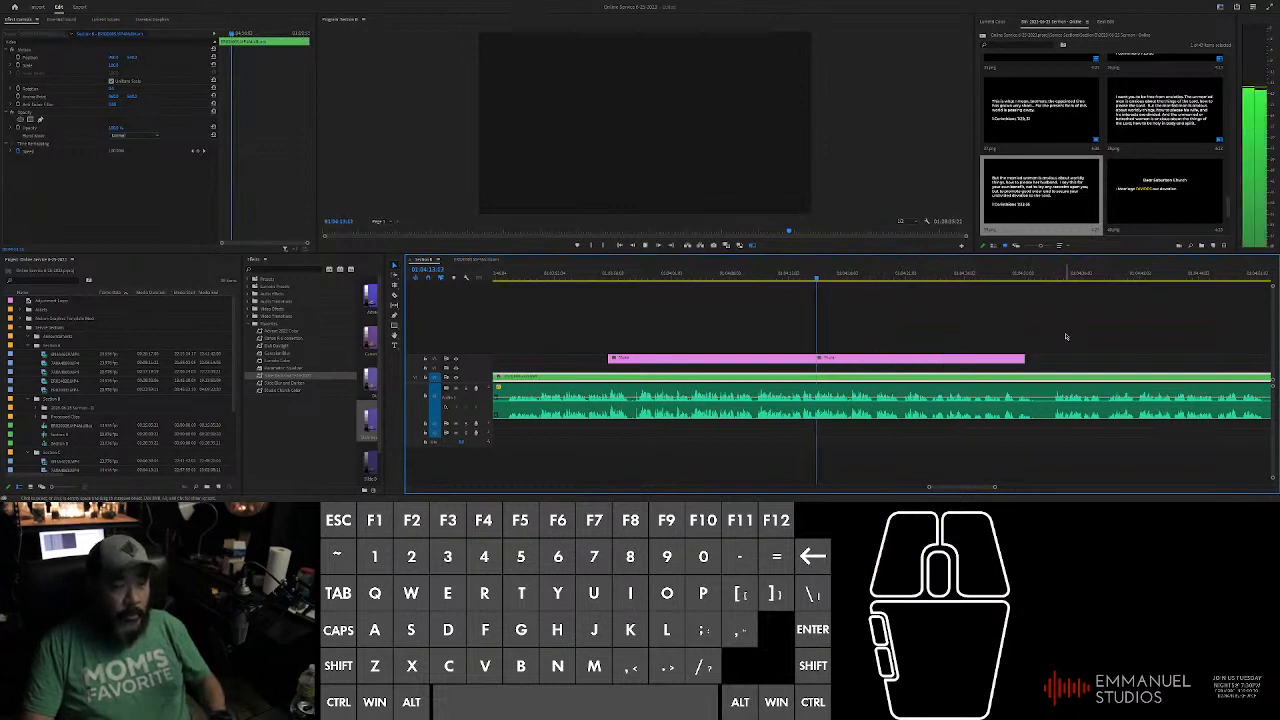
pyautogui.click(969, 330)
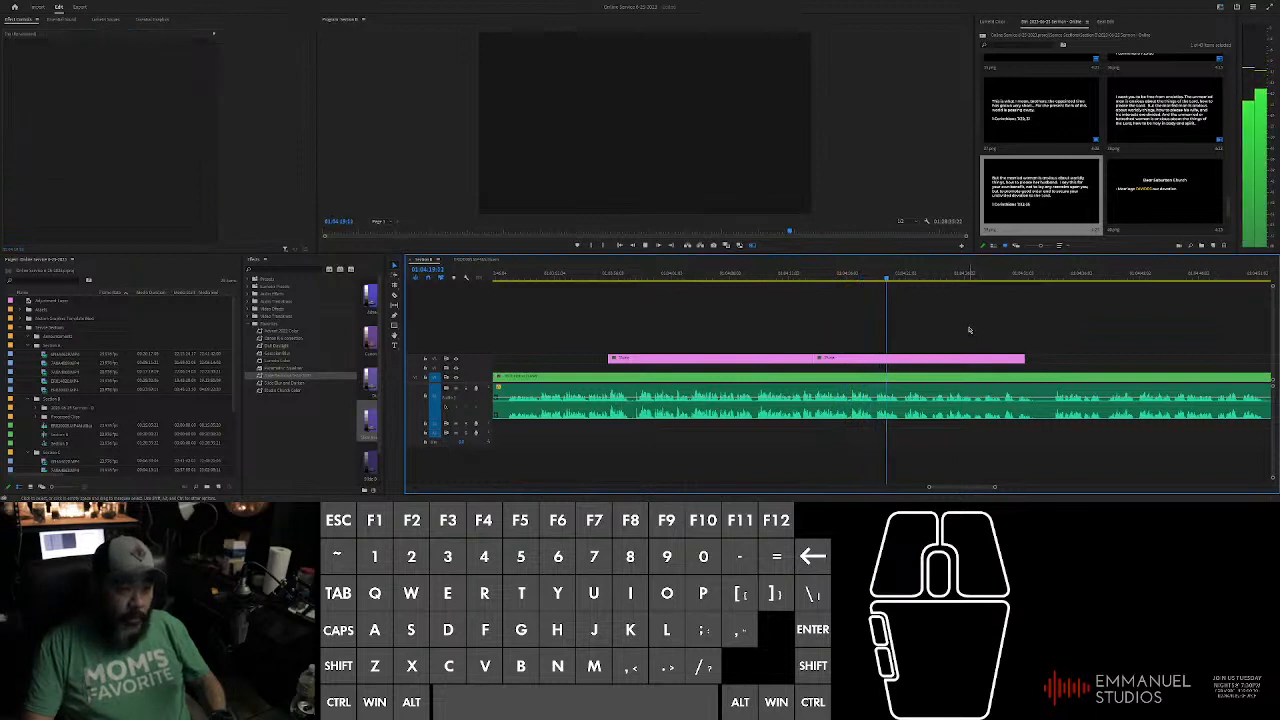
# Step: Trim the end of the "But the married woman is anxious" slide back to about 01:04:29, where the reading ends
pyautogui.keyDown('alt'); pyautogui.scroll(2, 1056, 335); pyautogui.keyUp('alt')
pyautogui.keyDown('alt'); pyautogui.scroll(1, 1056, 335); pyautogui.keyUp('alt')
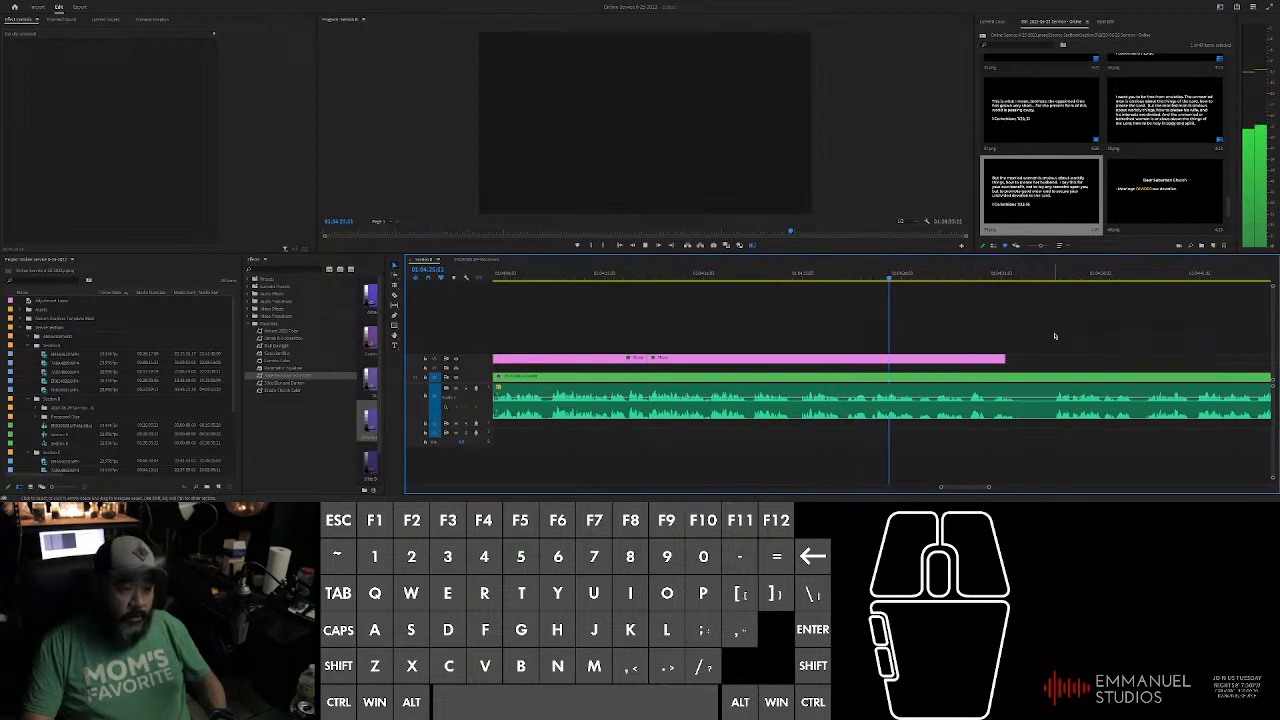
pyautogui.moveTo(1007, 358); pyautogui.dragTo(960, 357)
pyautogui.press('space')
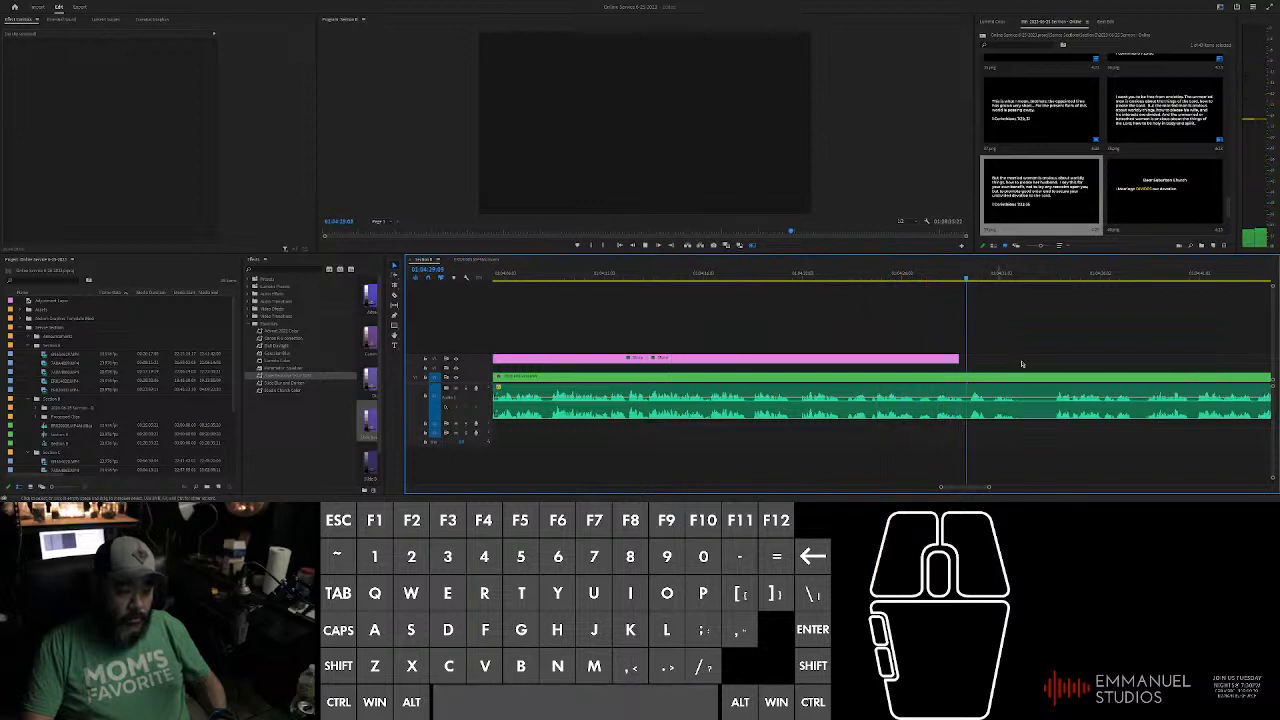
# Step: Place the "Dear Salvation Church" slide directly after the last scripture slide and split the sermon video there, at about 01:04:29
pyautogui.click(1020, 376)
pyautogui.moveTo(1165, 190); pyautogui.dragTo(968, 358)
pyautogui.scroll(2, 978, 365)
pyautogui.hotkey('ctrl', 'k')
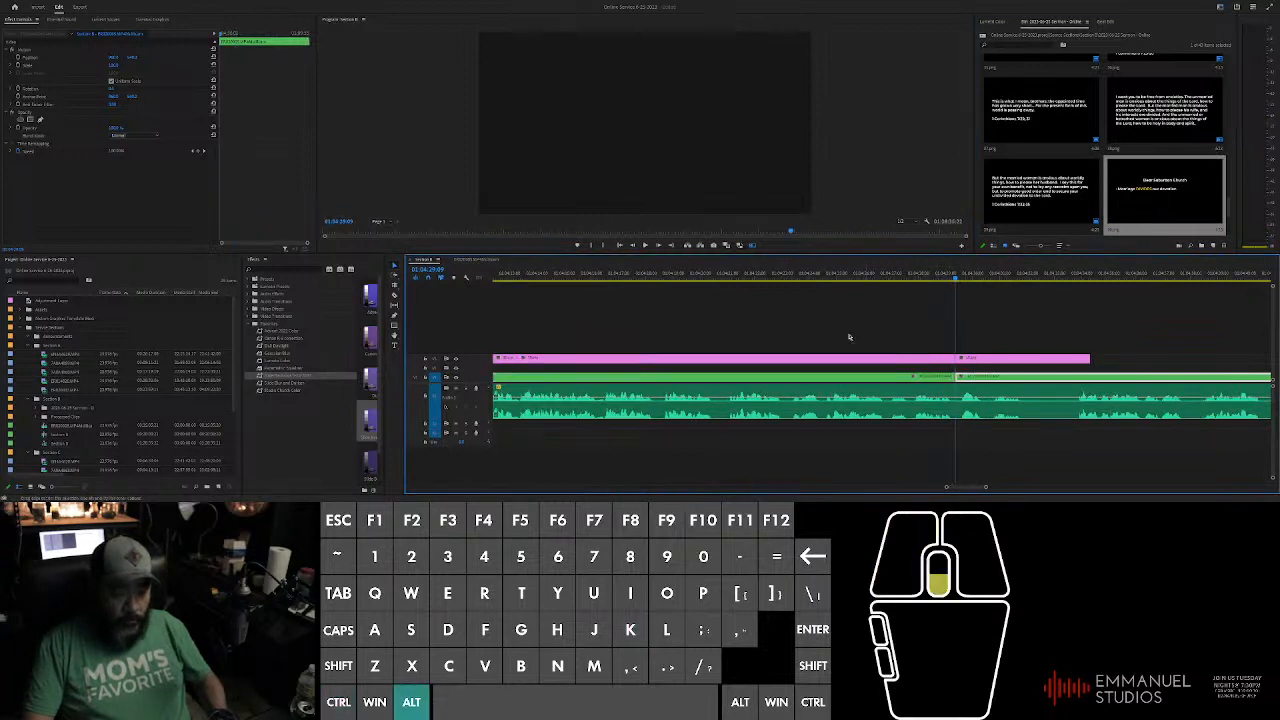
# Step: Split the sermon video at the start of the "I want you to be free from anxieties" slide and extend the "Dear Salvation Church" slide to about 01:04:45
pyautogui.scroll(-3, 728, 345)
pyautogui.moveTo(636, 276); pyautogui.dragTo(628, 345)
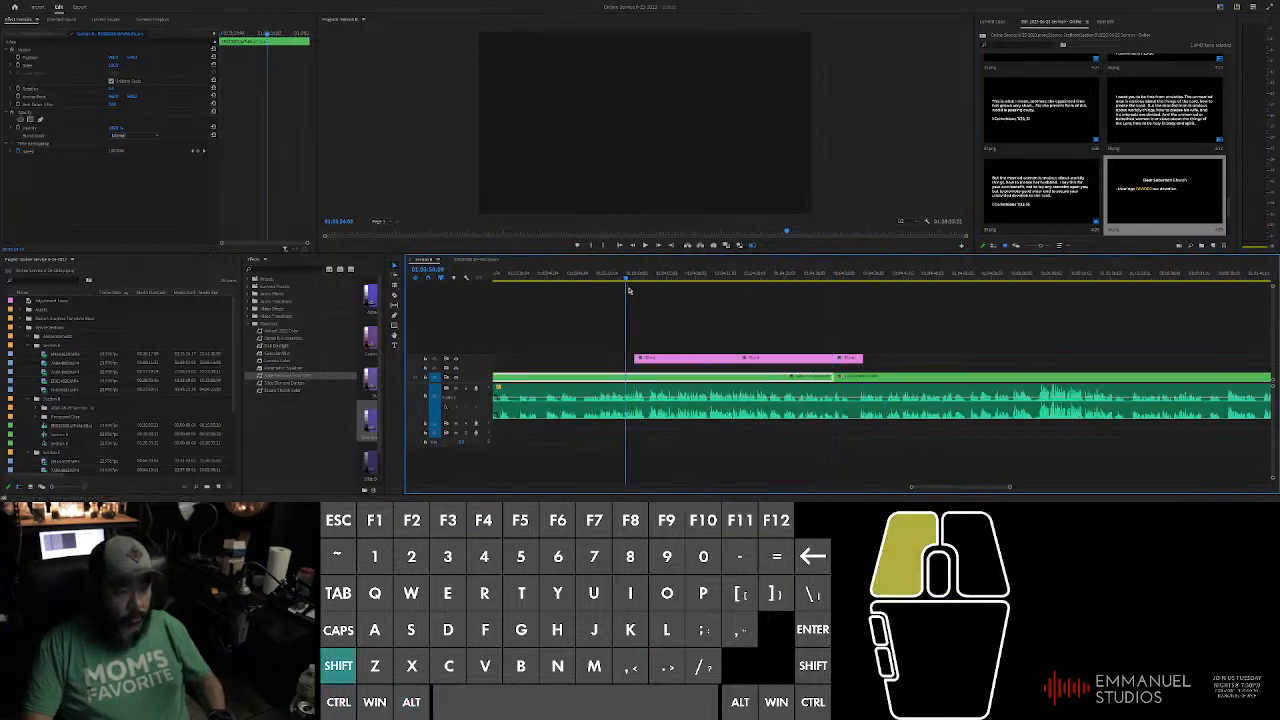
pyautogui.moveTo(613, 348); pyautogui.dragTo(962, 354)
pyautogui.scroll(2, 830, 295)
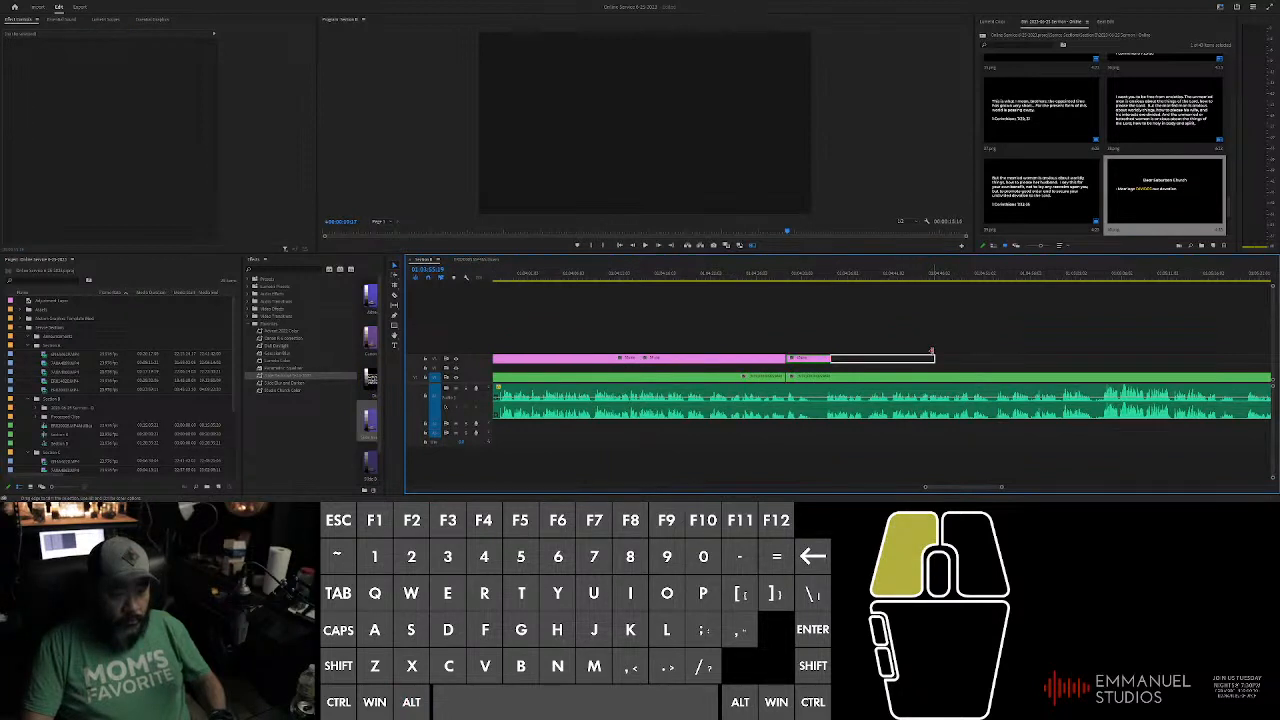
pyautogui.moveTo(932, 352); pyautogui.dragTo(934, 354)
# Step: Split the sermon video at about 01:04:34 and apply default transitions to the three new slides and the video cuts beneath them
pyautogui.click(798, 279)
pyautogui.press('space')
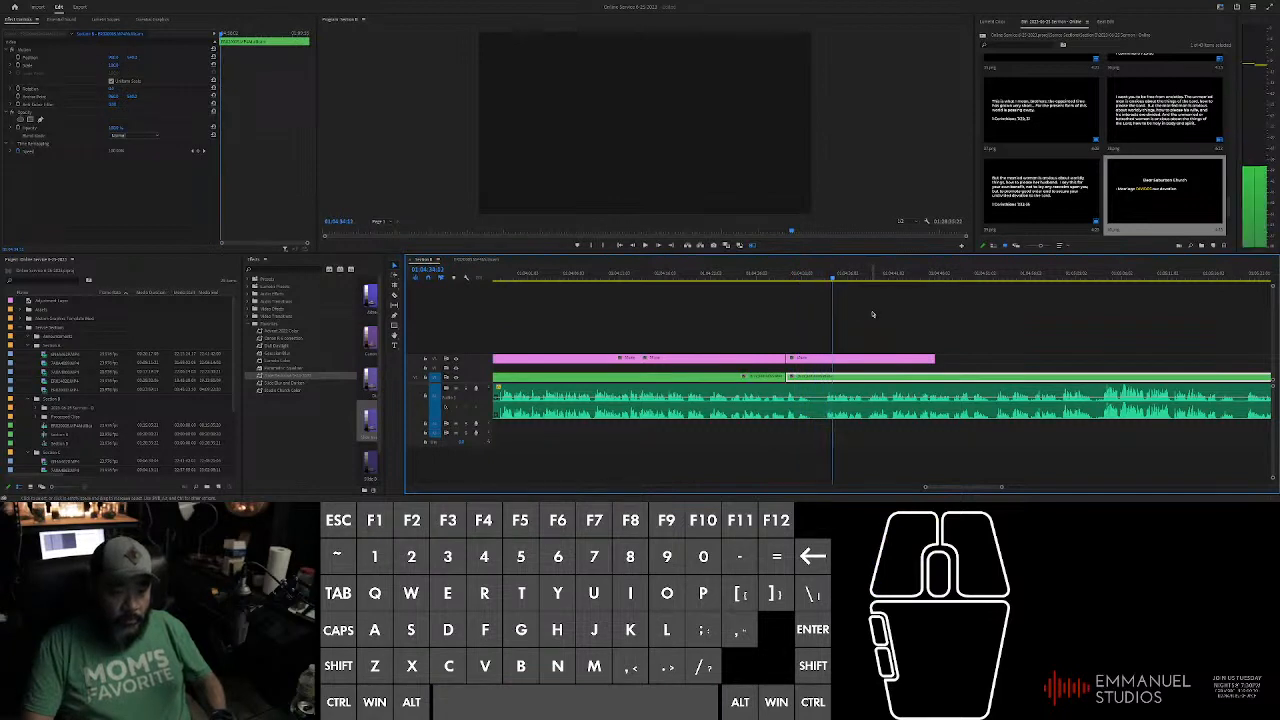
pyautogui.scroll(-2, 866, 310)
pyautogui.scroll(-2, 866, 310)
pyautogui.moveTo(745, 333); pyautogui.dragTo(866, 385)
pyautogui.hotkey('ctrl', 'd')
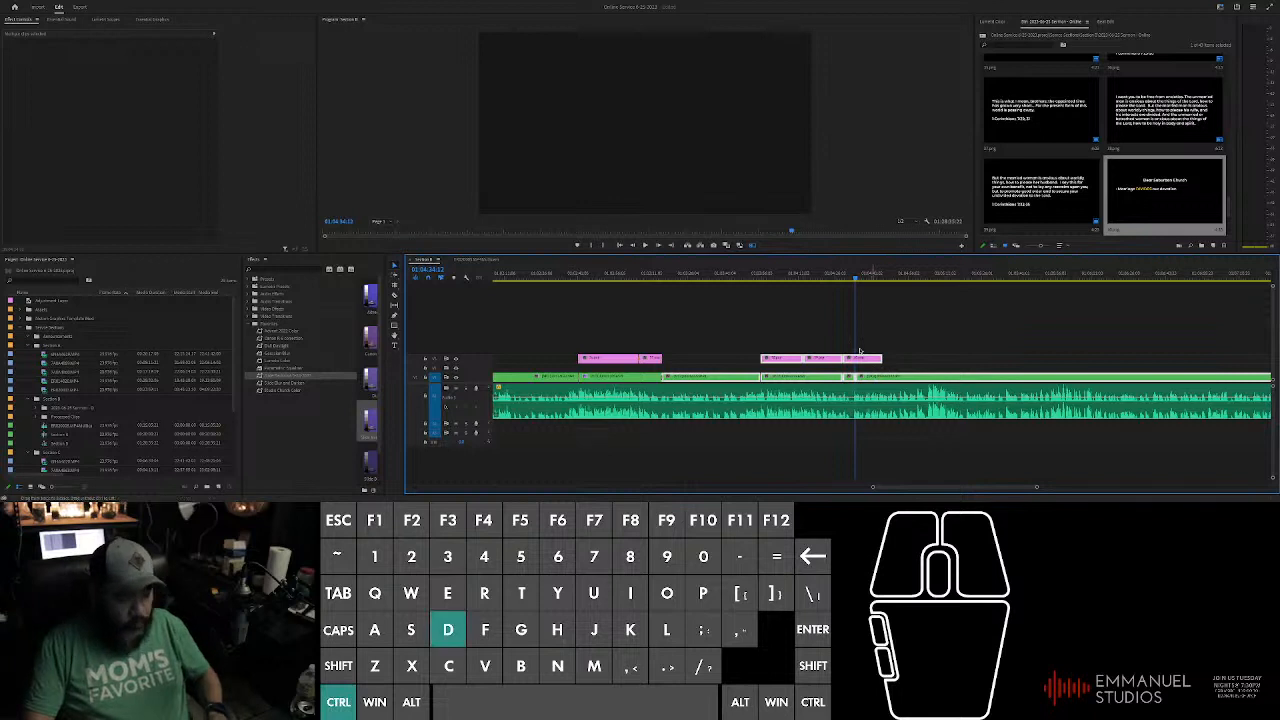
pyautogui.scroll(2, 759, 325)
pyautogui.scroll(2, 759, 325)
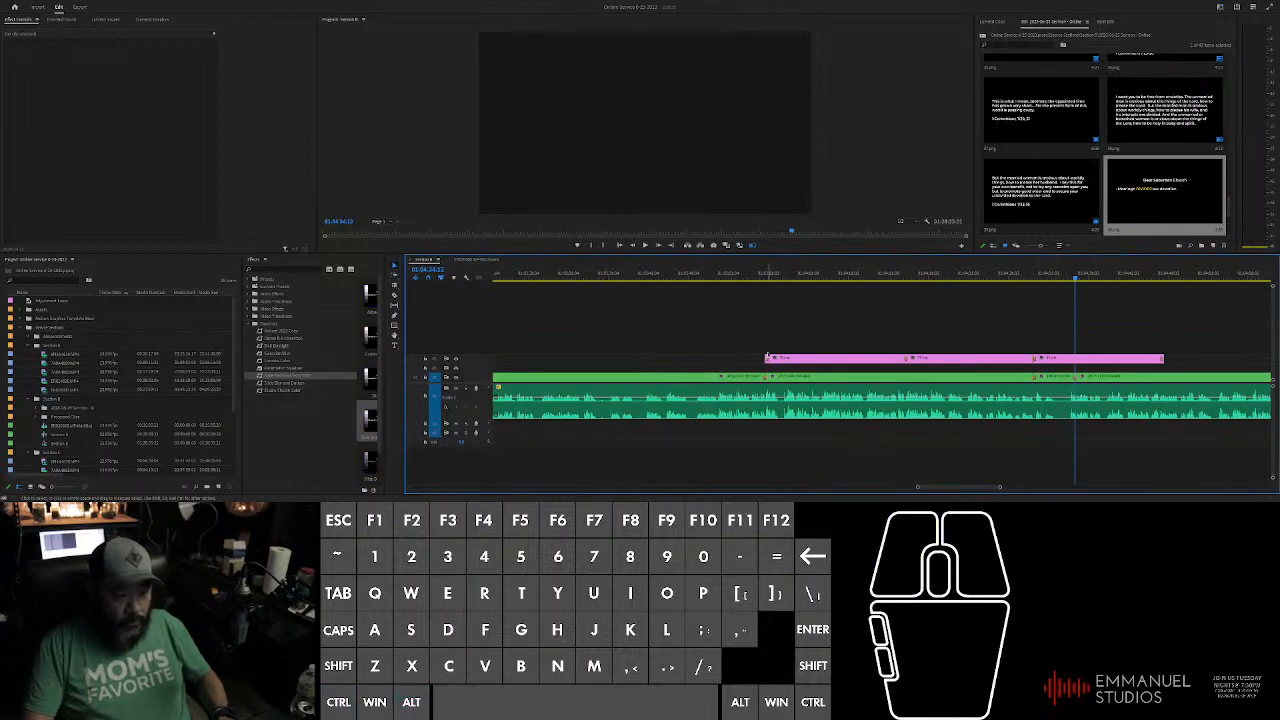
pyautogui.click(766, 357)
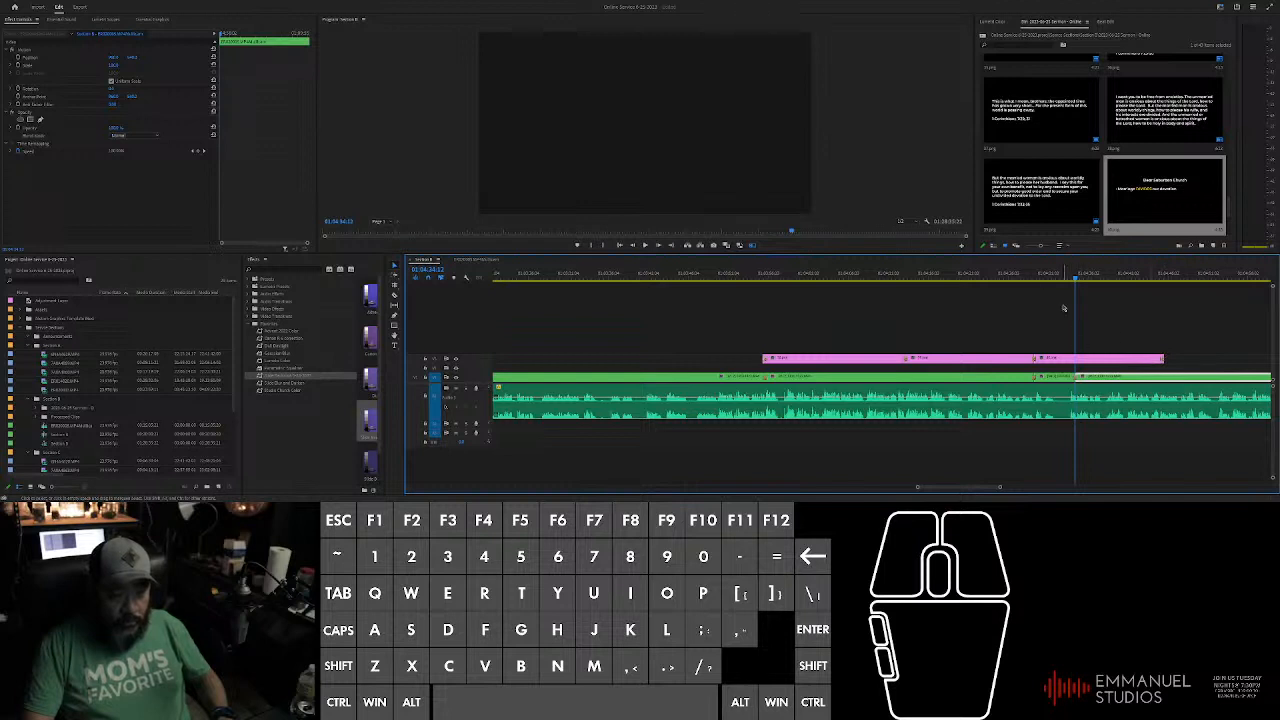
# Step: Apply the saved background blur preset to the sermon video segment beneath the two scripture slides
pyautogui.click(955, 272)
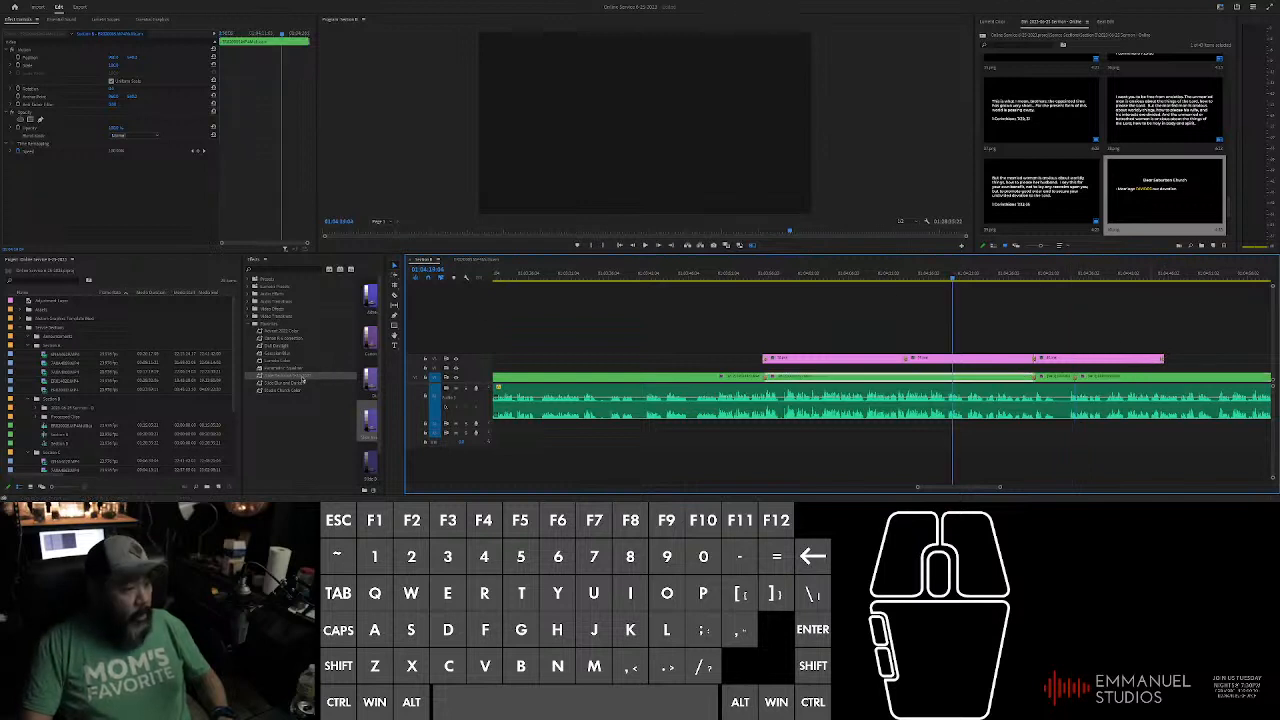
pyautogui.click(438, 180)
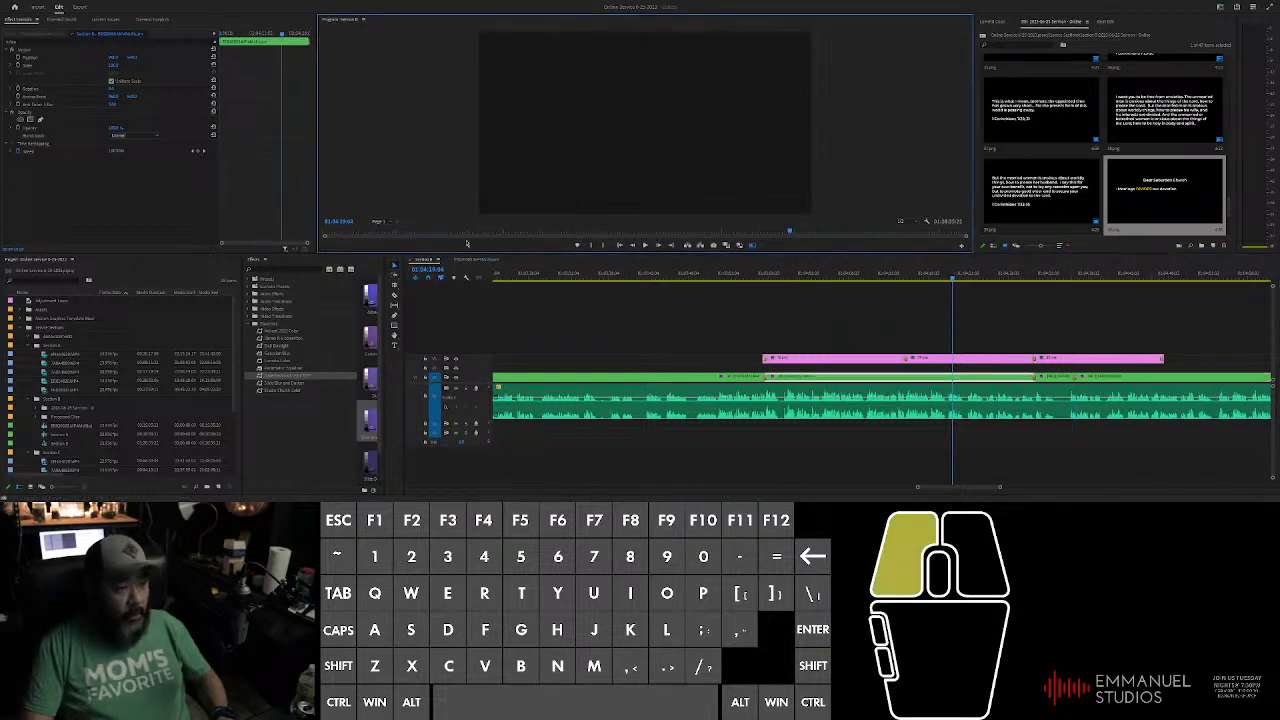
pyautogui.click(408, 174)
pyautogui.click(1055, 272)
pyautogui.click(420, 69)
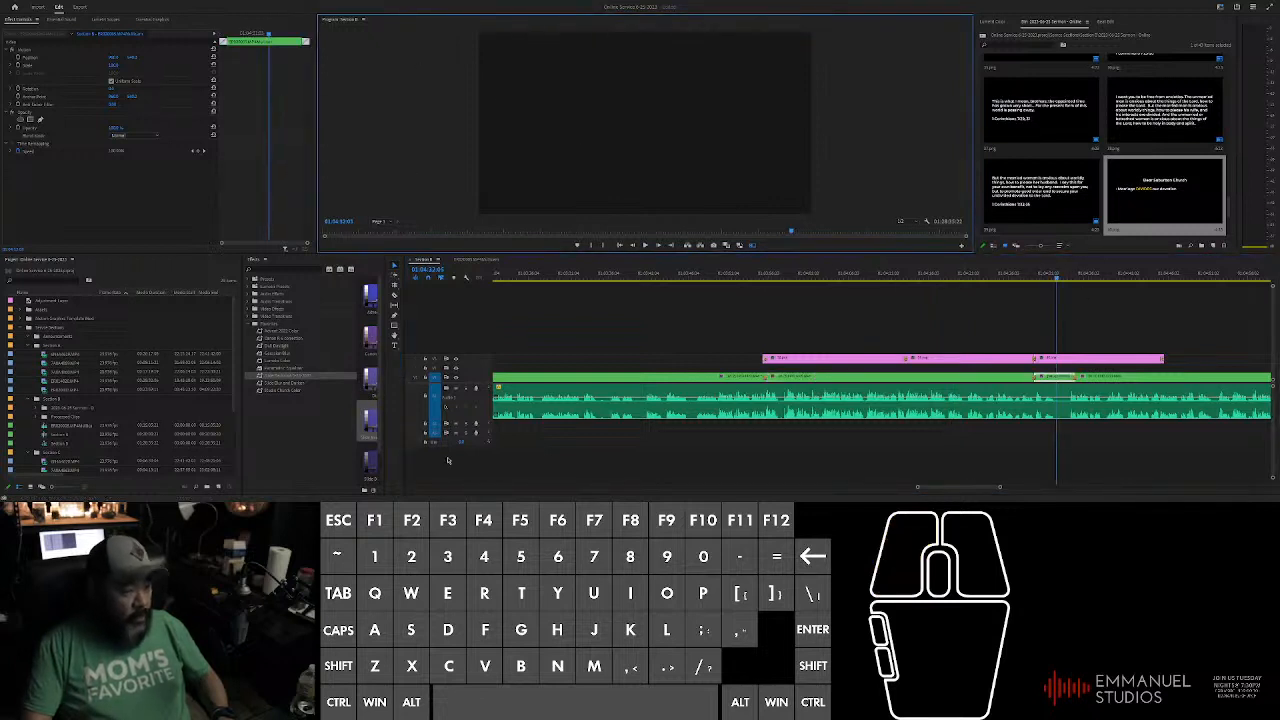
pyautogui.moveTo(303, 377); pyautogui.dragTo(784, 354)
pyautogui.moveTo(935, 386); pyautogui.dragTo(934, 382)
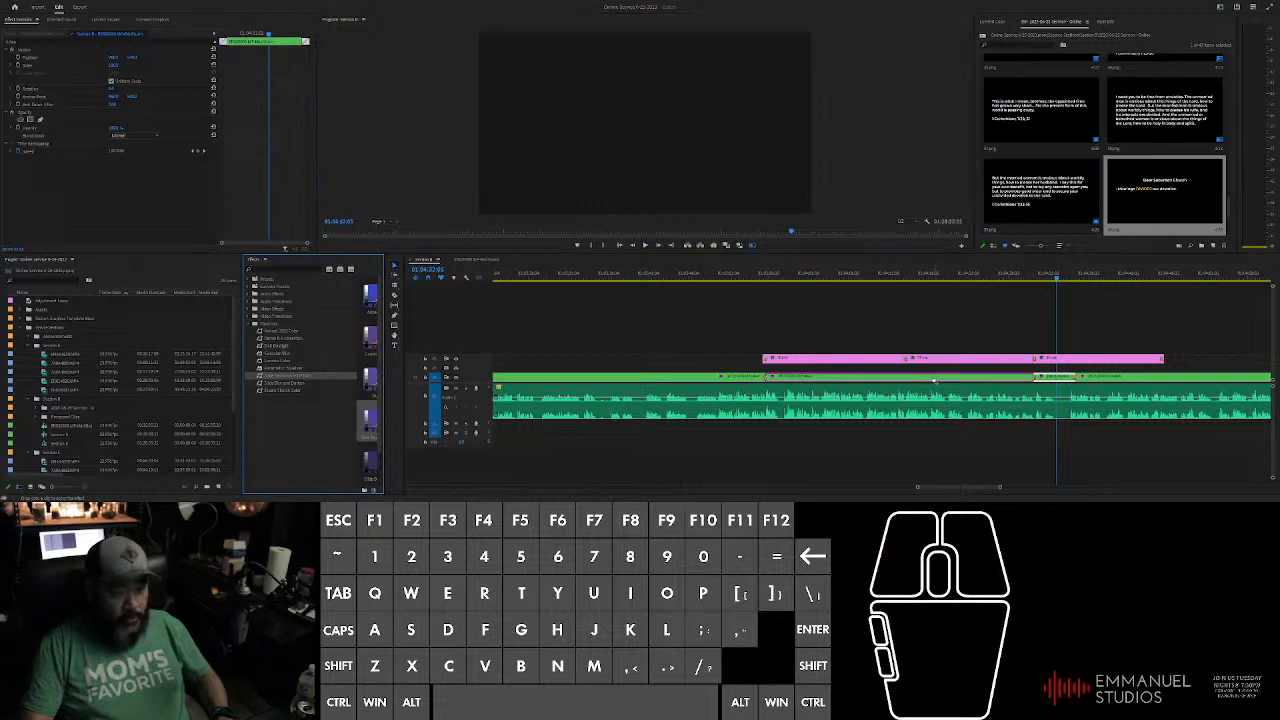
# Step: Play back and scrub through the new slides from about 01:04:04 to check the blurred background and transitions
pyautogui.click(834, 272)
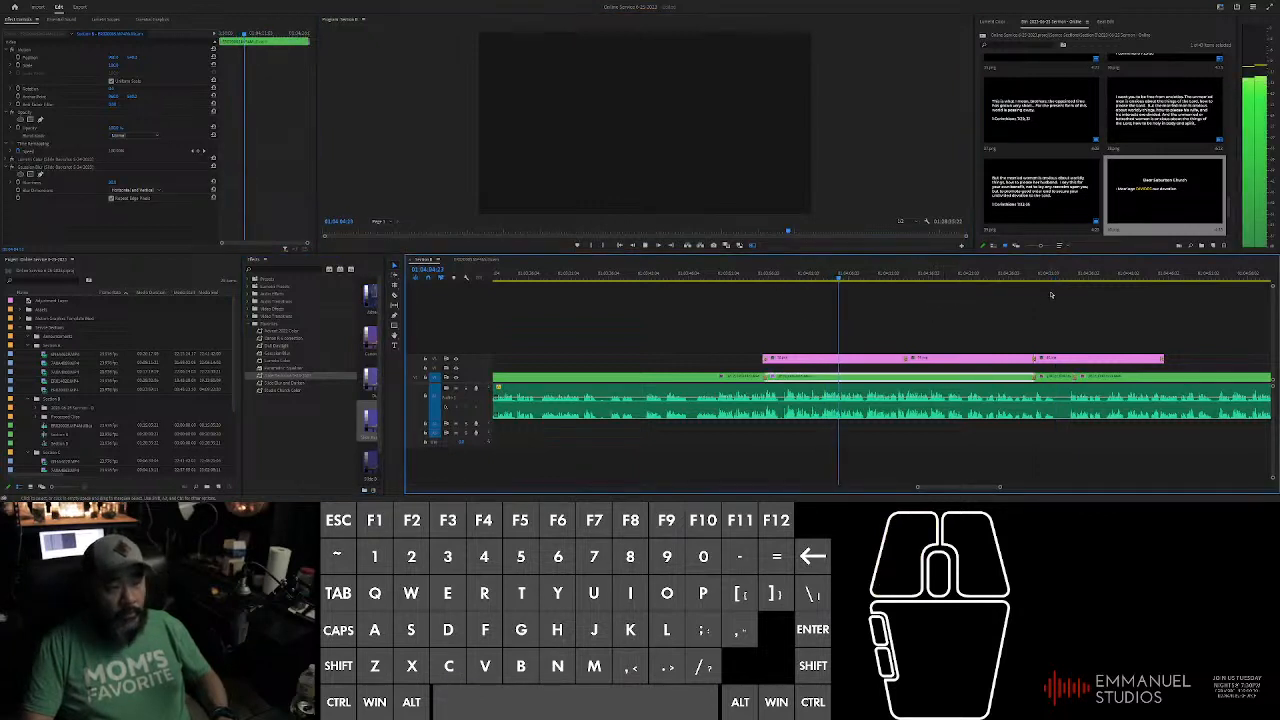
pyautogui.click(943, 273)
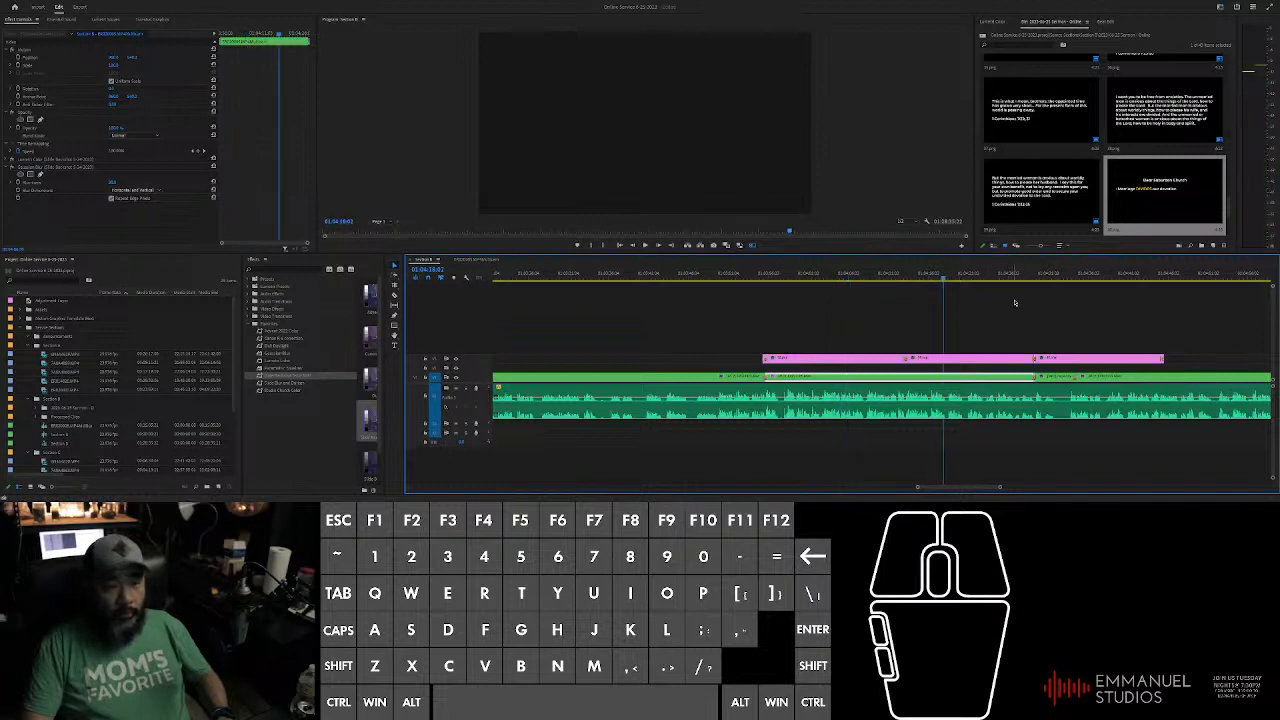
pyautogui.keyDown('alt'); pyautogui.scroll(2, 1091, 314); pyautogui.keyUp('alt')
pyautogui.press('space')
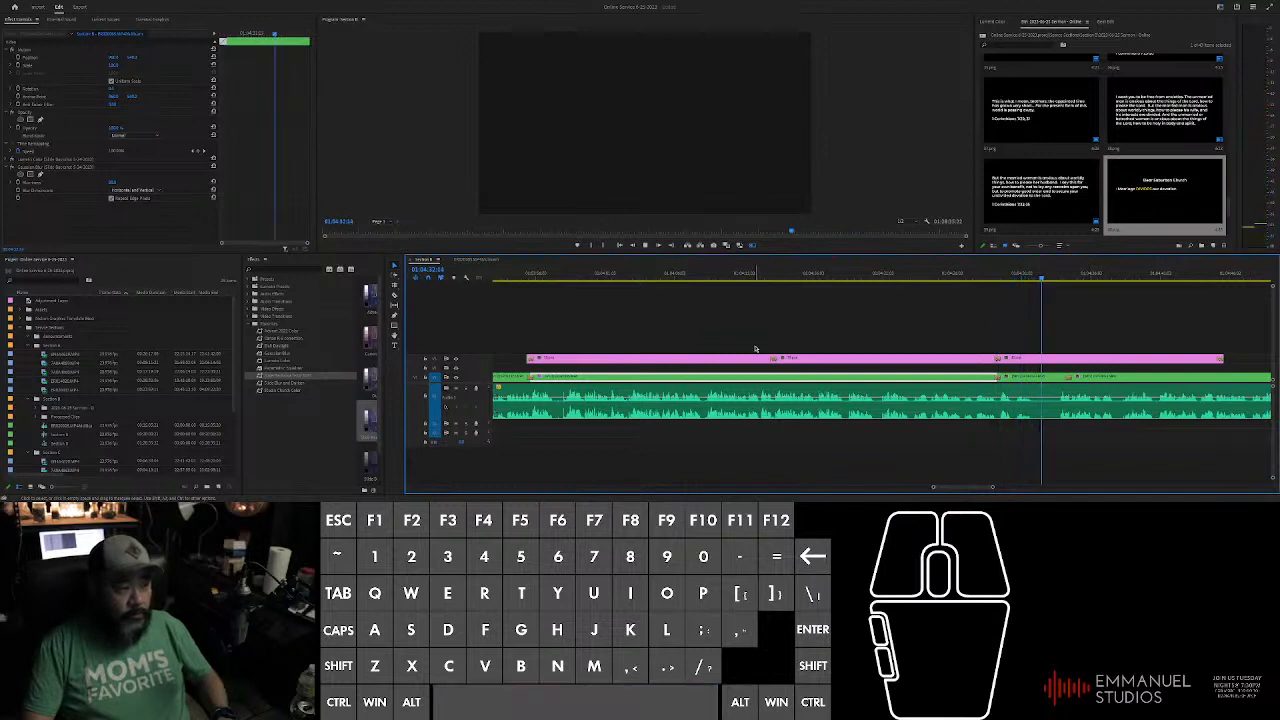
pyautogui.scroll(-3, 755, 335)
pyautogui.scroll(-2, 814, 306)
pyautogui.moveTo(828, 281); pyautogui.dragTo(881, 305)
pyautogui.scroll(-3, 558, 322)
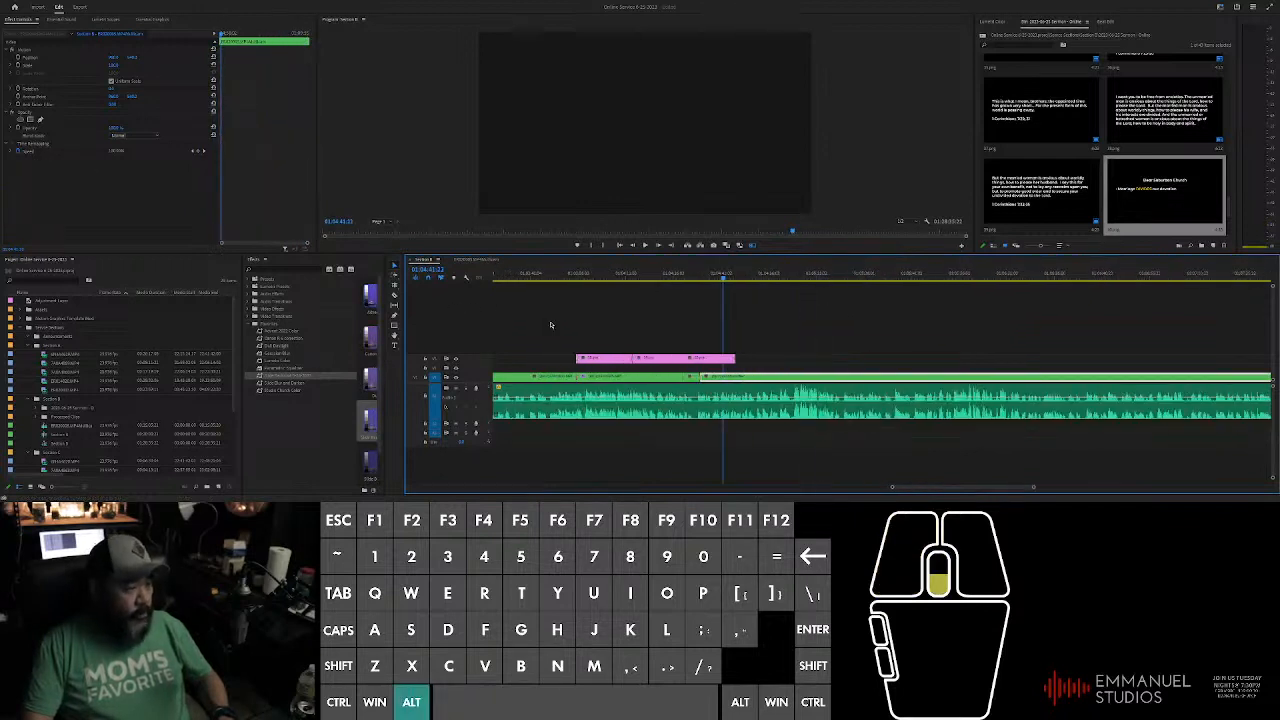
# Step: Examine the slides placed earlier over the sermon, around 00:46:34 and 00:53:47, and the whole sequence layout
pyautogui.scroll(3, 558, 322)
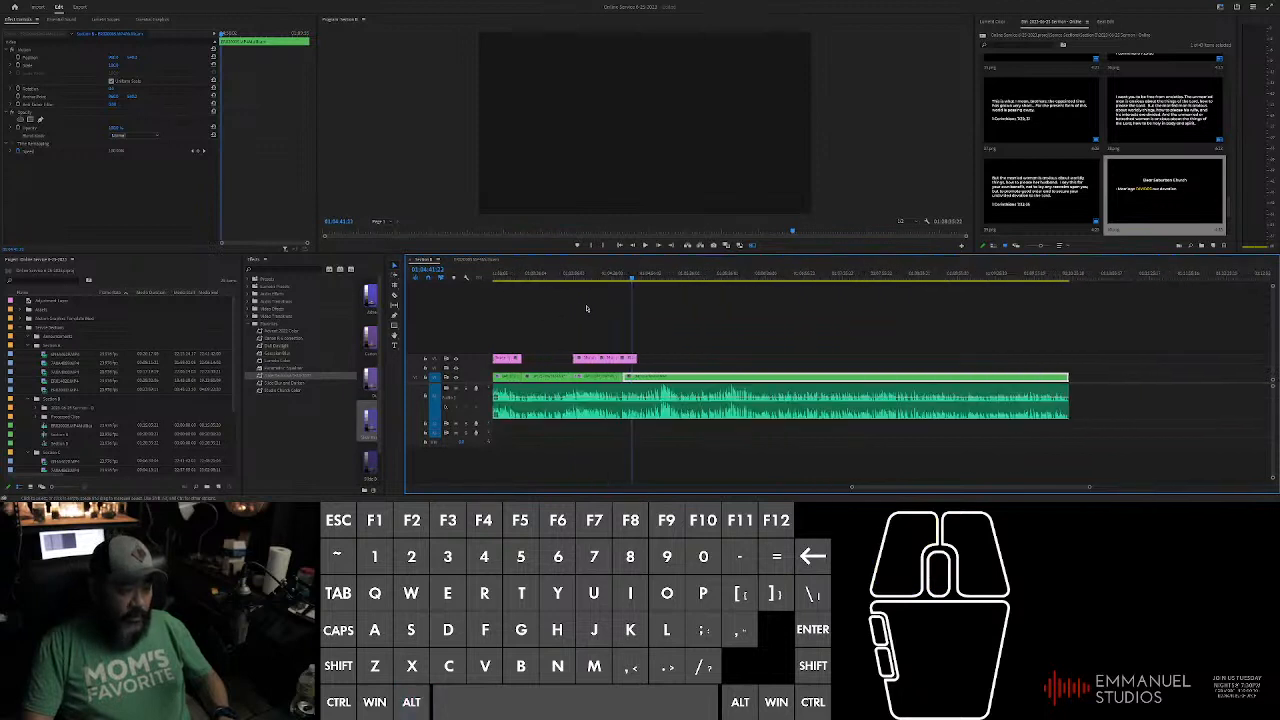
pyautogui.scroll(5, 600, 314)
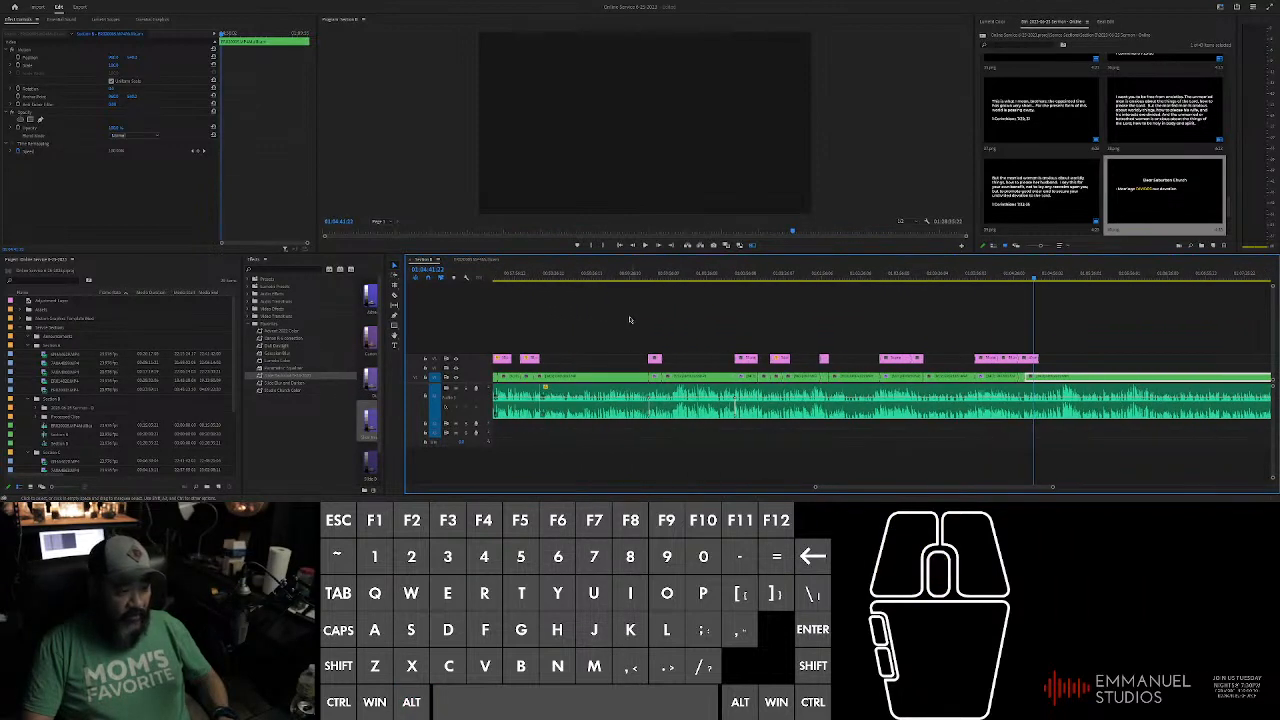
pyautogui.scroll(-4, 631, 317)
pyautogui.scroll(3, 600, 320)
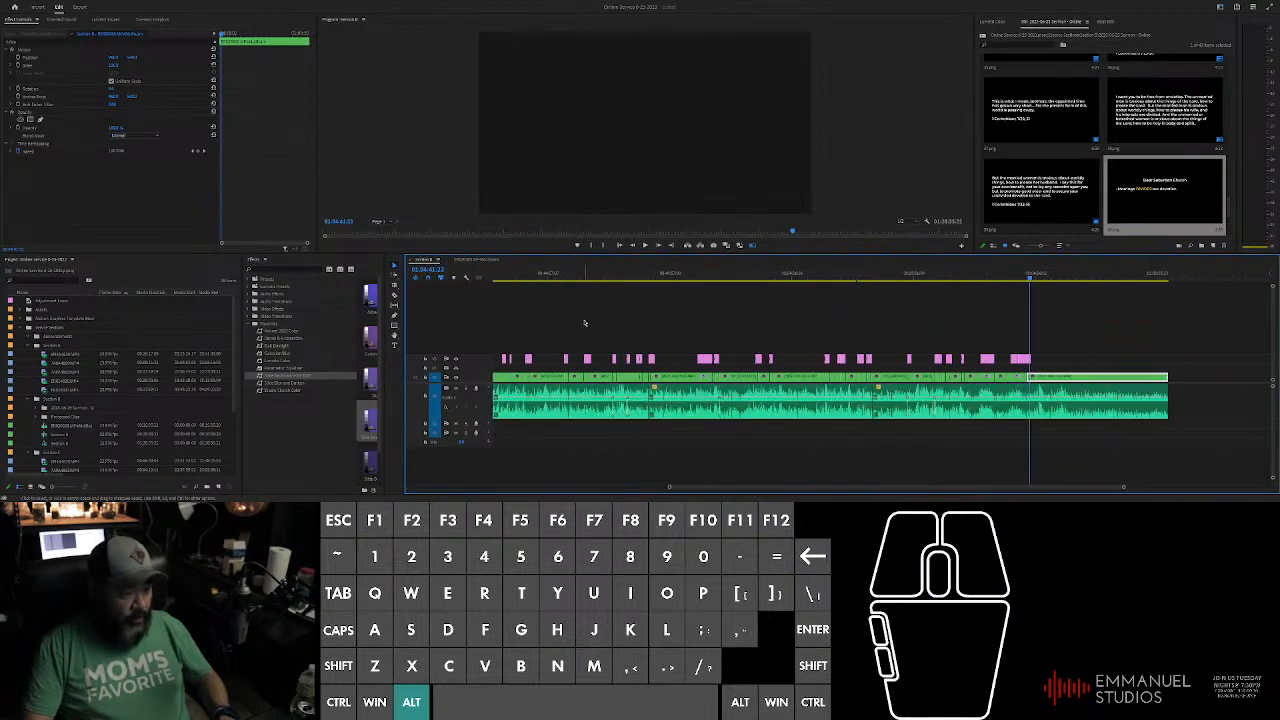
pyautogui.moveTo(556, 275); pyautogui.dragTo(590, 284)
pyautogui.scroll(4, 619, 321)
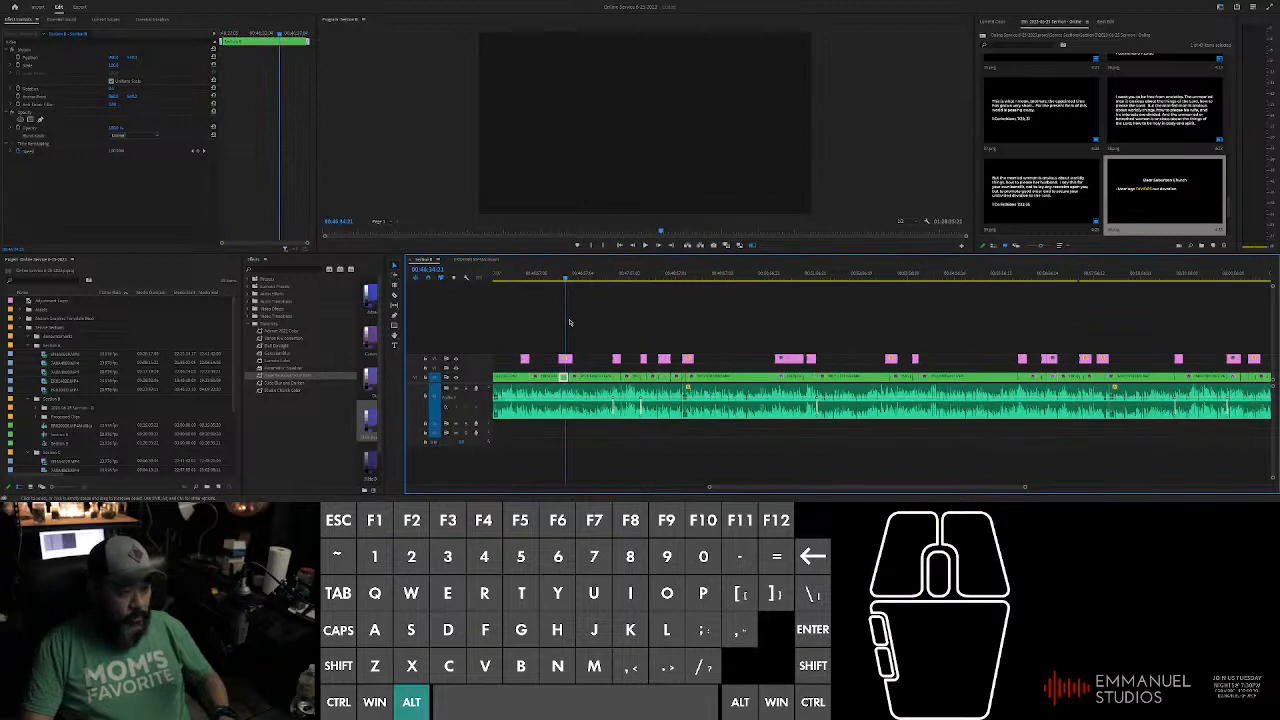
pyautogui.scroll(1, 626, 311)
pyautogui.moveTo(640, 279); pyautogui.dragTo(1202, 323)
pyautogui.scroll(5, 1067, 350)
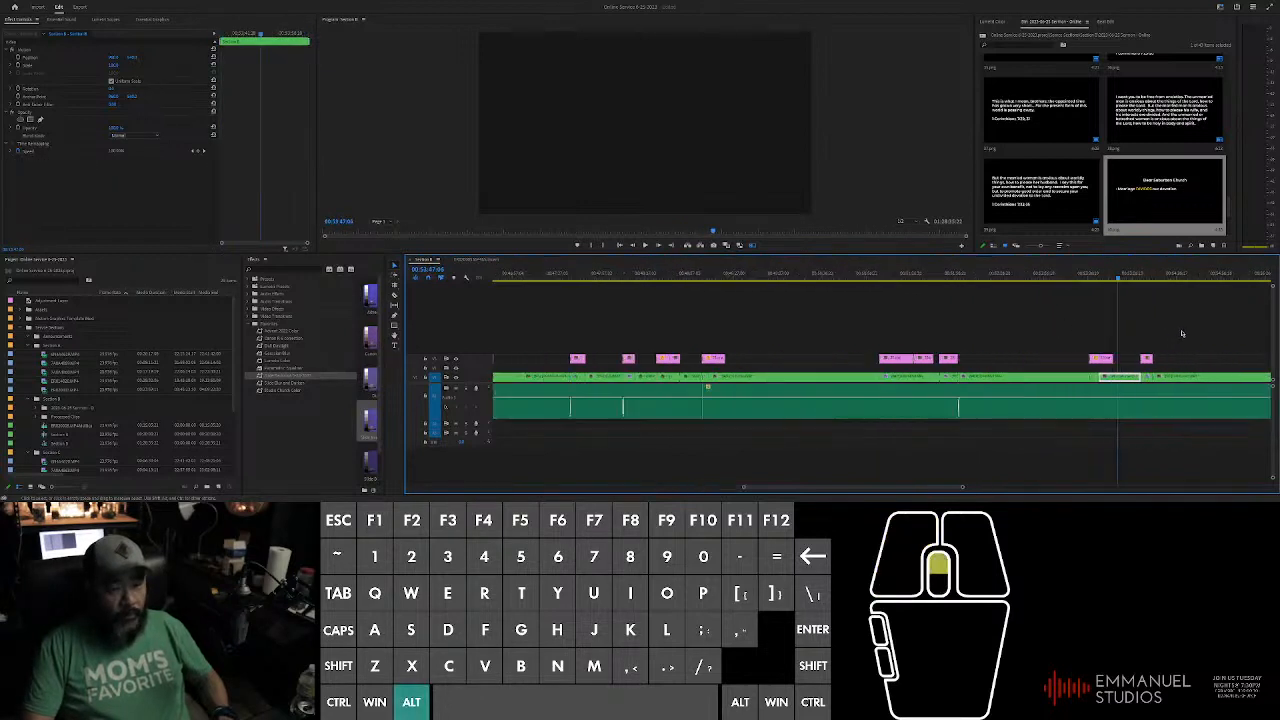
pyautogui.scroll(-5, 1059, 318)
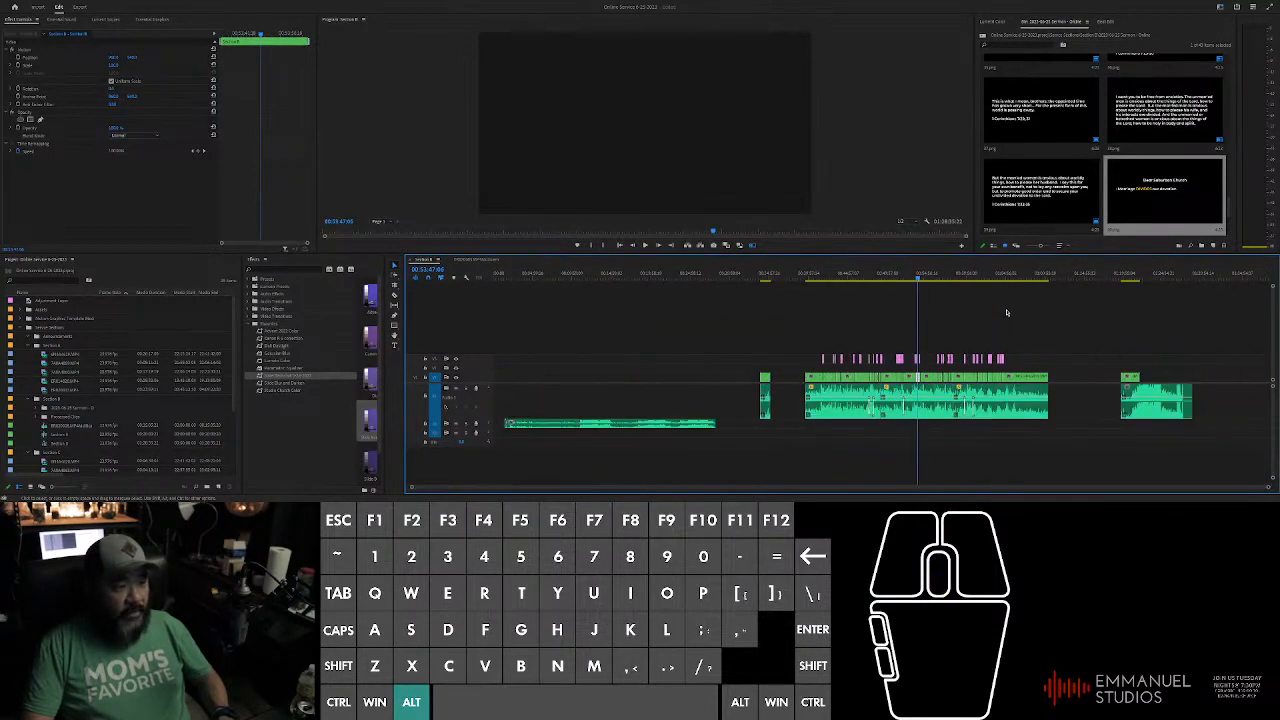
pyautogui.scroll(6, 1022, 314)
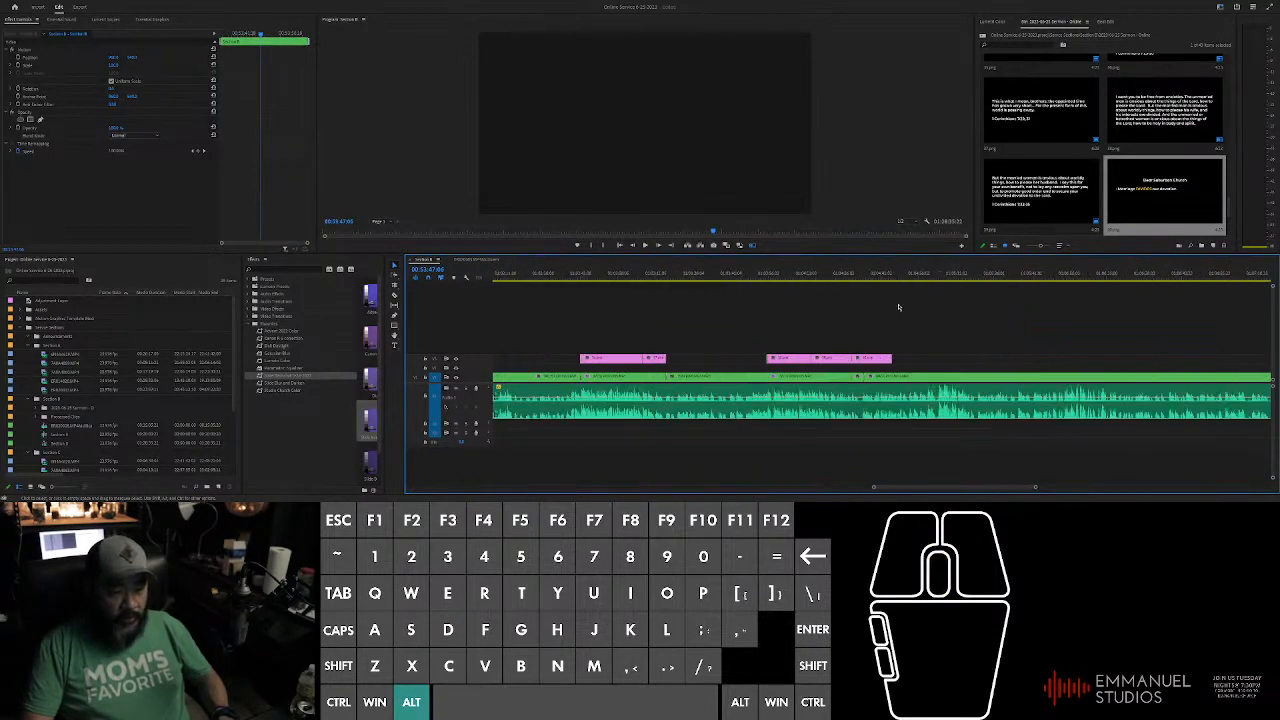
# Step: Play into the "Dear Salvation Church" slide at about 01:04:30 and adjust its vertical position
pyautogui.click(848, 280)
pyautogui.scroll(3, 860, 285)
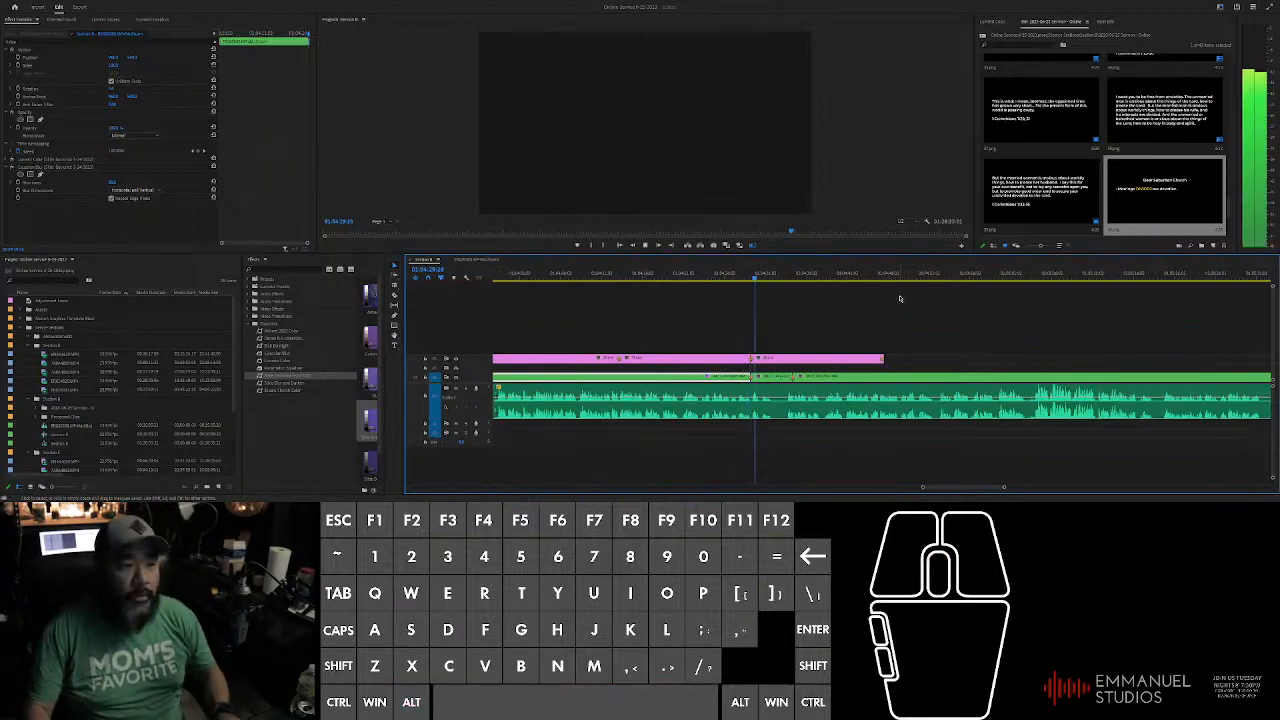
pyautogui.press('space')
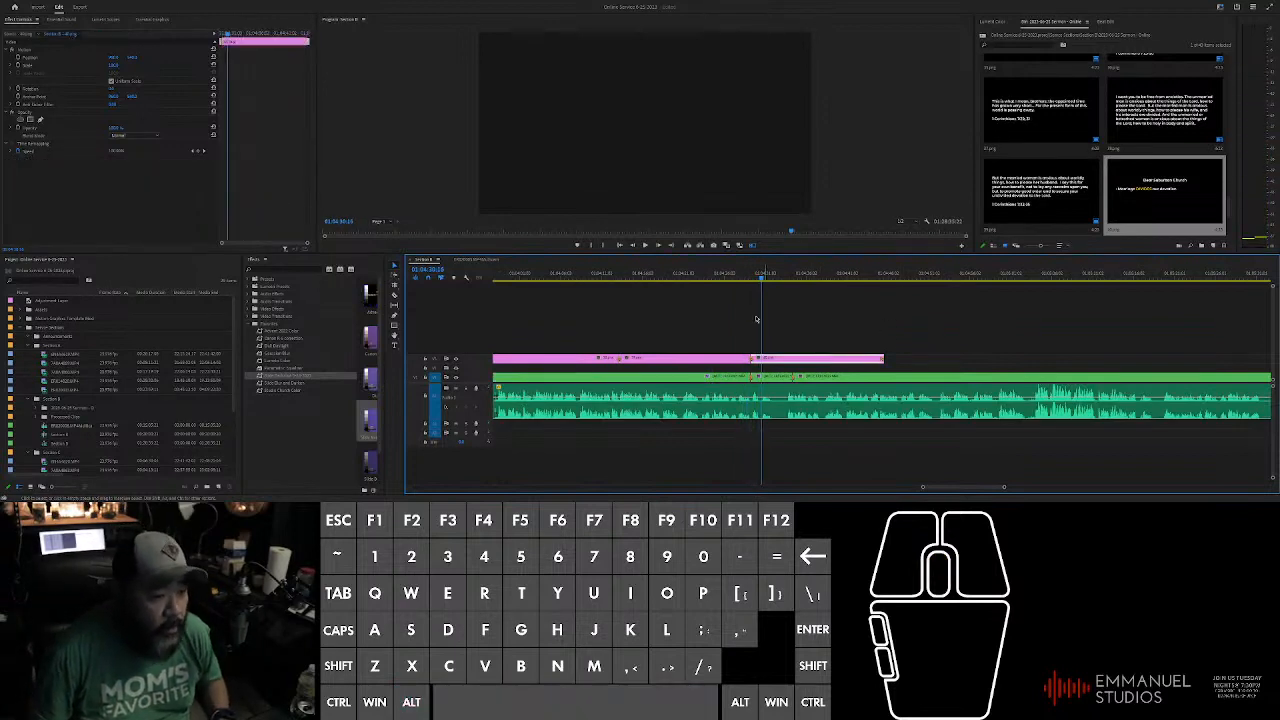
pyautogui.click(135, 58)
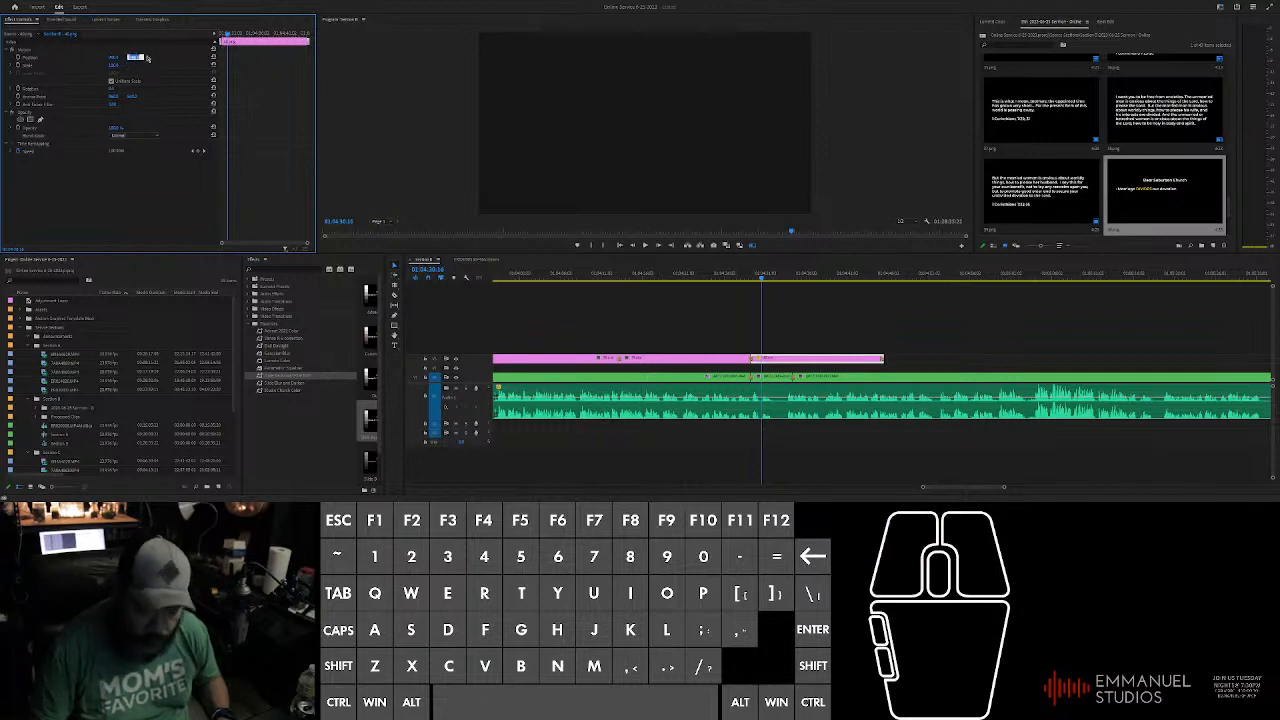
pyautogui.click(949, 293)
# Step: Listen to the sermon from about 01:04:32 to 01:04:59 and look through the upcoming slides for the next one to place
pyautogui.keyDown('alt'); pyautogui.scroll(-2, 930, 300); pyautogui.keyUp('alt')
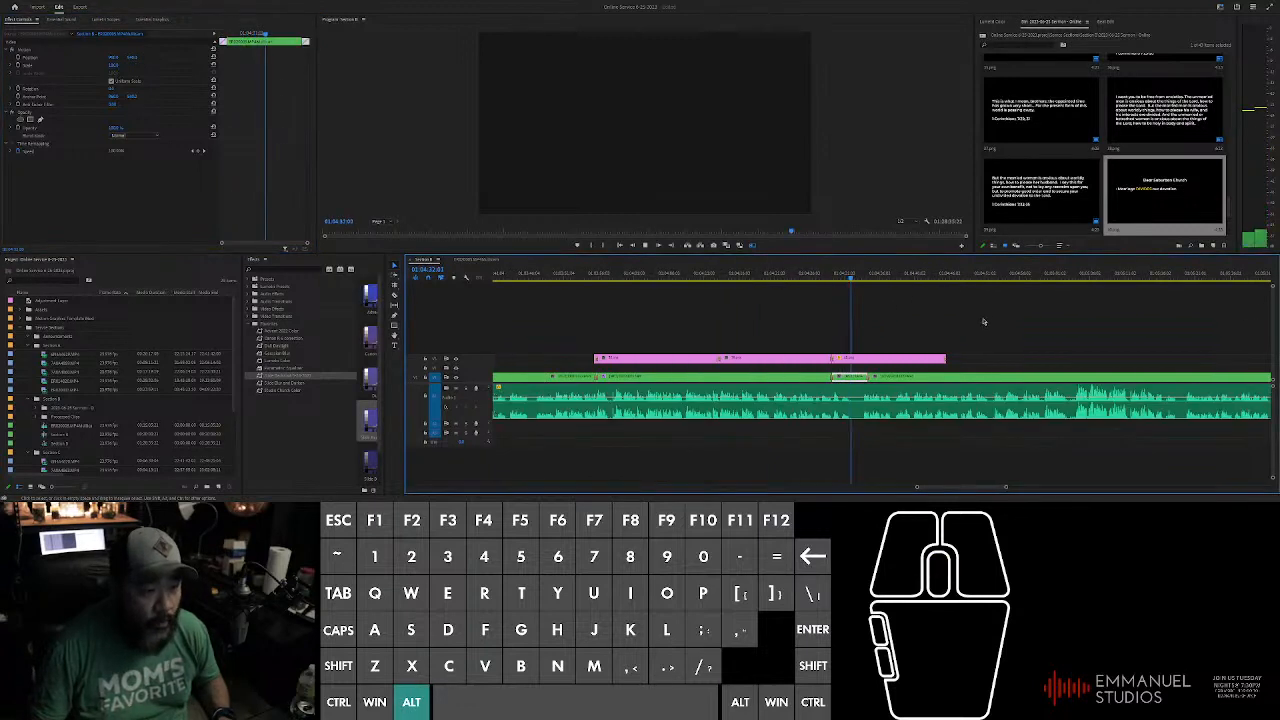
pyautogui.keyDown('alt'); pyautogui.scroll(1, 983, 320); pyautogui.keyUp('alt')
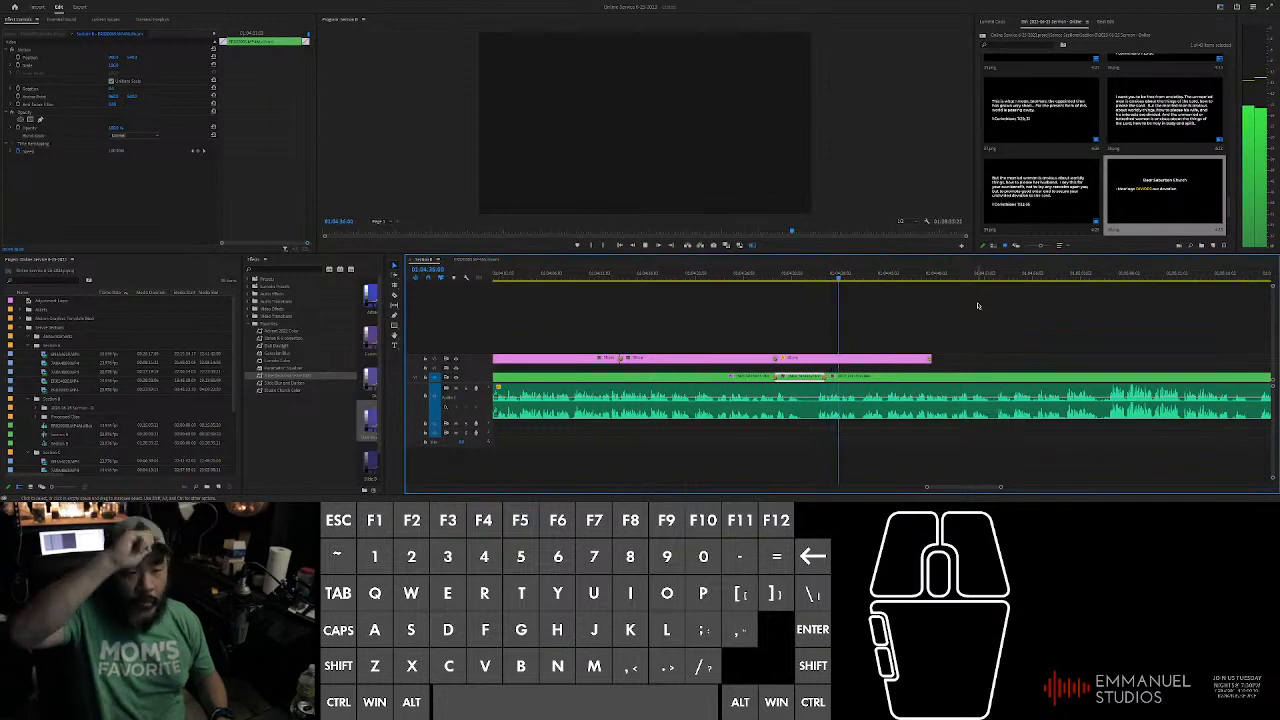
pyautogui.scroll(-1, 1110, 190)
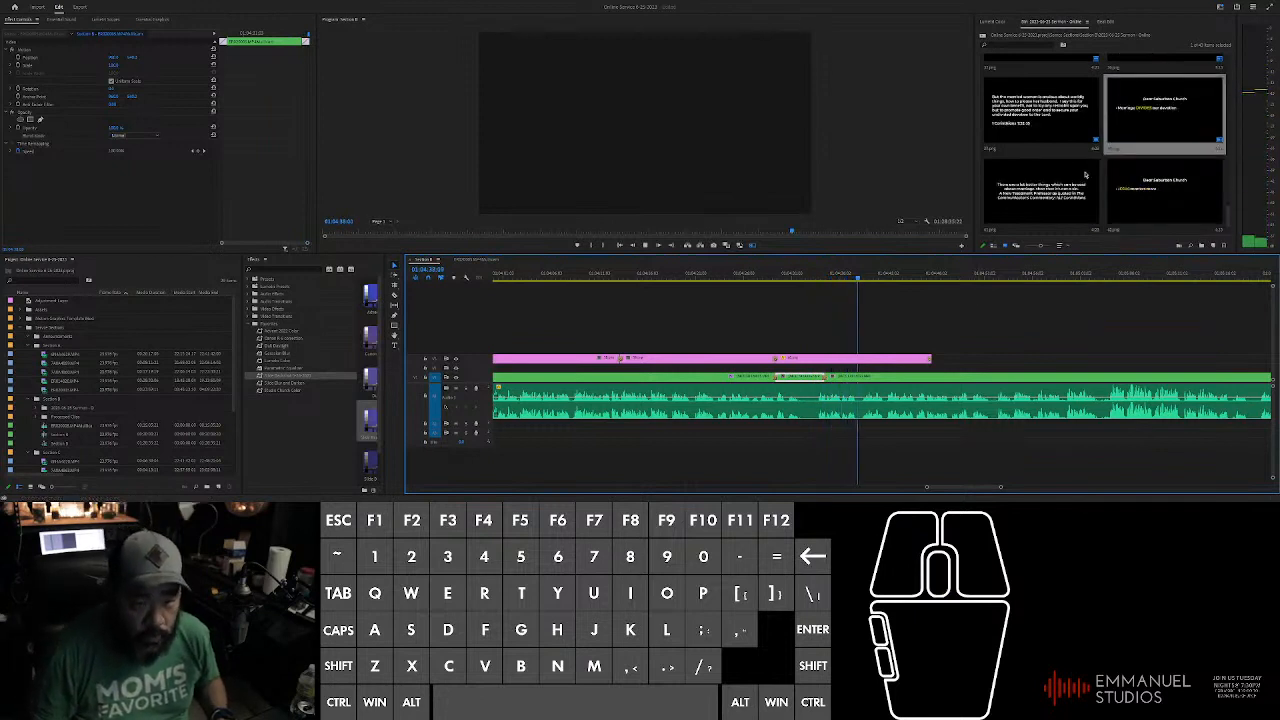
pyautogui.scroll(-1, 1056, 167)
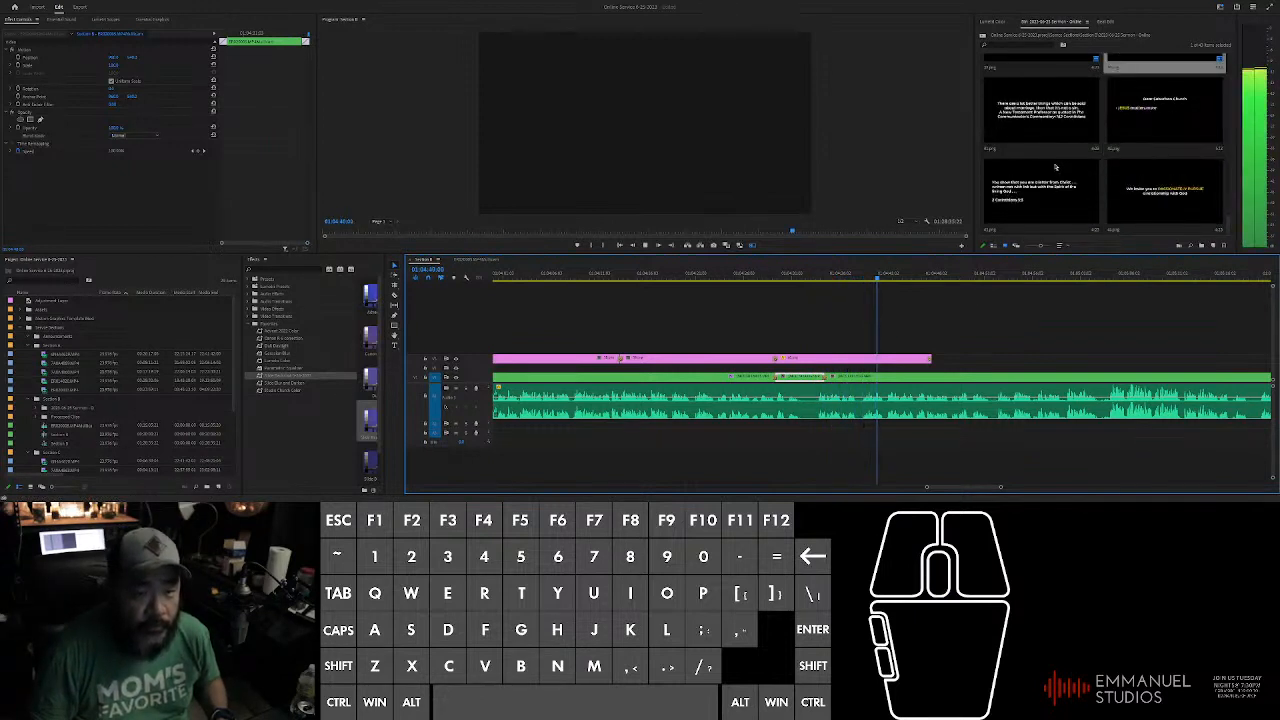
pyautogui.click(996, 316)
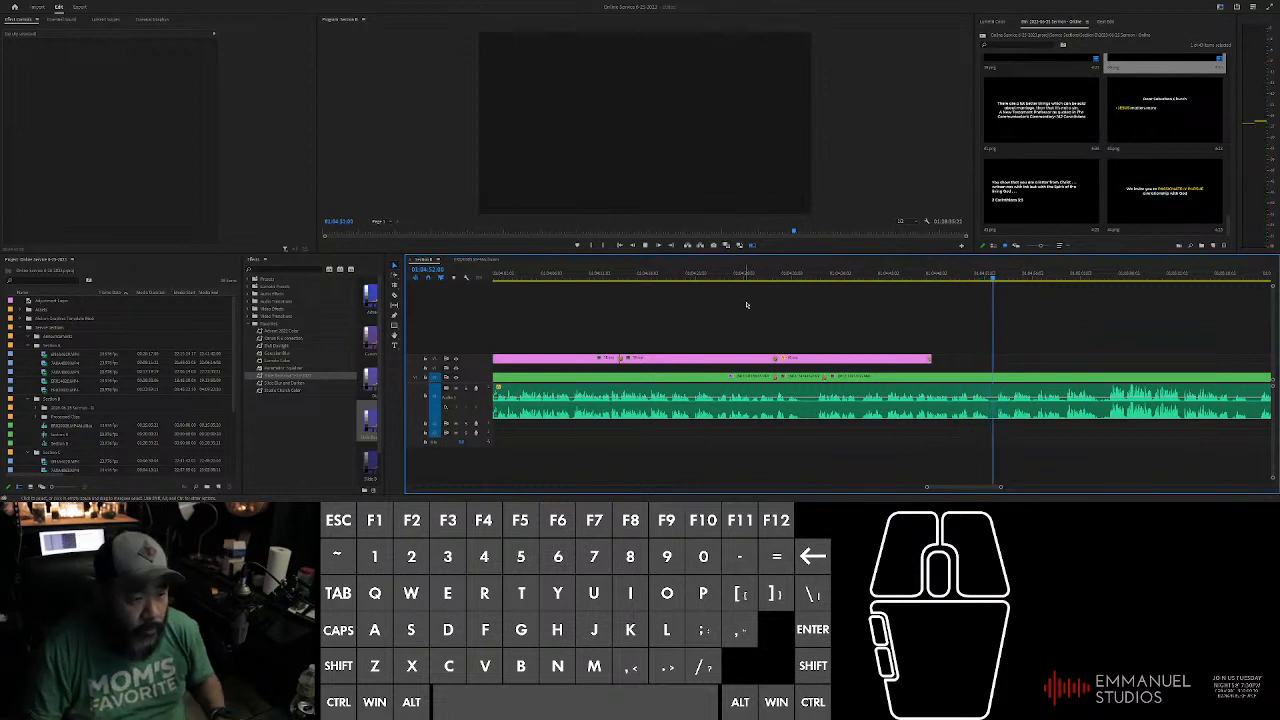
pyautogui.click(996, 310)
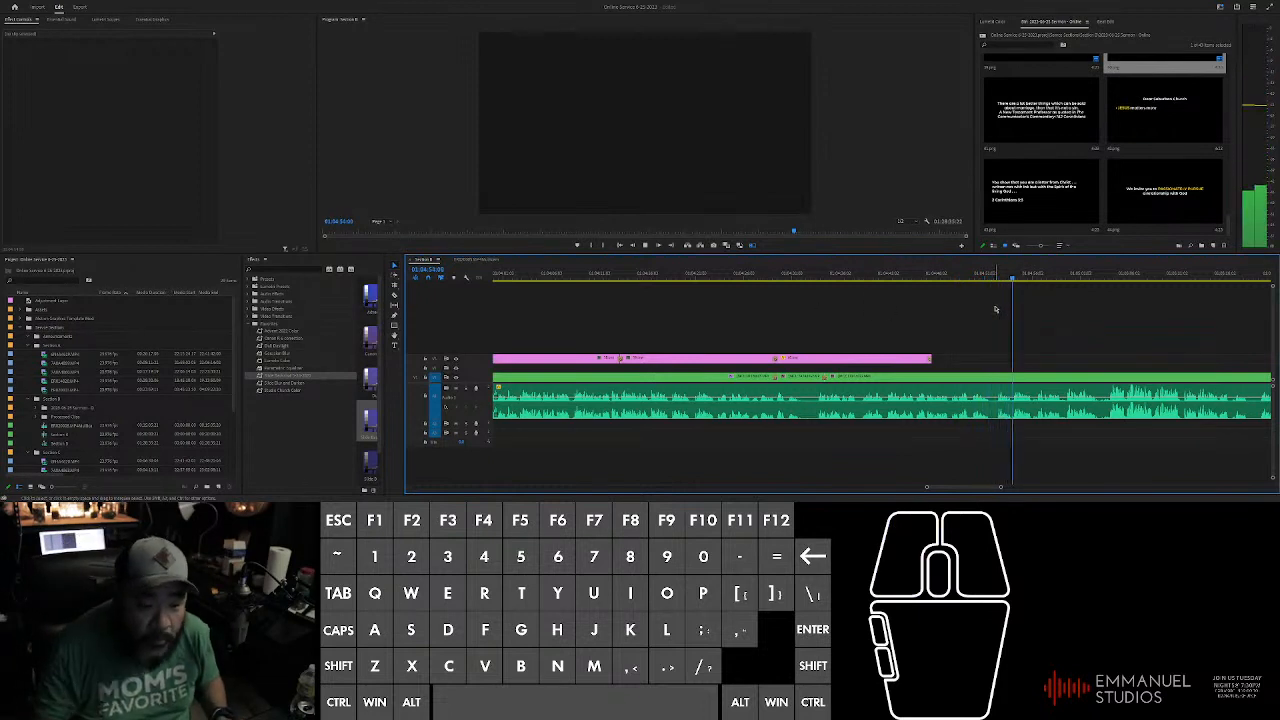
pyautogui.keyDown('alt'); pyautogui.scroll(-1, 1140, 325); pyautogui.keyUp('alt')
pyautogui.keyDown('alt'); pyautogui.scroll(-3, 1140, 325); pyautogui.keyUp('alt')
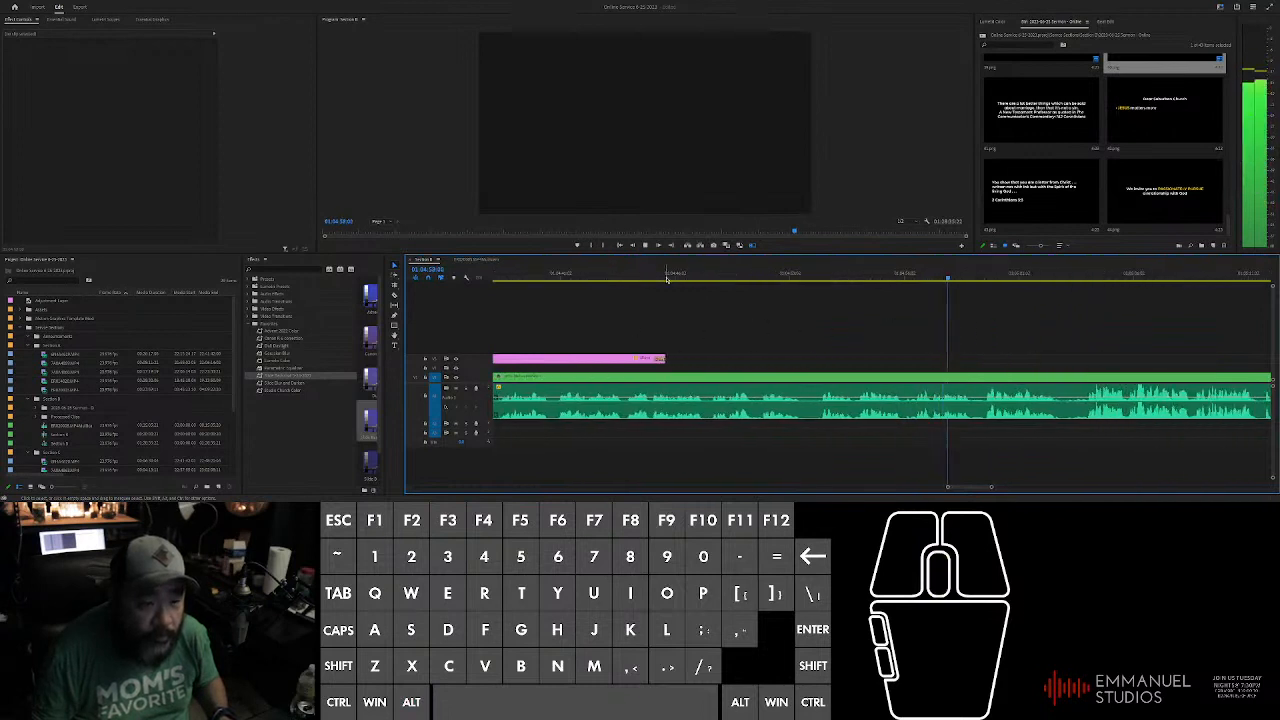
pyautogui.keyDown('alt'); pyautogui.scroll(-3, 1000, 345); pyautogui.keyUp('alt')
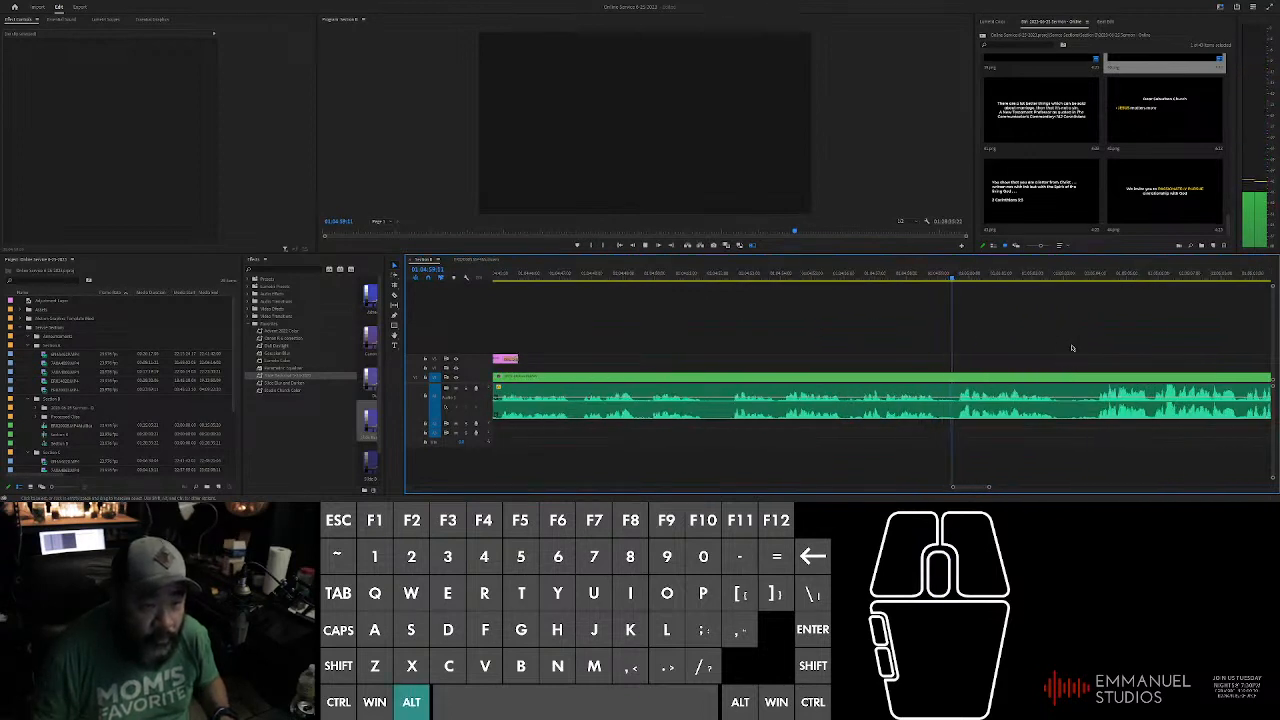
# Step: Cut the sermon video at about 01:04:59 and place the marriage quote slide ("There are a lot better things...") above it from that cut
pyautogui.click(979, 378)
pyautogui.press('space')
pyautogui.keyDown('alt'); pyautogui.scroll(2, 977, 348); pyautogui.keyUp('alt')
pyautogui.click(988, 330)
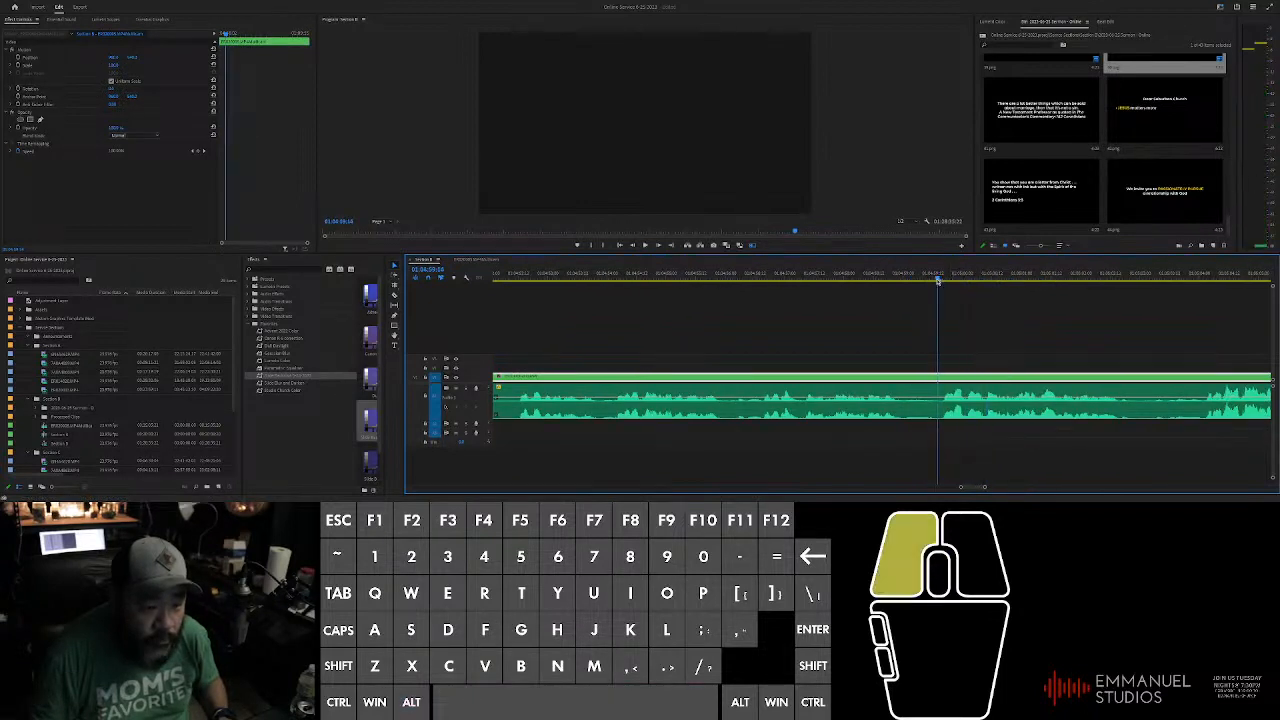
pyautogui.moveTo(1040, 110); pyautogui.dragTo(940, 365)
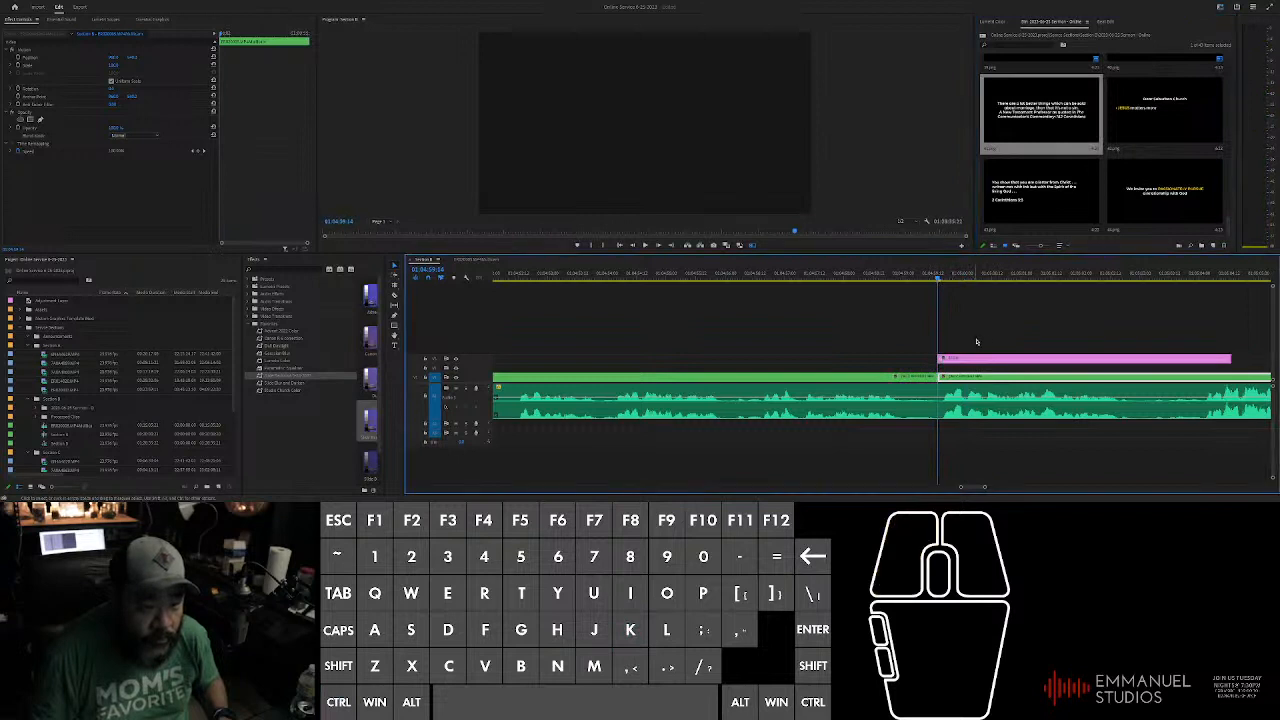
# Step: Listen on through the marriage quote slide and extend its end further over the sermon video
pyautogui.scroll(-4, 974, 343)
pyautogui.keyDown('alt'); pyautogui.scroll(2, 830, 320); pyautogui.keyUp('alt')
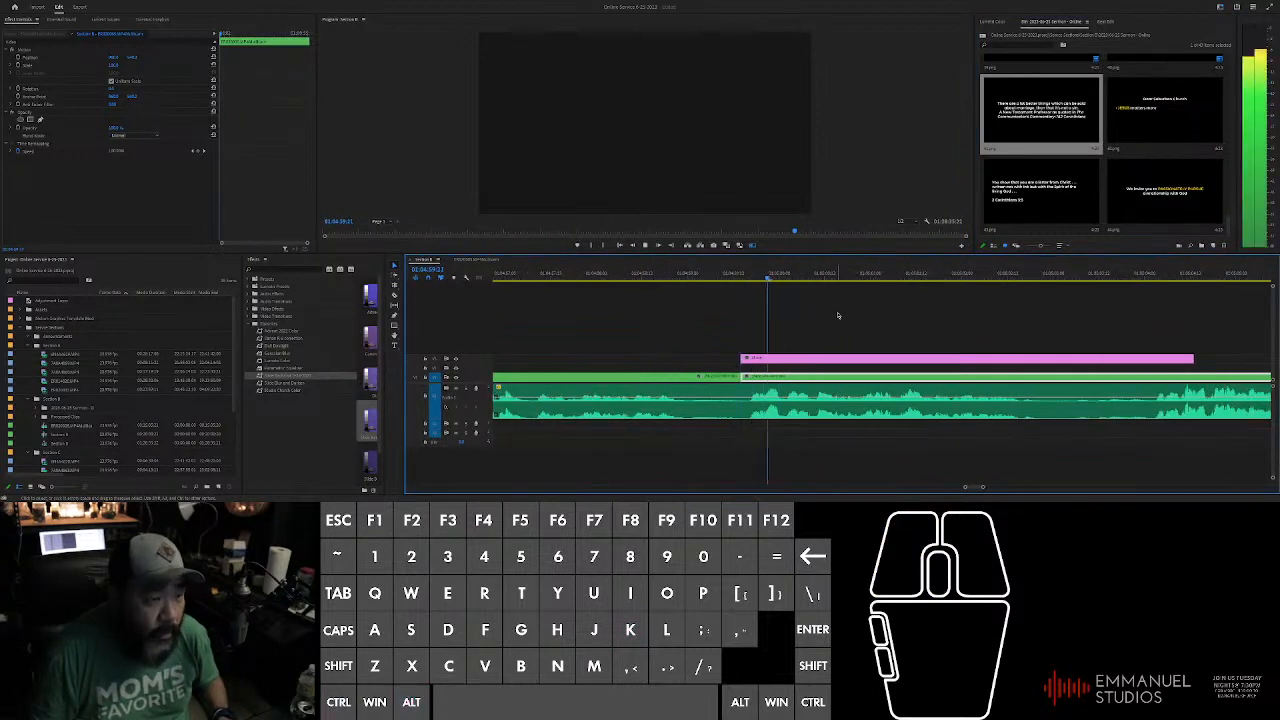
pyautogui.keyDown('alt'); pyautogui.scroll(-4, 837, 314); pyautogui.keyUp('alt')
pyautogui.moveTo(925, 358); pyautogui.dragTo(990, 358)
pyautogui.click(994, 332)
pyautogui.scroll(-2, 994, 332)
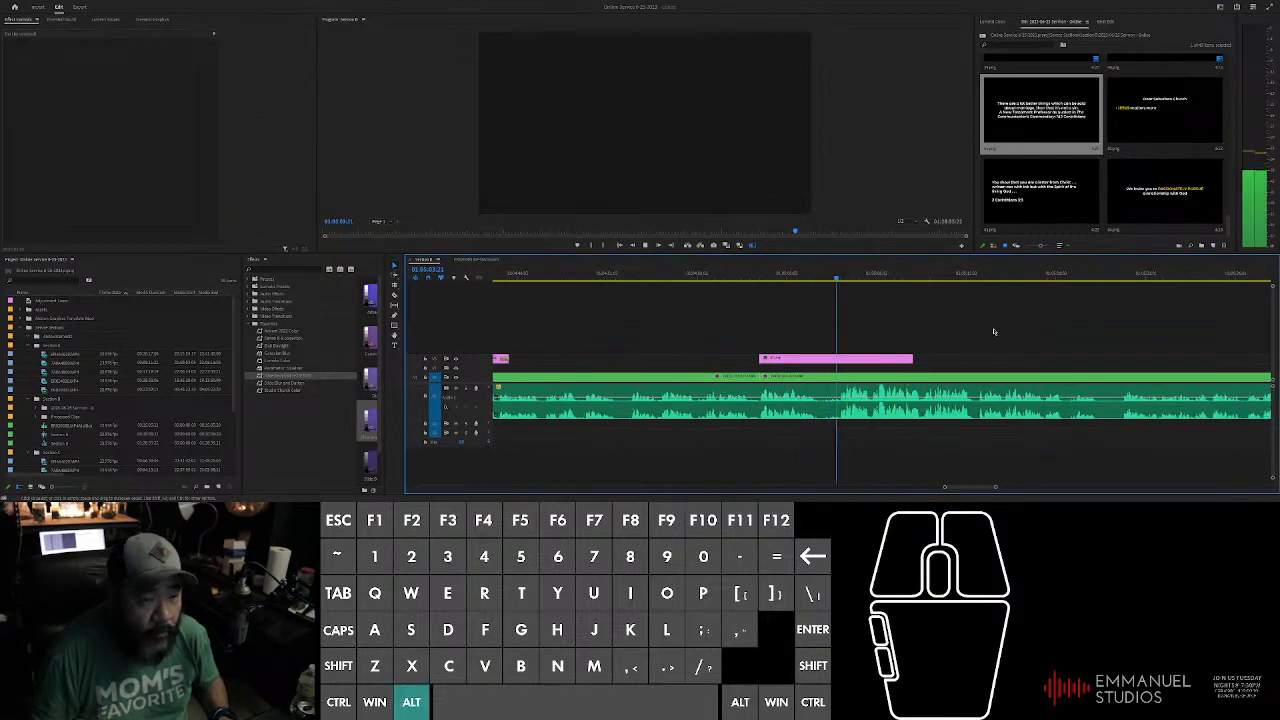
pyautogui.keyDown('alt'); pyautogui.scroll(2, 994, 332); pyautogui.keyUp('alt')
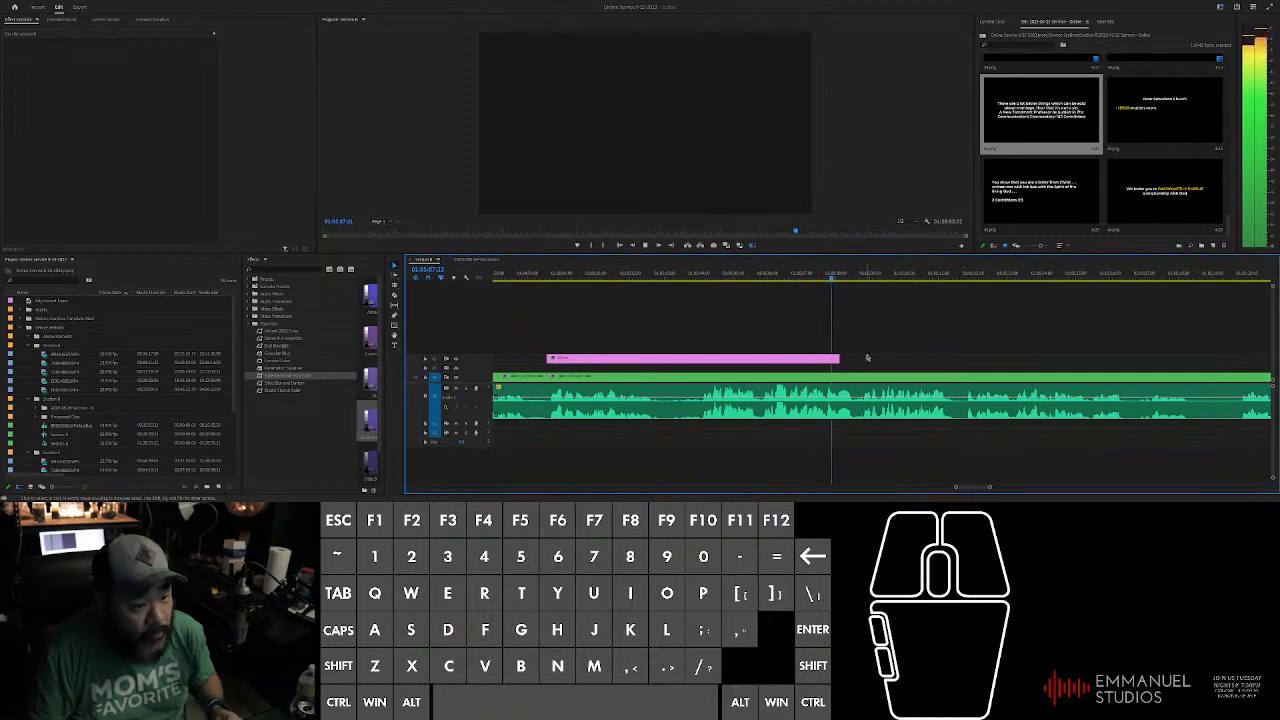
pyautogui.moveTo(837, 358); pyautogui.dragTo(1143, 356)
pyautogui.keyDown('alt'); pyautogui.scroll(3, 950, 320); pyautogui.keyUp('alt')
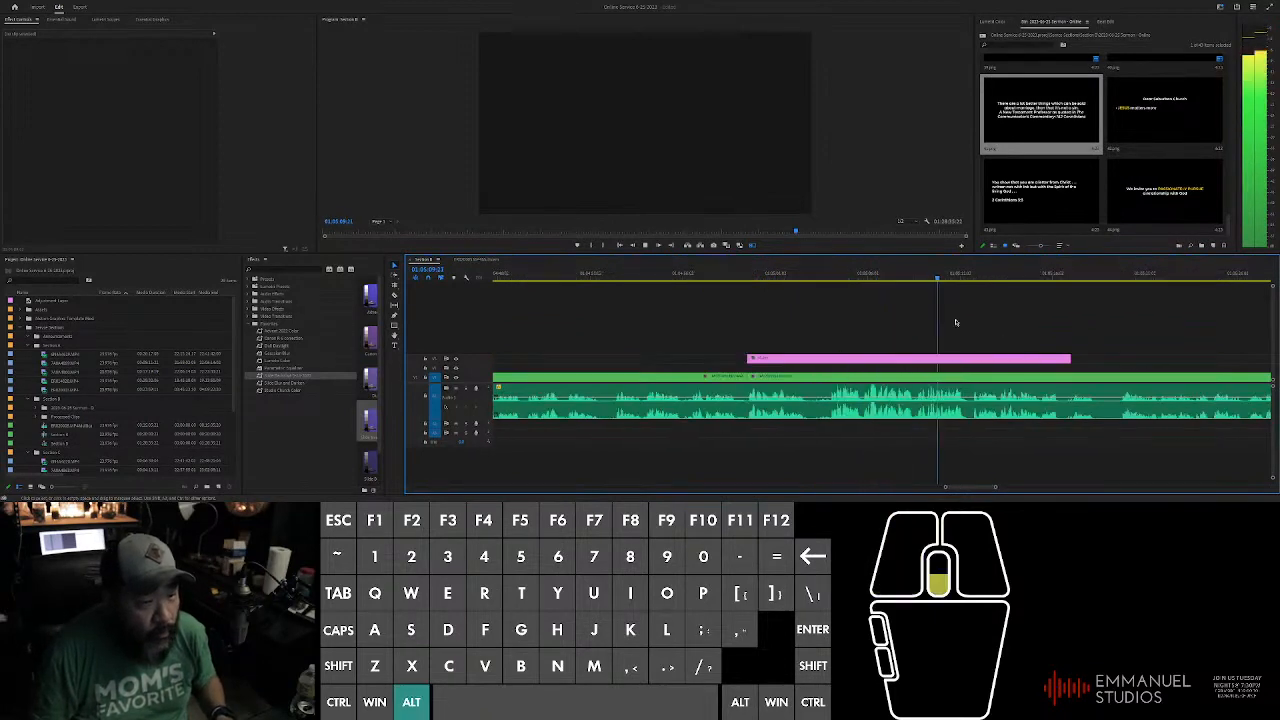
# Step: Replay the quote, cut the sermon video at about 01:05:04, and trim the slide's end back to about that cut
pyautogui.click(873, 276)
pyautogui.press('space')
pyautogui.keyDown('alt'); pyautogui.scroll(-3, 903, 336); pyautogui.keyUp('alt')
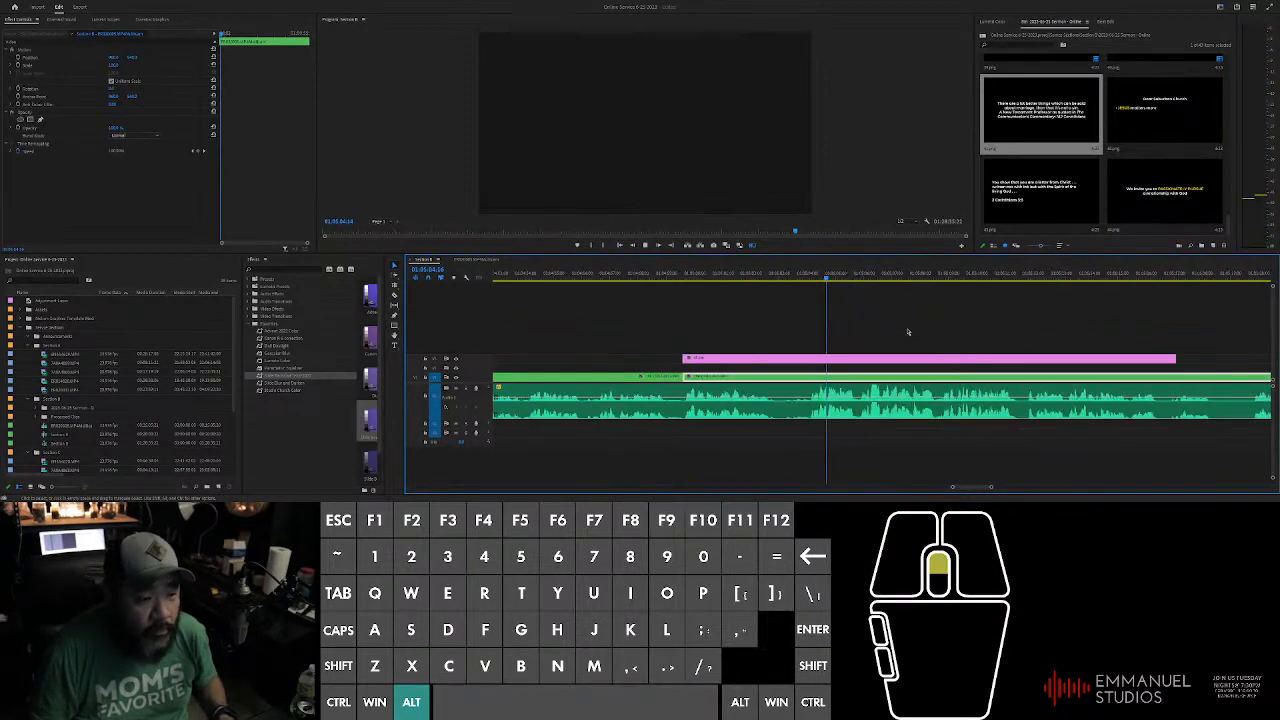
pyautogui.keyDown('alt'); pyautogui.scroll(2, 903, 336); pyautogui.keyUp('alt')
pyautogui.press('space')
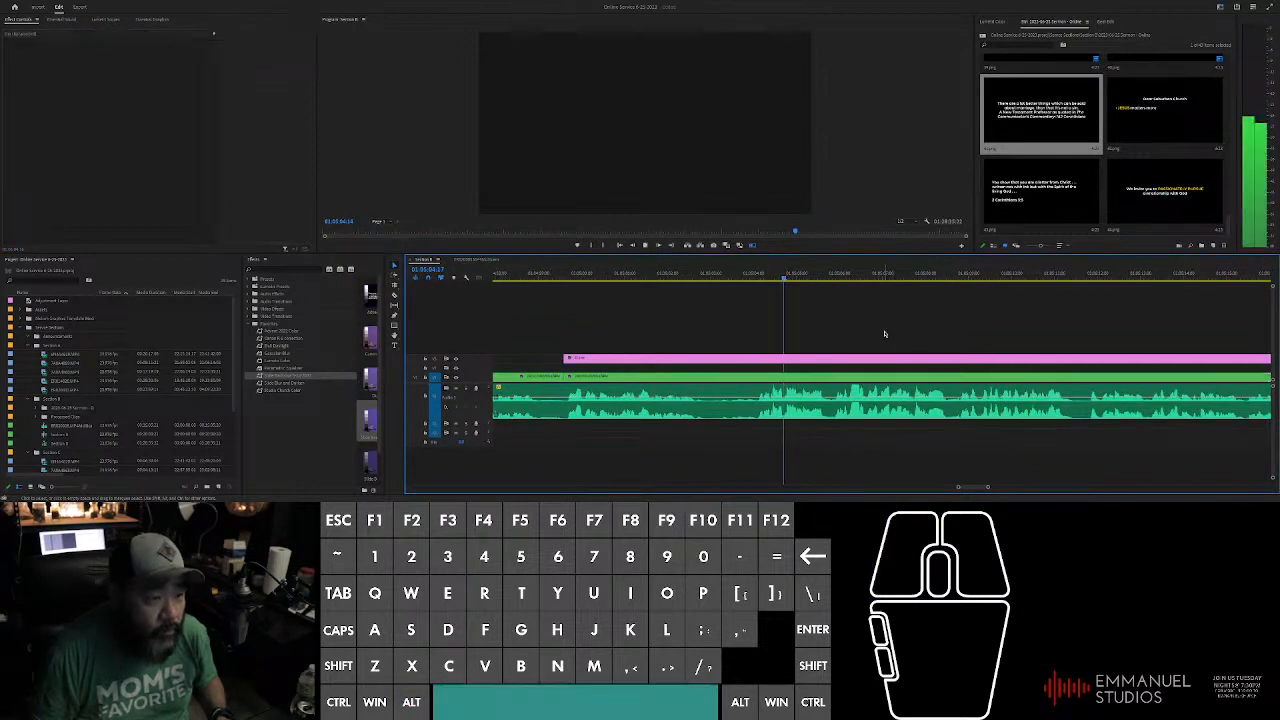
pyautogui.click(666, 276)
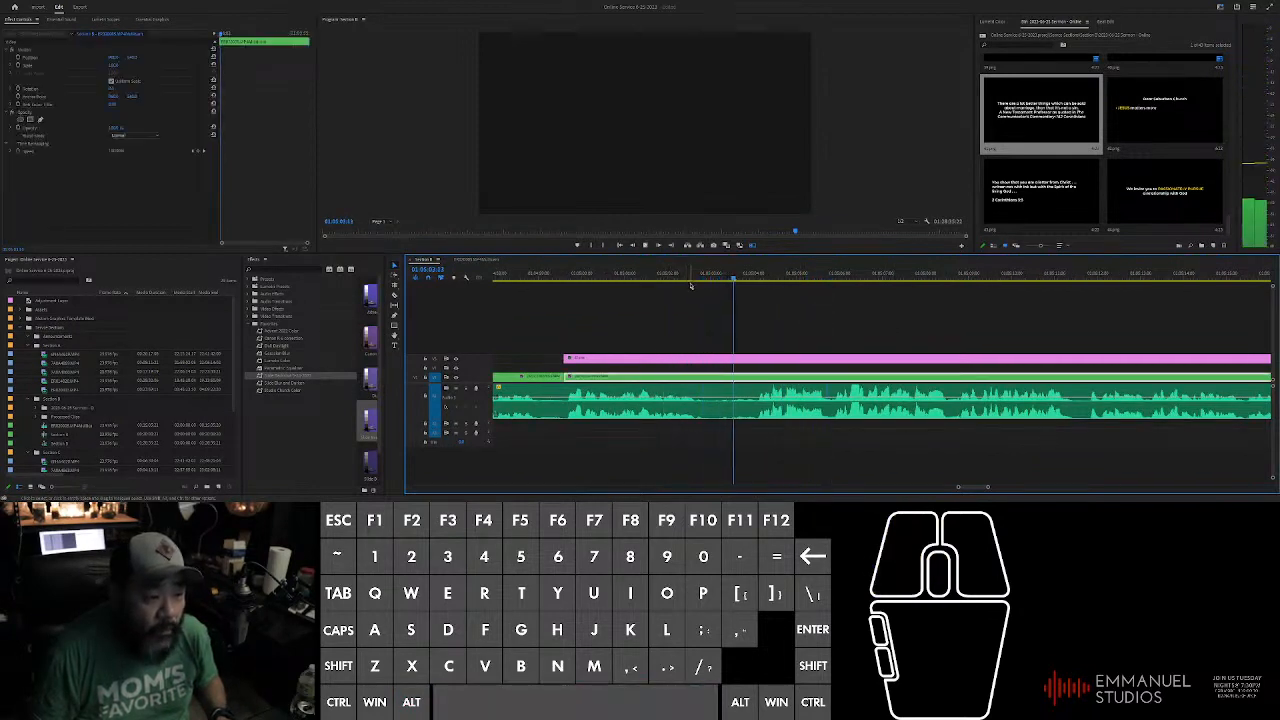
pyautogui.scroll(3, 968, 358)
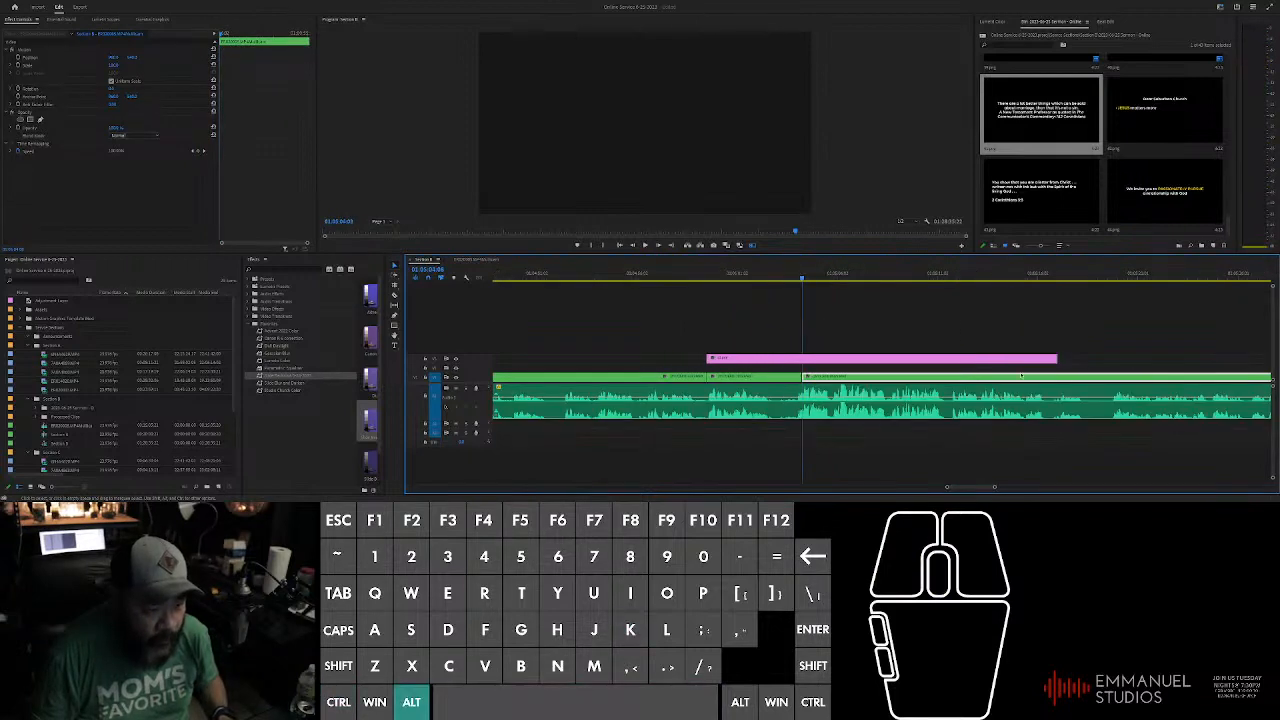
pyautogui.moveTo(1055, 358); pyautogui.dragTo(808, 358)
# Step: Apply the default transition to both ends of the marriage quote slide and to the sermon video cuts beneath it
pyautogui.moveTo(651, 334); pyautogui.dragTo(842, 372)
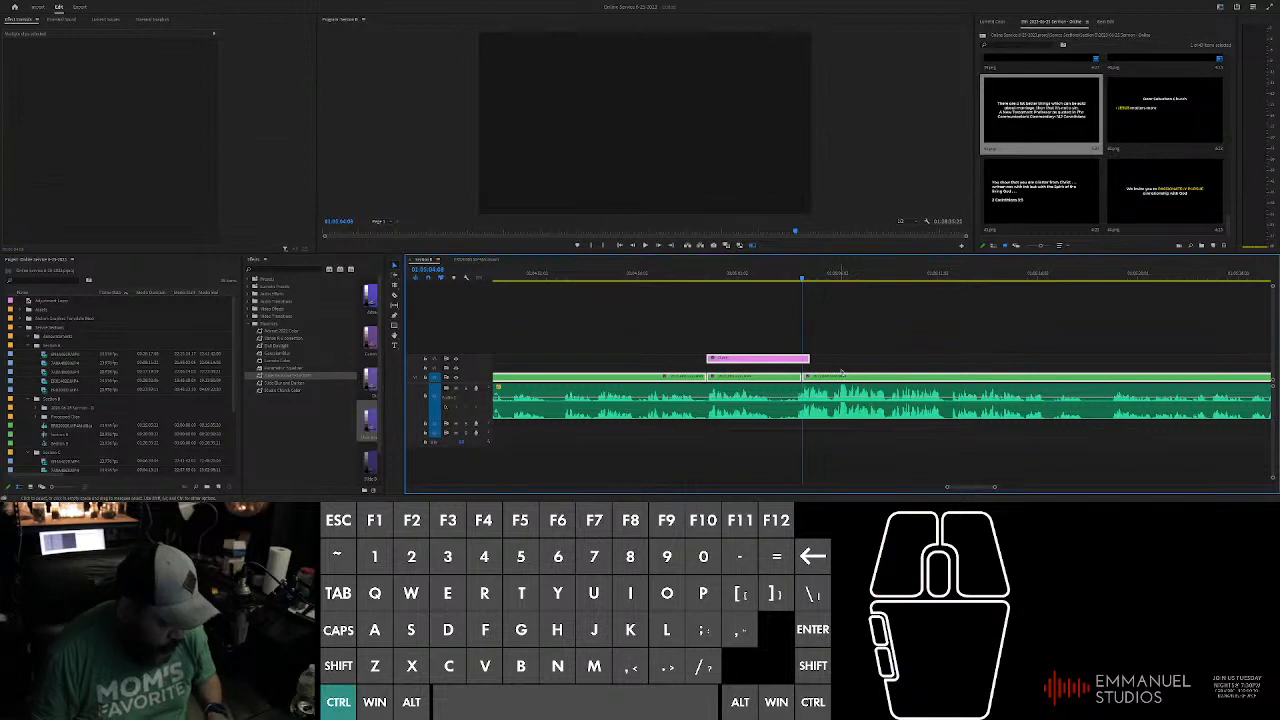
pyautogui.hotkey('ctrl', 'd')
pyautogui.click(710, 345)
pyautogui.scroll(2, 702, 350)
# Step: Adjust the start and end of the marriage quote slide to line up with the video transitions beneath it
pyautogui.click(737, 363)
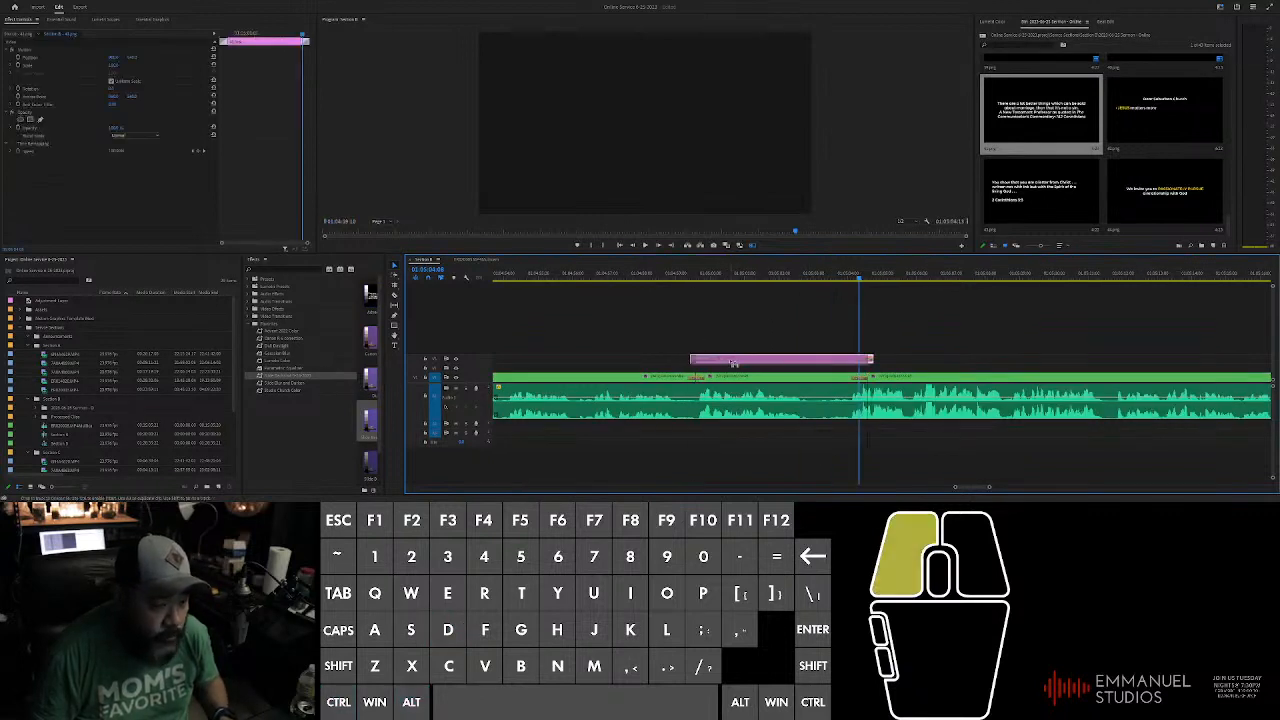
pyautogui.moveTo(731, 363); pyautogui.dragTo(770, 348)
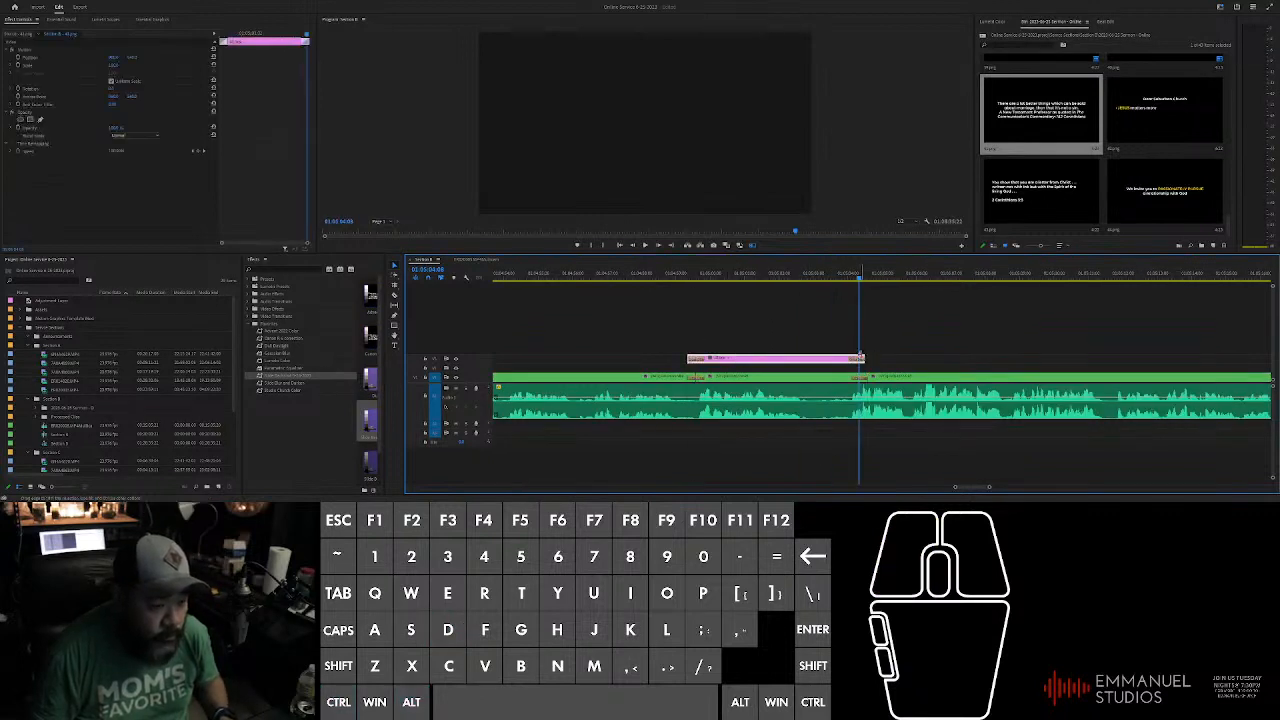
pyautogui.click(860, 357)
pyautogui.moveTo(865, 357); pyautogui.dragTo(866, 357)
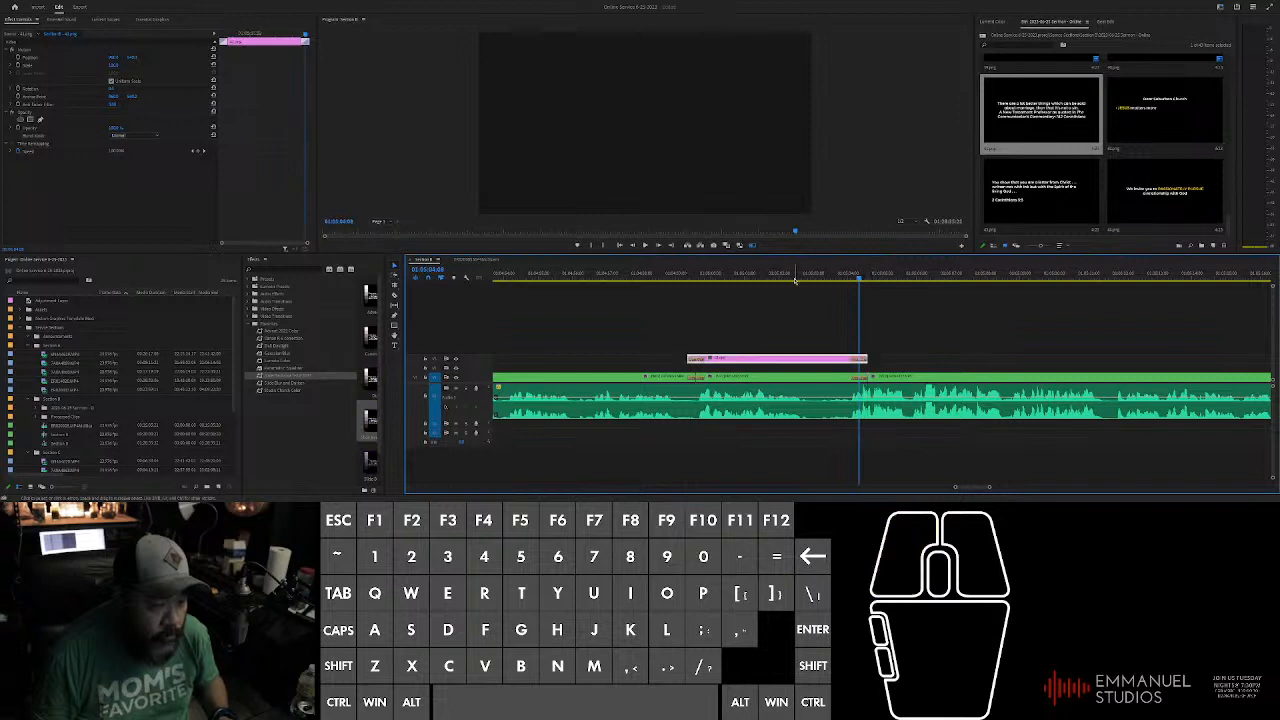
# Step: Apply the saved background blur preset to the sermon video segment beneath the marriage quote slide
pyautogui.click(795, 275)
pyautogui.click(428, 183)
pyautogui.moveTo(270, 381); pyautogui.dragTo(780, 378)
# Step: Examine the layout of all slides placed over the sermon across the whole sequence
pyautogui.keyDown('alt'); pyautogui.scroll(-3, 802, 330); pyautogui.keyUp('alt')
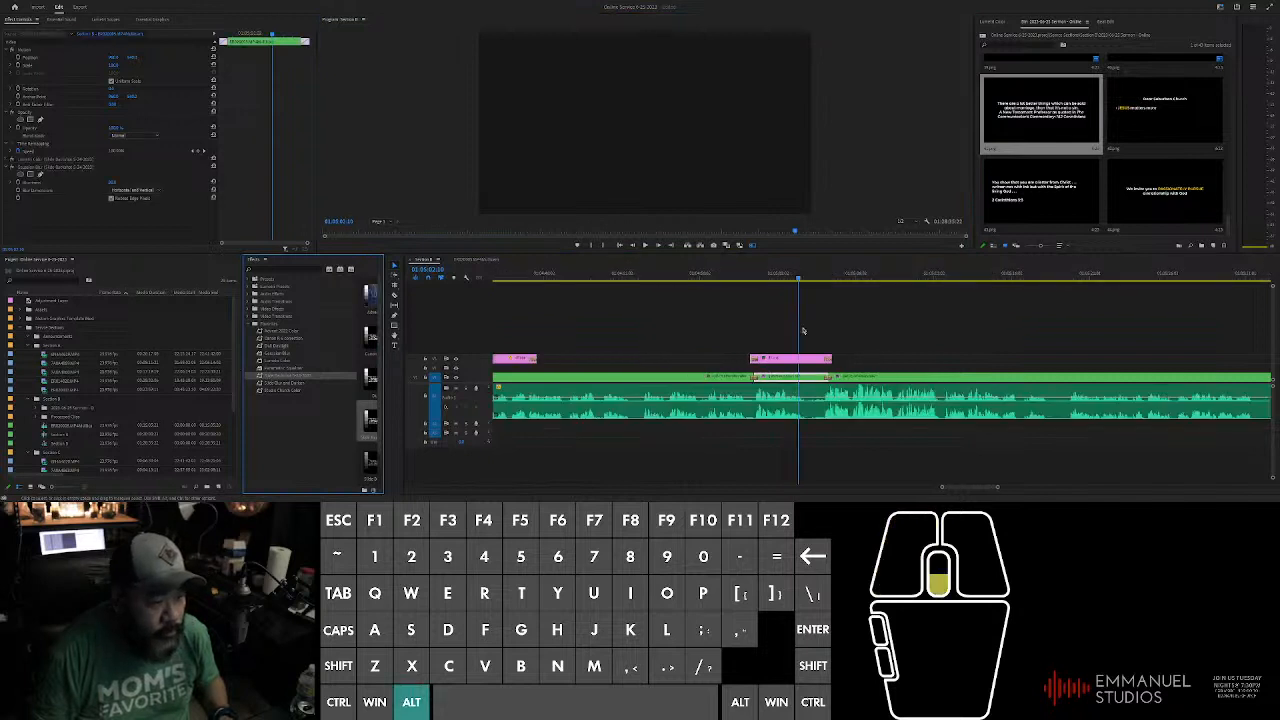
pyautogui.keyDown('alt'); pyautogui.scroll(-6, 802, 330); pyautogui.keyUp('alt')
pyautogui.keyDown('alt'); pyautogui.scroll(3, 797, 319); pyautogui.keyUp('alt')
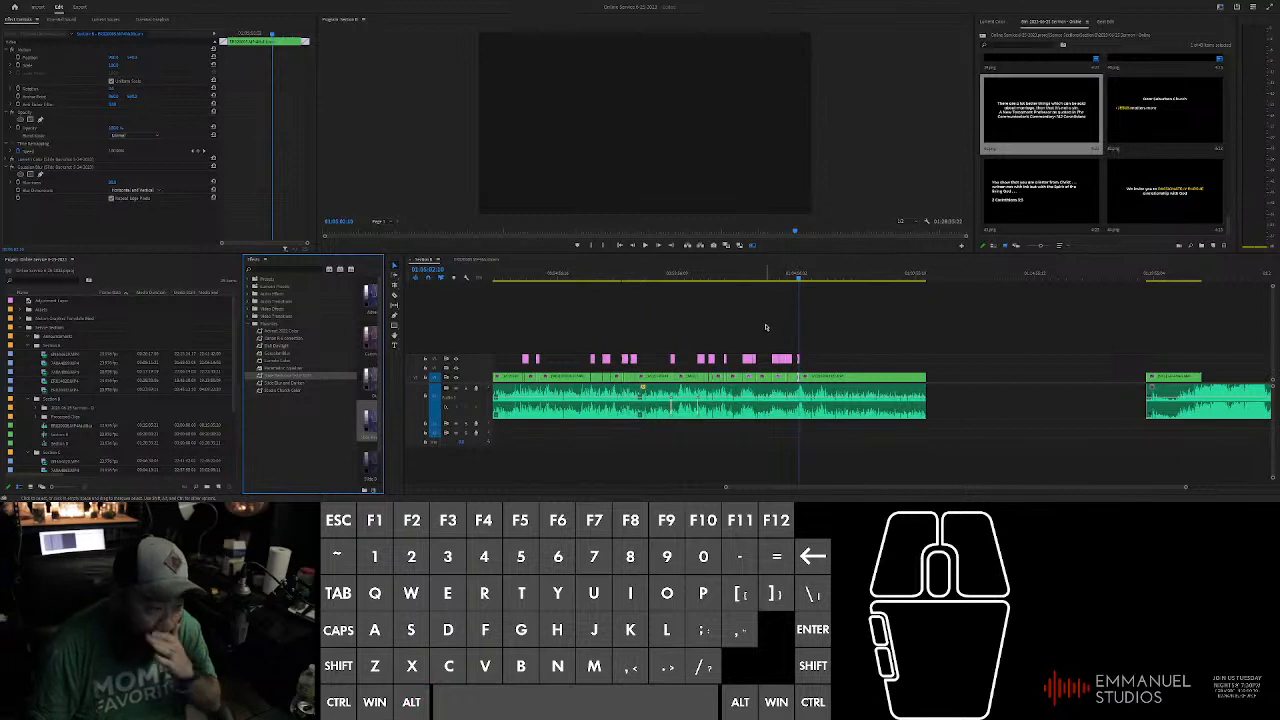
pyautogui.click(768, 327)
pyautogui.scroll(3, 578, 329)
pyautogui.hscroll(-8, 578, 329)
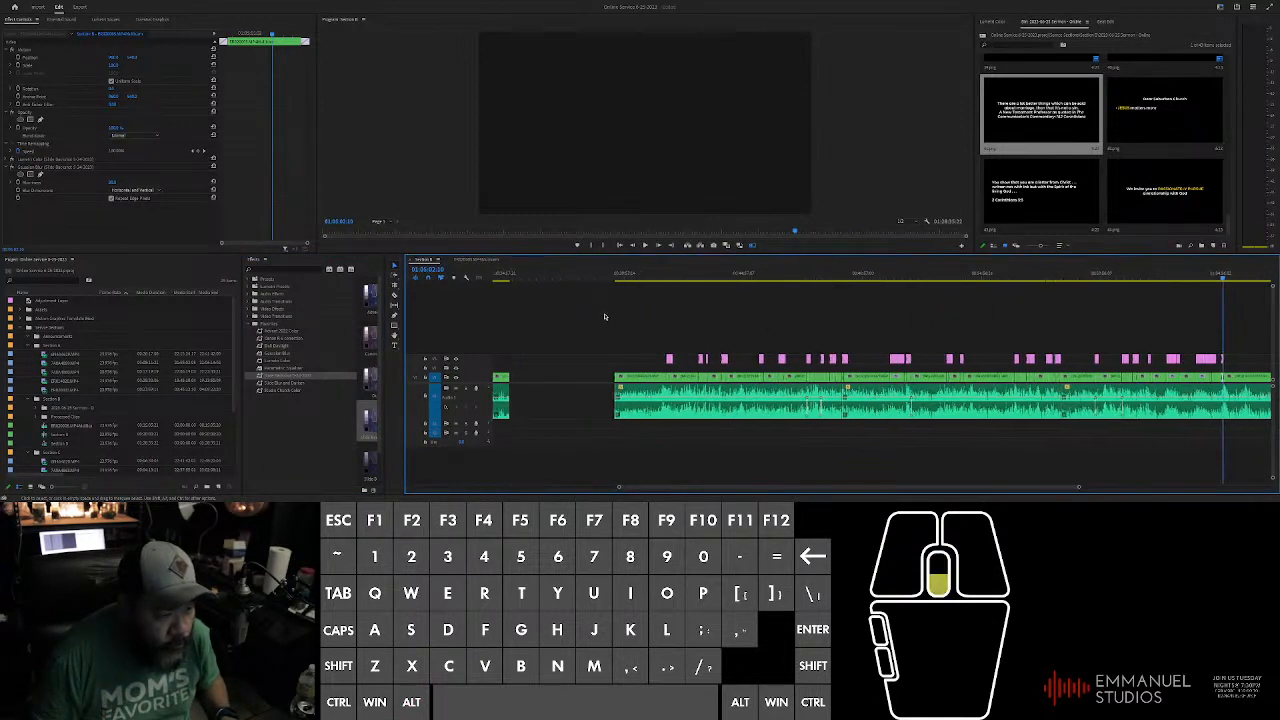
pyautogui.keyDown('alt'); pyautogui.scroll(-5, 623, 320); pyautogui.keyUp('alt')
pyautogui.keyDown('alt'); pyautogui.scroll(4, 711, 317); pyautogui.keyUp('alt')
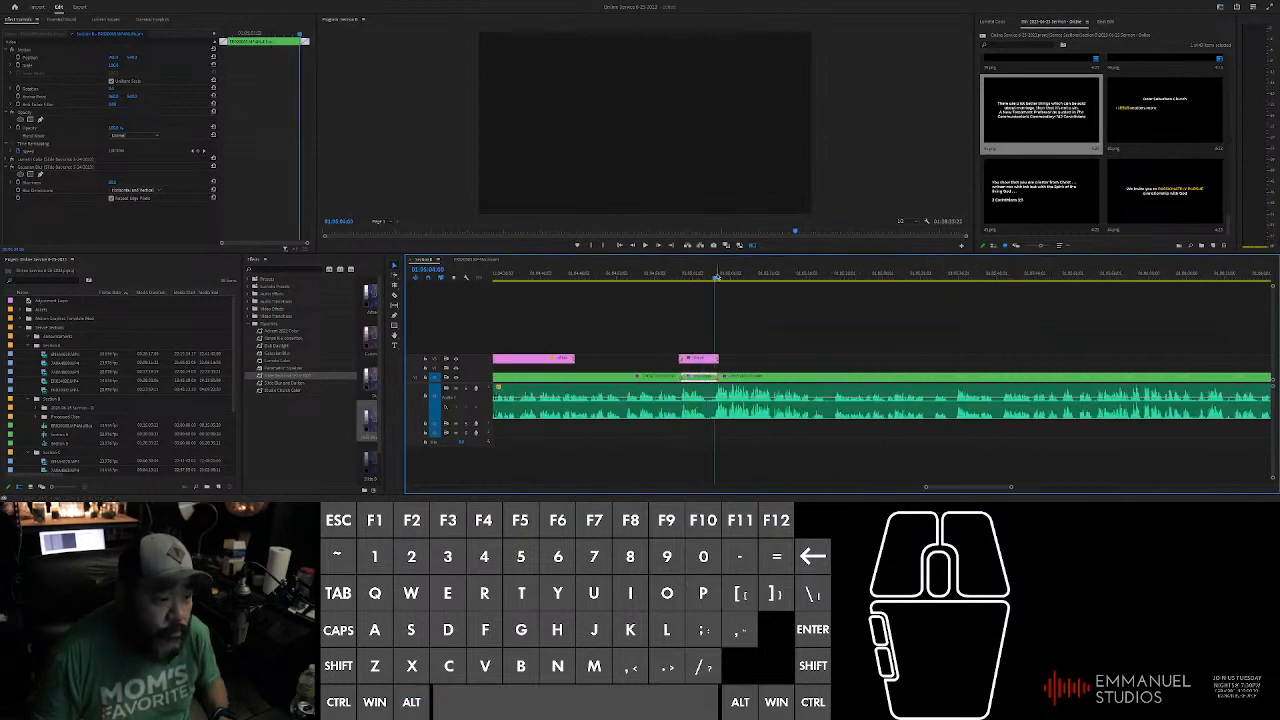
# Step: Listen to the sermon after the marriage quote slide, from about 01:05:05 to 01:05:21, for the next slide's cue
pyautogui.scroll(3, 745, 305)
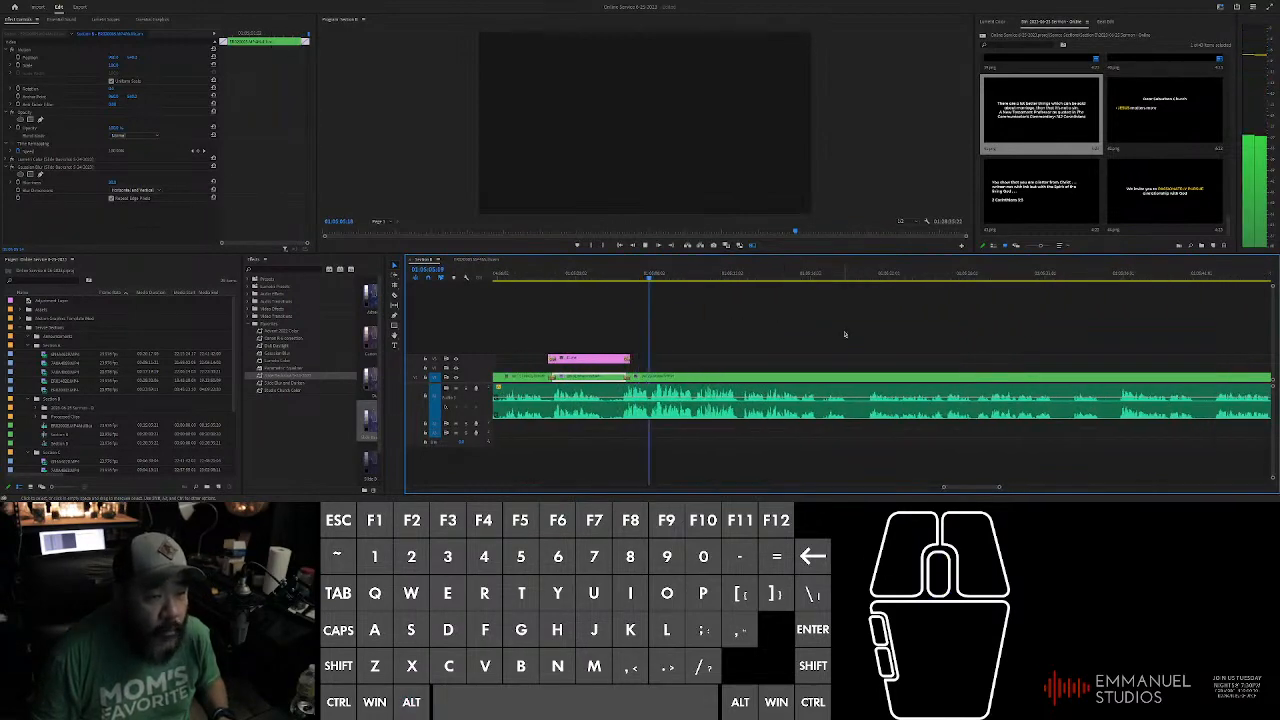
pyautogui.click(714, 323)
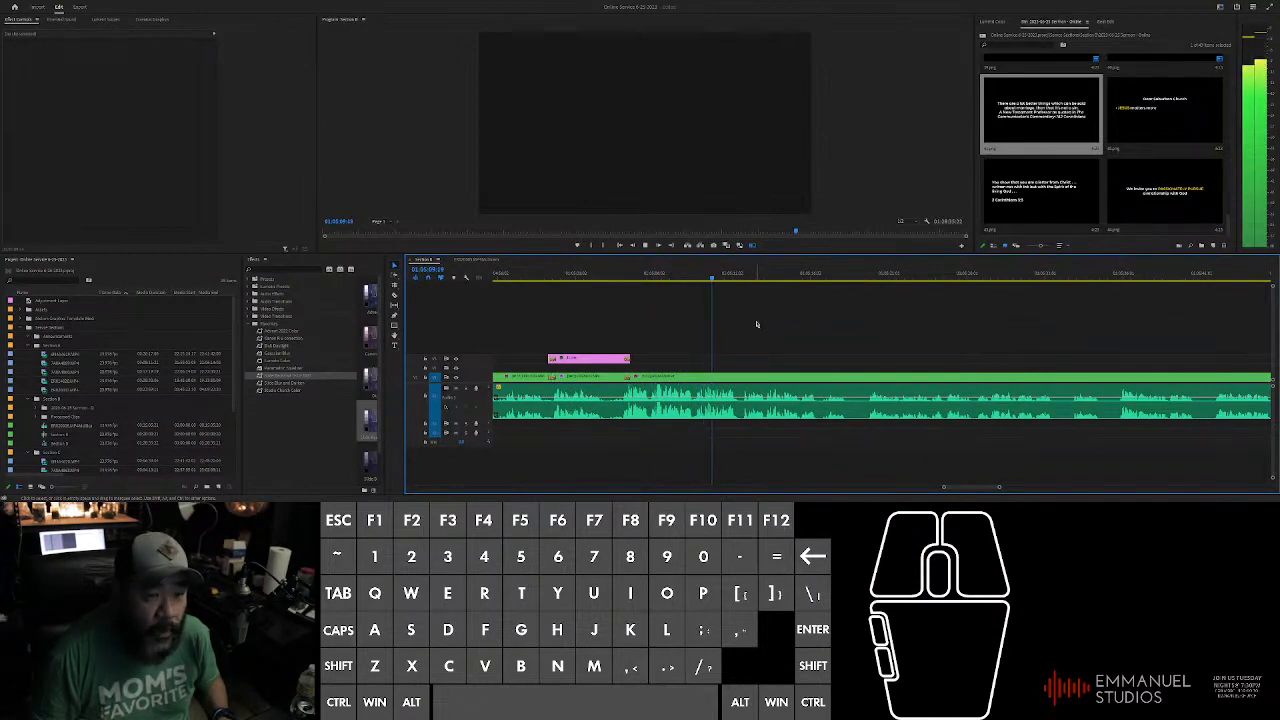
pyautogui.scroll(1, 757, 322)
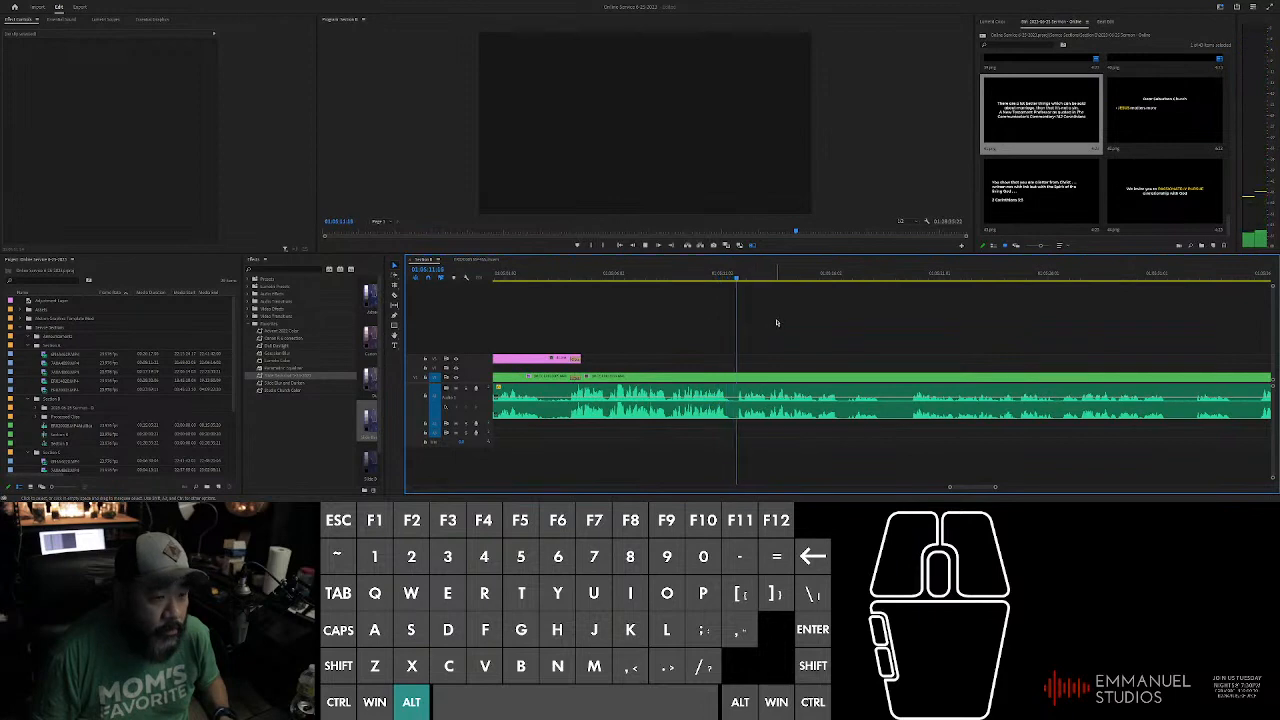
pyautogui.scroll(1, 829, 335)
pyautogui.keyDown('alt'); pyautogui.scroll(-2, 829, 335); pyautogui.keyUp('alt')
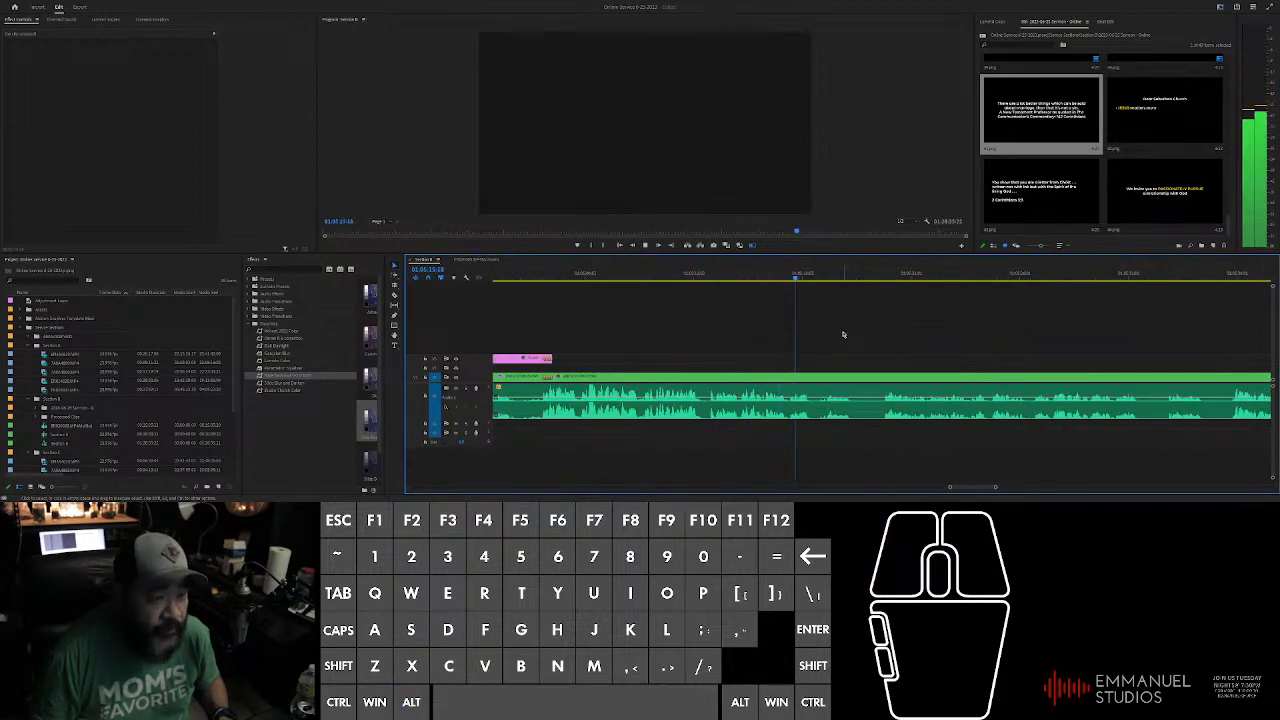
pyautogui.keyDown('alt'); pyautogui.scroll(-2, 843, 334); pyautogui.keyUp('alt')
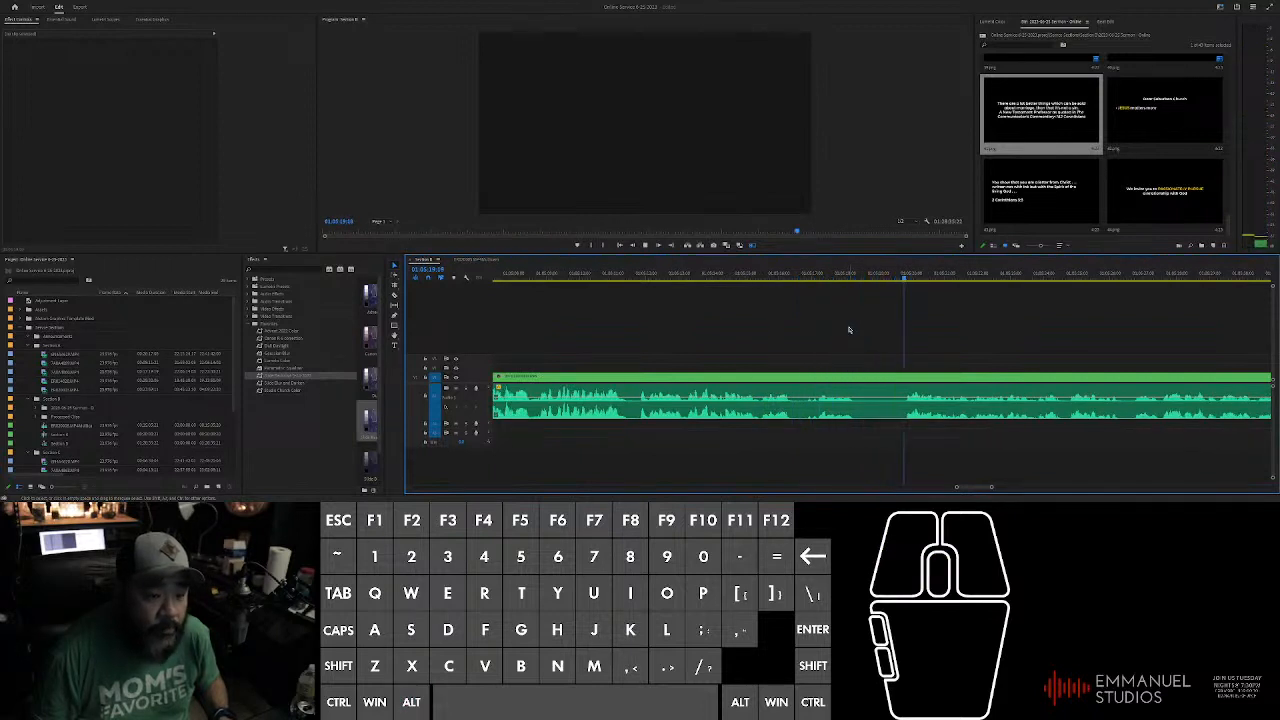
pyautogui.keyDown('alt'); pyautogui.scroll(3, 847, 327); pyautogui.keyUp('alt')
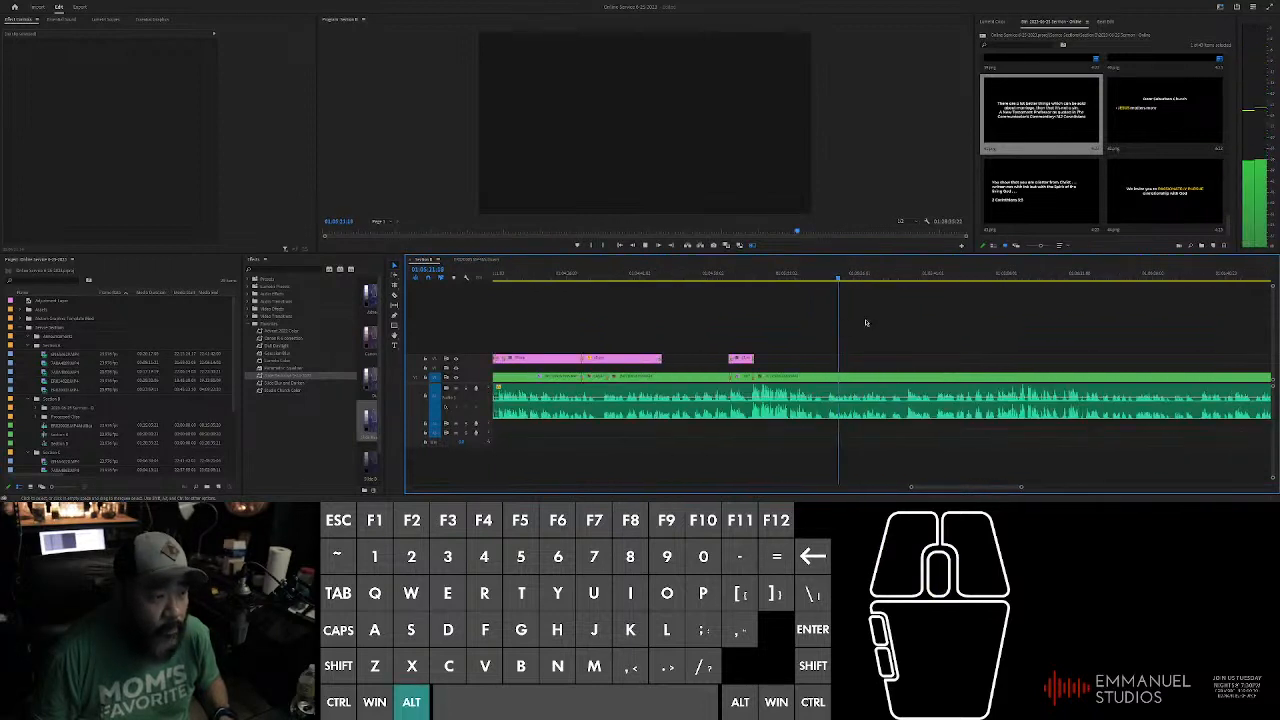
# Step: Locate the next cue in the sermon and place the slide following the marriage quote above the video at about 01:05:30
pyautogui.keyDown('alt'); pyautogui.scroll(-2, 845, 325); pyautogui.keyUp('alt')
pyautogui.click(870, 280)
pyautogui.moveTo(873, 280)
pyautogui.mouseDown()
pyautogui.moveTo(904, 284)
pyautogui.moveTo(895, 290)
pyautogui.mouseUp()
pyautogui.keyDown('alt'); pyautogui.scroll(-2, 897, 305); pyautogui.keyUp('alt')
pyautogui.keyDown('alt'); pyautogui.scroll(4, 900, 322); pyautogui.keyUp('alt')
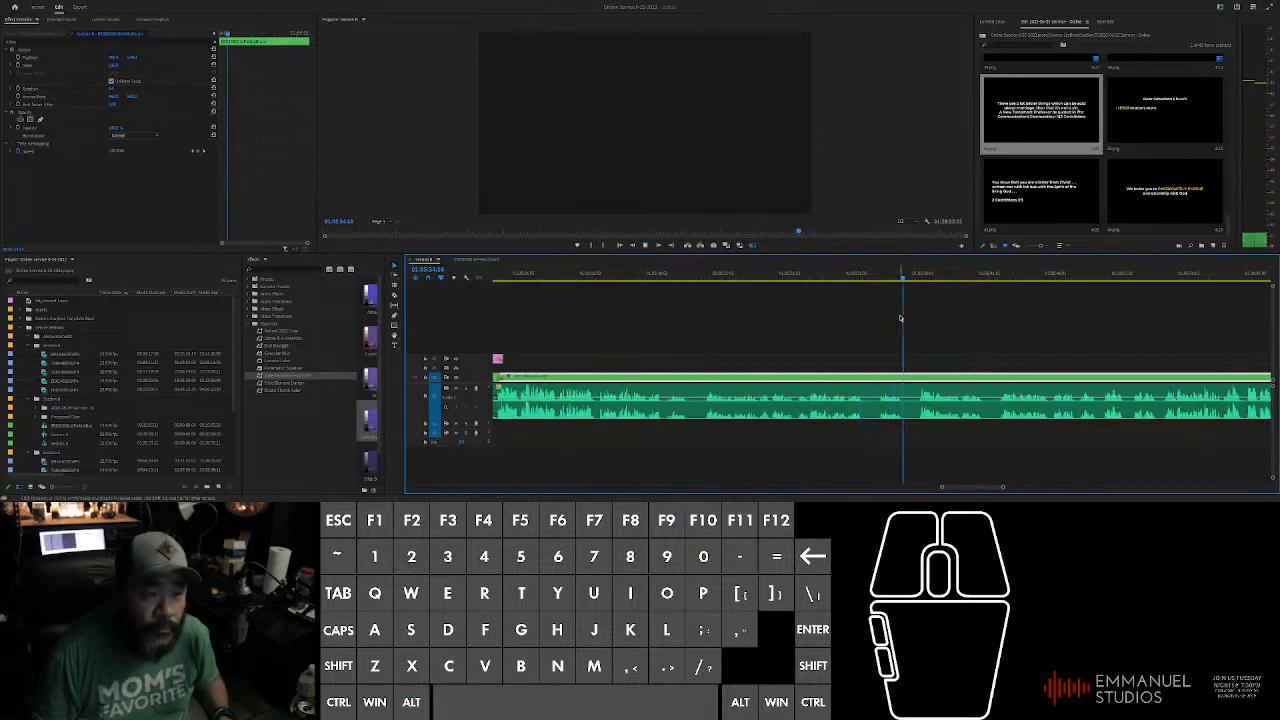
pyautogui.press('space')
pyautogui.press('space')
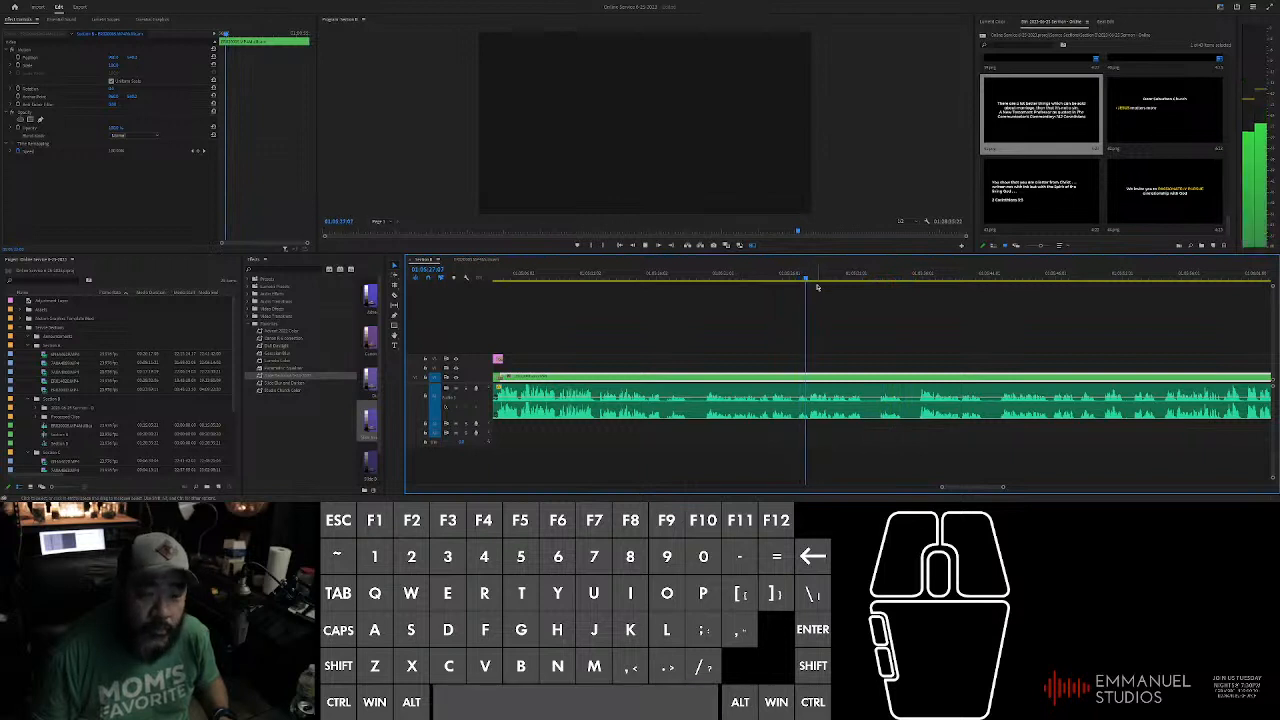
pyautogui.keyDown('alt'); pyautogui.scroll(3, 818, 287); pyautogui.keyUp('alt')
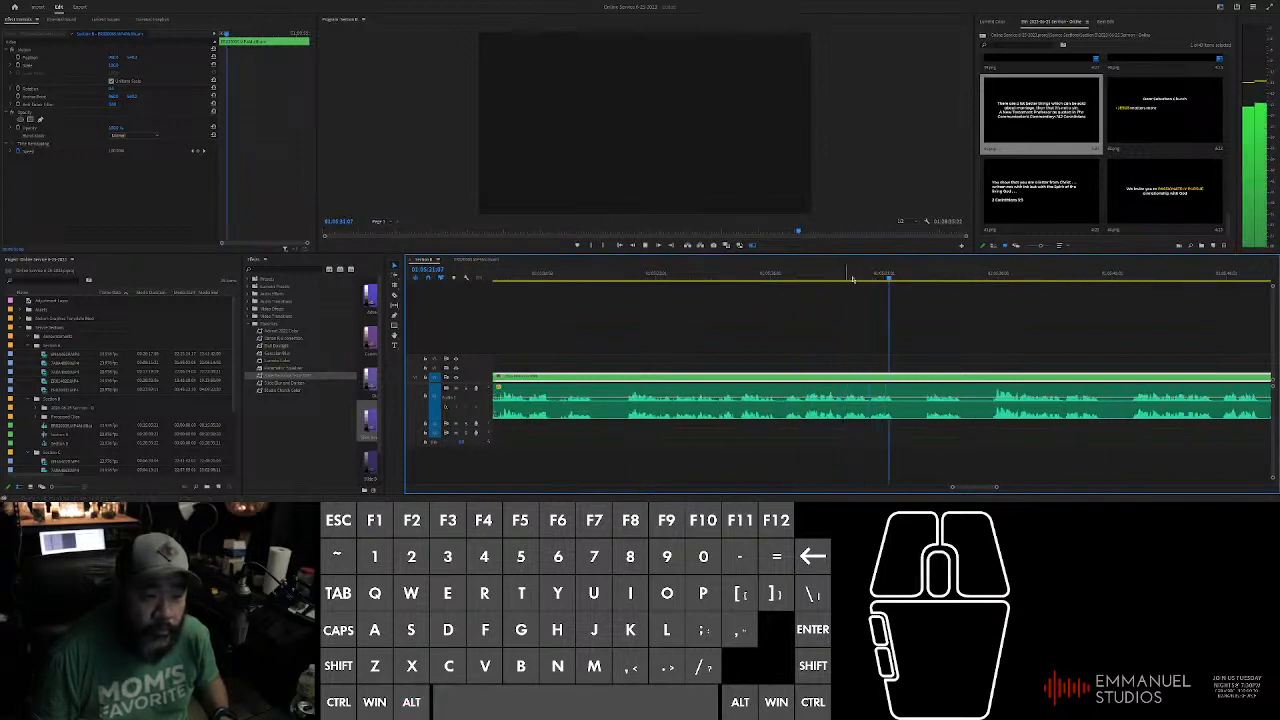
pyautogui.click(863, 276)
pyautogui.moveTo(1163, 112); pyautogui.dragTo(869, 359)
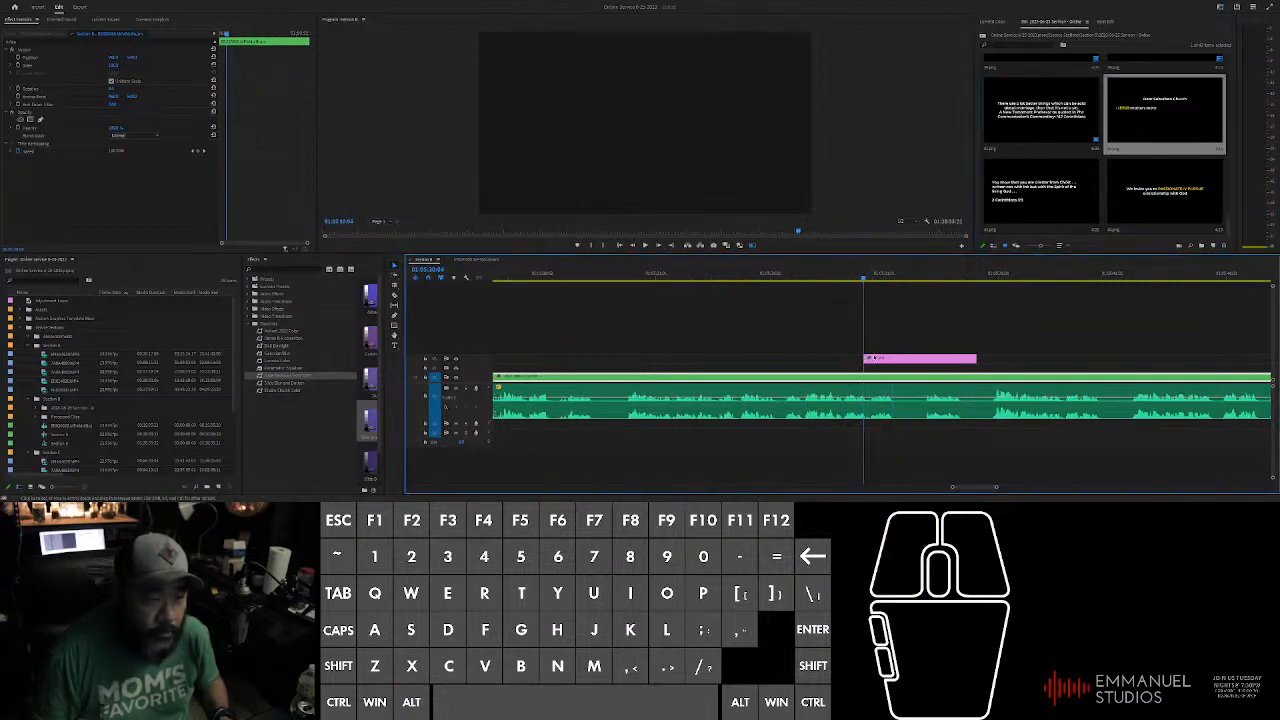
# Step: Extend the end of the new slide to about 01:05:45 and split the sermon video at the slide's start
pyautogui.scroll(5, 937, 331)
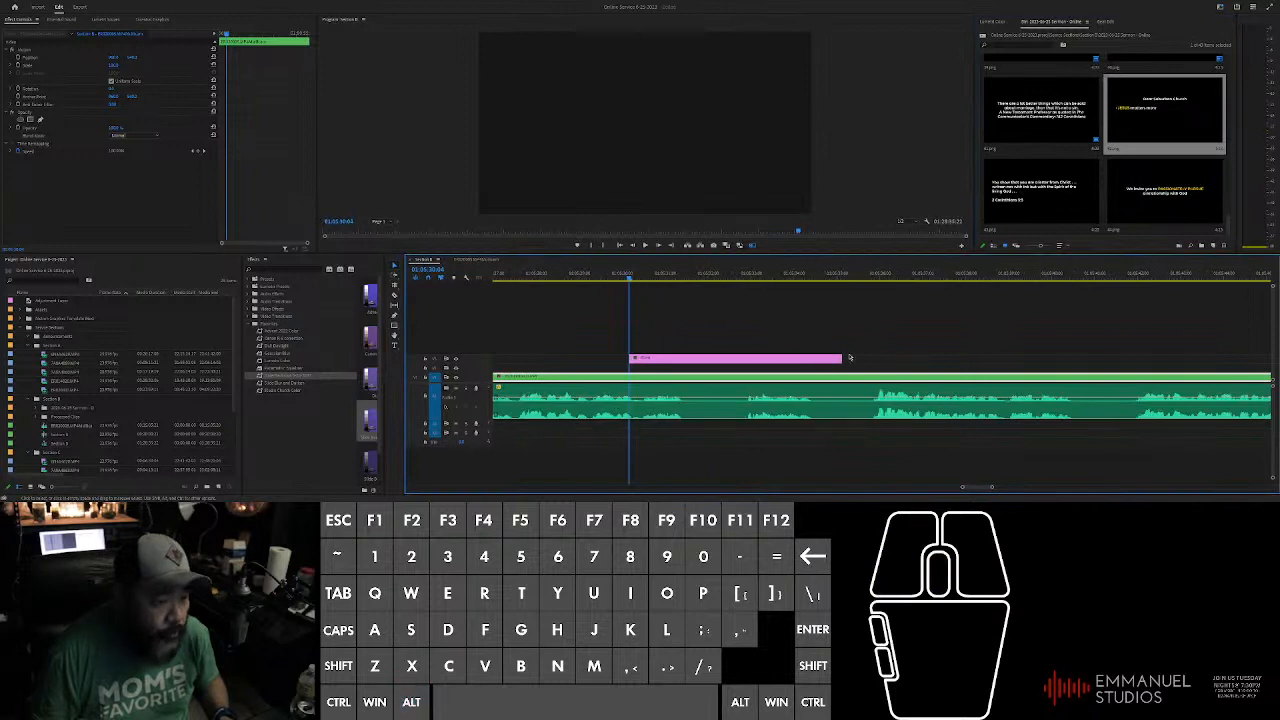
pyautogui.moveTo(841, 358); pyautogui.dragTo(1008, 358)
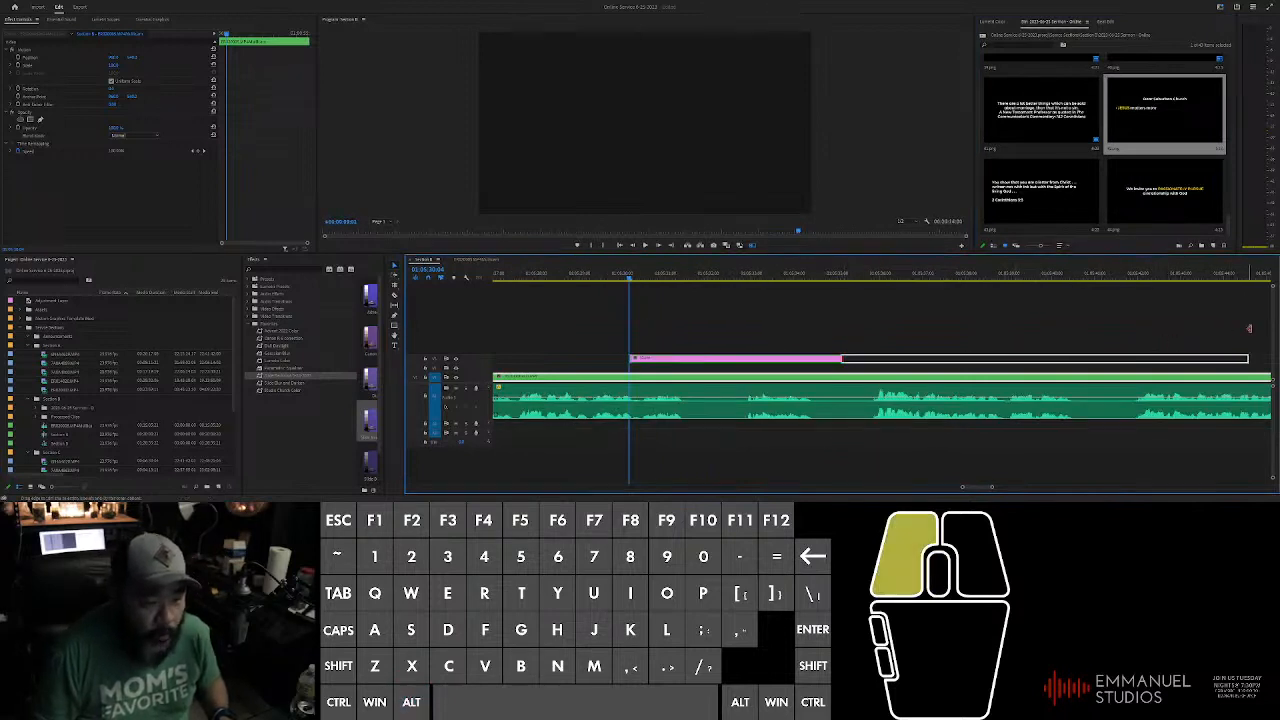
pyautogui.moveTo(1268, 323); pyautogui.dragTo(1238, 336)
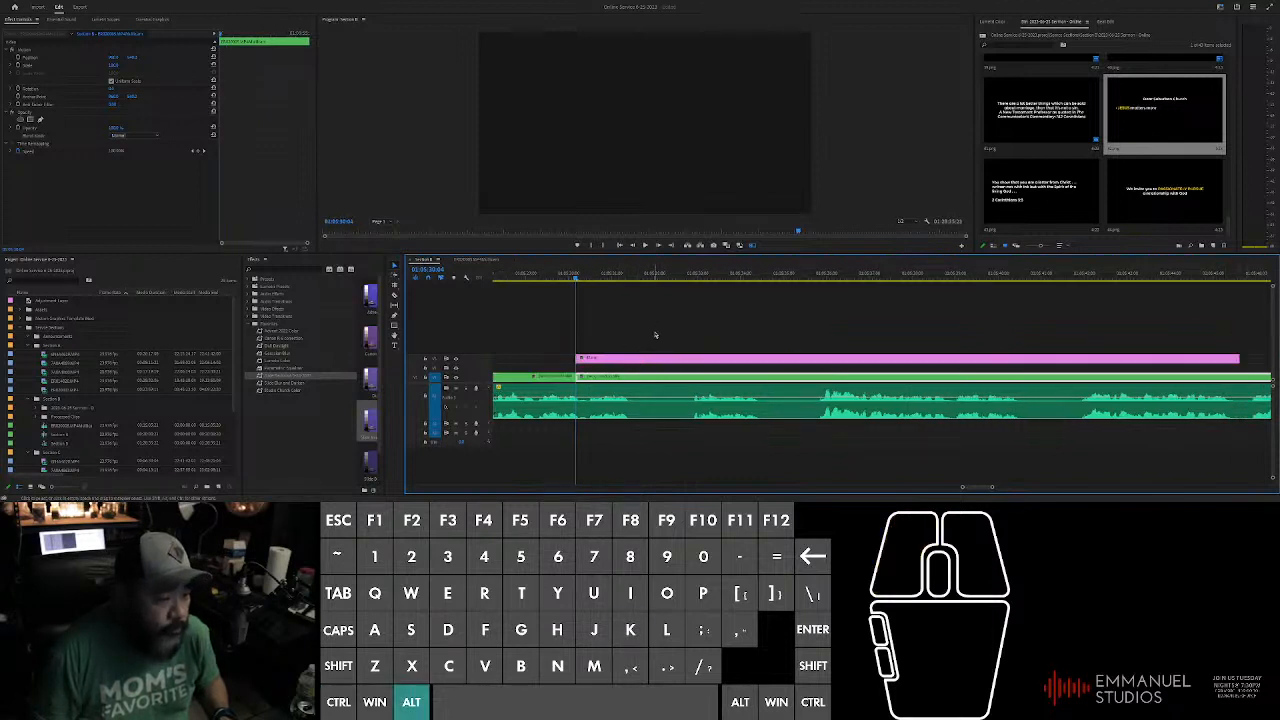
# Step: Split the sermon video again at about 01:05:33 and apply default transitions to both cuts and to the slide's ends
pyautogui.keyDown('alt'); pyautogui.scroll(-5, 640, 360); pyautogui.keyUp('alt')
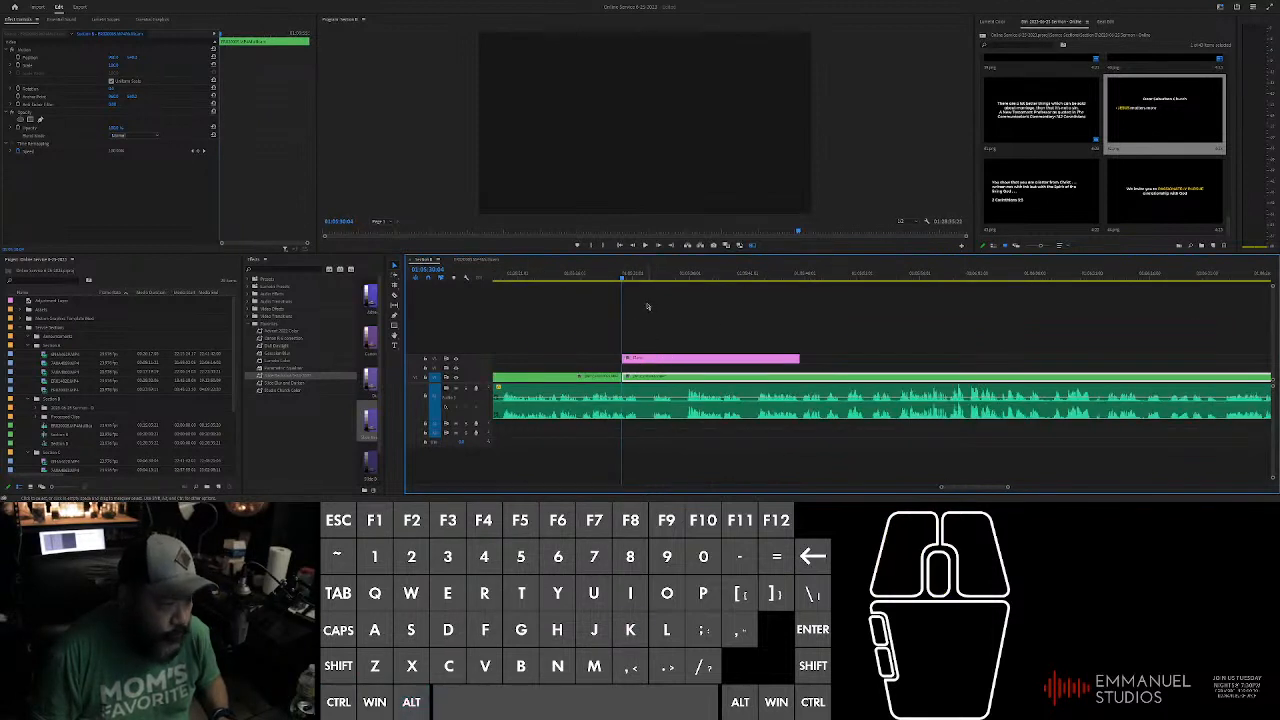
pyautogui.moveTo(621, 279); pyautogui.dragTo(660, 279)
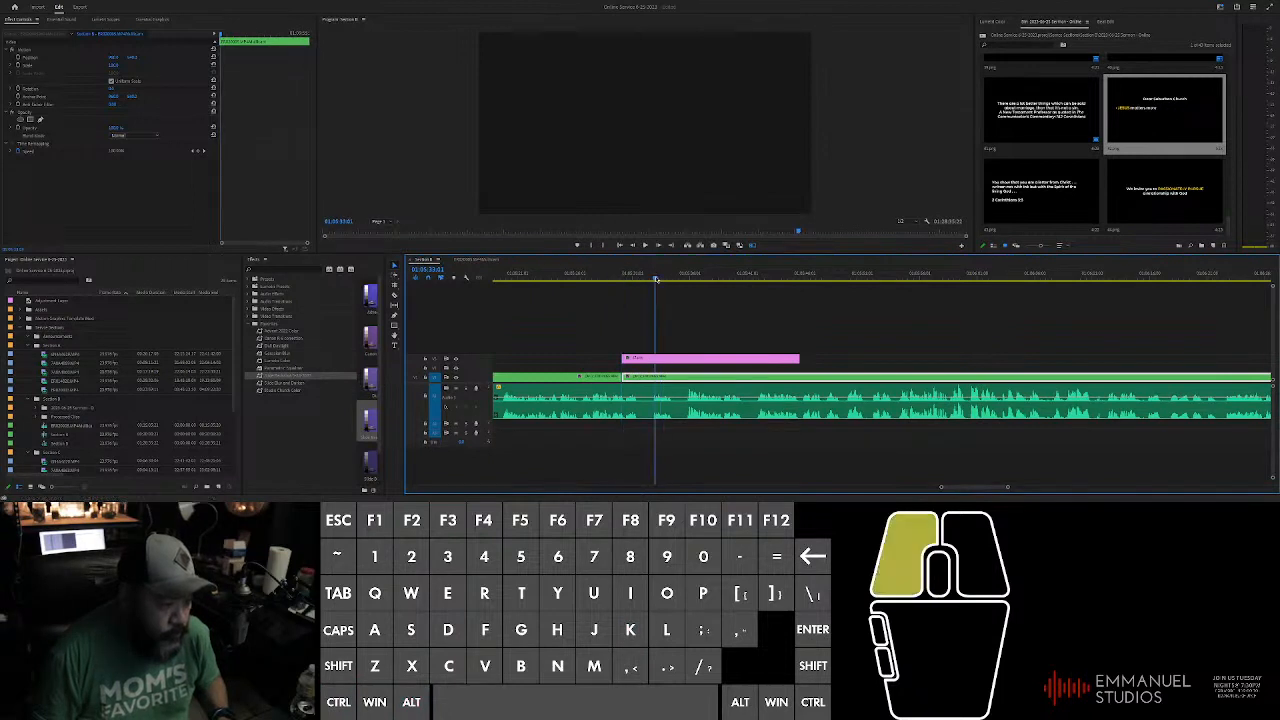
pyautogui.moveTo(586, 316); pyautogui.dragTo(680, 383)
pyautogui.hotkey('ctrl', 'd')
pyautogui.keyDown('alt'); pyautogui.scroll(3, 714, 363); pyautogui.keyUp('alt')
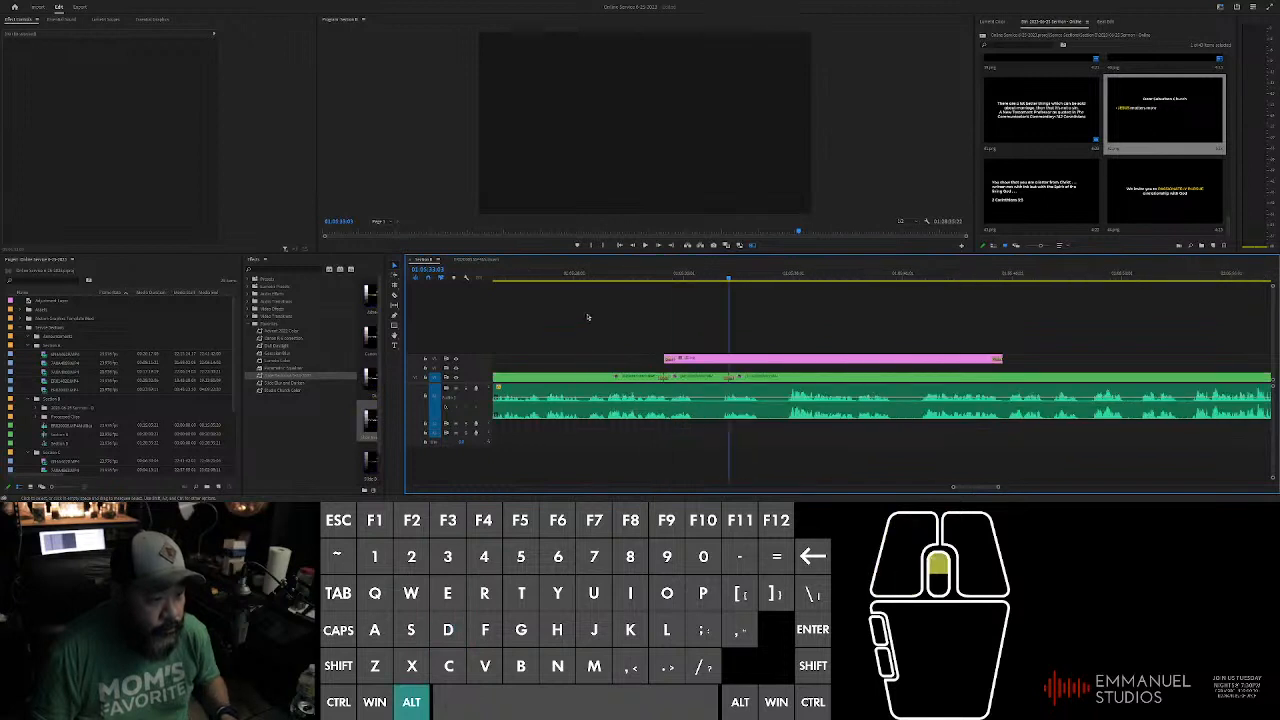
# Step: Shift the new slide slightly earlier on its track and adjust its vertical position in the frame
pyautogui.click(701, 361)
pyautogui.moveTo(700, 363); pyautogui.dragTo(694, 363)
pyautogui.click(398, 95)
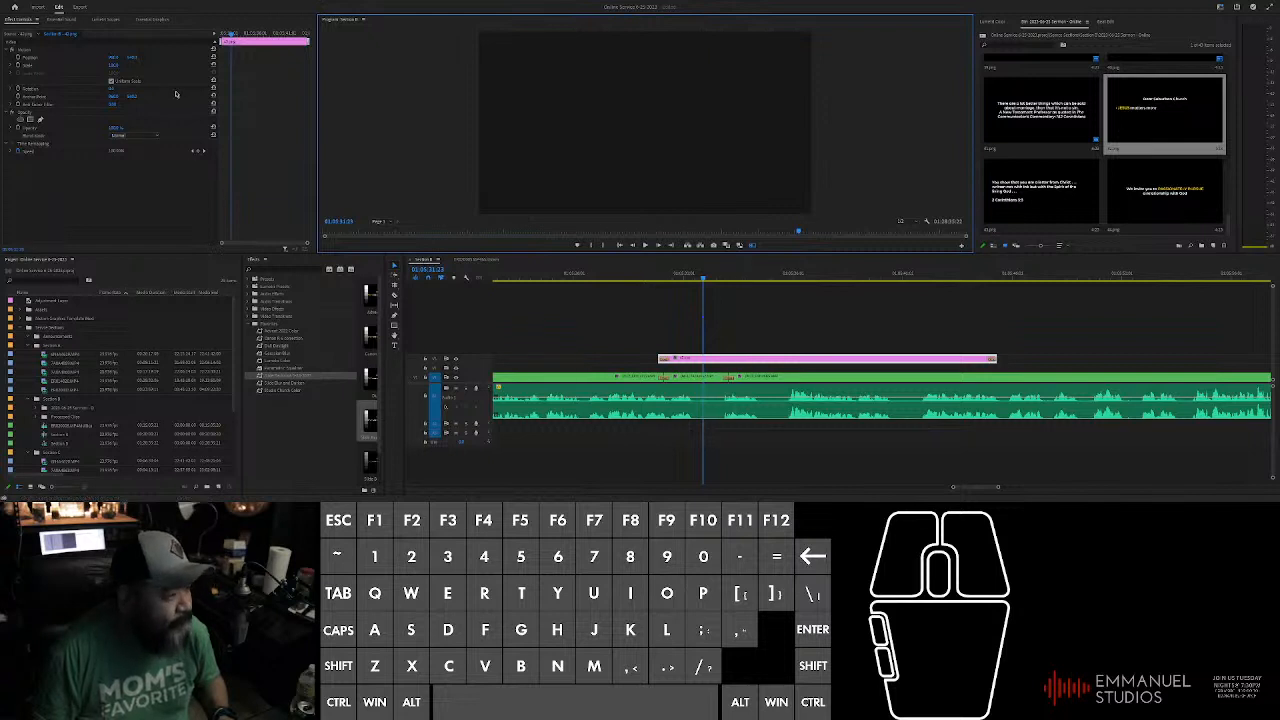
pyautogui.click(136, 57)
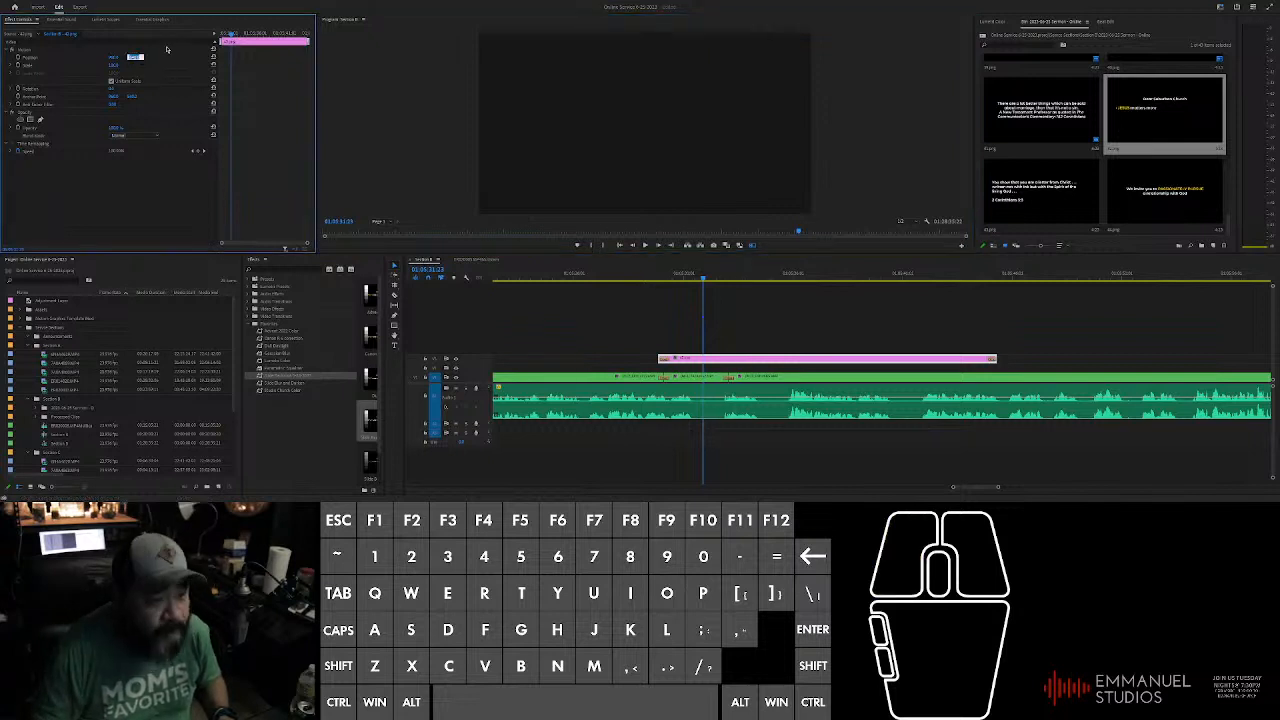
pyautogui.click(135, 57)
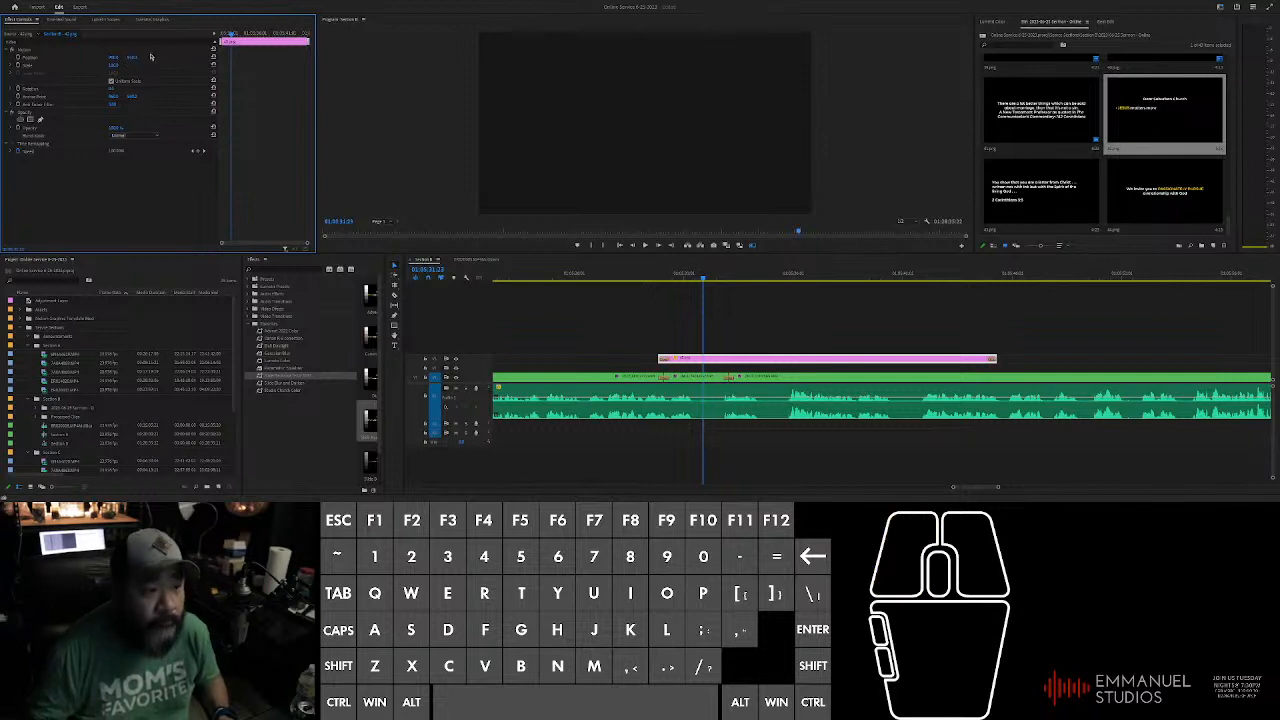
# Step: Play back the new slide from its start at about 01:05:30 to check its transitions and timing against the speech
pyautogui.click(767, 290)
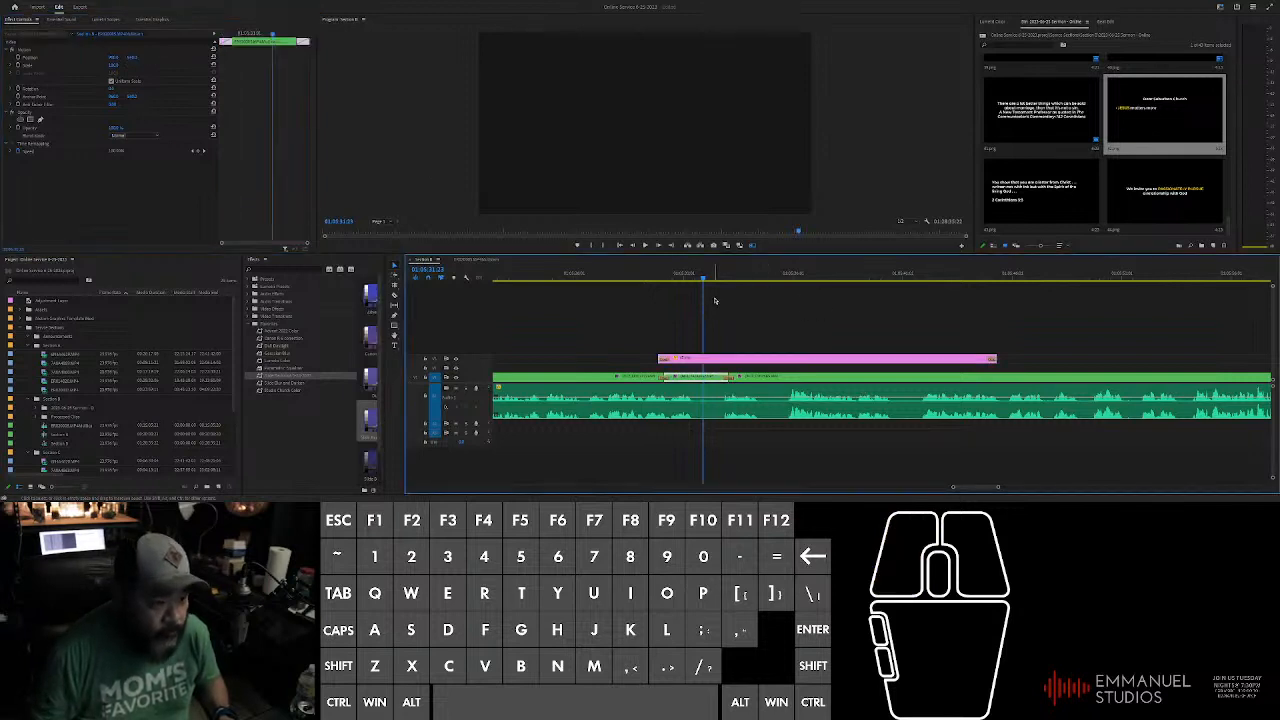
pyautogui.keyDown('shift'); pyautogui.click(667, 281); pyautogui.keyUp('shift')
pyautogui.scroll(2, 705, 300)
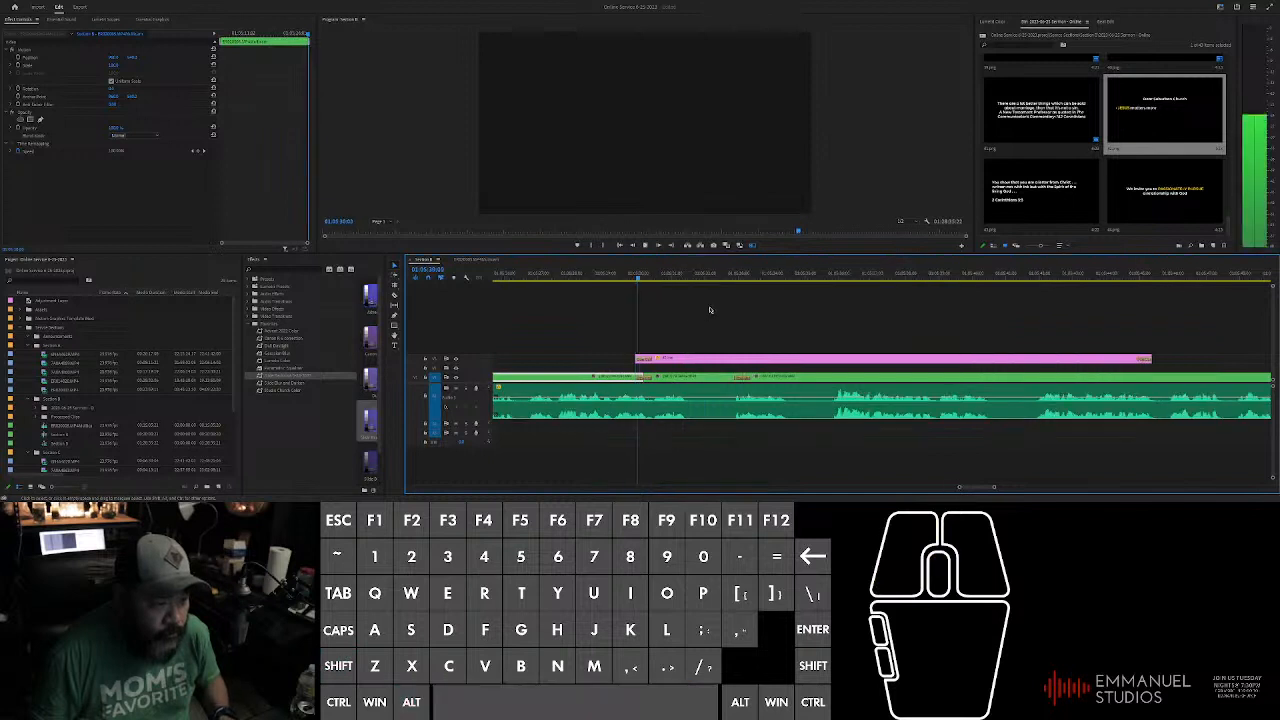
pyautogui.scroll(-4, 755, 312)
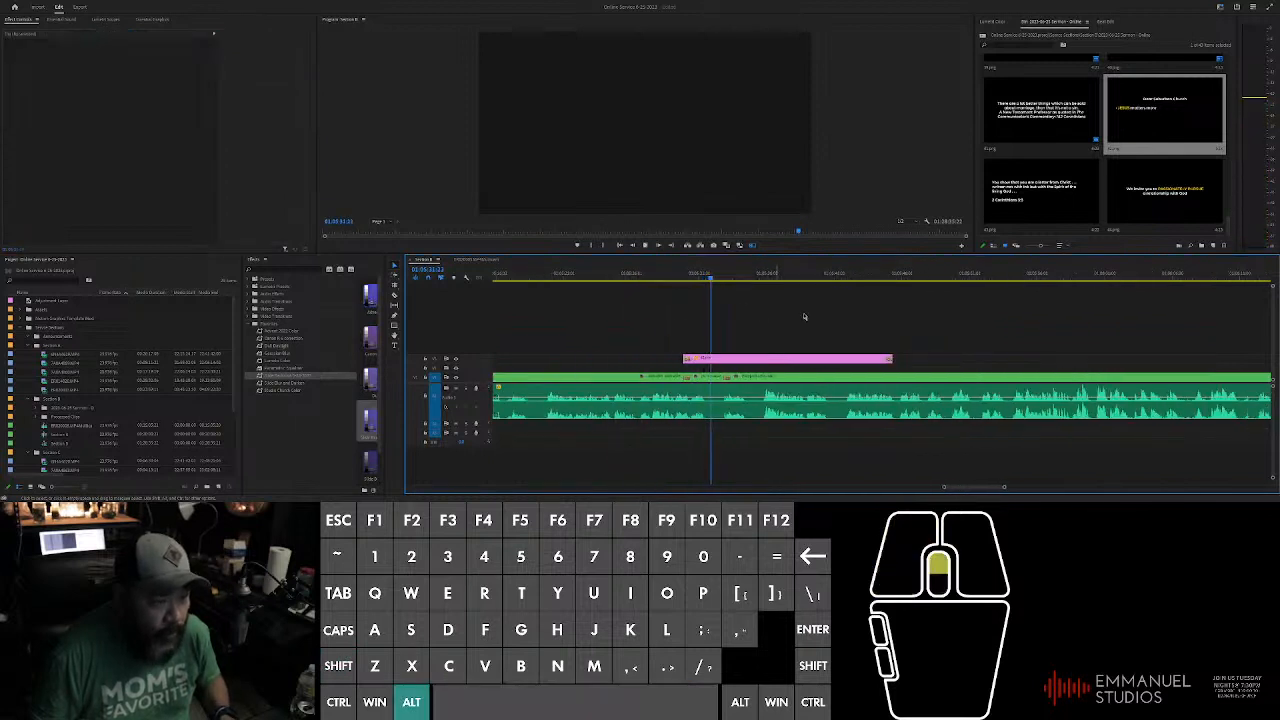
pyautogui.scroll(2, 797, 317)
pyautogui.click(807, 317)
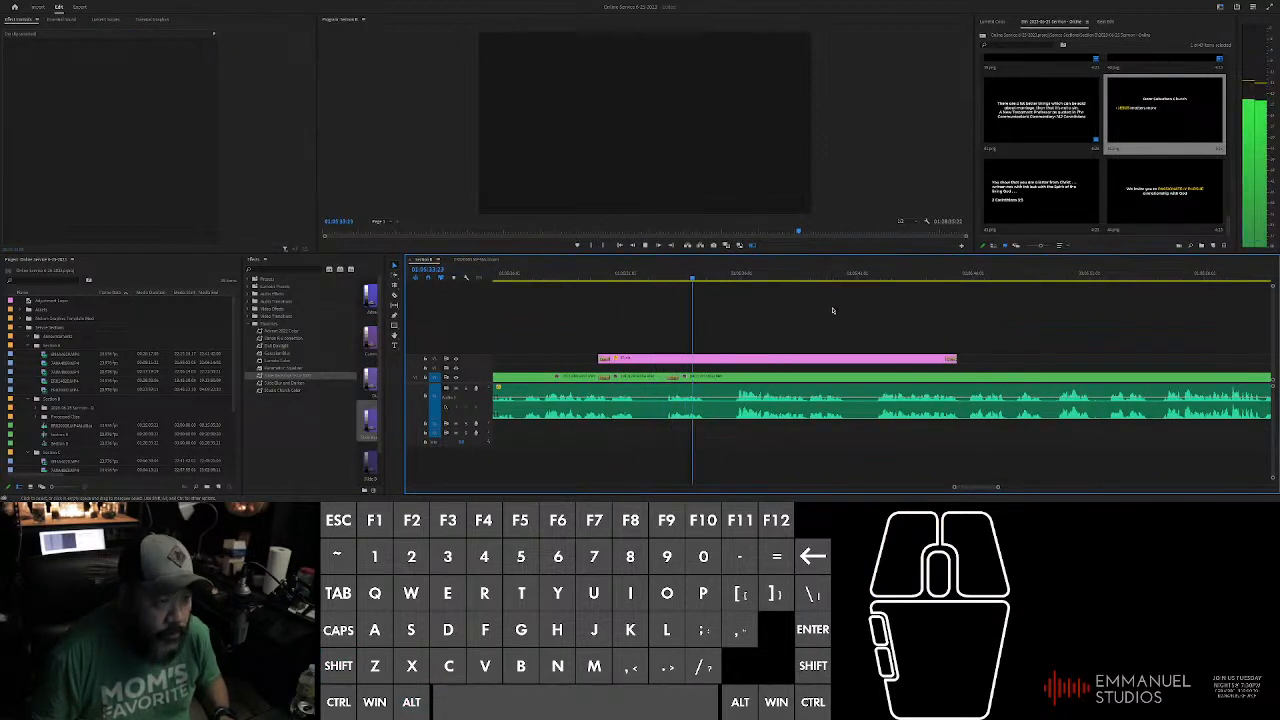
pyautogui.scroll(-3, 880, 300)
pyautogui.scroll(2, 910, 340)
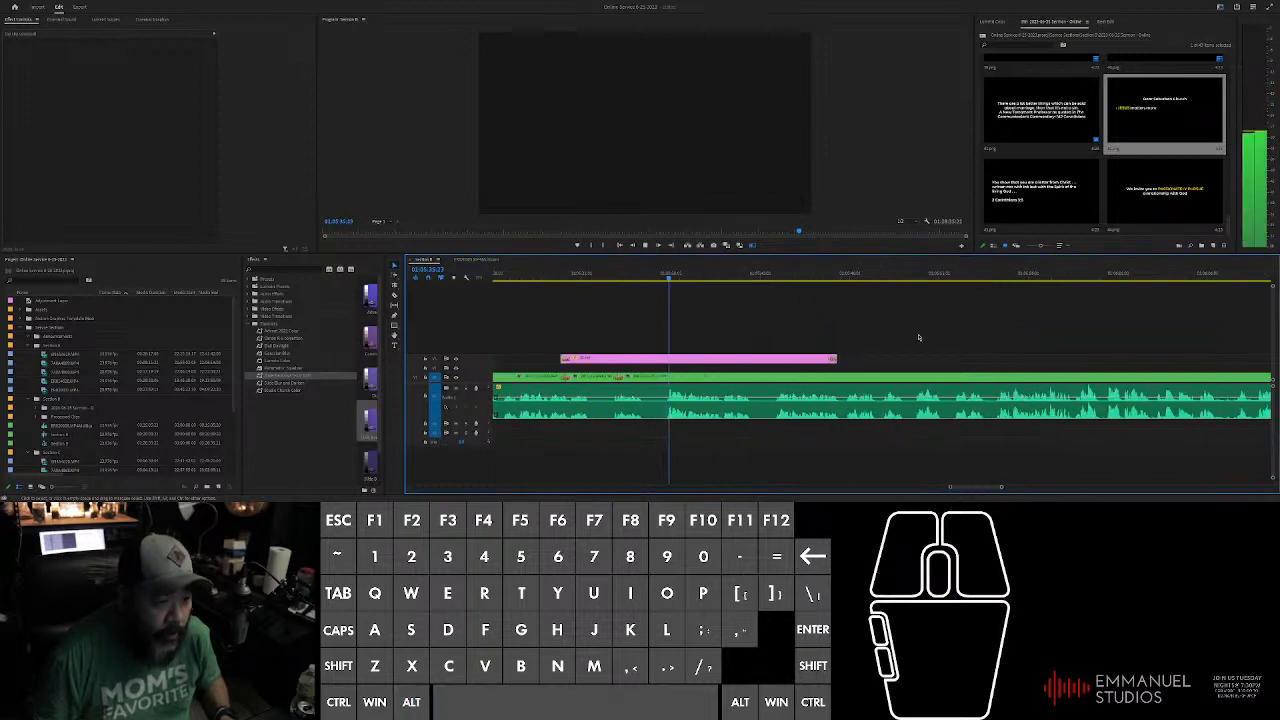
pyautogui.scroll(-2, 899, 335)
pyautogui.scroll(1, 899, 335)
pyautogui.scroll(-2, 899, 335)
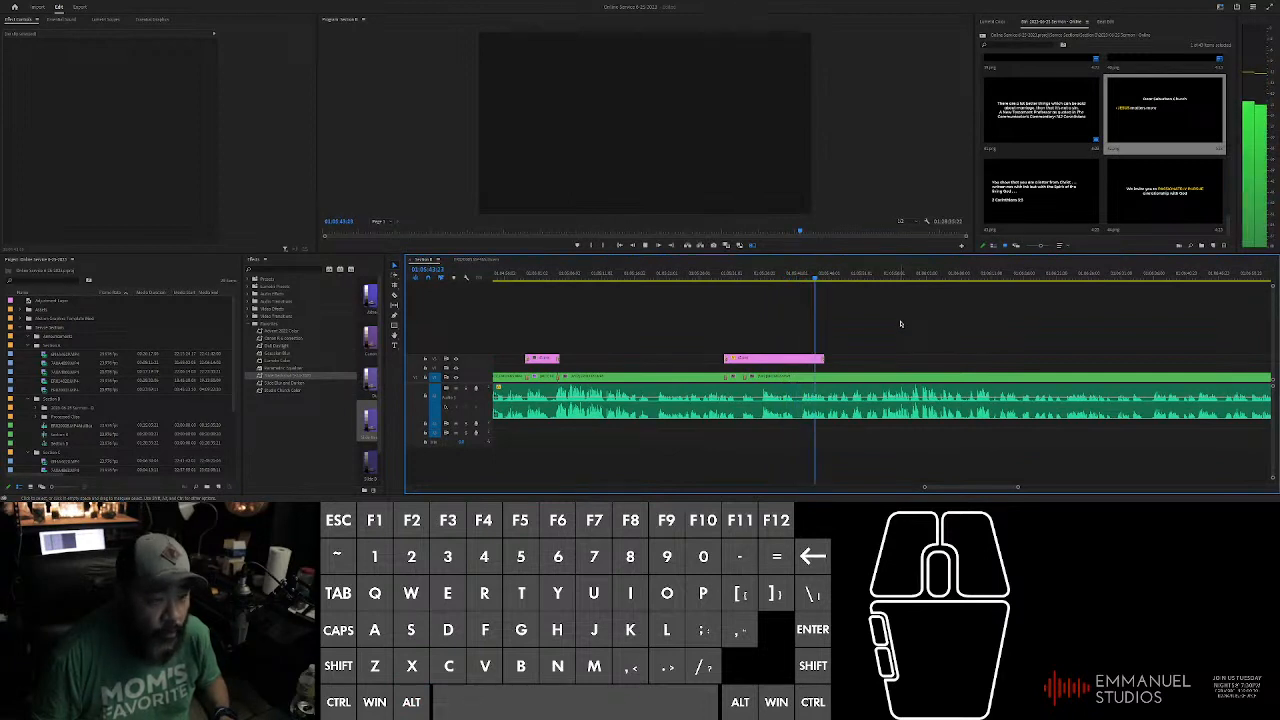
# Step: Listen to the sermon after the new slide, from about 01:05:45 to 01:06:07, for the next slide's cue
pyautogui.click(900, 323)
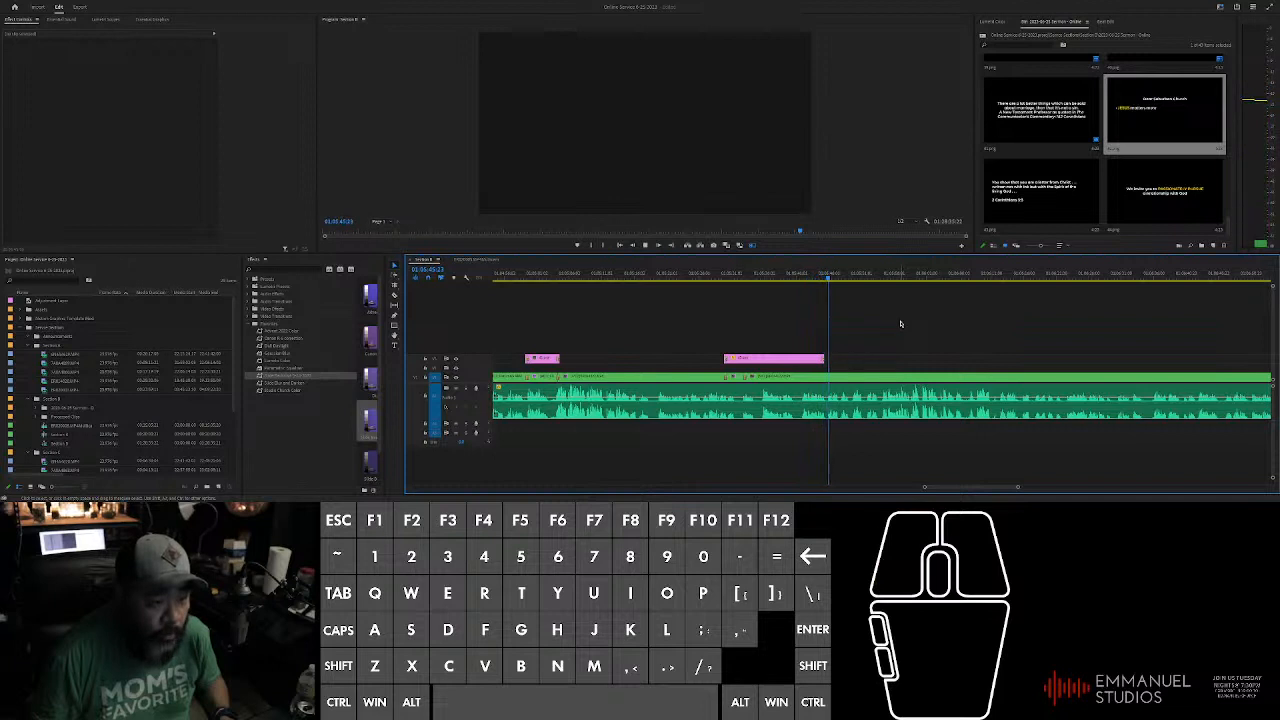
pyautogui.scroll(-4, 900, 323)
pyautogui.keyDown('alt'); pyautogui.scroll(3, 720, 340); pyautogui.keyUp('alt')
pyautogui.keyDown('alt'); pyautogui.scroll(-3, 724, 332); pyautogui.keyUp('alt')
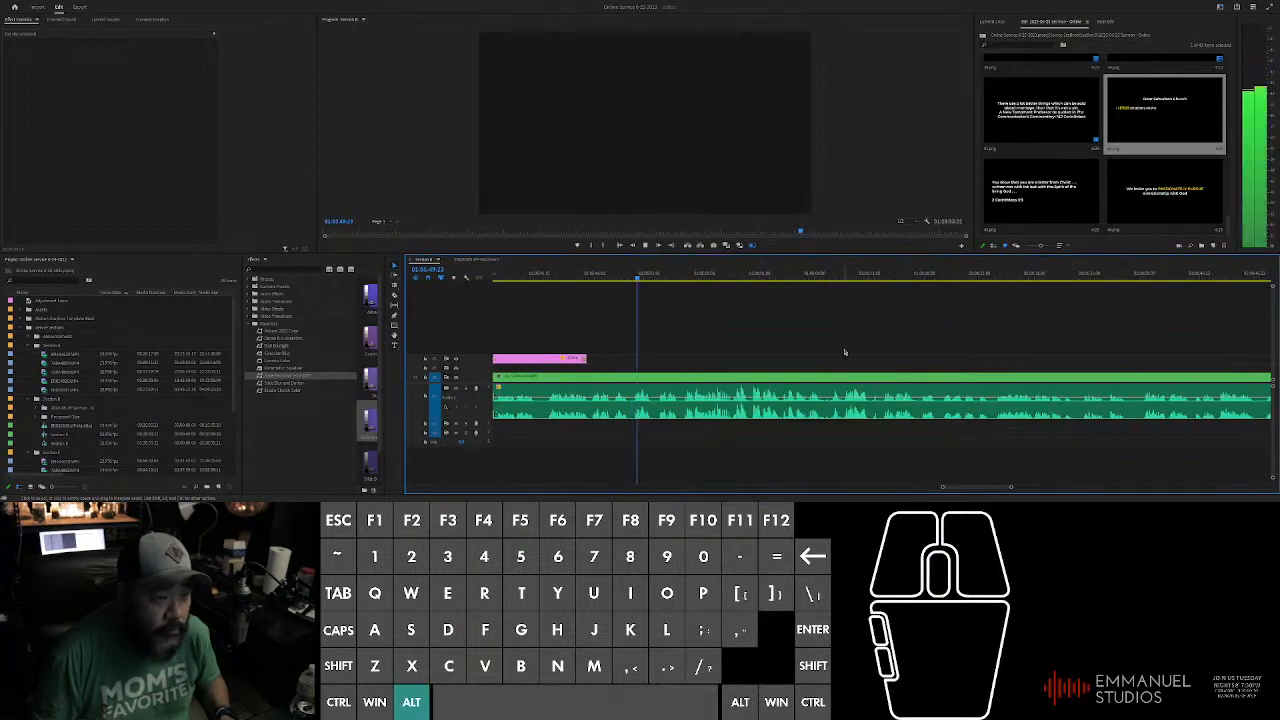
pyautogui.keyDown('alt'); pyautogui.scroll(2, 774, 335); pyautogui.keyUp('alt')
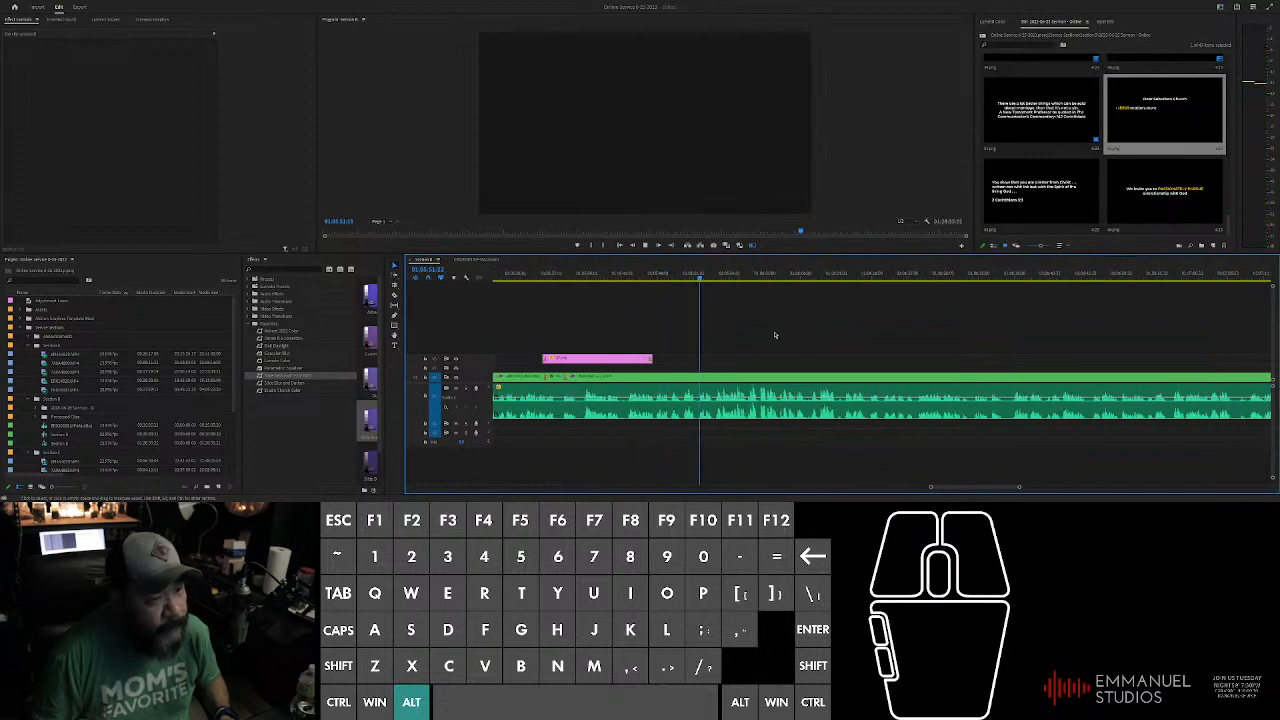
pyautogui.keyDown('alt'); pyautogui.scroll(1, 774, 335); pyautogui.keyUp('alt')
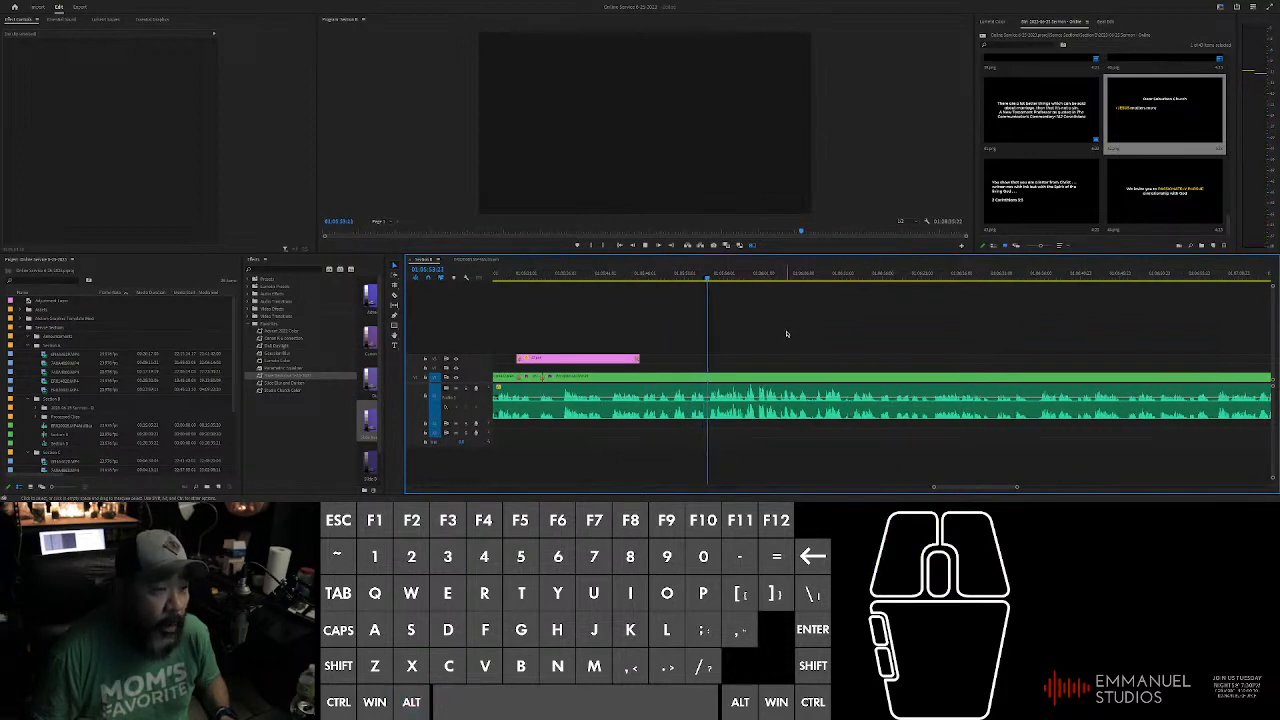
pyautogui.keyDown('alt'); pyautogui.scroll(-1, 790, 330); pyautogui.keyUp('alt')
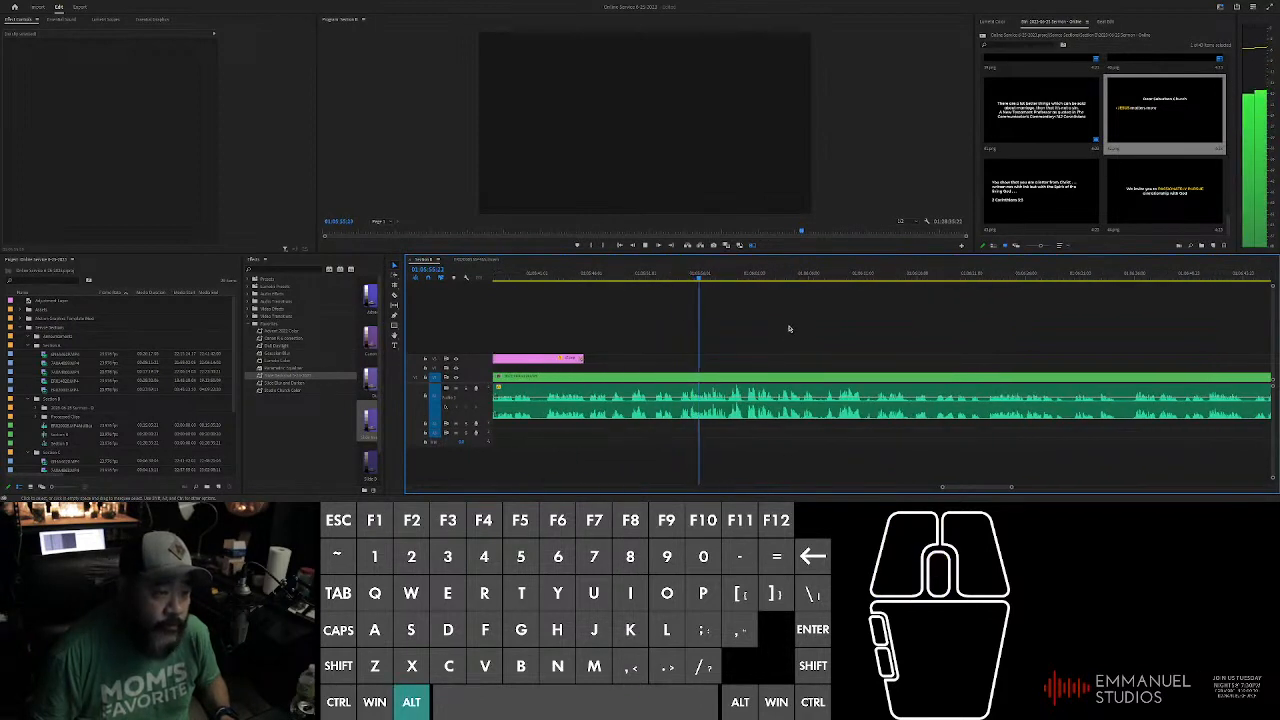
pyautogui.keyDown('alt'); pyautogui.scroll(1, 789, 328); pyautogui.keyUp('alt')
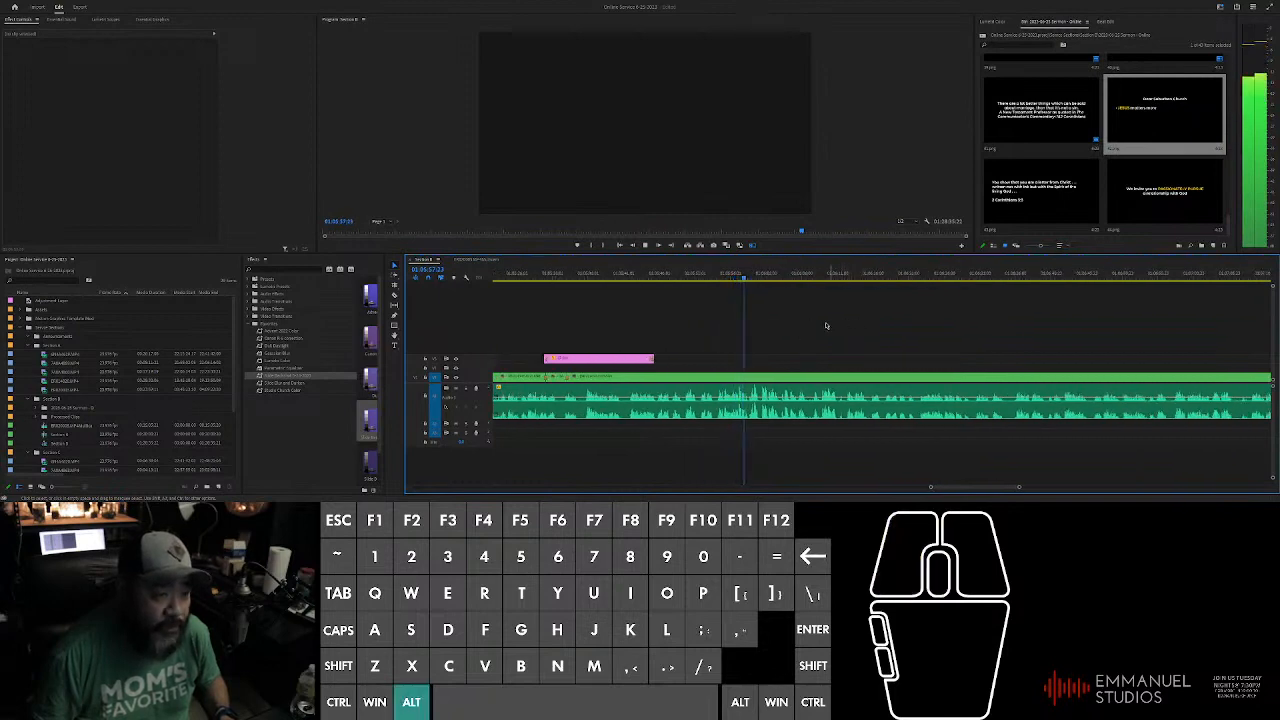
pyautogui.keyDown('alt'); pyautogui.scroll(-1, 792, 327); pyautogui.keyUp('alt')
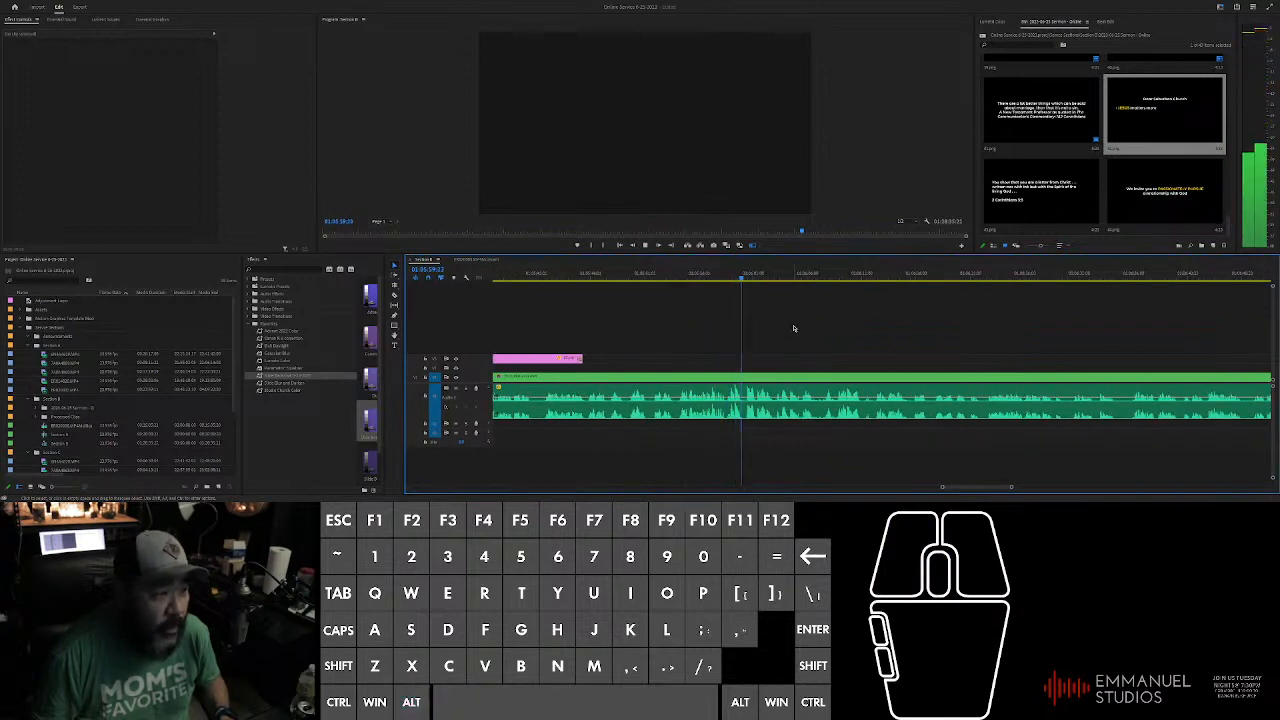
pyautogui.keyDown('alt'); pyautogui.scroll(2, 801, 322); pyautogui.keyUp('alt')
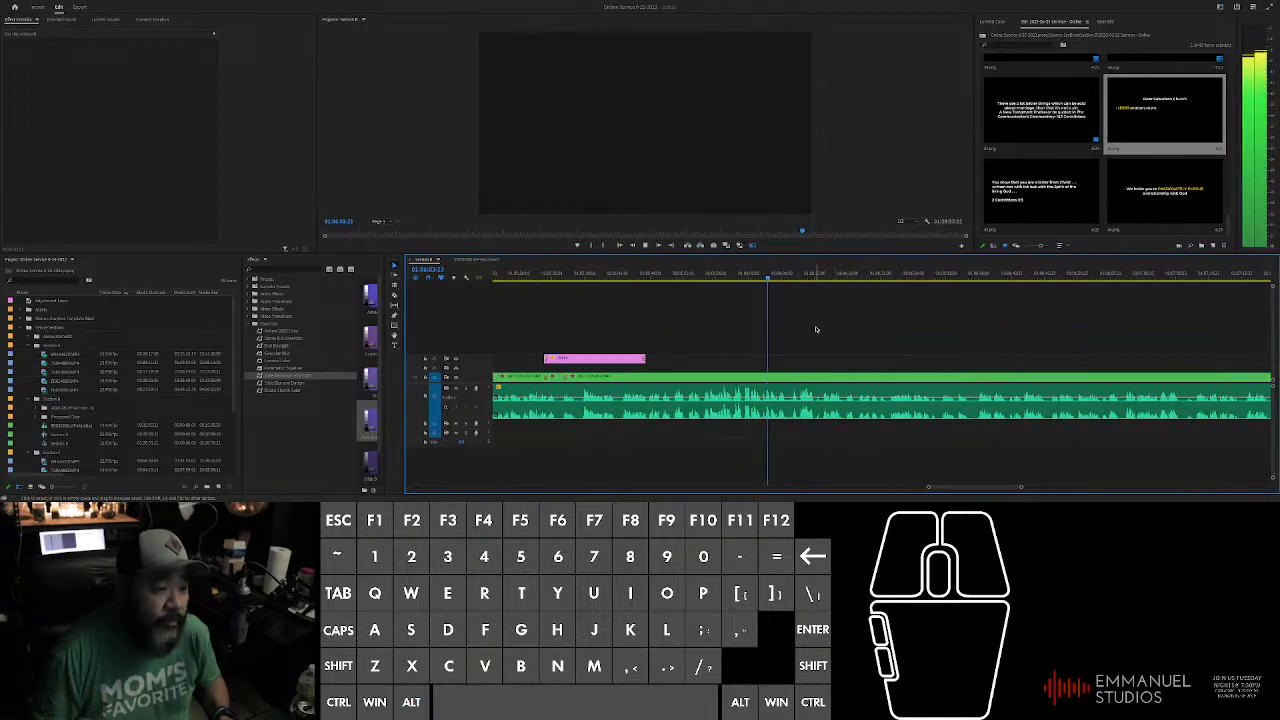
pyautogui.click(845, 317)
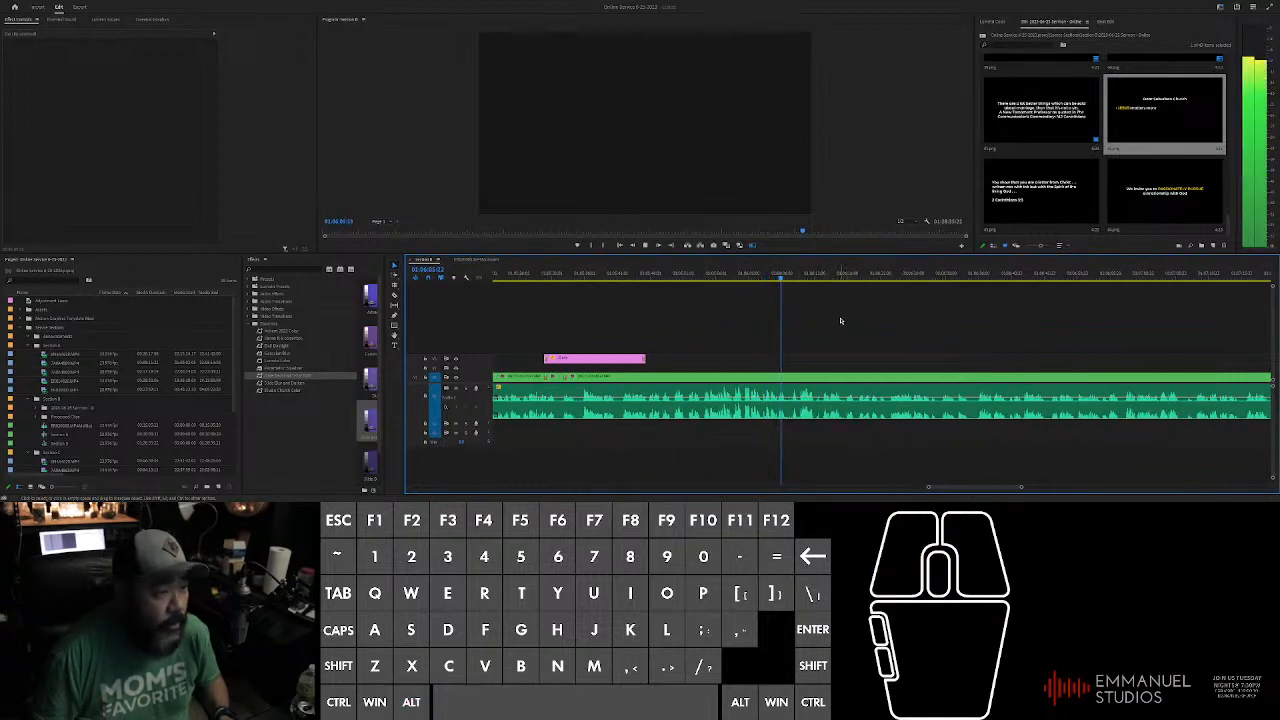
pyautogui.keyDown('alt'); pyautogui.scroll(-3, 848, 317); pyautogui.keyUp('alt')
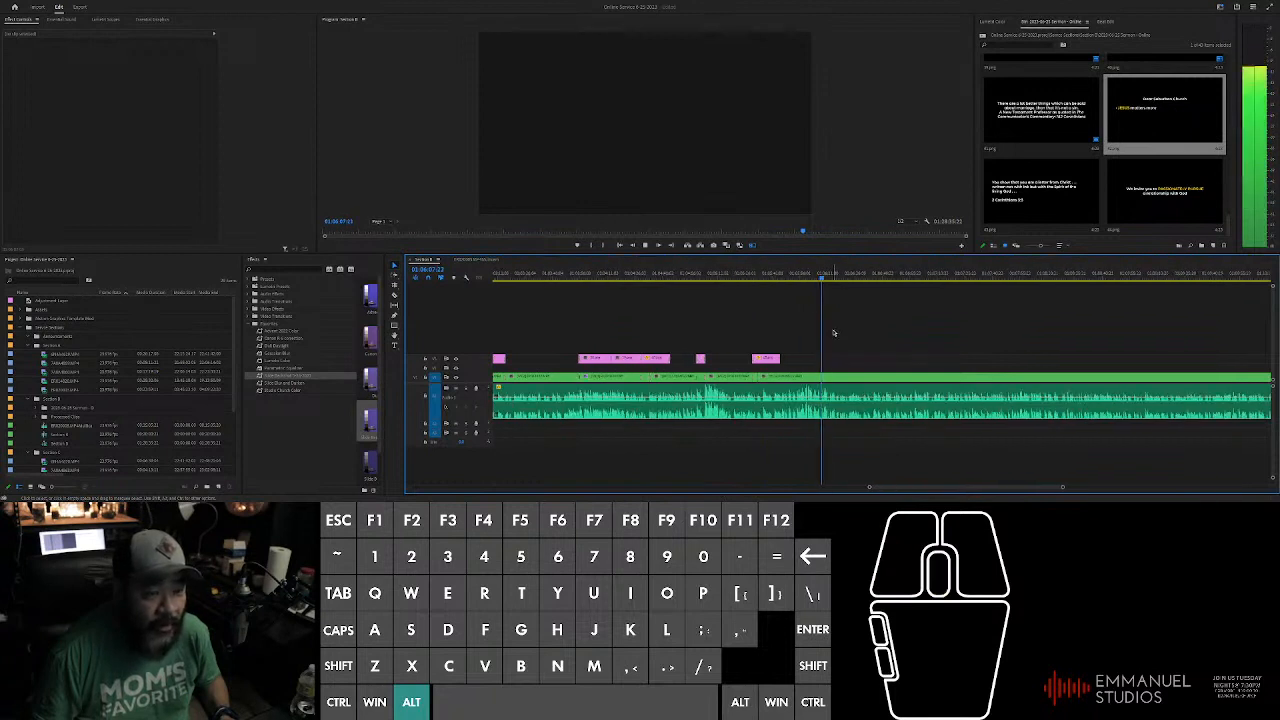
# Step: Skip ahead in the sermon to the next cue and place the 2 Corinthians slide above the video at about 01:07:03
pyautogui.moveTo(825, 280); pyautogui.dragTo(924, 266)
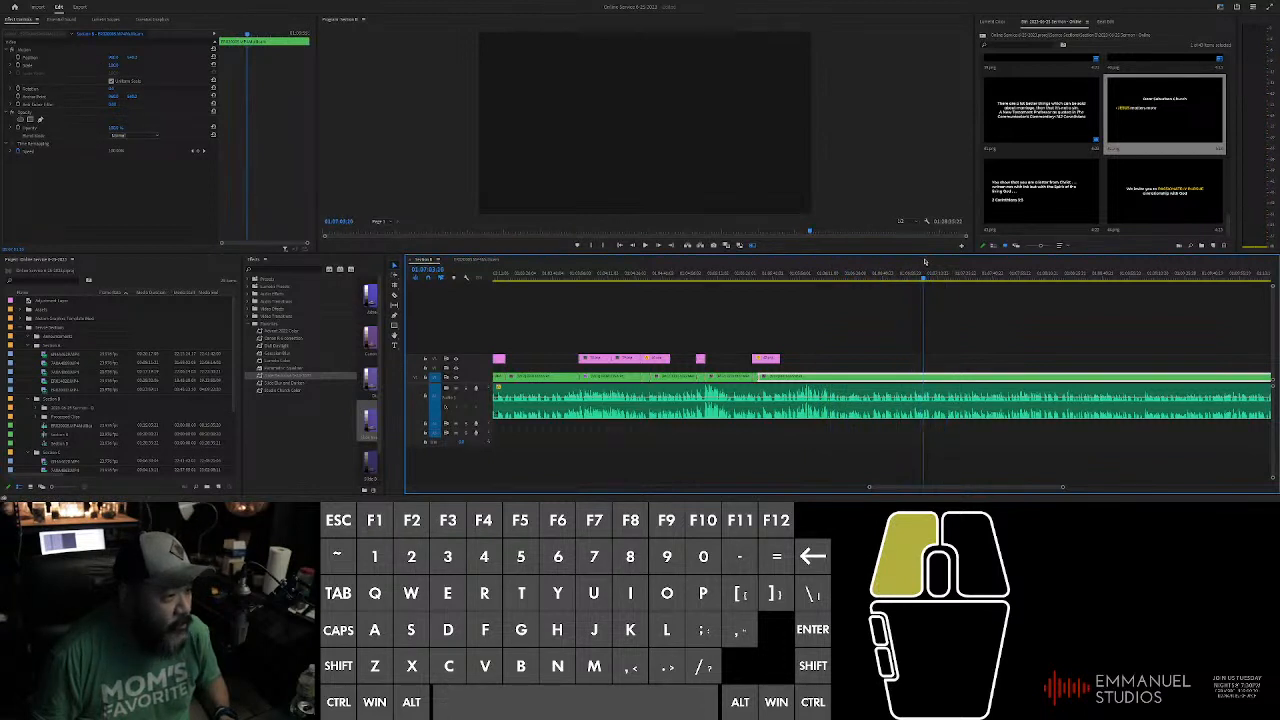
pyautogui.keyDown('alt'); pyautogui.scroll(4, 916, 300); pyautogui.keyUp('alt')
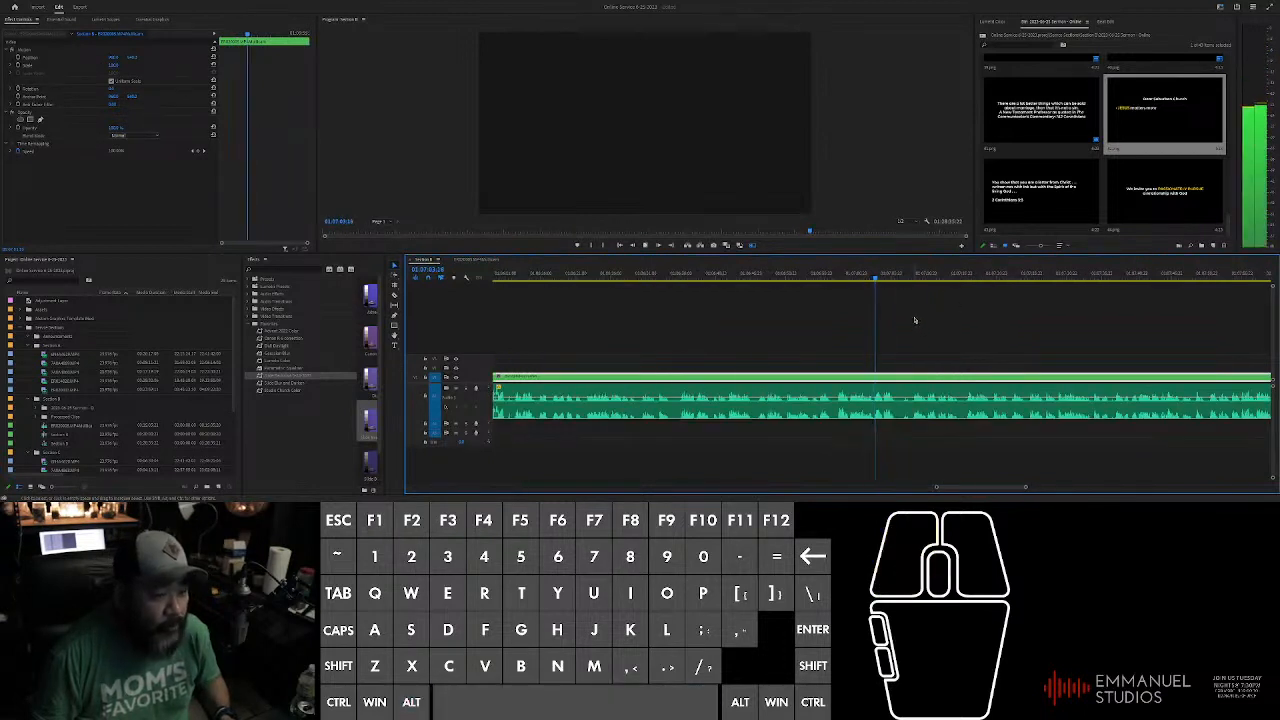
pyautogui.click(855, 276)
pyautogui.press('space')
pyautogui.keyDown('alt'); pyautogui.scroll(3, 900, 325); pyautogui.keyUp('alt')
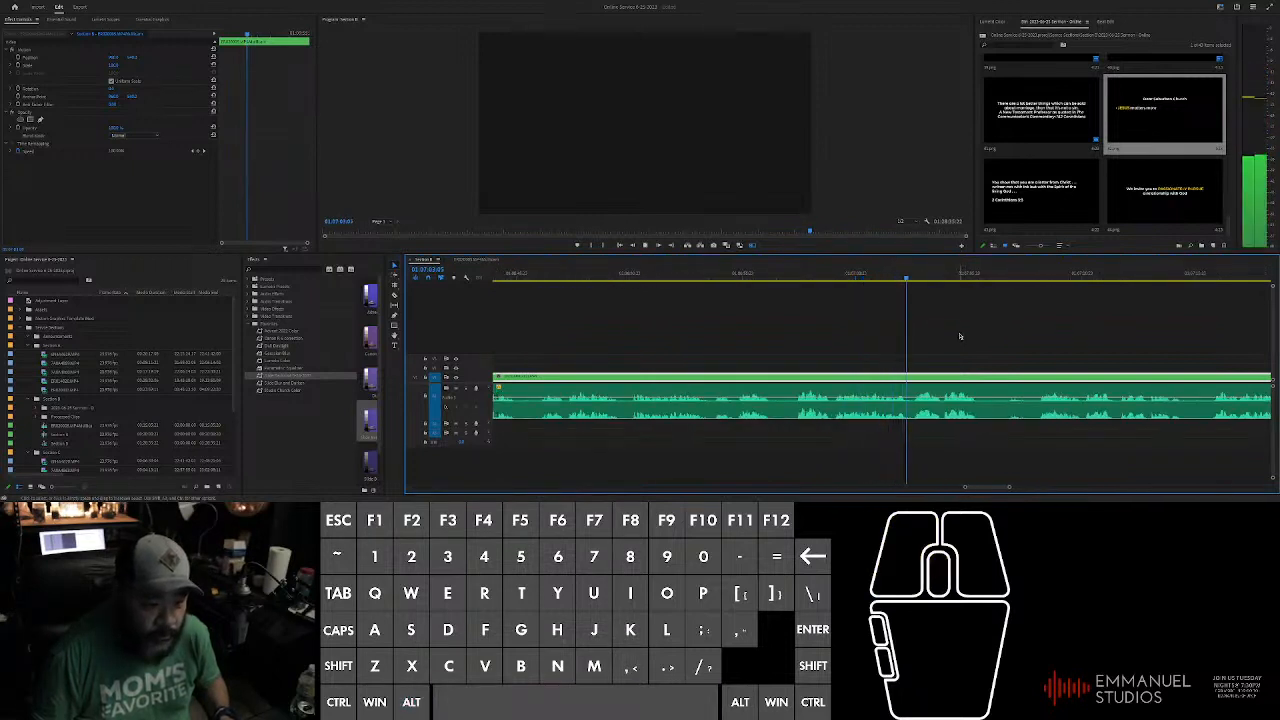
pyautogui.moveTo(1040, 225); pyautogui.dragTo(916, 358)
# Step: Adjust the vertical position of the 2 Corinthians slide in the frame and play the sermon from the slide's start
pyautogui.keyDown('alt'); pyautogui.scroll(1, 1059, 325); pyautogui.keyUp('alt')
pyautogui.keyDown('alt'); pyautogui.scroll(1, 1059, 325); pyautogui.keyUp('alt')
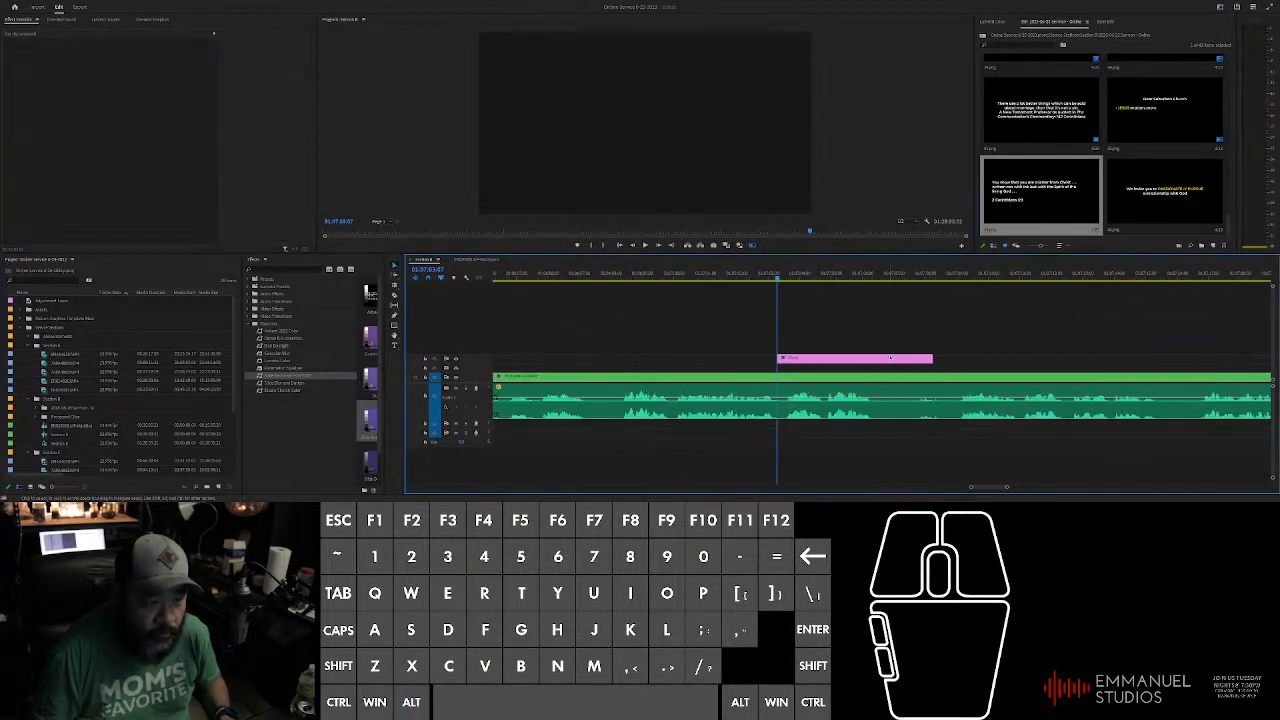
pyautogui.click(135, 57)
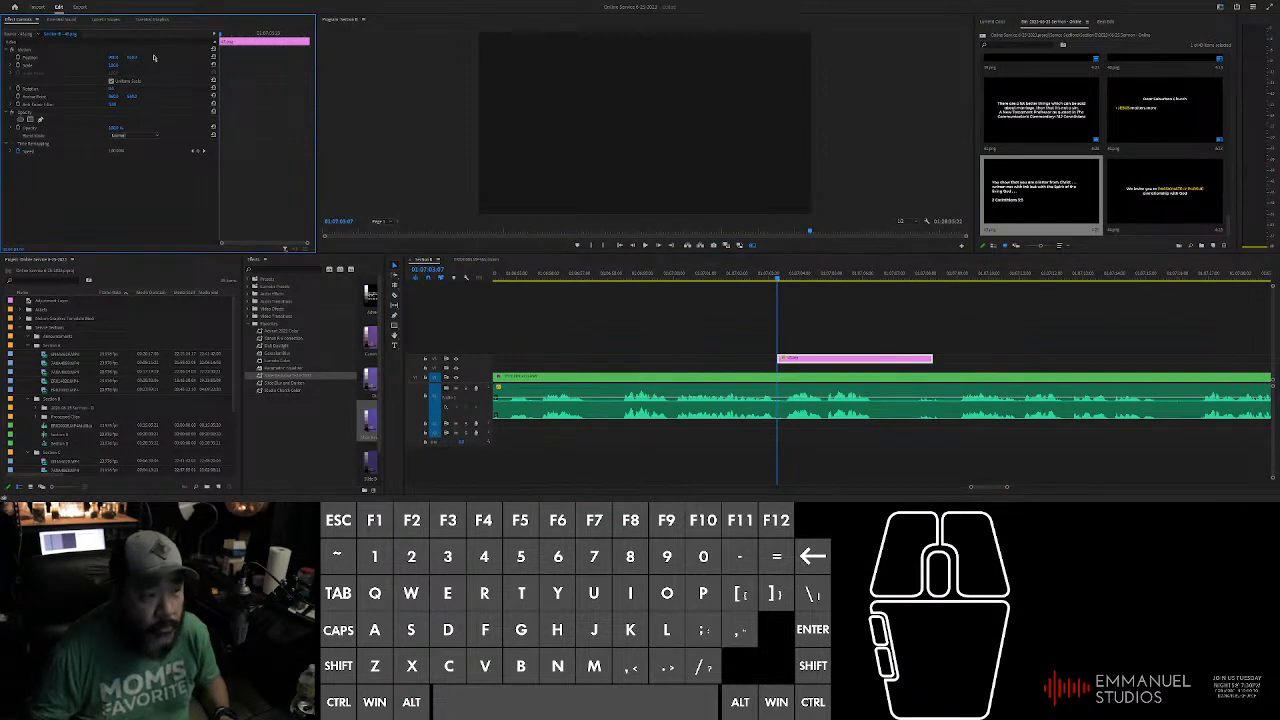
pyautogui.keyDown('alt'); pyautogui.scroll(1, 935, 323); pyautogui.keyUp('alt')
pyautogui.press('space')
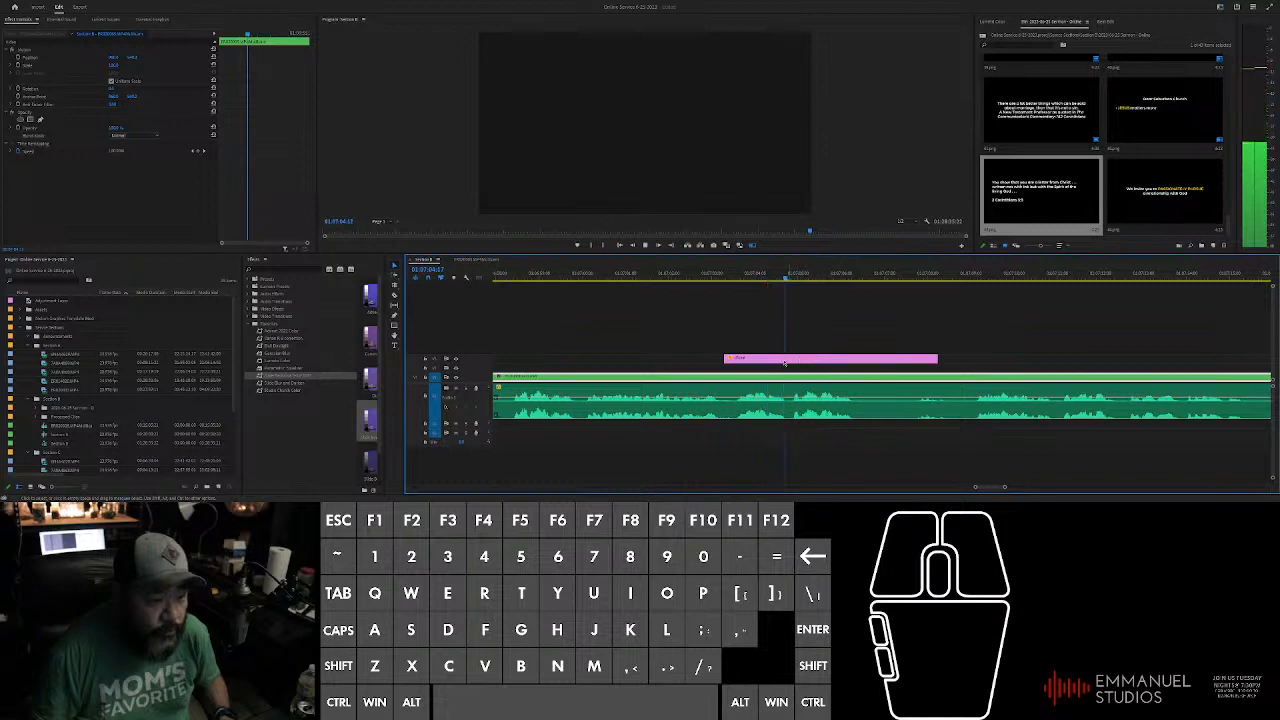
# Step: Play the sermon under the 2 Corinthians slide to about 01:07:16 and apply default transitions to both ends of the slide
pyautogui.click(1275, 355)
pyautogui.keyDown('alt'); pyautogui.scroll(1, 1111, 360); pyautogui.keyUp('alt')
pyautogui.keyDown('alt'); pyautogui.scroll(-2, 1111, 360); pyautogui.keyUp('alt')
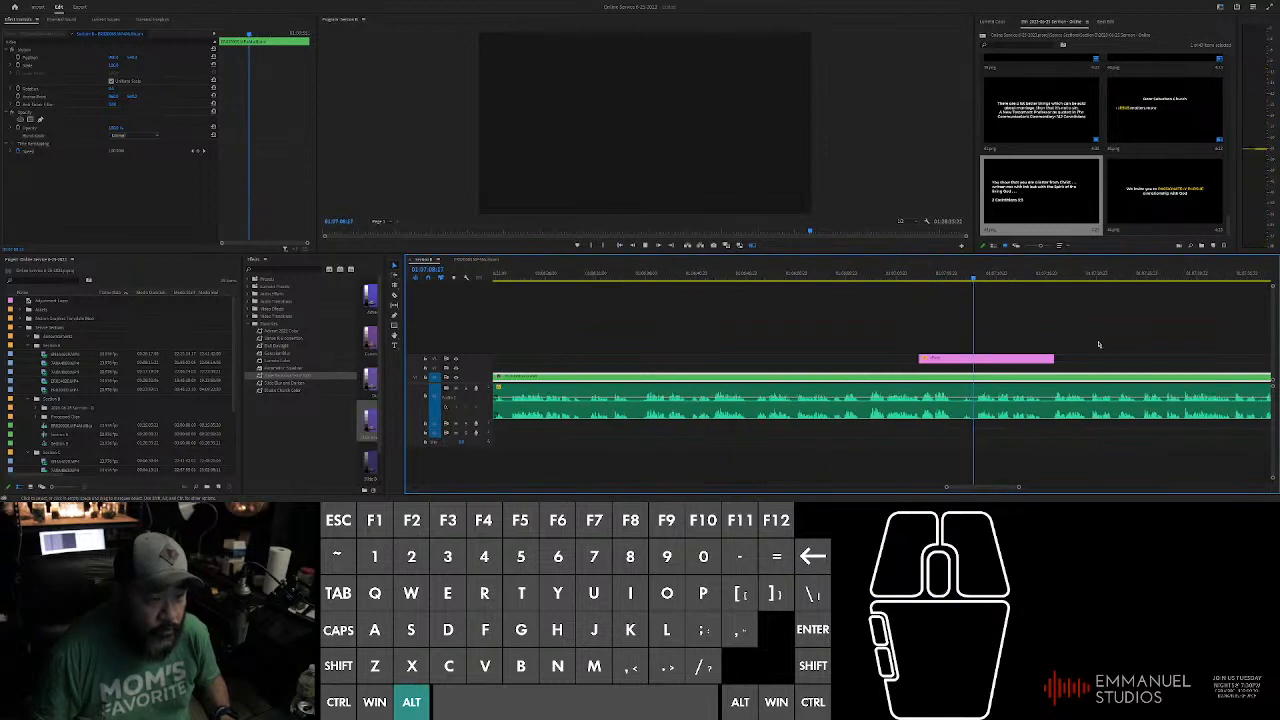
pyautogui.keyDown('alt'); pyautogui.scroll(2, 1111, 360); pyautogui.keyUp('alt')
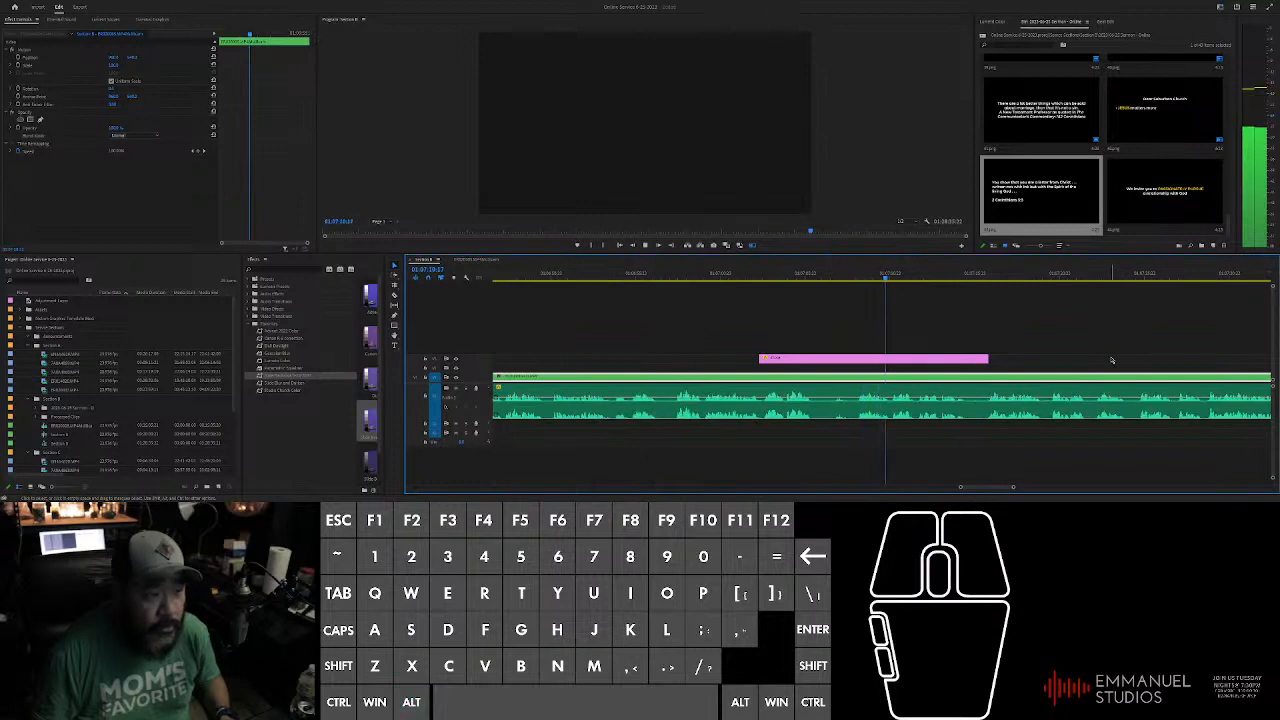
pyautogui.click(1045, 343)
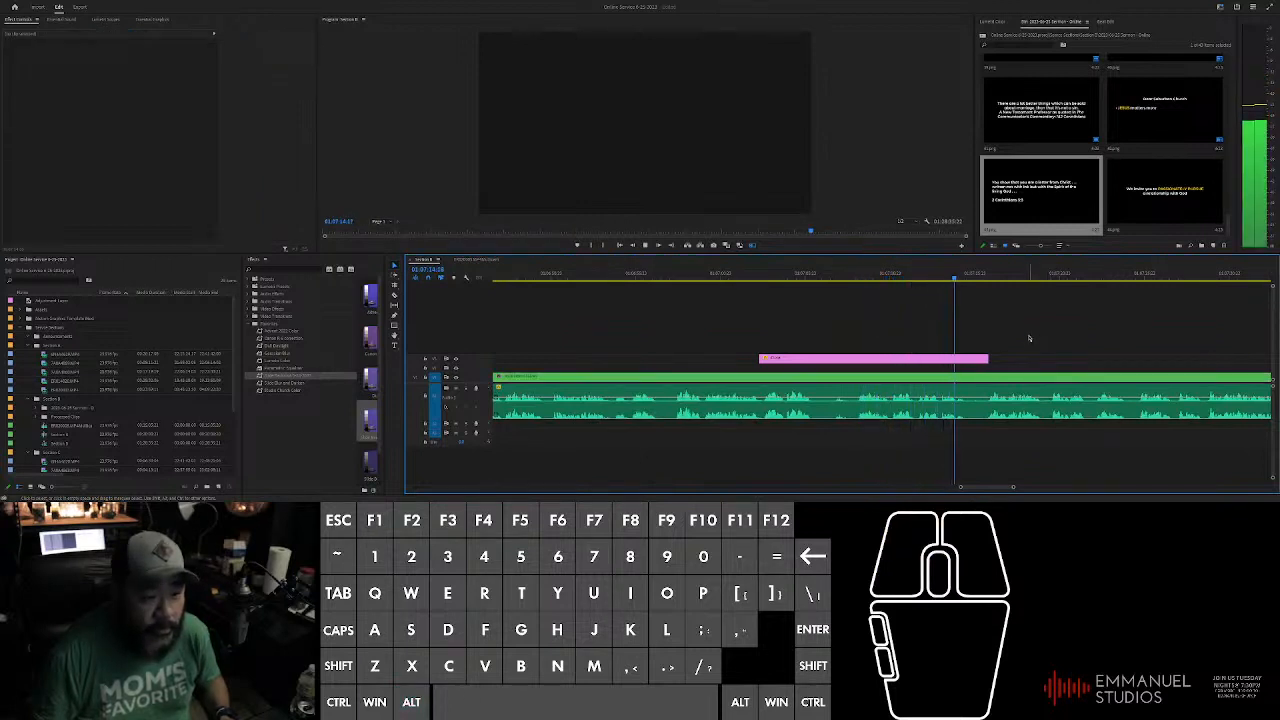
pyautogui.click(957, 357)
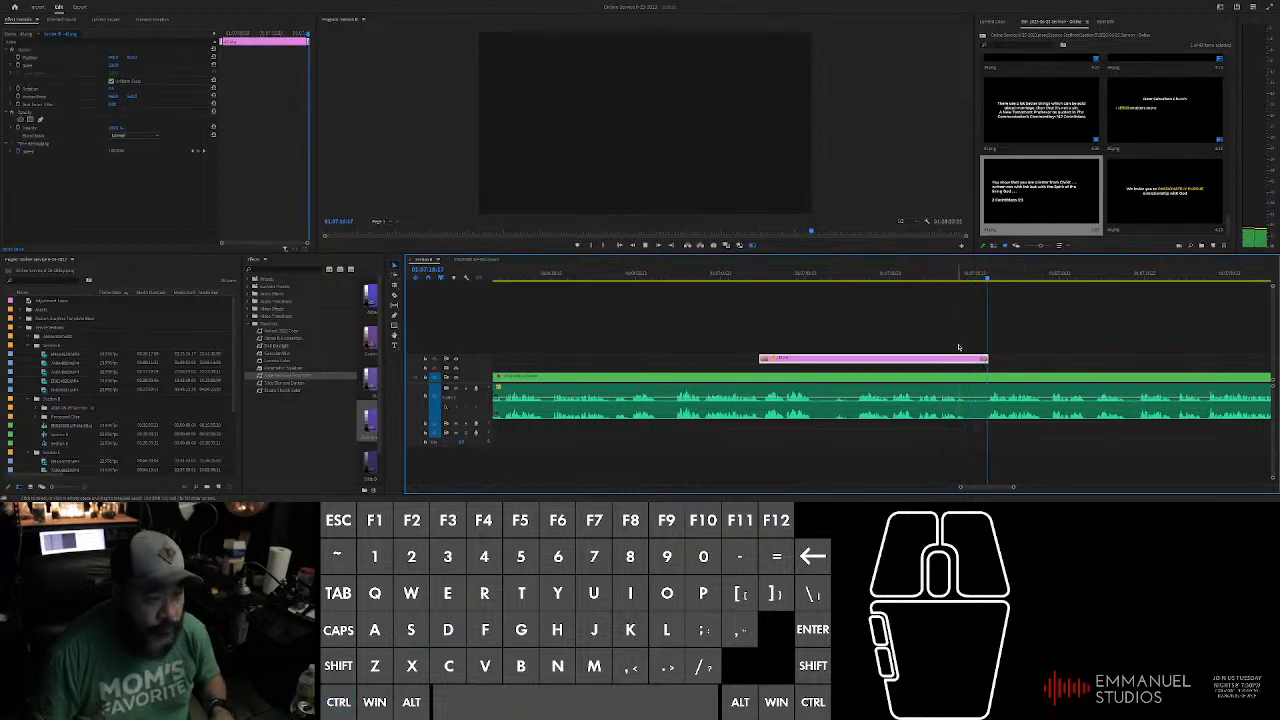
pyautogui.click(955, 348)
# Step: Skip ahead in the sermon, listen for the next slide's cue and set the playhead at about 01:07:44
pyautogui.keyDown('alt'); pyautogui.scroll(-6, 1050, 340); pyautogui.keyUp('alt')
pyautogui.keyDown('alt'); pyautogui.scroll(8, 1110, 335); pyautogui.keyUp('alt')
pyautogui.moveTo(765, 274); pyautogui.dragTo(837, 272)
pyautogui.keyDown('alt'); pyautogui.scroll(3, 846, 314); pyautogui.keyUp('alt')
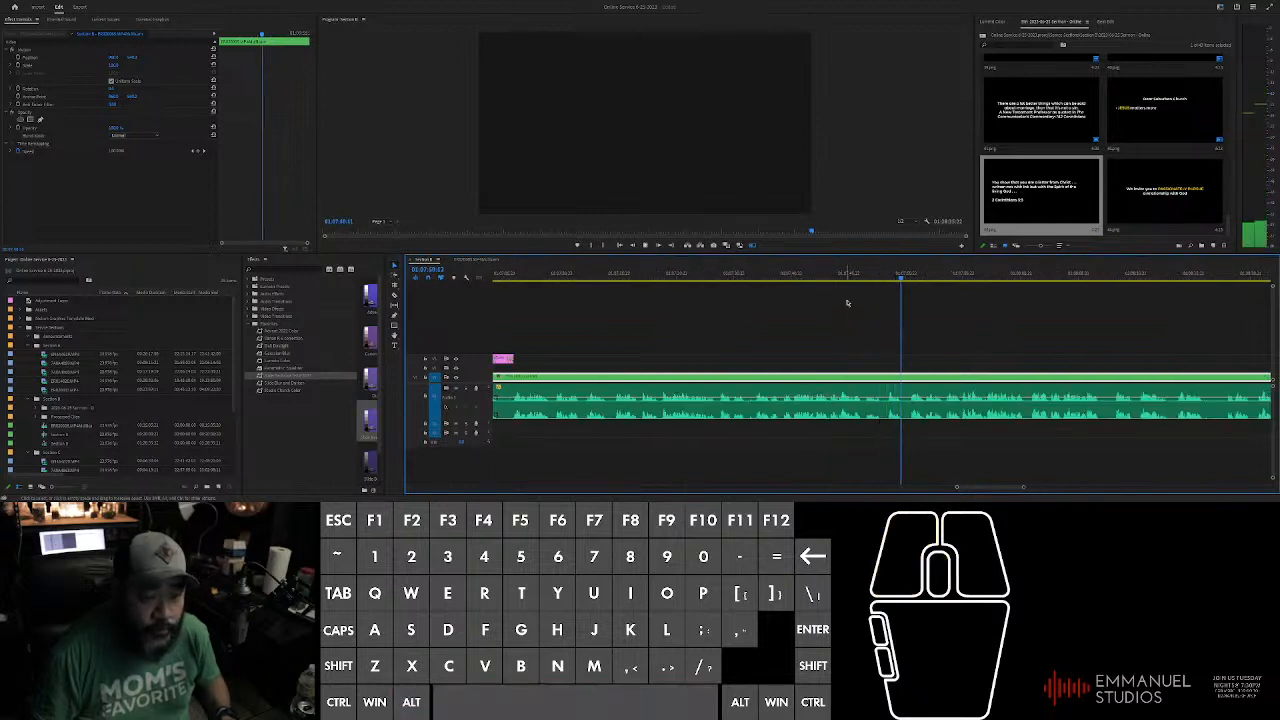
pyautogui.moveTo(888, 280); pyautogui.dragTo(839, 279)
pyautogui.press('space')
pyautogui.keyDown('alt'); pyautogui.scroll(2, 878, 319); pyautogui.keyUp('alt')
pyautogui.keyDown('alt'); pyautogui.scroll(-3, 878, 319); pyautogui.keyUp('alt')
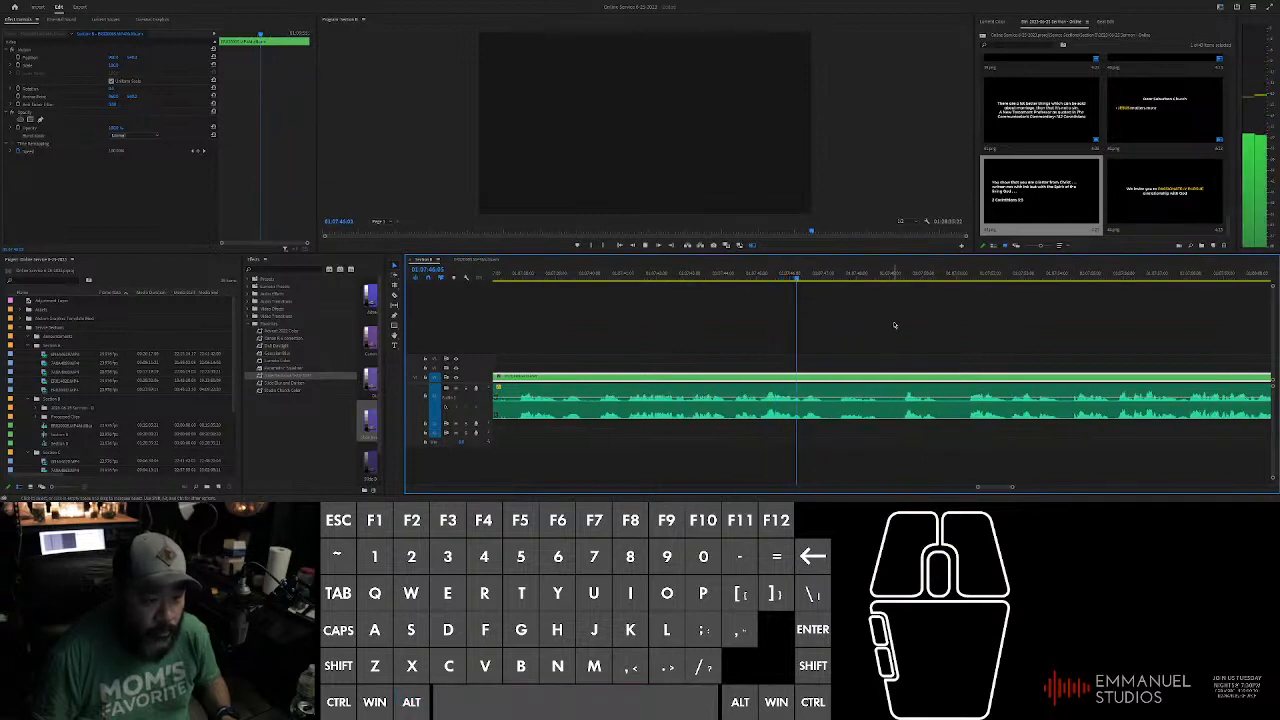
pyautogui.click(712, 276)
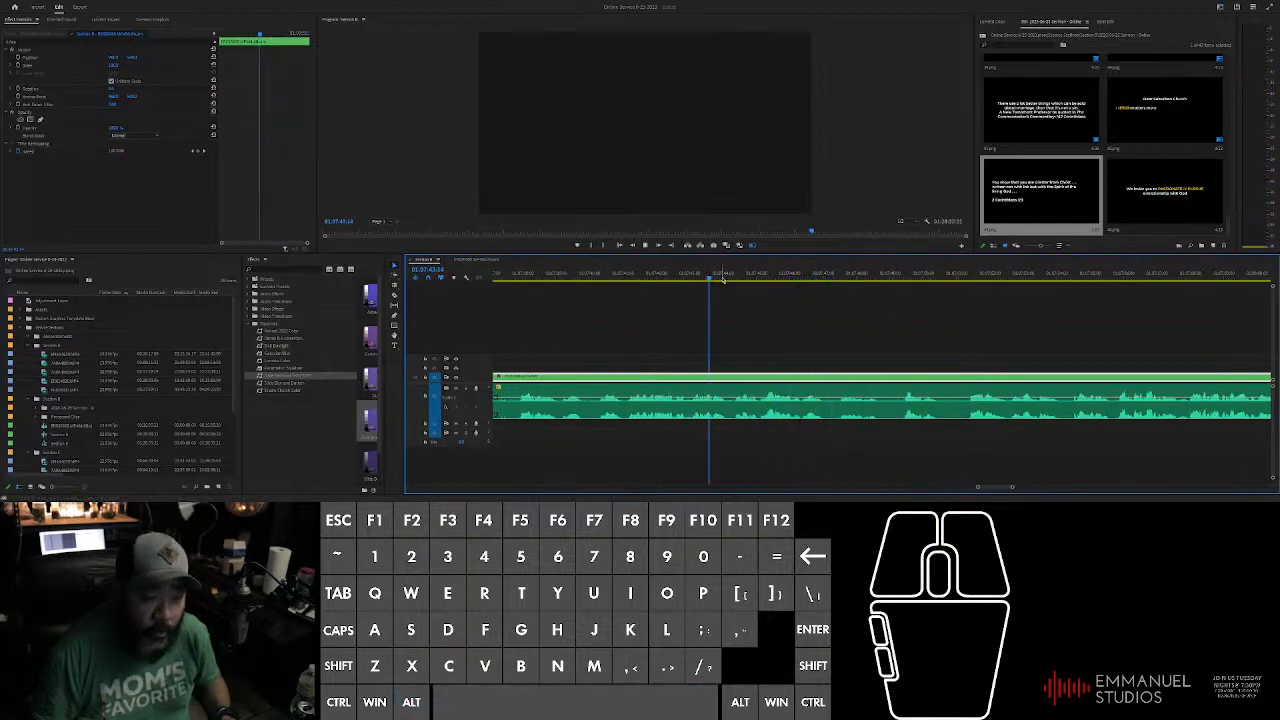
pyautogui.click(722, 277)
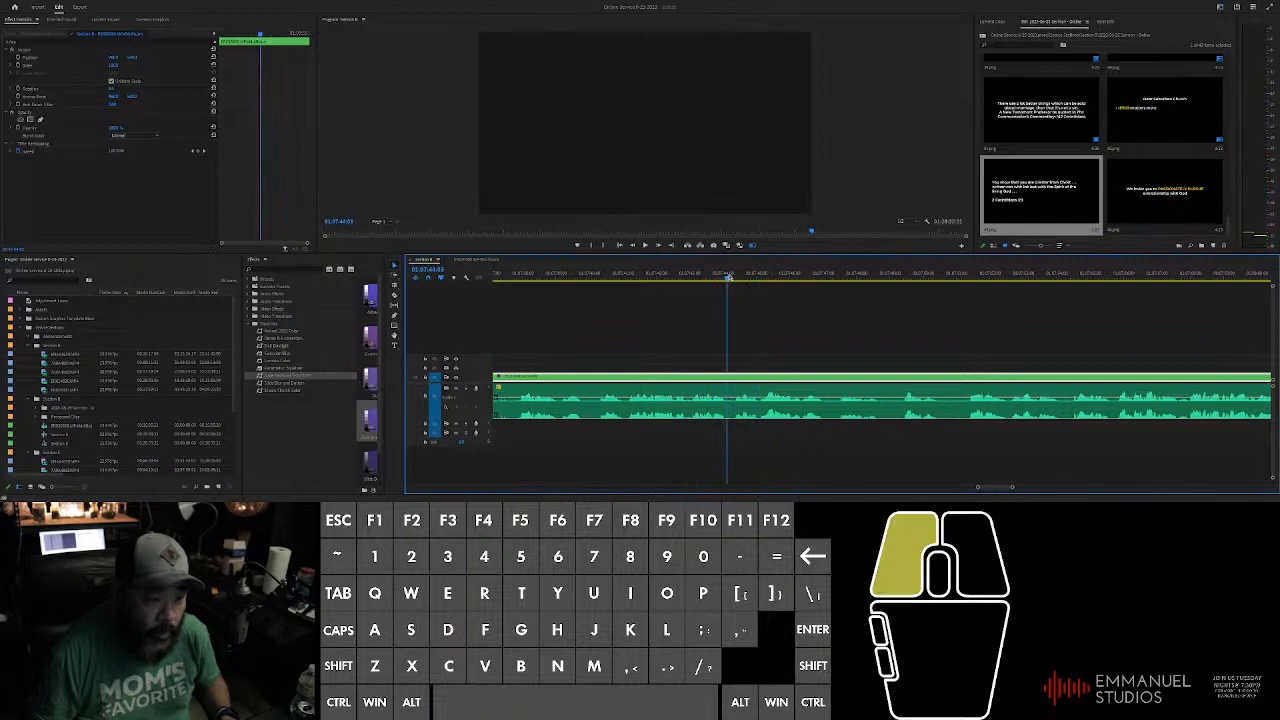
# Step: Place the "relationship with God" slide above the sermon video at about 01:07:44 and extend its end to cover the speech
pyautogui.moveTo(1180, 200); pyautogui.dragTo(1111, 348)
pyautogui.scroll(-3, 744, 364)
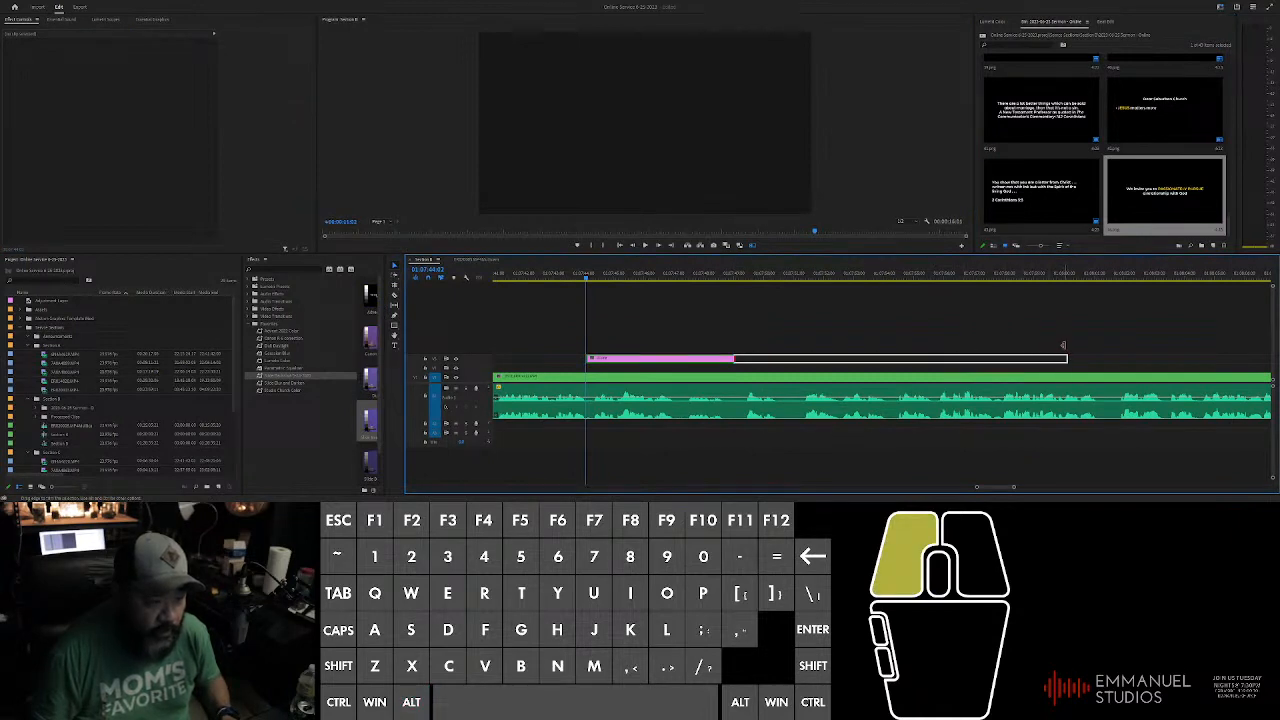
pyautogui.moveTo(1063, 345); pyautogui.dragTo(1064, 346)
# Step: Cut the sermon video under the slide's start and at about 01:07:48, with default transitions on the cuts and both slide ends
pyautogui.moveTo(666, 275); pyautogui.dragTo(707, 278)
pyautogui.moveTo(568, 344); pyautogui.dragTo(724, 380)
pyautogui.hotkey('ctrl', 'd')
# Step: Shift the "relationship with God" slide slightly earlier on the timeline and adjust its vertical position in the frame
pyautogui.click(626, 338)
pyautogui.moveTo(633, 363); pyautogui.dragTo(625, 362)
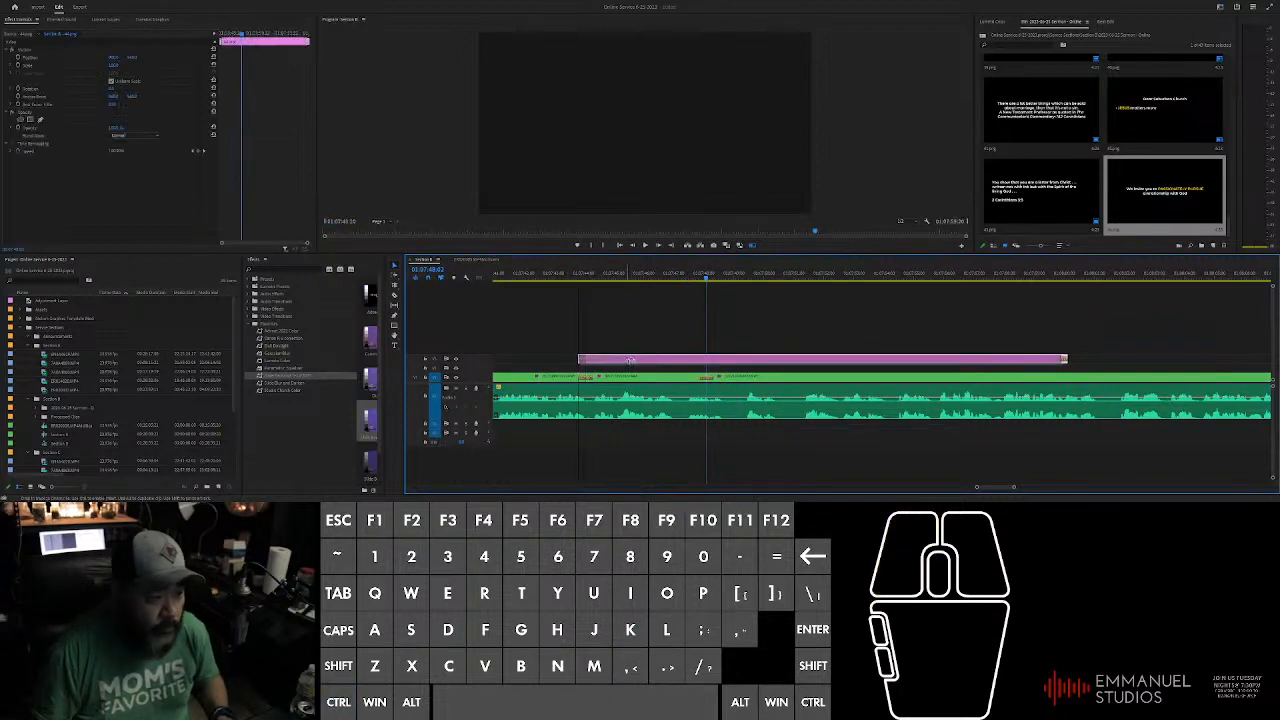
pyautogui.click(595, 276)
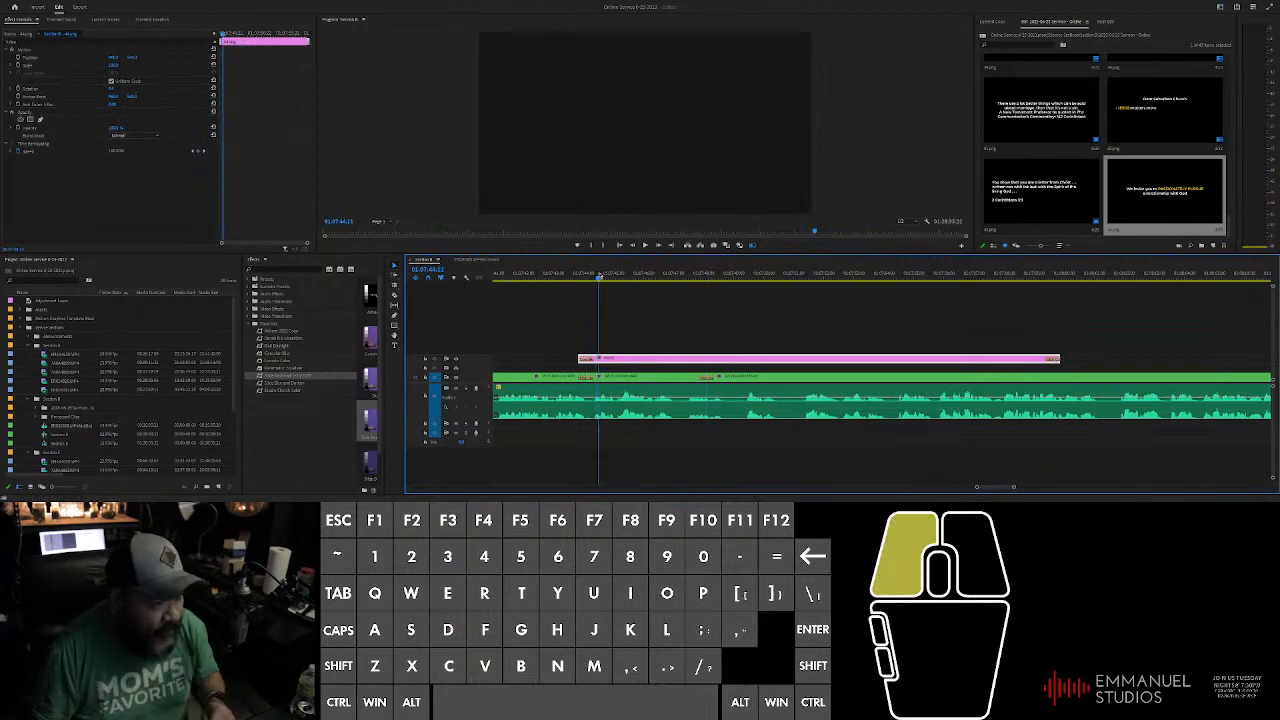
pyautogui.moveTo(594, 280)
pyautogui.mouseDown()
pyautogui.moveTo(580, 280)
pyautogui.moveTo(618, 285)
pyautogui.mouseUp()
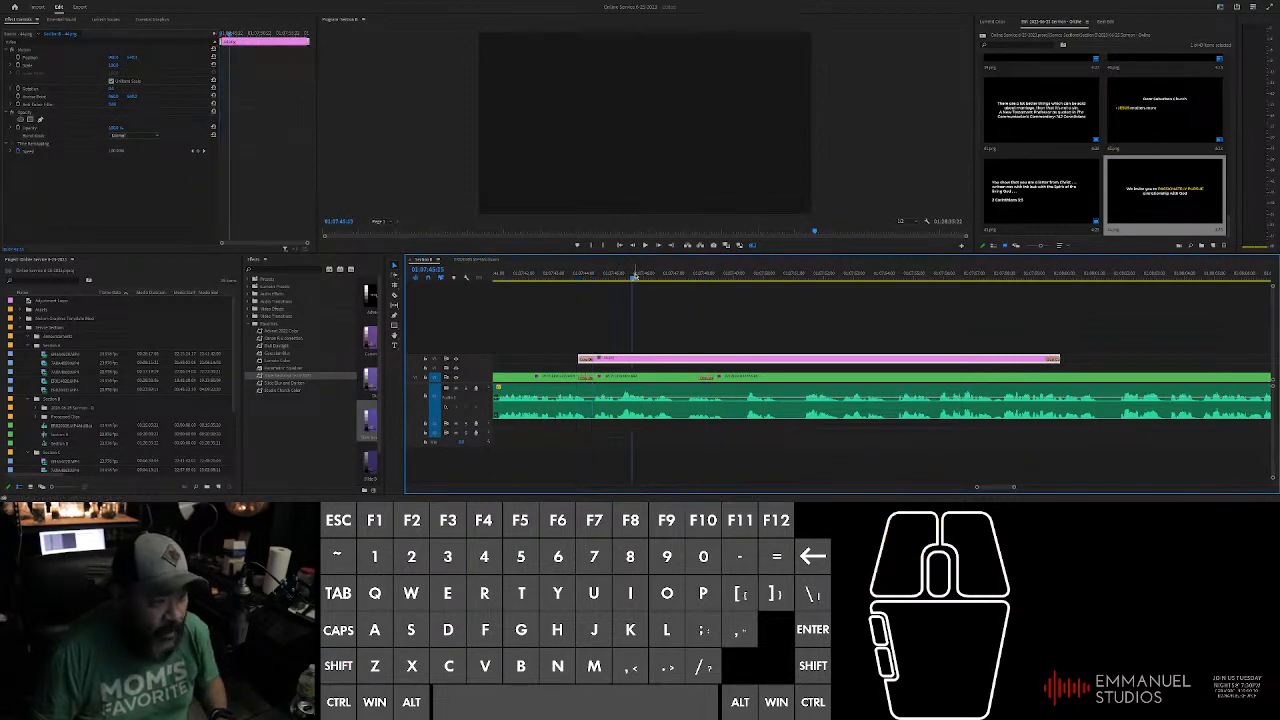
pyautogui.click(419, 199)
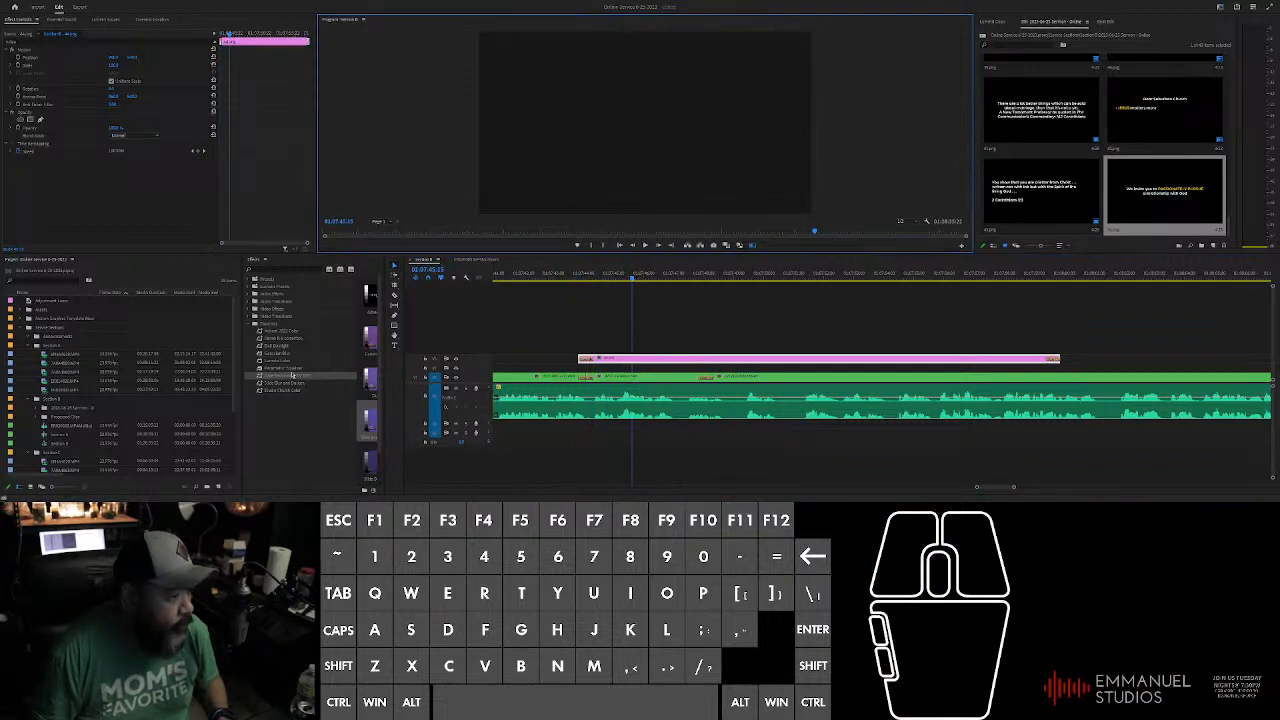
pyautogui.click(131, 56)
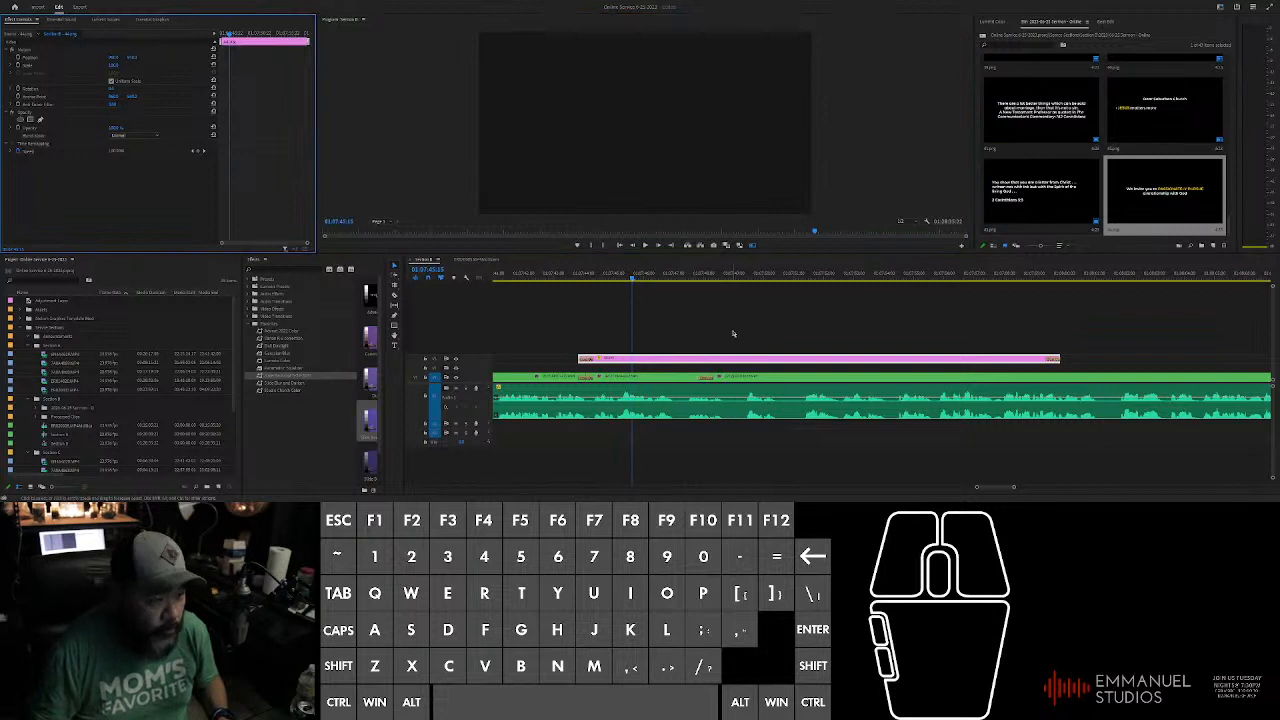
# Step: Play the sermon from about 01:07:45 to 01:07:52 to check the new slide's timing against the speech
pyautogui.keyDown('alt'); pyautogui.scroll(-6, 740, 325); pyautogui.keyUp('alt')
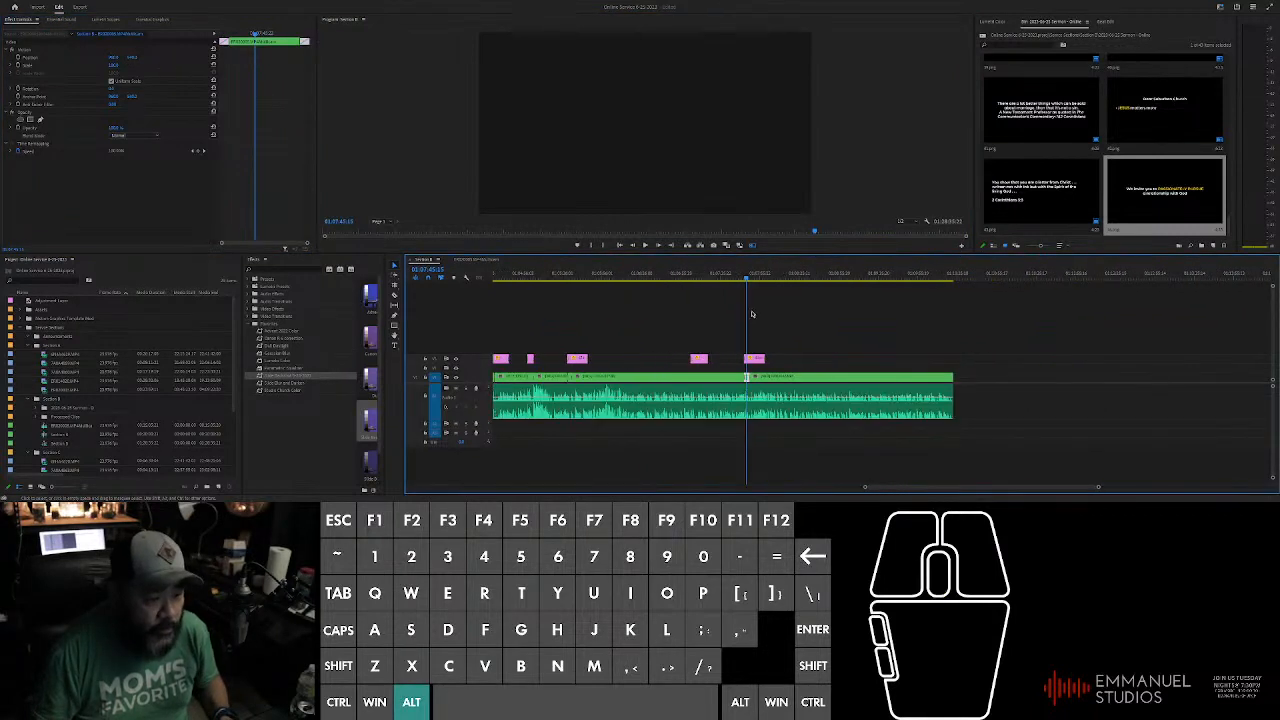
pyautogui.keyDown('alt'); pyautogui.scroll(2, 752, 314); pyautogui.keyUp('alt')
pyautogui.click(760, 330)
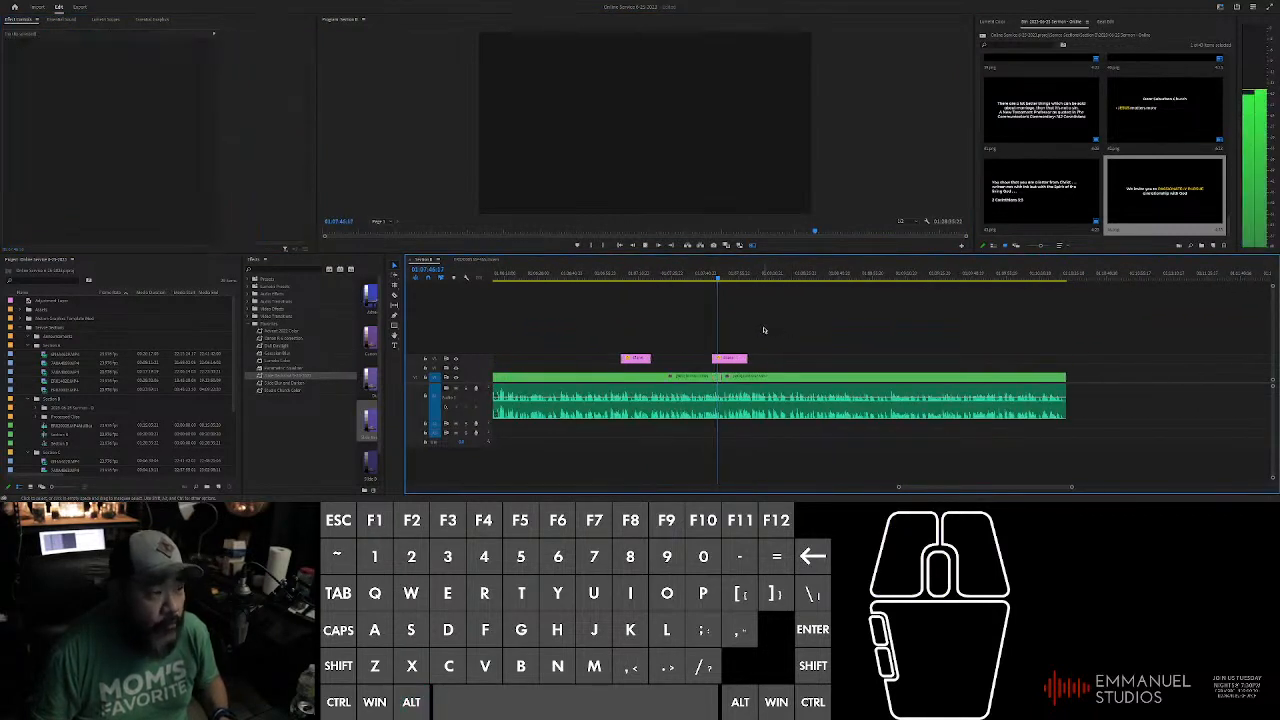
pyautogui.keyDown('alt'); pyautogui.scroll(4, 755, 330); pyautogui.keyUp('alt')
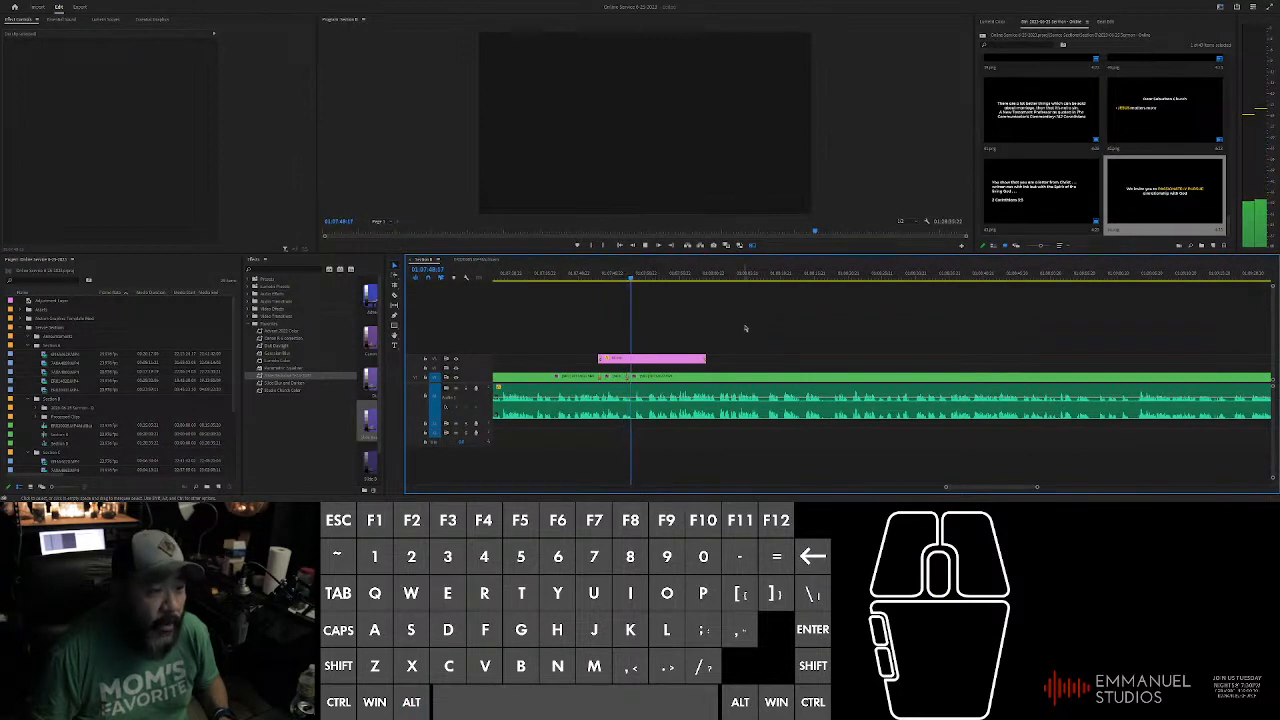
pyautogui.keyDown('alt'); pyautogui.scroll(-6, 738, 330); pyautogui.keyUp('alt')
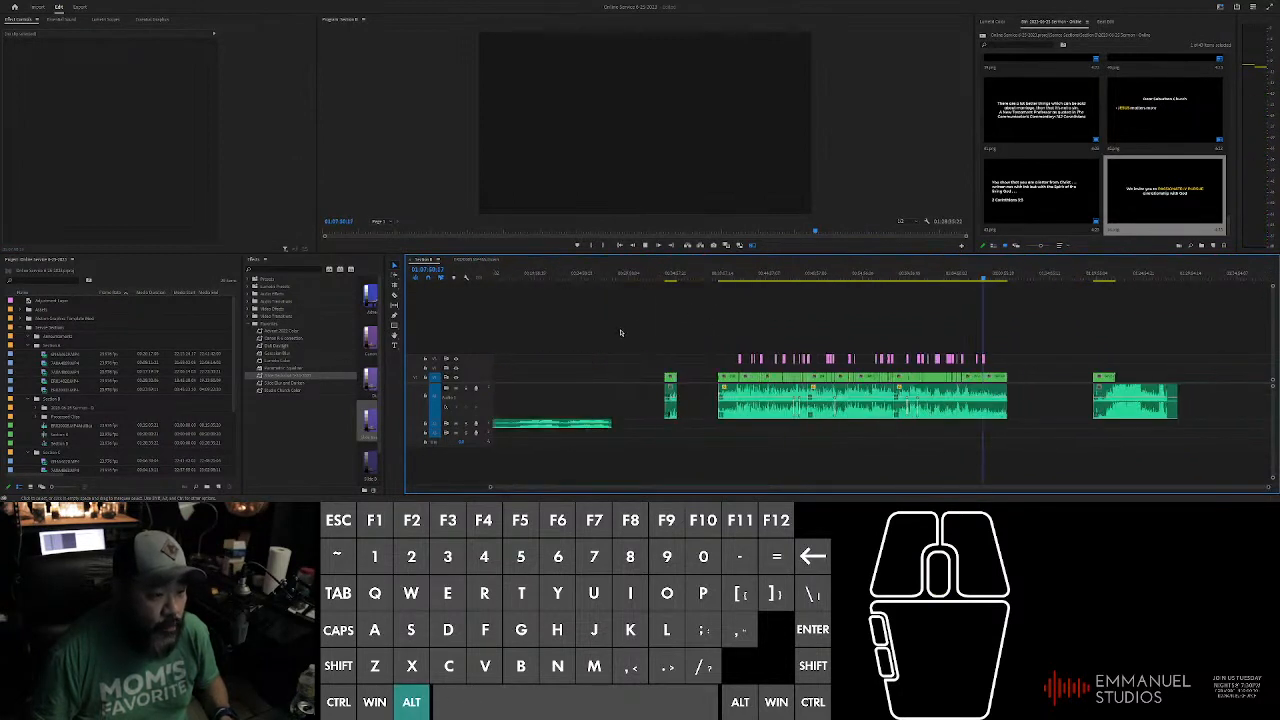
pyautogui.keyDown('alt'); pyautogui.scroll(3, 1000, 295); pyautogui.keyUp('alt')
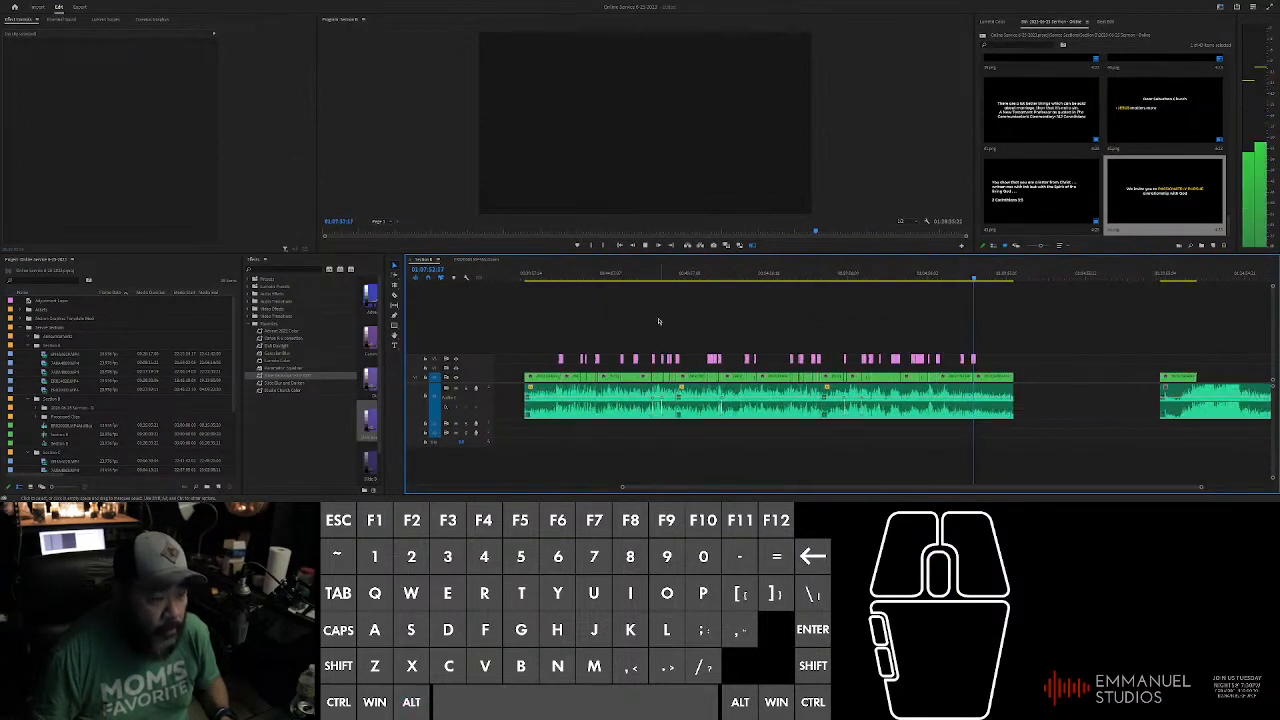
# Step: Check the other open sequence, return to the service sequence and move the playhead to about 01:07:37 in the sermon
pyautogui.keyDown('shift'); pyautogui.click(591, 300); pyautogui.keyUp('shift')
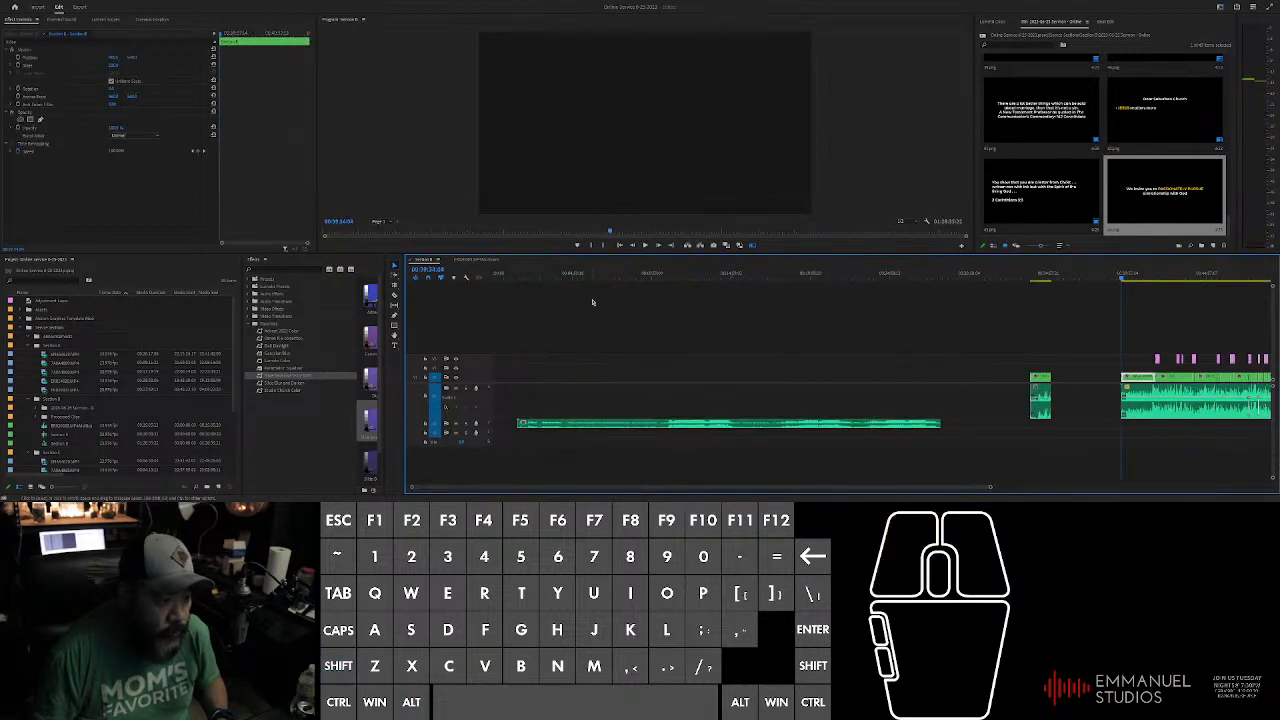
pyautogui.click(489, 260)
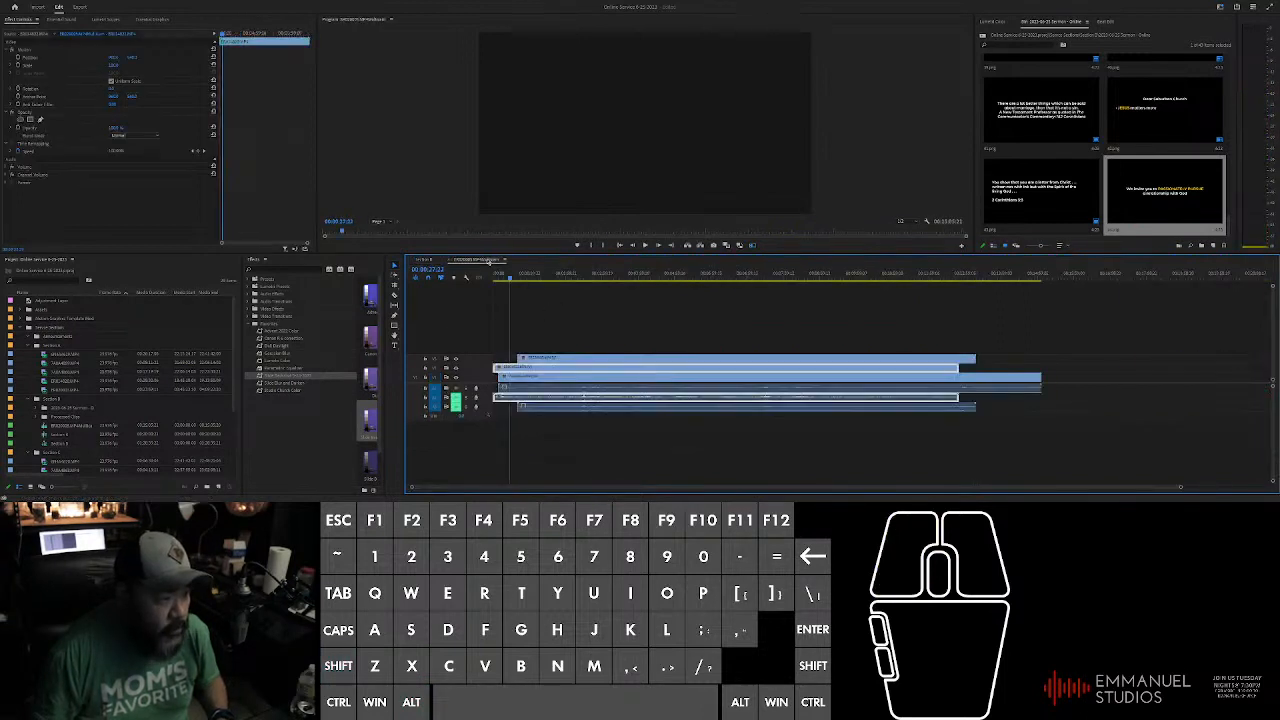
pyautogui.click(428, 262)
pyautogui.keyDown('alt'); pyautogui.scroll(-2, 717, 356); pyautogui.keyUp('alt')
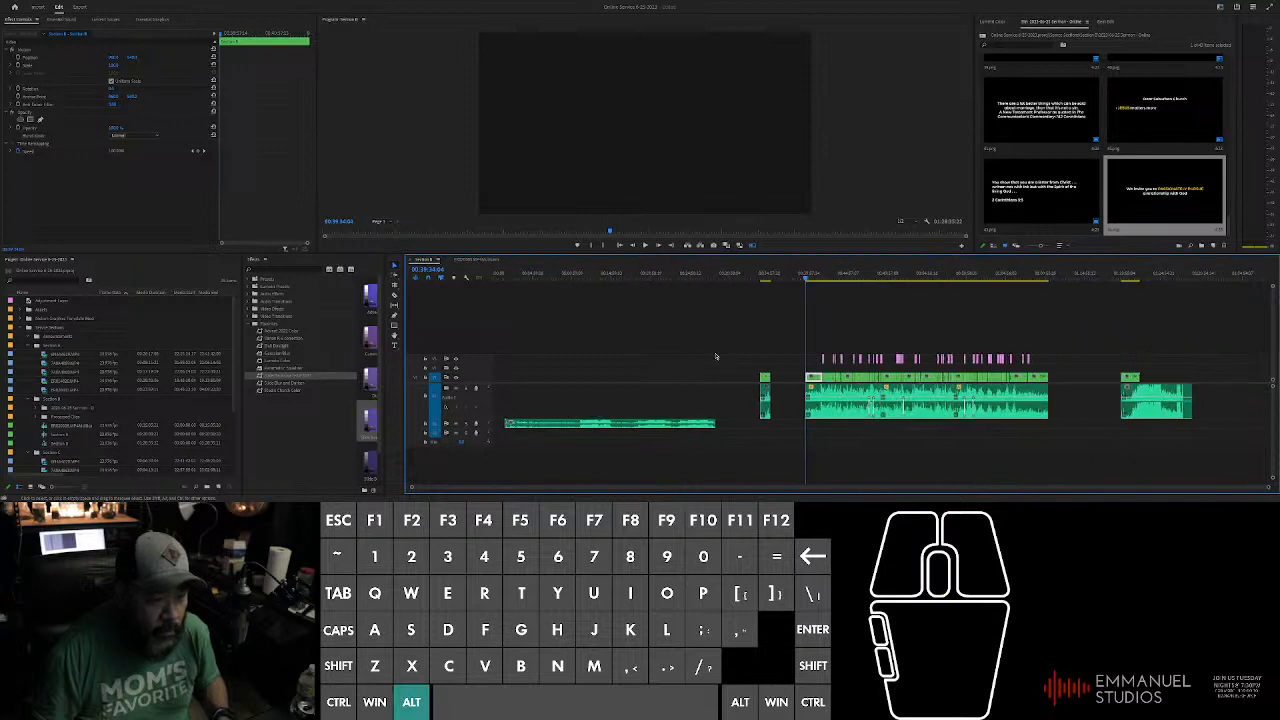
pyautogui.moveTo(812, 277); pyautogui.dragTo(1029, 314)
# Step: Listen to the end of the sermon from about 01:10:08 to 01:10:16
pyautogui.keyDown('alt'); pyautogui.scroll(1, 1057, 322); pyautogui.keyUp('alt')
pyautogui.keyDown('alt'); pyautogui.scroll(3, 1000, 320); pyautogui.keyUp('alt')
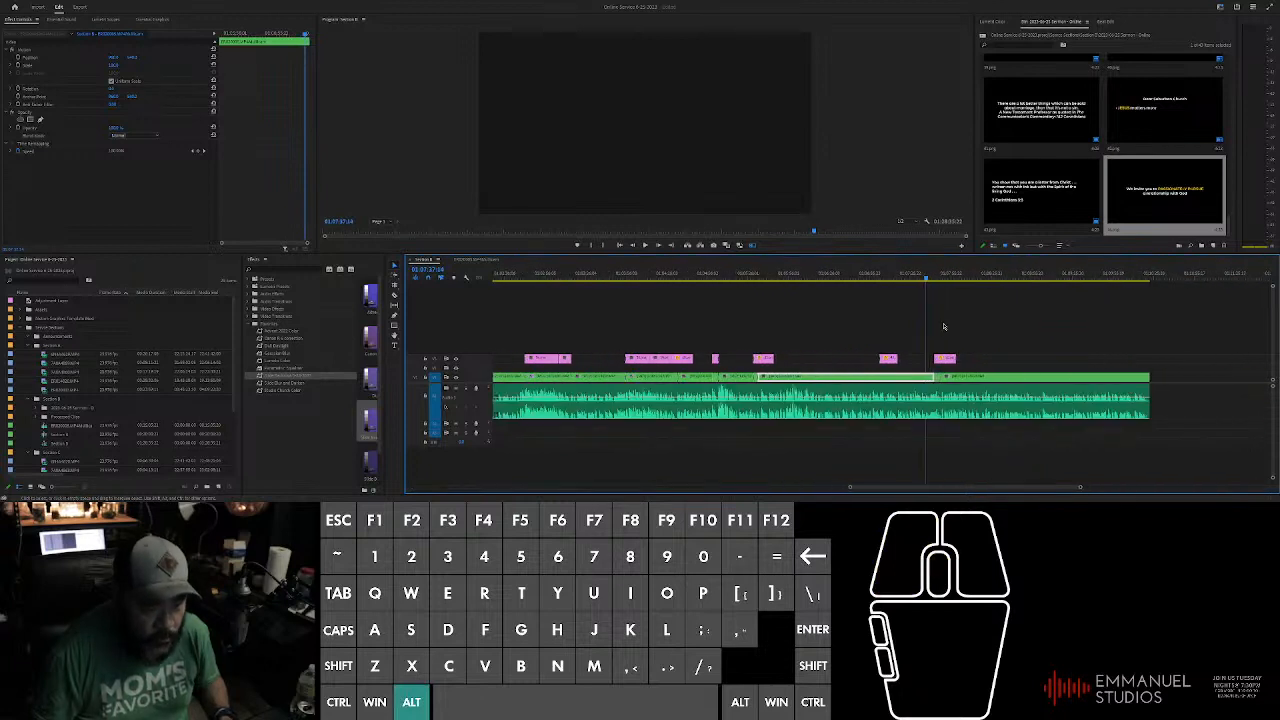
pyautogui.scroll(3, 930, 326)
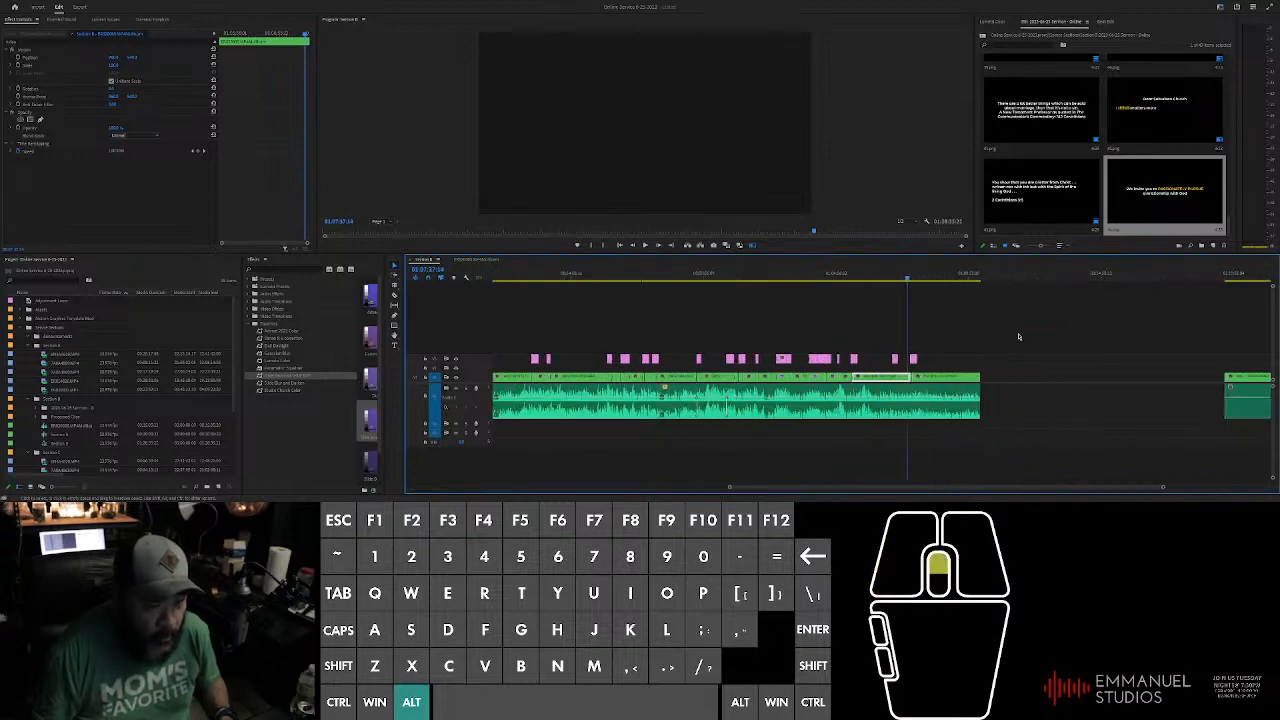
pyautogui.click(1055, 275)
pyautogui.keyDown('alt'); pyautogui.scroll(1, 1058, 285); pyautogui.keyUp('alt')
pyautogui.press('space')
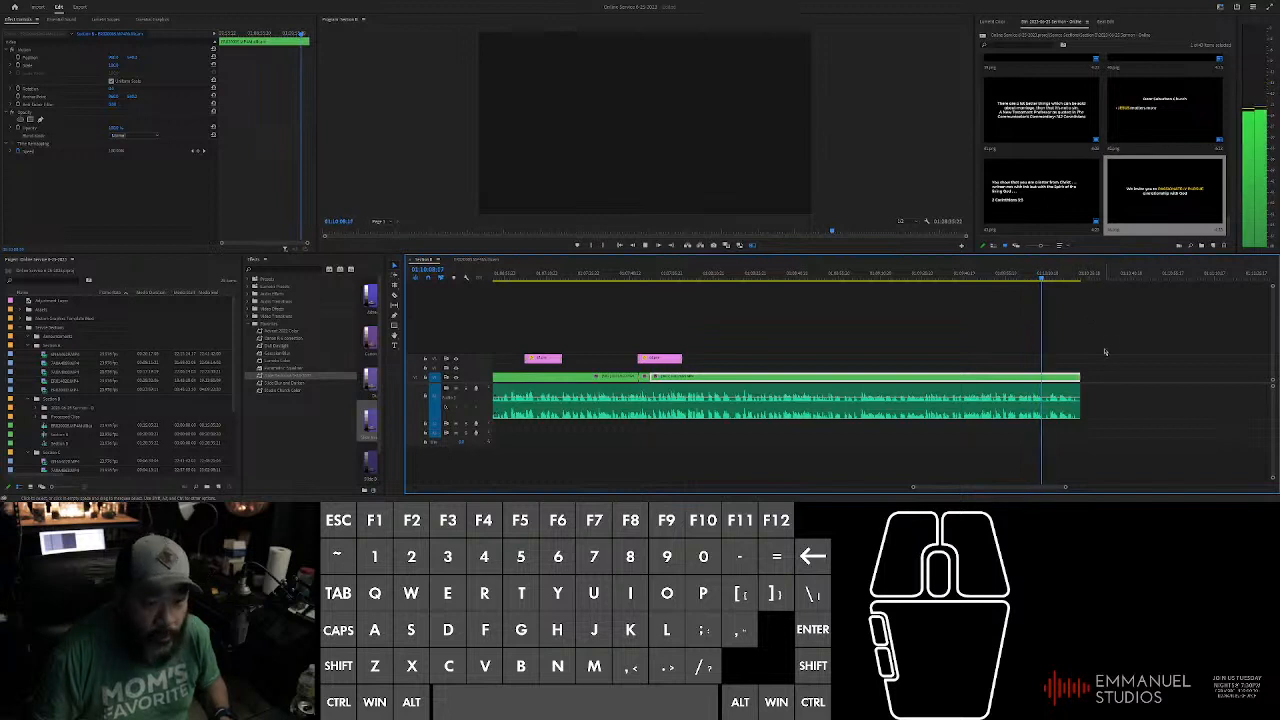
pyautogui.click(1101, 322)
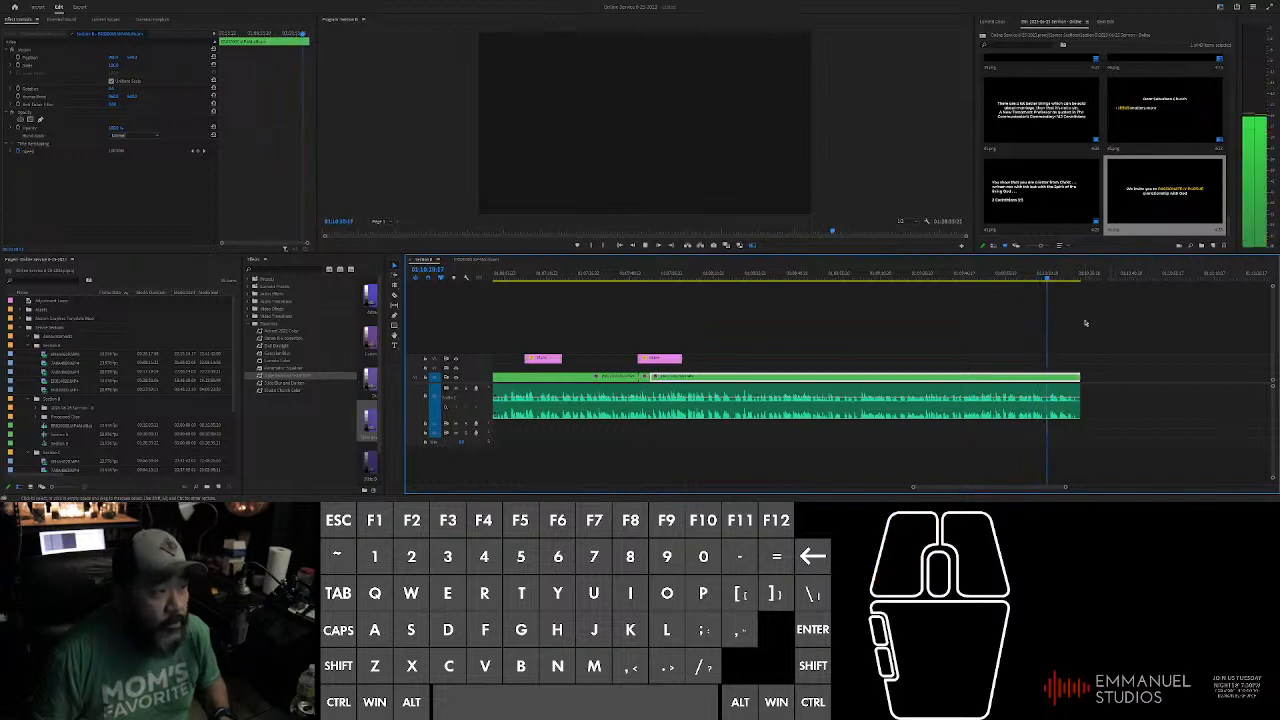
pyautogui.scroll(-3, 1085, 322)
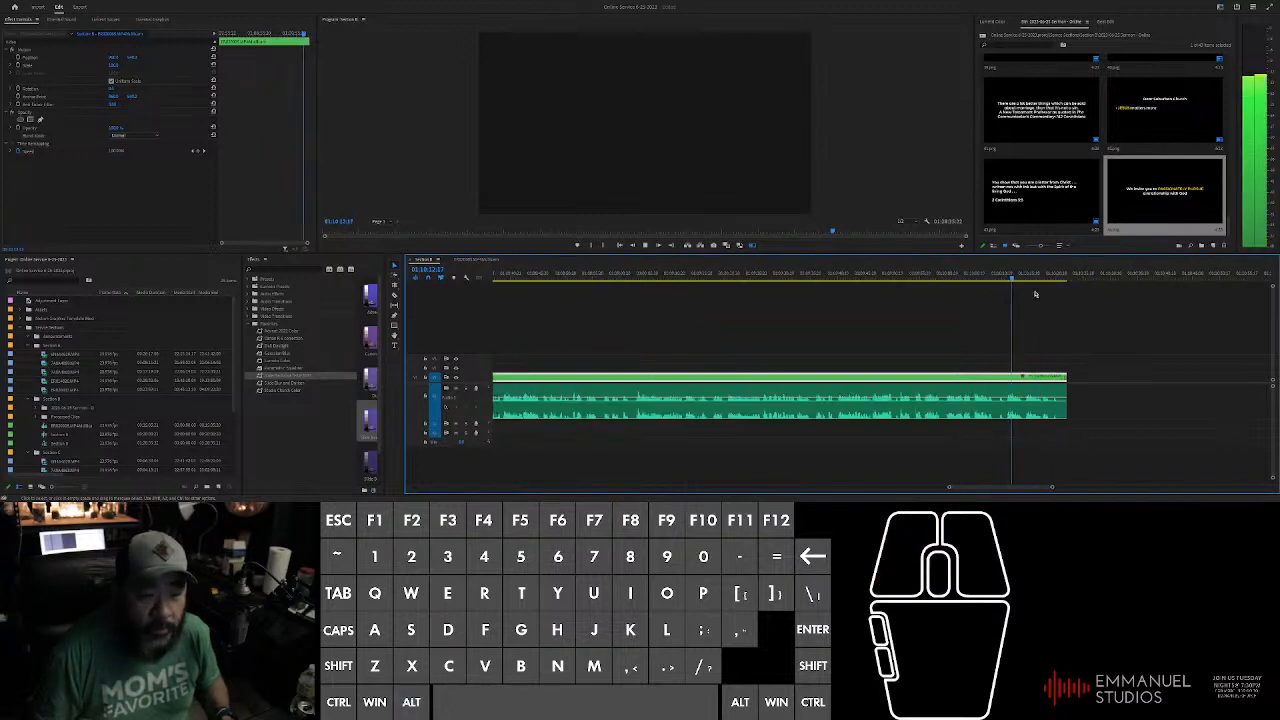
pyautogui.press('space')
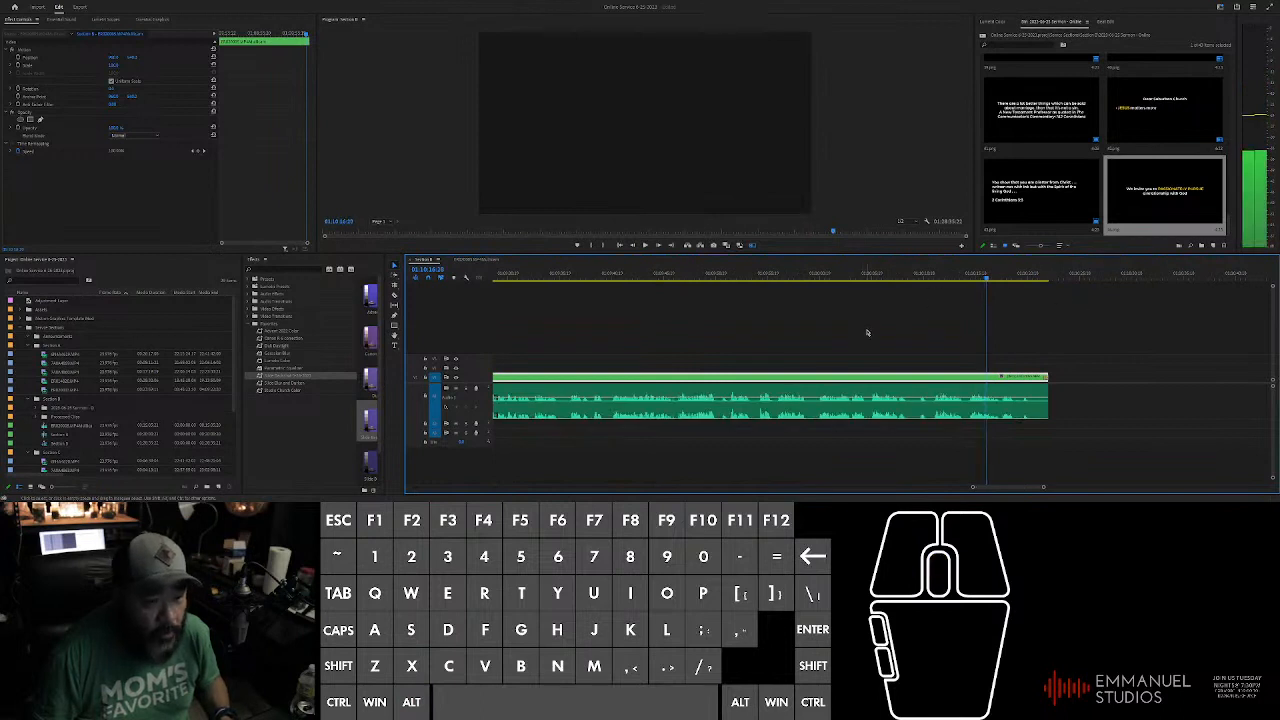
# Step: Cut the sermon video at about 01:08:55 and again at about 01:09:06
pyautogui.scroll(-2, 863, 320)
pyautogui.hotkey('ctrl', 'alt', 'k')
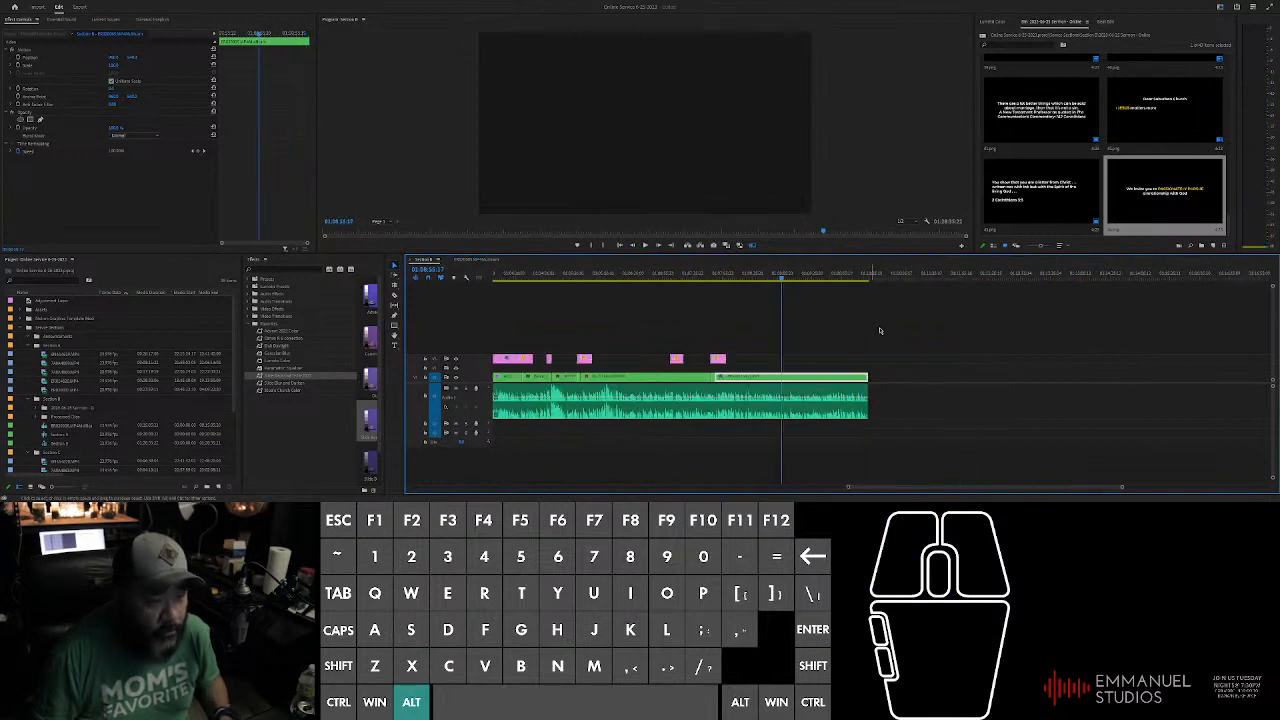
pyautogui.scroll(2, 834, 360)
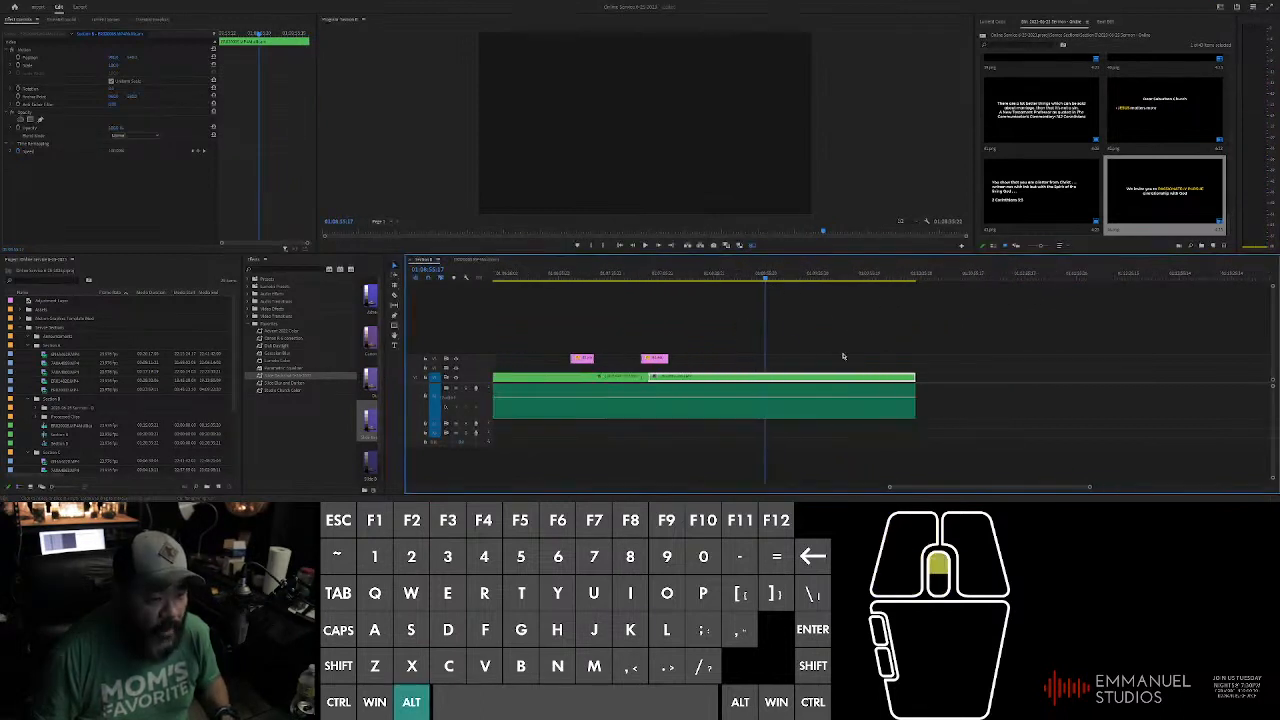
pyautogui.scroll(2, 812, 300)
pyautogui.moveTo(737, 280); pyautogui.dragTo(780, 294)
pyautogui.hotkey('ctrl', 'k')
# Step: Apply default transitions to both new cuts in the sermon video and set the playhead between them at about 01:09:01
pyautogui.click(730, 345)
pyautogui.moveTo(731, 348); pyautogui.dragTo(786, 372)
pyautogui.hotkey('ctrl', 'd')
pyautogui.click(765, 330)
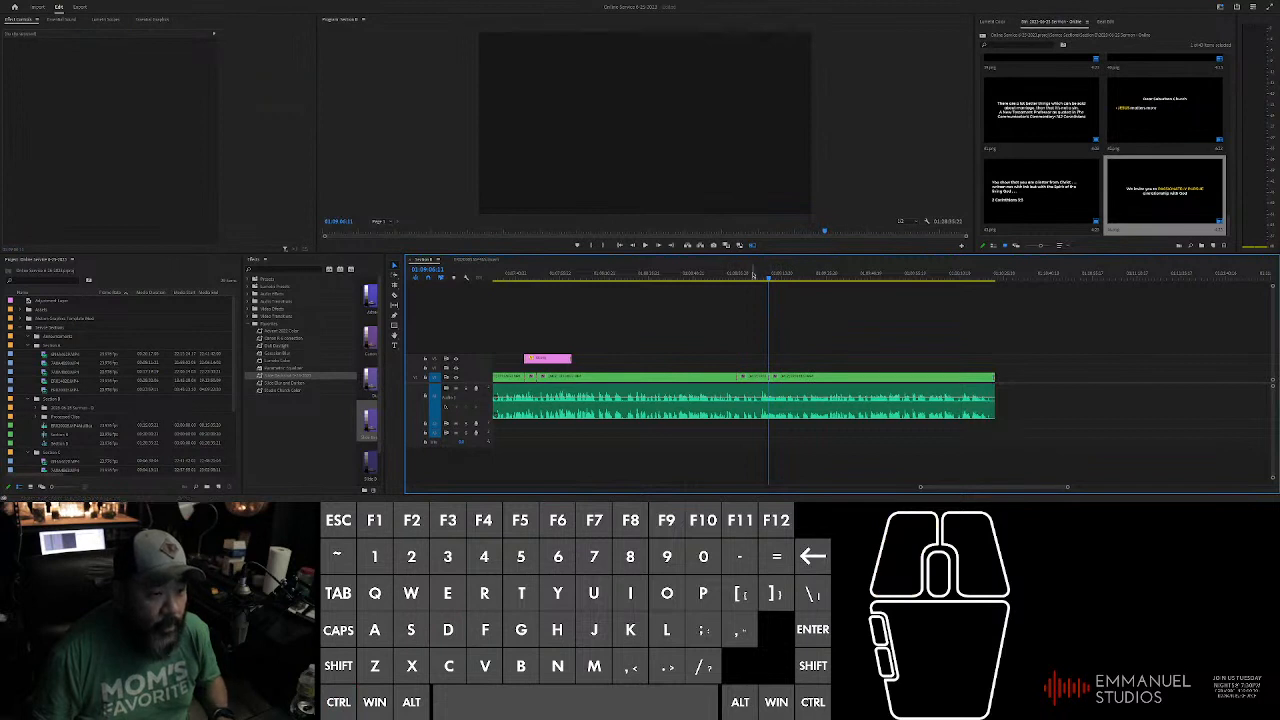
pyautogui.click(755, 274)
pyautogui.click(840, 320)
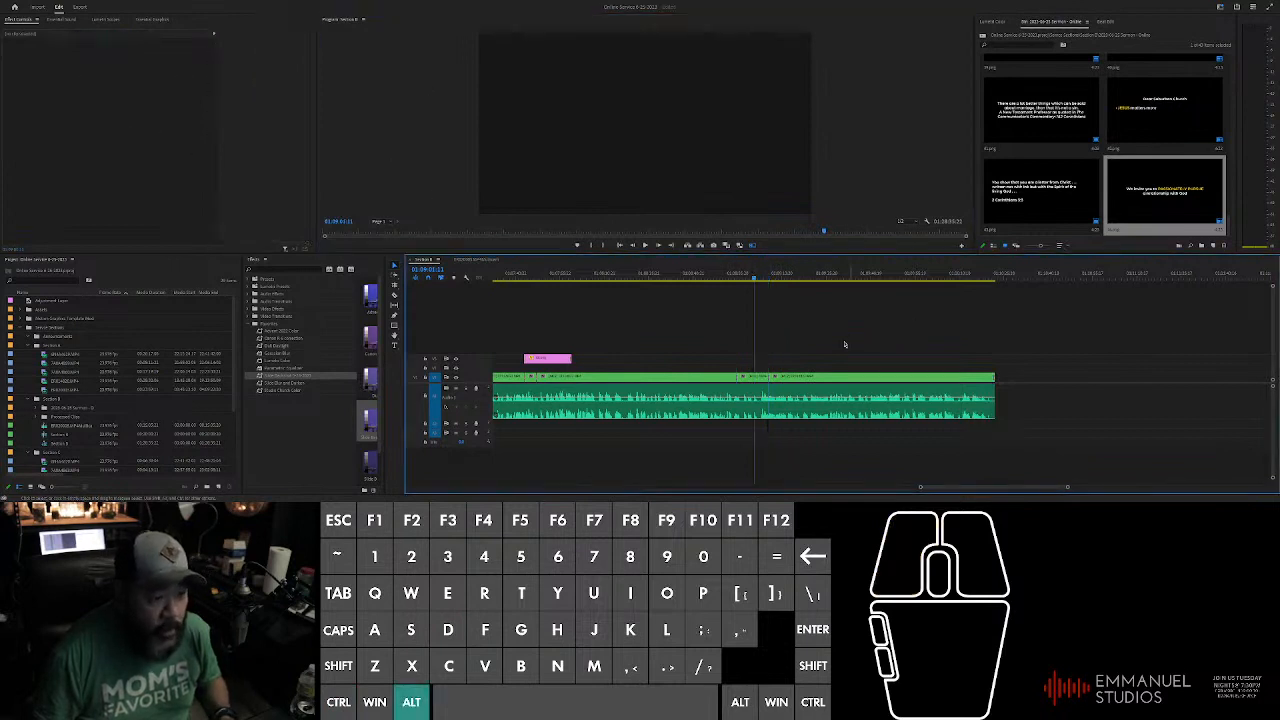
pyautogui.scroll(-4, 843, 331)
pyautogui.keyDown('alt'); pyautogui.scroll(3, 790, 308); pyautogui.keyUp('alt')
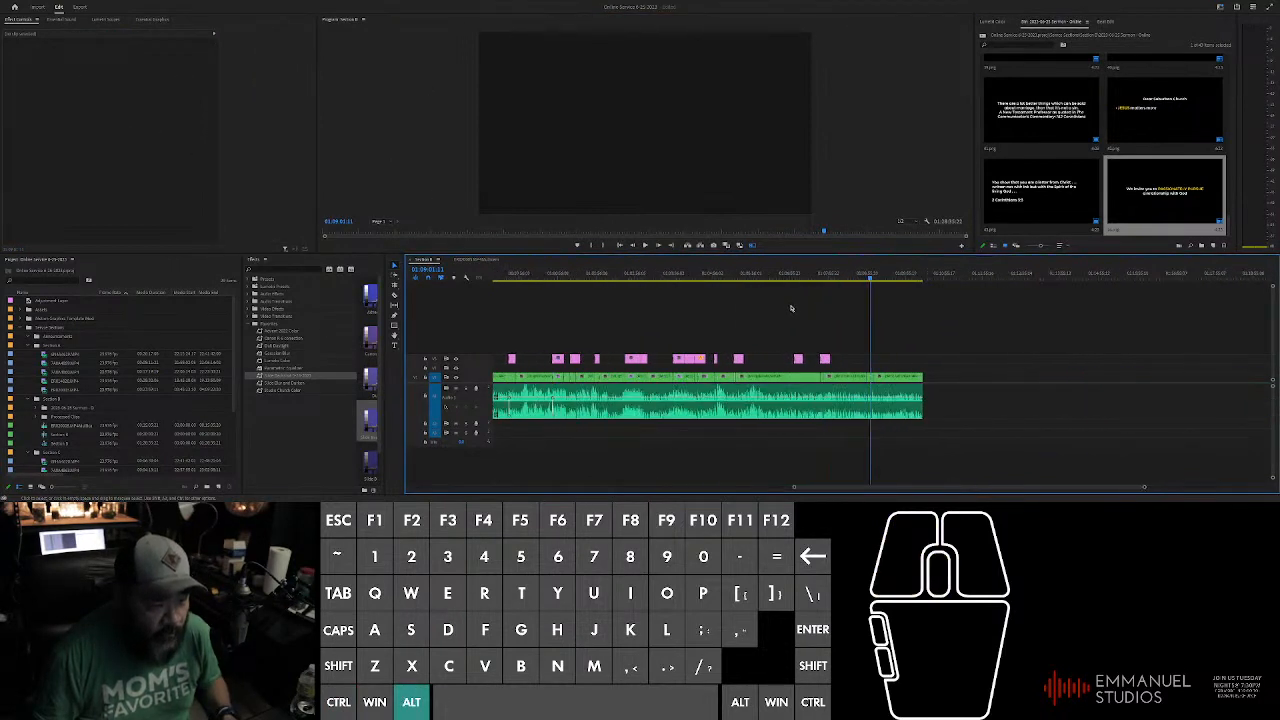
pyautogui.scroll(1, 785, 311)
pyautogui.scroll(-2, 781, 311)
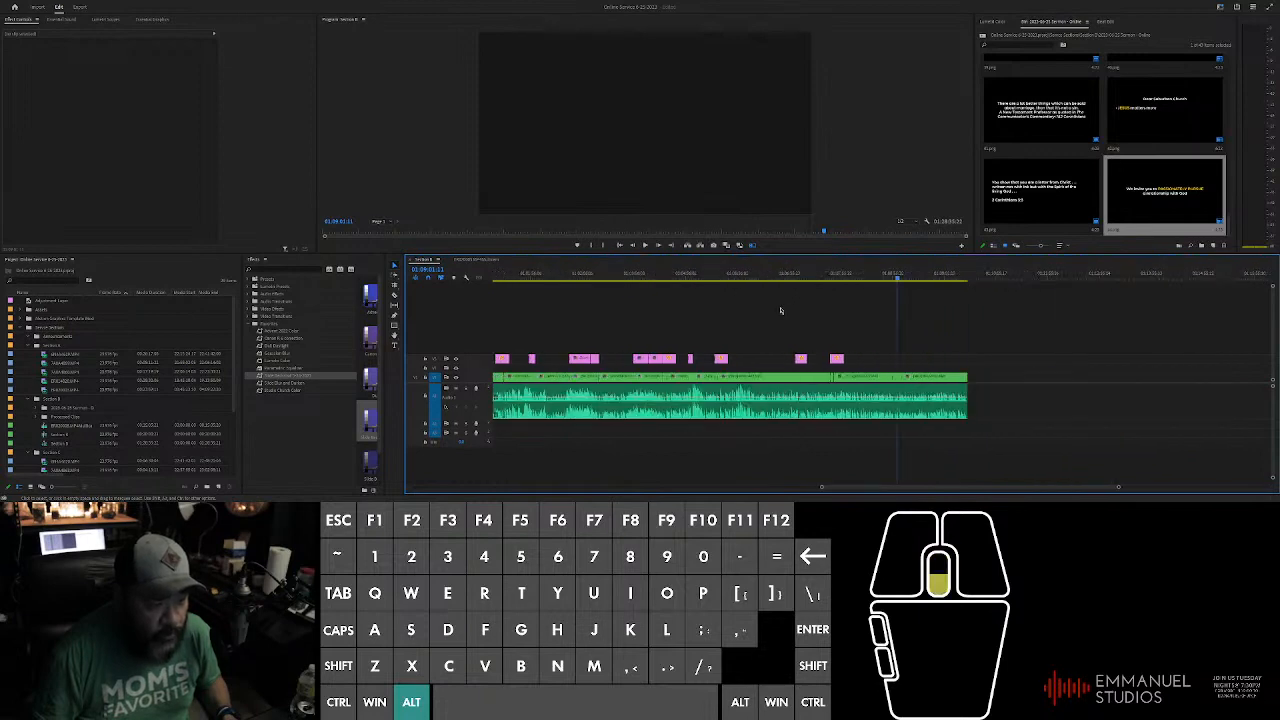
pyautogui.keyDown('alt'); pyautogui.scroll(-2, 777, 314); pyautogui.keyUp('alt')
pyautogui.keyDown('alt'); pyautogui.scroll(1, 671, 304); pyautogui.keyUp('alt')
pyautogui.keyDown('alt'); pyautogui.scroll(3, 671, 304); pyautogui.keyUp('alt')
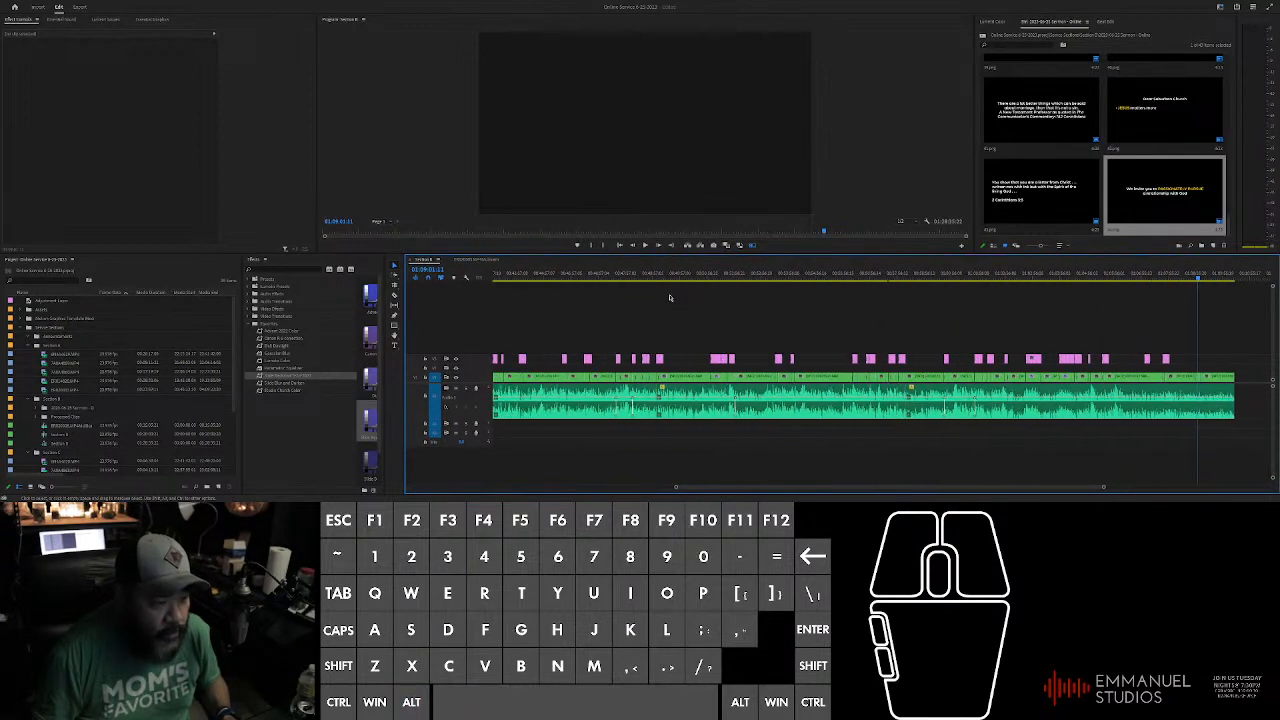
# Step: Play the end of the last sermon clip through to its final frame at about 01:10:22
pyautogui.keyDown('alt'); pyautogui.scroll(-4, 883, 302); pyautogui.keyUp('alt')
pyautogui.keyDown('alt'); pyautogui.scroll(4, 883, 302); pyautogui.keyUp('alt')
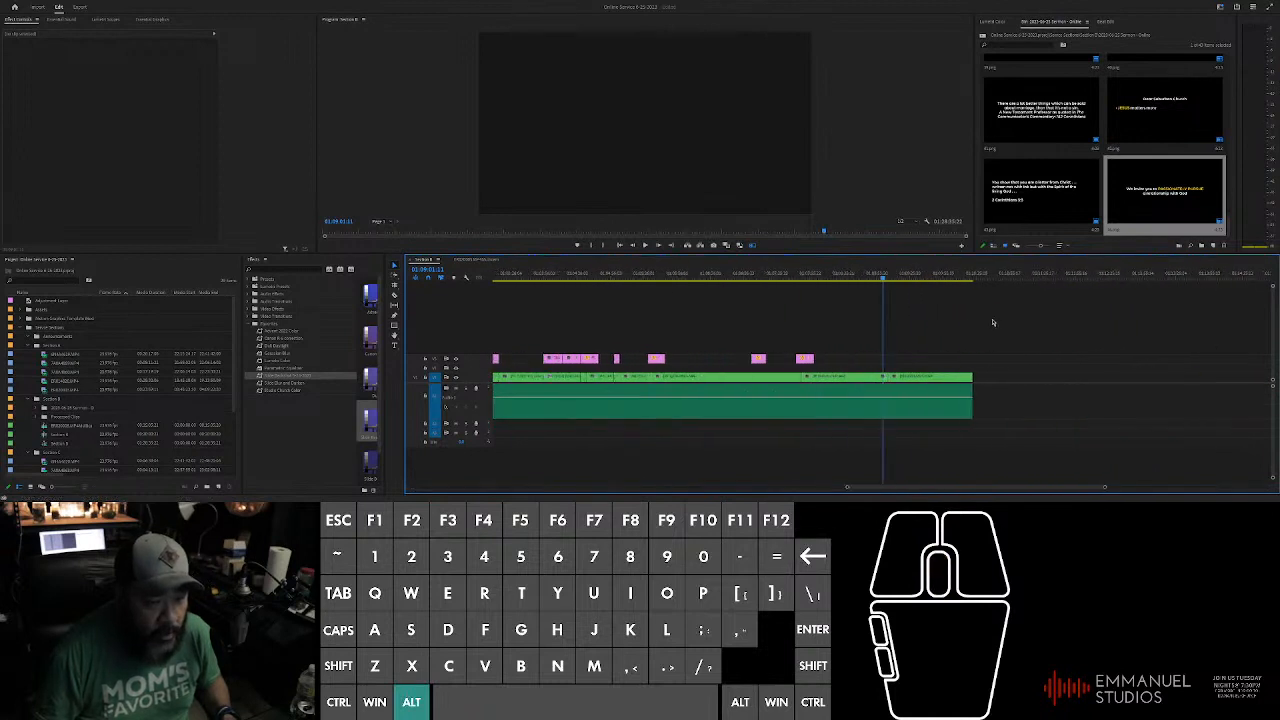
pyautogui.click(905, 395)
pyautogui.keyDown('alt'); pyautogui.scroll(-2, 883, 329); pyautogui.keyUp('alt')
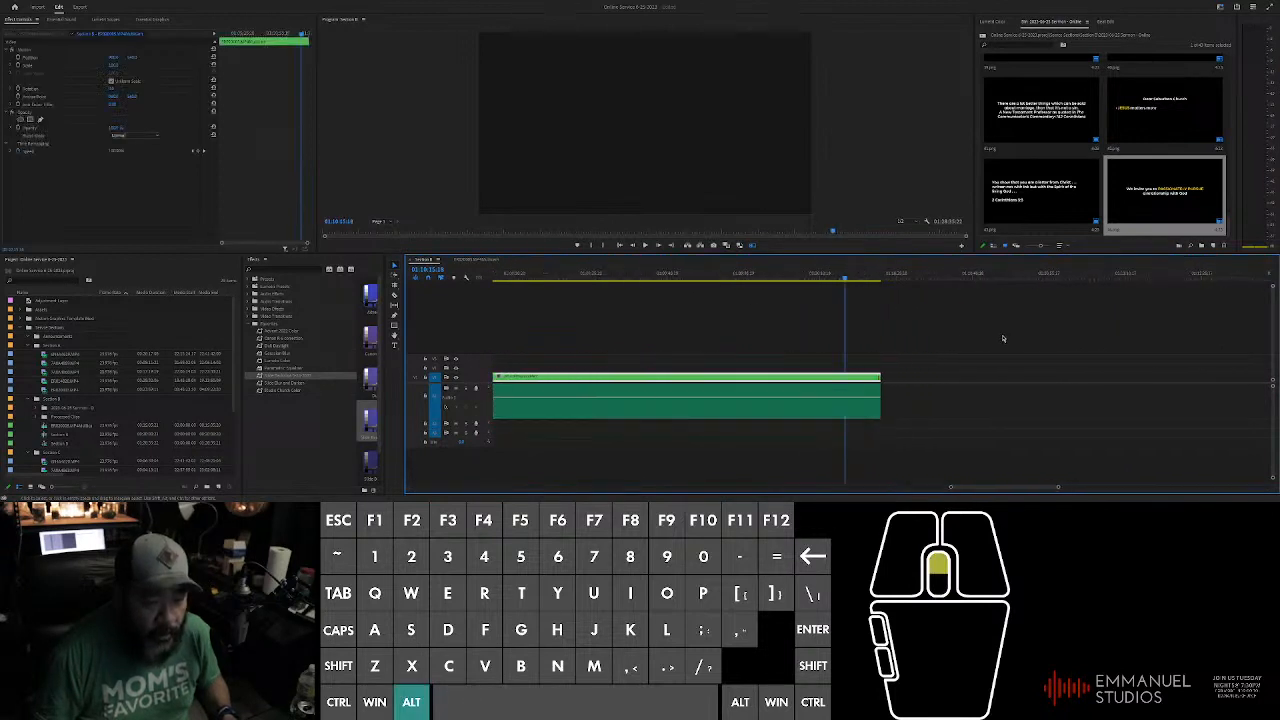
pyautogui.click(898, 325)
pyautogui.keyDown('alt'); pyautogui.scroll(-1, 874, 332); pyautogui.keyUp('alt')
pyautogui.keyDown('alt'); pyautogui.scroll(-1, 874, 332); pyautogui.keyUp('alt')
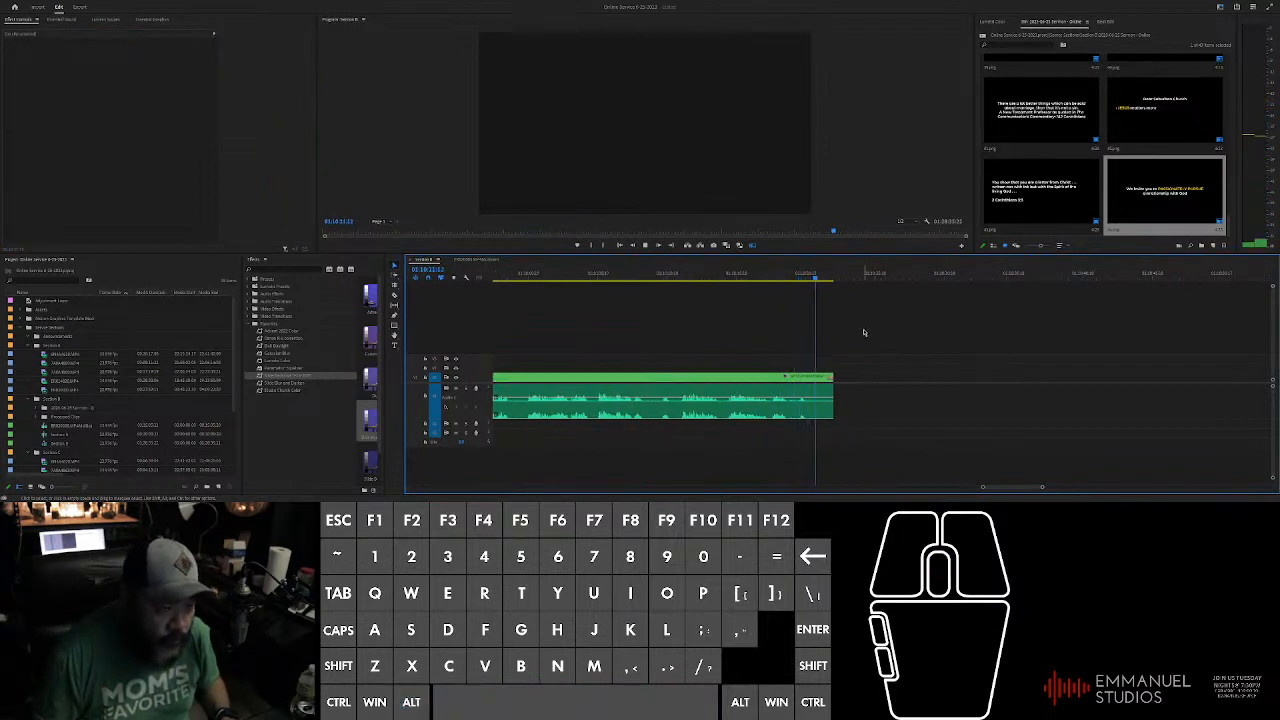
pyautogui.keyDown('alt'); pyautogui.scroll(1, 915, 350); pyautogui.keyUp('alt')
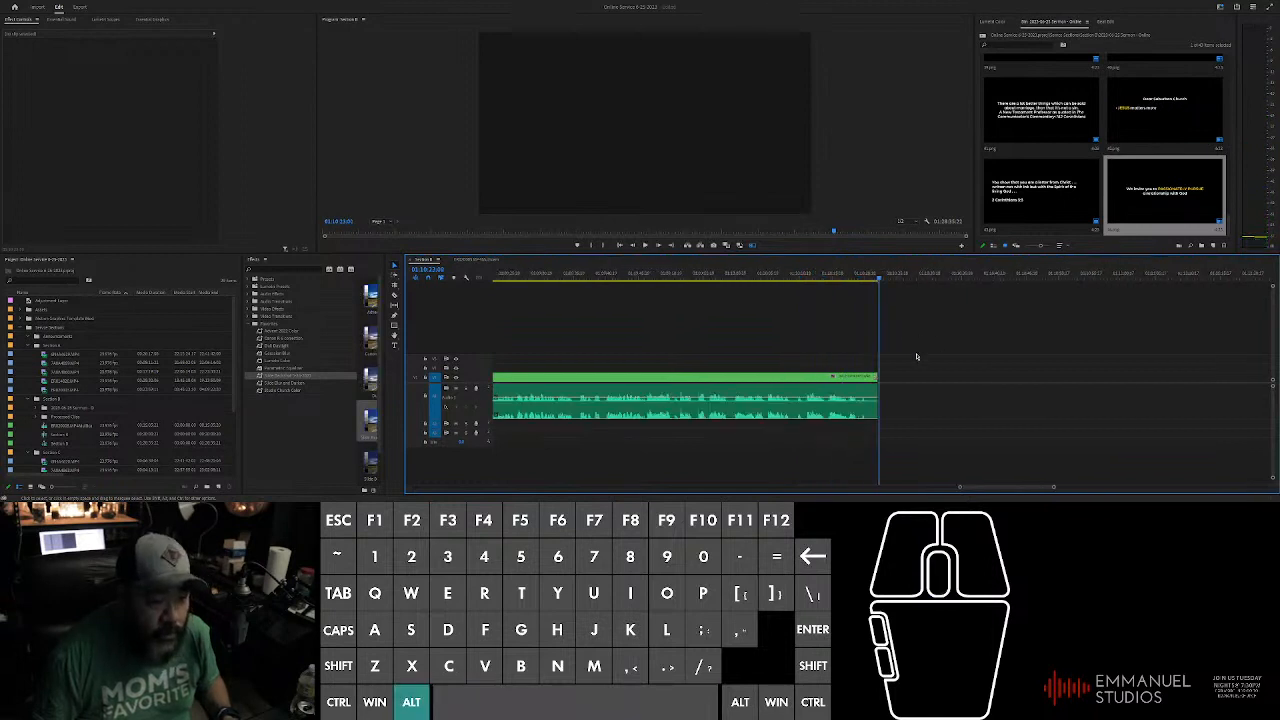
# Step: Check the Lumetri Color and sermon slides panels, then bring the third panel forward and place it ahead of the slides bin
pyautogui.click(994, 21)
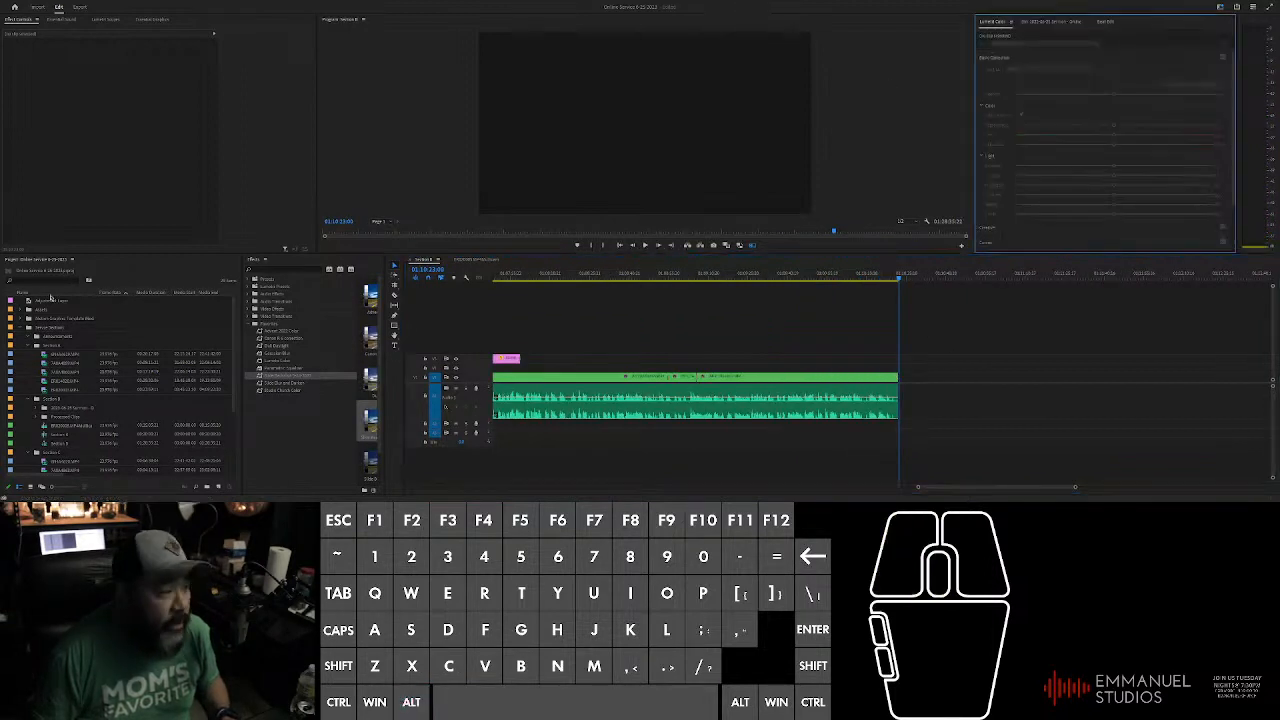
pyautogui.click(1025, 22)
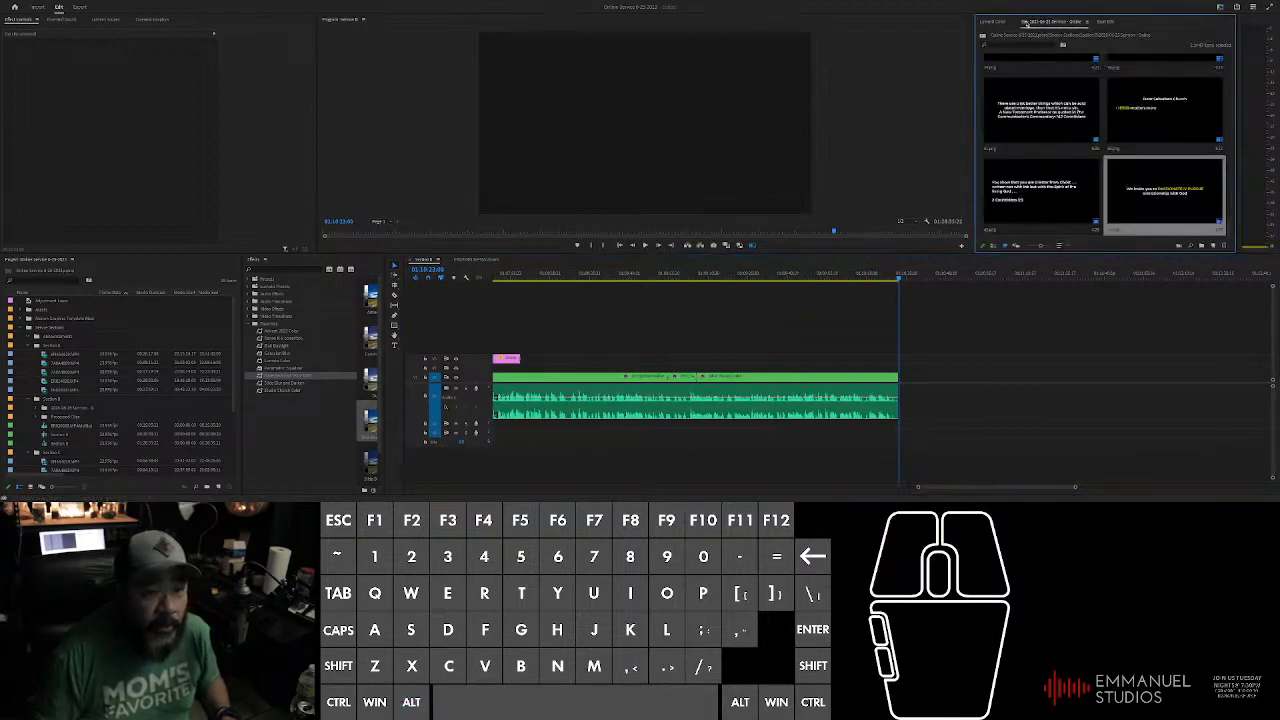
pyautogui.click(1104, 22)
pyautogui.moveTo(1033, 23); pyautogui.dragTo(1040, 22)
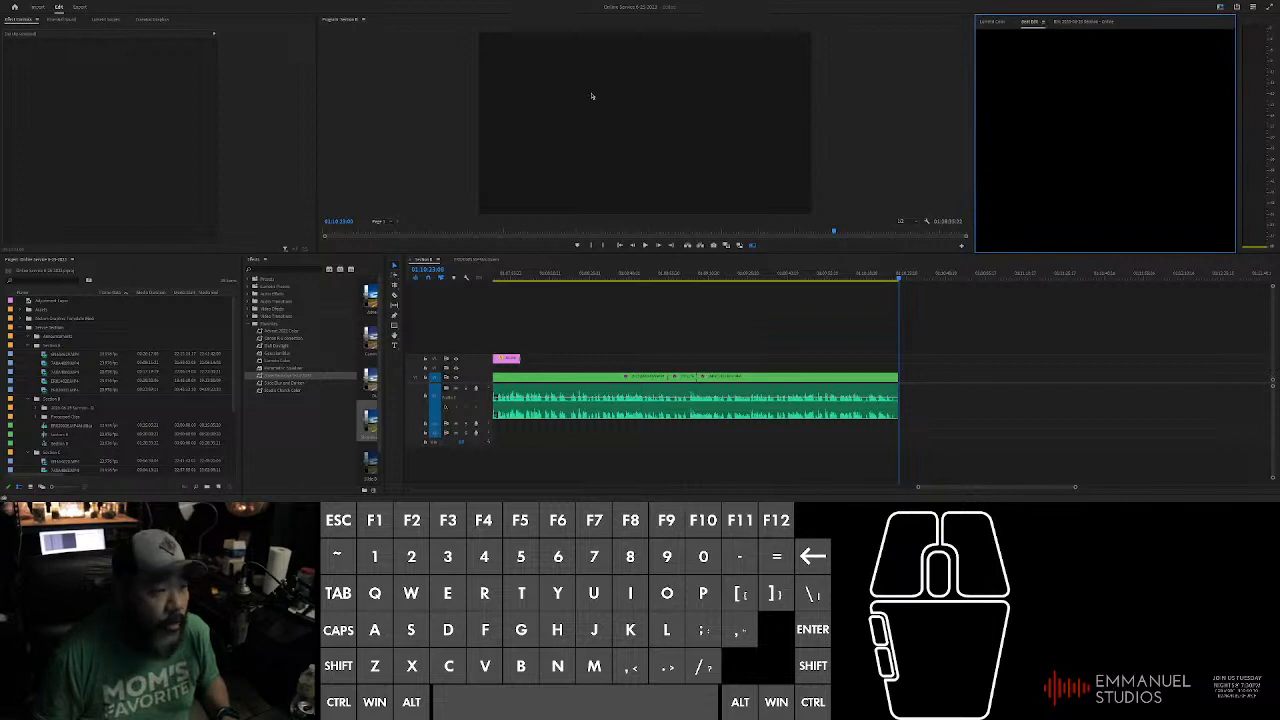
# Step: Place the adjustment layer on the track above the sermon video, aligned with the start of the first sermon clip
pyautogui.scroll(-2, 120, 380)
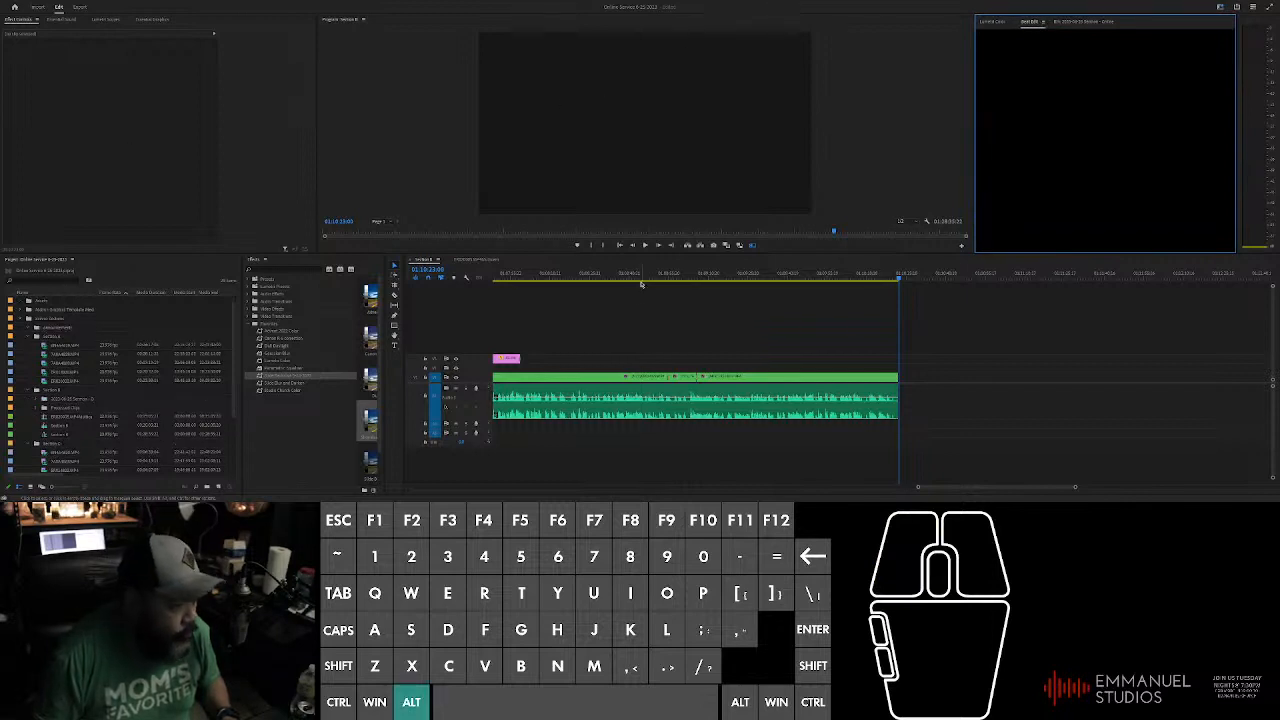
pyautogui.keyDown('alt'); pyautogui.scroll(-3, 89, 366); pyautogui.keyUp('alt')
pyautogui.scroll(2, 137, 329)
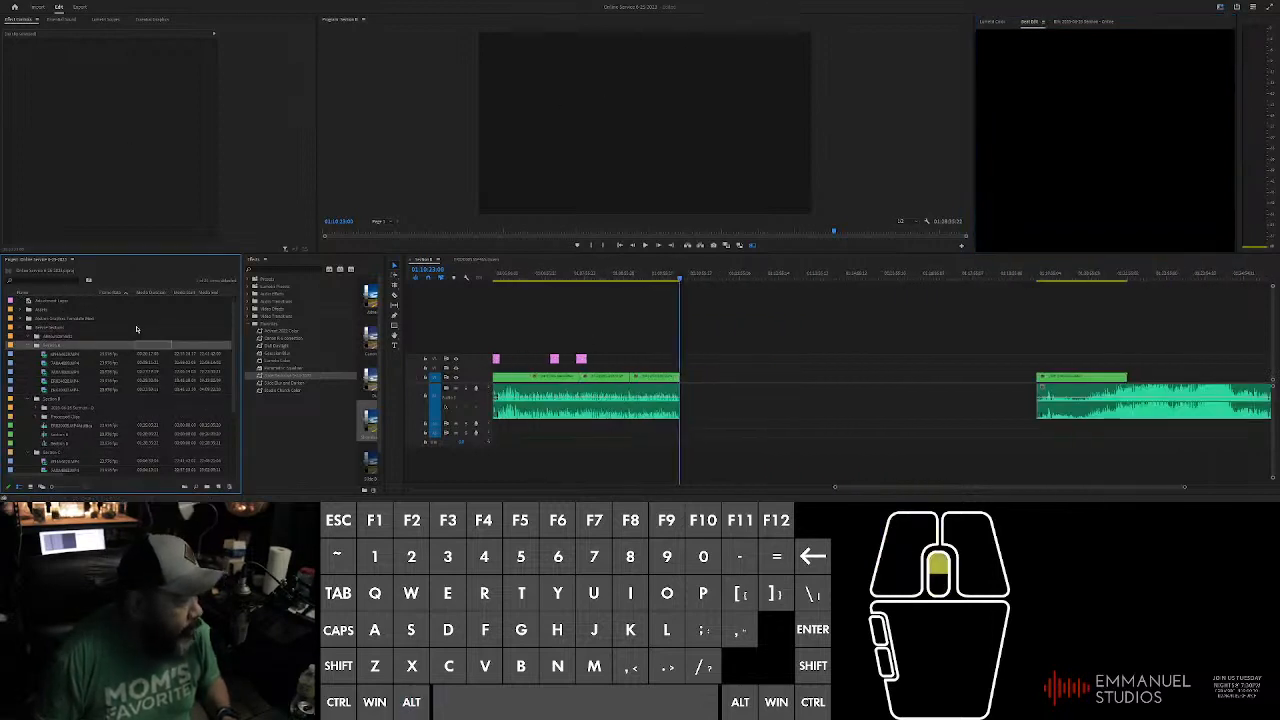
pyautogui.keyDown('alt'); pyautogui.scroll(-5, 603, 363); pyautogui.keyUp('alt')
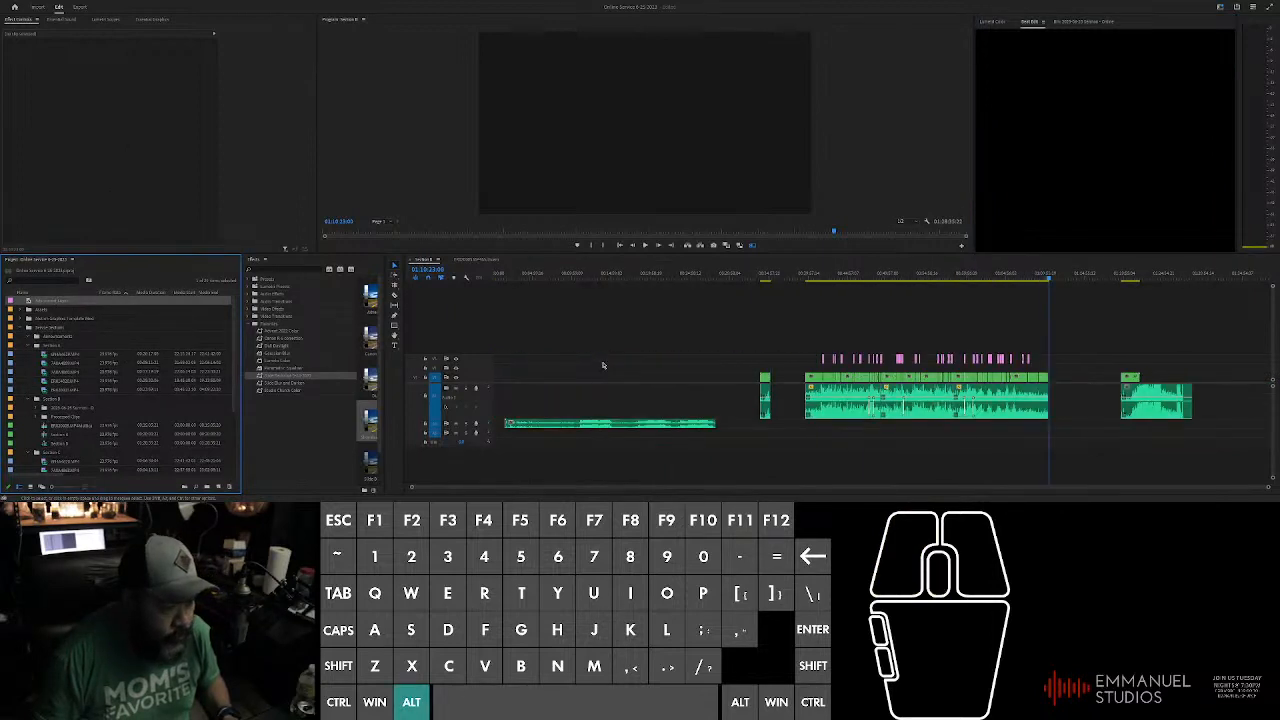
pyautogui.click(874, 321)
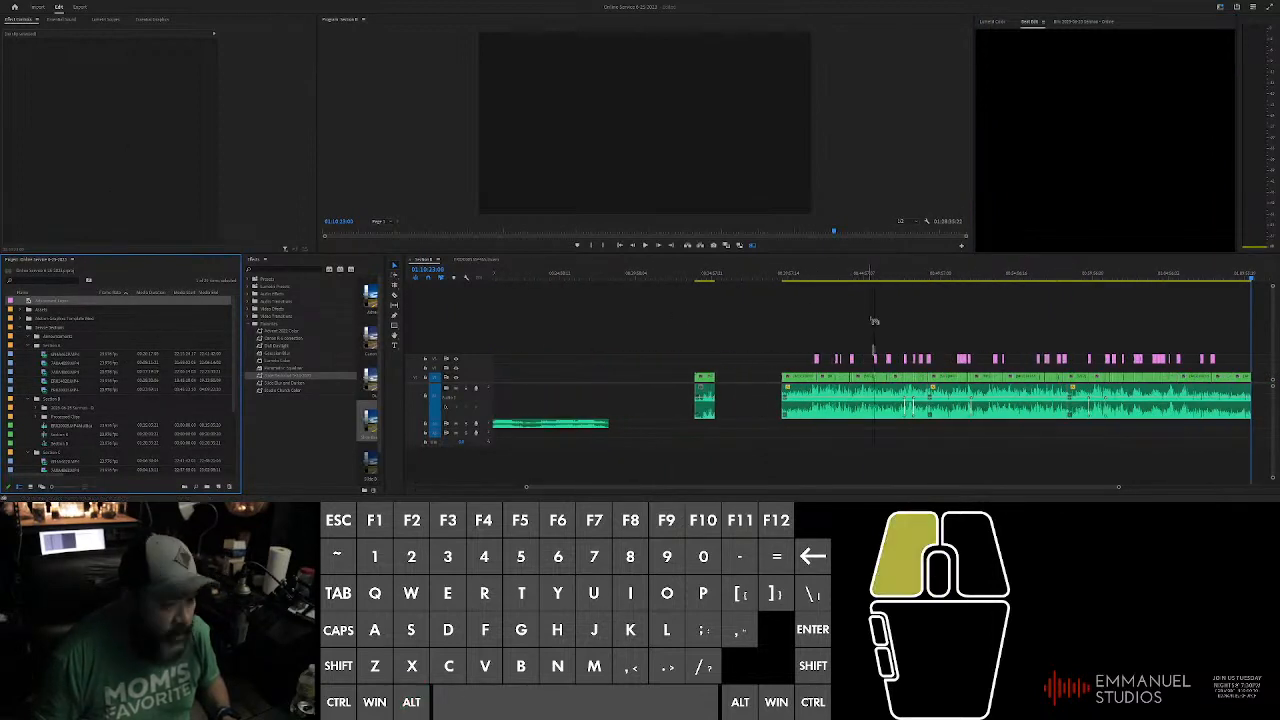
pyautogui.click(782, 368)
pyautogui.keyDown('alt'); pyautogui.scroll(5, 613, 358); pyautogui.keyUp('alt')
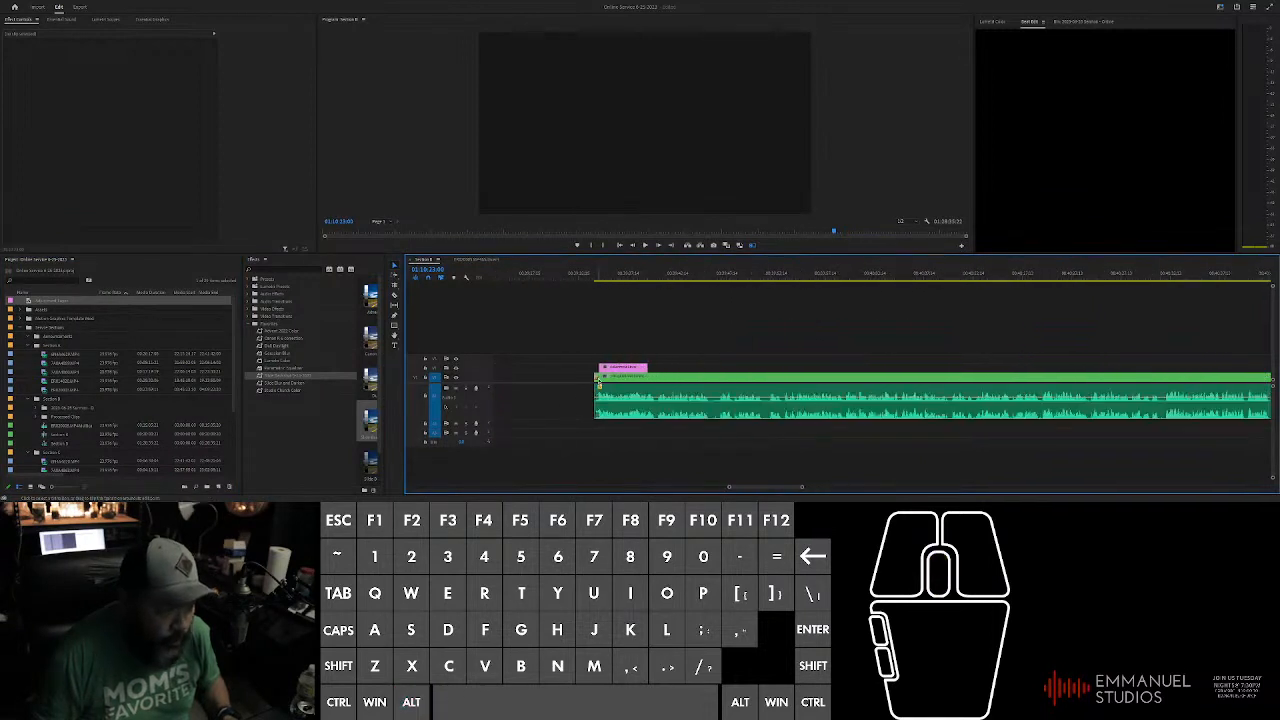
pyautogui.click(598, 378)
pyautogui.click(587, 362)
pyautogui.keyDown('alt'); pyautogui.scroll(2, 587, 362); pyautogui.keyUp('alt')
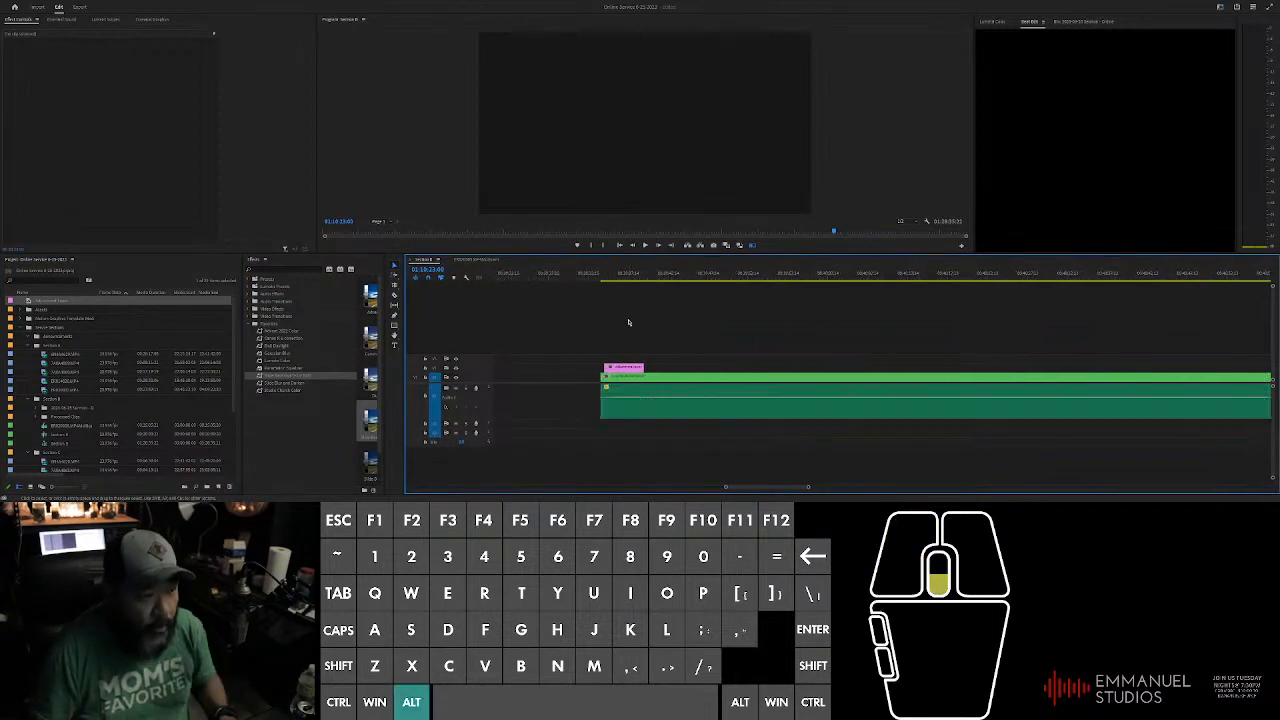
pyautogui.moveTo(617, 369); pyautogui.dragTo(608, 370)
# Step: Extend the adjustment layer over the whole sermon so that it ends with the last sermon clip
pyautogui.scroll(-5, 680, 338)
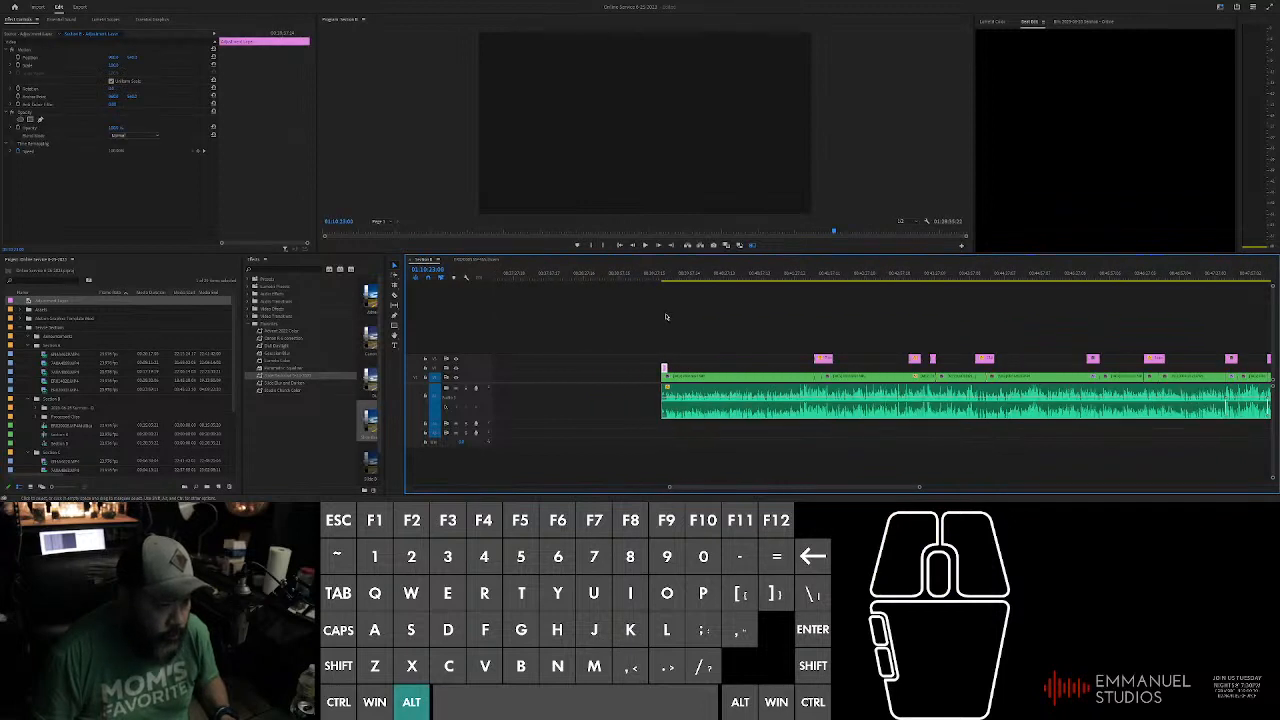
pyautogui.scroll(3, 722, 356)
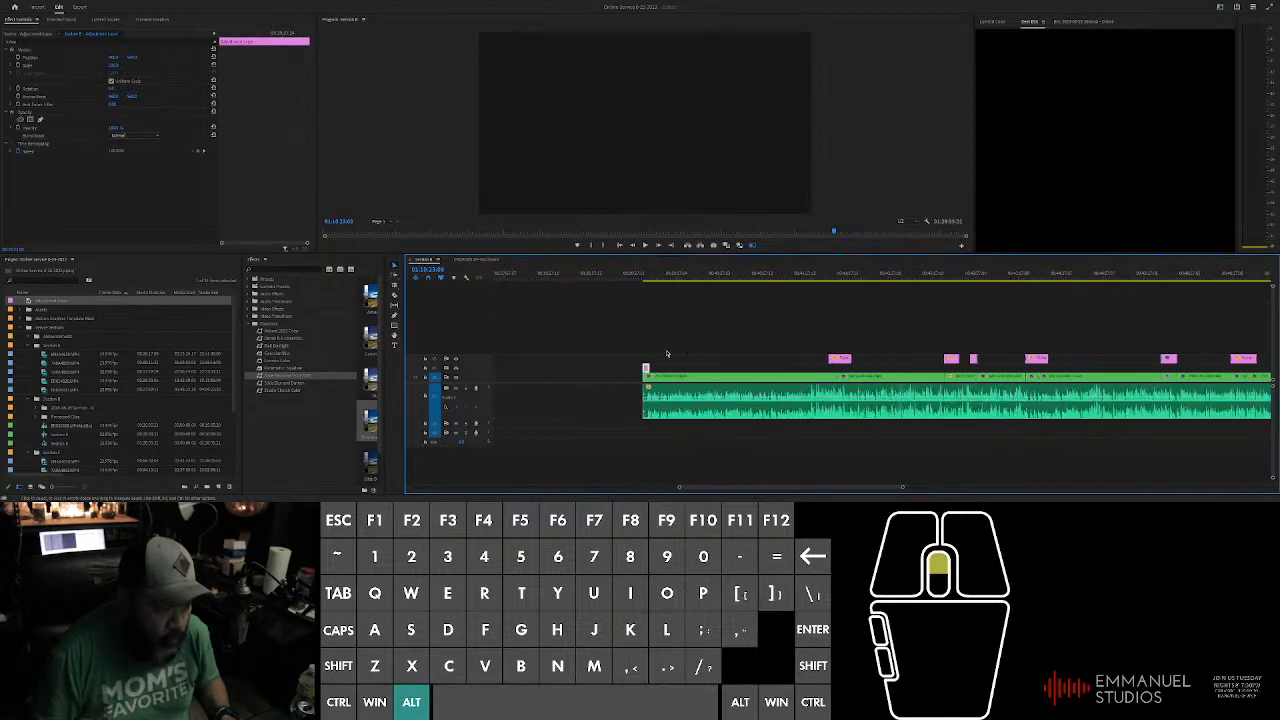
pyautogui.moveTo(648, 368); pyautogui.dragTo(1240, 368)
pyautogui.scroll(-3, 955, 323)
pyautogui.scroll(-3, 955, 323)
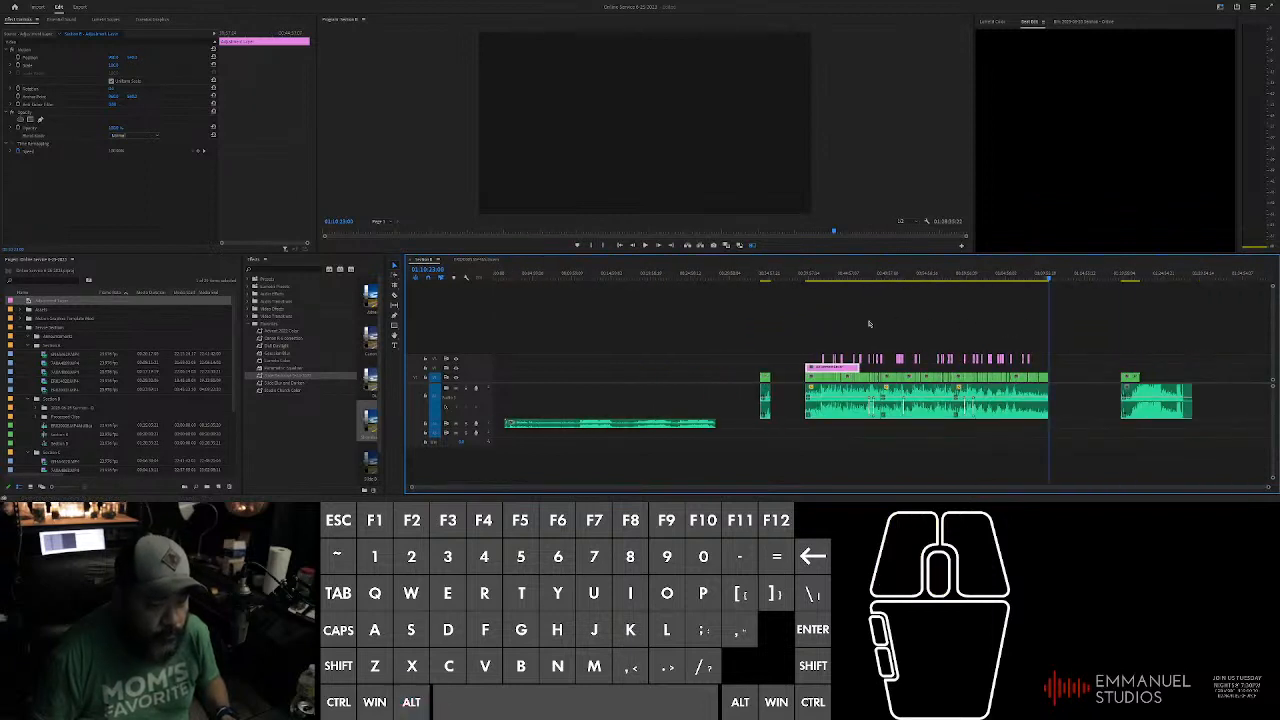
pyautogui.moveTo(858, 368); pyautogui.dragTo(1062, 372)
pyautogui.scroll(3, 1055, 372)
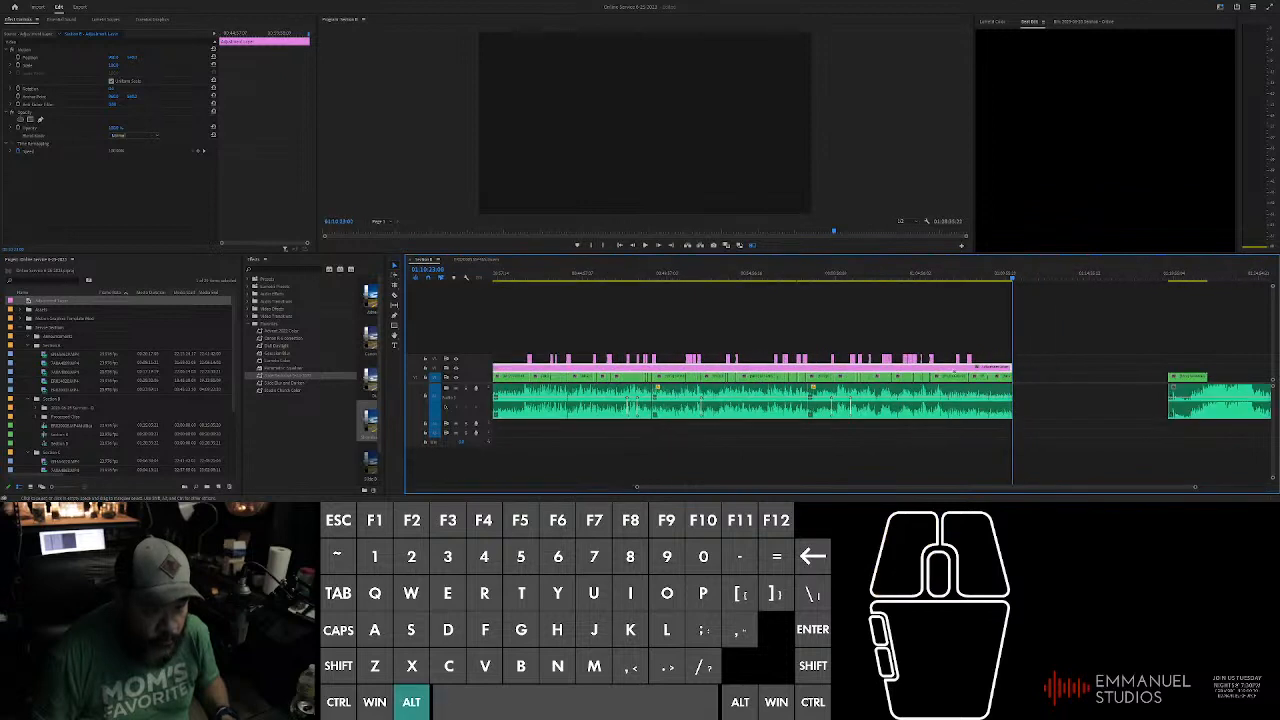
# Step: Inspect the transition at the end of the last sermon clip
pyautogui.scroll(5, 977, 333)
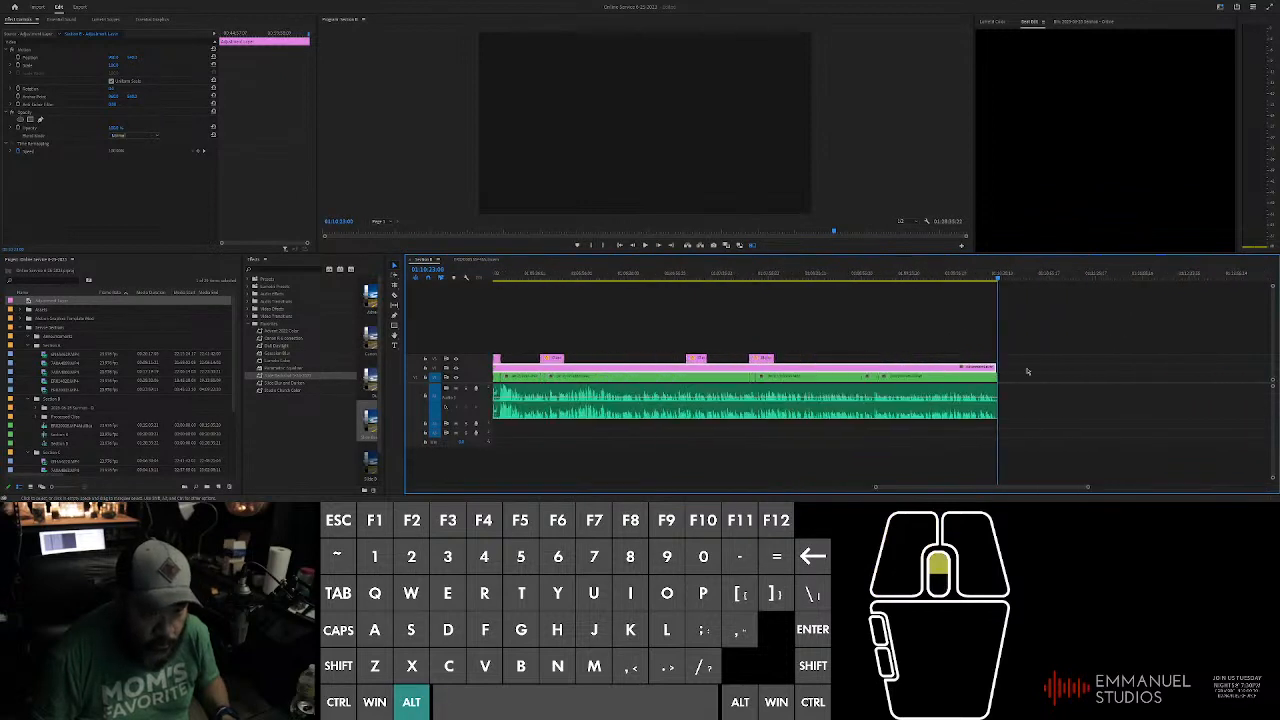
pyautogui.moveTo(950, 376); pyautogui.dragTo(952, 376)
pyautogui.click(952, 376)
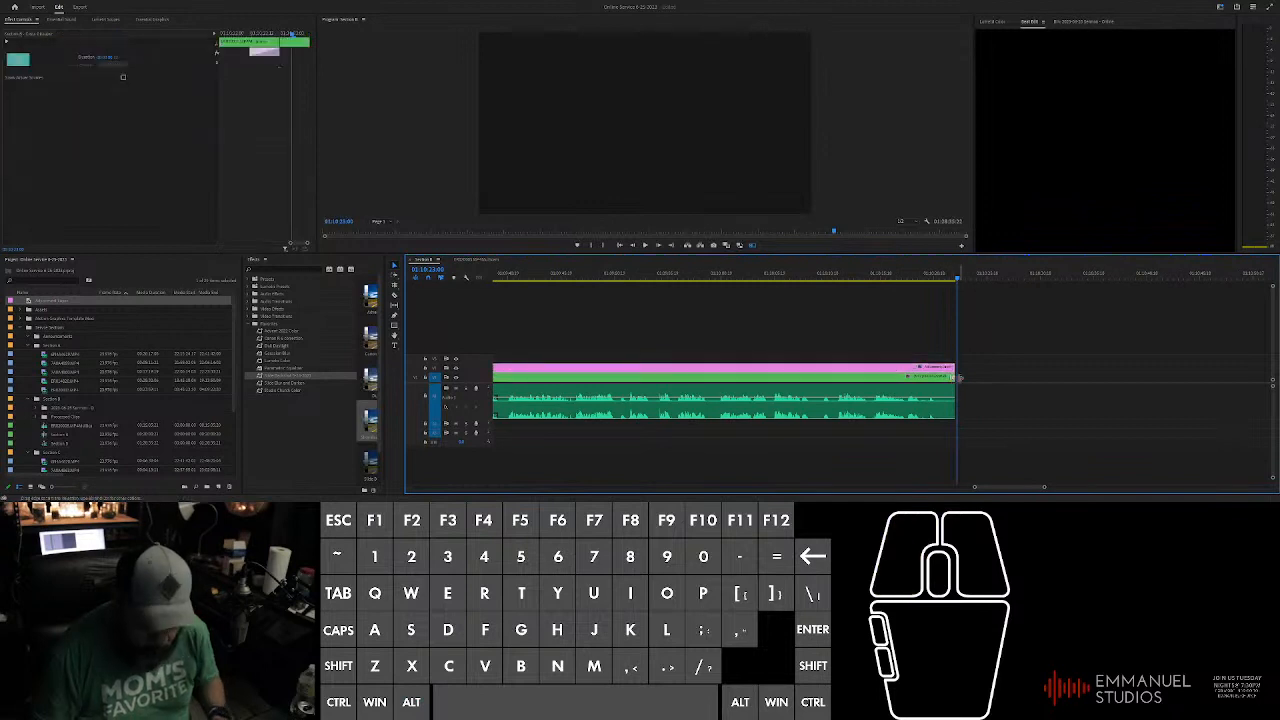
pyautogui.click(971, 388)
# Step: Move the video and audio clips that follow the sermon to an earlier empty area of the timeline, above the music track
pyautogui.scroll(-5, 748, 321)
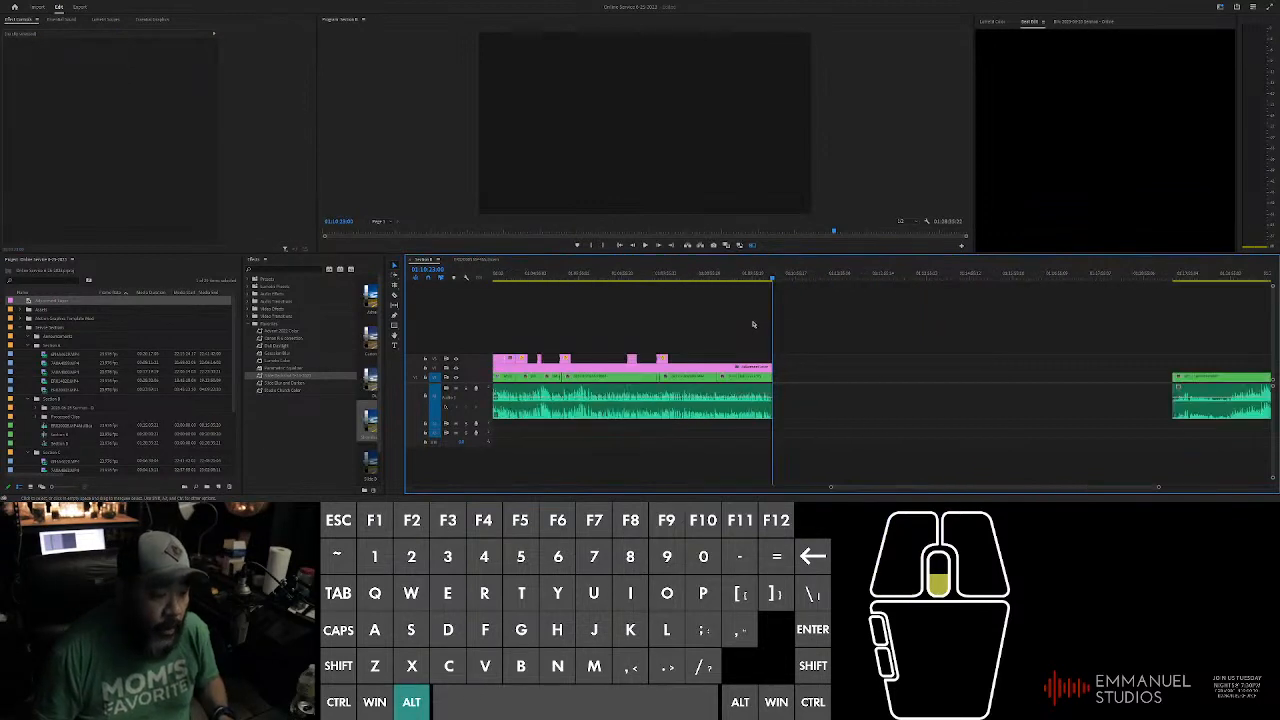
pyautogui.scroll(-4, 748, 321)
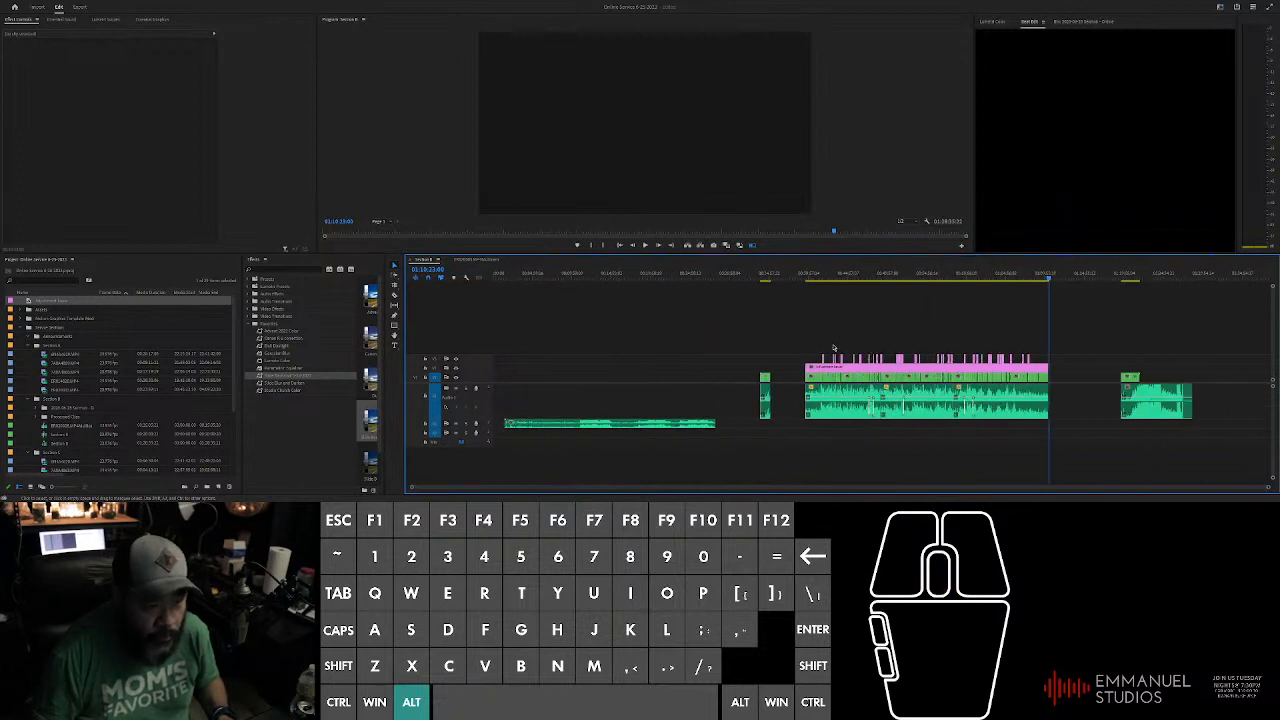
pyautogui.click(1160, 400)
pyautogui.moveTo(1160, 400); pyautogui.dragTo(1219, 380)
pyautogui.scroll(-1, 1076, 423)
pyautogui.press('alt')
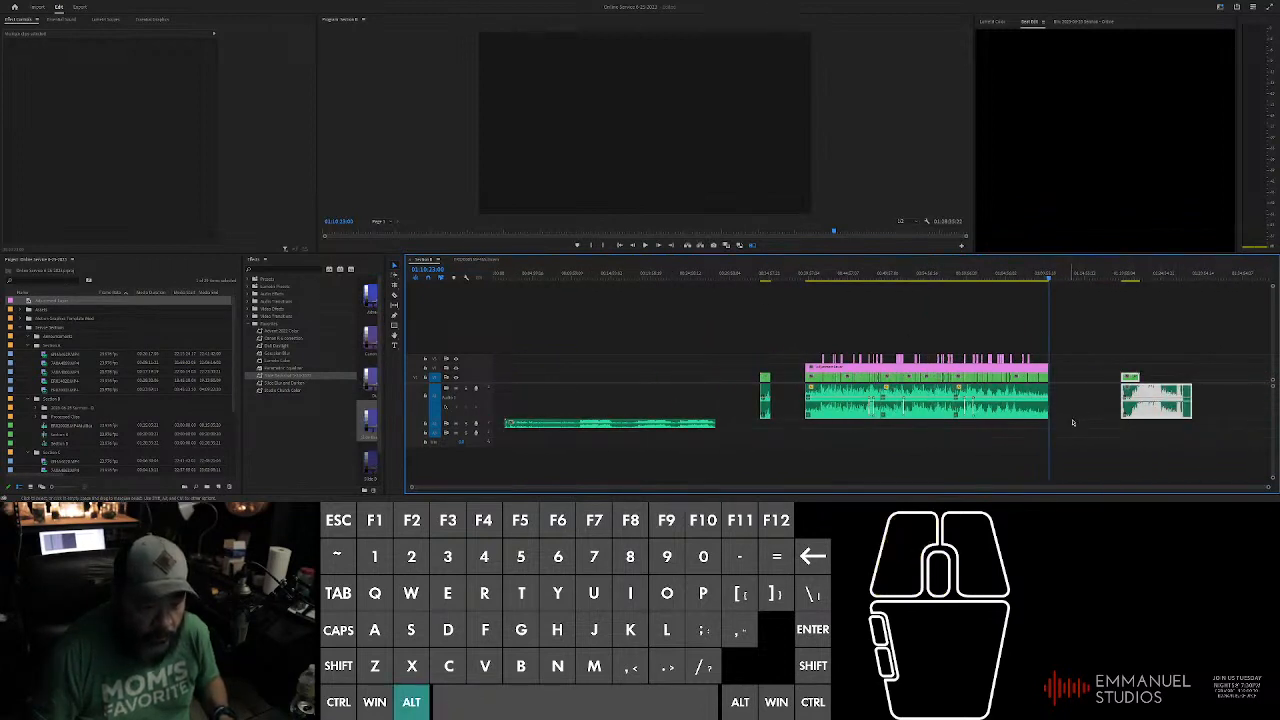
pyautogui.click(1150, 405)
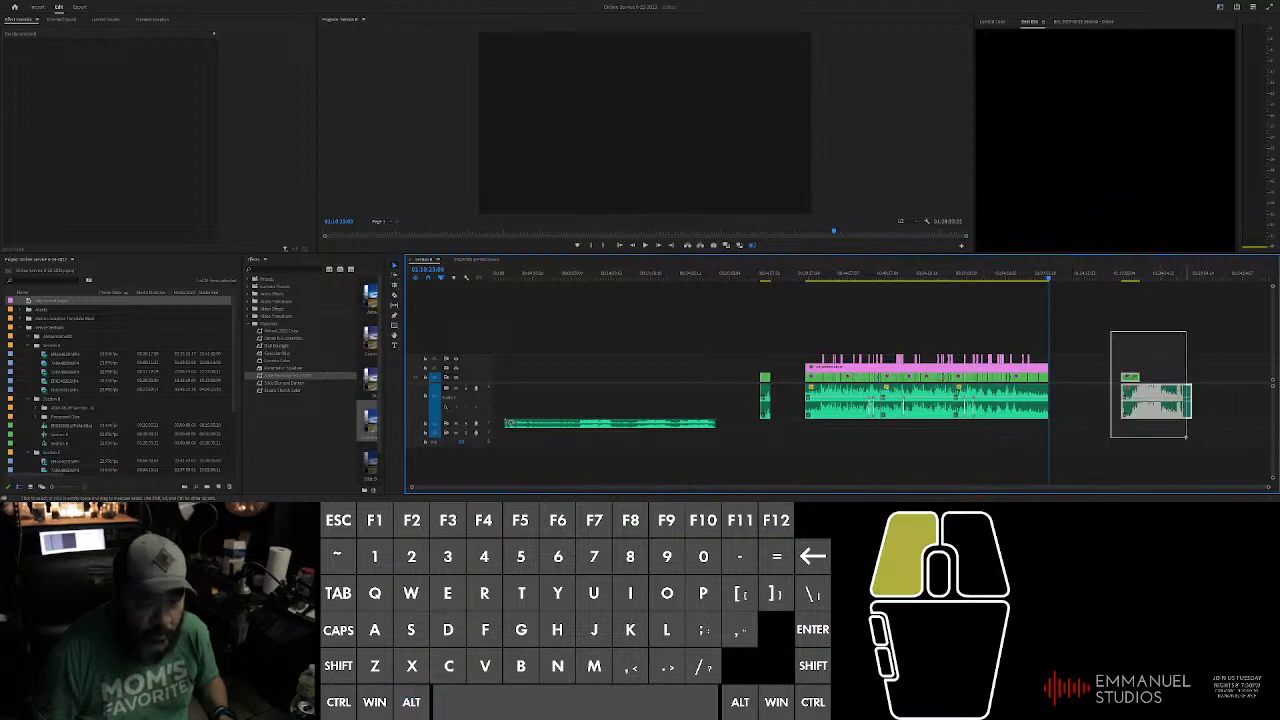
pyautogui.moveTo(1150, 405); pyautogui.dragTo(620, 381)
# Step: Copy the complete sermon audio to the empty part of the timeline after the sermon
pyautogui.moveTo(840, 425); pyautogui.dragTo(1135, 405)
pyautogui.press('alt')
pyautogui.scroll(-1, 1097, 293)
# Step: Set the in and out points around the copied sermon audio
pyautogui.moveTo(1006, 277); pyautogui.dragTo(1201, 279)
pyautogui.press('shift')
pyautogui.press('i')
pyautogui.press('shift')
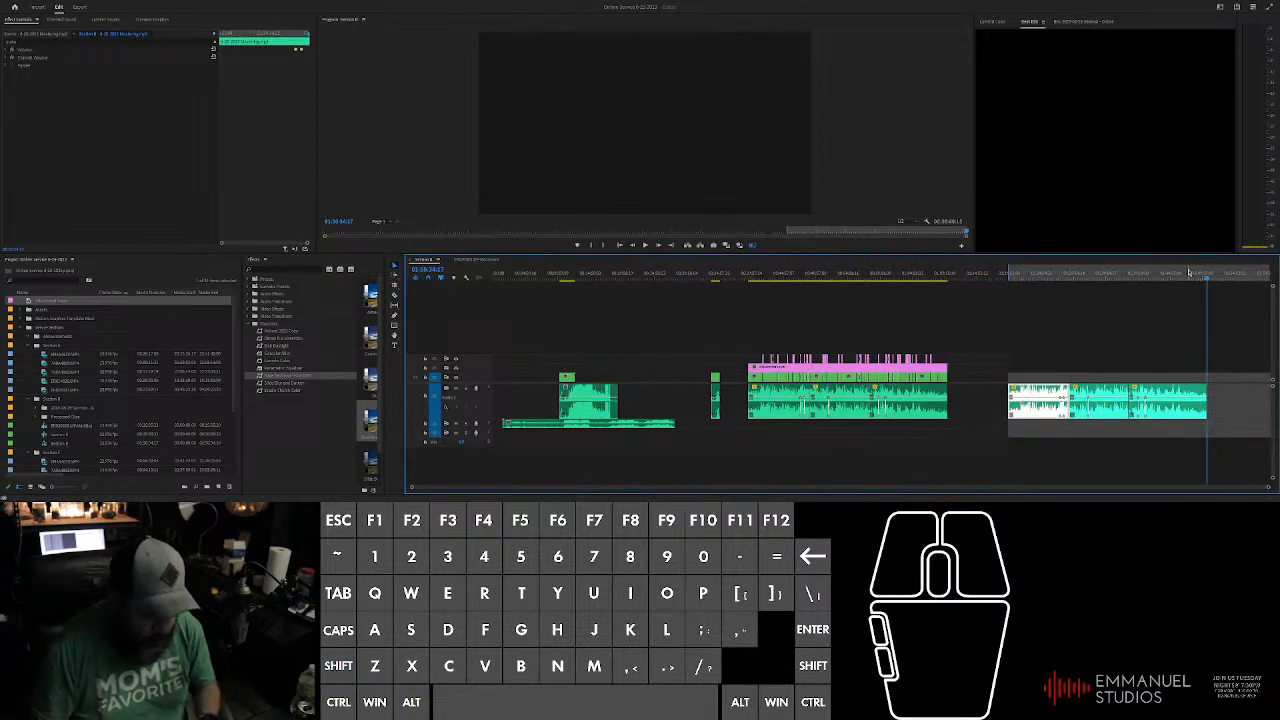
pyautogui.press('o')
# Step: Open the media export settings for the marked range and choose the podcast preset with MP3 format
pyautogui.hotkey('ctrl', 'm')
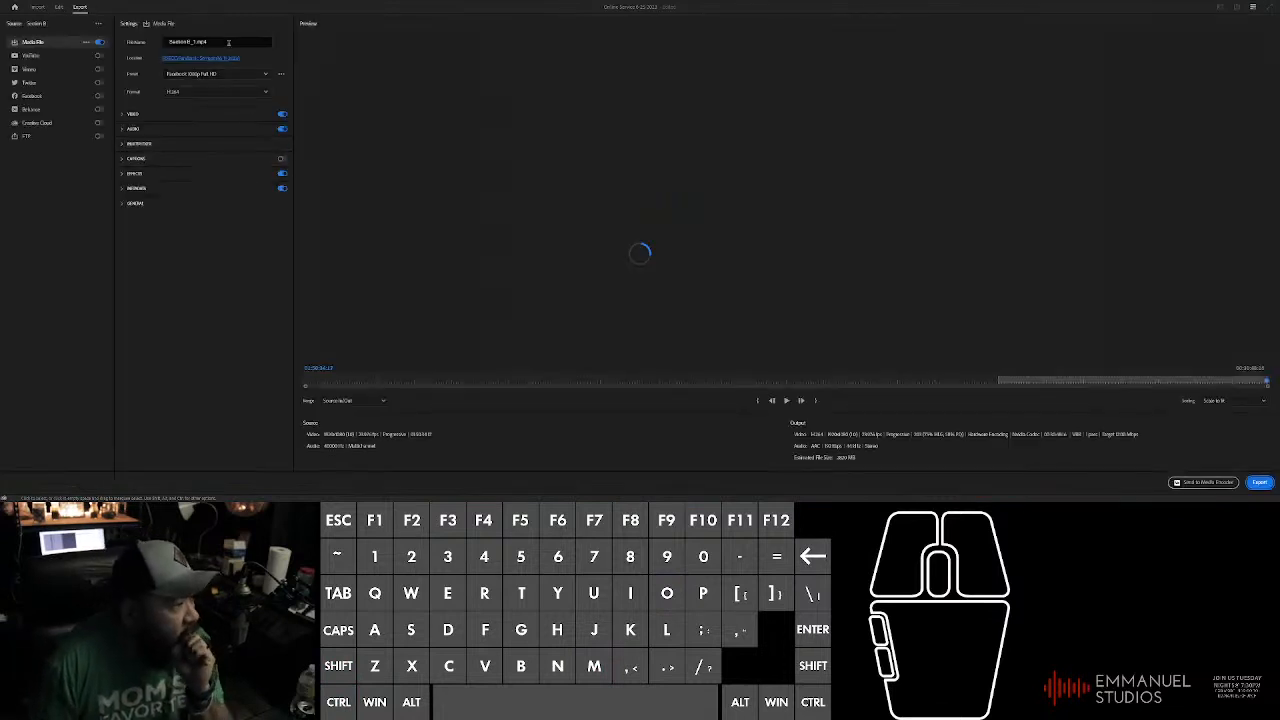
pyautogui.click(225, 73)
pyautogui.click(205, 116)
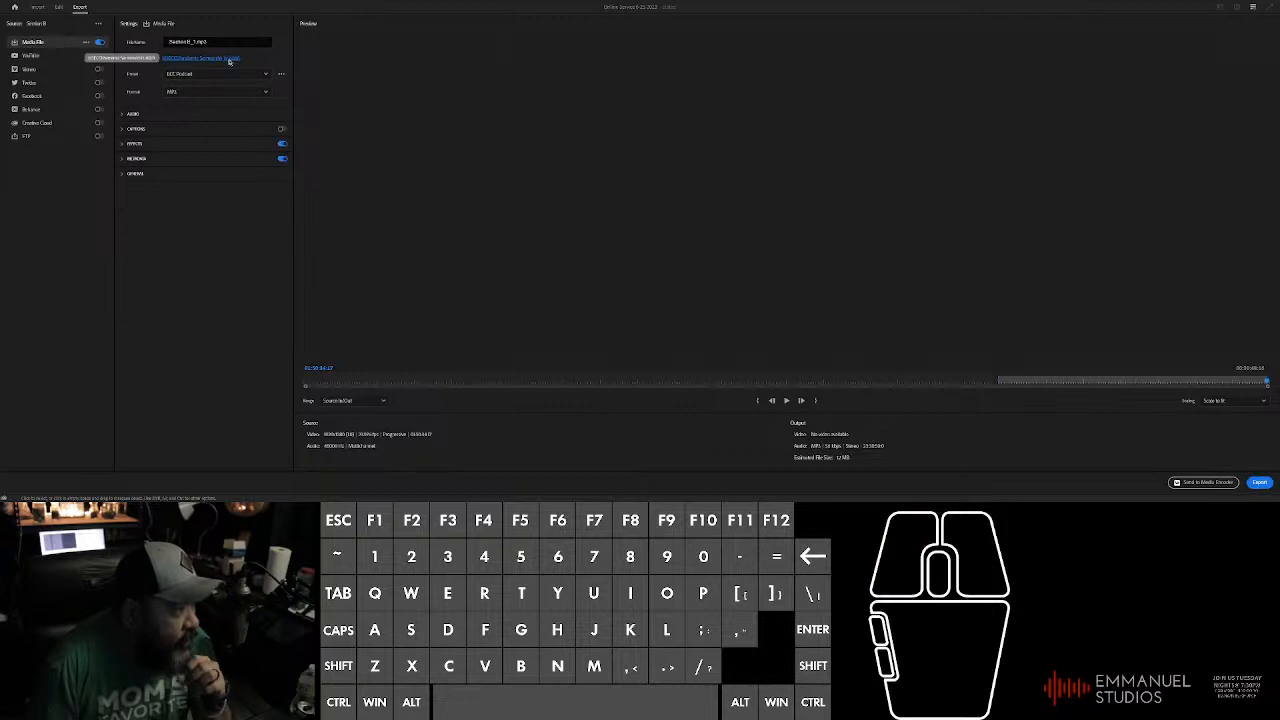
# Step: Name the export file "Sermon Podcast 6-25-2023" and send it to Media Encoder
pyautogui.click(170, 41)
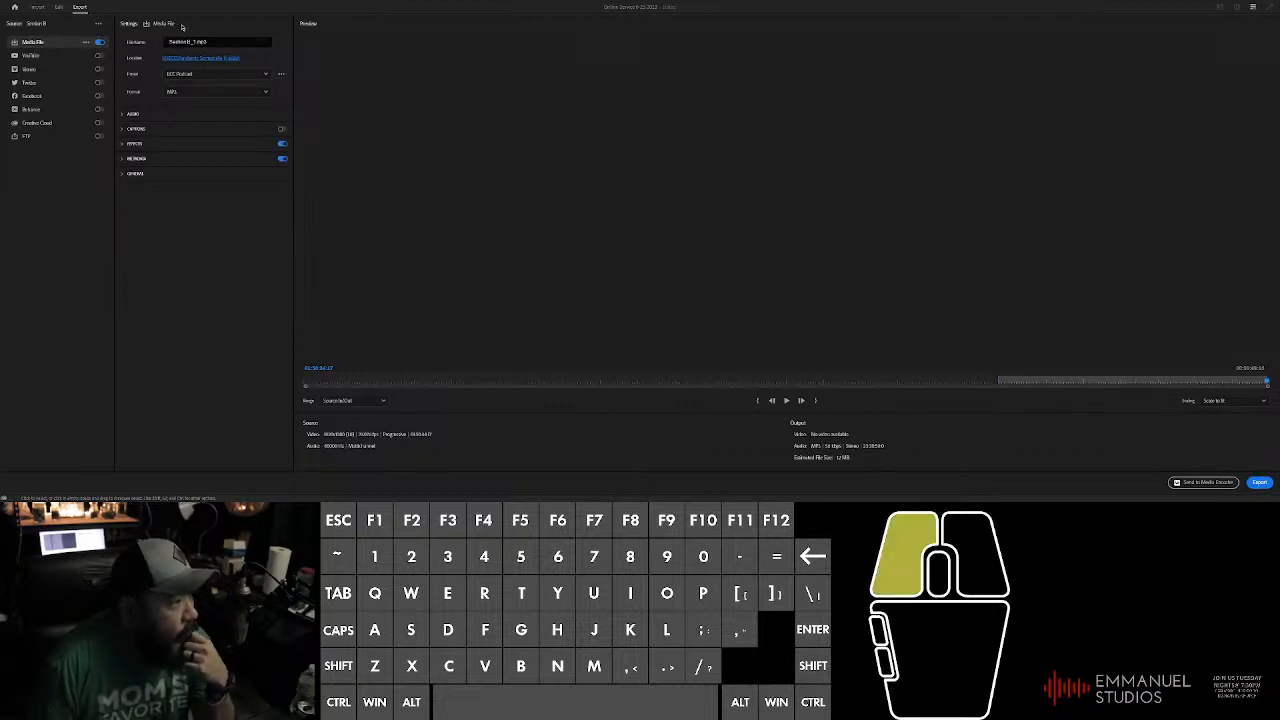
pyautogui.click(140, 114)
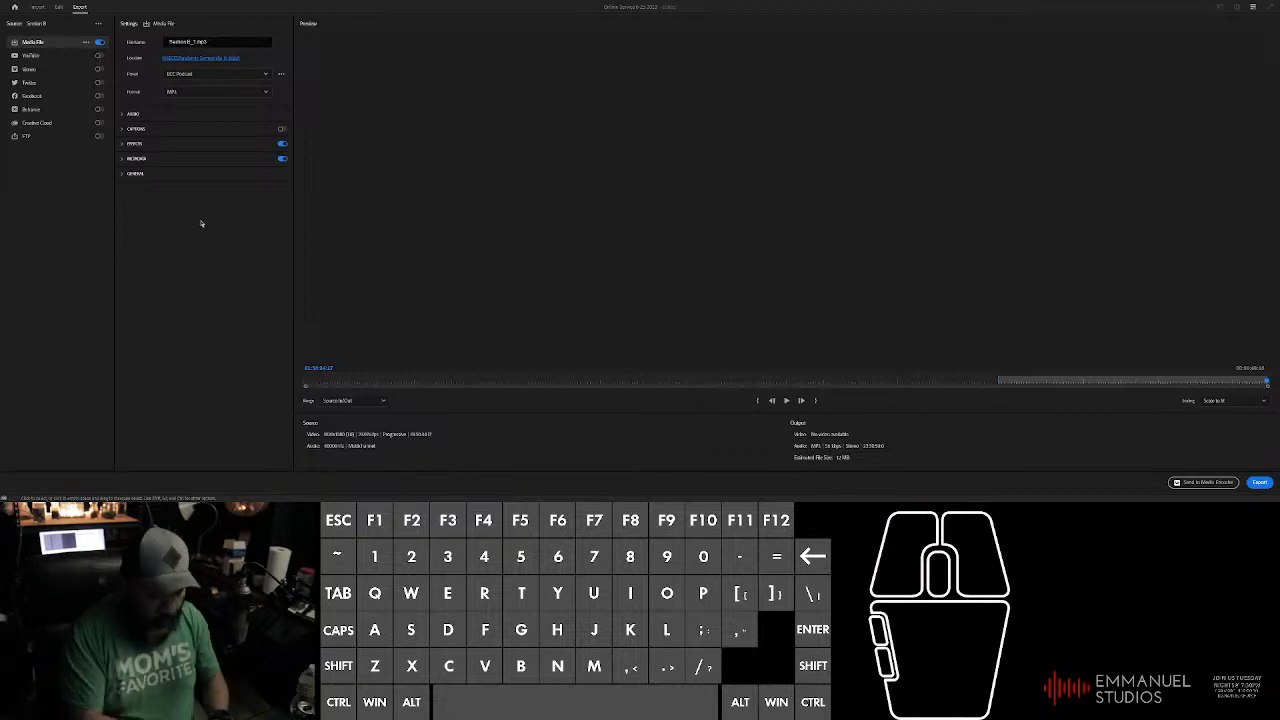
pyautogui.press('shift')
pyautogui.write('swero pocas')
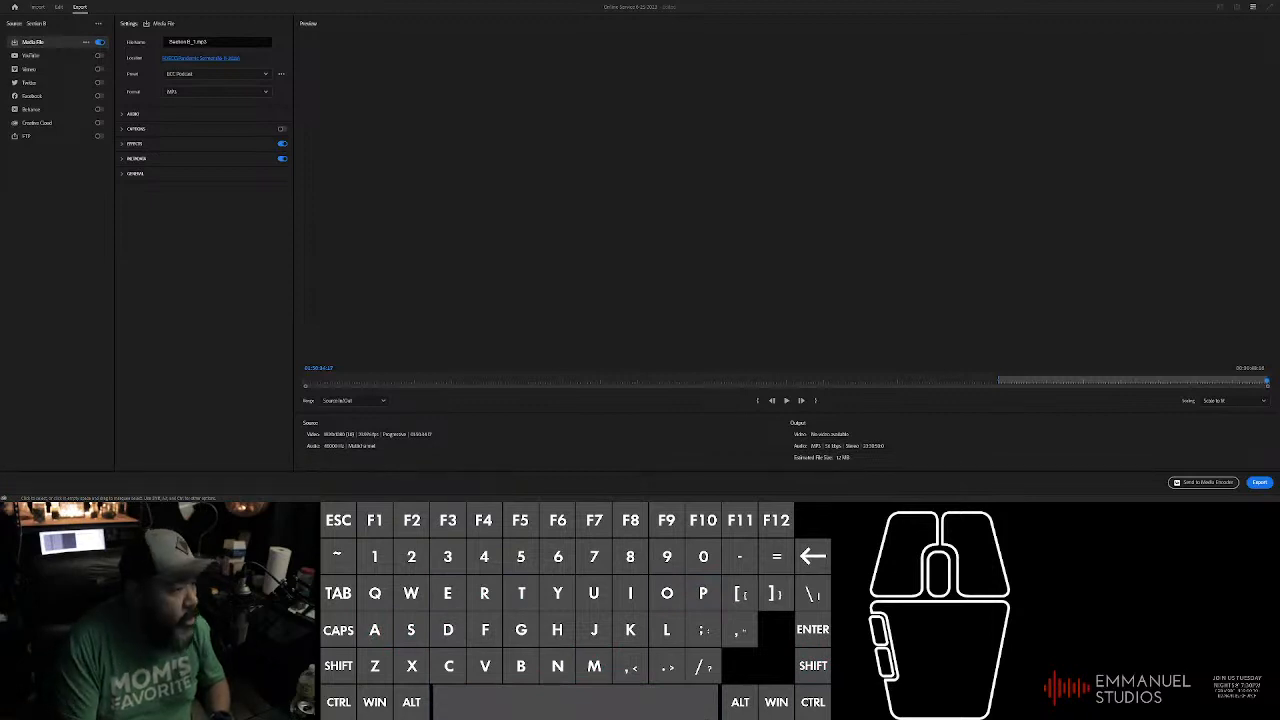
pyautogui.press('BackSpace')
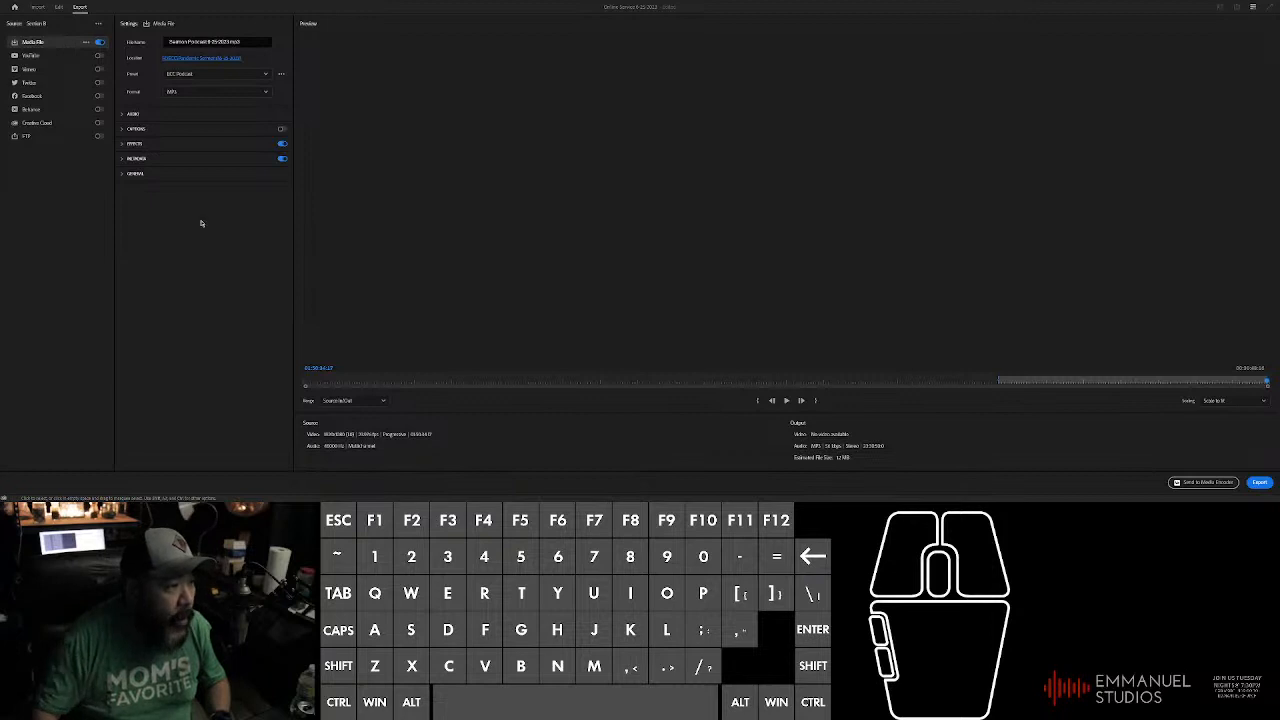
pyautogui.click(1202, 484)
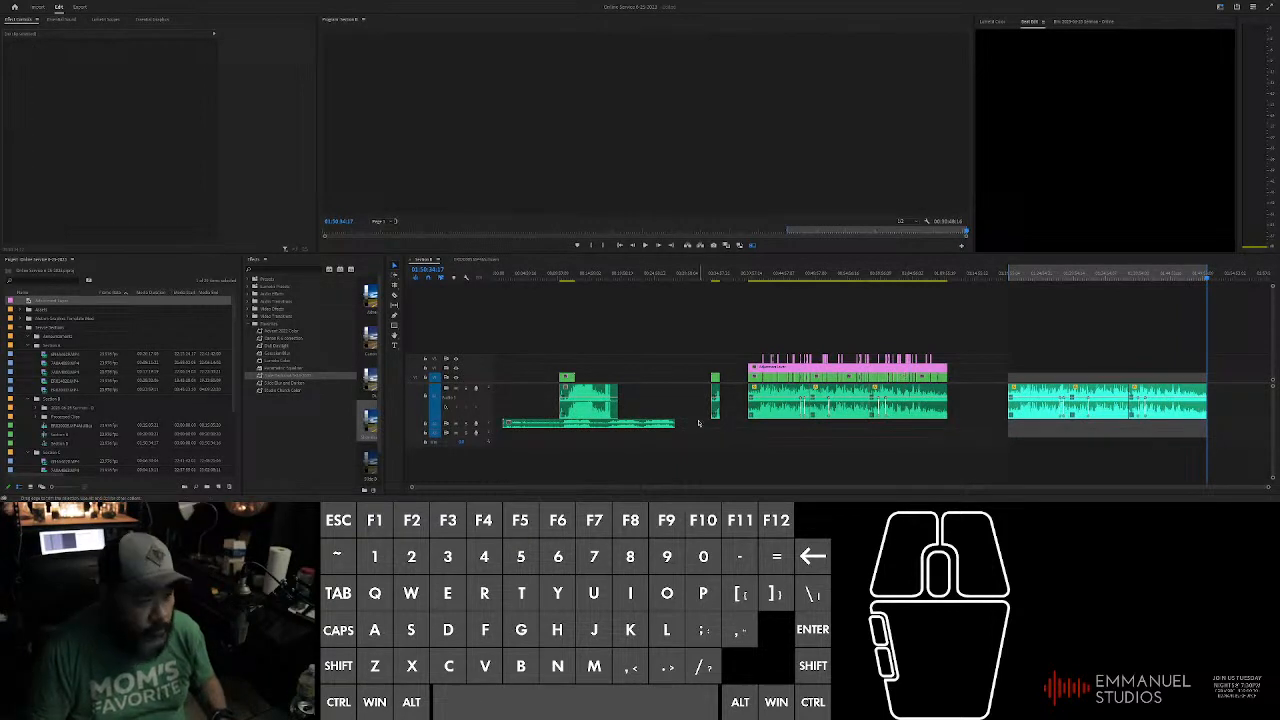
# Step: Apply the last favourite effect to the adjustment layer with the playhead at about 00:41:05 in the sermon and play it back
pyautogui.click(755, 276)
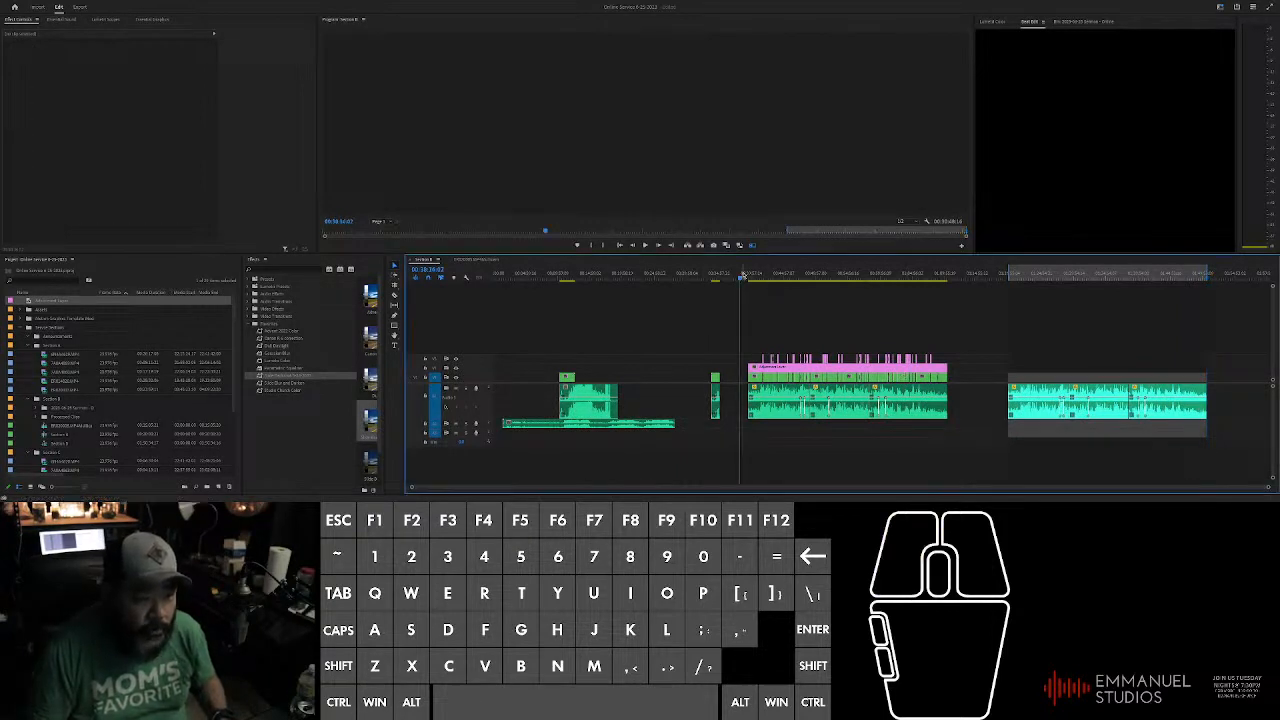
pyautogui.click(757, 243)
pyautogui.scroll(3, 784, 332)
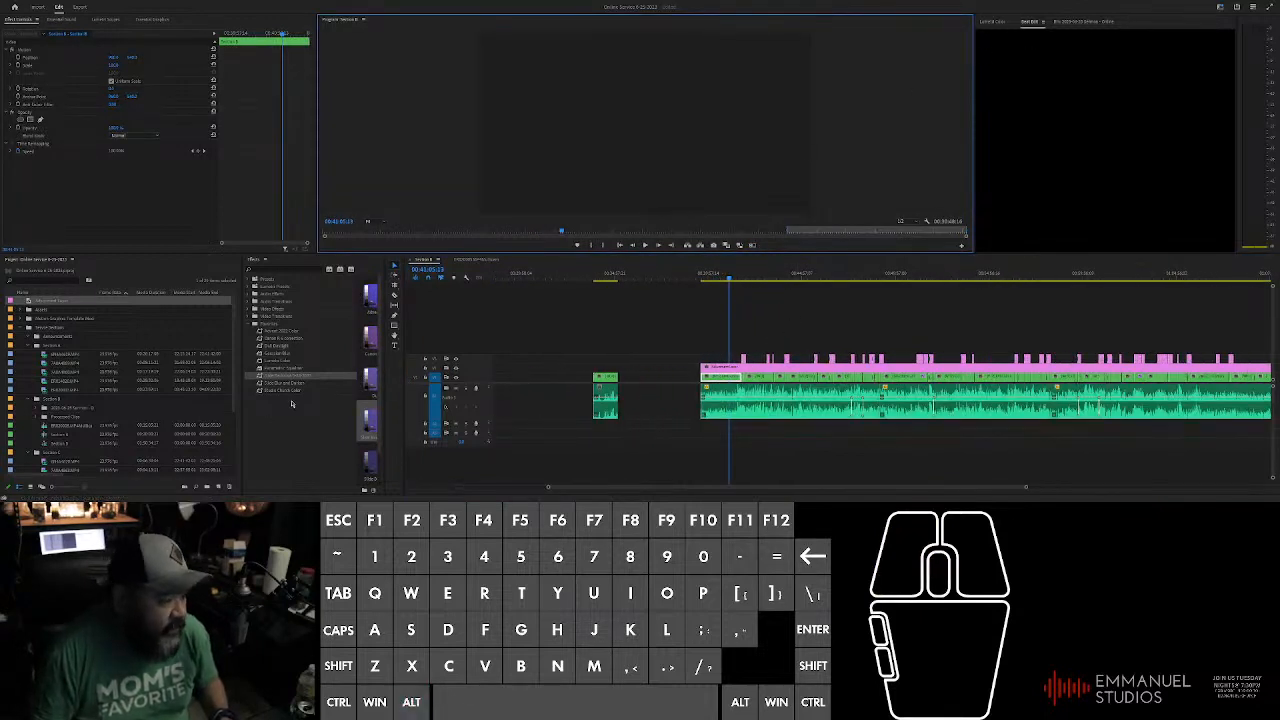
pyautogui.click(293, 392)
pyautogui.moveTo(293, 392); pyautogui.dragTo(722, 369)
pyautogui.click(723, 325)
pyautogui.keyDown('alt'); pyautogui.scroll(-3, 723, 325); pyautogui.keyUp('alt')
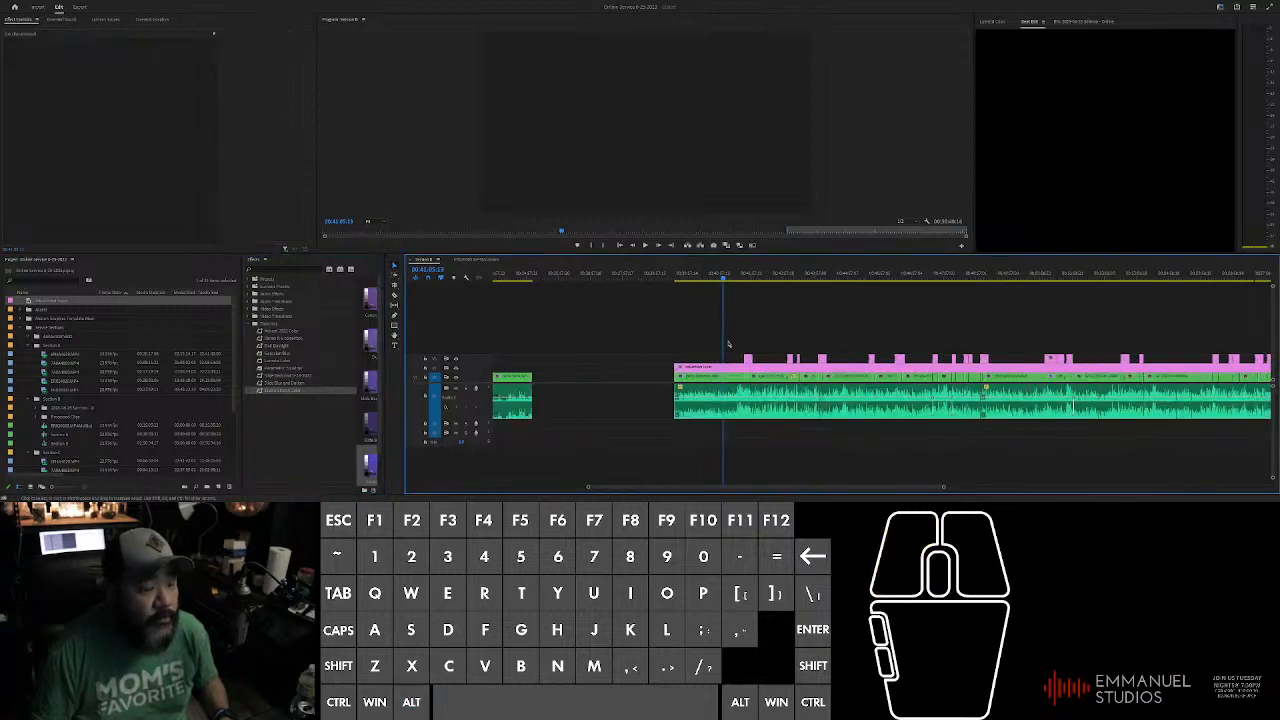
pyautogui.click(800, 326)
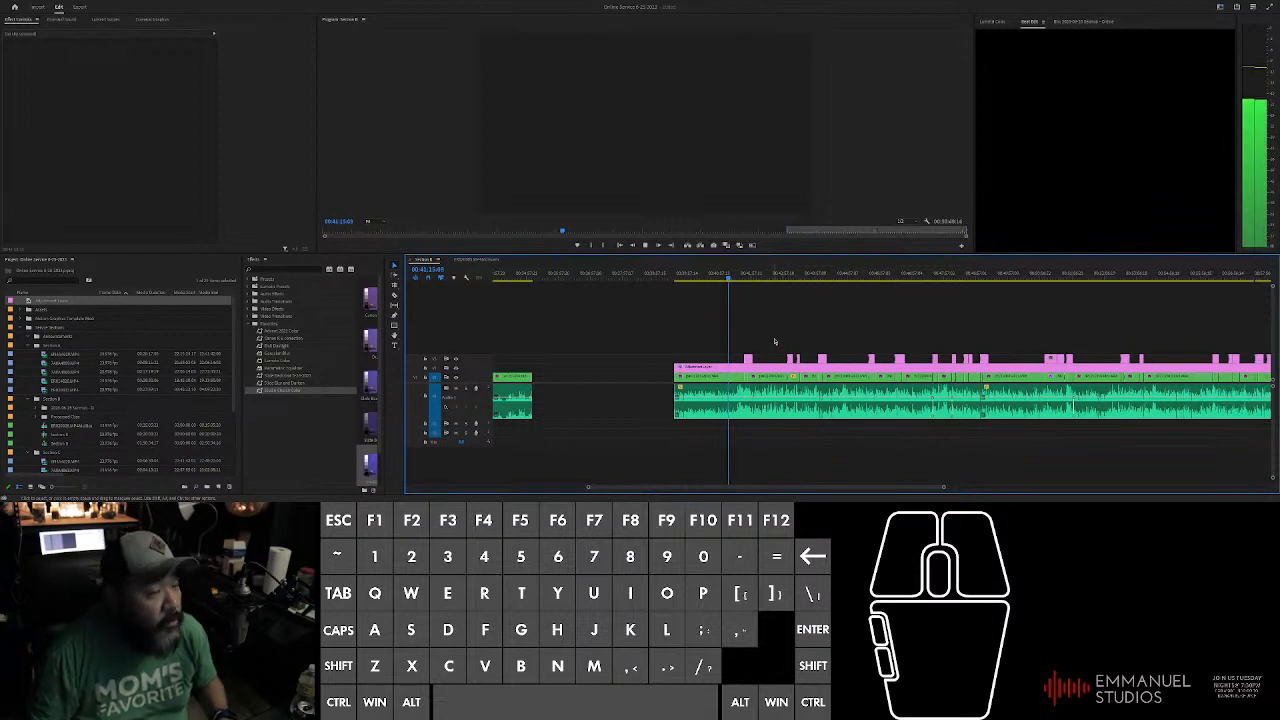
# Step: Play back the sermon from about 00:41:46, where the first slide appears, to check the adjustment layer
pyautogui.press('space')
pyautogui.moveTo(727, 280); pyautogui.dragTo(745, 278)
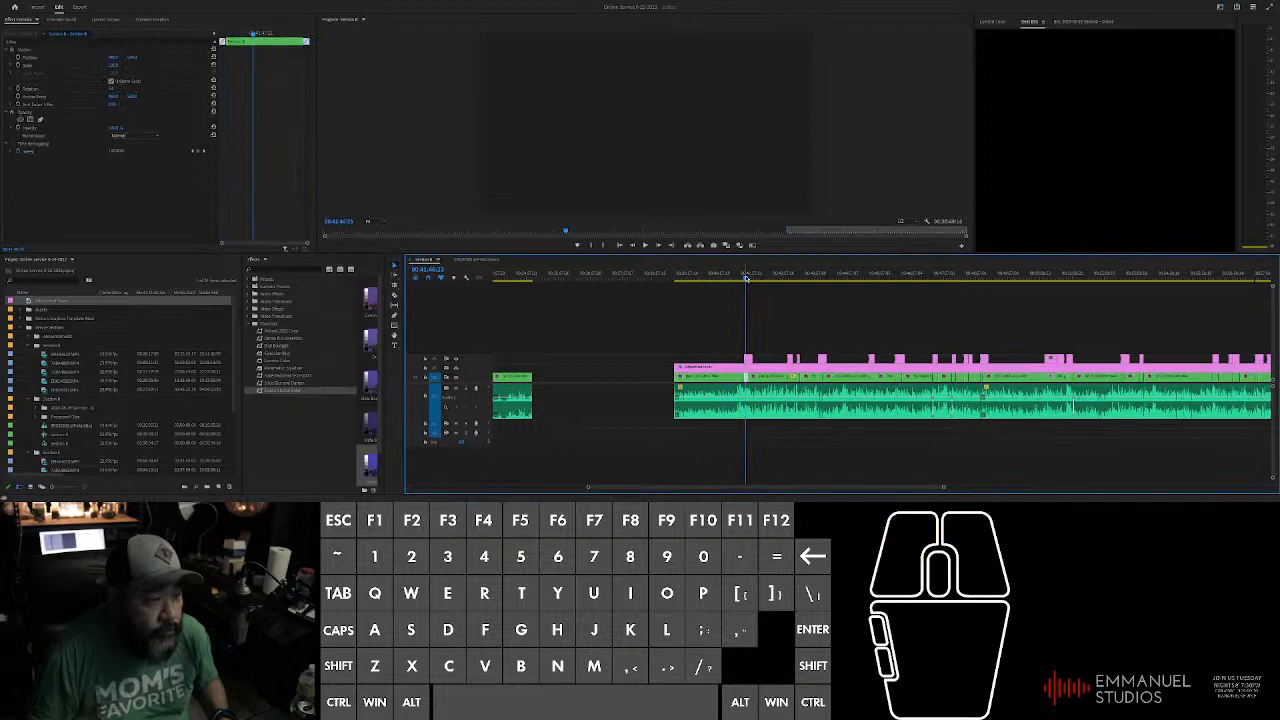
pyautogui.press('space')
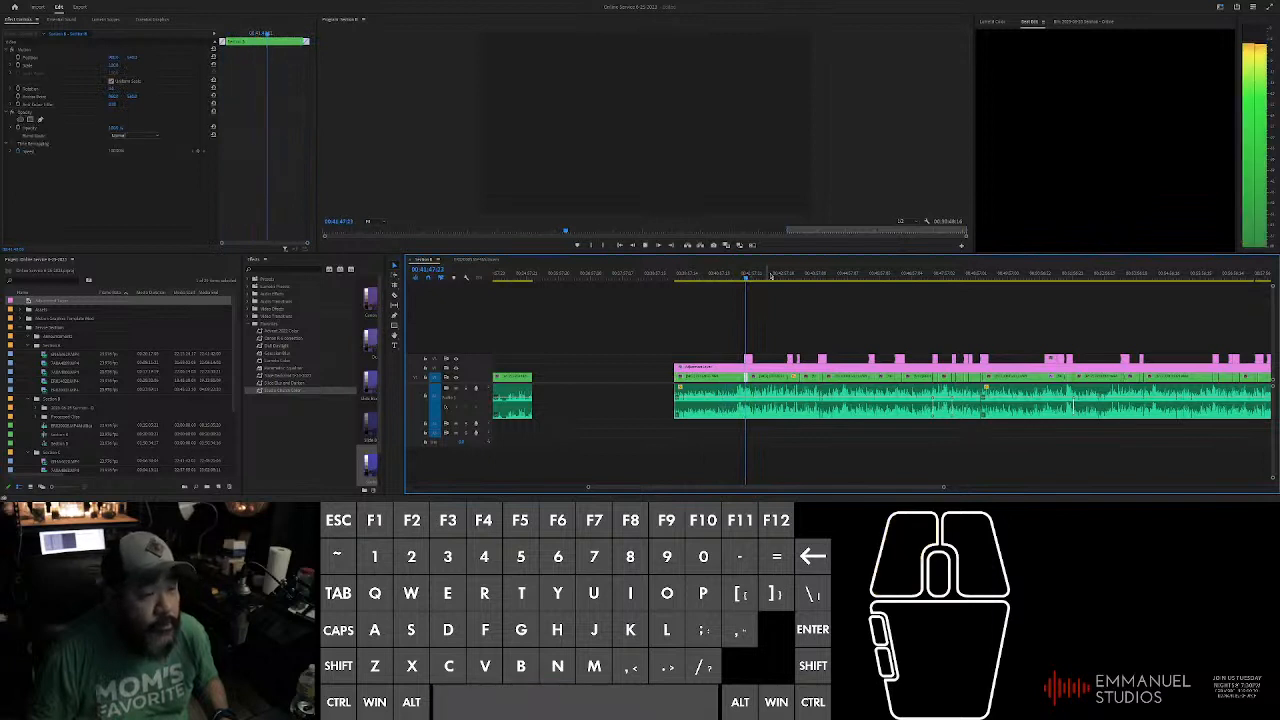
pyautogui.click(869, 322)
pyautogui.click(871, 318)
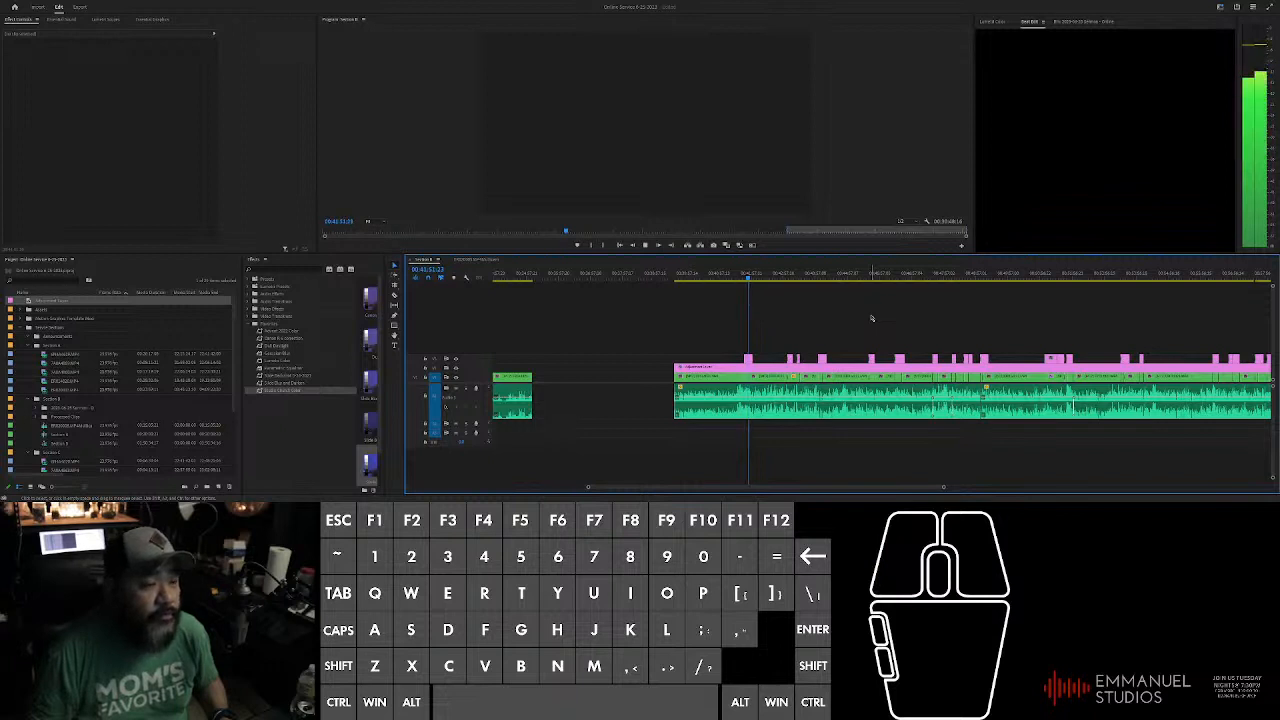
pyautogui.click(871, 318)
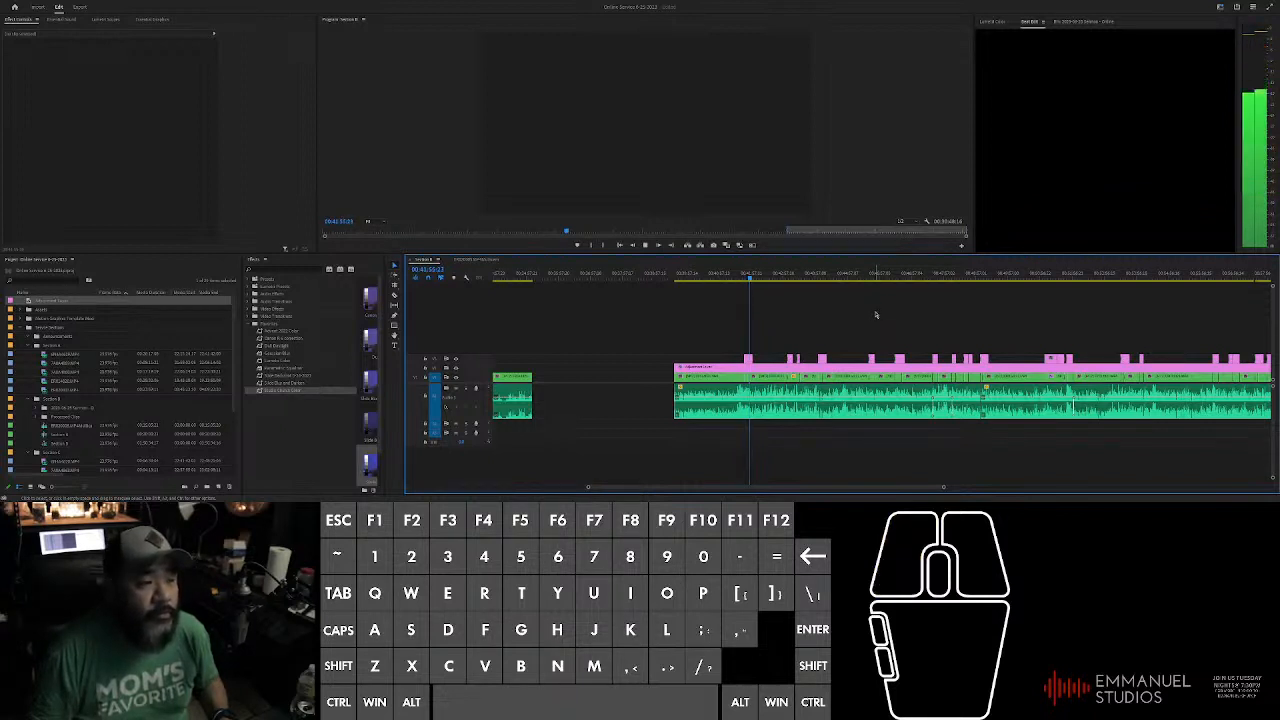
pyautogui.press('space')
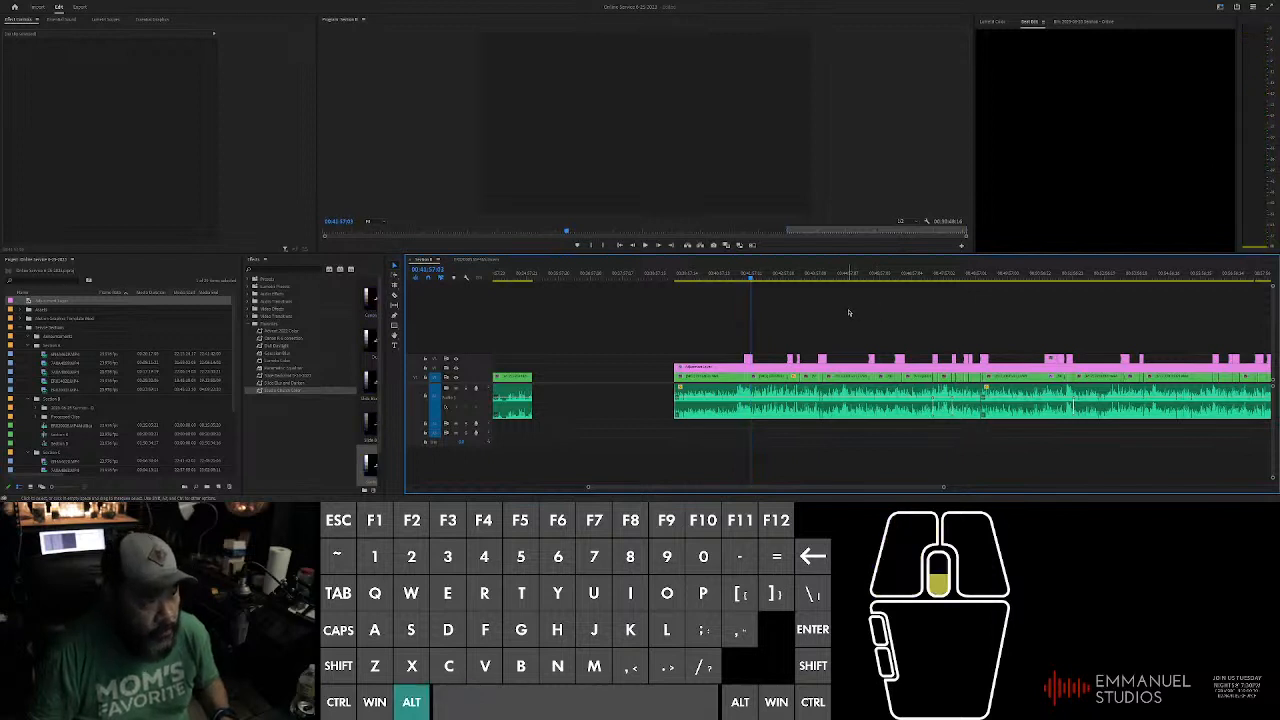
# Step: Move the short clip ahead of the sermon earlier so that it ends with the preceding audio clip
pyautogui.keyDown('alt'); pyautogui.scroll(4, 849, 313); pyautogui.keyUp('alt')
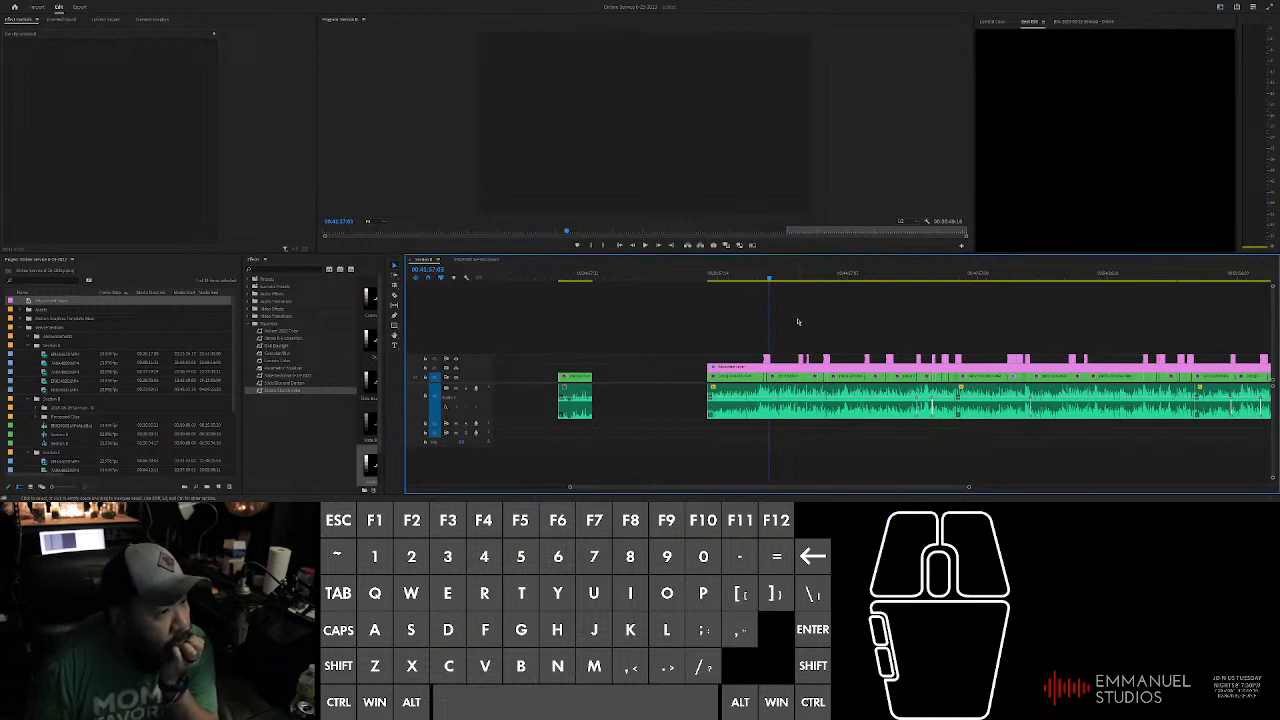
pyautogui.scroll(-2, 798, 321)
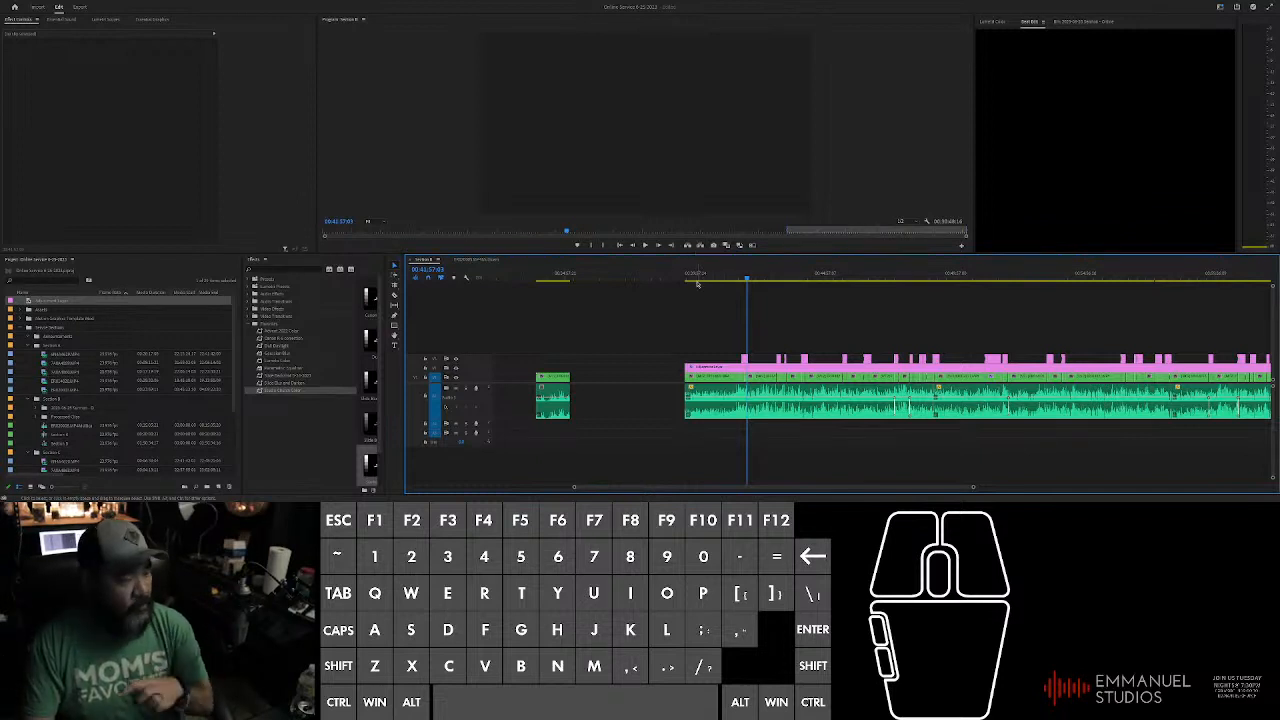
pyautogui.keyDown('alt'); pyautogui.scroll(-3, 727, 323); pyautogui.keyUp('alt')
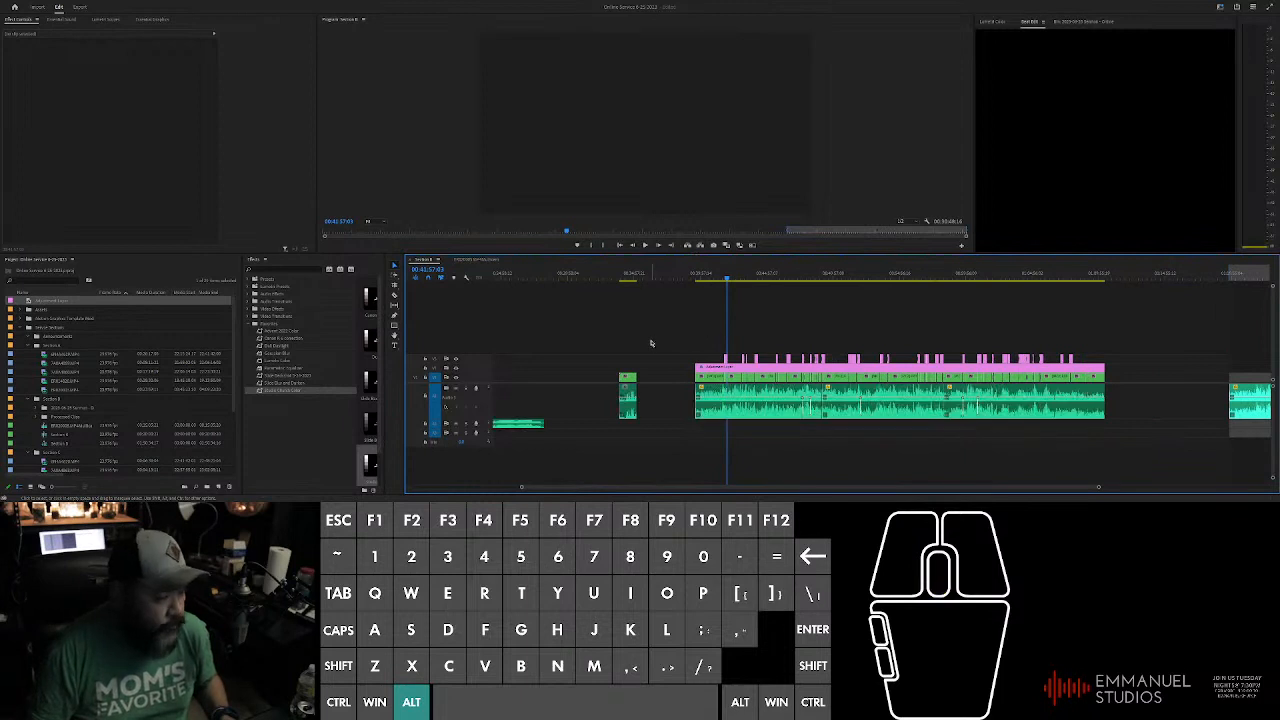
pyautogui.click(666, 328)
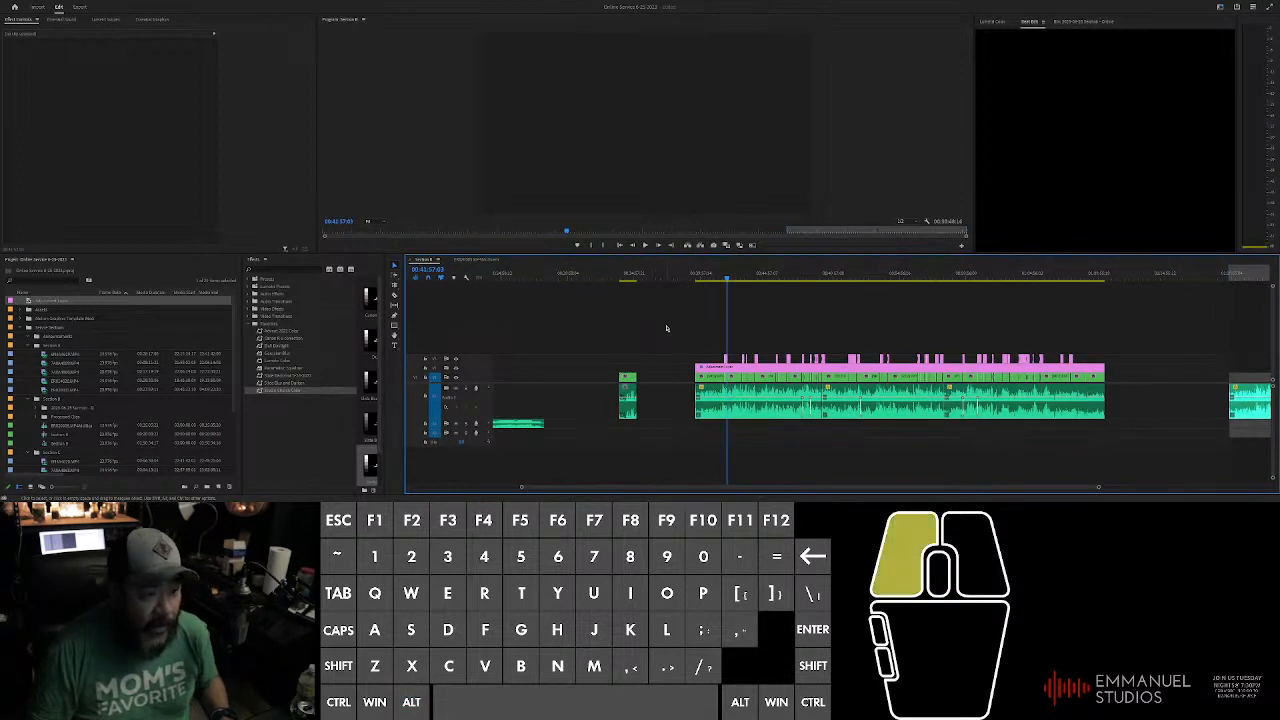
pyautogui.moveTo(562, 355); pyautogui.dragTo(532, 410)
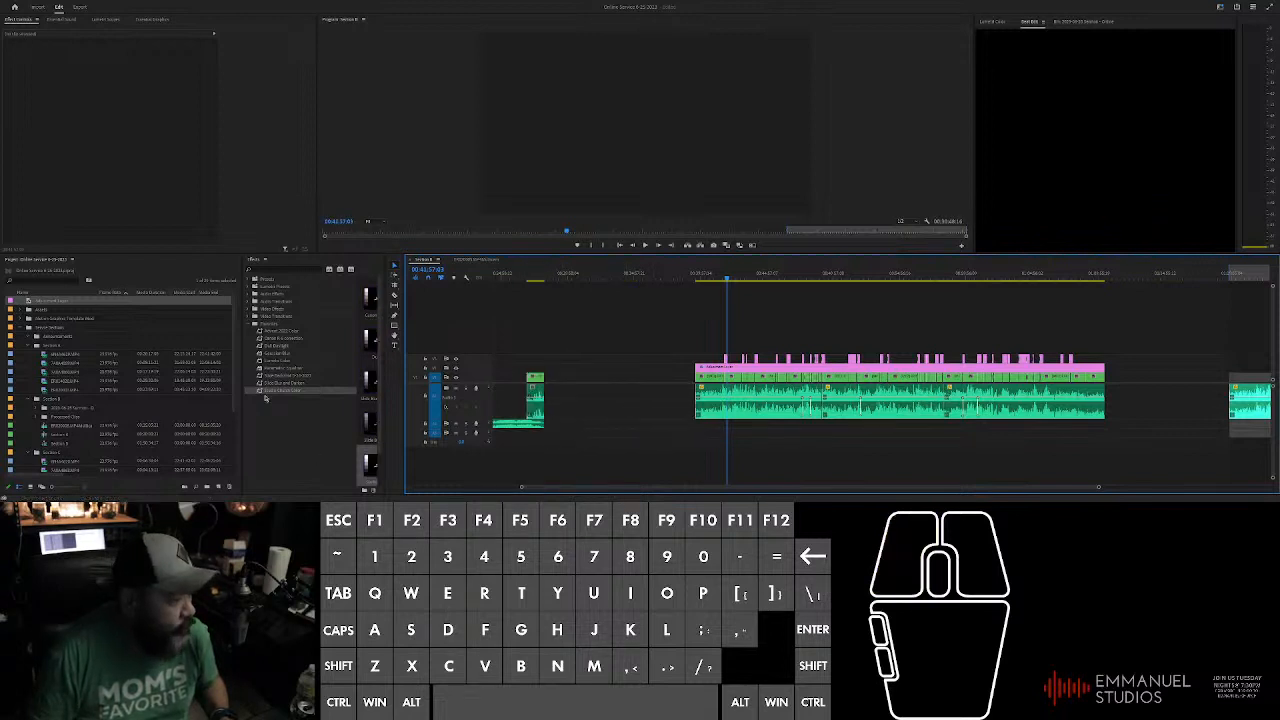
# Step: Switch to After Effects and bring up the project containing the bumper animation files
pyautogui.click(224, 497)
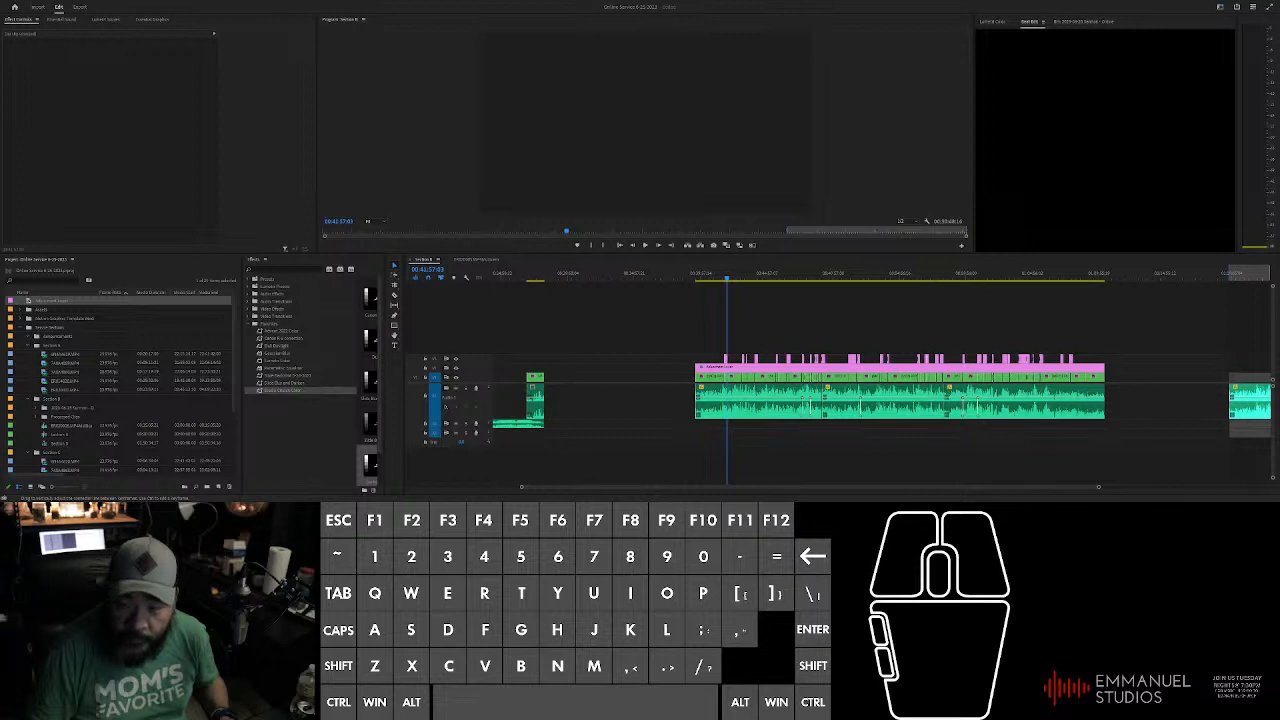
pyautogui.hotkey('shift', 'f')
pyautogui.press('r')
pyautogui.press('BackSpace')
pyautogui.press('f')
pyautogui.press('e')
pyautogui.press('shift')
pyautogui.press('f')
pyautogui.press('c')
pyautogui.press('t')
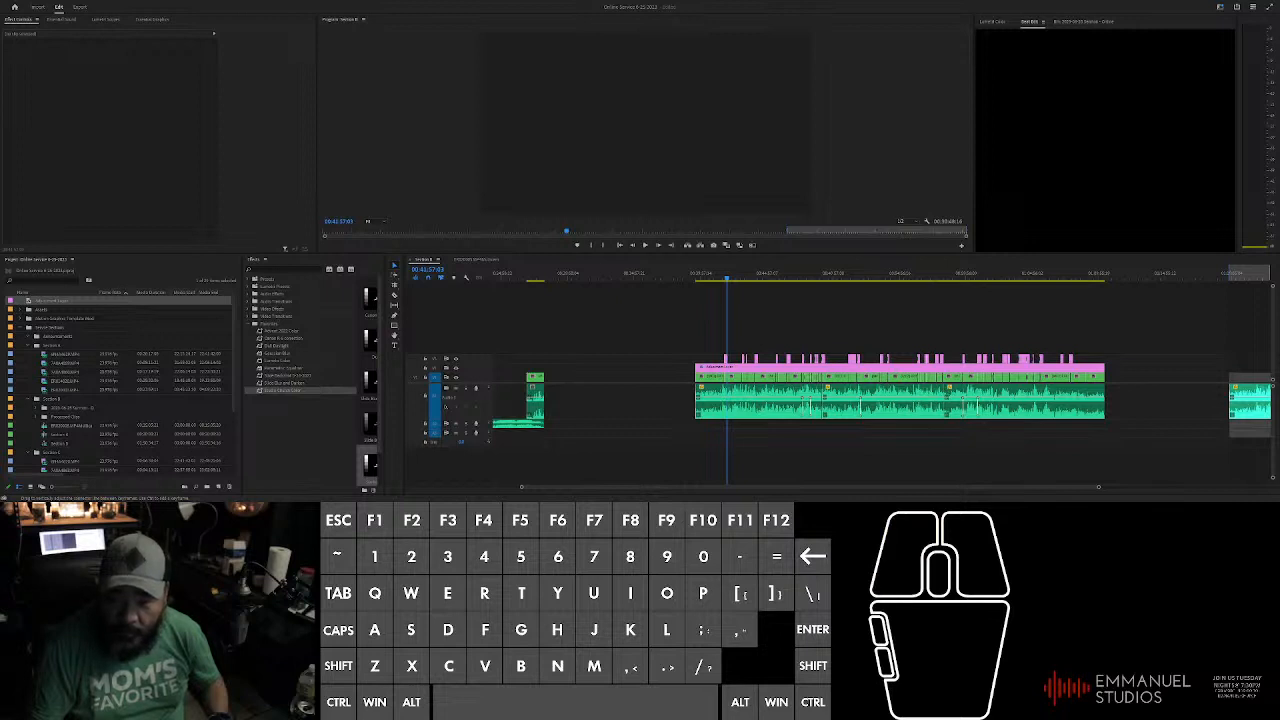
pyautogui.press('f')
pyautogui.press('r')
pyautogui.press('BackSpace')
pyautogui.press('f')
pyautogui.press('t')
pyautogui.hotkey('shift', 'e')
pyautogui.press('f')
pyautogui.press('s')
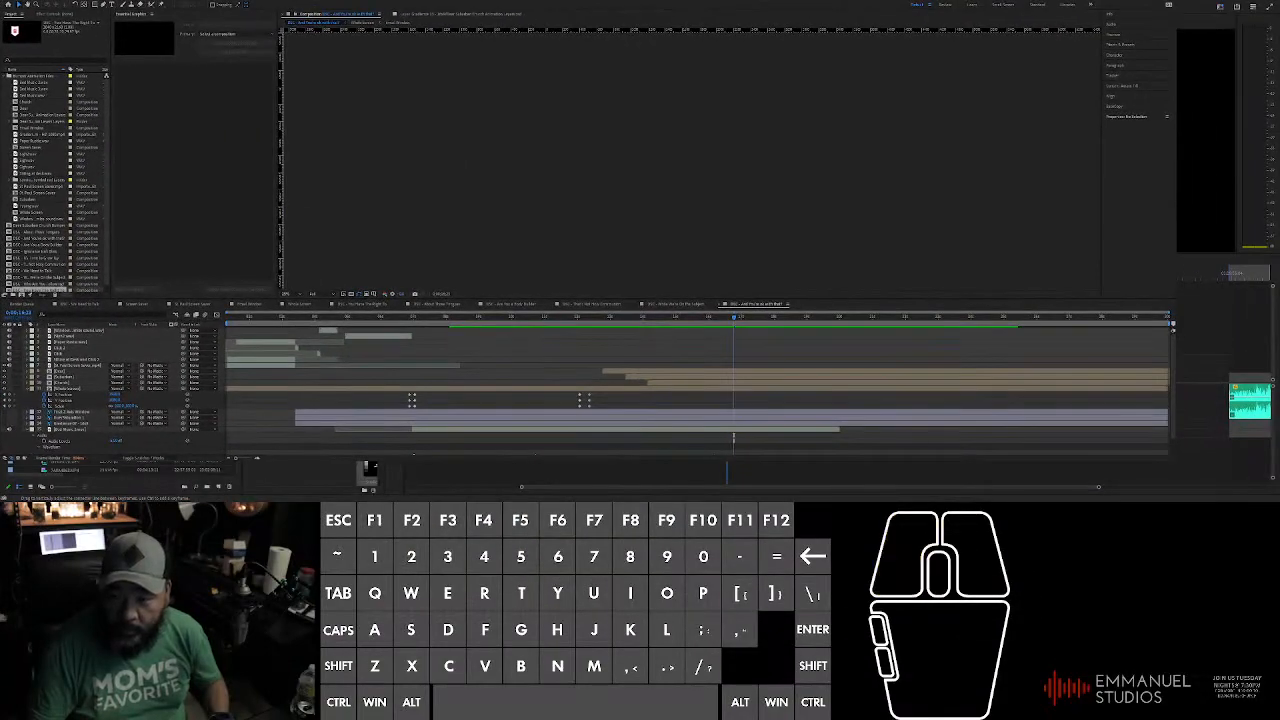
pyautogui.click(368, 468)
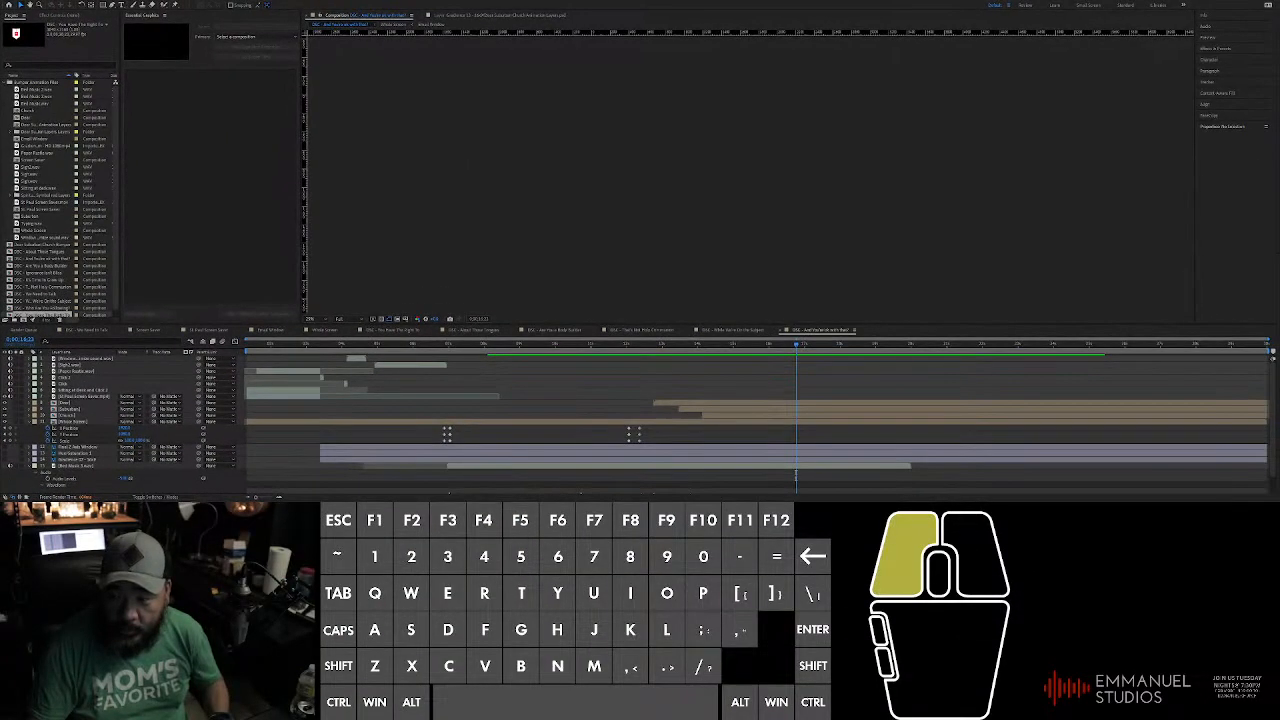
pyautogui.click(1029, 271)
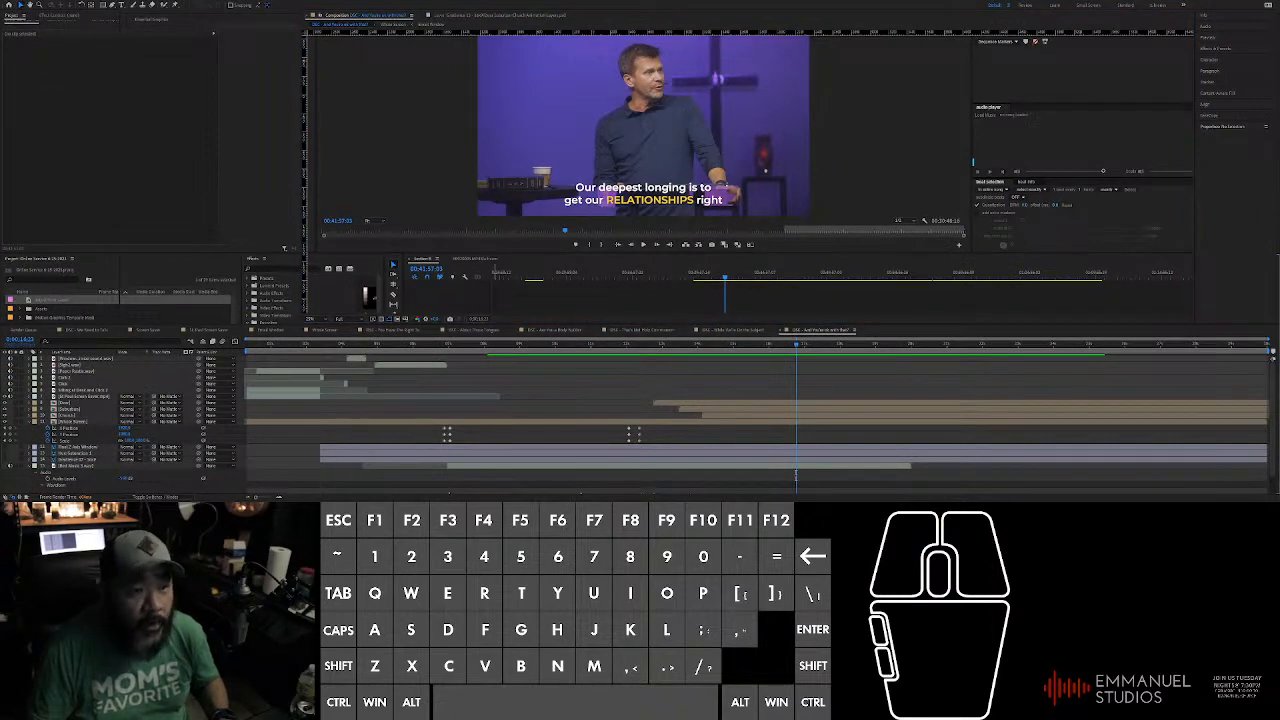
# Step: Open the White Screen composition and go on to its nested Email Window composition
pyautogui.click(796, 476)
pyautogui.scroll(1, 796, 476)
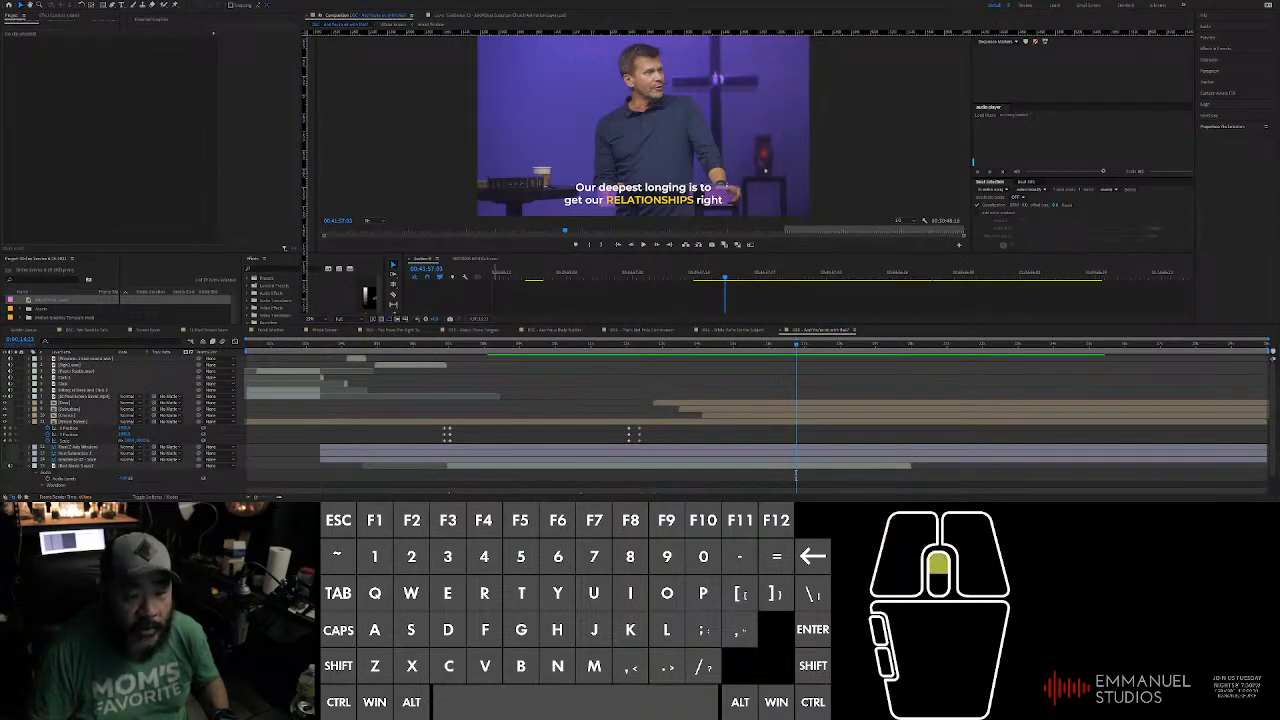
pyautogui.scroll(1, 796, 476)
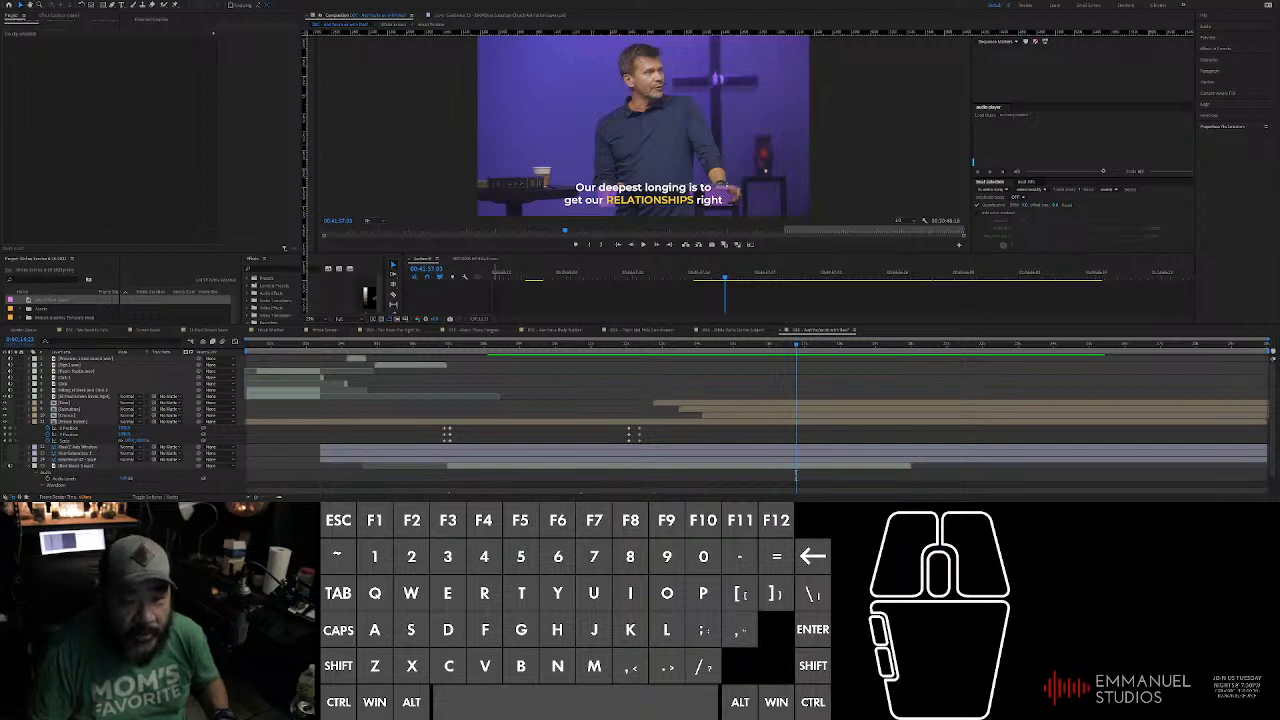
pyautogui.click(796, 476)
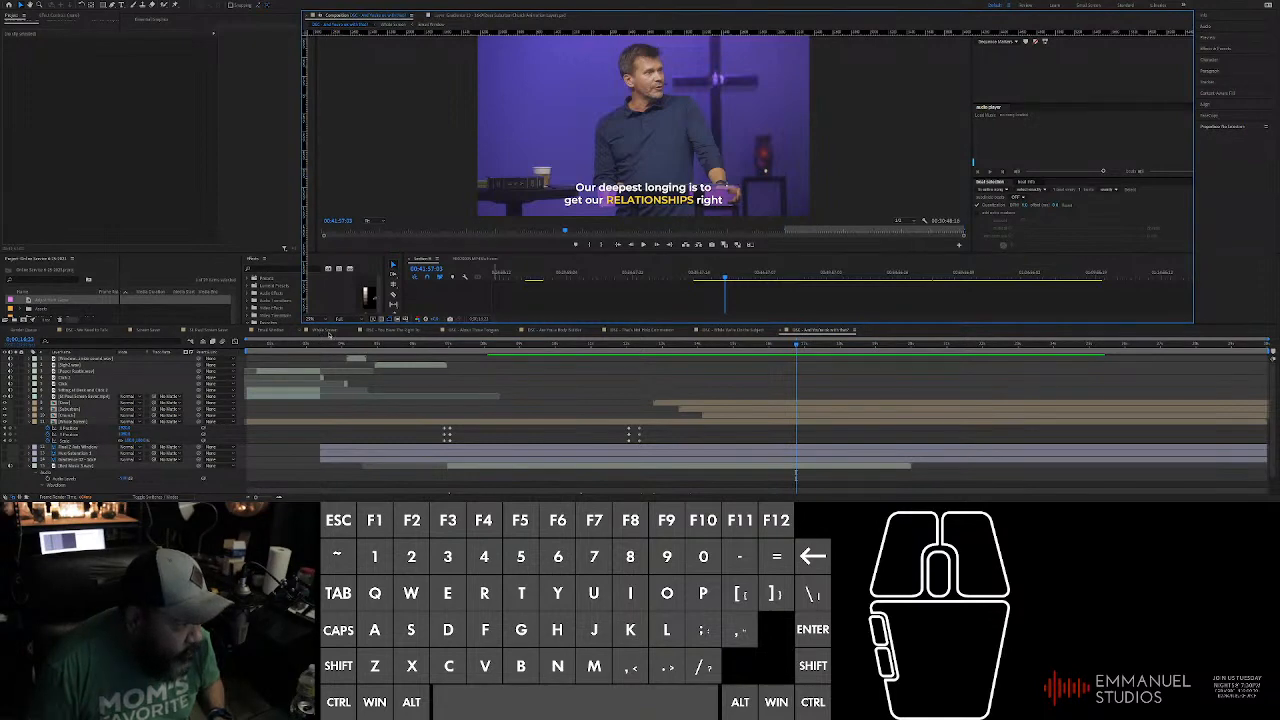
pyautogui.click(330, 331)
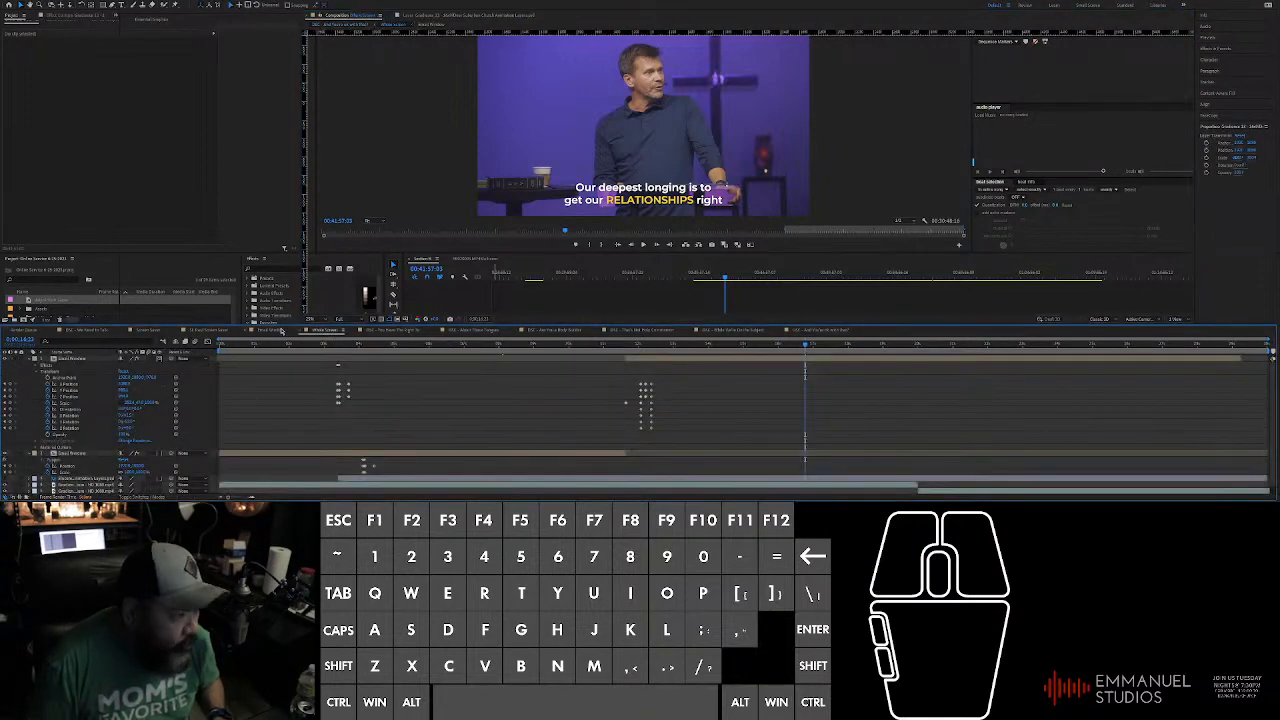
pyautogui.click(284, 331)
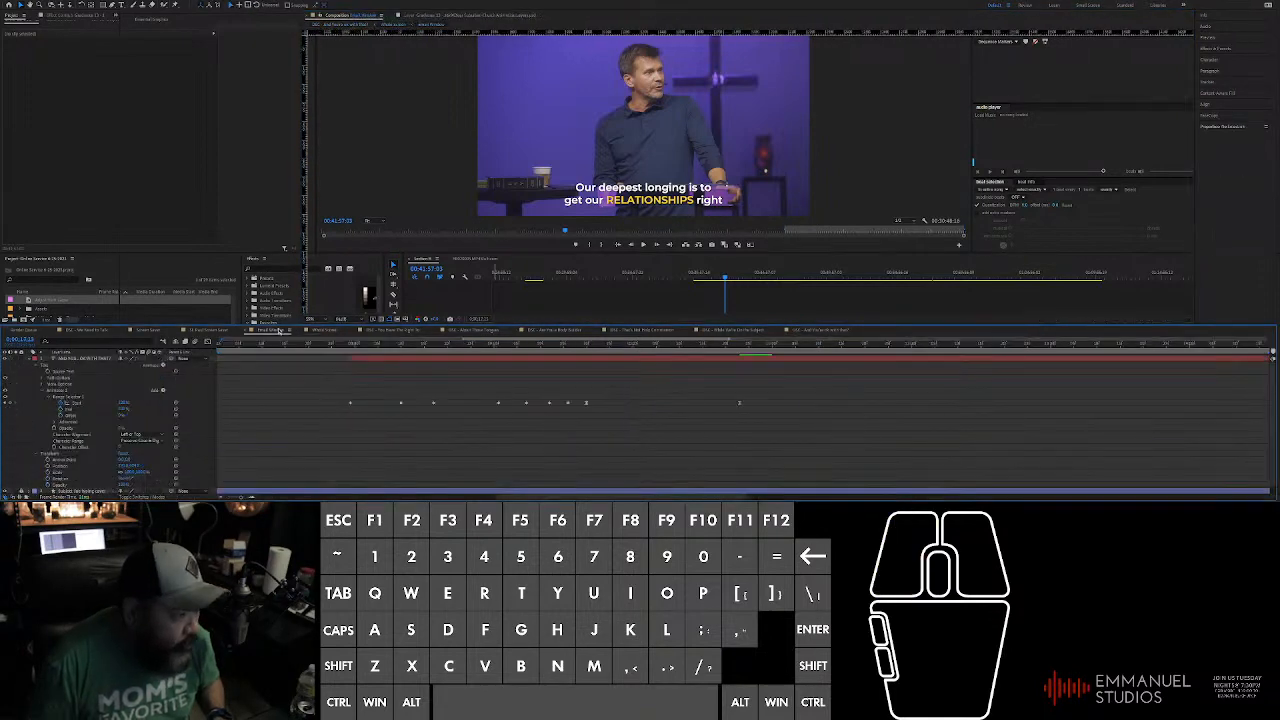
# Step: Replace the wording of the text layer in the Email Window composition with "Concerning Marriage"
pyautogui.click(580, 150)
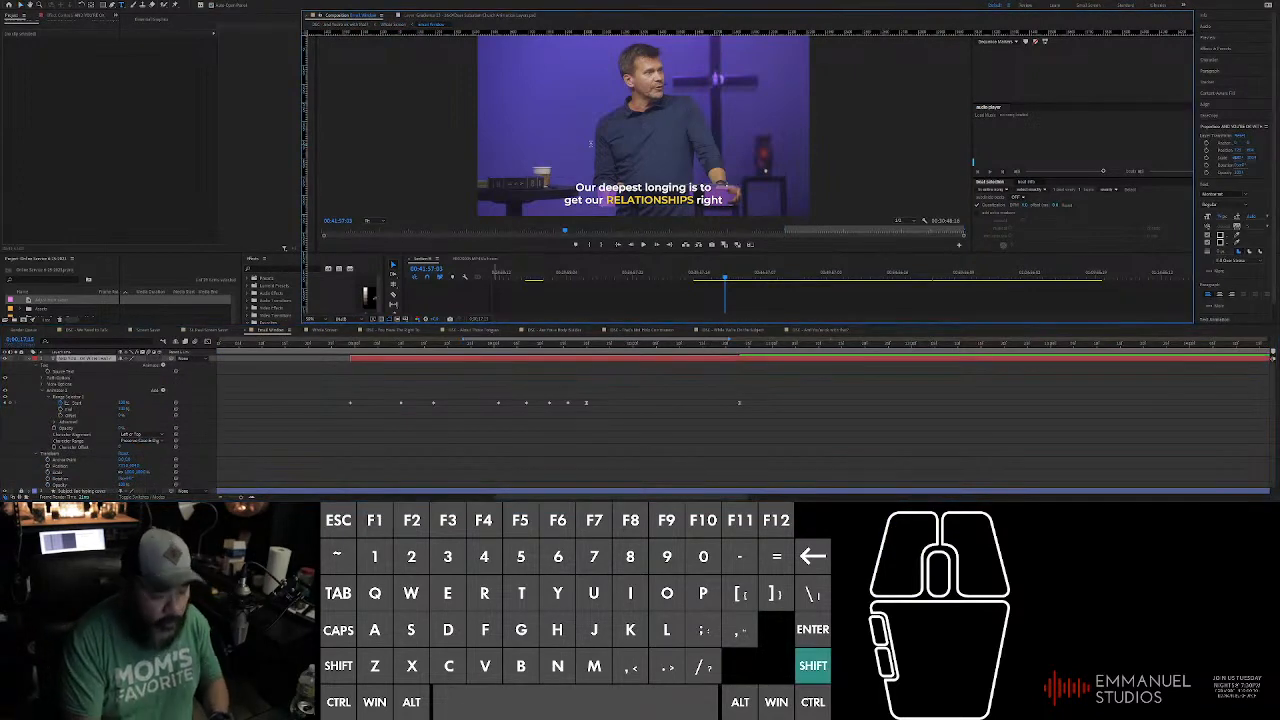
pyautogui.write('Once n')
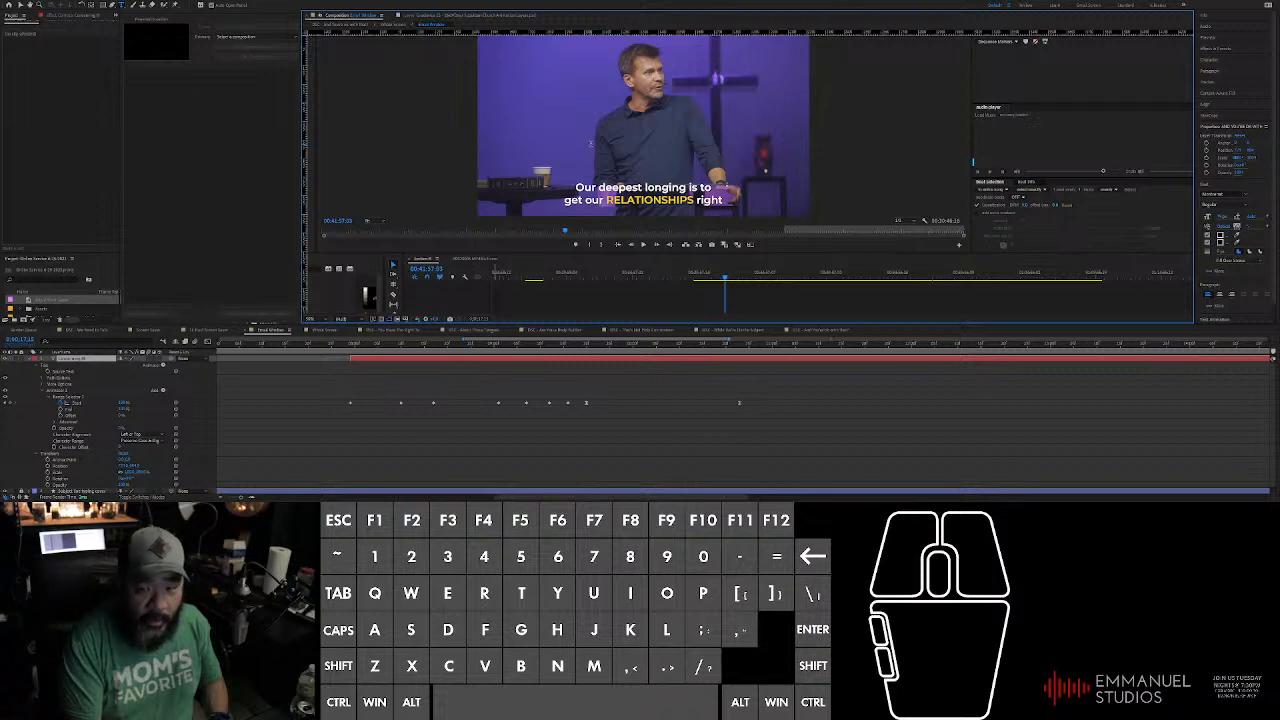
pyautogui.press('r')
pyautogui.press('e')
pyautogui.hotkey('alt', 'Tab')
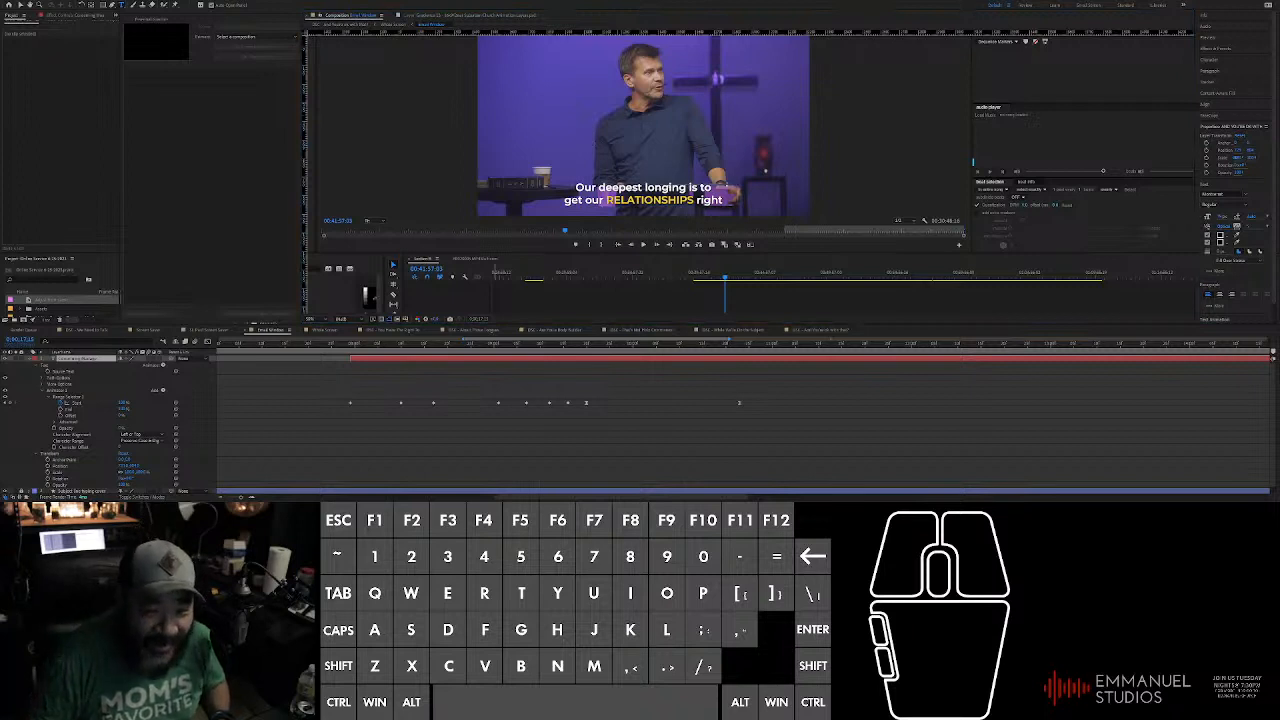
pyautogui.hotkey('alt', 'Tab')
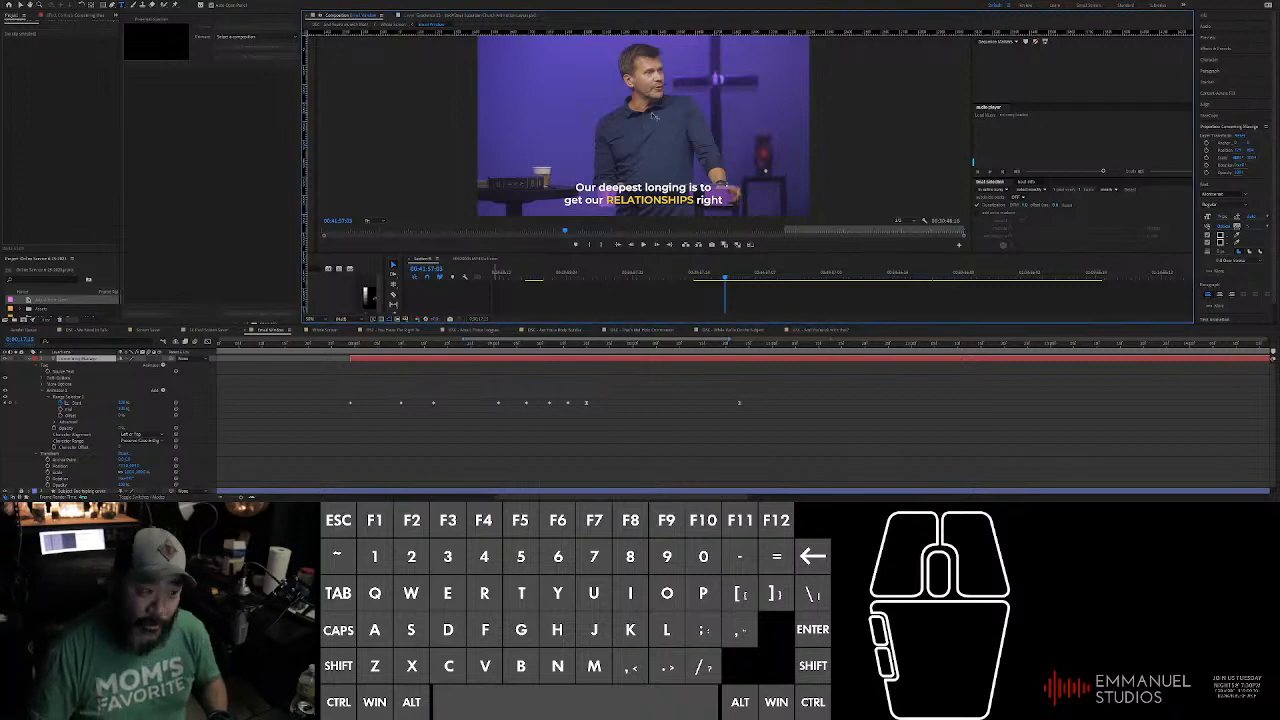
pyautogui.press('BackSpace')
pyautogui.press('BackSpace')
pyautogui.press('r')
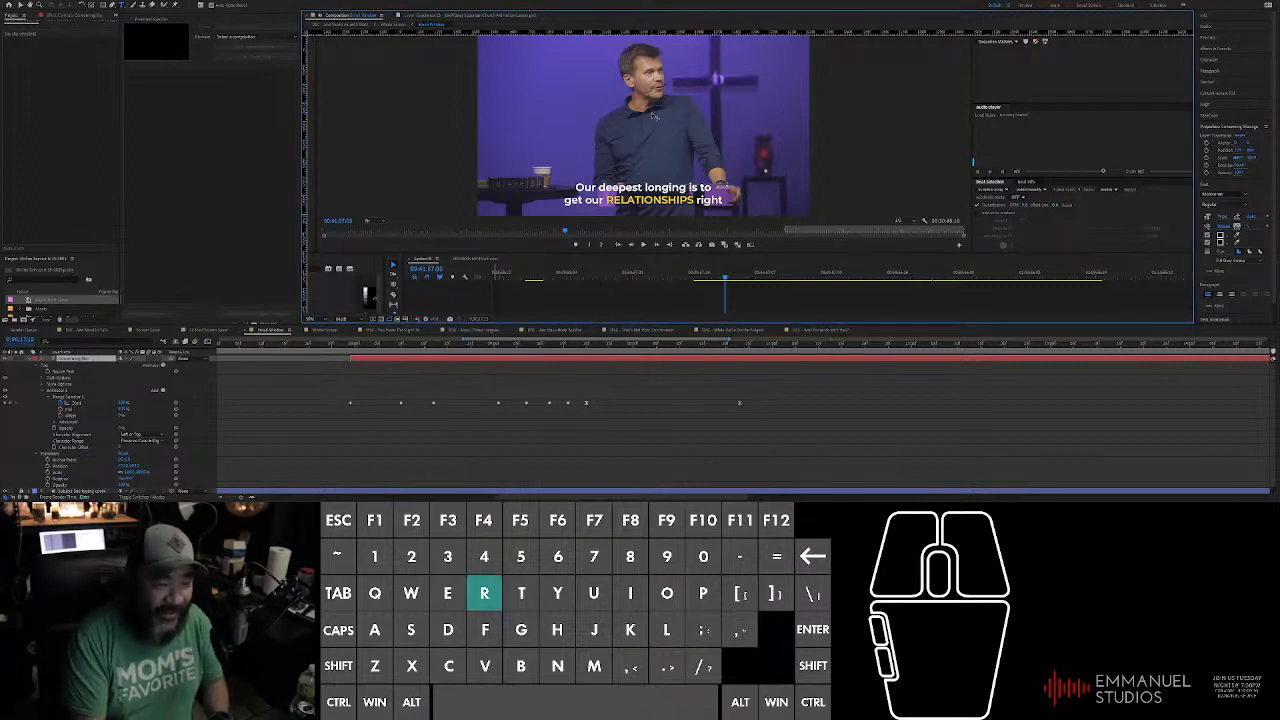
pyautogui.press('g')
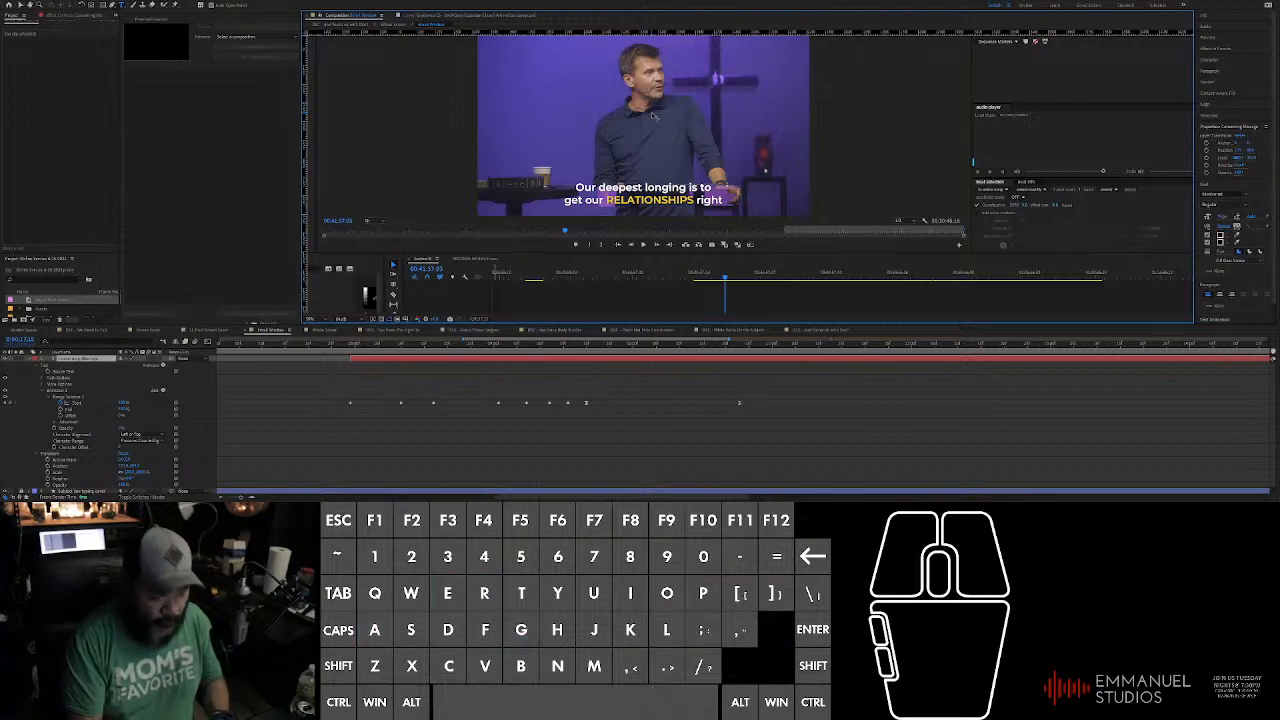
pyautogui.press('.')
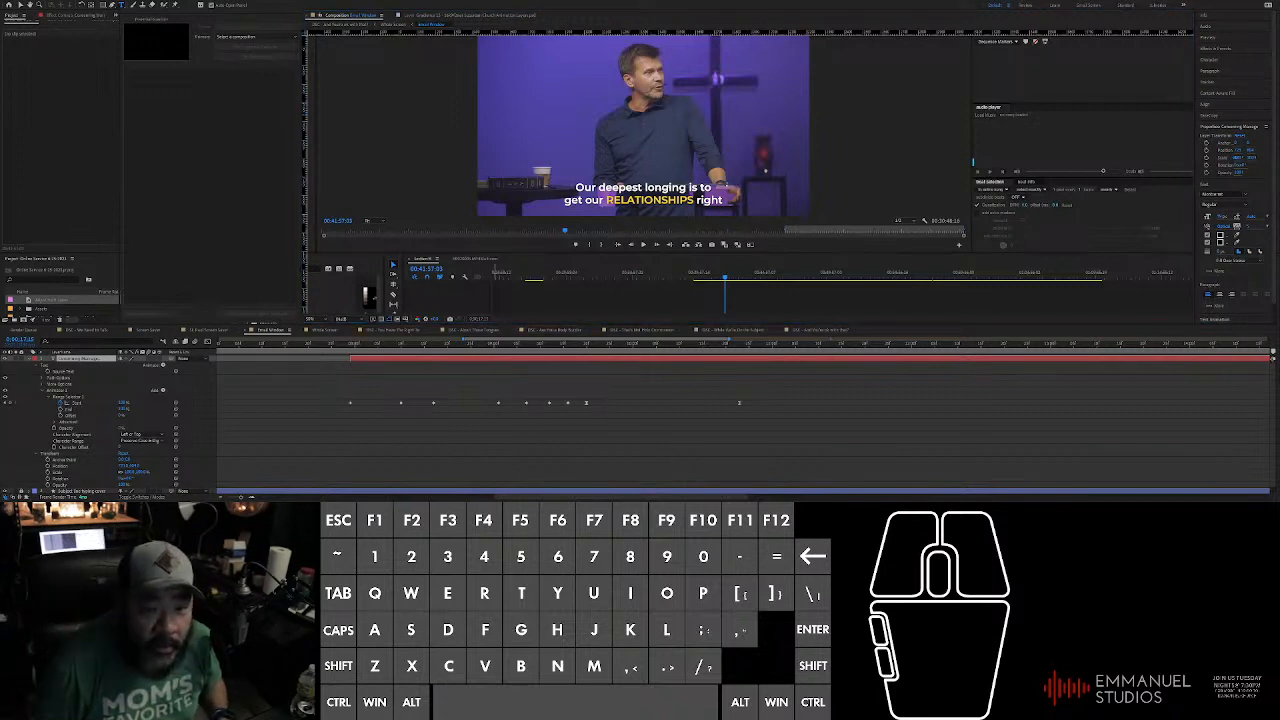
# Step: Check the new email wording and preview the typing animation from the start of the text layer
pyautogui.click(648, 118)
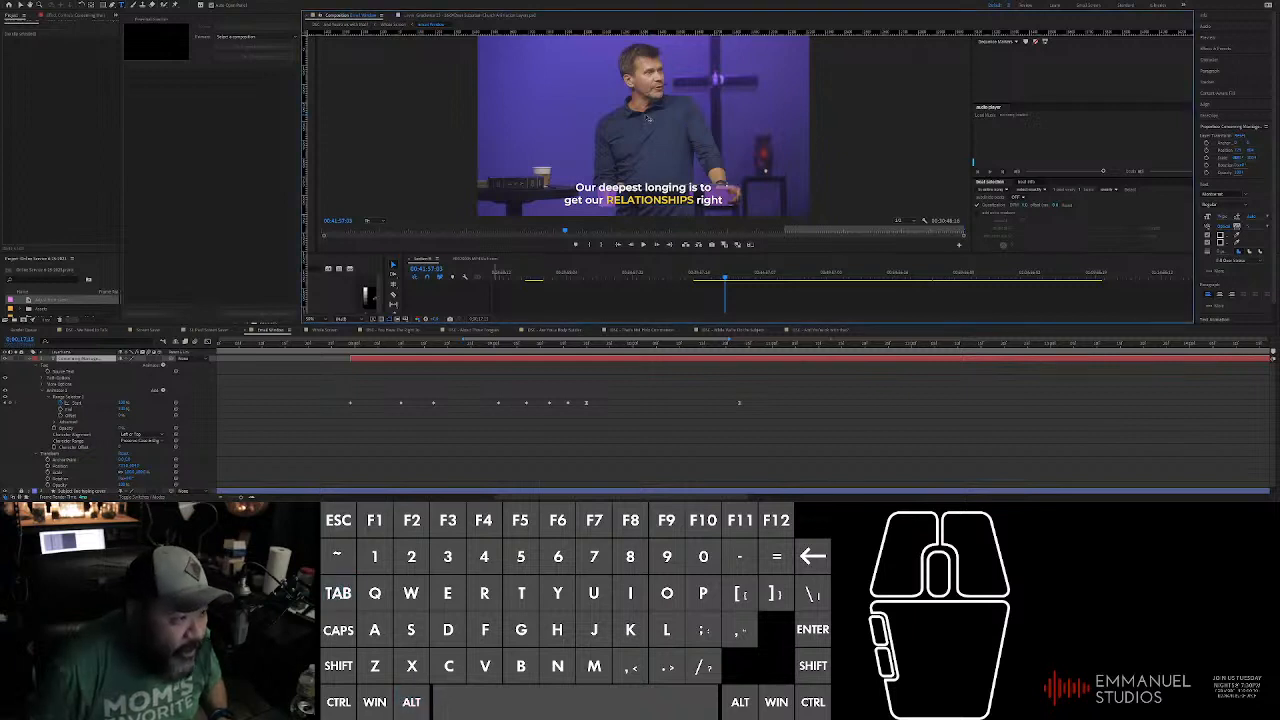
pyautogui.press('alt')
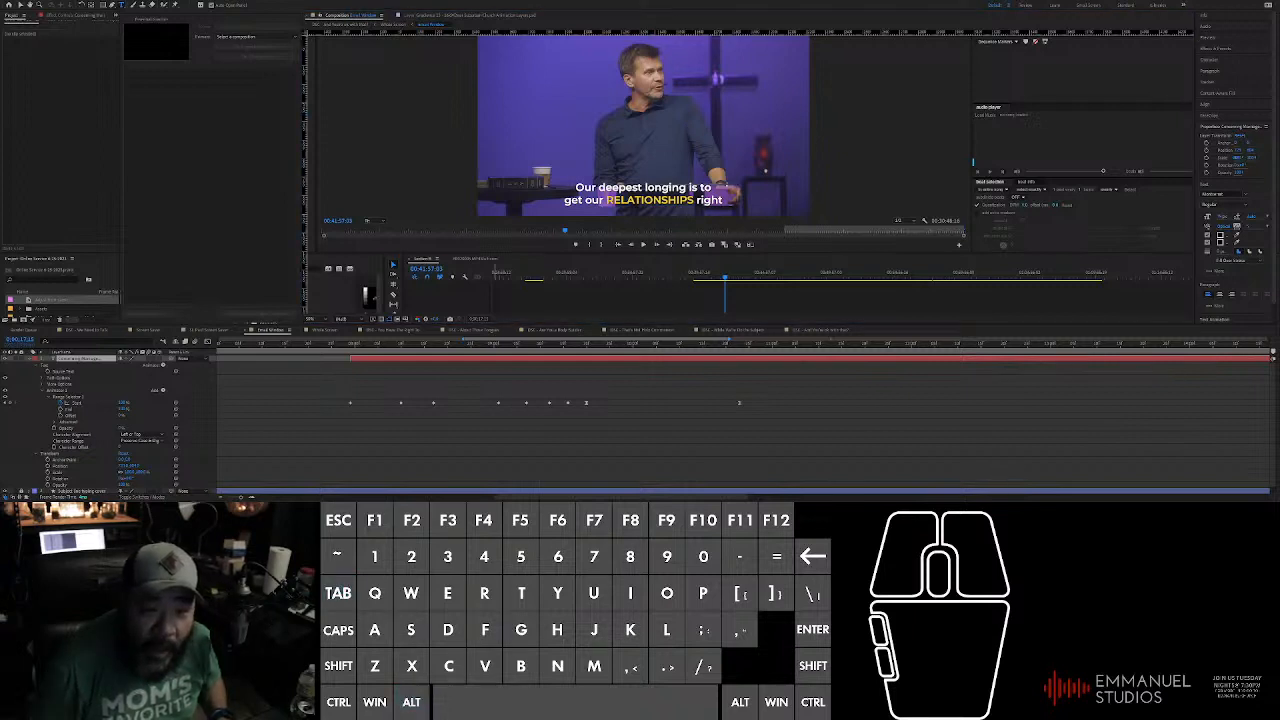
pyautogui.hotkey('alt', 'Tab')
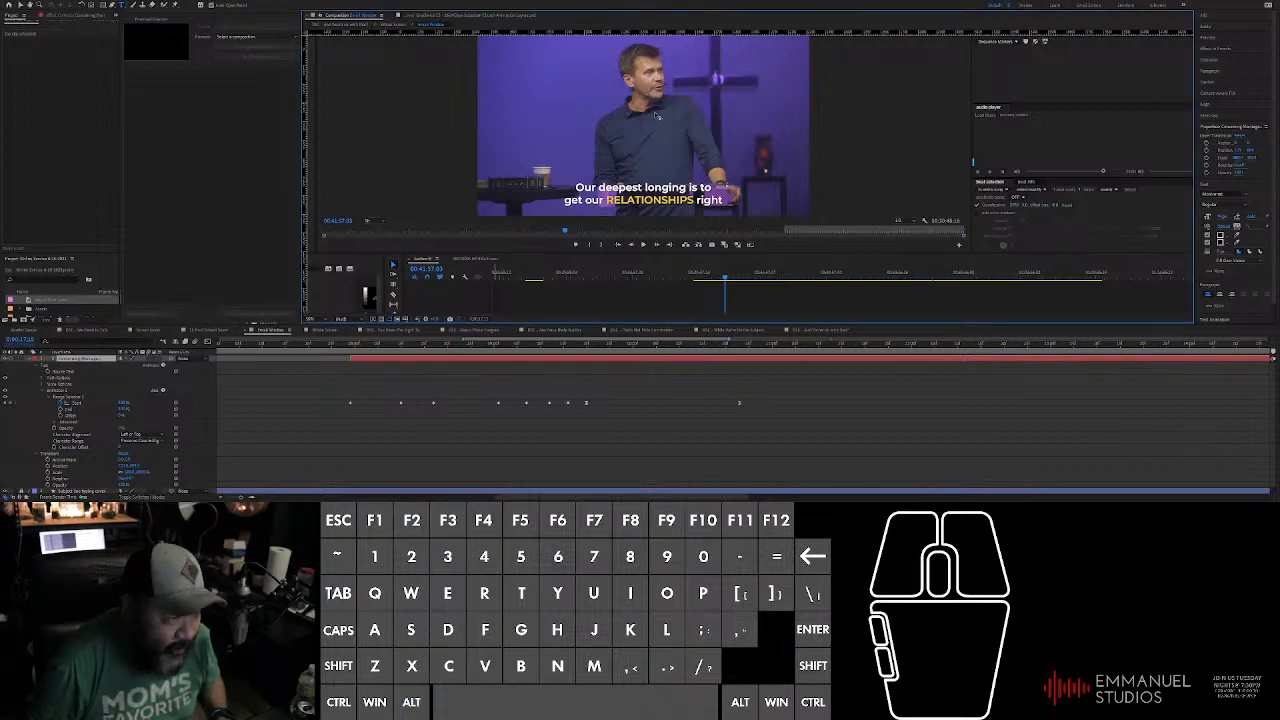
pyautogui.moveTo(370, 345); pyautogui.dragTo(351, 345)
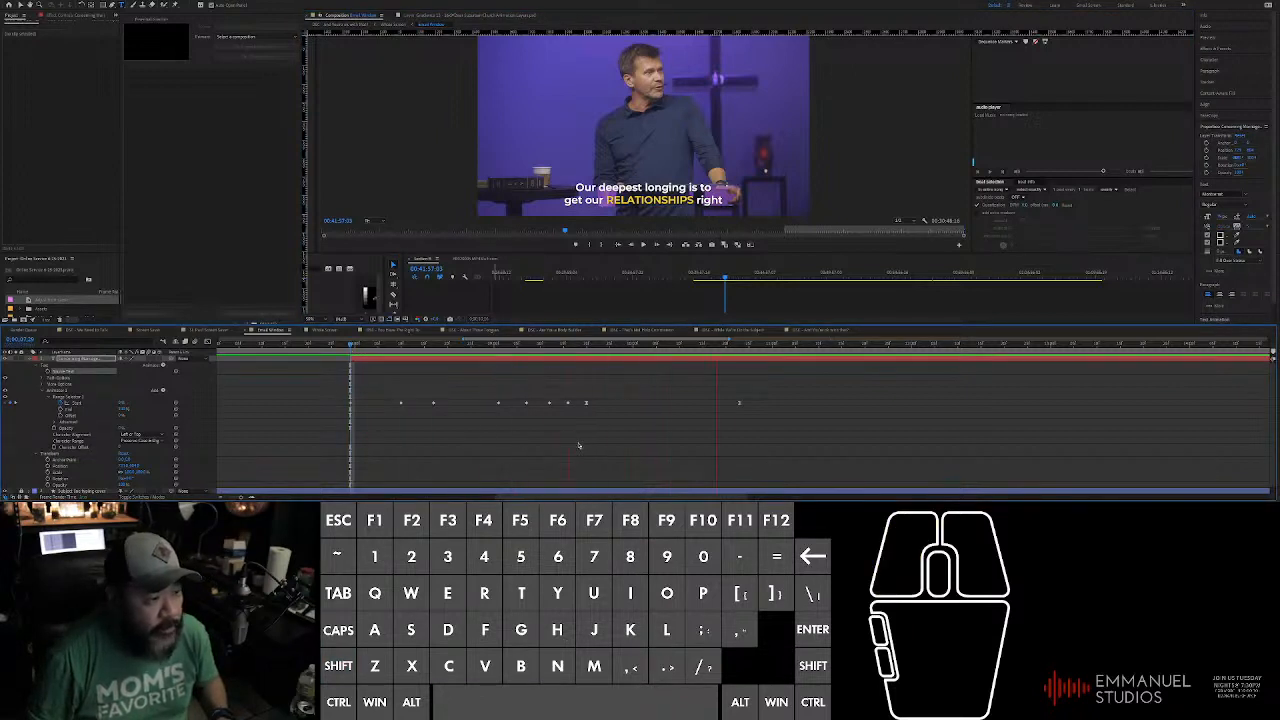
pyautogui.press('space')
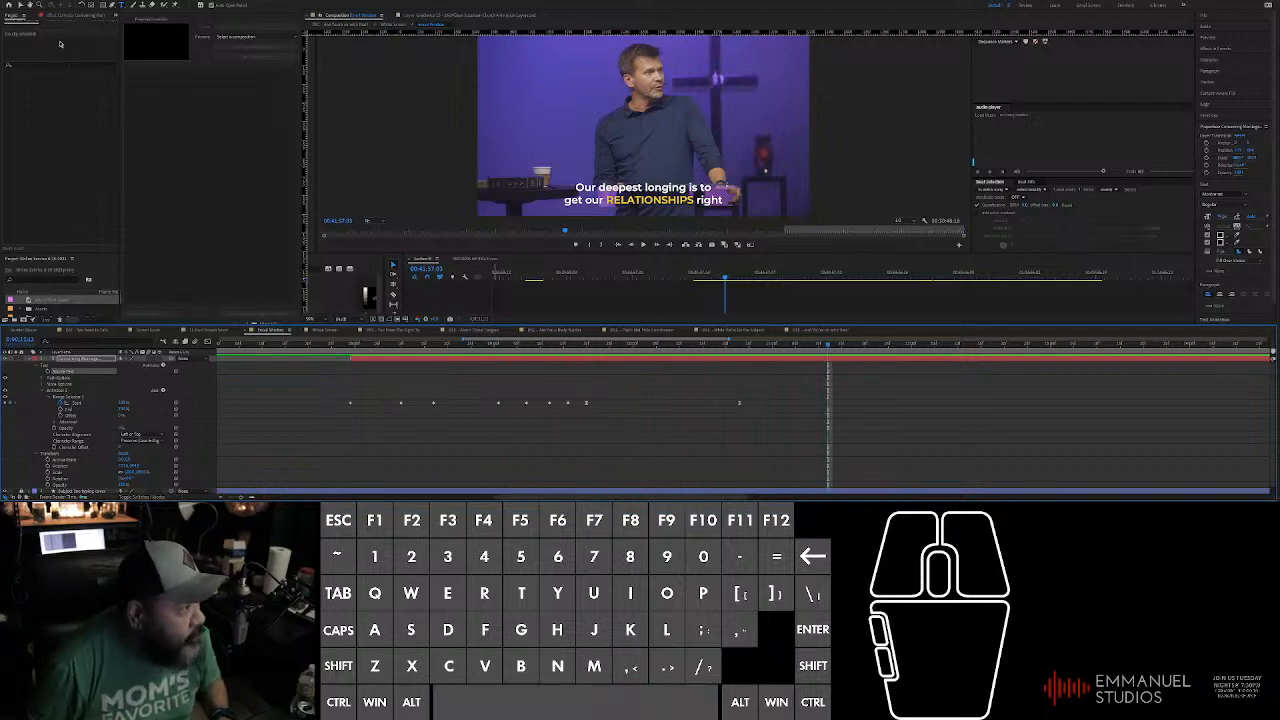
# Step: Return to the top of the project items and collapse the bumper animation files folder
pyautogui.click(60, 140)
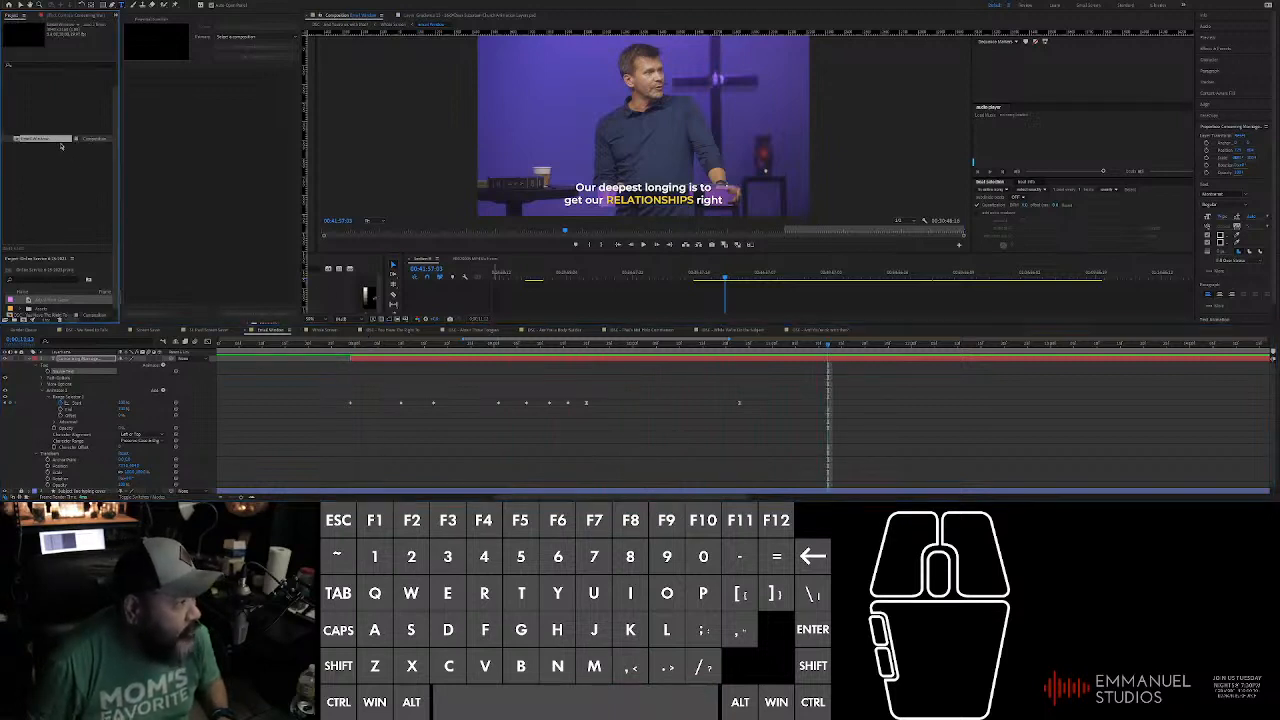
pyautogui.click(48, 153)
pyautogui.click(48, 153)
pyautogui.click(48, 153)
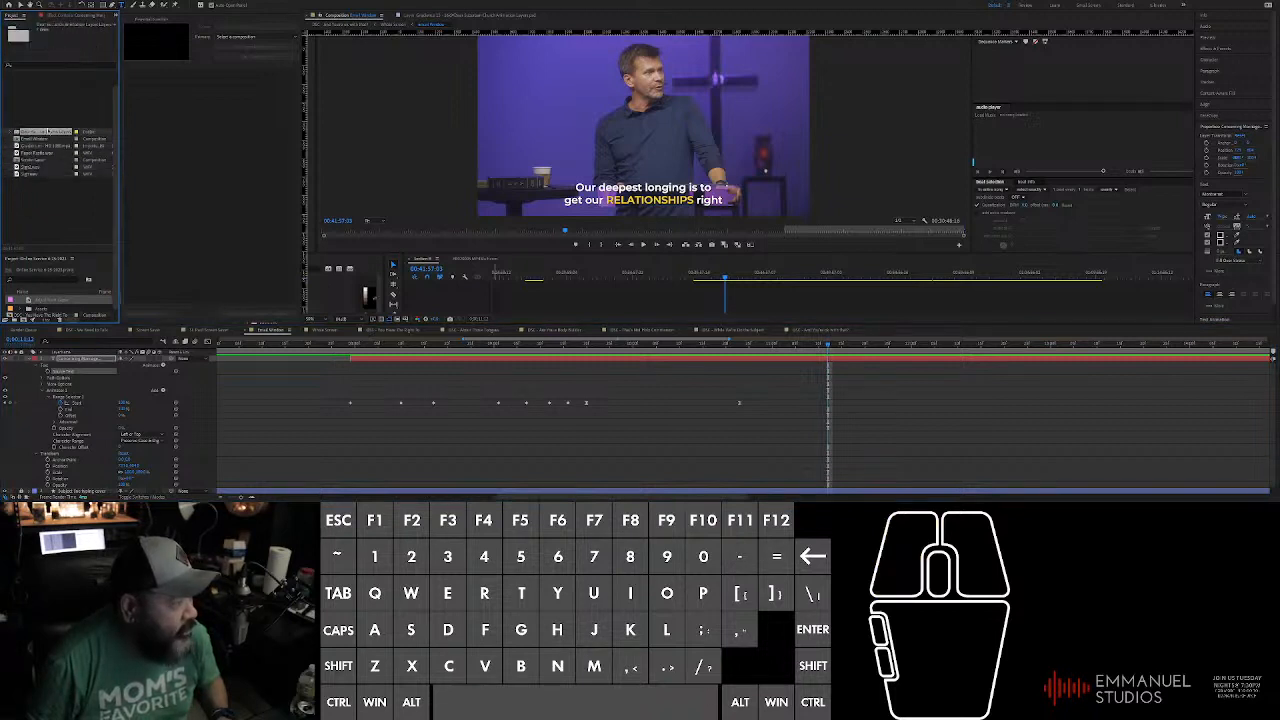
pyautogui.click(37, 75)
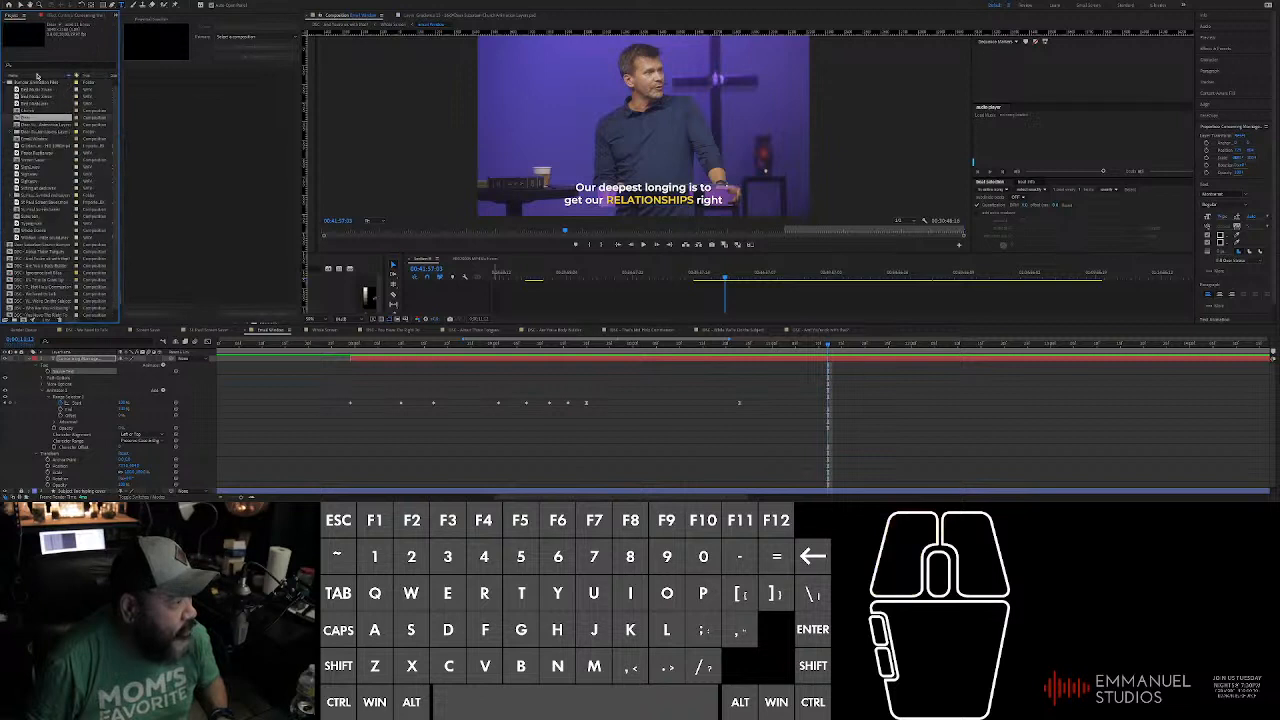
pyautogui.click(8, 86)
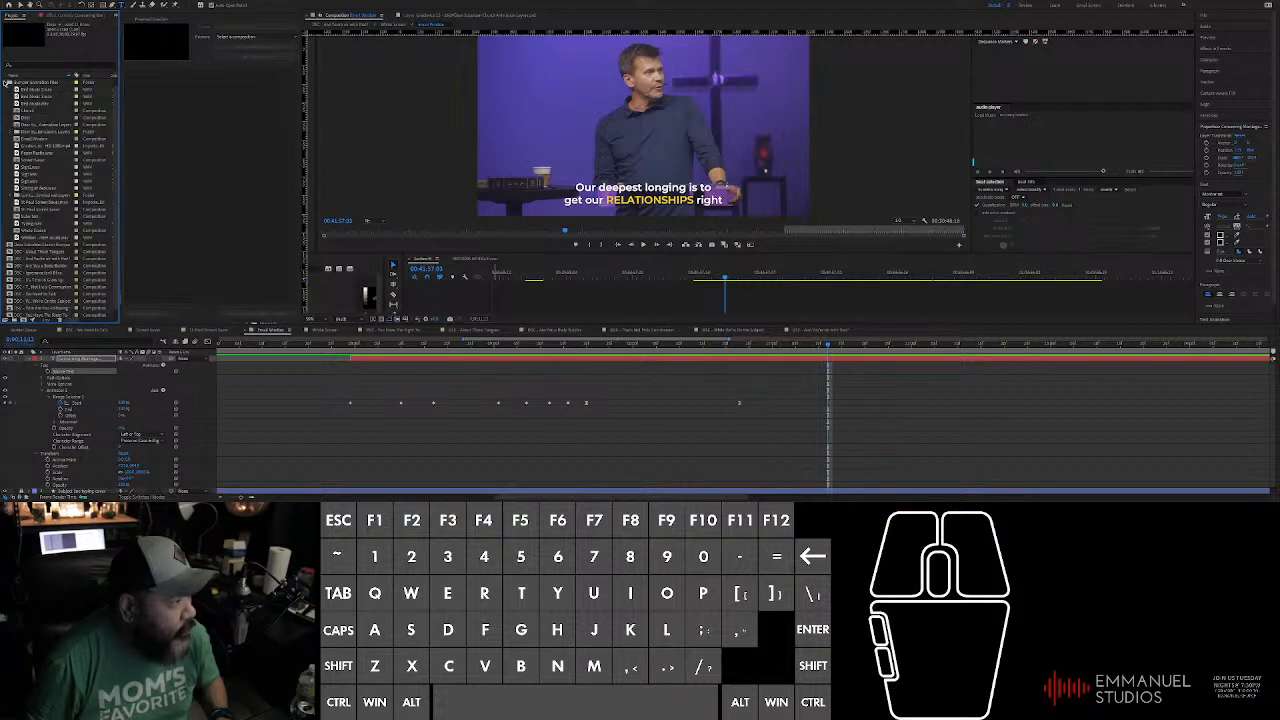
# Step: Duplicate the last sermon bumper composition listed in the project
pyautogui.click(38, 160)
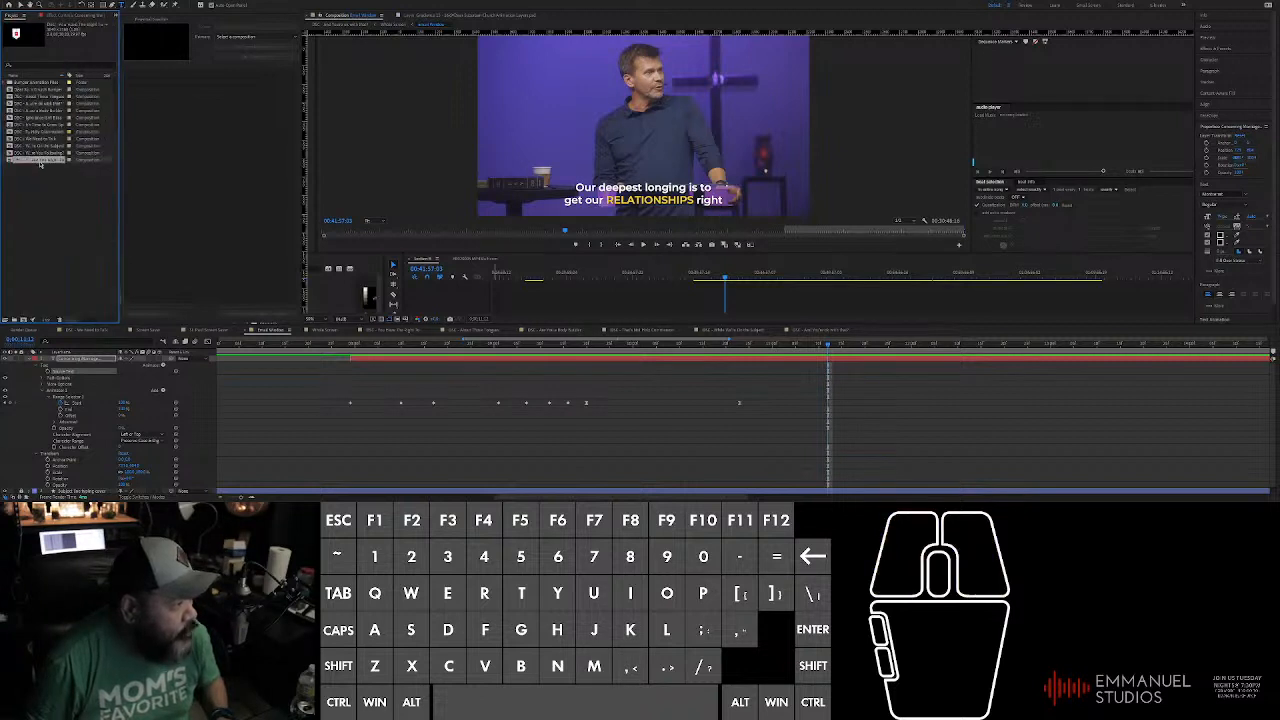
pyautogui.click(22, 212)
pyautogui.click(33, 162)
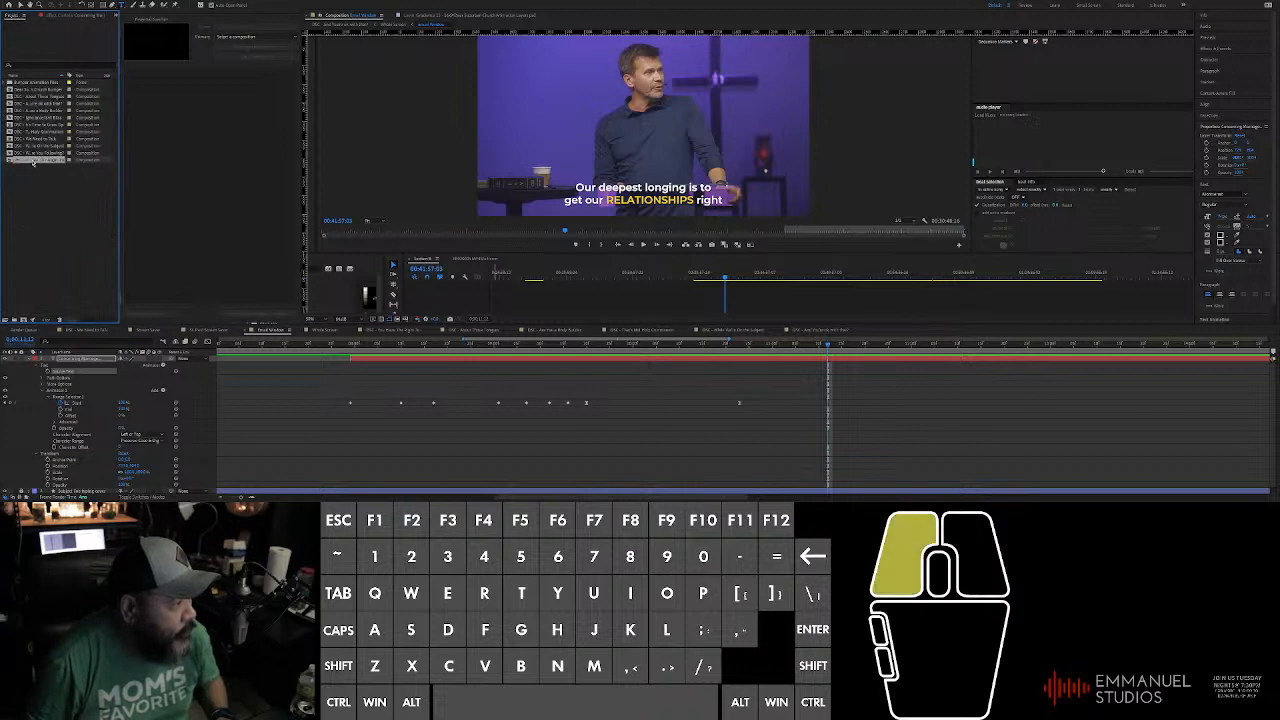
pyautogui.hotkey('ctrl', 'd')
pyautogui.keyDown('ctrl'); pyautogui.click(33, 167); pyautogui.keyUp('ctrl')
pyautogui.click(33, 167)
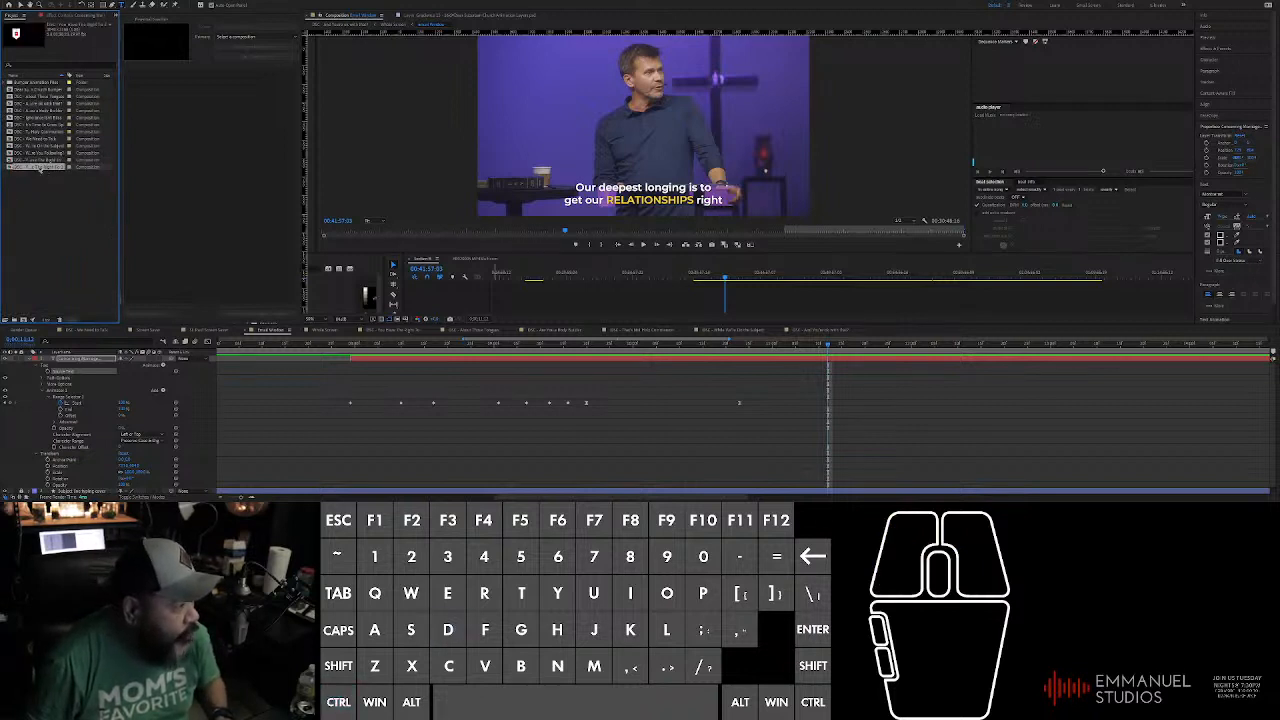
# Step: Rename the duplicated bumper composition as "DSC - Concerning Marriage"
pyautogui.press('Return')
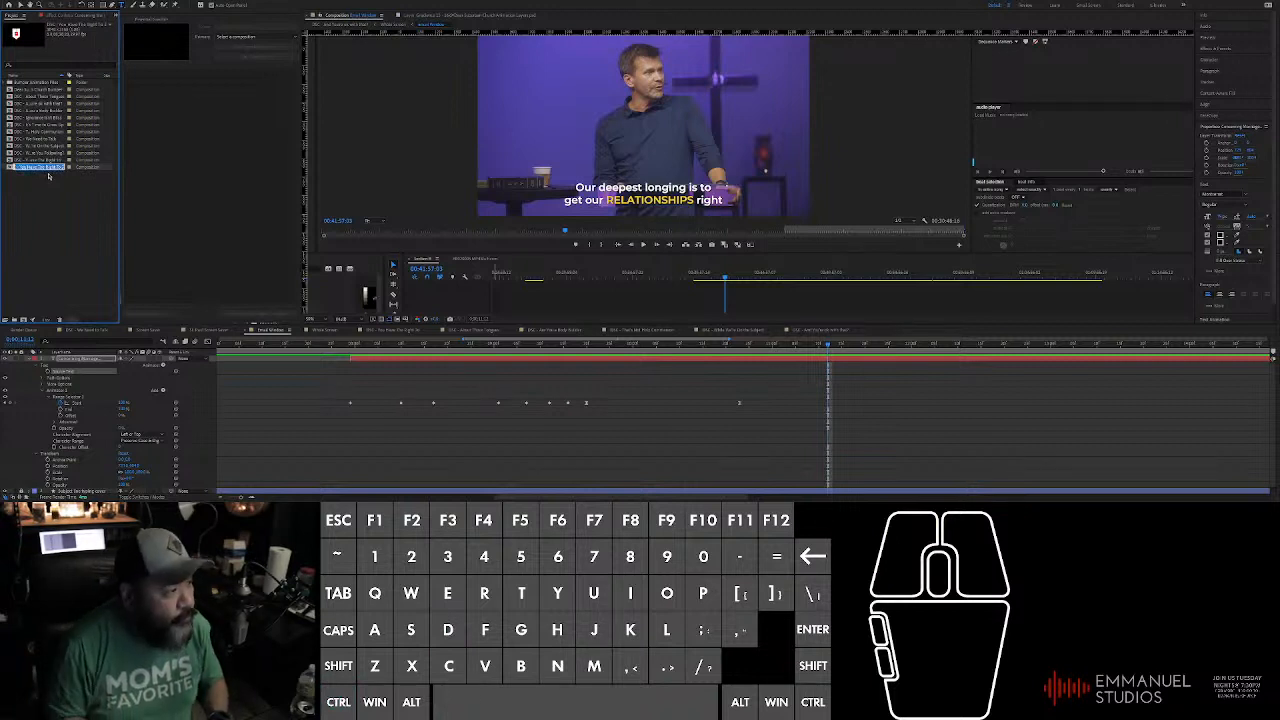
pyautogui.press('BackSpace')
pyautogui.press('BackSpace')
pyautogui.press('BackSpace')
pyautogui.press('BackSpace')
pyautogui.press('BackSpace')
pyautogui.press('BackSpace')
pyautogui.press('BackSpace')
pyautogui.press('BackSpace')
pyautogui.press('BackSpace')
pyautogui.press('BackSpace')
pyautogui.press('BackSpace')
pyautogui.press('BackSpace')
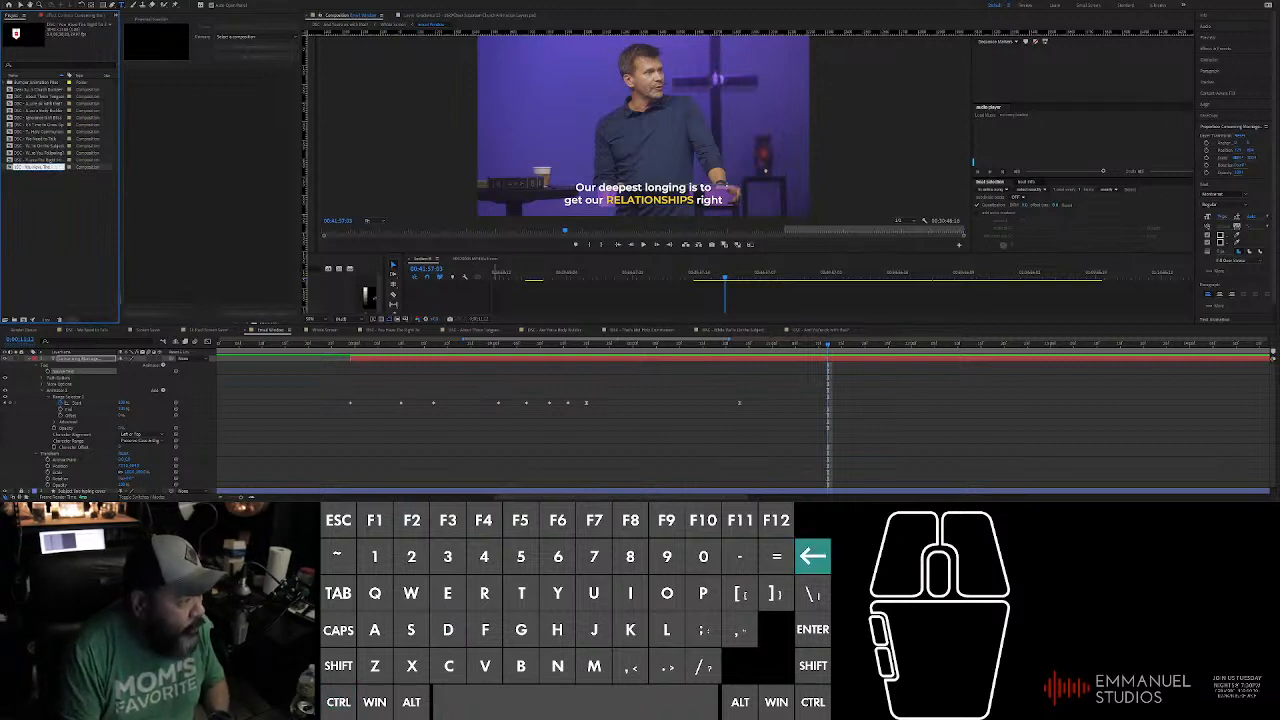
pyautogui.write('in ')
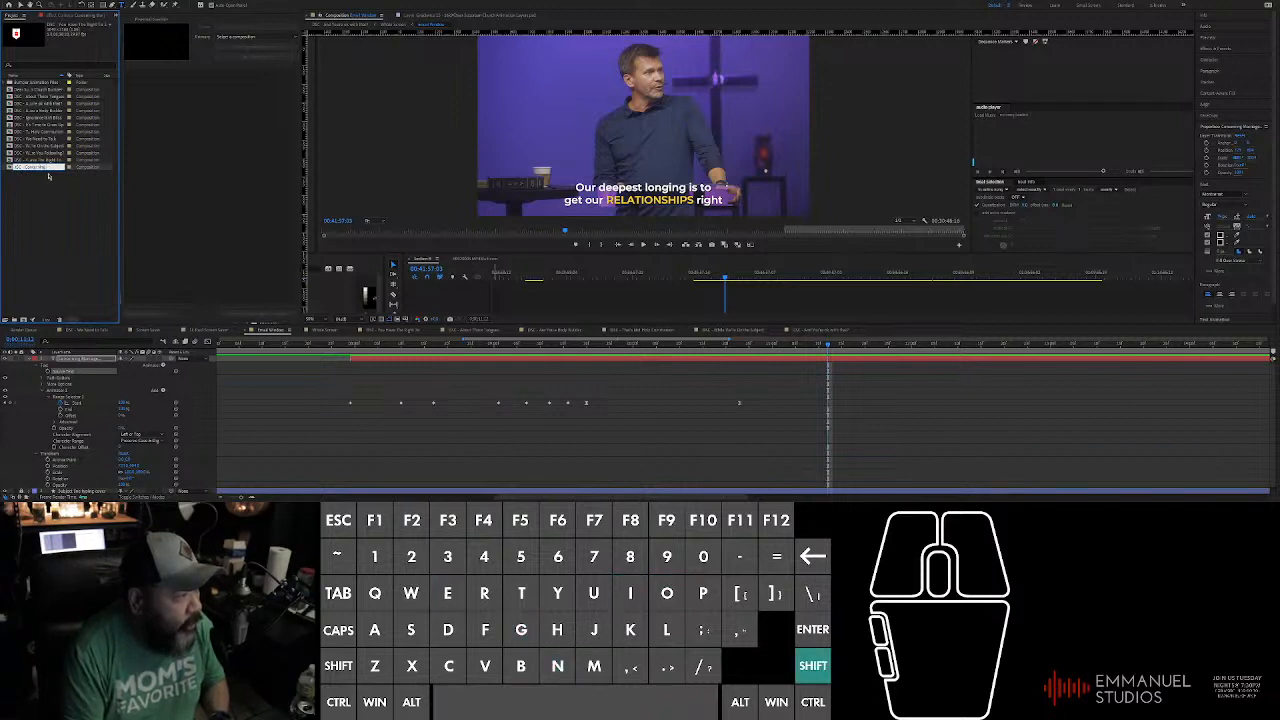
pyautogui.write('Marg')
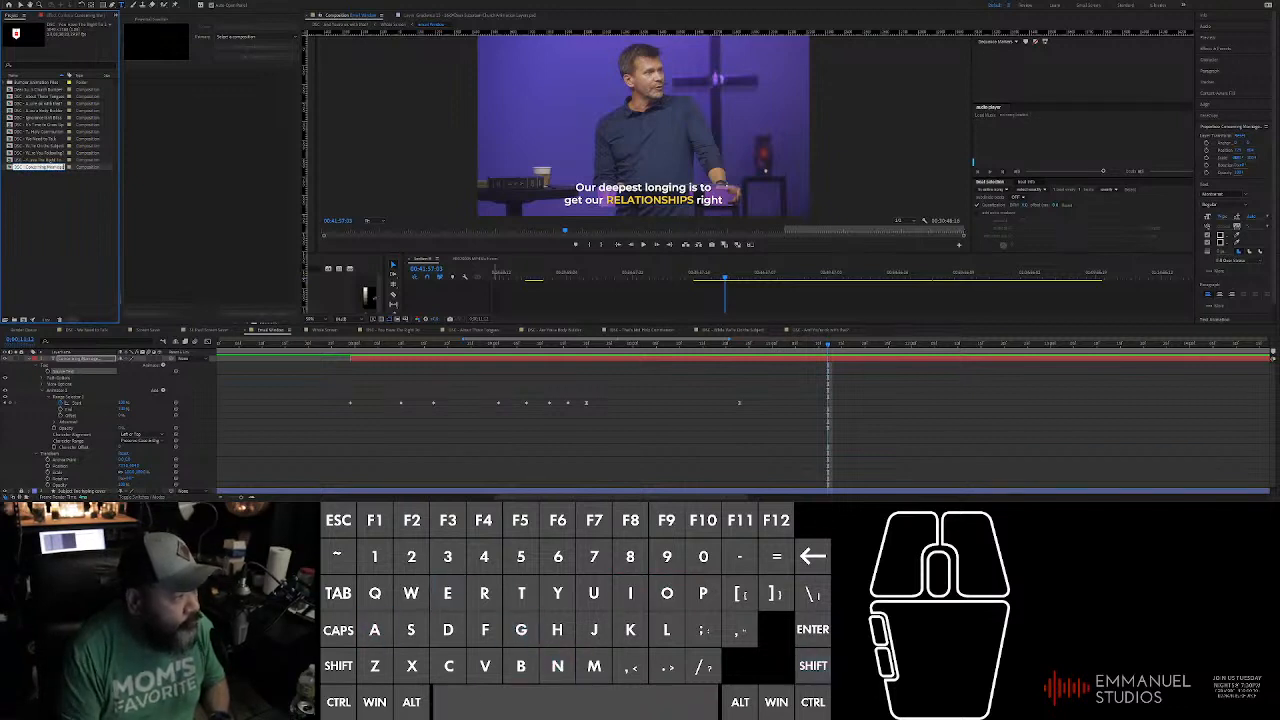
pyautogui.press('Return')
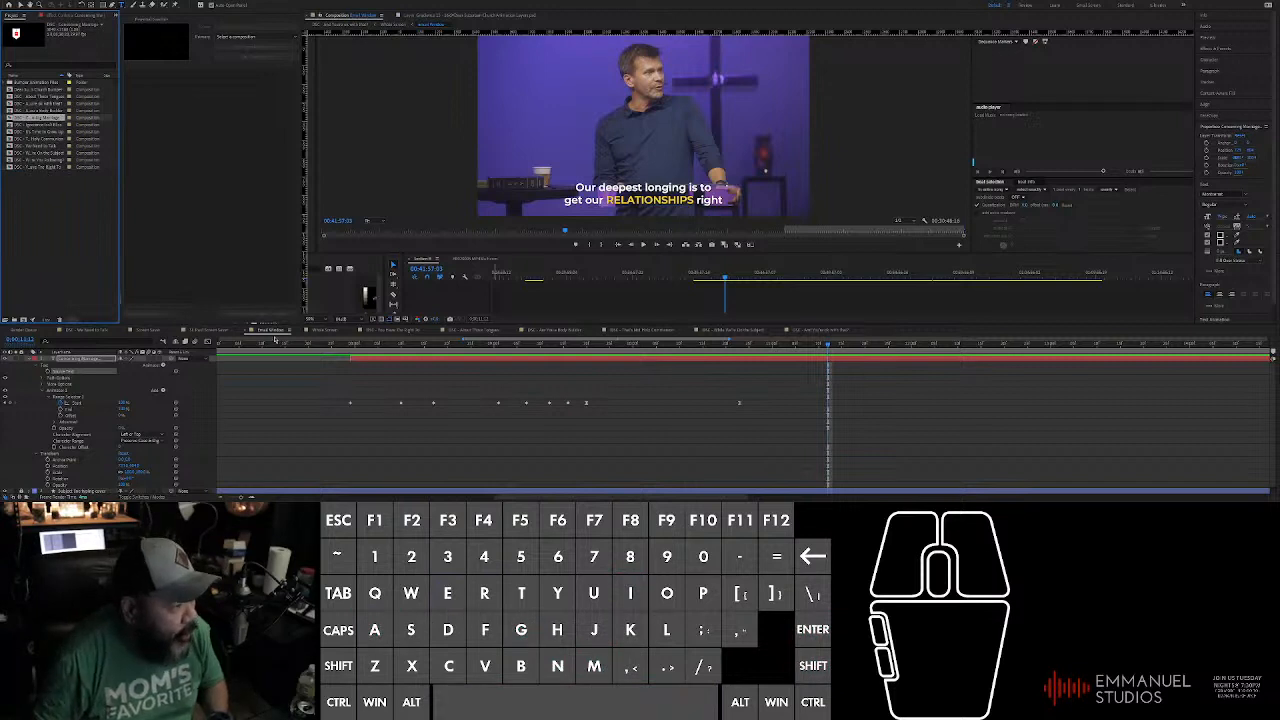
# Step: Open the DSC - Concerning Marriage composition and return its playhead to the start of the timeline
pyautogui.doubleClick(35, 117)
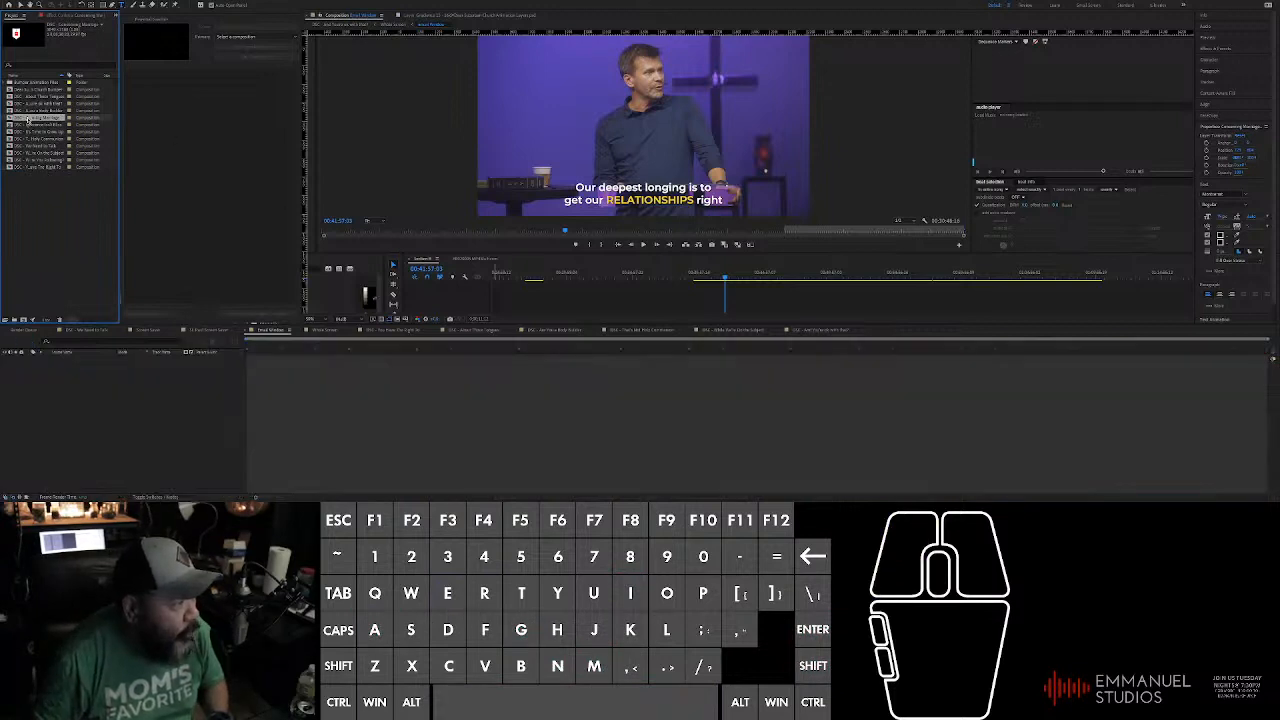
pyautogui.scroll(-1, 625, 393)
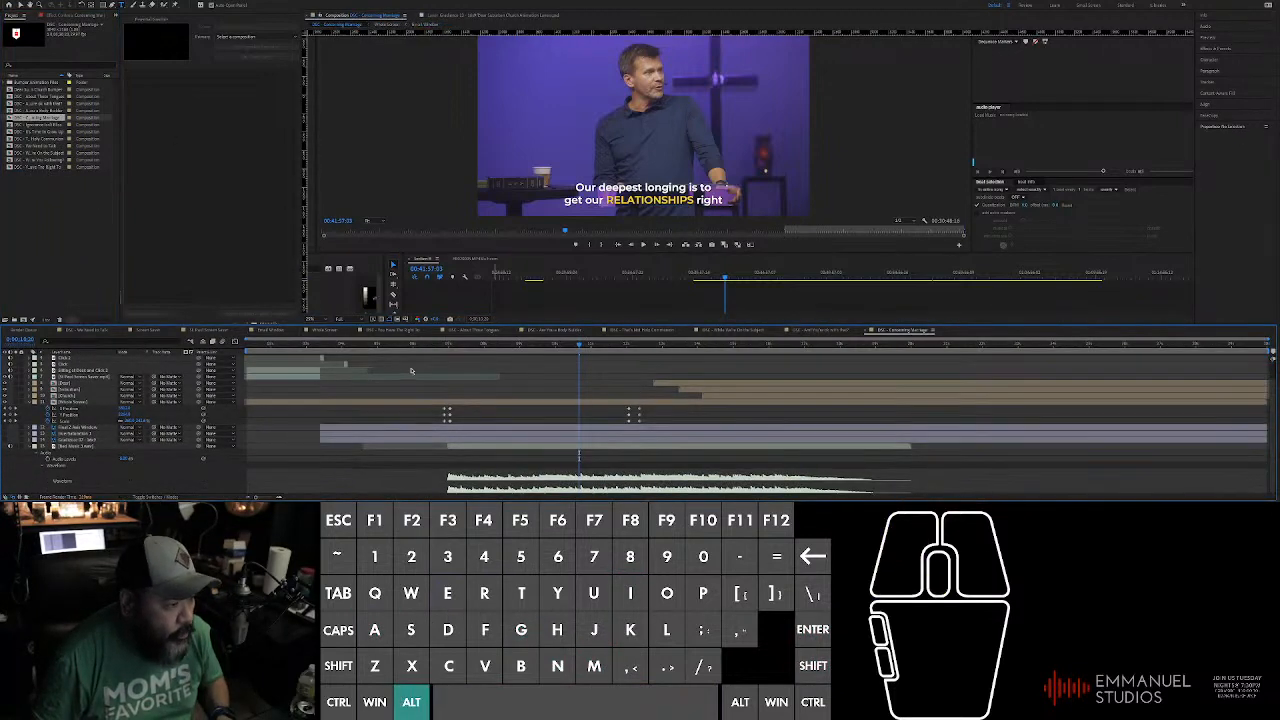
pyautogui.scroll(2, 489, 405)
pyautogui.scroll(-2, 470, 388)
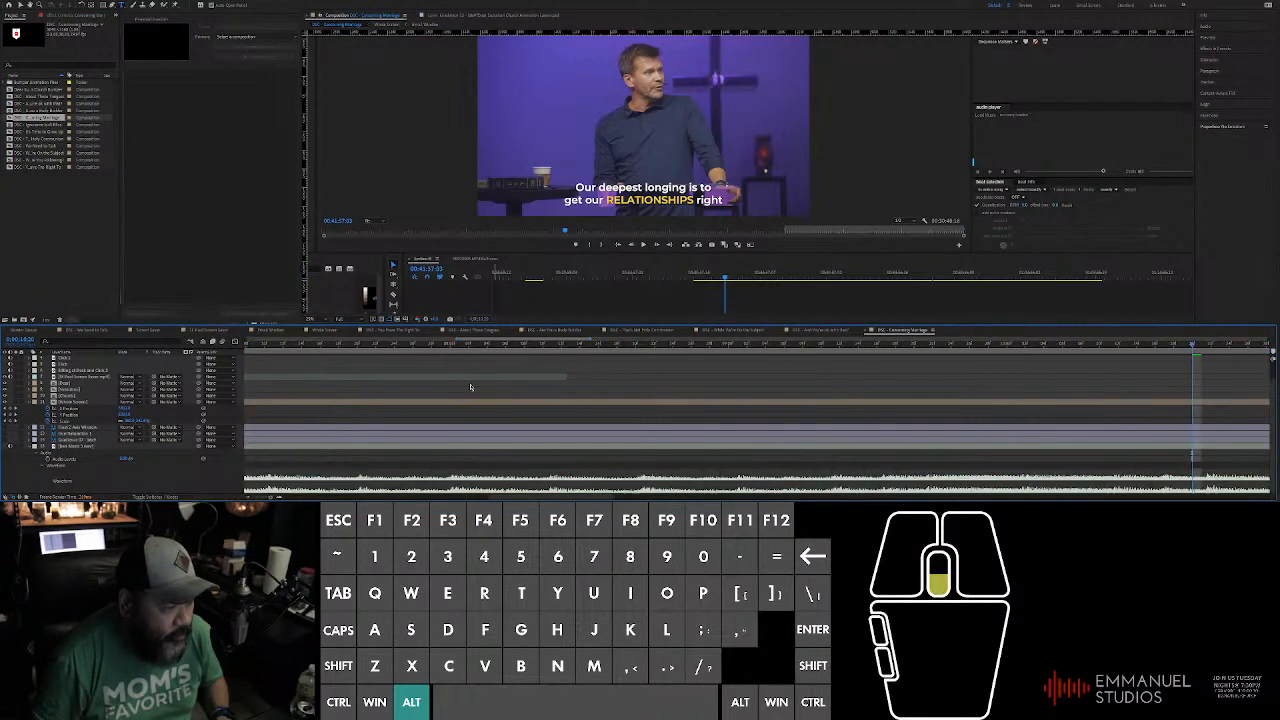
pyautogui.moveTo(460, 346); pyautogui.dragTo(247, 346)
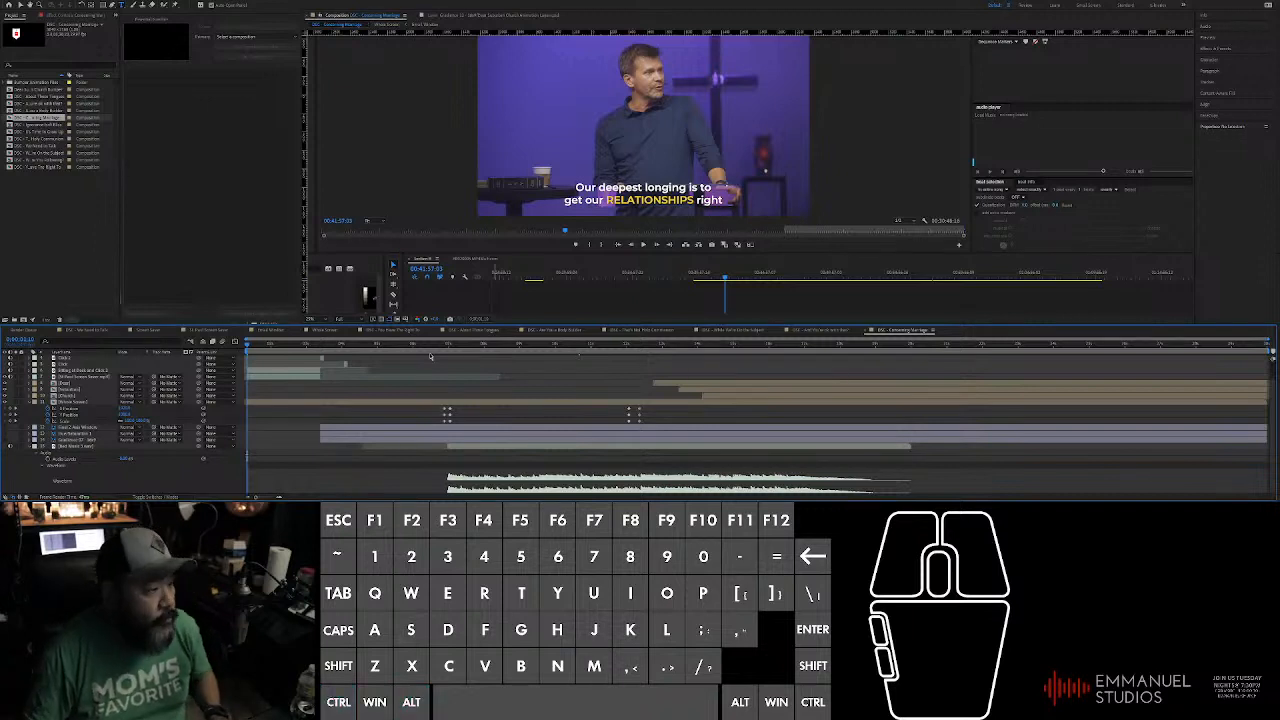
# Step: Add the DSC - Concerning Marriage composition to the render queue, confirm its output file and render it
pyautogui.hotkey('ctrl', 'm')
pyautogui.scroll(-2, 242, 452)
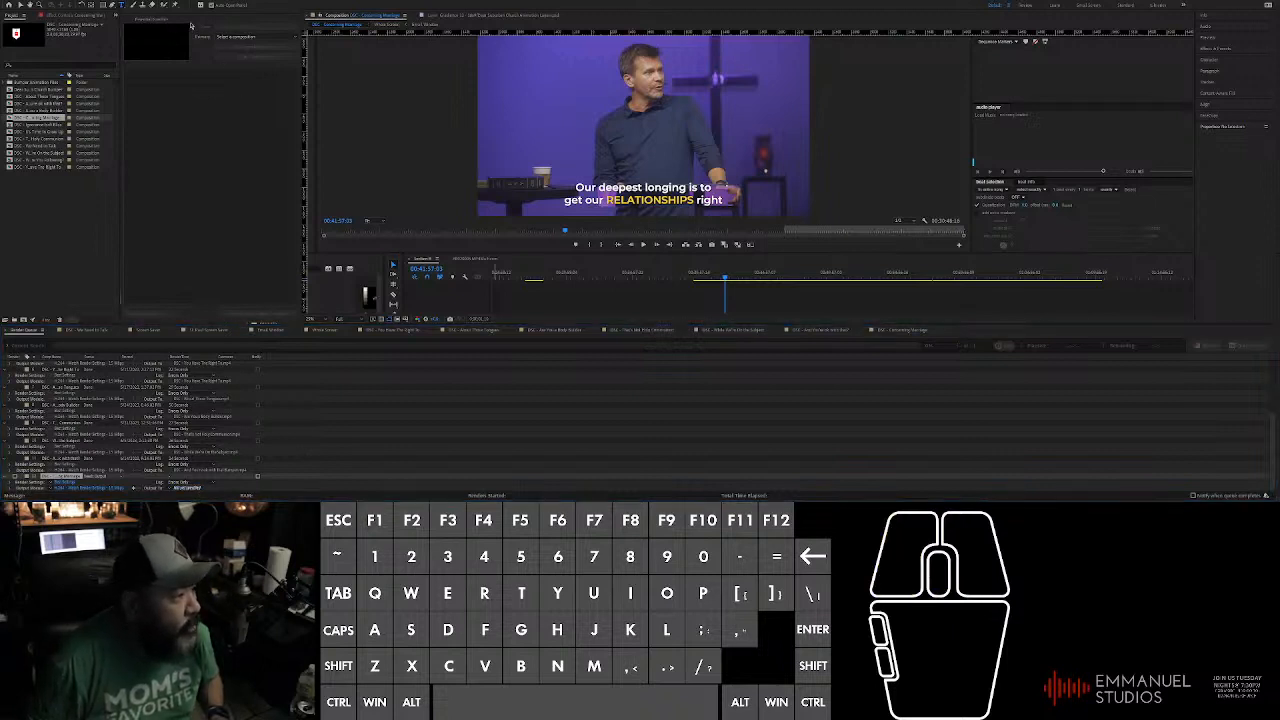
pyautogui.click(146, 122)
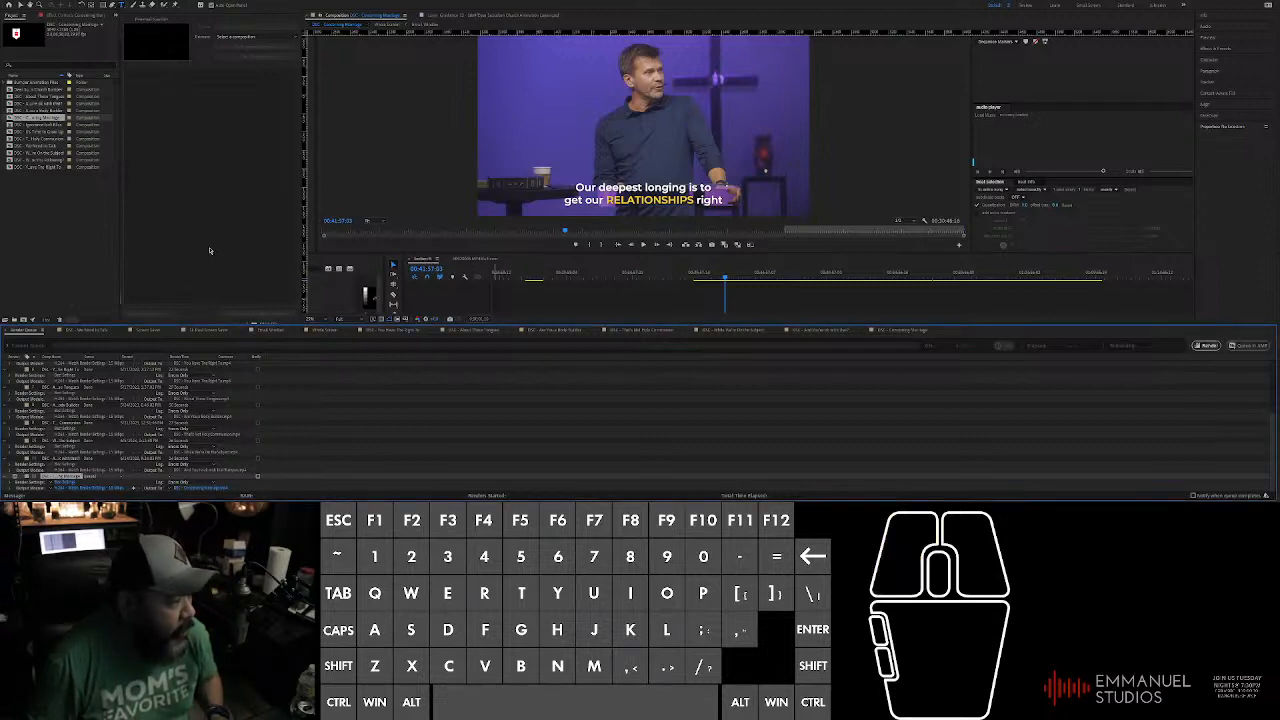
pyautogui.click(1206, 345)
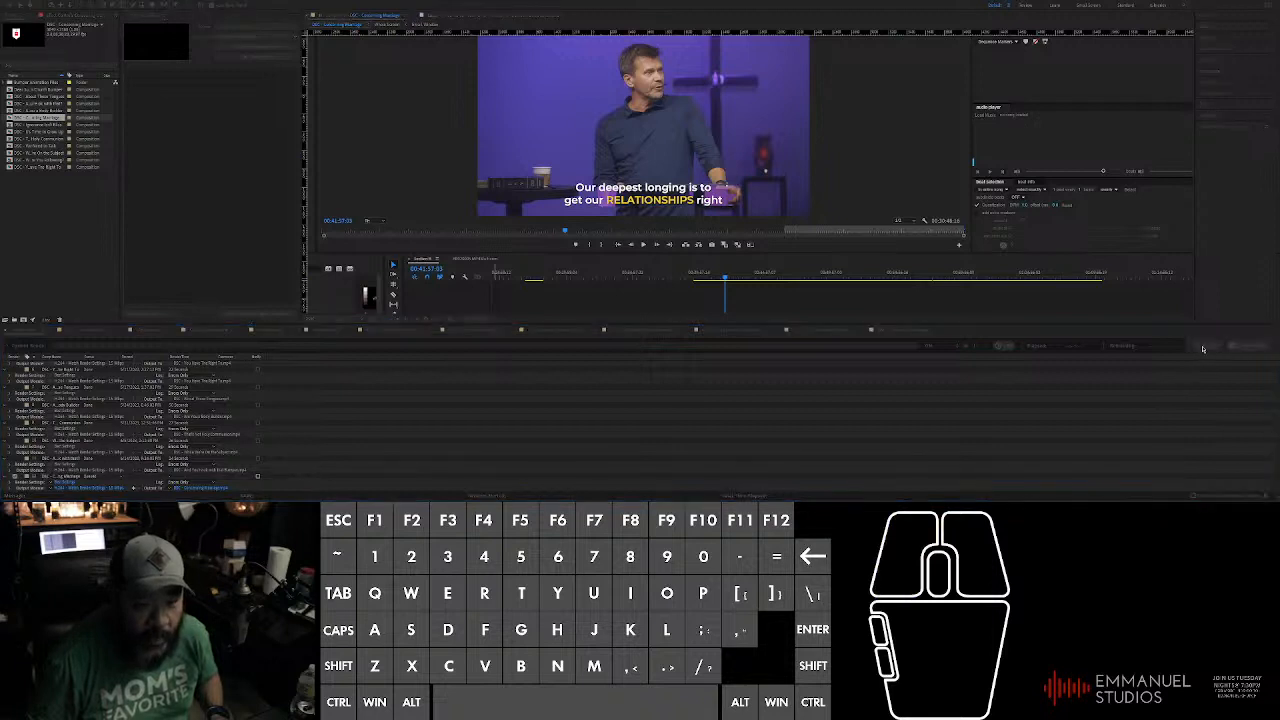
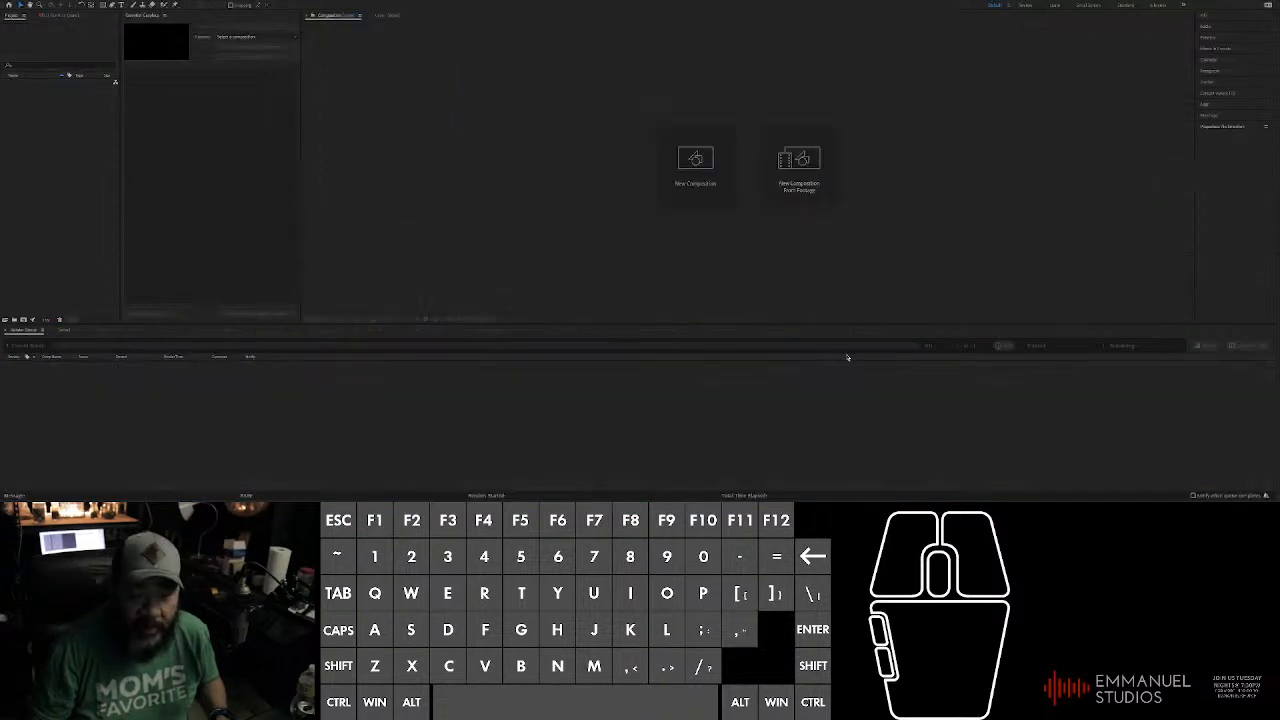
# Step: Switch to Premiere Pro, open the previous service's project and bring up its sermon section sequence
pyautogui.click(548, 353)
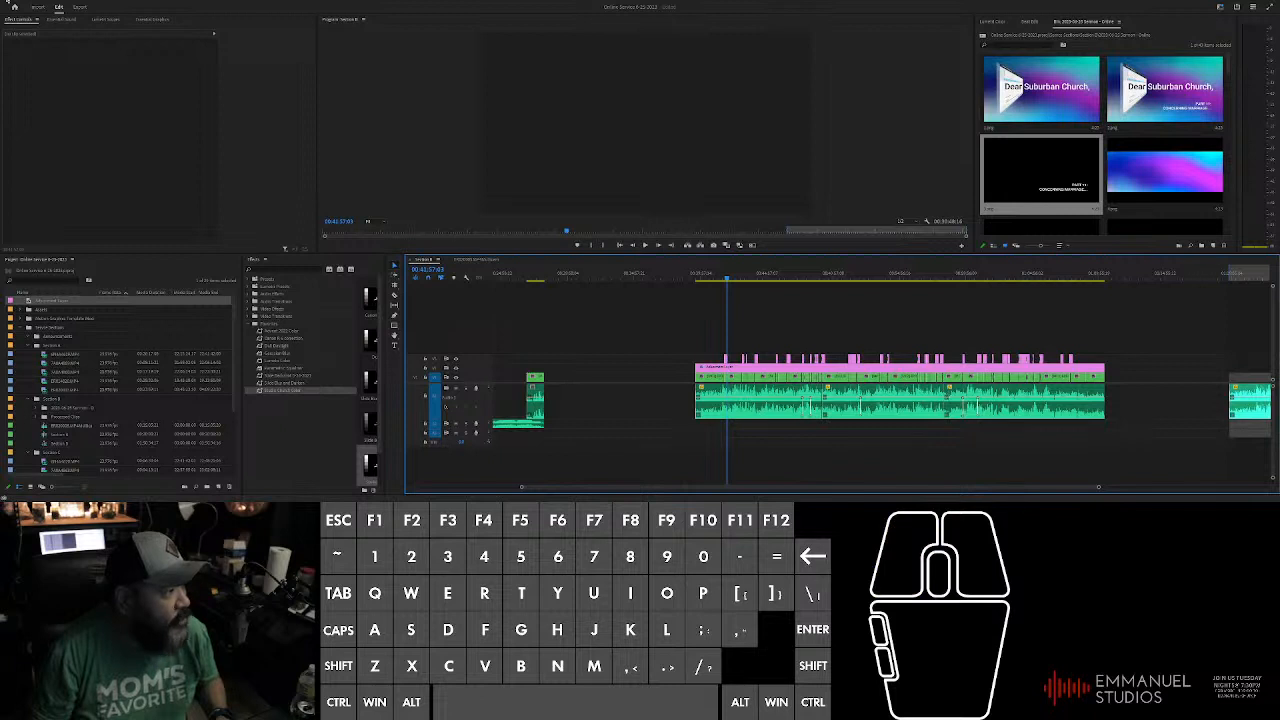
pyautogui.click(12, 84)
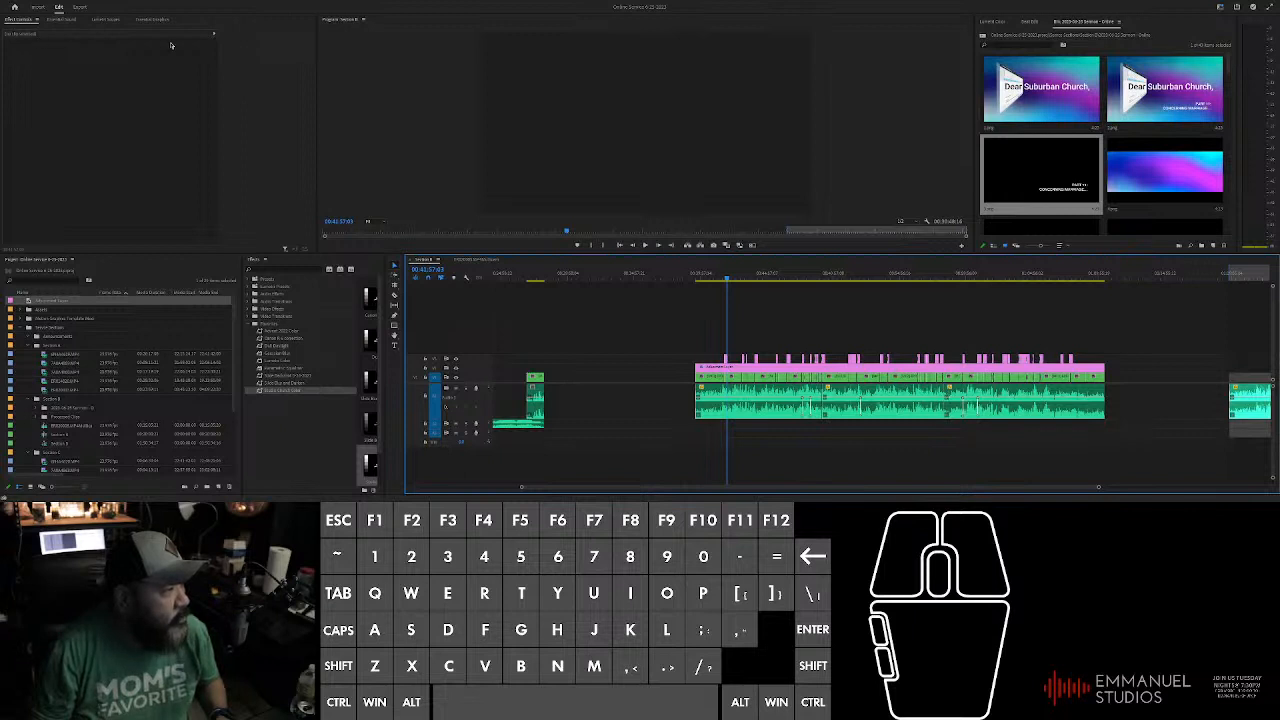
pyautogui.click(508, 180)
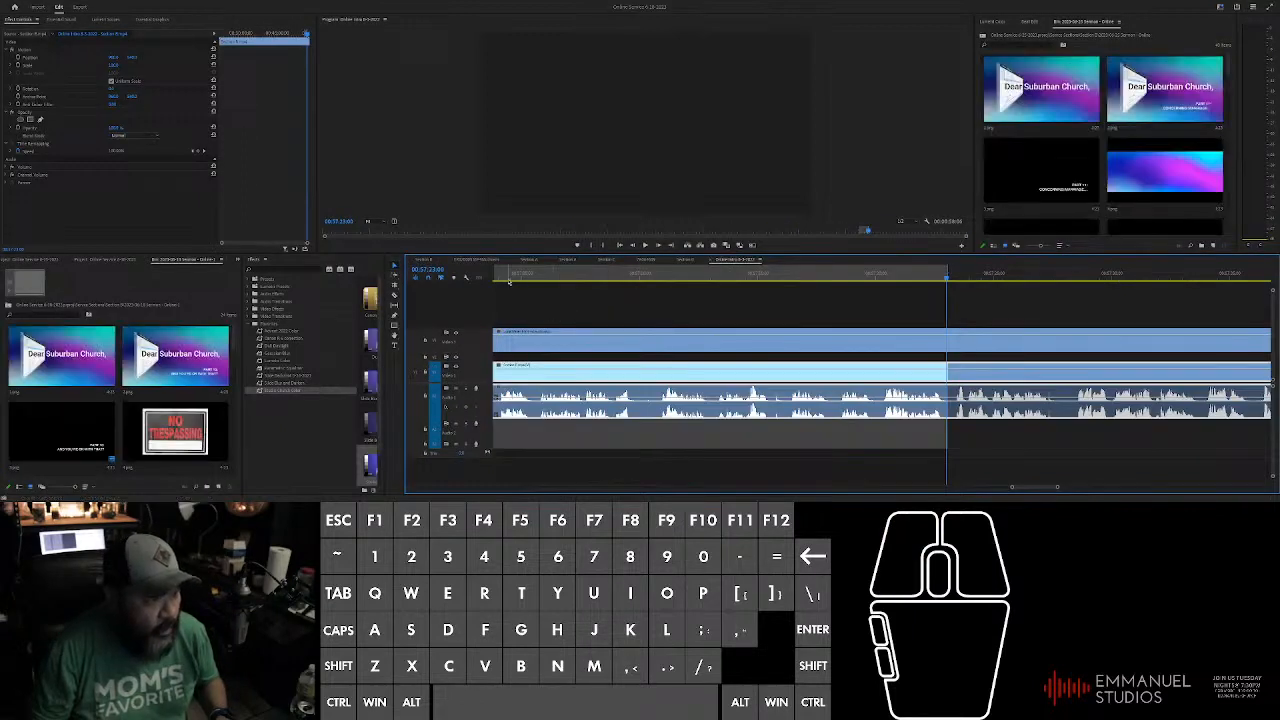
pyautogui.click(687, 260)
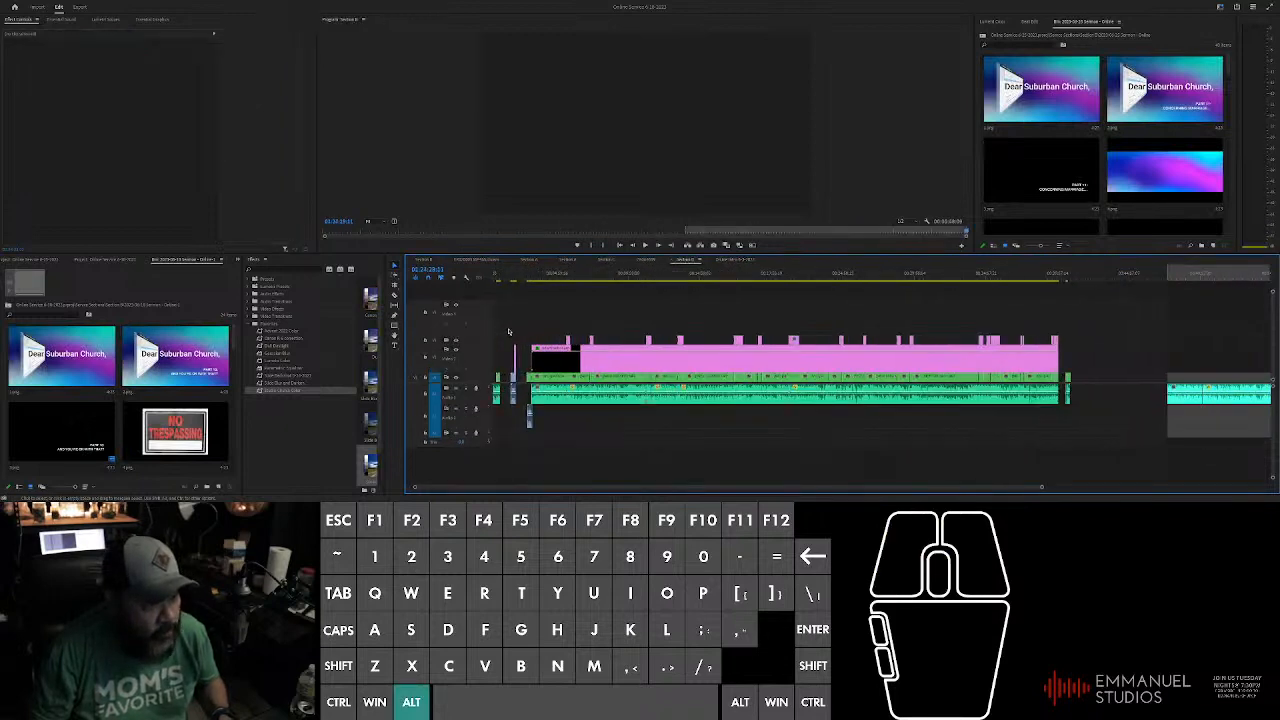
# Step: Copy the sound effect clips beneath the old bumper and paste them before the sermon in the current service sequence
pyautogui.scroll(6, 508, 332)
pyautogui.moveTo(766, 402); pyautogui.dragTo(650, 440)
pyautogui.hotkey('ctrl', 'c')
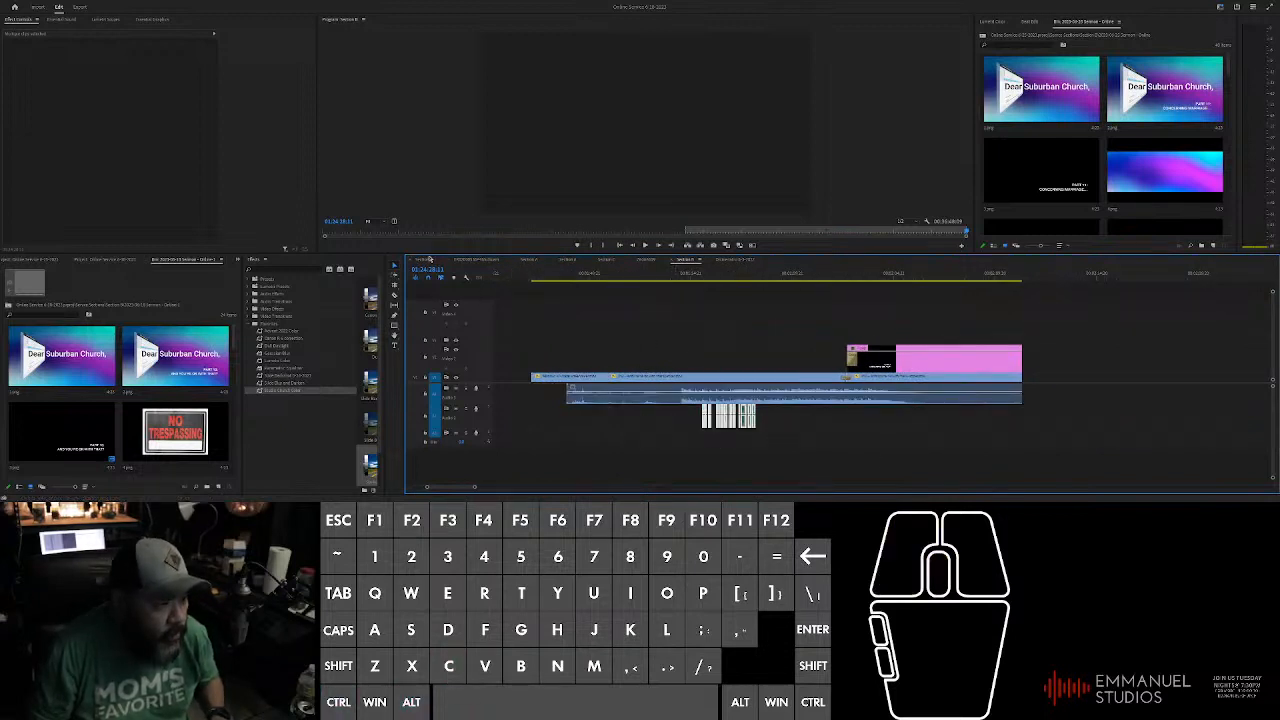
pyautogui.click(430, 260)
pyautogui.click(632, 277)
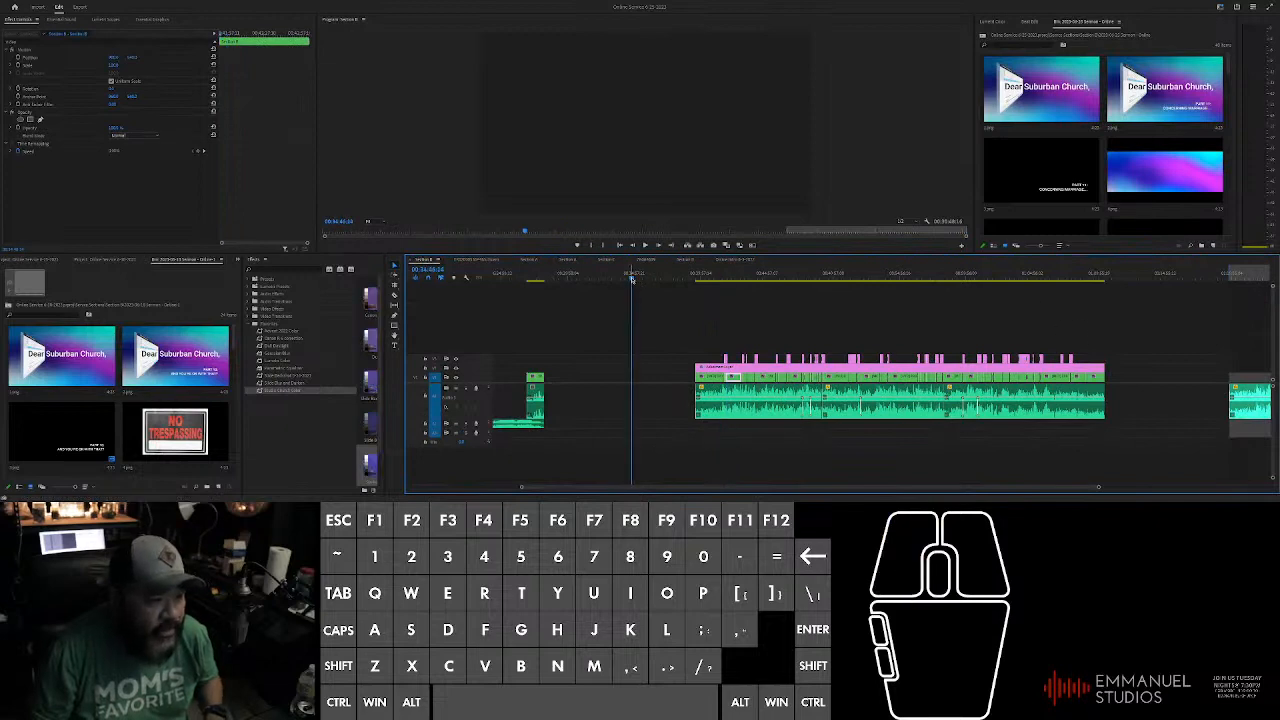
pyautogui.hotkey('ctrl', 'v')
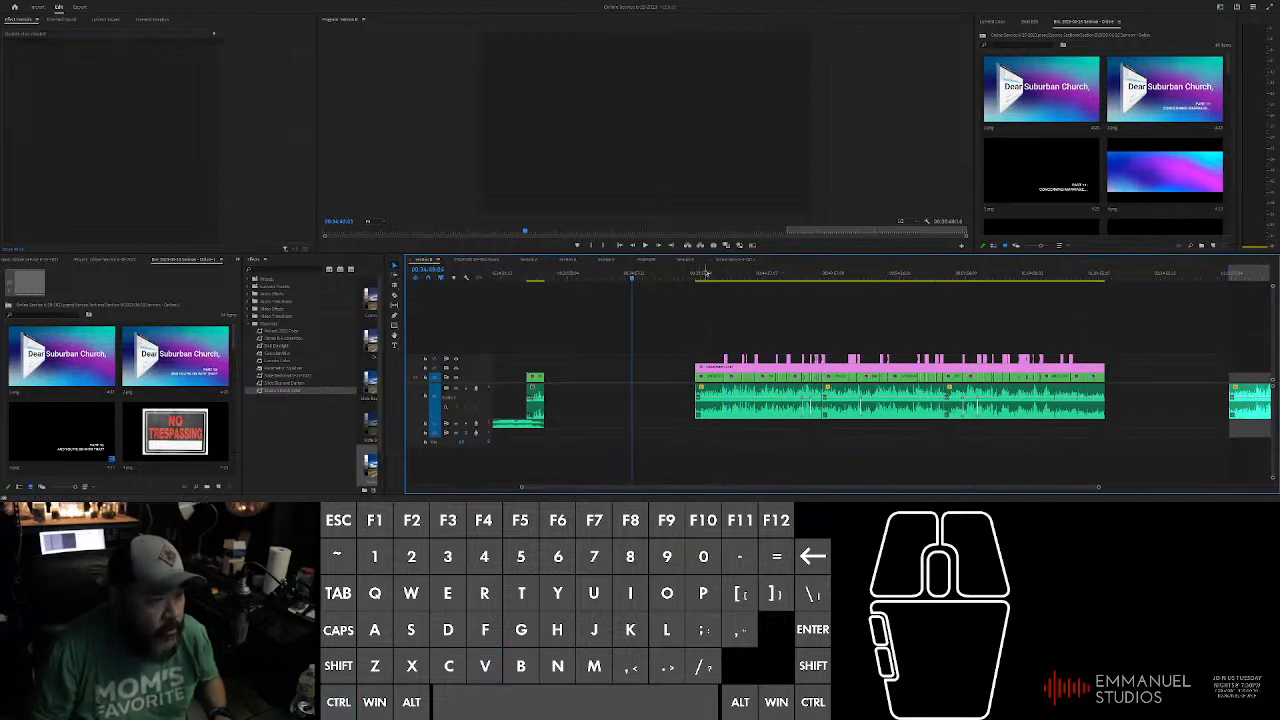
# Step: Close the previous service's project and return to the pasted sound effects in the current sequence
pyautogui.click(225, 262)
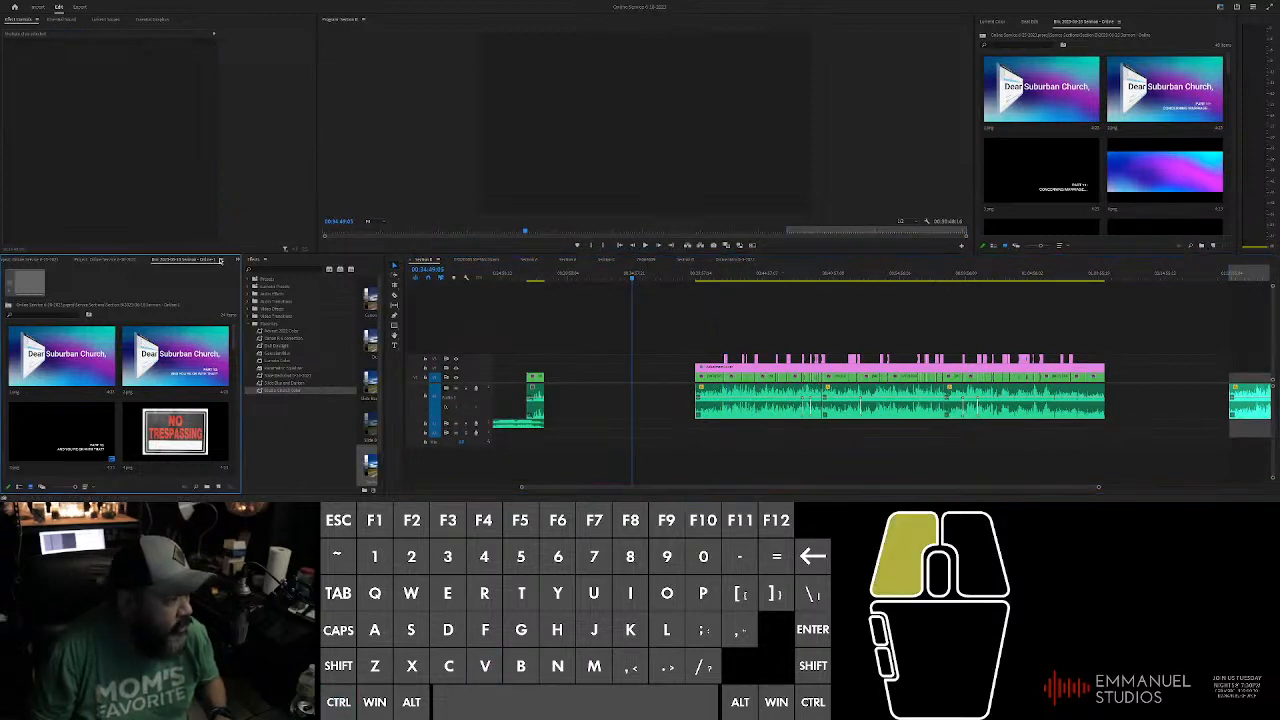
pyautogui.hotkey('ctrl', 'w')
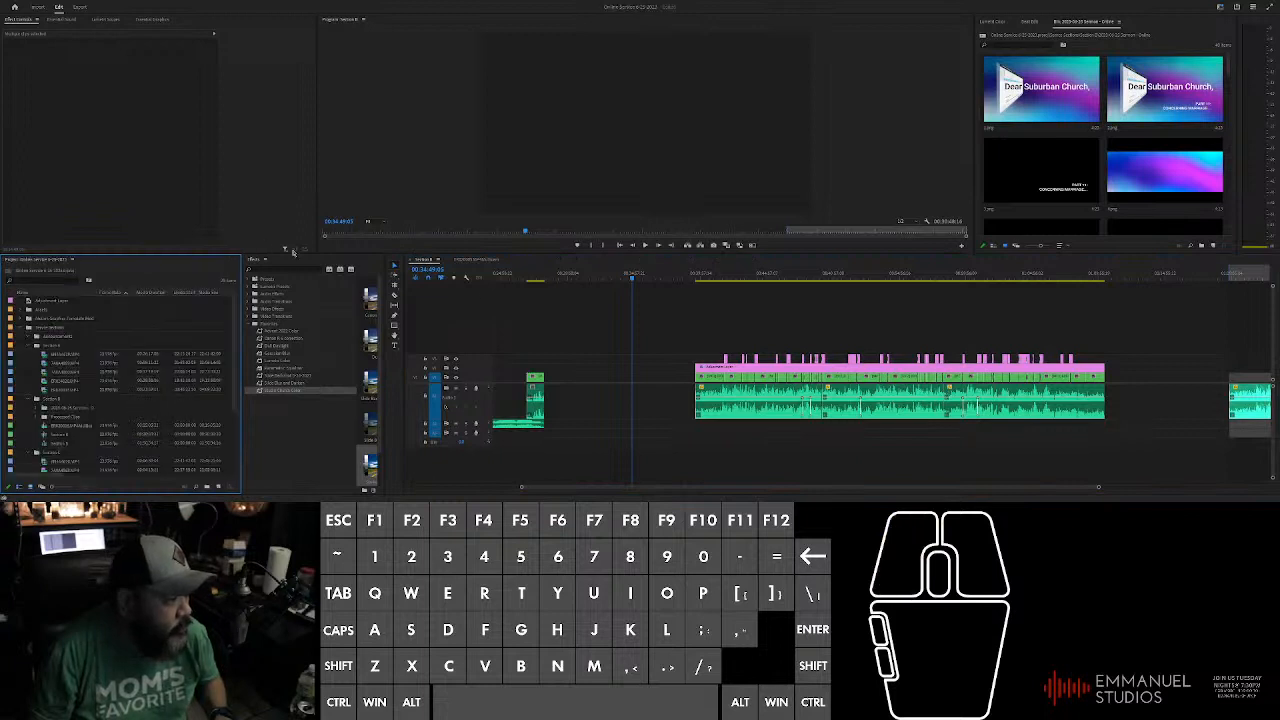
pyautogui.click(561, 327)
pyautogui.scroll(6, 801, 372)
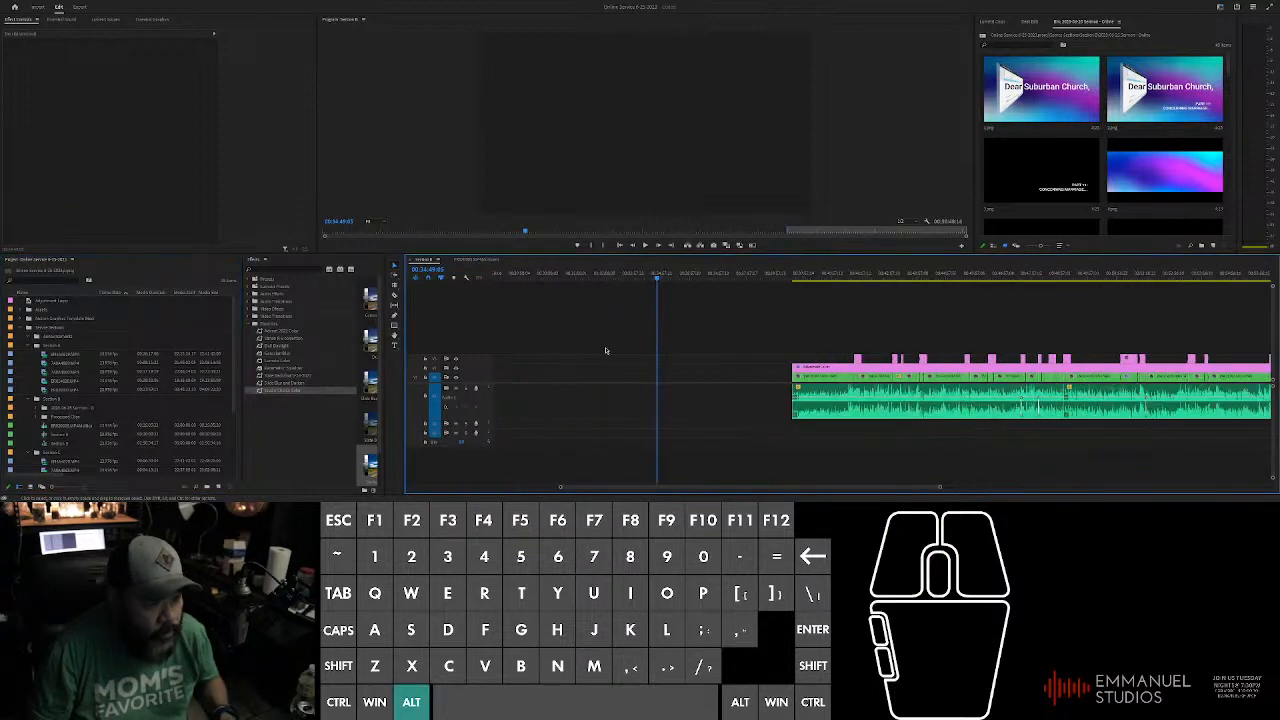
pyautogui.scroll(2, 801, 372)
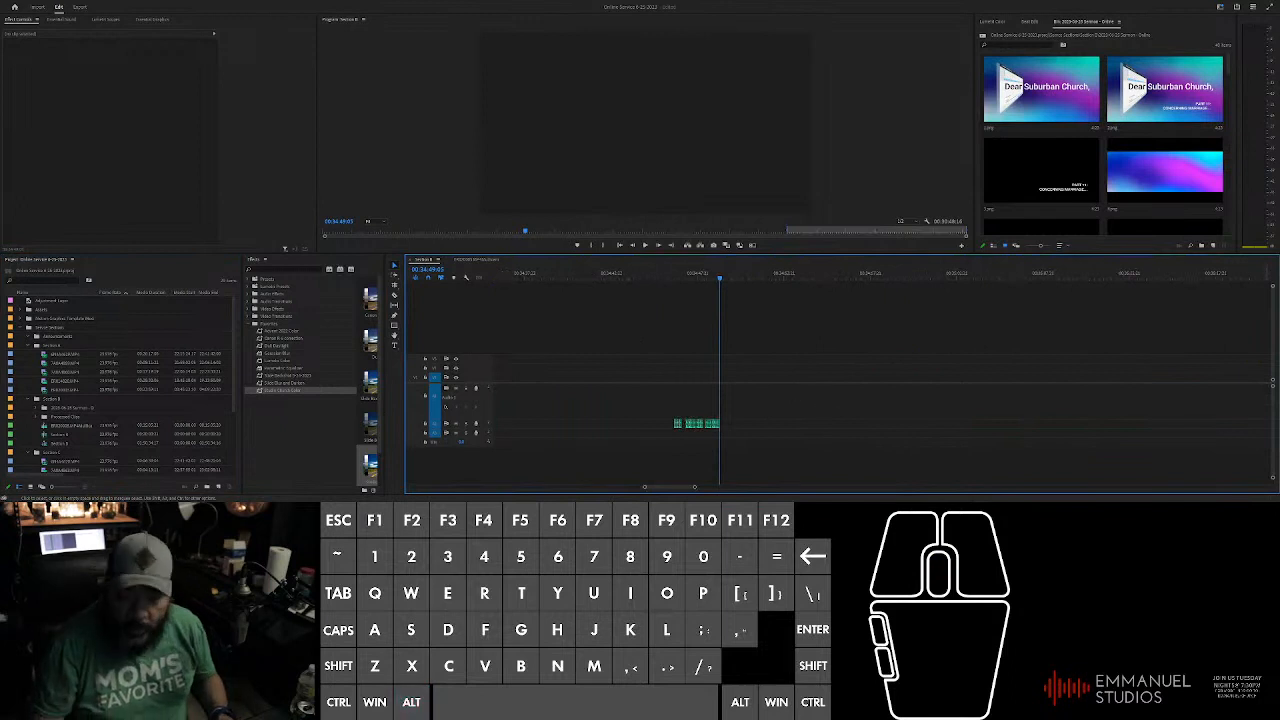
# Step: Import the rendered Concerning Marriage bumper and place it on the timeline just after the pasted sound effects
pyautogui.click(640, 120)
pyautogui.click(640, 120)
pyautogui.moveTo(1041, 88); pyautogui.dragTo(740, 396)
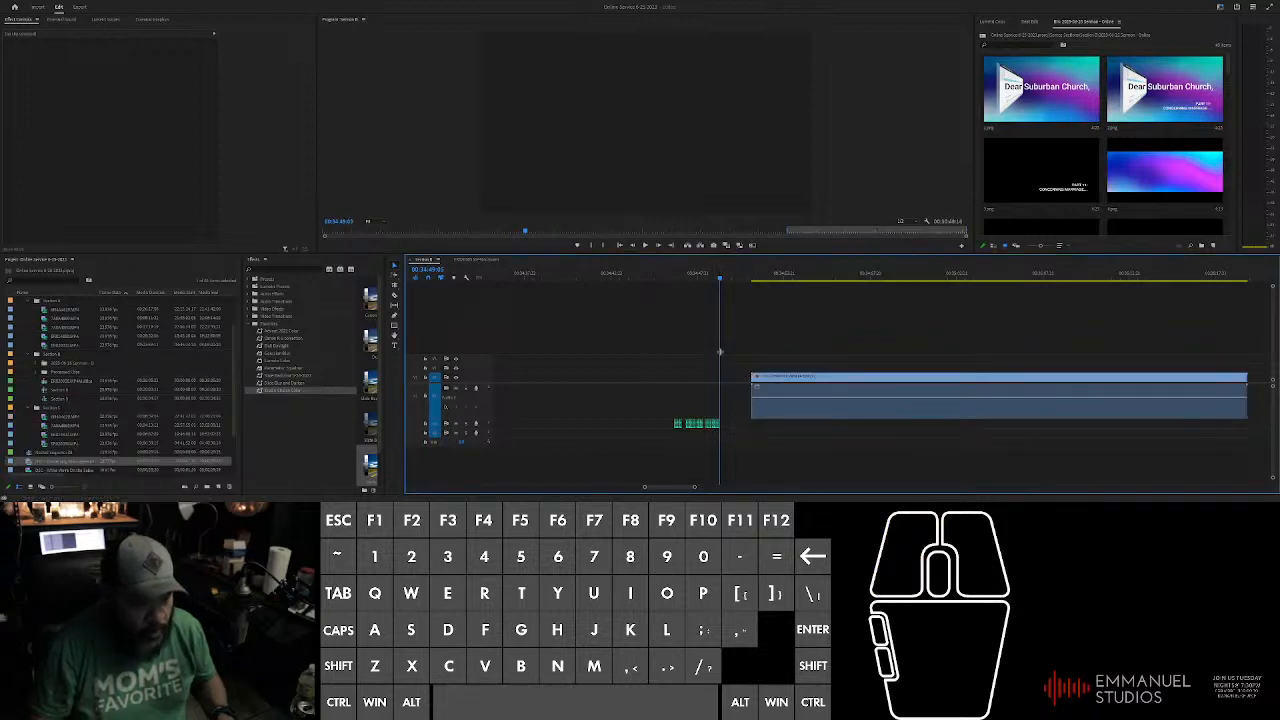
pyautogui.keyDown('alt'); pyautogui.scroll(-4, 719, 350); pyautogui.keyUp('alt')
pyautogui.keyDown('alt'); pyautogui.scroll(-2, 909, 388); pyautogui.keyUp('alt')
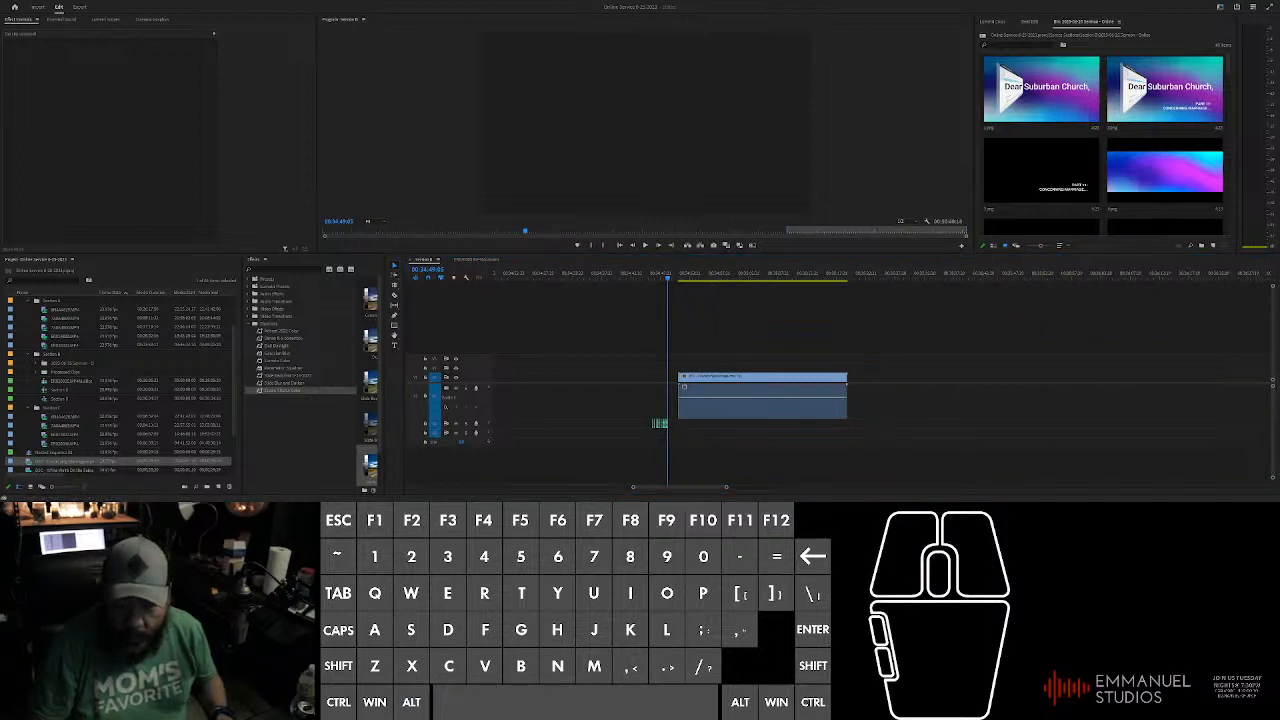
# Step: Snap the playhead to the start of the Concerning Marriage bumper clip and adjust the clip's scale
pyautogui.keyDown('alt'); pyautogui.scroll(3, 597, 343); pyautogui.keyUp('alt')
pyautogui.click(748, 276)
pyautogui.keyDown('shift'); pyautogui.moveTo(748, 276); pyautogui.dragTo(735, 277); pyautogui.keyUp('shift')
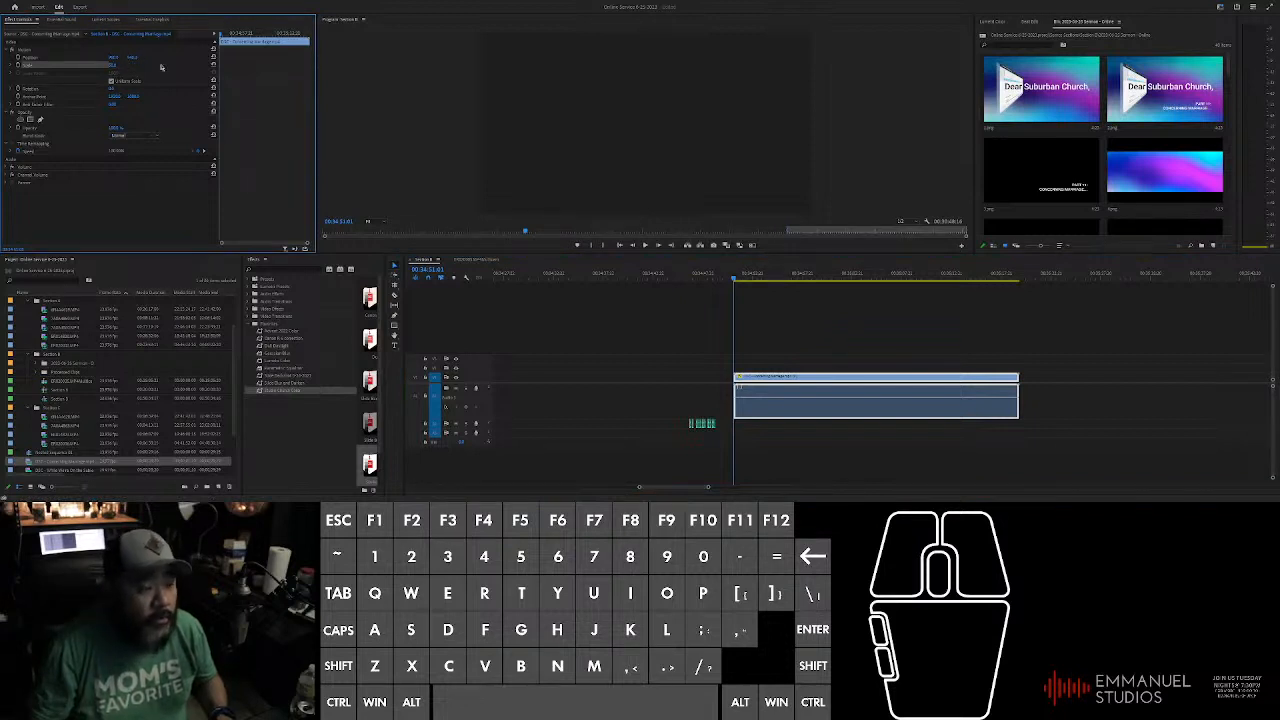
# Step: Play the opening seconds of the Concerning Marriage bumper and inspect the clip's effect settings
pyautogui.click(782, 314)
pyautogui.scroll(2, 782, 314)
pyautogui.press('space')
pyautogui.press('space')
pyautogui.click(758, 395)
pyautogui.moveTo(597, 410); pyautogui.dragTo(620, 433)
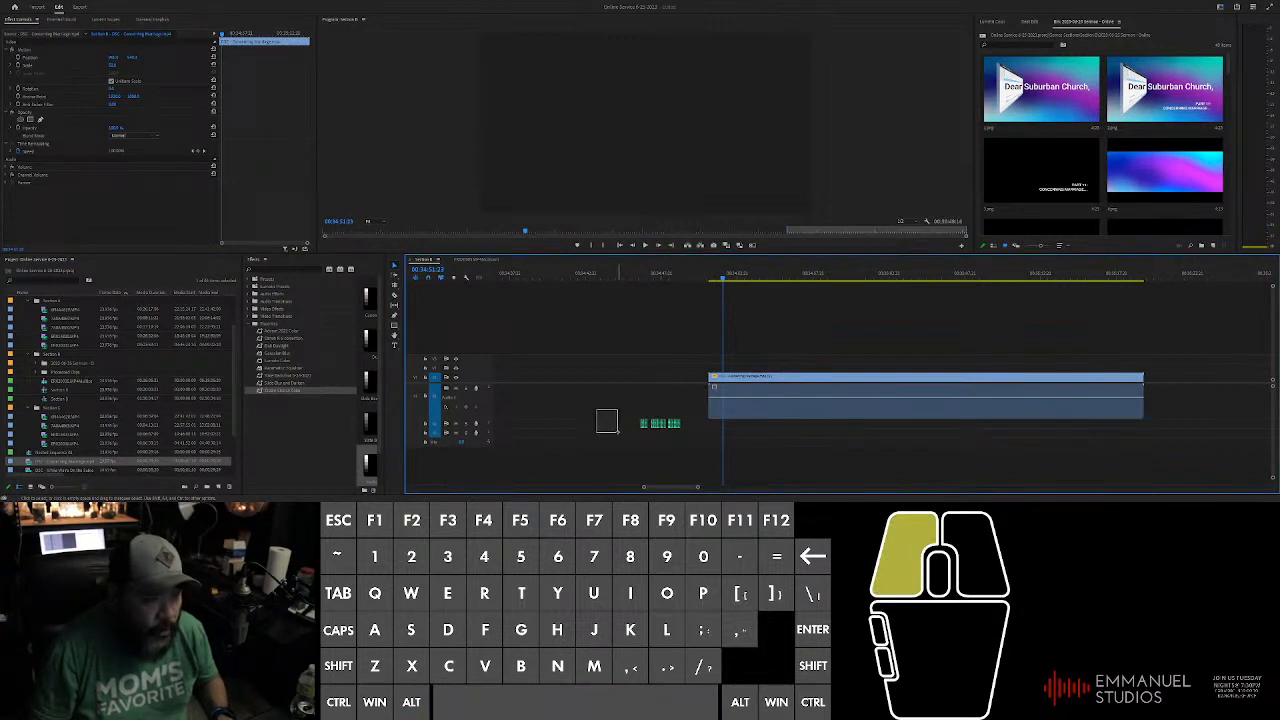
pyautogui.moveTo(617, 432); pyautogui.dragTo(620, 434)
pyautogui.click(760, 395)
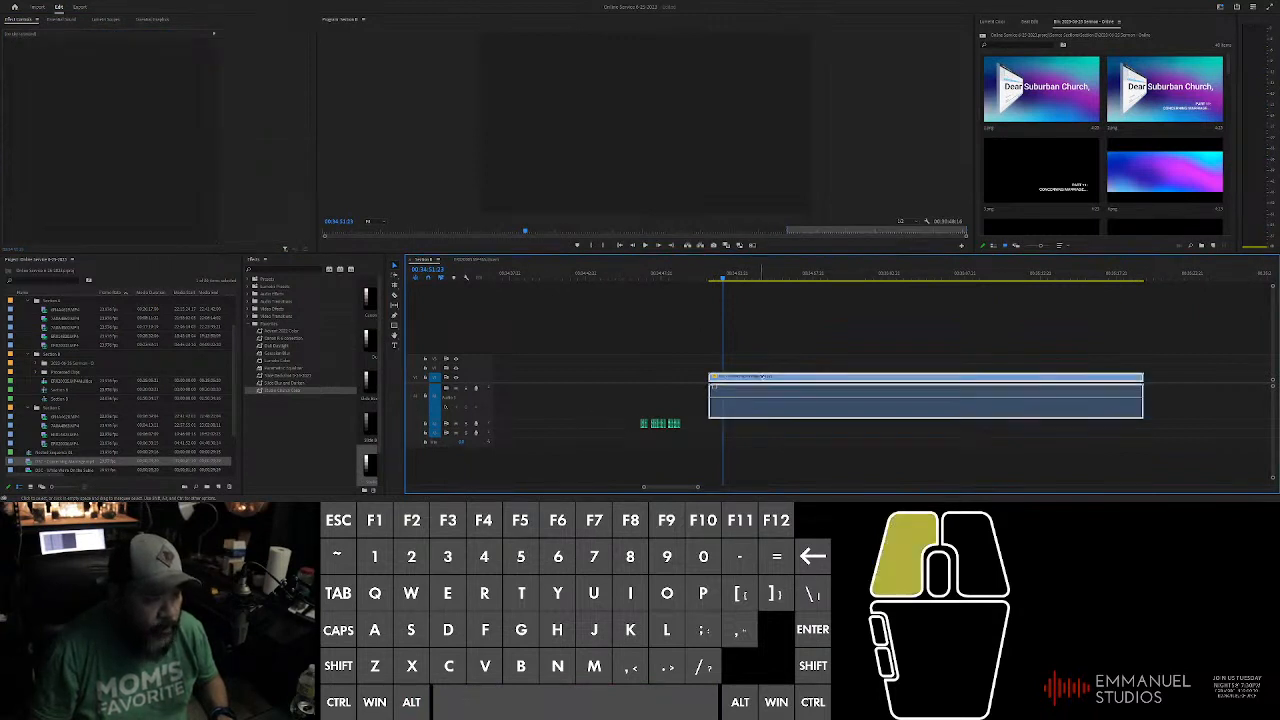
pyautogui.click(36, 4)
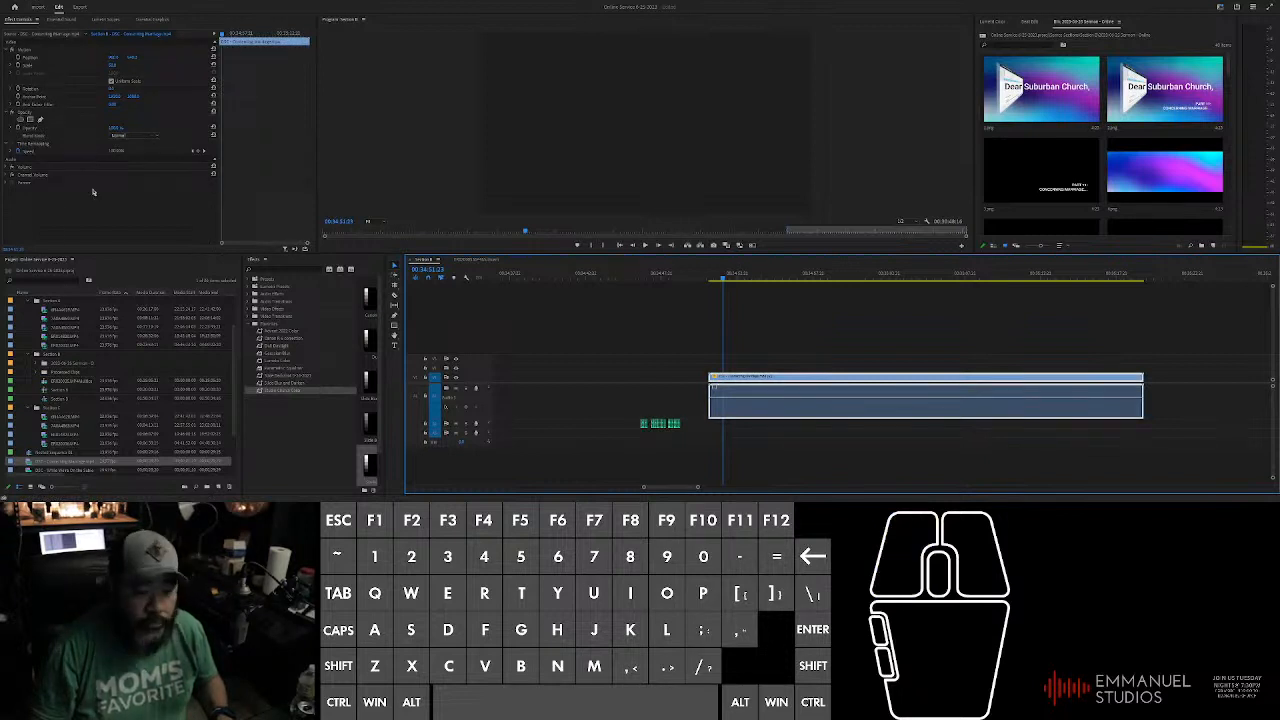
pyautogui.click(783, 350)
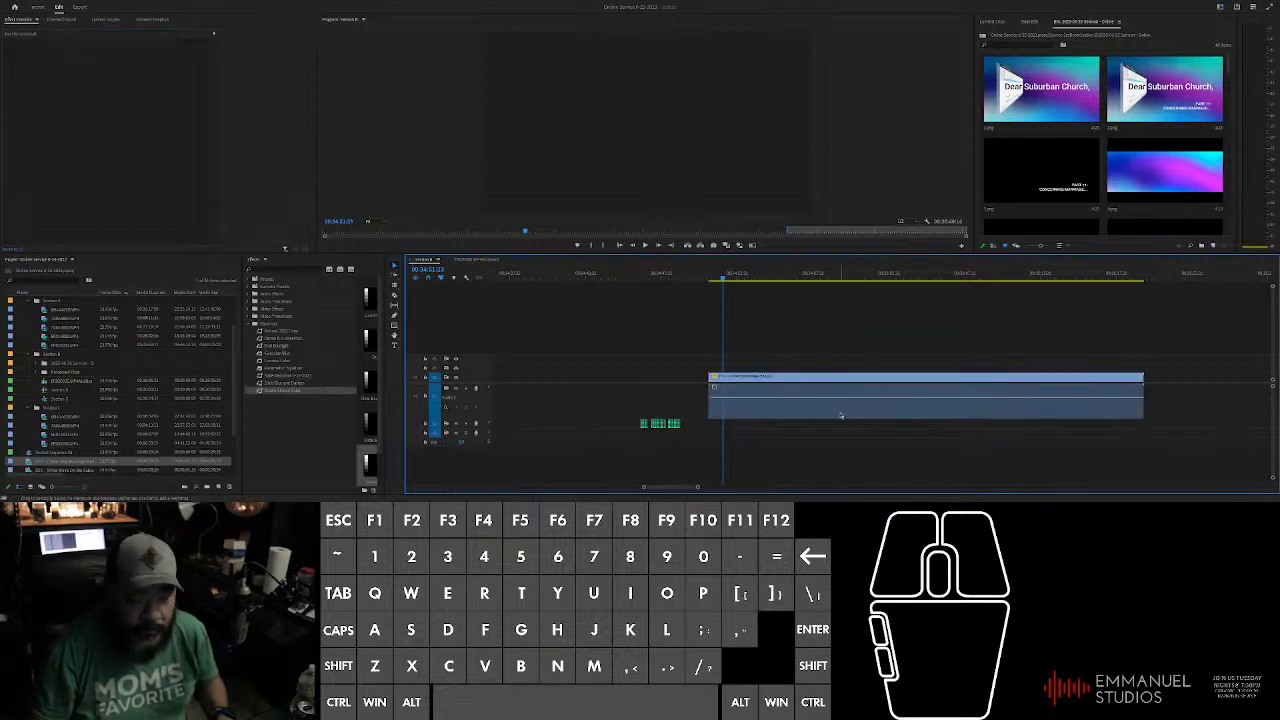
# Step: Move the sound effect clips beneath the bumper so they start at about 00:34:57, roughly six seconds into it
pyautogui.keyDown('alt'); pyautogui.scroll(2, 855, 407); pyautogui.keyUp('alt')
pyautogui.click(741, 275)
pyautogui.moveTo(741, 275); pyautogui.dragTo(810, 269)
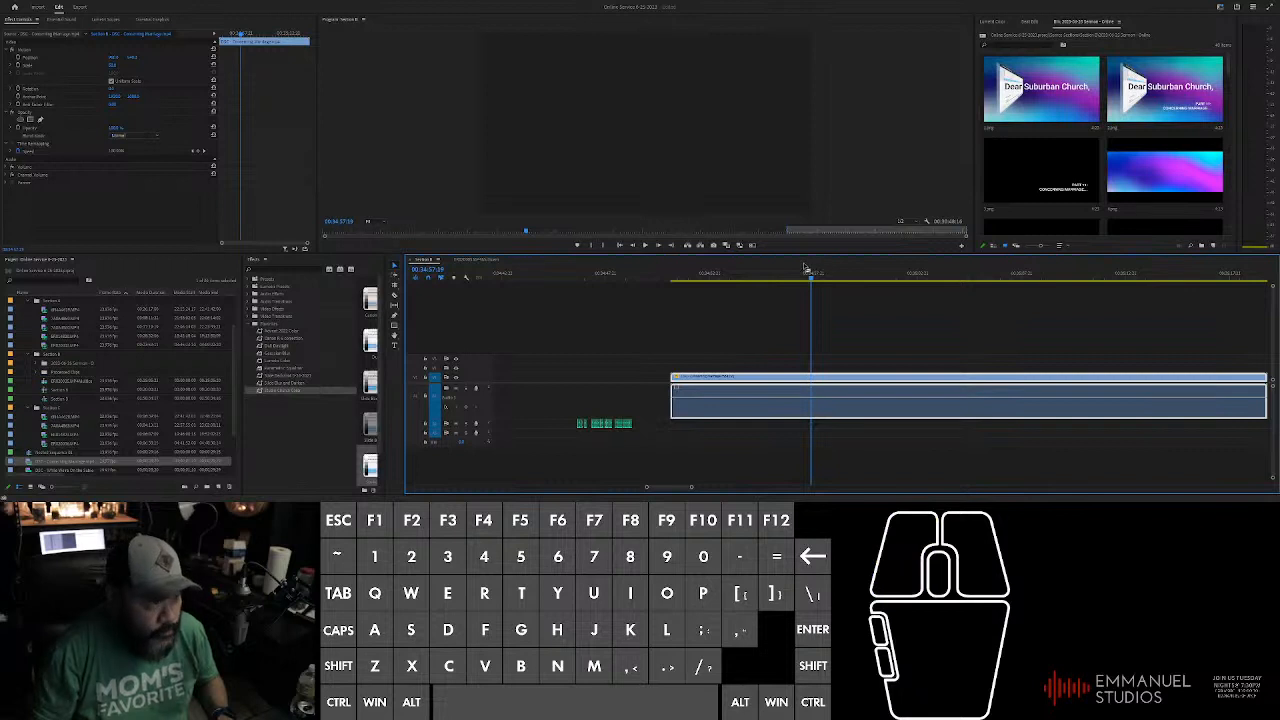
pyautogui.press('Left')
pyautogui.press('Left')
pyautogui.moveTo(603, 425); pyautogui.dragTo(858, 426)
pyautogui.click(595, 428)
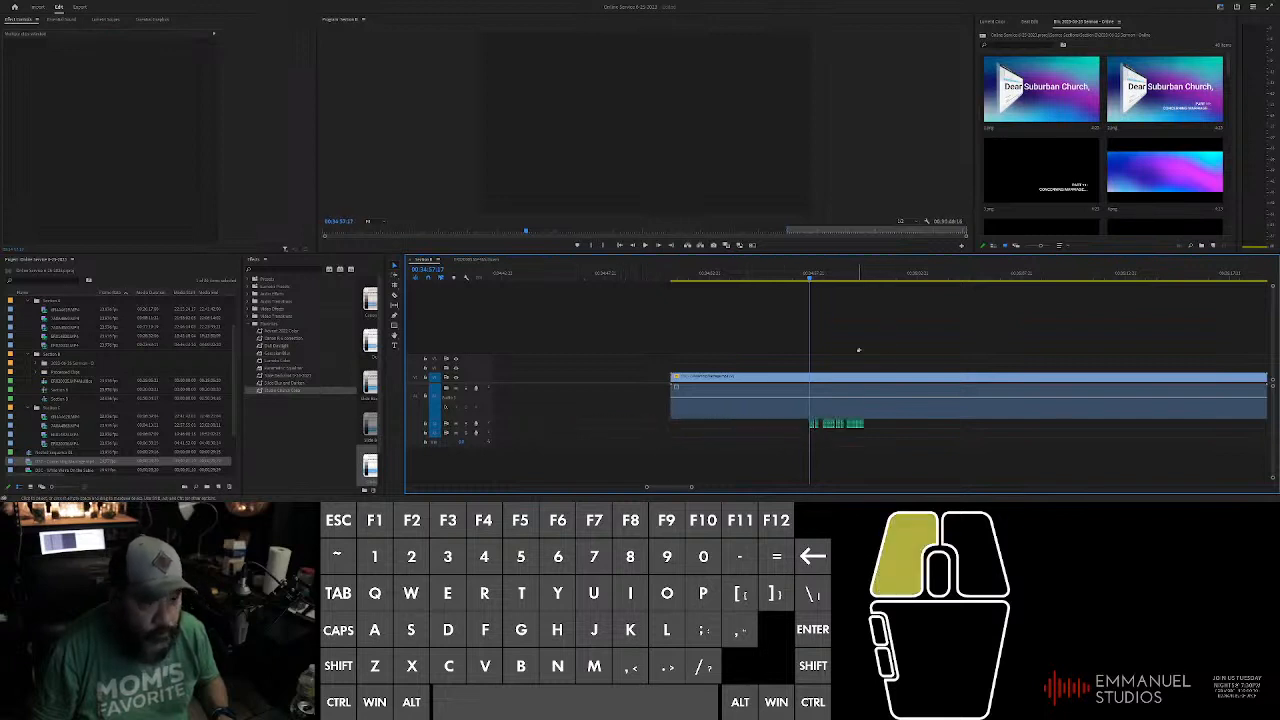
# Step: Play the bumper from its start to check the timing of the sound effects against the video
pyautogui.scroll(-2, 855, 400)
pyautogui.click(648, 277)
pyautogui.moveTo(648, 277); pyautogui.dragTo(504, 277)
pyautogui.hotkey('shift', 'space')
pyautogui.scroll(3, 618, 396)
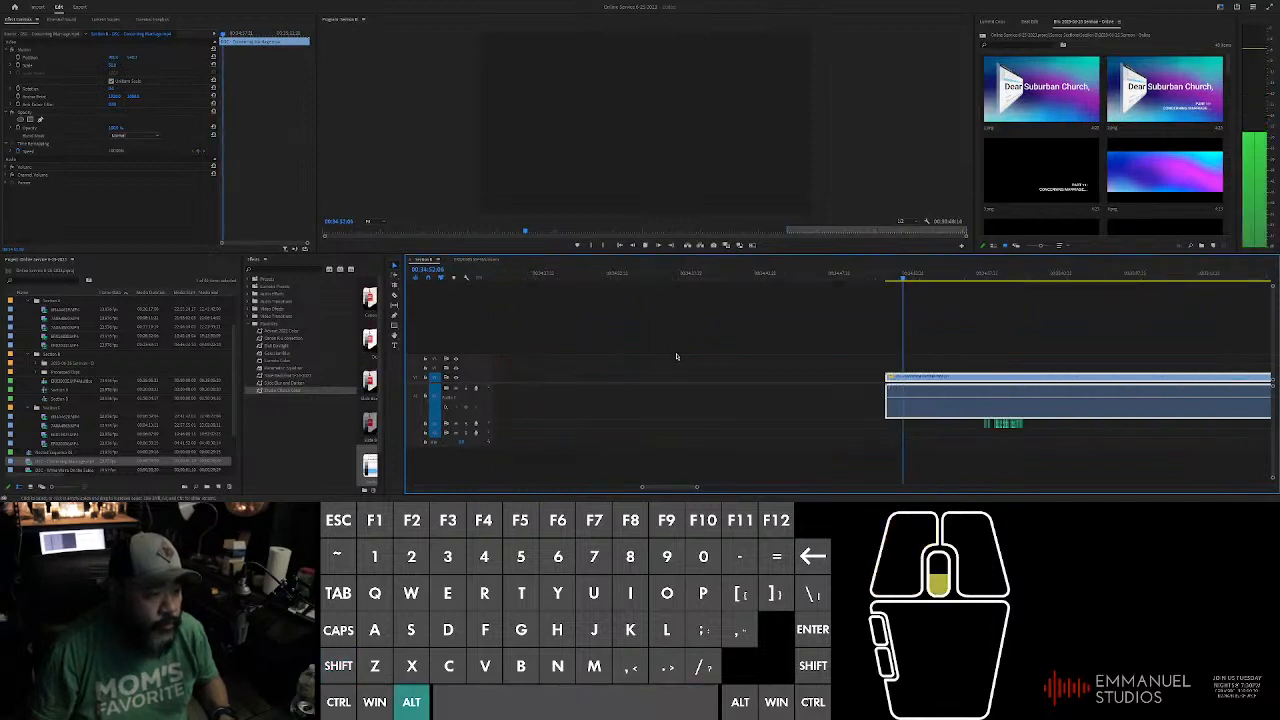
pyautogui.scroll(1, 795, 345)
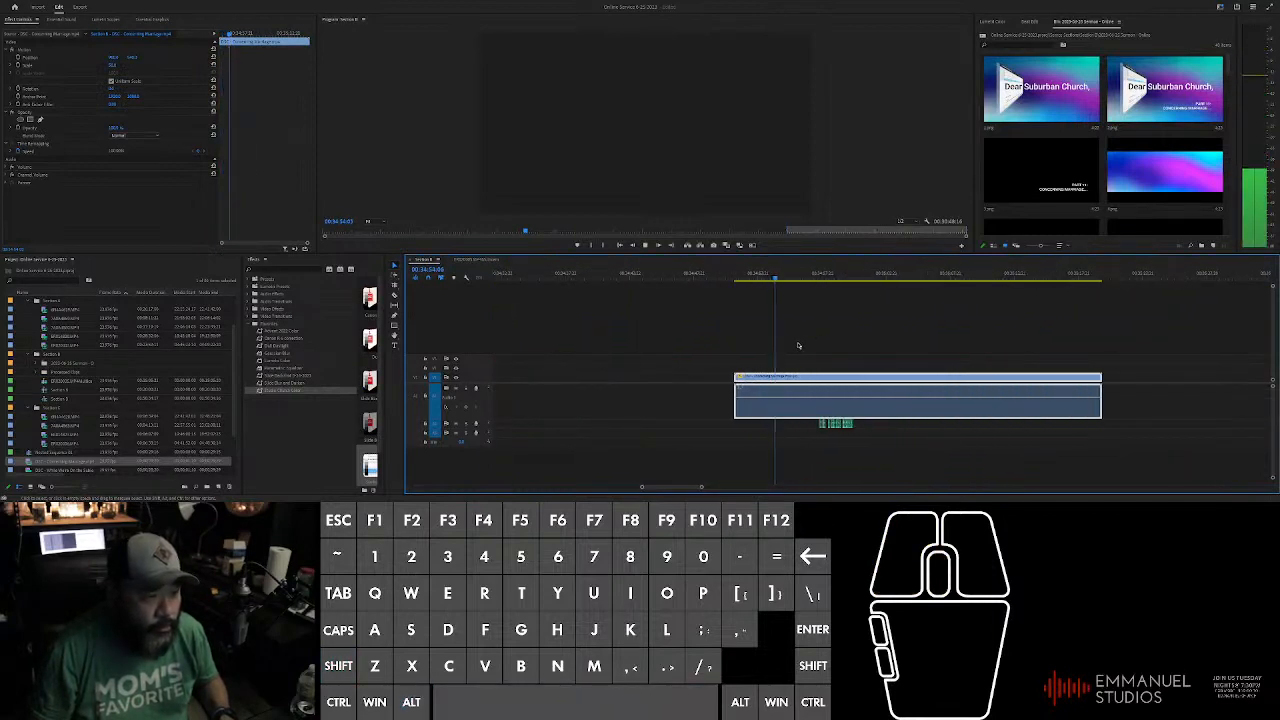
pyautogui.scroll(1, 836, 343)
pyautogui.scroll(1, 836, 343)
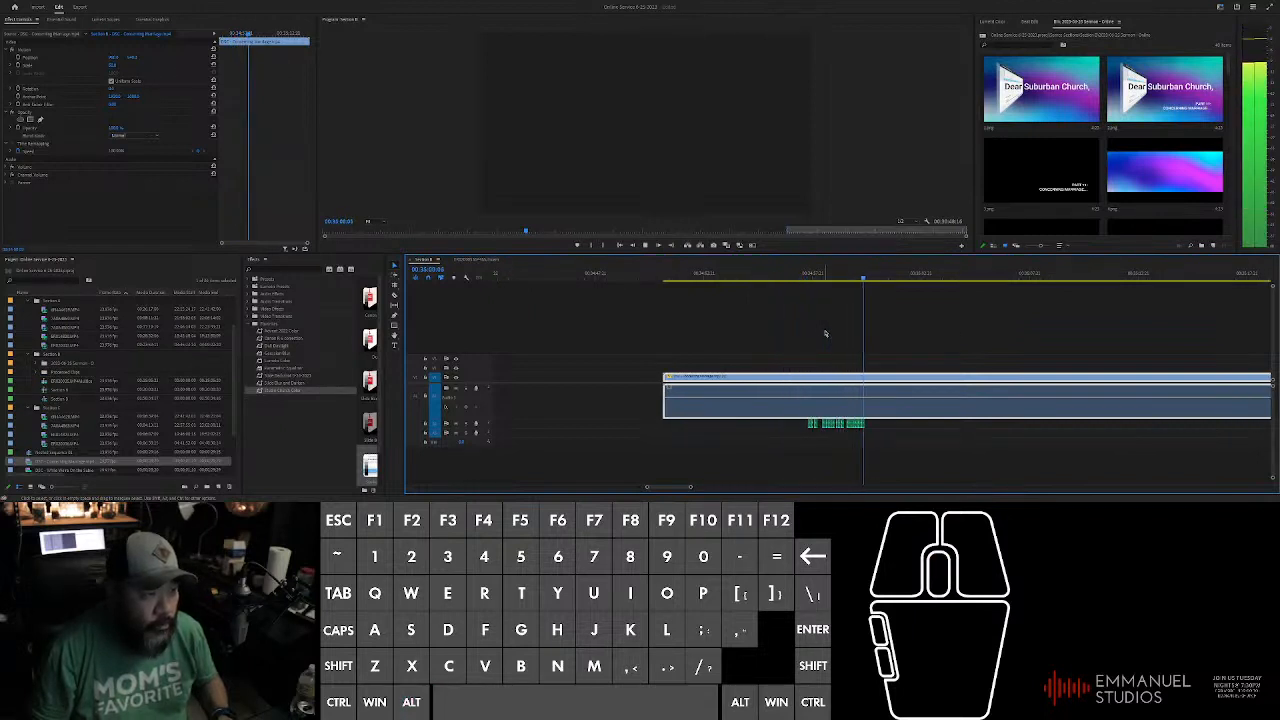
pyautogui.scroll(-3, 960, 333)
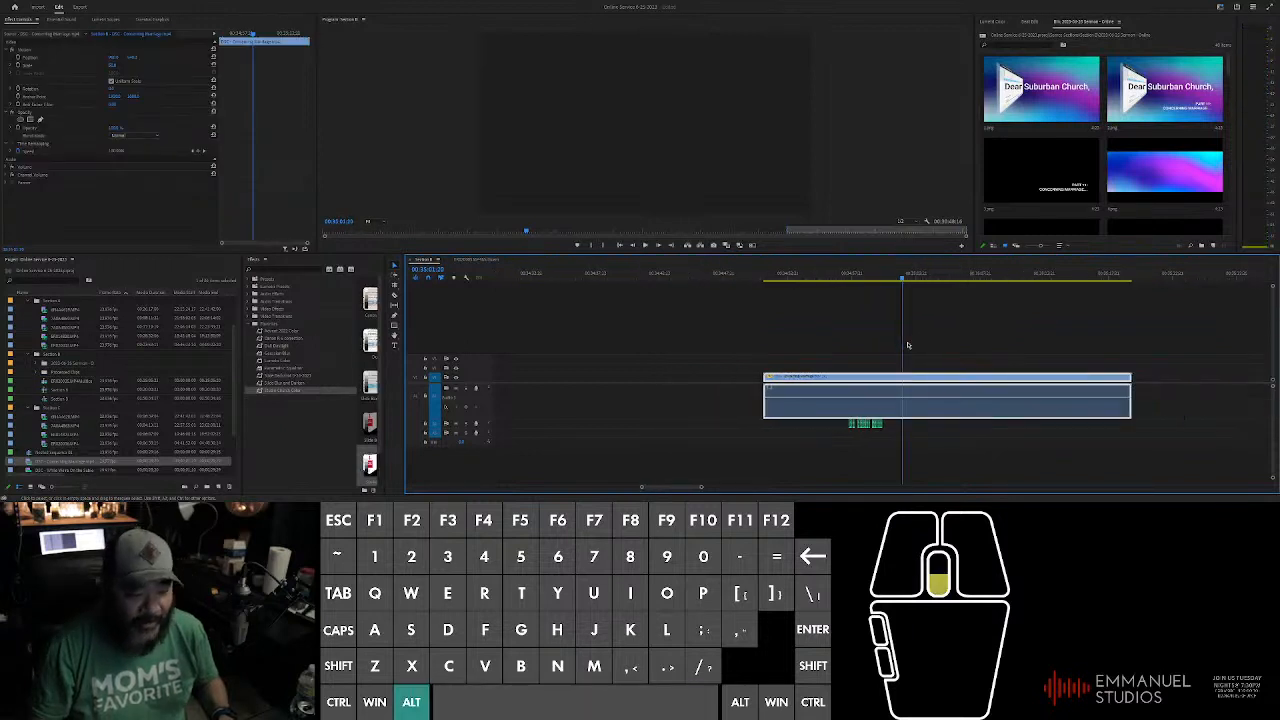
pyautogui.scroll(2, 679, 335)
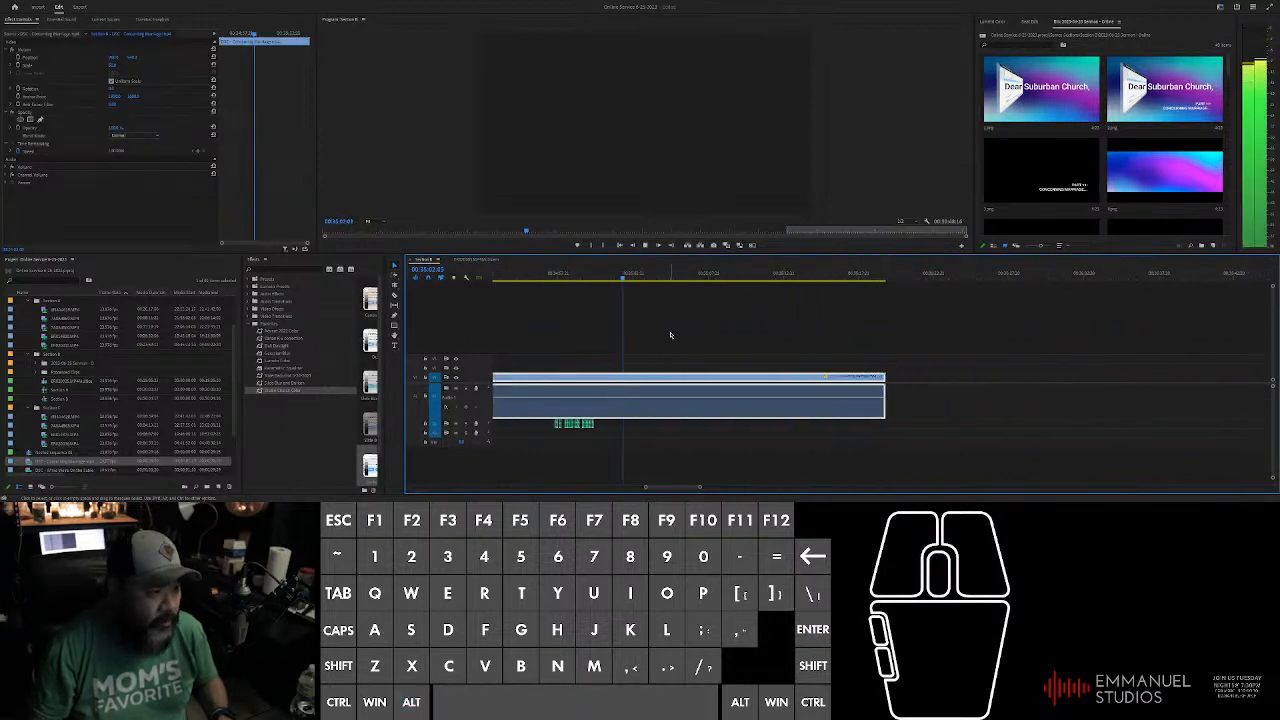
pyautogui.scroll(1, 680, 334)
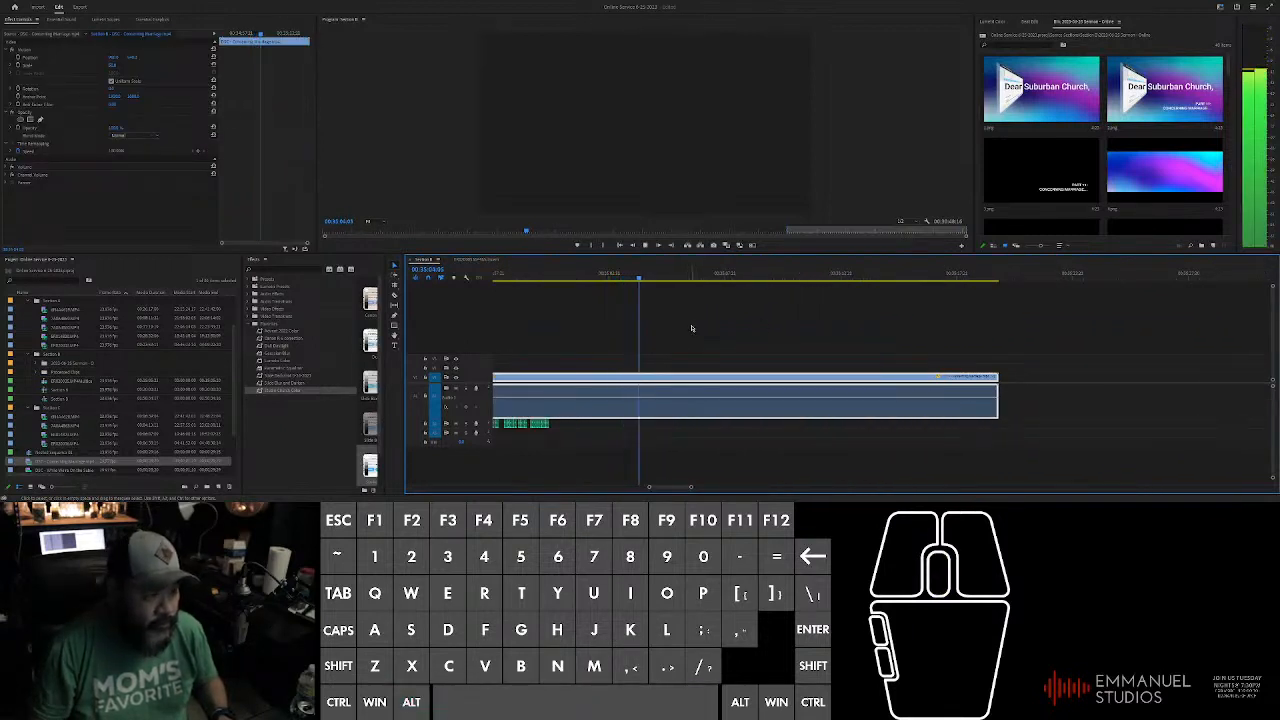
# Step: Overlay the black Concerning Marriage title slide from about 00:35:04 to the bumper's end, and add the default transition at its start
pyautogui.press('space')
pyautogui.moveTo(1040, 170); pyautogui.dragTo(813, 369)
pyautogui.scroll(-2, 656, 365)
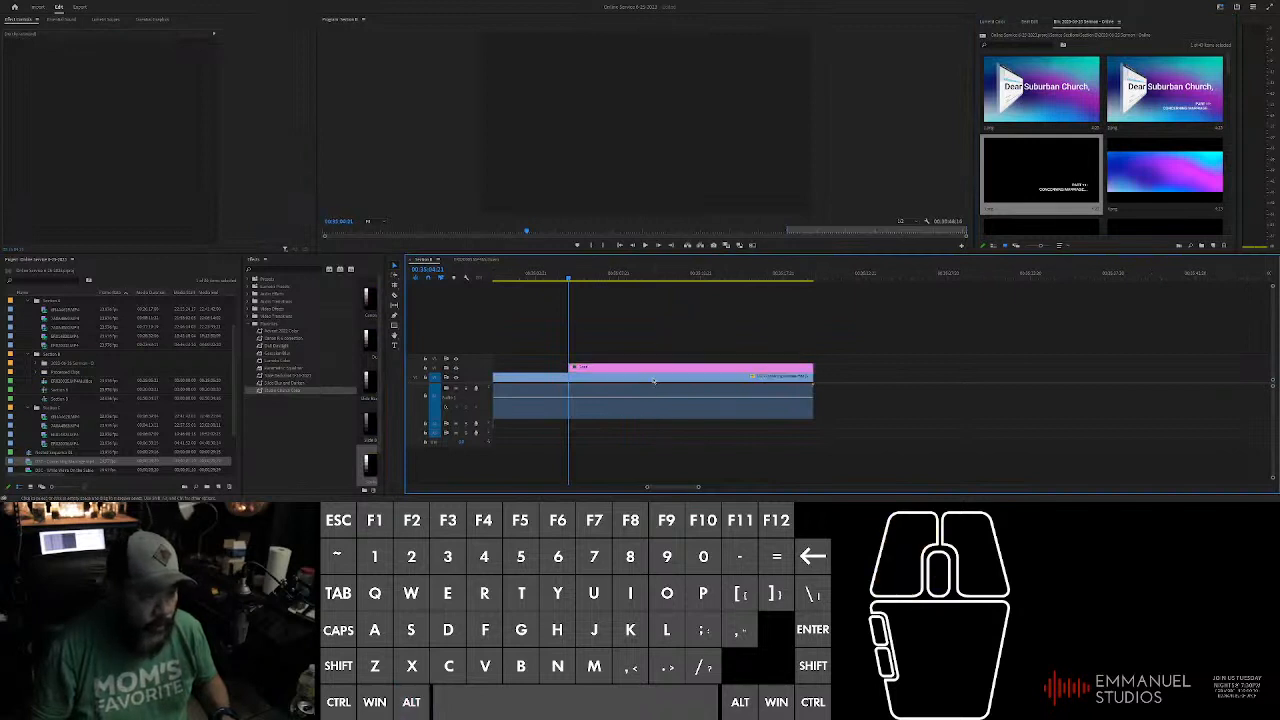
pyautogui.hotkey('ctrl', 'd')
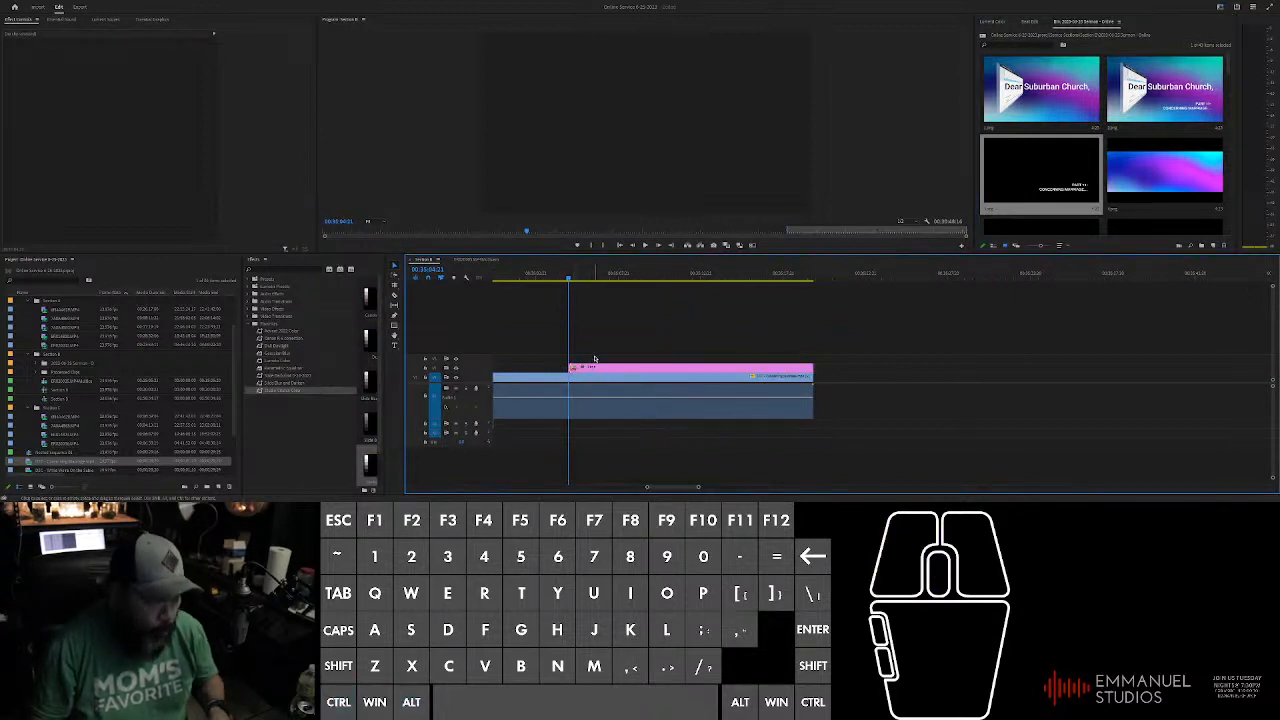
# Step: Play the bumper from its start to review it with the sound effects and the overlaid title slide
pyautogui.scroll(-3, 629, 330)
pyautogui.scroll(-2, 629, 330)
pyautogui.click(620, 395)
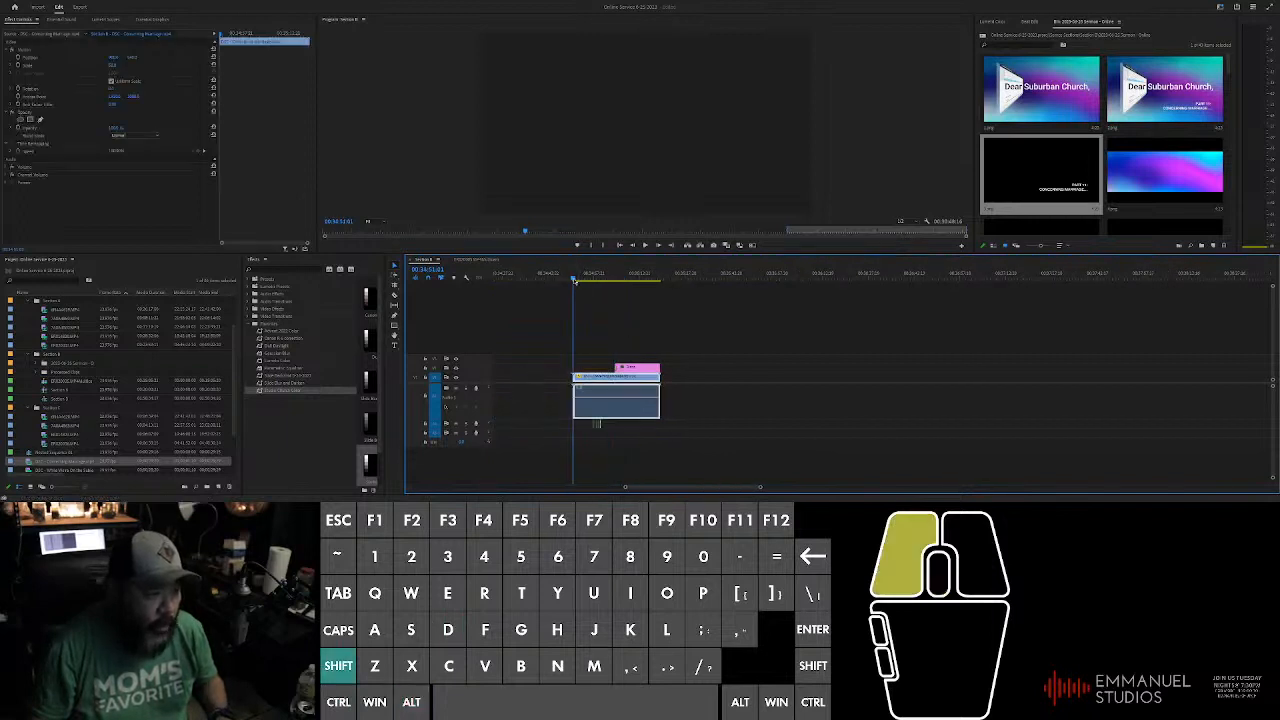
pyautogui.scroll(-3, 665, 322)
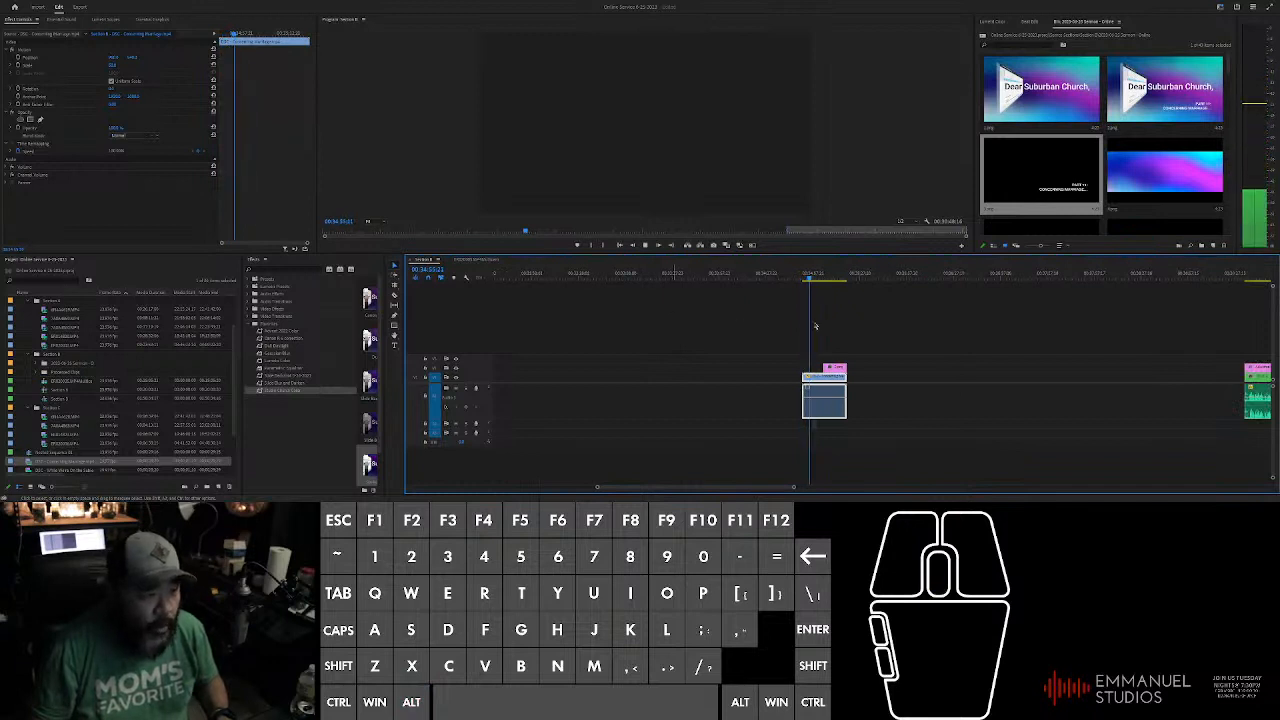
pyautogui.click(674, 318)
pyautogui.scroll(2, 775, 331)
pyautogui.scroll(1, 775, 331)
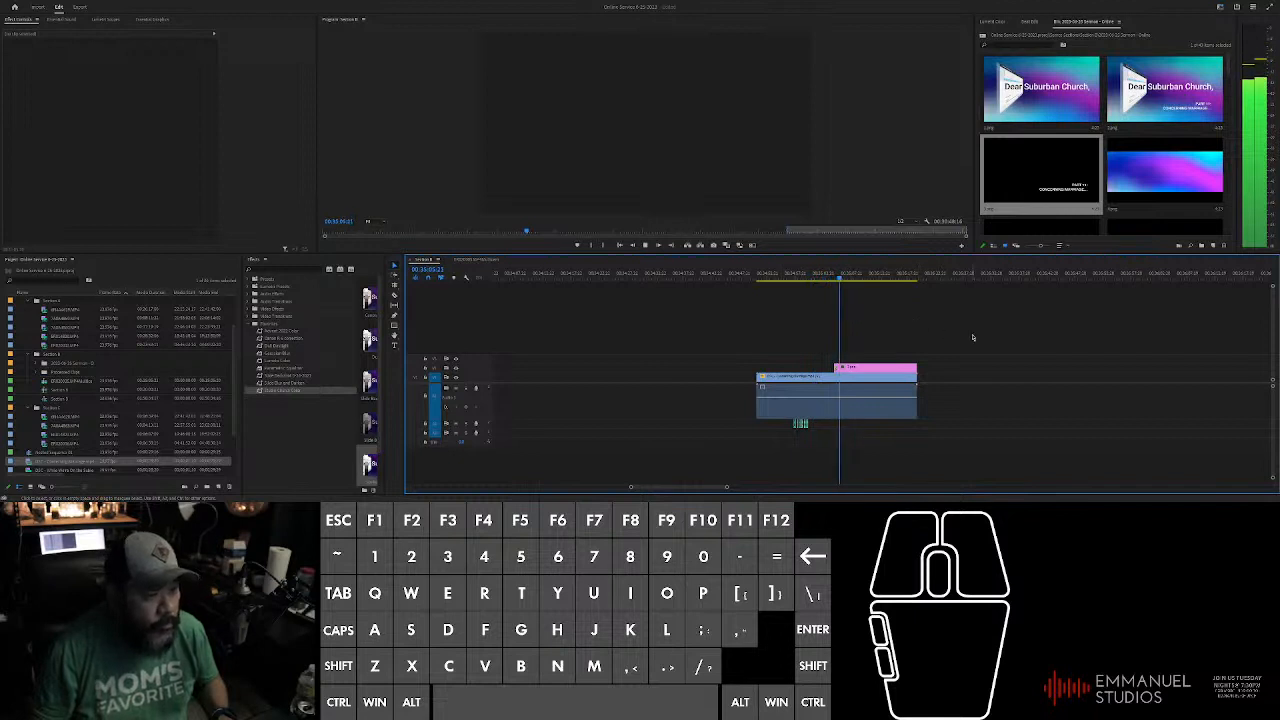
pyautogui.click(942, 342)
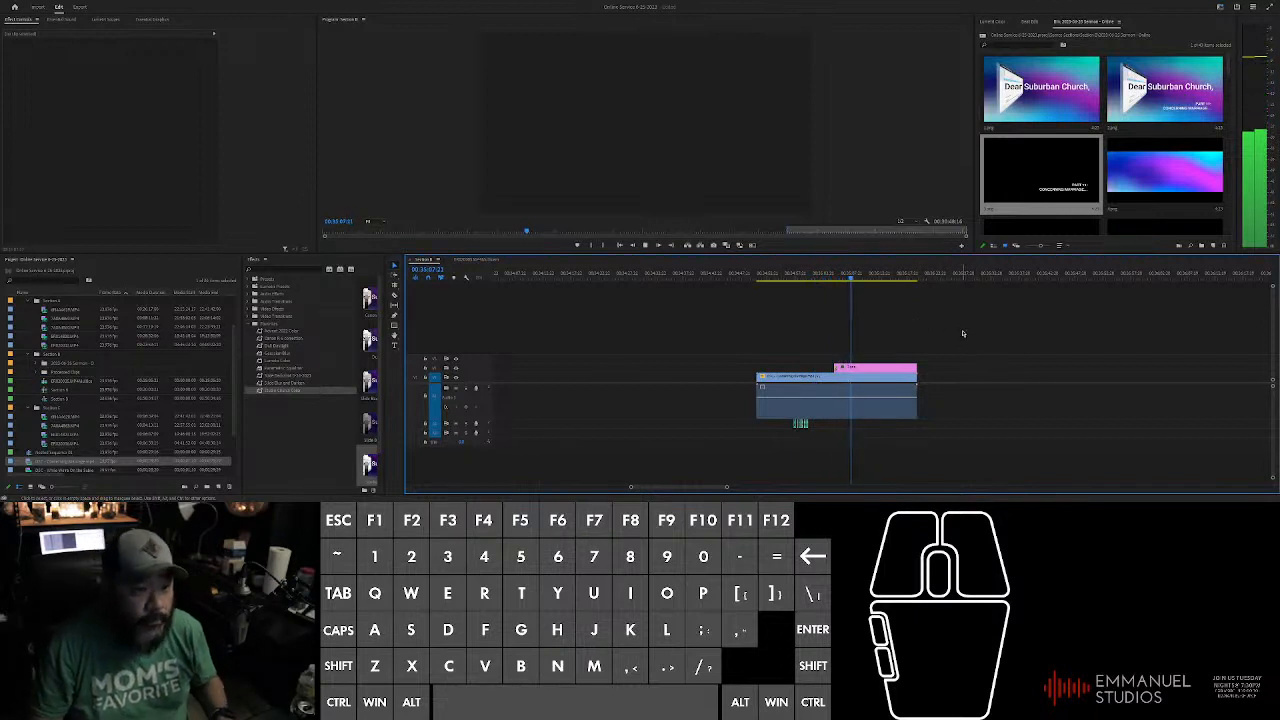
# Step: Nest the bumper clip and its title slide into a single sequence, leaving the sound effects separate
pyautogui.keyDown('alt'); pyautogui.scroll(2, 940, 340); pyautogui.keyUp('alt')
pyautogui.press('d')
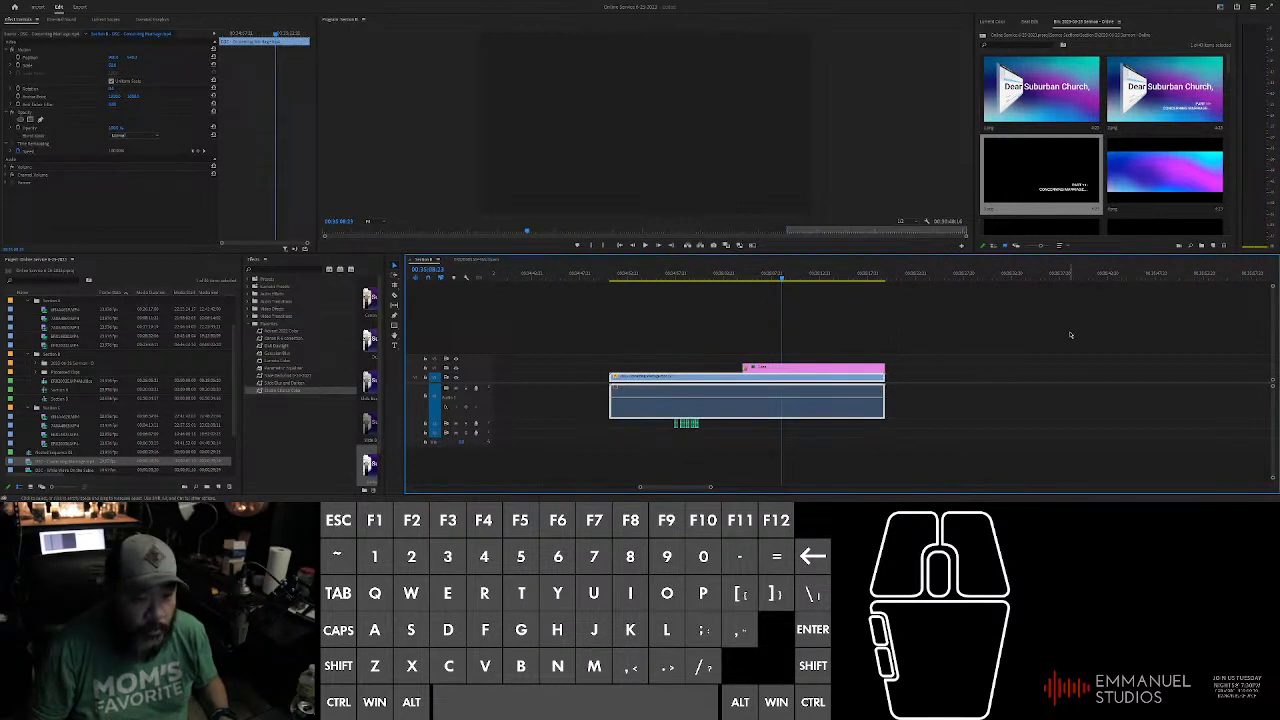
pyautogui.click(1049, 331)
pyautogui.click(858, 395)
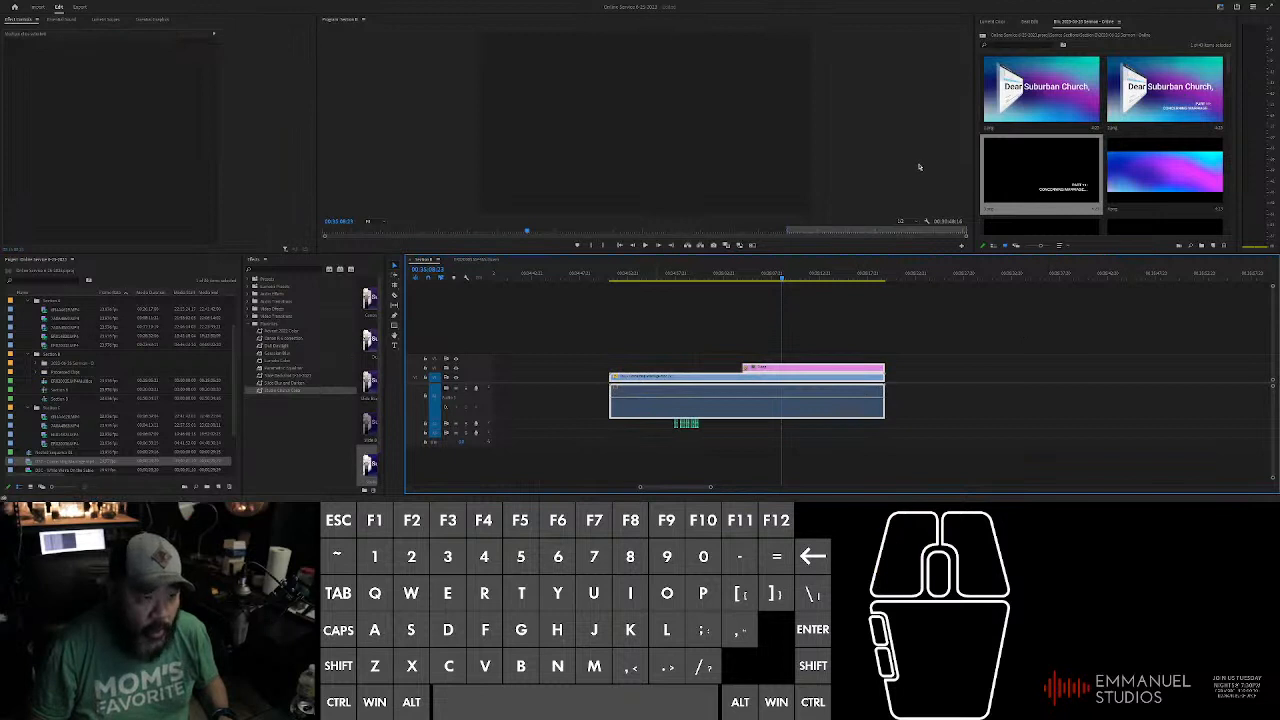
pyautogui.click(985, 343)
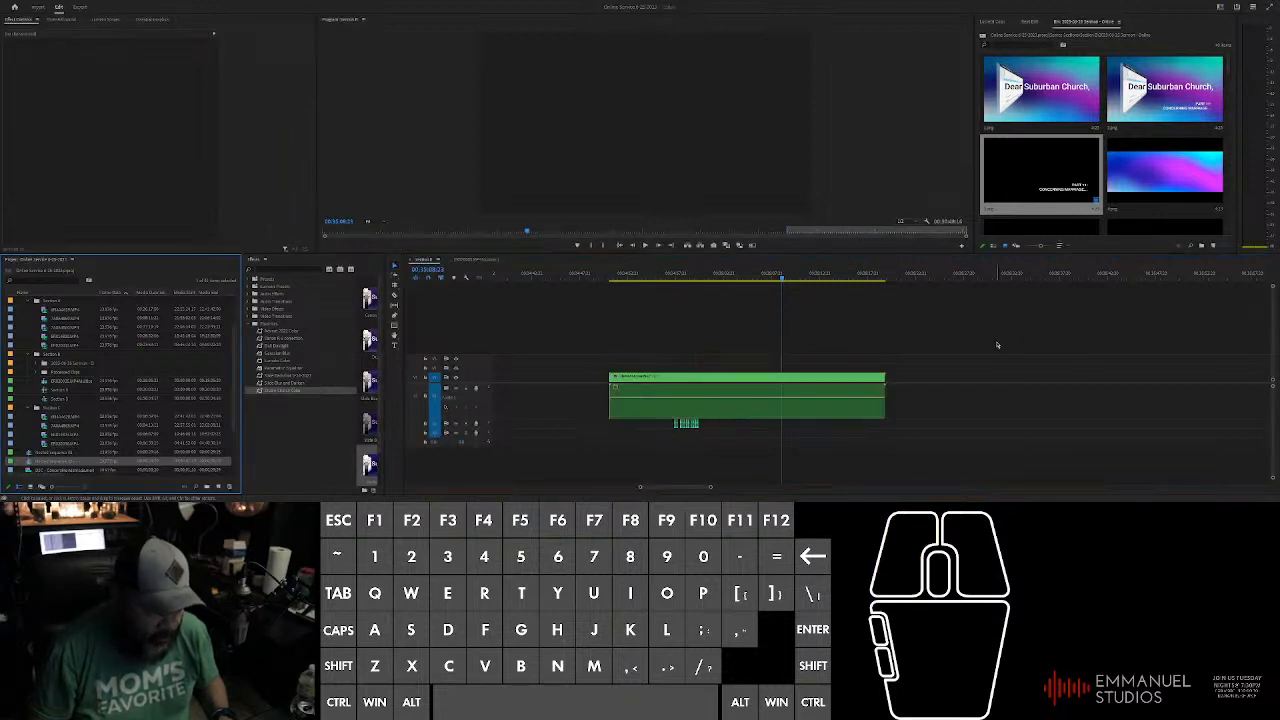
# Step: Duplicate the nested bumper together with its sound effects into the empty space after the original
pyautogui.click(935, 342)
pyautogui.keyDown('alt'); pyautogui.scroll(-4, 900, 335); pyautogui.keyUp('alt')
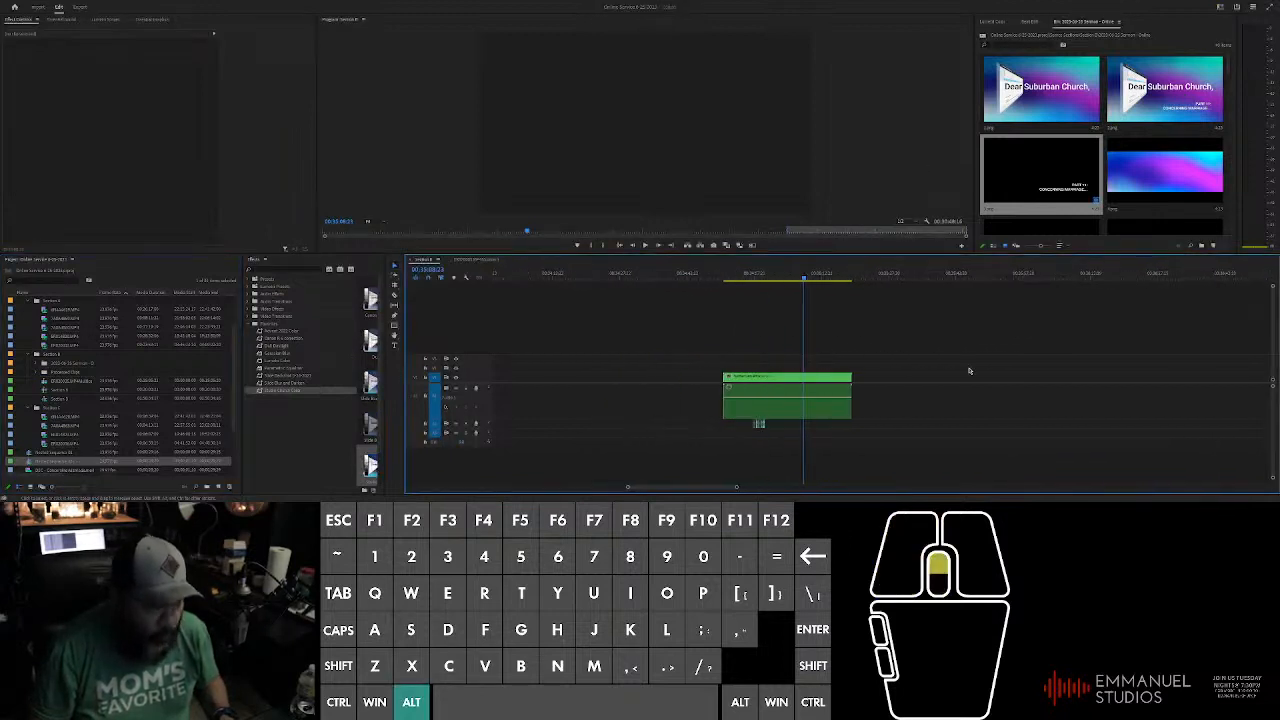
pyautogui.keyDown('alt'); pyautogui.scroll(-3, 826, 413); pyautogui.keyUp('alt')
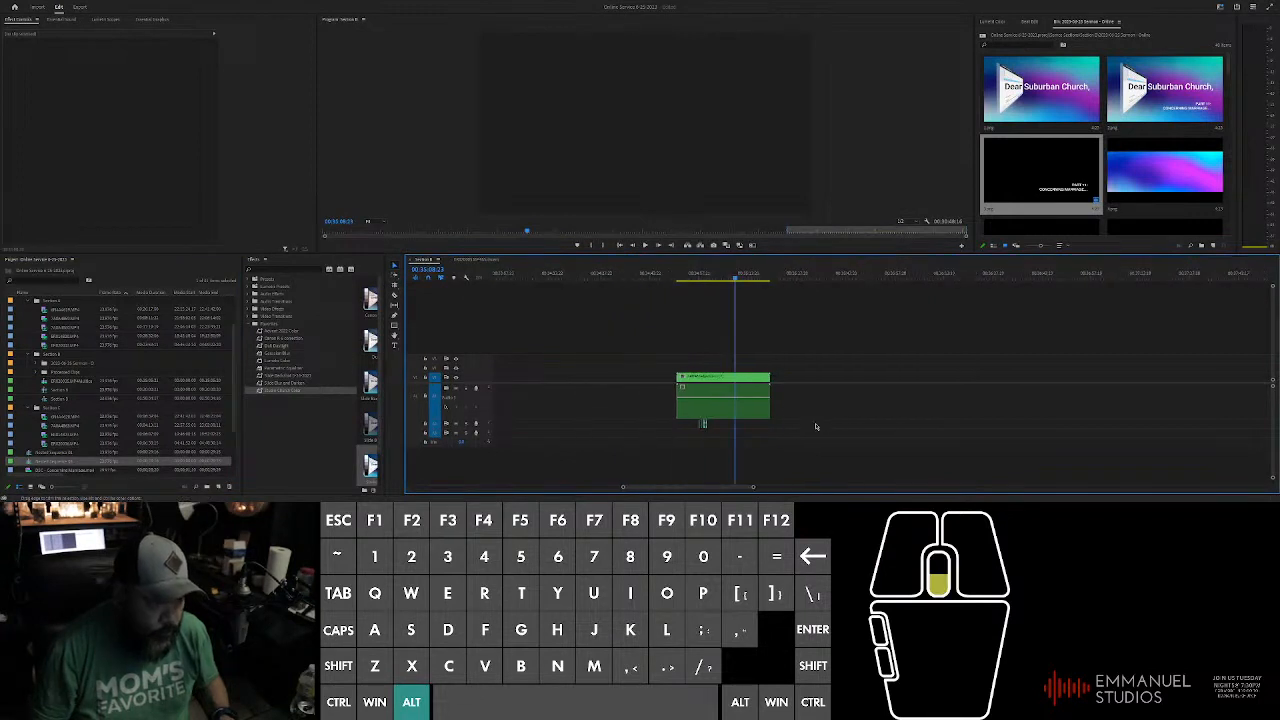
pyautogui.click(695, 392)
pyautogui.keyDown('alt'); pyautogui.moveTo(693, 388); pyautogui.dragTo(893, 388); pyautogui.keyUp('alt')
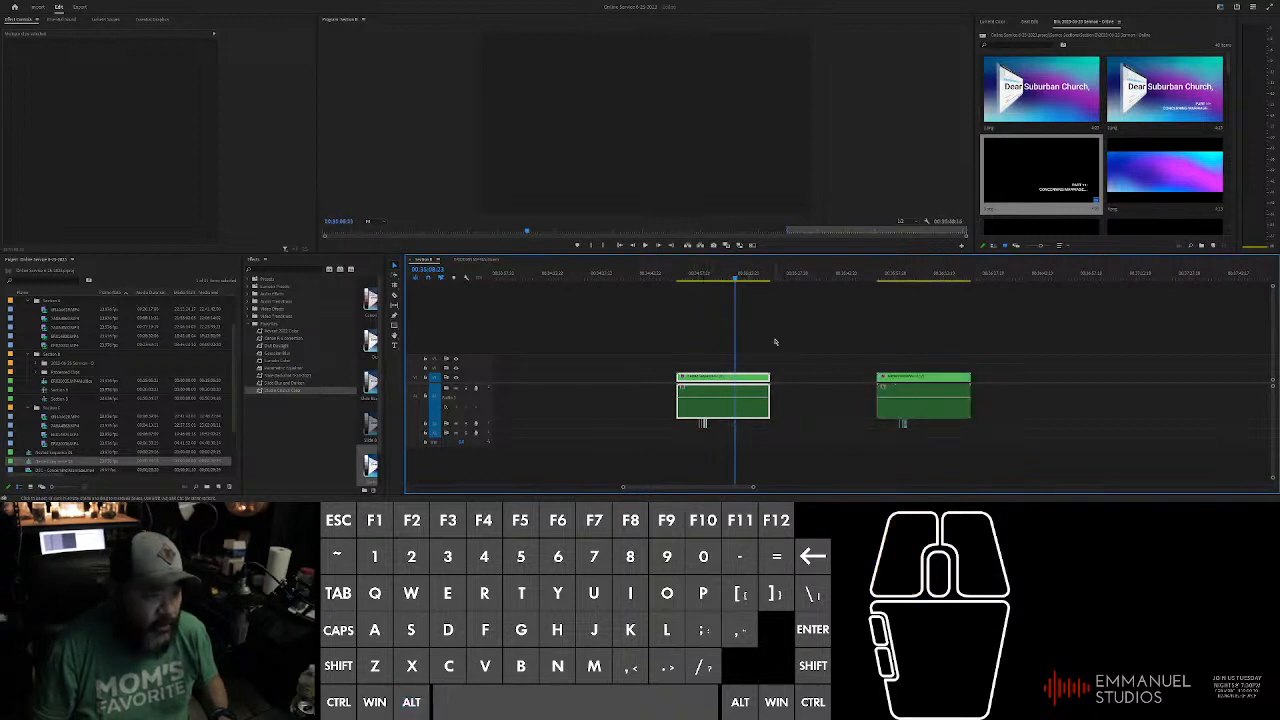
# Step: Play the first nested bumper, cut it at about 00:35:10, and delete the part after the cut
pyautogui.keyDown('alt'); pyautogui.scroll(3, 781, 339); pyautogui.keyUp('alt')
pyautogui.press('space')
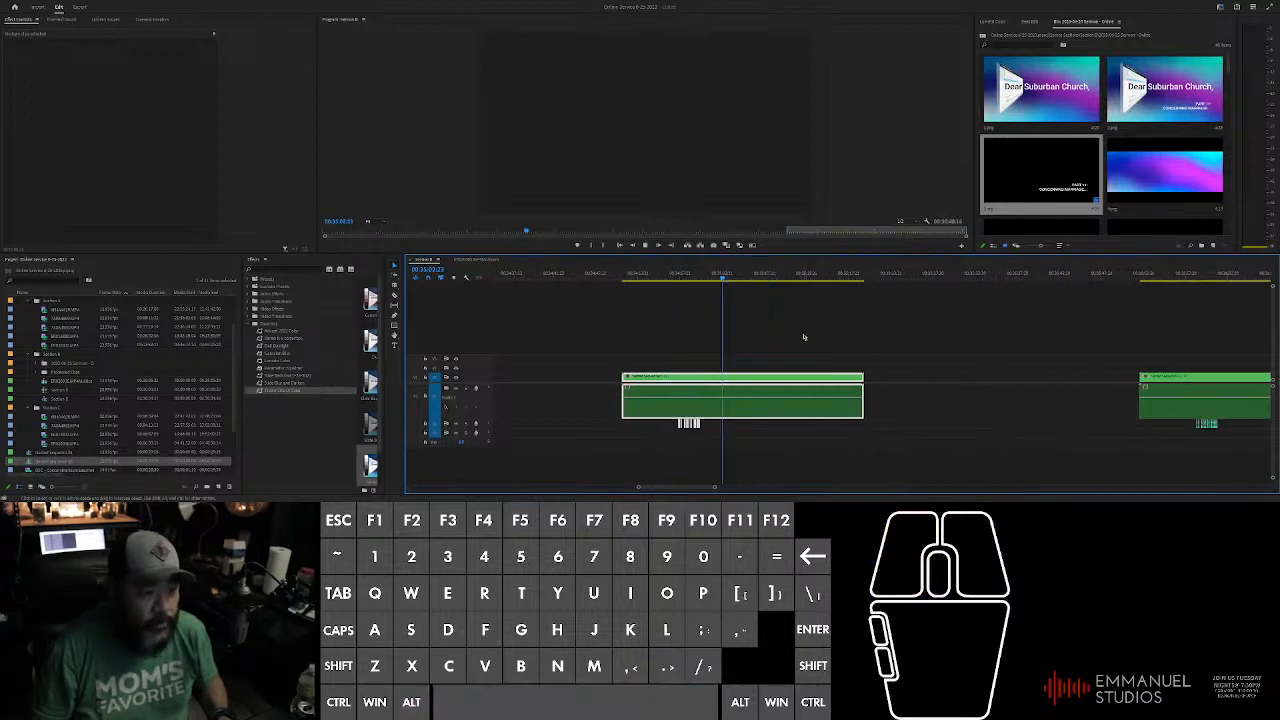
pyautogui.keyDown('alt'); pyautogui.scroll(2, 790, 333); pyautogui.keyUp('alt')
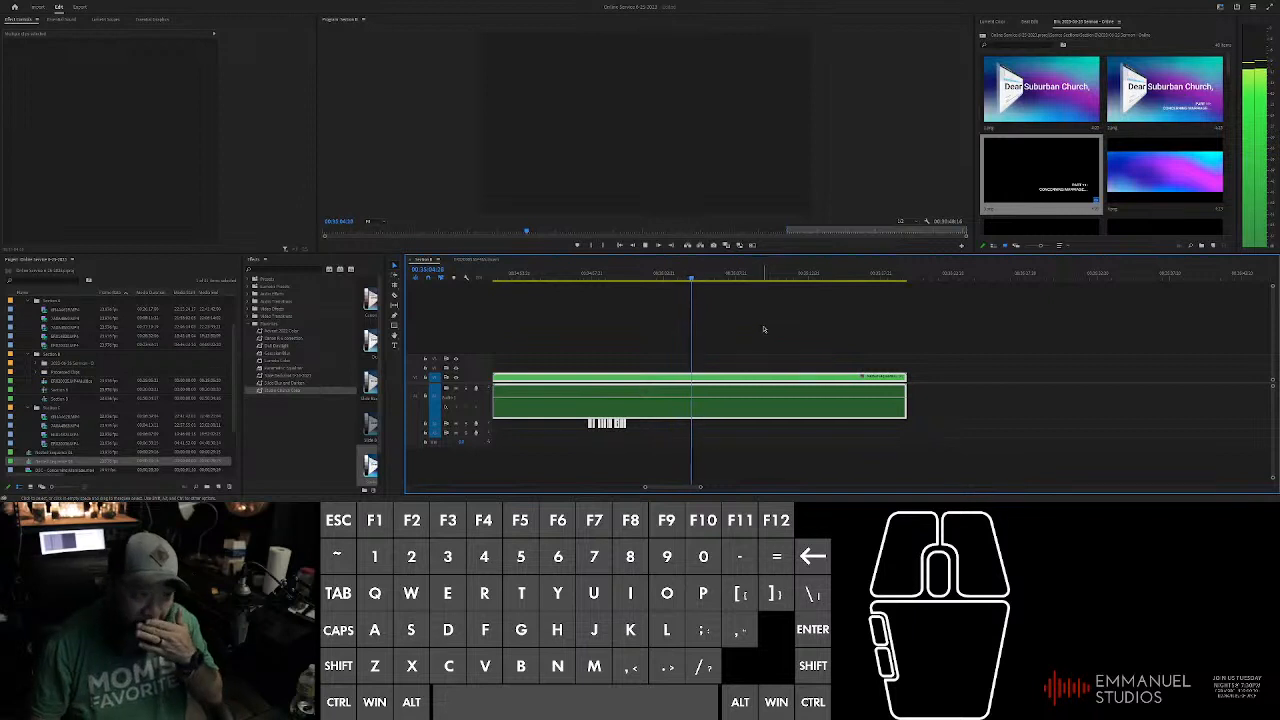
pyautogui.keyDown('alt'); pyautogui.scroll(2, 805, 348); pyautogui.keyUp('alt')
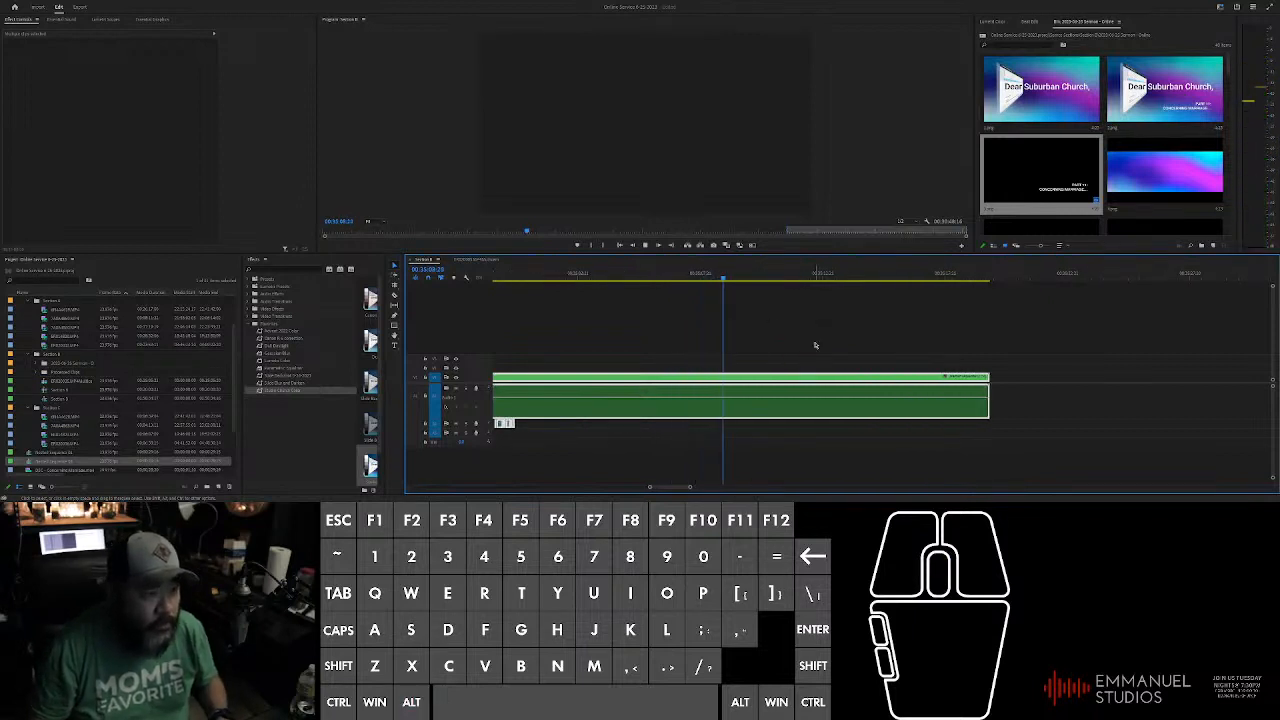
pyautogui.press('space')
pyautogui.hotkey('ctrl', 'k')
pyautogui.keyDown('alt'); pyautogui.scroll(-2, 885, 344); pyautogui.keyUp('alt')
pyautogui.click(871, 380)
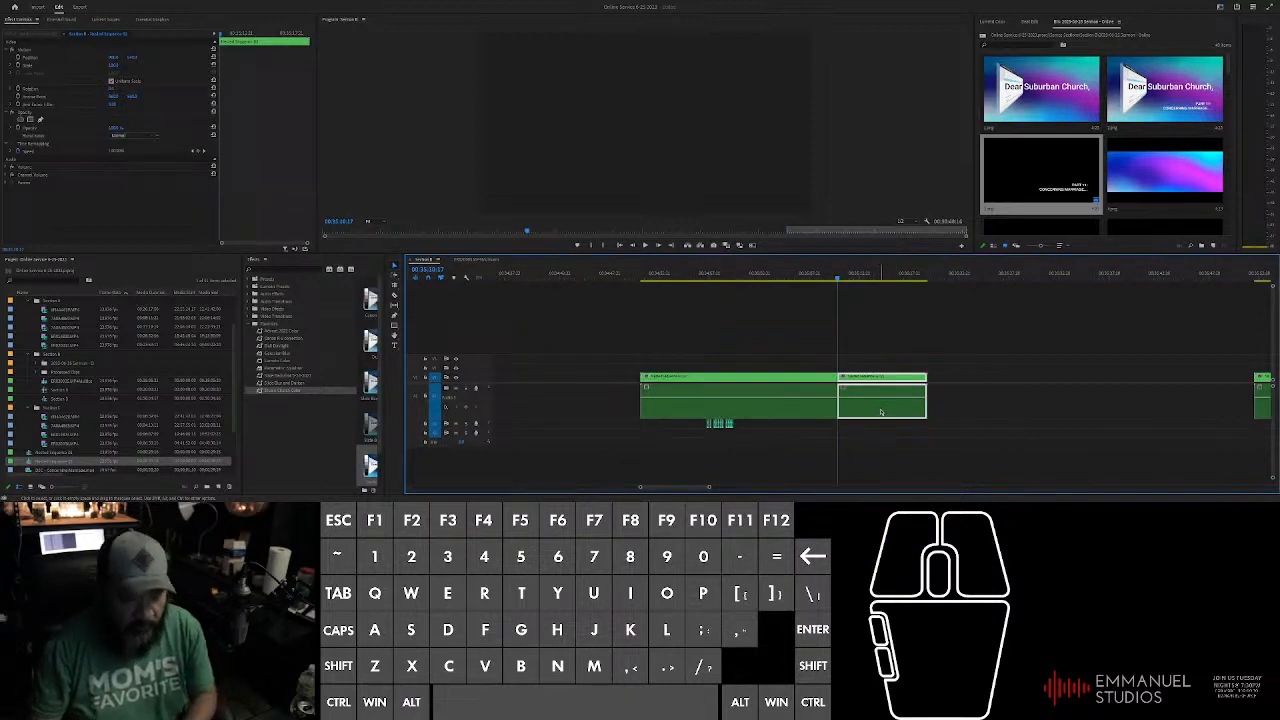
pyautogui.press('Delete')
# Step: Place another video clip from the project at the far end of the timeline and delete its audio
pyautogui.keyDown('shift'); pyautogui.click(639, 282); pyautogui.keyUp('shift')
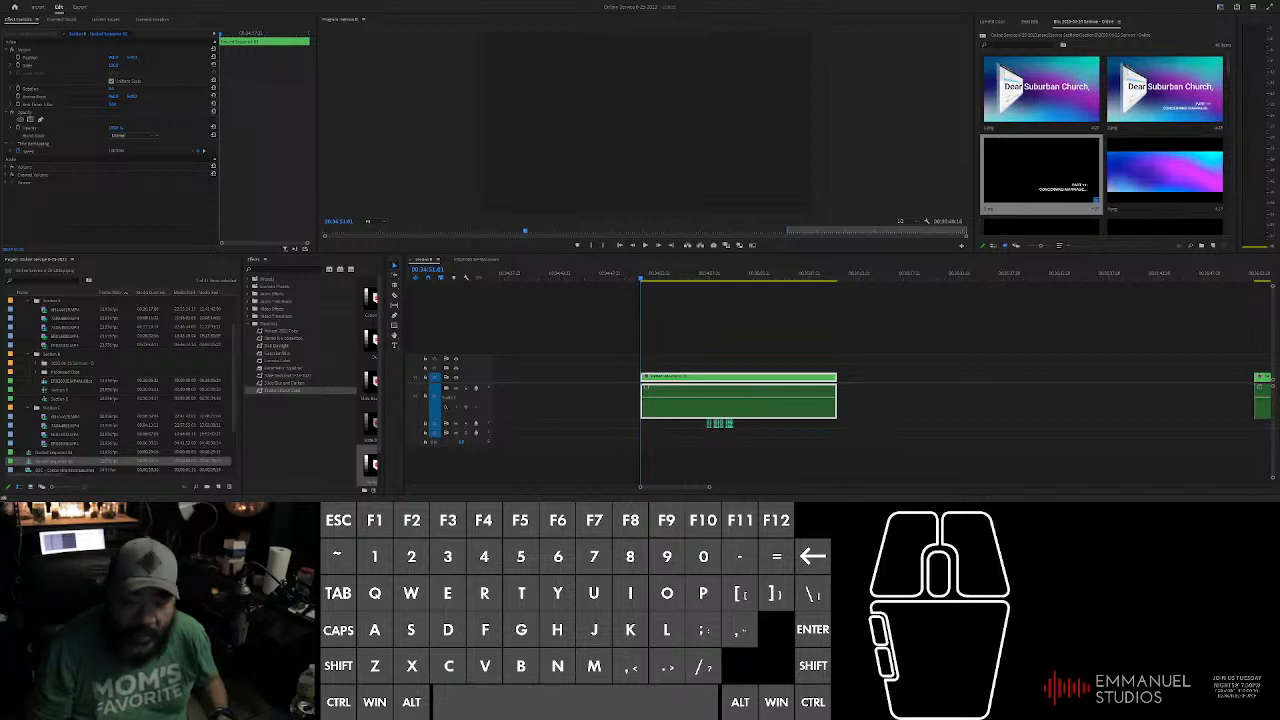
pyautogui.click(738, 378)
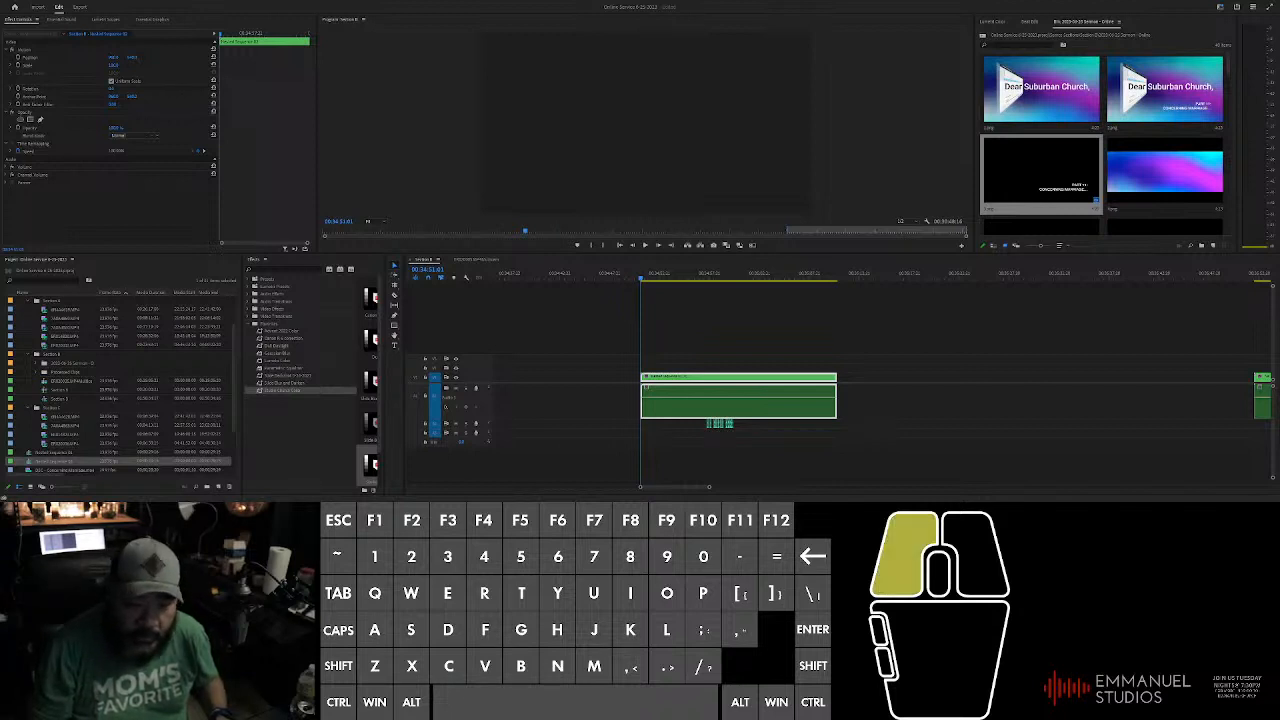
pyautogui.keyDown('alt'); pyautogui.scroll(-6, 738, 400); pyautogui.keyUp('alt')
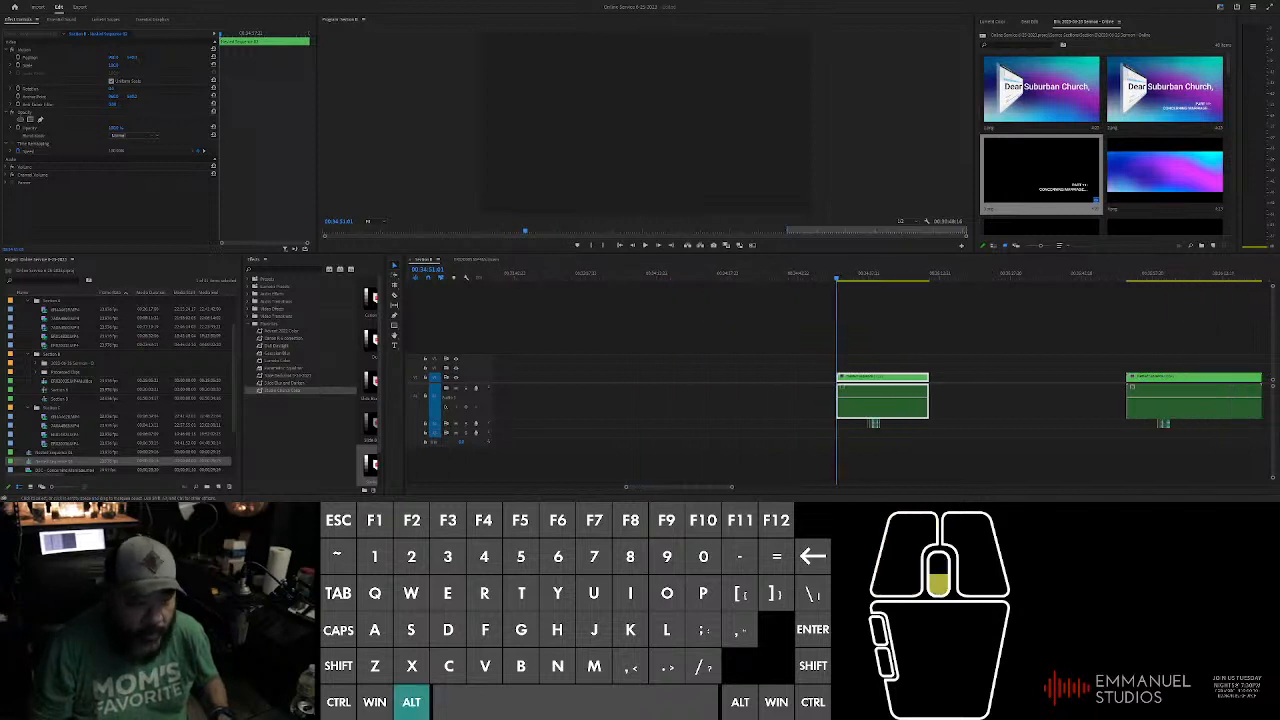
pyautogui.keyDown('alt'); pyautogui.scroll(-3, 738, 400); pyautogui.keyUp('alt')
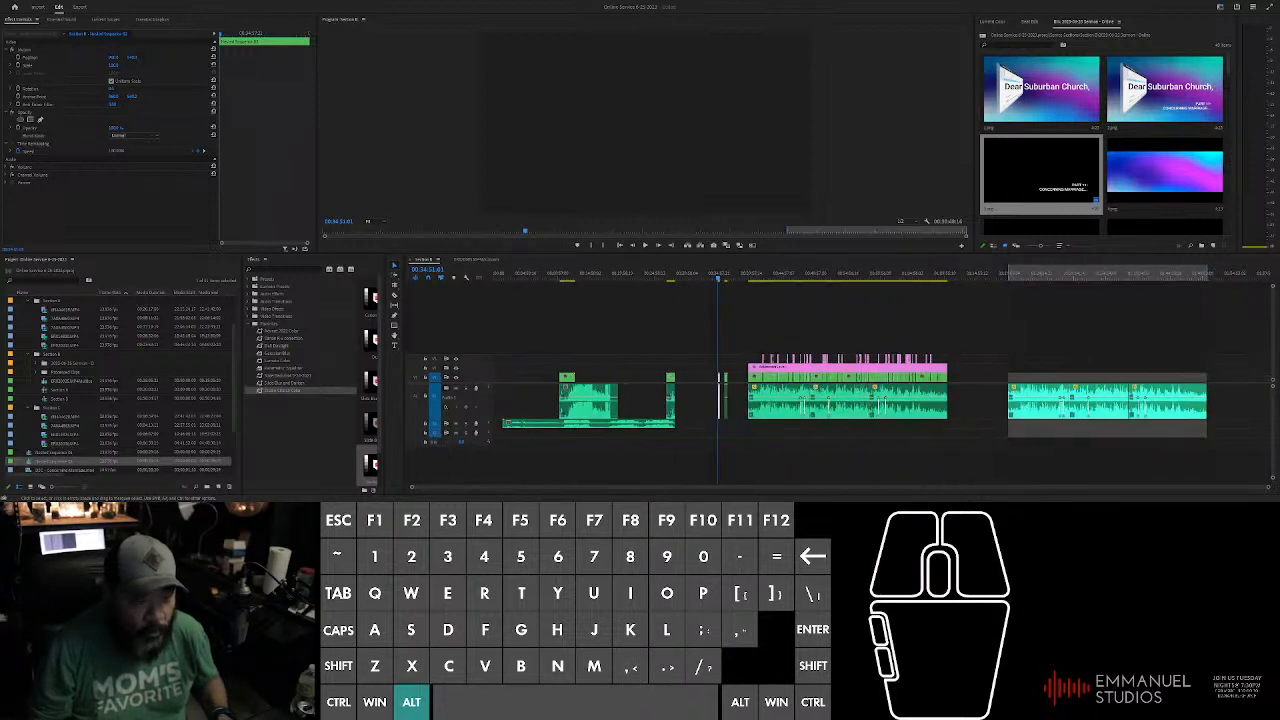
pyautogui.click(722, 380)
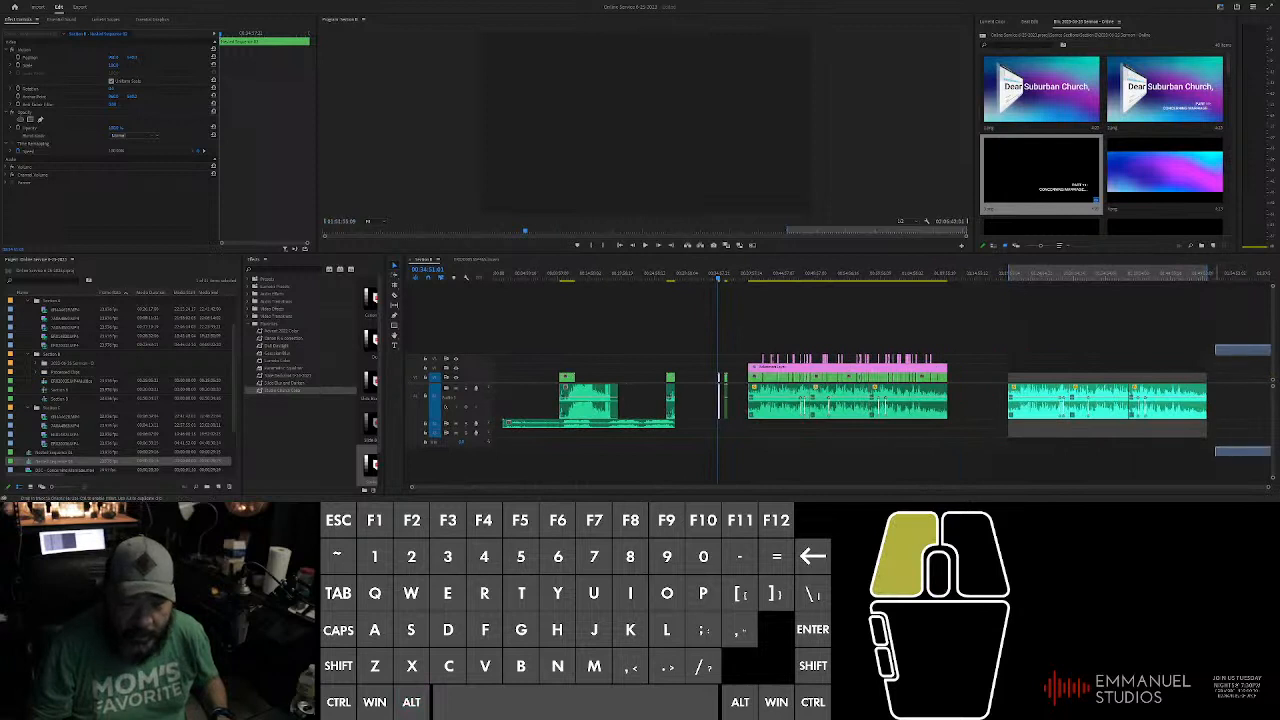
pyautogui.click(1146, 449)
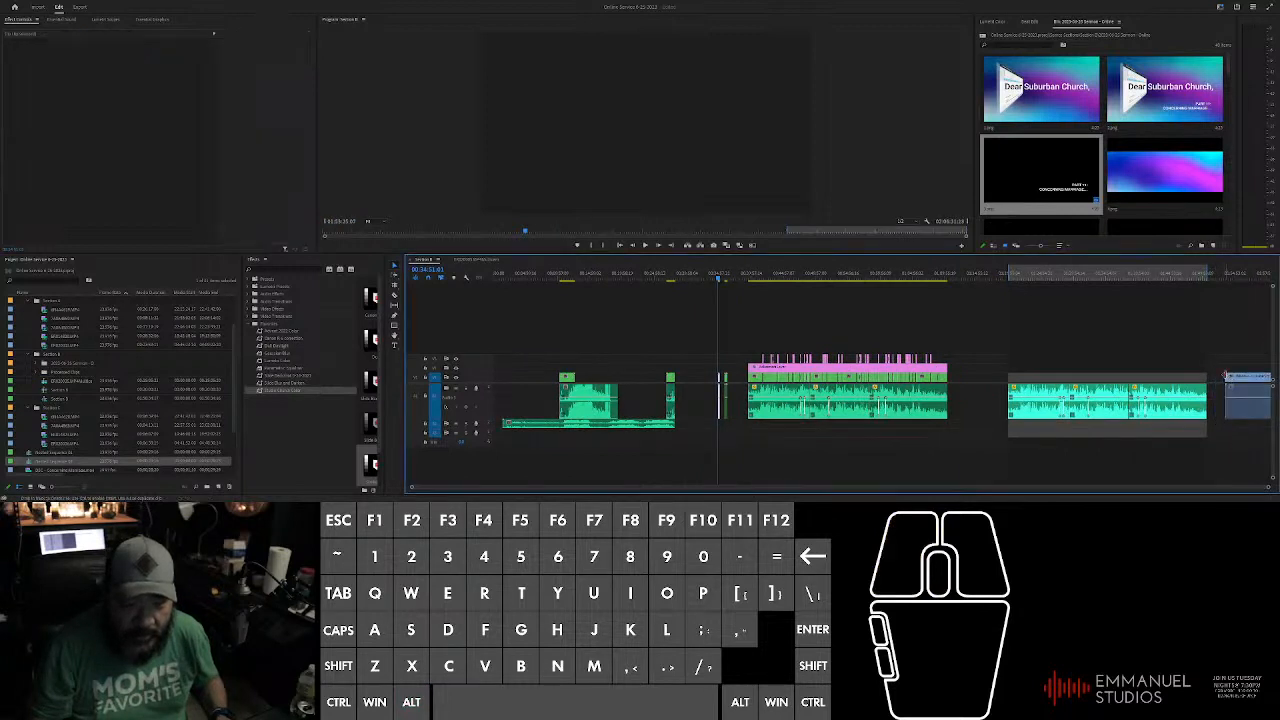
pyautogui.keyDown('alt'); pyautogui.scroll(-2, 1146, 449); pyautogui.keyUp('alt')
pyautogui.keyDown('alt'); pyautogui.click(1170, 400); pyautogui.keyUp('alt')
pyautogui.press('Delete')
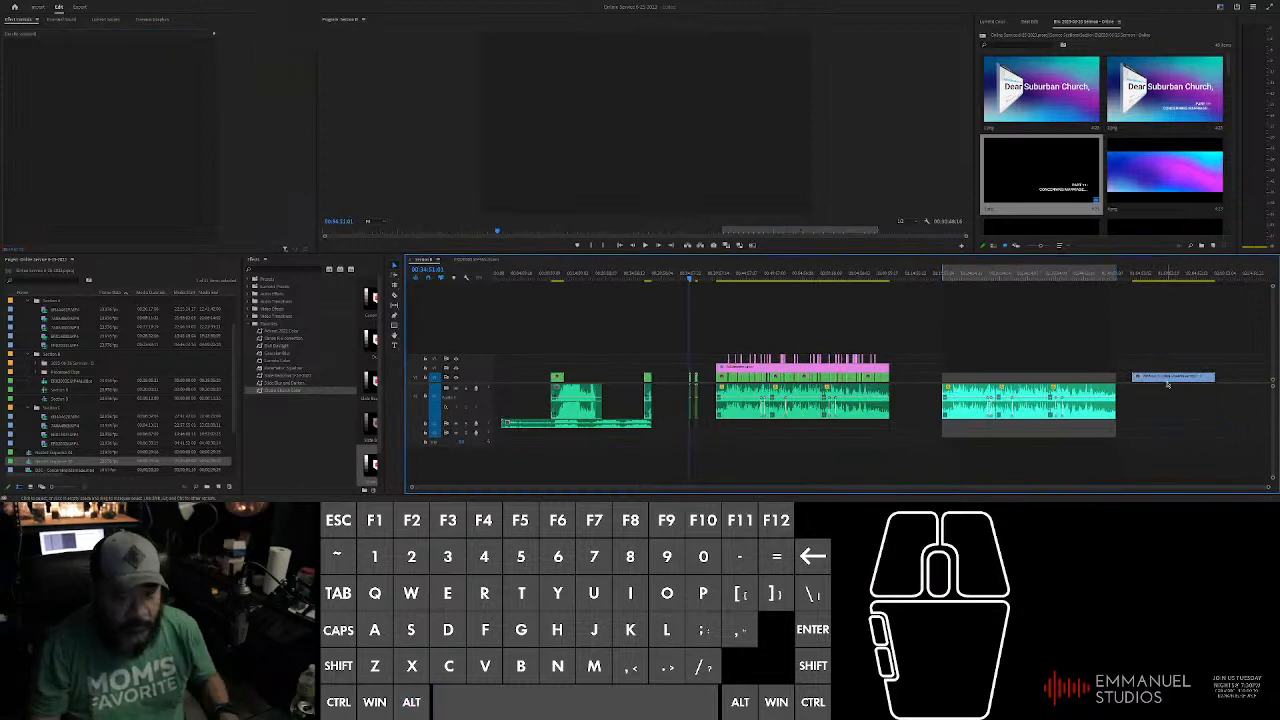
# Step: Move the short video clip from the far end of the timeline to just before the first nested bumper
pyautogui.moveTo(1211, 378); pyautogui.dragTo(672, 350)
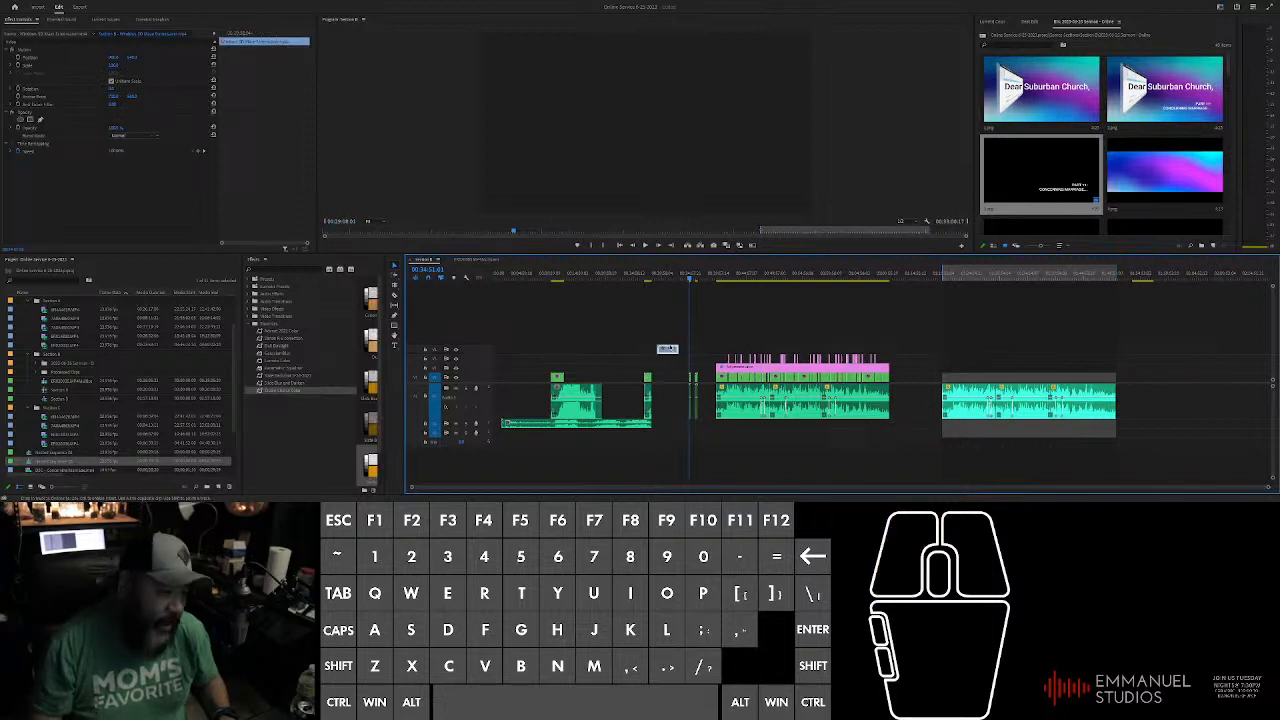
pyautogui.keyDown('alt'); pyautogui.scroll(4, 848, 338); pyautogui.keyUp('alt')
pyautogui.keyDown('alt'); pyautogui.scroll(2, 848, 338); pyautogui.keyUp('alt')
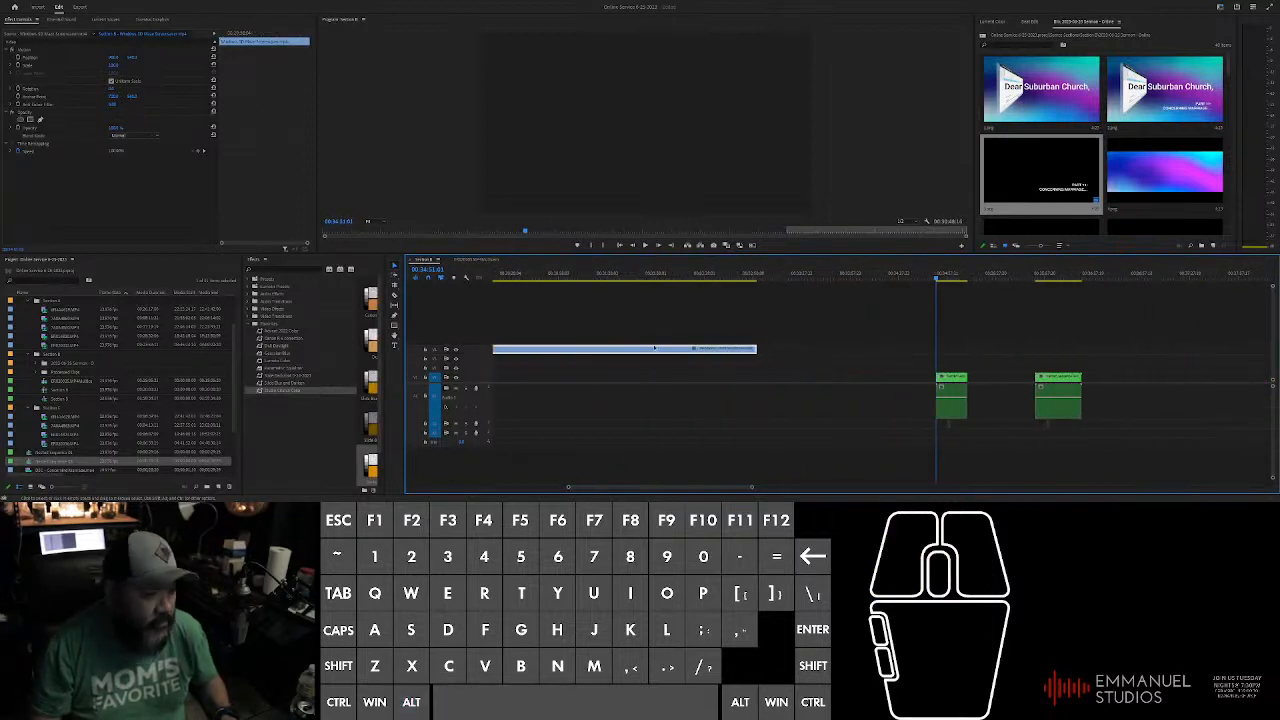
pyautogui.moveTo(572, 350); pyautogui.dragTo(772, 351)
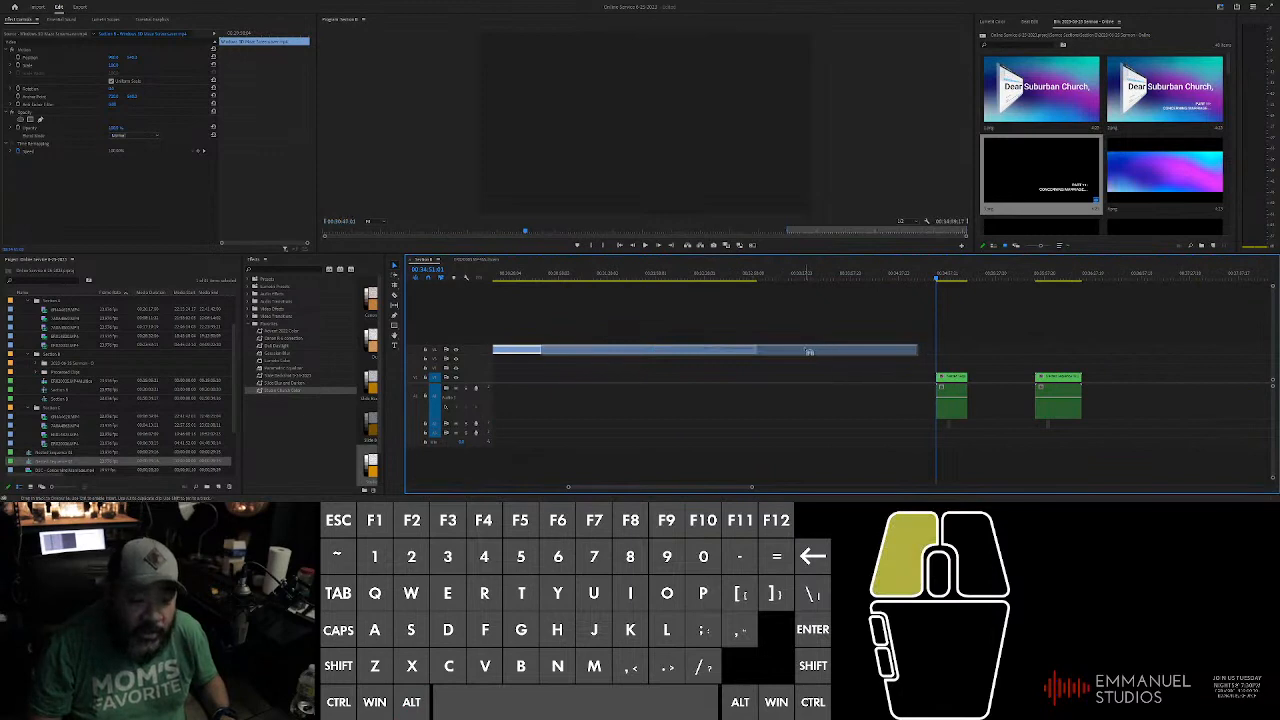
pyautogui.scroll(5, 685, 284)
# Step: Cut only the video of the first nested bumper at about 00:34:53 and remove the piece before the cut, keeping its audio
pyautogui.moveTo(685, 282); pyautogui.dragTo(699, 278)
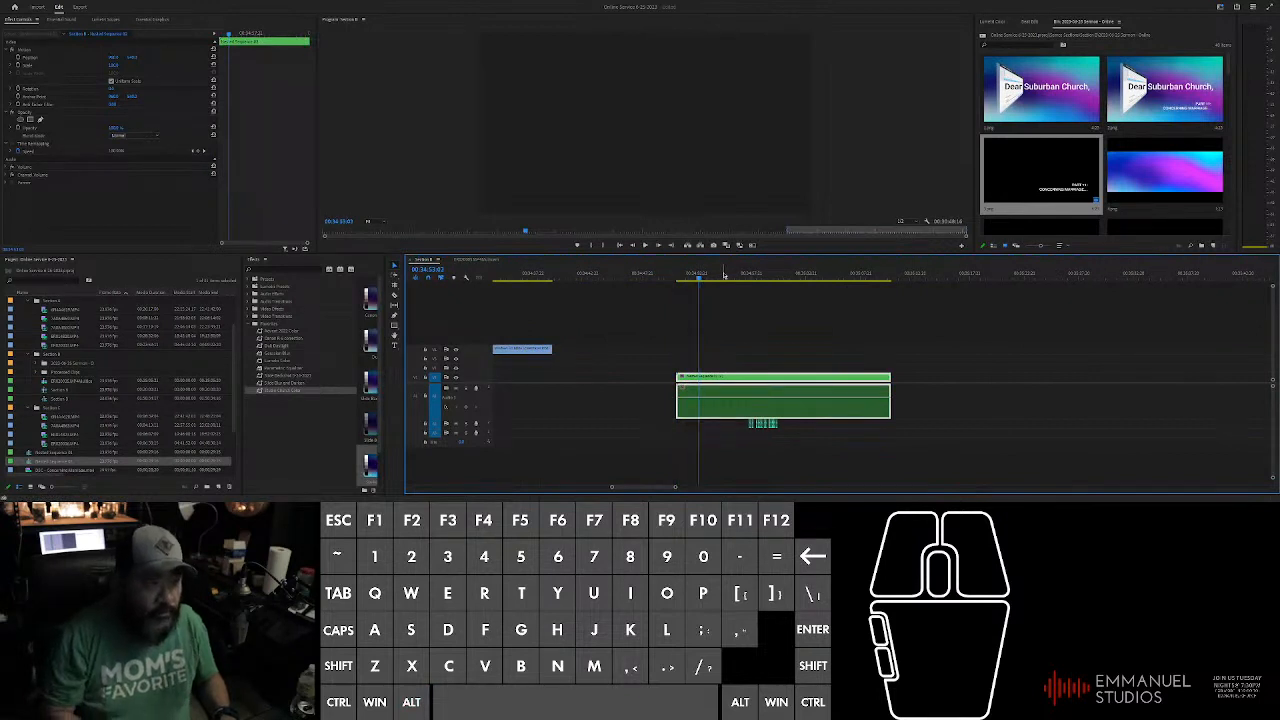
pyautogui.scroll(-5, 513, 322)
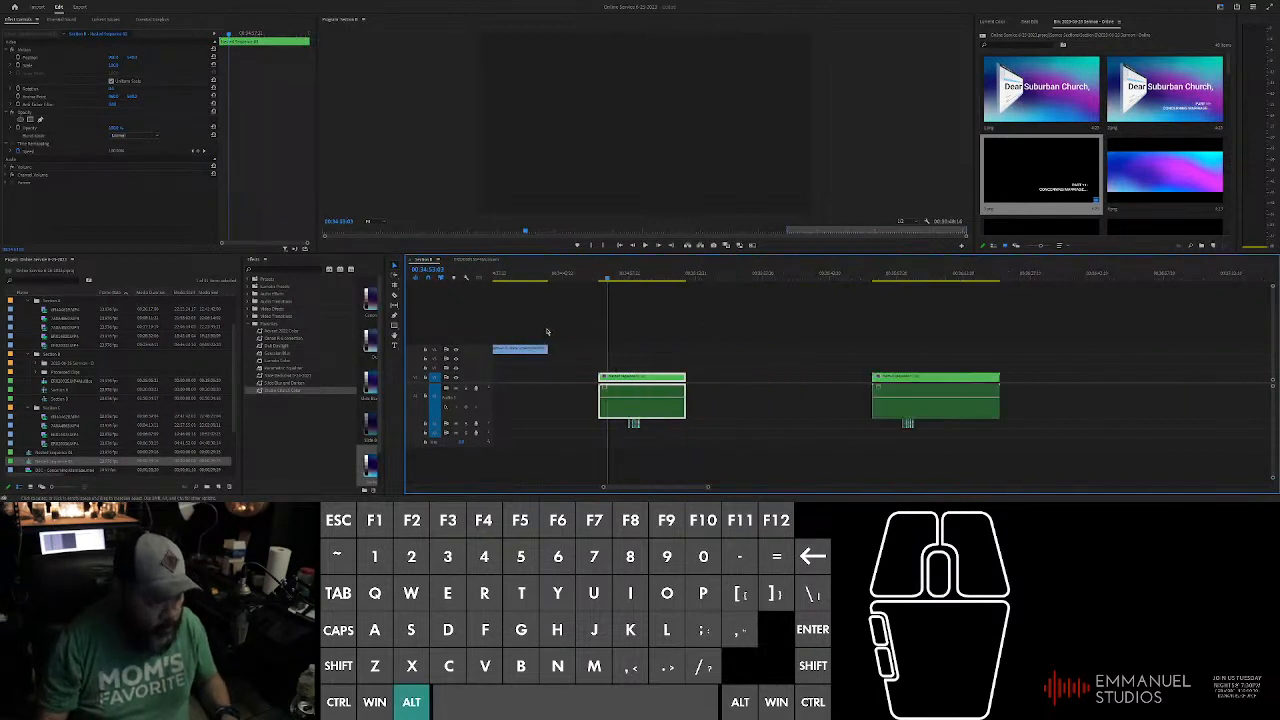
pyautogui.scroll(4, 734, 372)
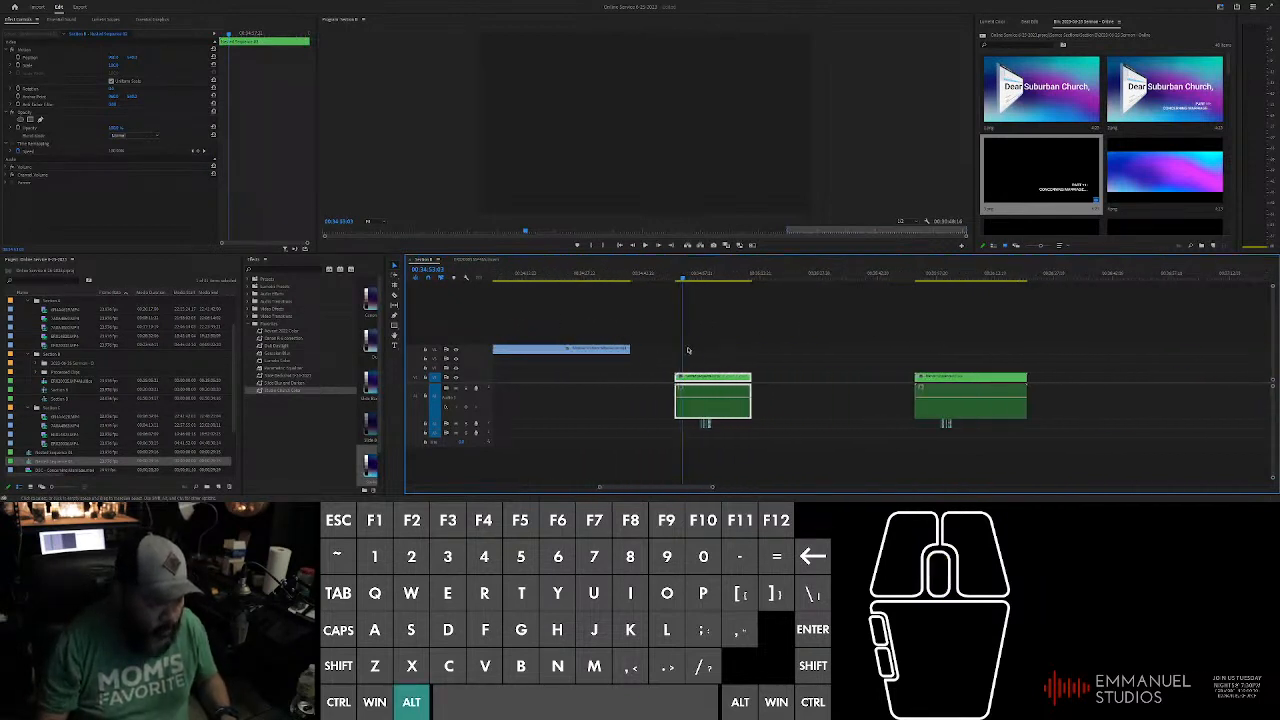
pyautogui.keyDown('alt'); pyautogui.click(697, 377); pyautogui.keyUp('alt')
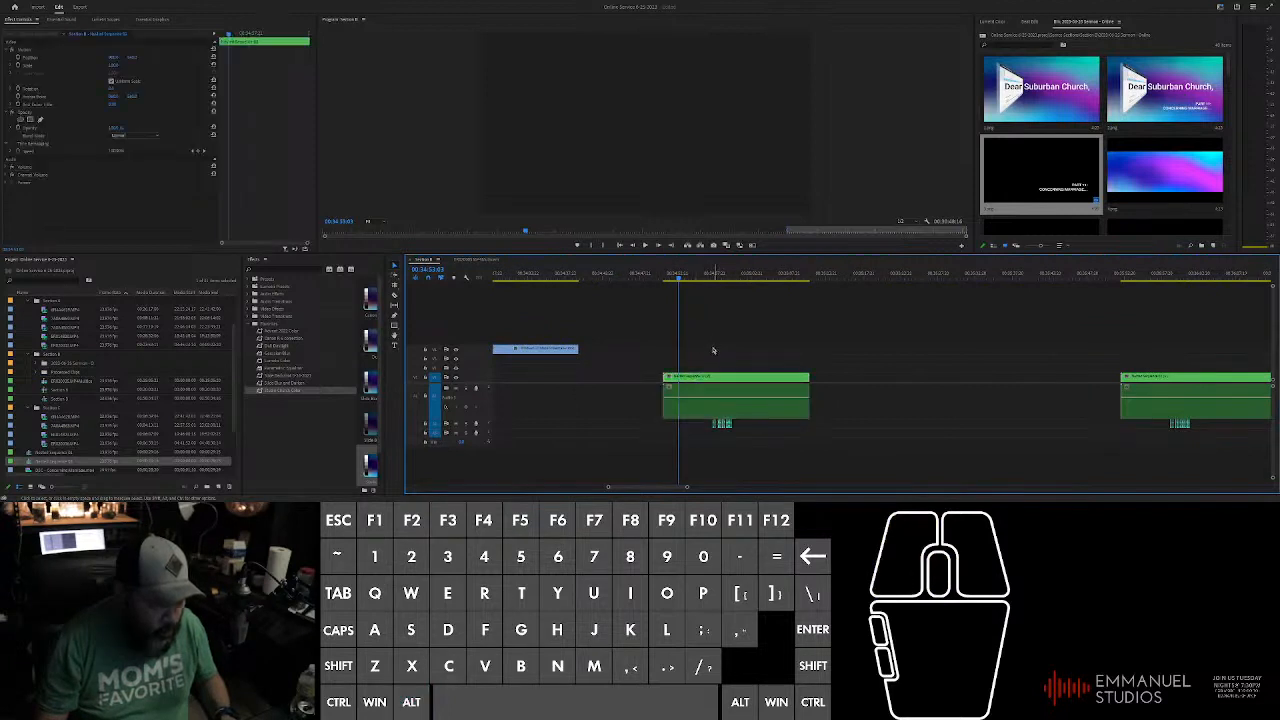
pyautogui.keyDown('alt'); pyautogui.click(706, 380); pyautogui.keyUp('alt')
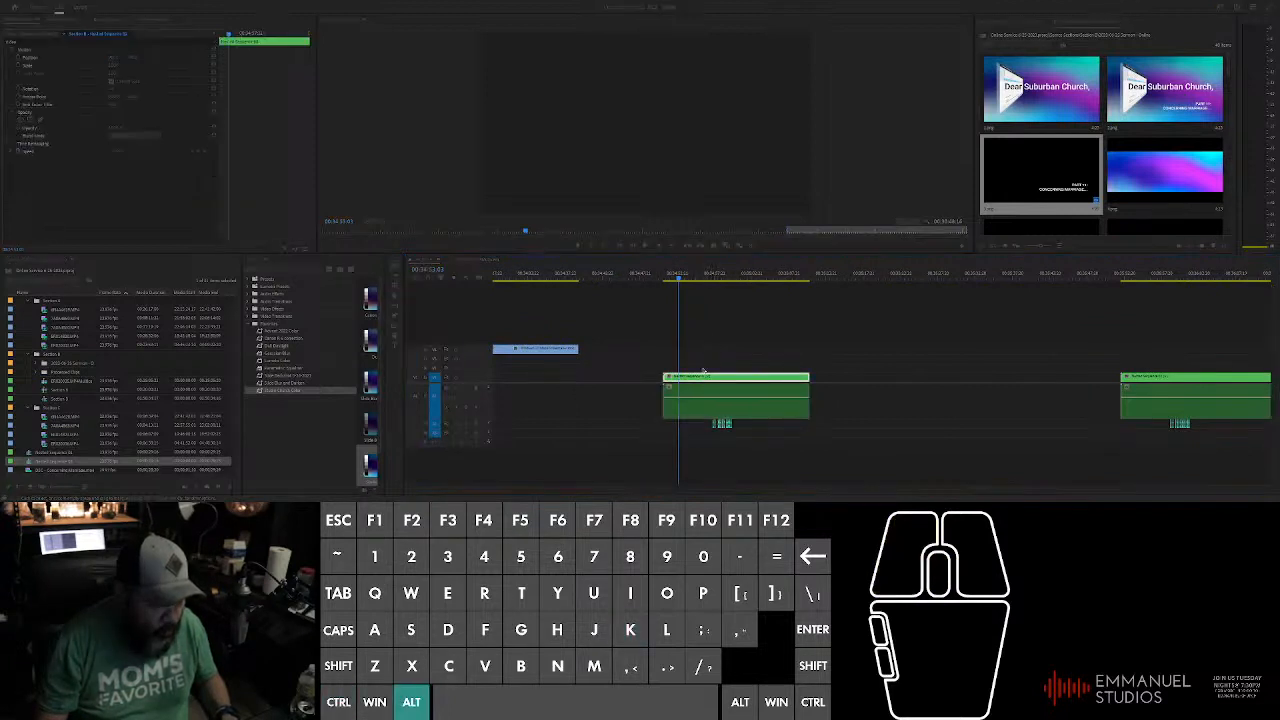
pyautogui.click(882, 380)
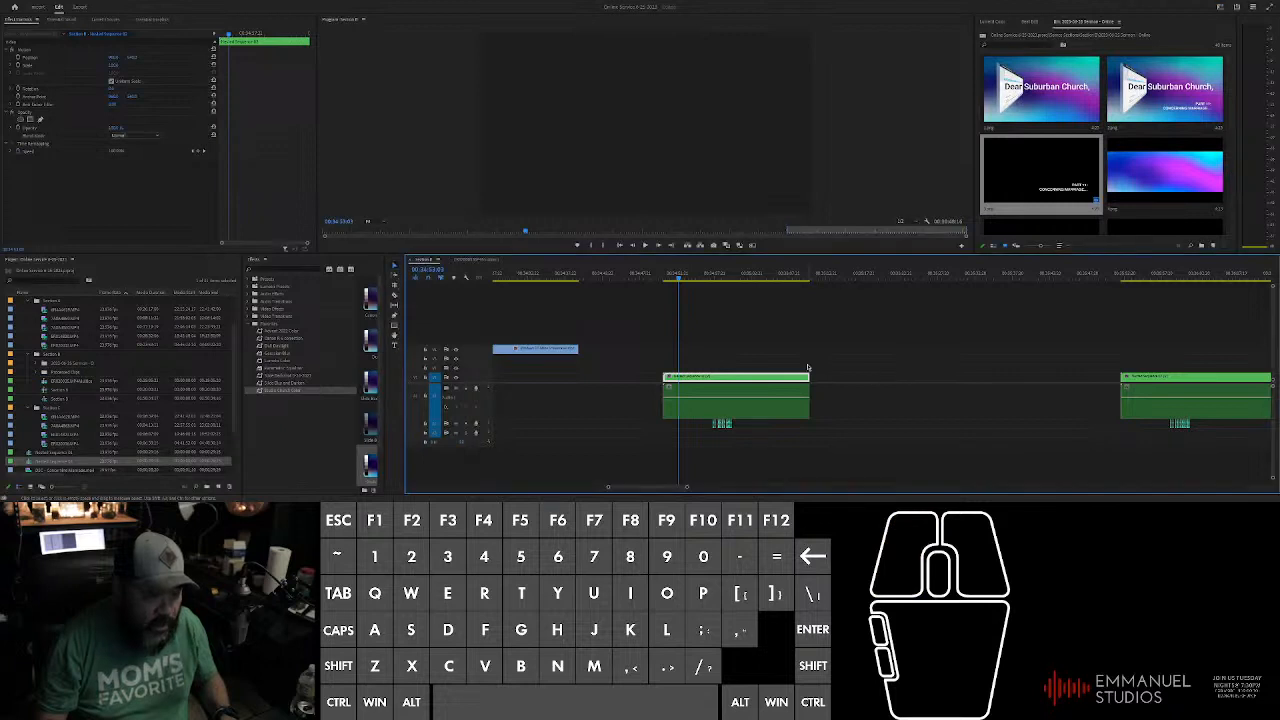
pyautogui.click(676, 372)
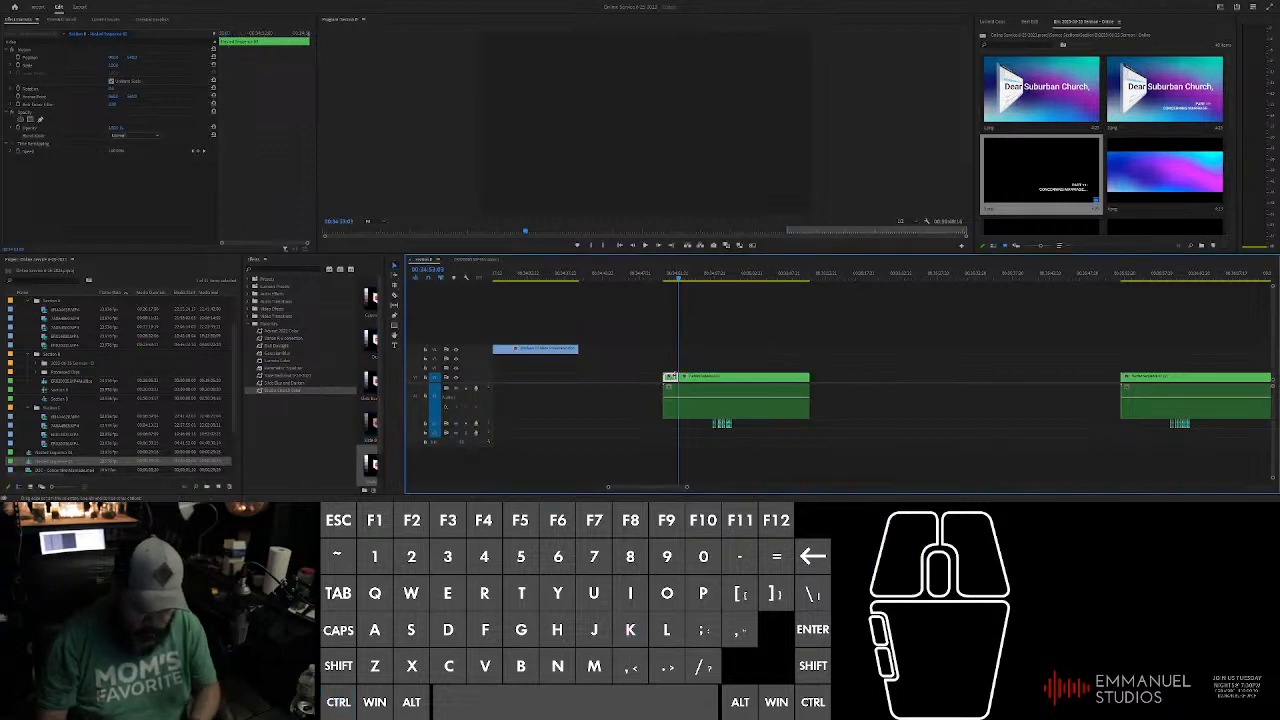
# Step: Lay the video clip on the track above the first bumper and cut it where the bumper's video starts
pyautogui.keyDown('alt'); pyautogui.scroll(-3, 570, 350); pyautogui.keyUp('alt')
pyautogui.moveTo(570, 350); pyautogui.dragTo(760, 368)
pyautogui.keyDown('alt'); pyautogui.scroll(5, 669, 318); pyautogui.keyUp('alt')
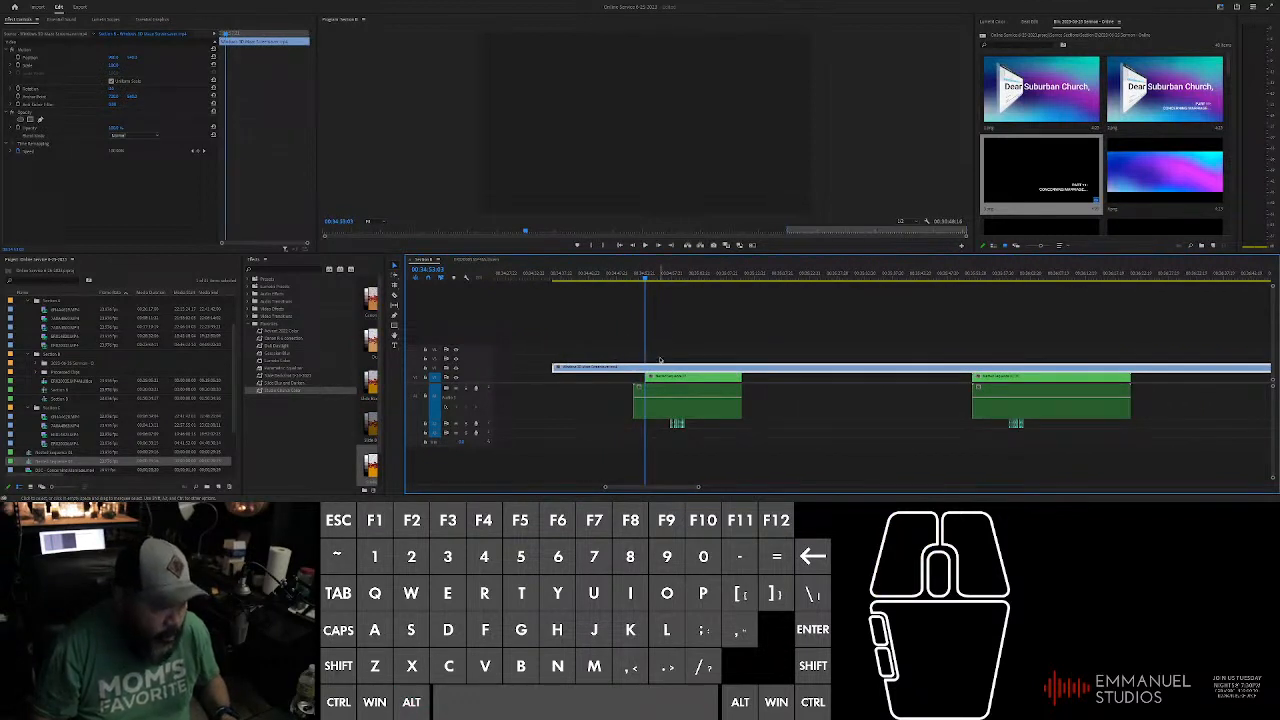
pyautogui.click(634, 373)
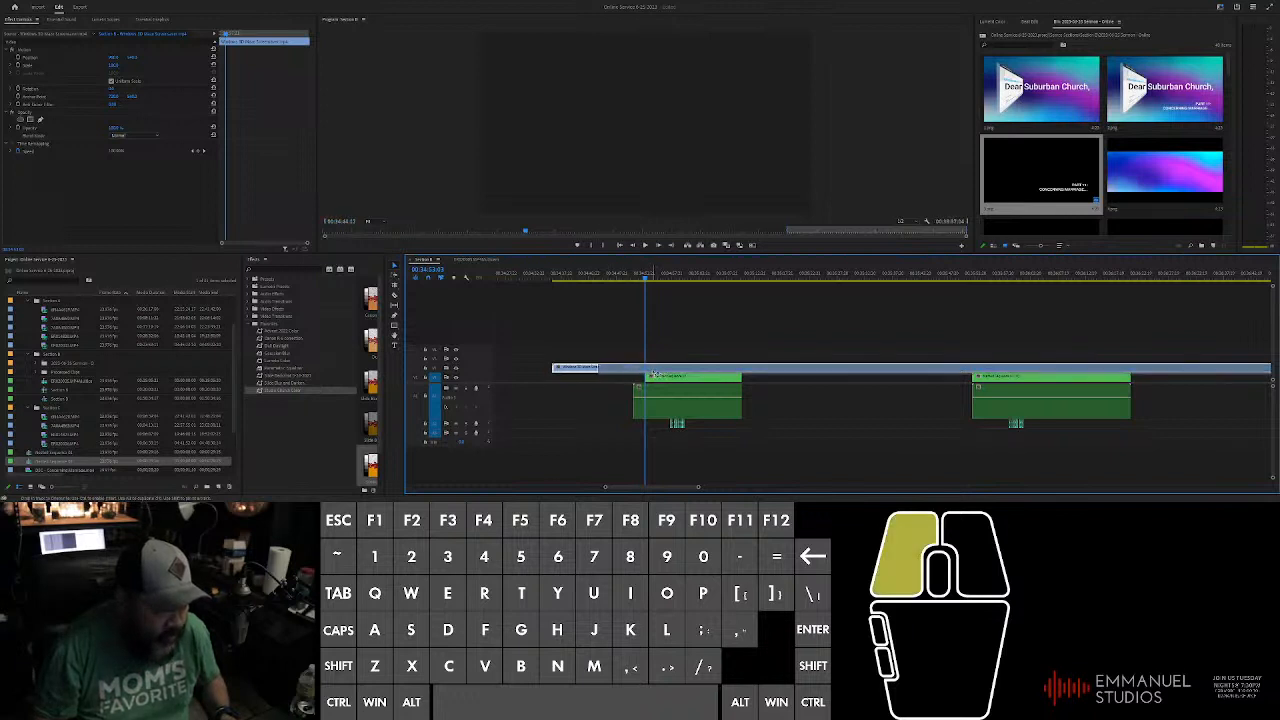
# Step: Trim the overlaid clip to a short piece ending at the cut and lower it onto the bumper's video track
pyautogui.moveTo(555, 369); pyautogui.dragTo(622, 369)
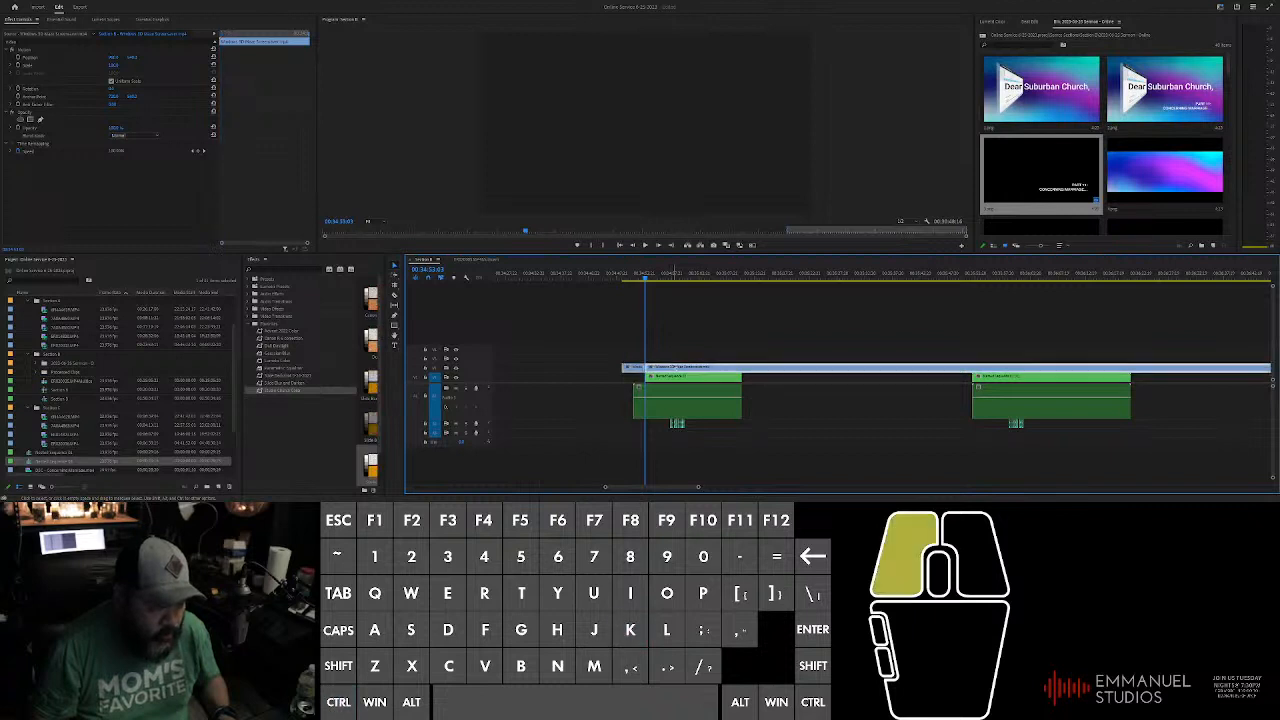
pyautogui.press('w')
pyautogui.click(634, 366)
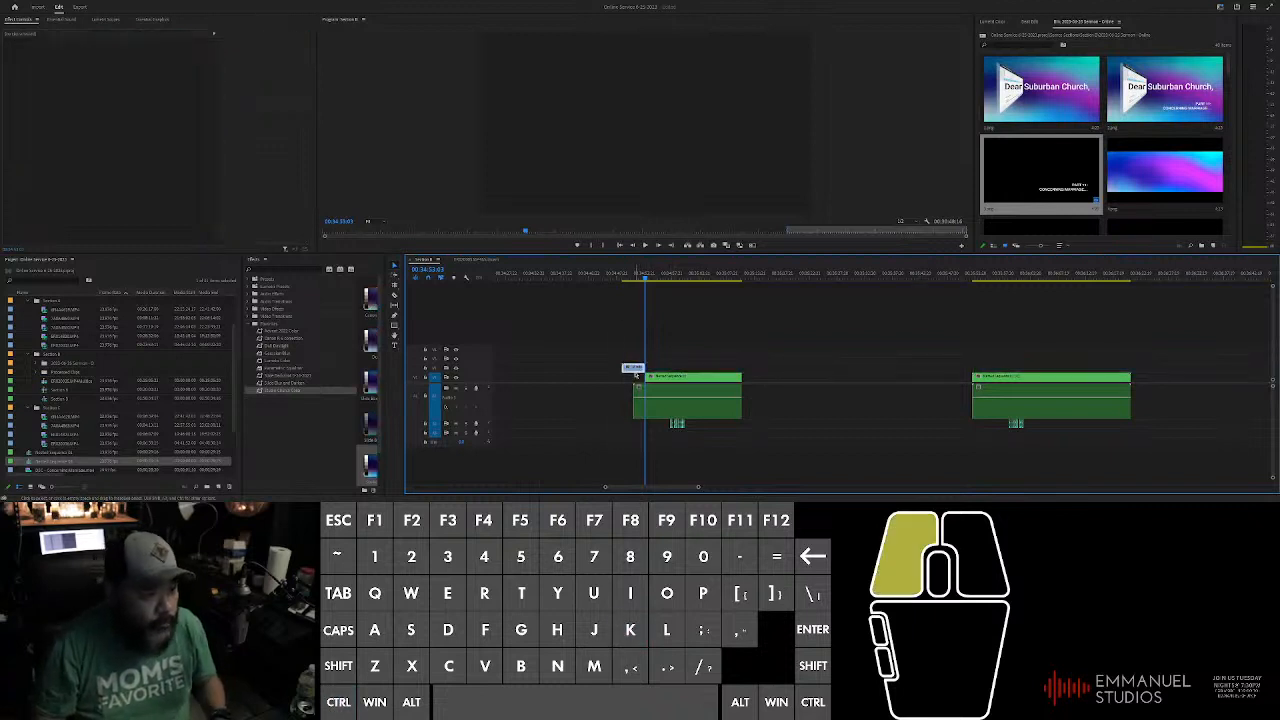
pyautogui.scroll(3, 648, 354)
pyautogui.scroll(1, 650, 356)
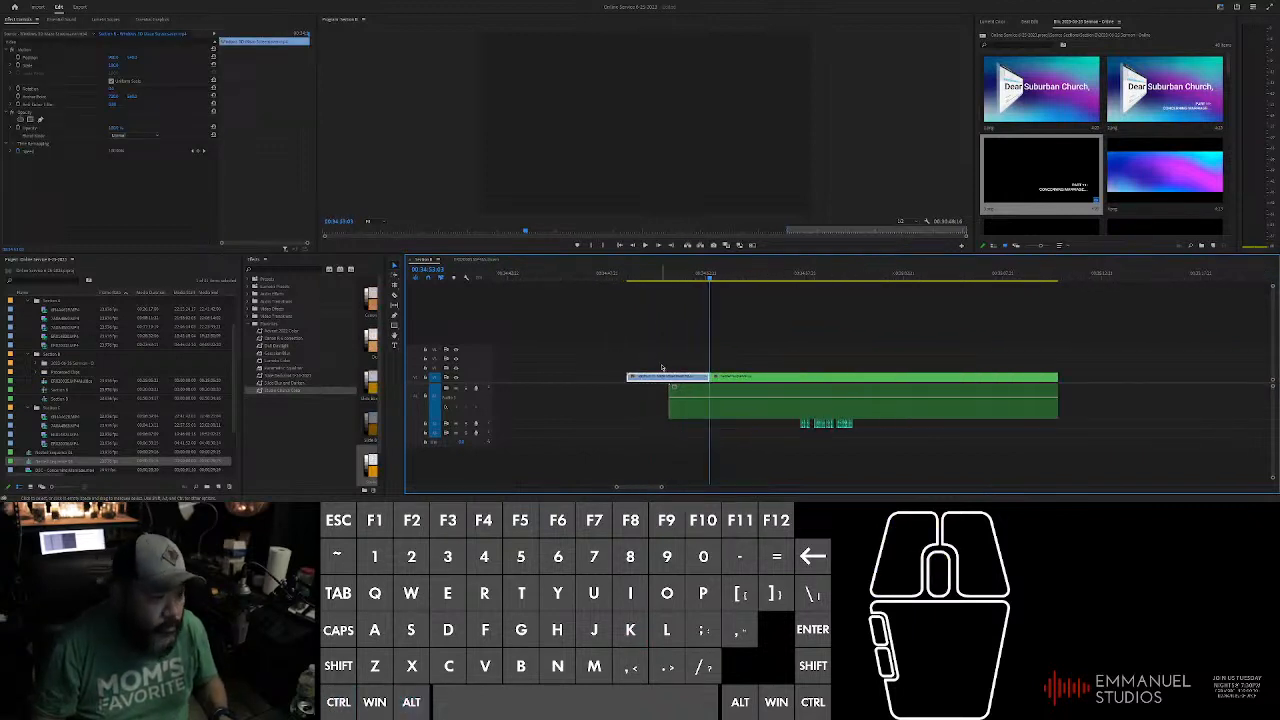
# Step: Enlarge the short opening clip's frame in the program preview
pyautogui.keyDown('shift'); pyautogui.click(632, 285); pyautogui.keyUp('shift')
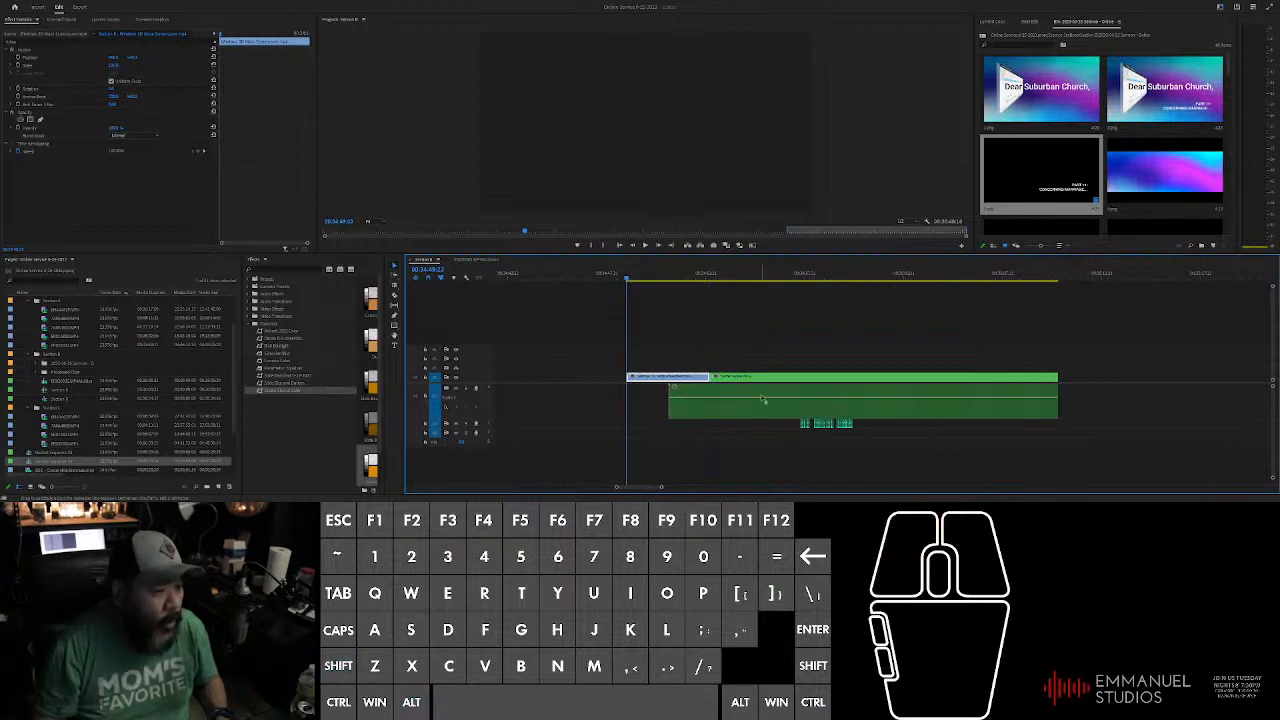
pyautogui.hotkey('alt', 'r')
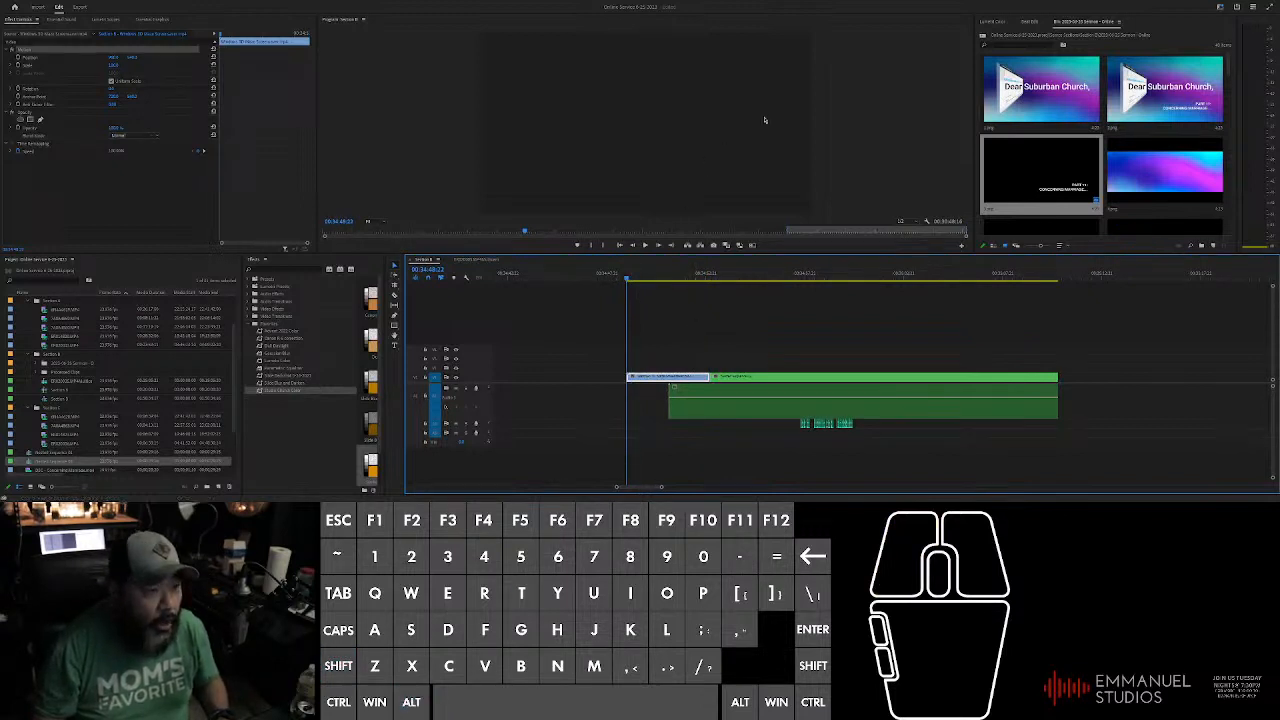
pyautogui.click(769, 122)
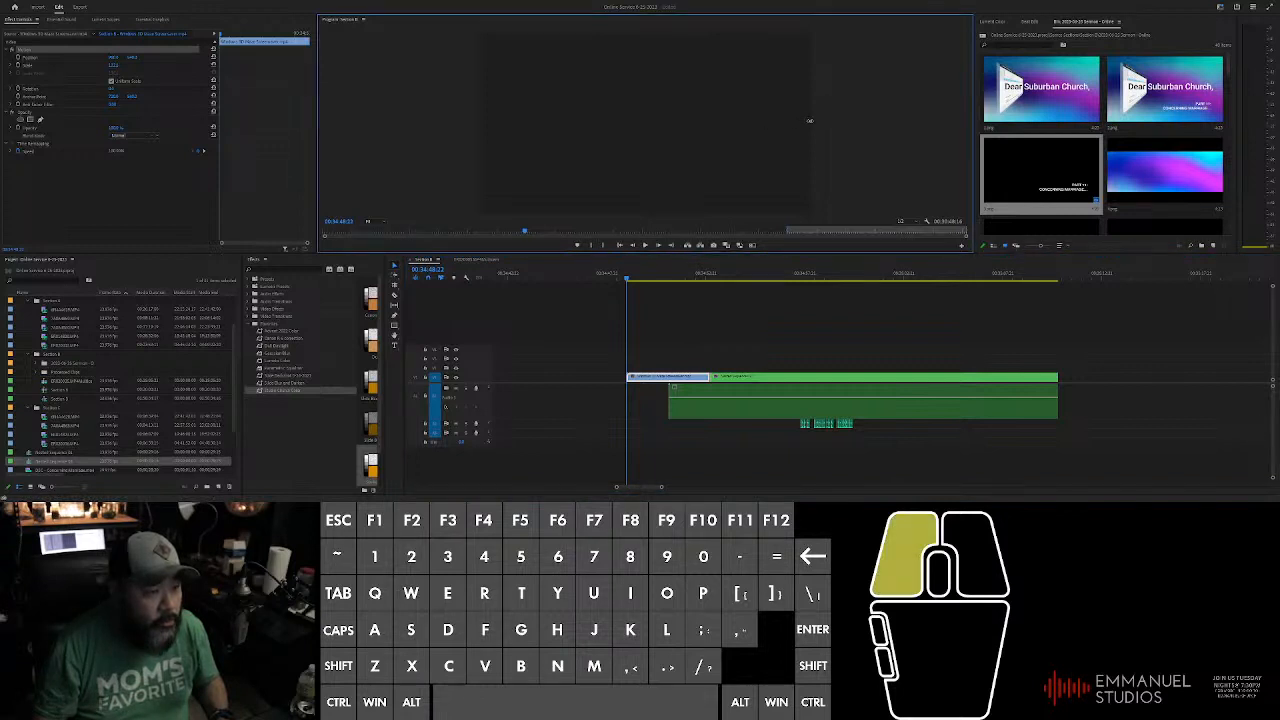
pyautogui.moveTo(809, 121); pyautogui.dragTo(729, 159)
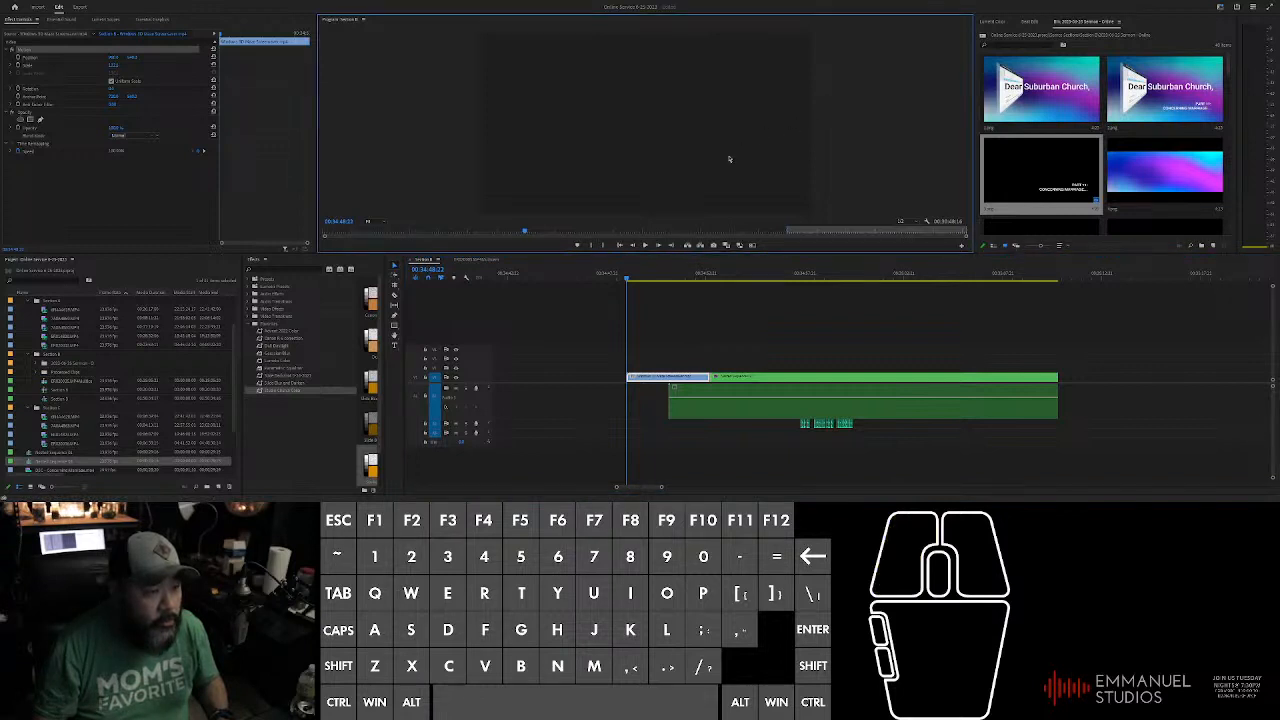
# Step: Play the first bumper from its new opening clip to check the transition and the sound
pyautogui.click(656, 315)
pyautogui.press('space')
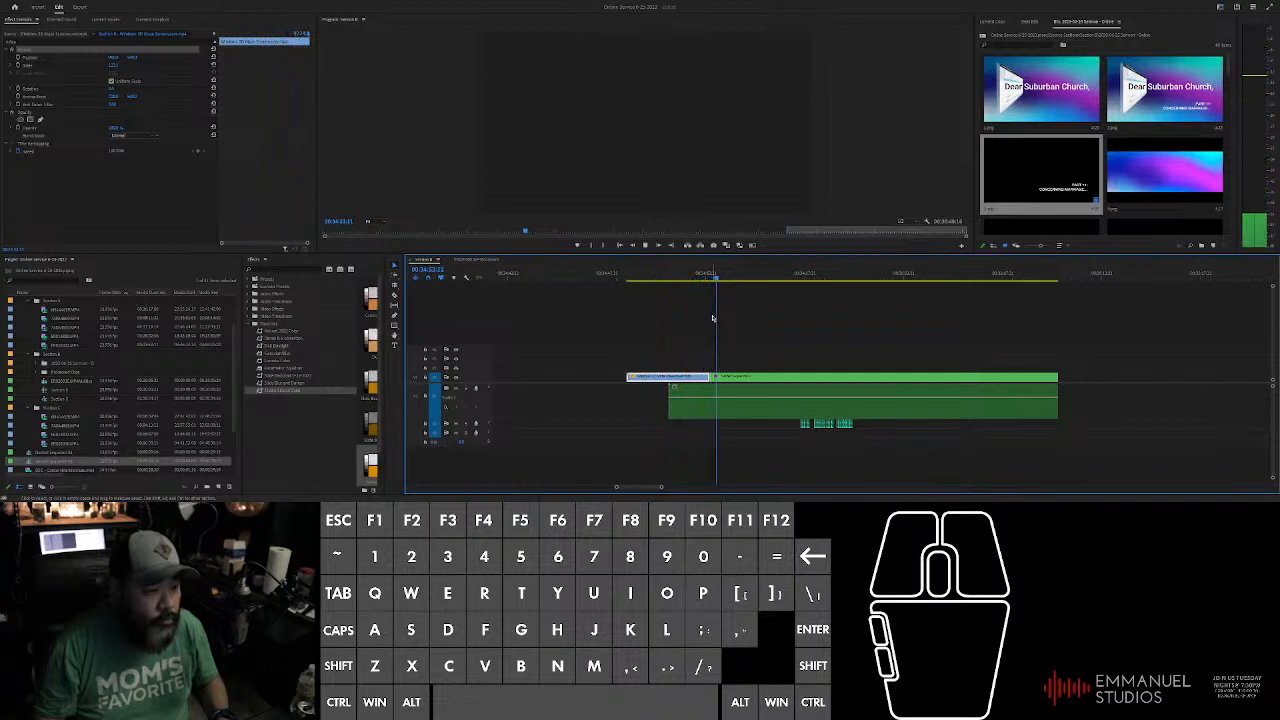
pyautogui.click(813, 346)
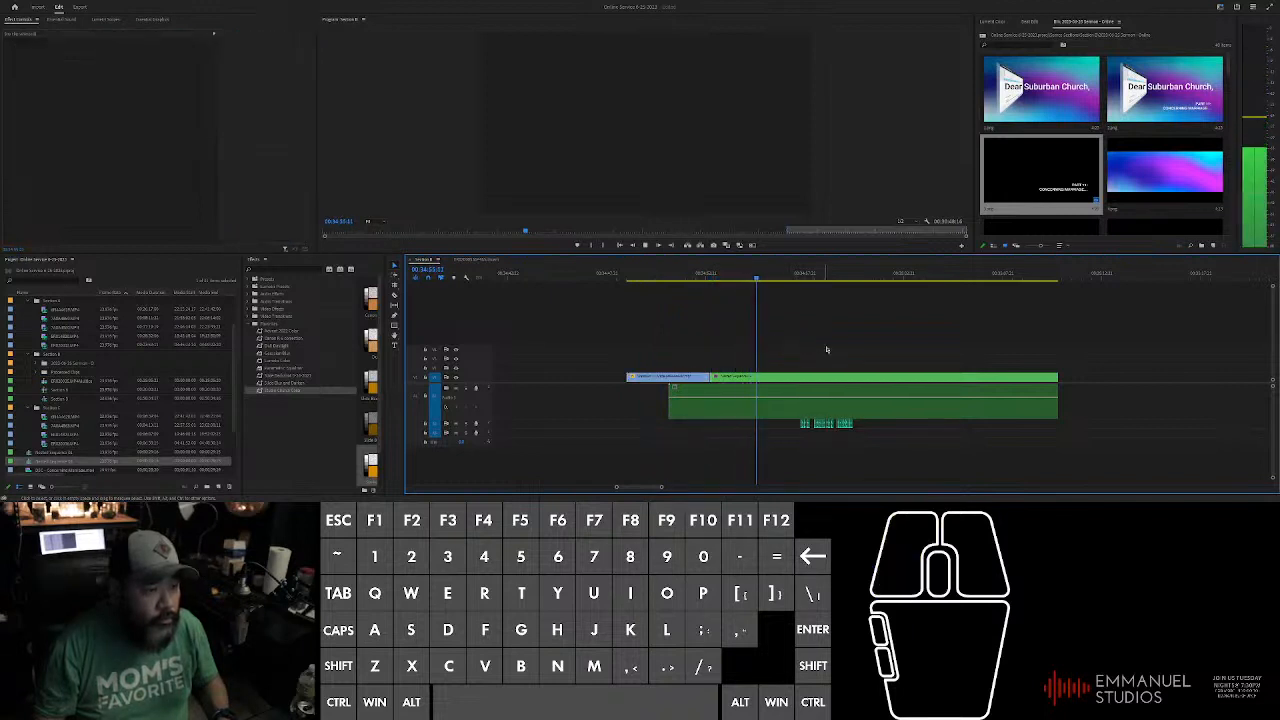
pyautogui.keyDown('alt'); pyautogui.scroll(-3, 813, 346); pyautogui.keyUp('alt')
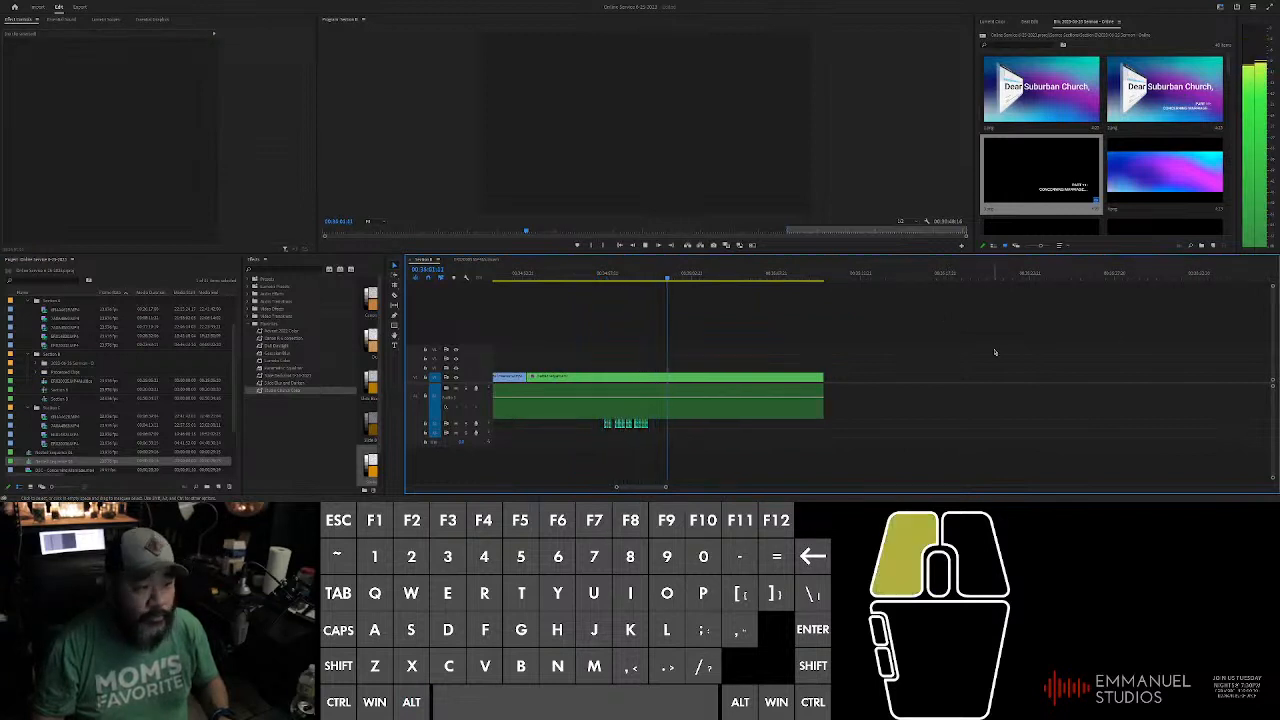
pyautogui.keyDown('alt'); pyautogui.scroll(-4, 995, 352); pyautogui.keyUp('alt')
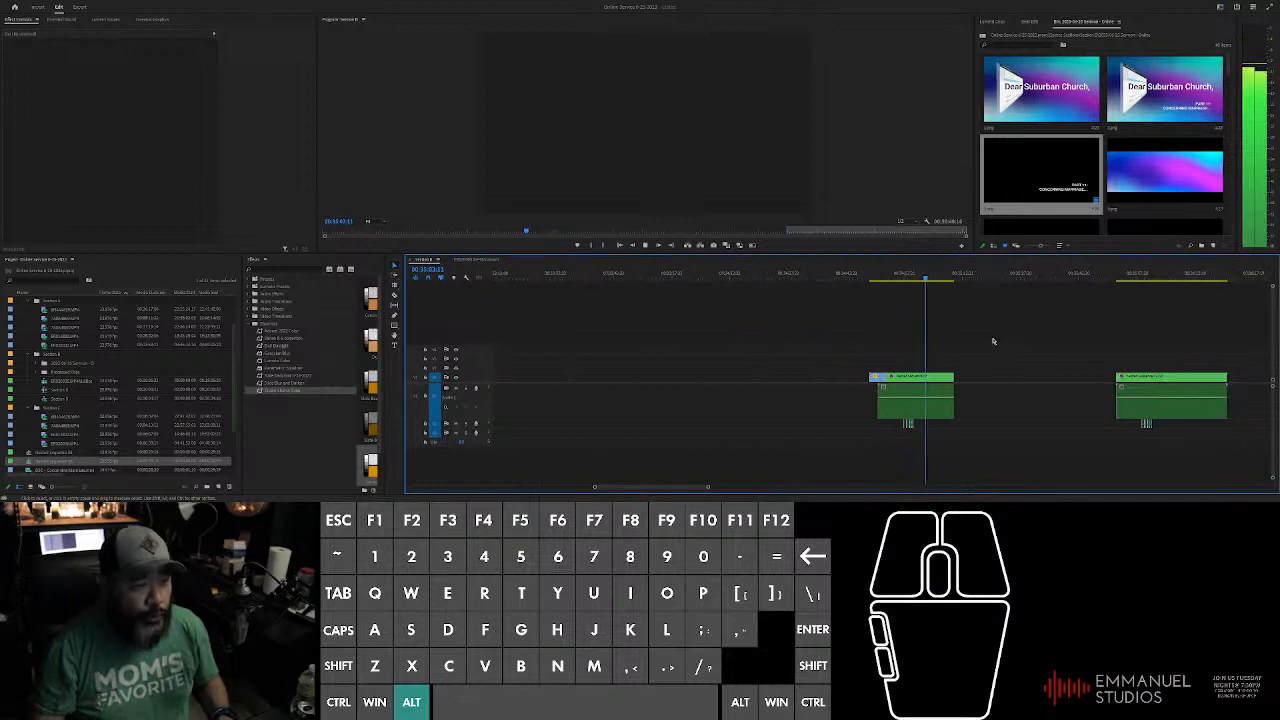
pyautogui.keyDown('alt'); pyautogui.scroll(-2, 993, 342); pyautogui.keyUp('alt')
pyautogui.keyDown('alt'); pyautogui.scroll(3, 1000, 344); pyautogui.keyUp('alt')
pyautogui.keyDown('alt'); pyautogui.scroll(1, 1003, 344); pyautogui.keyUp('alt')
pyautogui.keyDown('alt'); pyautogui.scroll(-2, 1000, 345); pyautogui.keyUp('alt')
pyautogui.press('space')
# Step: Replace the second bumper with a copy of the first including its opening clip, and extend the copy's end to full length
pyautogui.click(944, 377)
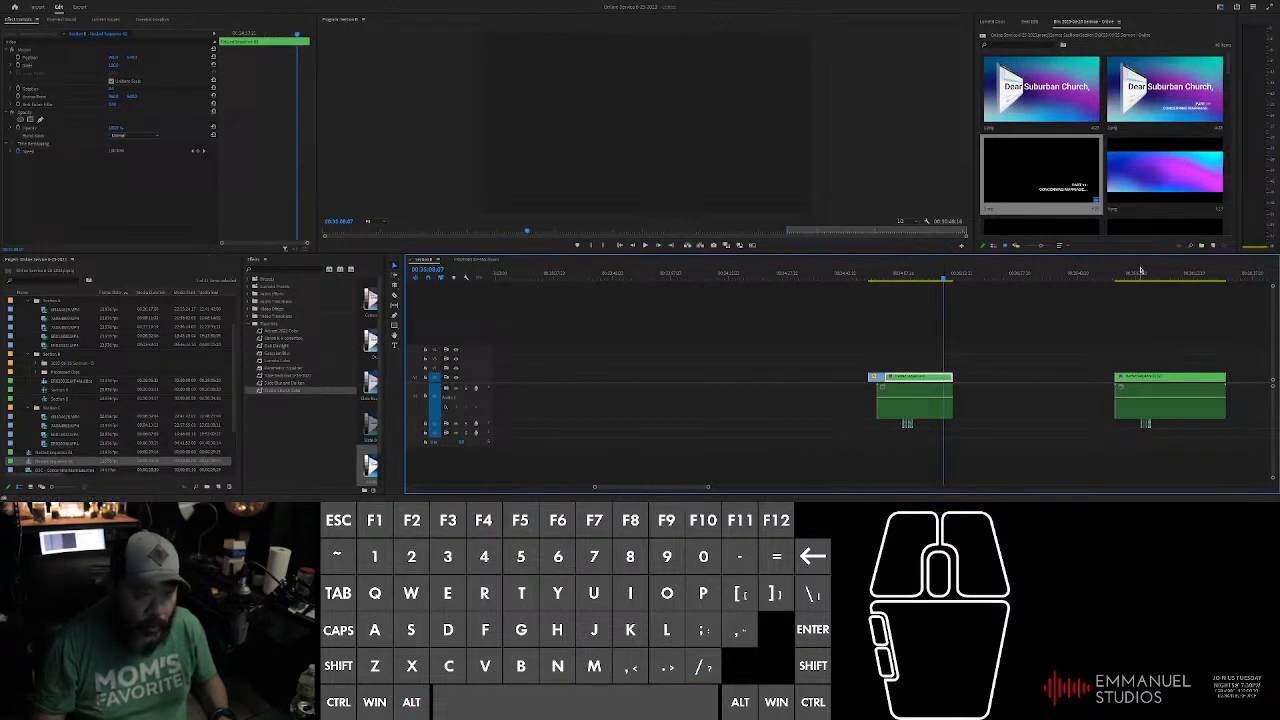
pyautogui.moveTo(1135, 273); pyautogui.dragTo(1127, 277)
pyautogui.keyDown('alt'); pyautogui.scroll(-3, 1037, 400); pyautogui.keyUp('alt')
pyautogui.moveTo(1168, 437); pyautogui.dragTo(1055, 354)
pyautogui.press('Delete')
pyautogui.moveTo(1024, 435); pyautogui.dragTo(909, 337)
pyautogui.keyDown('alt'); pyautogui.moveTo(987, 400); pyautogui.dragTo(1100, 410); pyautogui.keyUp('alt')
pyautogui.keyDown('alt'); pyautogui.scroll(4, 1105, 410); pyautogui.keyUp('alt')
pyautogui.keyDown('alt'); pyautogui.scroll(-2, 1110, 413); pyautogui.keyUp('alt')
pyautogui.moveTo(1023, 352); pyautogui.dragTo(1040, 378)
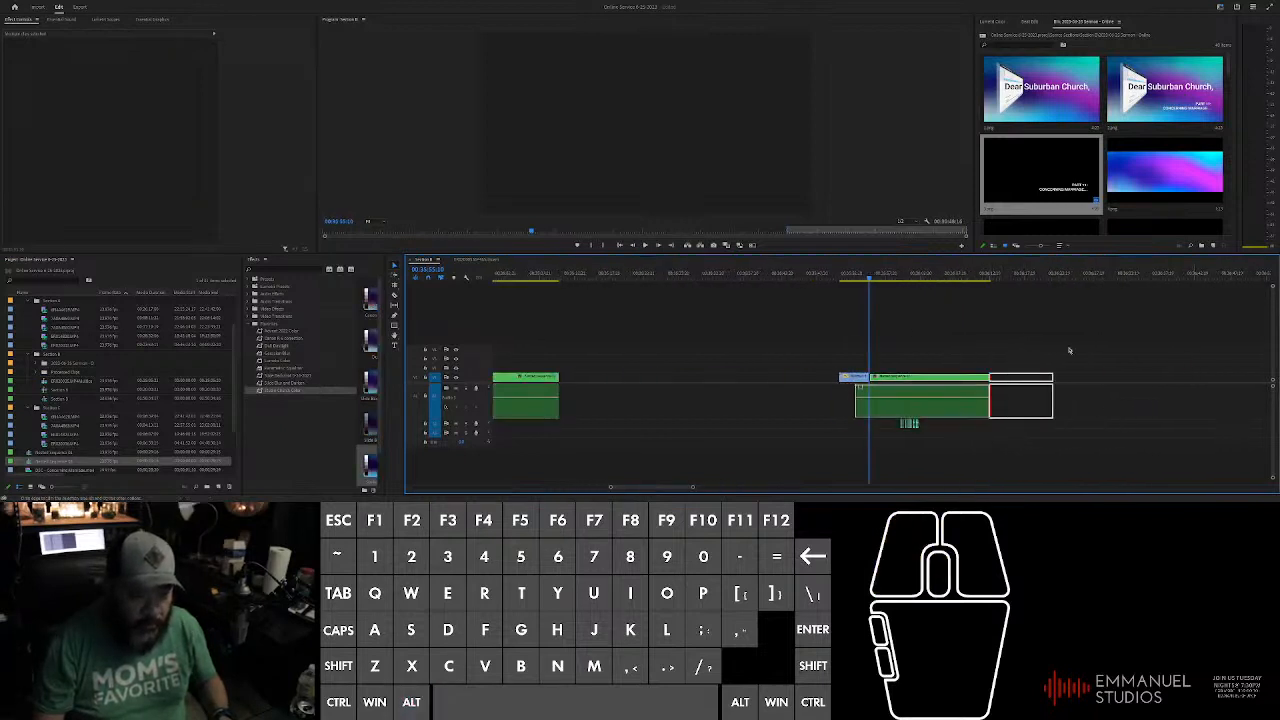
# Step: Mark the export range from the start of the first bumper's opening clip to the bumper's end
pyautogui.keyDown('alt'); pyautogui.scroll(-3, 680, 380); pyautogui.keyUp('alt')
pyautogui.click(663, 280)
pyautogui.press('shift')
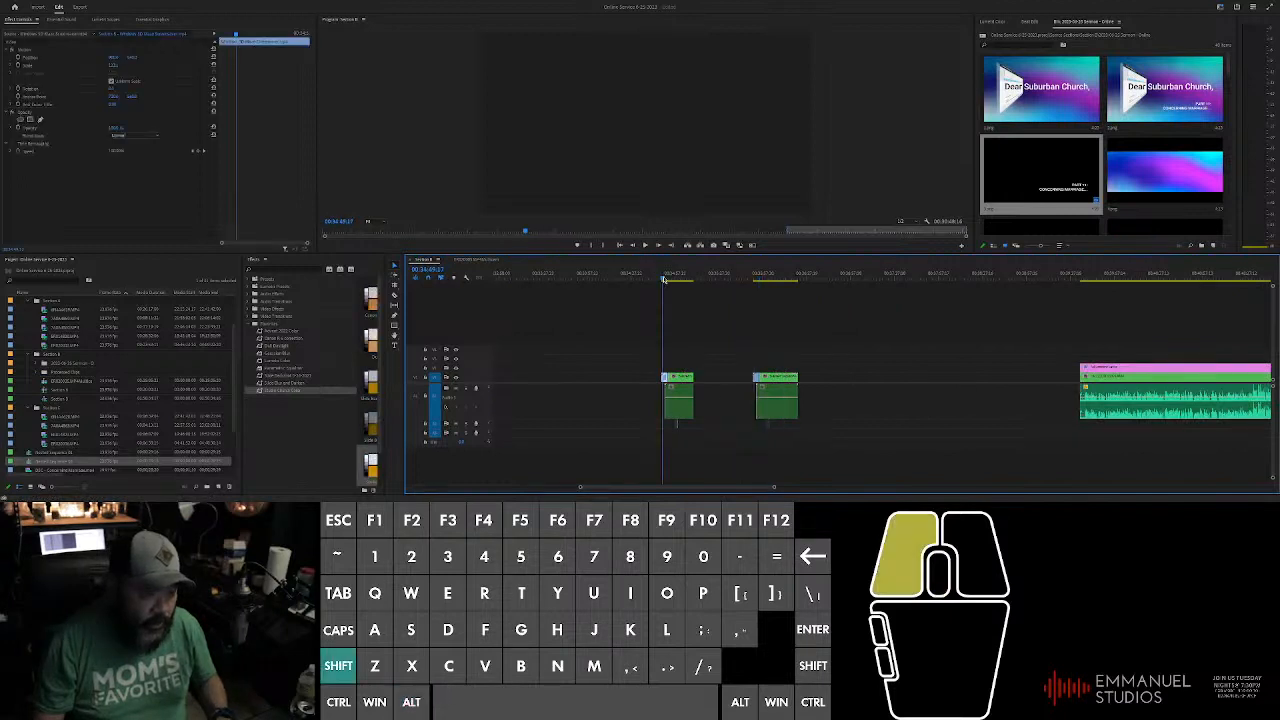
pyautogui.keyDown('alt'); pyautogui.scroll(4, 661, 280); pyautogui.keyUp('alt')
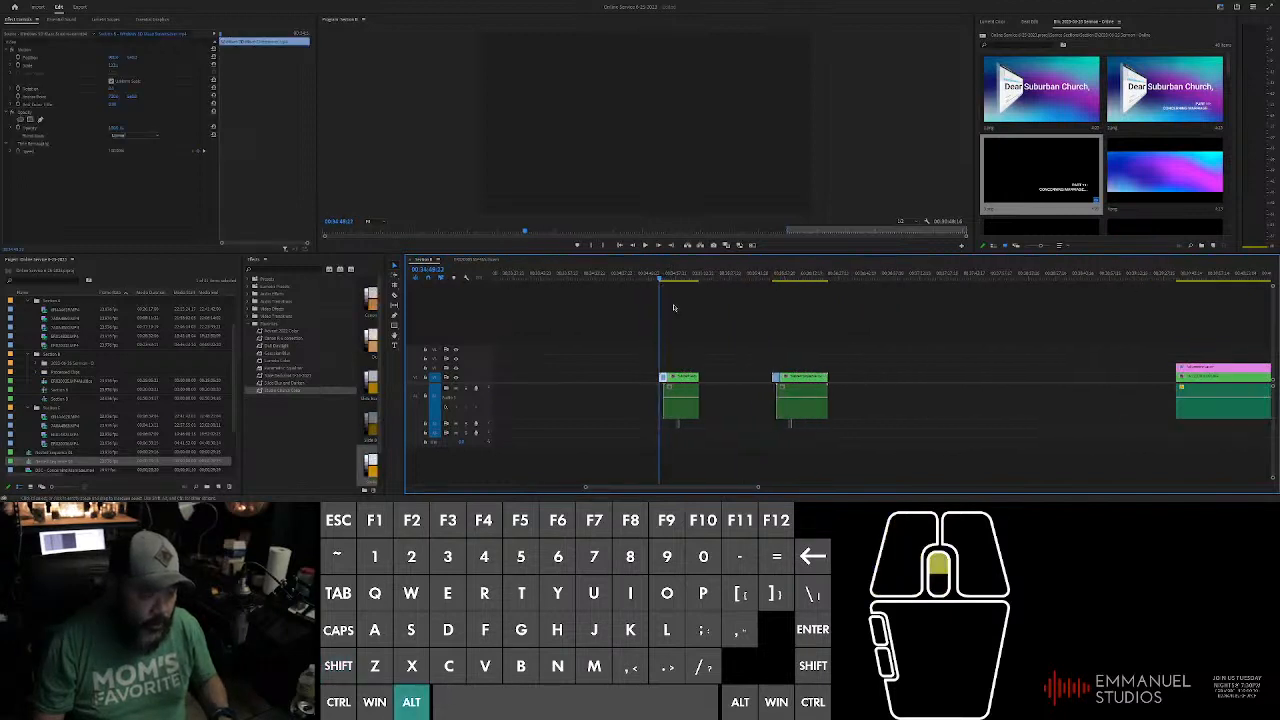
pyautogui.press('i')
pyautogui.keyDown('shift'); pyautogui.click(764, 281); pyautogui.keyUp('shift')
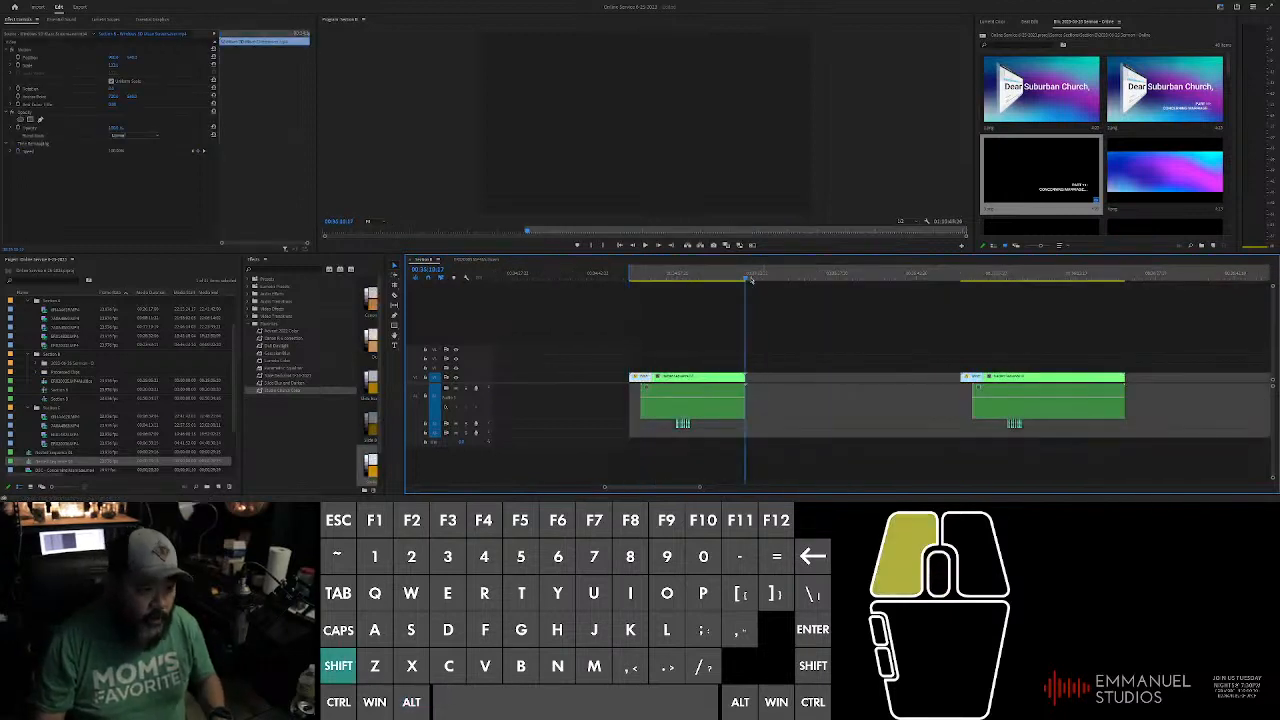
pyautogui.press('o')
# Step: Open the export settings for the marked range and apply the Facebook 1080p Full HD preset in H.264 format
pyautogui.hotkey('ctrl', 'm')
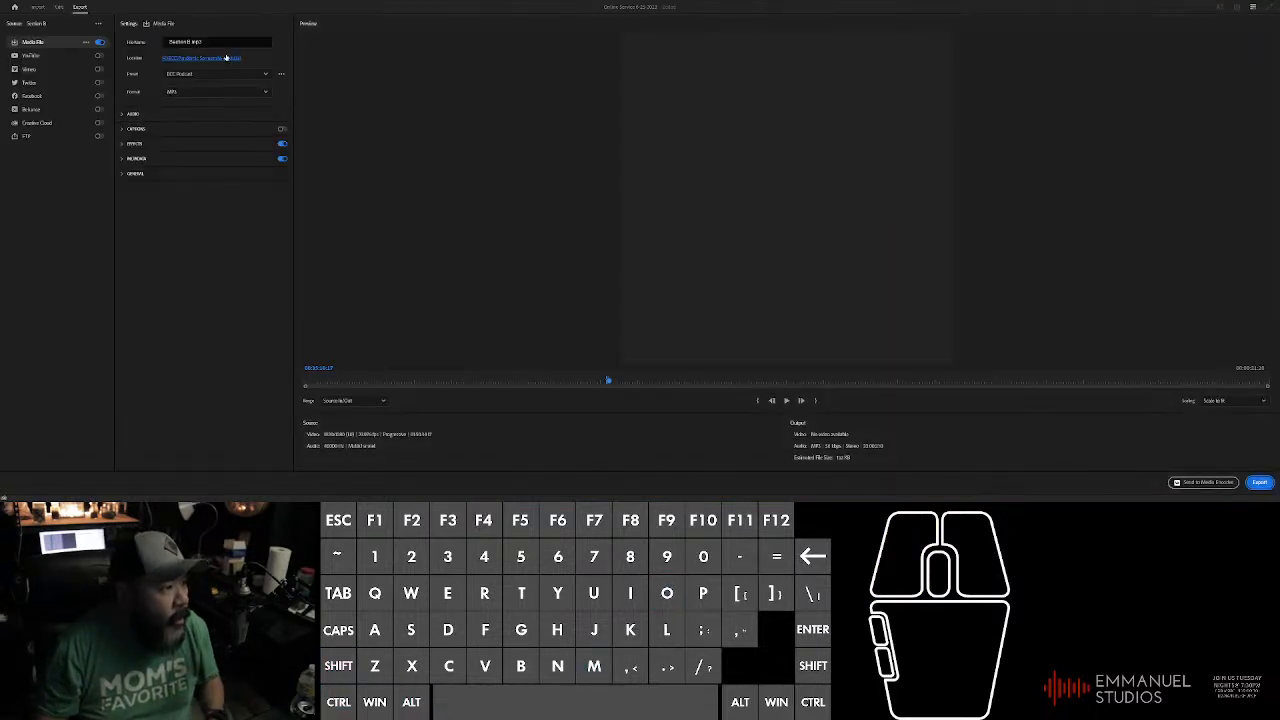
pyautogui.click(217, 41)
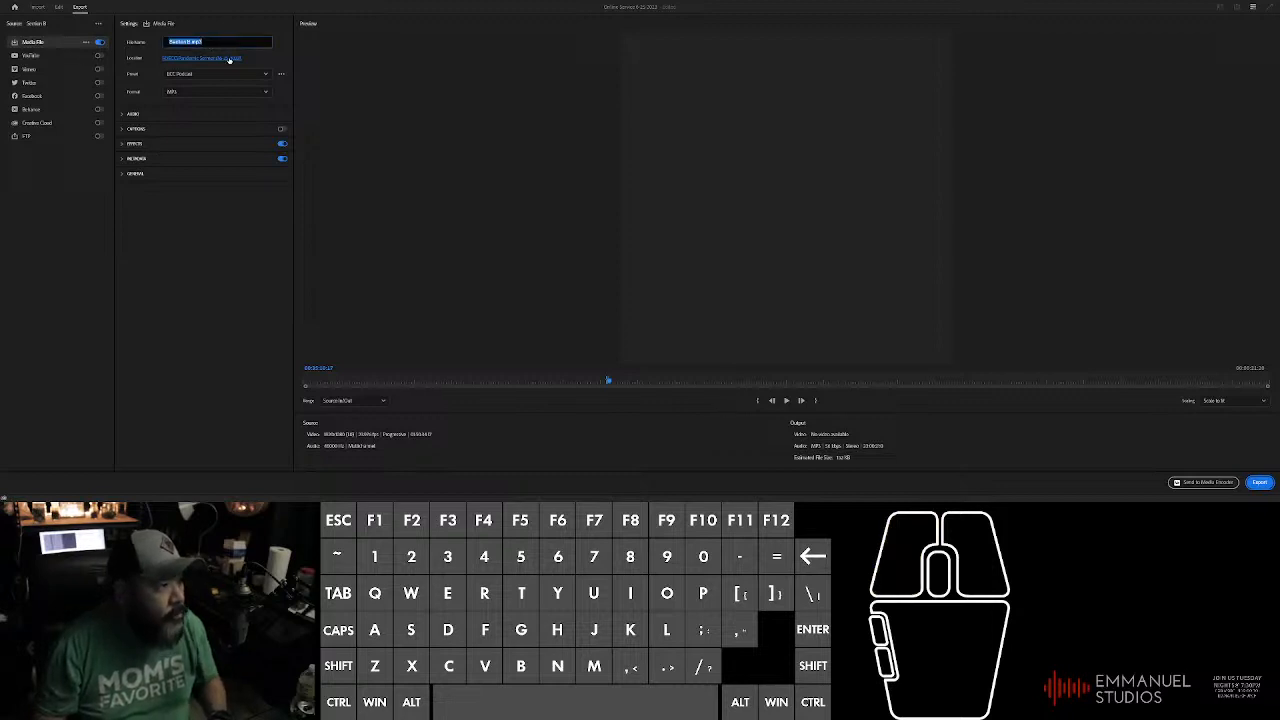
pyautogui.press('Return')
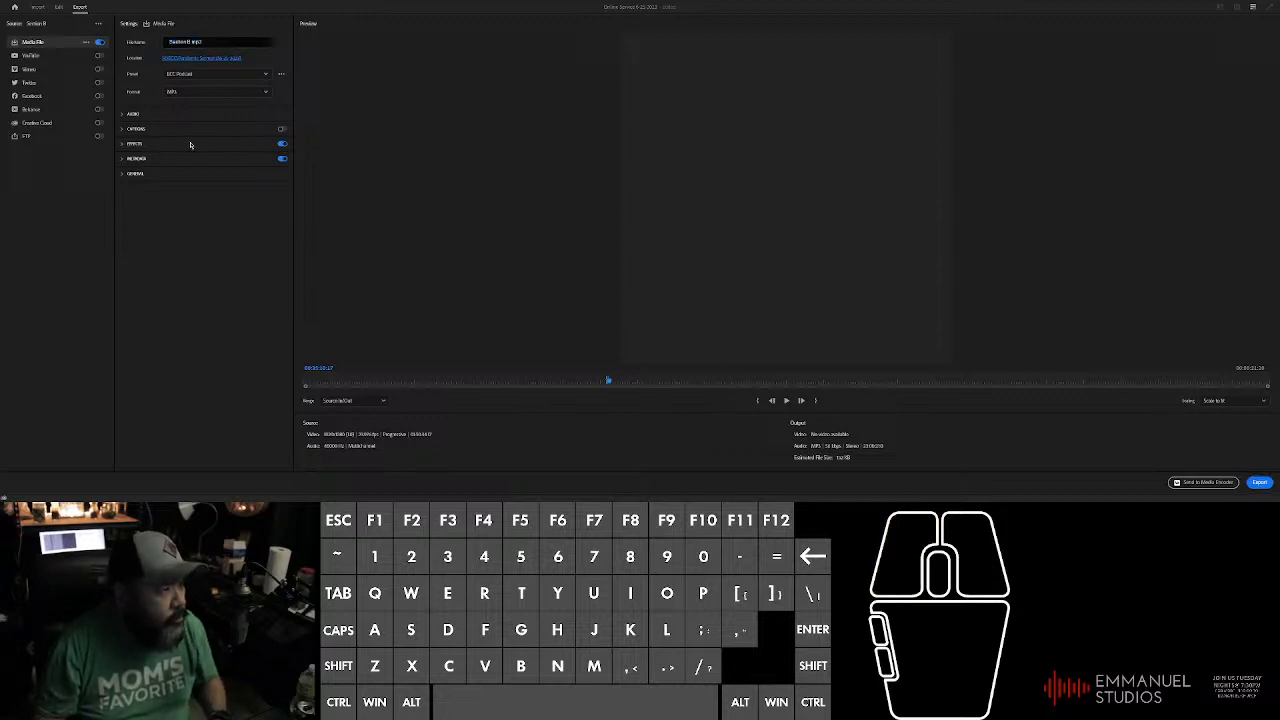
pyautogui.click(420, 263)
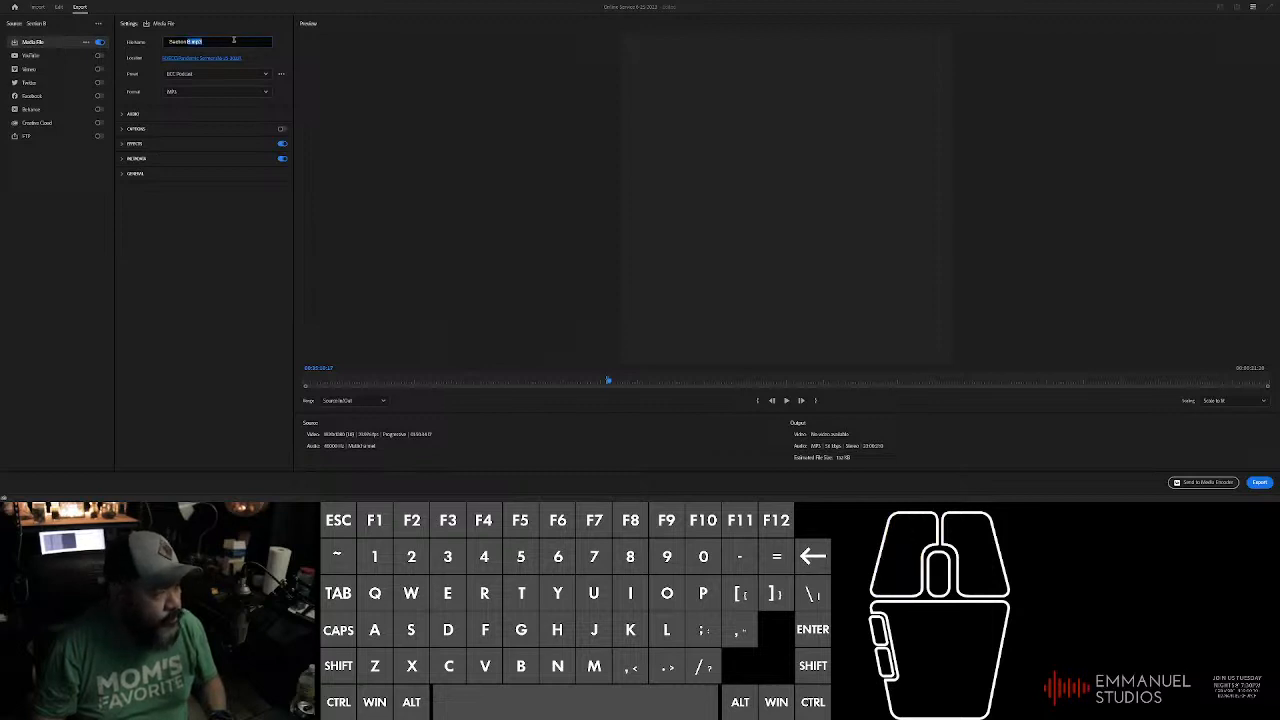
pyautogui.click(428, 260)
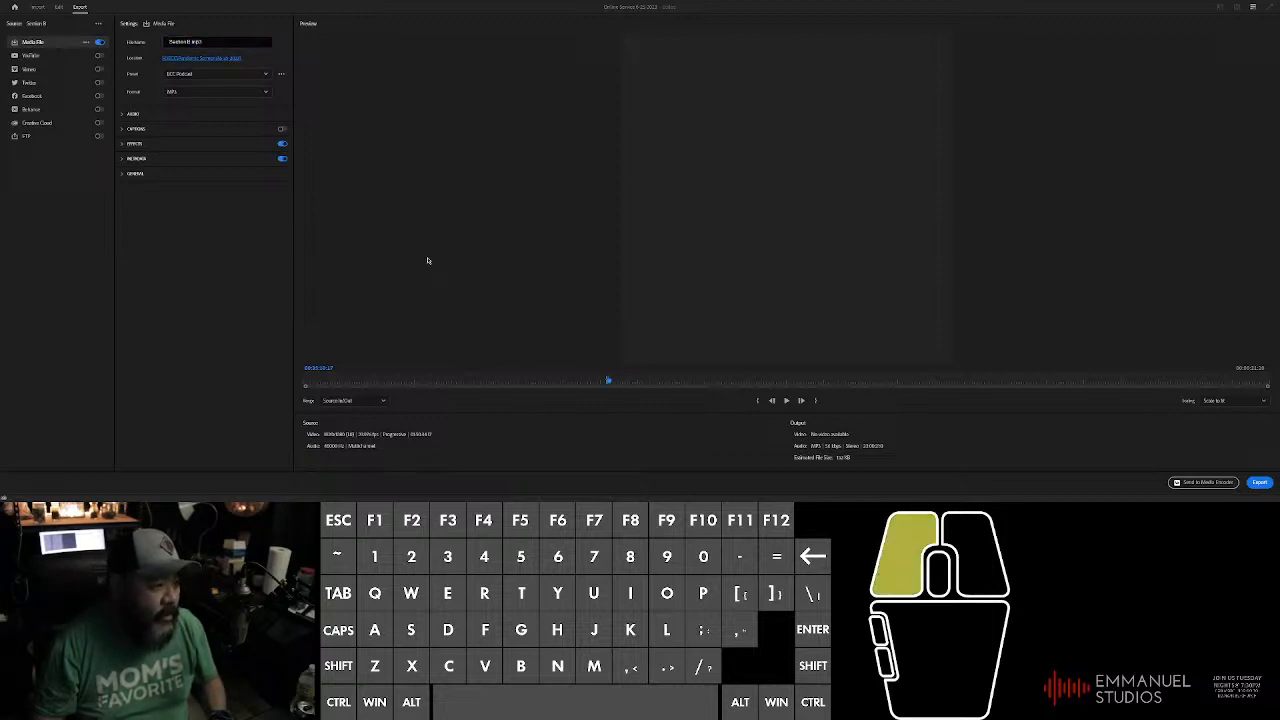
pyautogui.click(222, 114)
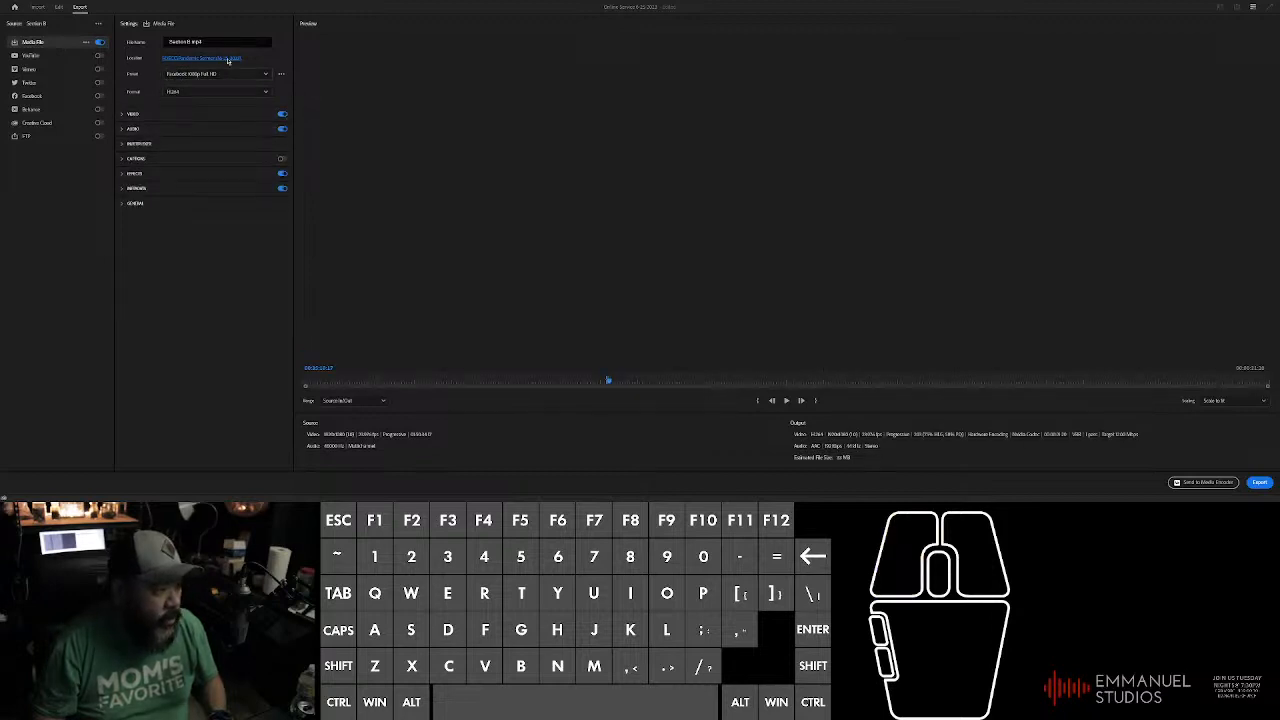
# Step: Set the save location, name the export file as the Concerning Marriage YouTube bumper, and send it to Media Encoder
pyautogui.click(178, 136)
pyautogui.click(117, 228)
pyautogui.write('Dy B')
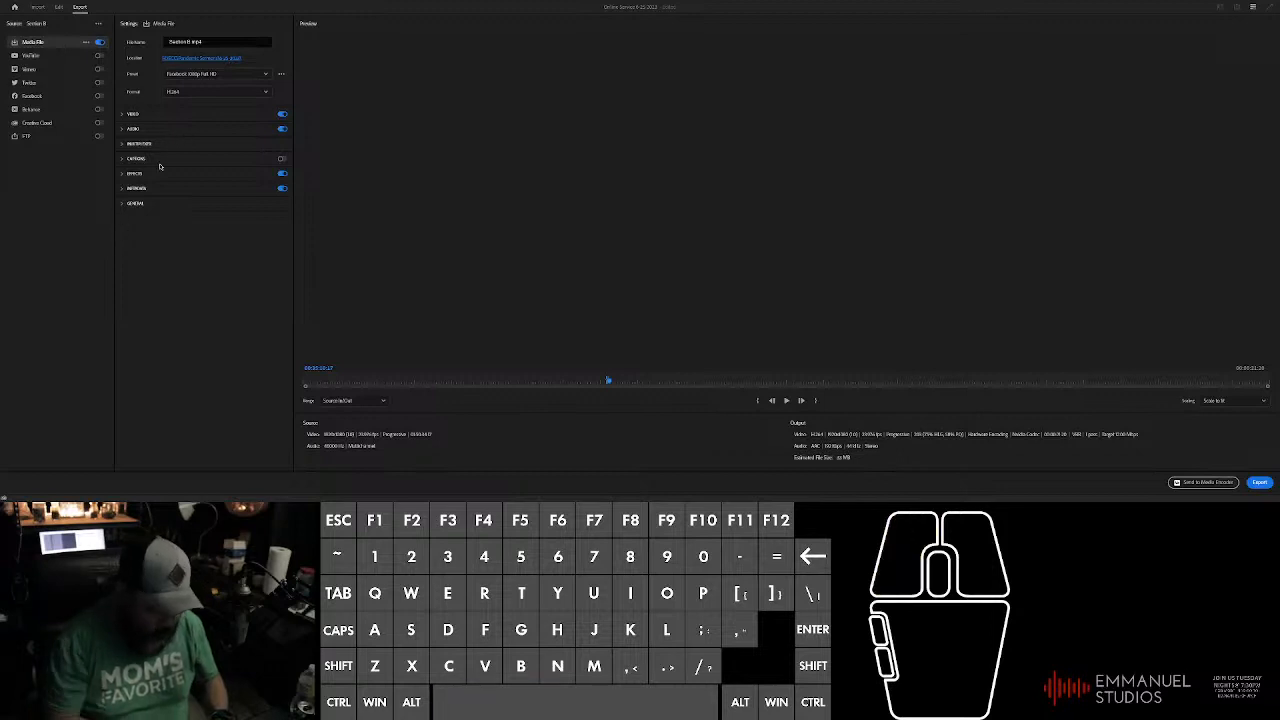
pyautogui.write('e')
pyautogui.press('Return')
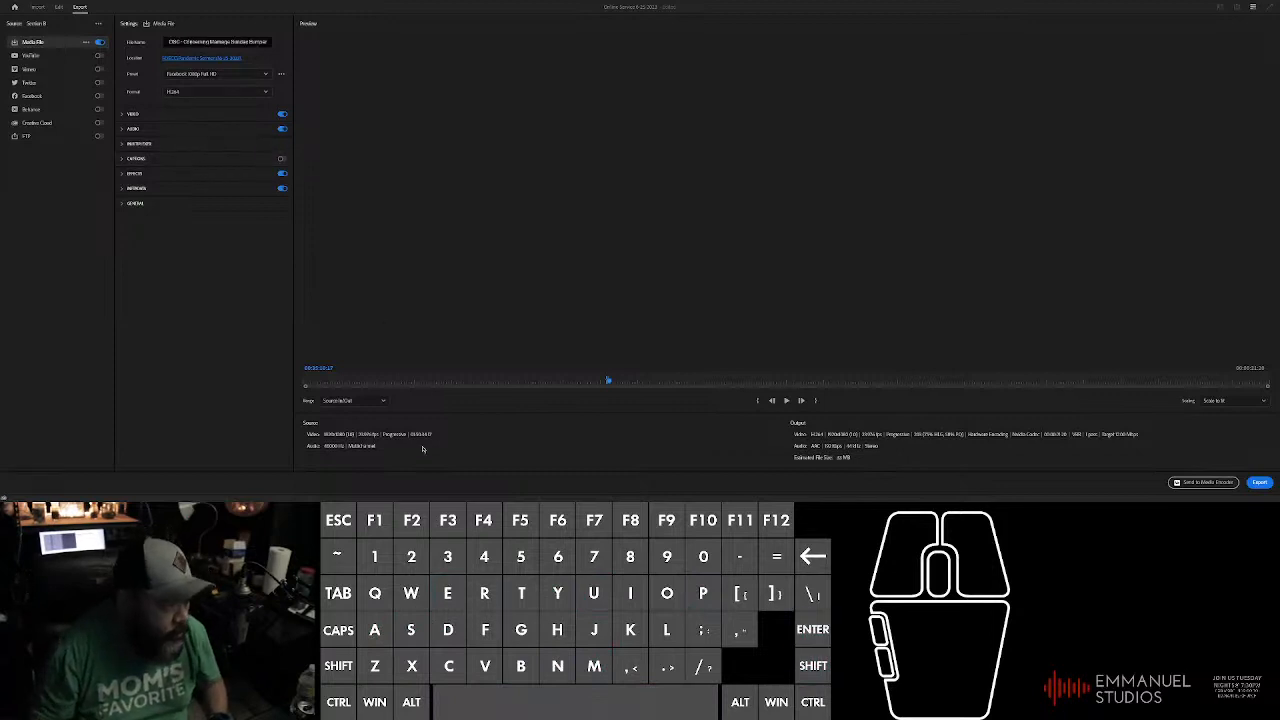
pyautogui.click(1190, 484)
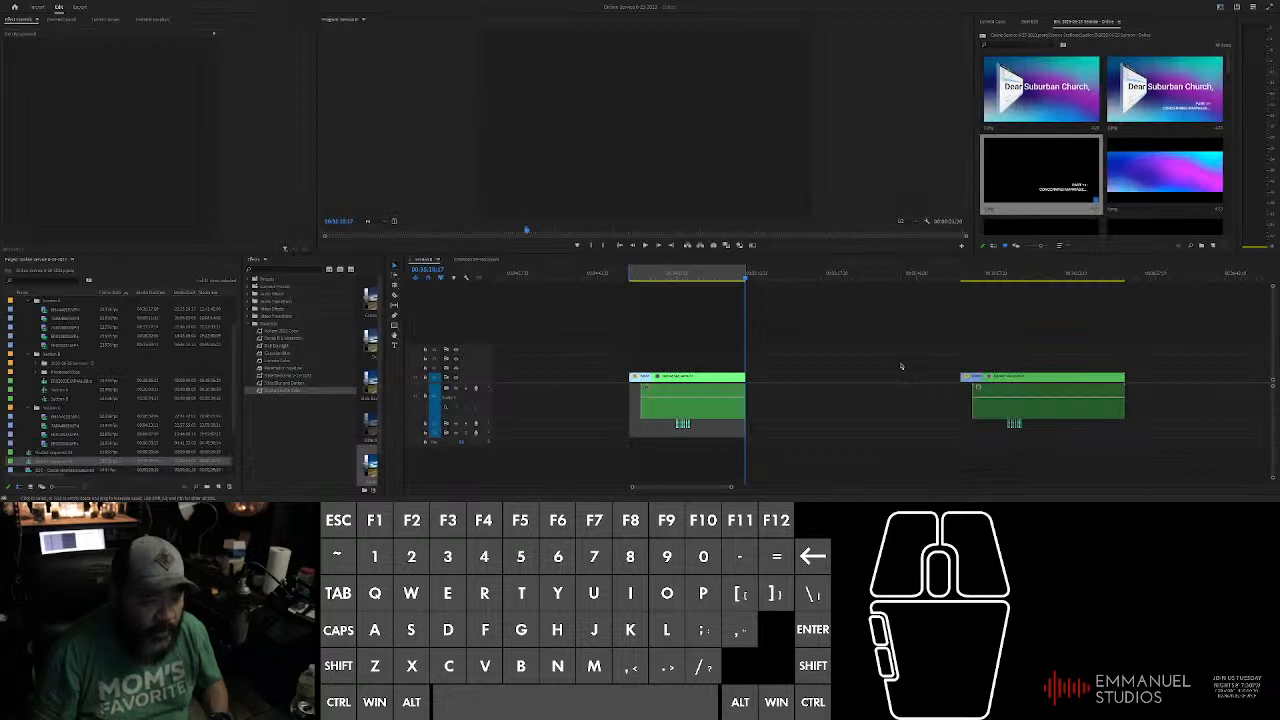
# Step: Move the second bumper with its opening clip and audio along the timeline to just before the start of the sermon section
pyautogui.scroll(-5, 991, 445)
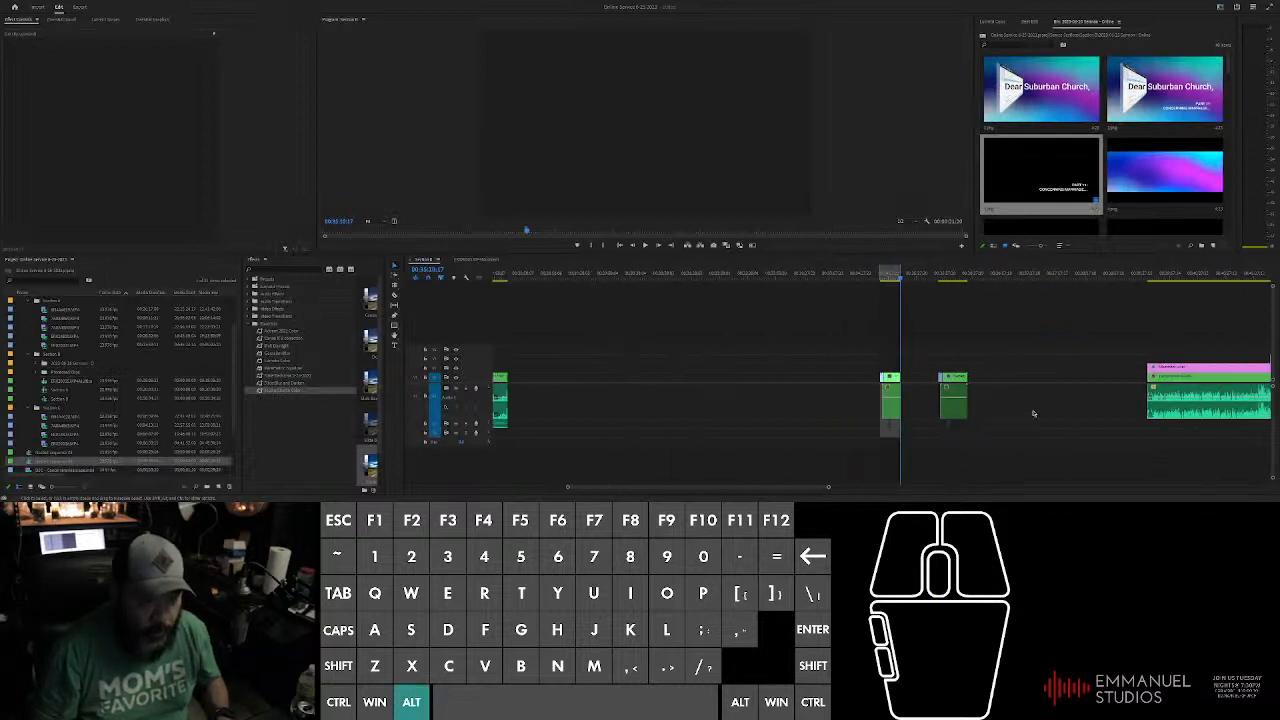
pyautogui.scroll(3, 991, 445)
pyautogui.moveTo(905, 437); pyautogui.dragTo(737, 349)
pyautogui.rightClick(848, 395)
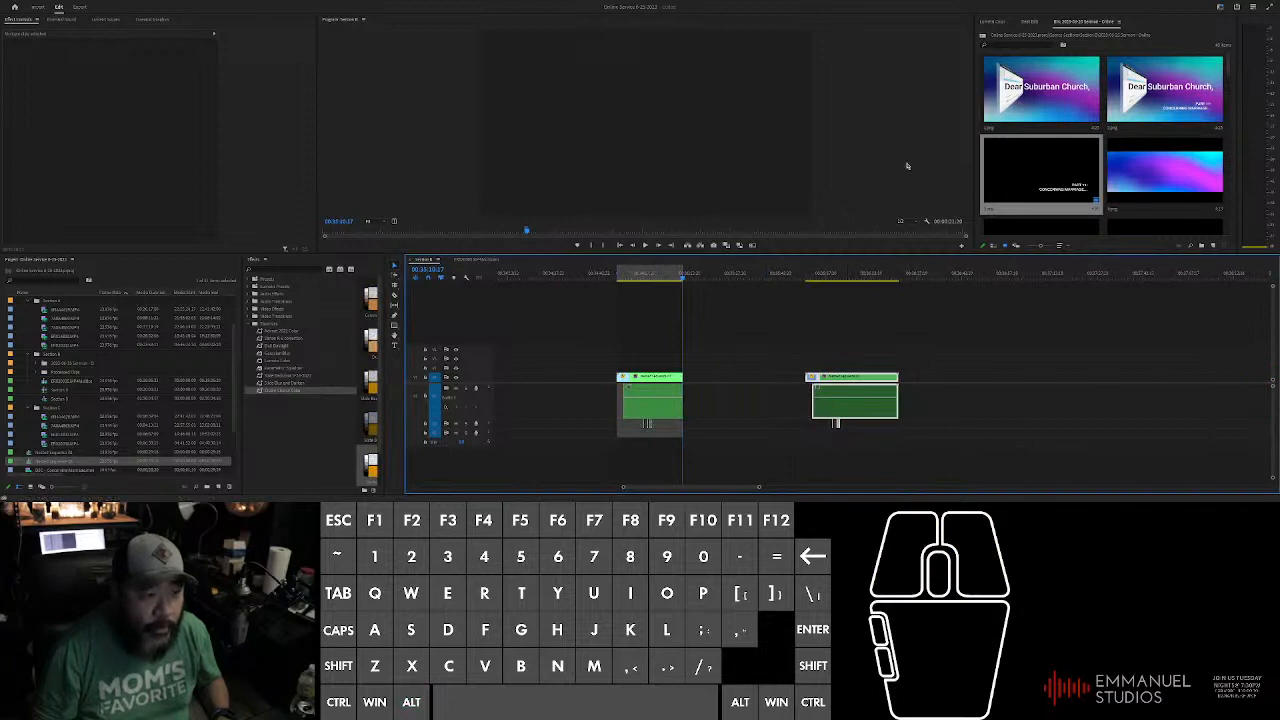
pyautogui.click(836, 300)
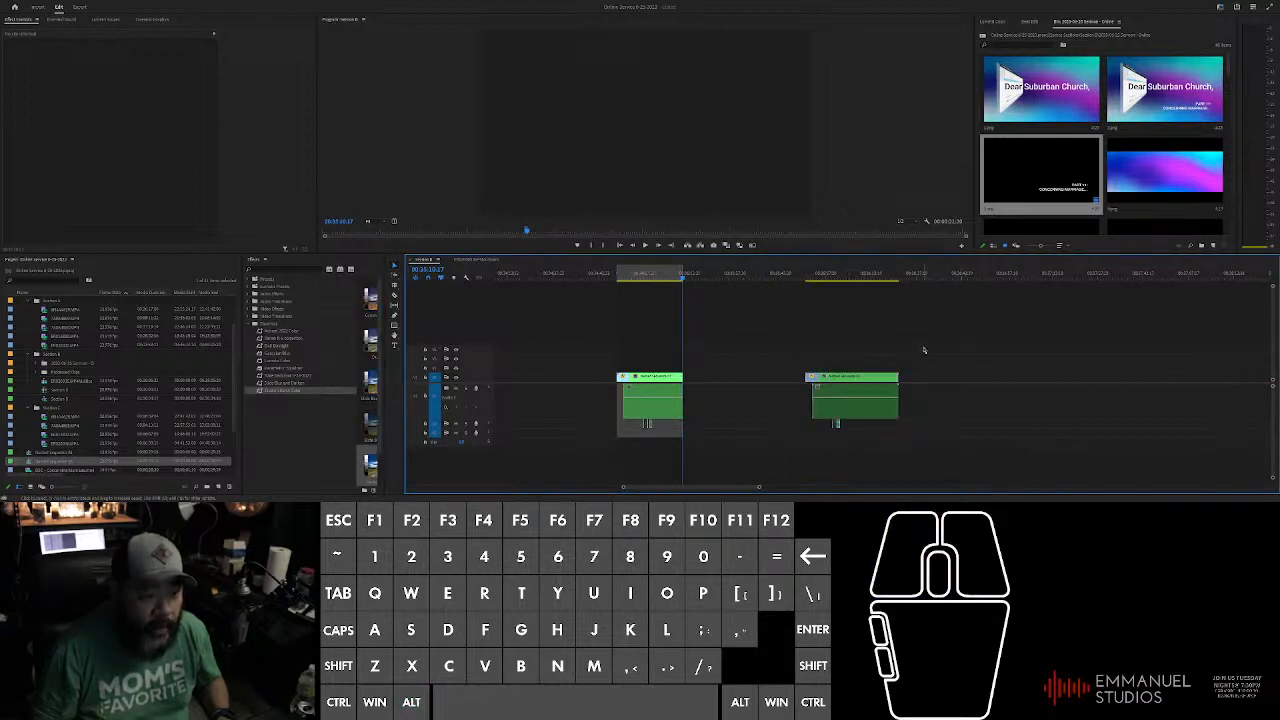
pyautogui.scroll(-4, 761, 416)
pyautogui.scroll(3, 761, 416)
pyautogui.moveTo(761, 416); pyautogui.dragTo(1071, 416)
pyautogui.scroll(-3, 1150, 445)
pyautogui.scroll(4, 1060, 420)
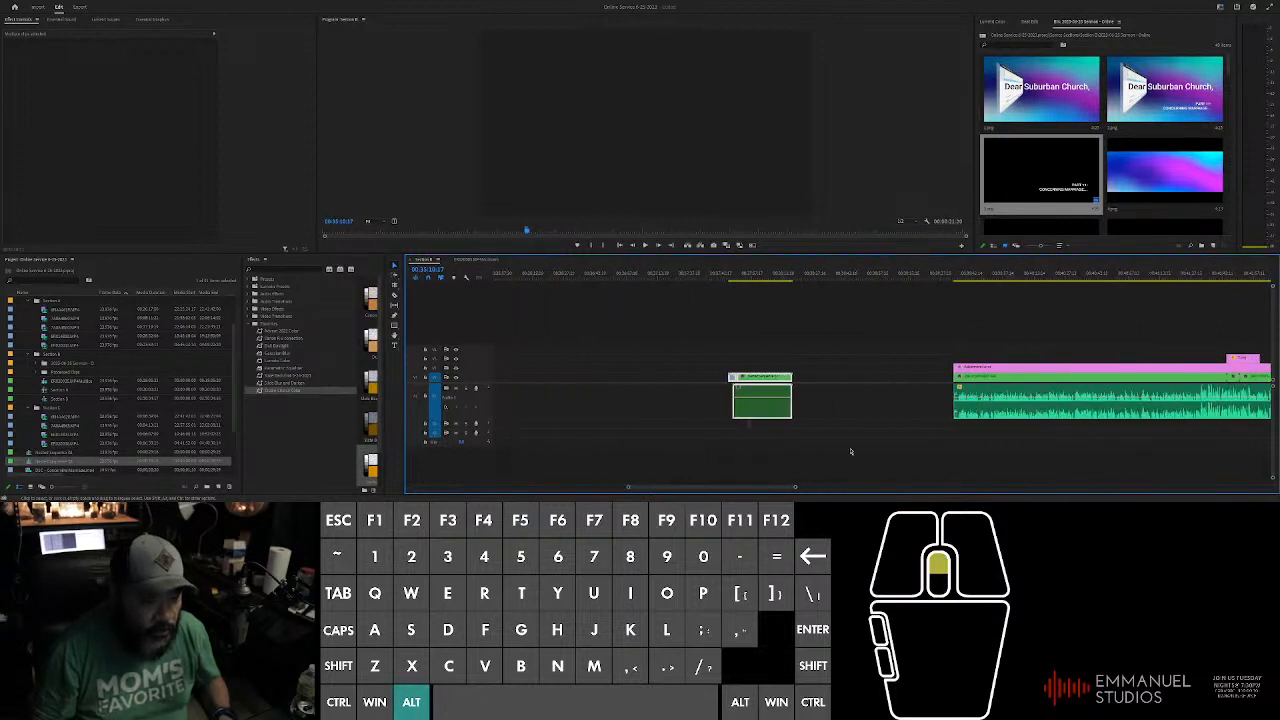
pyautogui.moveTo(616, 339); pyautogui.dragTo(973, 396)
pyautogui.scroll(3, 1060, 400)
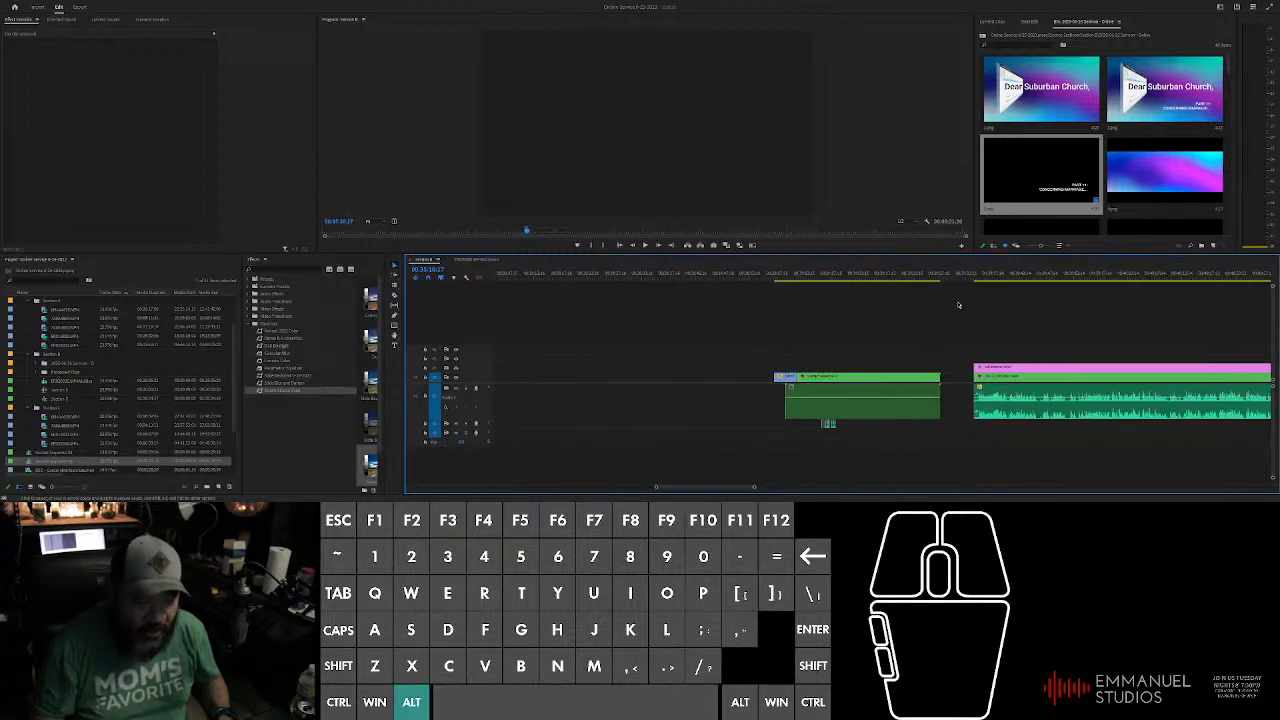
# Step: Play the opening of the sermon section after the bumper
pyautogui.click(980, 378)
pyautogui.scroll(2, 1046, 400)
pyautogui.press('space')
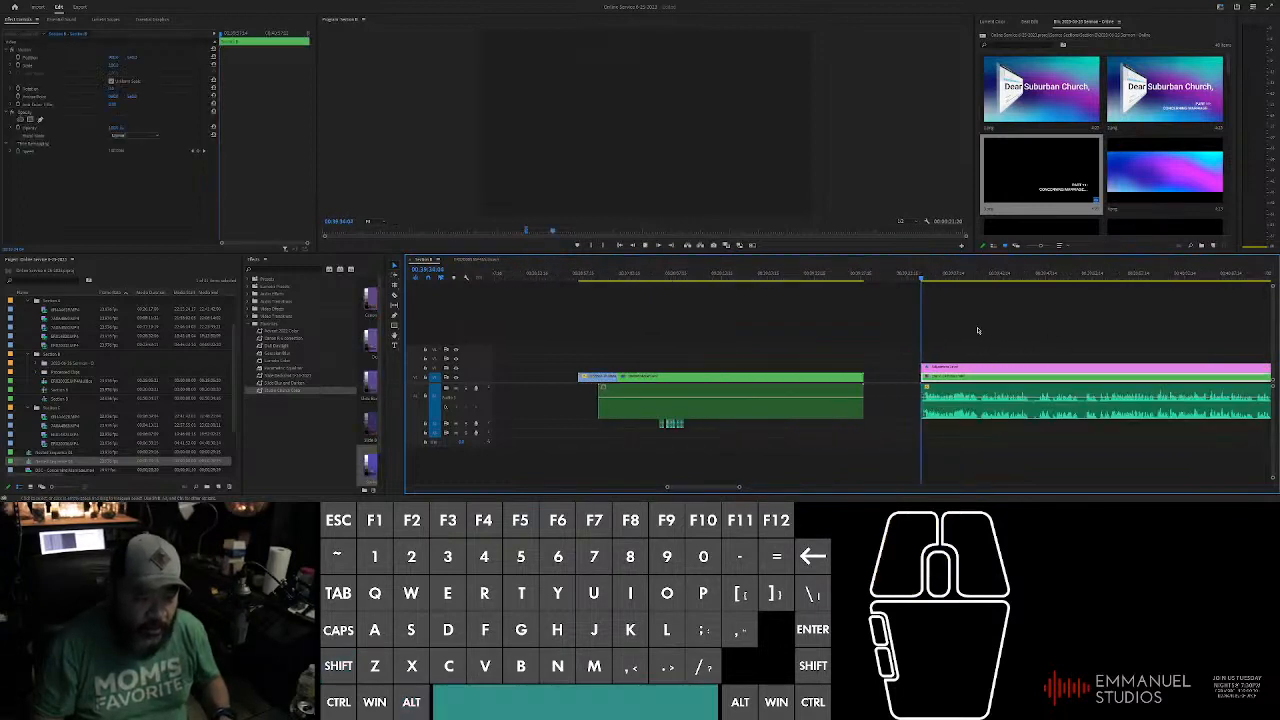
pyautogui.press('space')
pyautogui.keyDown('alt'); pyautogui.scroll(2, 717, 348); pyautogui.keyUp('alt')
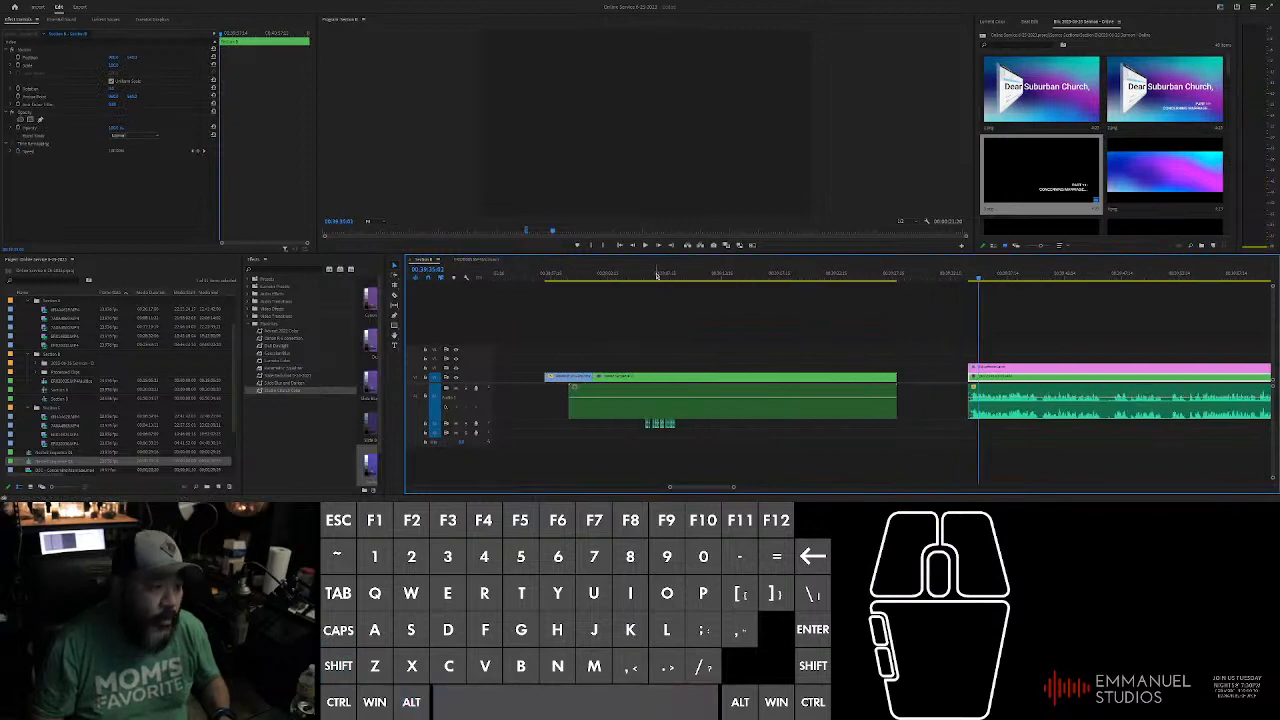
# Step: Play the bumper from its middle and stop at the point where it should be cut before the sermon
pyautogui.click(717, 348)
pyautogui.keyDown('alt'); pyautogui.scroll(2, 690, 345); pyautogui.keyUp('alt')
pyautogui.press('space')
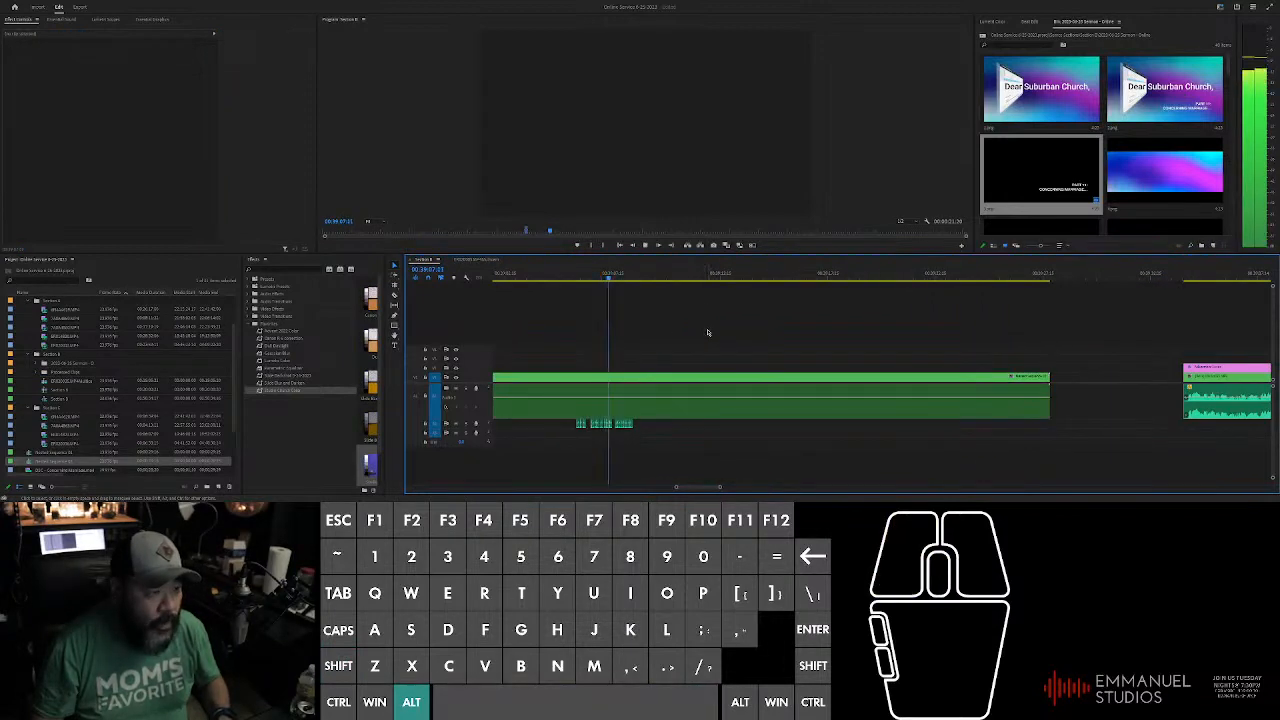
pyautogui.keyDown('alt'); pyautogui.scroll(-2, 712, 326); pyautogui.keyUp('alt')
pyautogui.keyDown('alt'); pyautogui.scroll(2, 749, 345); pyautogui.keyUp('alt')
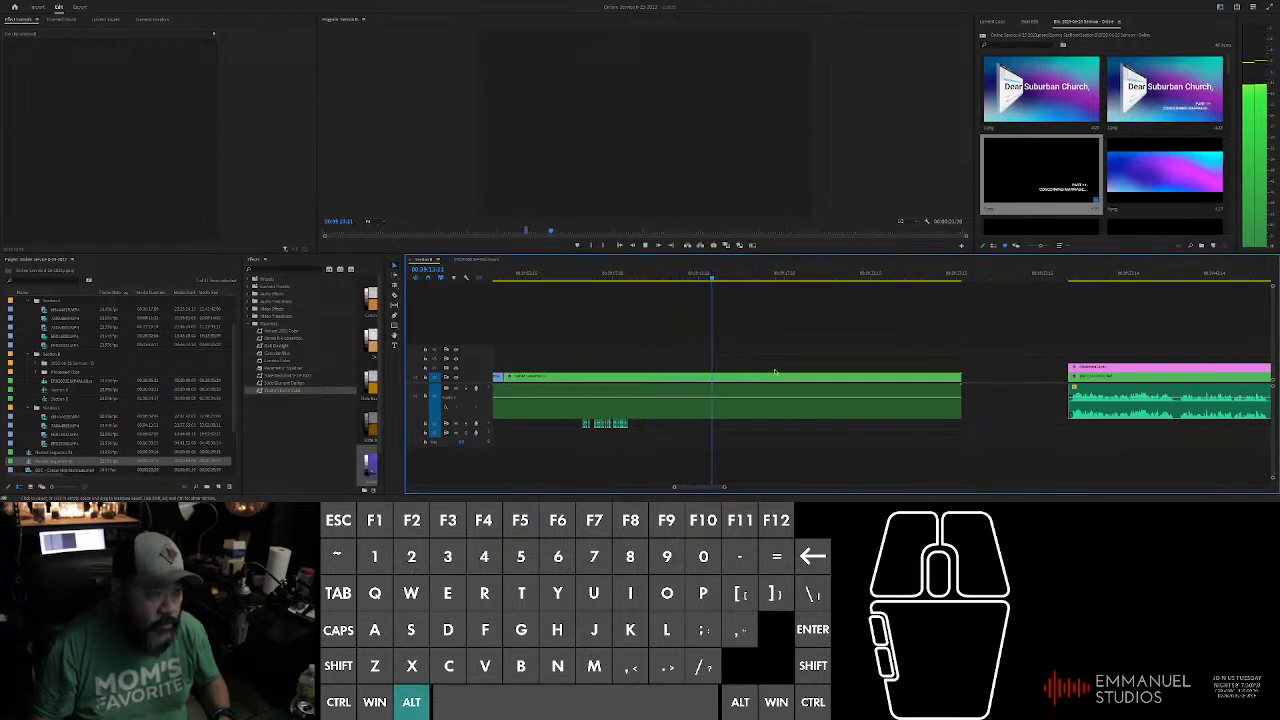
pyautogui.keyDown('alt'); pyautogui.scroll(1, 800, 346); pyautogui.keyUp('alt')
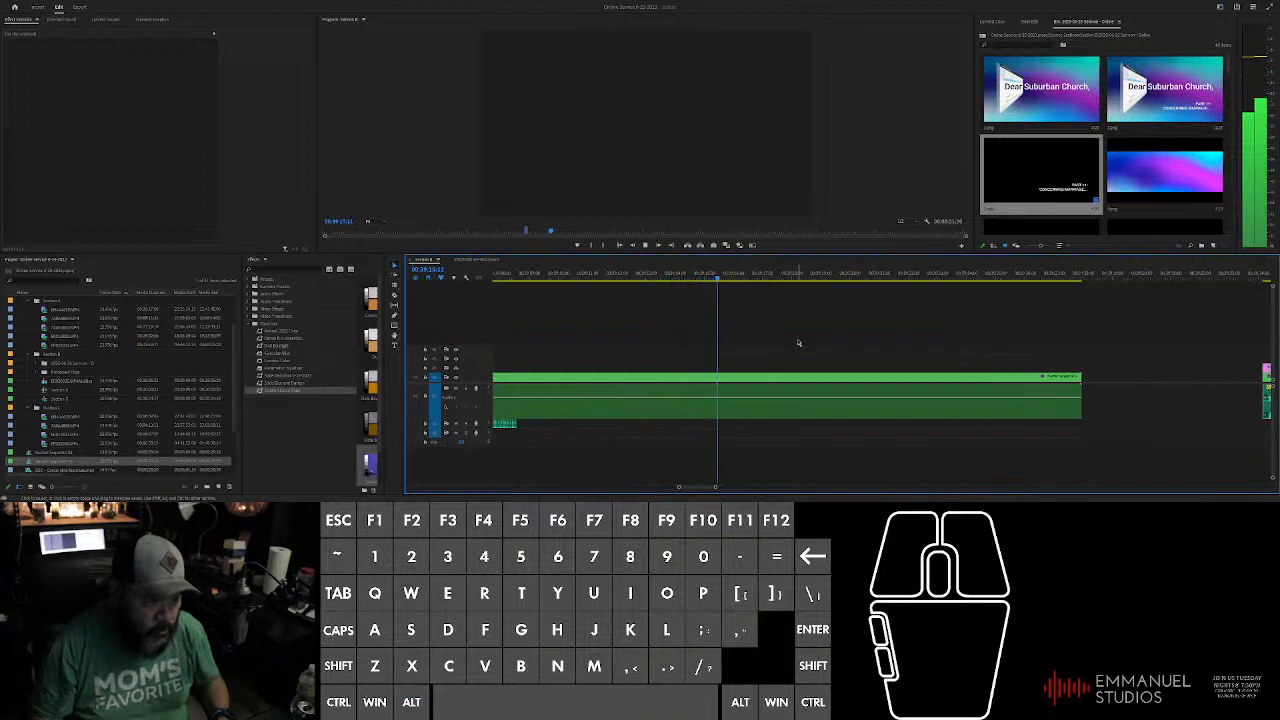
pyautogui.press('space')
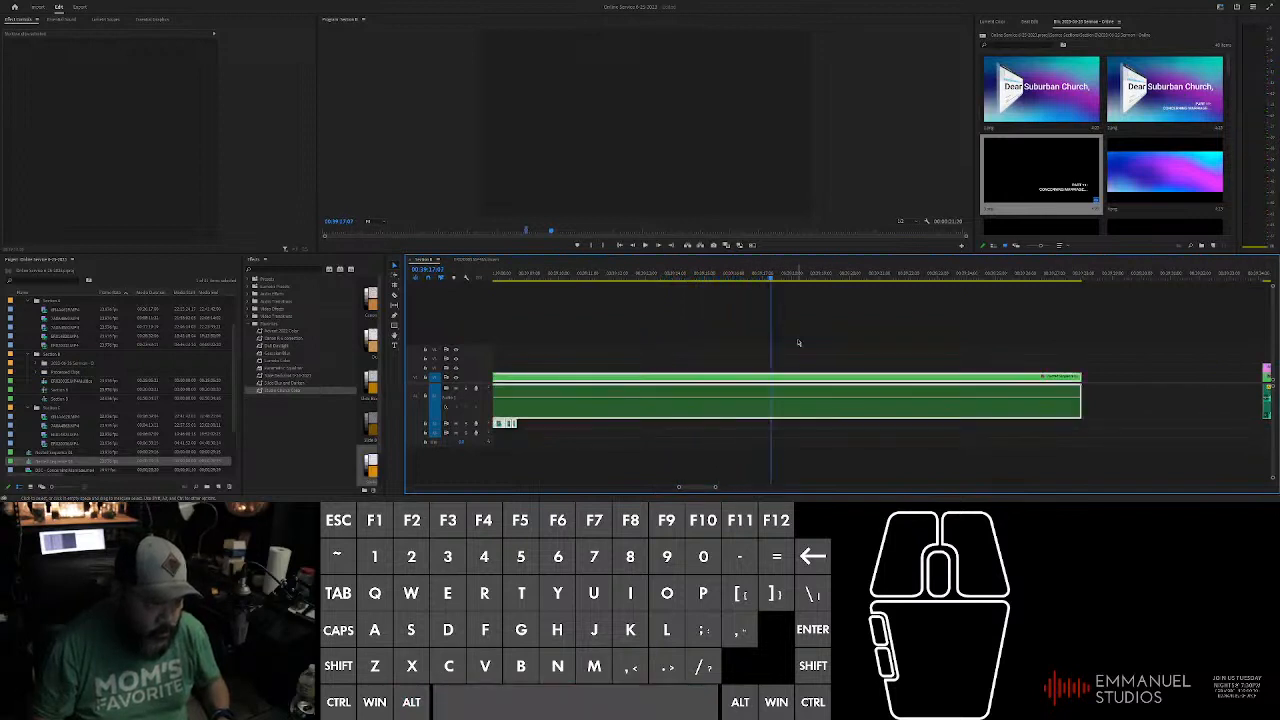
pyautogui.press('space')
pyautogui.press('space')
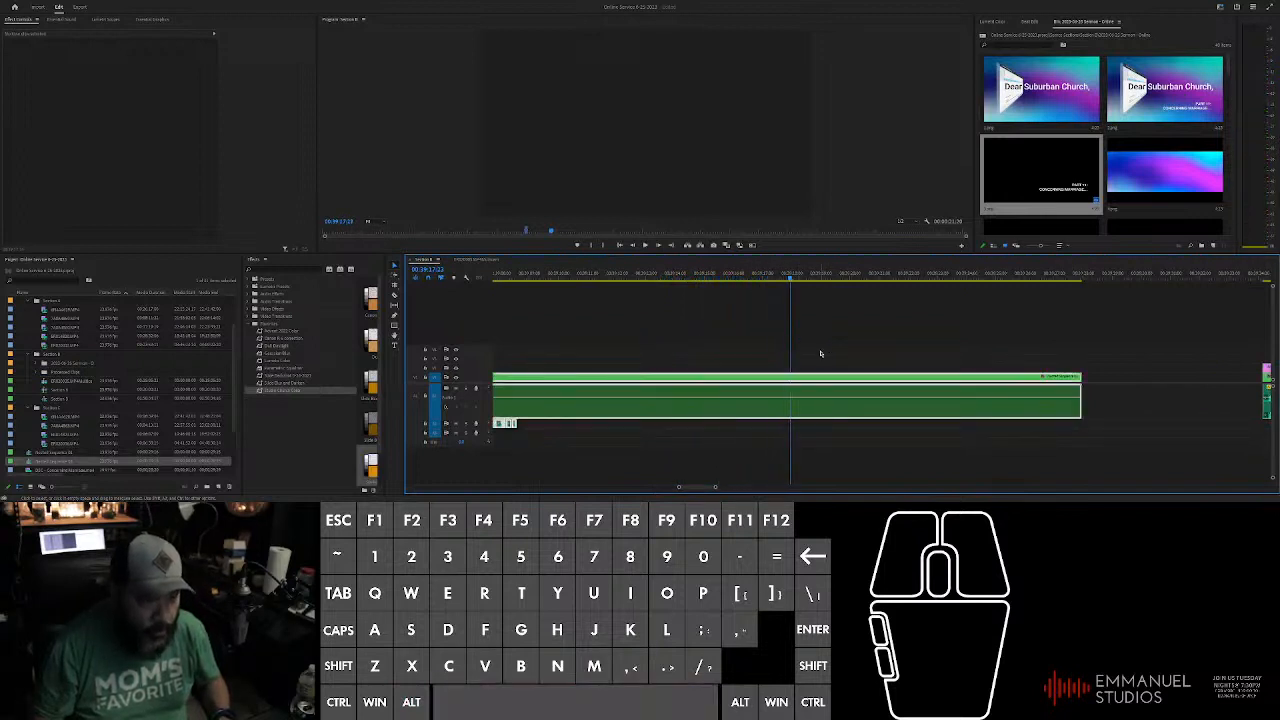
# Step: Split the bumper at the playhead and delete the remaining video and audio after the cut
pyautogui.click(845, 420)
pyautogui.hotkey('ctrl', 'k')
pyautogui.moveTo(882, 343); pyautogui.dragTo(898, 394)
pyautogui.press('Delete')
pyautogui.hotkey('ctrl', 'z')
pyautogui.click(852, 358)
pyautogui.keyDown('alt'); pyautogui.click(846, 376); pyautogui.keyUp('alt')
pyautogui.press('Delete')
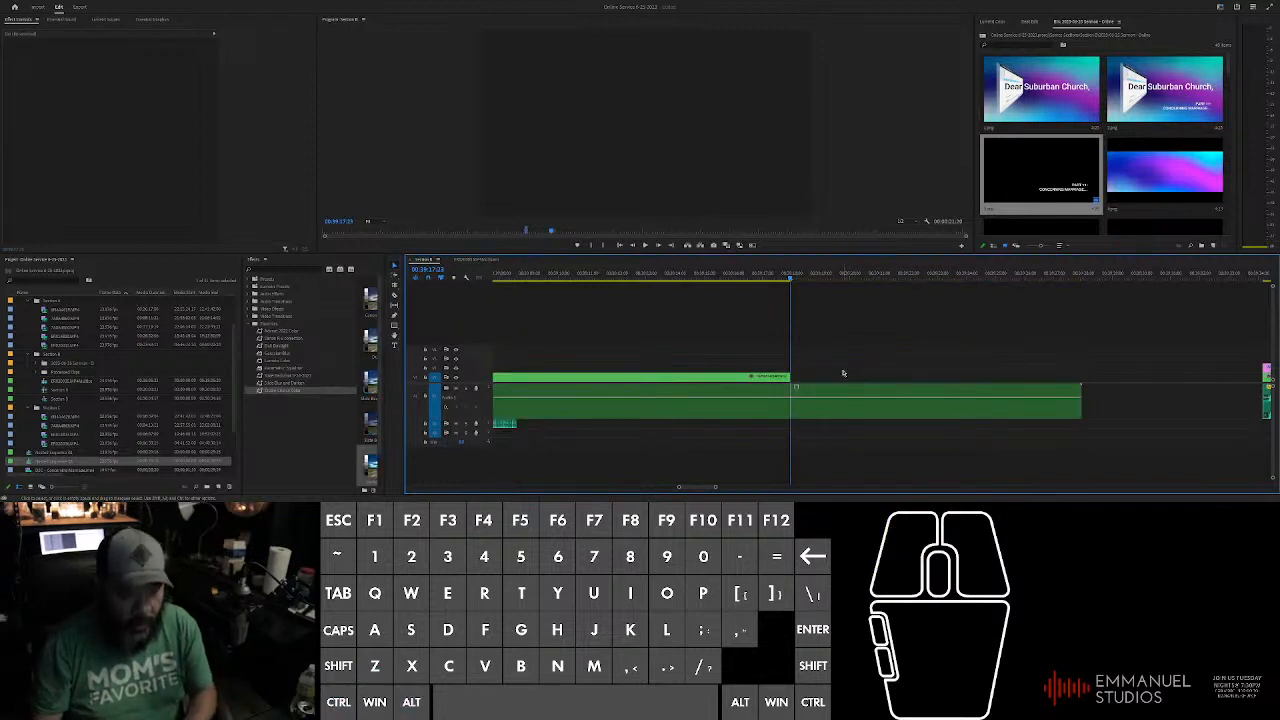
pyautogui.keyDown('alt'); pyautogui.click(843, 397); pyautogui.keyUp('alt')
pyautogui.press('Delete')
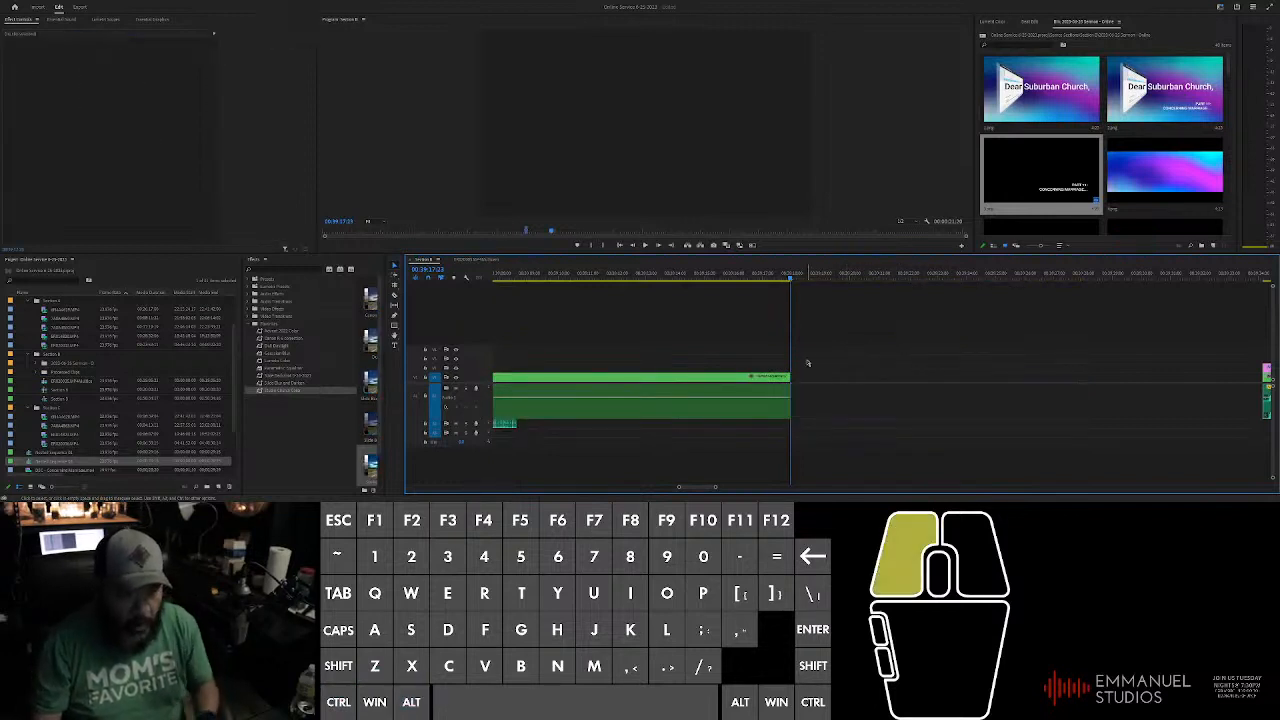
# Step: Trim only the bumper's video end so that it stops slightly before its audio, checking the cut point by playback
pyautogui.scroll(-2, 814, 363)
pyautogui.scroll(1, 814, 363)
pyautogui.moveTo(806, 376)
pyautogui.keyDown('alt'); pyautogui.mouseDown()
pyautogui.moveTo(762, 377)
pyautogui.moveTo(777, 378)
pyautogui.mouseUp(); pyautogui.keyUp('alt')
pyautogui.press('space')
pyautogui.scroll(1, 800, 327)
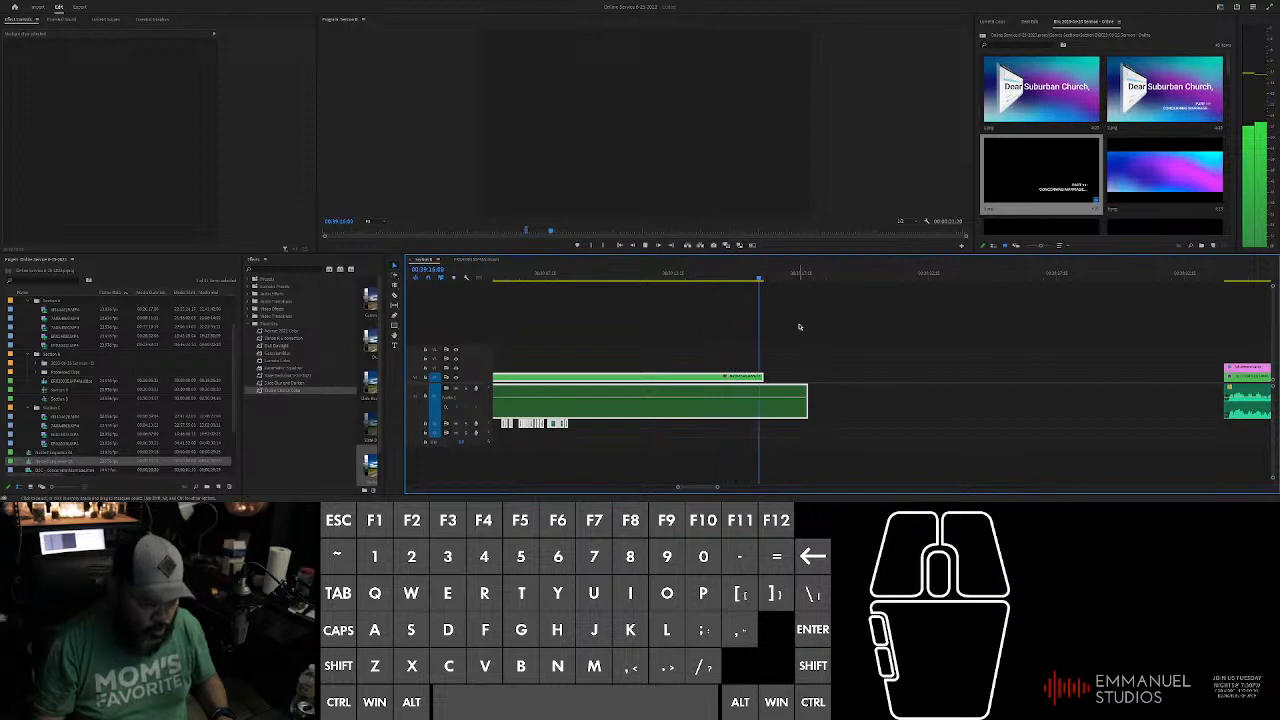
pyautogui.press('space')
pyautogui.keyDown('alt'); pyautogui.click(770, 377); pyautogui.keyUp('alt')
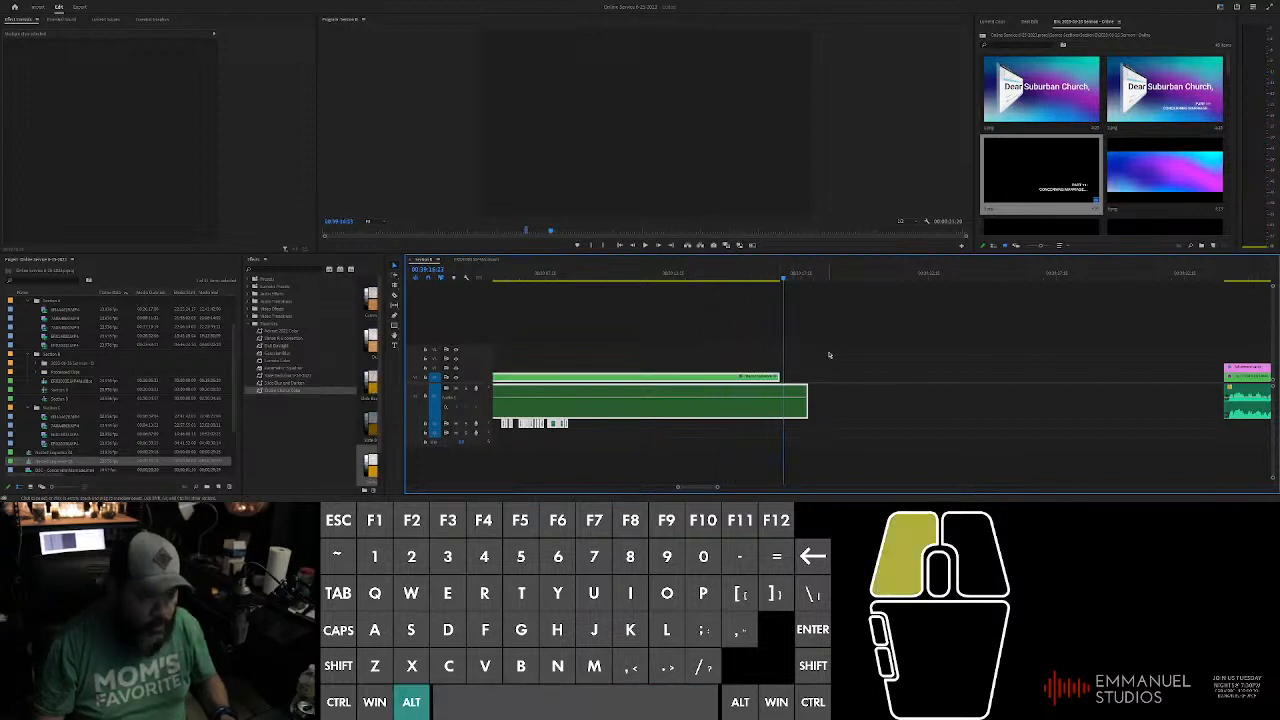
# Step: Move the bumper group against the start of the sermon section, with its audio on a lower track overlapping the sermon audio
pyautogui.scroll(-5, 770, 377)
pyautogui.moveTo(618, 322); pyautogui.dragTo(793, 427)
pyautogui.moveTo(814, 380); pyautogui.dragTo(886, 383)
pyautogui.scroll(-4, 886, 383)
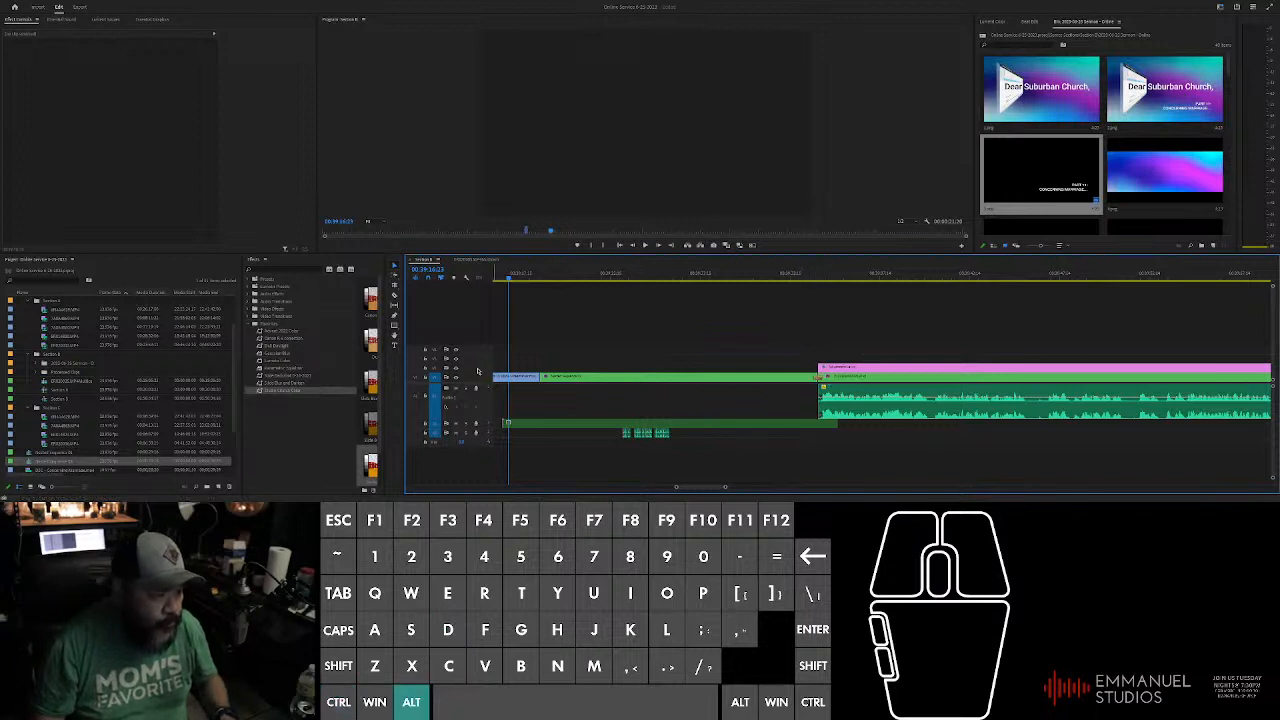
# Step: Fade in the adjustment layer above the sermon clip with opacity keyframes at its start
pyautogui.scroll(3, 760, 338)
pyautogui.scroll(-2, 951, 320)
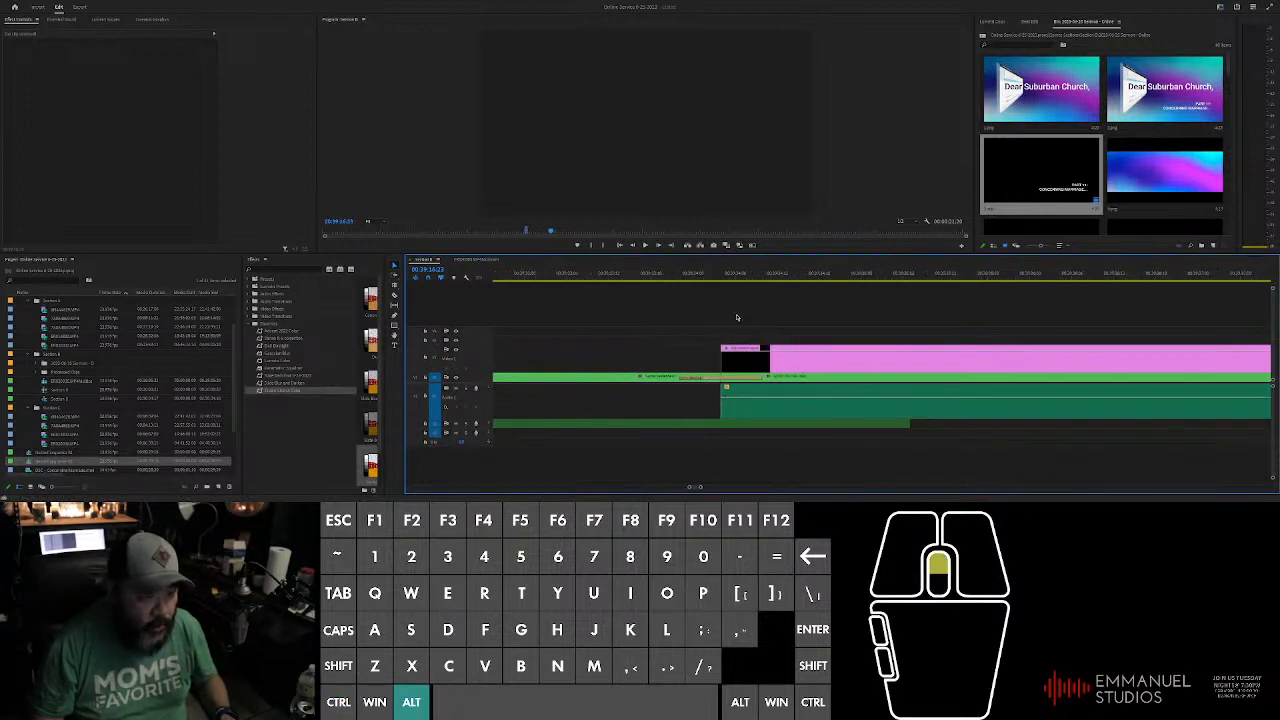
pyautogui.keyDown('ctrl'); pyautogui.click(768, 356); pyautogui.keyUp('ctrl')
pyautogui.click(760, 354)
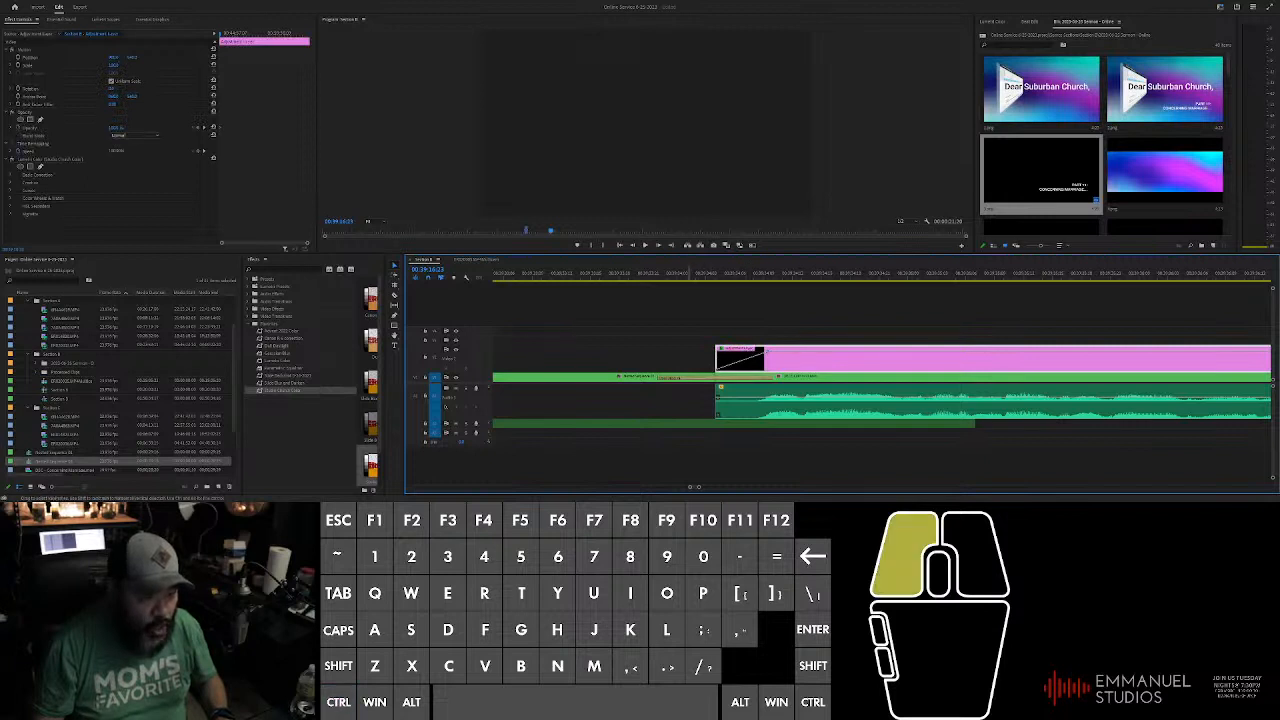
# Step: Play the bumper from its opening clip into the sermon to check the transition and the sound overlap
pyautogui.scroll(-5, 612, 346)
pyautogui.scroll(-3, 612, 346)
pyautogui.keyDown('shift'); pyautogui.click(580, 340); pyautogui.keyUp('shift')
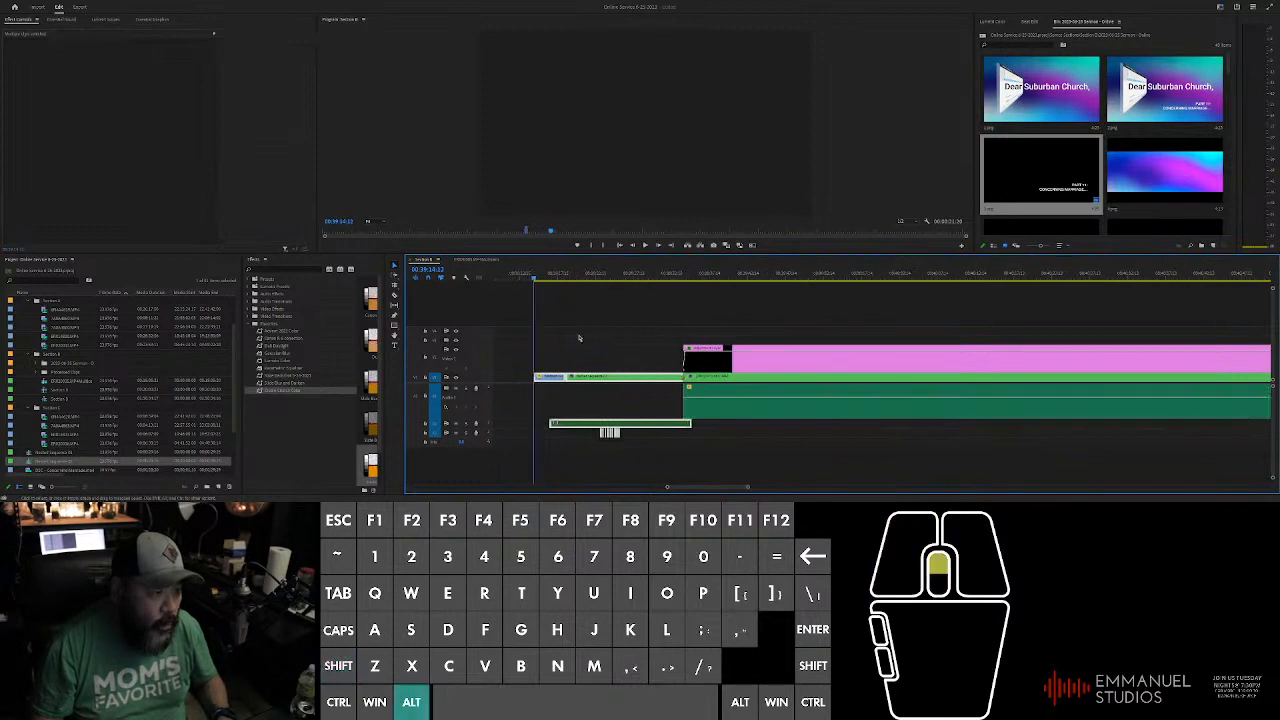
pyautogui.scroll(3, 578, 340)
pyautogui.click(675, 341)
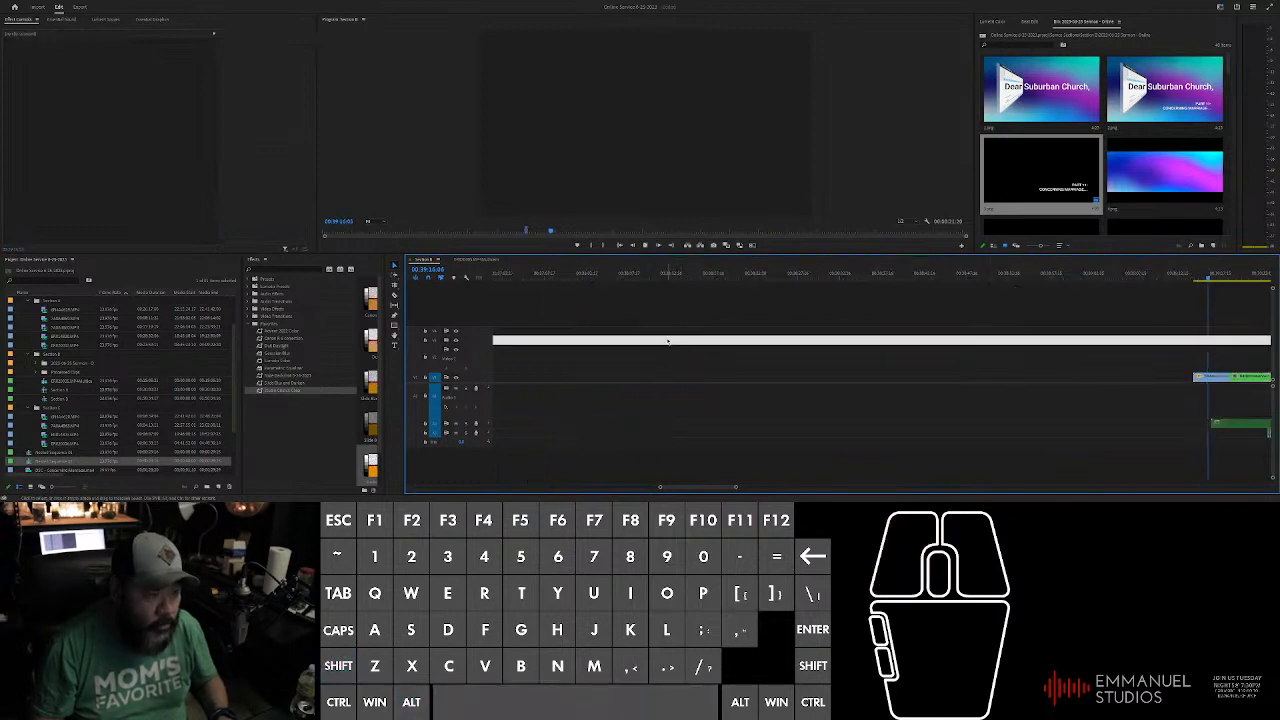
pyautogui.press('space')
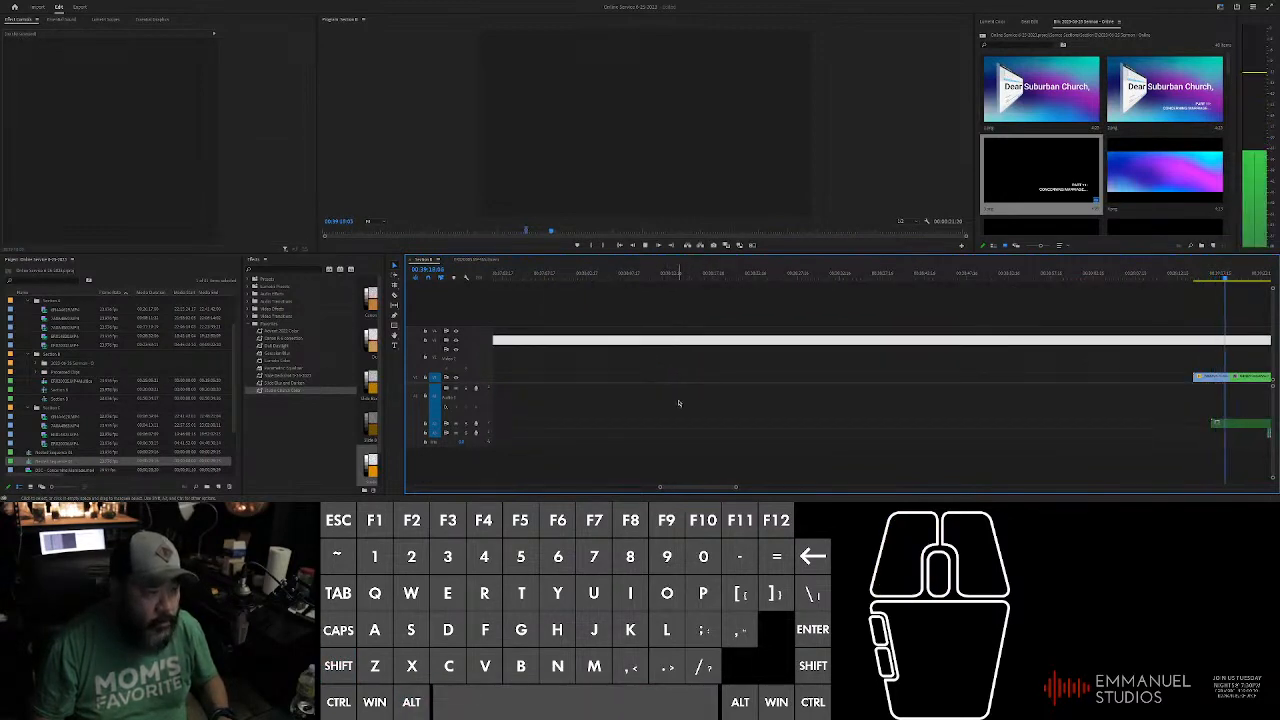
pyautogui.click(650, 376)
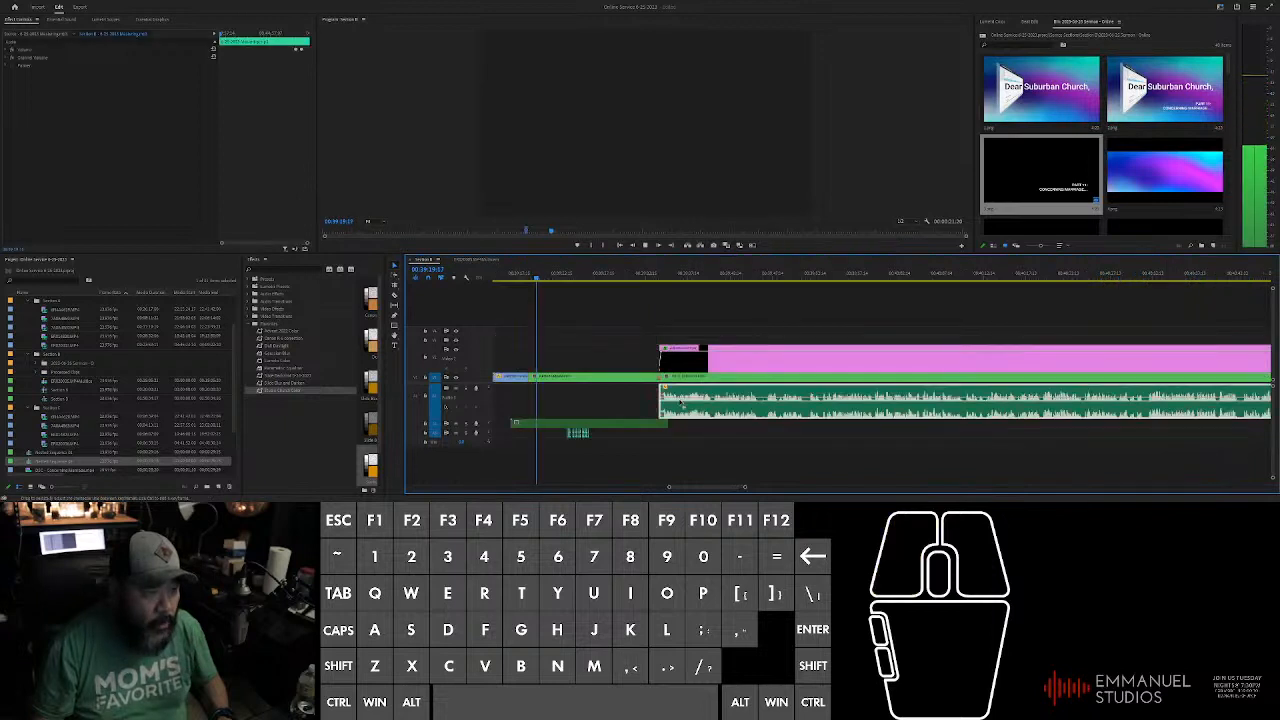
pyautogui.click(630, 321)
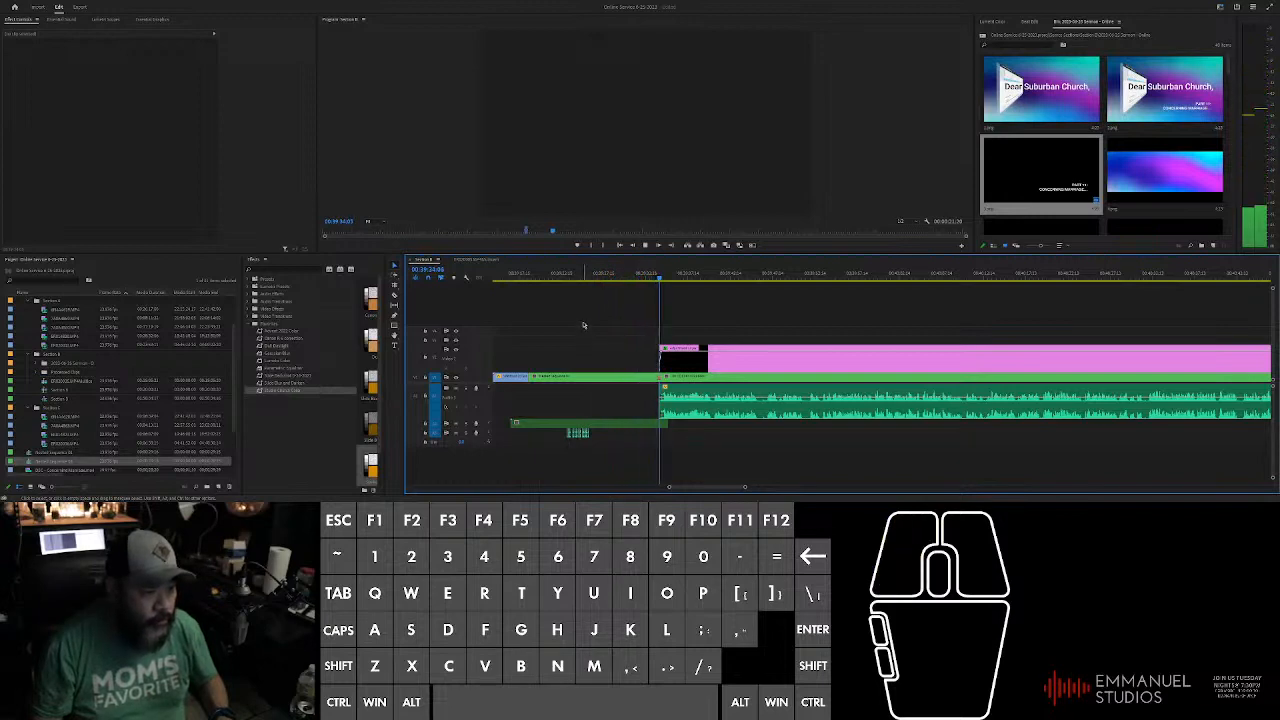
pyautogui.click(601, 318)
pyautogui.press('space')
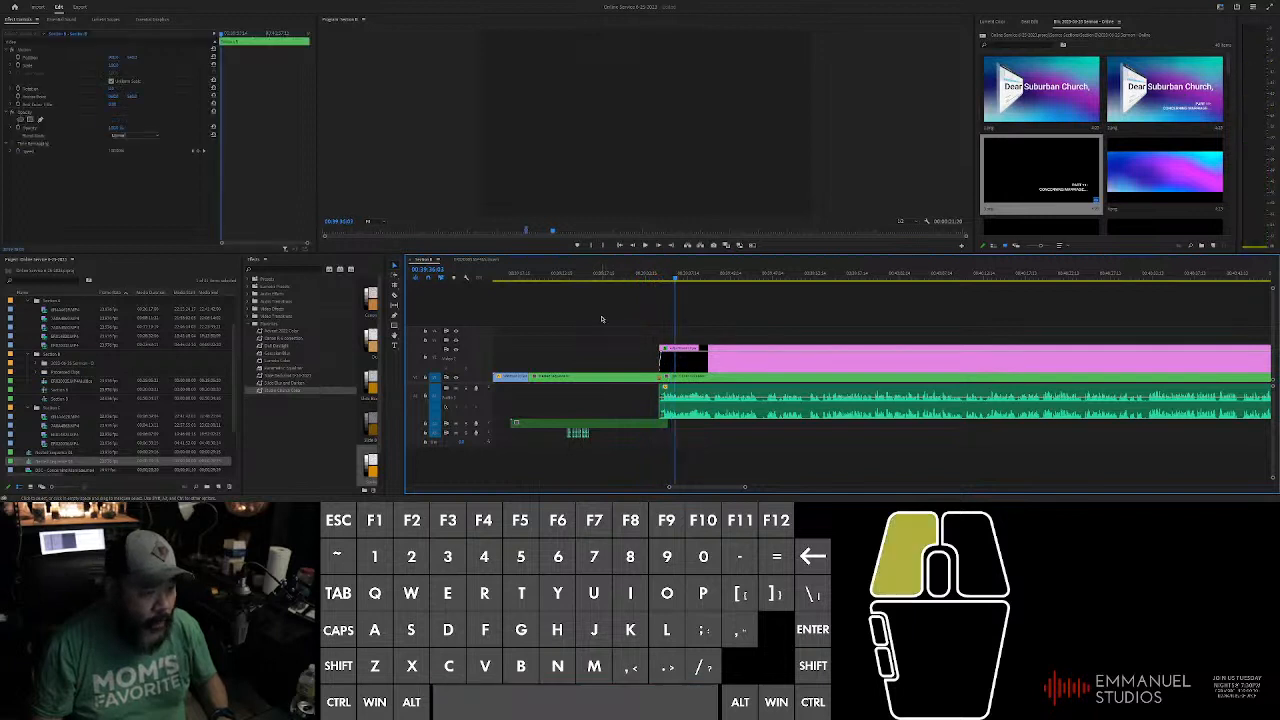
# Step: Find the speaker's lower third in the project's graphics bins and place it above the adjustment layer at the playhead
pyautogui.scroll(3, 30, 335)
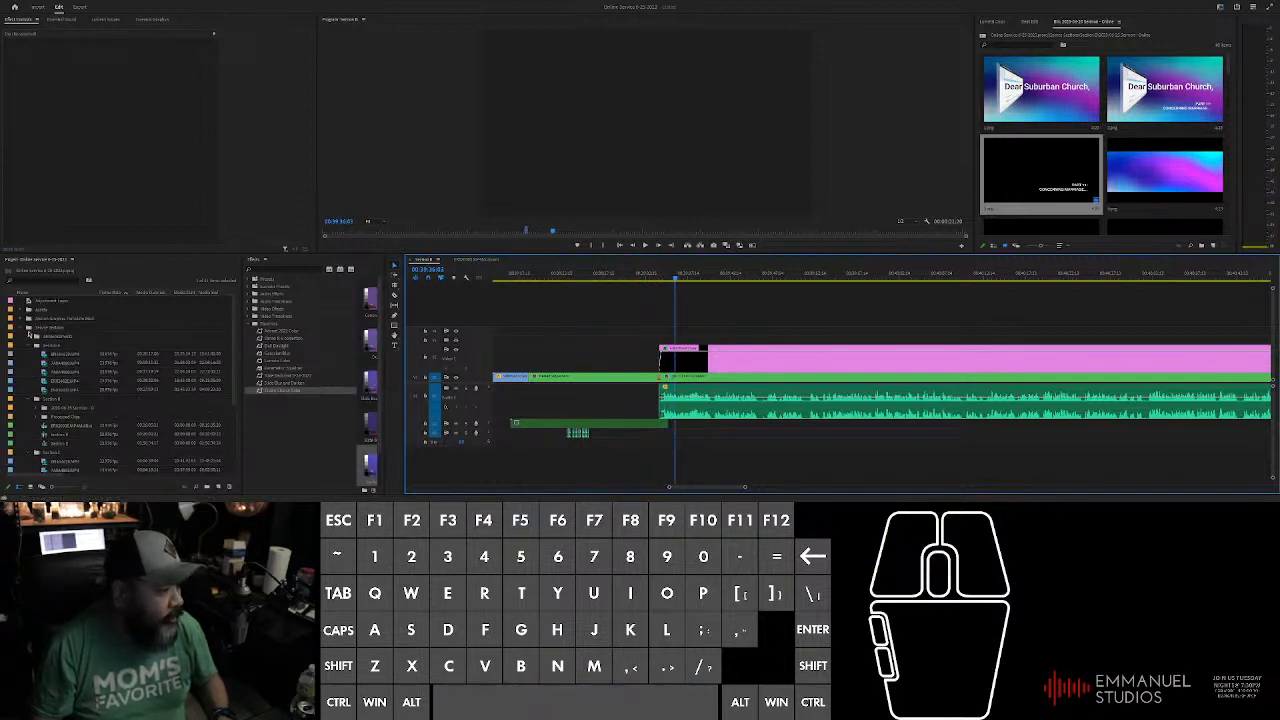
pyautogui.click(28, 333)
pyautogui.click(21, 314)
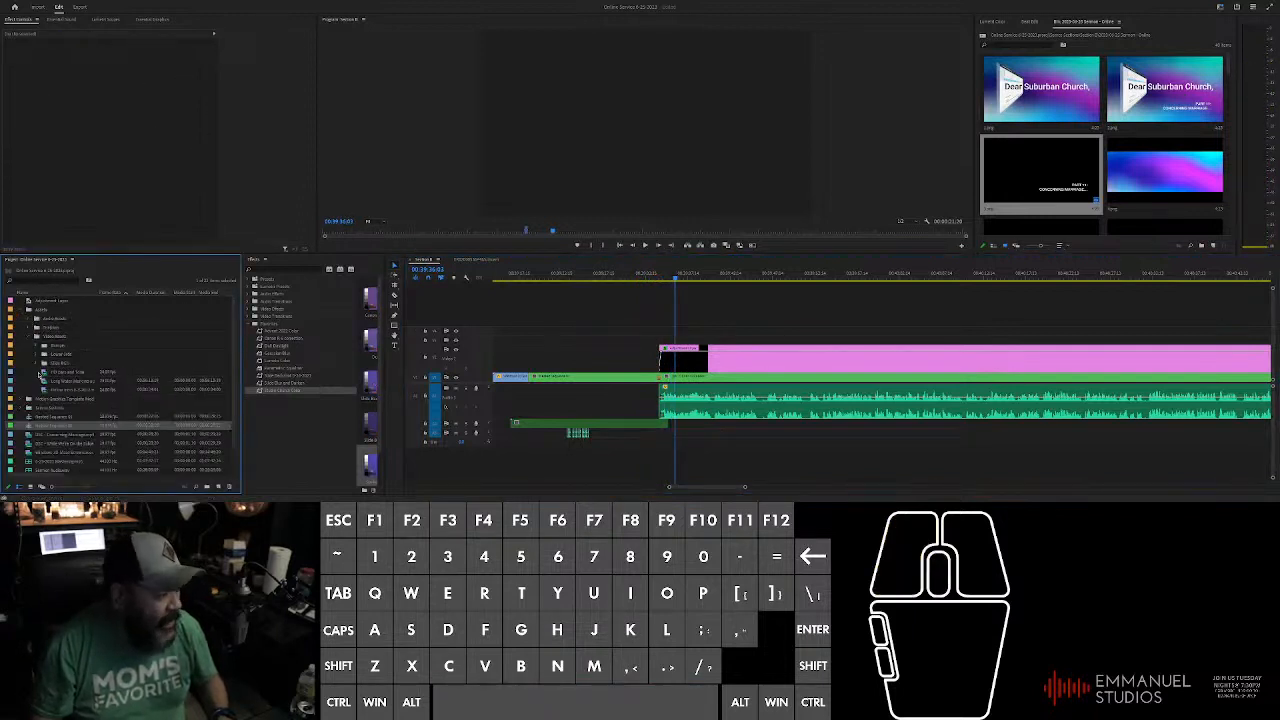
pyautogui.click(40, 356)
pyautogui.scroll(-2, 91, 397)
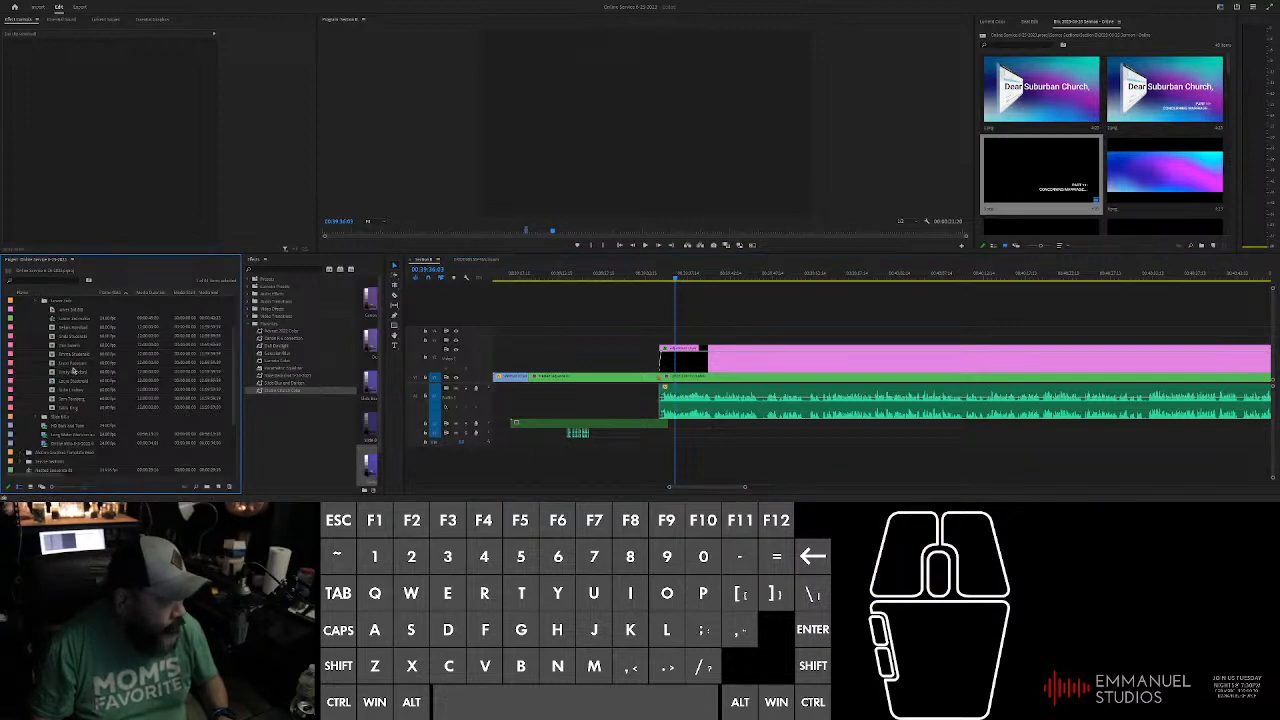
pyautogui.click(74, 337)
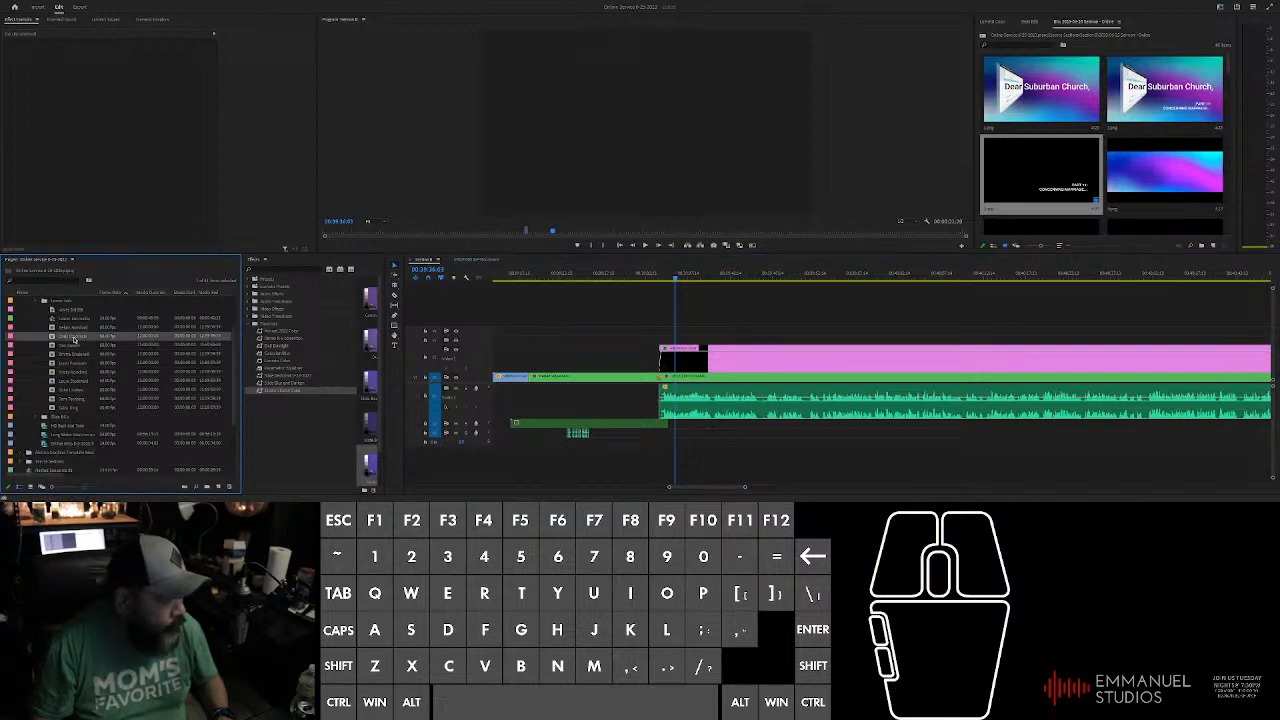
pyautogui.moveTo(52, 337); pyautogui.dragTo(676, 340)
# Step: Shift the speaker's lower third earlier to just after the sermon clip's start and place the playhead within it at 00:39:37:06
pyautogui.scroll(4, 676, 340)
pyautogui.click(685, 342)
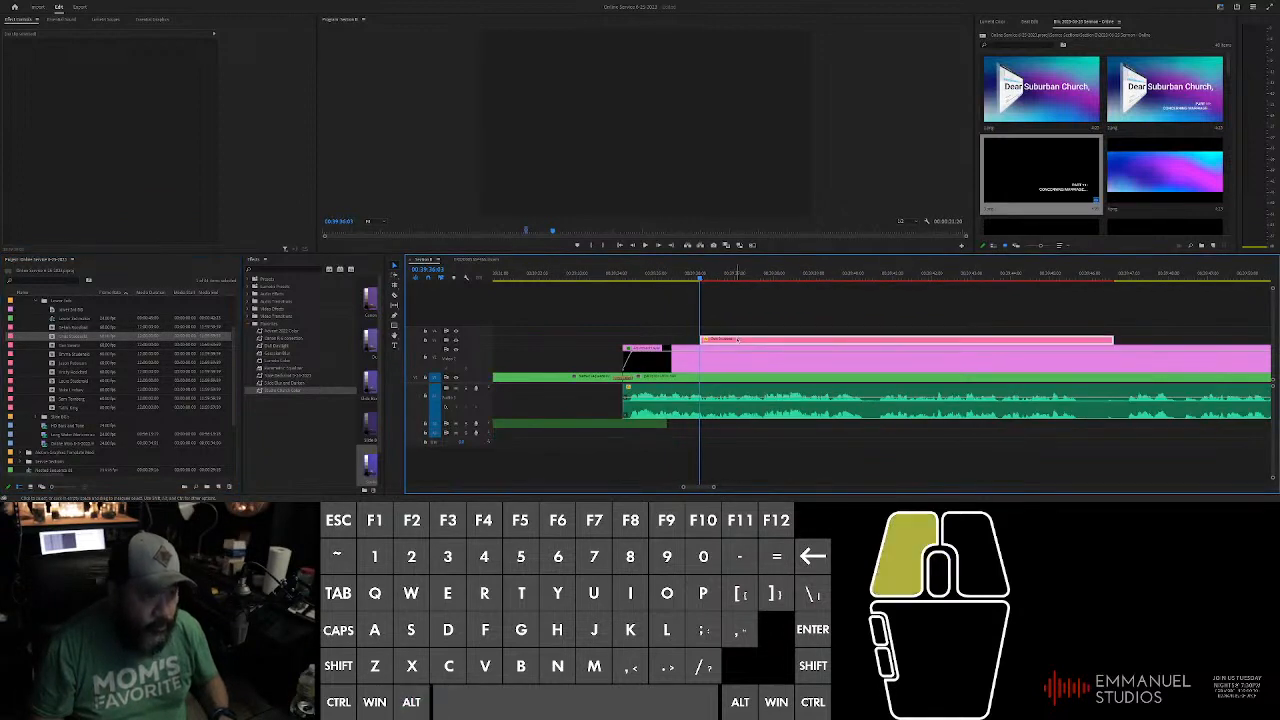
pyautogui.press('Up')
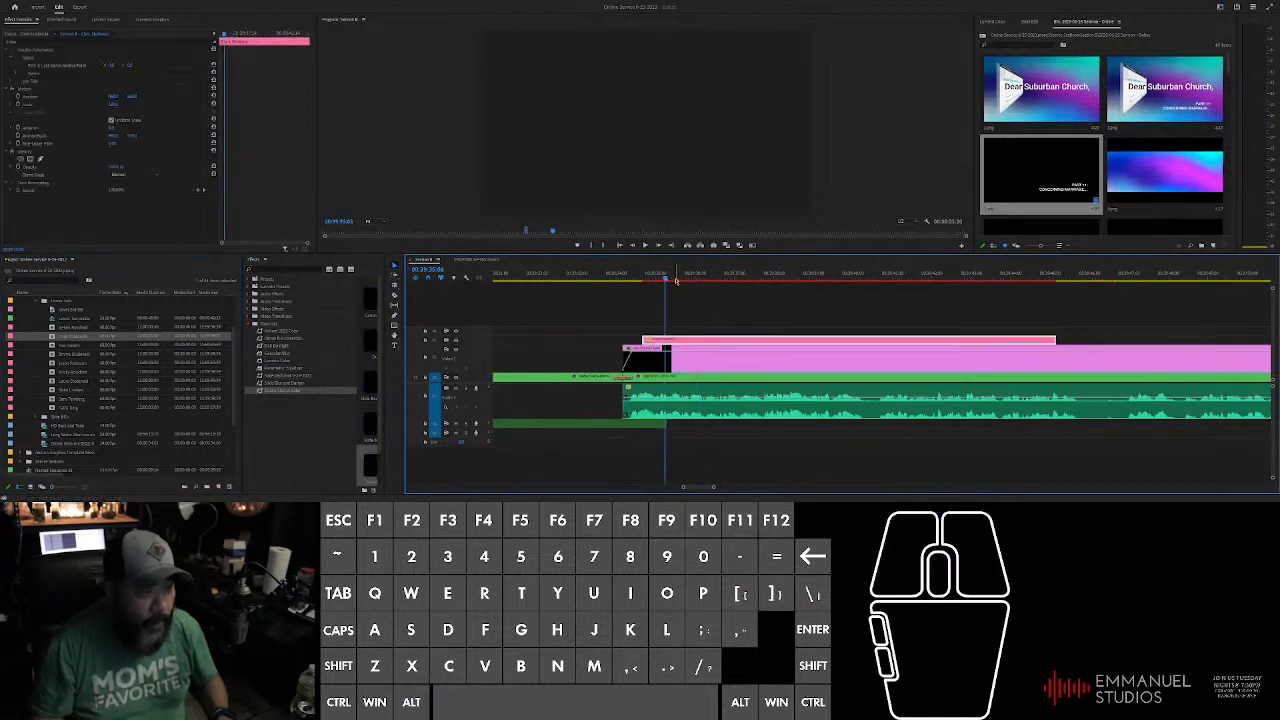
pyautogui.click(4, 75)
pyautogui.click(744, 277)
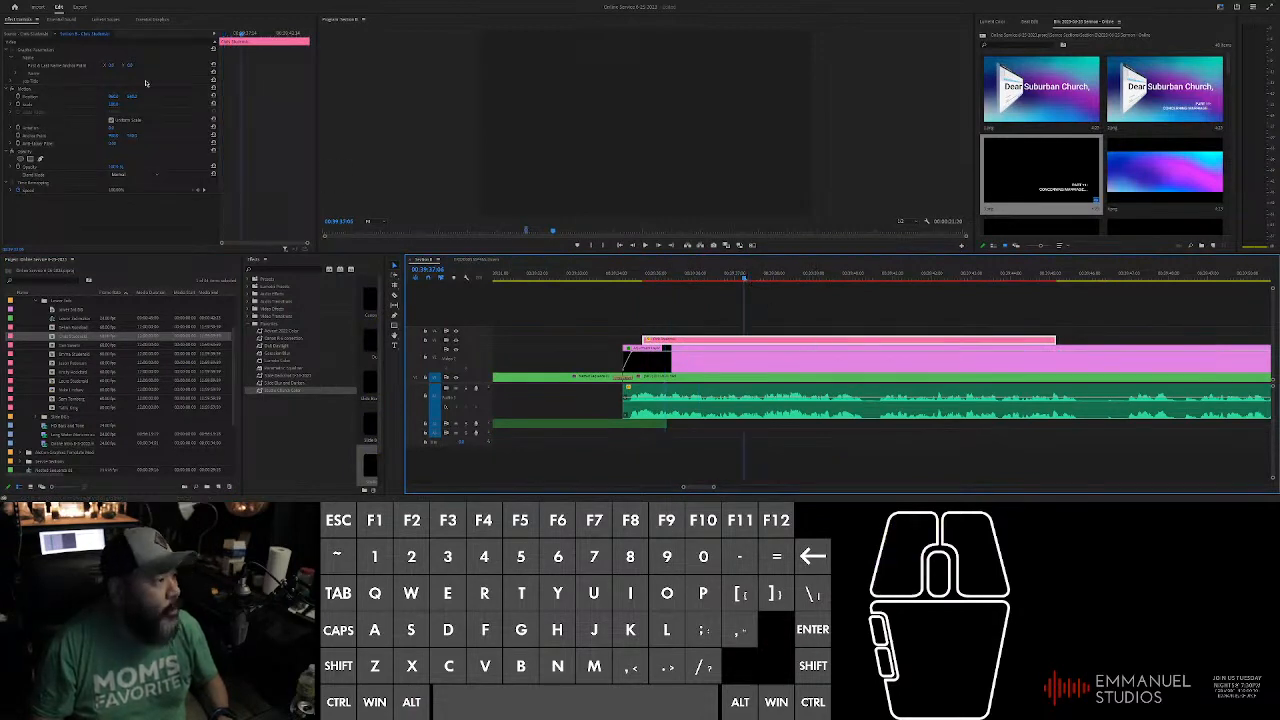
# Step: Scale down the speaker's lower third and reposition it in the frame using its Motion settings
pyautogui.click(118, 104)
pyautogui.click(125, 81)
pyautogui.click(21, 88)
pyautogui.click(615, 189)
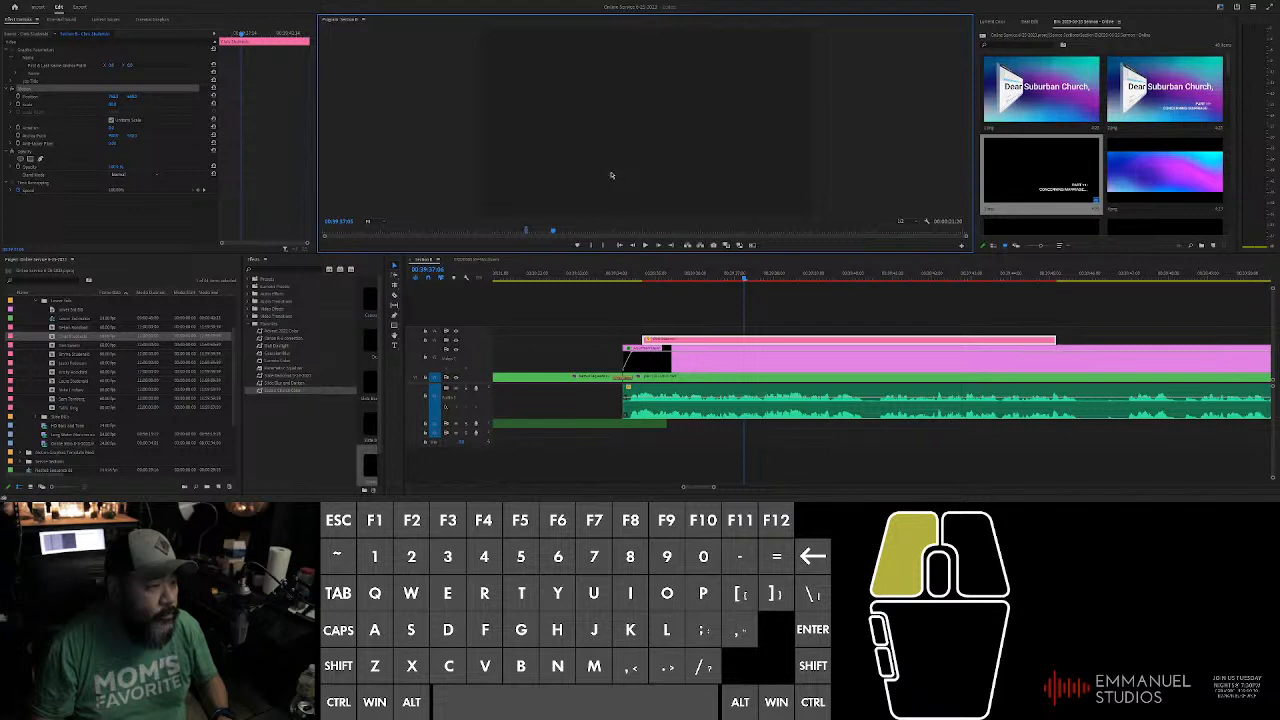
pyautogui.click(833, 310)
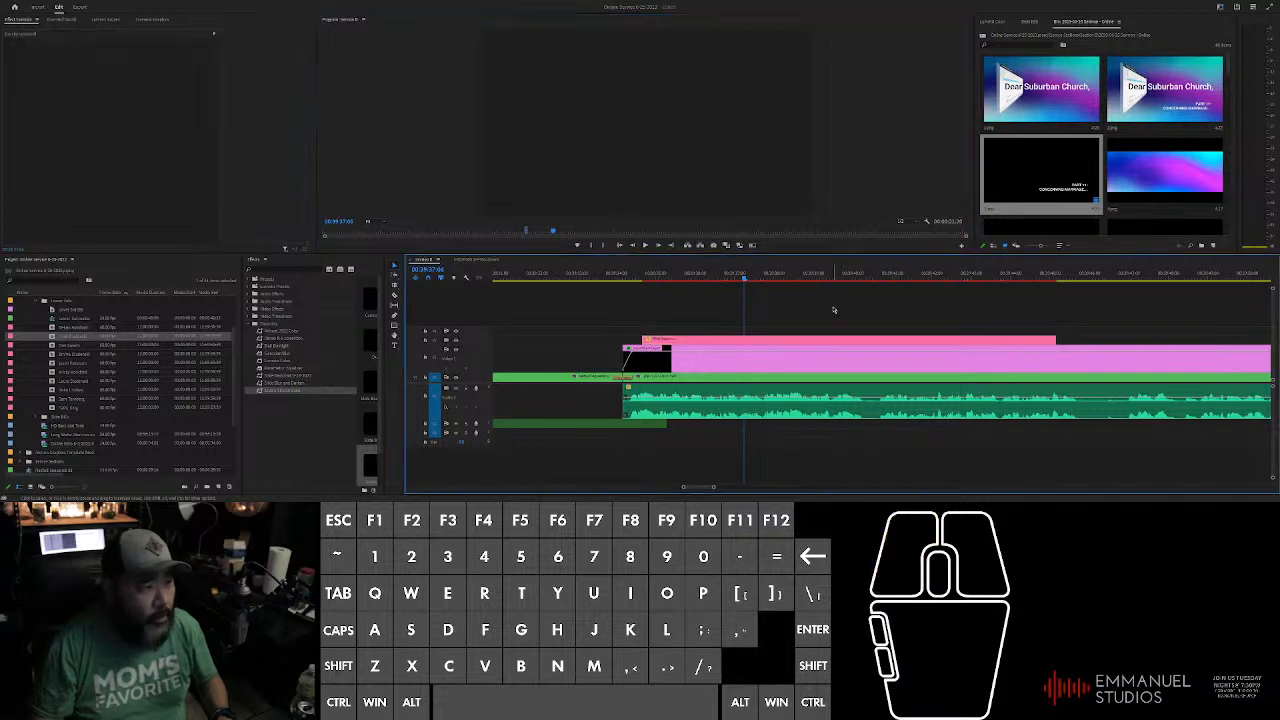
# Step: Play the sequence from the sermon clip's start past the end of the lower third to check its appearance and timing
pyautogui.moveTo(656, 277); pyautogui.dragTo(624, 281)
pyautogui.press('space')
pyautogui.hscroll(-4, 728, 323)
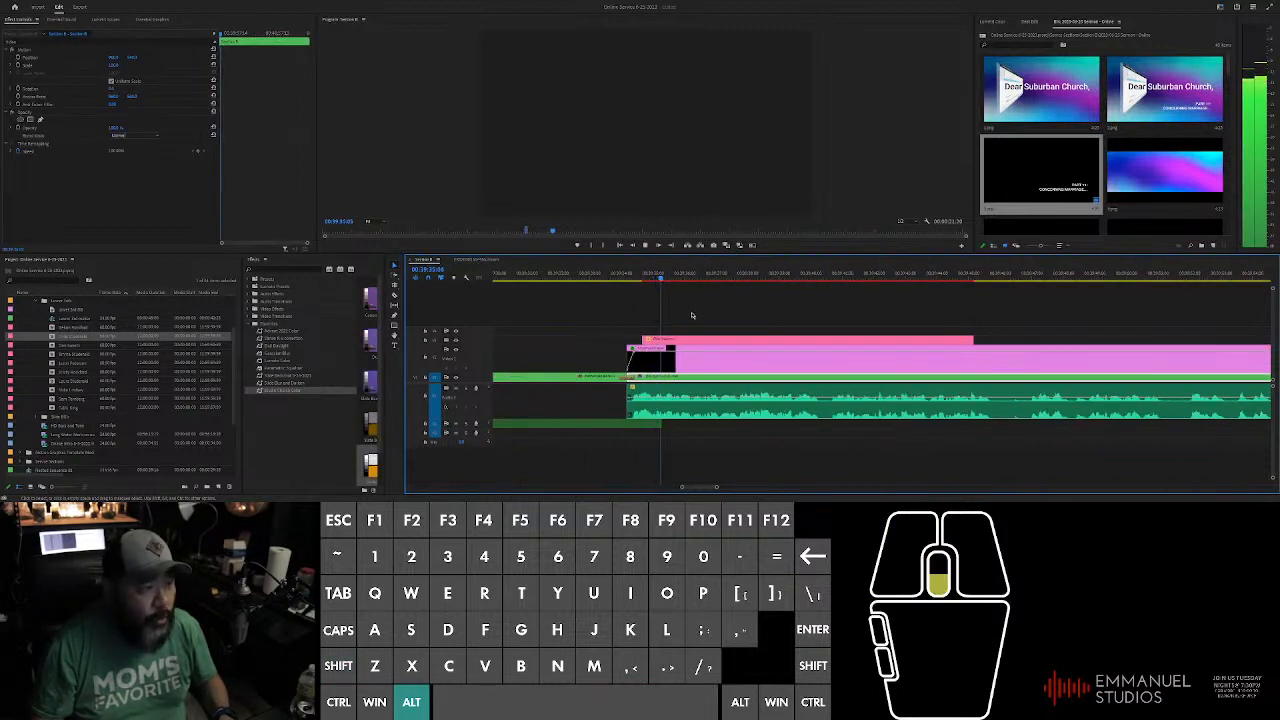
pyautogui.click(777, 310)
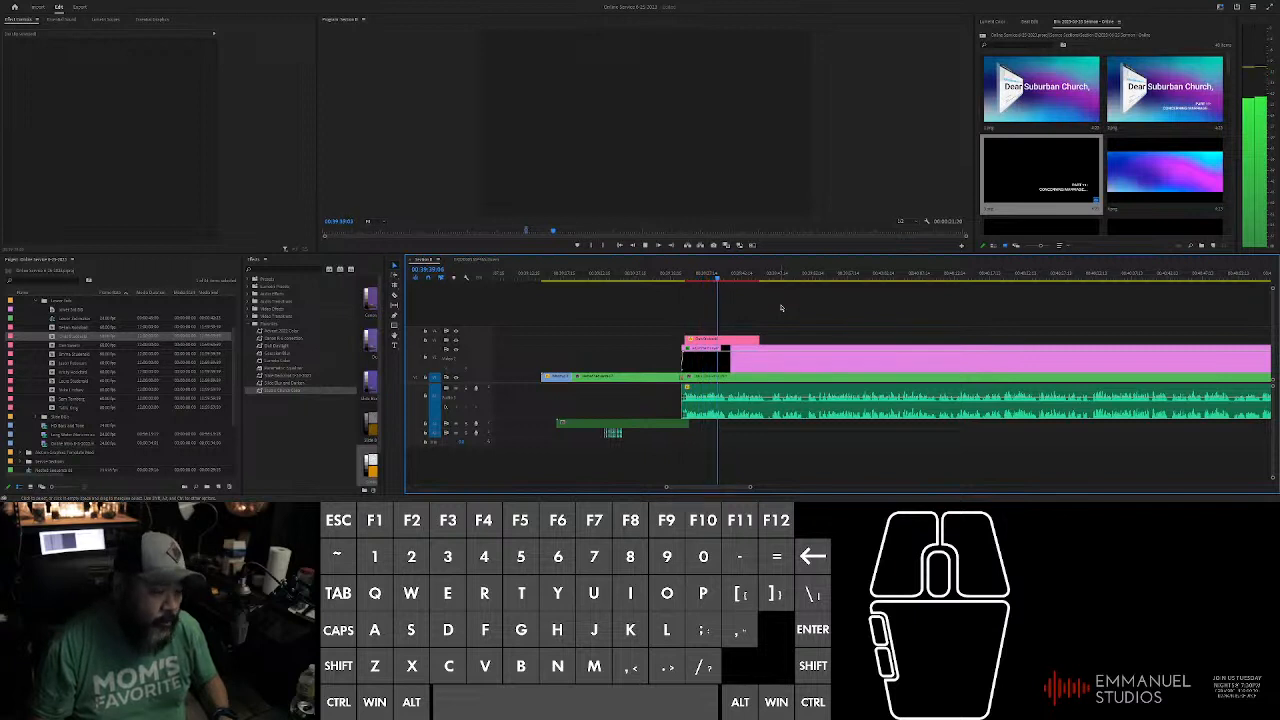
pyautogui.click(776, 309)
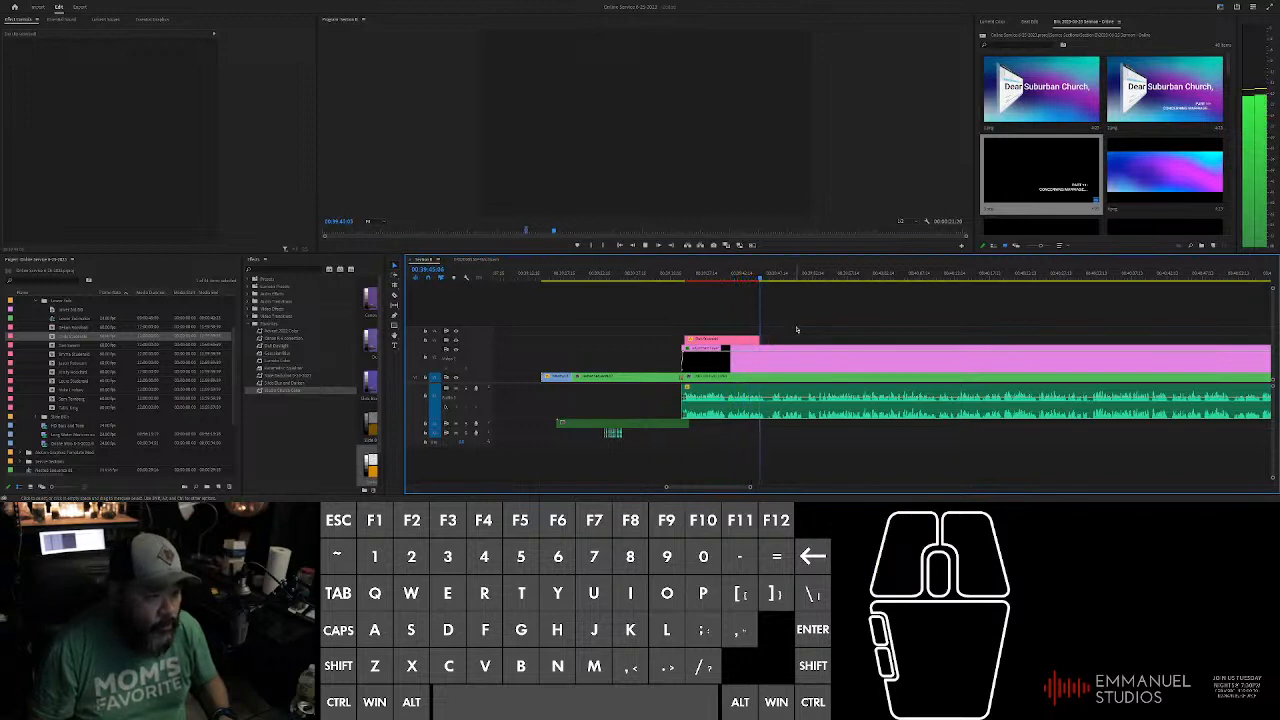
pyautogui.click(794, 326)
# Step: Mark the export range with an In point at the bumper's opening clip and an Out point at the sermon's end
pyautogui.scroll(-2, 806, 327)
pyautogui.scroll(-1, 806, 327)
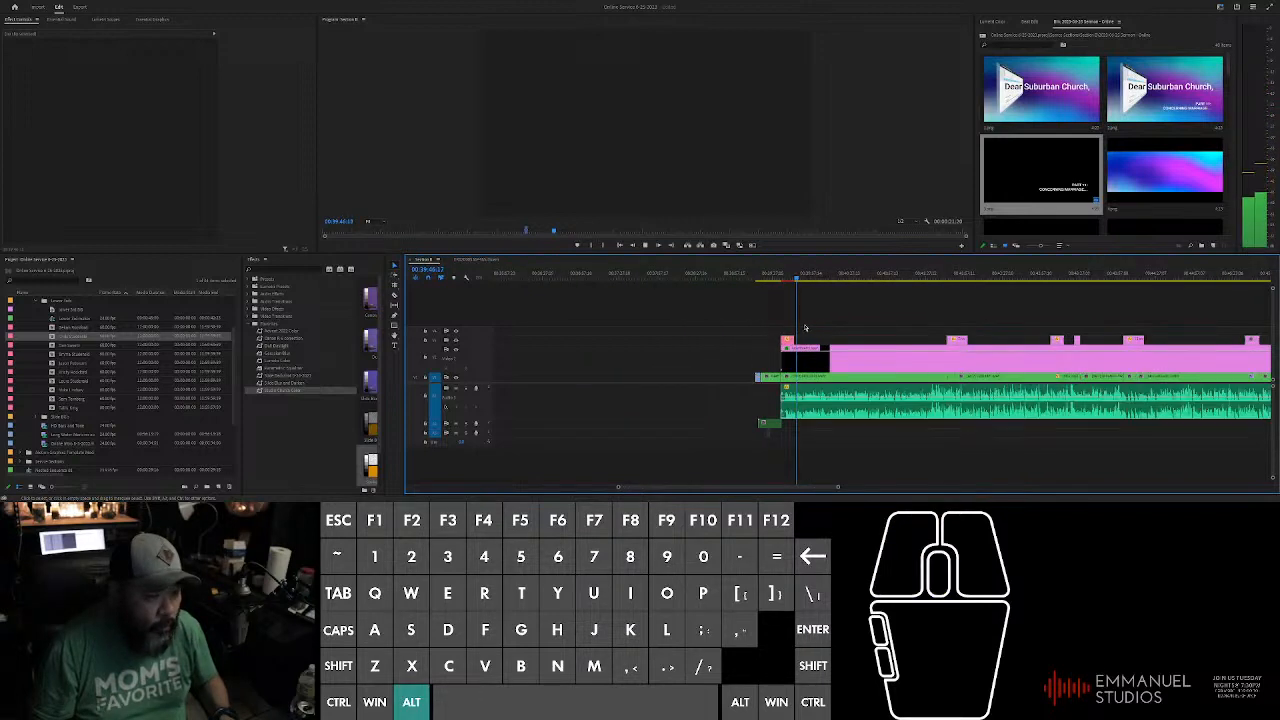
pyautogui.keyDown('shift'); pyautogui.click(755, 278); pyautogui.keyUp('shift')
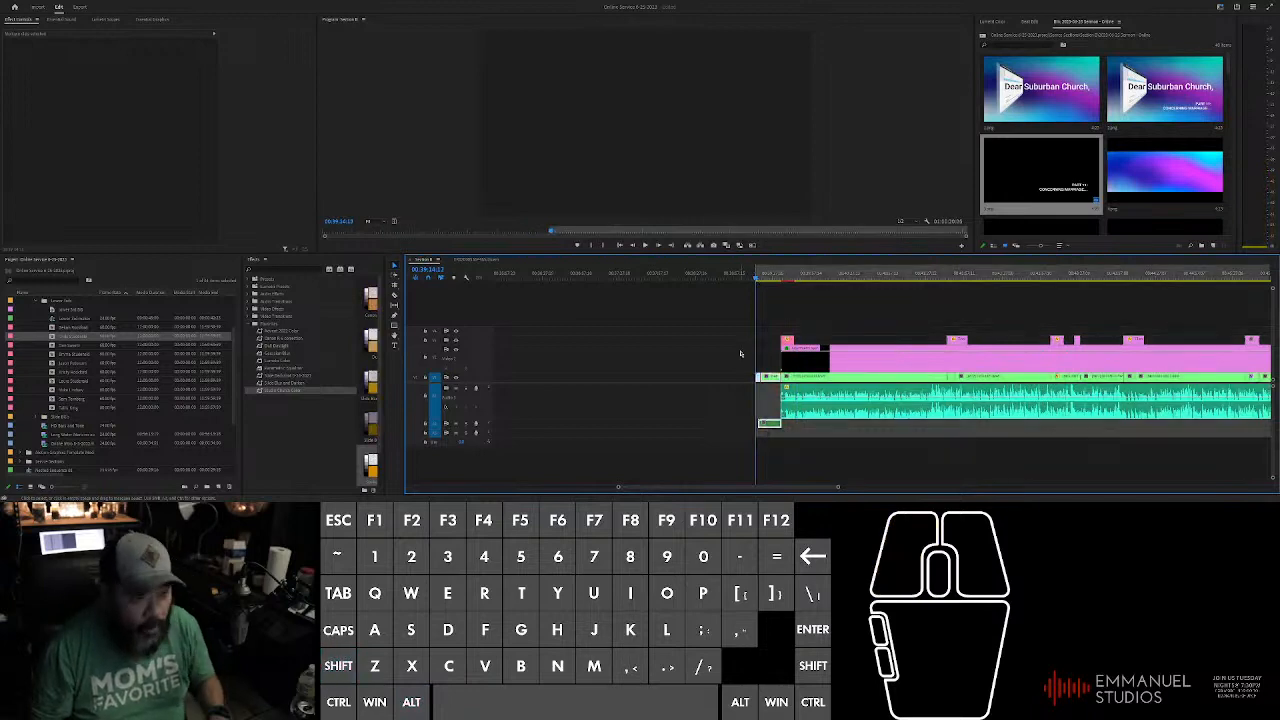
pyautogui.scroll(-4, 740, 335)
pyautogui.scroll(-1, 734, 340)
pyautogui.moveTo(749, 278); pyautogui.dragTo(947, 280)
pyautogui.press('o')
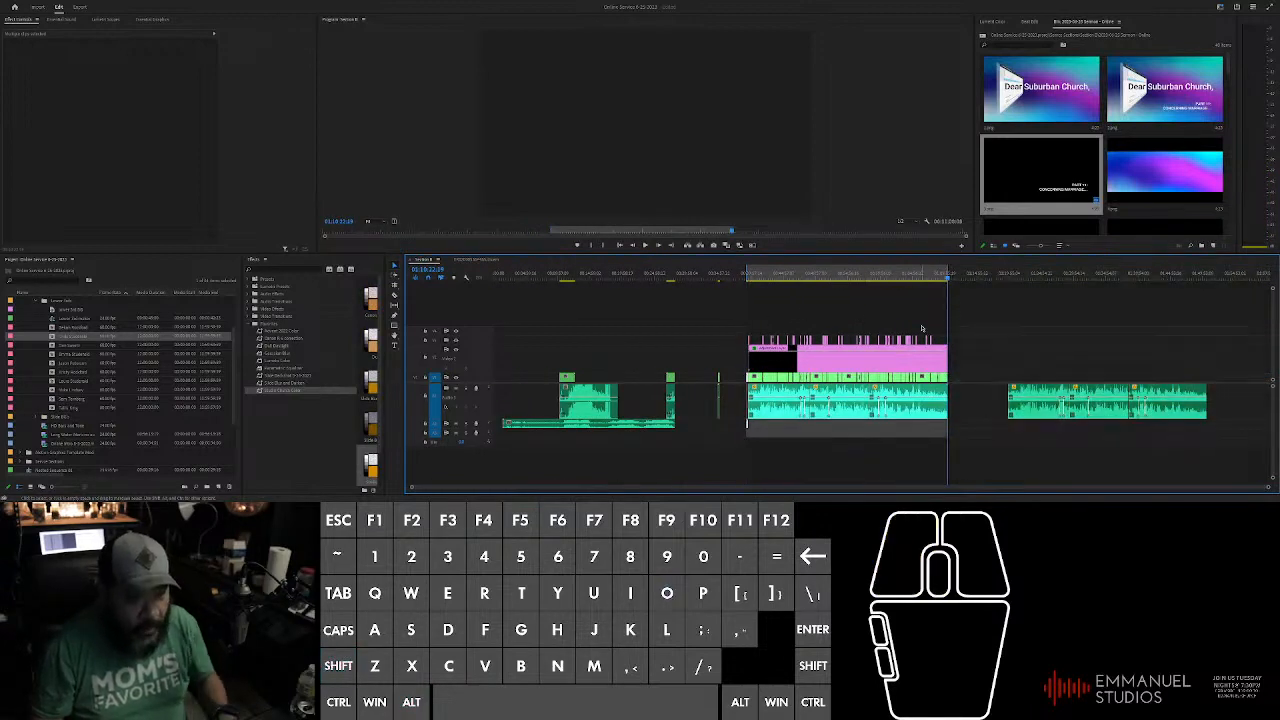
# Step: Send the marked bumper and sermon range to Media Encoder using the Facebook 1080p Full HD preset
pyautogui.scroll(3, 768, 303)
pyautogui.hotkey('ctrl', 'm')
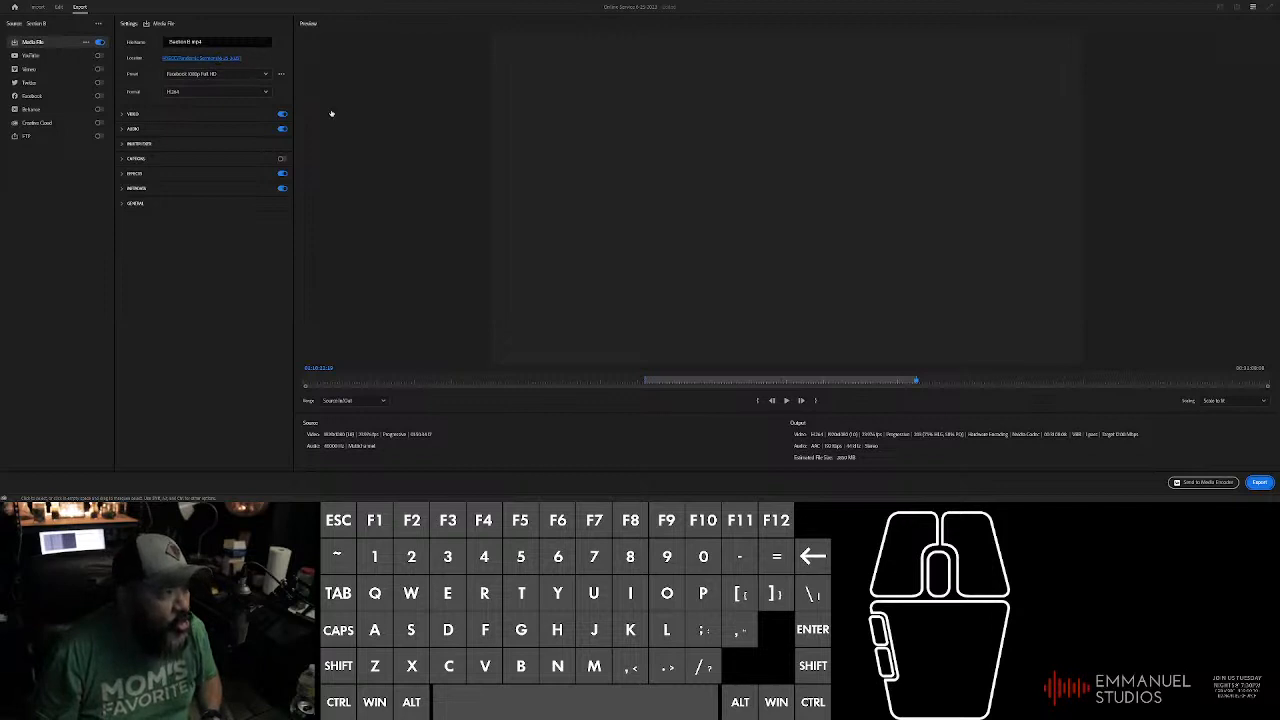
pyautogui.click(1205, 482)
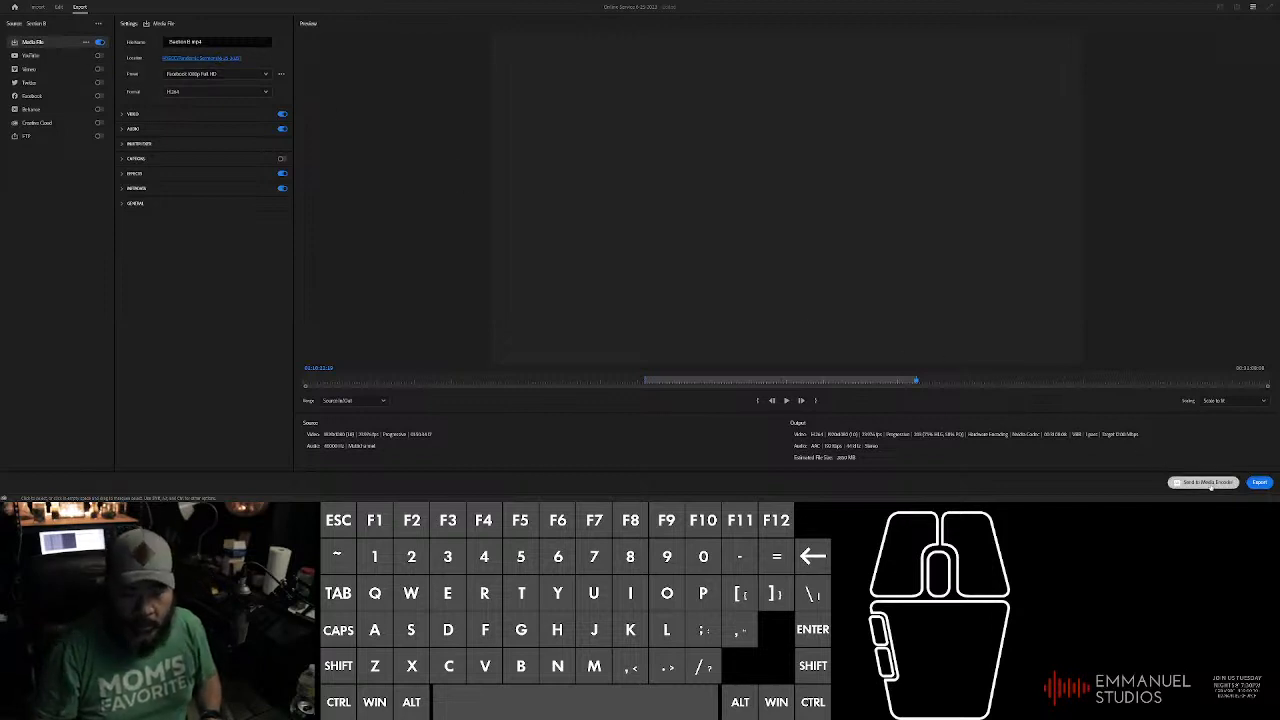